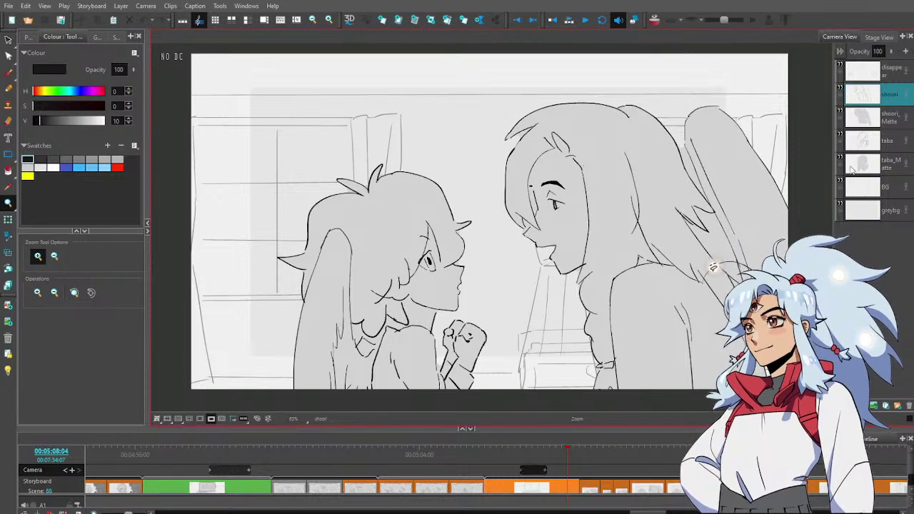
Enlarge the grey backdrop on the greybg layer so it covers the whole camera frame
left_click(898, 211)
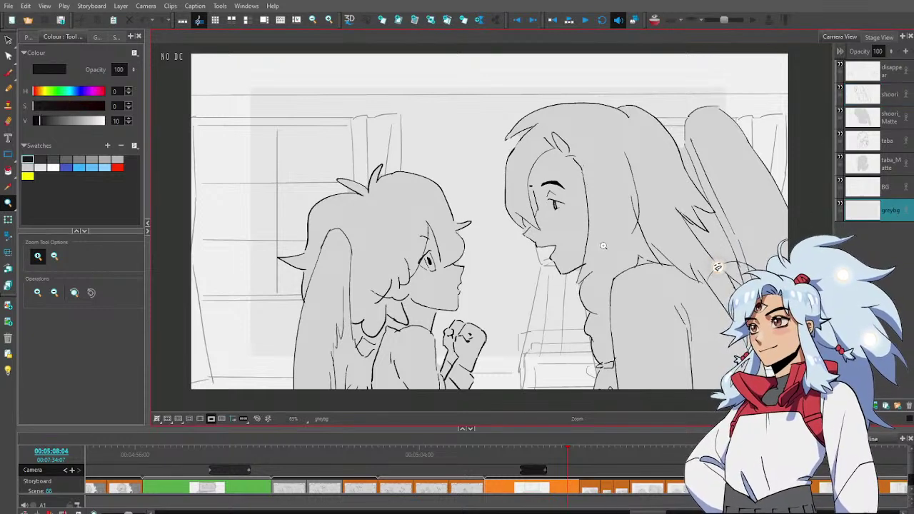
scroll(606, 255, "down", 2)
left_click_drag(611, 255, 566, 251)
key("alt+s")
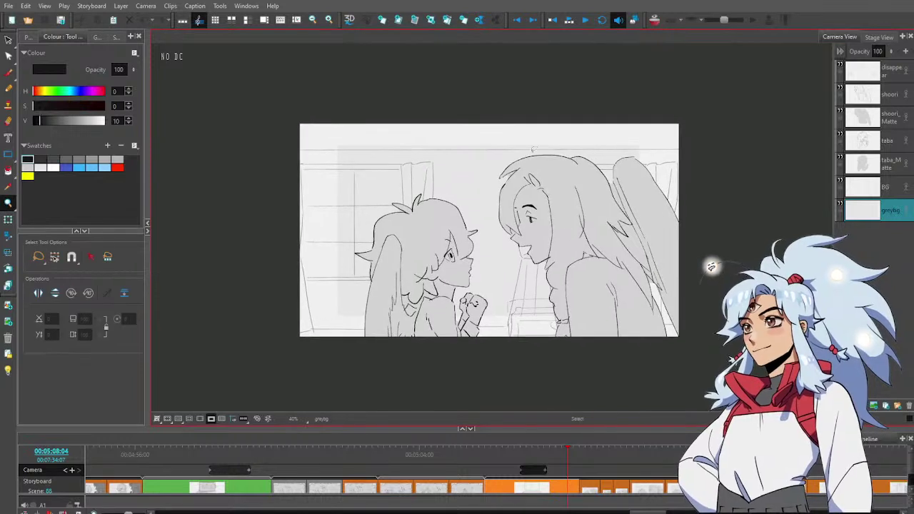
left_click(541, 275)
left_click_drag(477, 208, 435, 182)
left_click_drag(595, 290, 684, 341)
left_click(727, 254)
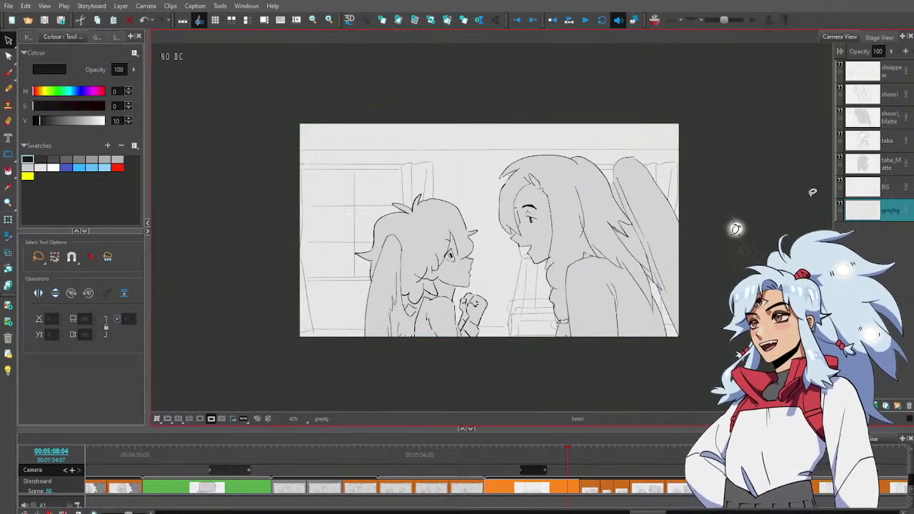
Show the artwork outside the camera frame and stretch the greybg backdrop upward behind the starbursts at the start of the camera move
left_click(894, 190)
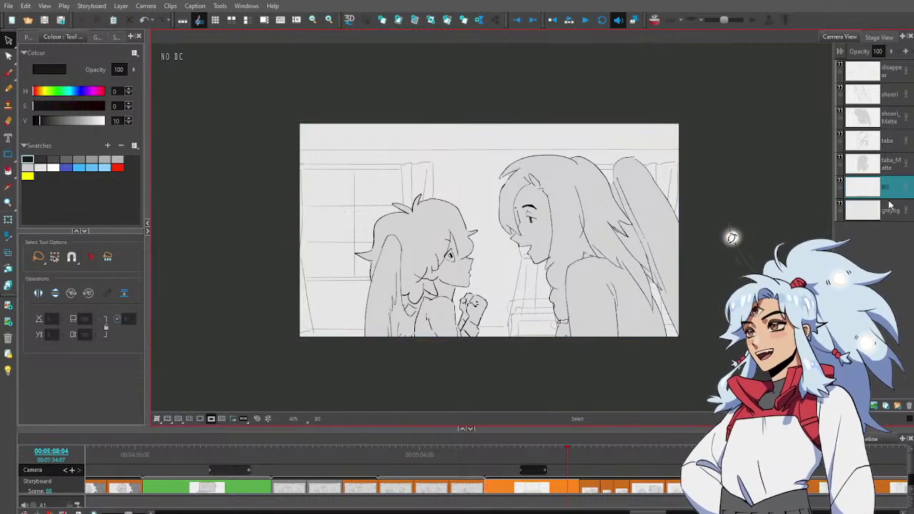
left_click(522, 454)
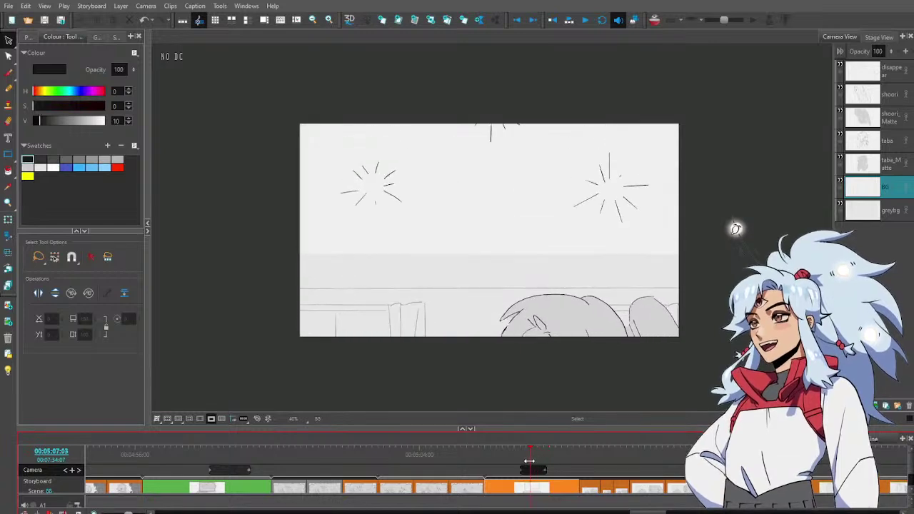
left_click(212, 419)
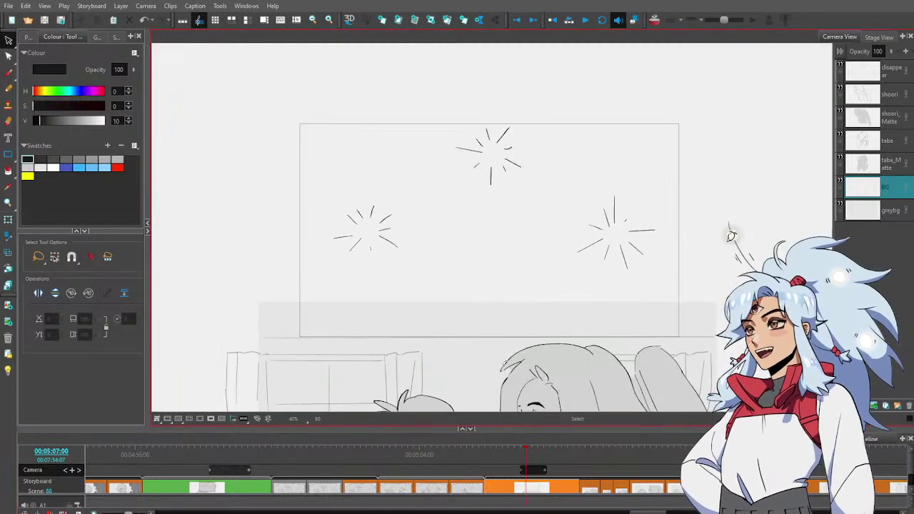
mouse_move(523, 463)
left_mouse_down()
mouse_move(480, 454)
mouse_move(491, 454)
left_mouse_up()
left_click(893, 209)
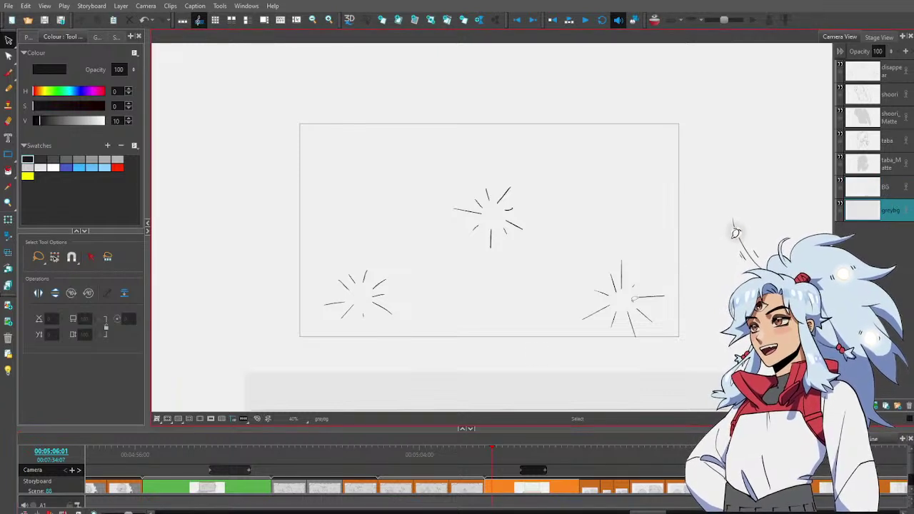
left_click(556, 352)
left_click_drag(488, 374, 500, 111)
mouse_move(483, 457)
left_mouse_down()
mouse_move(472, 455)
mouse_move(560, 465)
left_mouse_up()
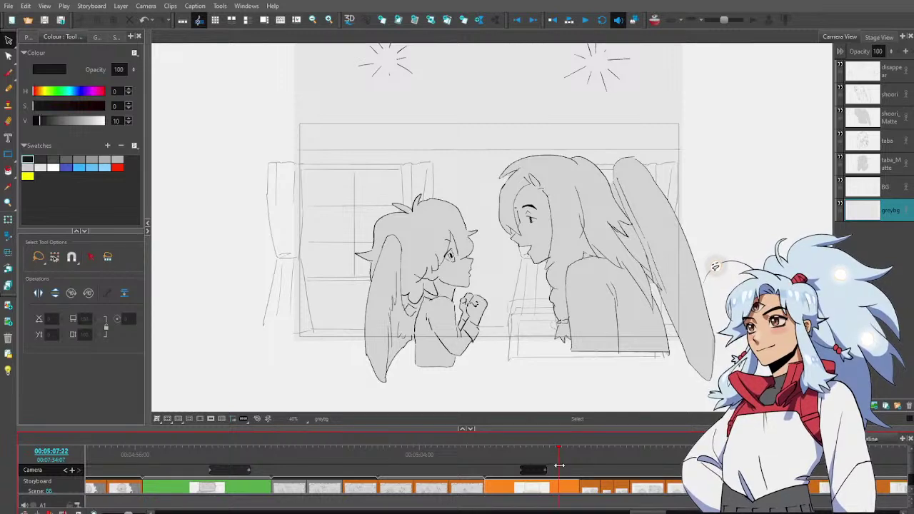
Delete the window, curtain and furniture line drawing from the BG layer
left_click(874, 187)
key("alt+z")
left_click(553, 241, "alt")
left_click_drag(554, 250, 557, 313)
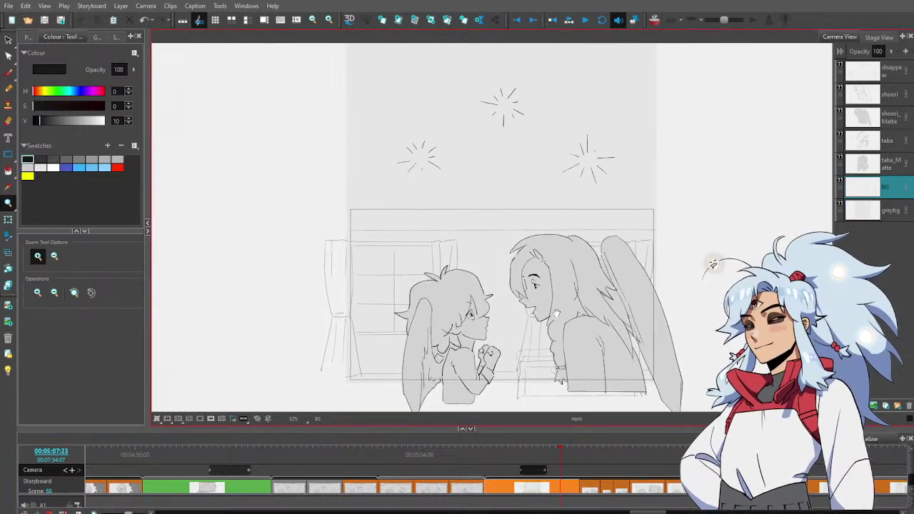
key("alt+v")
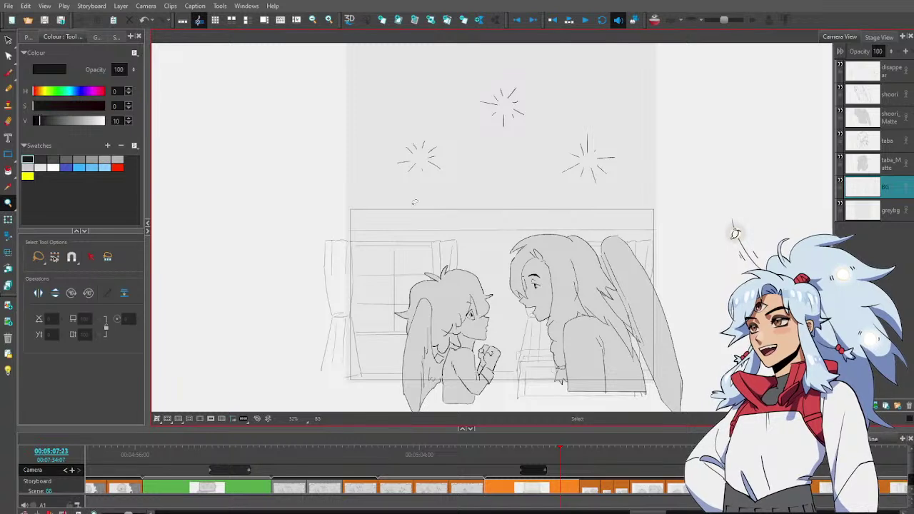
mouse_move(370, 179)
left_mouse_down()
mouse_move(306, 222)
mouse_move(309, 368)
mouse_move(322, 380)
mouse_move(518, 398)
mouse_move(615, 390)
mouse_move(695, 308)
mouse_move(628, 166)
left_mouse_up()
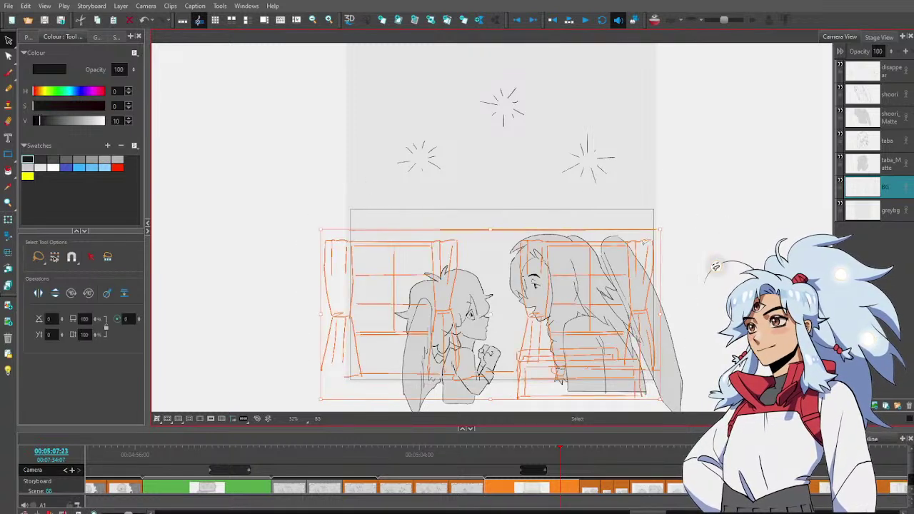
key("Delete")
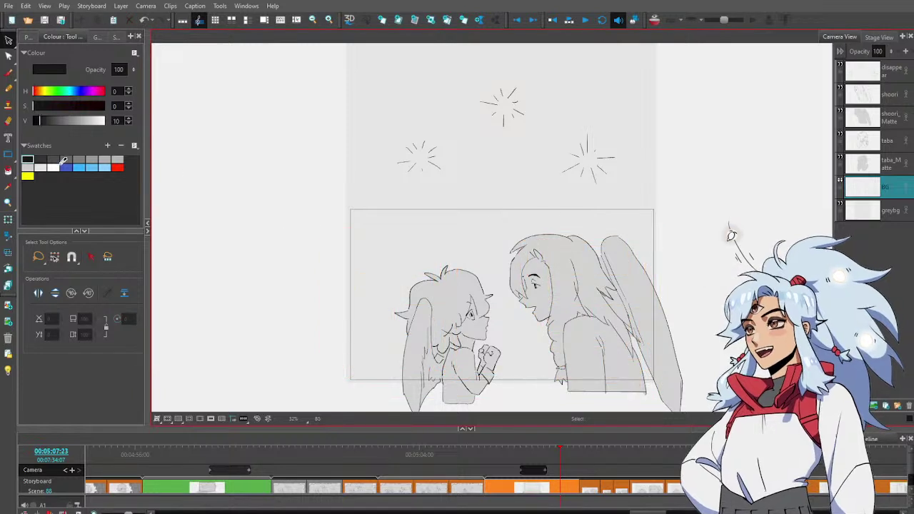
Draw a mid-grey arc and a long vertical post behind the taller character on the BG layer with the size 25 brush
left_click(92, 159)
key("alt+b")
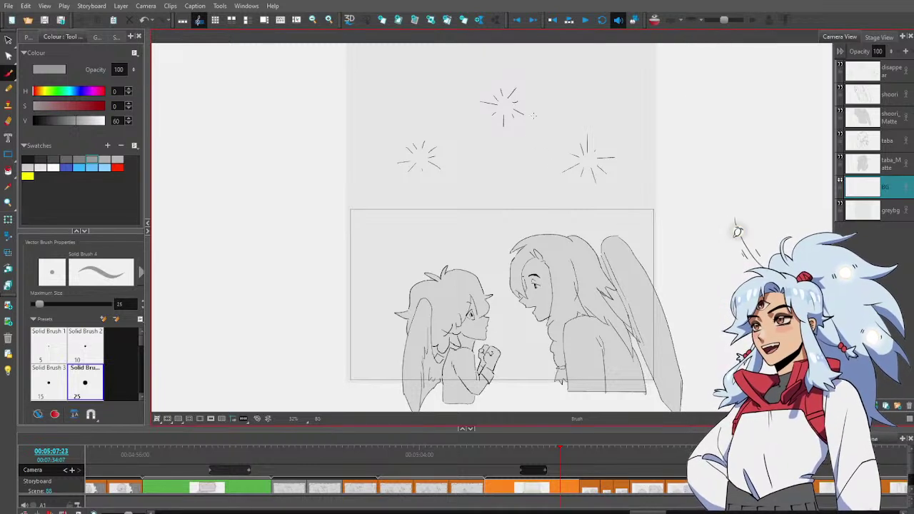
left_click_drag(541, 137, 554, 150)
mouse_move(521, 123)
left_mouse_down()
mouse_move(563, 160)
mouse_move(563, 402)
left_mouse_up()
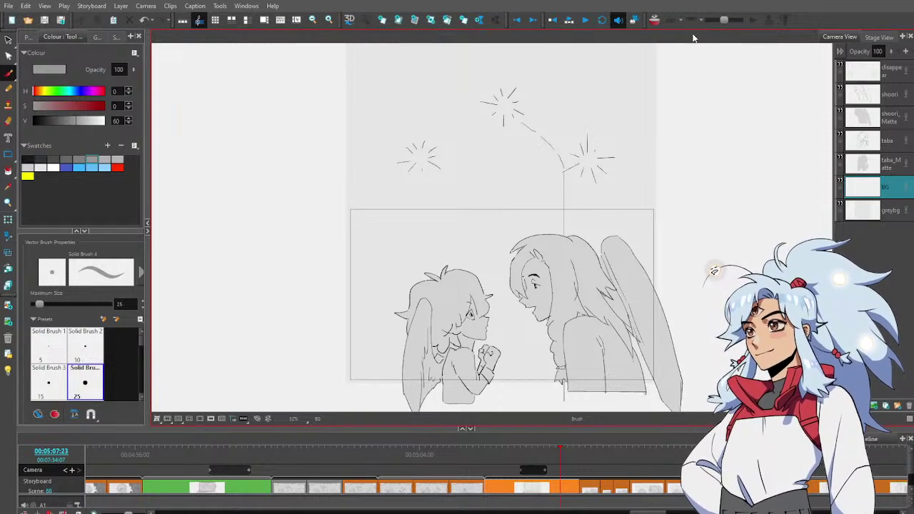
Move the broken arc upward and lengthen the vertical post to meet its lower end
key("alt+s")
left_click_drag(533, 118, 572, 169)
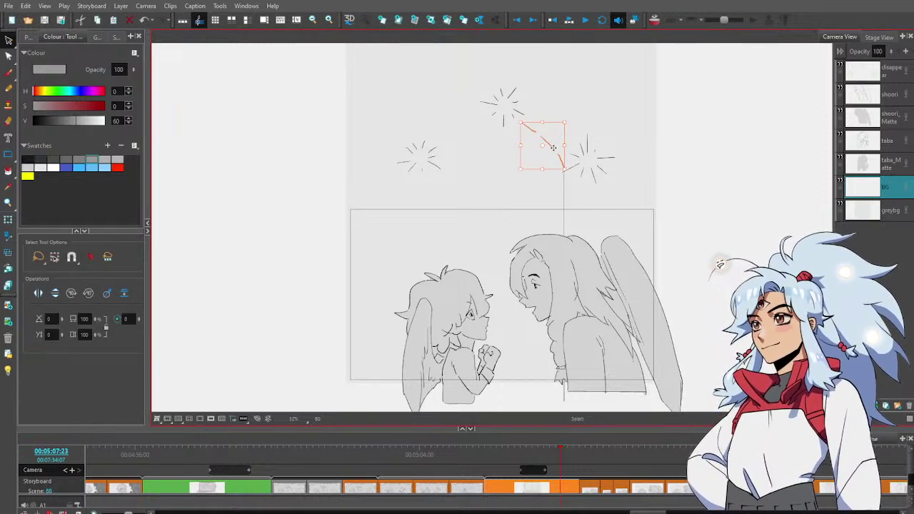
left_click(548, 104)
mouse_move(530, 107)
left_mouse_down()
mouse_move(547, 158)
mouse_move(570, 154)
mouse_move(548, 126)
left_mouse_up()
left_click(567, 170)
left_click(565, 172)
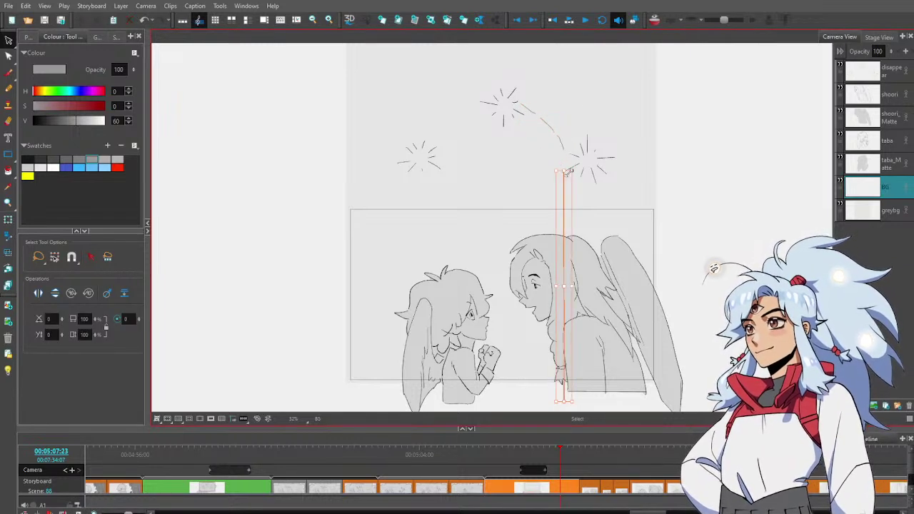
left_click_drag(565, 171, 565, 148)
left_click(569, 81)
Erase the broken arc with an enlarged eraser and redraw it as one smooth curve joining the post
key("alt+e")
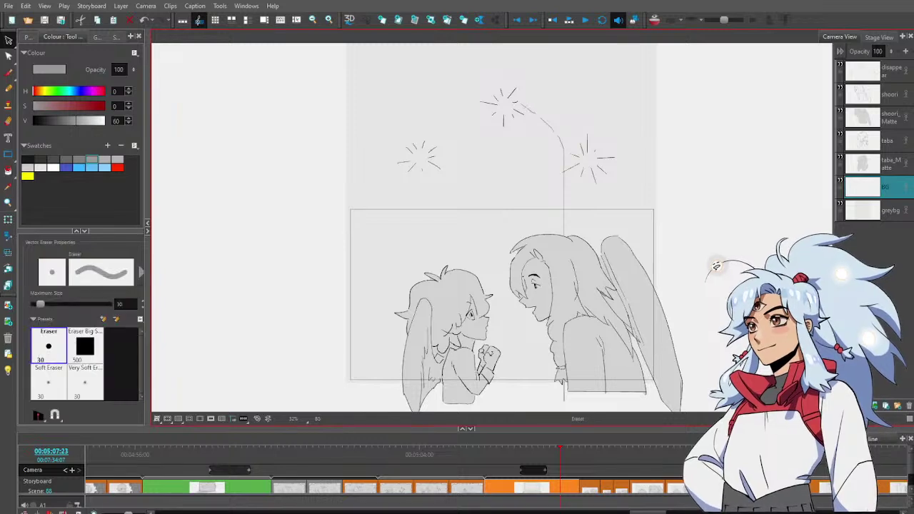
left_click_drag(524, 106, 538, 115)
key("]")
key("]")
key("]")
key("]")
key("]")
key("]")
key("]")
key("]")
key("]")
key("]")
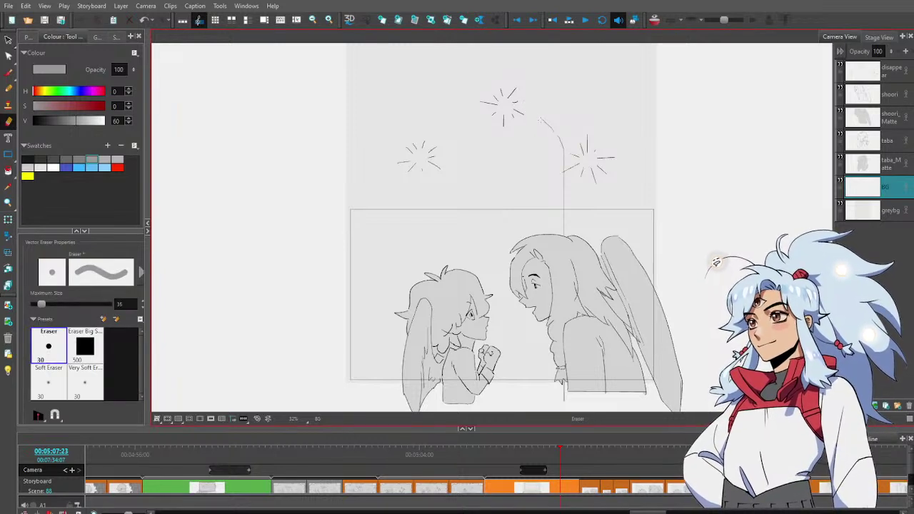
left_click_drag(540, 117, 562, 146)
key("alt+b")
key("ctrl+z")
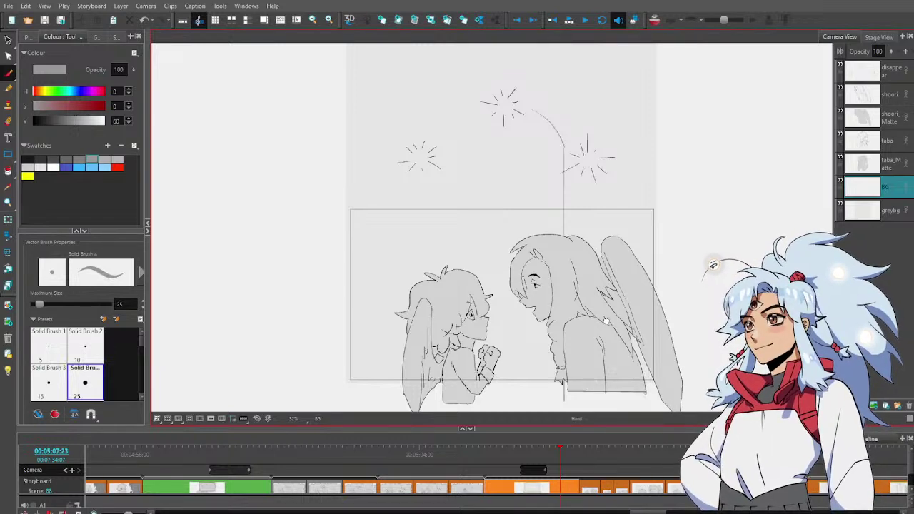
Shift the arc and post together slightly to the right
left_click_drag(607, 321, 630, 286)
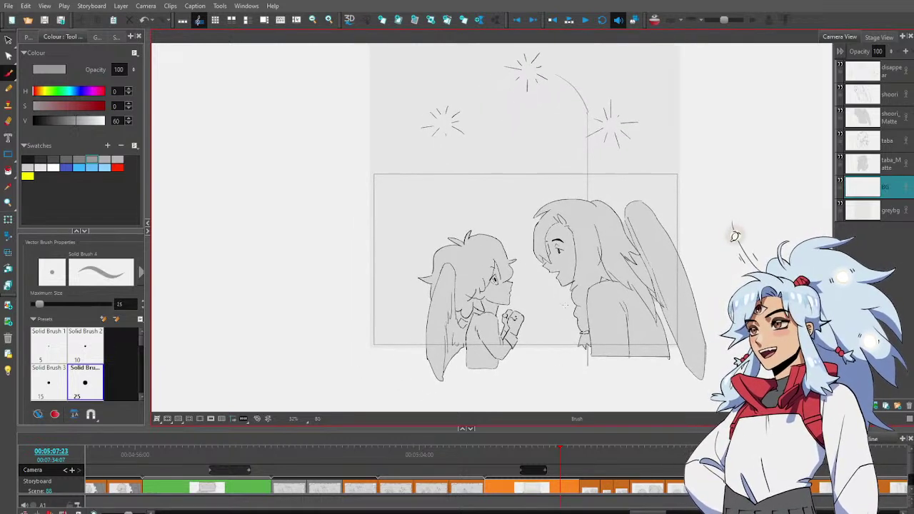
key("alt+s")
mouse_move(585, 79)
left_mouse_down()
mouse_move(537, 345)
mouse_move(620, 314)
left_mouse_up()
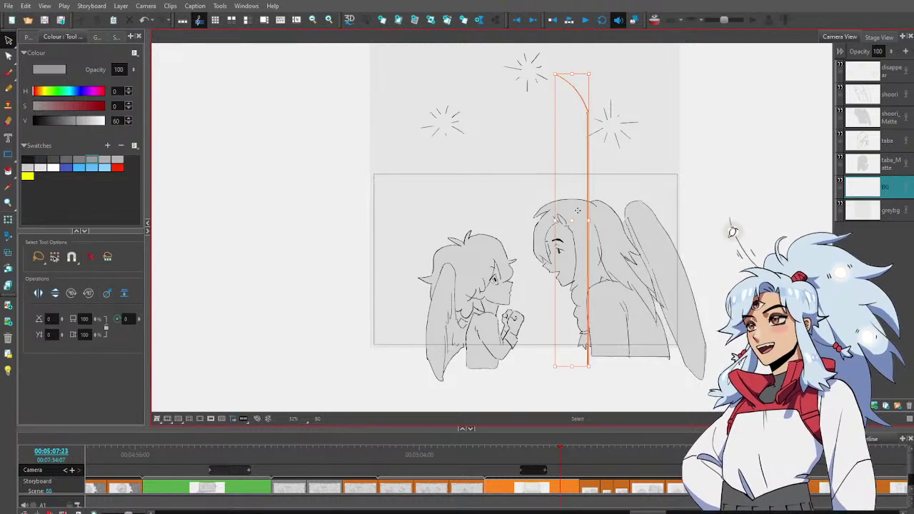
left_click_drag(579, 226, 587, 227)
left_click(690, 140)
key("alt+b")
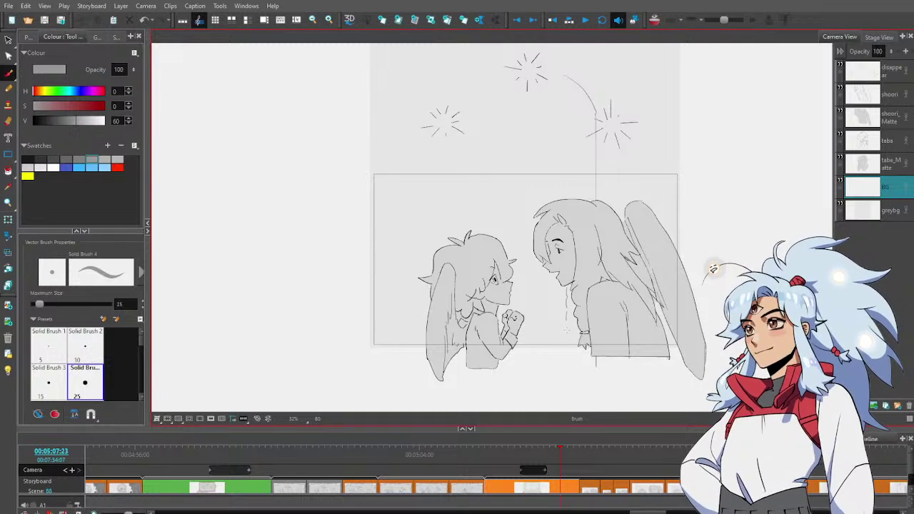
key("alt+s")
mouse_move(574, 284)
left_mouse_down()
mouse_move(565, 348)
mouse_move(577, 291)
left_mouse_up()
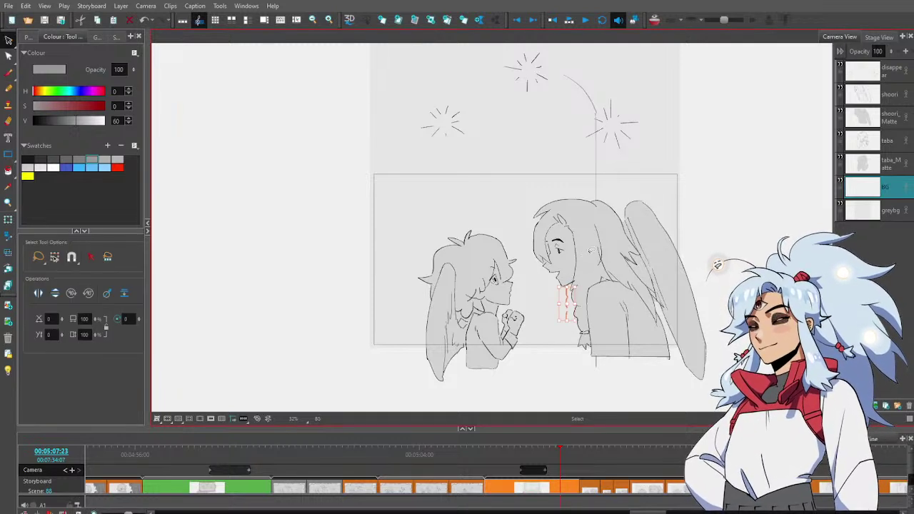
key("Delete")
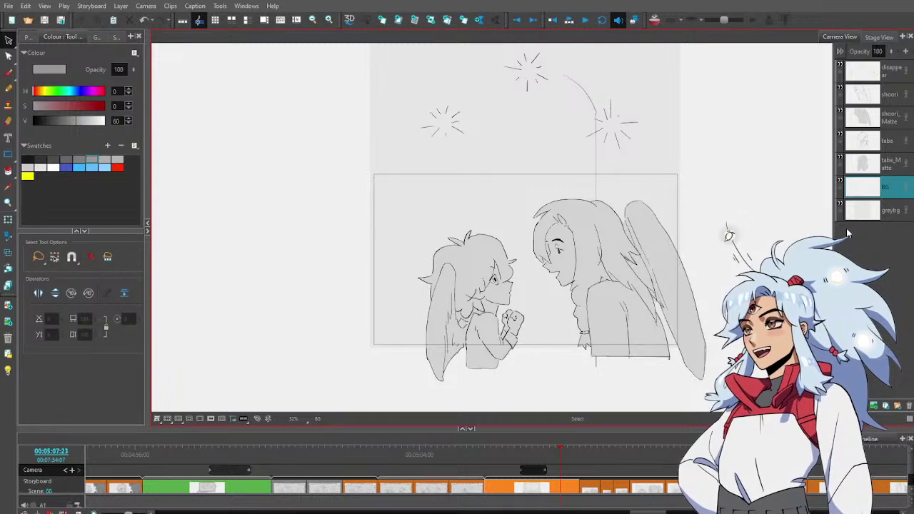
Add a new layer above BG and name it ropes
key("ctrl+r")
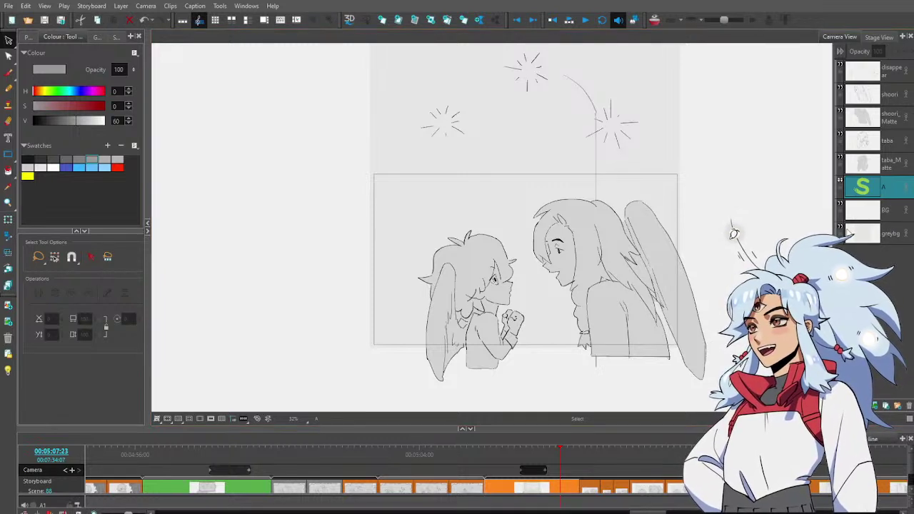
double_click(886, 187)
type("ropes")
key("Return")
Draw long parallel vertical rope lines with diagonal twist marks behind the taller character on the ropes layer
key("alt+b")
mouse_move(569, 137)
left_mouse_down()
mouse_move(569, 391)
mouse_move(579, 328)
mouse_move(577, 137)
left_mouse_up()
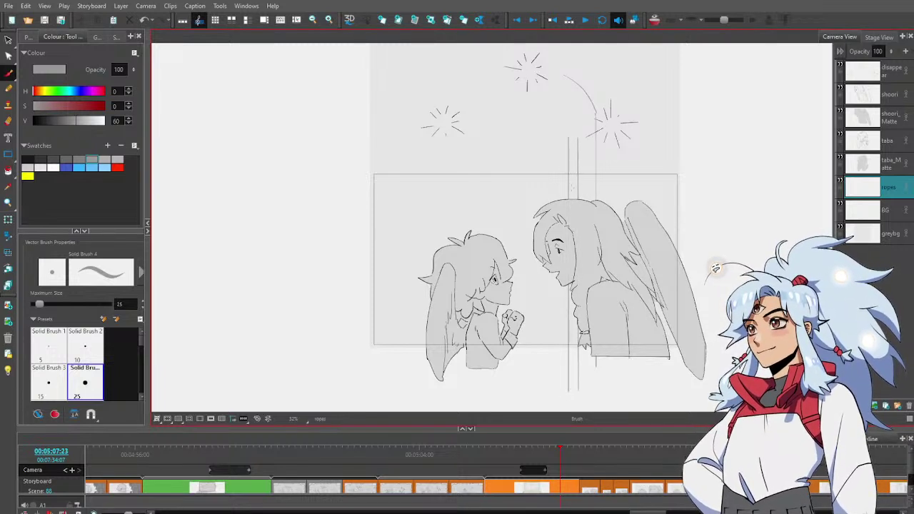
key("alt+e")
left_click_drag(569, 180, 577, 188)
key("alt+b")
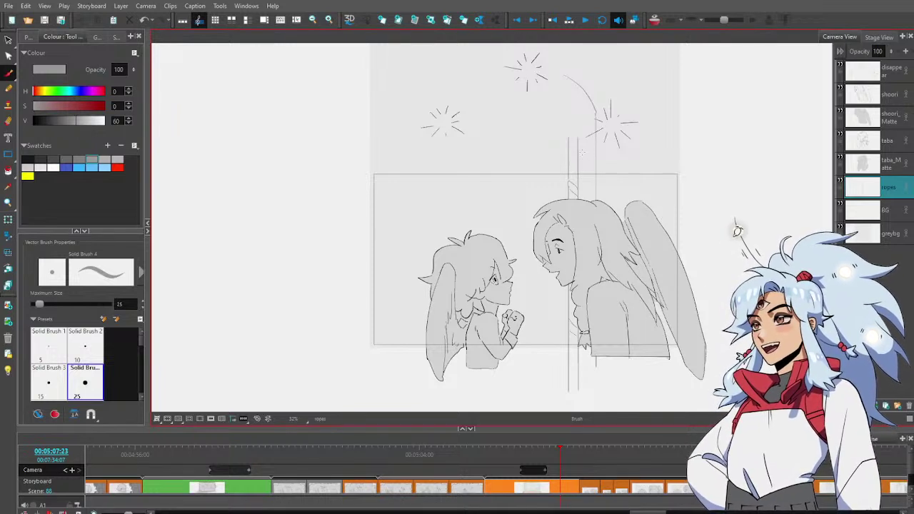
left_click_drag(582, 138, 583, 384)
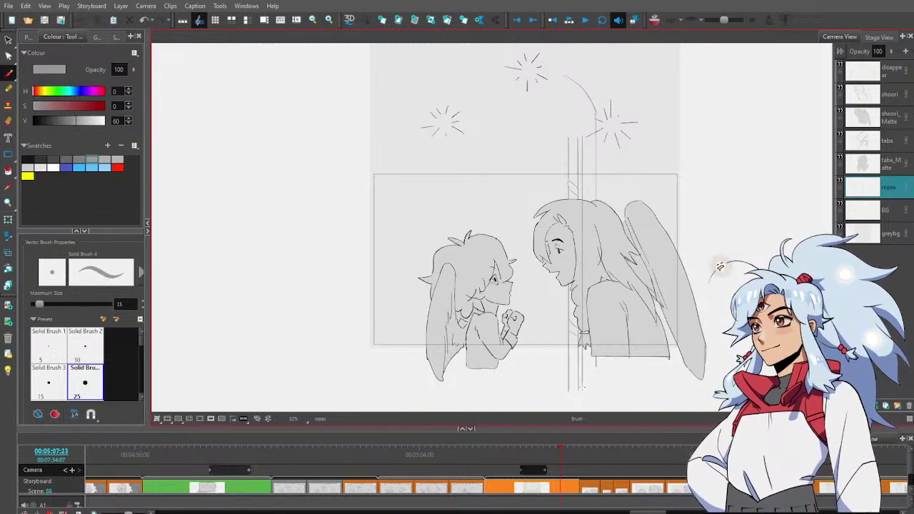
key("ctrl+z")
key("ctrl+z")
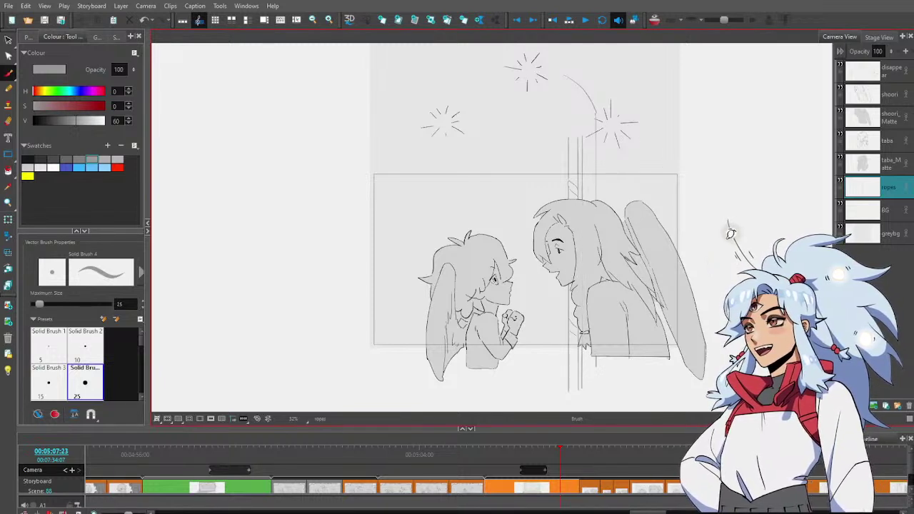
Stretch the rope lines upward so they extend past the top of the arc, and adjust the leftmost line
key("alt+s")
key("ctrl+a")
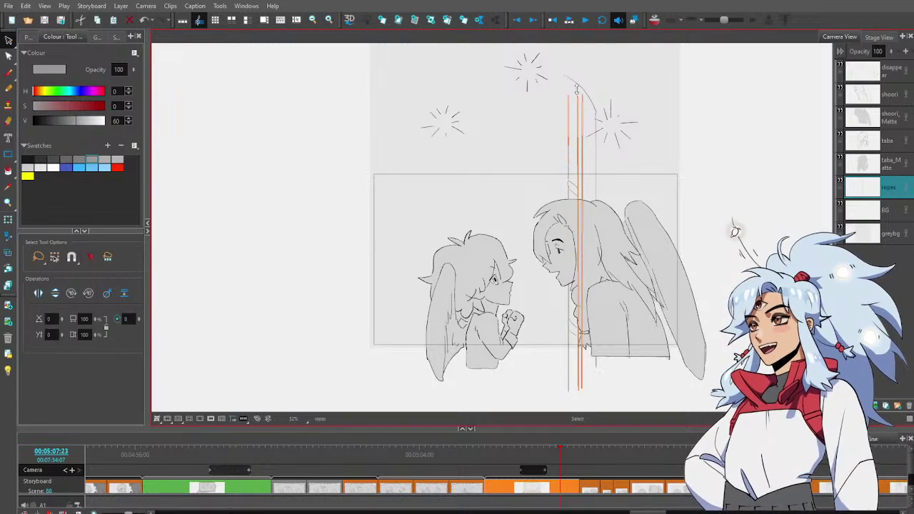
left_click_drag(577, 89, 580, 53)
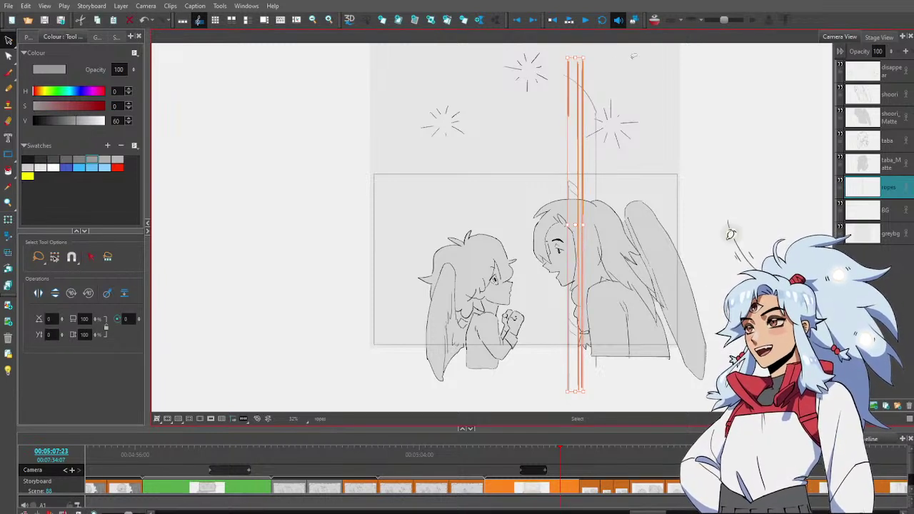
left_click(633, 56)
left_click(569, 105)
left_click_drag(569, 118, 572, 181)
left_click(681, 108)
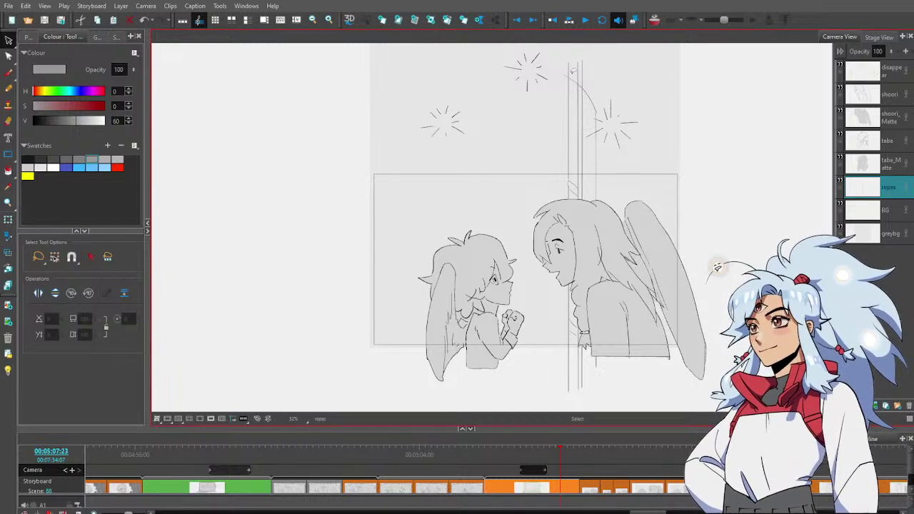
Lower the tops of the rope lines on the ropes layer so they end below the start of the arc
key("alt+e")
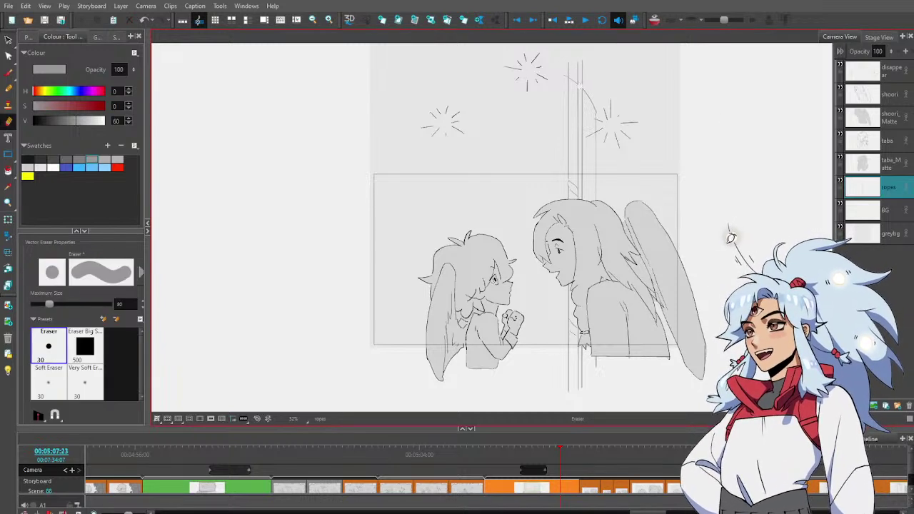
key("ctrl+z")
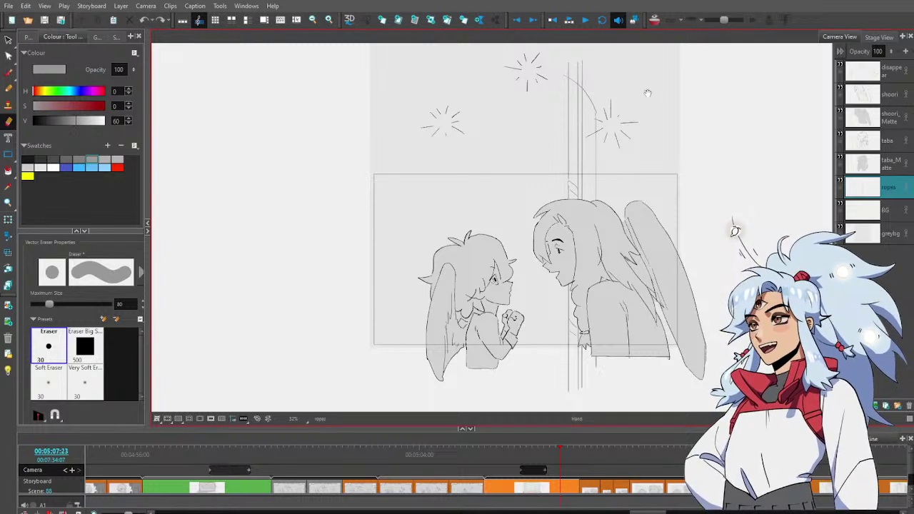
left_click_drag(640, 82, 607, 142)
key("alt+s")
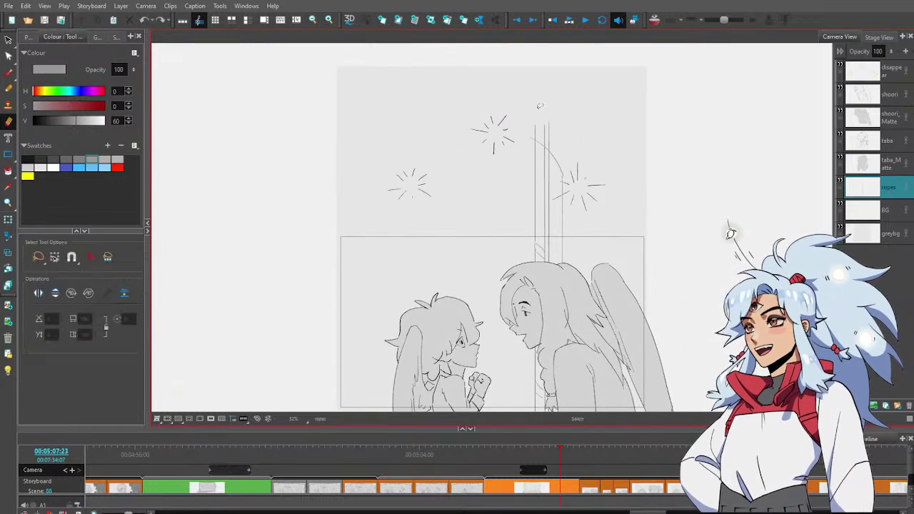
left_click(541, 114)
left_click_drag(543, 122, 546, 168)
left_click(572, 103)
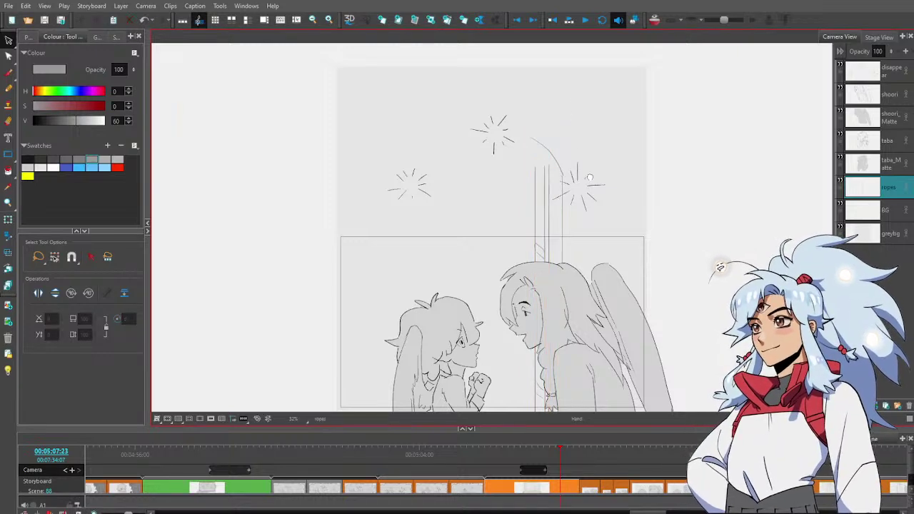
Duplicate the whole rope, flip the copy horizontally and place it between the two characters
left_click_drag(611, 183, 629, 121)
left_click_drag(652, 174, 632, 158)
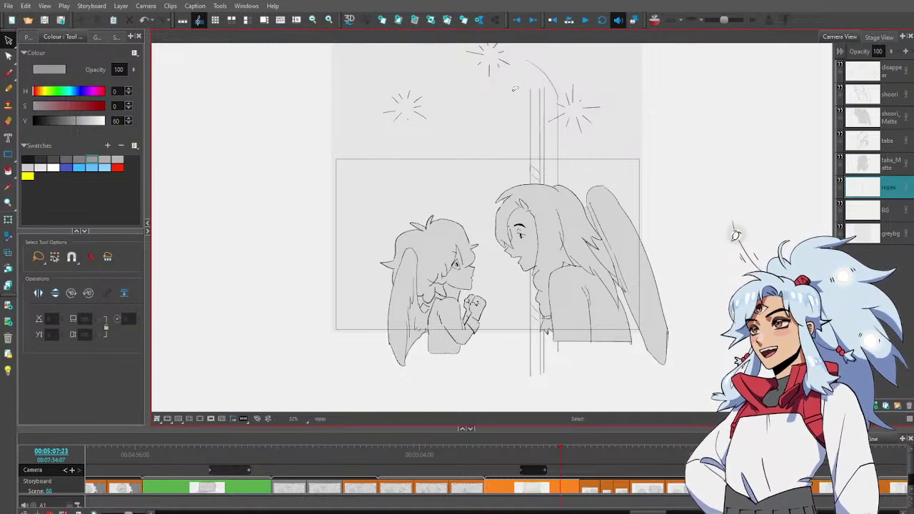
mouse_move(513, 99)
left_mouse_down()
mouse_move(492, 209)
mouse_move(541, 411)
mouse_move(601, 190)
mouse_move(513, 100)
left_mouse_up()
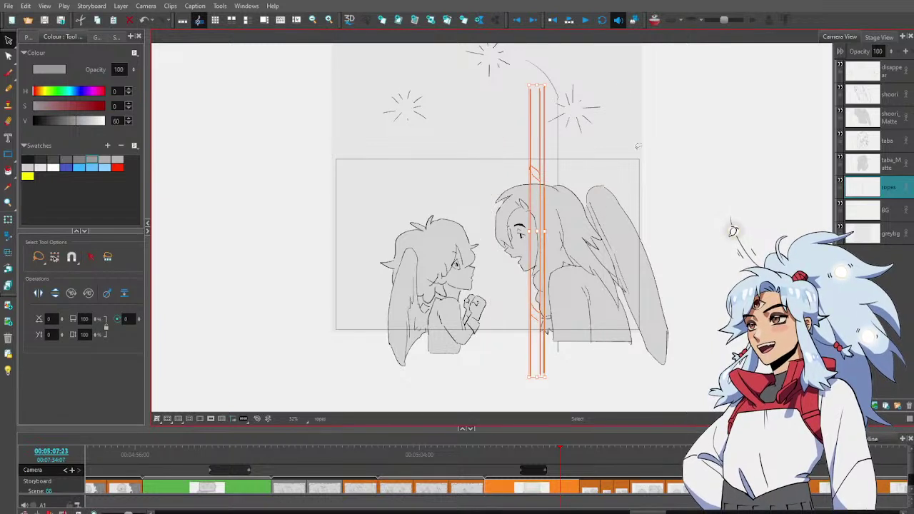
key("ctrl+d")
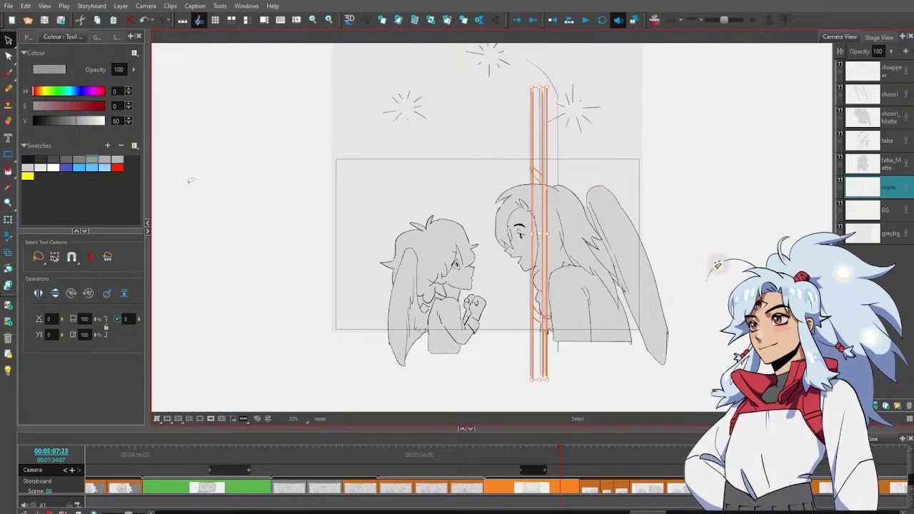
left_click(39, 293)
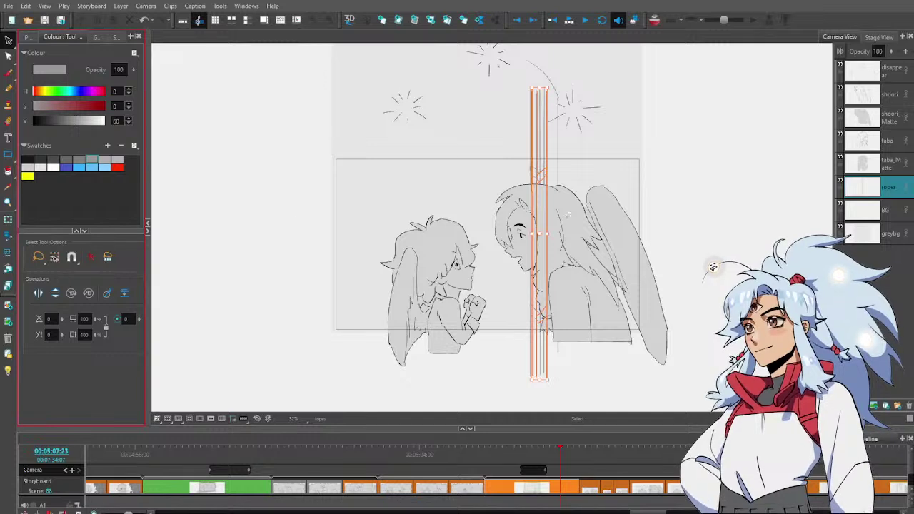
left_click_drag(540, 225, 483, 223)
left_click(511, 185)
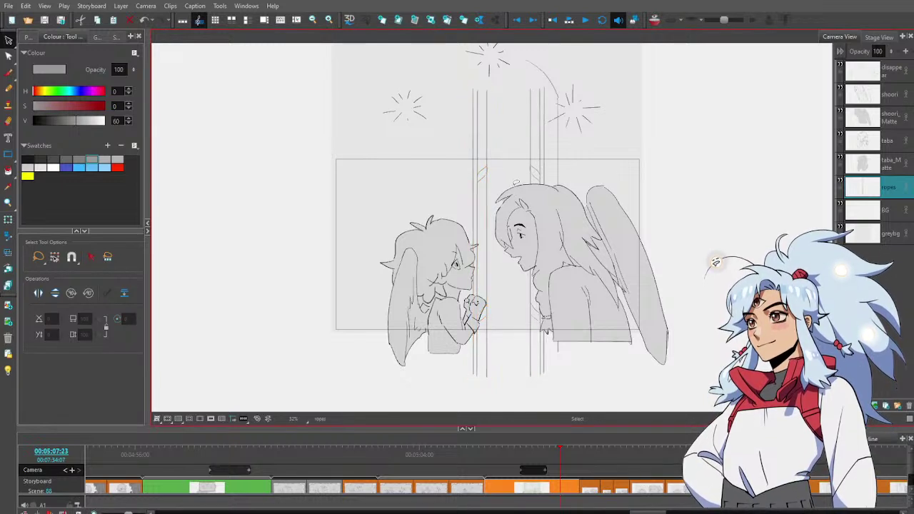
Delete the mirrored twist marks on the middle rope and draw new diagonal ones slanting like those on the original rope
left_click_drag(482, 167, 486, 163)
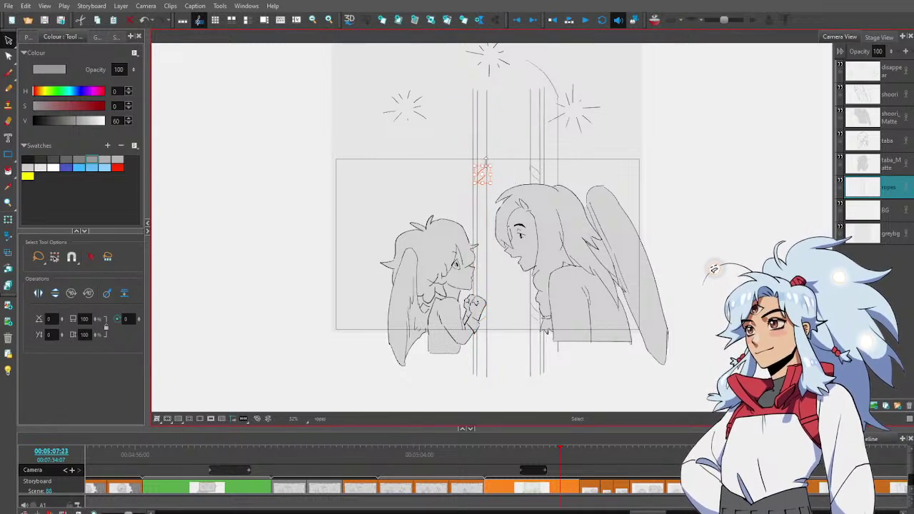
key("Delete")
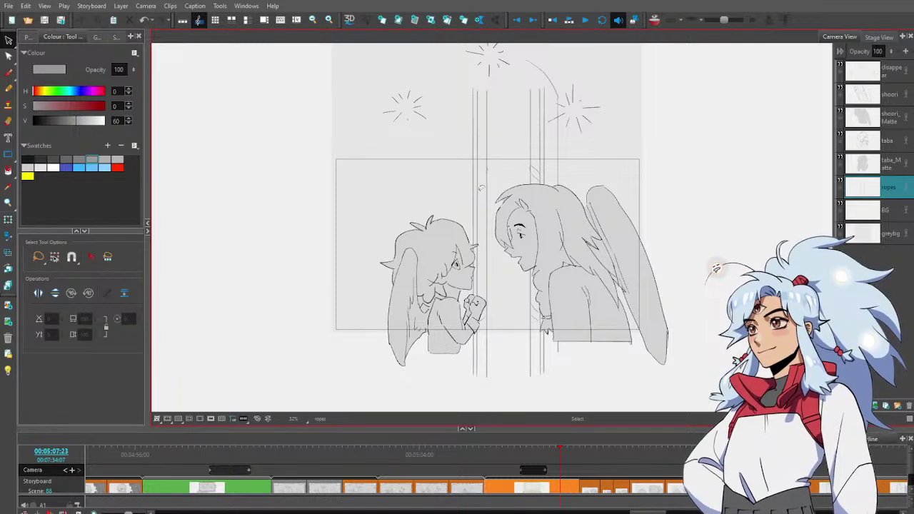
key("alt+b")
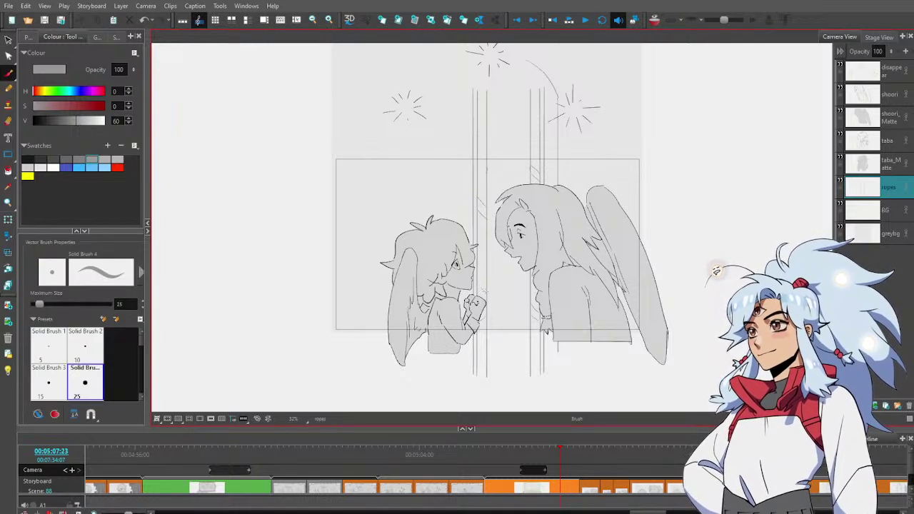
key("alt+v")
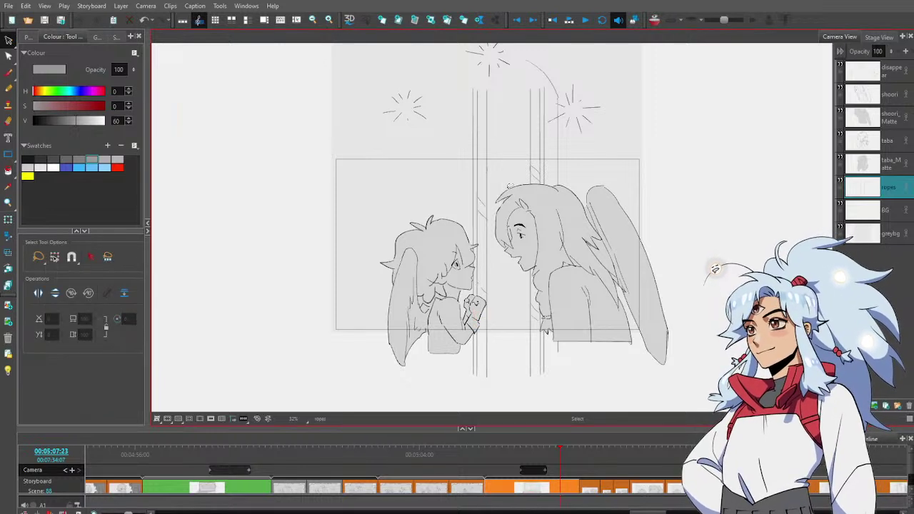
key("alt+b")
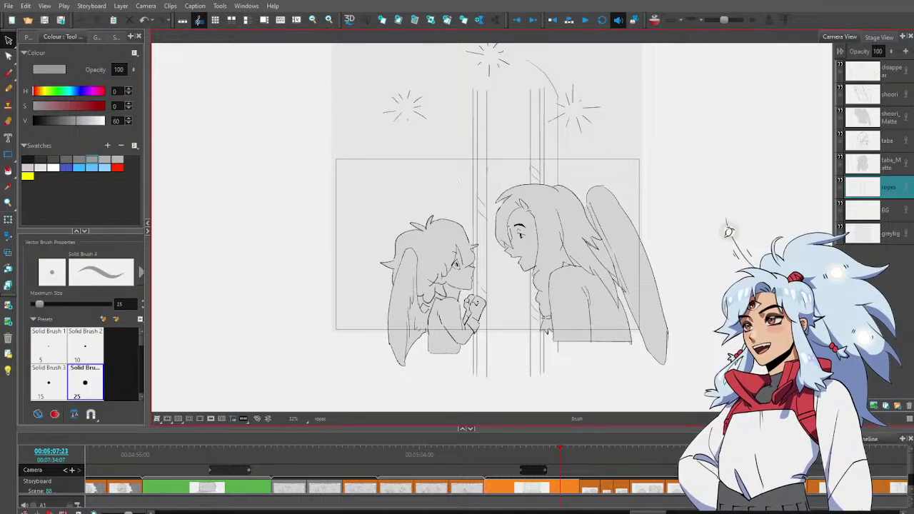
Copy the middle rope's inner lines and twist marks and place the copy just behind the shorter character's back
key("alt+v")
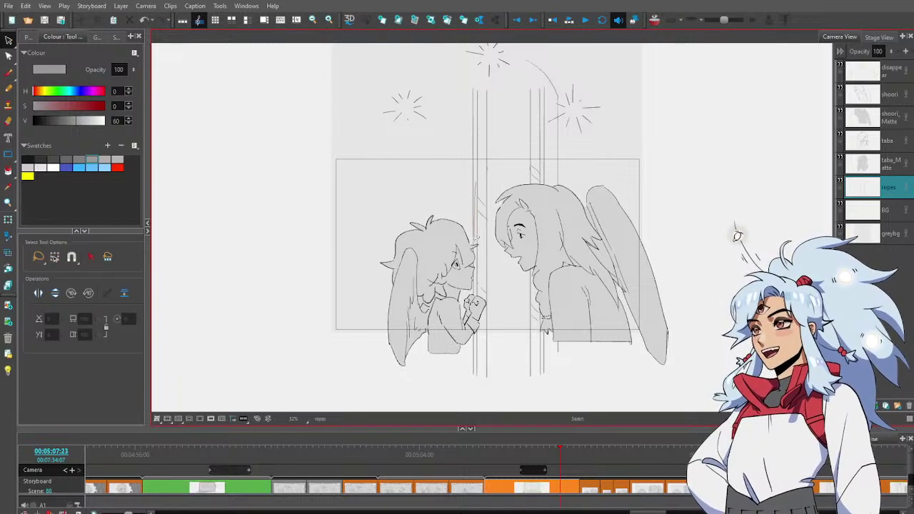
mouse_move(491, 308)
left_mouse_down()
mouse_move(504, 192)
mouse_move(481, 172)
left_mouse_up()
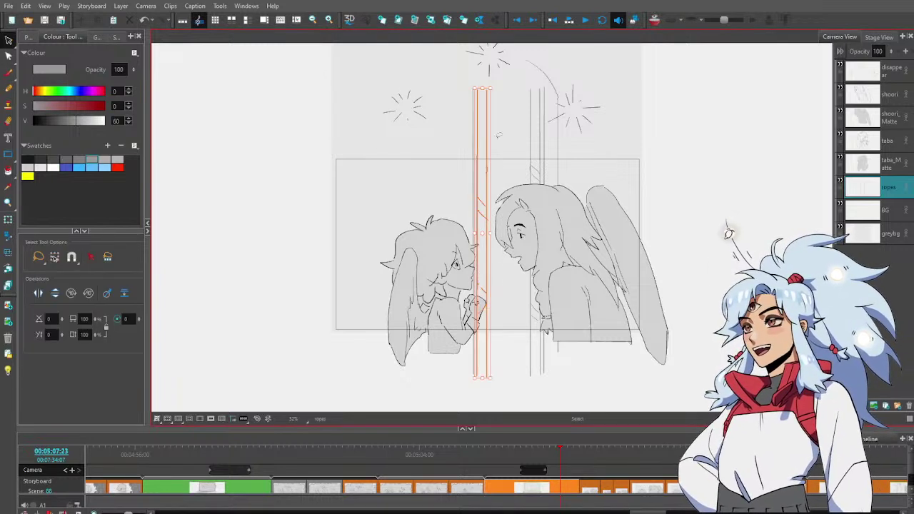
left_click_drag(488, 225, 375, 232)
left_click_drag(377, 233, 383, 234)
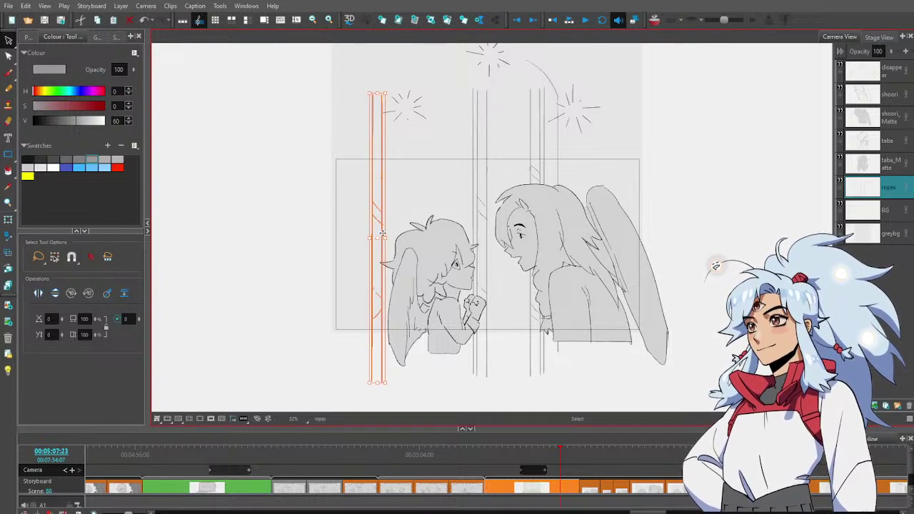
left_click(413, 172)
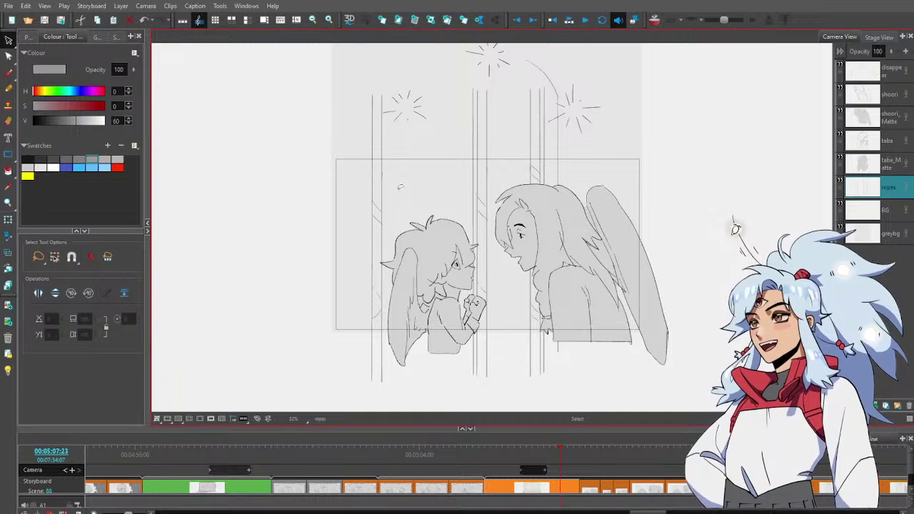
mouse_move(403, 206)
left_mouse_down()
mouse_move(383, 367)
mouse_move(393, 203)
left_mouse_up()
left_click_drag(380, 245, 376, 245)
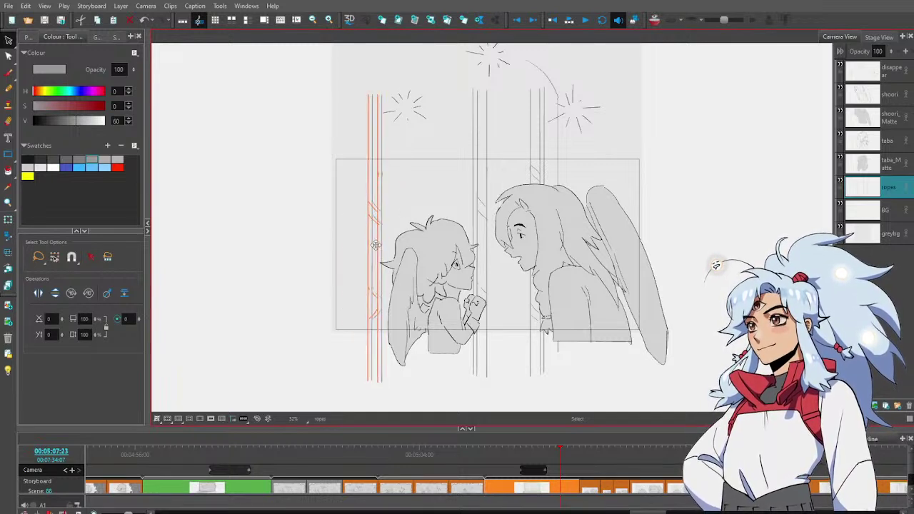
left_click(428, 182)
Delete the lower twist marks on the rope behind the shorter character, shift the upper ones down and draw new marks above them
left_click(374, 281)
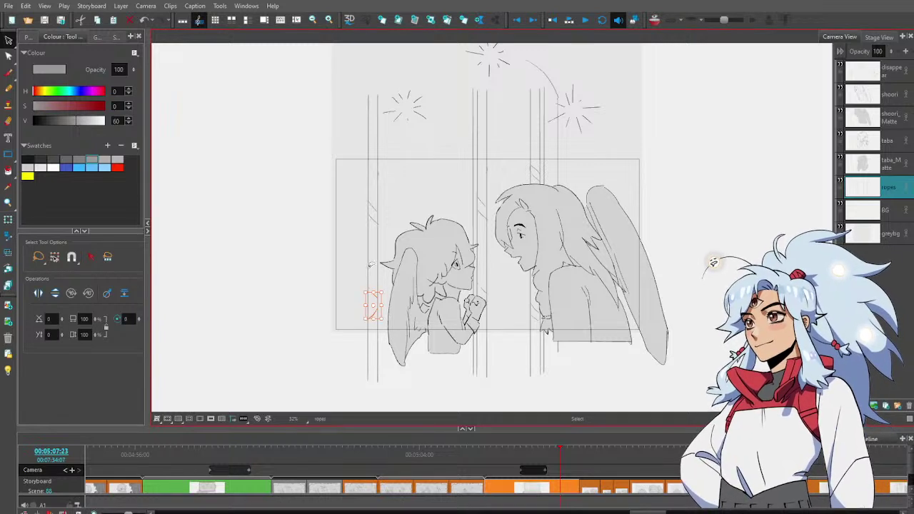
key("Delete")
left_click_drag(375, 195, 377, 257)
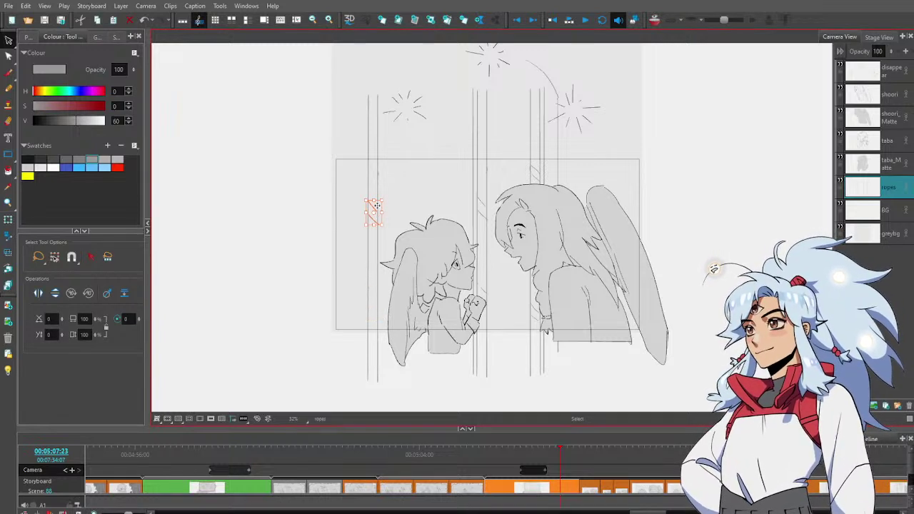
left_click_drag(377, 207, 376, 240)
key("alt+b")
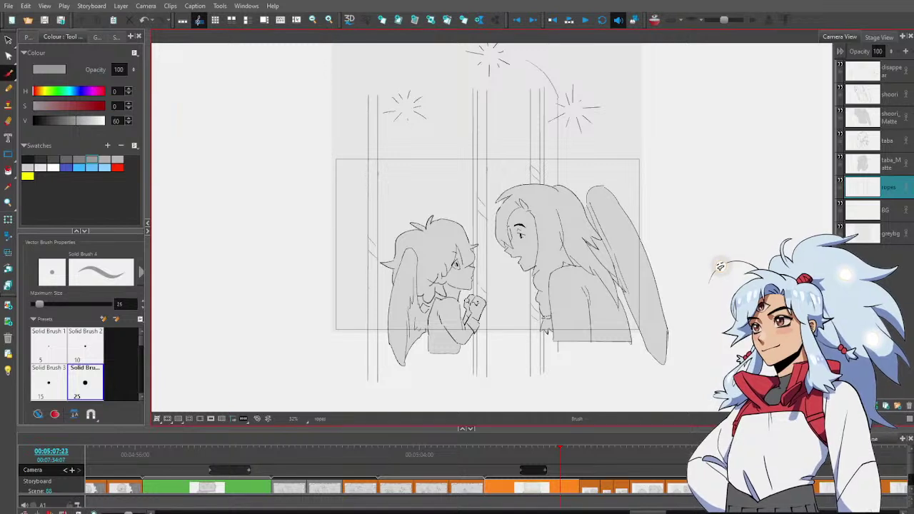
key("alt+v")
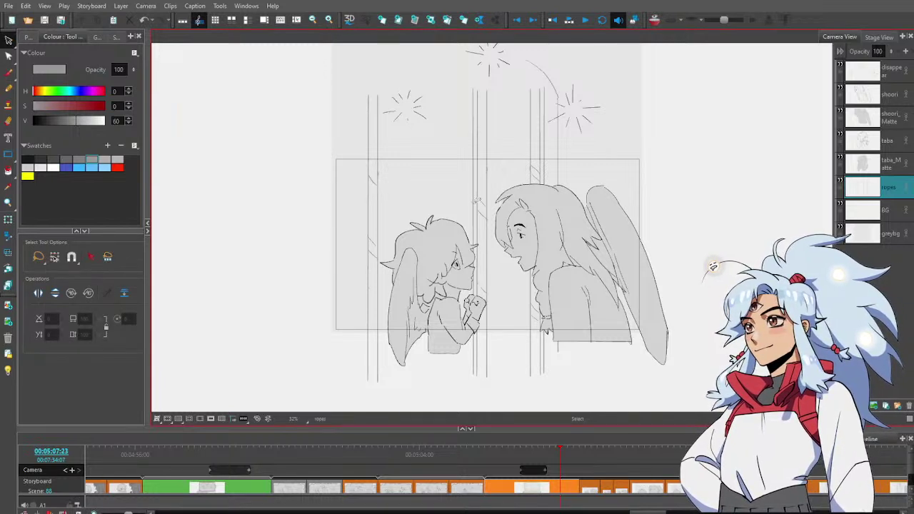
left_click(476, 225)
key("Right")
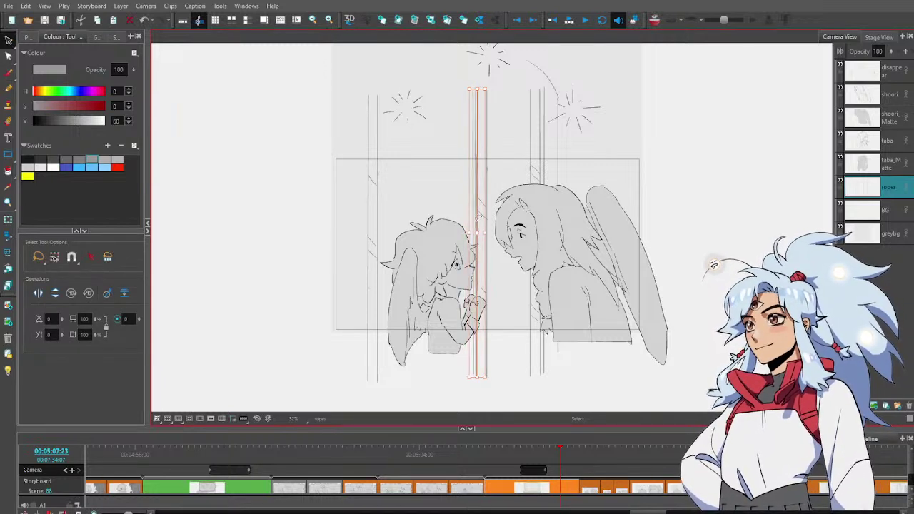
key("ctrl+z")
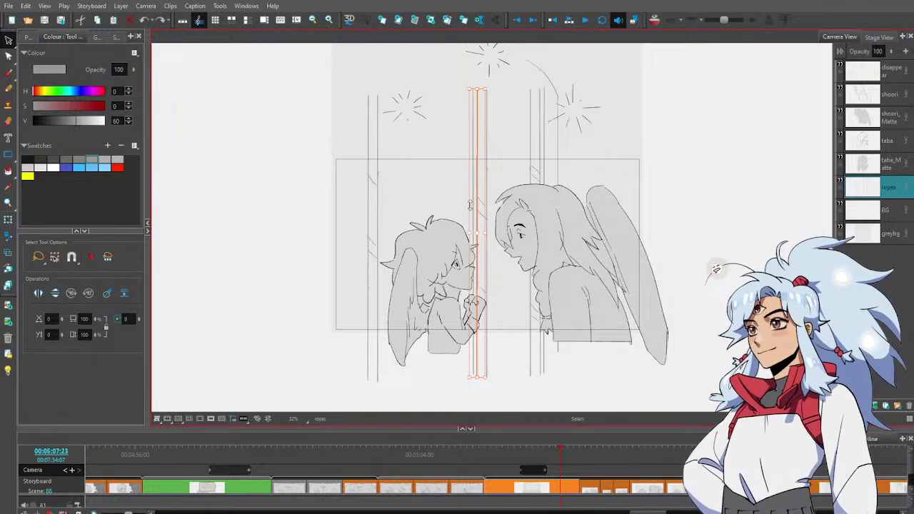
left_click(452, 190)
Copy the middle rope's inner vertical line to the edge of the rope behind the shorter character, on the side facing the characters
left_click(476, 205)
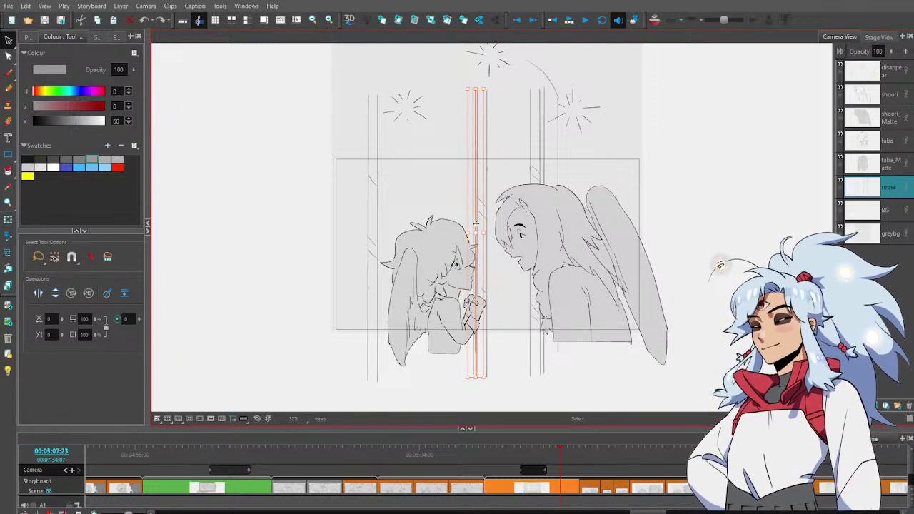
left_click_drag(476, 226, 383, 228)
left_click(426, 170)
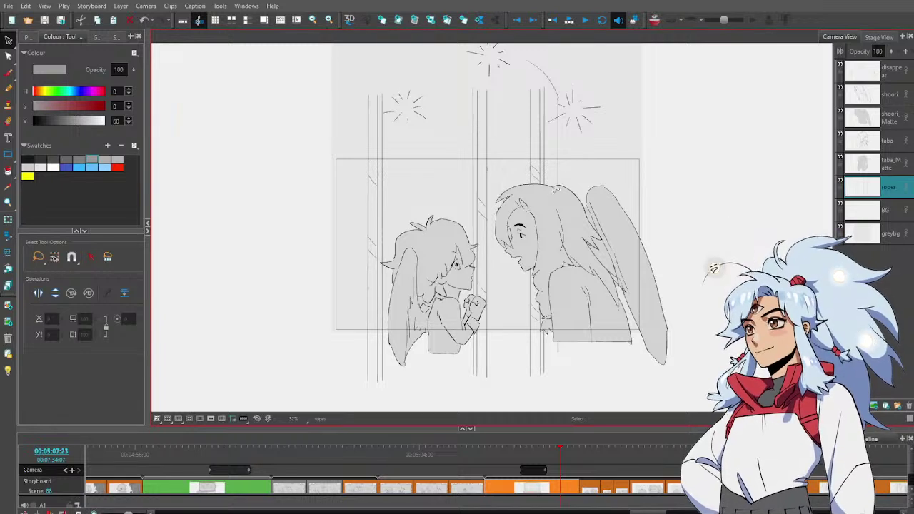
Add a 1-Point Perspective guide, place its vanishing point between the characters at hand height, and lock it
key("alt+b")
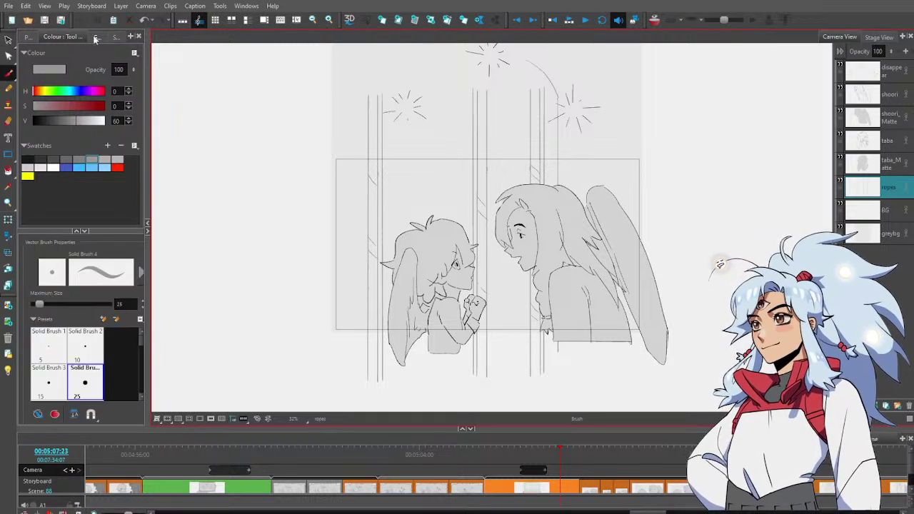
left_click(96, 37)
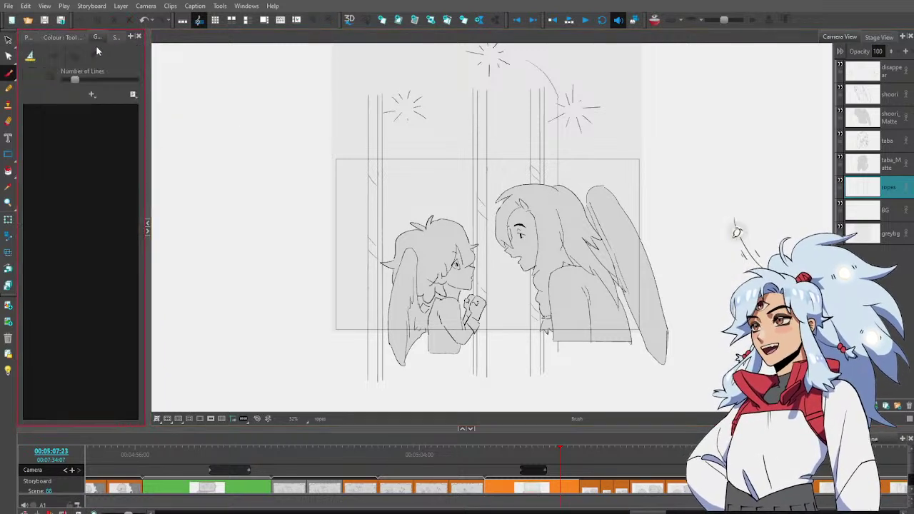
left_click(106, 143)
left_click_drag(489, 244, 492, 285)
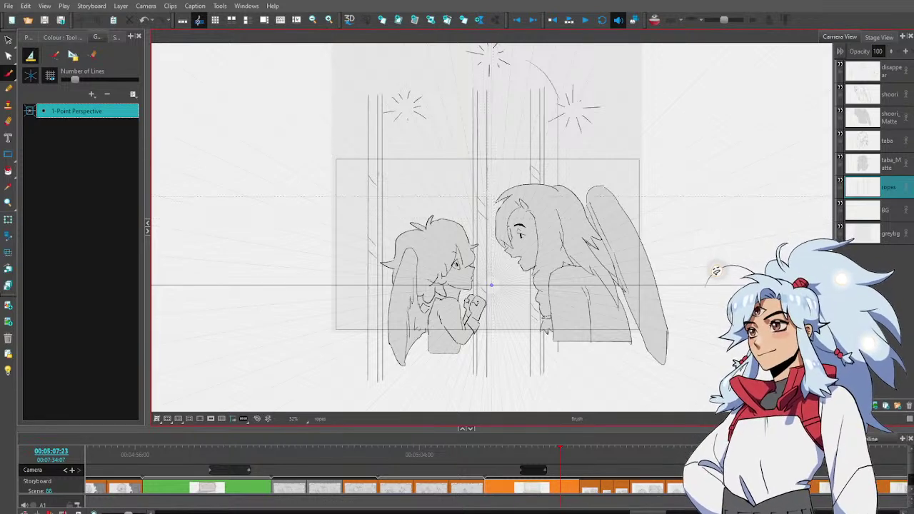
left_click(74, 56)
Move the middle rope's outer left line across to just beyond its right edge
key("alt+s")
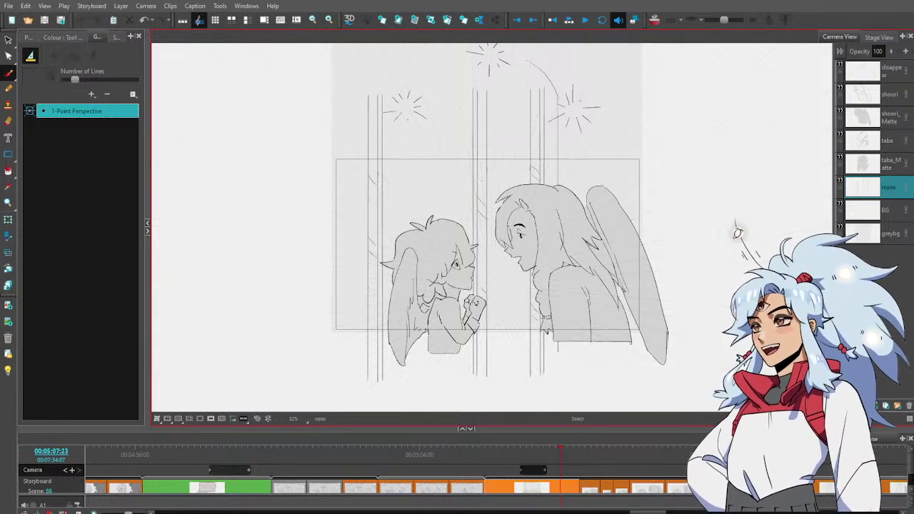
left_click(474, 214)
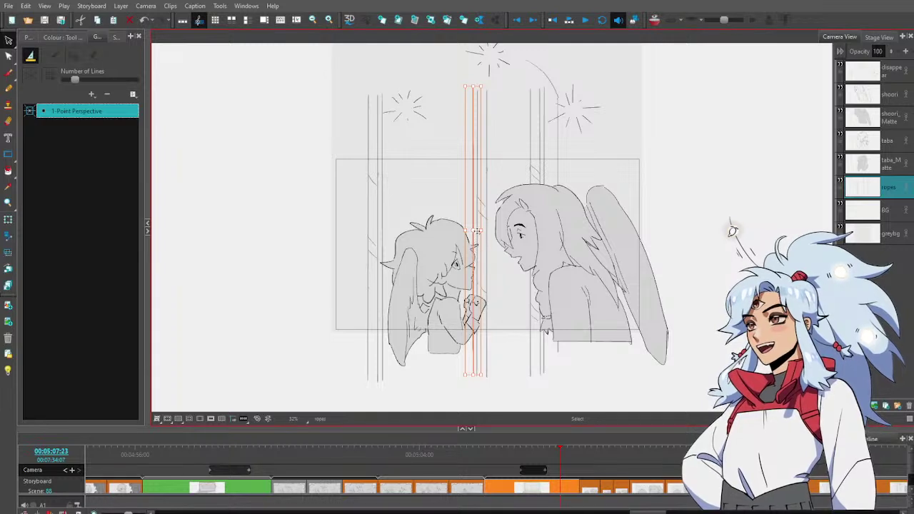
left_click_drag(474, 235, 489, 235)
key("alt+b")
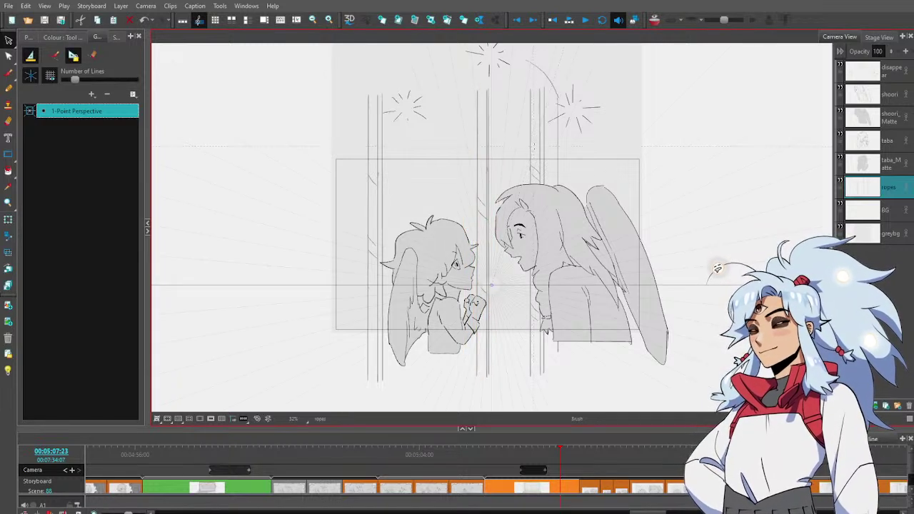
Move the outer right line of the rope behind the taller character to just beyond that rope's left edge
key("alt+s")
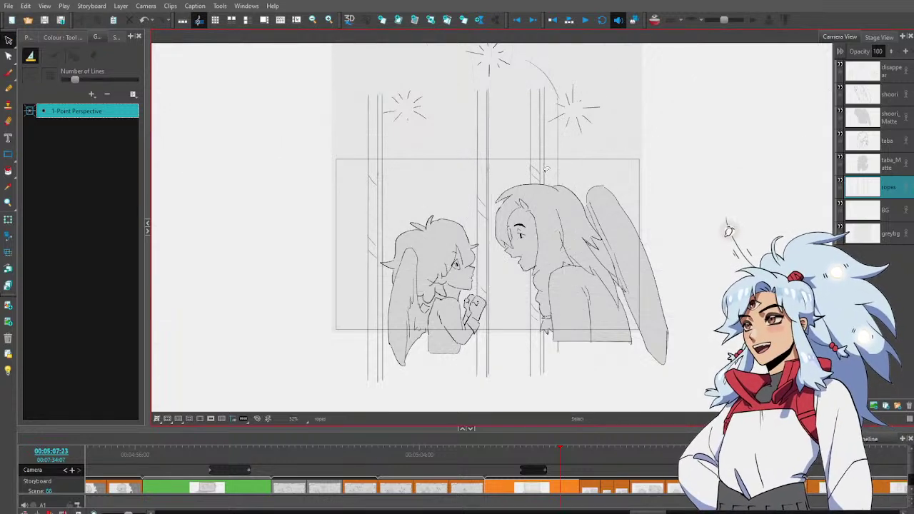
left_click(545, 169)
left_click_drag(550, 173, 529, 175)
key("alt+b")
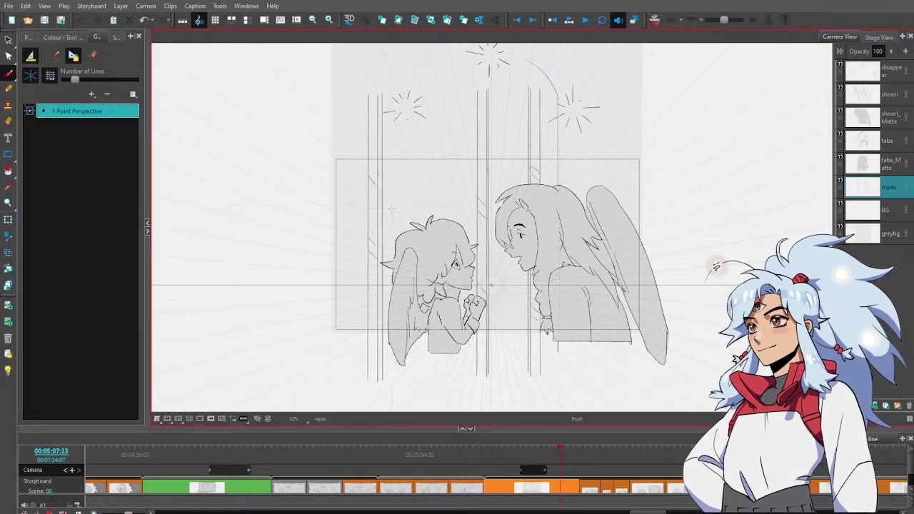
Move the inner edge line of the rope behind the shorter character toward the characters, widening its second strand
key("alt+s")
left_click(386, 220)
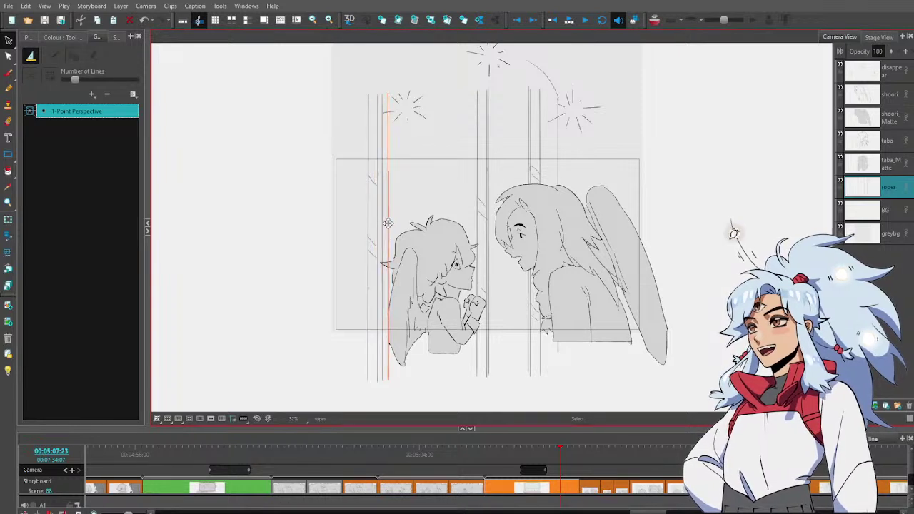
left_click_drag(388, 223, 388, 222)
key("alt+b")
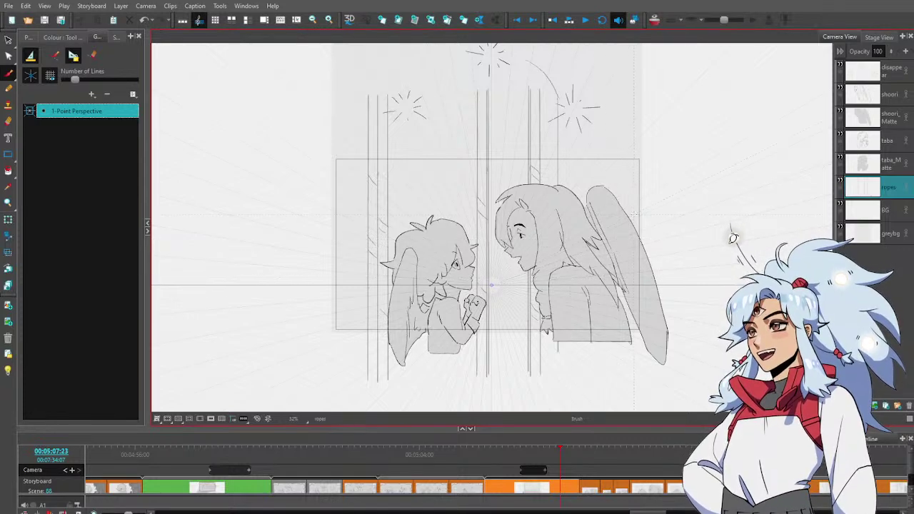
Extend upward the two outermost lines of the shorter character's rope and the far edge line of the taller character's rope
left_click_drag(511, 147, 536, 253)
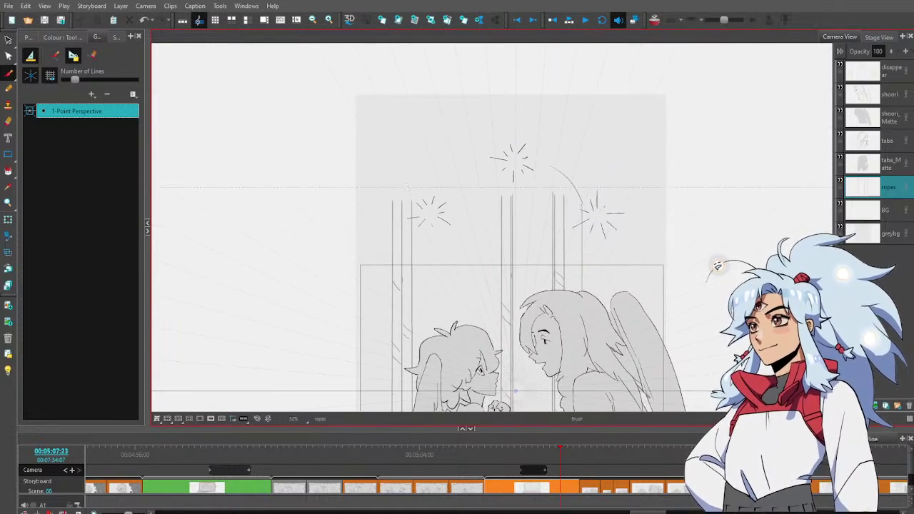
key("alt+s")
mouse_move(391, 196)
left_mouse_down()
mouse_move(401, 205)
mouse_move(399, 181)
left_mouse_up()
left_click(449, 162)
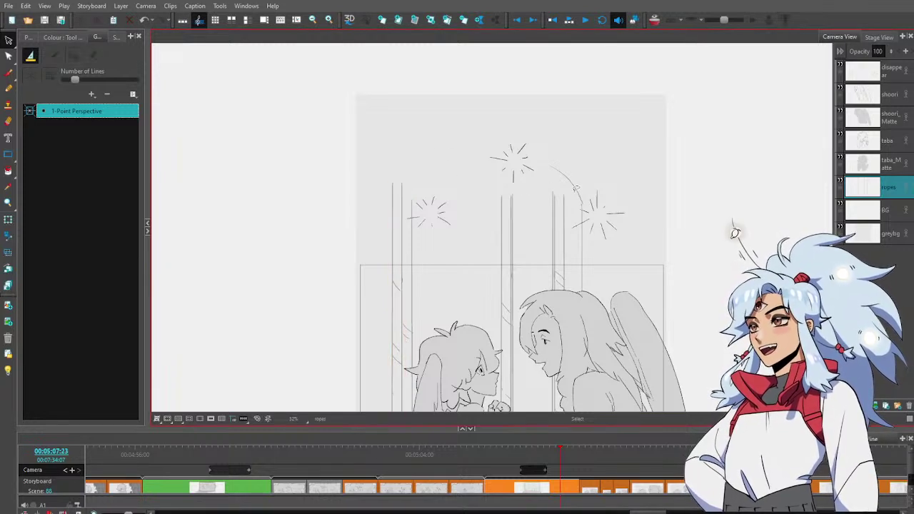
mouse_move(562, 202)
left_mouse_down()
mouse_move(572, 204)
mouse_move(565, 187)
left_mouse_up()
left_click(592, 148)
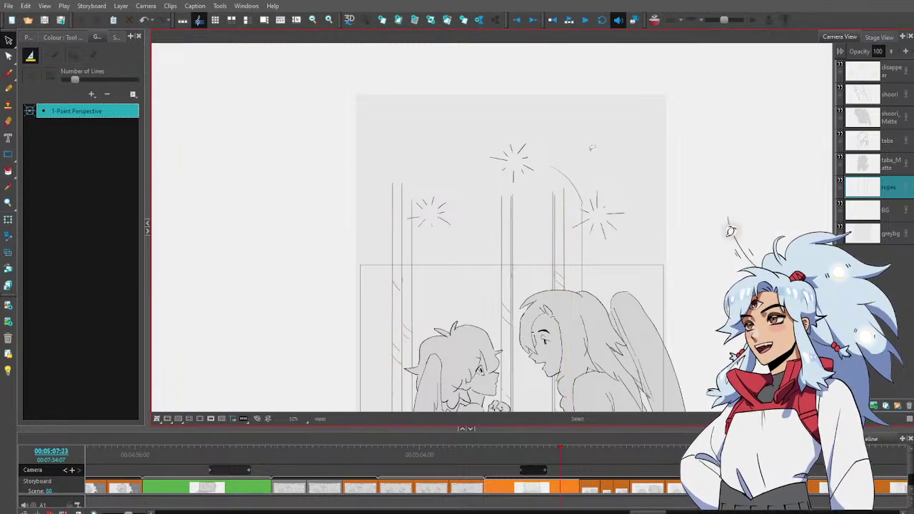
Lower the upper ends of the middle rope and the shorter character's rope slightly, scaling them together
mouse_move(393, 164)
left_mouse_down()
mouse_move(486, 237)
mouse_move(508, 228)
mouse_move(517, 173)
left_mouse_up()
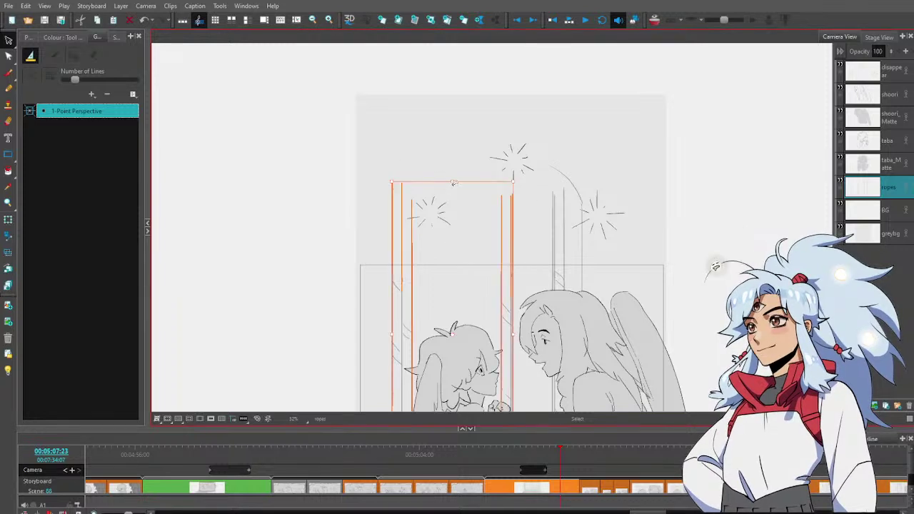
mouse_move(453, 184)
left_mouse_down()
mouse_move(403, 158)
mouse_move(519, 173)
mouse_move(455, 191)
left_mouse_up()
left_click(477, 146)
Generate an auto-matte layer for the ropes layer and make ropes_Matte the active layer
left_click_drag(583, 223, 545, 148)
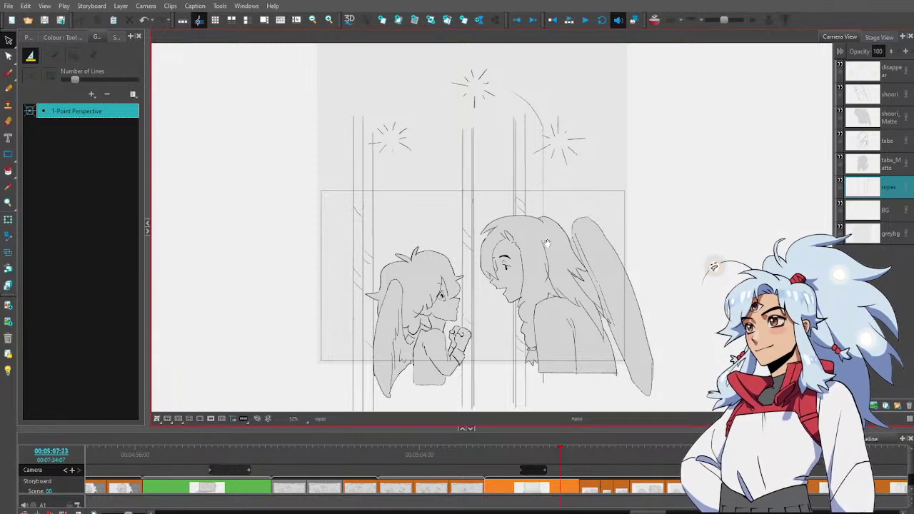
left_click_drag(547, 243, 552, 205)
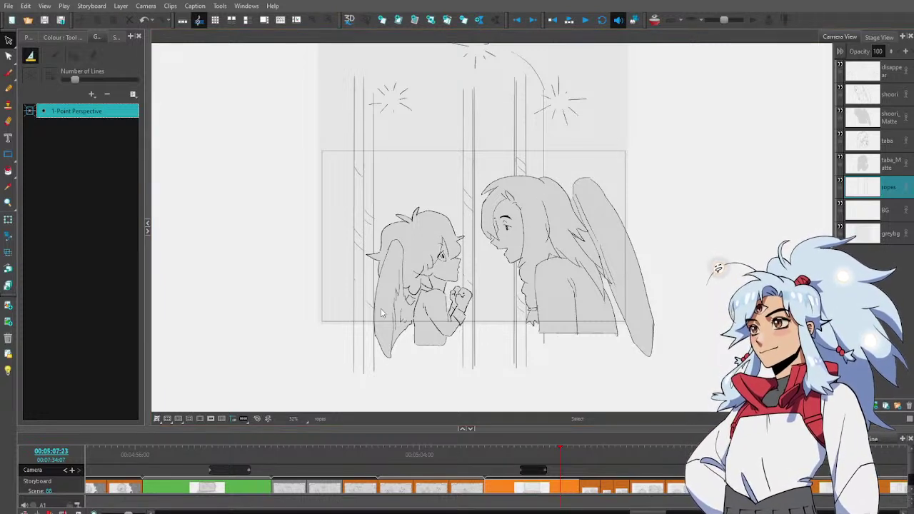
key("ctrl+shift+m")
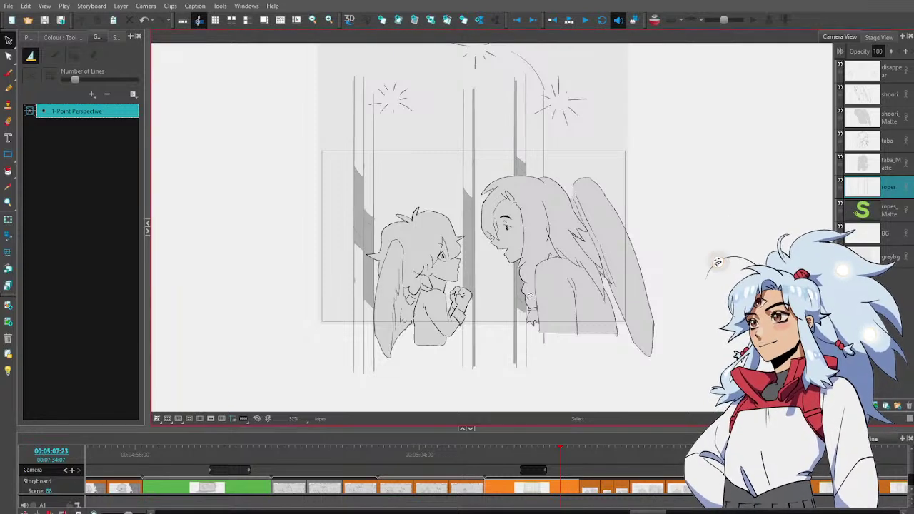
left_click(868, 209)
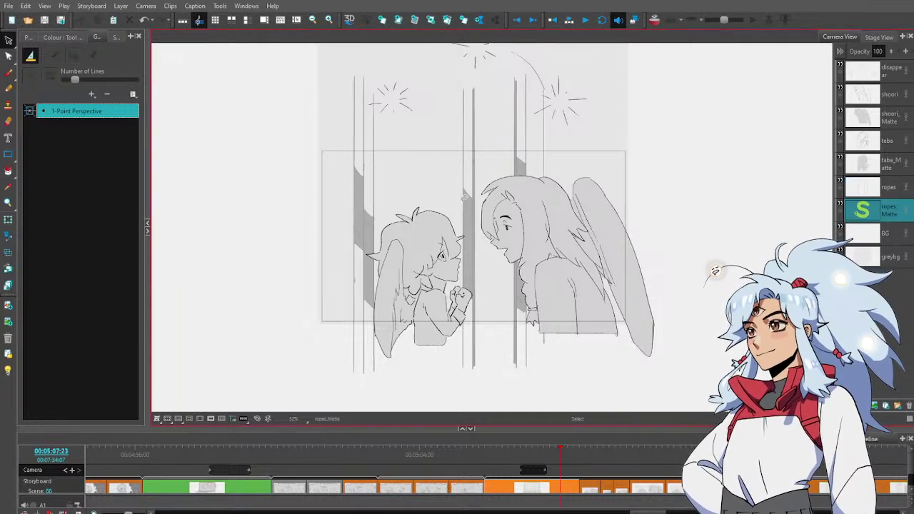
Close the lower ends of all three ropes with short horizontal strokes on ropes_Matte and fill their lower parts grey
key("alt+b")
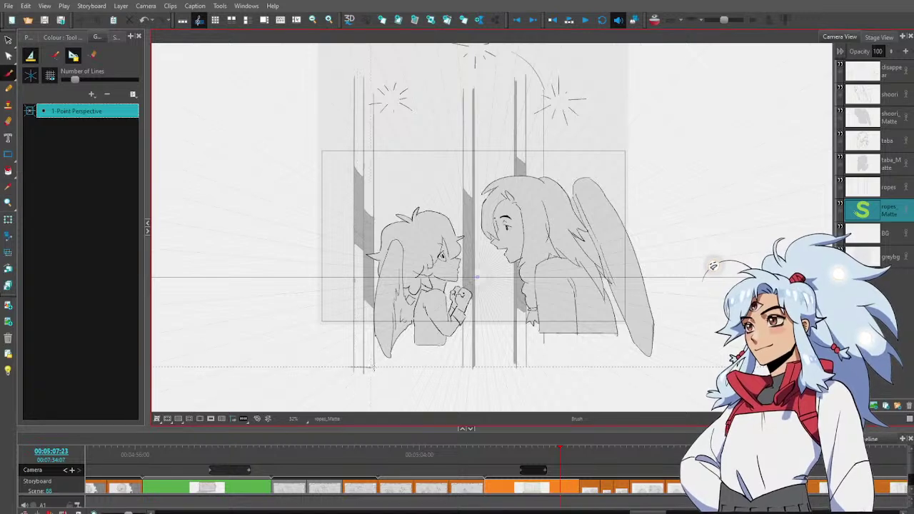
left_click(369, 361)
left_click(366, 352)
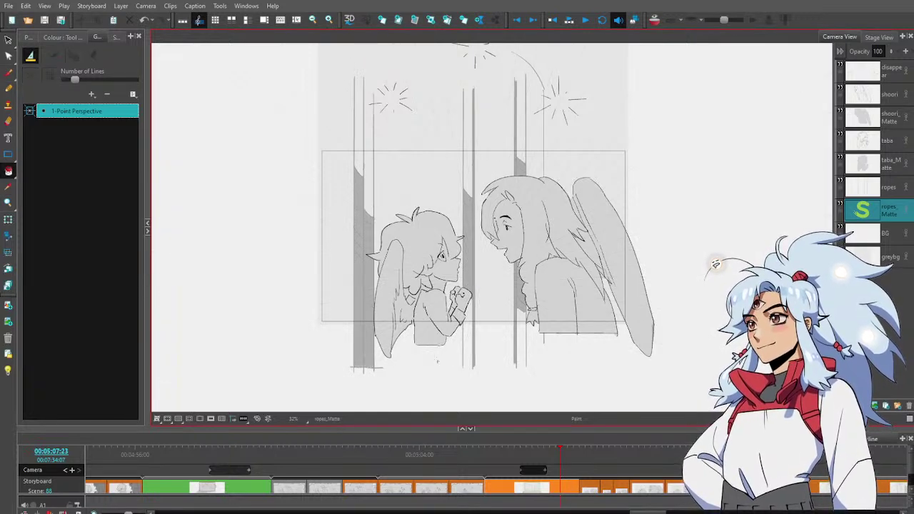
key("alt+b")
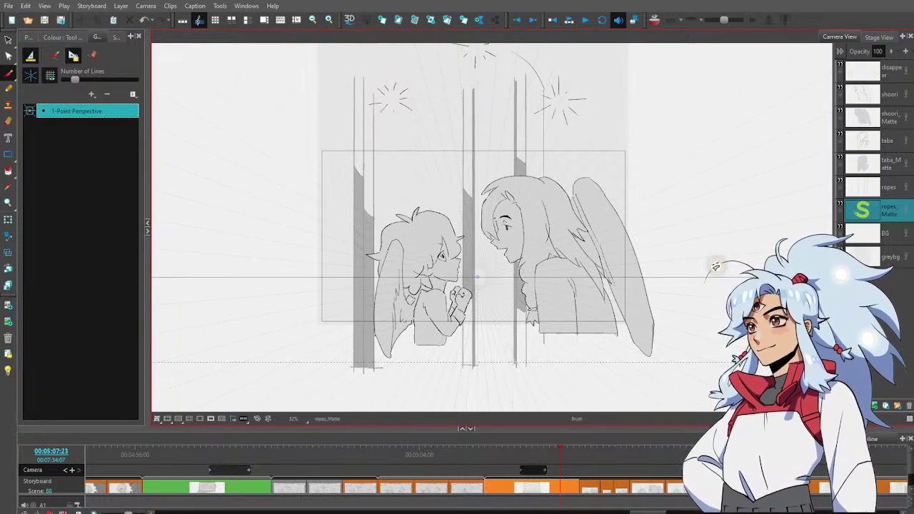
left_click_drag(512, 362, 535, 363)
key("alt+i")
left_click(521, 352)
left_click(470, 348)
Close the upper ends of all three ropes with short strokes on ropes_Matte and fill their upper parts grey
key("alt+b")
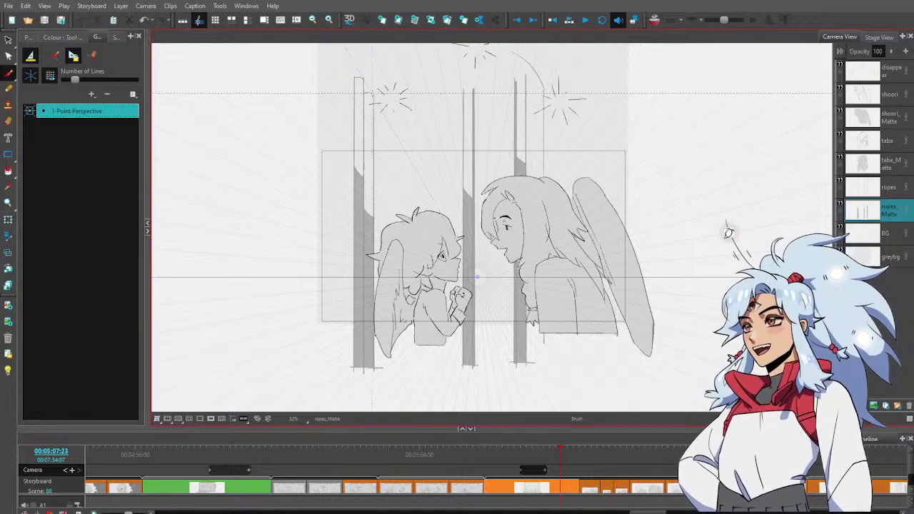
key("alt+i")
left_click(364, 93)
key("alt+b")
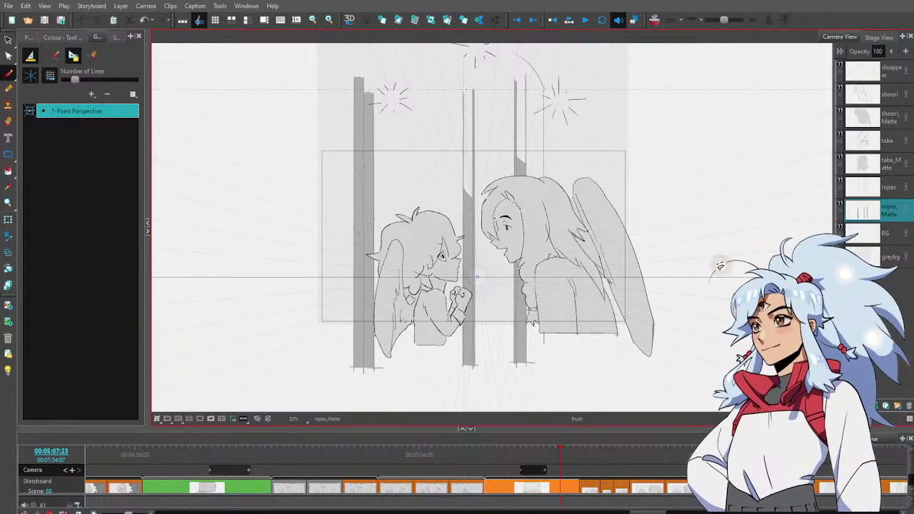
key("alt+i")
left_click(469, 93)
key("alt+b")
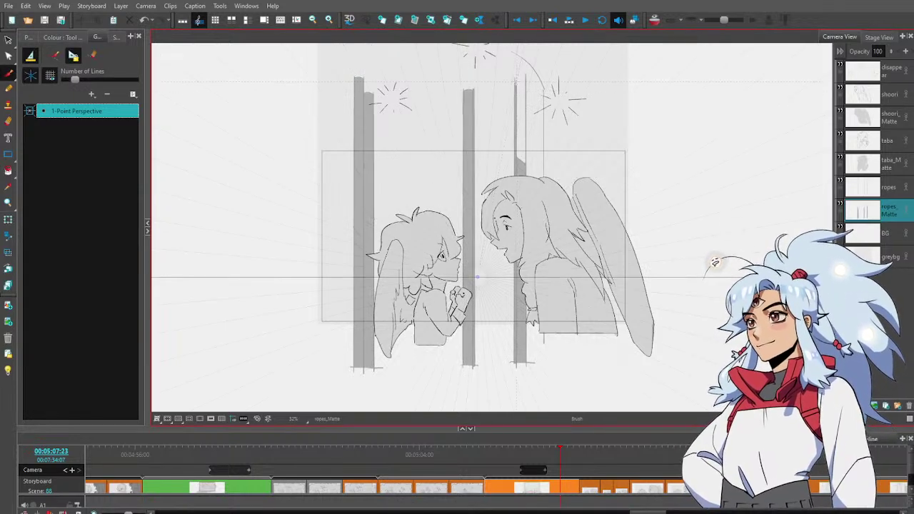
left_click_drag(526, 80, 526, 91)
key("alt+i")
left_click(522, 118)
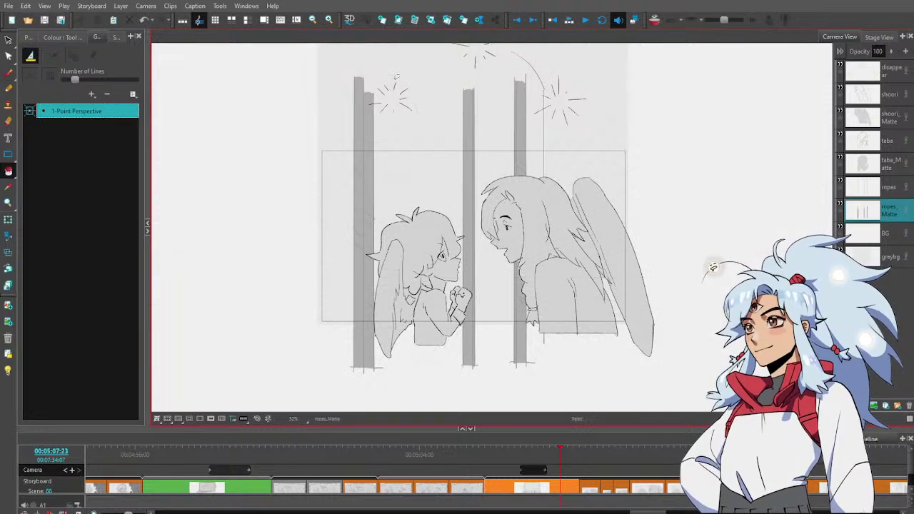
Try recolouring all the rope matte artwork to the light grey swatch with brightness 90
key("alt+s")
mouse_move(390, 59)
left_mouse_down()
mouse_move(340, 76)
mouse_move(560, 96)
left_mouse_up()
left_click_drag(528, 57, 400, 58)
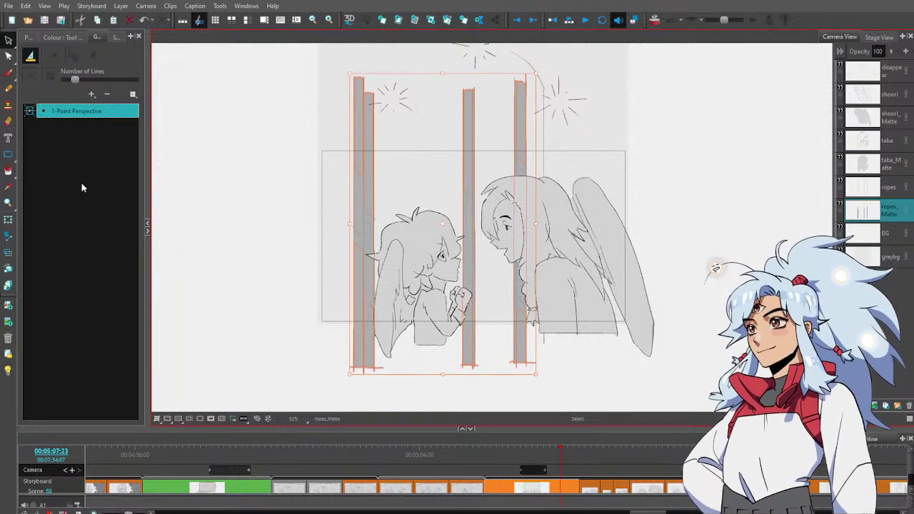
left_click(51, 40)
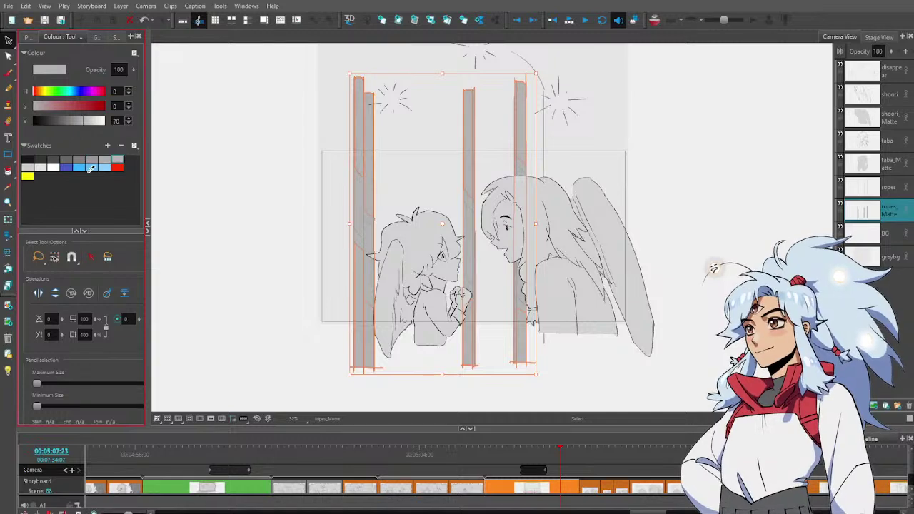
left_click(32, 165)
left_click(40, 167)
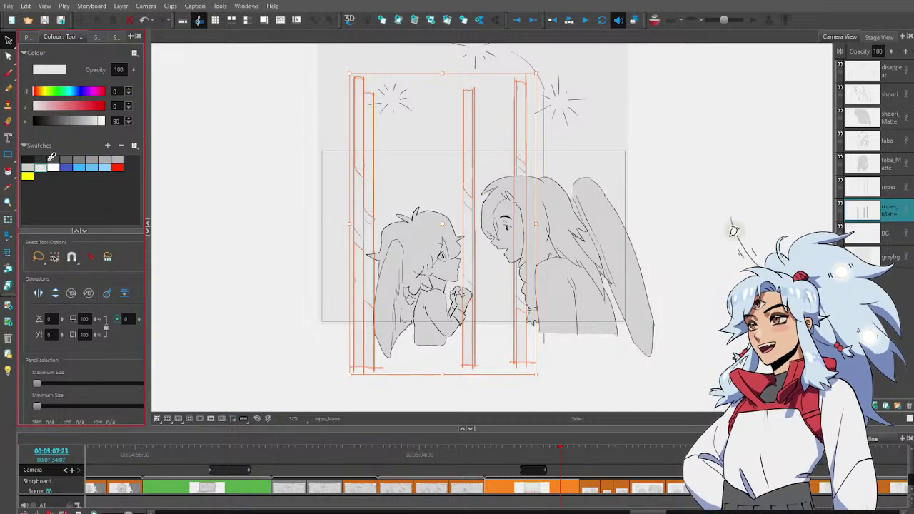
left_click(210, 240)
Recolour all the rope matte artwork with the light grey swatch of brightness 80
left_click_drag(245, 310, 257, 325)
left_click_drag(411, 67, 640, 330)
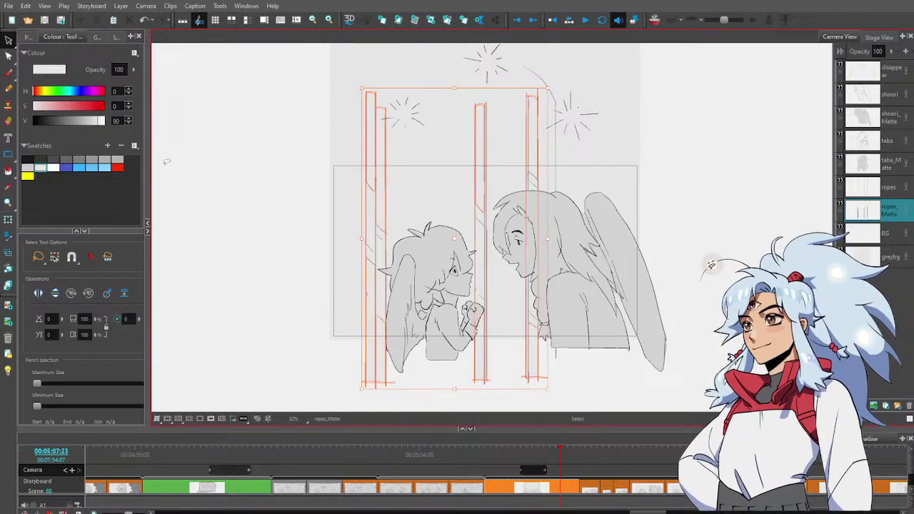
left_click(31, 165)
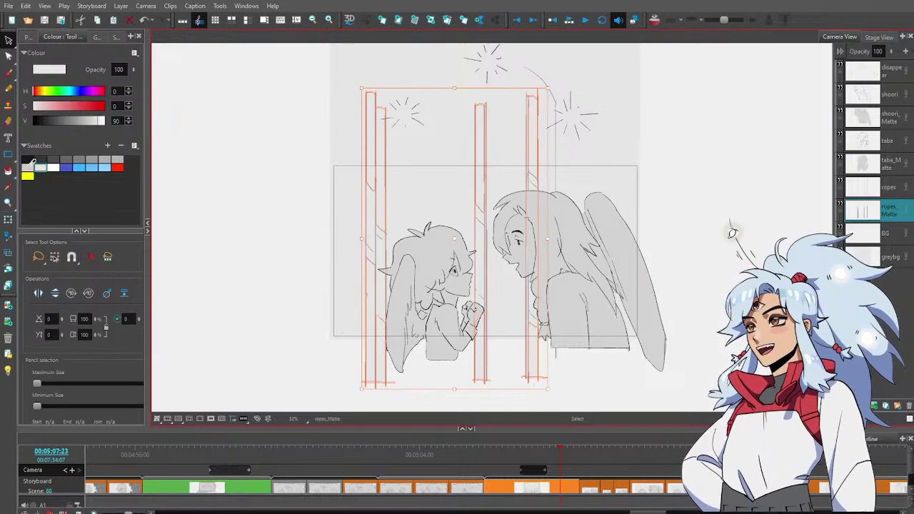
left_click(226, 226)
Erase a gap across the fill near the top of the shorter character's rope and delete the fill above it
left_click_drag(396, 240, 409, 295)
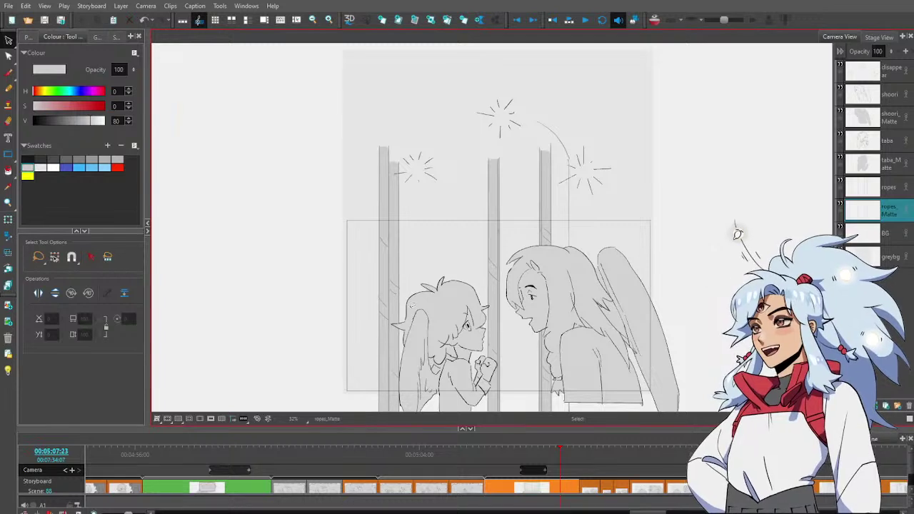
key("alt+e")
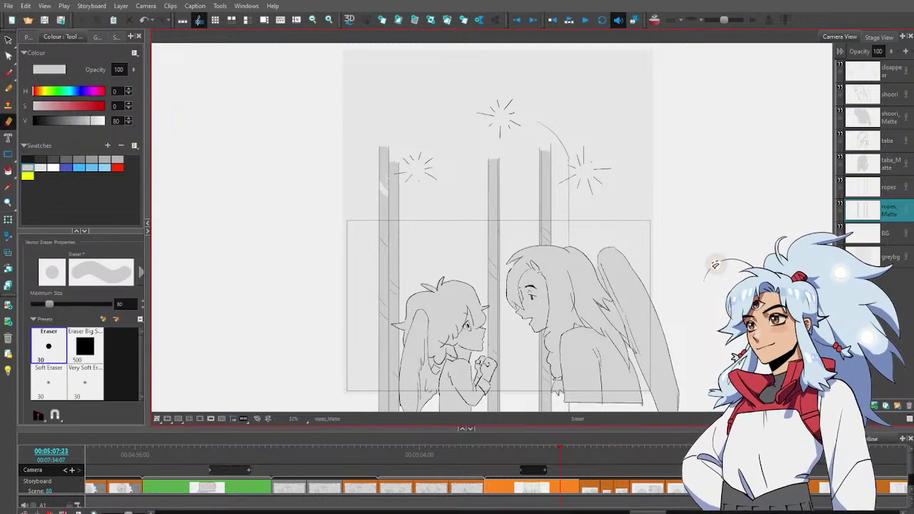
mouse_move(386, 176)
left_mouse_down()
mouse_move(405, 195)
mouse_move(387, 158)
mouse_move(393, 198)
mouse_move(379, 160)
mouse_move(385, 185)
left_mouse_up()
key("alt+s")
left_click(386, 160)
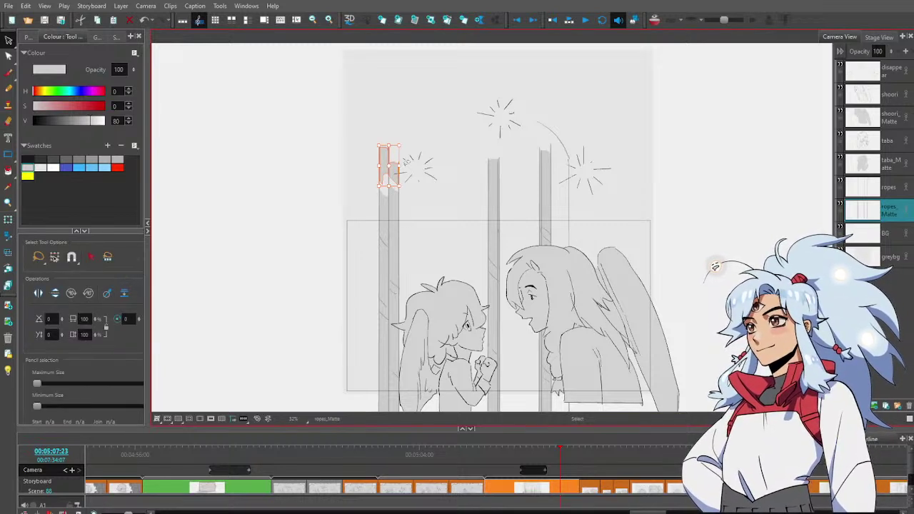
left_click(503, 171)
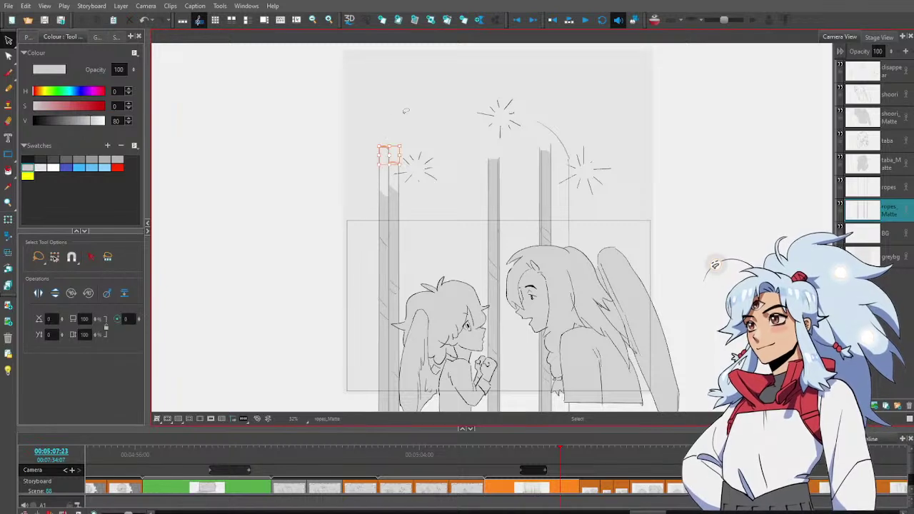
Cut the fill near the tops of the middle rope and the taller character's rope, and remove the fill above the cuts
key("alt+e")
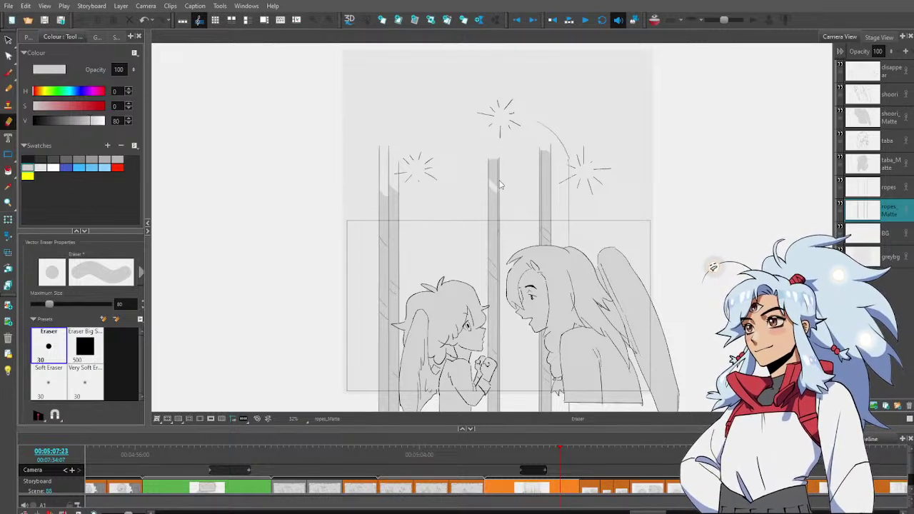
left_click(498, 181)
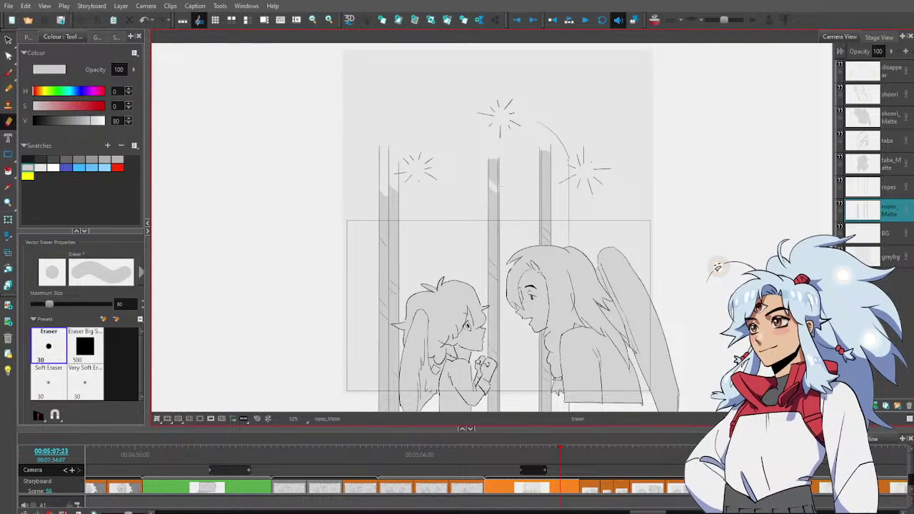
key("alt+v")
left_click(494, 172)
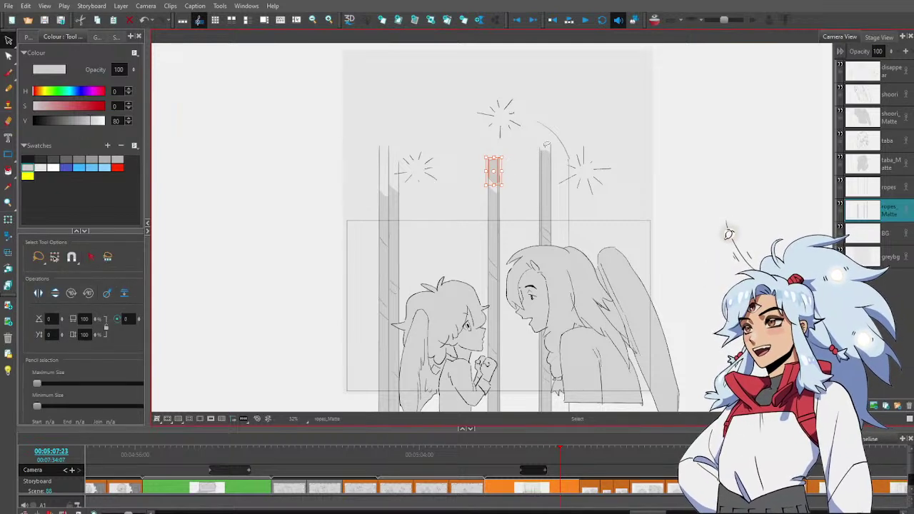
key("Delete")
left_click(494, 159)
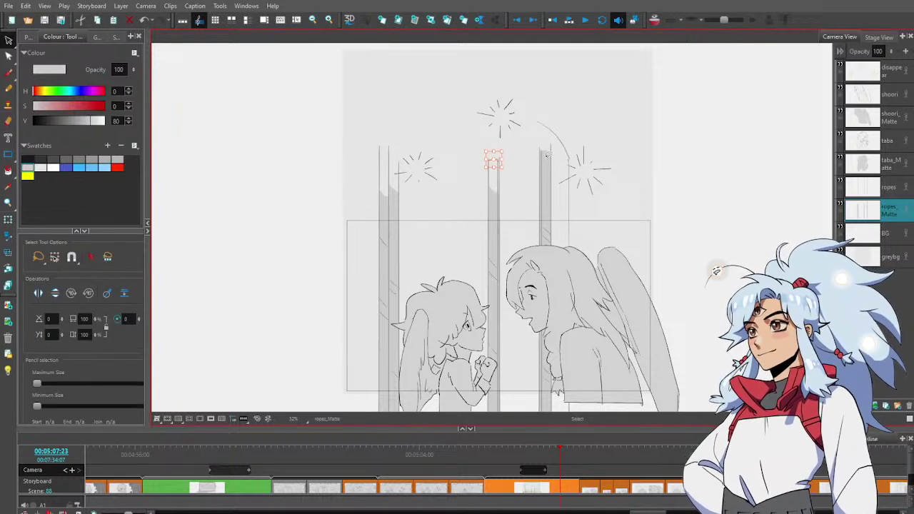
key("Delete")
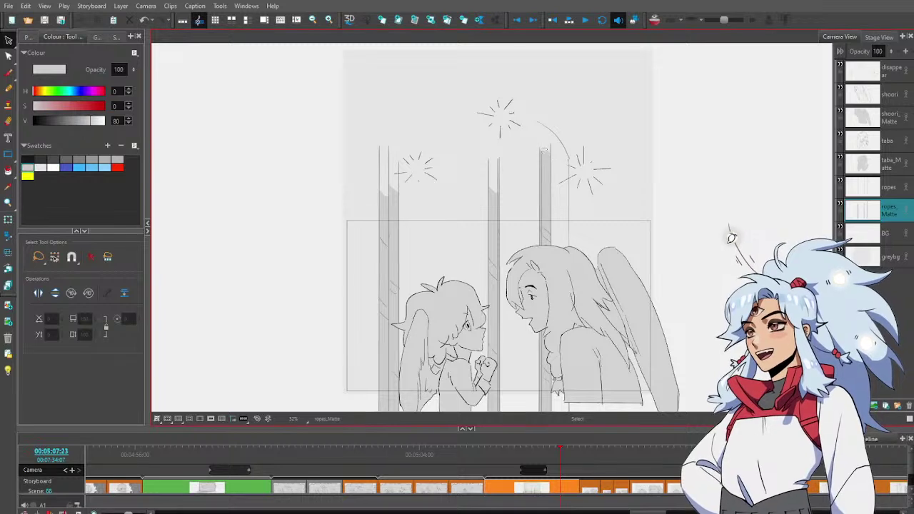
key("alt+e")
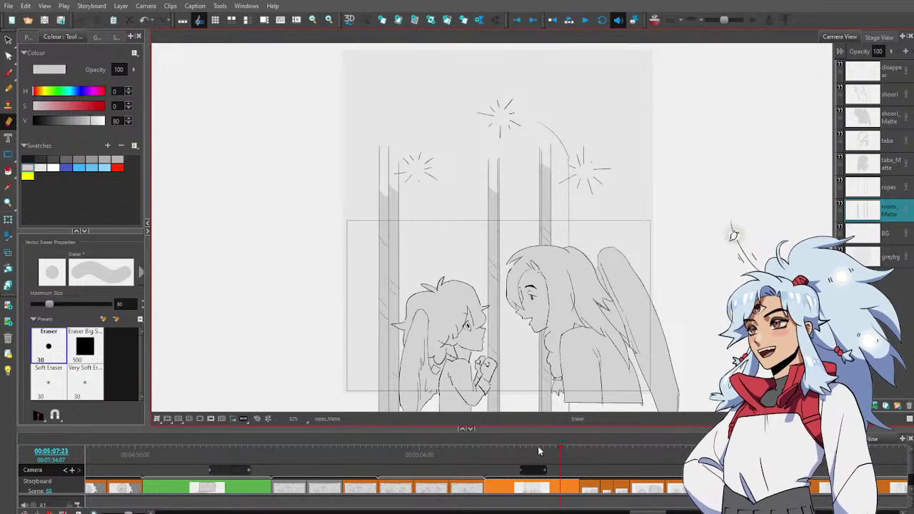
Go back along the timeline to the scene 56 panel at 00:03:37:23
left_click_drag(642, 512, 514, 513)
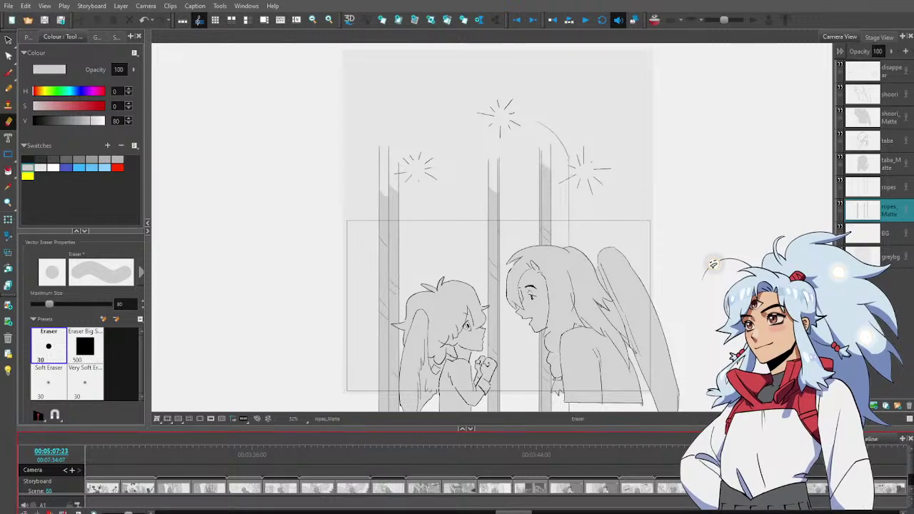
left_click_drag(514, 512, 513, 512)
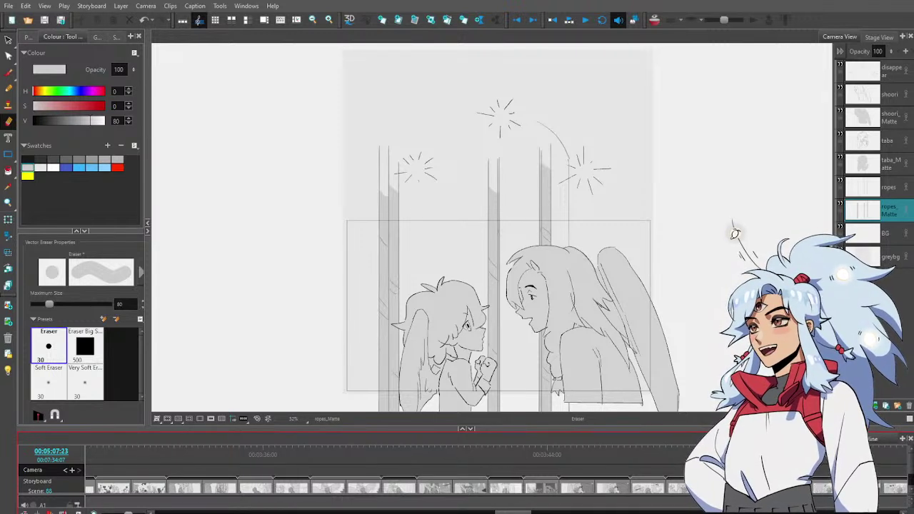
left_click(332, 450)
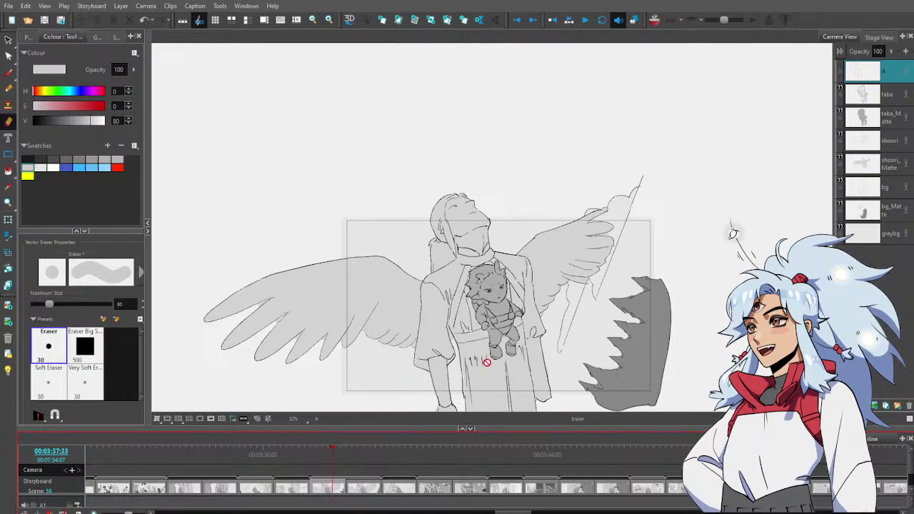
Mask the view to the camera frame and open the shoori layer of the panel at 00:03:38:14
left_click(211, 419)
left_click_drag(556, 339, 533, 269)
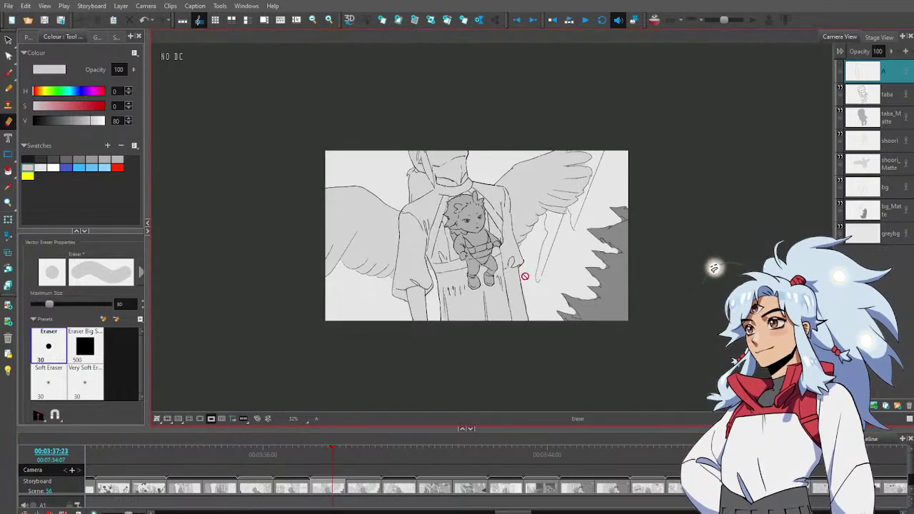
left_click(358, 458)
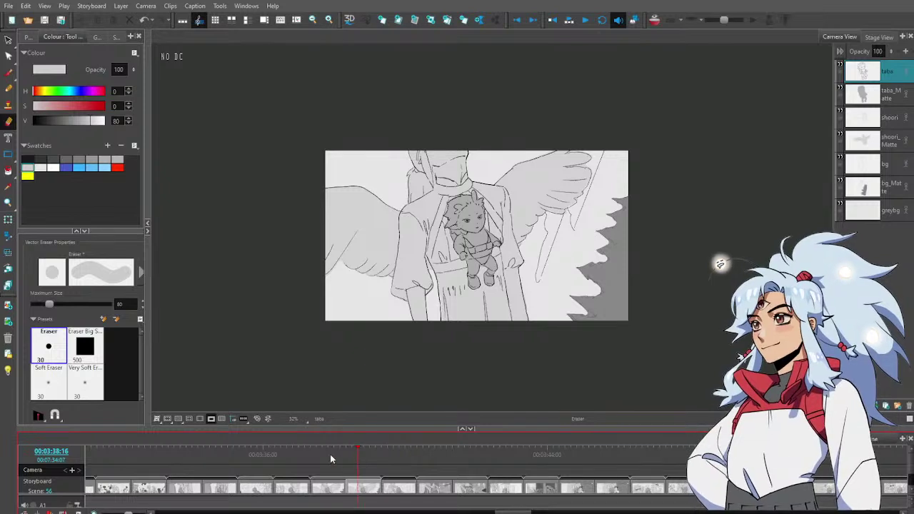
left_click(324, 458)
left_click(355, 460)
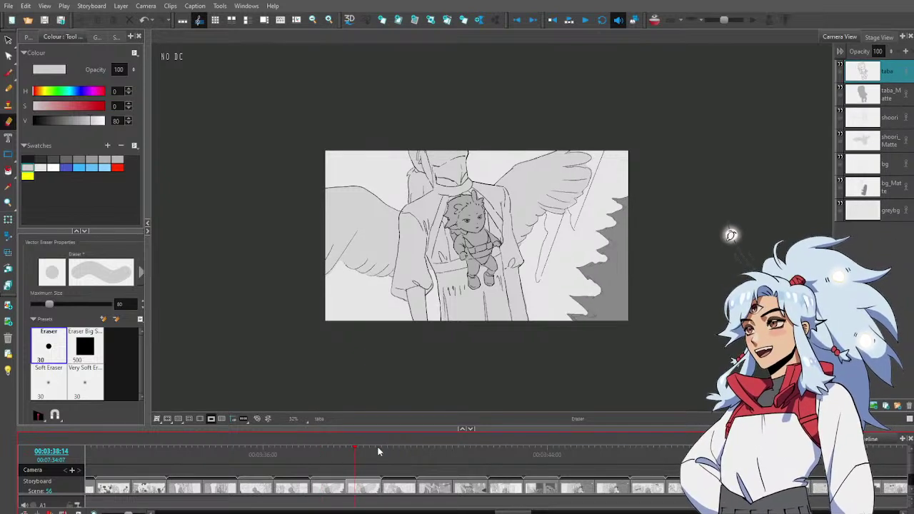
left_click_drag(513, 512, 553, 512)
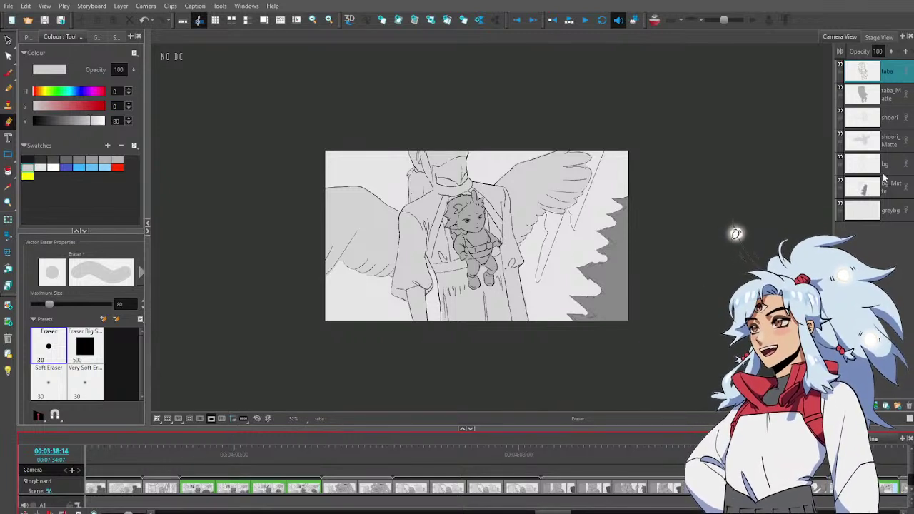
left_click(891, 120)
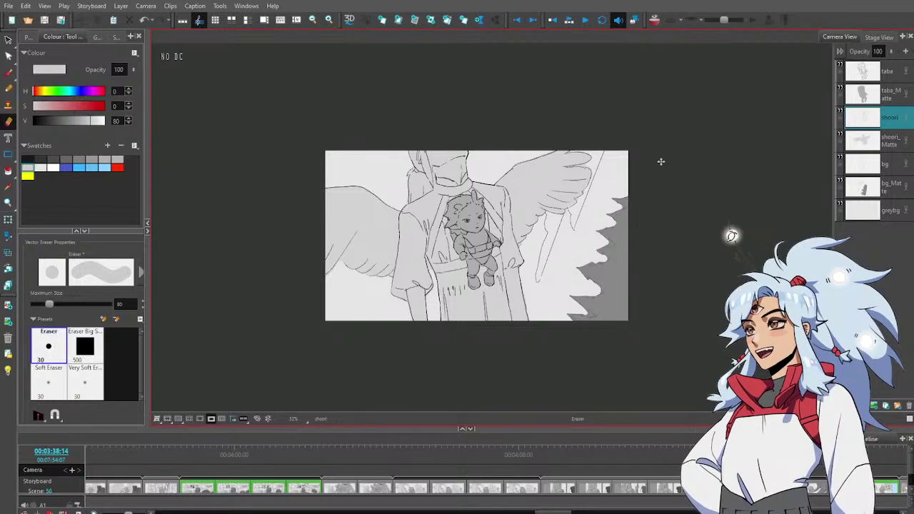
Try a rough red sketch of the collar and carrier straps over the taller character's chest
left_click(117, 167)
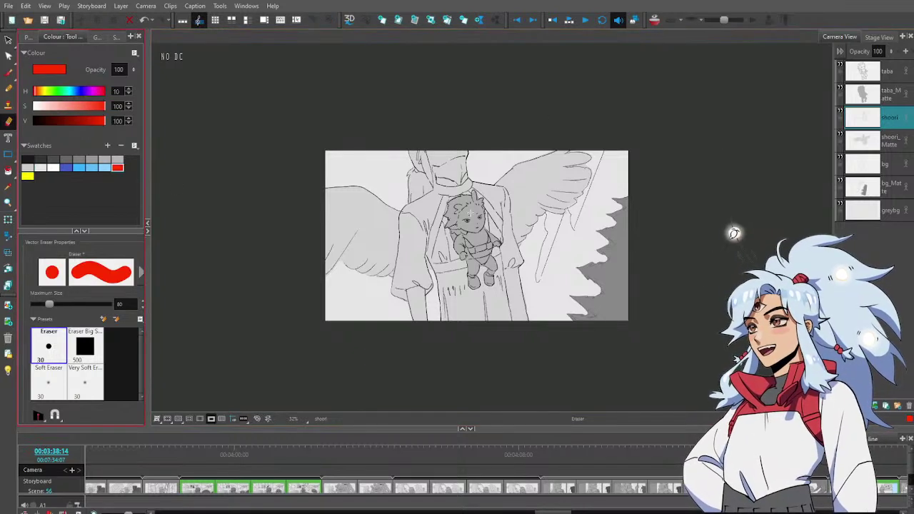
key("alt+b")
mouse_move(429, 252)
left_mouse_down()
mouse_move(447, 197)
mouse_move(438, 190)
mouse_move(472, 180)
mouse_move(436, 190)
mouse_move(478, 200)
mouse_move(504, 252)
mouse_move(467, 255)
left_mouse_up()
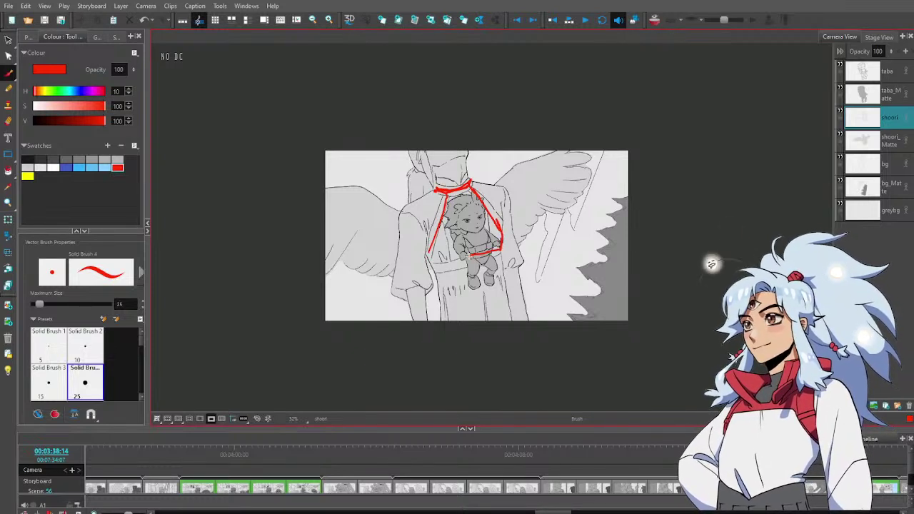
key("ctrl+z")
key("ctrl+z")
key("ctrl+z")
key("ctrl+z")
key("ctrl+z")
key("ctrl+z")
key("ctrl+z")
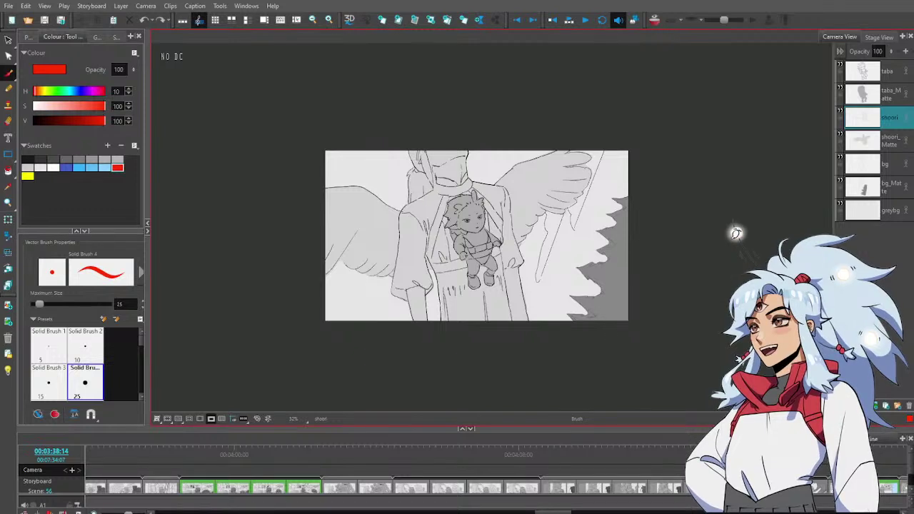
Try several red guide strokes around the taller character's shoulders, neck and chest, undoing each attempt
left_click_drag(422, 201, 433, 266)
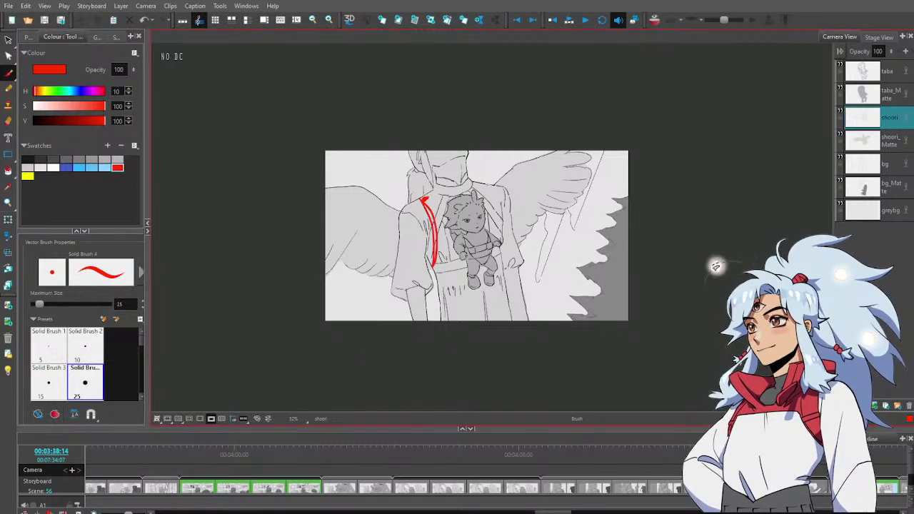
left_click_drag(503, 253, 490, 186)
key("ctrl+z")
key("ctrl+z")
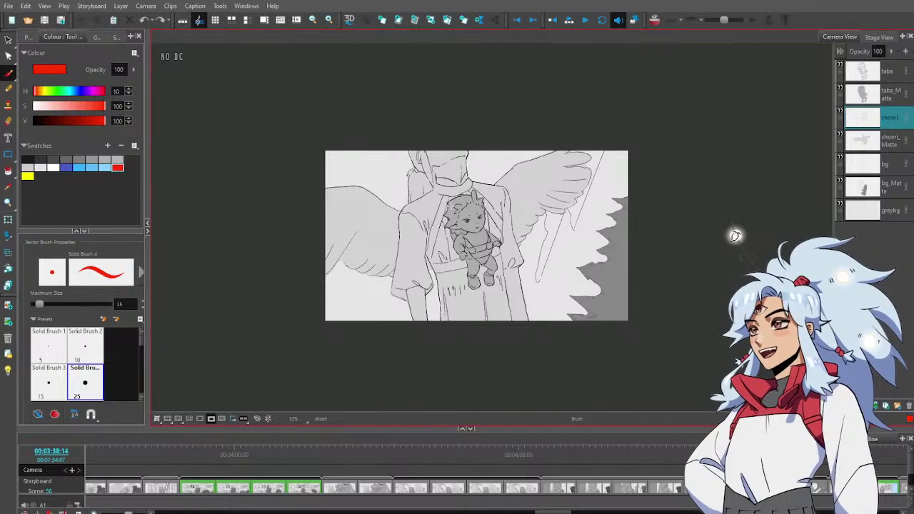
mouse_move(437, 188)
left_mouse_down()
mouse_move(477, 178)
mouse_move(446, 192)
mouse_move(424, 265)
mouse_move(507, 252)
left_mouse_up()
key("ctrl+z")
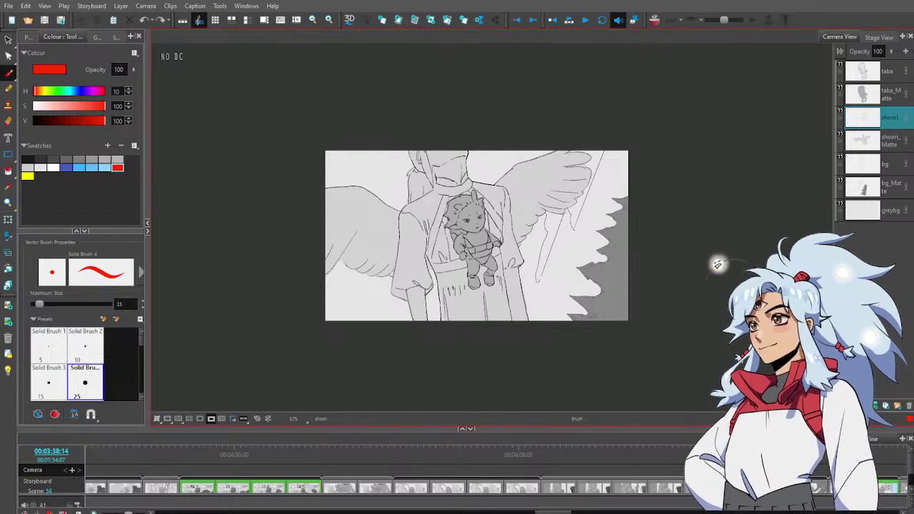
mouse_move(422, 200)
left_mouse_down()
mouse_move(445, 212)
mouse_move(480, 194)
left_mouse_up()
key("ctrl+z")
key("ctrl+z")
mouse_move(423, 199)
left_mouse_down()
mouse_move(463, 199)
mouse_move(483, 203)
mouse_move(477, 180)
left_mouse_up()
key("ctrl+z")
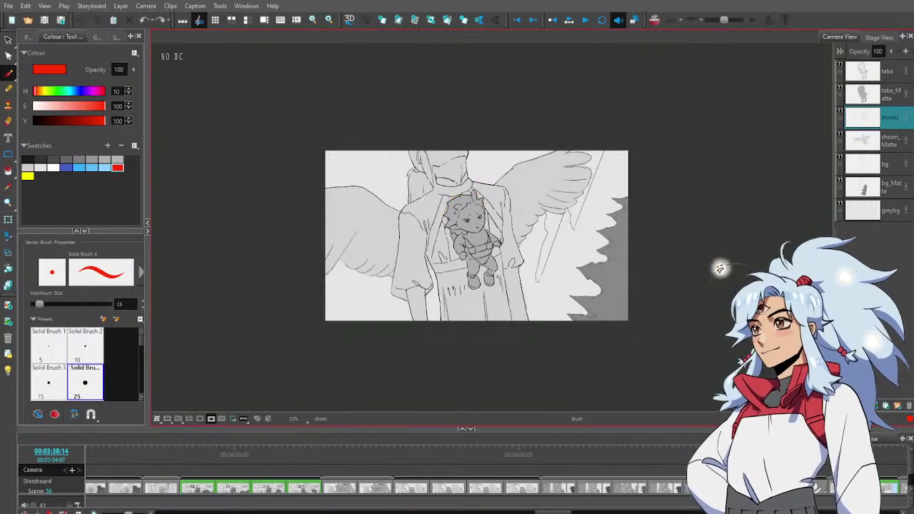
mouse_move(414, 197)
left_mouse_down()
mouse_move(457, 210)
mouse_move(493, 184)
mouse_move(429, 187)
mouse_move(416, 199)
left_mouse_up()
key("ctrl+z")
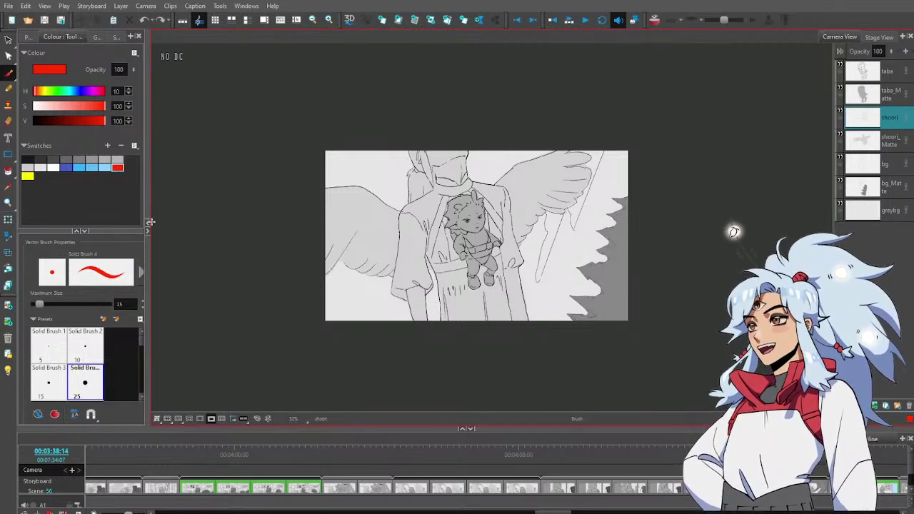
Draw dark shoulder seam lines on both sides of the taller character's clothing using the brightness 10 swatch
left_click(29, 159)
key("alt+z")
key("2")
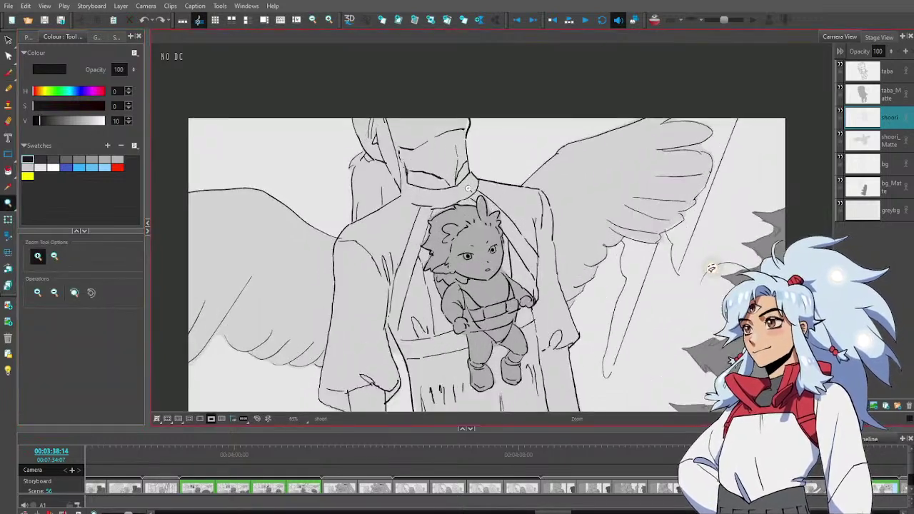
key("alt+b")
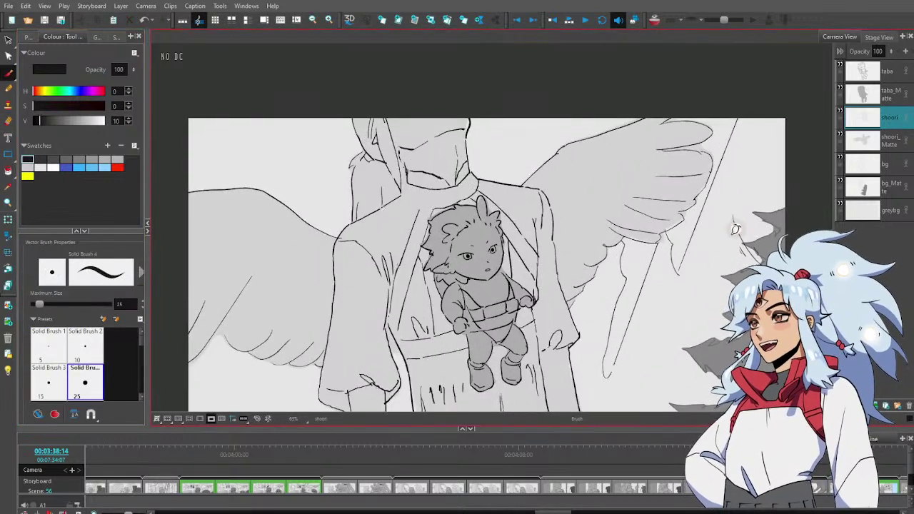
left_click_drag(367, 215, 411, 234)
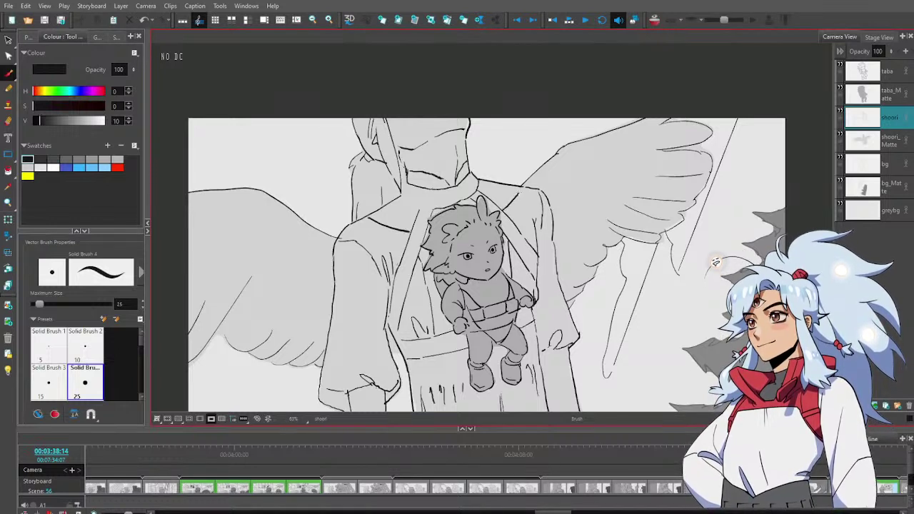
Erase the upper ends of both carrier straps near the neck and redraw them with short strap edges and fold marks
key("alt+e")
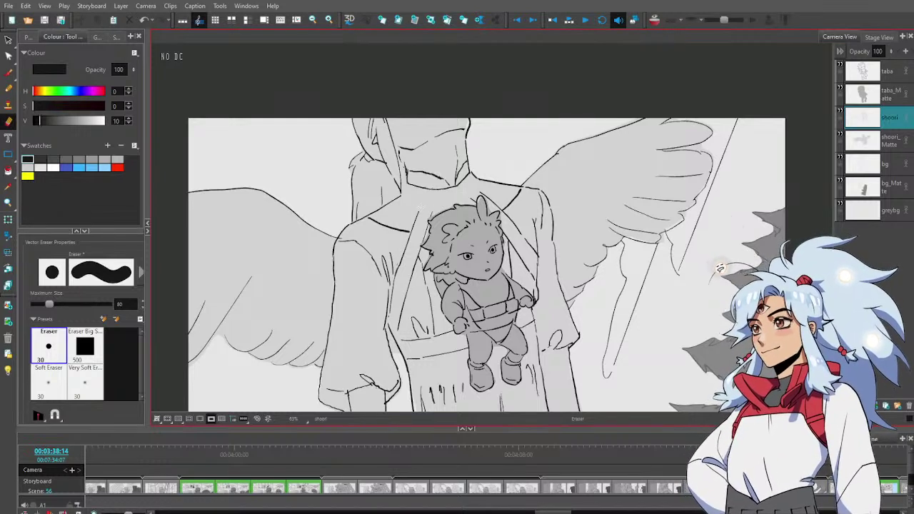
key("alt+b")
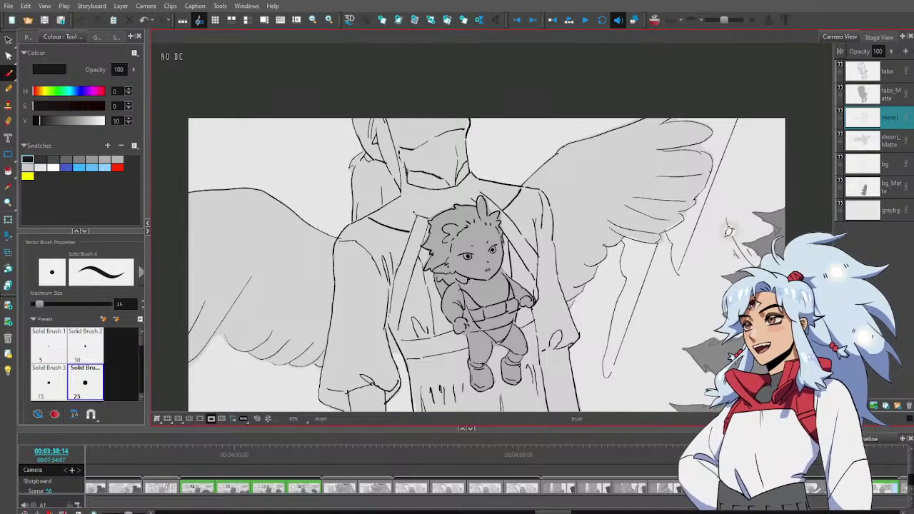
key("alt+e")
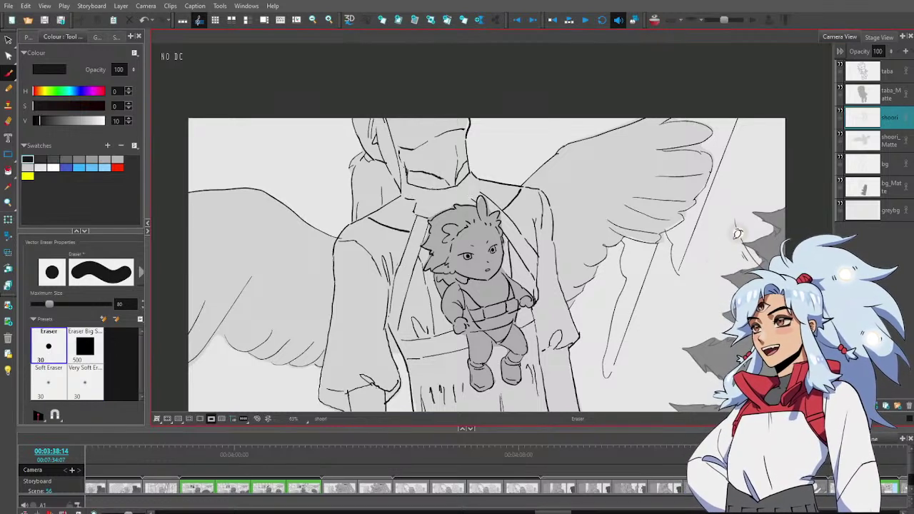
key("alt+b")
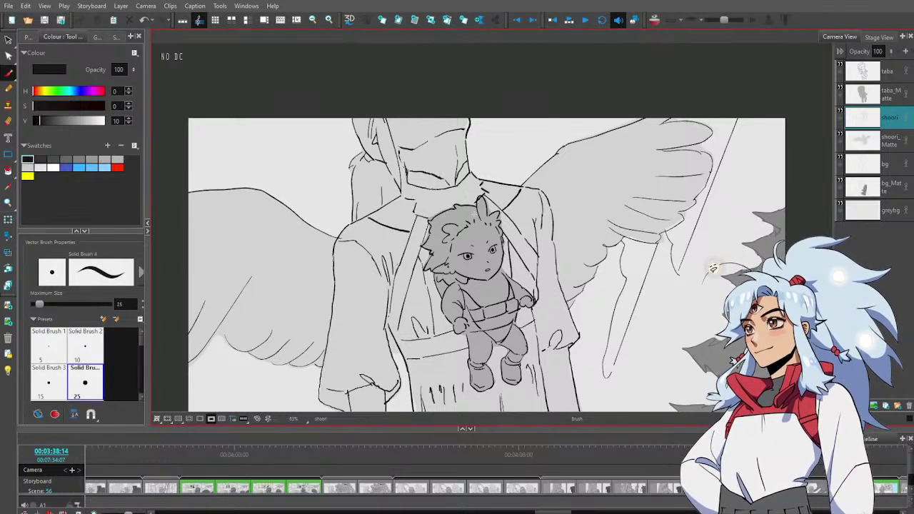
key("alt+e")
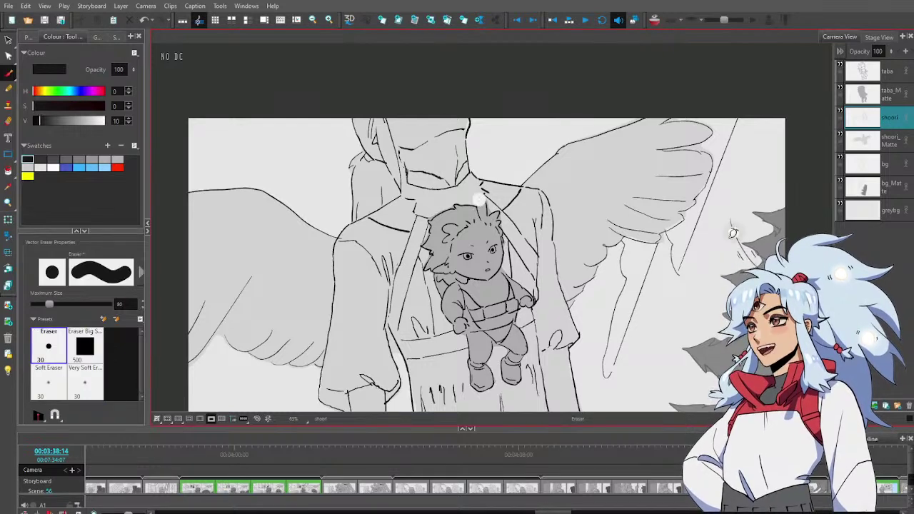
key("alt+b")
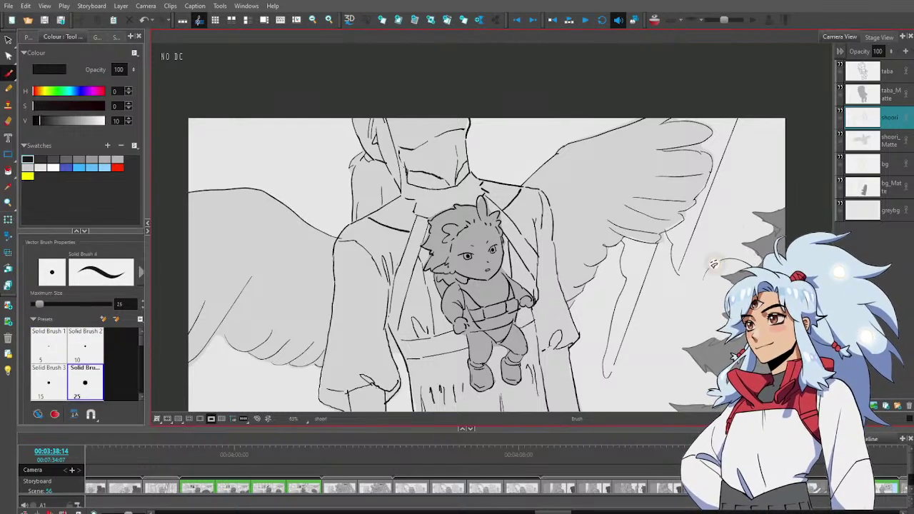
left_click(841, 110)
left_click(841, 110)
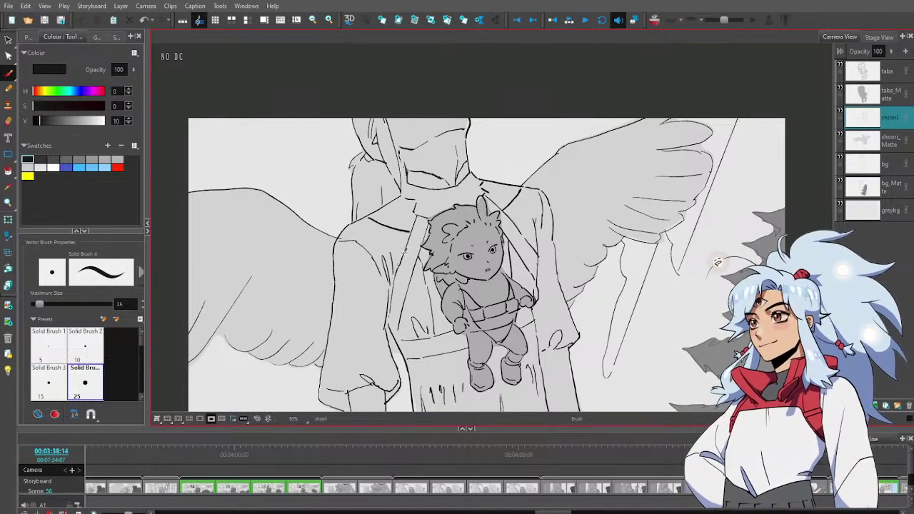
Draw buckles and punched holes on both carrier straps and touch up the fold marks beside the neck
mouse_move(403, 257)
left_mouse_down()
mouse_move(415, 265)
mouse_move(422, 239)
mouse_move(420, 249)
left_mouse_up()
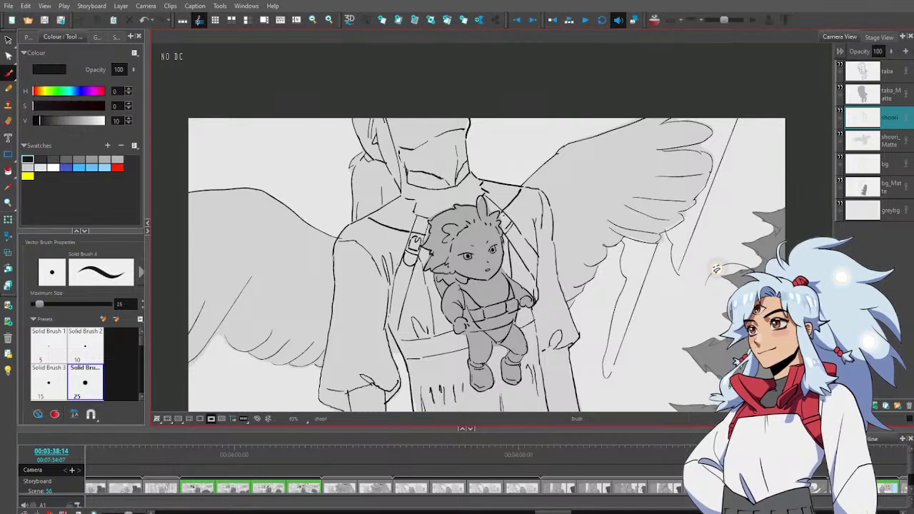
mouse_move(499, 221)
left_mouse_down()
mouse_move(520, 238)
mouse_move(510, 222)
left_mouse_up()
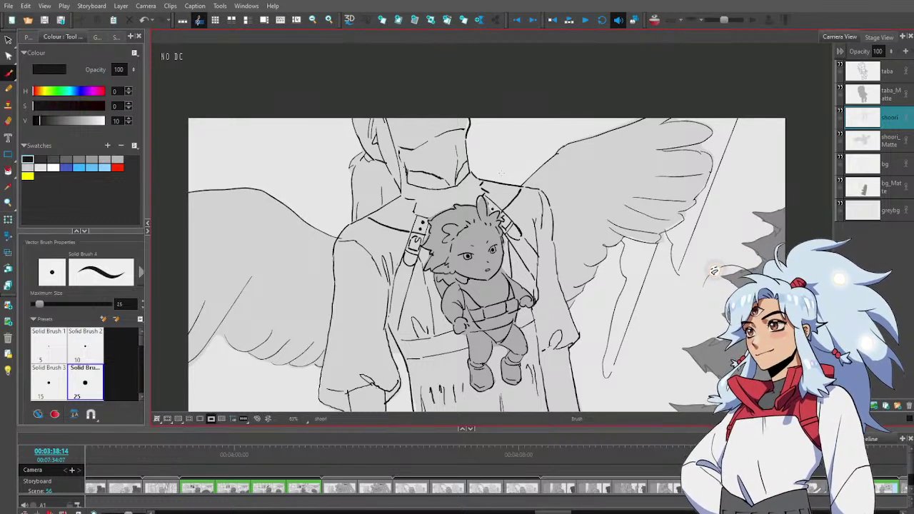
key("alt+e")
key("alt+b")
mouse_move(412, 200)
left_mouse_down()
mouse_move(403, 193)
mouse_move(415, 202)
left_mouse_up()
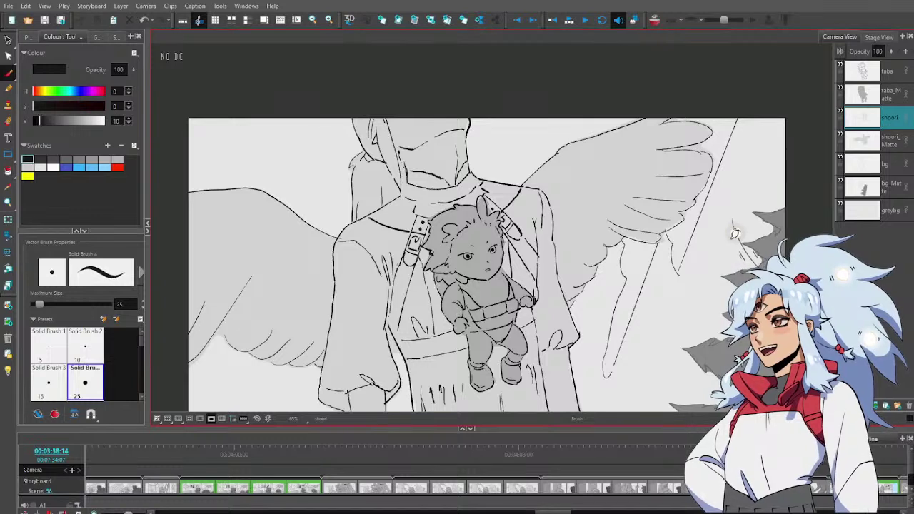
Move the left-hand strap's buckle further down the strap and add more punched holes above it
key("alt+s")
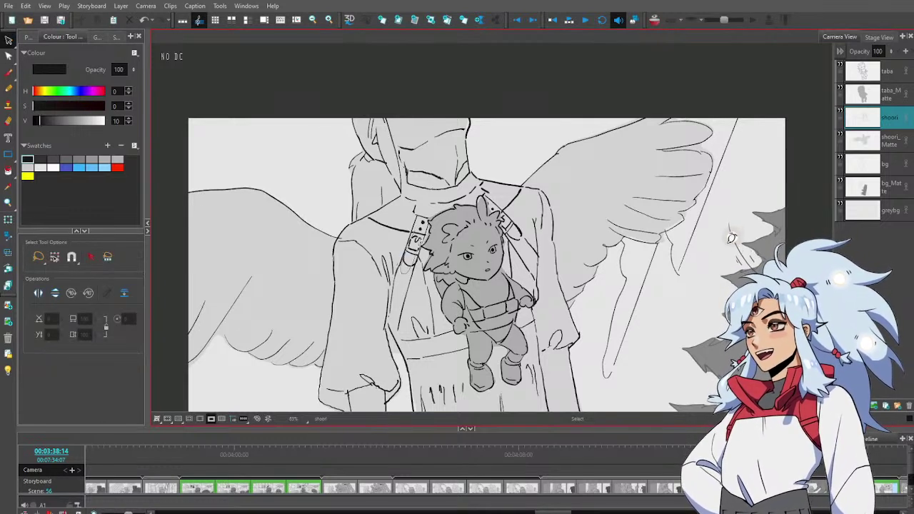
key("ctrl+a")
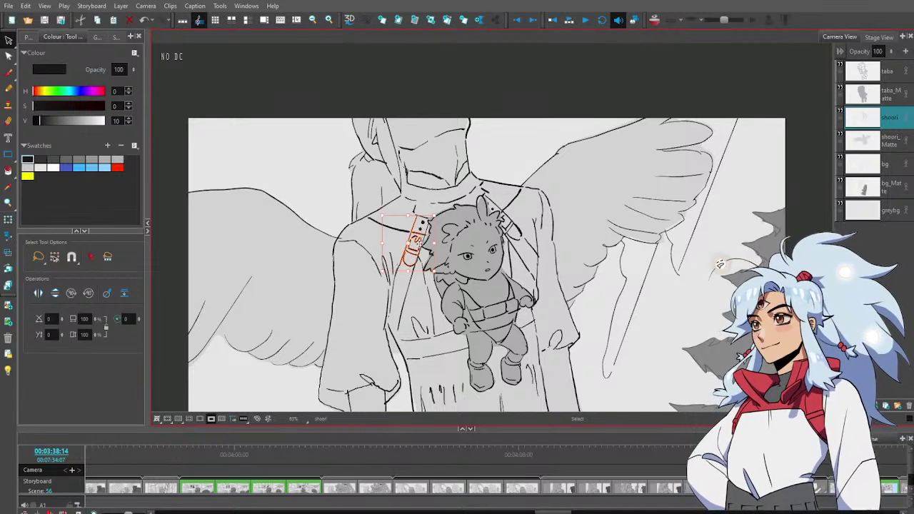
key("Escape")
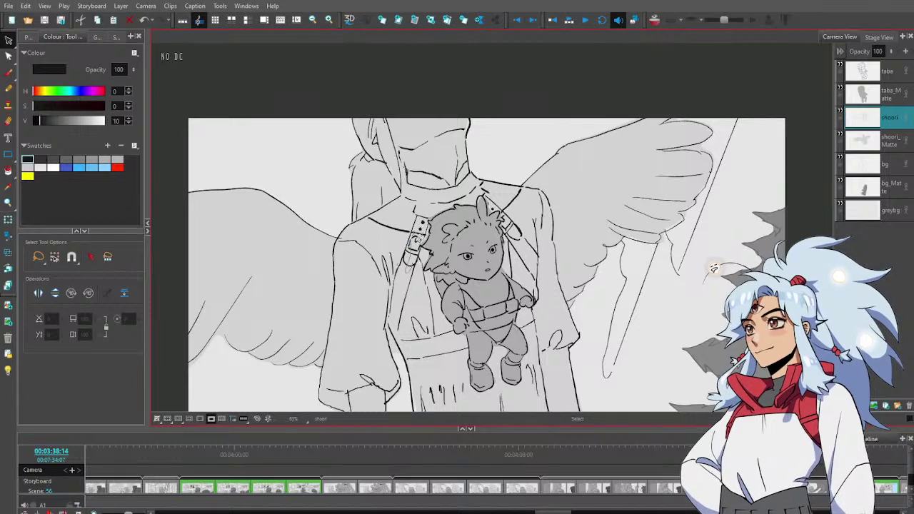
left_click_drag(421, 240, 413, 263)
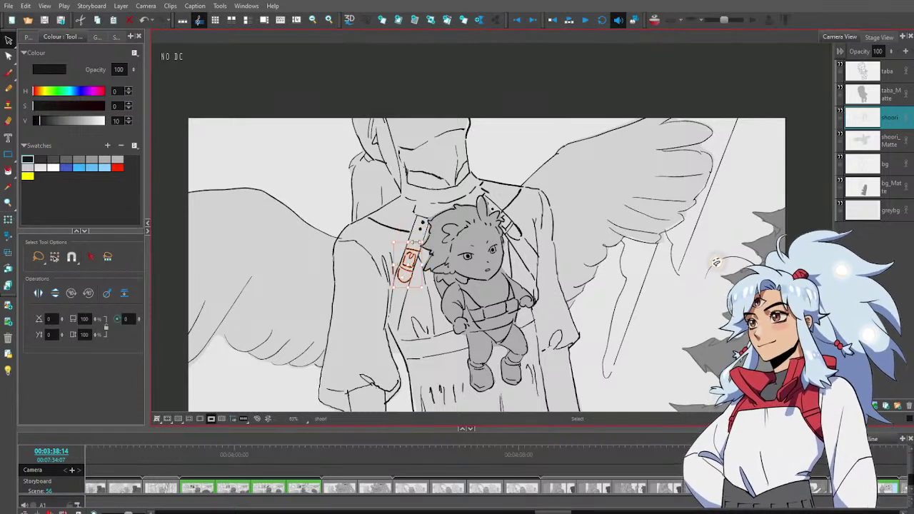
key("alt+b")
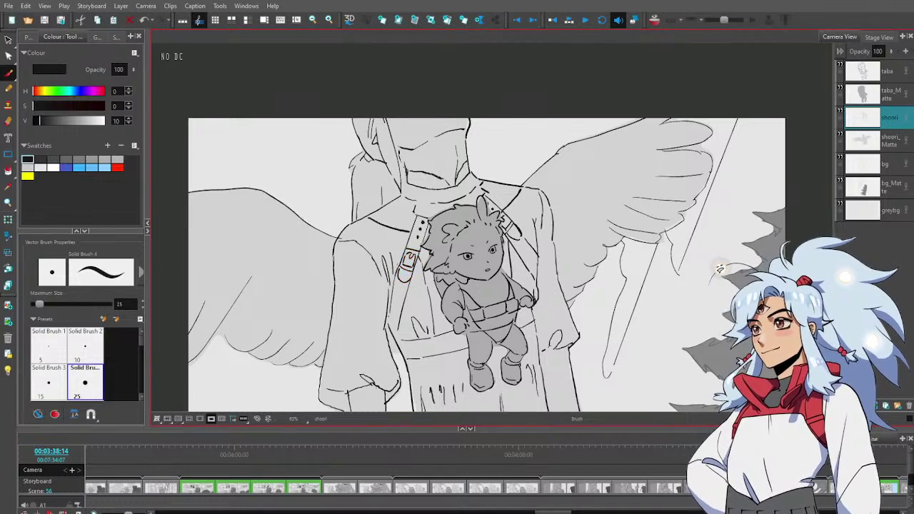
Move the right-hand strap's buckle further down and complete its strap end and punched holes
key("alt+s")
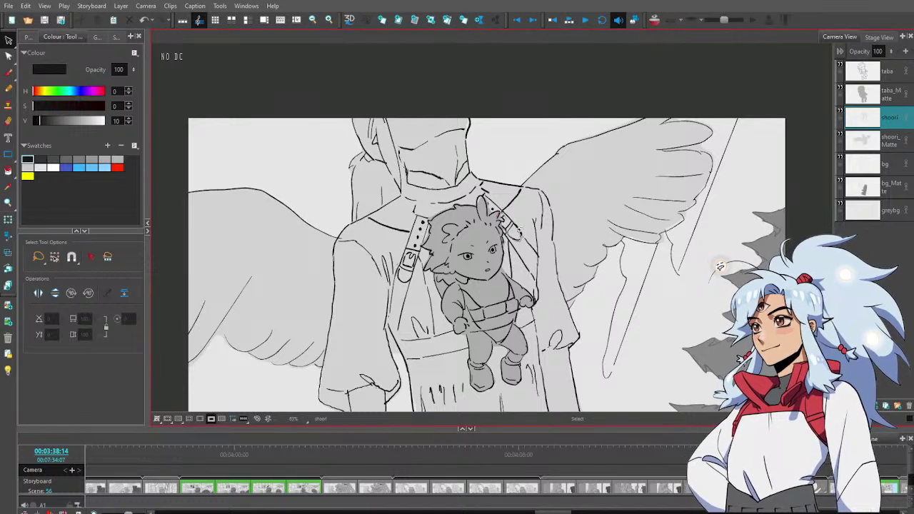
left_click(511, 227)
left_click_drag(515, 227, 523, 240)
key("alt+b")
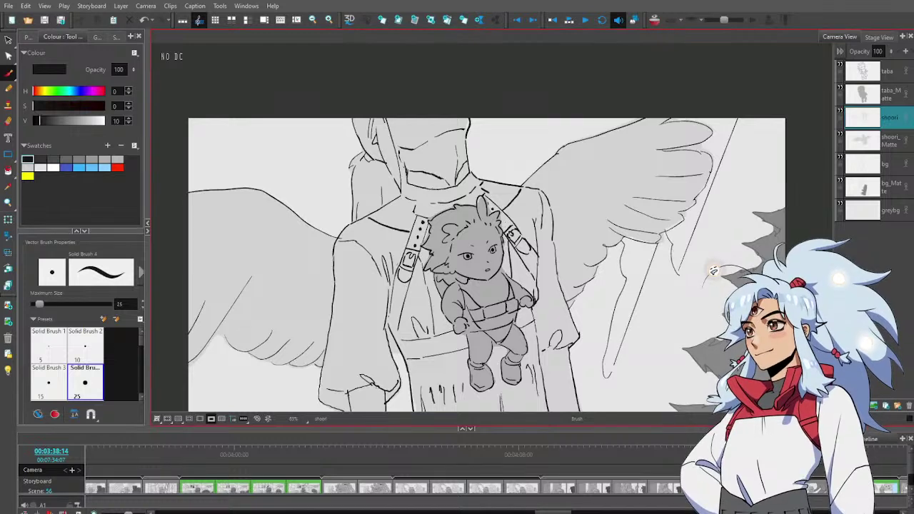
key("alt+z")
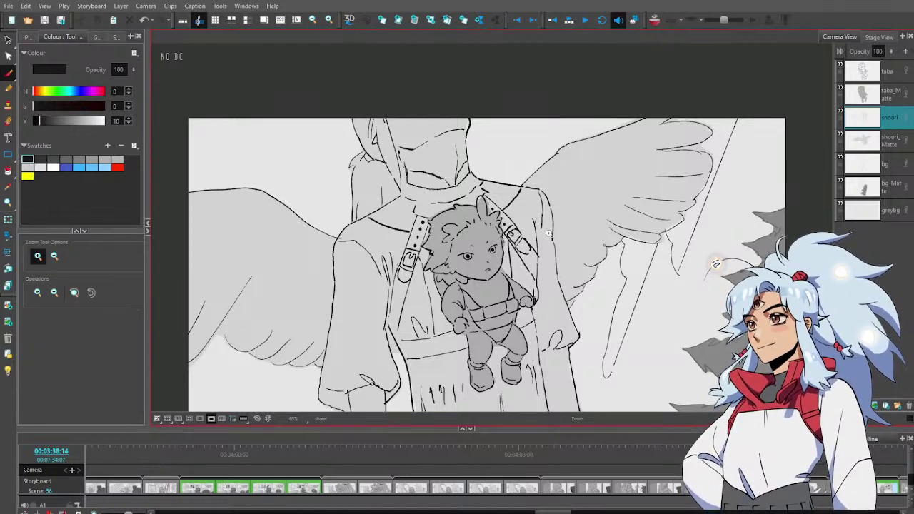
left_click(547, 232, "alt")
left_click_drag(581, 231, 529, 229)
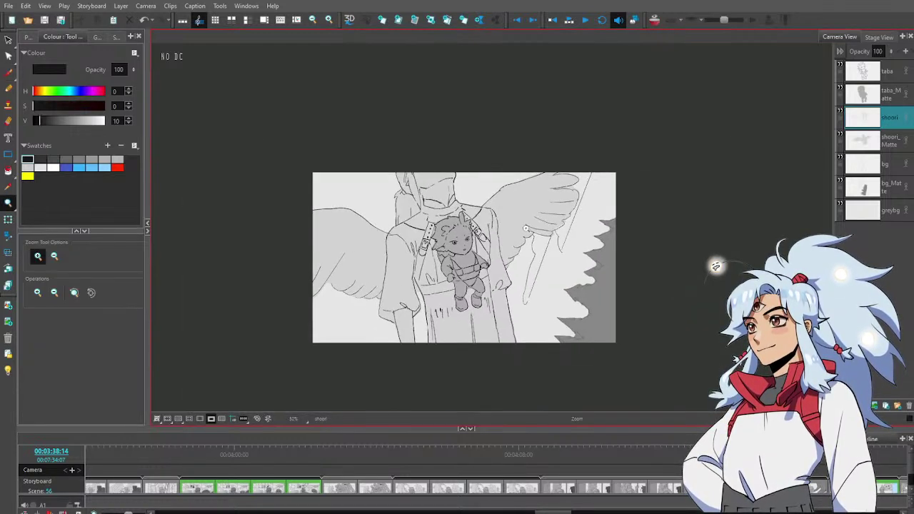
Select the buckled strap strokes on the shoori layer, and remove the old strap and collar lines from the preceding panel
left_click(841, 114)
left_click(841, 113)
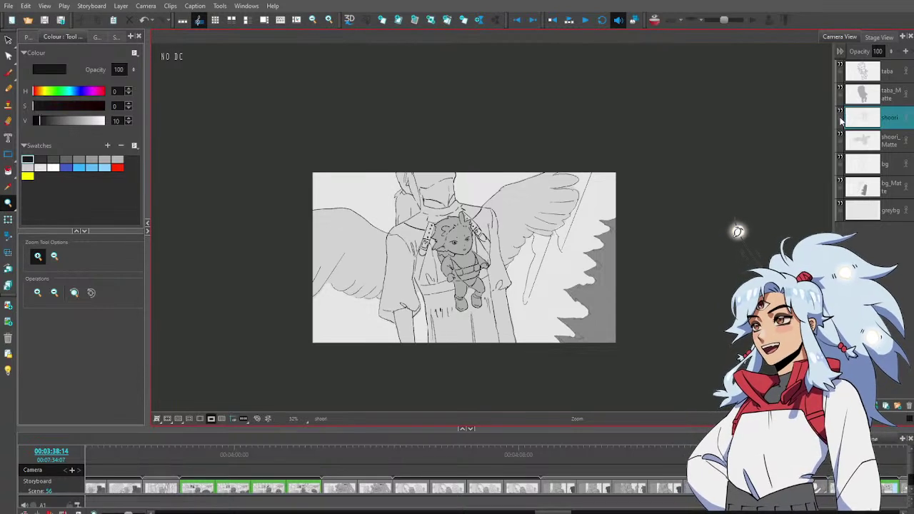
key("Right")
key("Left")
key("Left")
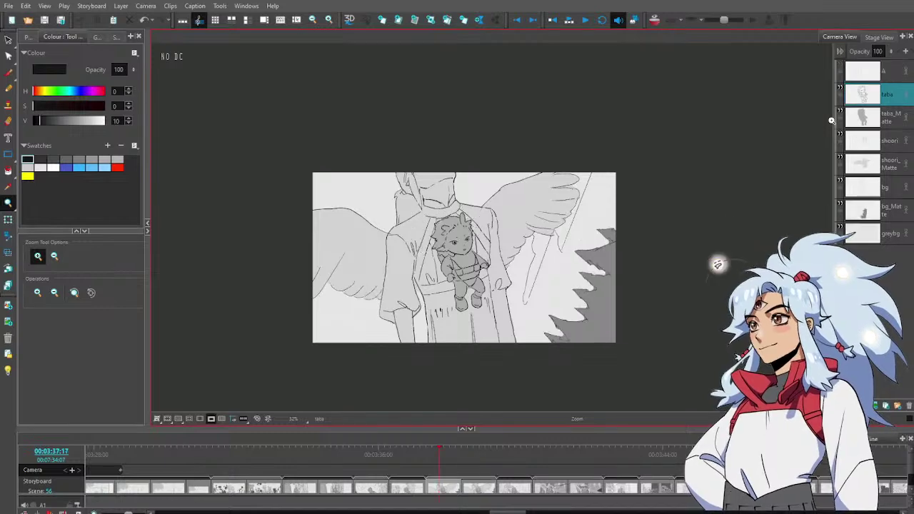
left_click(893, 121)
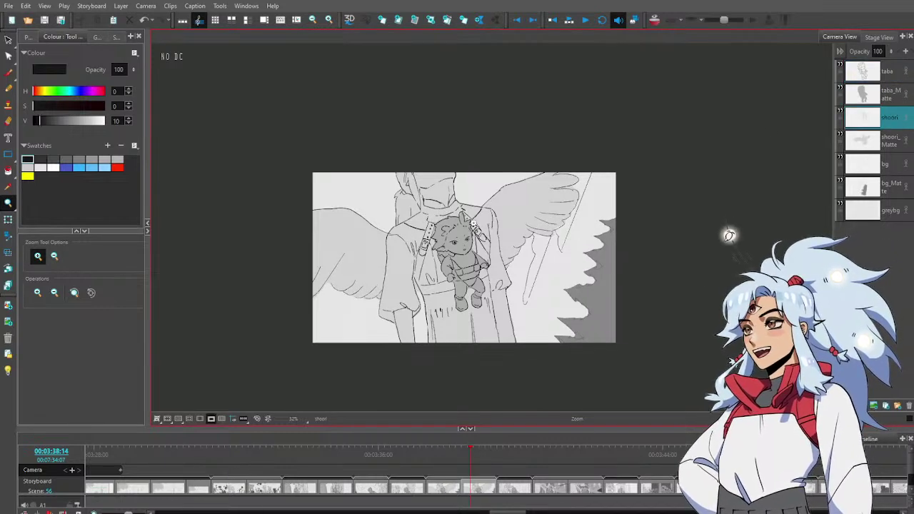
left_click(471, 224)
key("alt+s")
mouse_move(347, 226)
left_mouse_down()
mouse_move(372, 247)
mouse_move(372, 285)
mouse_move(504, 257)
mouse_move(507, 237)
mouse_move(485, 200)
mouse_move(452, 183)
mouse_move(414, 198)
left_mouse_up()
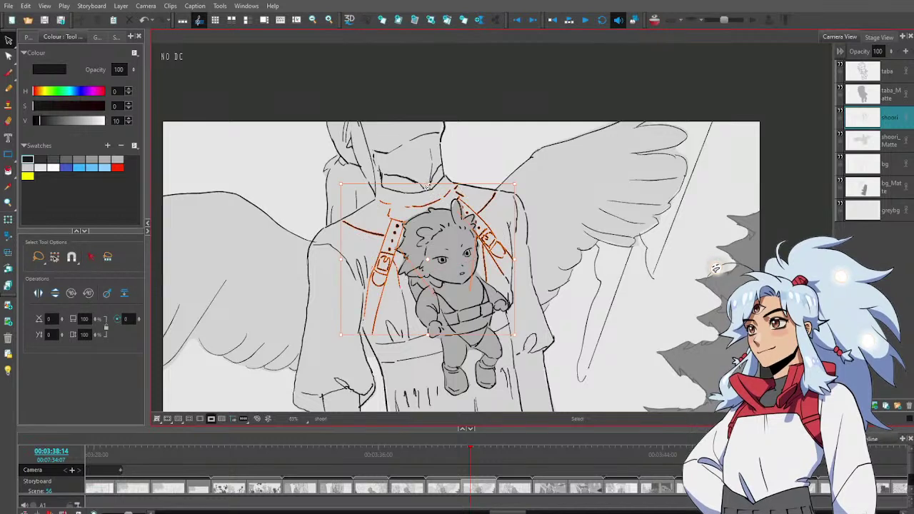
key("Left")
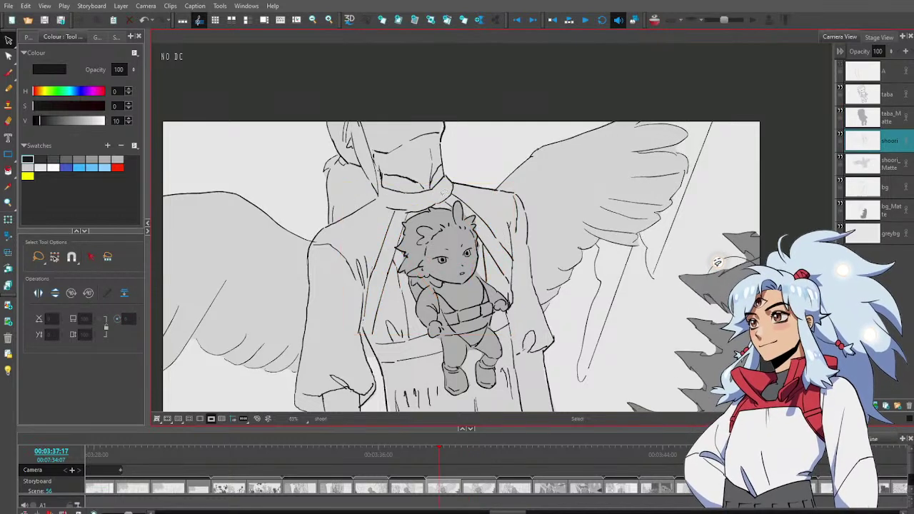
mouse_move(388, 200)
left_mouse_down()
mouse_move(374, 264)
mouse_move(382, 279)
mouse_move(486, 262)
mouse_move(510, 239)
mouse_move(494, 209)
mouse_move(453, 186)
mouse_move(393, 198)
left_mouse_up()
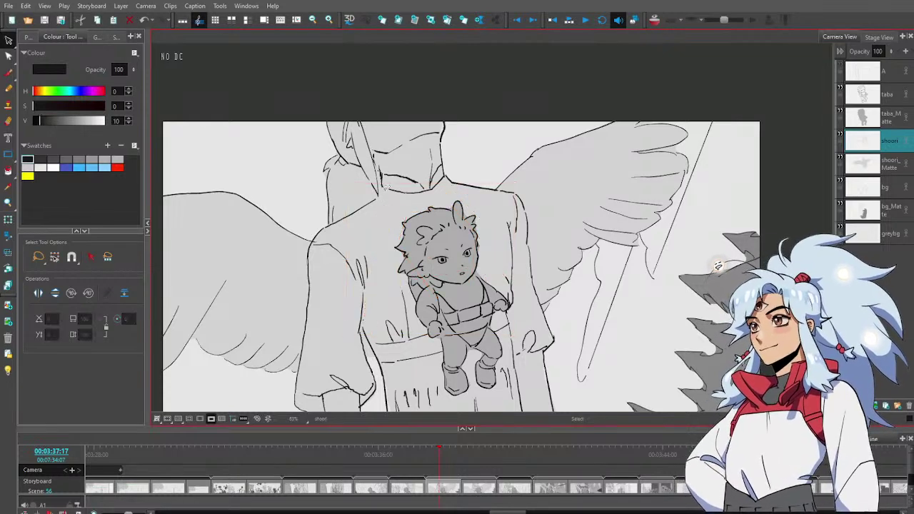
Flip between the neighbouring scene 56 panels to compare the baby-carrier straps, and check the buckled version at full frame
key("Left")
key("Right")
key("Right")
key("Right")
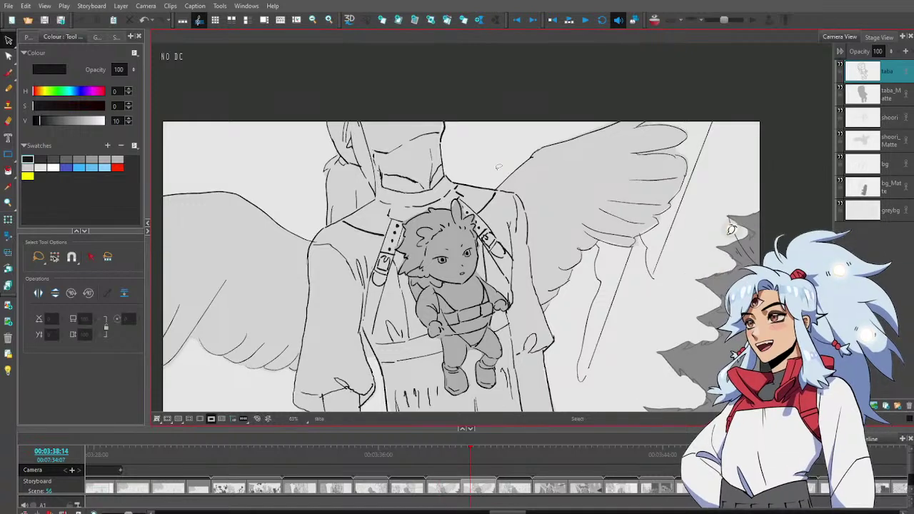
key("Left")
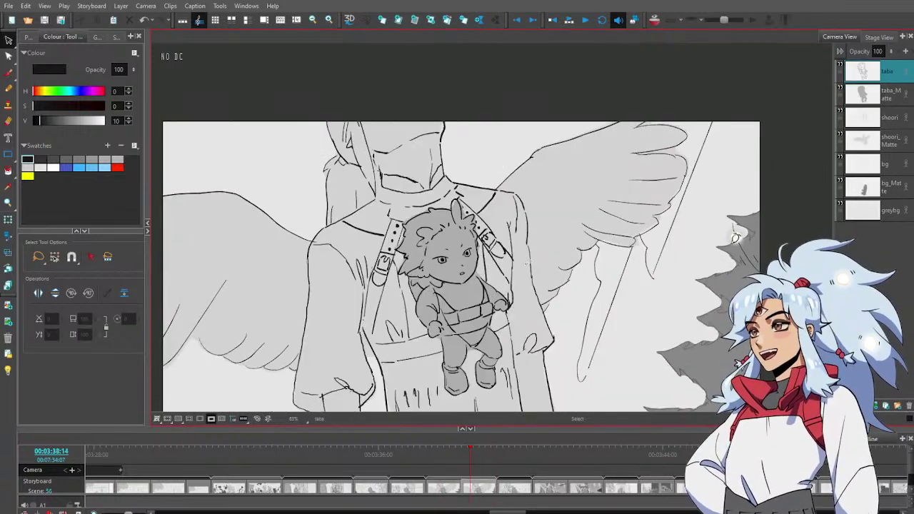
key("ctrl+space")
left_click_drag(560, 287, 563, 290)
left_click_drag(604, 313, 521, 245)
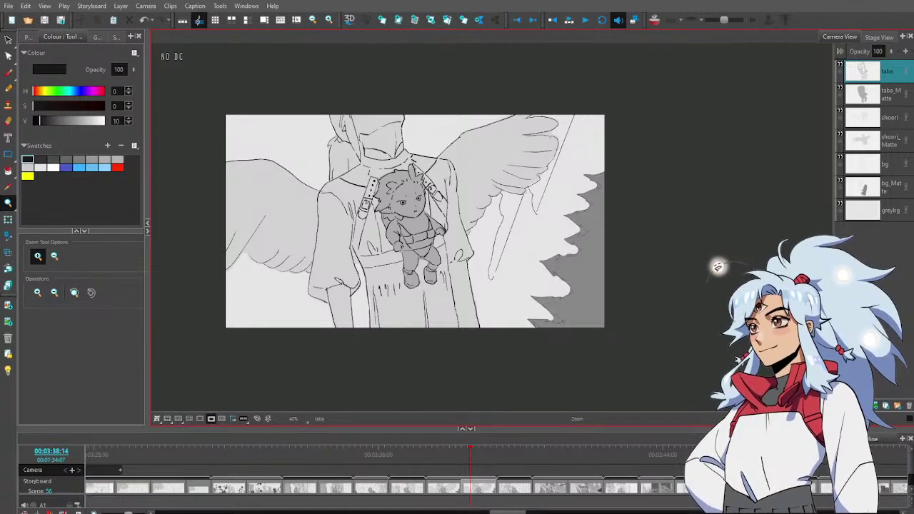
Go to the fireworks panel near 05:06 and examine its artwork both beyond and within the camera frame
left_click_drag(508, 512, 639, 512)
left_click(530, 452)
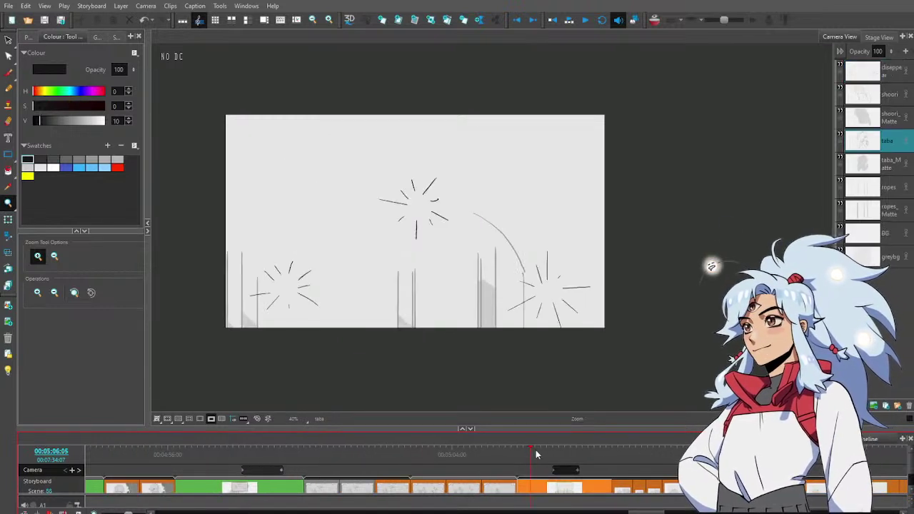
left_click(212, 420)
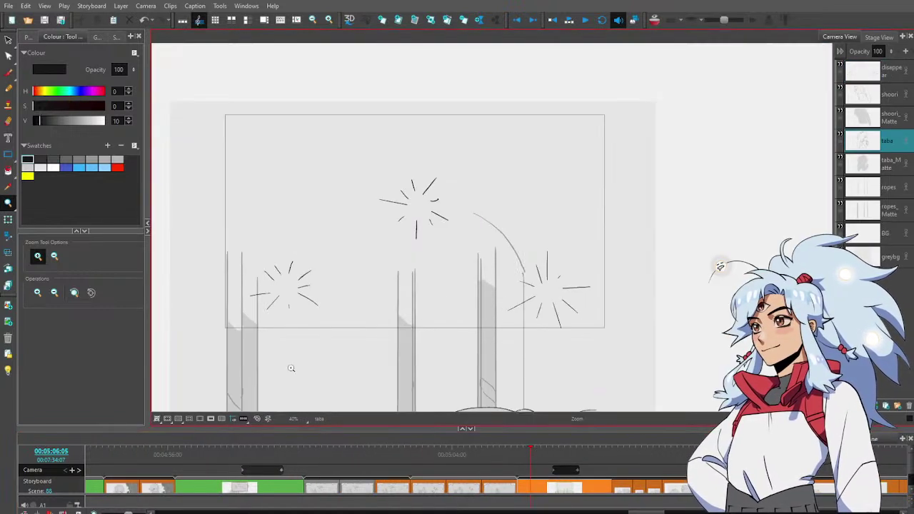
scroll(491, 294, "down", 2)
scroll(531, 255, "down", 2)
left_click_drag(541, 364, 549, 274)
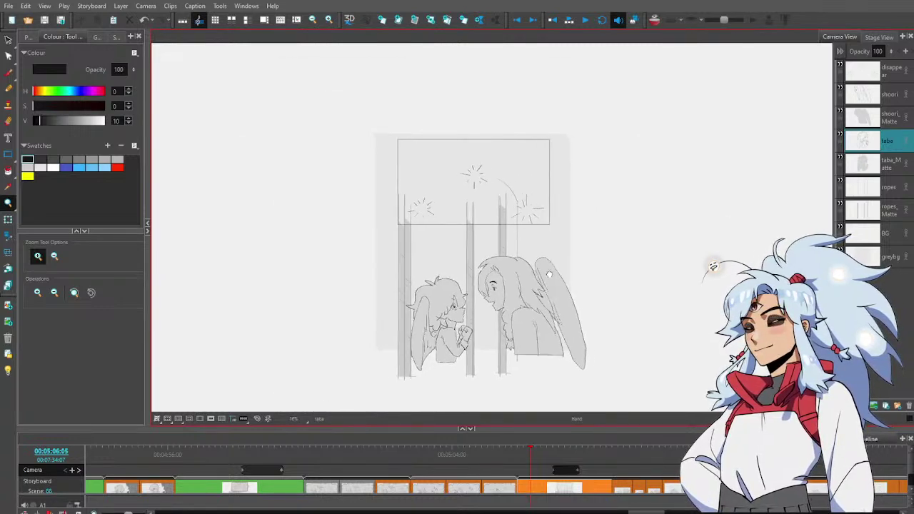
scroll(549, 275, "up", 1)
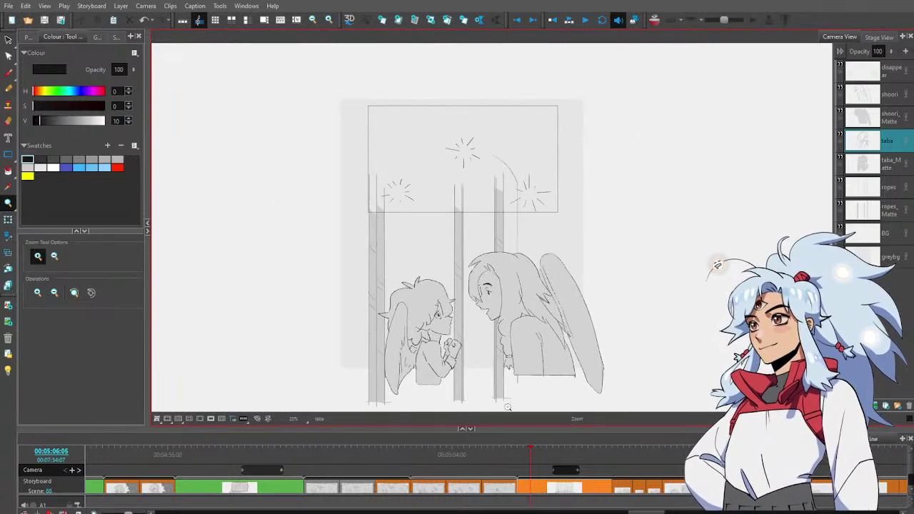
mouse_move(530, 457)
left_mouse_down()
mouse_move(511, 458)
mouse_move(548, 455)
left_mouse_up()
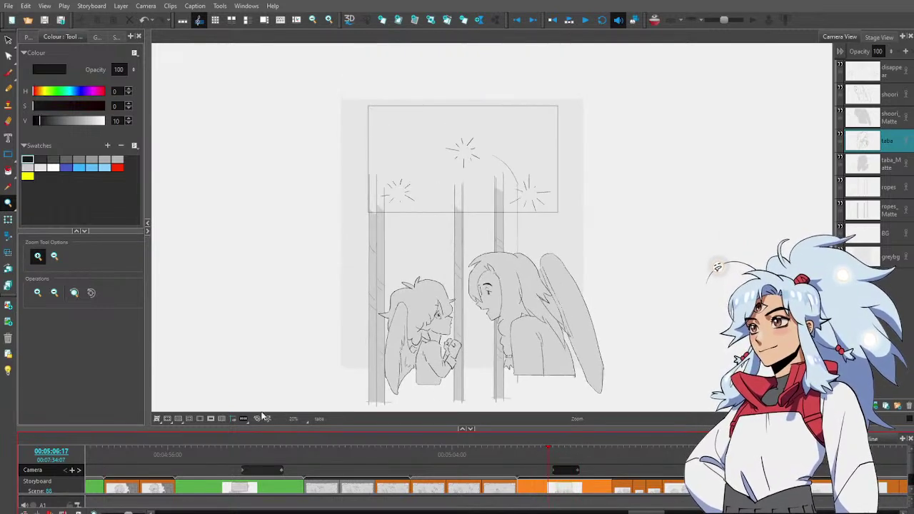
left_click(212, 417)
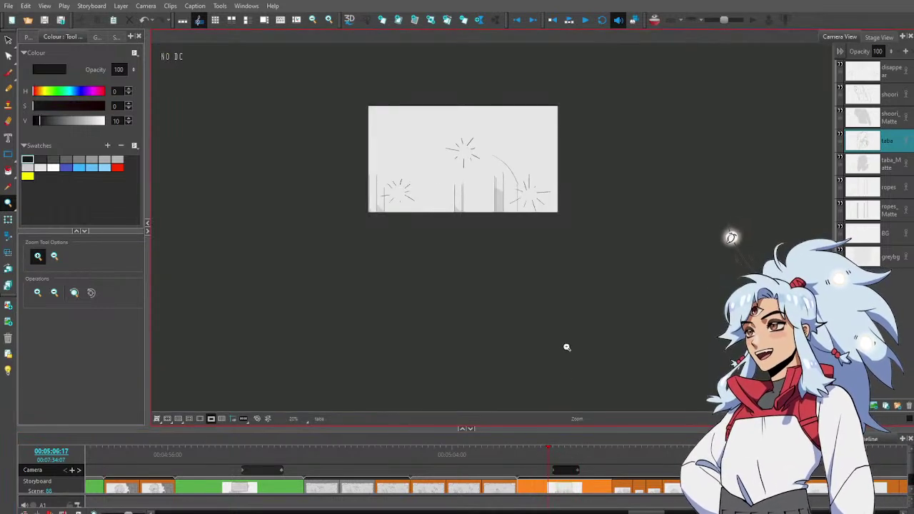
Inspect the fireworks panel's framing in Stage View, then return to Camera View and scrub its camera move to 05:08:00
left_click(876, 37)
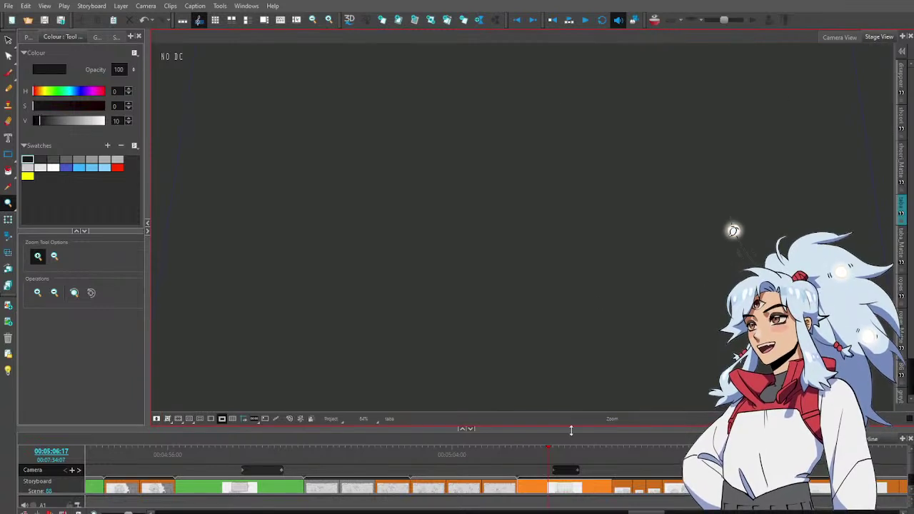
scroll(659, 271, "down", 5)
left_click_drag(648, 185, 585, 260)
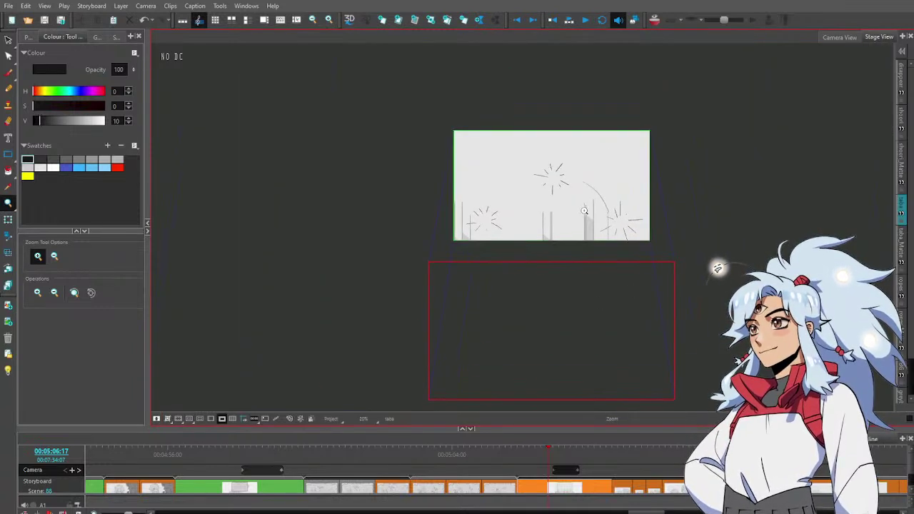
left_click(585, 211)
left_click(841, 37)
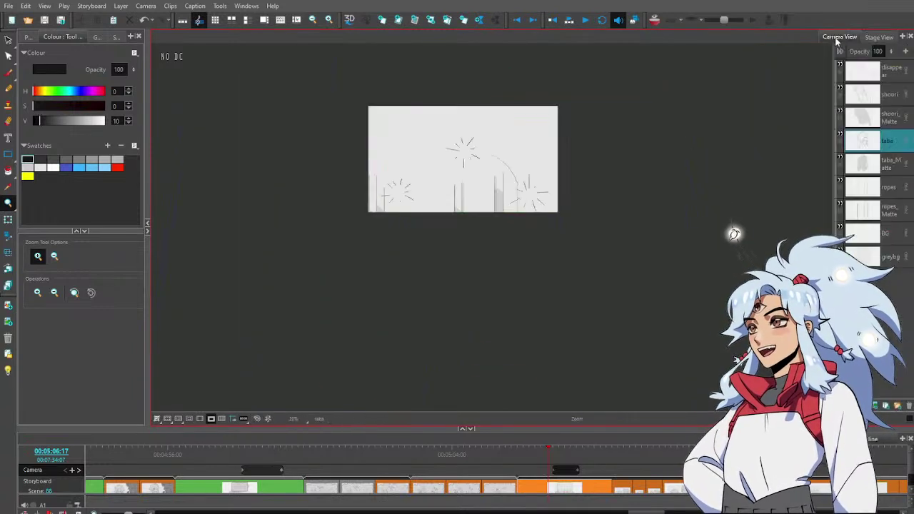
left_click(470, 132)
left_click(469, 132)
left_click_drag(550, 456, 596, 461)
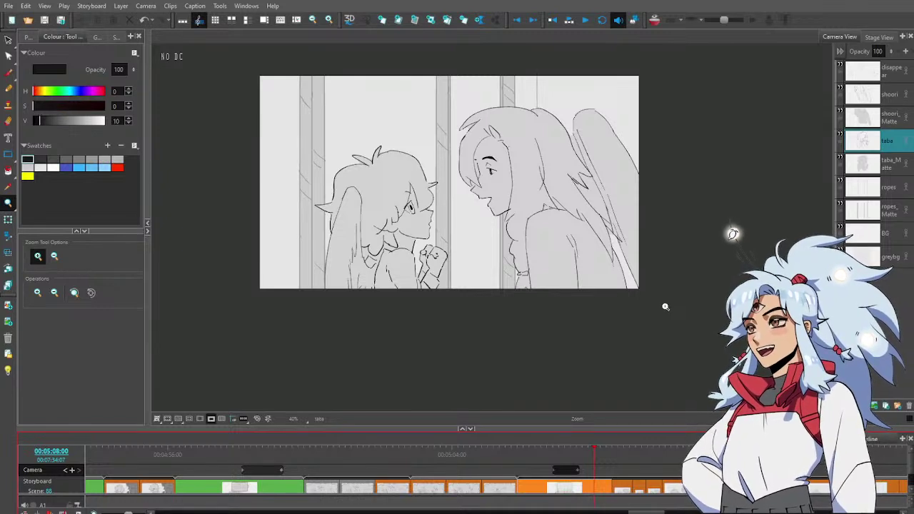
Make the BG layer active, reveal the artwork outside the camera frame and set the drawing colour to light grey, value 68
left_click(888, 235)
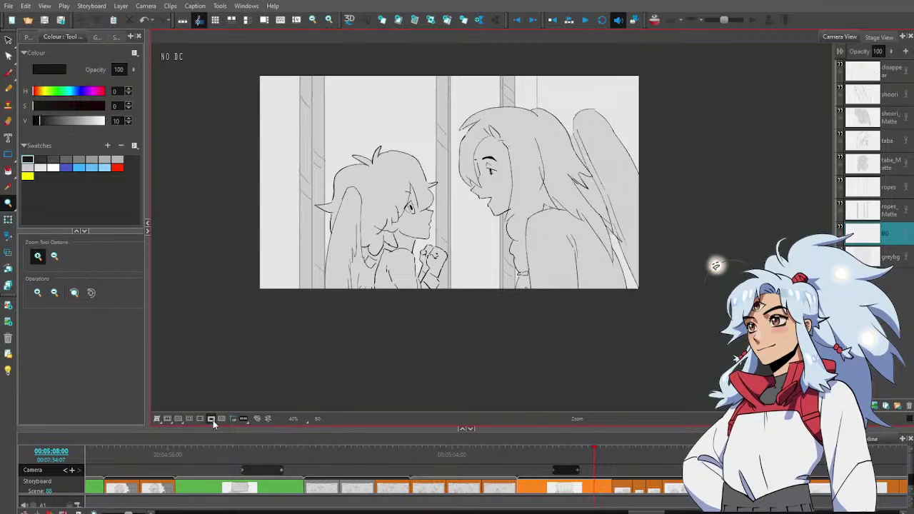
left_click(211, 420)
left_click(520, 223, "alt")
left_click_drag(534, 204, 535, 271)
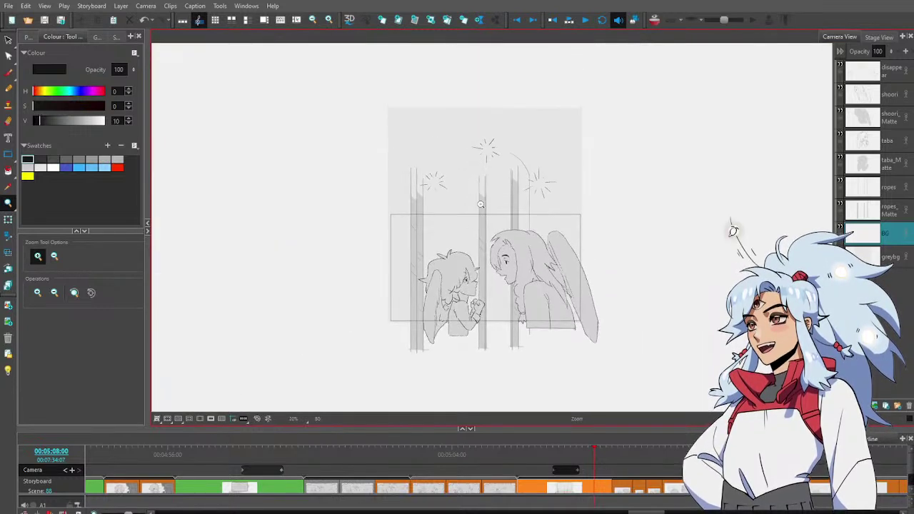
left_click(482, 205)
left_click(105, 160)
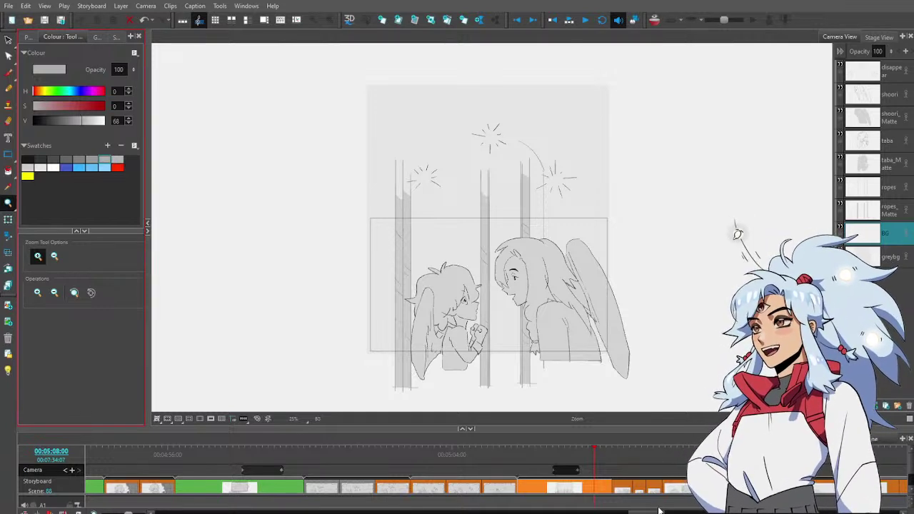
Go to the forest panel at 04:31:05 and examine it masked to the camera frame
left_click_drag(656, 512, 597, 512)
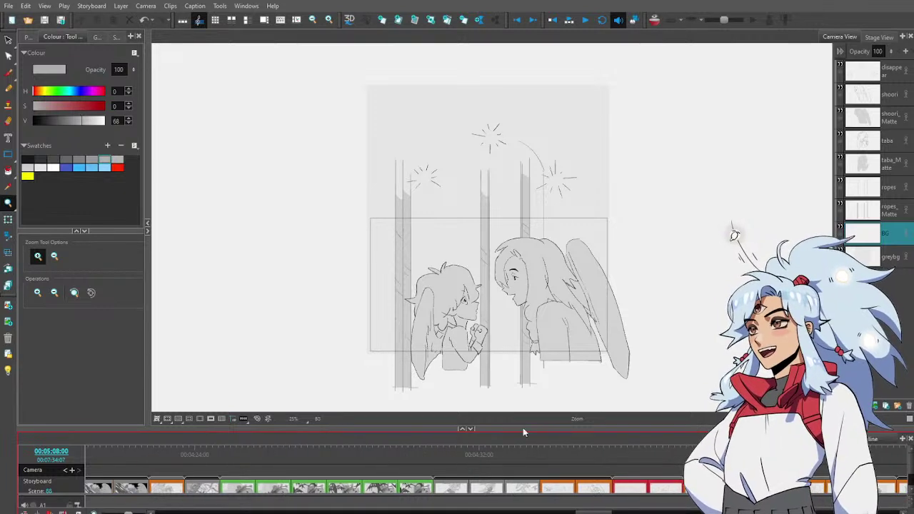
left_click(451, 454)
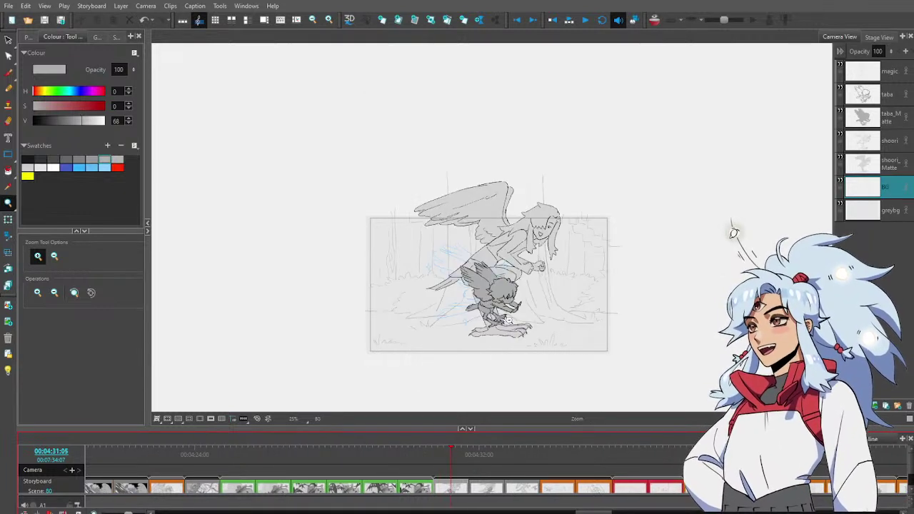
left_click(528, 335)
left_click(212, 418)
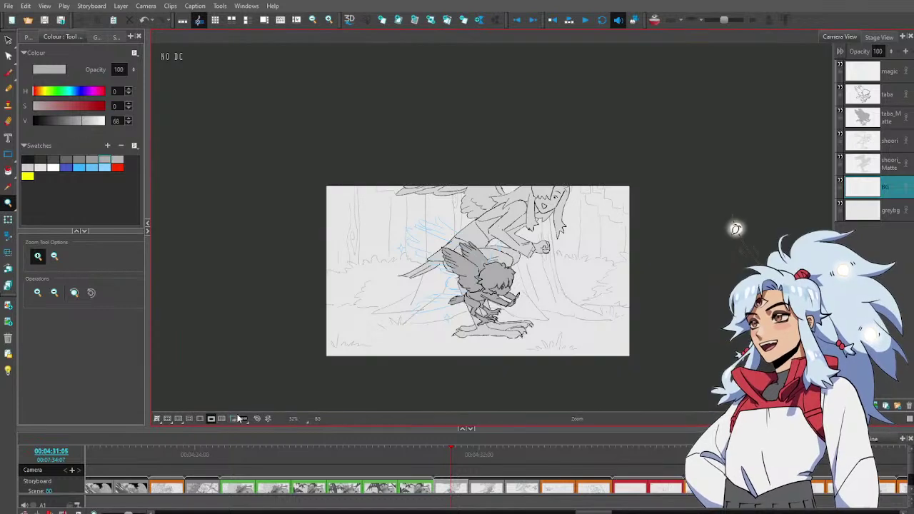
left_click(501, 342)
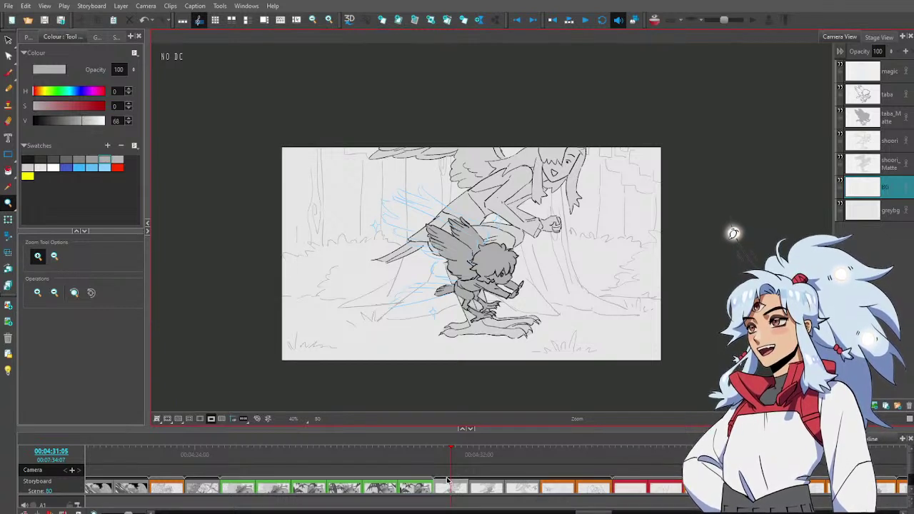
Play and scrub through the panels from about 04:24 to review the plane and bird swarm shot
left_click_drag(490, 459, 198, 468)
left_click_drag(584, 512, 574, 512)
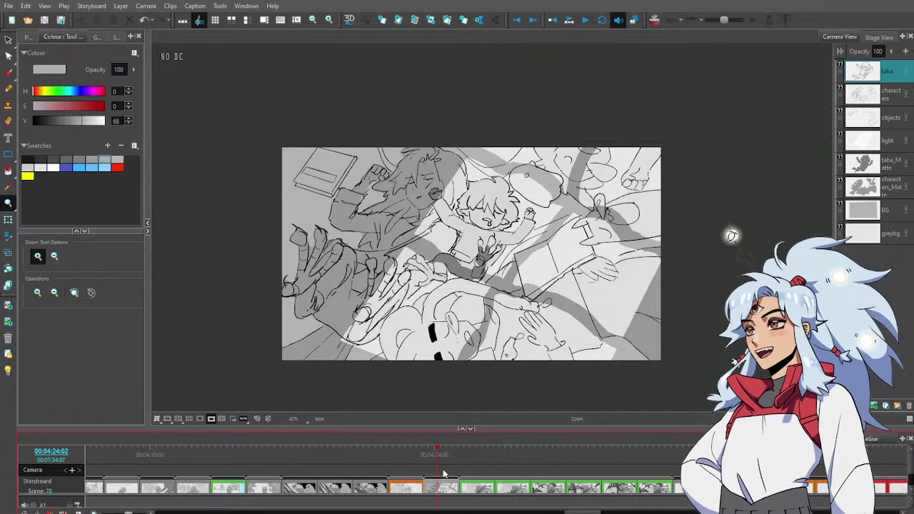
key("space")
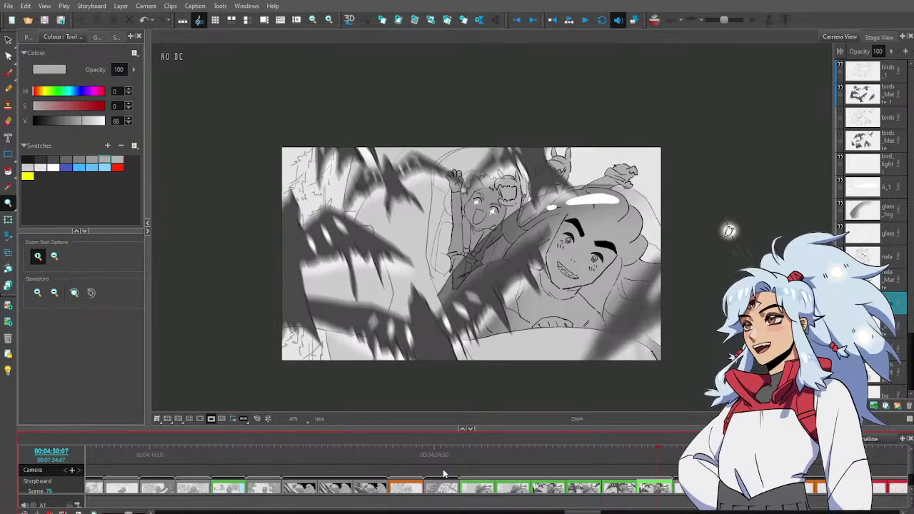
left_click_drag(496, 455, 471, 456)
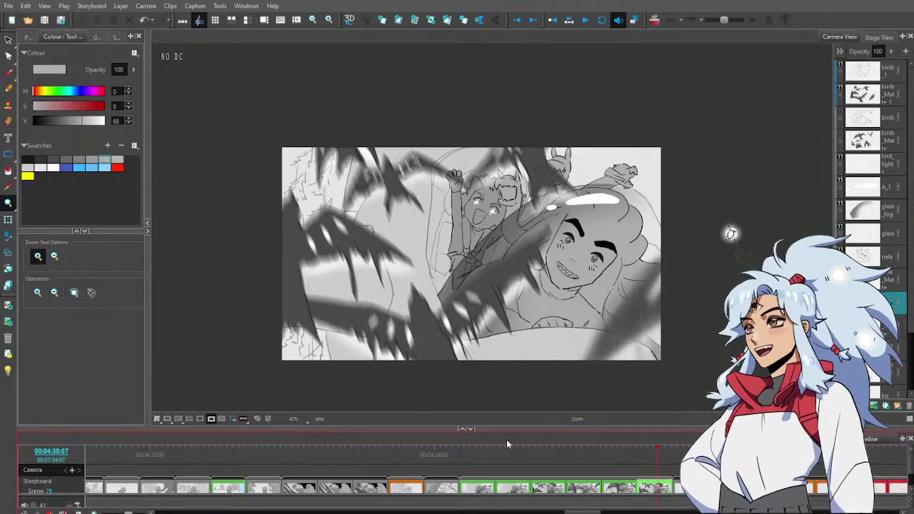
mouse_move(475, 464)
left_mouse_down()
mouse_move(650, 454)
mouse_move(466, 455)
left_mouse_up()
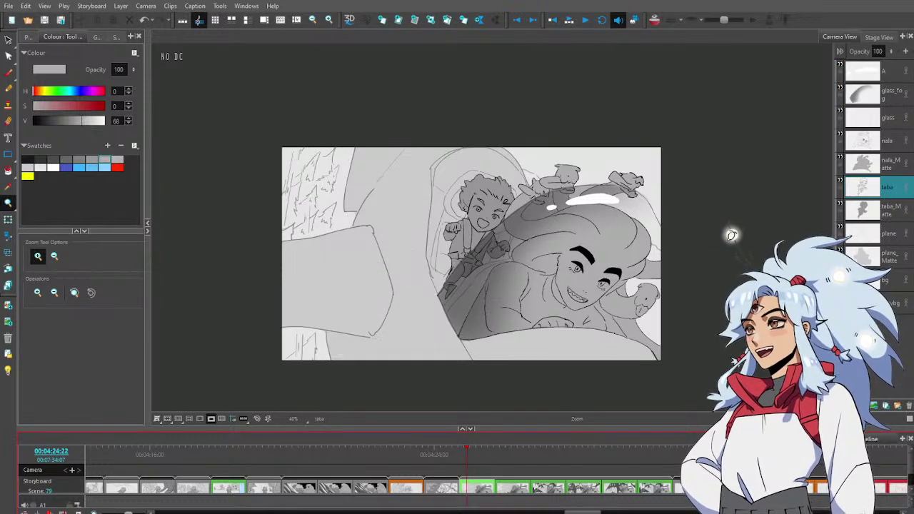
left_click_drag(577, 513, 574, 513)
left_click_drag(510, 456, 777, 462)
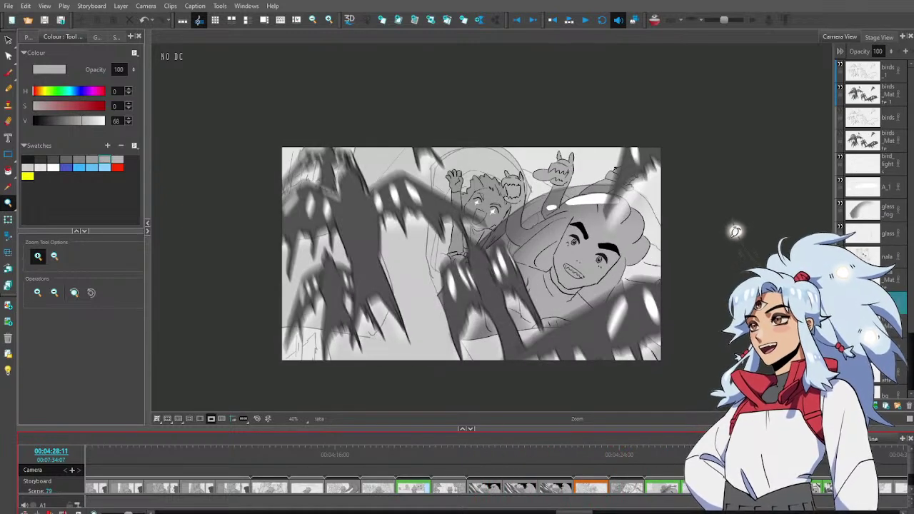
Scrub back through the stroller panel near 04:06 to 03:34:01 and play the storyboard from there
scroll(599, 463, "up", 8)
left_click_drag(599, 458, 357, 455)
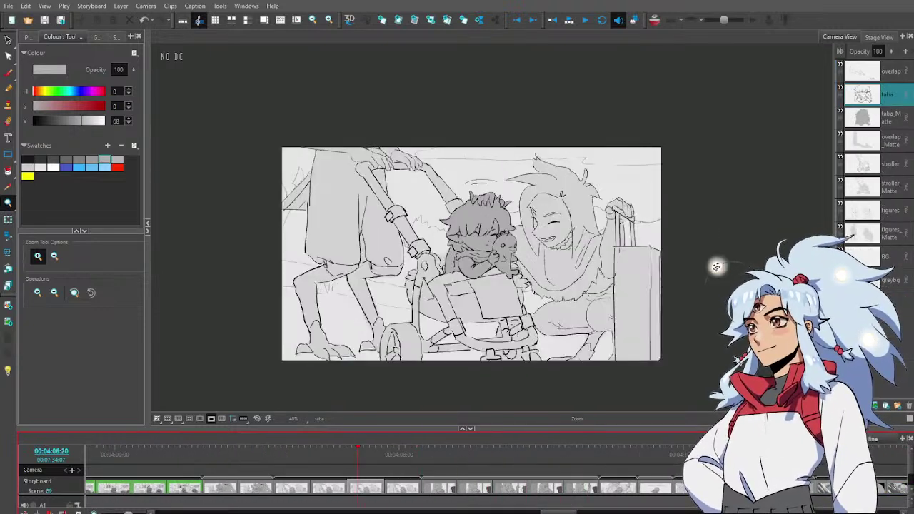
left_click_drag(553, 512, 506, 512)
scroll(505, 511, "up", 3)
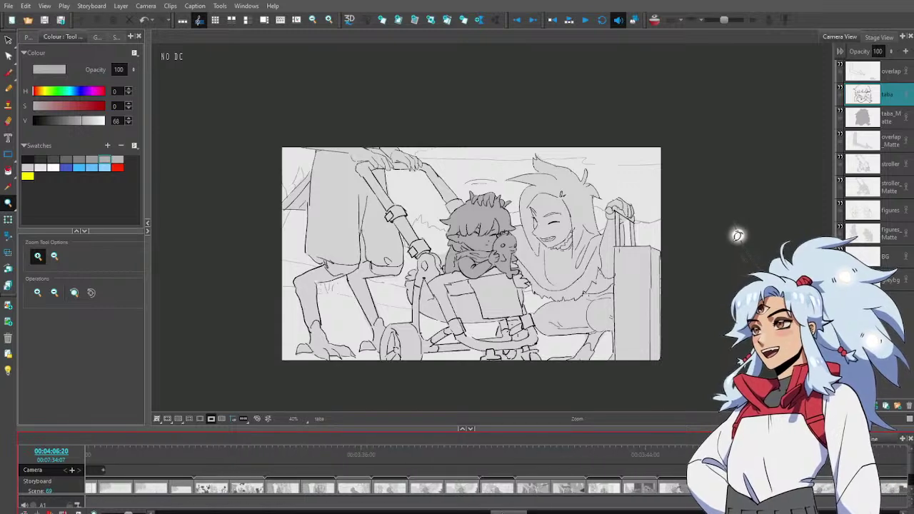
left_click_drag(414, 457, 231, 451)
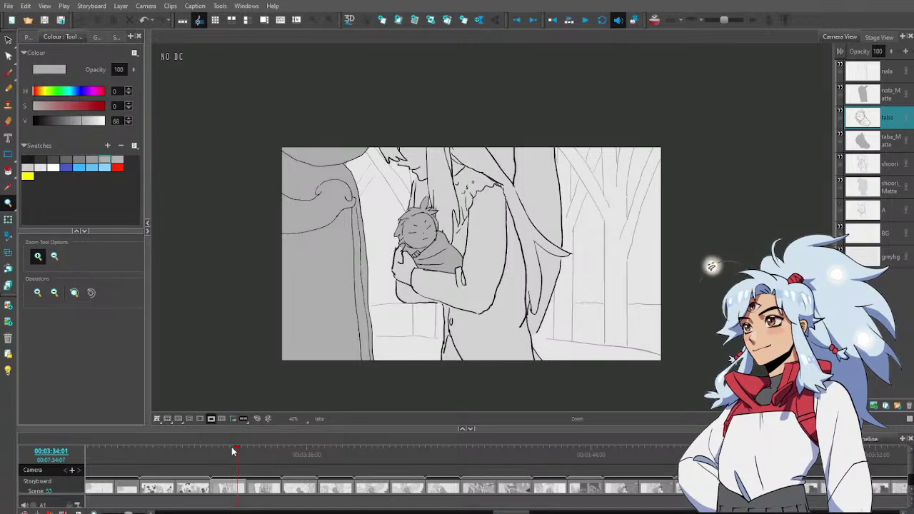
key("space")
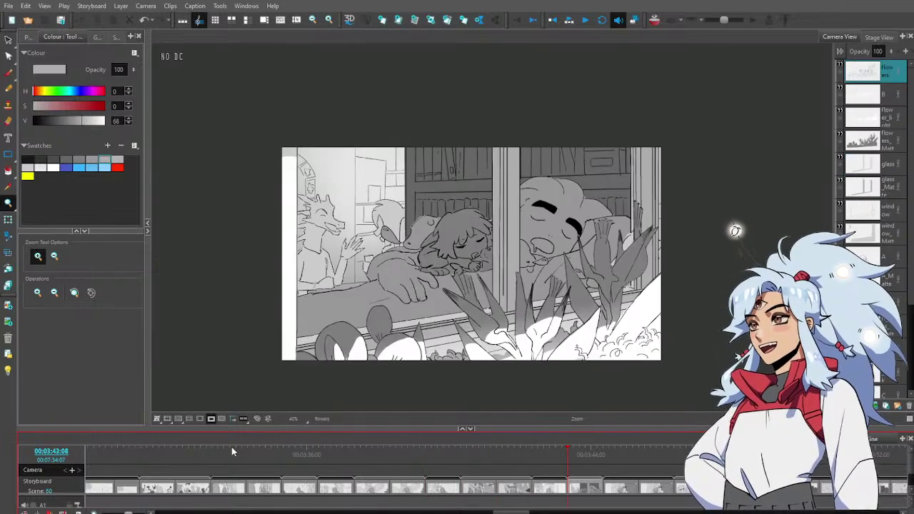
Step and scrub back and forth through the panels between scenes 56 and 61 to re-examine the baby-carrier shots
key("Right")
key("Left")
key("Left")
key("Left")
key("Left")
key("Left")
key("Left")
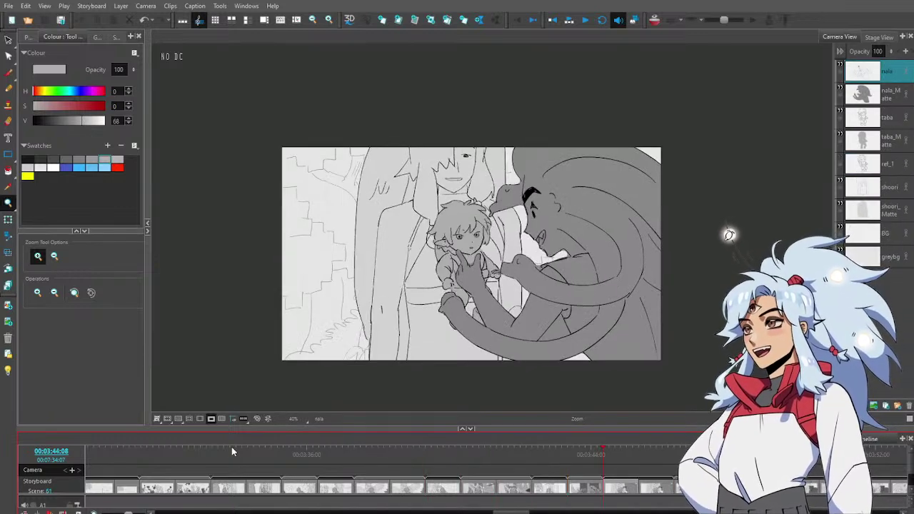
left_click_drag(357, 452, 310, 451)
key("Right")
key("Right")
key("Right")
key("Right")
key("Right")
key("Right")
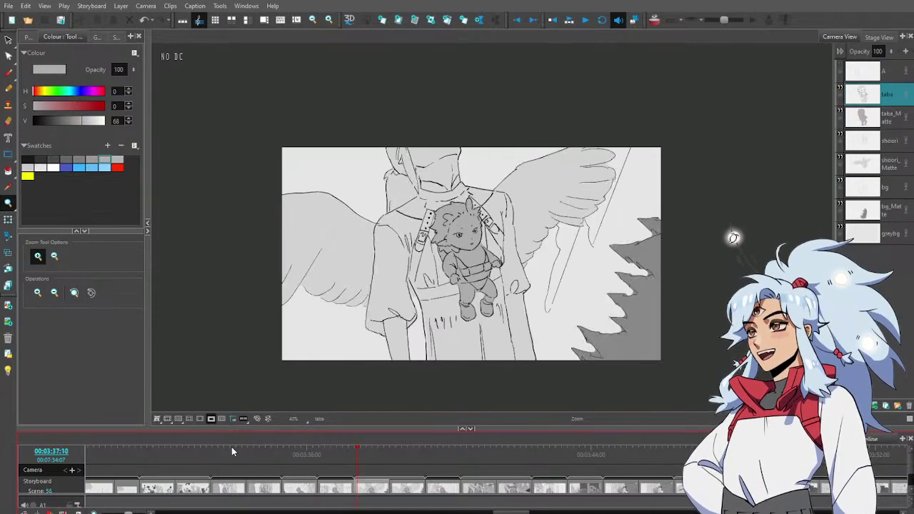
Step forward from the carrier panel at 03:37:10 to the high-chair dinner panel at 03:53:10, reviewing each panel
key("Right")
key("Right")
key("Right")
key("Right")
key("Right")
key("Right")
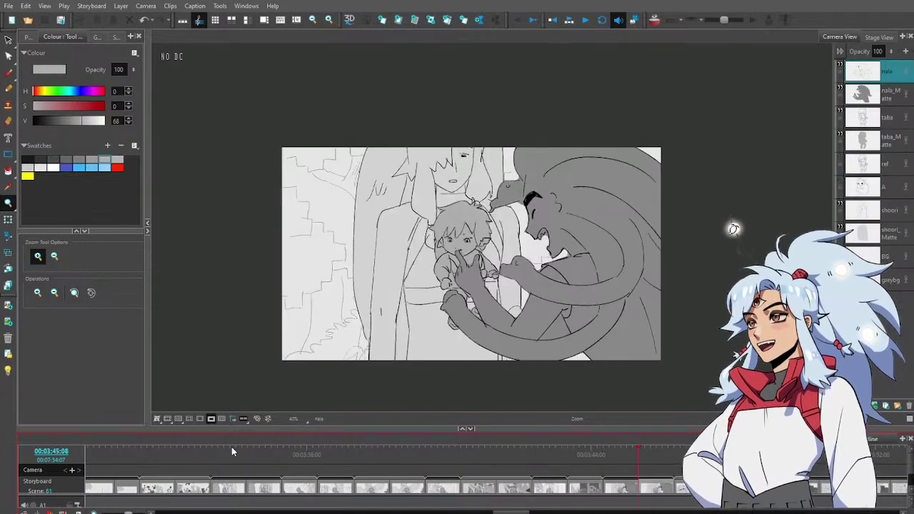
key("Right")
key("Right")
key("Right")
key("Right")
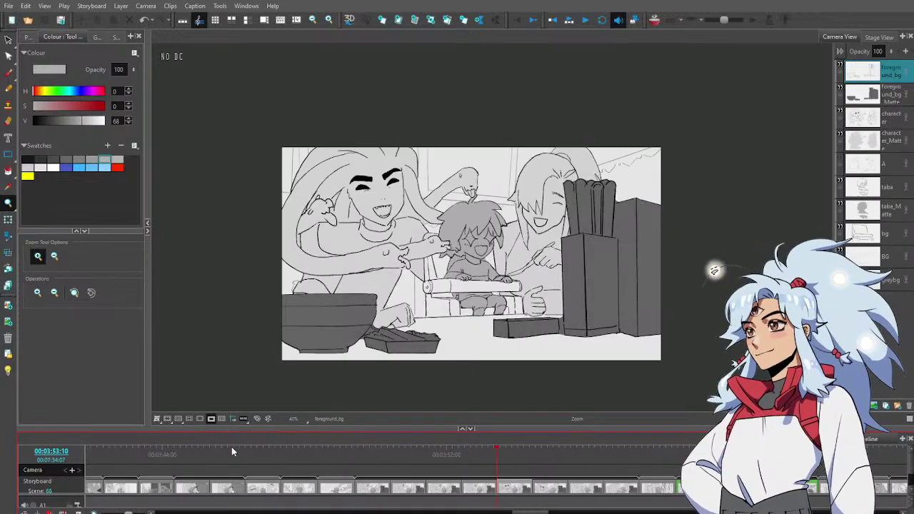
Step onward from the dinner panel to scene 68's pool panel at 03:59:11
key("Right")
key("Right")
key("Right")
key("Right")
key("Right")
key("Right")
key("Right")
key("Right")
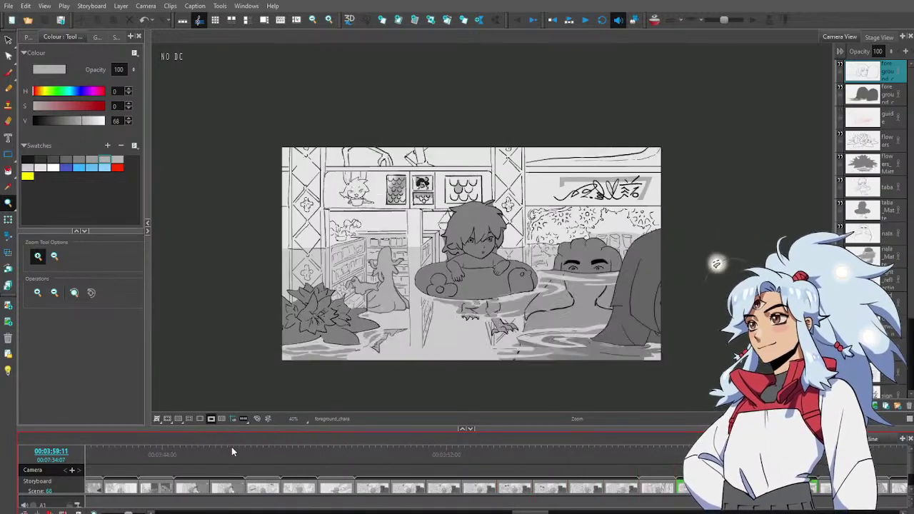
Step back and forth through scene 68's pool panels between 03:58:11 and 04:01:11 to compare the poses and background
key("Left")
key("Left")
key("Left")
key("Left")
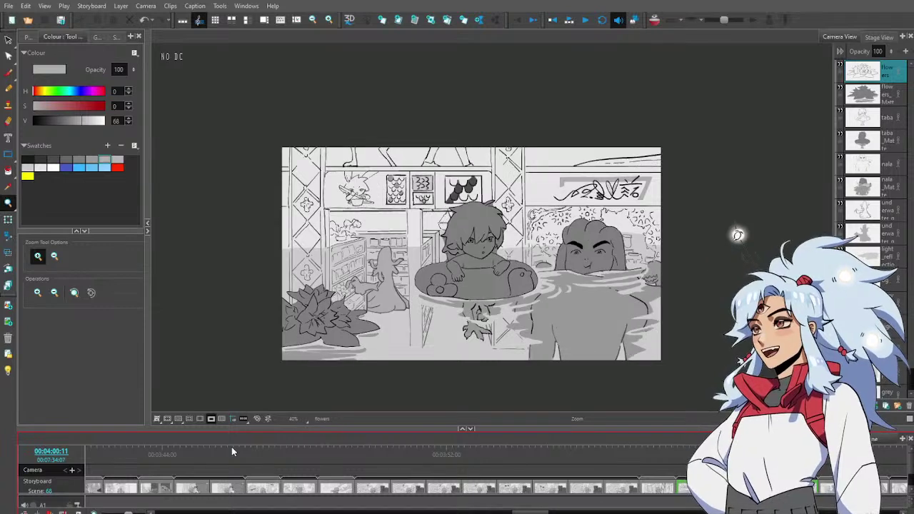
key("Right")
key("Right")
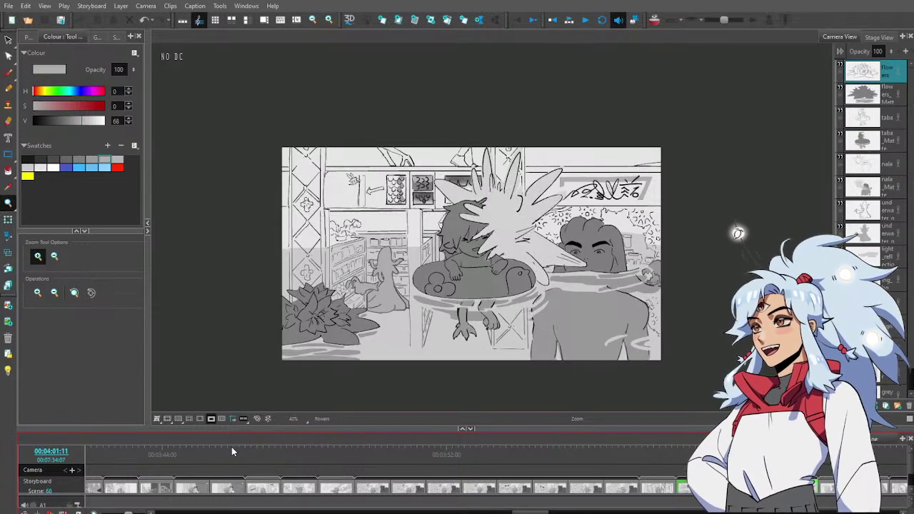
key("Left")
key("Left")
key("Left")
key("Left")
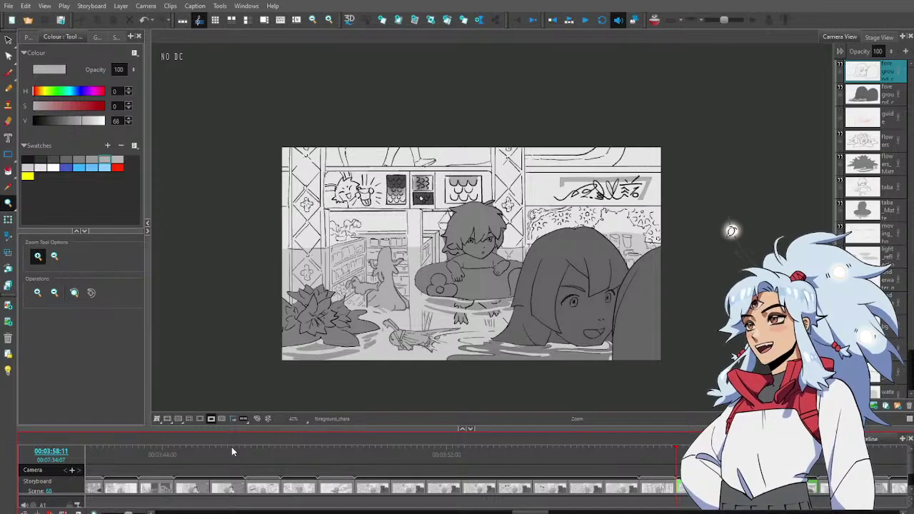
key("Right")
key("Right")
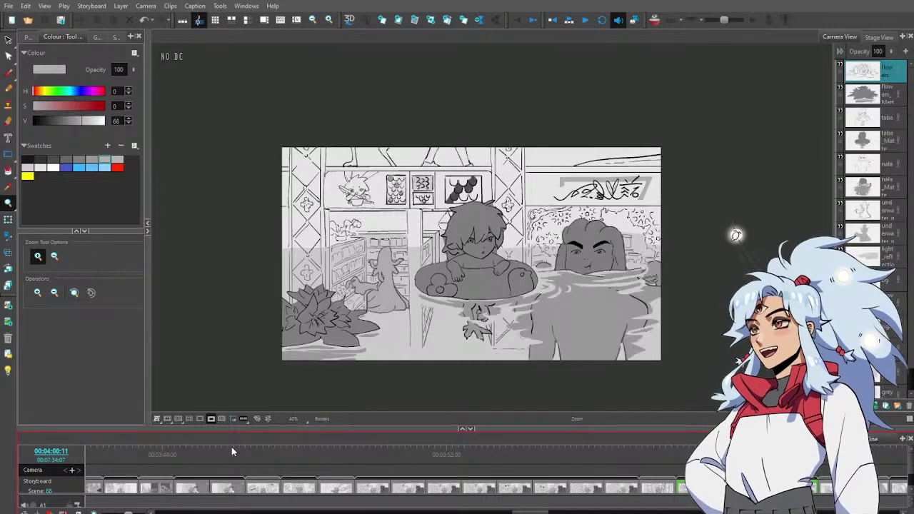
key("Left")
key("Left")
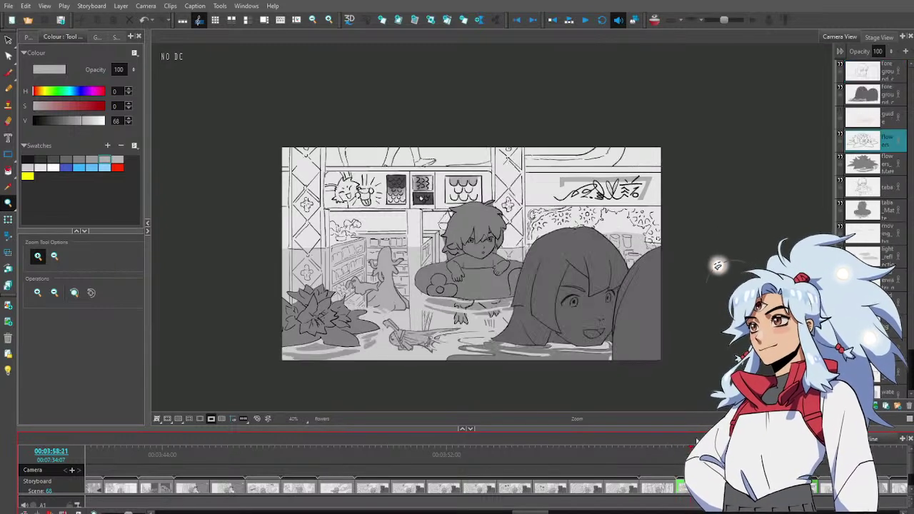
Go to 03:58:23, choose the Brush at size 25 in red, and make the foreground_chara layer active
scroll(588, 254, "up", 1)
left_click_drag(601, 274, 675, 259)
scroll(611, 263, "up", 1)
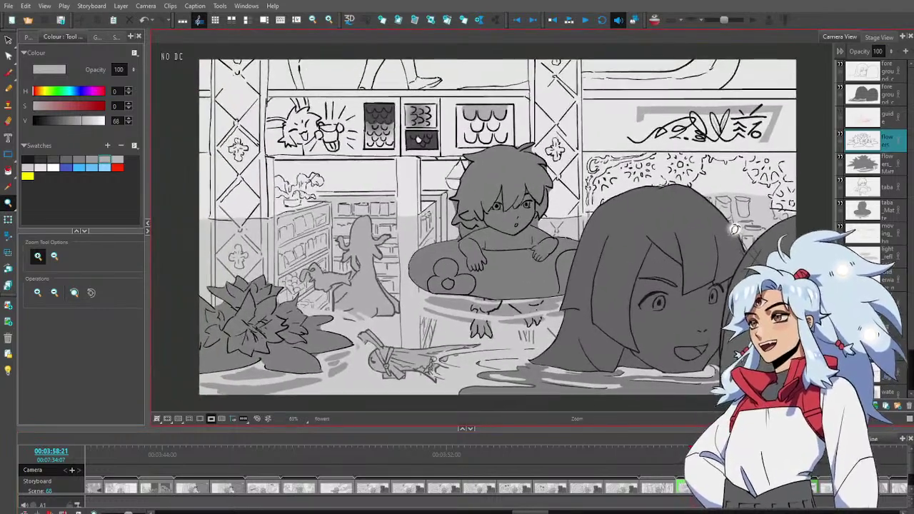
mouse_move(692, 455)
left_mouse_down()
mouse_move(665, 455)
mouse_move(693, 455)
left_mouse_up()
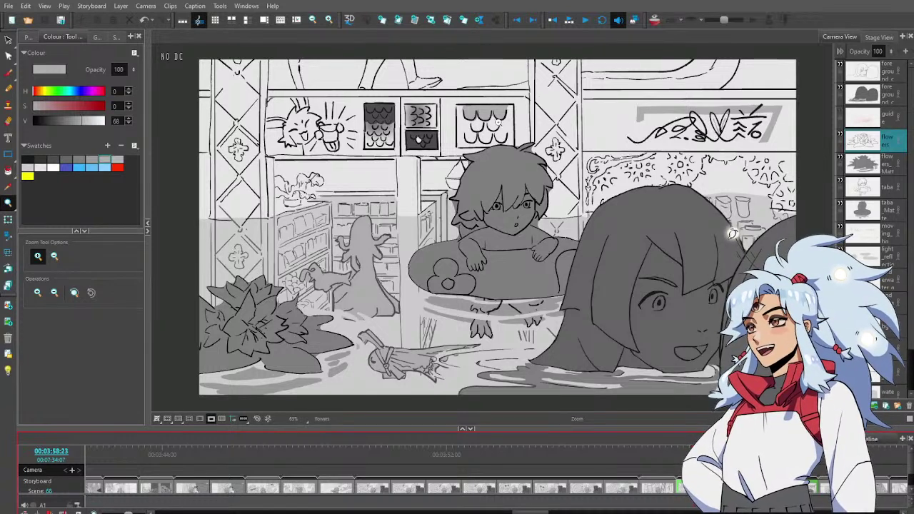
key("alt+b")
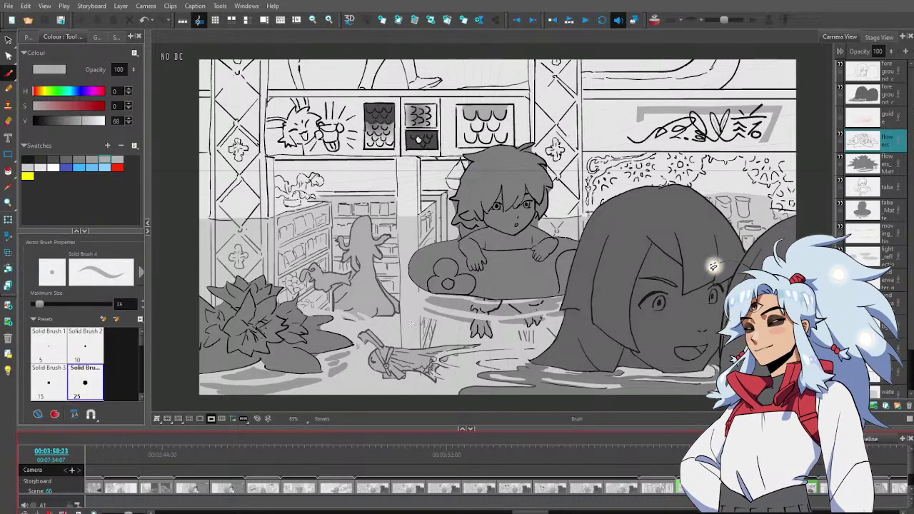
left_click(867, 117)
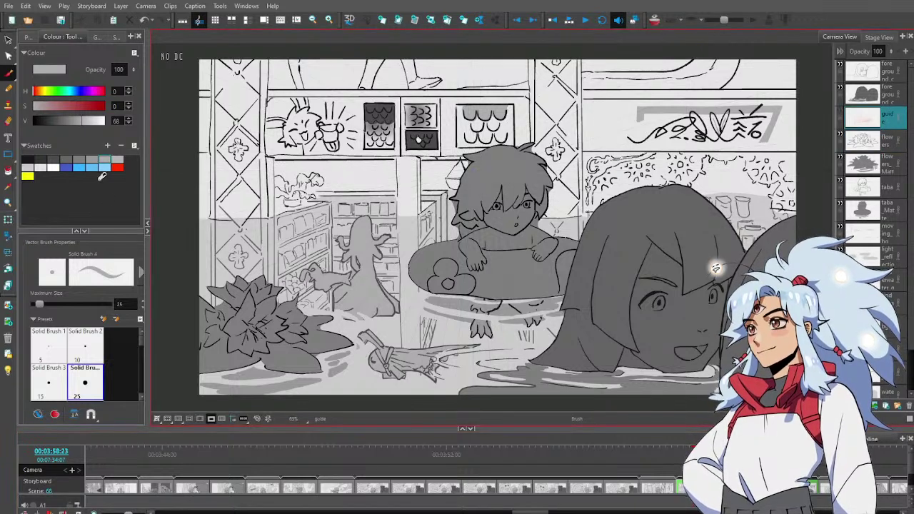
left_click(117, 167)
left_click(890, 77)
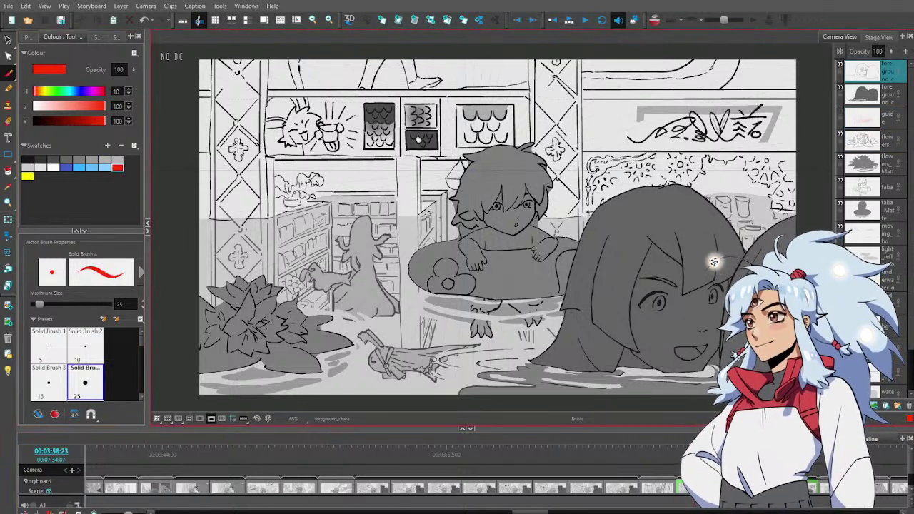
Try a red mark around the scale-pattern picture on the wall and undo it
mouse_move(467, 84)
left_mouse_down()
mouse_move(449, 147)
mouse_move(457, 162)
left_mouse_up()
key("ctrl+z")
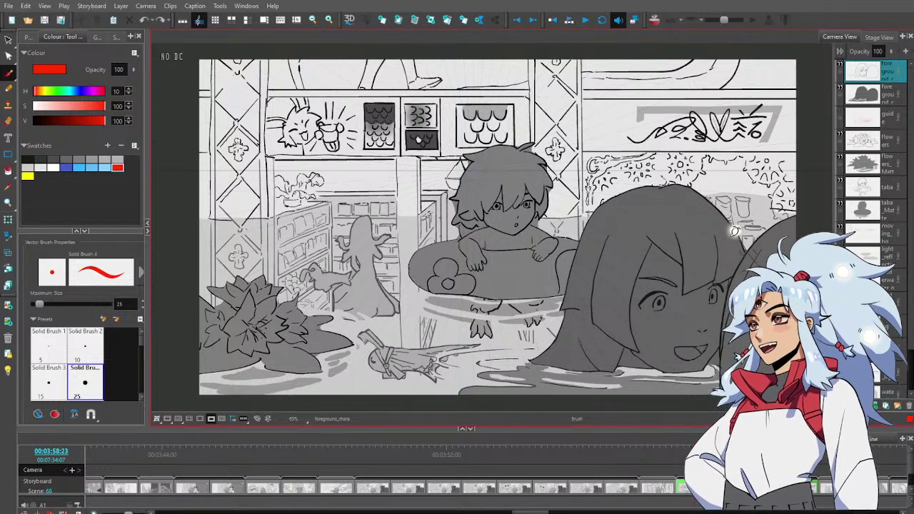
Compare scene 68's pool panels by stepping repeatedly between 03:59:02 and the splash panel at 04:01:11
key("Right")
key("Right")
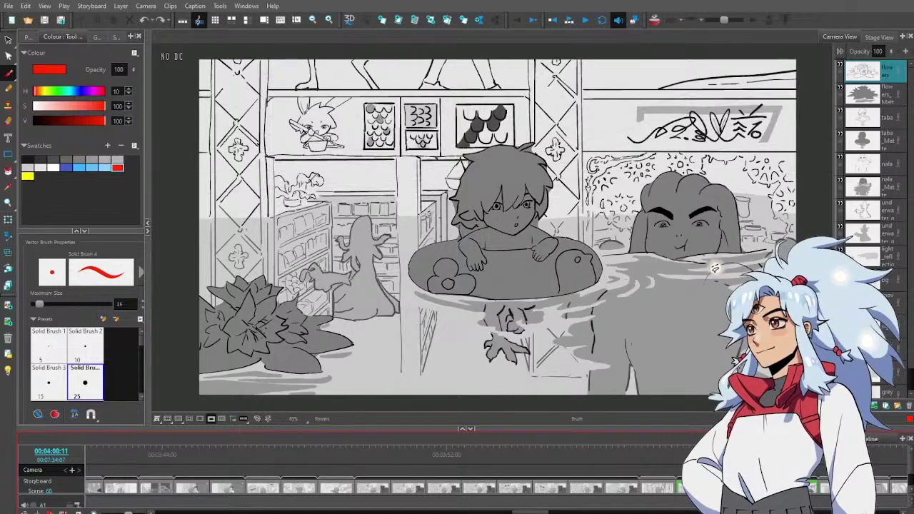
key("Right")
key("Left")
key("Left")
key("Left")
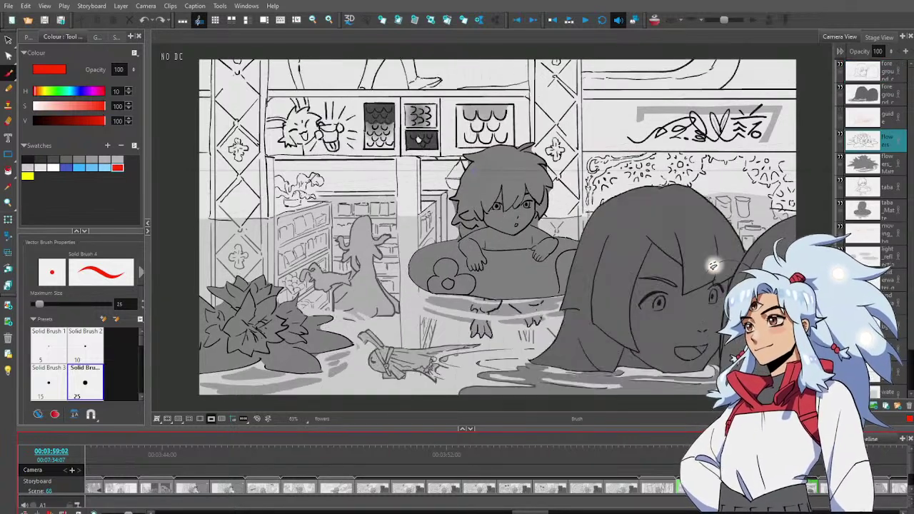
key("Right")
key("Right")
key("Right")
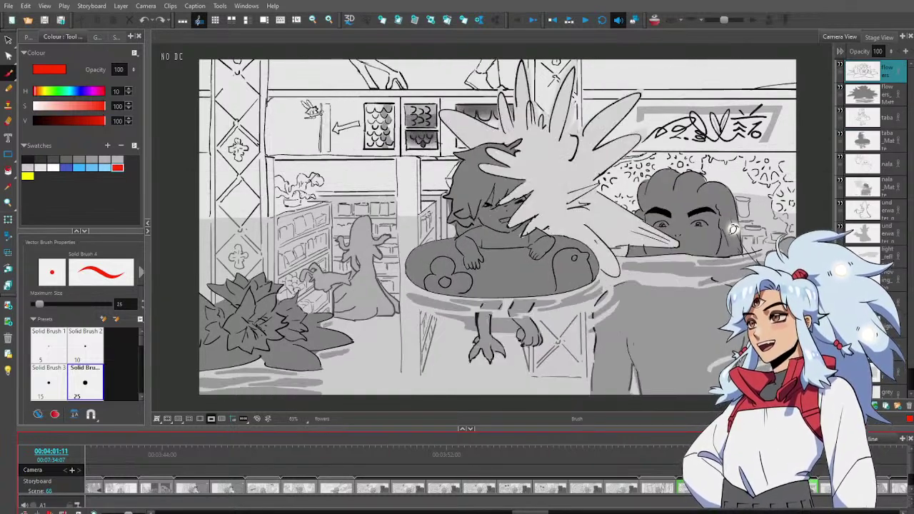
key("Left")
key("Left")
key("Left")
key("Left")
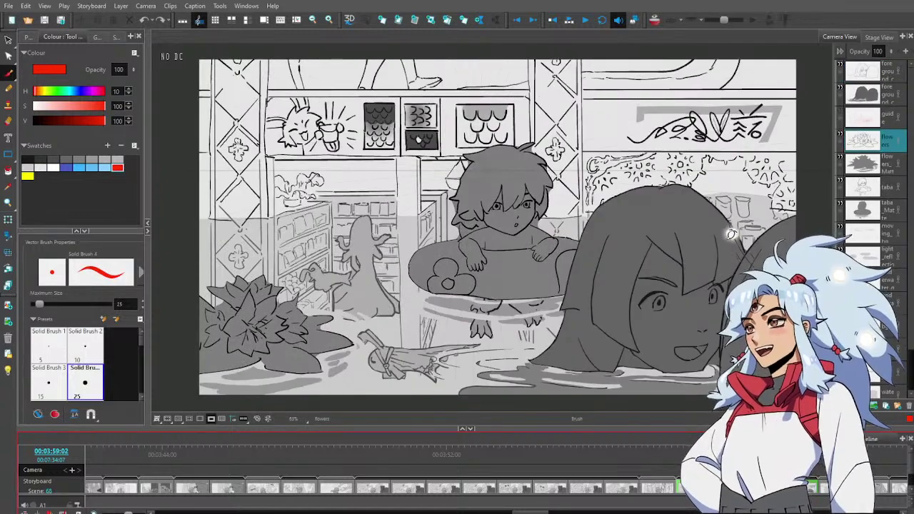
key("Right")
key("Right")
key("Right")
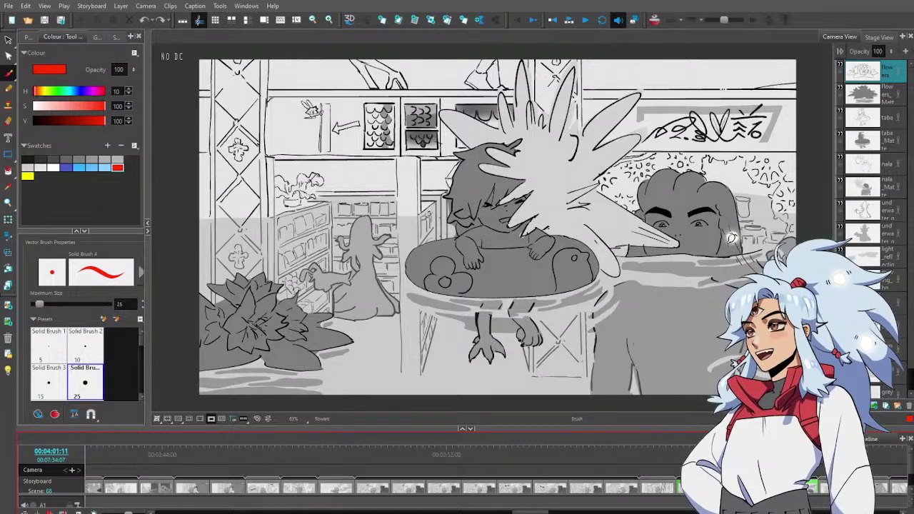
Try circling the whole wall sign in red on the splash panel at 04:01:11 and undo the circles
mouse_move(664, 92)
left_mouse_down()
mouse_move(643, 108)
mouse_move(814, 121)
mouse_move(711, 75)
mouse_move(793, 90)
left_mouse_up()
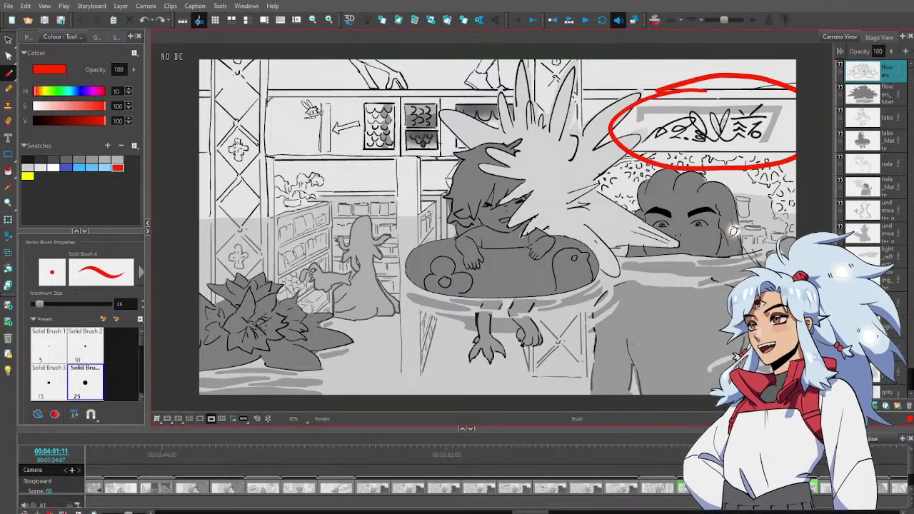
key("ctrl+z")
mouse_move(713, 83)
left_mouse_down()
mouse_move(608, 135)
mouse_move(743, 79)
mouse_move(659, 91)
left_mouse_up()
key("ctrl+z")
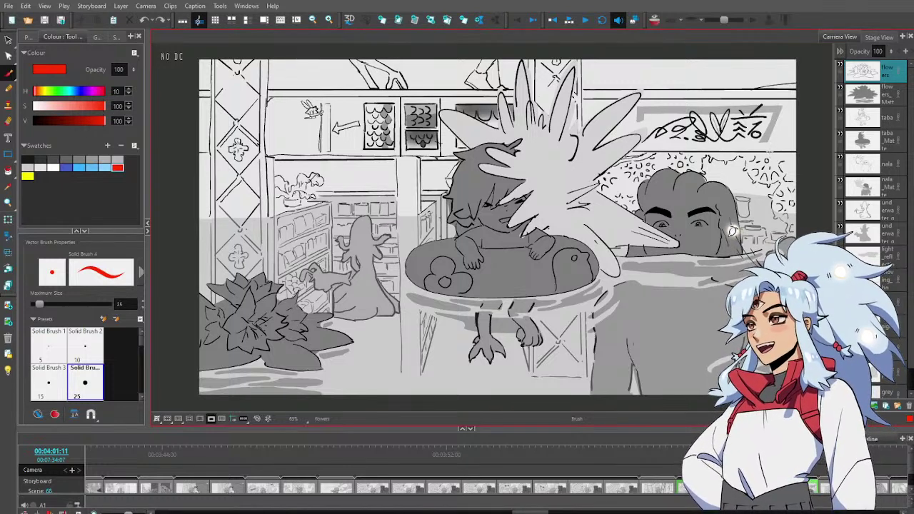
Try red strokes over the sign's last character and undo them all
mouse_move(764, 100)
left_mouse_down()
mouse_move(728, 116)
mouse_move(764, 135)
mouse_move(768, 104)
mouse_move(722, 114)
mouse_move(728, 138)
mouse_move(759, 112)
mouse_move(726, 117)
mouse_move(732, 140)
mouse_move(769, 139)
mouse_move(767, 113)
mouse_move(728, 115)
mouse_move(729, 138)
mouse_move(760, 140)
mouse_move(768, 129)
mouse_move(728, 113)
mouse_move(737, 145)
mouse_move(771, 141)
mouse_move(726, 113)
mouse_move(728, 141)
mouse_move(772, 138)
mouse_move(728, 113)
mouse_move(730, 143)
mouse_move(772, 140)
mouse_move(771, 114)
mouse_move(760, 113)
mouse_move(723, 115)
mouse_move(726, 140)
mouse_move(772, 140)
mouse_move(776, 112)
mouse_move(724, 115)
mouse_move(729, 140)
mouse_move(778, 113)
mouse_move(742, 112)
mouse_move(733, 123)
mouse_move(750, 111)
mouse_move(746, 143)
mouse_move(767, 141)
mouse_move(736, 115)
mouse_move(737, 136)
mouse_move(751, 141)
mouse_move(767, 130)
mouse_move(750, 112)
left_mouse_up()
key("ctrl+z")
key("ctrl+z")
key("ctrl+z")
key("ctrl+z")
key("ctrl+z")
key("ctrl+z")
key("ctrl+z")
key("ctrl+z")
key("ctrl+z")
key("ctrl+z")
key("ctrl+z")
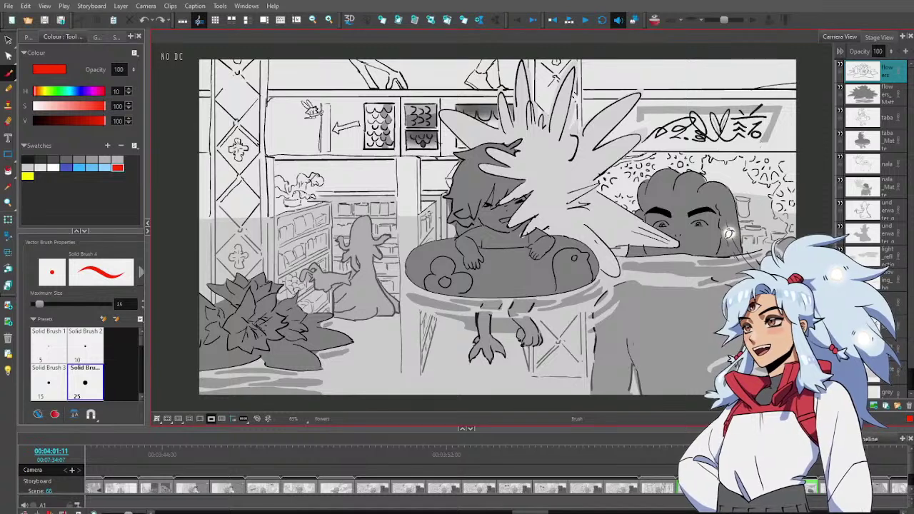
Try boxing the sign's last character and the V-shaped character before it in red, undoing each mark
mouse_move(750, 111)
left_mouse_down()
mouse_move(734, 128)
mouse_move(760, 140)
mouse_move(759, 113)
left_mouse_up()
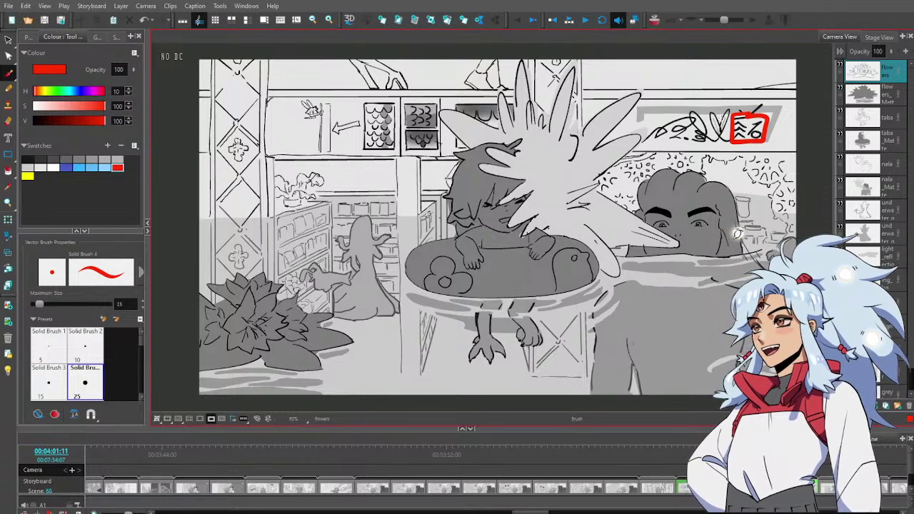
key("ctrl+z")
mouse_move(728, 116)
left_mouse_down()
mouse_move(728, 140)
mouse_move(708, 141)
mouse_move(707, 116)
mouse_move(730, 115)
mouse_move(727, 145)
mouse_move(707, 117)
mouse_move(717, 137)
left_mouse_up()
key("ctrl+z")
key("ctrl+z")
key("ctrl+z")
mouse_move(736, 105)
left_mouse_down()
mouse_move(764, 100)
mouse_move(737, 120)
mouse_move(751, 123)
mouse_move(731, 140)
mouse_move(730, 118)
mouse_move(733, 133)
mouse_move(761, 140)
mouse_move(763, 118)
mouse_move(711, 121)
mouse_move(735, 143)
left_mouse_up()
key("ctrl+z")
key("ctrl+z")
key("ctrl+z")
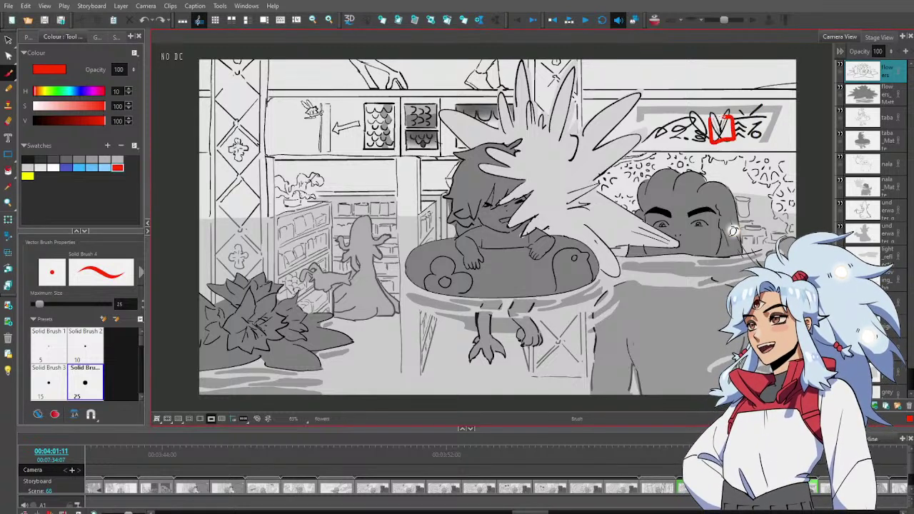
key("ctrl+z")
Try marking the first characters of the wall sign in red and undo the strokes
mouse_move(686, 119)
left_mouse_down()
mouse_move(713, 142)
mouse_move(688, 119)
mouse_move(670, 145)
mouse_move(671, 120)
mouse_move(672, 146)
mouse_move(653, 116)
left_mouse_up()
key("ctrl+z")
key("ctrl+z")
key("ctrl+z")
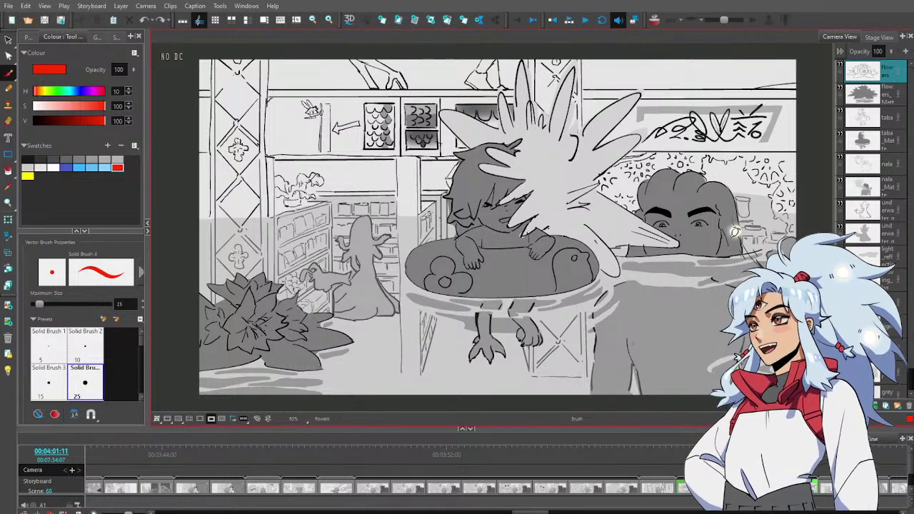
Return to 03:59:21, try outlining the dark scale-pattern picture in red, and undo the strokes
key("Left")
key("Left")
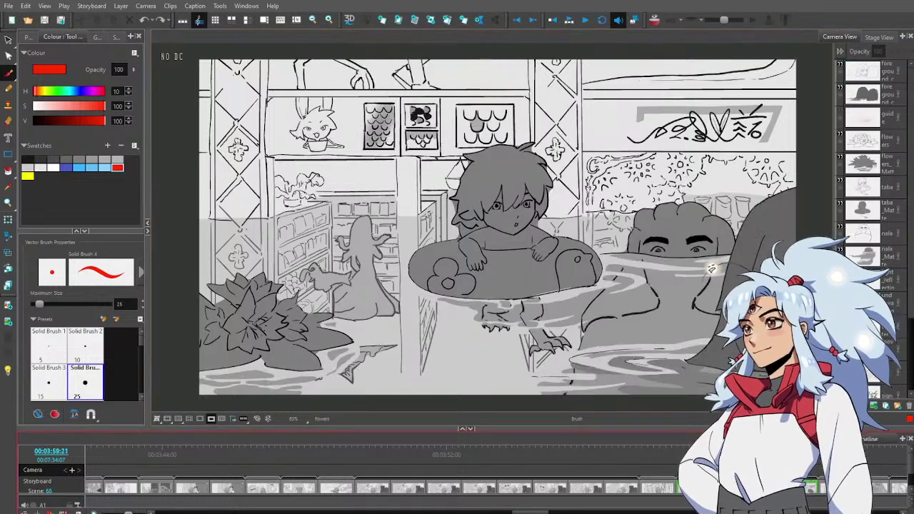
key("space")
mouse_move(364, 95)
left_mouse_down()
mouse_move(335, 126)
mouse_move(359, 123)
left_mouse_up()
key("ctrl+z")
key("ctrl+z")
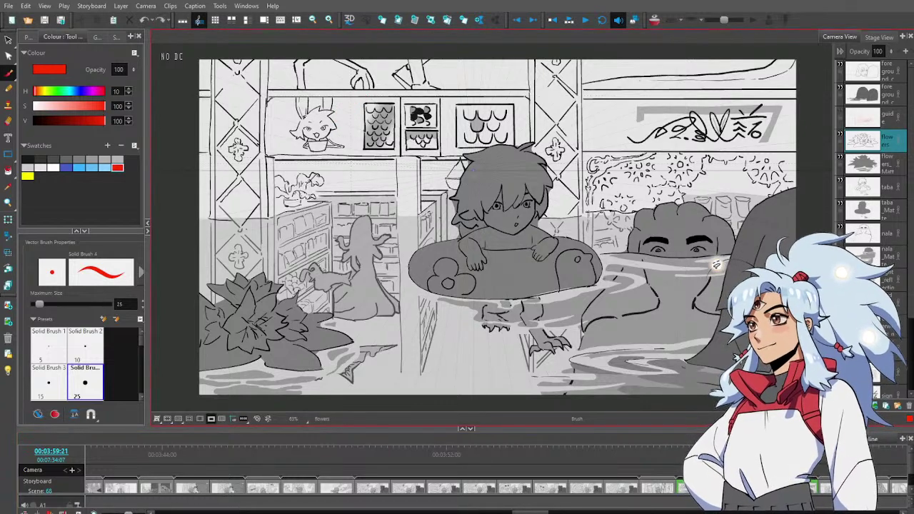
Scrub scene 68 forward to 04:01:03 and step back to 03:59:15 to recheck the wall pictures
left_click_drag(714, 455, 747, 455)
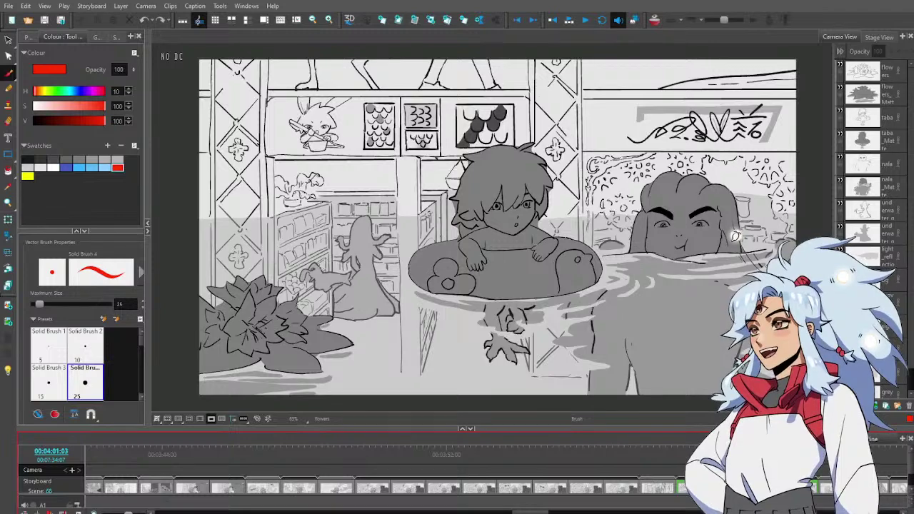
key("Left")
key("Left")
key("Left")
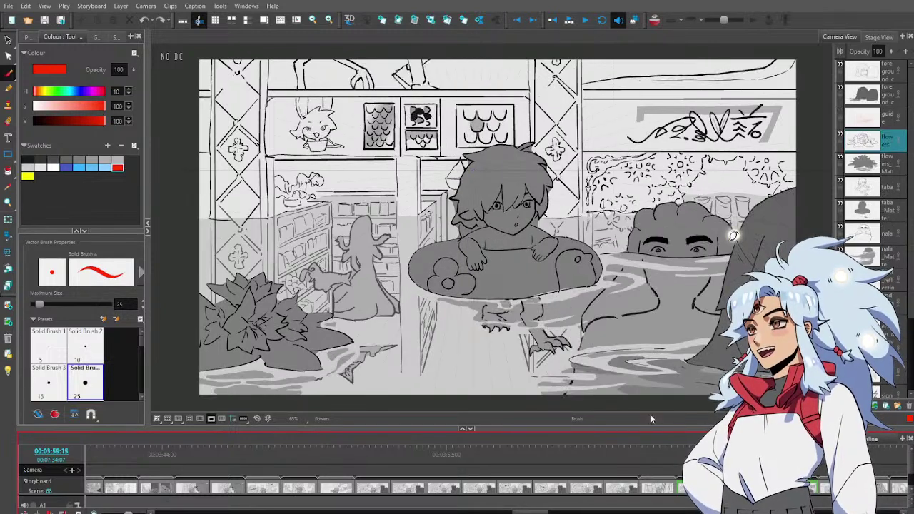
View scene 75's counter panel at 04:18:06, scrub on to the bird swarm at 04:30:07, and bring the following scenes into view
left_click_drag(532, 513, 587, 513)
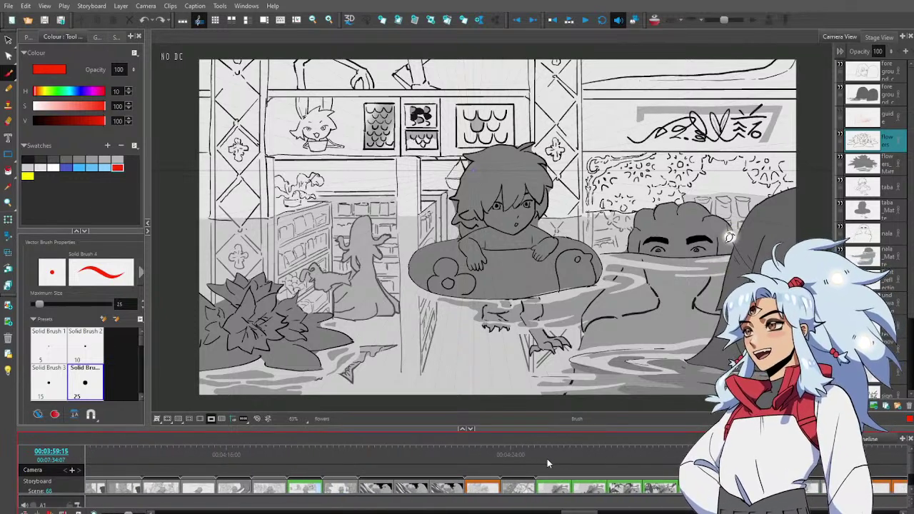
left_click(306, 461)
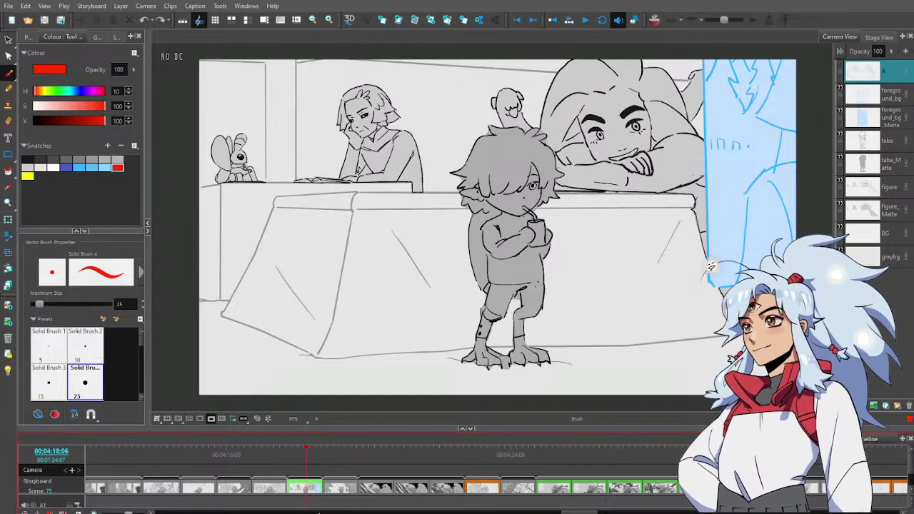
left_click(322, 455)
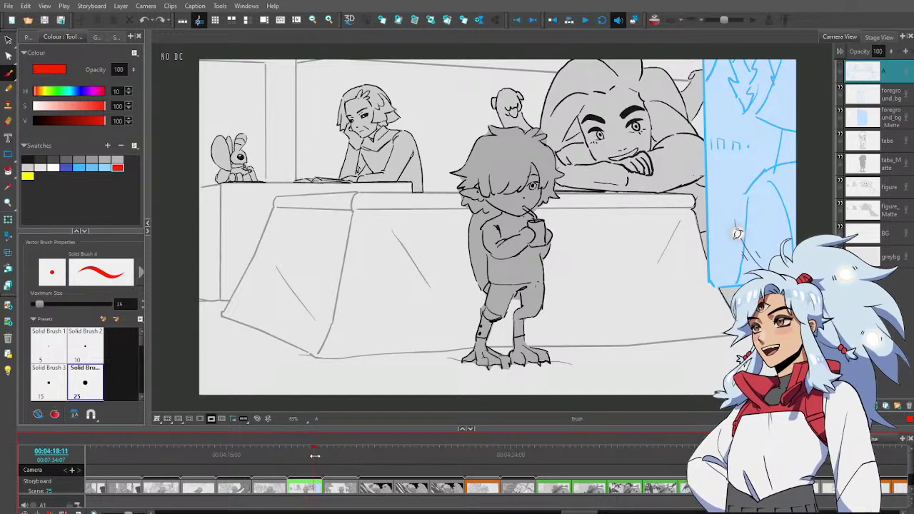
left_click_drag(540, 456, 734, 460)
left_click_drag(580, 513, 640, 512)
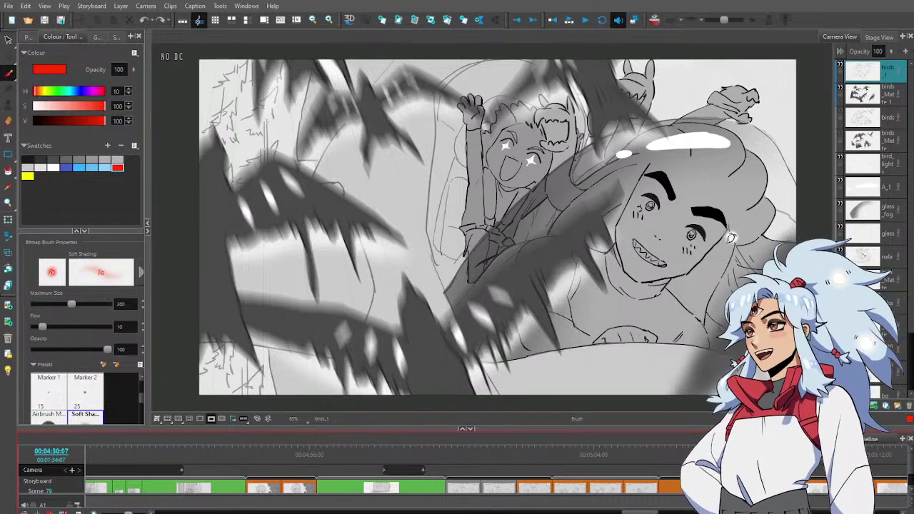
Go to 05:06:12 in the storyboard, try a red squiggle above the arc beside the central burst, and undo it
left_click(680, 452)
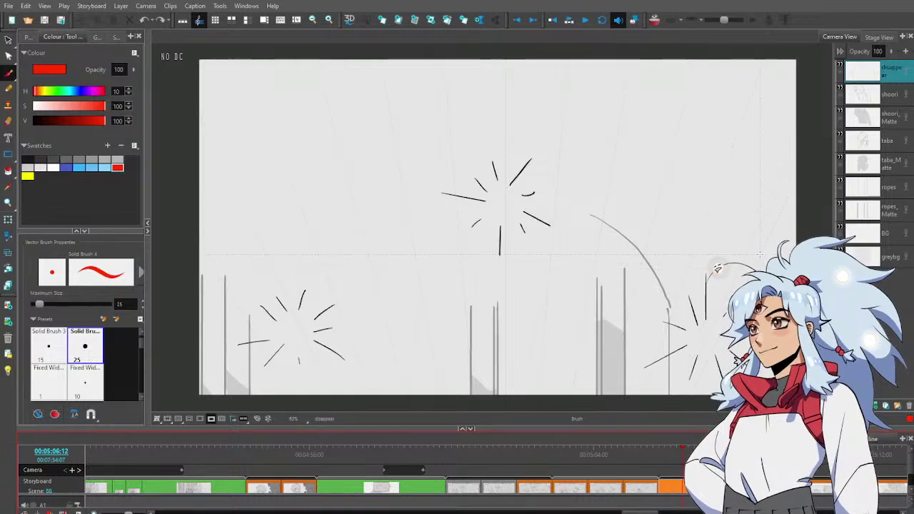
left_click_drag(672, 129, 665, 194)
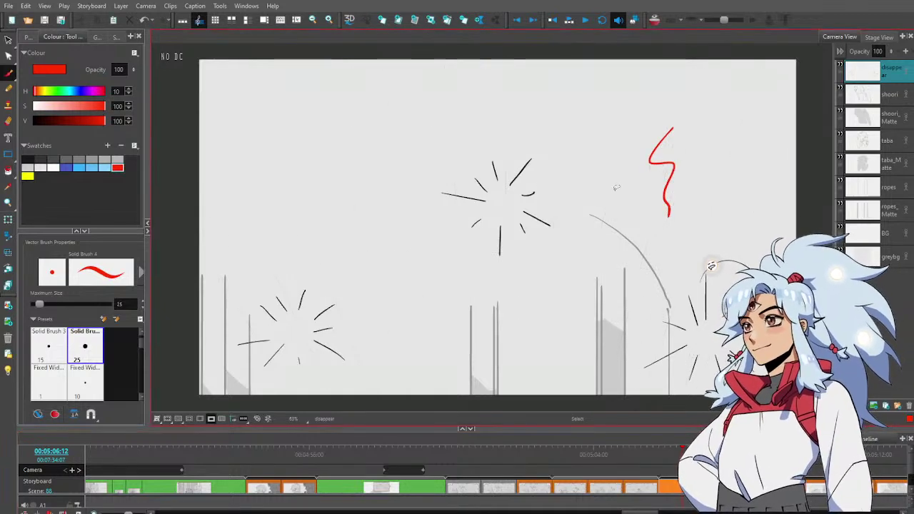
key("ctrl+z")
Reduce the vector brush size to 15, try a red stroke above the lower burst in the panel, and undo the stroke
key("ctrl+space")
left_click(626, 270, "alt")
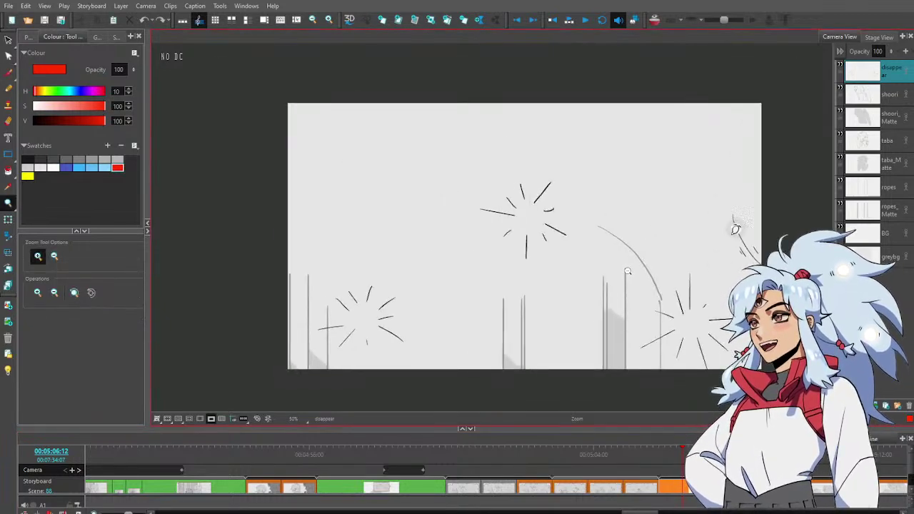
left_click(626, 270, "alt")
left_click_drag(639, 257, 587, 231)
key("alt+b")
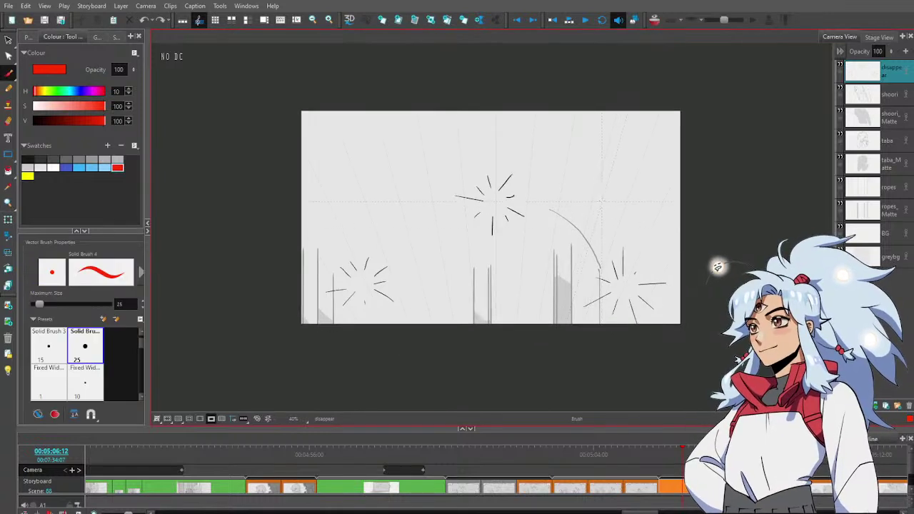
key("[")
key("[")
left_click_drag(609, 150, 620, 210)
key("ctrl+z")
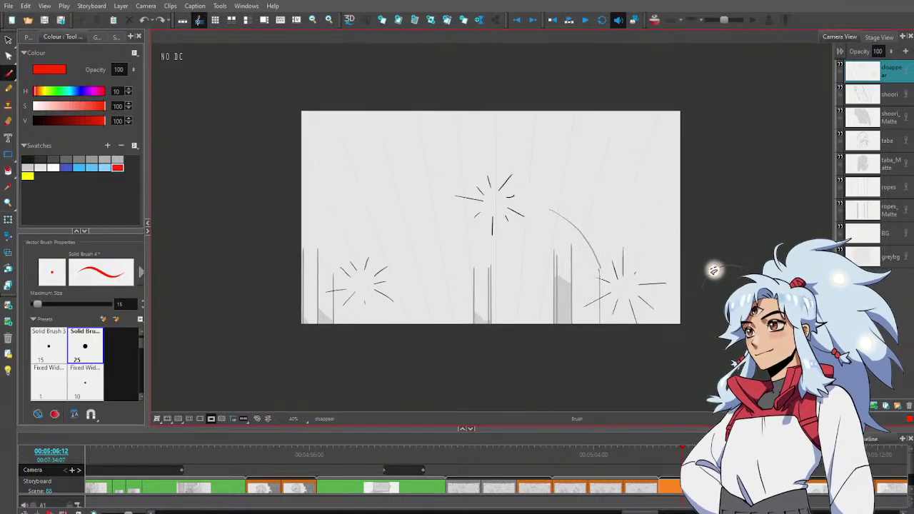
At 05:08:10, select the BG layer, reveal the artwork outside the camera frame, and choose the grey colour with value 68
left_click(751, 453)
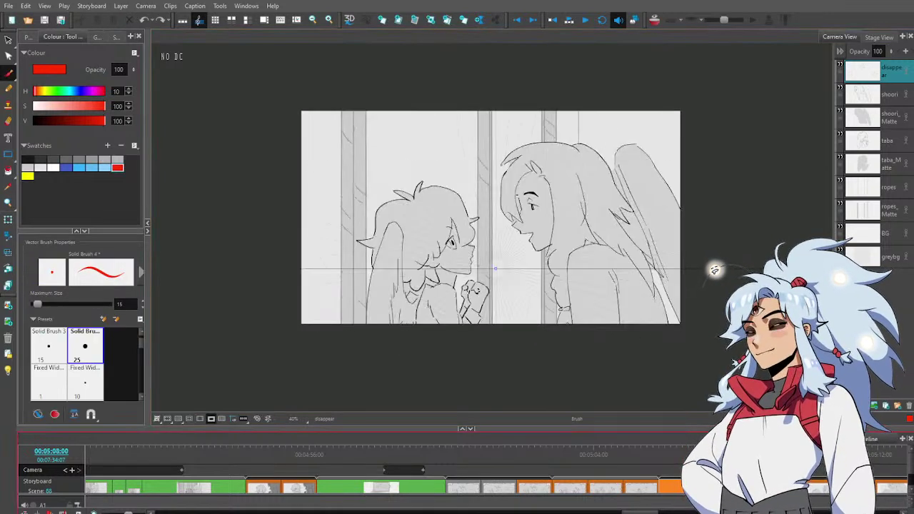
left_click(868, 231)
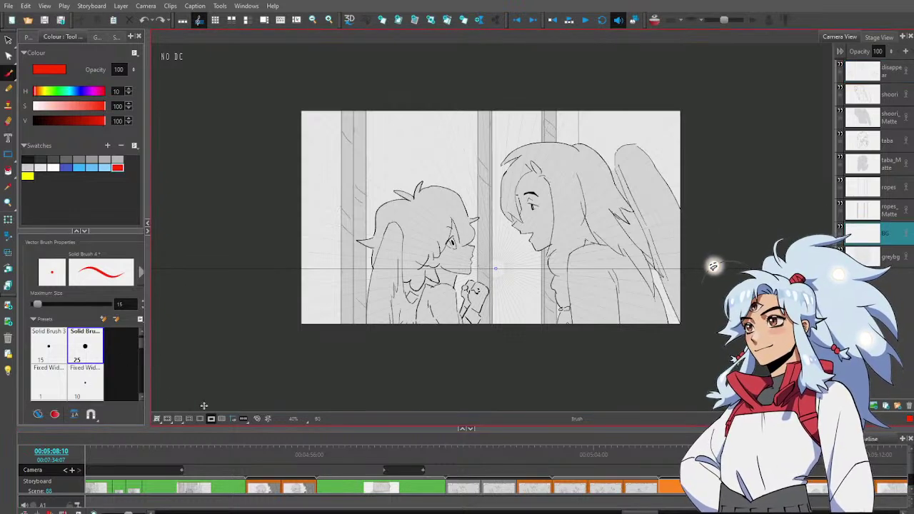
left_click(210, 419)
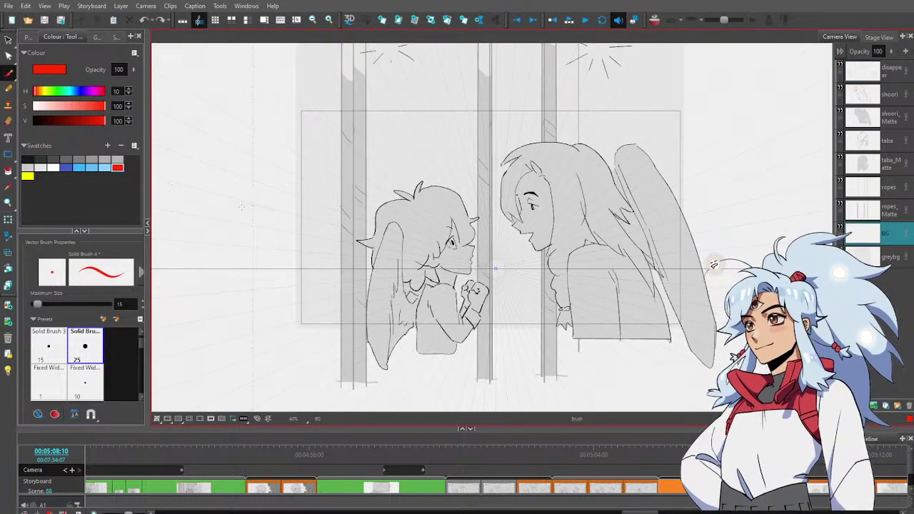
left_click(105, 160)
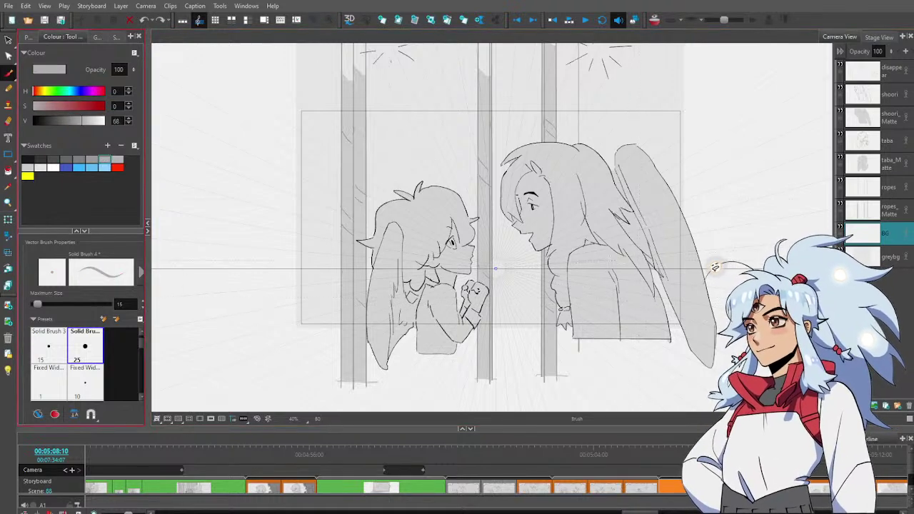
Turn on the light table, draw a long horizontal grey line across both characters on the BG layer, and nudge it slightly upward
left_click_drag(587, 188, 615, 236)
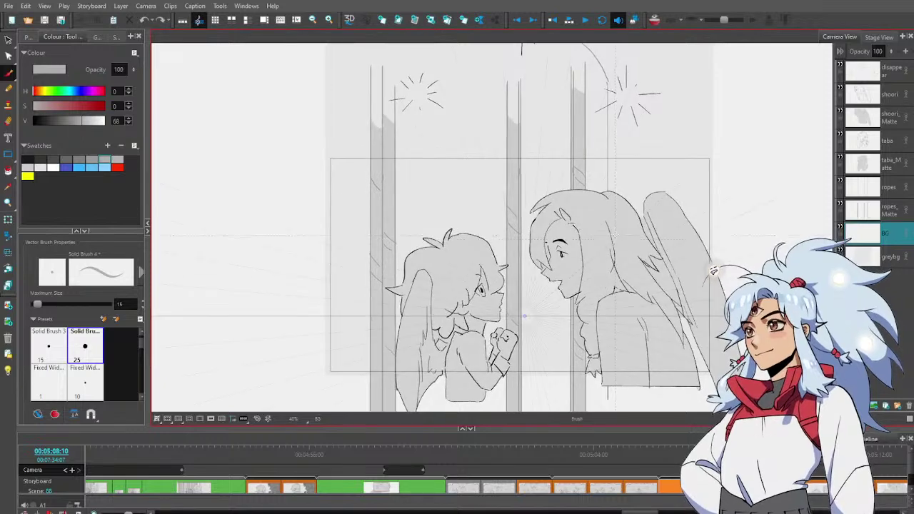
key("shift+l")
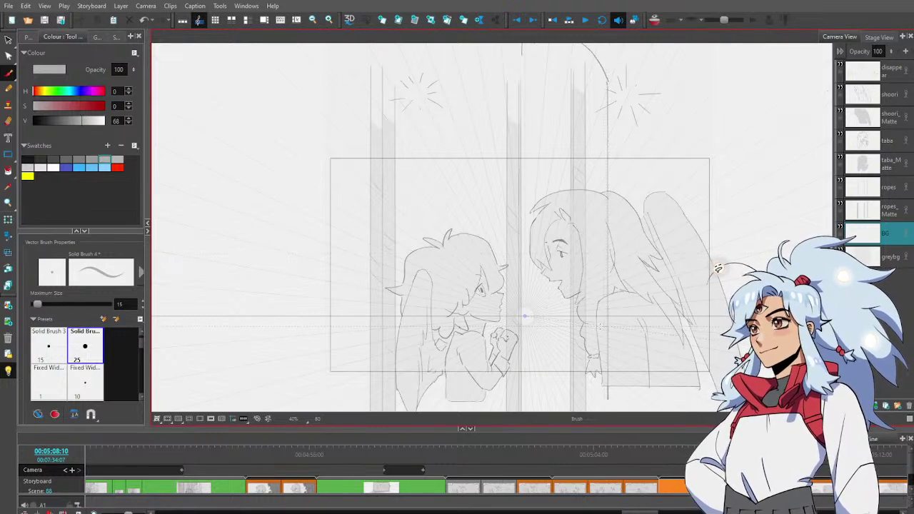
left_click_drag(600, 328, 330, 329)
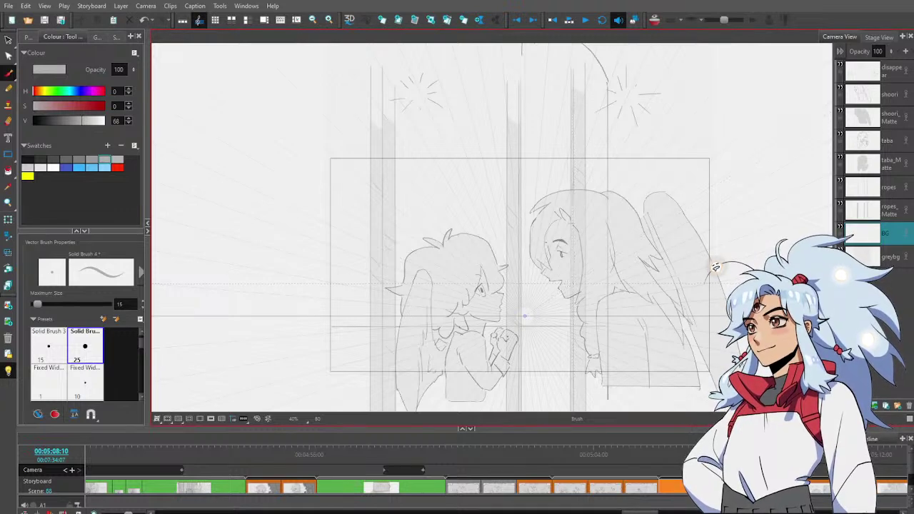
key("alt+s")
left_click(477, 323)
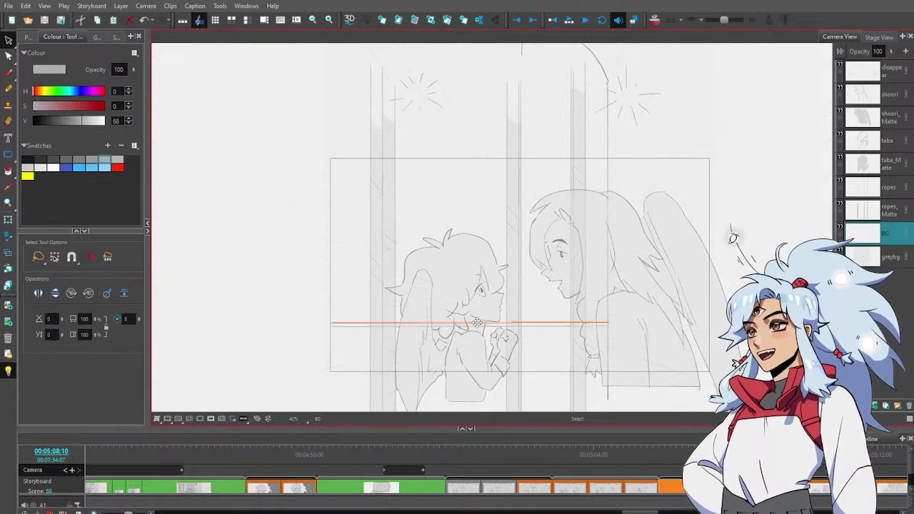
left_click(477, 323)
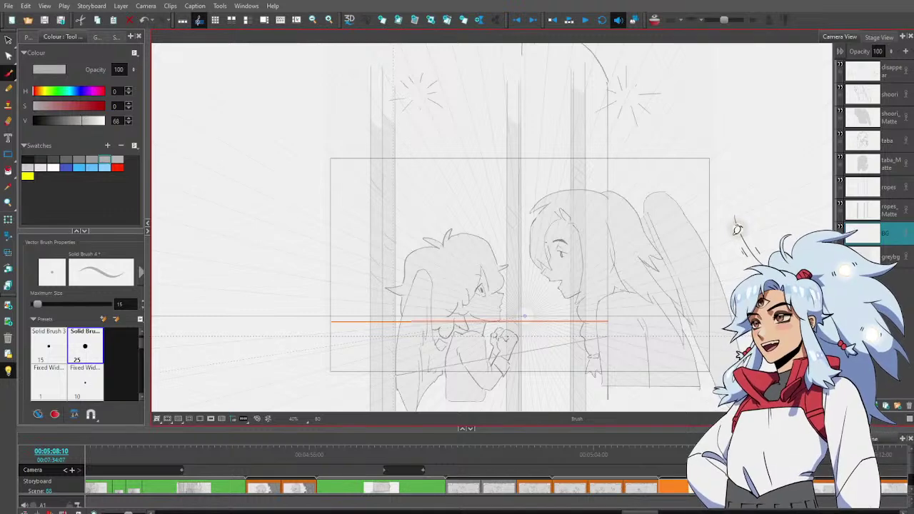
Select the slanted grey line below the horizontal line on the BG layer and move it a little lower
key("alt+s")
left_click(540, 350)
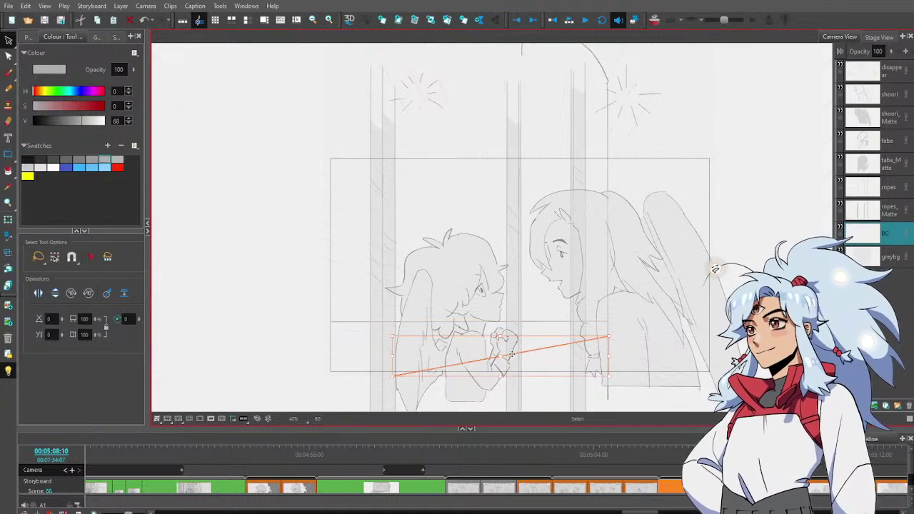
left_click_drag(514, 352, 511, 367)
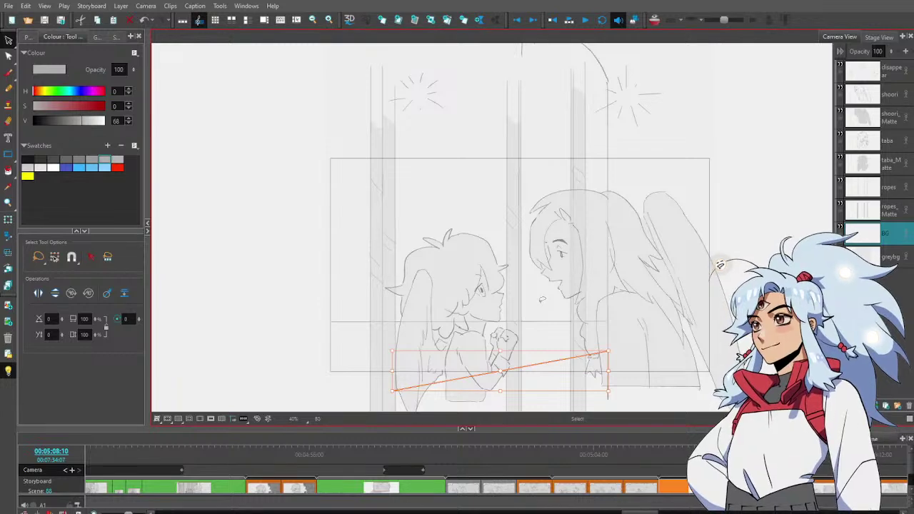
Try sketching a small downward arrow above the shorter character's head on the BG layer and undo its strokes
key("alt+z")
left_click(658, 150, "alt")
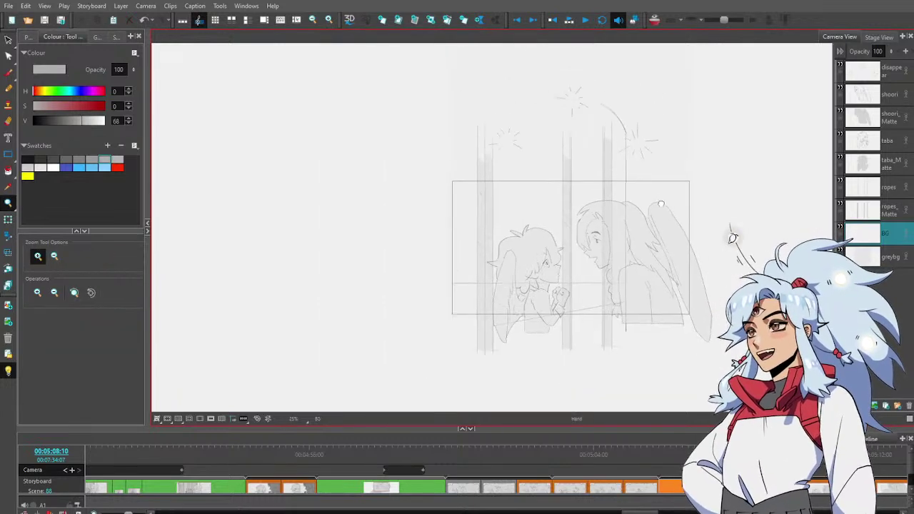
key("alt+b")
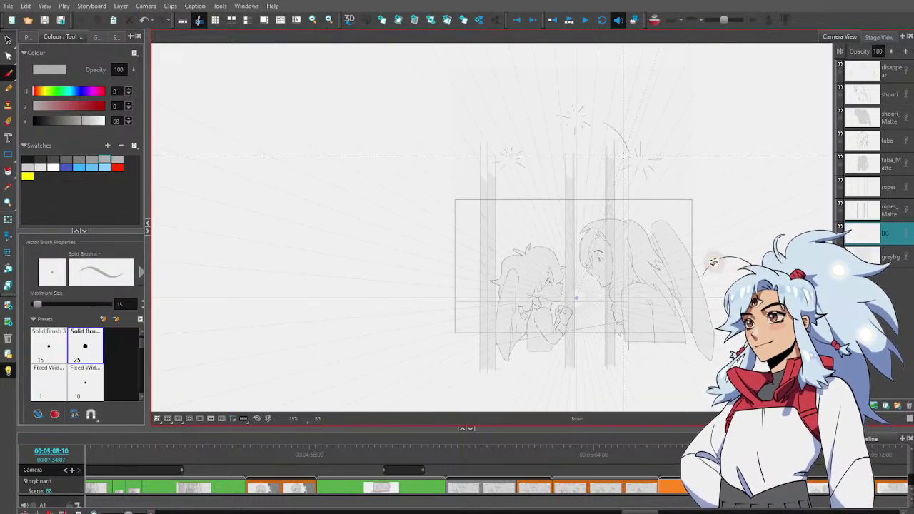
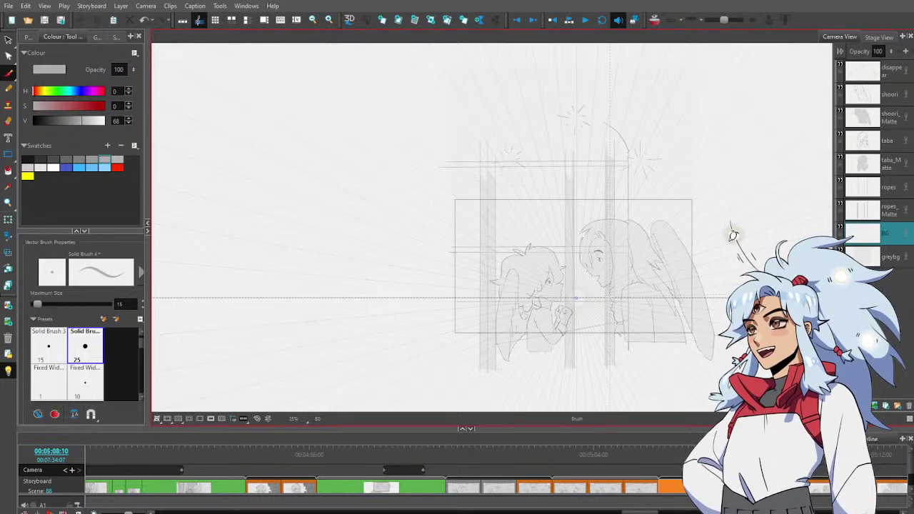
mouse_move(546, 202)
left_mouse_down()
mouse_move(540, 233)
mouse_move(553, 226)
left_mouse_up()
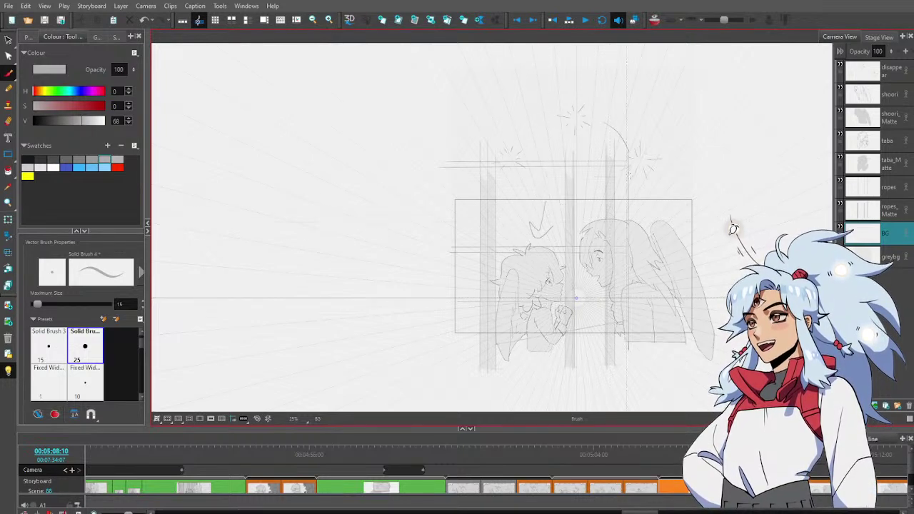
key("ctrl+z")
key("ctrl+z")
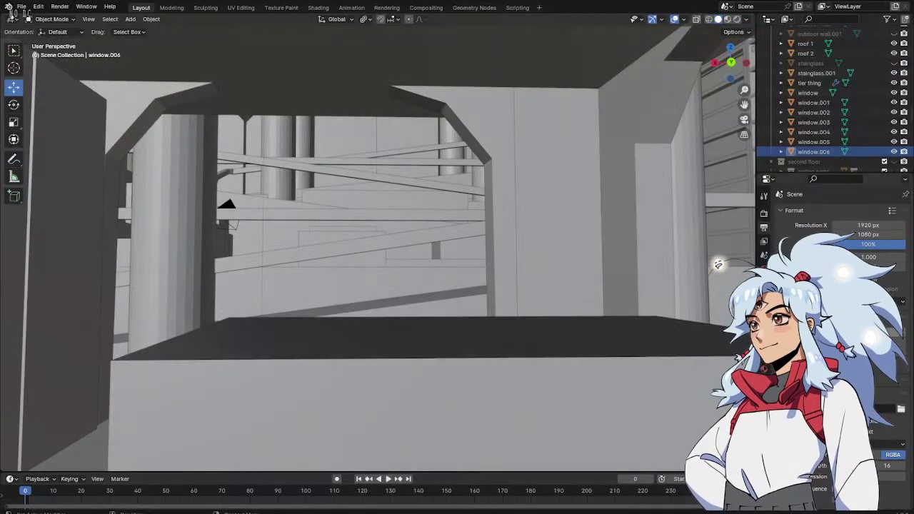
Switch to the building model in Blender and examine the view through the archway toward the railings, ramps and block furniture
left_click_drag(503, 313, 507, 322)
scroll(508, 322, "down", 1)
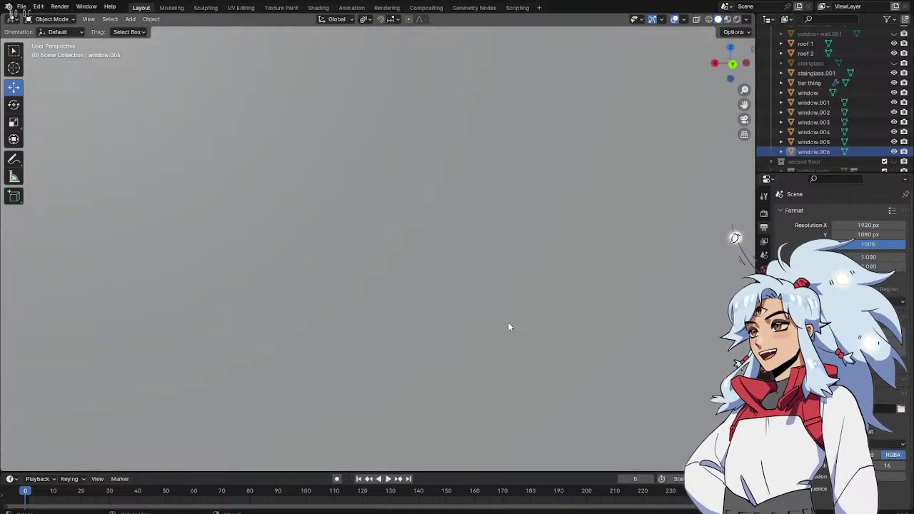
scroll(508, 322, "up", 2)
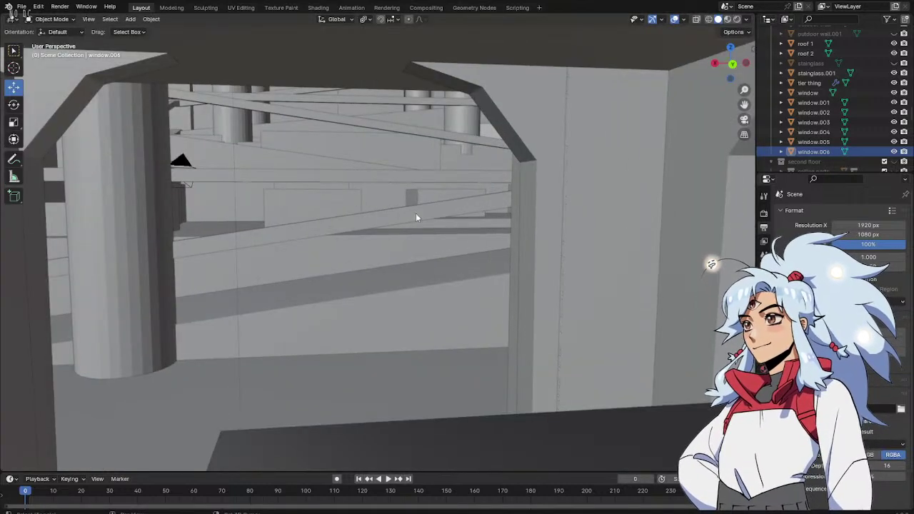
scroll(417, 218, "up", 6)
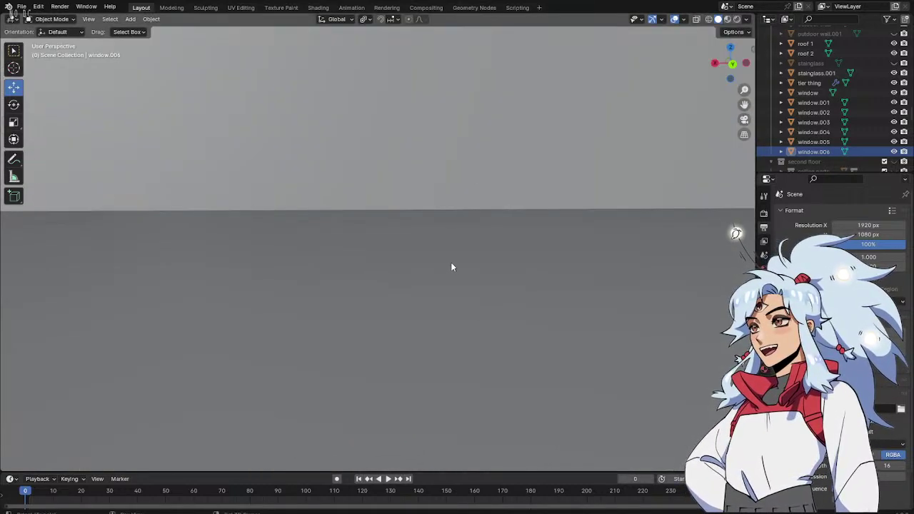
scroll(472, 288, "up", 6)
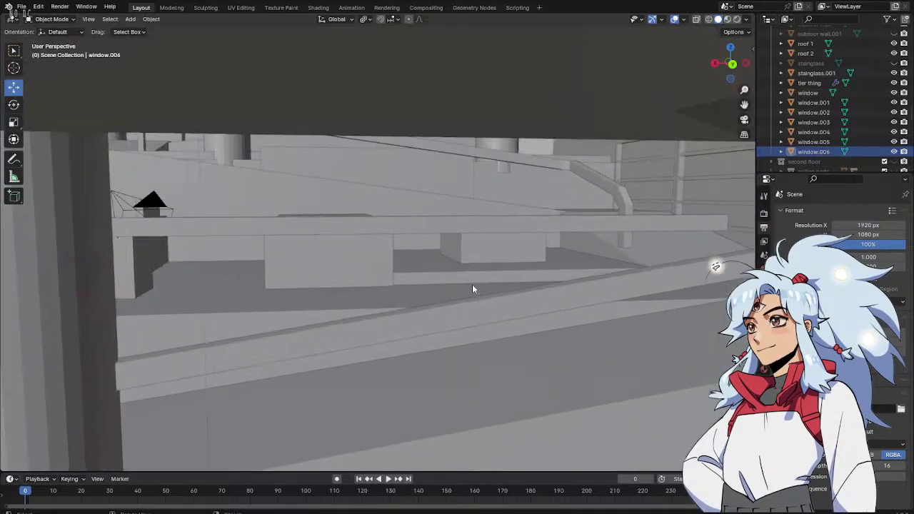
scroll(472, 286, "up", 3)
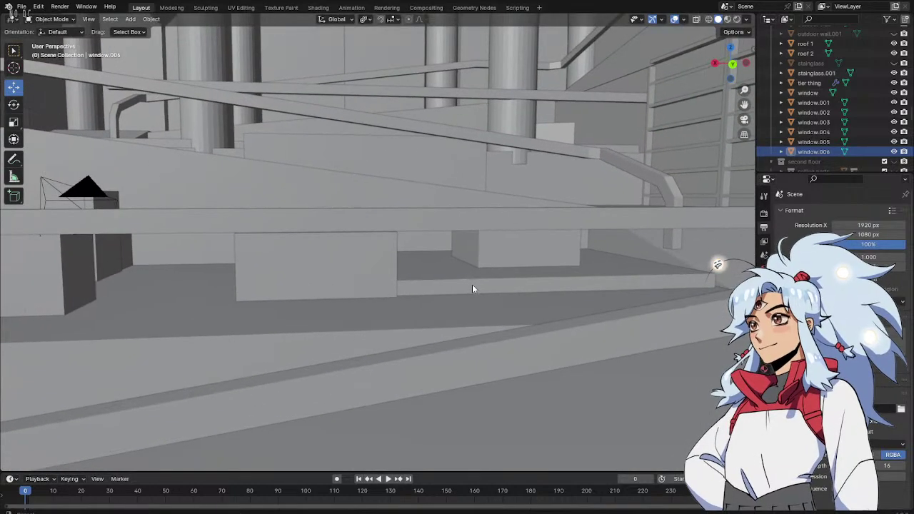
Examine the counter room with its three seats through the archway and from beyond the railings and columns
left_click_drag(473, 285, 606, 446)
left_click_drag(495, 219, 691, 195)
scroll(692, 194, "down", 5)
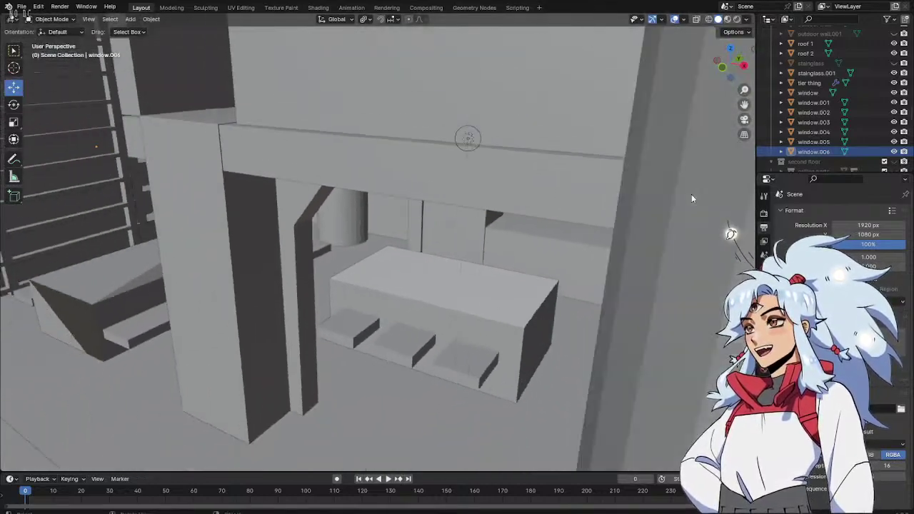
scroll(691, 194, "up", 2)
scroll(433, 328, "up", 3)
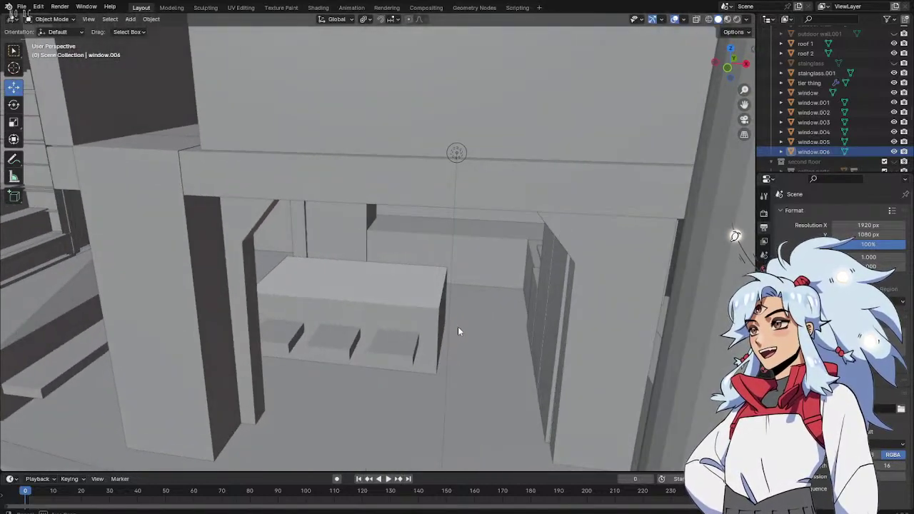
scroll(385, 363, "up", 3)
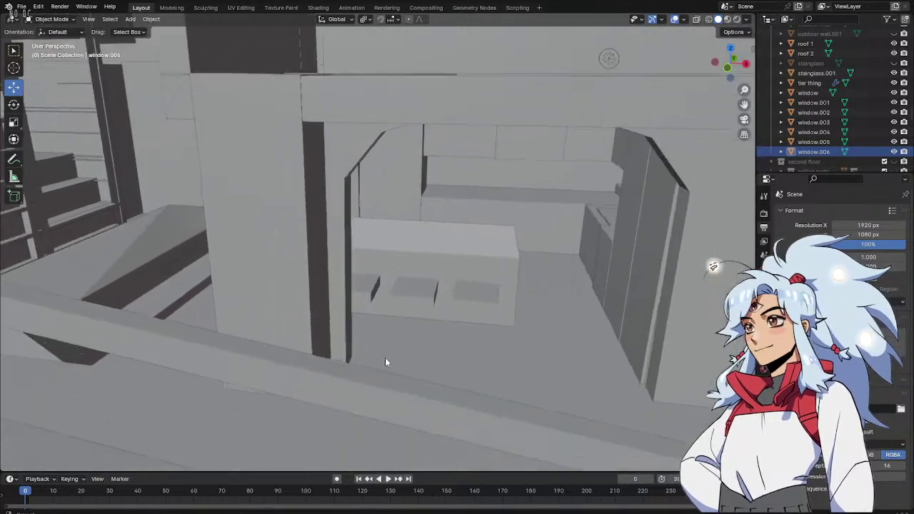
scroll(427, 358, "down", 3)
scroll(427, 358, "down", 3)
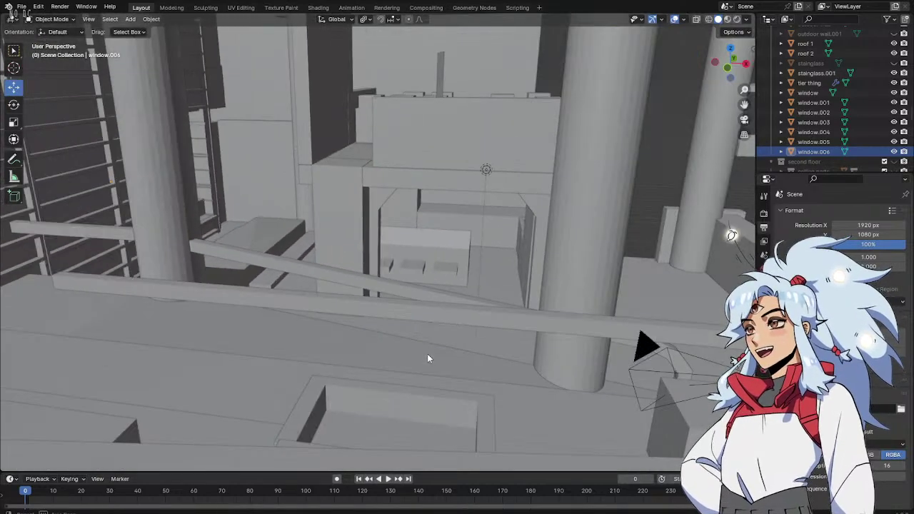
Examine the building's interior from above, including the tiered floors, railings, columns and seating areas
left_click_drag(427, 355, 638, 411)
scroll(427, 391, "down", 5)
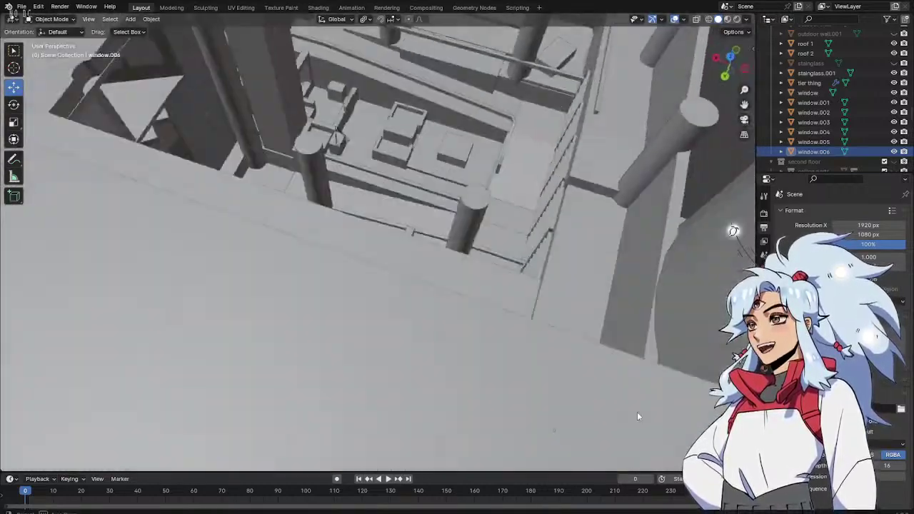
scroll(637, 412, "up", 2)
scroll(404, 160, "up", 1)
left_click_drag(404, 160, 501, 293)
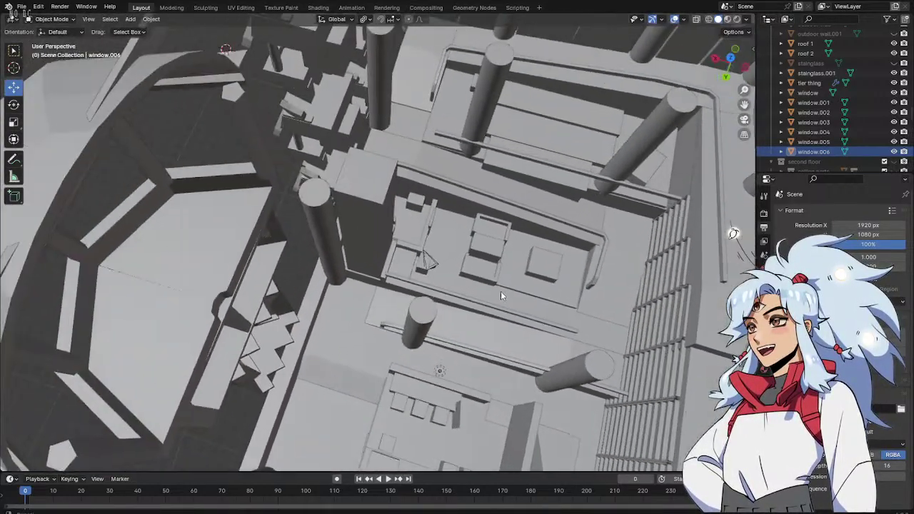
scroll(500, 295, "up", 2)
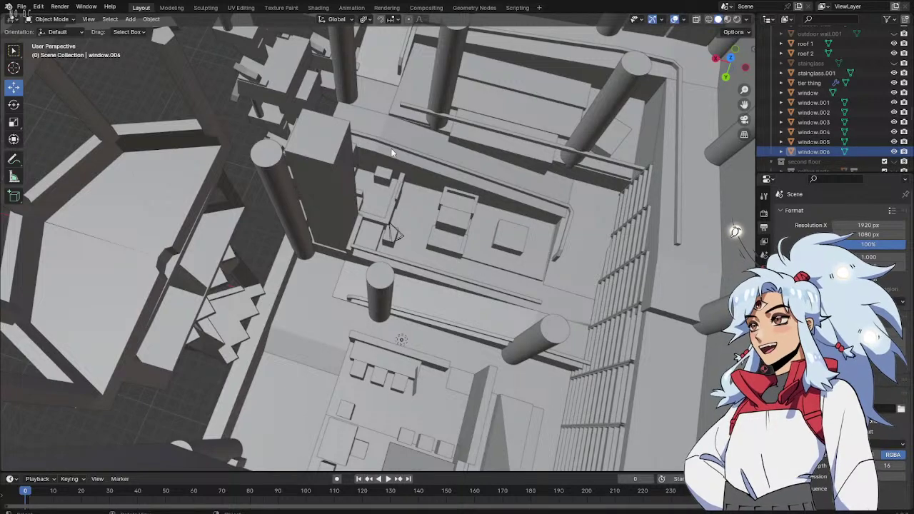
left_click_drag(538, 217, 584, 216)
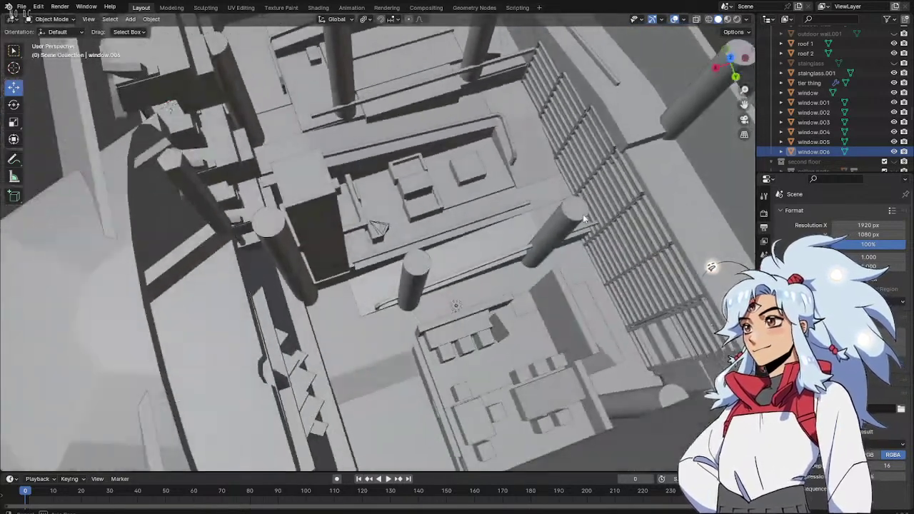
scroll(454, 223, "up", 2)
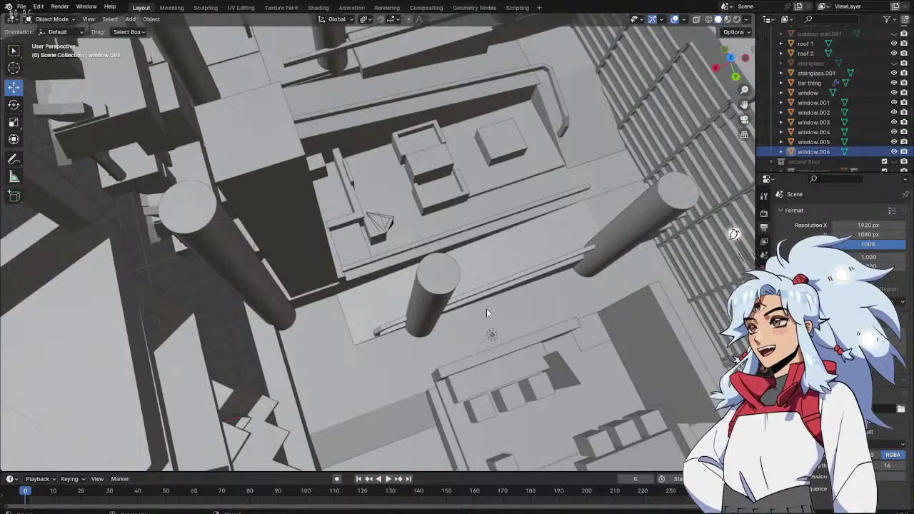
Examine the building model from above, covering the furniture, railings and columns, the slatted wall and the overall layout
left_click_drag(487, 309, 456, 293)
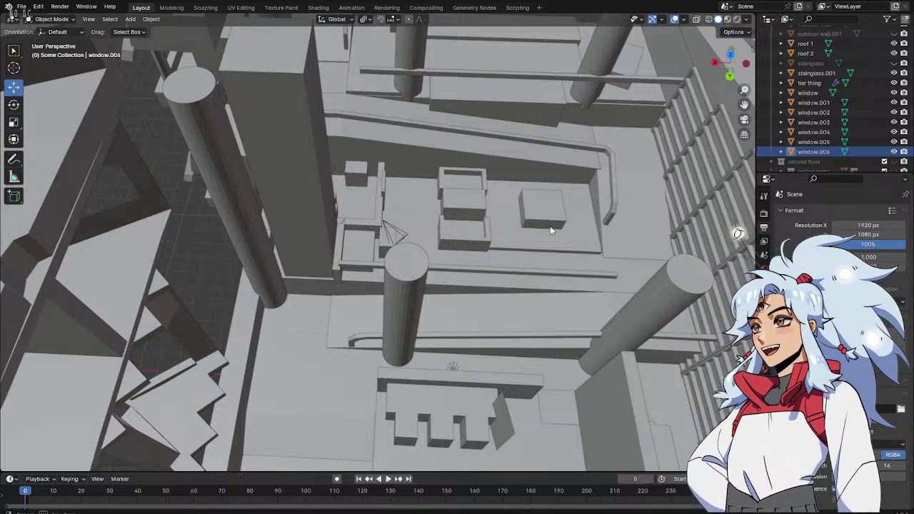
mouse_move(550, 226)
left_mouse_down()
mouse_move(539, 226)
mouse_move(549, 235)
left_mouse_up()
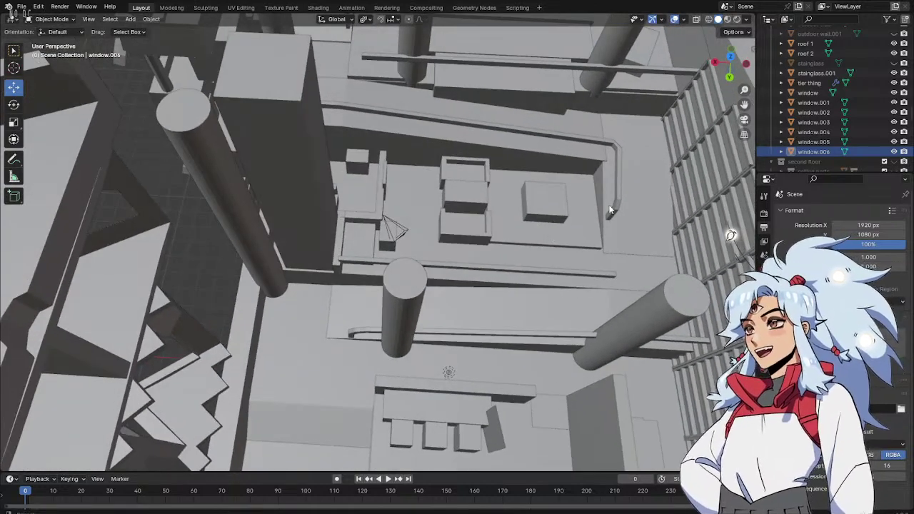
left_click_drag(610, 211, 270, 445)
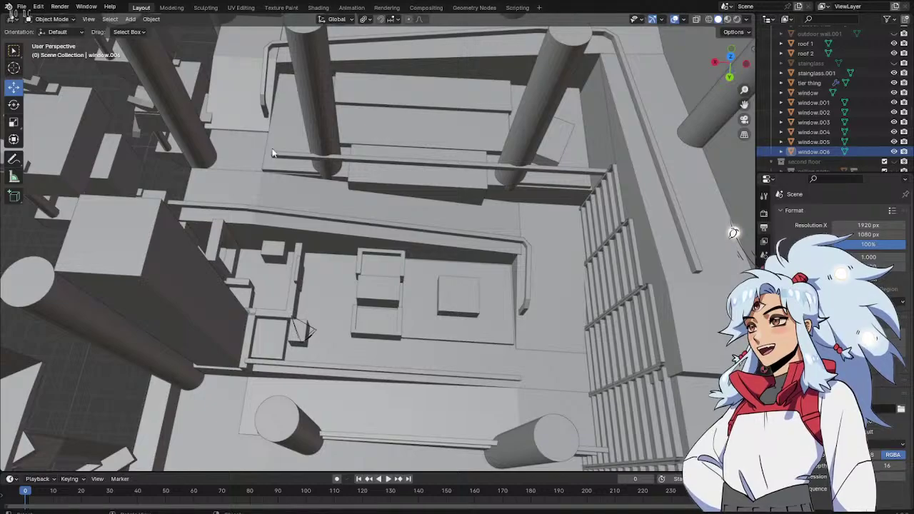
left_click_drag(274, 148, 522, 210)
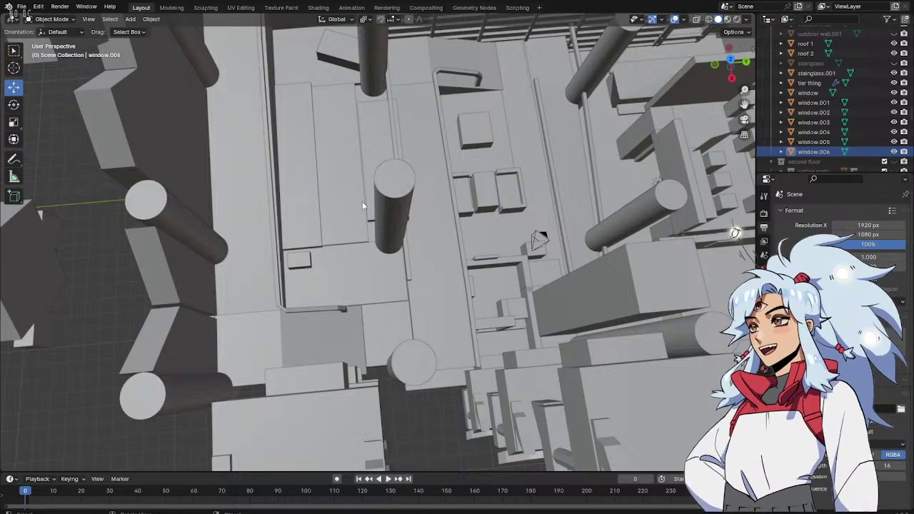
left_click_drag(320, 196, 315, 324)
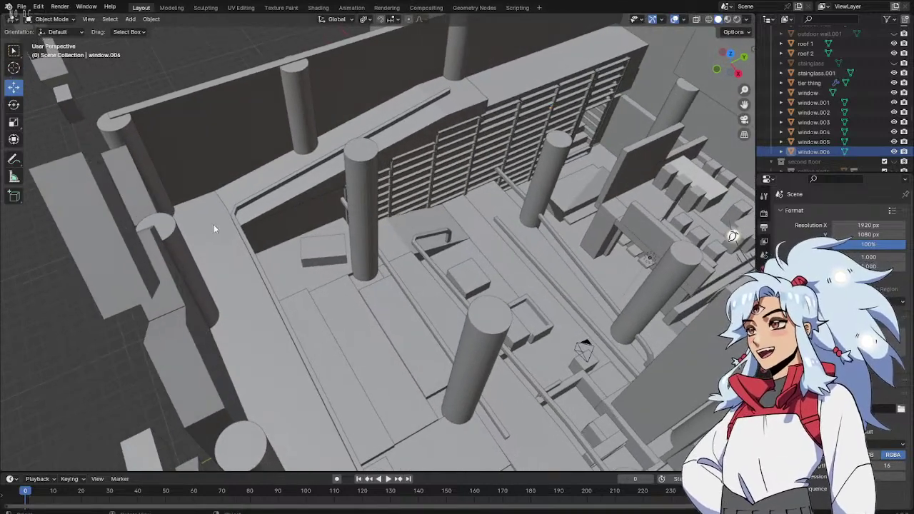
left_click_drag(480, 88, 504, 84)
left_click_drag(539, 135, 389, 135)
scroll(369, 279, "down", 5)
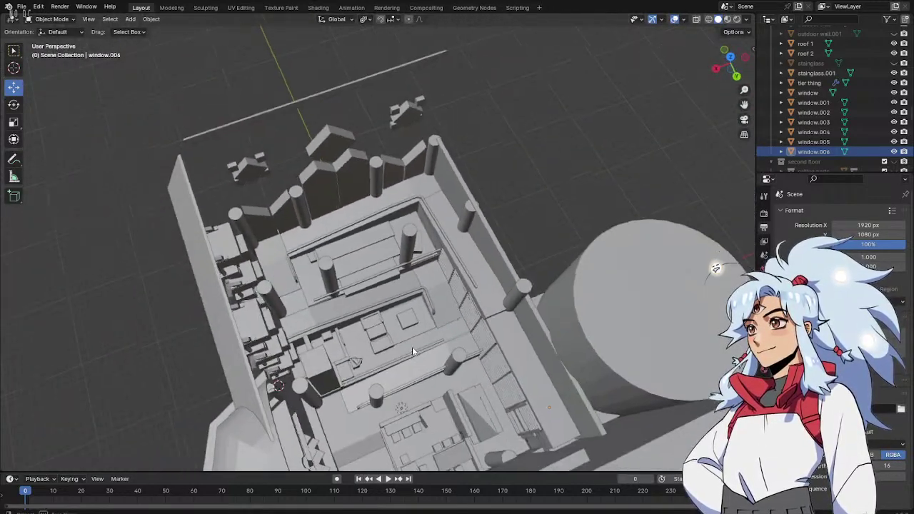
left_click_drag(413, 346, 575, 374)
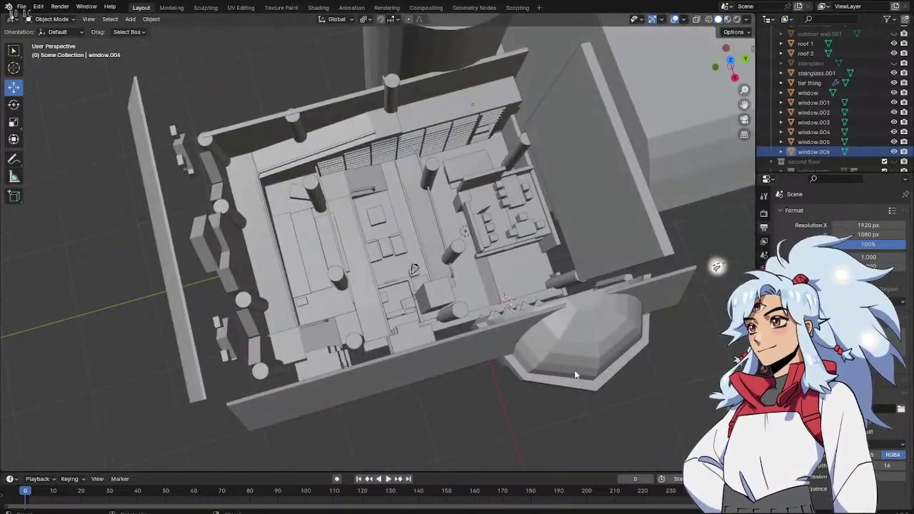
scroll(537, 238, "up", 10)
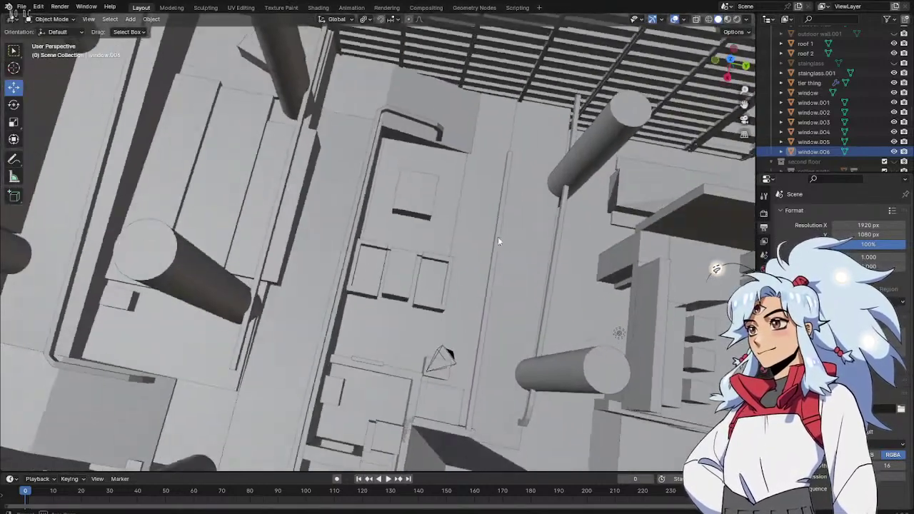
left_click_drag(497, 236, 494, 217)
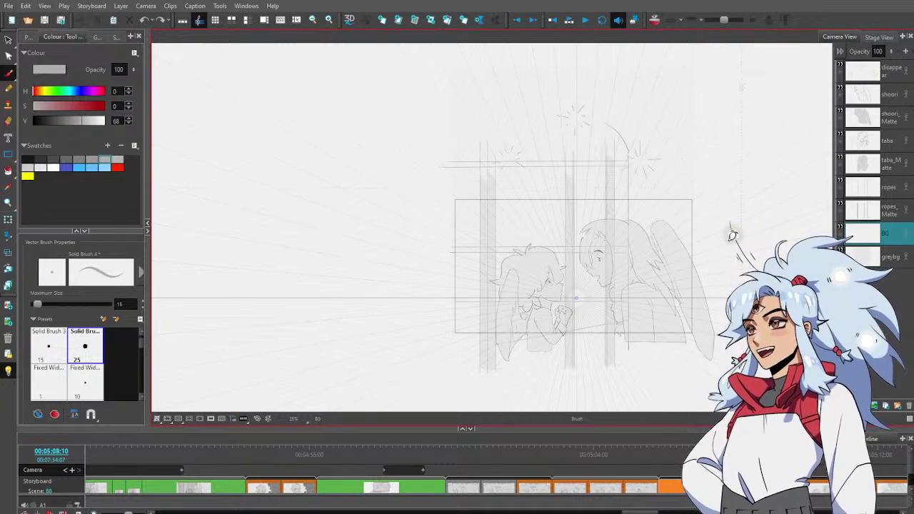
Switch back to the storyboard and move the middle pair of horizontal rail lines on the BG layer slightly upward
key("ctrl+space")
mouse_move(633, 216)
left_mouse_down()
mouse_move(667, 216)
mouse_move(622, 230)
left_mouse_up()
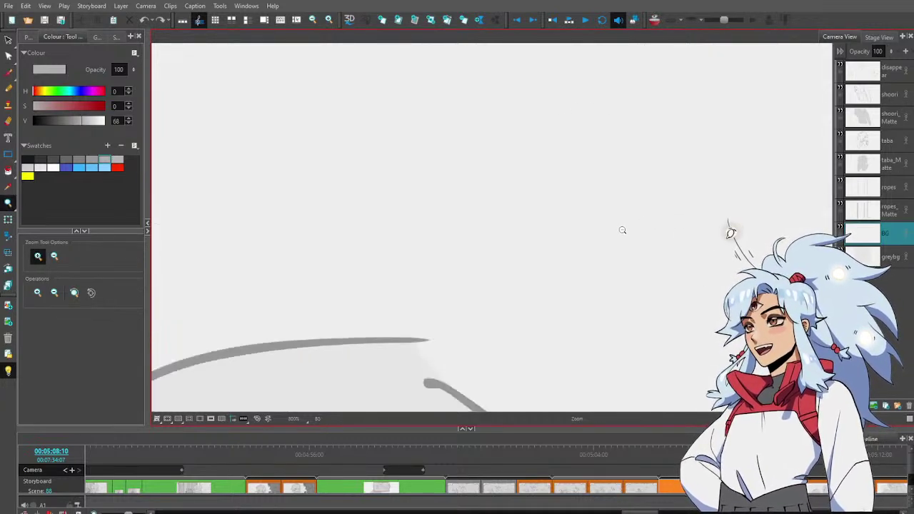
scroll(622, 230, "down", 8)
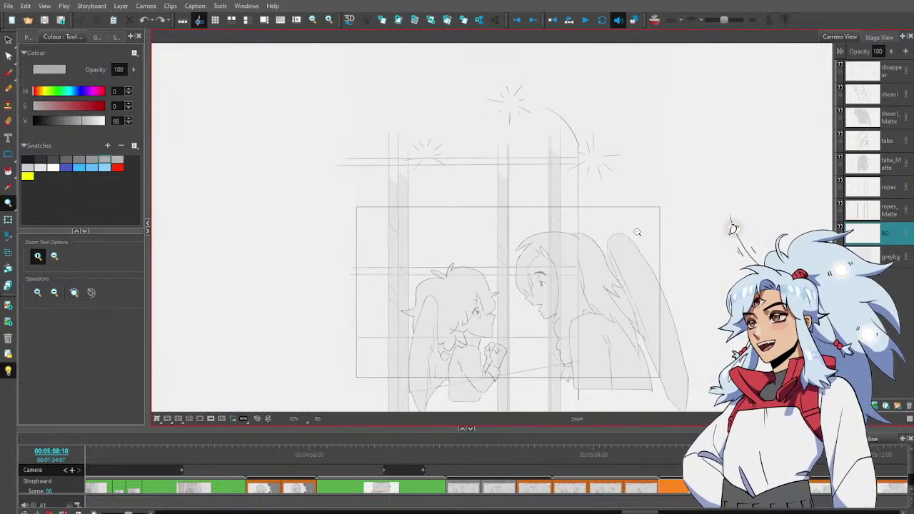
left_click_drag(605, 252, 659, 223)
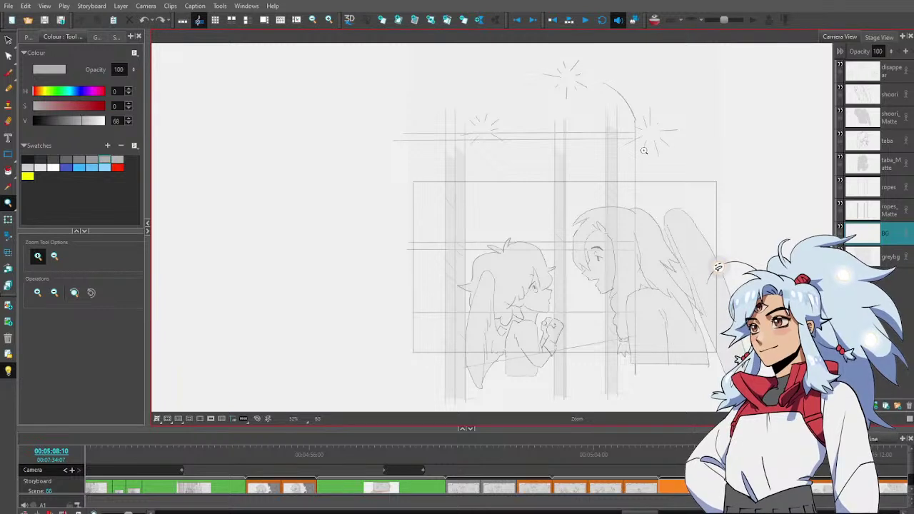
key("alt+s")
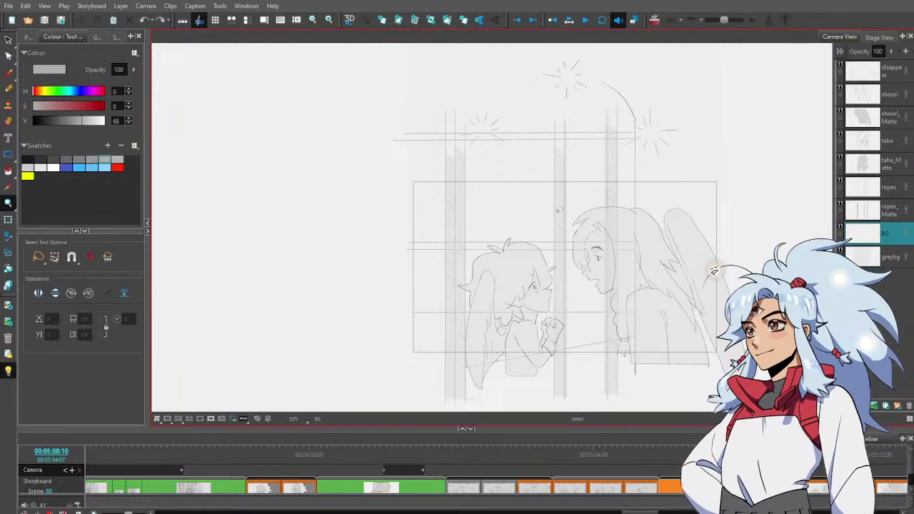
left_click(547, 245)
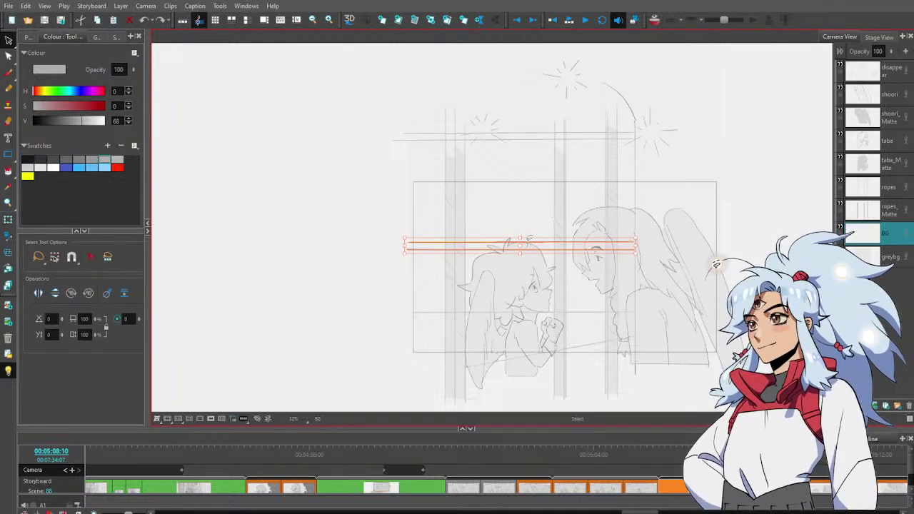
mouse_move(529, 239)
left_mouse_down()
mouse_move(527, 248)
mouse_move(525, 234)
left_mouse_up()
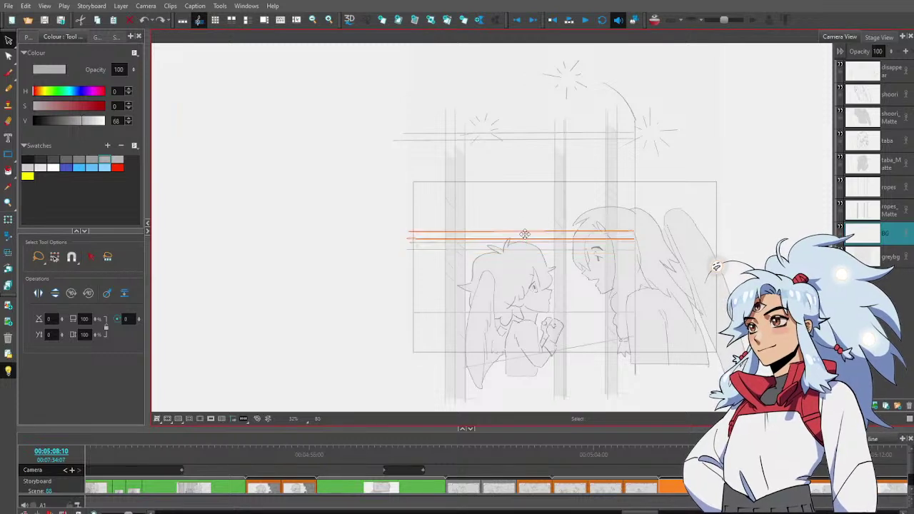
Draw a pair of slanted rail lines from beside the shorter character up to the vertical corner line and nudge them upward
key("alt+b")
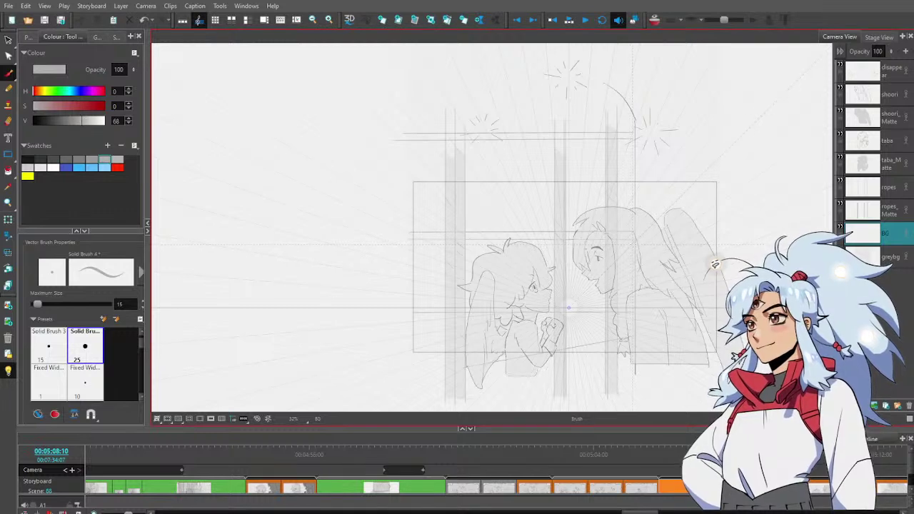
mouse_move(635, 240)
left_mouse_down()
mouse_move(388, 289)
mouse_move(633, 246)
left_mouse_up()
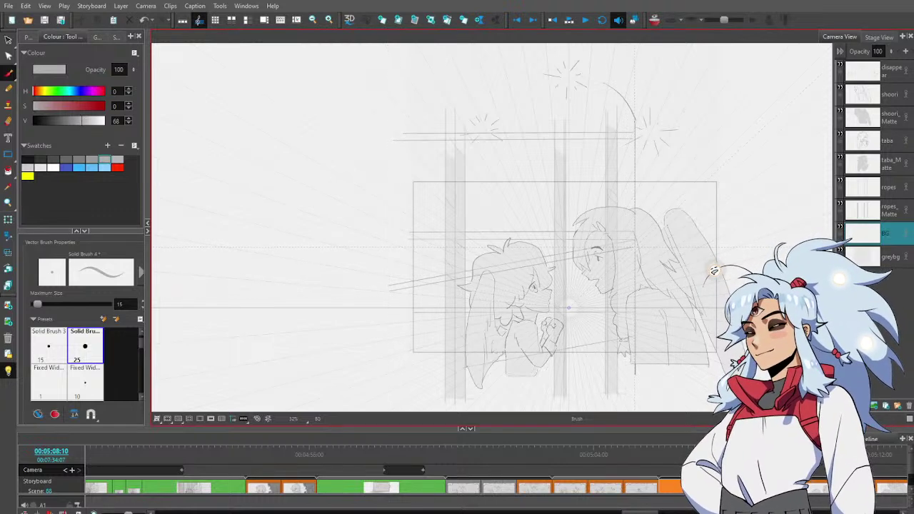
key("alt+s")
left_click(590, 251)
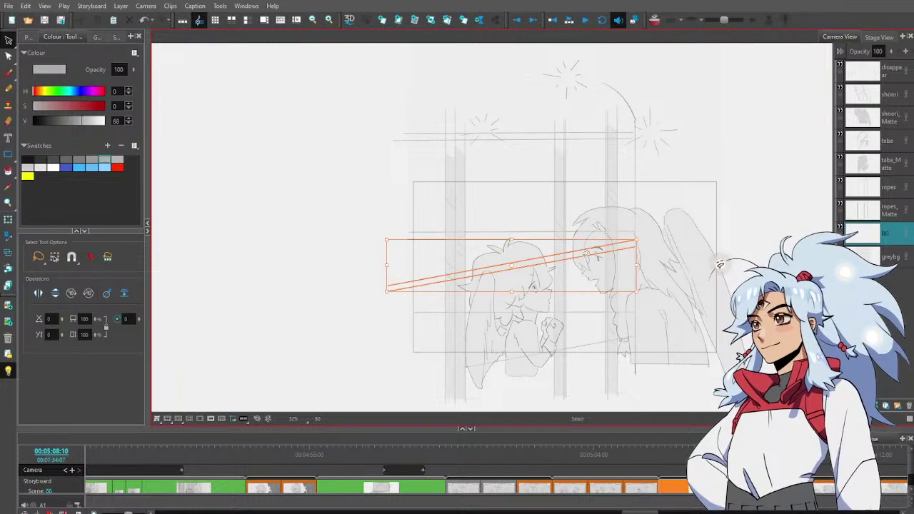
left_click_drag(518, 267, 521, 264)
left_click(671, 203)
key("alt+e")
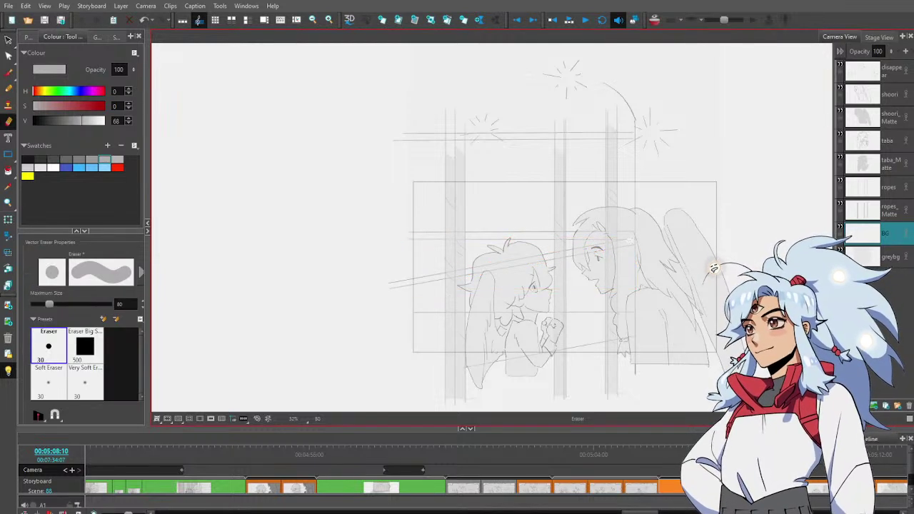
key("alt+b")
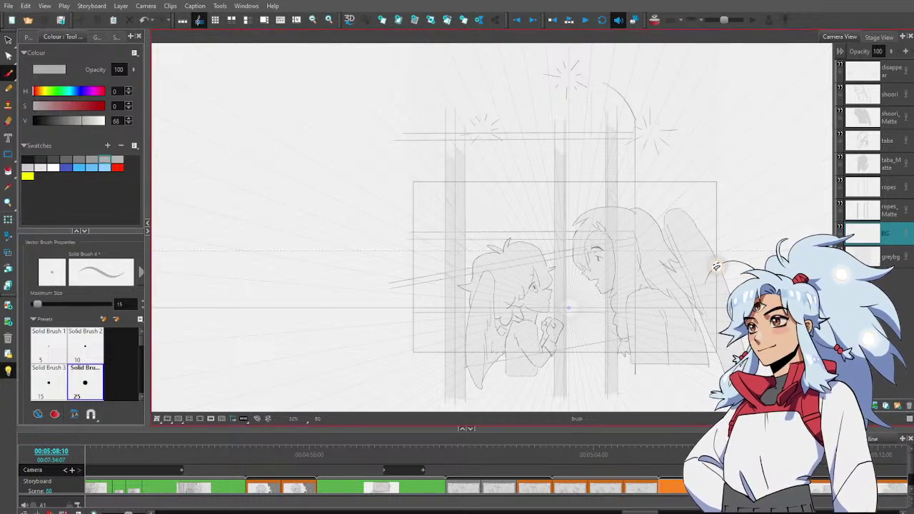
Move the middle horizontal and slanted rail pairs together slightly downward on the BG layer
key("alt+s")
left_click(569, 236)
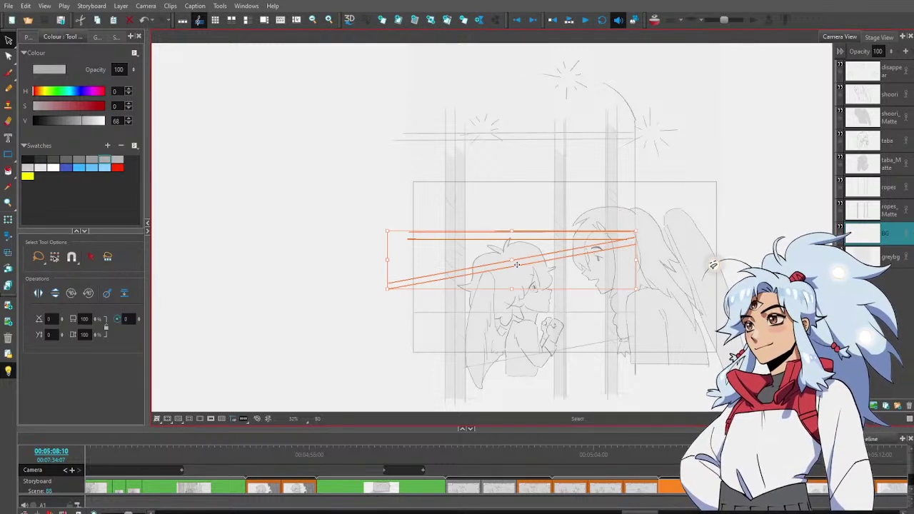
left_click_drag(517, 265, 518, 271)
left_click(635, 177)
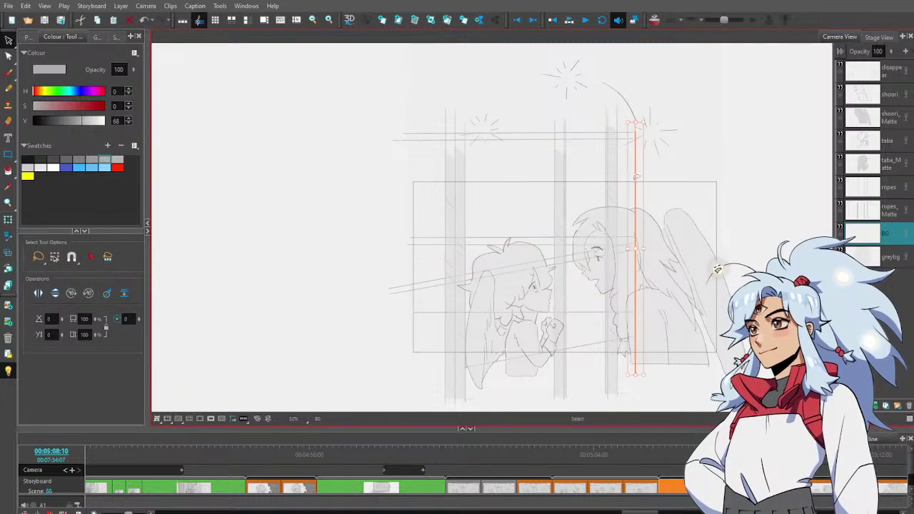
left_click(699, 195)
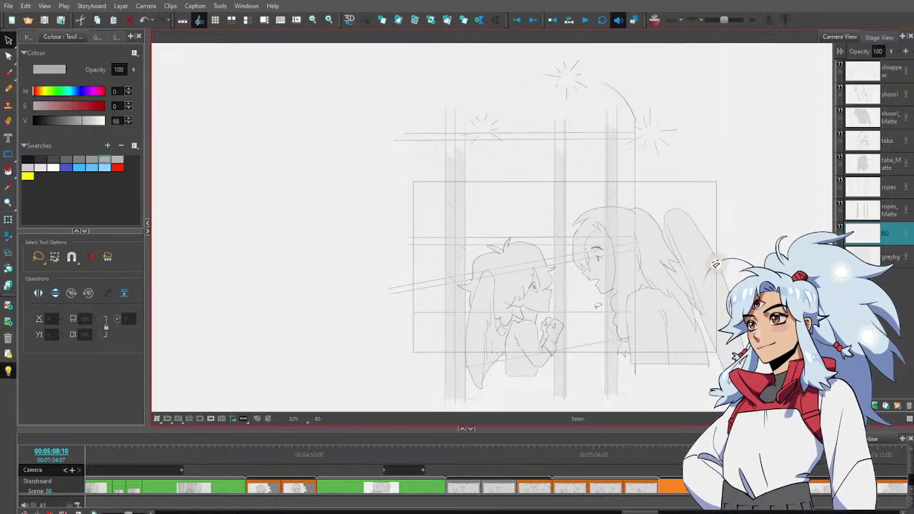
Draw two slanted pairs of rail lines above the characters, one descending and one rising to the vertical corner line
key("alt+b")
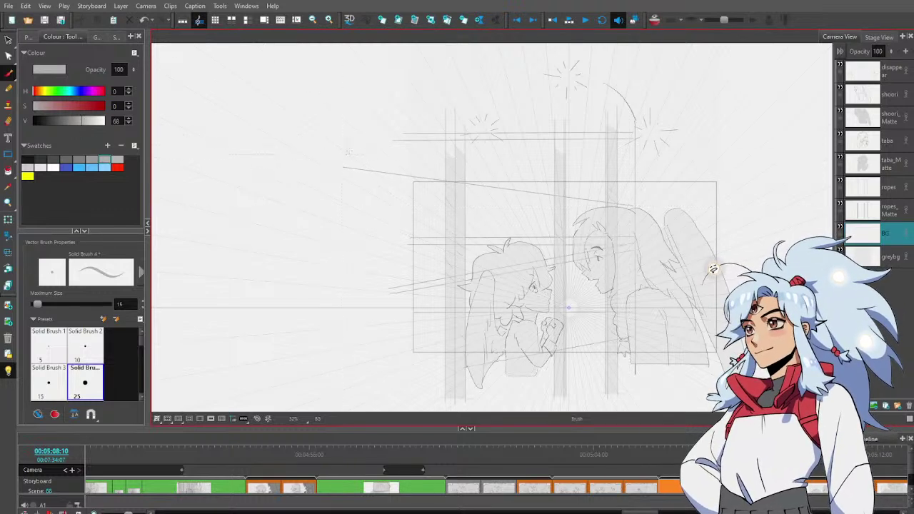
left_click_drag(343, 160, 636, 203)
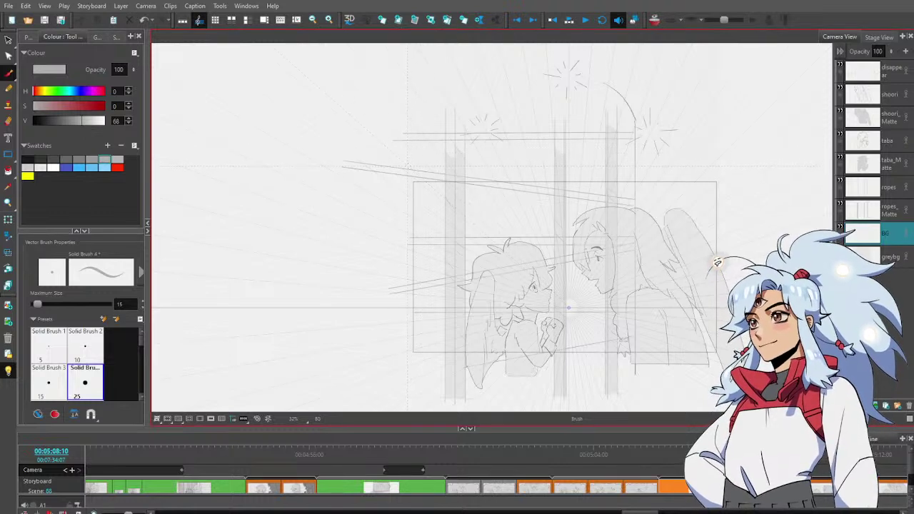
left_click_drag(426, 165, 628, 140)
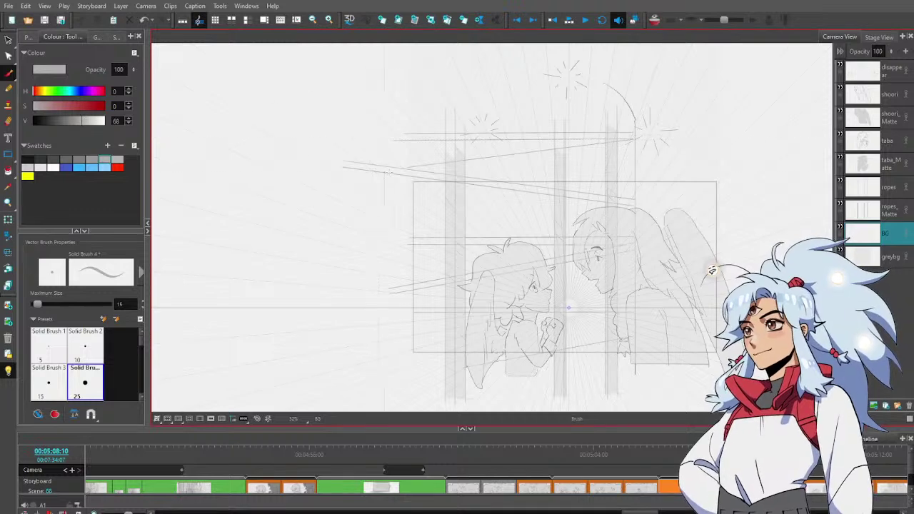
left_click_drag(409, 162, 635, 130)
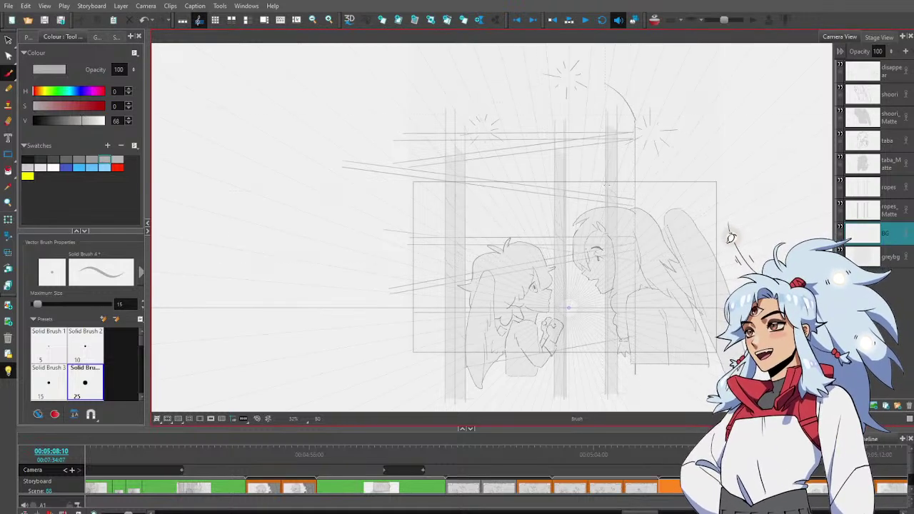
Delete the short stray line over the taller character's face on the BG layer
key("alt+s")
left_click(631, 261)
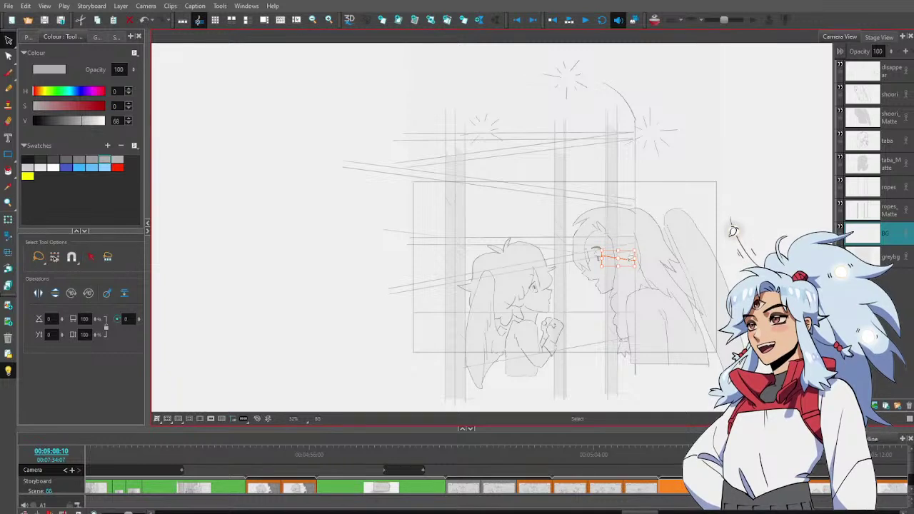
left_click_drag(623, 258, 624, 260)
key("Delete")
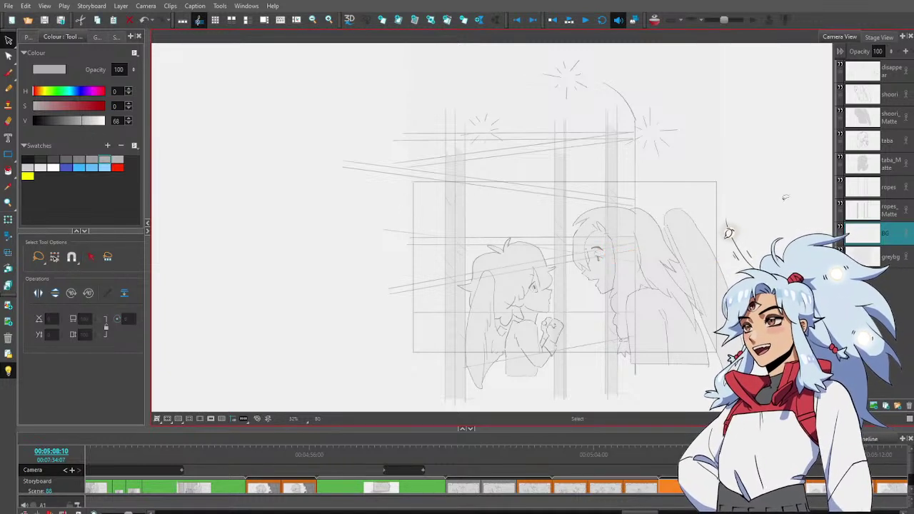
Turn off the light table and move the upper rising pair of rail lines above the top horizontal rails
key("shift+l")
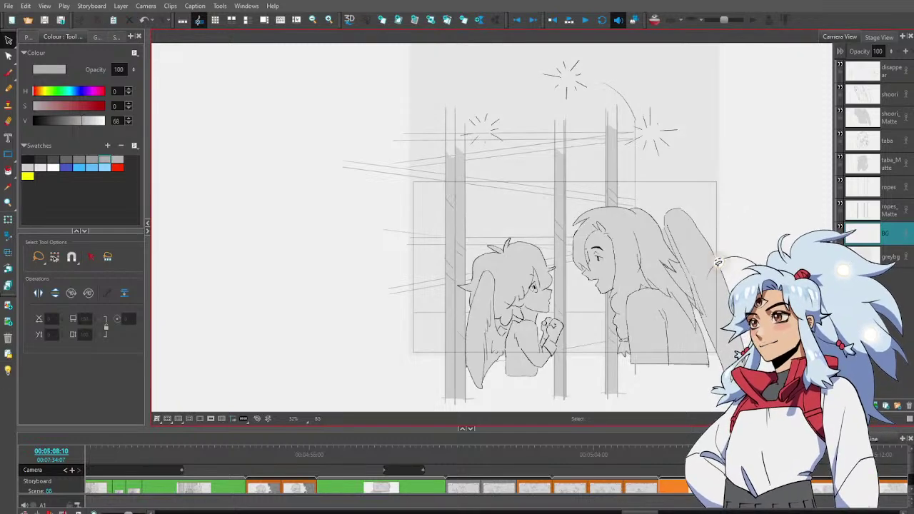
left_click_drag(750, 453, 686, 451)
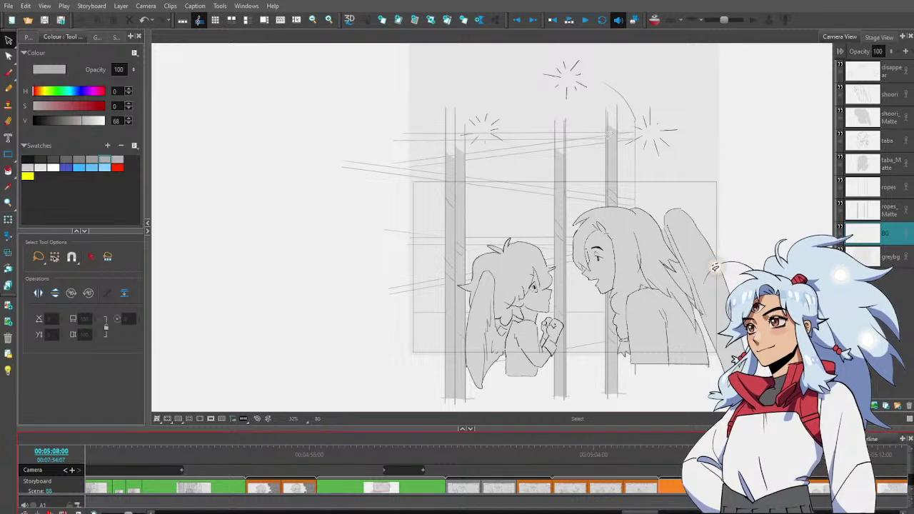
mouse_move(428, 150)
left_mouse_down()
mouse_move(437, 167)
mouse_move(586, 159)
mouse_move(597, 144)
mouse_move(509, 143)
mouse_move(507, 125)
left_mouse_up()
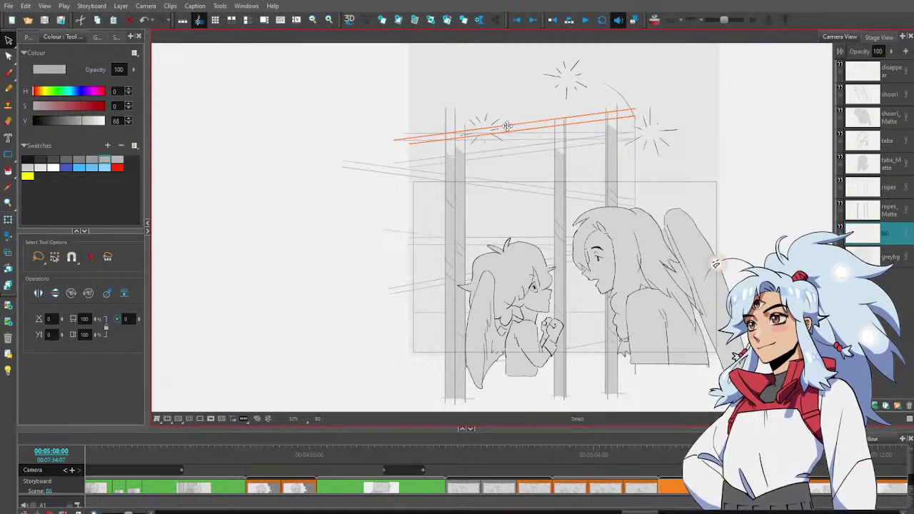
left_click_drag(507, 126, 503, 125)
Add short slanted strokes at the top rails' outer end and draw a rising line and a horizontal line between the poles on the BG layer
key("alt+b")
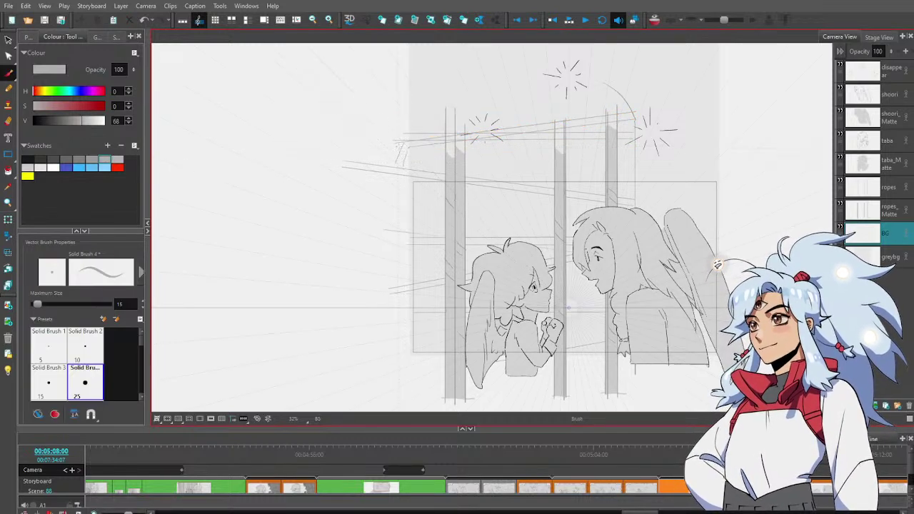
key("alt+e")
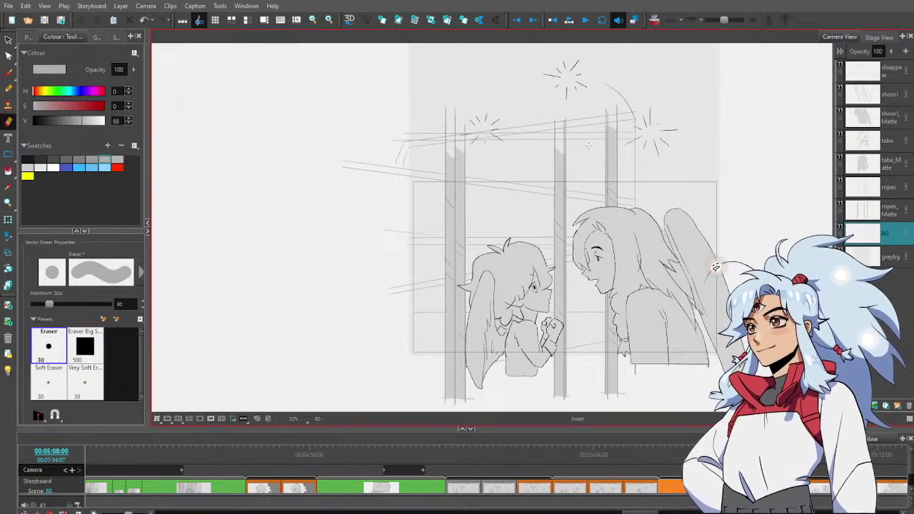
key("alt+b")
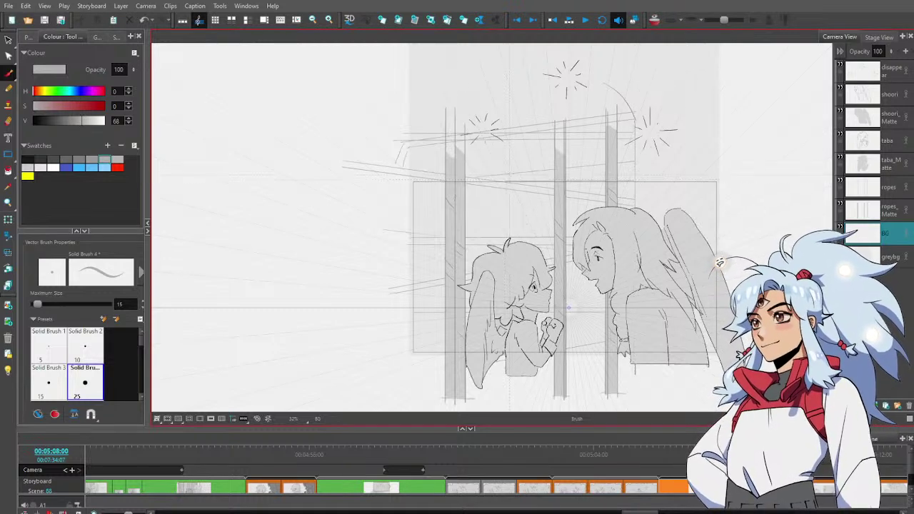
Shift the lower rising rail line toward the left pole and stretch its other end to the vertical corner line
key("alt+s")
left_click(595, 172)
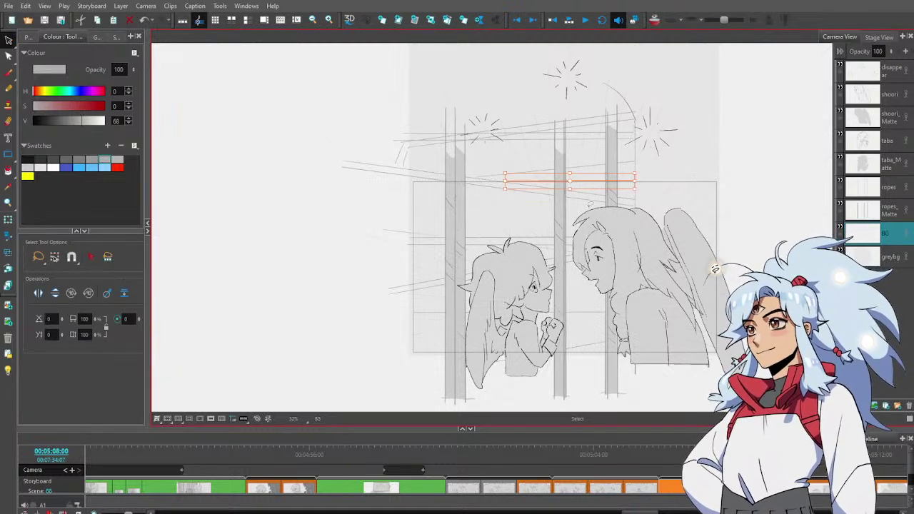
left_click(586, 146)
left_click(536, 171)
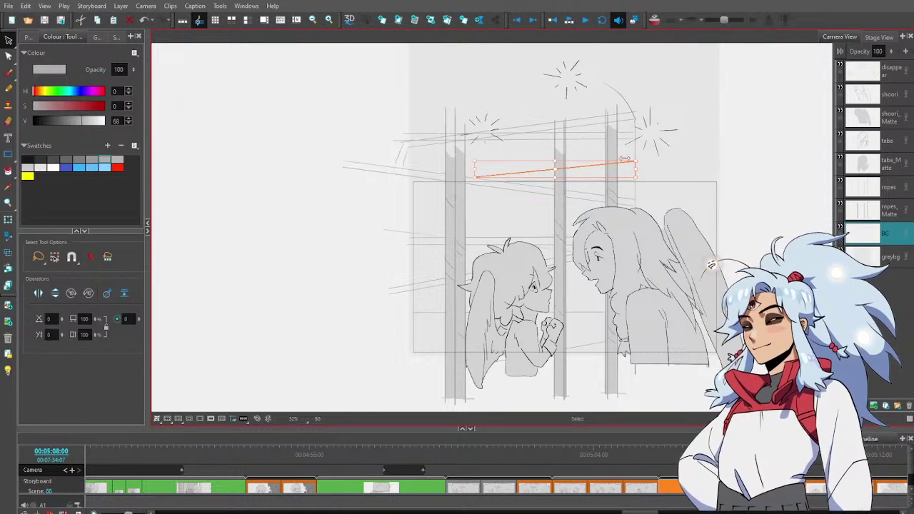
left_click_drag(640, 158, 642, 160)
left_click_drag(579, 167, 569, 166)
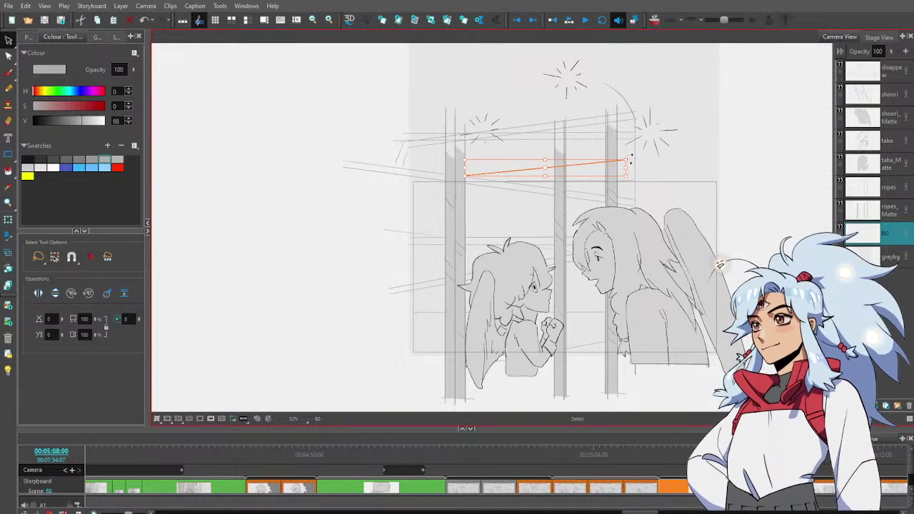
key("alt+0")
left_click_drag(627, 160, 635, 160)
left_click(654, 148)
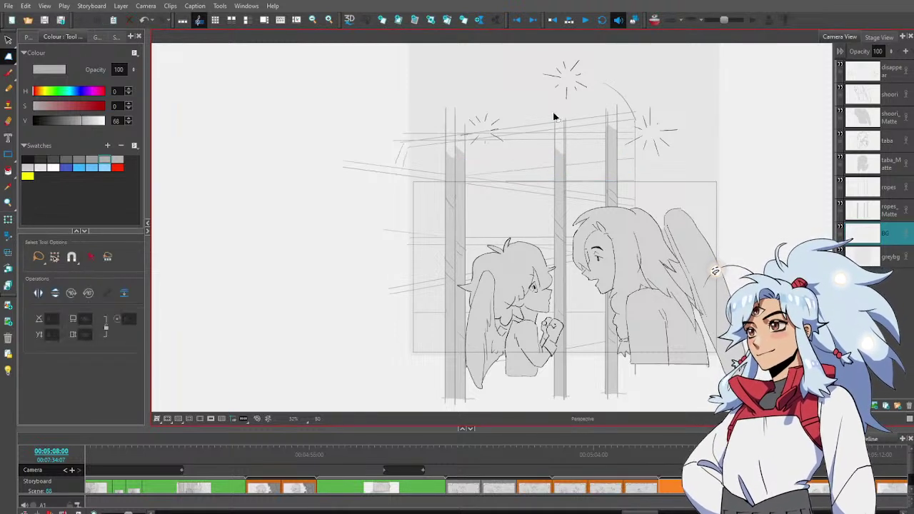
key("alt+s")
left_click(582, 122)
left_click(677, 98)
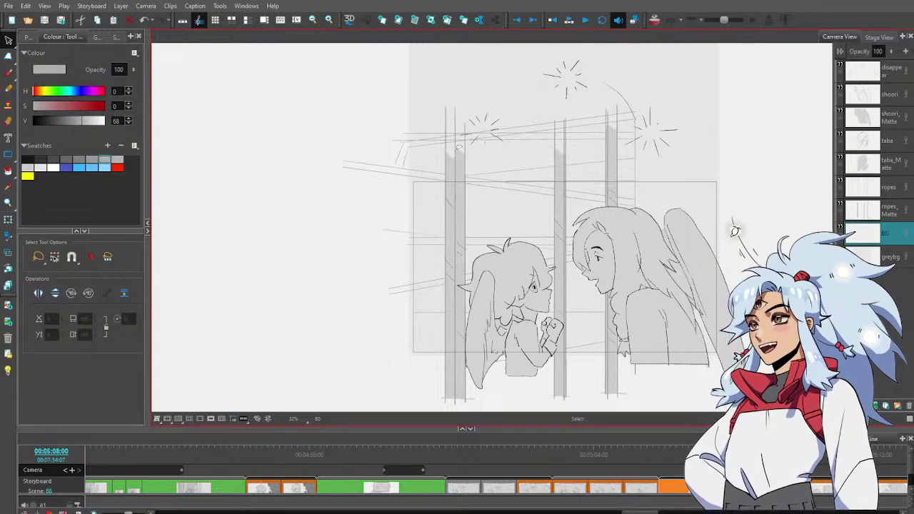
Draw short vertical post lines on both sides of the left pole between the upper rails and erase the overlapping line ends
key("alt+b")
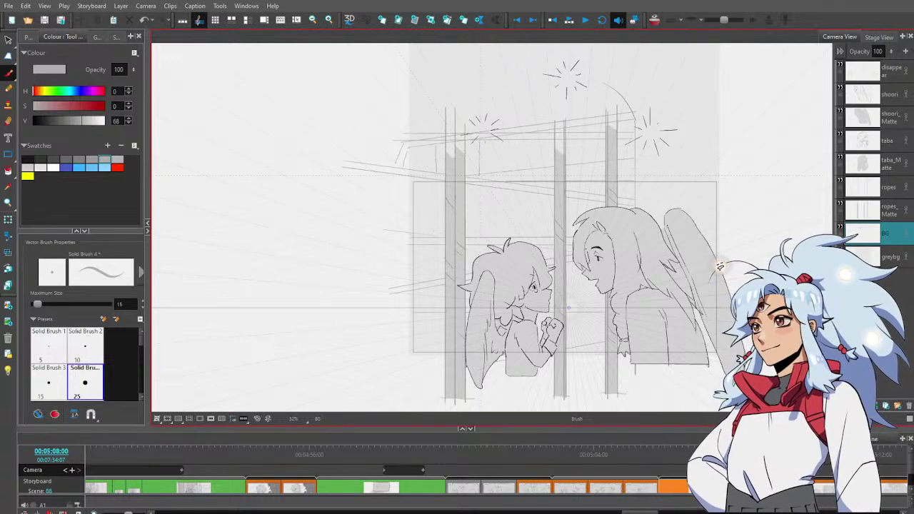
key("alt+e")
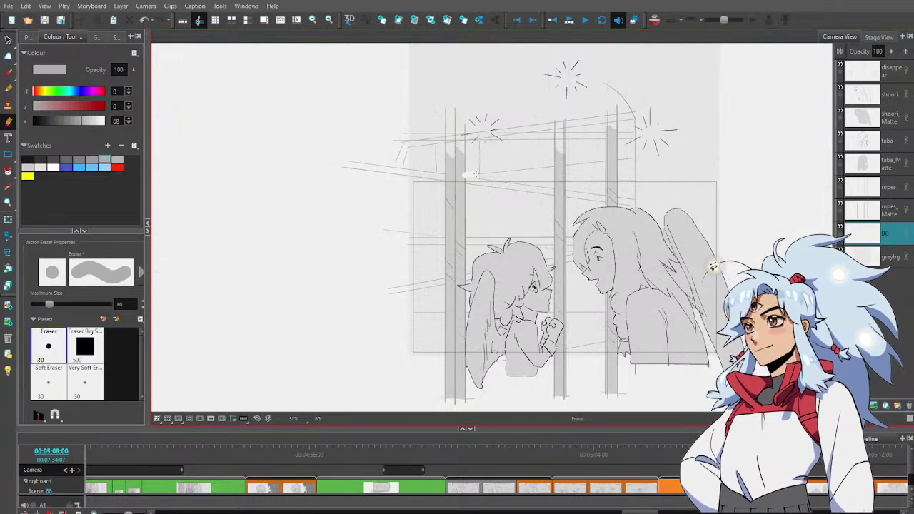
key("alt+b")
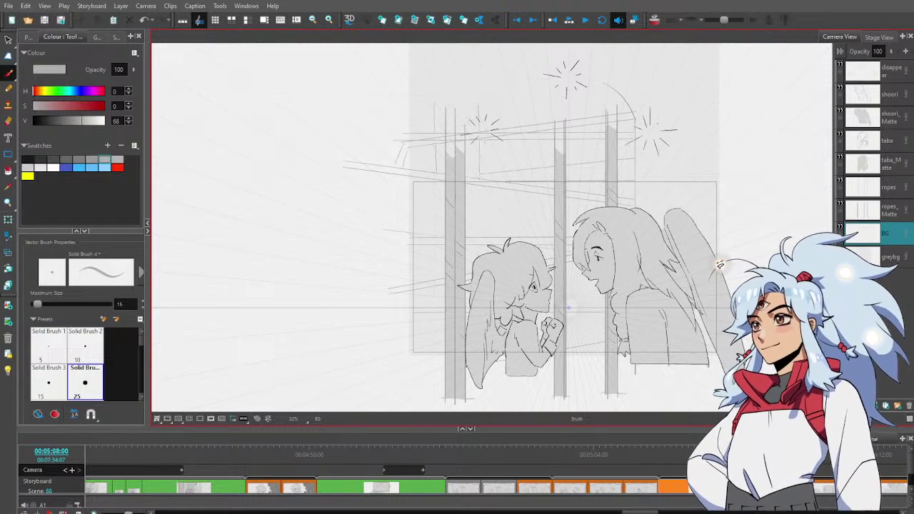
key("alt+e")
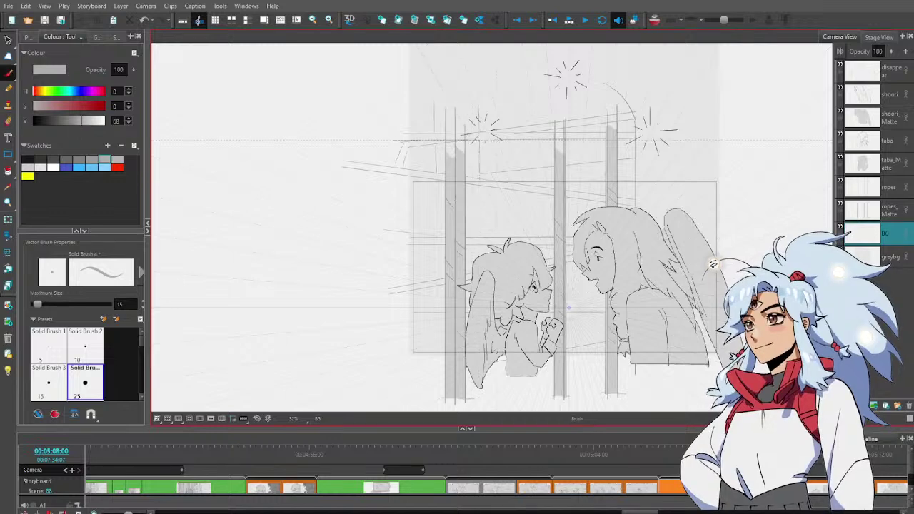
Preview the camera move with the area outside the frame masked, checking how the background rails read in the shot
key("alt+z")
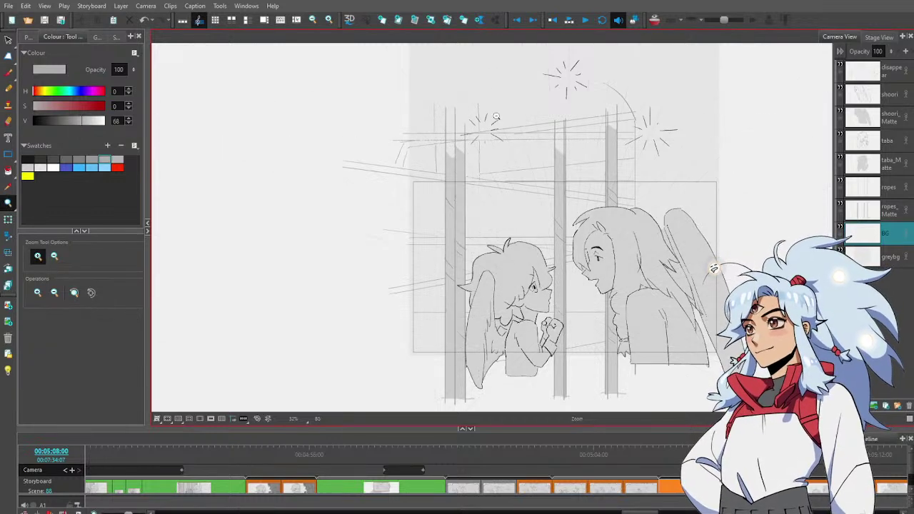
left_click(537, 180, "alt")
left_click_drag(543, 183, 529, 195)
left_click(536, 176)
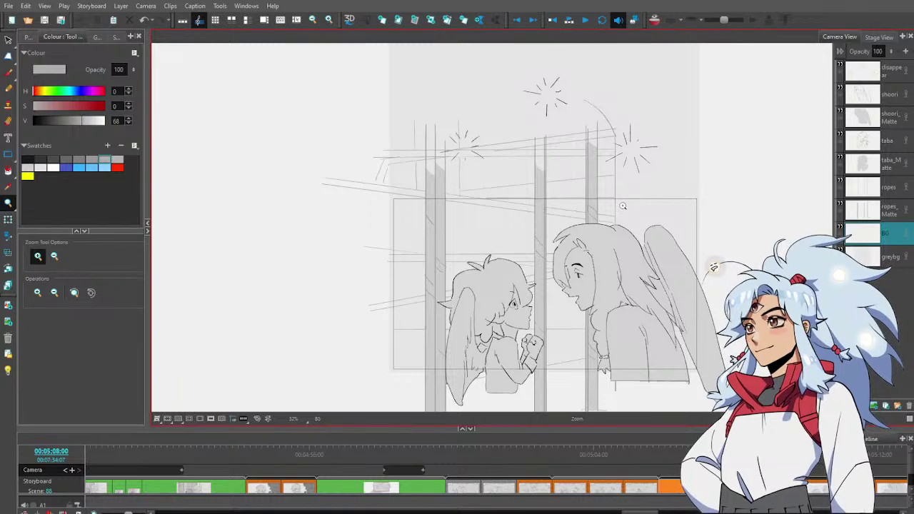
left_click(65, 470)
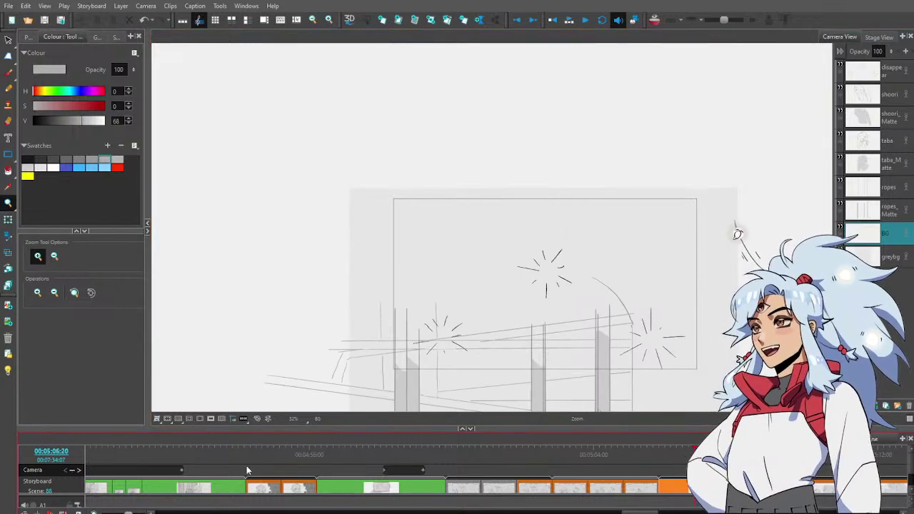
left_click(211, 420)
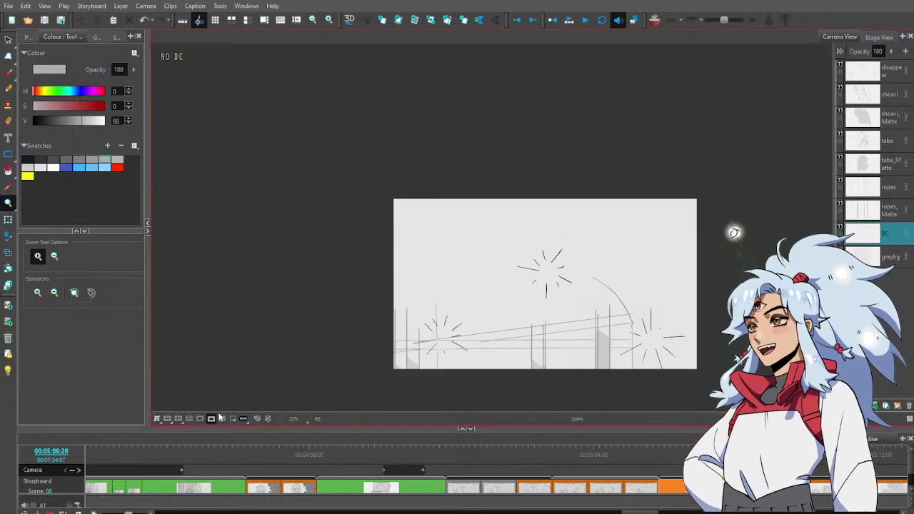
left_click(656, 457)
left_click_drag(660, 460, 726, 459)
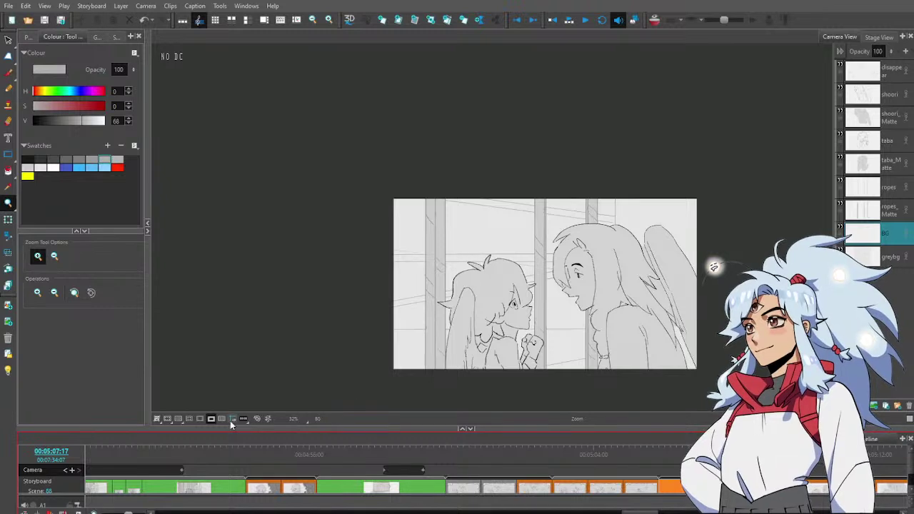
left_click(210, 420)
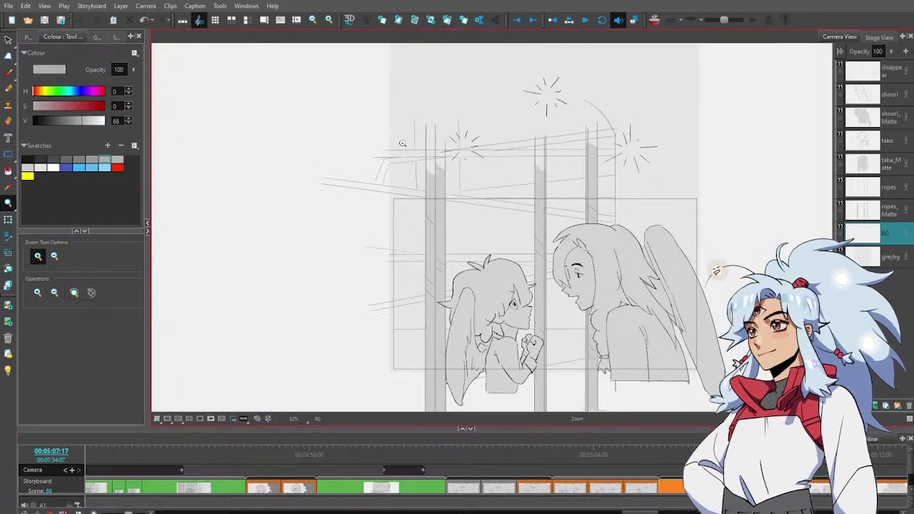
Erase the part of the upper rising rail line that extends past the left pole
key("alt+e")
mouse_move(390, 163)
left_mouse_down()
mouse_move(640, 157)
mouse_move(505, 165)
left_mouse_up()
left_click_drag(470, 160, 385, 160)
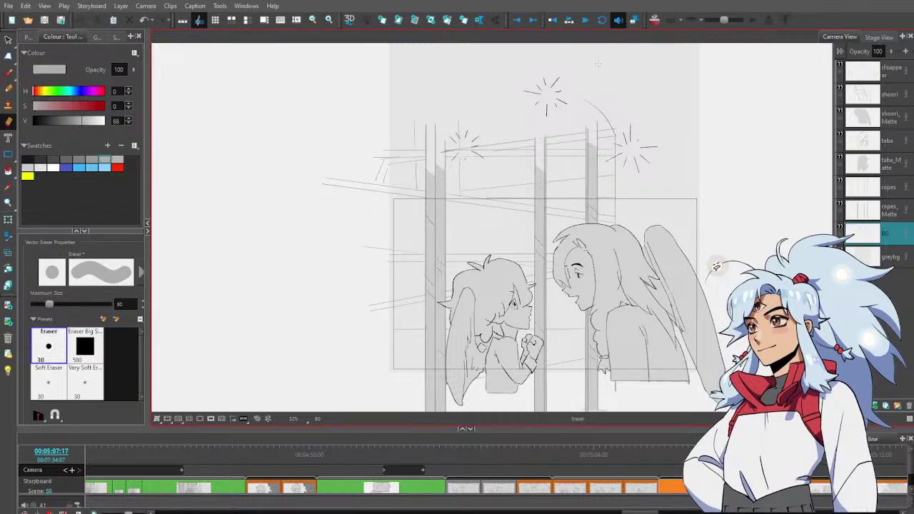
Check the cleaned-up rails in the masked camera frame by scrubbing and playing the camera move
left_click(674, 456)
mouse_move(676, 457)
left_mouse_down()
mouse_move(631, 458)
mouse_move(735, 459)
mouse_move(660, 462)
left_mouse_up()
left_click(210, 419)
key("space")
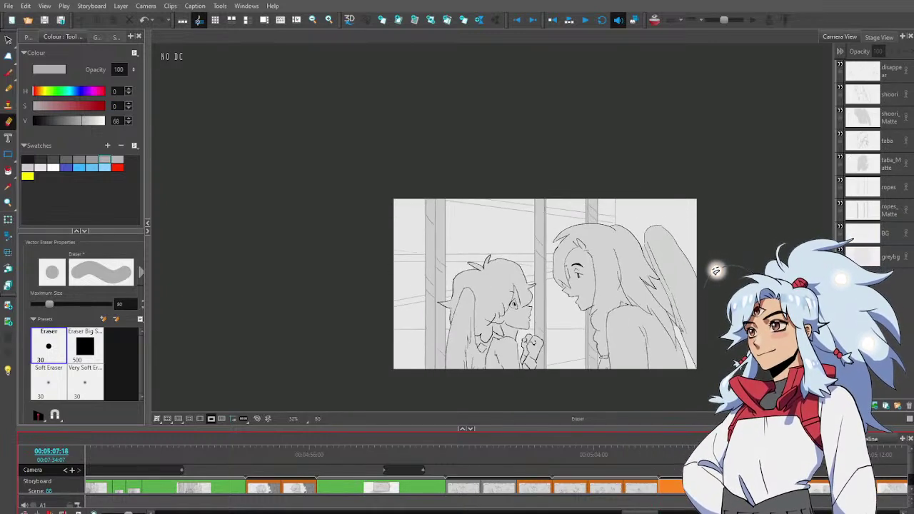
left_click_drag(678, 456, 651, 456)
key("space")
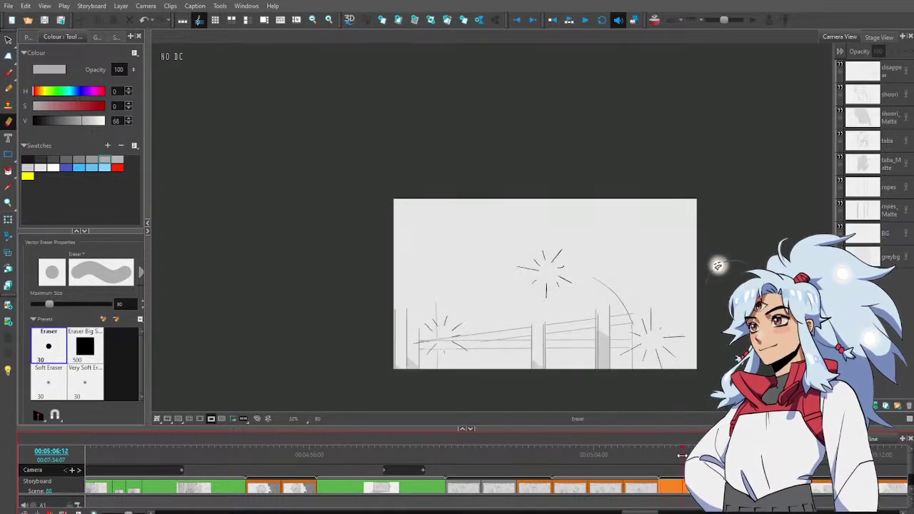
mouse_move(723, 470)
left_mouse_down()
mouse_move(653, 469)
mouse_move(722, 469)
mouse_move(650, 461)
mouse_move(723, 469)
mouse_move(713, 469)
left_mouse_up()
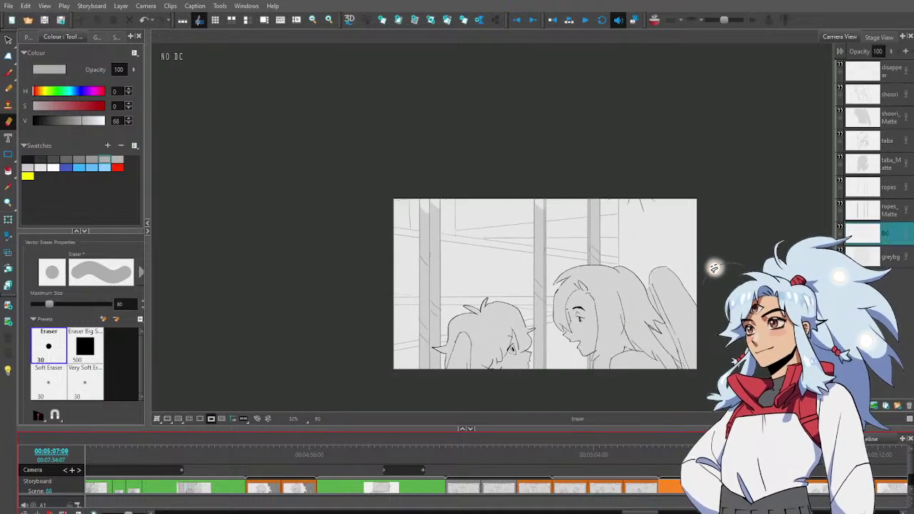
left_click(212, 419)
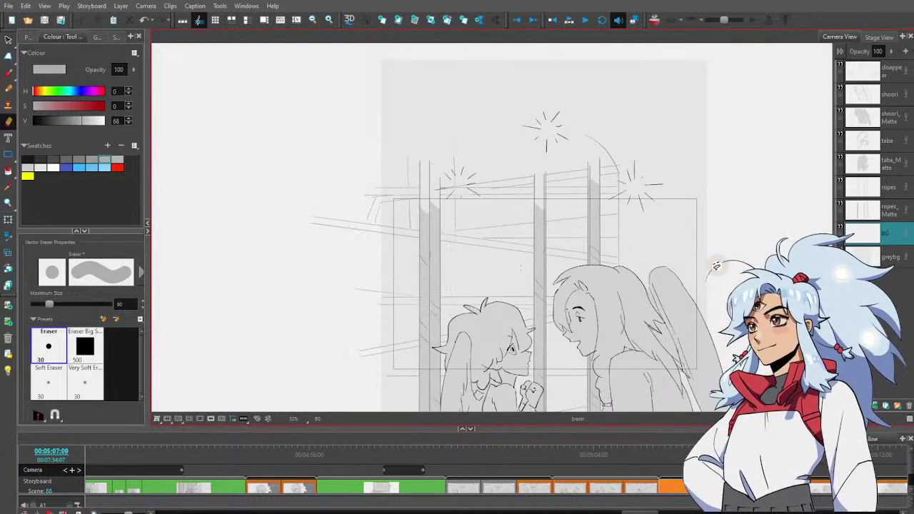
Draw short vertical post lines between the middle rails beside the left pole, behind the shorter character
left_click_drag(504, 264, 472, 223)
key("alt+b")
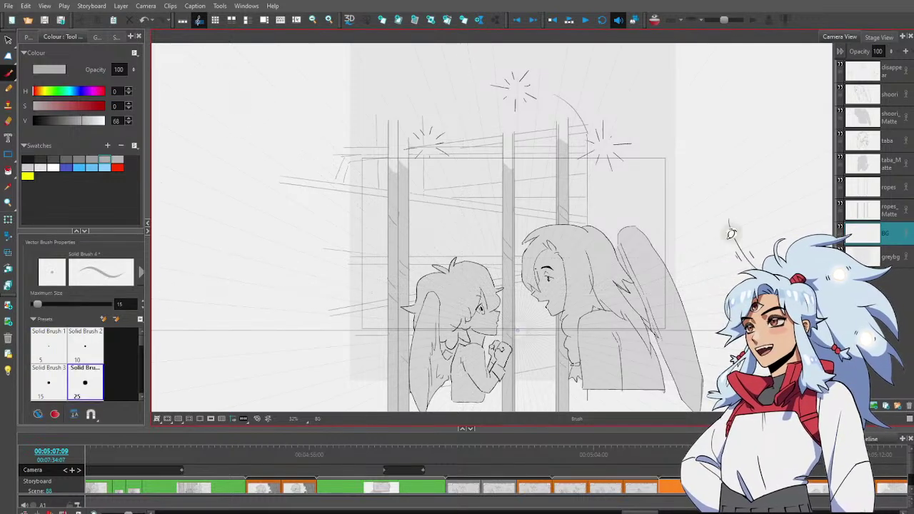
scroll(732, 234, "down", 2)
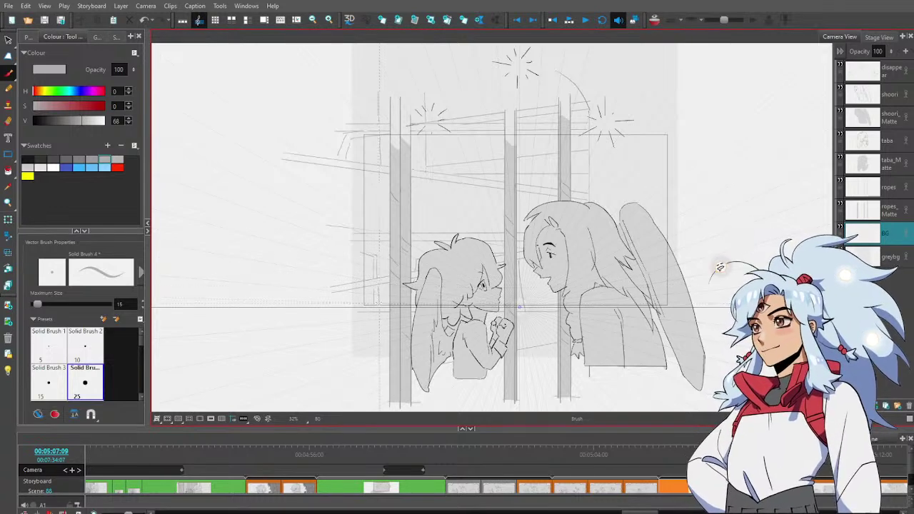
key("alt+e")
key("alt+b")
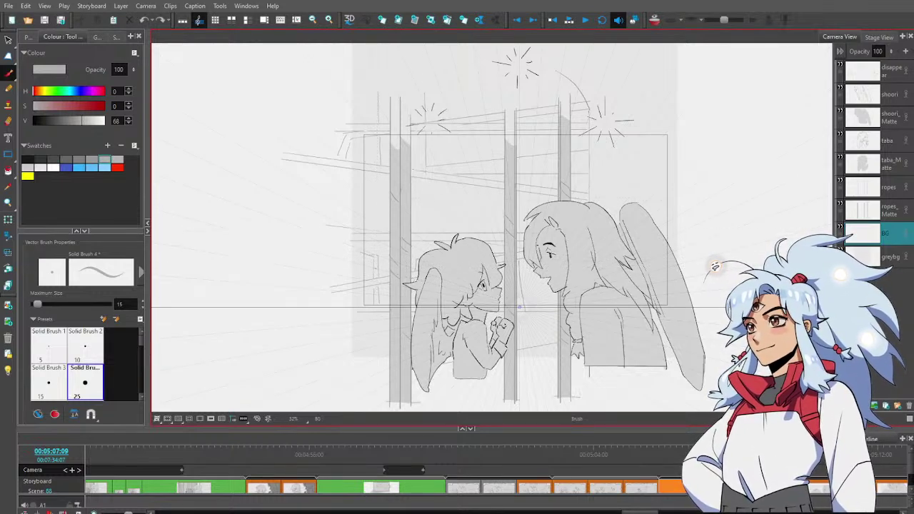
Draw a second line alongside the vertical corner line and double the curved line above it
key("alt+z")
left_click(633, 321, "alt")
left_click_drag(634, 323, 640, 331)
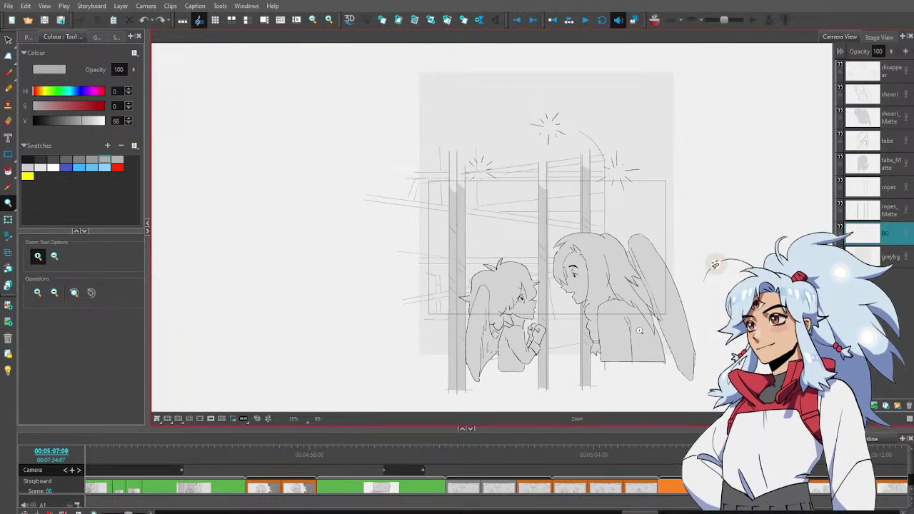
left_click(664, 449)
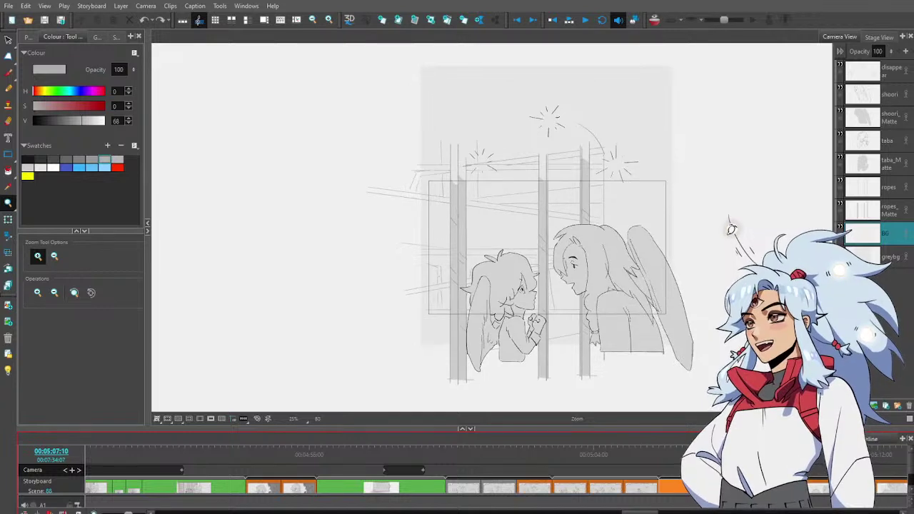
key("alt+b")
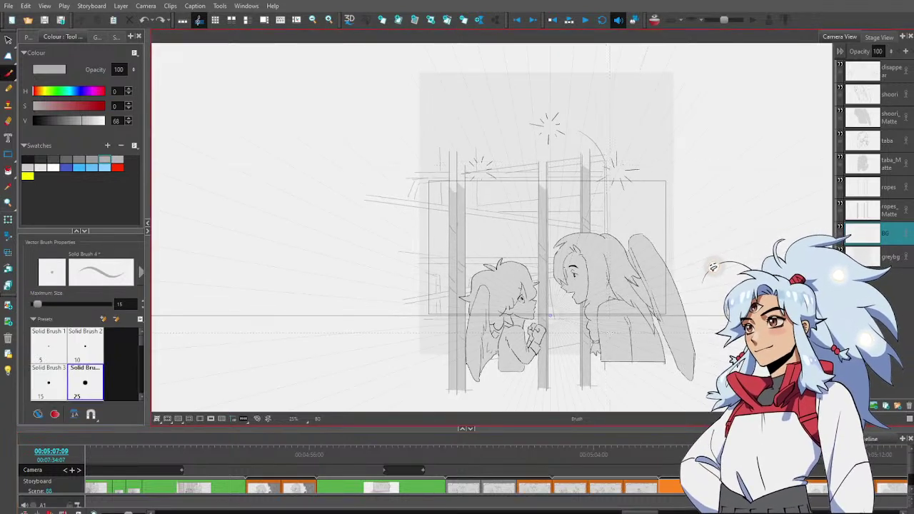
key("alt+e")
key("alt+b")
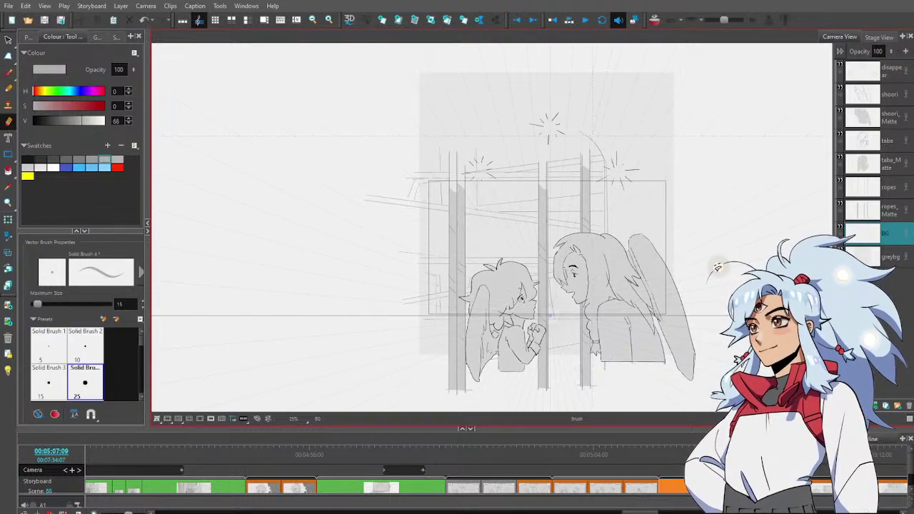
Draw a jagged broken edge along the inside of the curved line above the corner
key("alt+z")
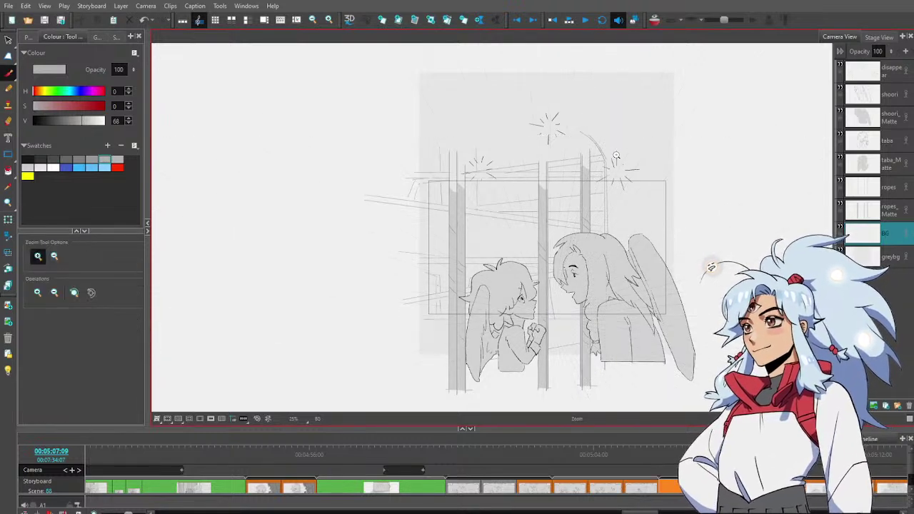
left_click_drag(617, 151, 591, 139)
key("alt+b")
key("alt+e")
key("alt+b")
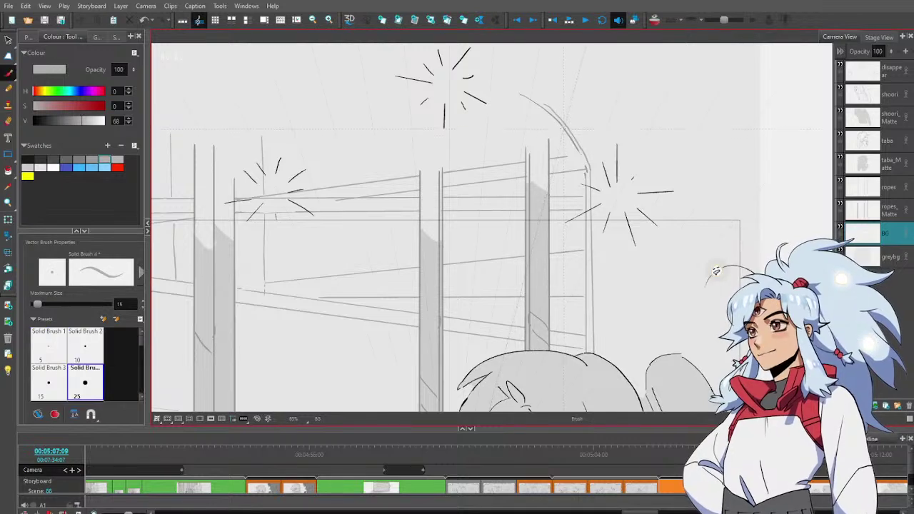
left_click_drag(560, 127, 582, 168)
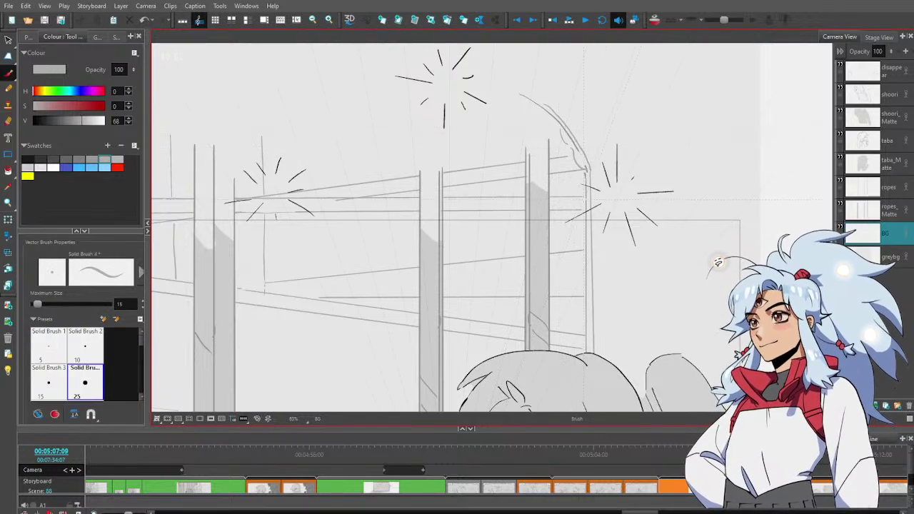
Continue the jagged broken edge down the inside of the vertical corner line and erase the rail ends crossing it
key("alt+e")
key("alt+b")
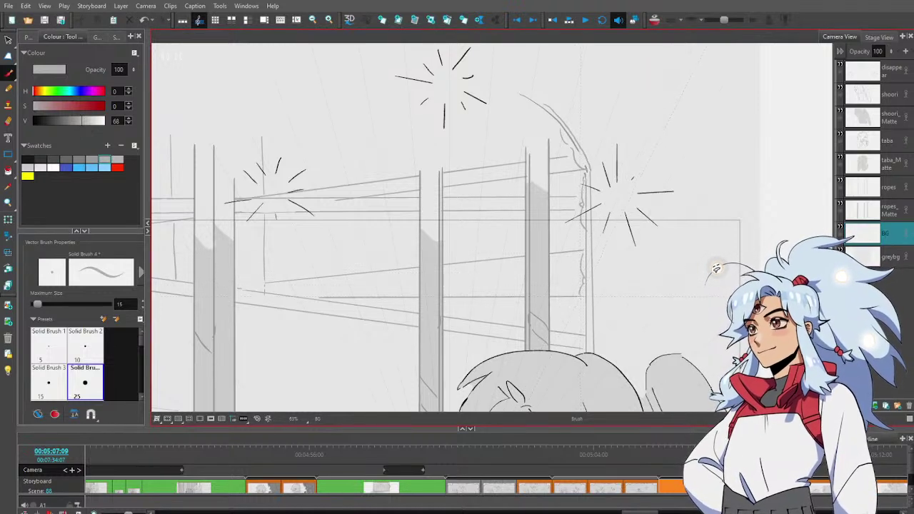
left_click_drag(581, 297, 586, 310)
key("alt+e")
key("alt+b")
key("alt+e")
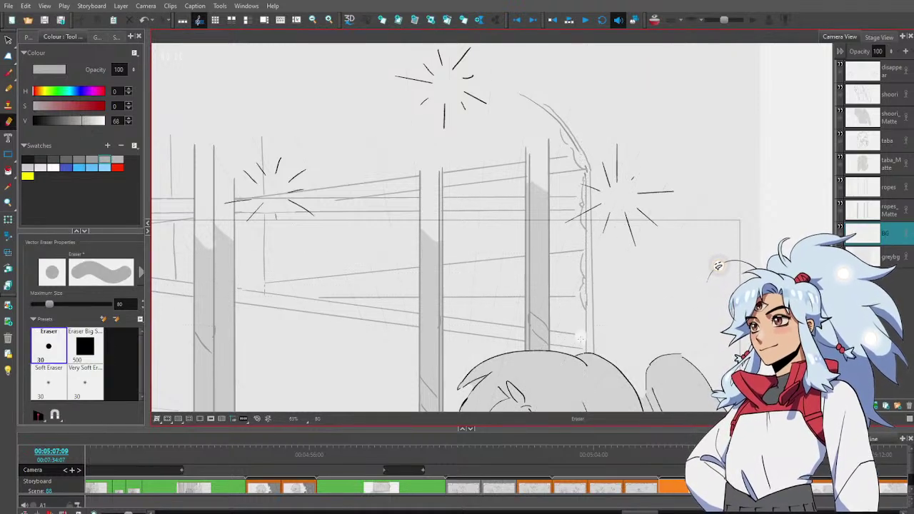
key("alt+b")
Zoom out and examine the finished background around the characters and the camera frame
key("alt+z")
left_click(610, 258, "alt")
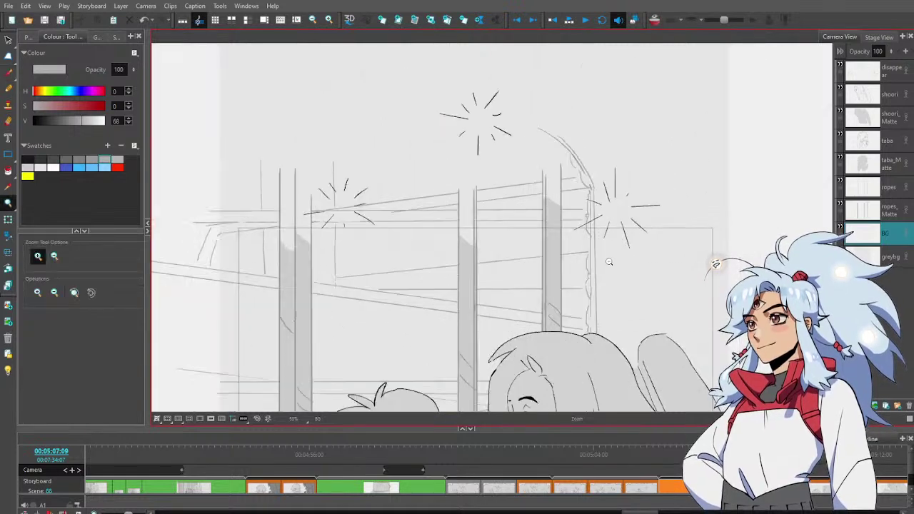
left_click(612, 259, "alt")
left_click(614, 259, "alt")
left_click(625, 295, "alt")
left_click(628, 296, "alt")
mouse_move(646, 310)
left_mouse_down()
mouse_move(647, 298)
mouse_move(595, 229)
left_mouse_up()
left_click(621, 288)
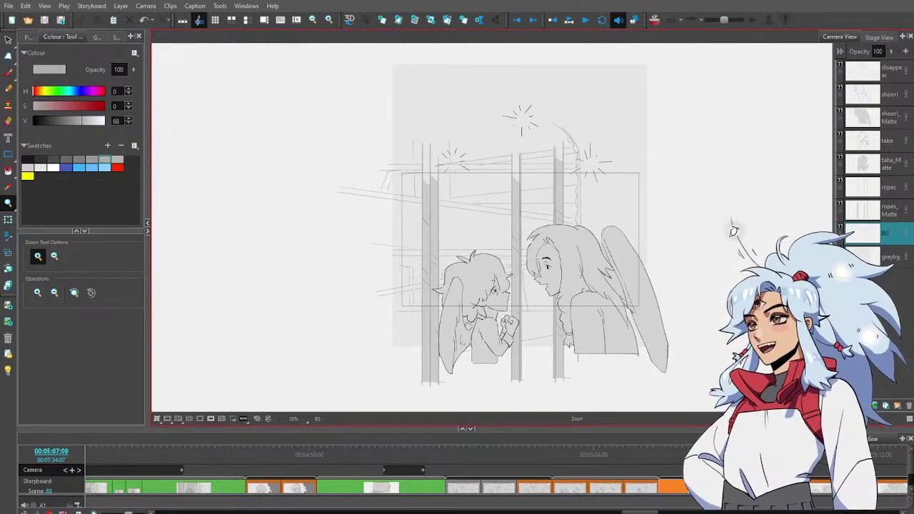
Copy the ropes, ropes_Matte, BG and greybg layers into the panel at 00:05:09, with greybg beneath BG
mouse_move(708, 455)
left_mouse_down()
mouse_move(692, 455)
mouse_move(732, 455)
left_mouse_up()
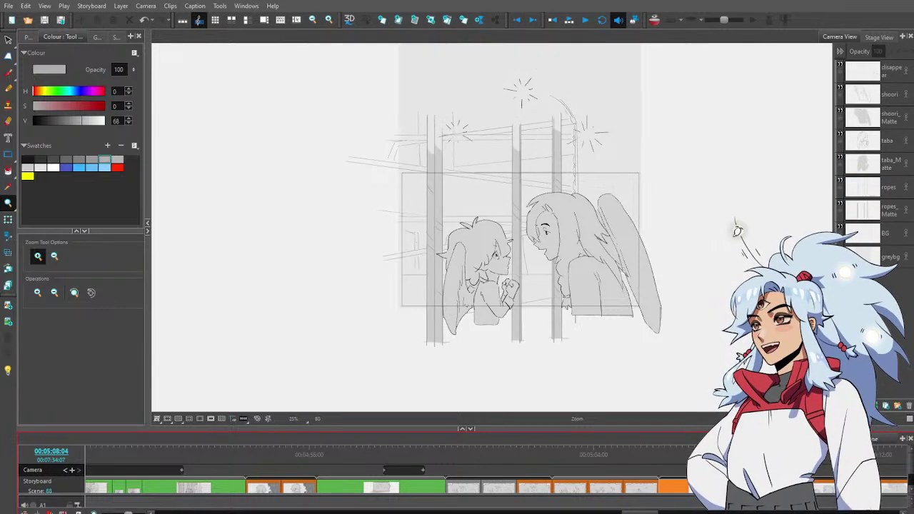
left_click(891, 257)
left_click(894, 210, "ctrl")
left_click(893, 191, "ctrl")
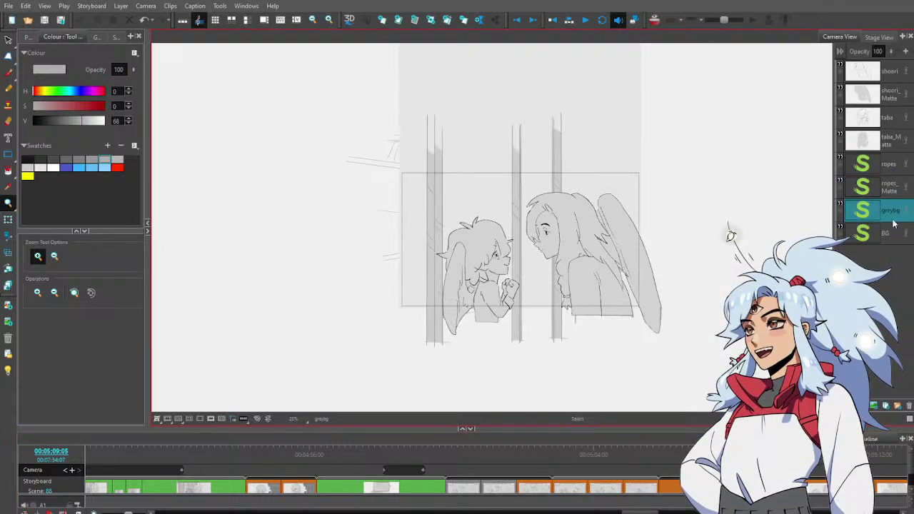
left_click_drag(863, 233, 889, 243)
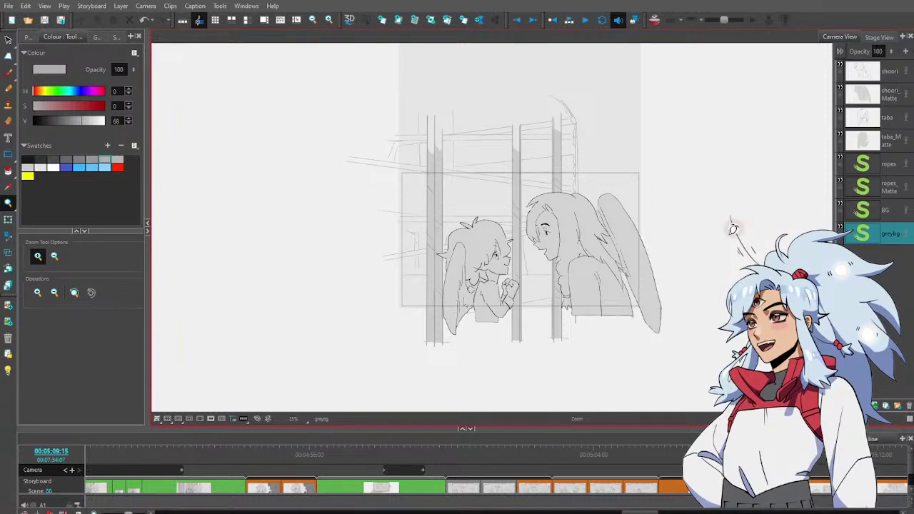
Replace the old background in the panel at 00:05:10 with the ropes, ropes_Matte, BG and greybg layers from the preceding panel
left_click(803, 454)
left_click(803, 488)
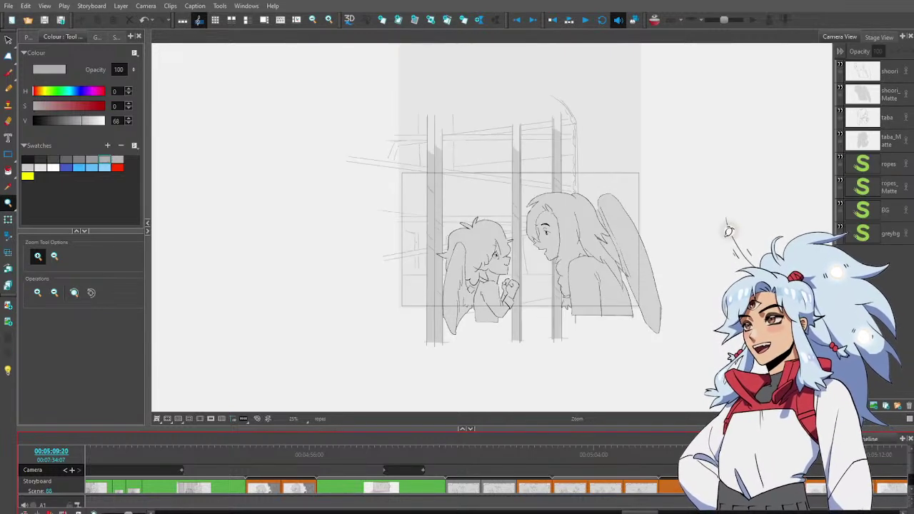
left_click(886, 192)
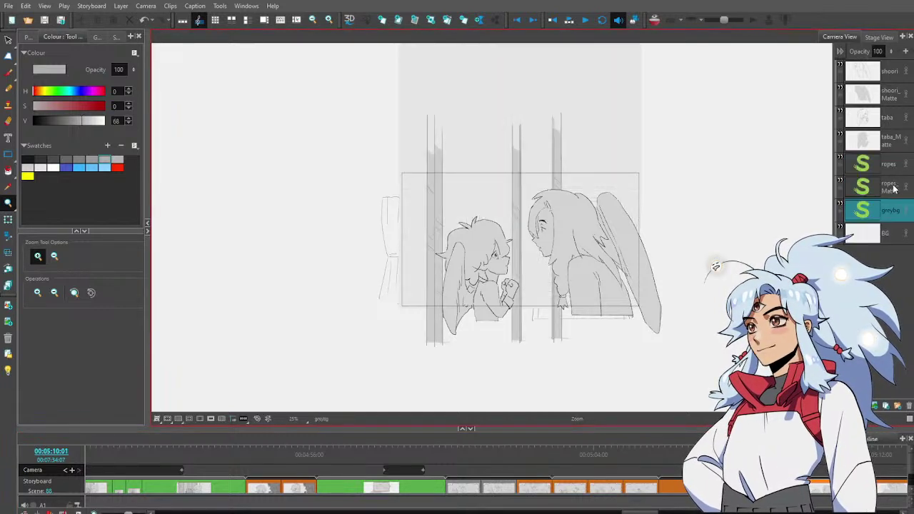
left_click_drag(892, 214, 894, 246)
key("Left")
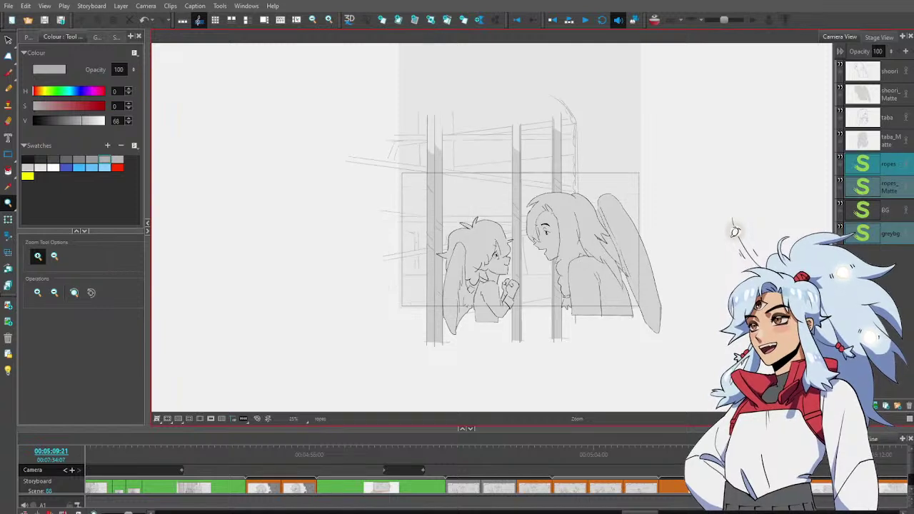
left_click(886, 210)
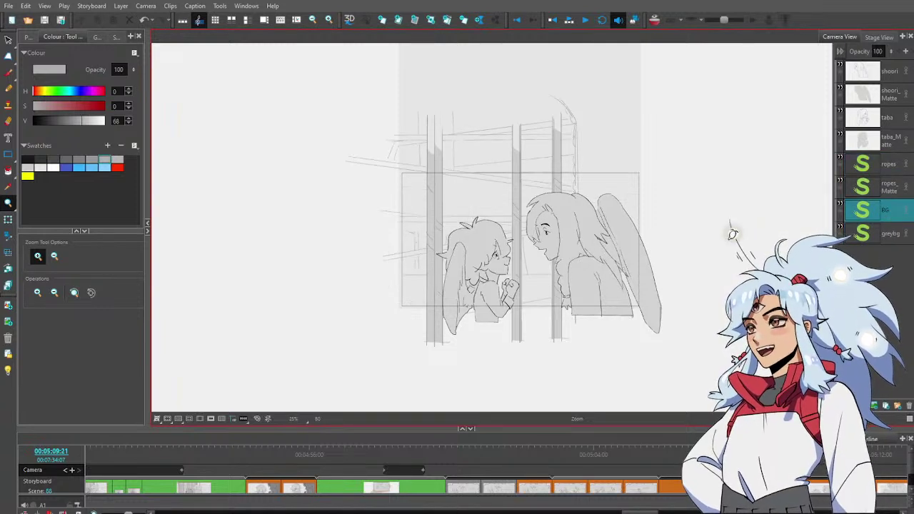
left_click(895, 213)
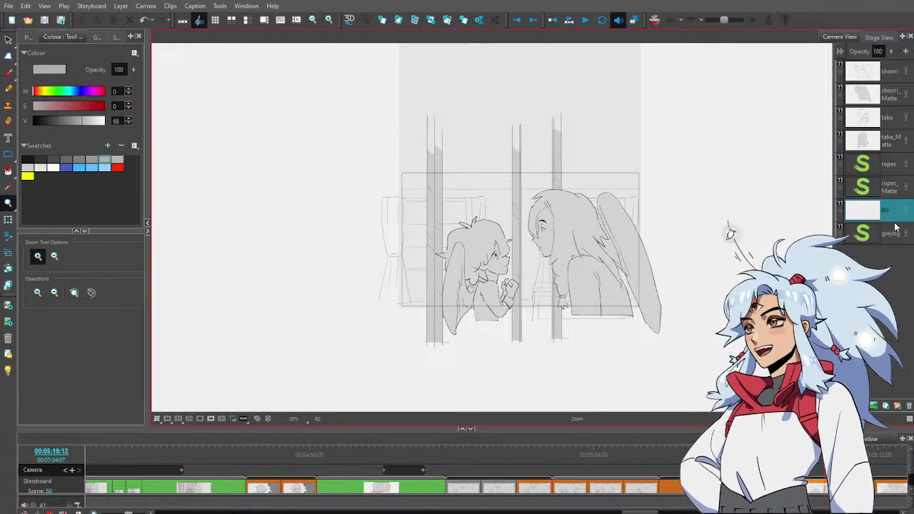
key("Delete")
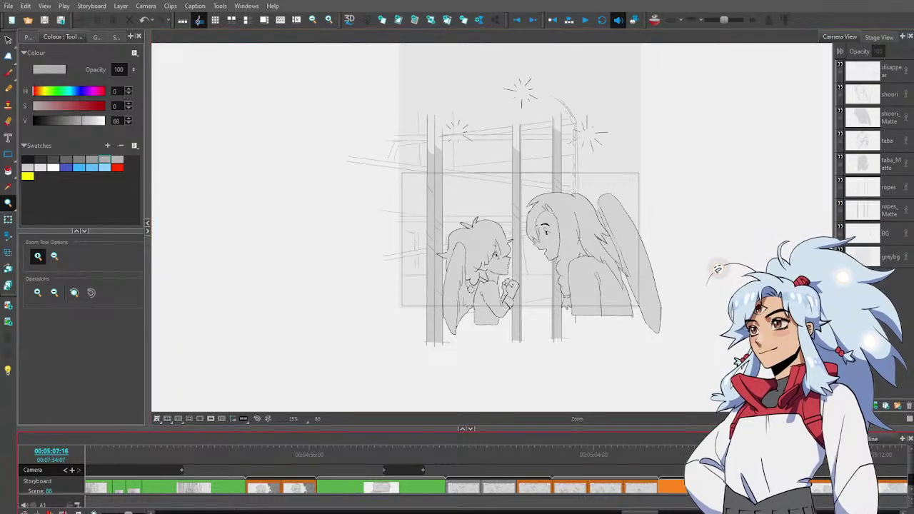
Replace the BG and greybg layers in the panel at 00:05:11 with the preceding panel's four rope and background layers
left_click_drag(757, 455, 730, 472)
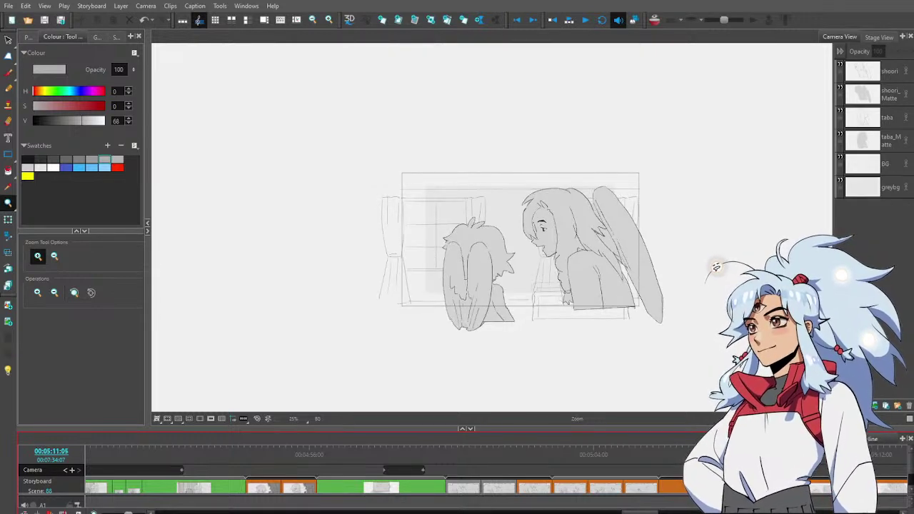
left_click(823, 473)
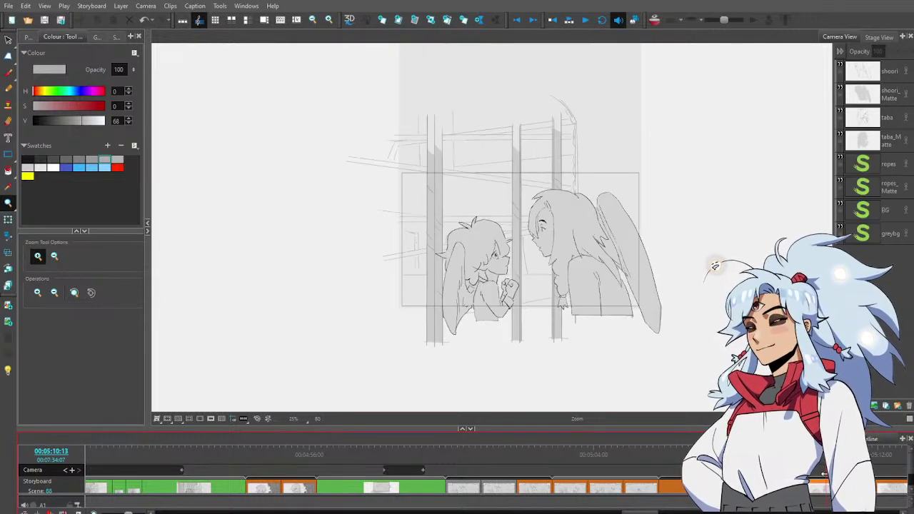
left_click_drag(825, 474, 844, 475)
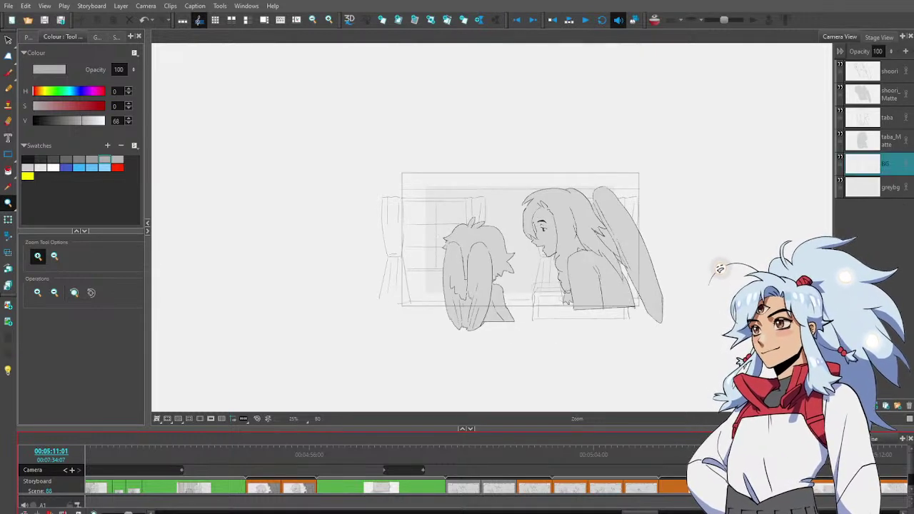
left_click(822, 474)
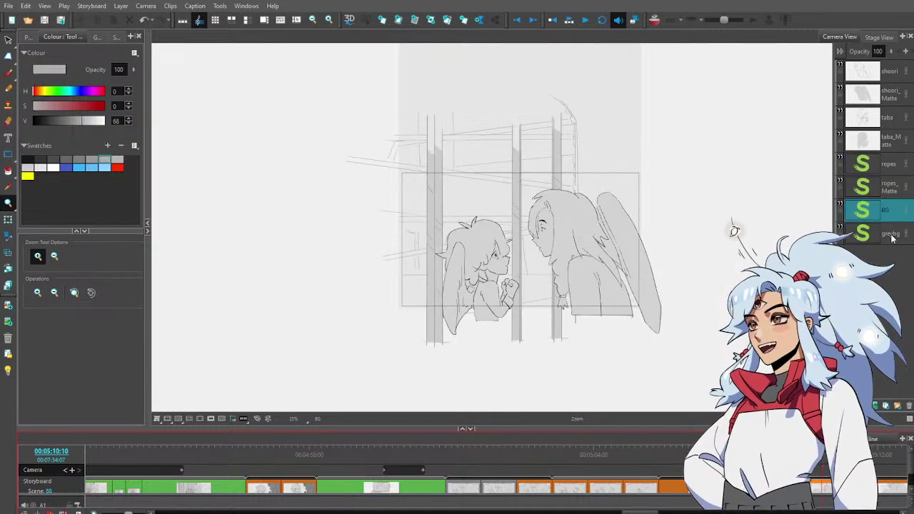
left_click(893, 234)
left_click(886, 164, "shift")
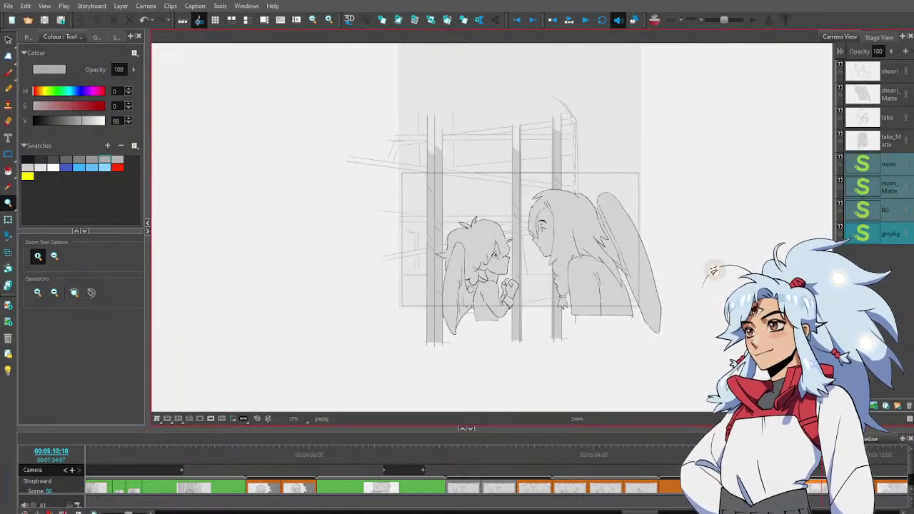
left_click(853, 486)
key("Delete")
key("ctrl+v")
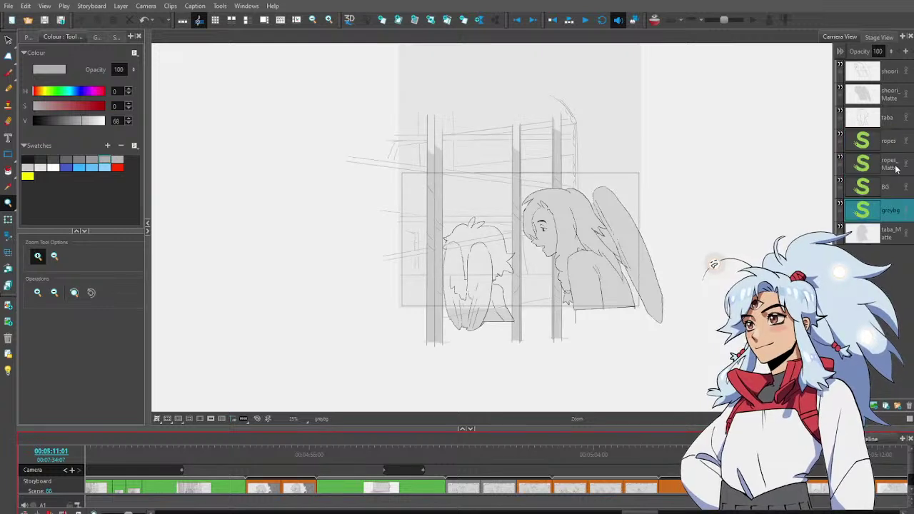
Move the four pasted layers below taba_Matte in the 00:05:11 panel and check them against the preceding panels
left_click(891, 190, "ctrl")
left_click(892, 168, "ctrl")
left_click(895, 142, "ctrl")
left_click_drag(895, 217, 895, 243)
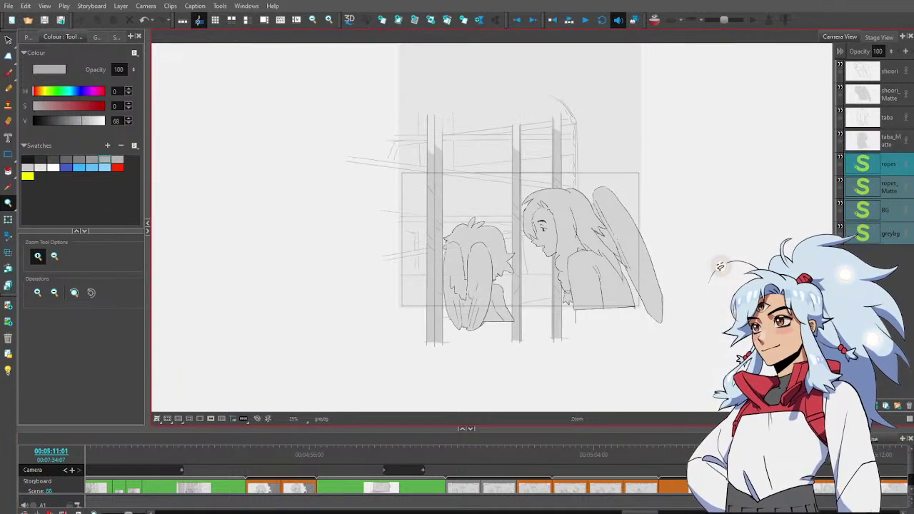
key("Left")
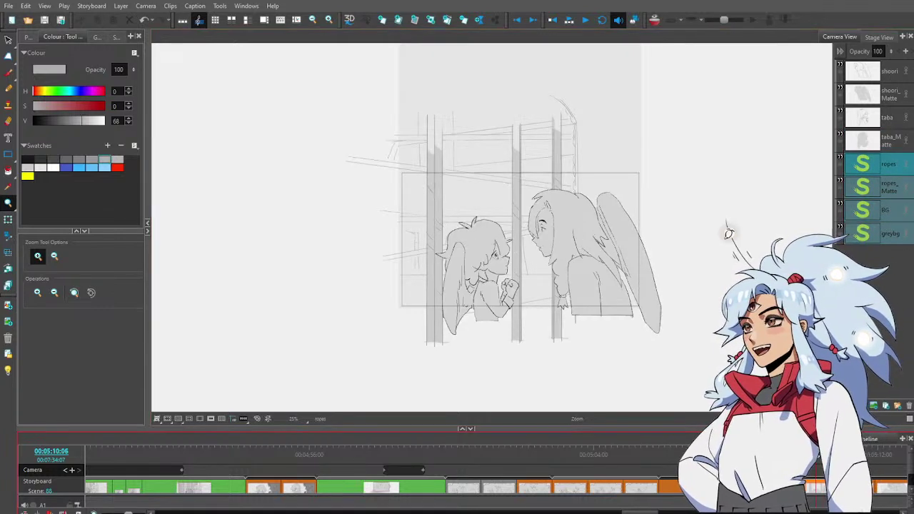
key("Left")
key("Left")
key("Left")
key("Right")
key("Right")
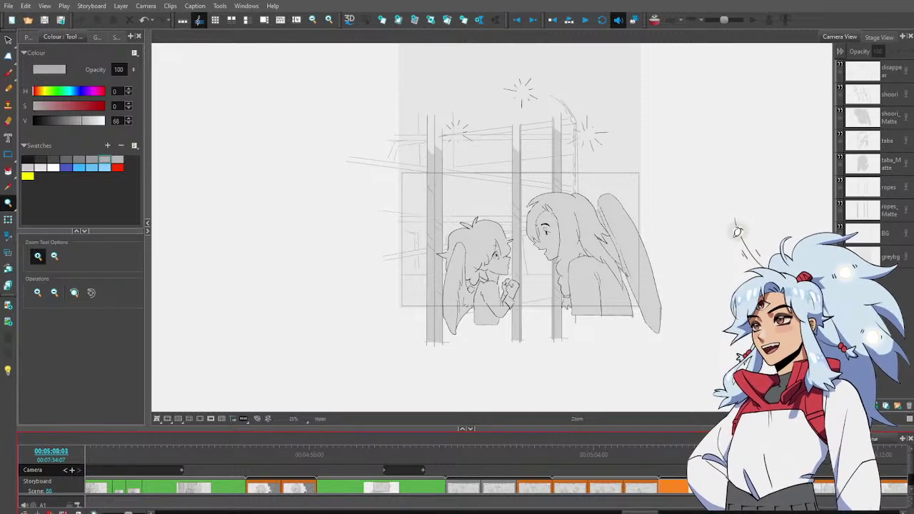
Replace the old BG and greybg in the panel at 00:05:12 with the four rope and background layers, placed below taba_Matte
left_click_drag(780, 476, 888, 476)
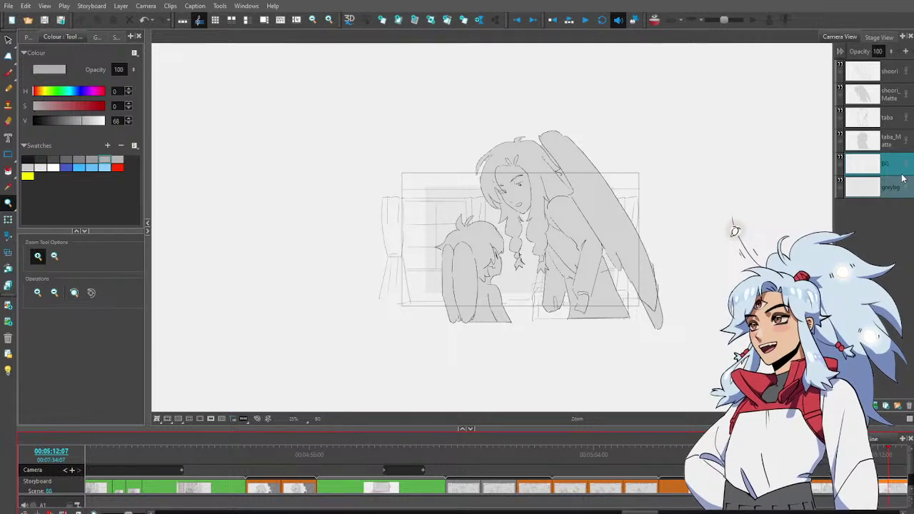
left_click_drag(898, 194, 902, 147)
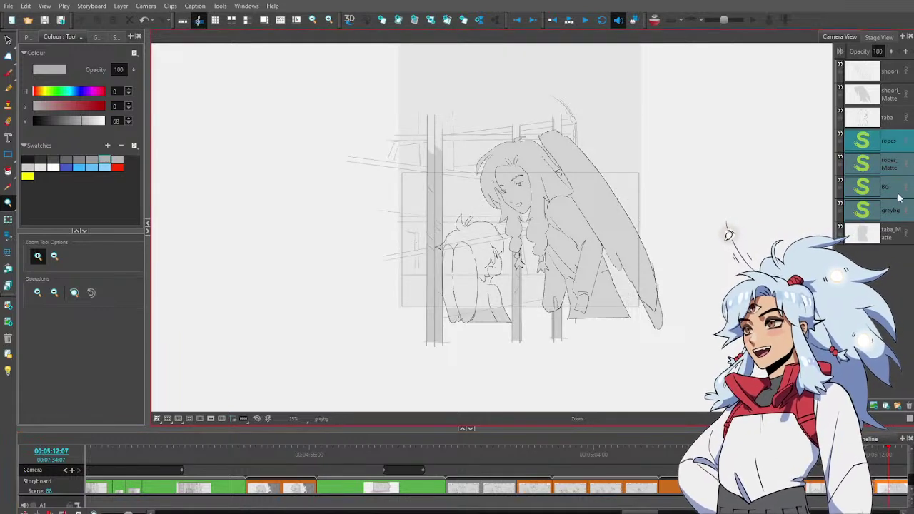
left_click_drag(901, 248, 885, 291)
left_click_drag(888, 455, 823, 455)
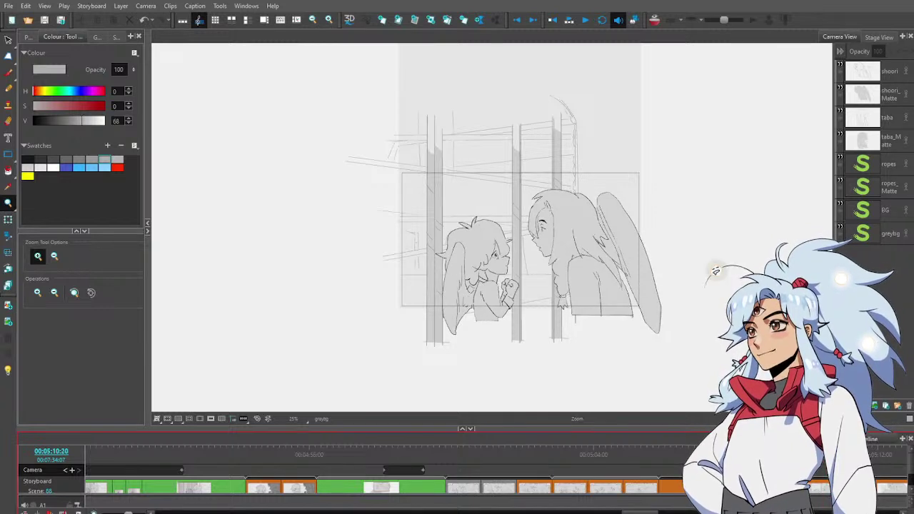
key("Right")
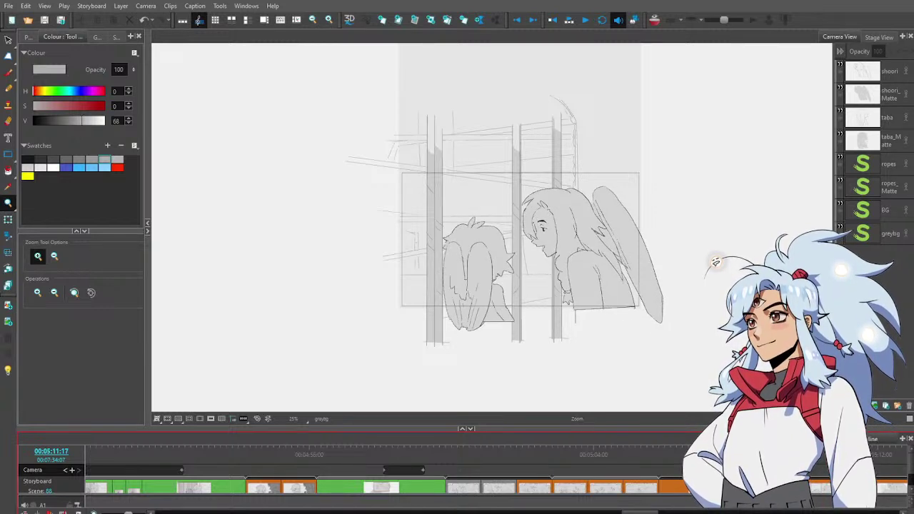
mouse_move(869, 455)
left_mouse_down()
mouse_move(886, 455)
mouse_move(867, 455)
left_mouse_up()
key("Right")
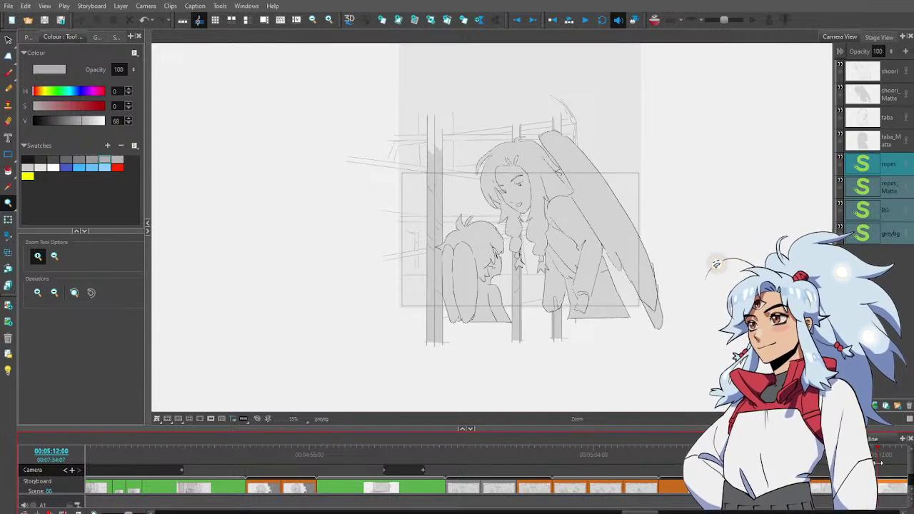
Shift the taller character's shoori and shoori_Matte layers right and slightly down, away from the shorter character, in the 00:05:12 panel
left_click(892, 75)
left_click(896, 99, "shift")
key("shift+t")
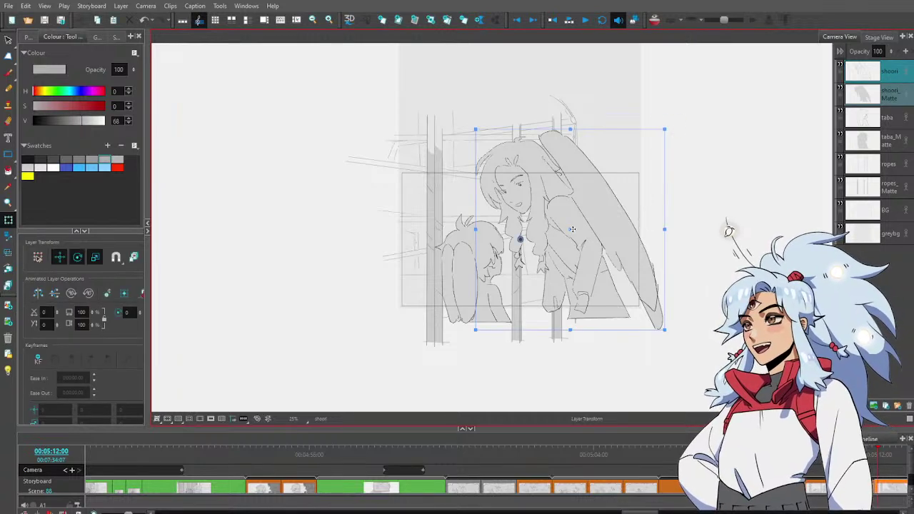
left_click_drag(573, 227, 609, 236)
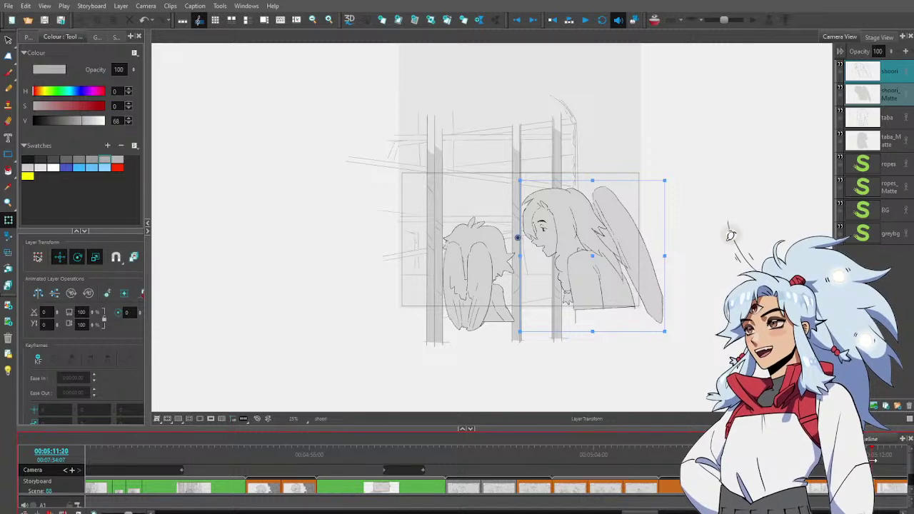
Move the ropes and ropes_Matte layers above the shoori layer in the 00:05:12 panel and compare it with the preceding panel
left_click(893, 165)
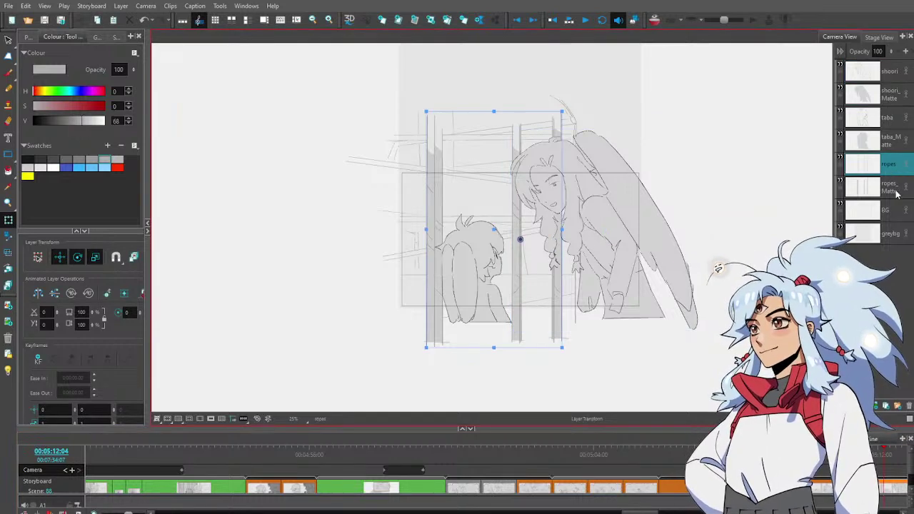
left_click_drag(897, 191, 886, 84)
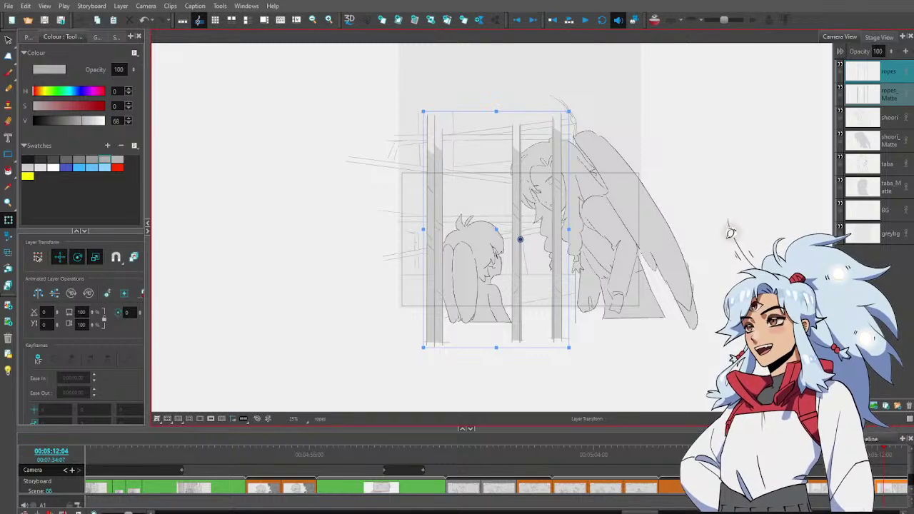
key("ctrl+z")
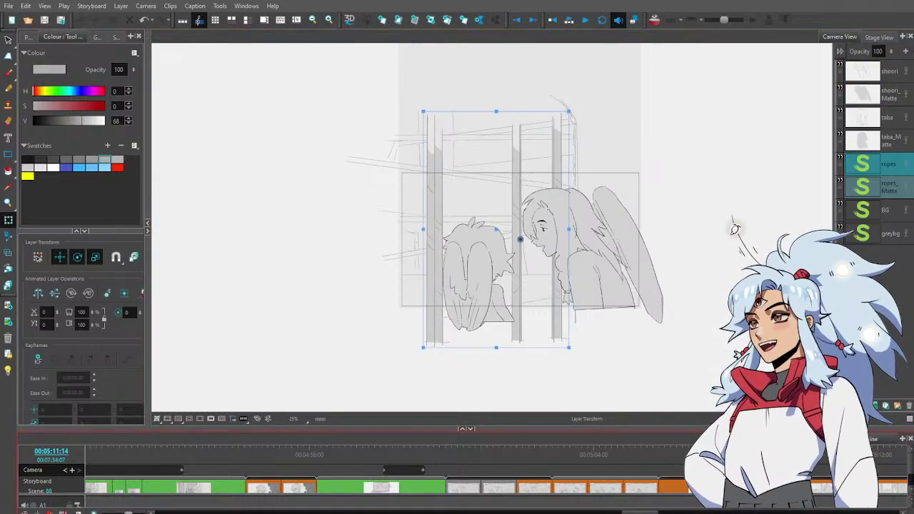
key("ctrl+shift+z")
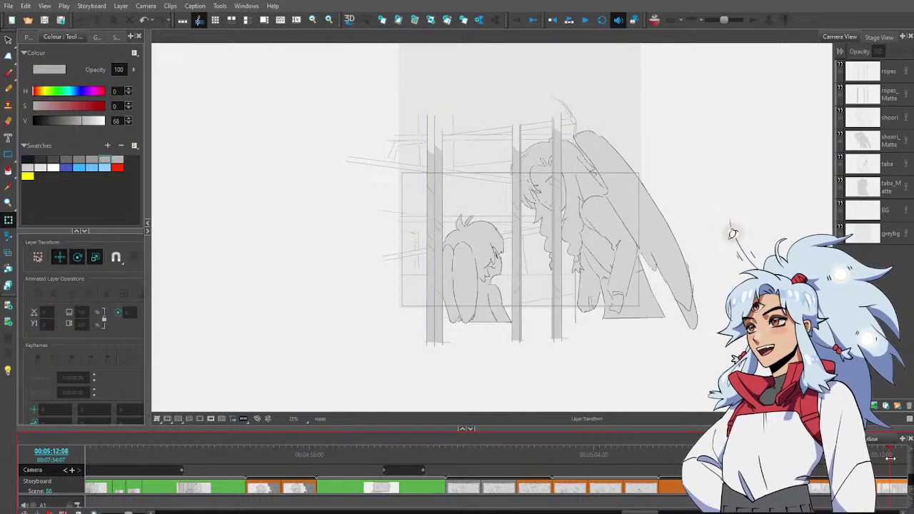
key("ctrl+z")
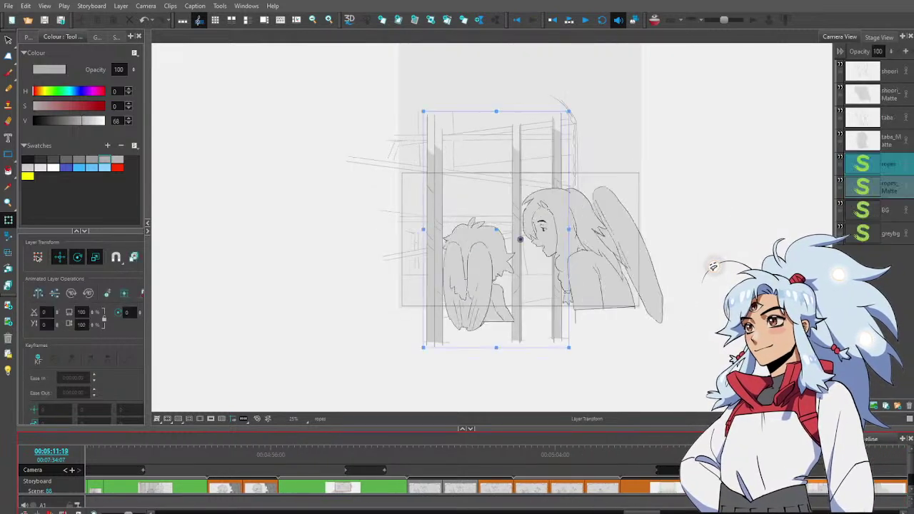
key("ctrl+shift+z")
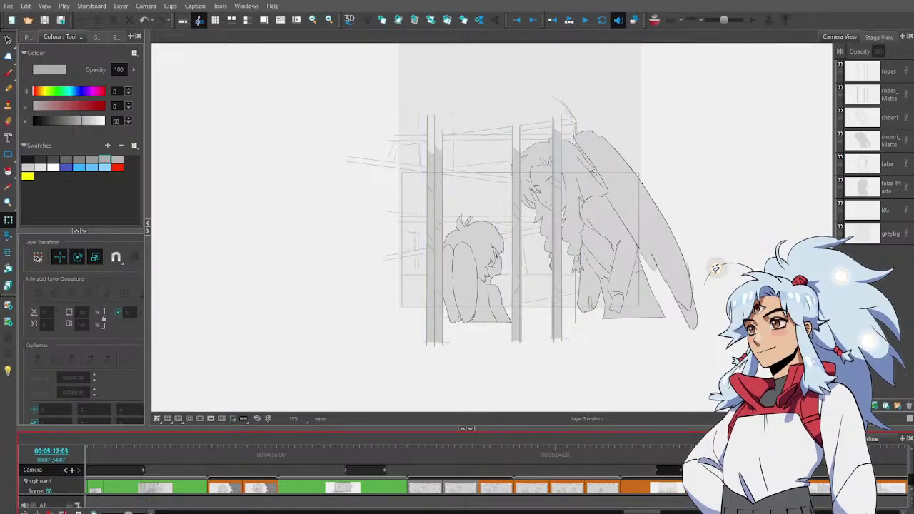
key("ctrl+z")
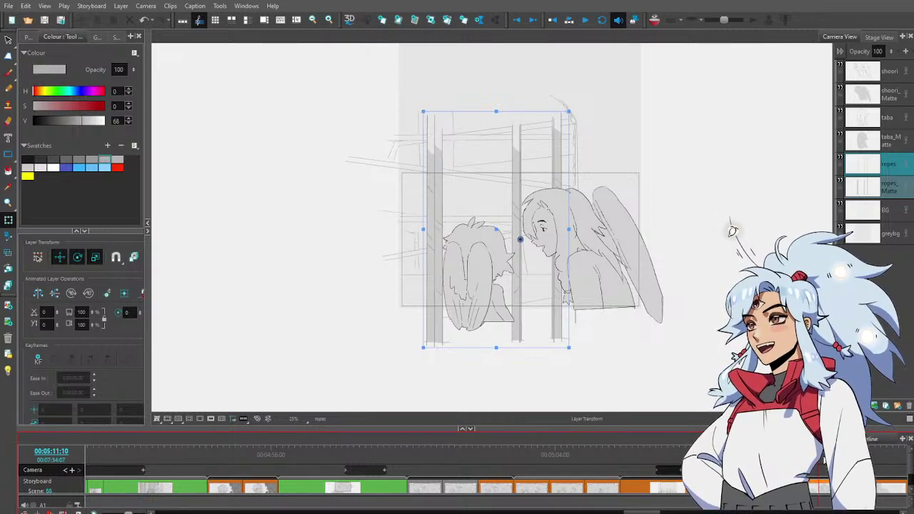
Step through the storyboard panels of the two characters by the ropes and compare their poses up to 00:05:12:08
mouse_move(820, 457)
left_mouse_down()
mouse_move(307, 454)
mouse_move(223, 431)
mouse_move(73, 427)
mouse_move(105, 409)
left_mouse_up()
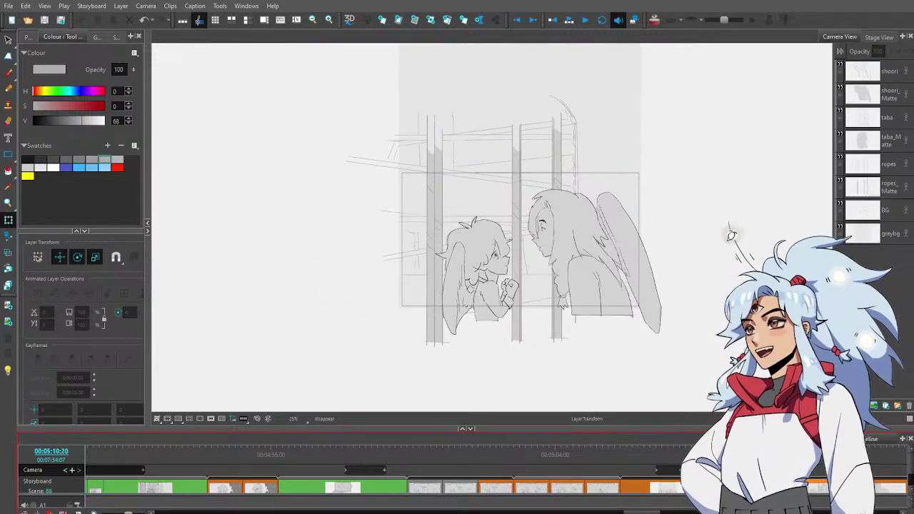
mouse_move(828, 465)
left_mouse_down()
mouse_move(761, 466)
mouse_move(824, 467)
mouse_move(796, 455)
mouse_move(746, 455)
mouse_move(873, 455)
mouse_move(852, 455)
left_mouse_up()
key("comma")
key("comma")
key("comma")
key("comma")
key("comma")
key("comma")
key("comma")
key("comma")
key("comma")
key("comma")
key("comma")
key("comma")
key("comma")
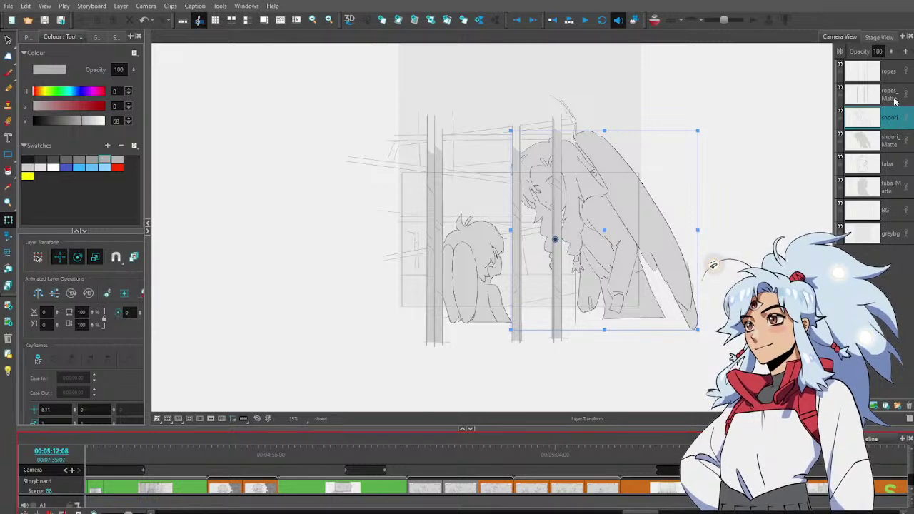
Add a vector layer above shoori and brush a red rough of the winged figure's head circle, shoulders and arms
key("ctrl+r")
left_click(118, 167)
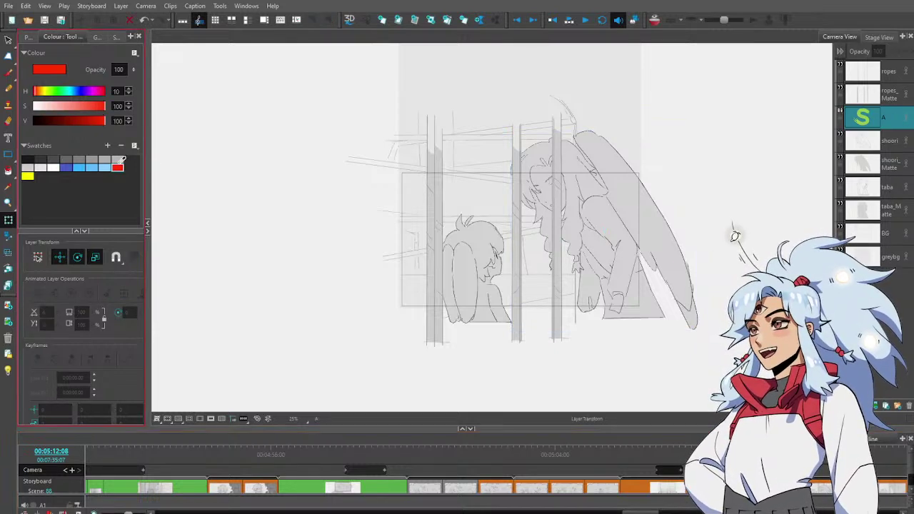
key("alt+b")
mouse_move(589, 204)
left_mouse_down()
mouse_move(591, 194)
mouse_move(627, 187)
mouse_move(627, 207)
left_mouse_up()
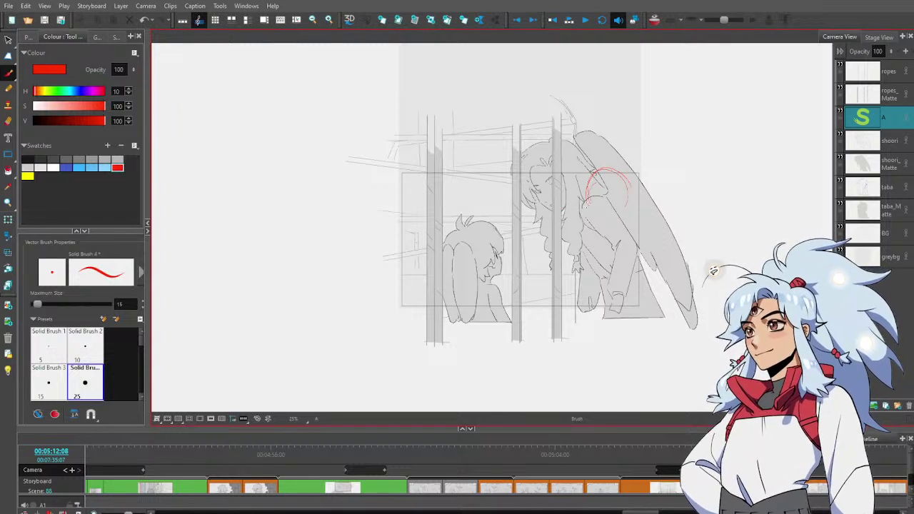
mouse_move(572, 202)
left_mouse_down()
mouse_move(647, 226)
mouse_move(613, 255)
mouse_move(612, 312)
left_mouse_up()
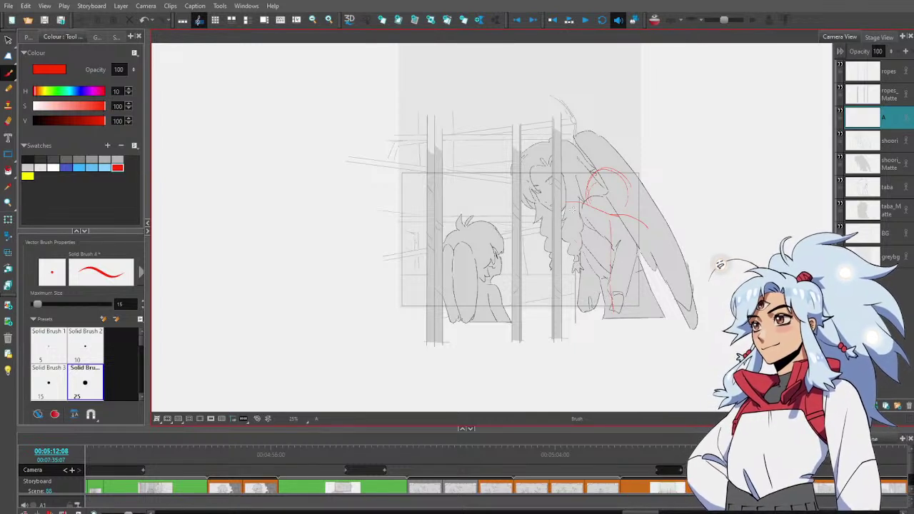
mouse_move(564, 220)
left_mouse_down()
mouse_move(590, 199)
mouse_move(617, 256)
mouse_move(582, 243)
mouse_move(597, 264)
mouse_move(593, 317)
left_mouse_up()
mouse_move(616, 313)
left_mouse_down()
mouse_move(614, 327)
mouse_move(624, 265)
left_mouse_up()
mouse_move(592, 172)
left_mouse_down()
mouse_move(584, 189)
mouse_move(624, 322)
left_mouse_up()
left_click_drag(609, 194, 593, 209)
left_click_drag(619, 196, 613, 202)
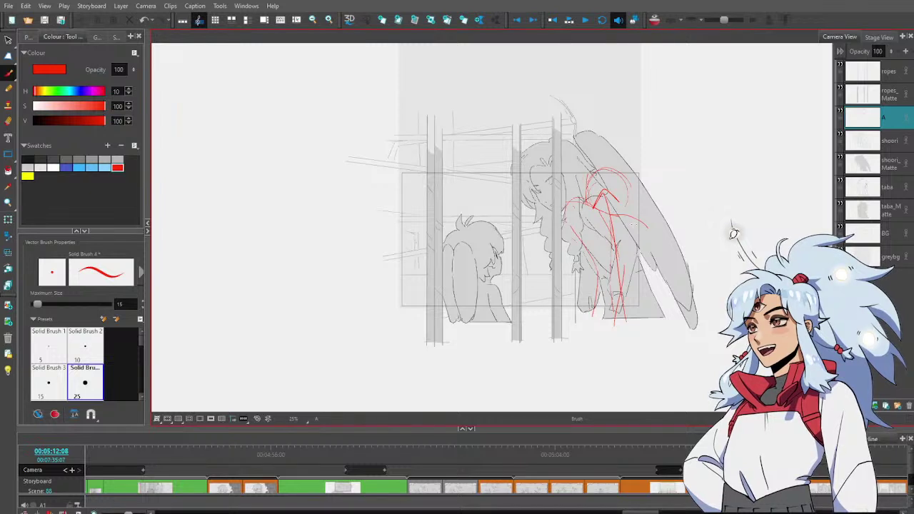
key("ctrl+z")
key("ctrl+z")
key("ctrl+z")
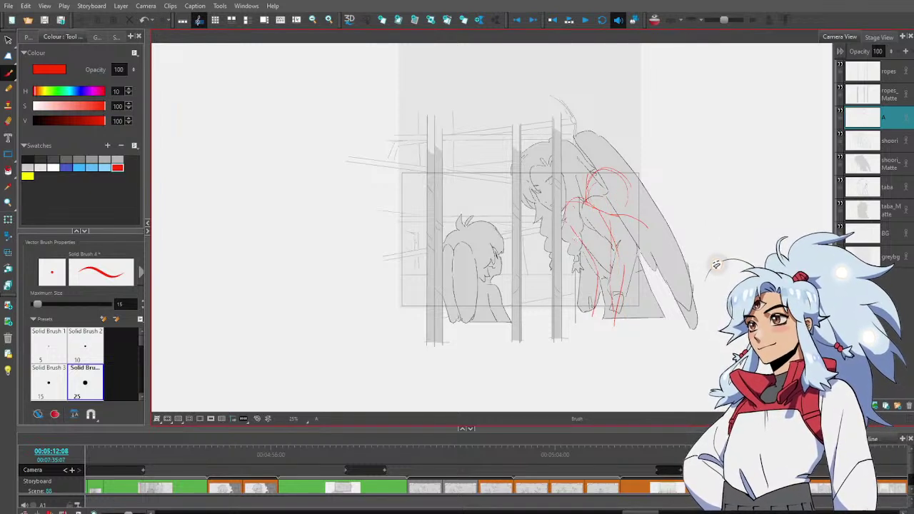
Extend the red rough with inner arm and back contours and two large wings hanging behind the figure
mouse_move(575, 234)
left_mouse_down()
mouse_move(590, 274)
mouse_move(586, 312)
left_mouse_up()
left_click_drag(645, 230, 663, 312)
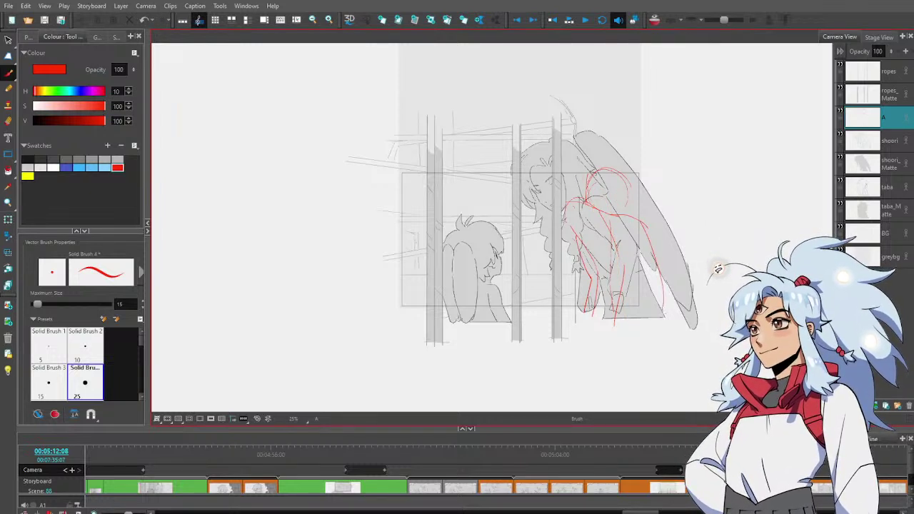
mouse_move(605, 210)
left_mouse_down()
mouse_move(598, 150)
mouse_move(615, 143)
mouse_move(656, 331)
left_mouse_up()
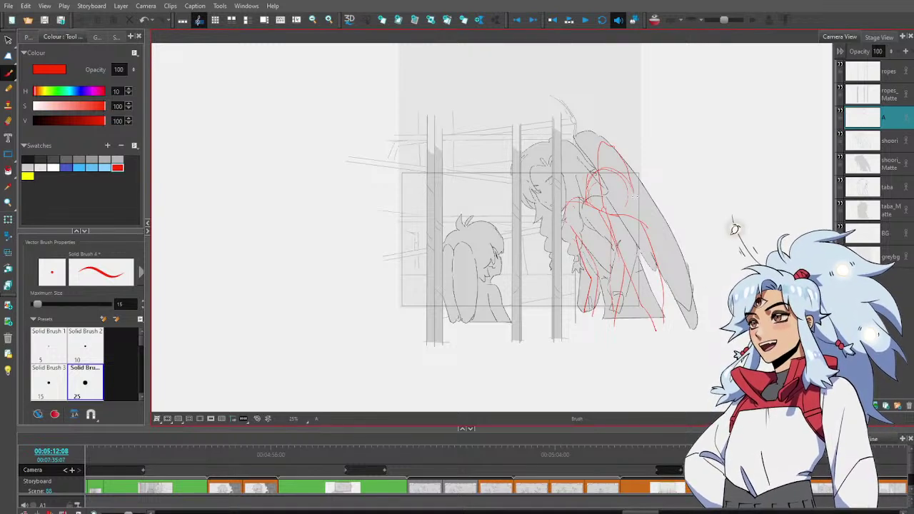
mouse_move(638, 207)
left_mouse_down()
mouse_move(672, 161)
mouse_move(681, 350)
left_mouse_up()
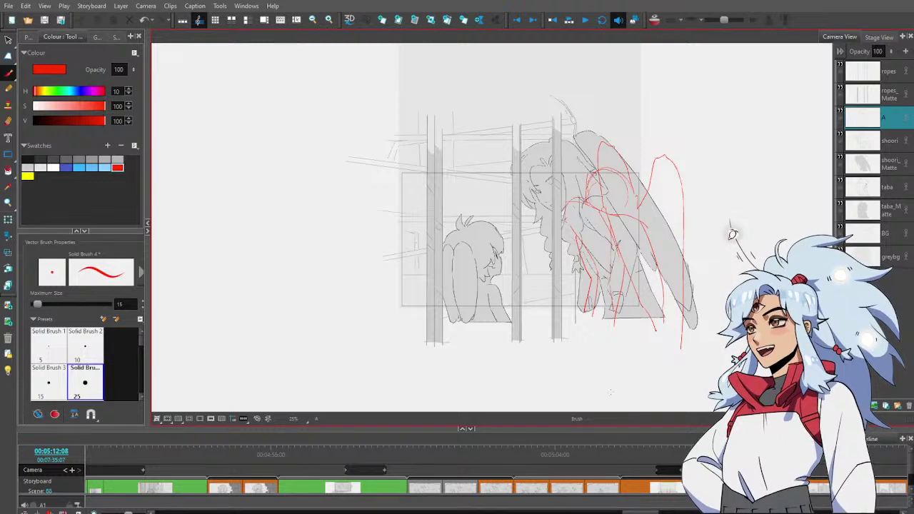
Recolour the whole red rough on layer A with the near-black swatch and clear the old shoori line art
key("alt+s")
mouse_move(612, 109)
left_mouse_down()
mouse_move(587, 108)
mouse_move(645, 115)
mouse_move(628, 111)
left_mouse_up()
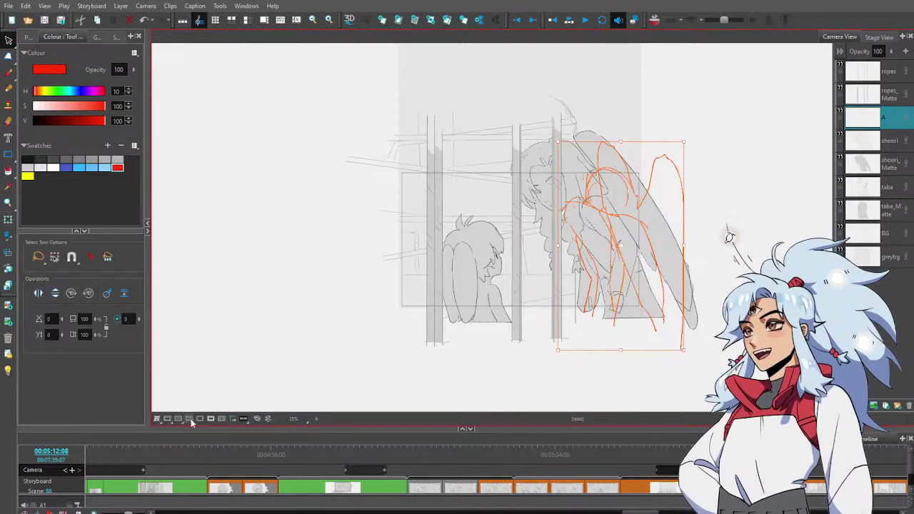
left_click(27, 159)
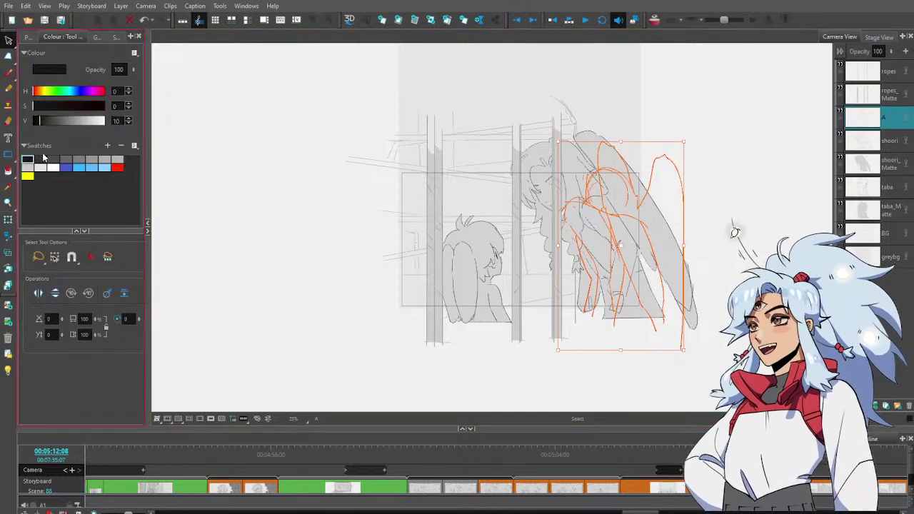
left_click(771, 206)
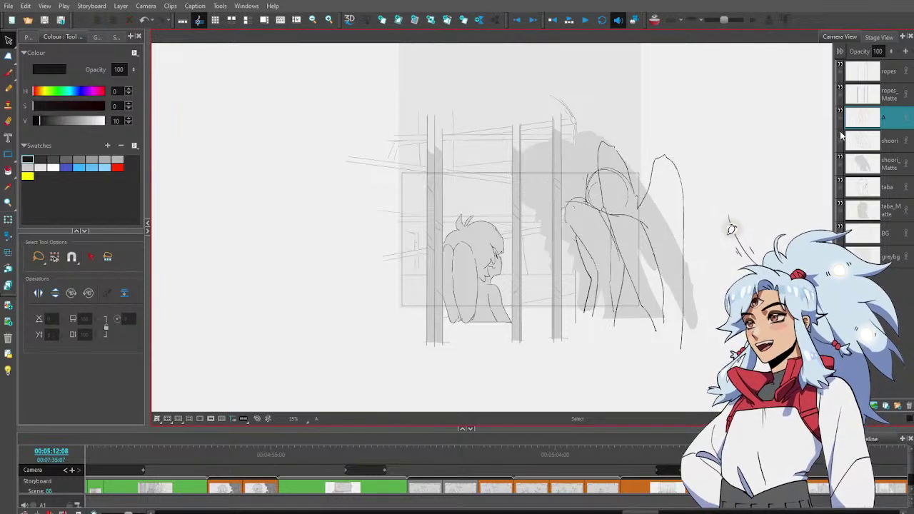
Delete the shoori_Matte layer and rename layer A to shoori_1
left_click(893, 164)
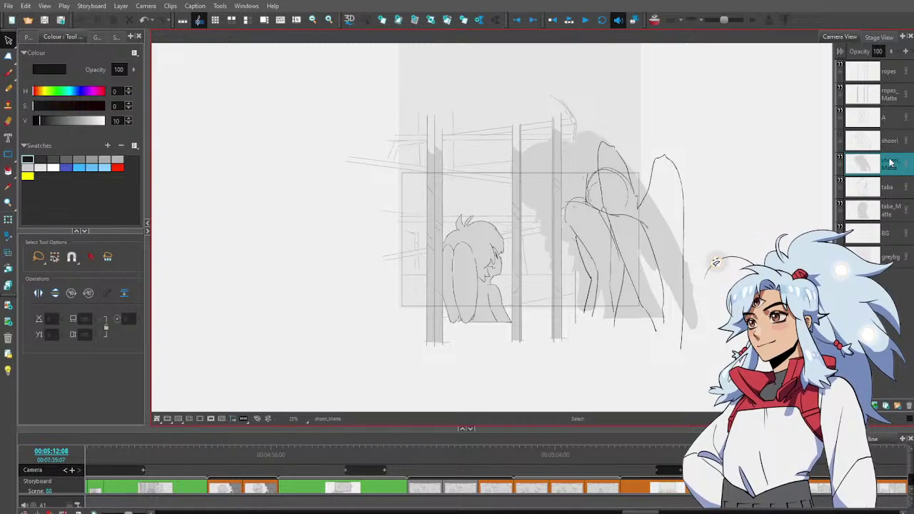
key("Delete")
left_click(888, 116)
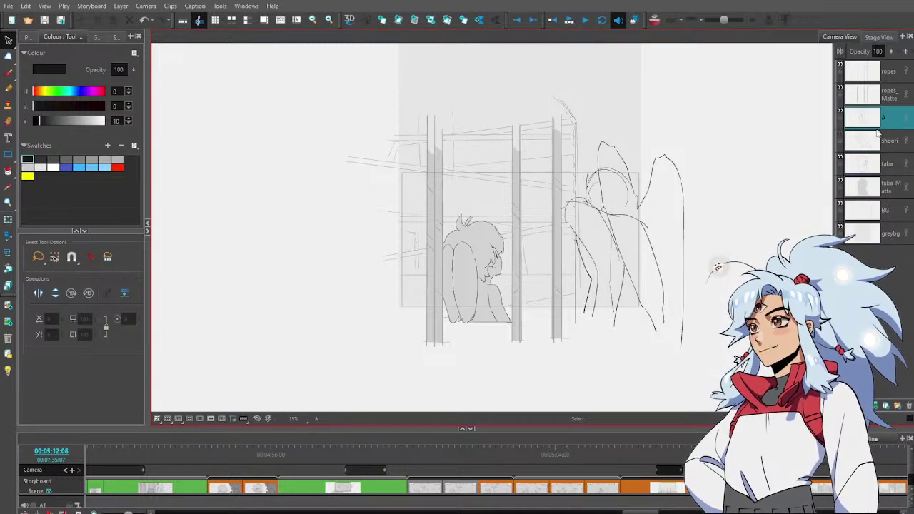
key("Return")
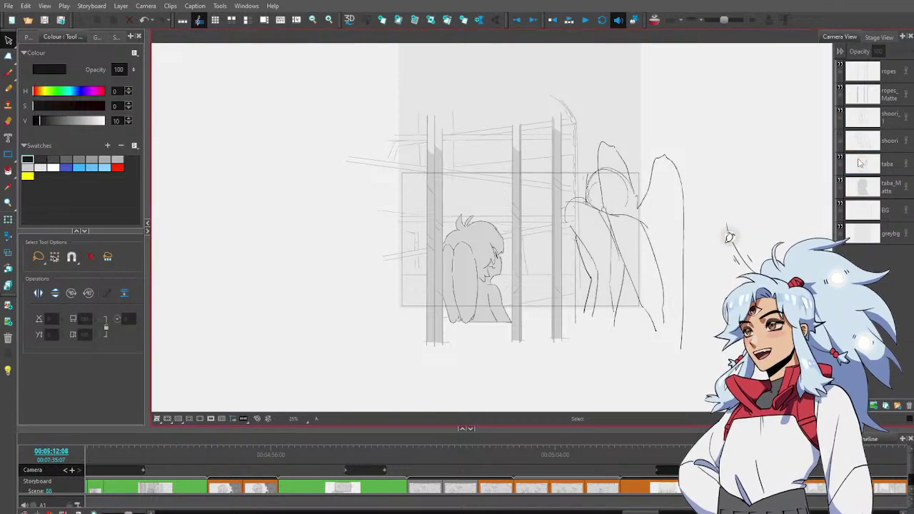
Delete the head construction circles from the winged figure's rough on the shoori_1 layer
left_click(889, 140)
key("ctrl+space")
left_click(591, 177)
left_click(592, 177)
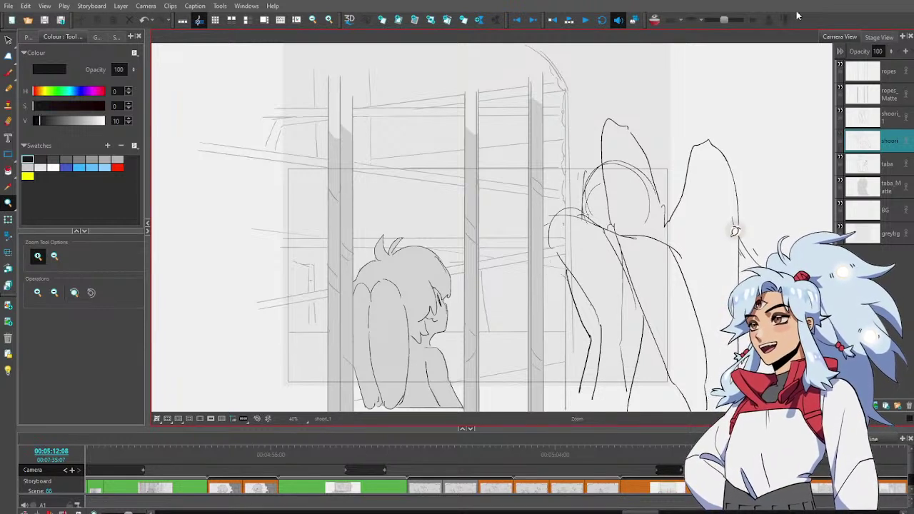
key("alt+s")
left_click(595, 178)
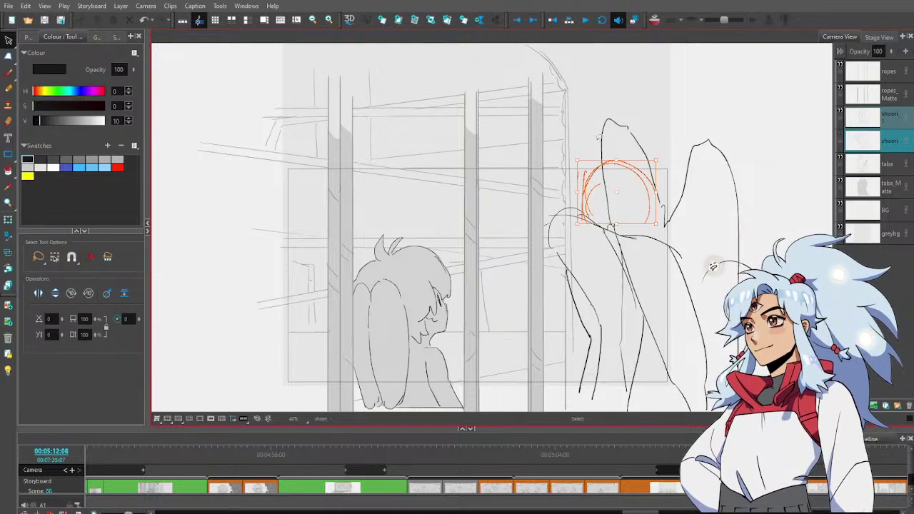
key("Delete")
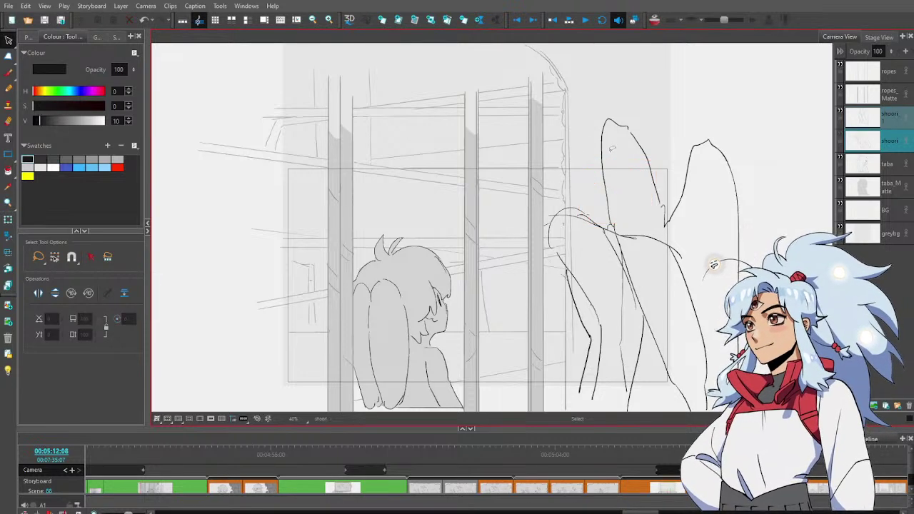
Brush the winged figure's turned head outline, hair tuft and small neck strands on the shoori layer, and tidy the tuft's strokes
key("alt+b")
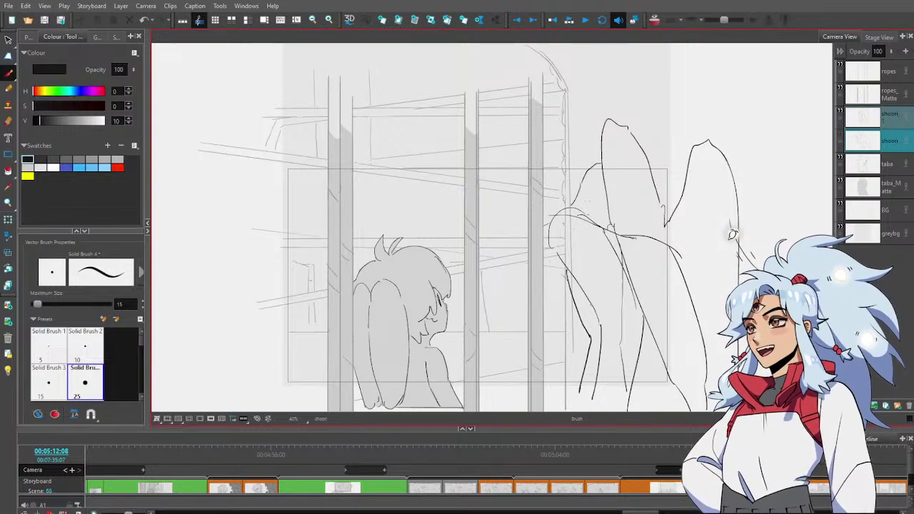
left_click(594, 211)
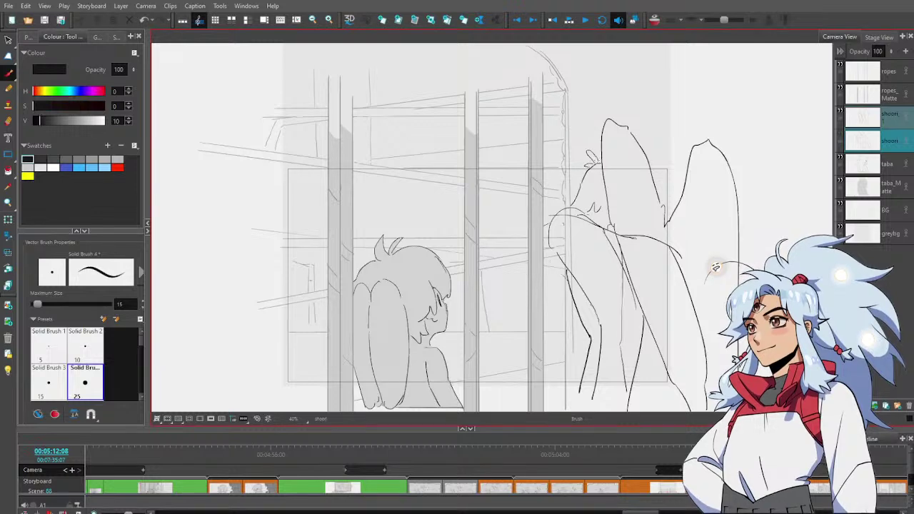
key("alt+s")
left_click(592, 159)
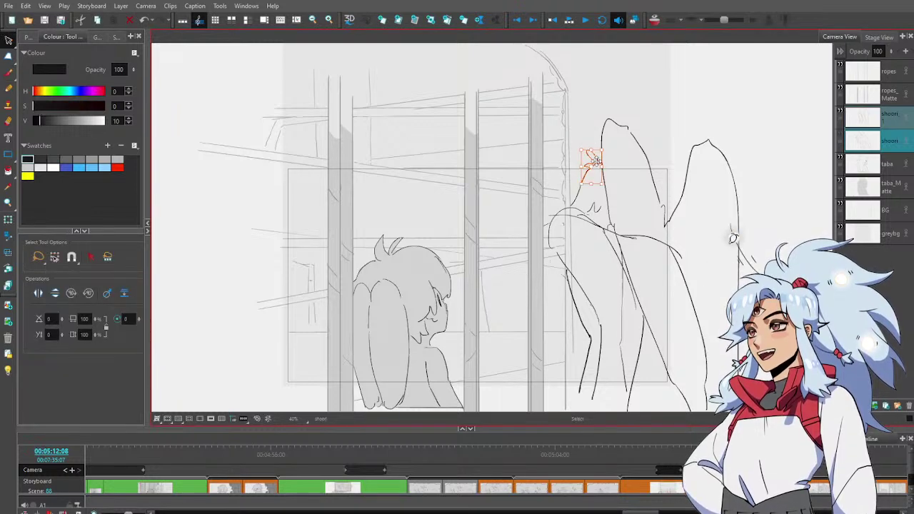
key("Delete")
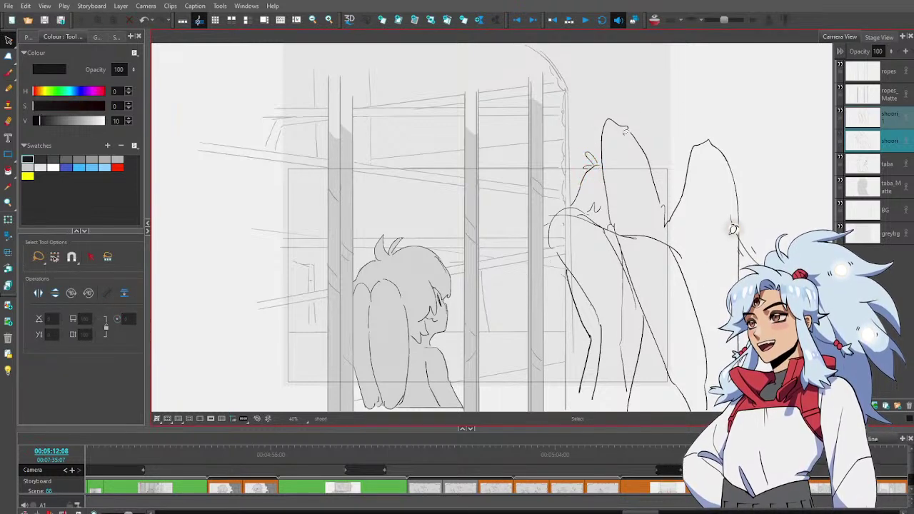
Clean up the near wing's outer contour by alternately erasing rough parts and redrawing them with the brush
key("alt+e")
mouse_move(627, 126)
left_mouse_down()
mouse_move(646, 153)
mouse_move(670, 244)
mouse_move(652, 168)
mouse_move(599, 151)
mouse_move(650, 171)
left_mouse_up()
key("alt+b")
key("alt+e")
key("alt+b")
key("alt+e")
key("alt+b")
key("alt+e")
key("ctrl+z")
key("alt+b")
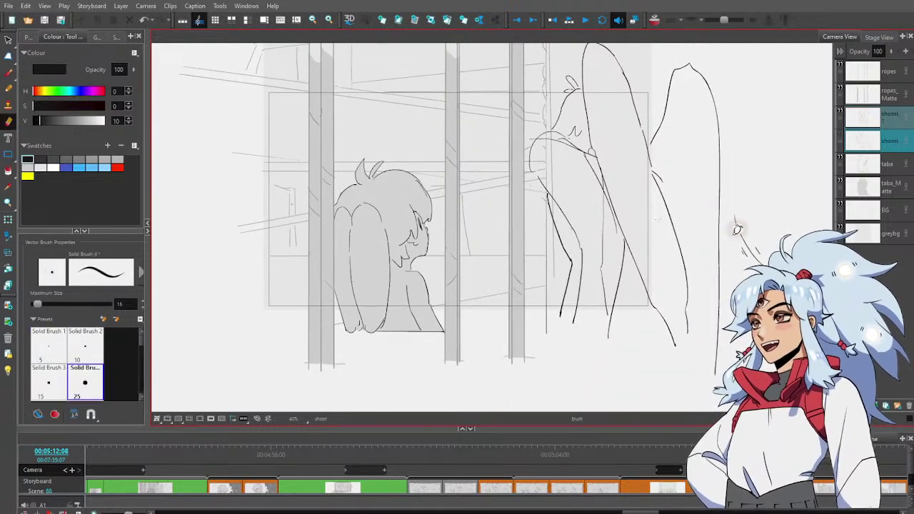
Brush long feather lines along the near wing's lower edge and a row of small feather marks inside it
left_click_drag(646, 207, 672, 276)
left_click_drag(632, 169, 673, 252)
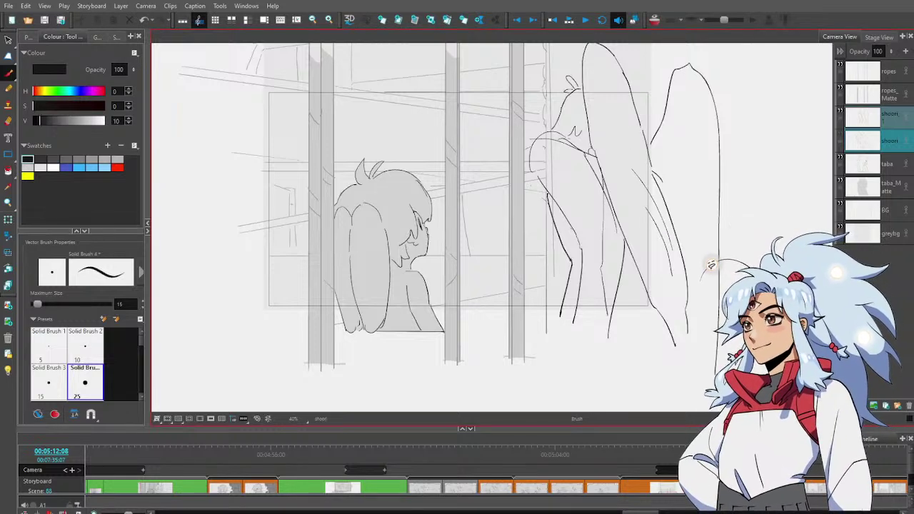
mouse_move(628, 103)
left_mouse_down()
mouse_move(626, 126)
mouse_move(650, 182)
left_mouse_up()
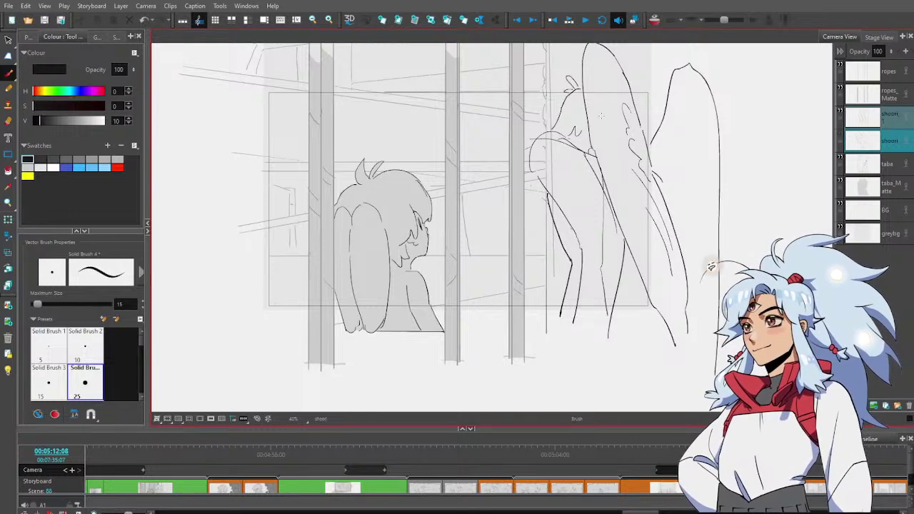
left_click_drag(633, 181, 627, 212)
left_click_drag(636, 161, 629, 187)
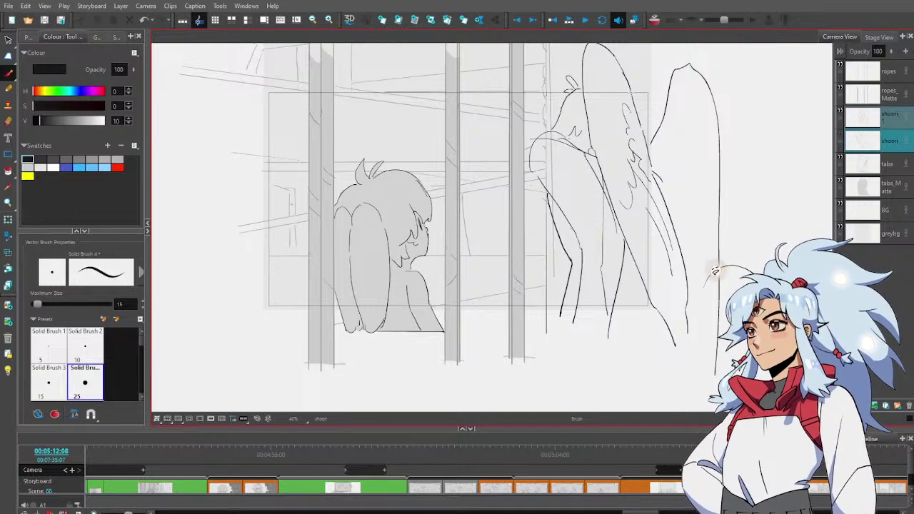
Erase the near wing's upper feather marks and overlapping edge, and redraw feather tips along its outer edge
key("alt+e")
left_click_drag(651, 160, 655, 166)
key("alt+b")
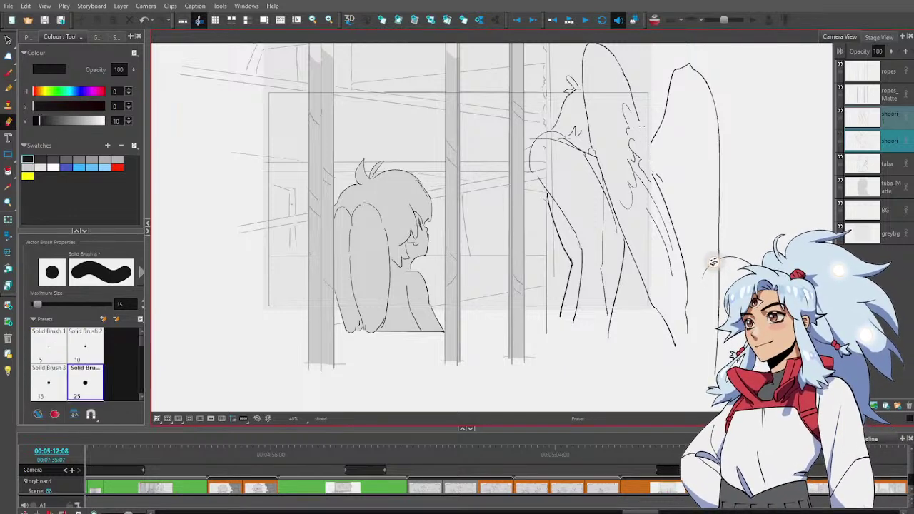
left_click_drag(645, 130, 661, 175)
key("alt+e")
mouse_move(620, 102)
left_mouse_down()
mouse_move(646, 183)
mouse_move(642, 171)
left_mouse_up()
key("alt+b")
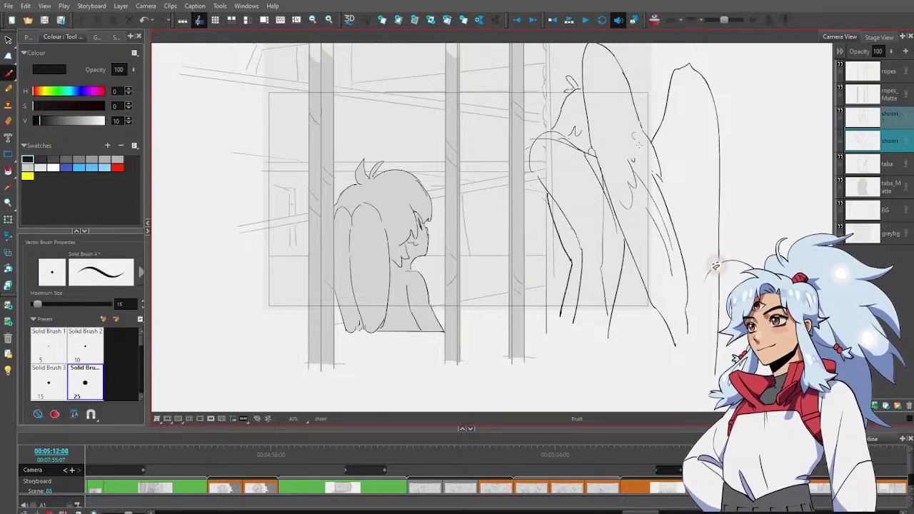
Erase the overlapping construction lines on the winged figure's shoulder and redraw it as one clean curve
key("alt+e")
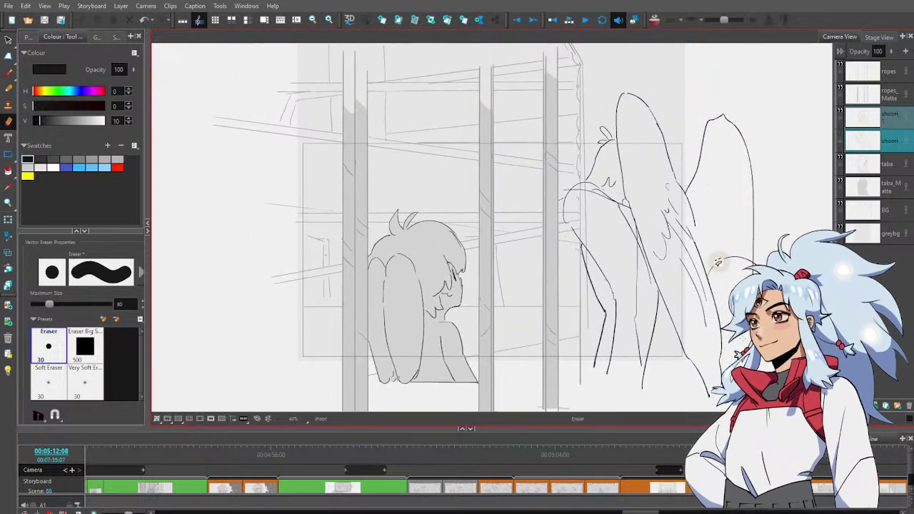
left_click_drag(605, 220, 580, 194)
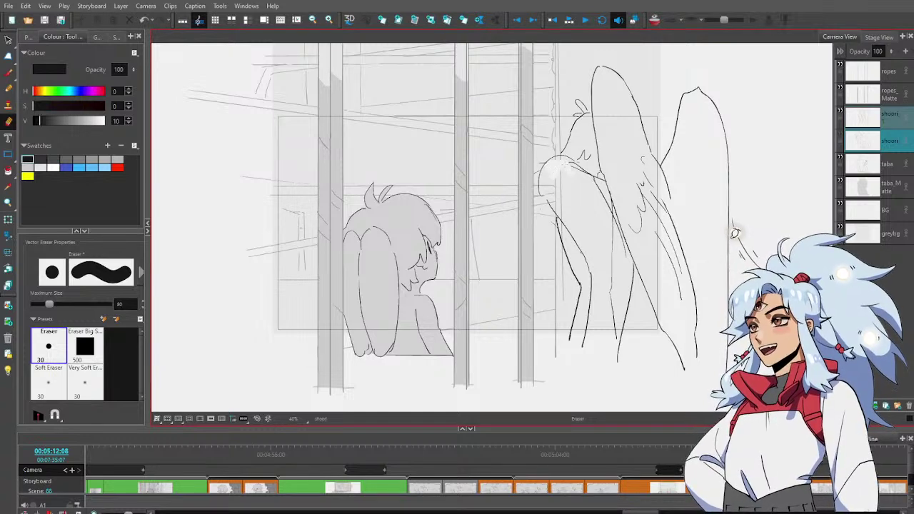
key("alt+b")
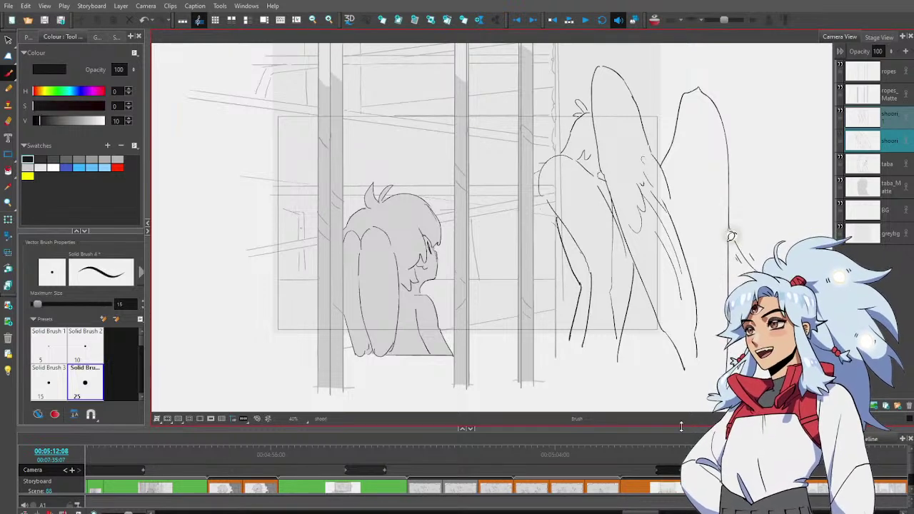
Check how shoori's wings are drawn in the earlier panels at 00:04:55:16 and 00:05:08:07
left_click(821, 455)
left_click_drag(820, 455, 259, 464)
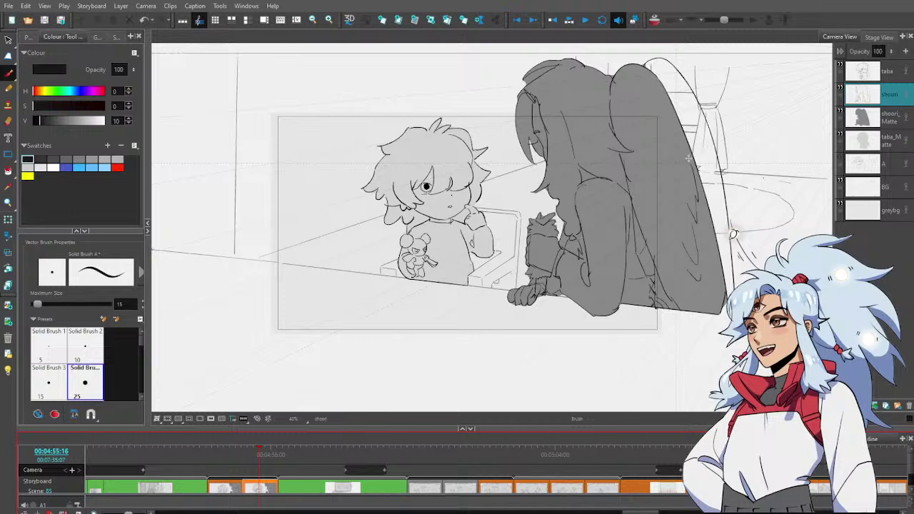
left_click(892, 103)
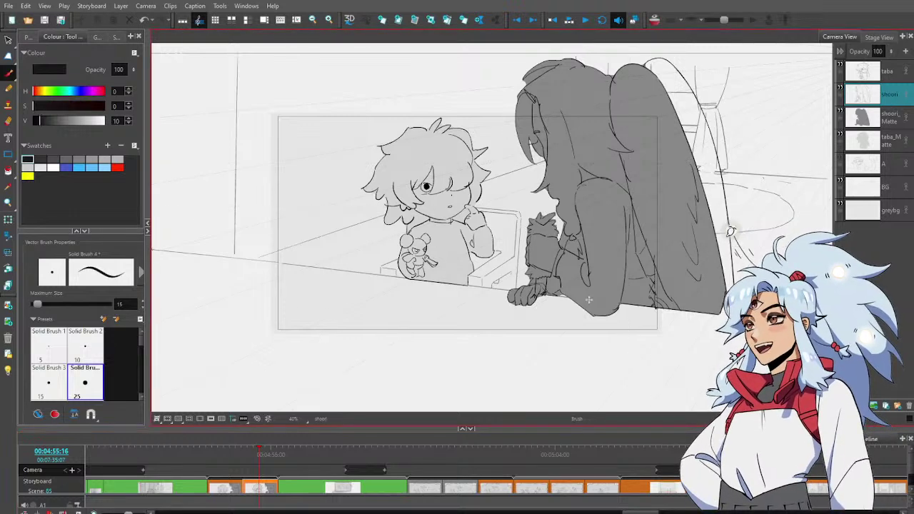
left_click_drag(263, 456, 690, 483)
left_click(882, 95)
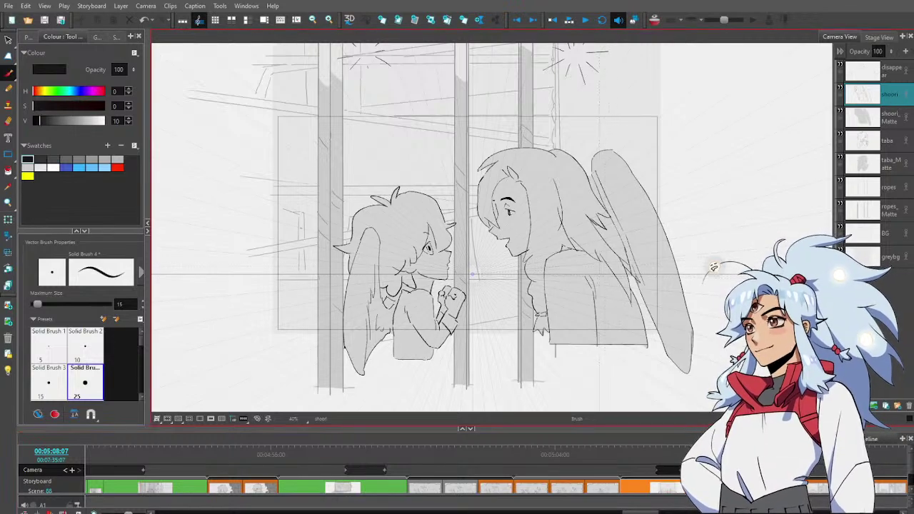
Copy shoori's outer back line from the drawing at 00:05:08:03 and paste it into the following panels
mouse_move(464, 456)
left_mouse_down()
mouse_move(170, 448)
mouse_move(697, 463)
left_mouse_up()
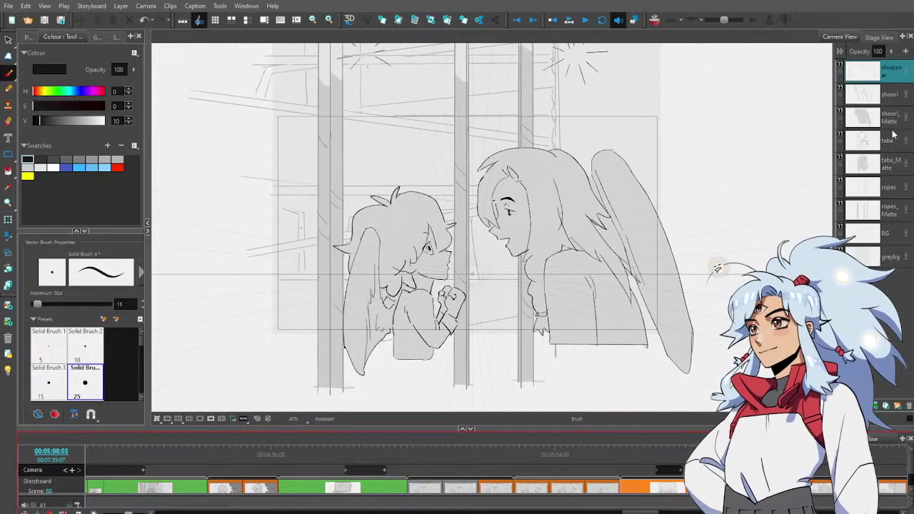
left_click(890, 100)
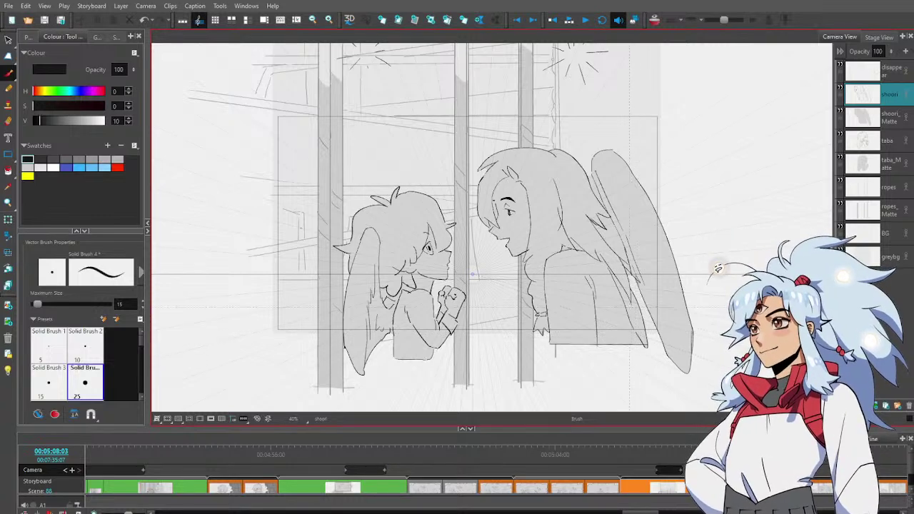
key("alt+s")
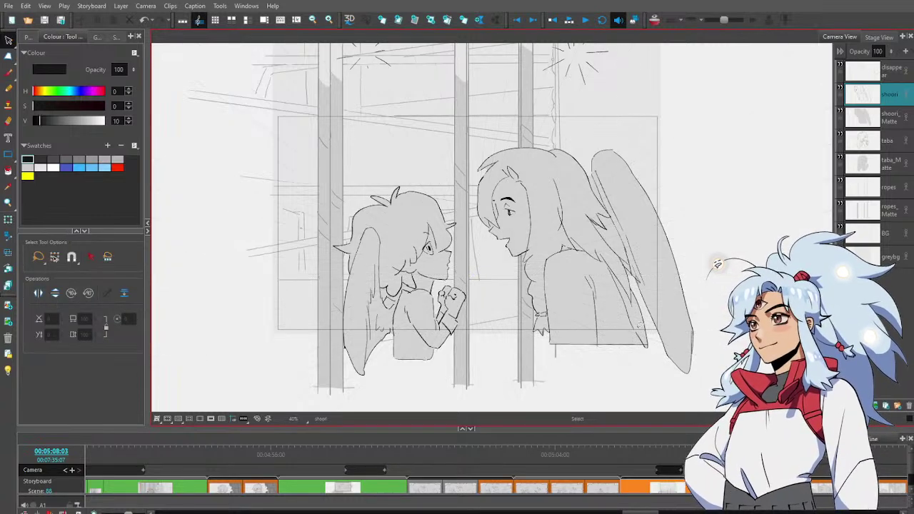
mouse_move(639, 316)
left_mouse_down()
mouse_move(636, 337)
mouse_move(642, 300)
left_mouse_up()
key("Right")
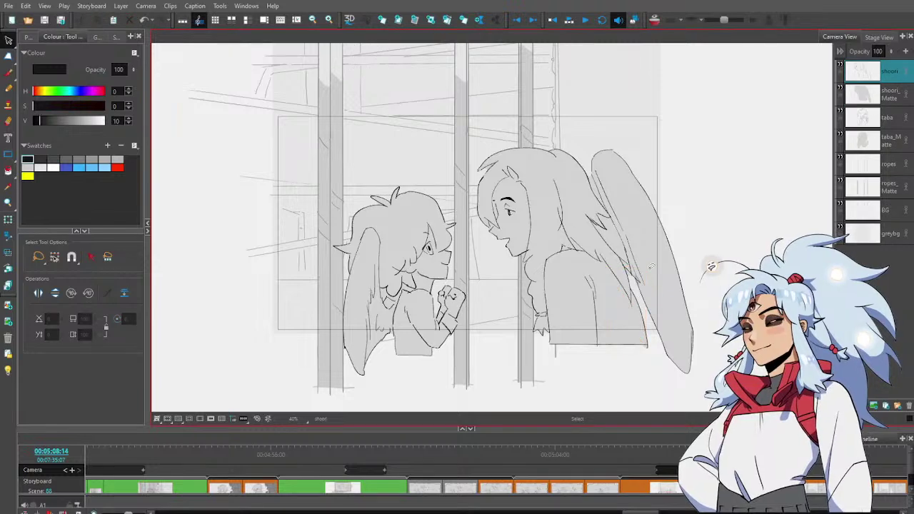
key("ctrl+z")
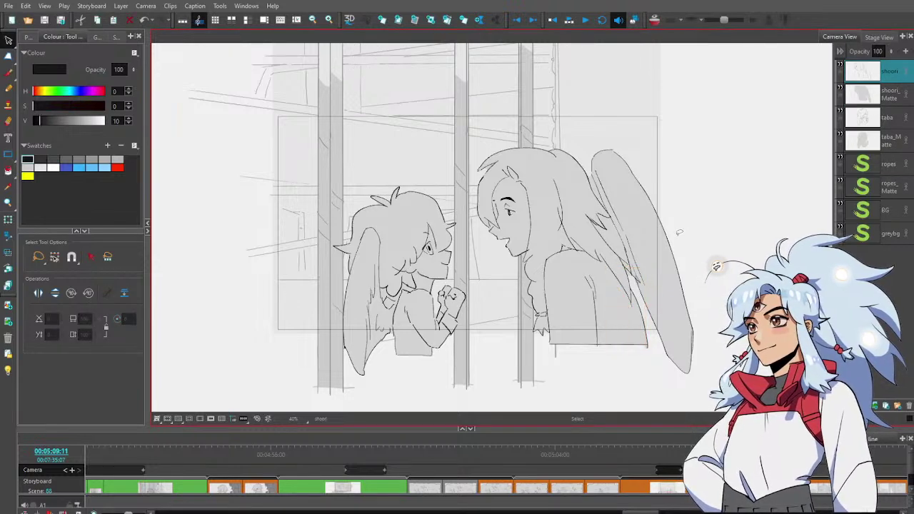
key("Right")
key("ctrl+v")
key("Right")
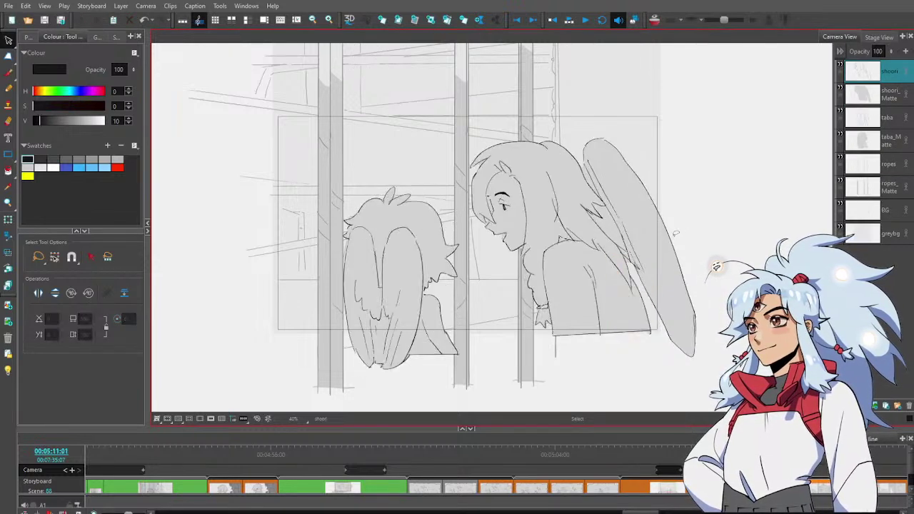
Trim the pasted back line at 00:05:11:01, then shift and rotate it to join shoori's shoulder and the torso's lower edge
left_click(631, 317)
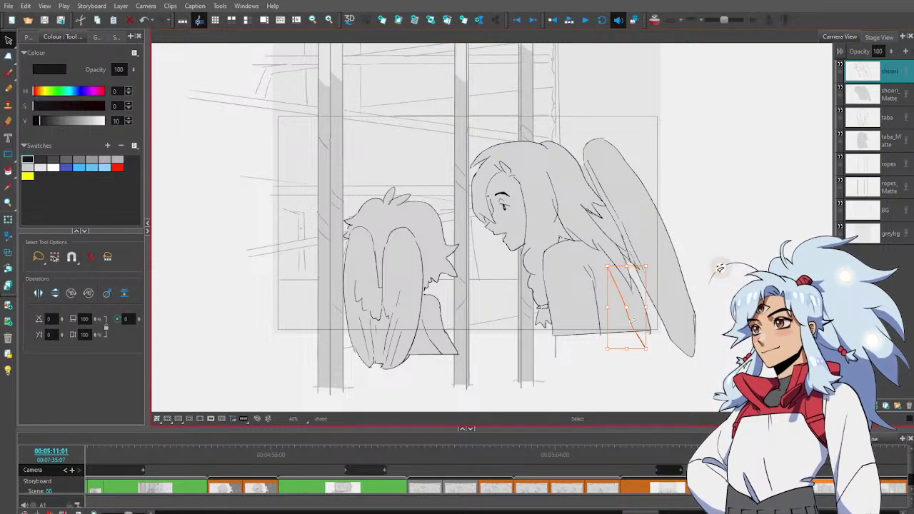
key("alt+shift+f")
left_click(633, 321)
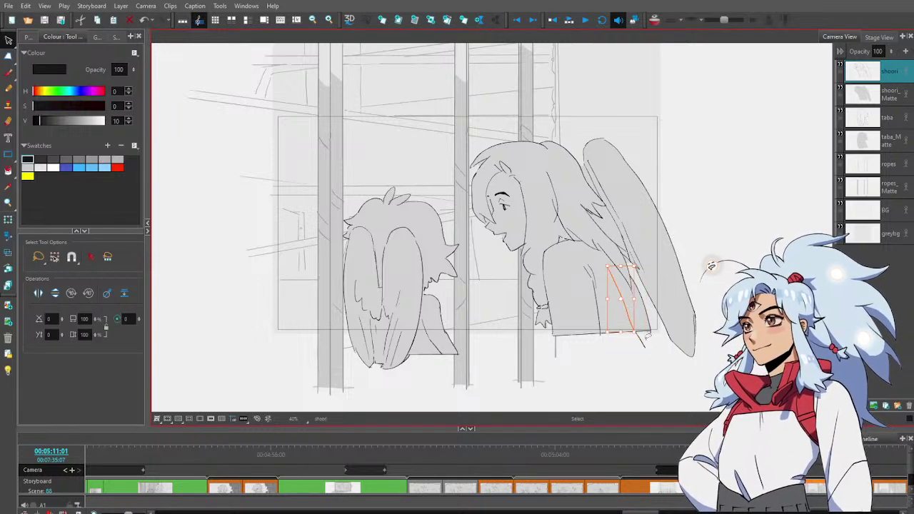
left_click(628, 307)
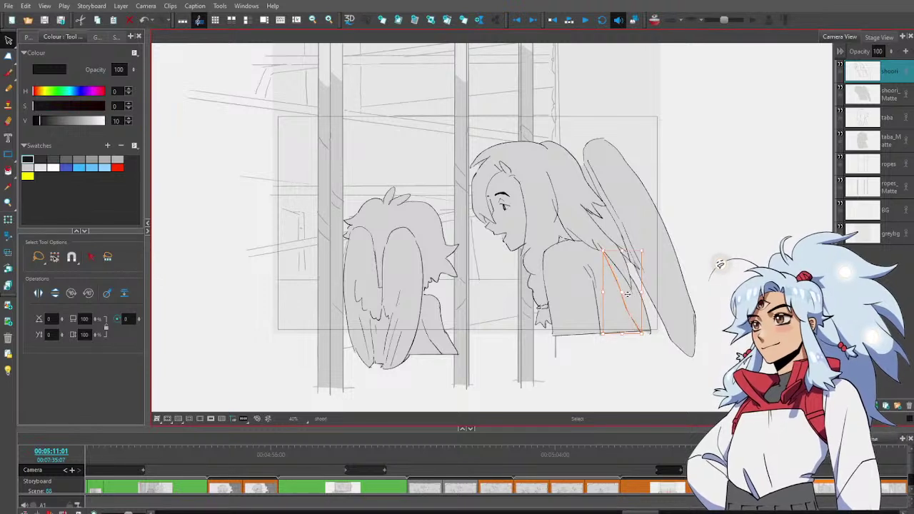
left_click_drag(647, 248, 638, 263)
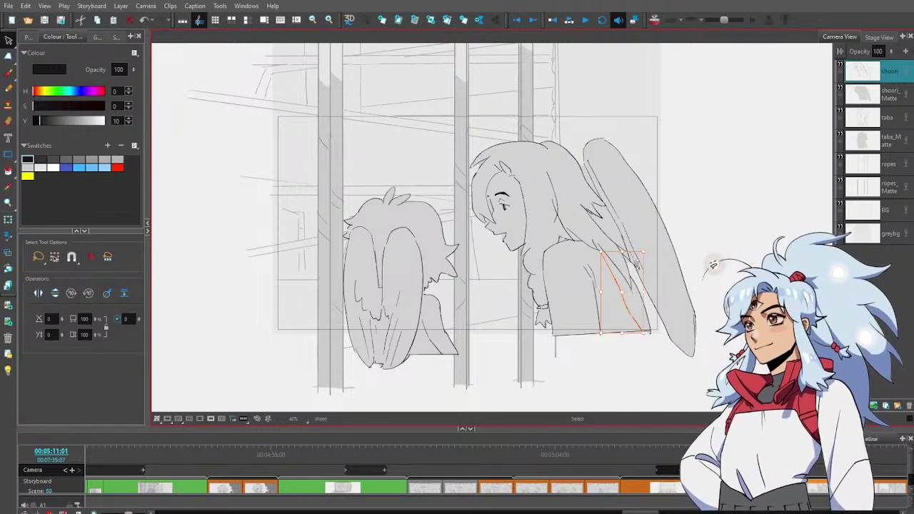
left_click_drag(626, 297, 630, 297)
left_click(707, 200)
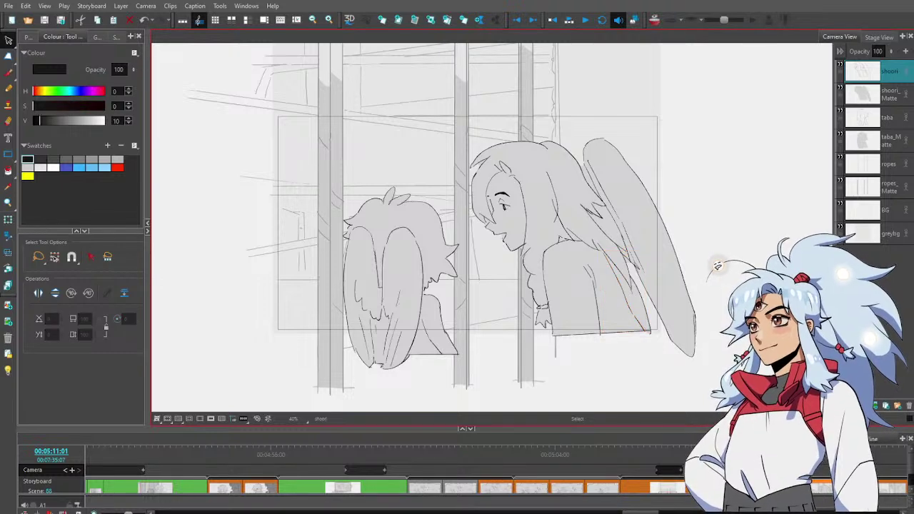
On the shoori_1 layer at 00:05:12:05, complete the shoulder's rounded contour and add small fold marks where the arm meets the near wing
left_click_drag(776, 455, 812, 455)
left_click(717, 266)
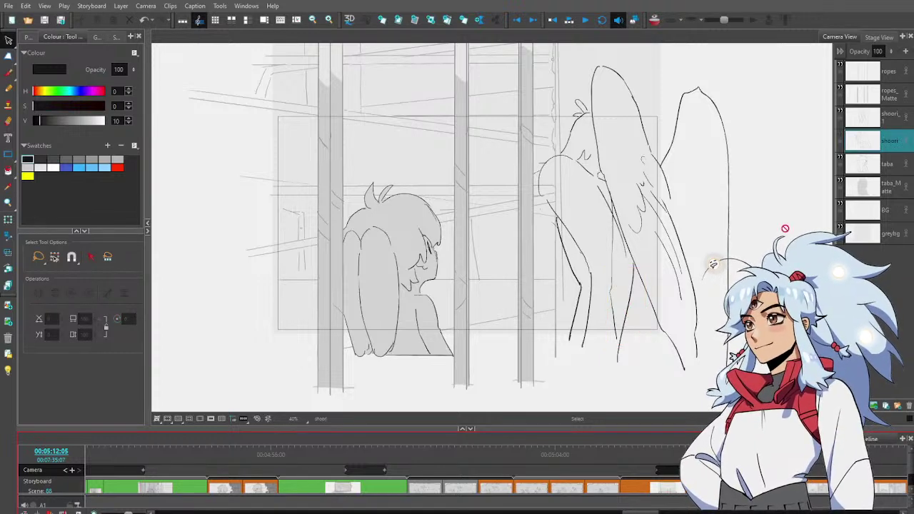
left_click(895, 123)
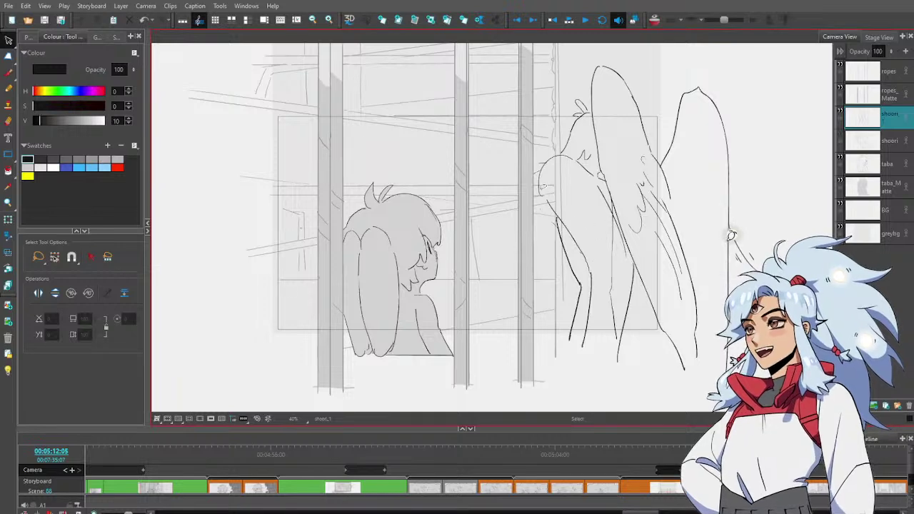
key("alt+e")
key("alt+b")
left_click_drag(541, 191, 548, 203)
key("alt+e")
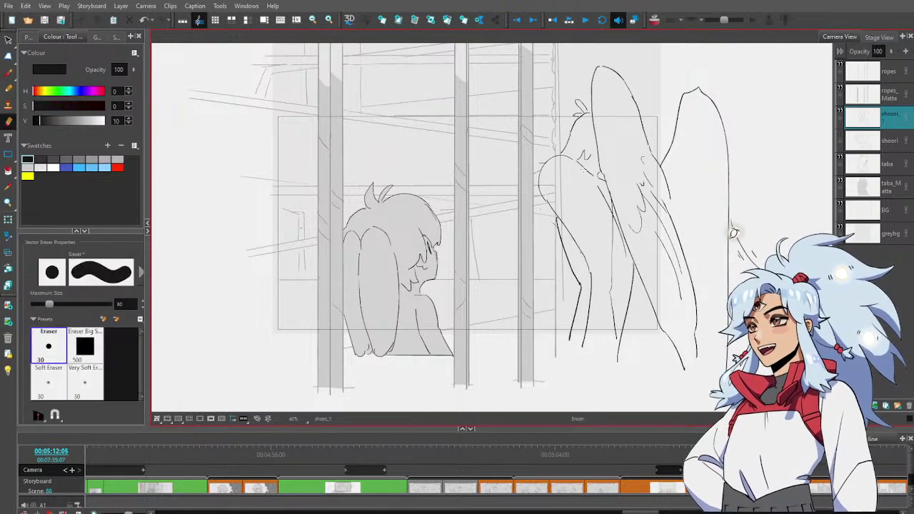
key("alt+b")
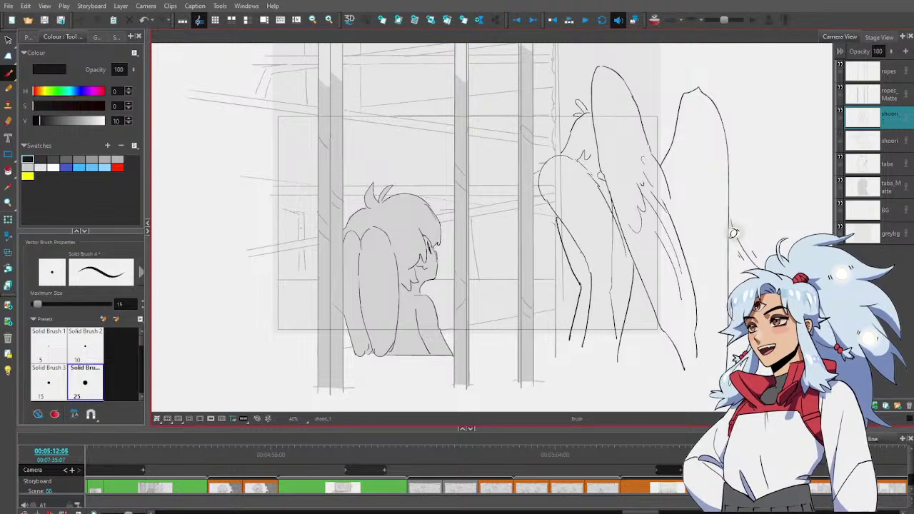
key("alt+e")
key("alt+b")
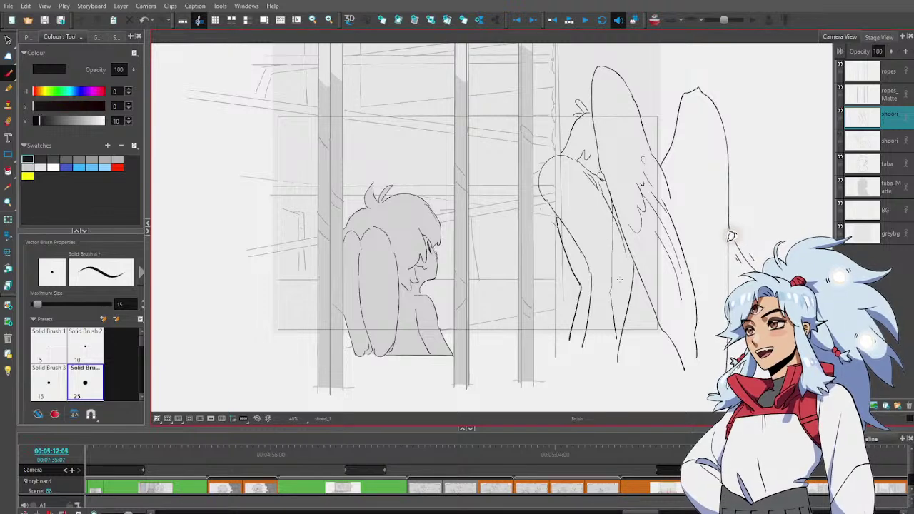
Erase the arm's old back line and redraw it as an upper arm bending at a clear elbow into the forearm
key("alt+s")
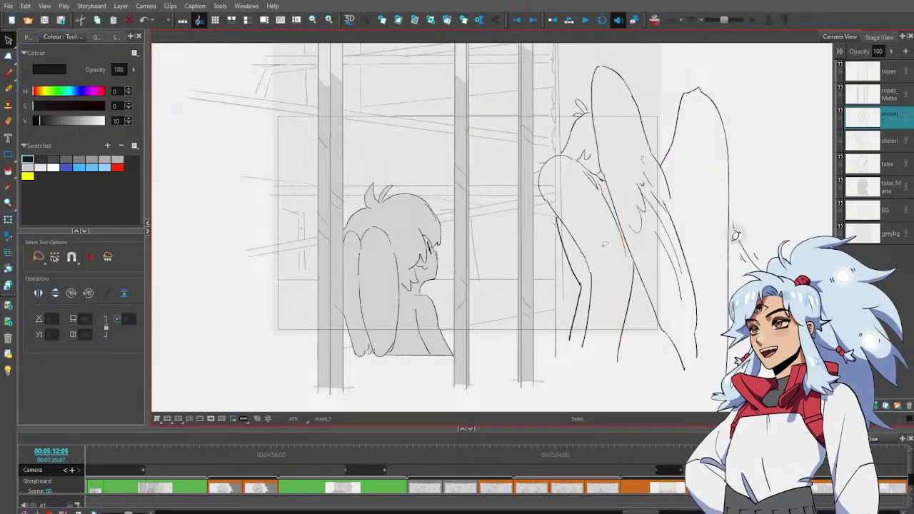
key("alt+e")
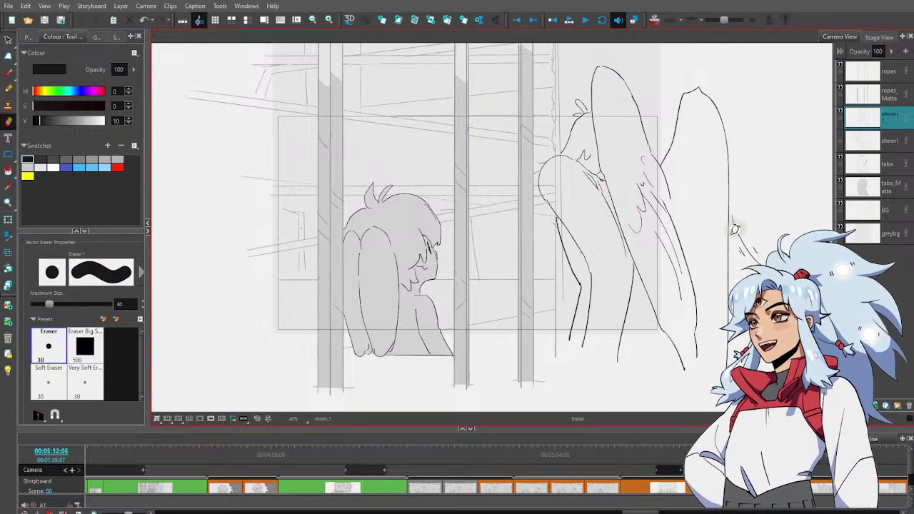
left_click_drag(606, 196, 628, 260)
key("alt+b")
left_click_drag(602, 190, 607, 209)
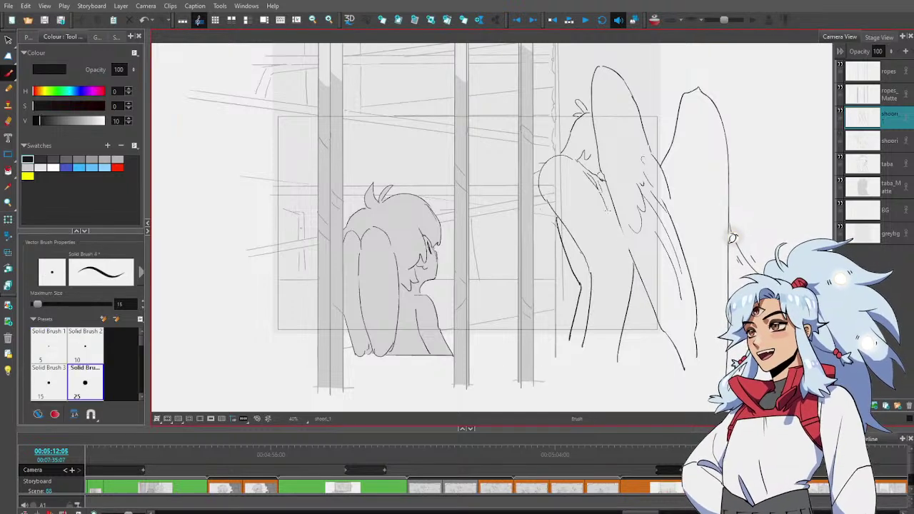
left_click_drag(629, 248, 630, 300)
key("alt+e")
key("alt+b")
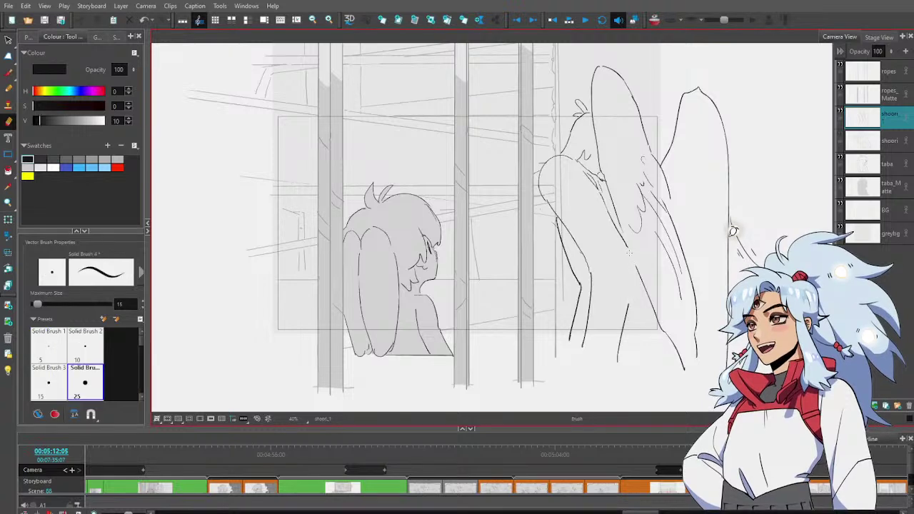
key("alt+e")
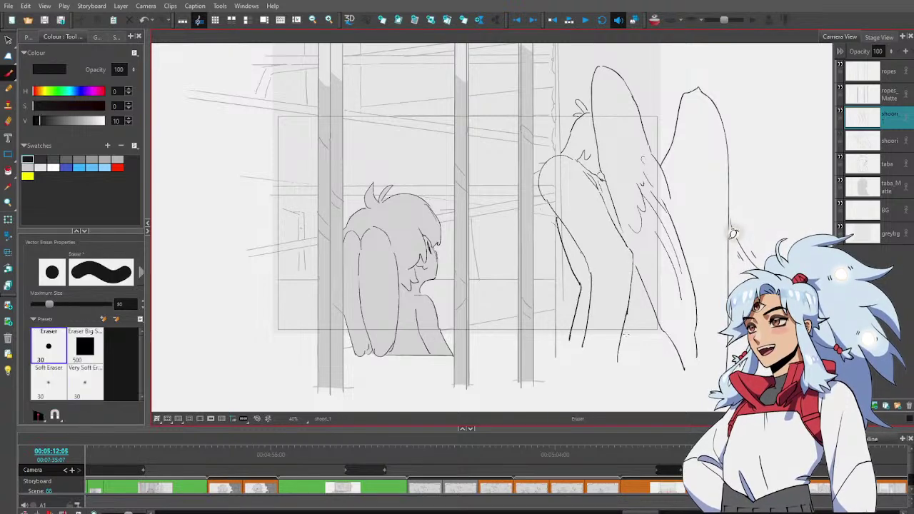
key("alt+b")
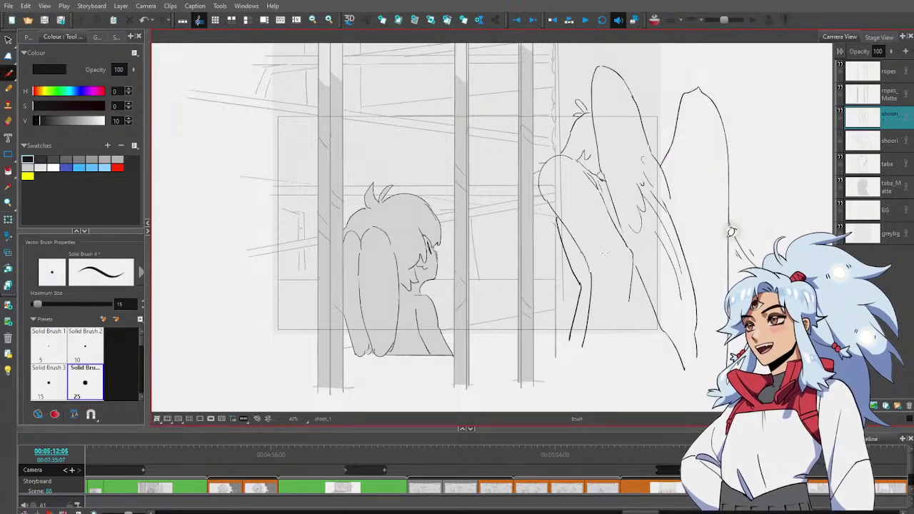
Draw the inner elbow fold, redraw the inner forearm line, and sketch the wrist cuff and hand below it
left_click_drag(597, 244, 592, 264)
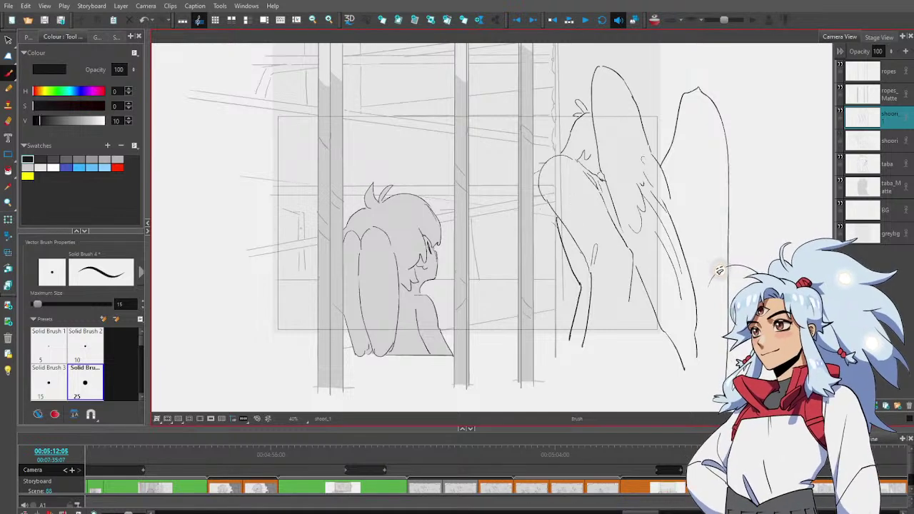
left_click_drag(578, 220, 584, 346)
key("alt+e")
key("alt+b")
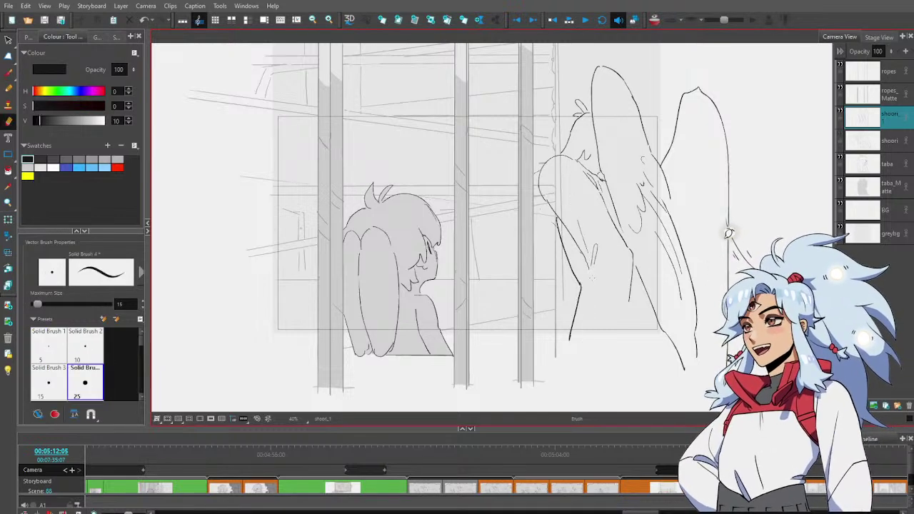
left_click_drag(593, 264, 585, 345)
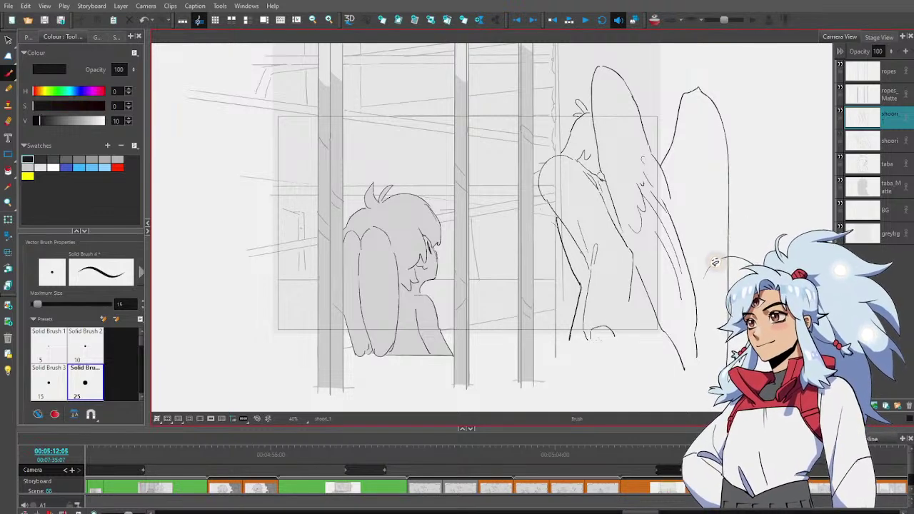
left_click_drag(580, 343, 555, 360)
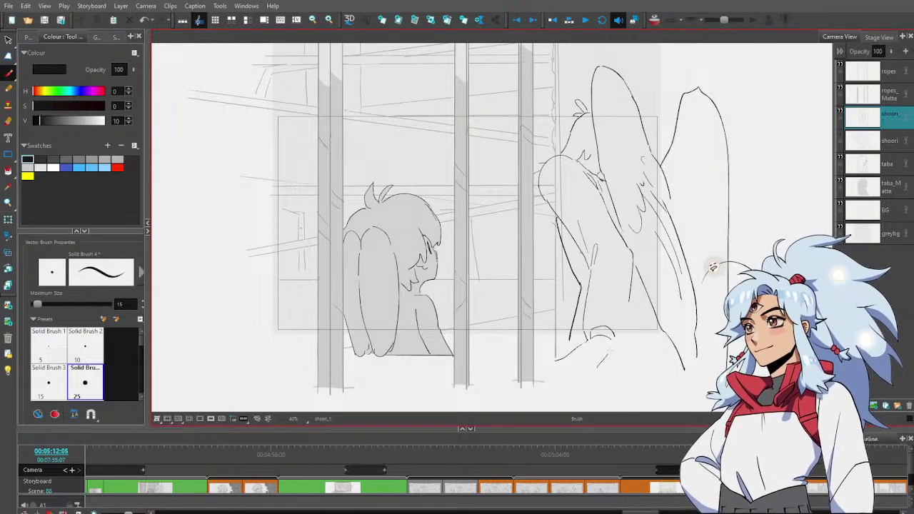
left_click_drag(629, 303, 616, 345)
Compare with the preceding panel, then slightly enlarge the whole shoori_1 figure and reposition it by the ropes
key("Left")
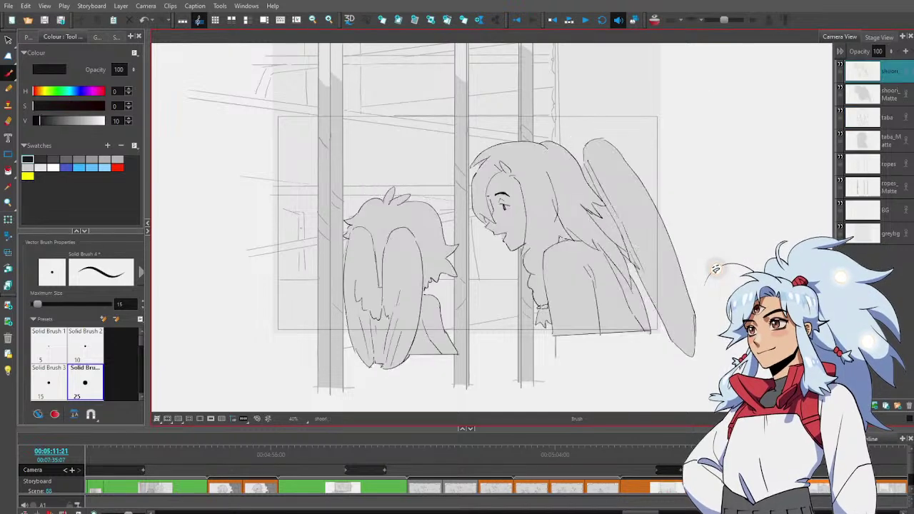
key("Right")
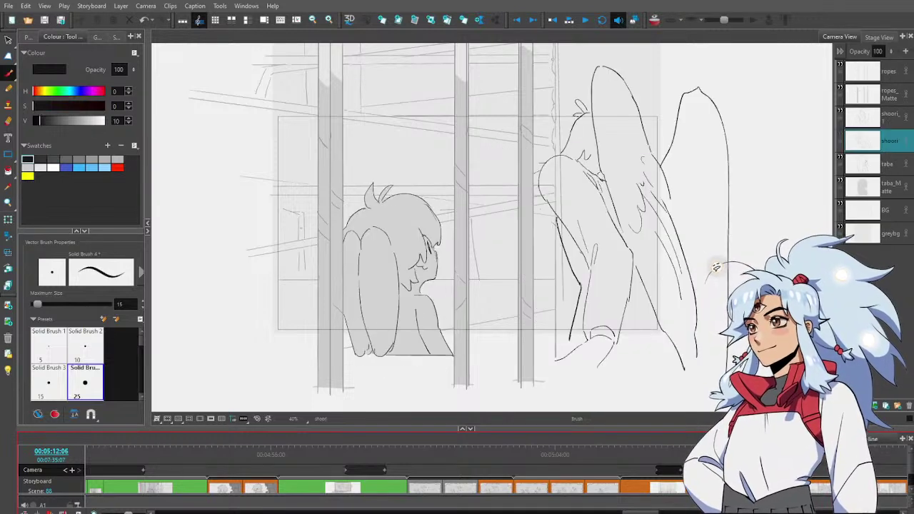
key("alt+s")
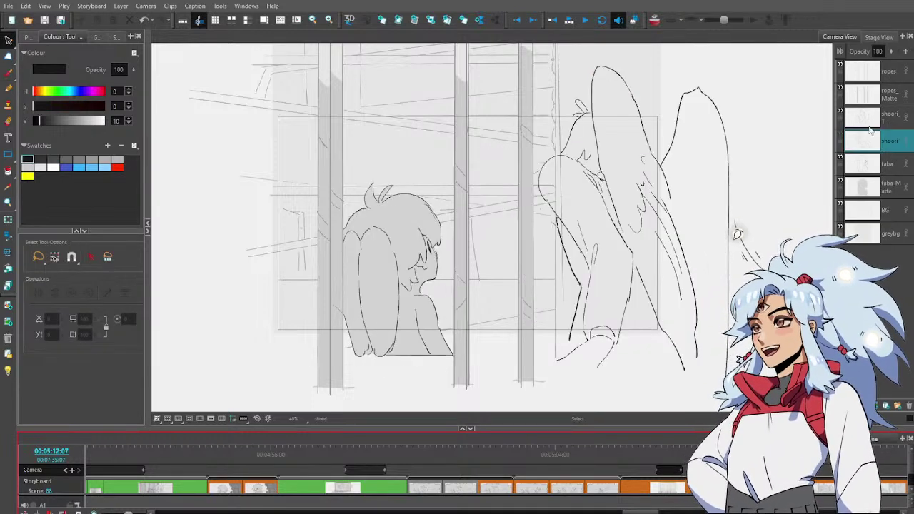
left_click(895, 122)
left_click_drag(797, 167, 797, 175)
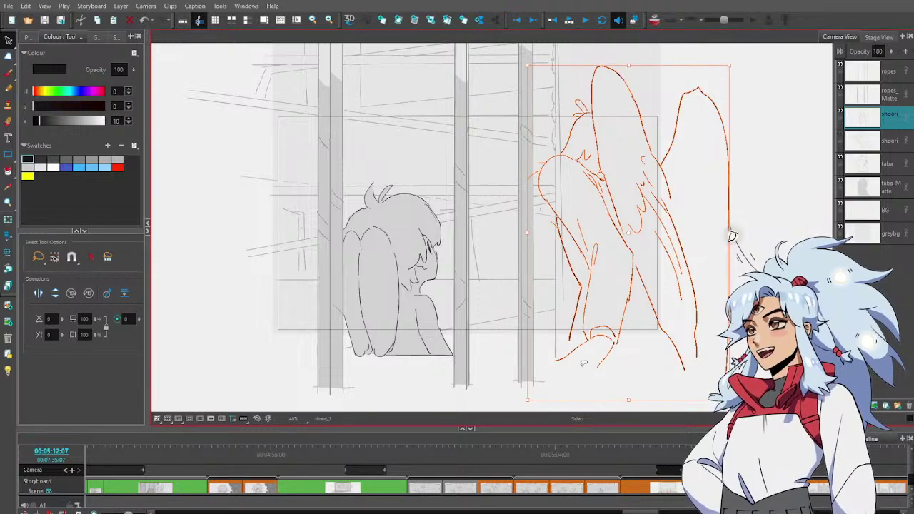
left_click_drag(527, 402, 513, 424)
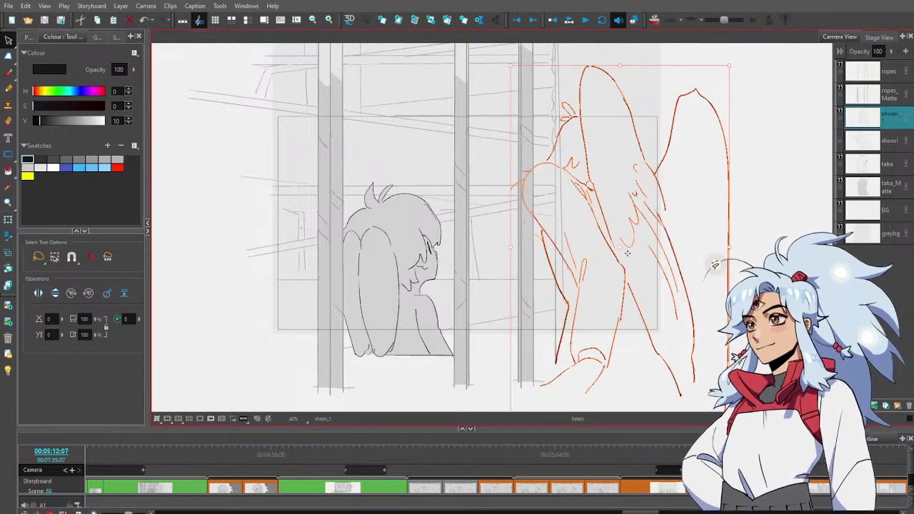
left_click_drag(623, 250, 628, 247)
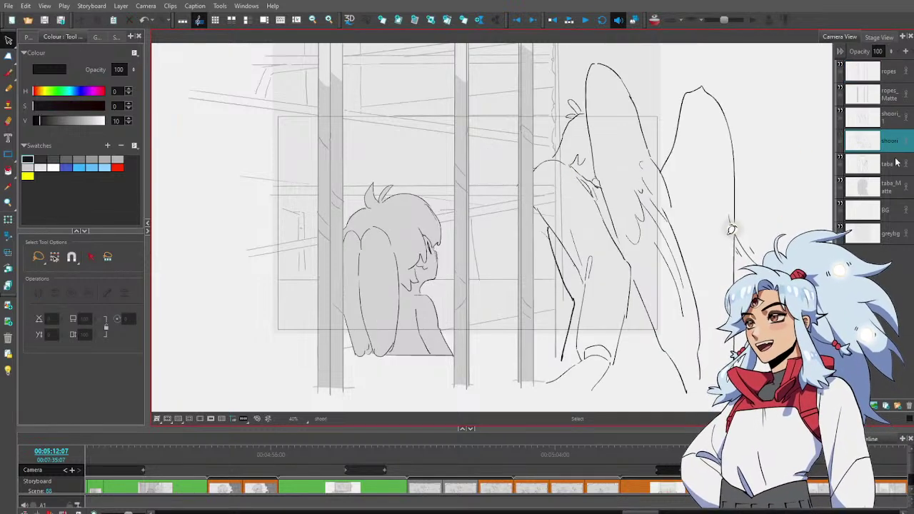
Select the strokes of shoori's arm and hand on the shoori_1 layer and delete them
left_click(892, 119)
mouse_move(555, 163)
left_mouse_down()
mouse_move(546, 217)
mouse_move(584, 288)
mouse_move(572, 353)
mouse_move(639, 336)
mouse_move(629, 257)
mouse_move(594, 187)
mouse_move(562, 163)
left_mouse_up()
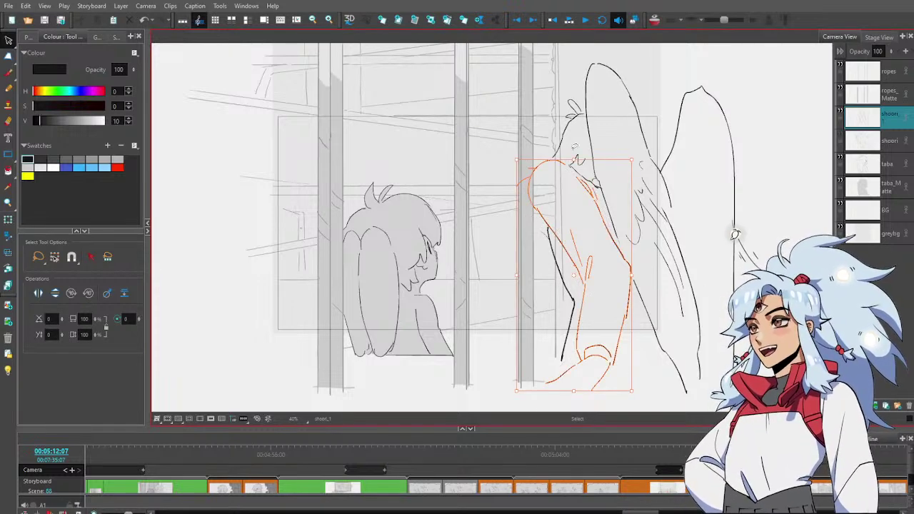
key("Delete")
key("alt+e")
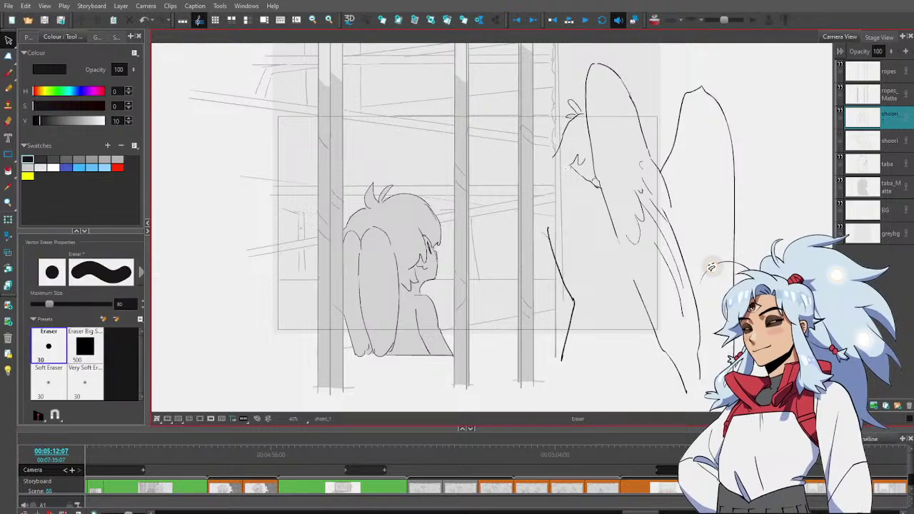
Draw shoori's new arm from the shoulder through the bent elbow to the cuffed wrist, with the hand resting behind the rope
key("alt+b")
mouse_move(547, 173)
left_mouse_down()
mouse_move(593, 183)
mouse_move(540, 197)
mouse_move(564, 253)
mouse_move(583, 264)
mouse_move(541, 342)
mouse_move(551, 384)
left_mouse_up()
key("ctrl+z")
key("ctrl+z")
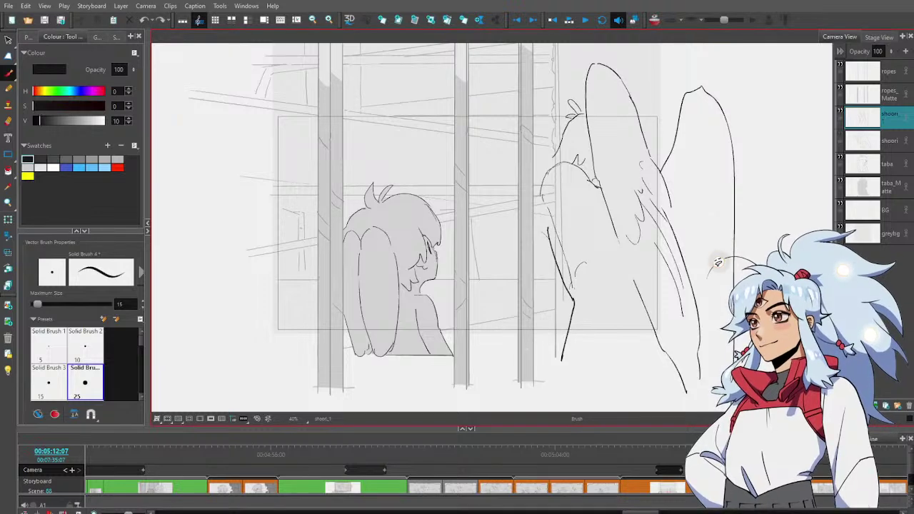
mouse_move(537, 350)
left_mouse_down()
mouse_move(513, 358)
mouse_move(510, 369)
mouse_move(531, 390)
mouse_move(551, 372)
mouse_move(543, 350)
mouse_move(560, 370)
mouse_move(559, 319)
mouse_move(584, 270)
mouse_move(620, 273)
mouse_move(584, 362)
mouse_move(570, 368)
left_mouse_up()
left_click_drag(604, 293, 567, 346)
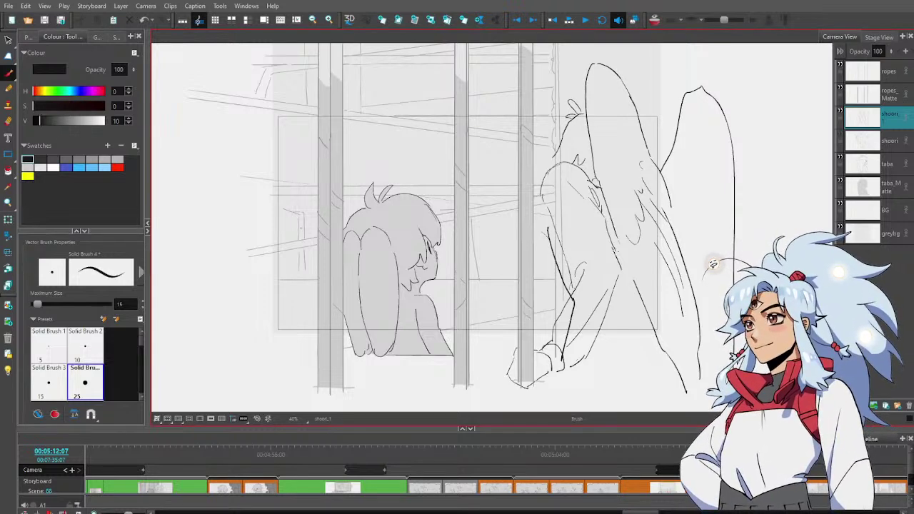
Remove the old torso line crossing the new arm and redraw the chest contour in front of the upper arm
key("alt+e")
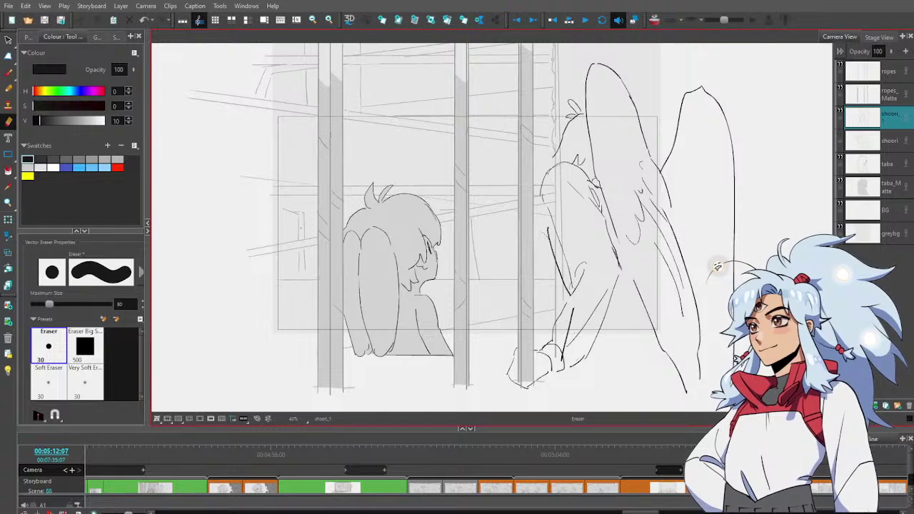
key("alt+s")
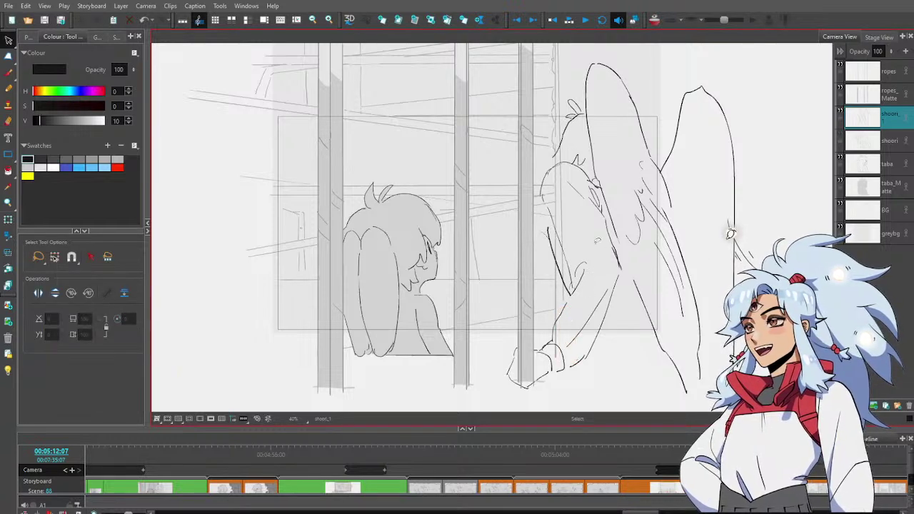
key("alt+b")
key("alt+e")
key("alt+b")
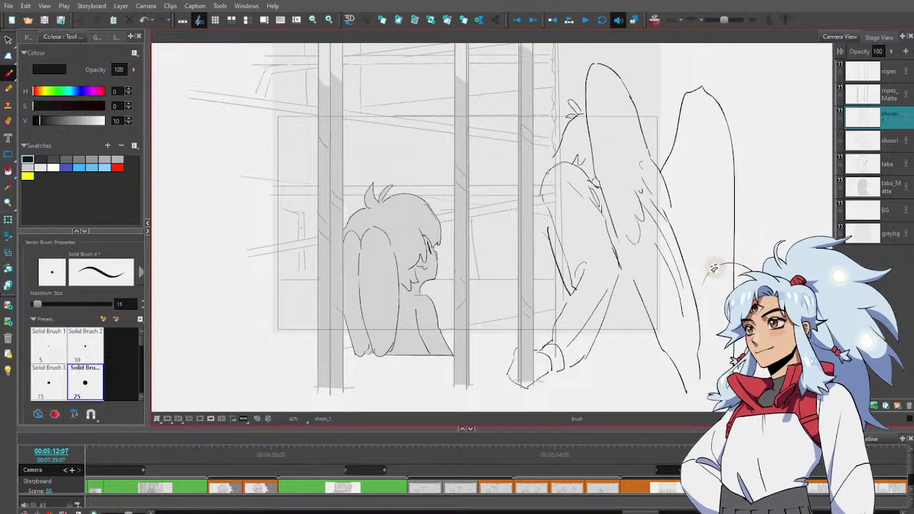
key("alt+e")
left_click_drag(549, 225, 554, 251)
key("alt+b")
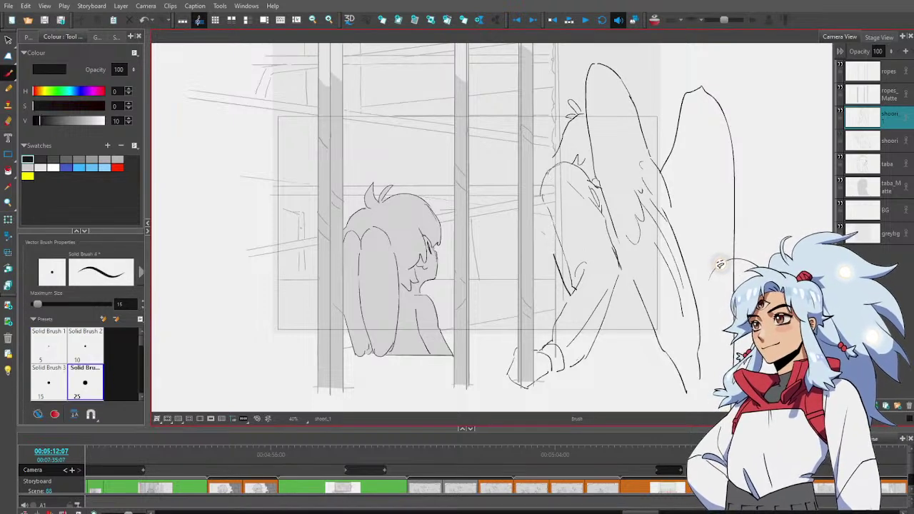
key("alt+e")
key("alt+b")
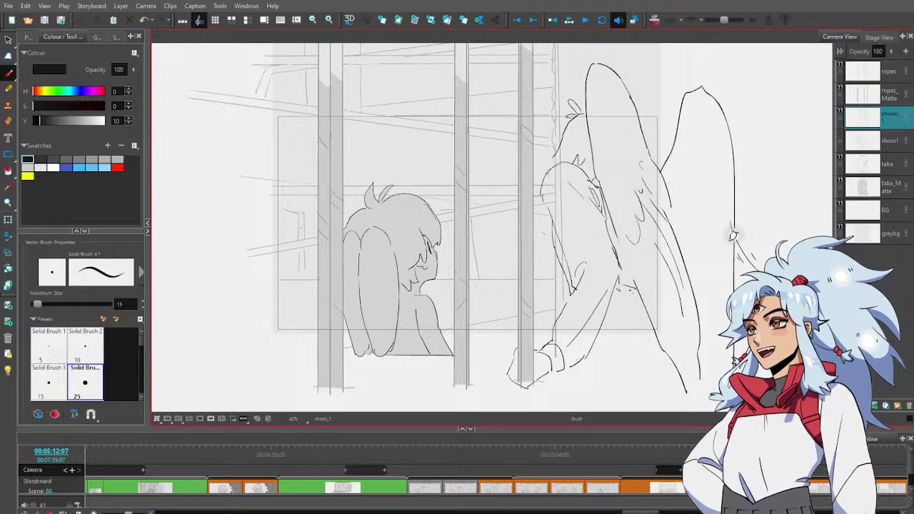
Sketch crossed lacing at shoori's waist, then clean up and redraw the back contour behind the elbow
left_click_drag(631, 307, 643, 325)
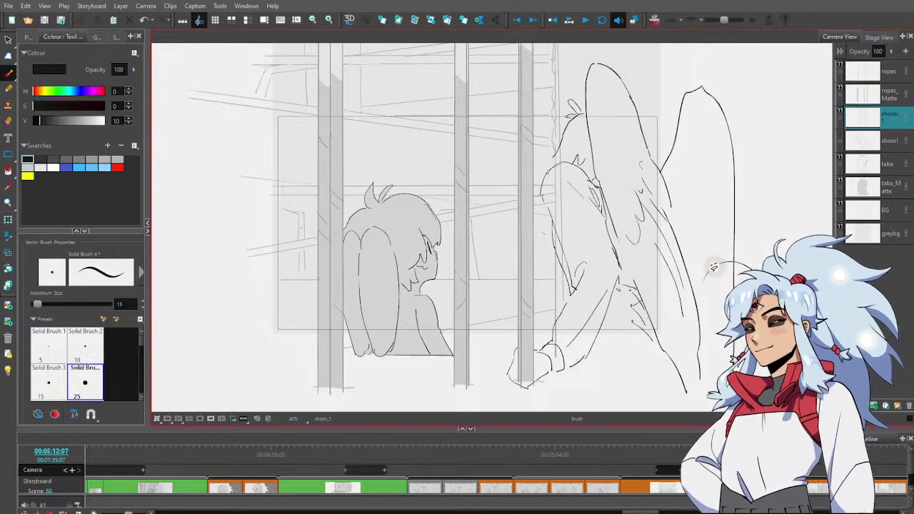
left_click_drag(648, 309, 634, 337)
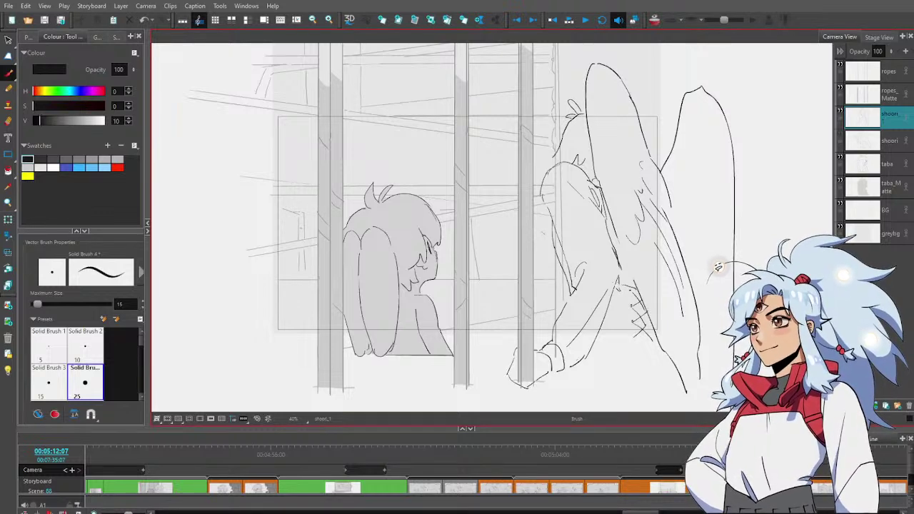
key("alt+x")
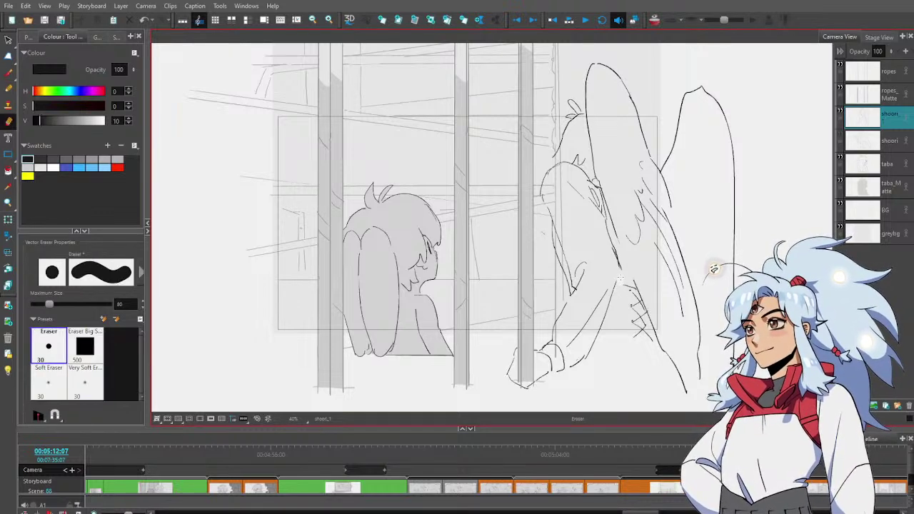
key("alt+e")
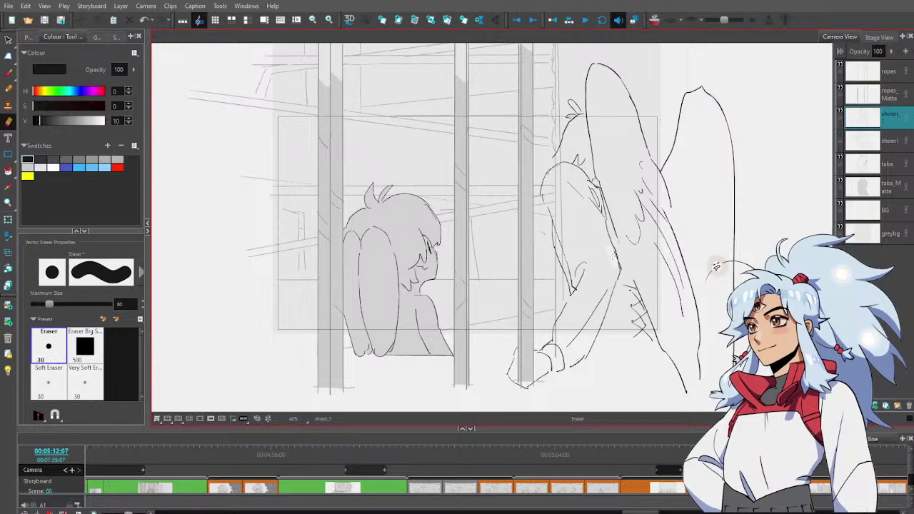
left_click_drag(613, 255, 630, 252)
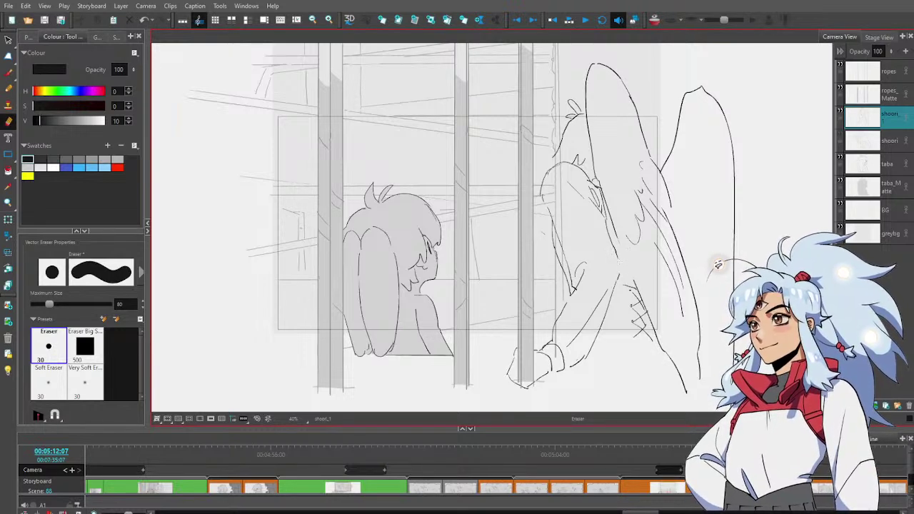
key("alt+b")
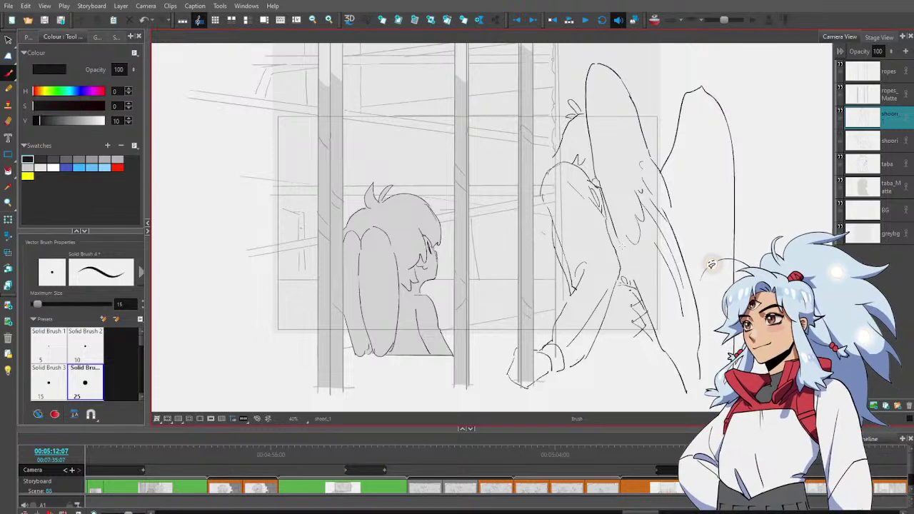
left_click_drag(619, 246, 655, 340)
key("ctrl+z")
left_click_drag(618, 241, 638, 289)
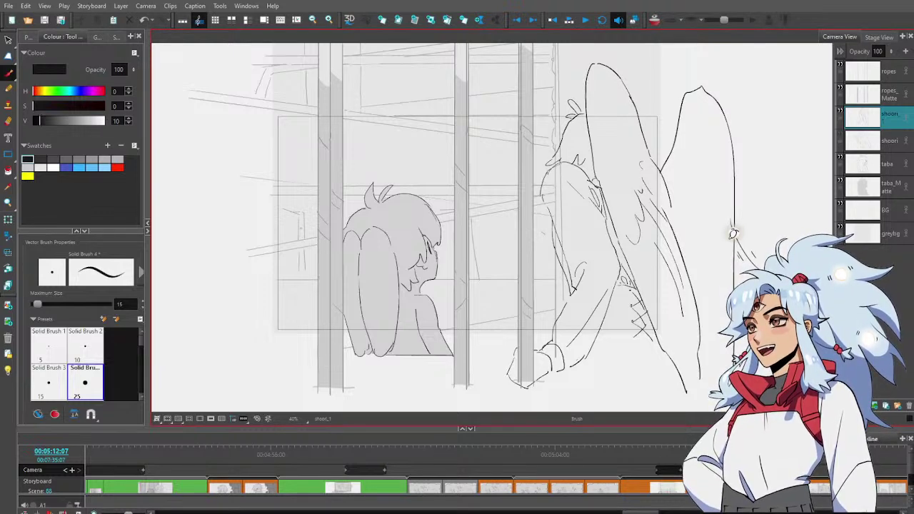
Compare the turned-away pose with shoori's figure in the following panel, then return to the current panel
key(".")
key(".")
key(".")
key(".")
key(".")
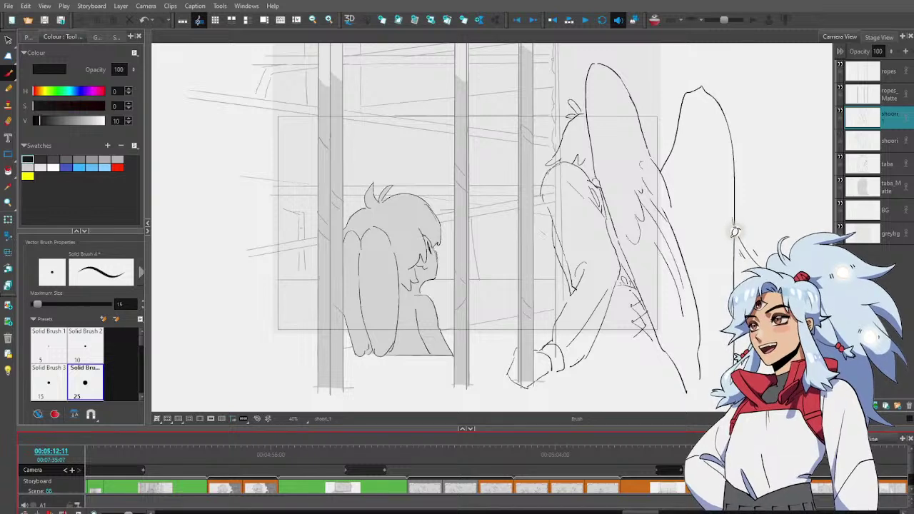
left_click_drag(857, 462, 876, 462)
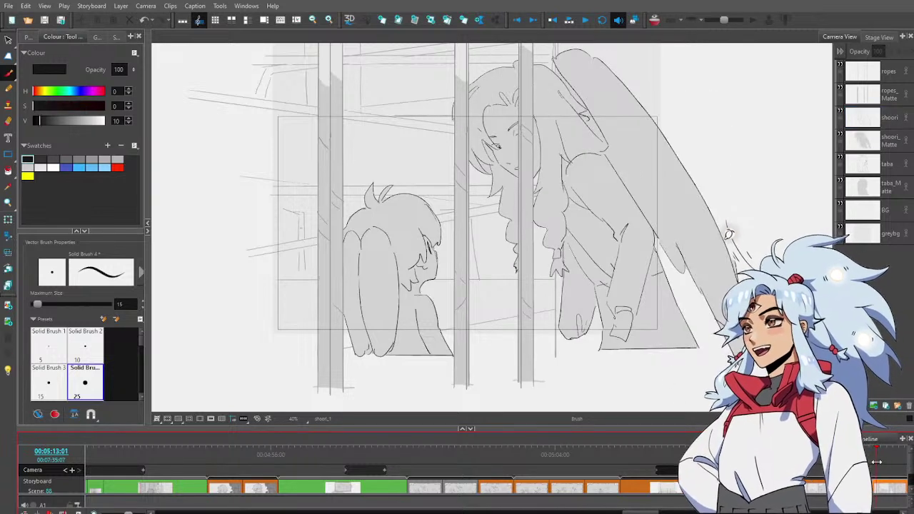
key("Left")
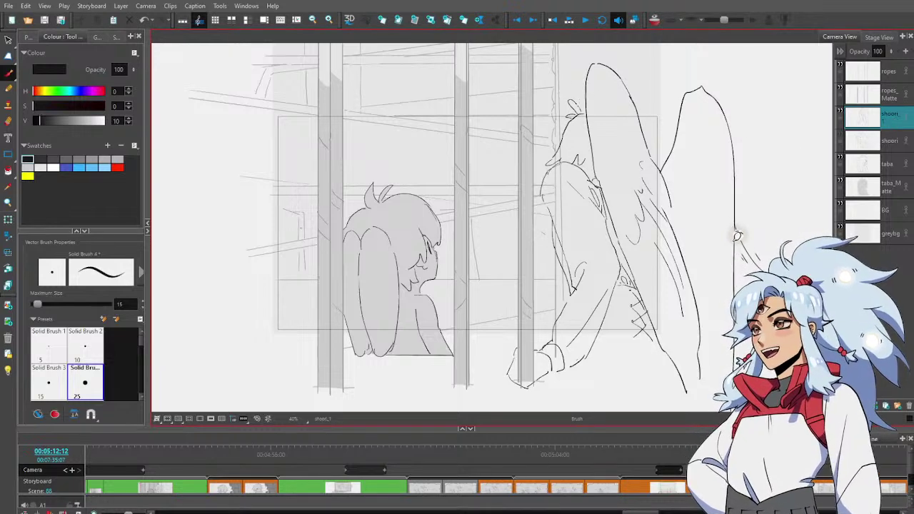
Clean up the line where the hair meets the wing and close the figure with a base line from wrist to wing tip
key("alt+e")
left_click_drag(584, 113, 582, 116)
key("alt+b")
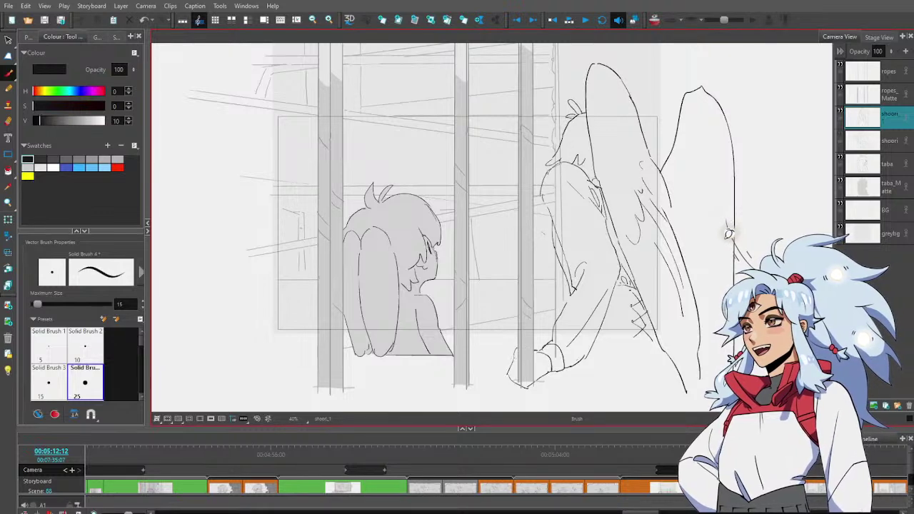
mouse_move(570, 366)
left_mouse_down()
mouse_move(570, 379)
mouse_move(663, 393)
left_mouse_up()
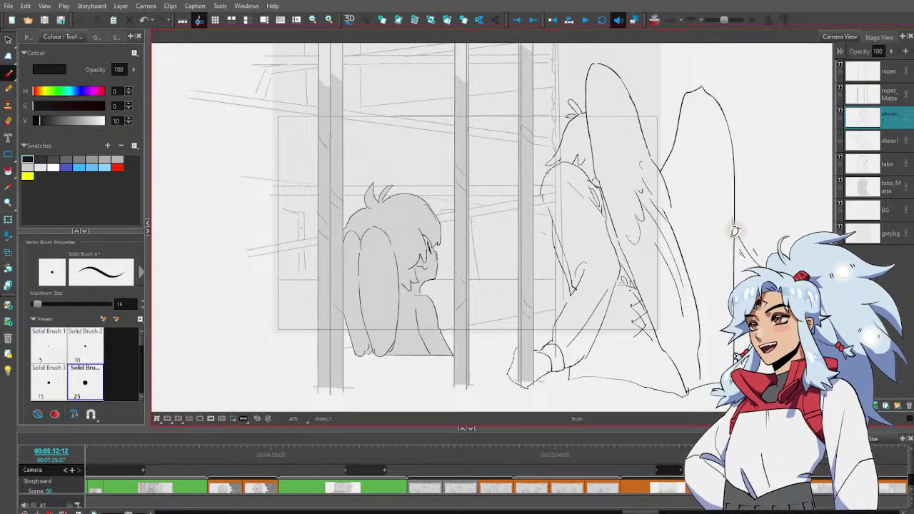
left_click(521, 298)
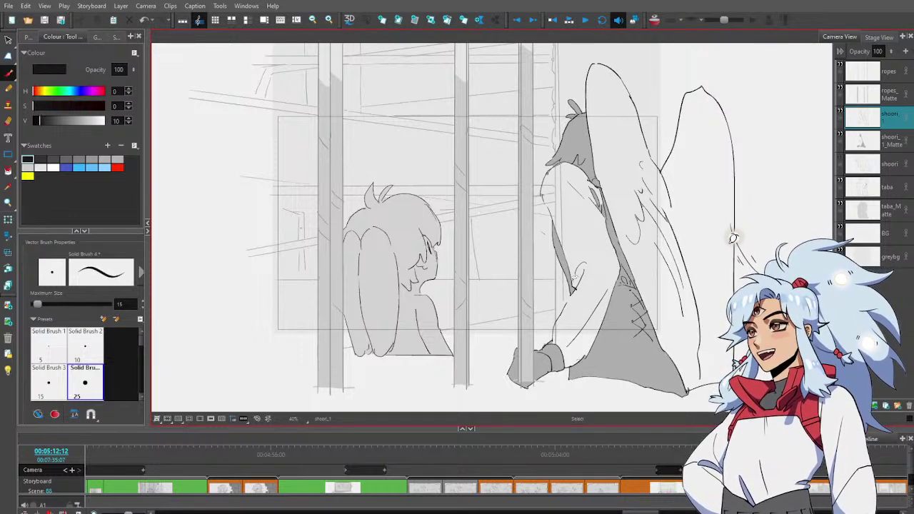
key("ctrl+z")
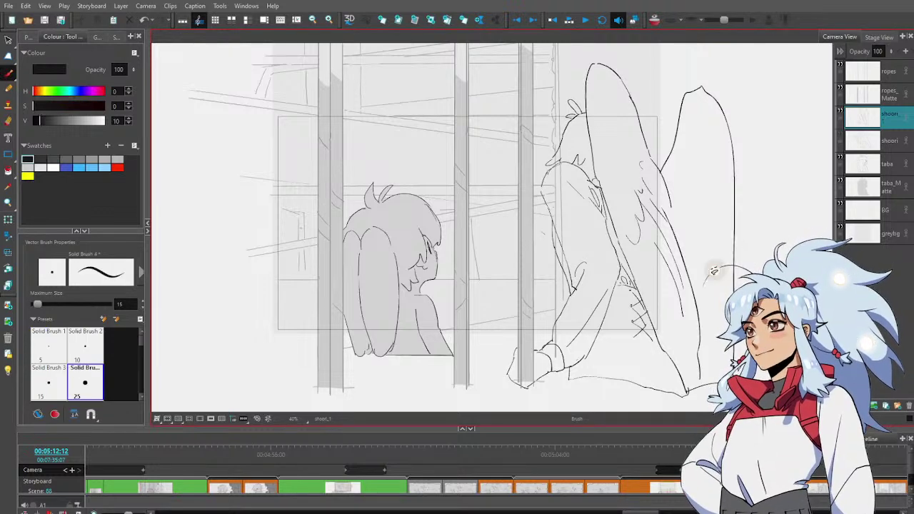
key("alt+i")
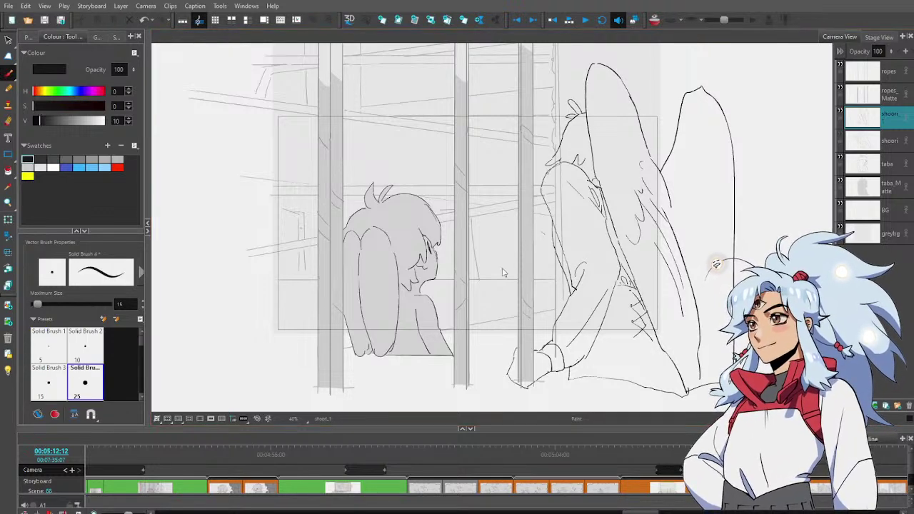
left_click(515, 306)
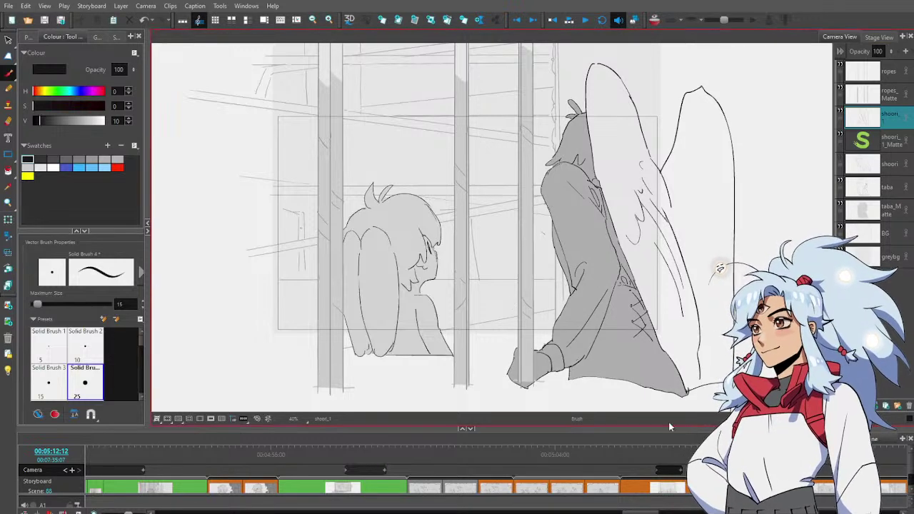
key("ctrl+z")
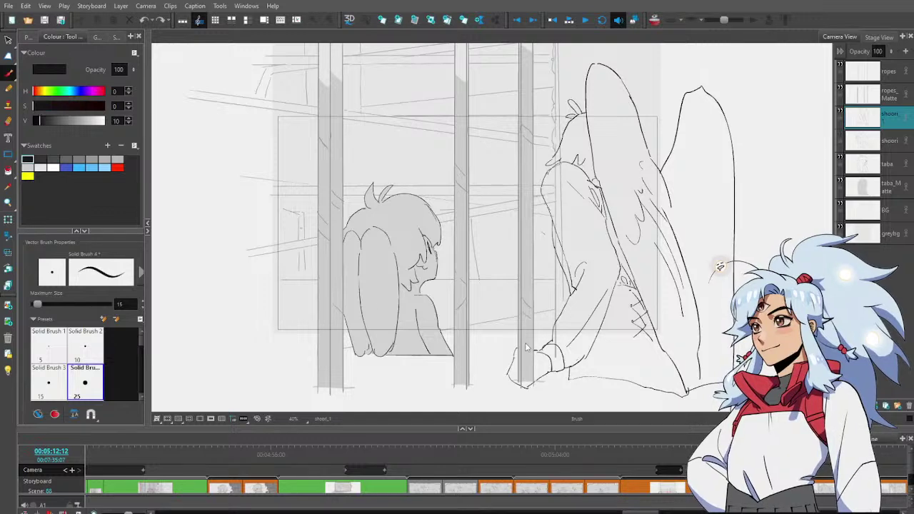
Generate a grey matte layer beneath shoori_1 and inspect its coverage by toggling the line layer's visibility
left_click(531, 310)
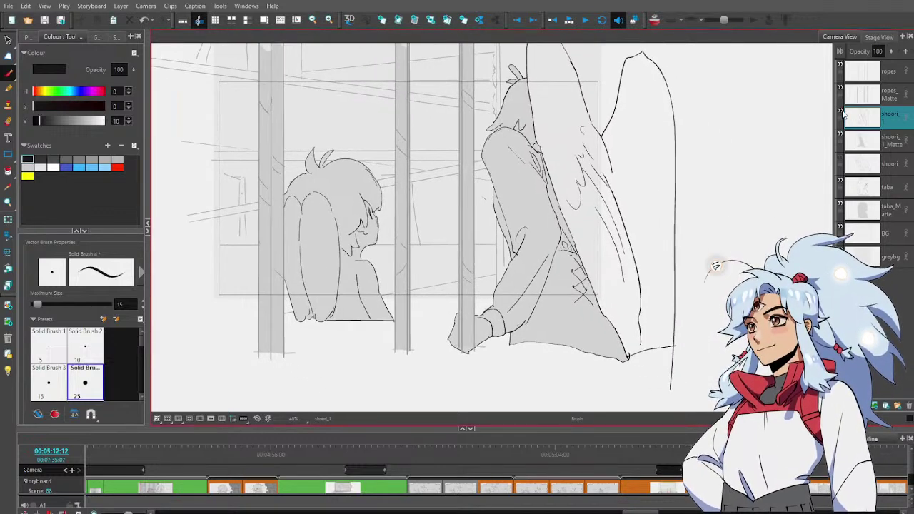
left_click(841, 114)
left_click(840, 114)
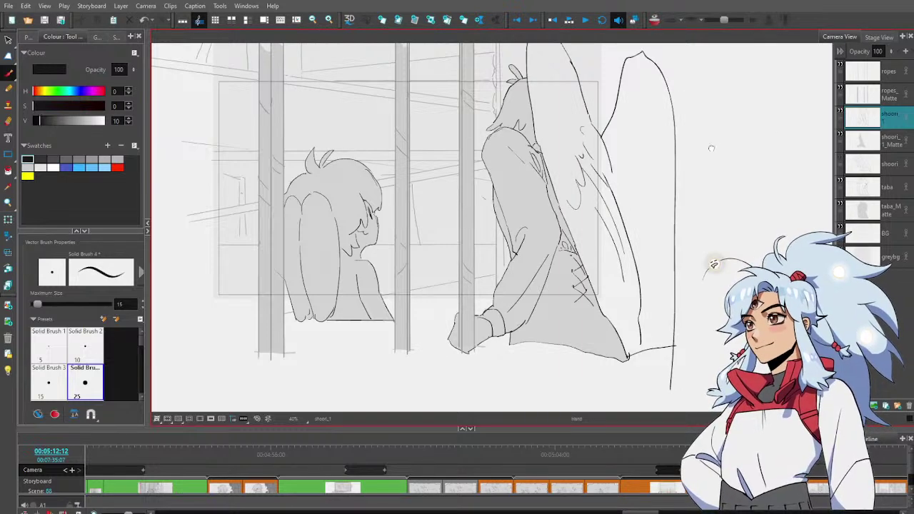
scroll(827, 114, "up", 2)
left_click(840, 115)
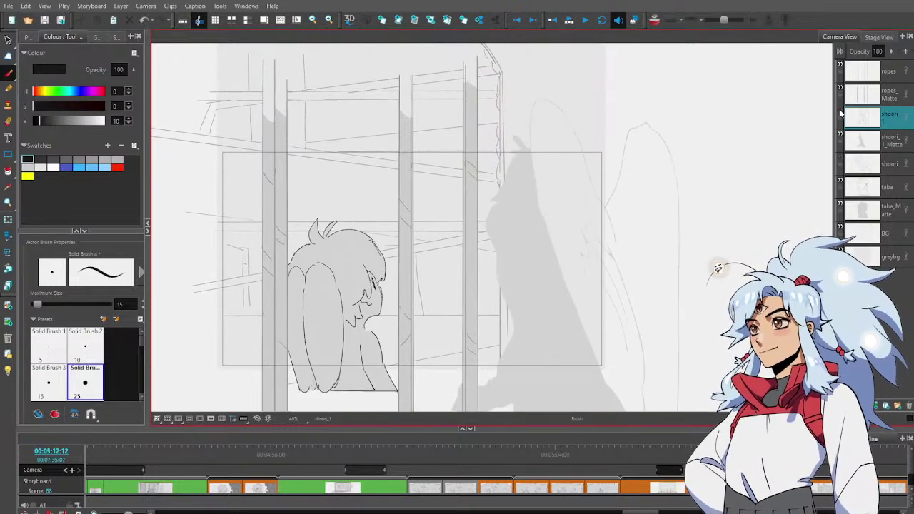
left_click(841, 114)
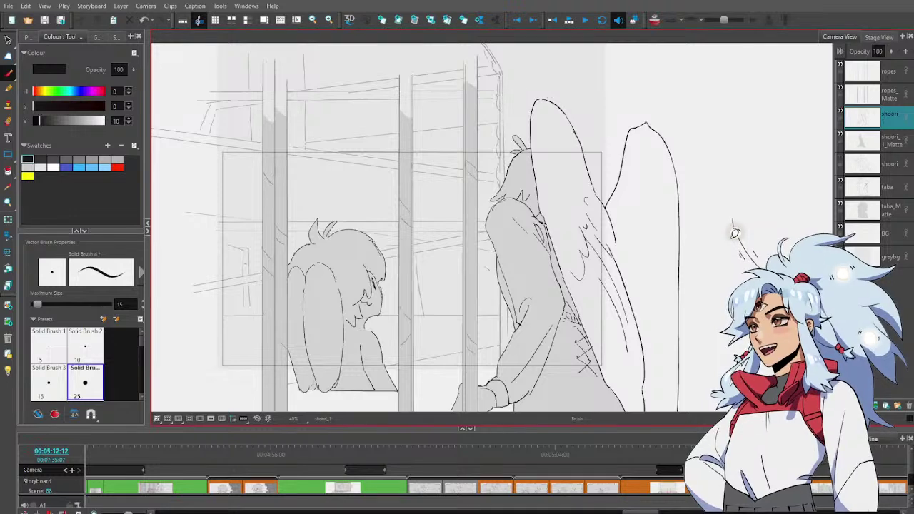
key("ctrl+z")
left_click(840, 114)
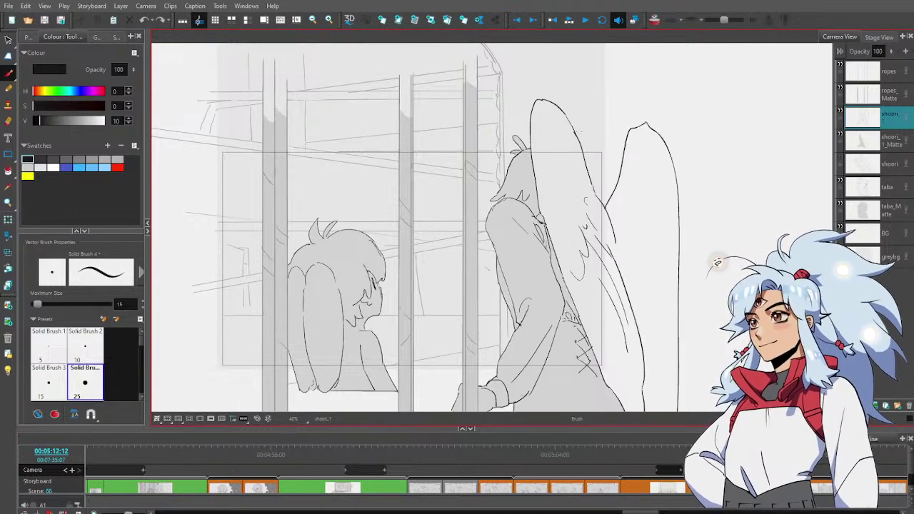
Extend the grey matte of shoori_1 so that it covers both wings
key("alt+i")
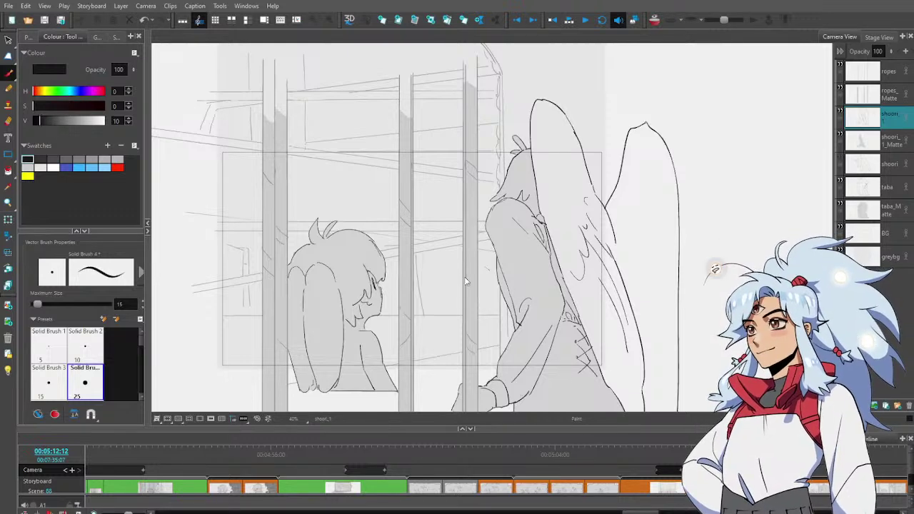
left_click(636, 236)
left_click_drag(497, 131, 591, 130)
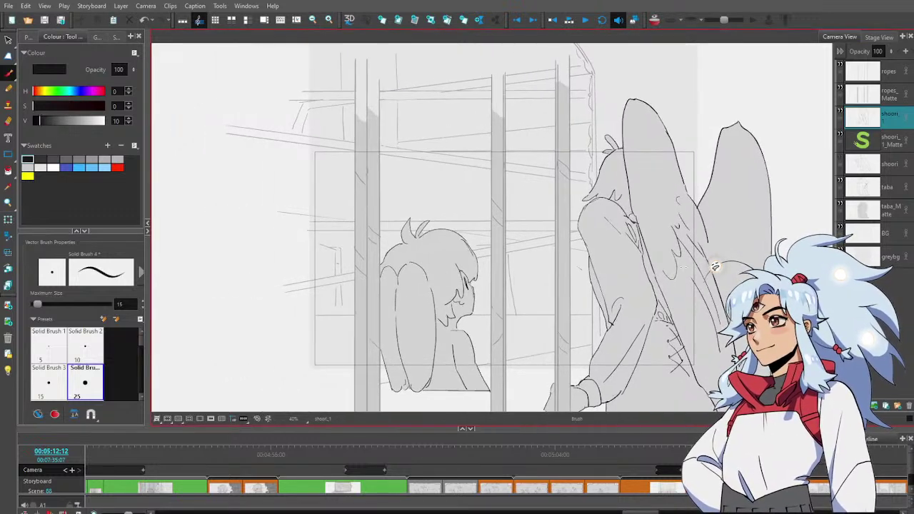
Select the stray marks in front of the arm across the shoori_1 and shoori_1_Matte layers and delete them
left_click(897, 147, "shift")
key("alt+s")
mouse_move(581, 258)
left_mouse_down()
mouse_move(588, 272)
mouse_move(586, 260)
left_mouse_up()
key("Delete")
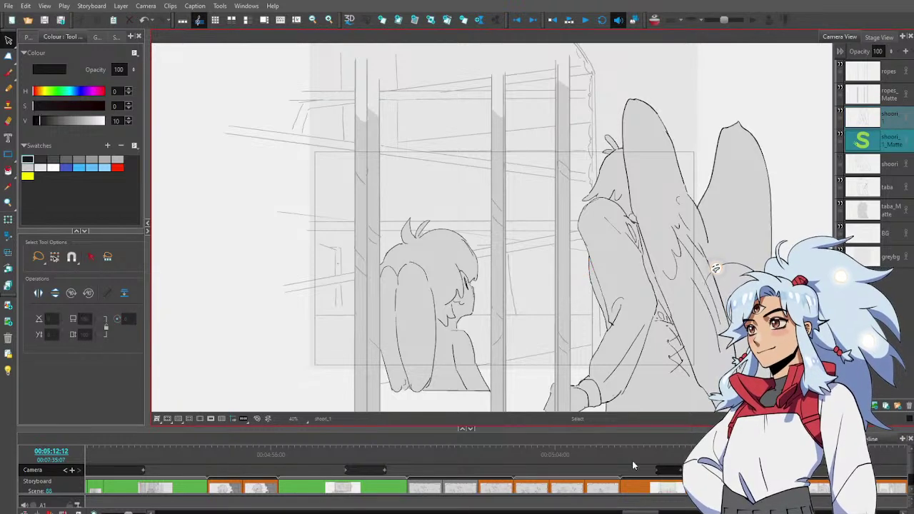
Mask the view to the camera frame and scrub the timeline to preview the new pose
left_click(212, 421)
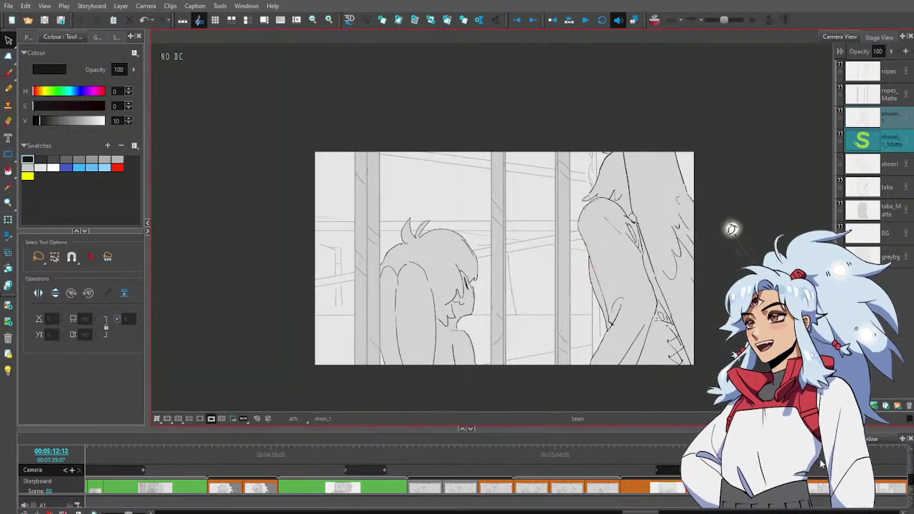
left_click(780, 488)
left_click_drag(769, 463, 796, 467)
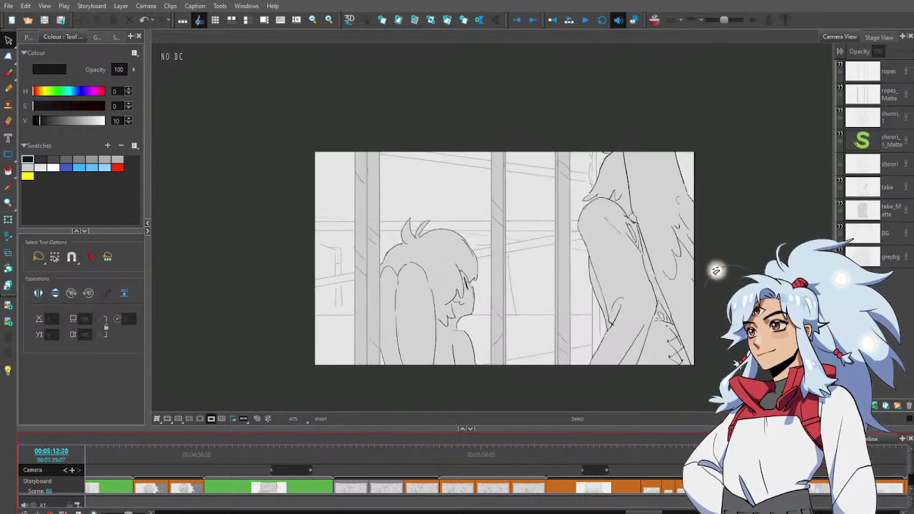
key("Left")
key("Left")
left_click(899, 165)
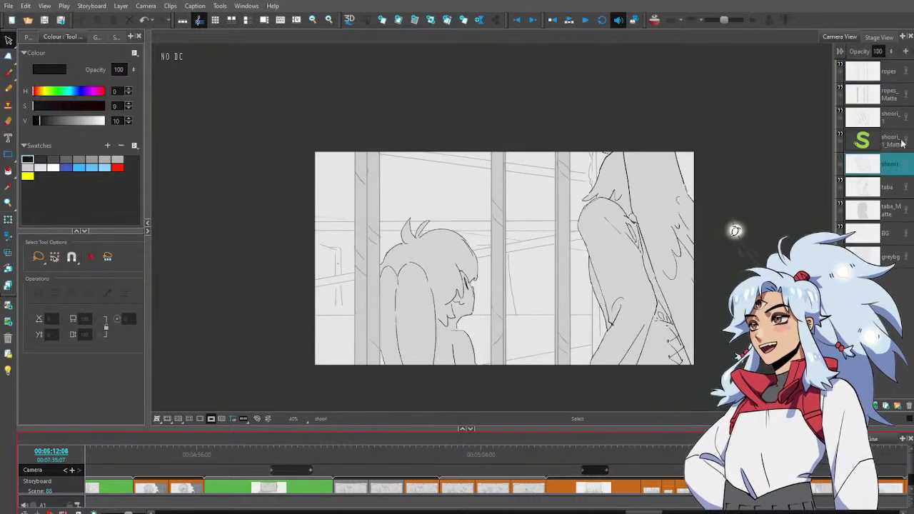
left_click(896, 147, "ctrl")
scroll(470, 270, "down", 2)
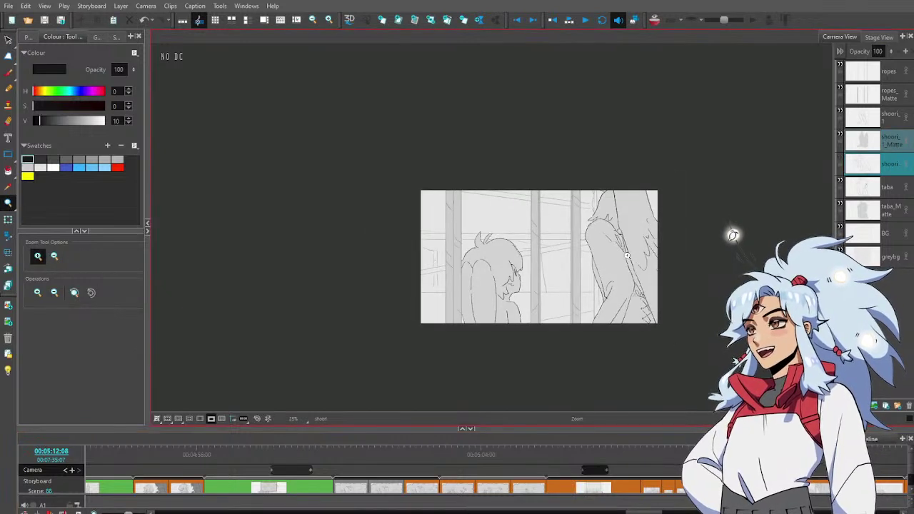
mouse_move(572, 155)
left_mouse_down()
mouse_move(521, 386)
mouse_move(670, 165)
left_mouse_up()
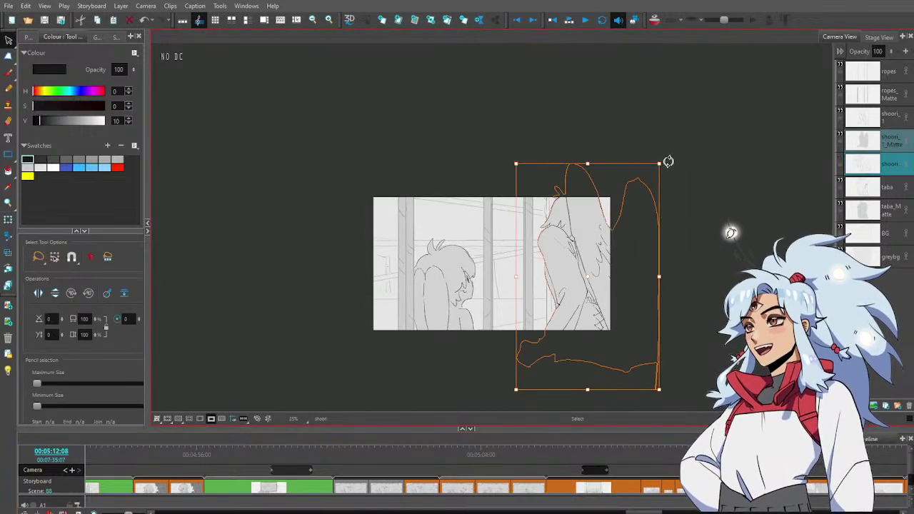
Lasso winged shoori's figure across the shoori_1 and shoori_1_Matte layers and shift it slightly left toward the rope
left_click(893, 146)
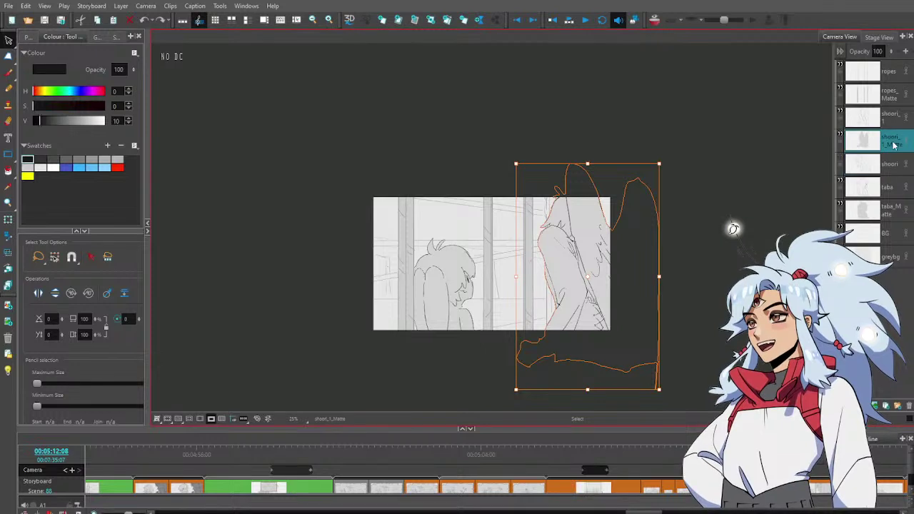
left_click(896, 132, "ctrl")
mouse_move(566, 112)
left_mouse_down()
mouse_move(507, 400)
mouse_move(673, 158)
mouse_move(661, 147)
left_mouse_up()
left_click_drag(595, 277, 592, 277)
left_click(680, 145)
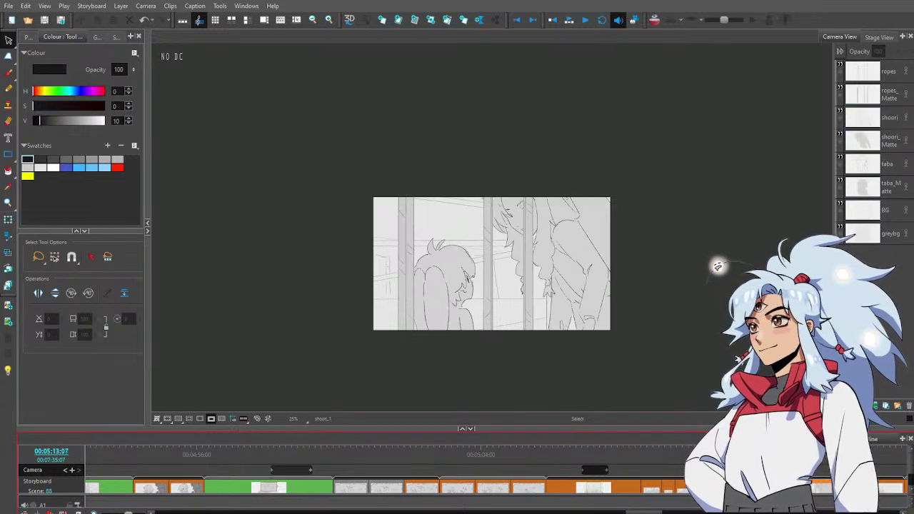
In the following panel, move the shoori and shoori_Matte layers slightly left with Layer Transform and preview the transition
key("shift+Return")
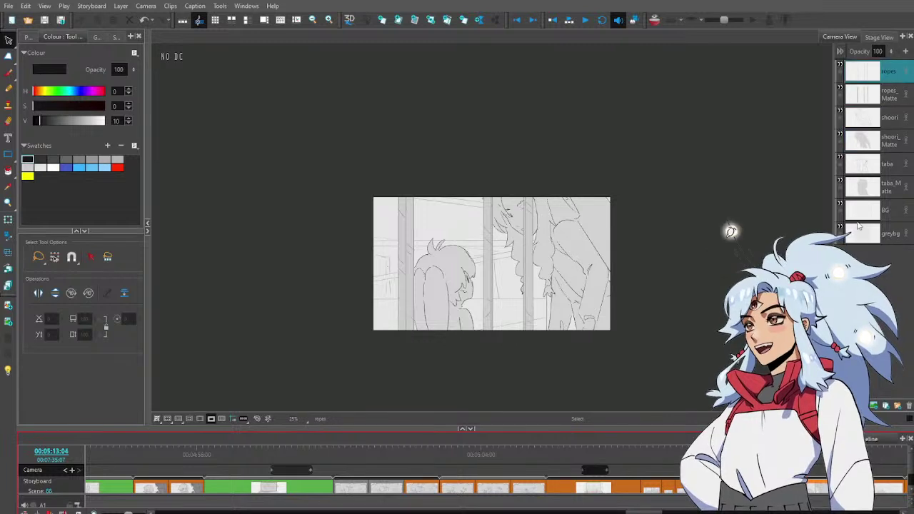
left_click(892, 125)
left_click(895, 144, "shift")
key("shift+t")
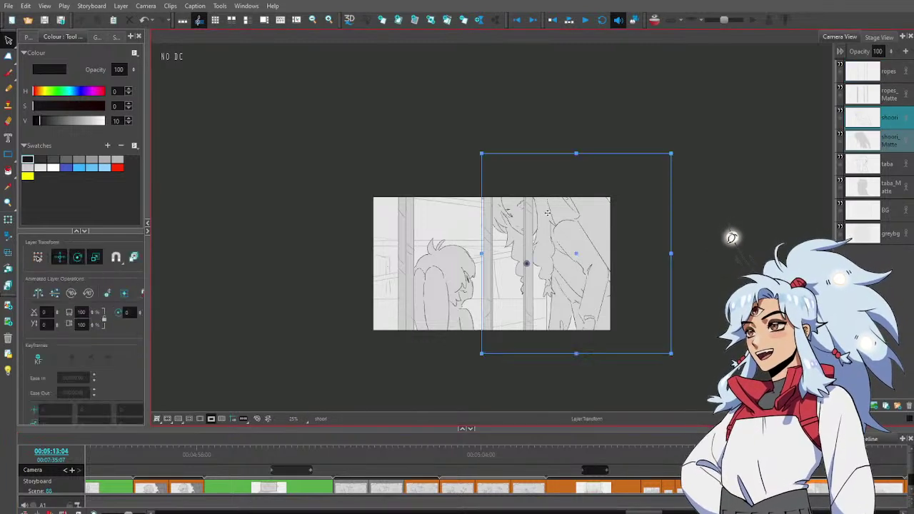
left_click_drag(581, 252, 572, 253)
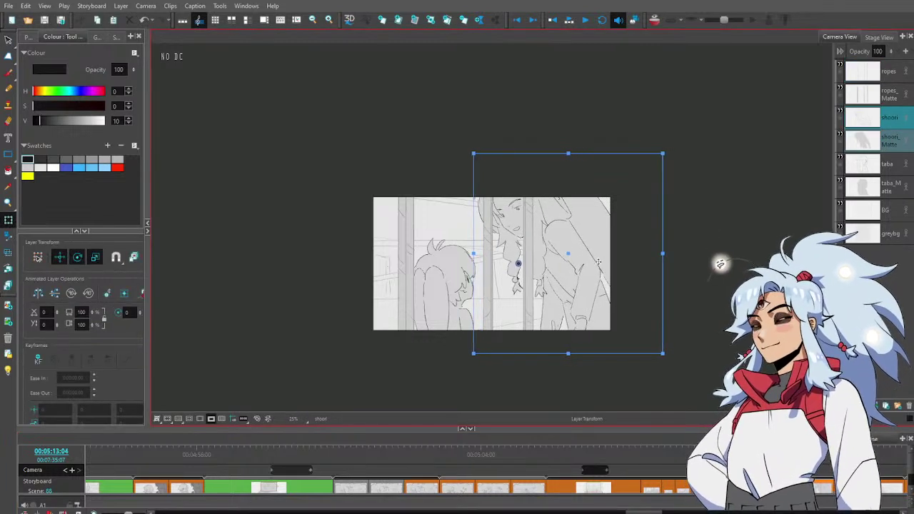
key("Return")
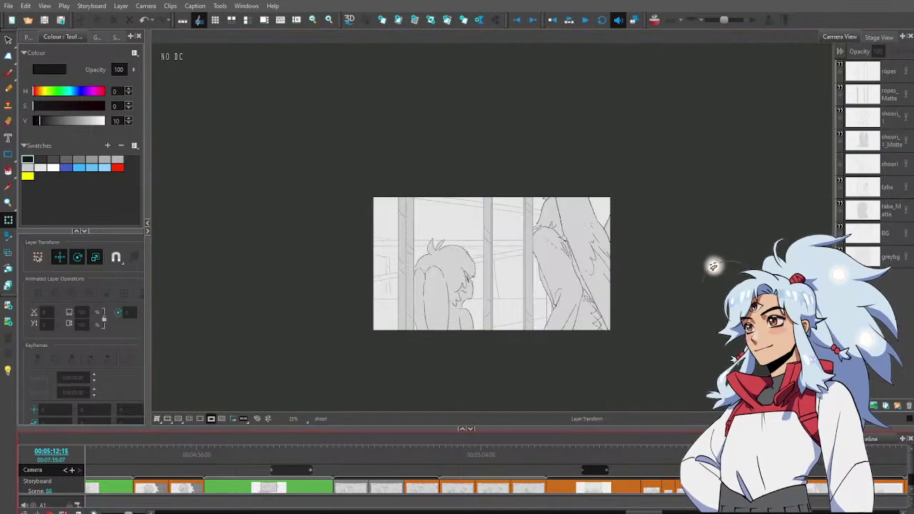
key("Return")
key("Return")
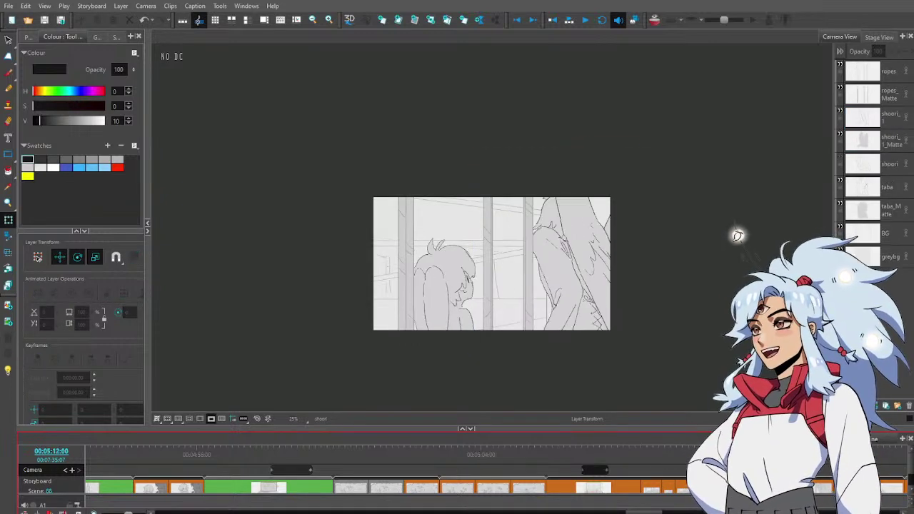
Widen the base of shoori's turned-away figure on shoori_1 and shoori_1_Matte with the Perspective tool by pulling both lower corners outward
left_click(868, 164)
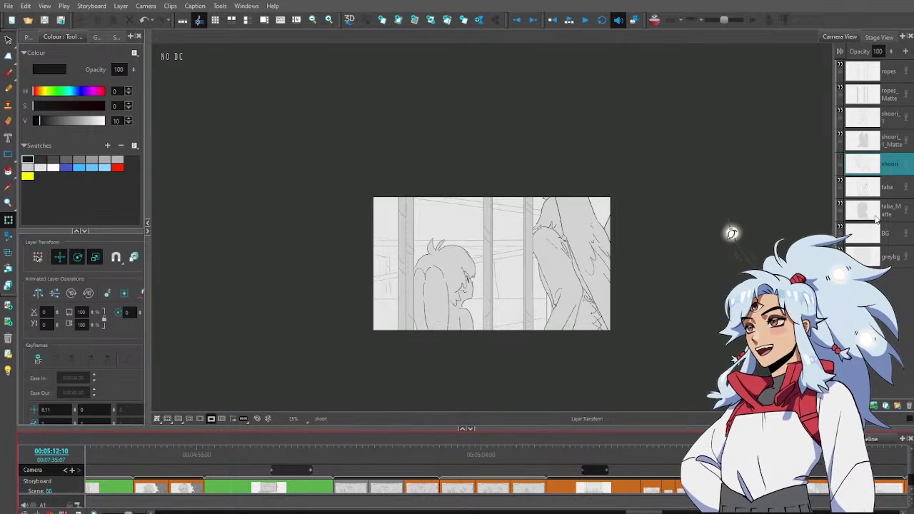
left_click(892, 123)
left_click(894, 140, "shift")
key("alt+s")
mouse_move(615, 113)
left_mouse_down()
mouse_move(469, 381)
mouse_move(615, 114)
left_mouse_up()
key("alt+0")
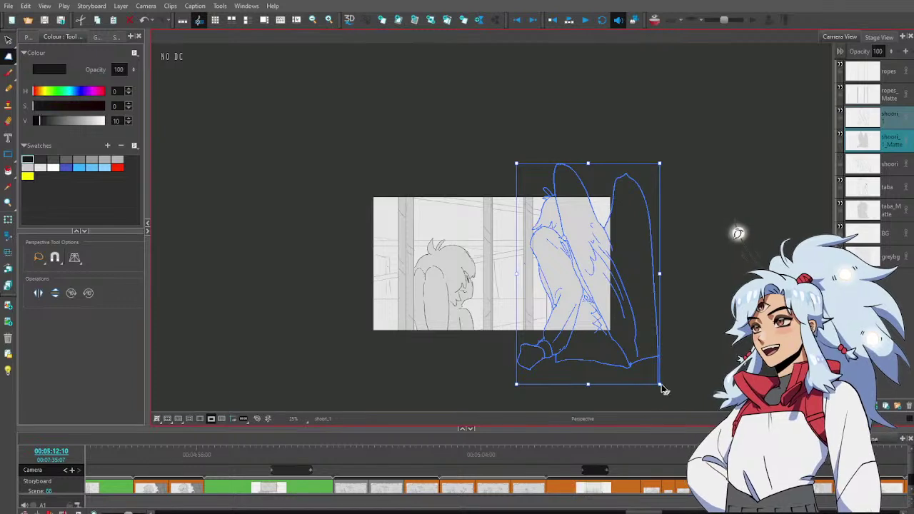
left_click_drag(661, 384, 669, 387)
left_click_drag(518, 389, 510, 390)
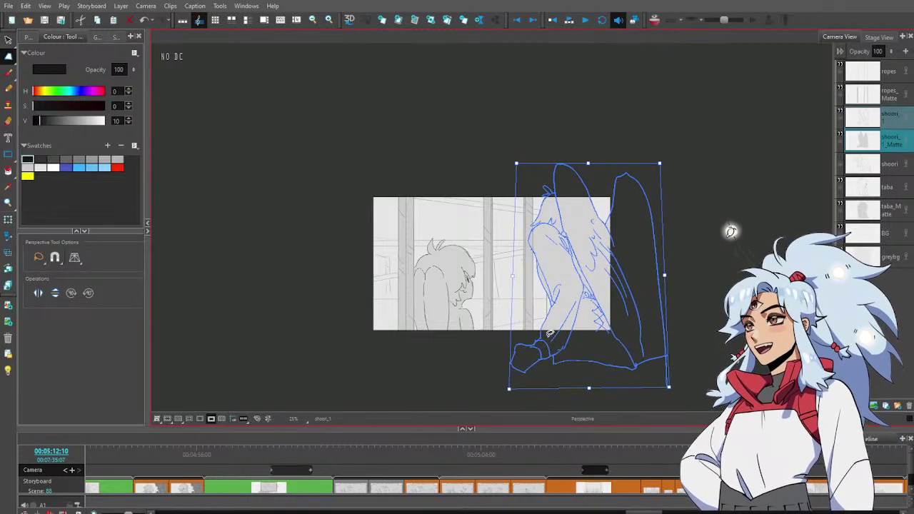
left_click_drag(591, 166, 591, 164)
left_click(622, 133)
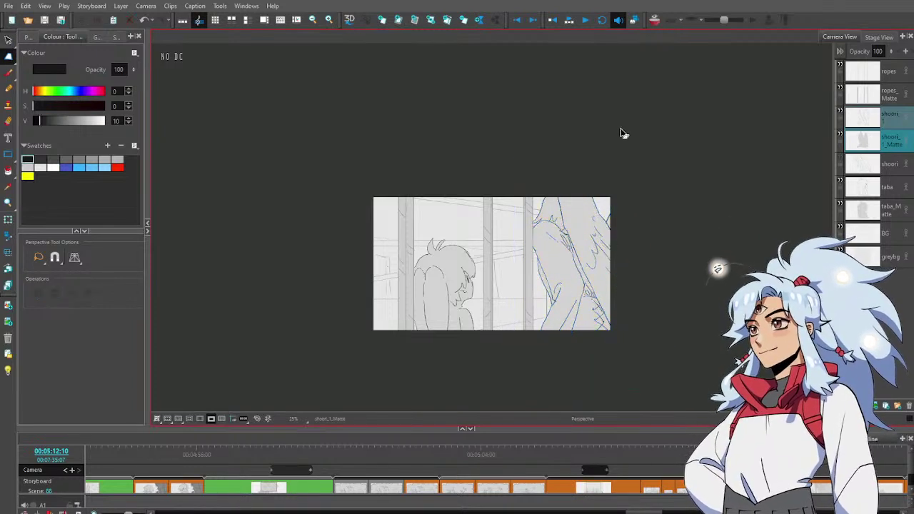
Move back and forth through the neighbouring panels to compare the reshaped pose with the poses before and after it
left_click(757, 455)
mouse_move(757, 455)
left_mouse_down()
mouse_move(805, 455)
mouse_move(745, 455)
mouse_move(806, 455)
mouse_move(758, 455)
left_mouse_up()
key("Right")
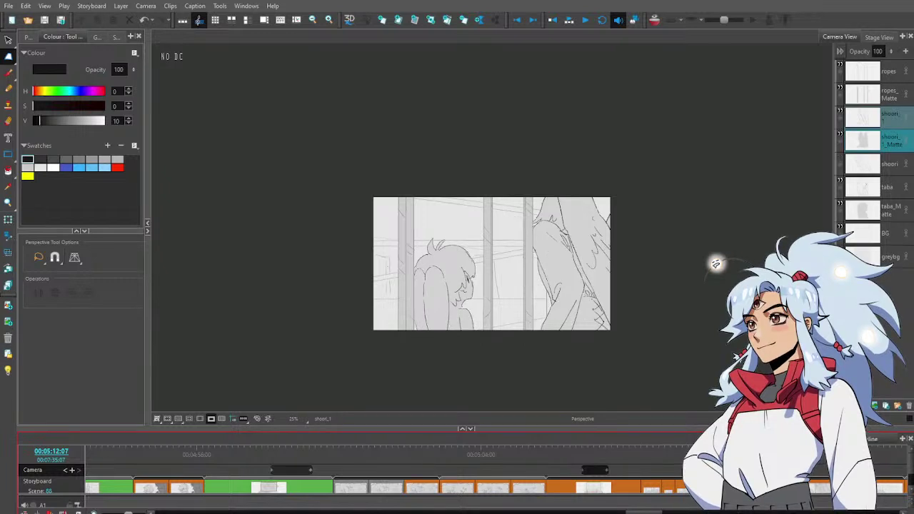
key("shift+t")
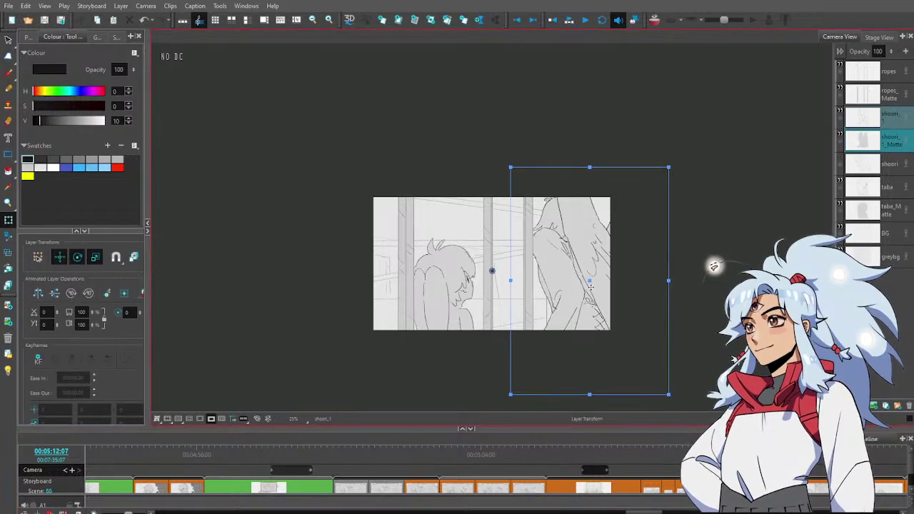
key("Left")
key("Left")
key("Right")
key("Right")
key("Right")
key("Right")
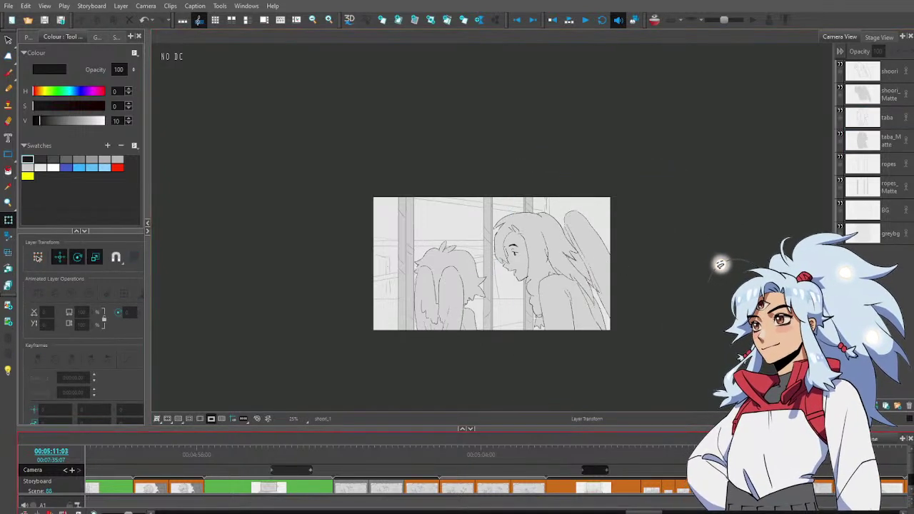
key("Left")
key("Left")
key("Left")
key("Left")
key("Left")
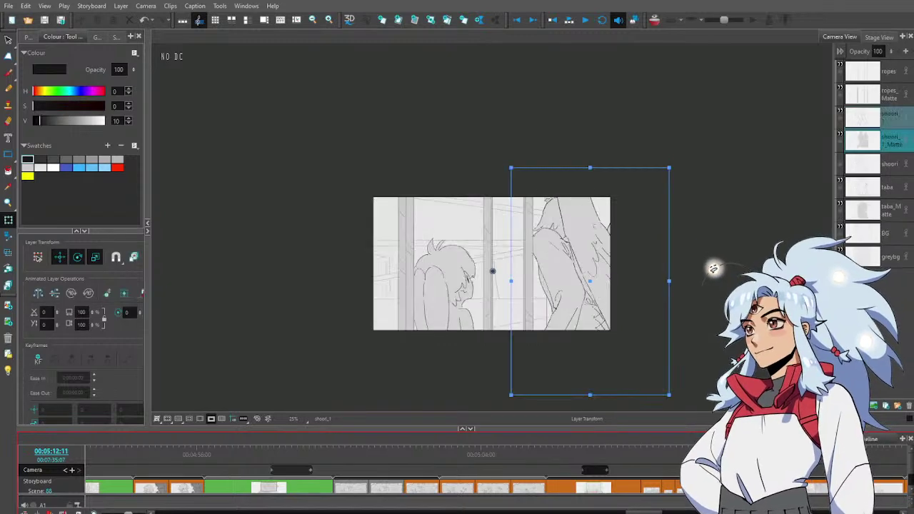
key("Right")
key("Right")
key("Right")
key("Right")
key("Right")
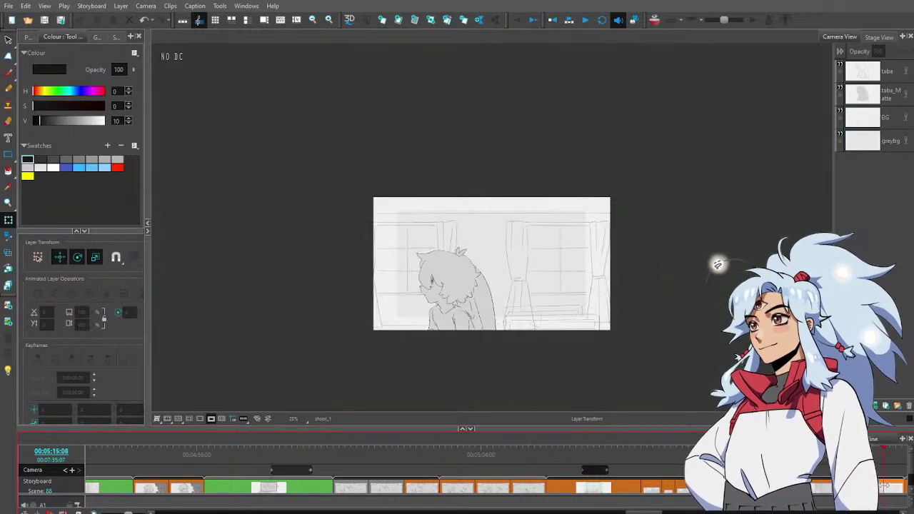
key("Left")
key("Left")
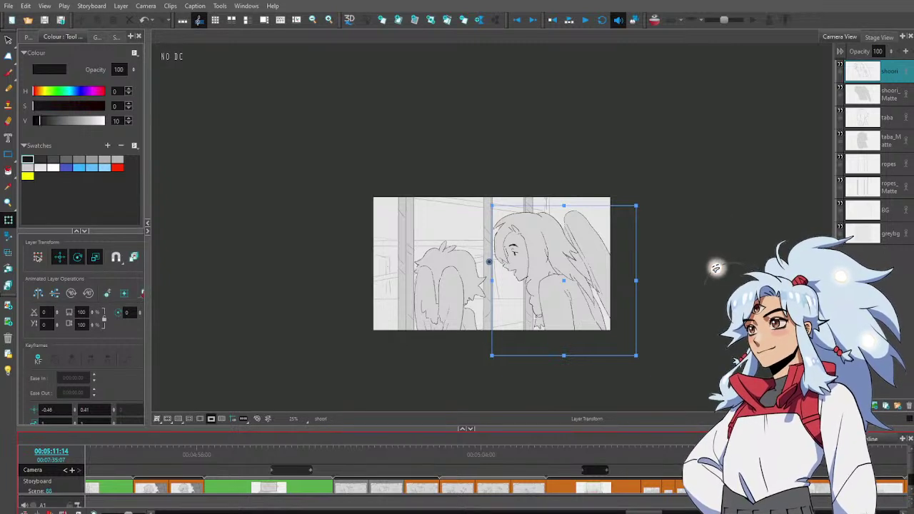
Play back the sequence by the ropes repeatedly from earlier panels to check how shoori's poses flow together
key("space")
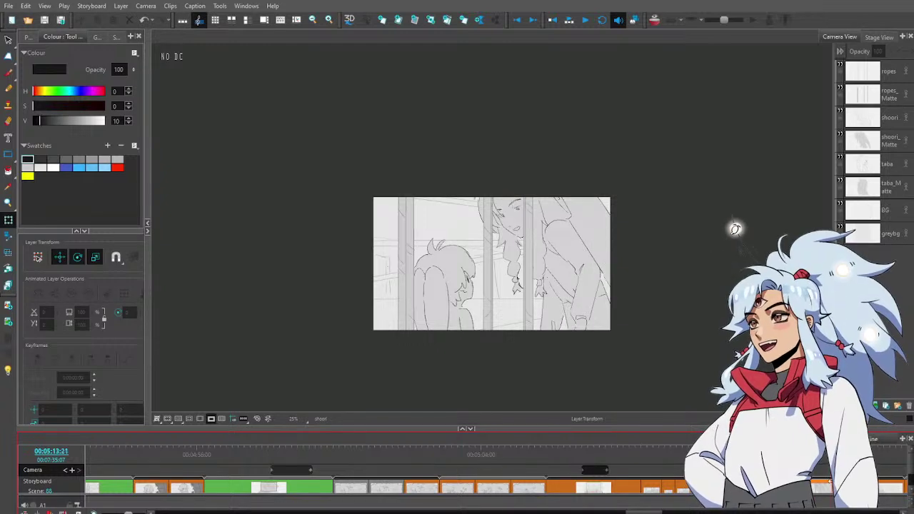
key("space")
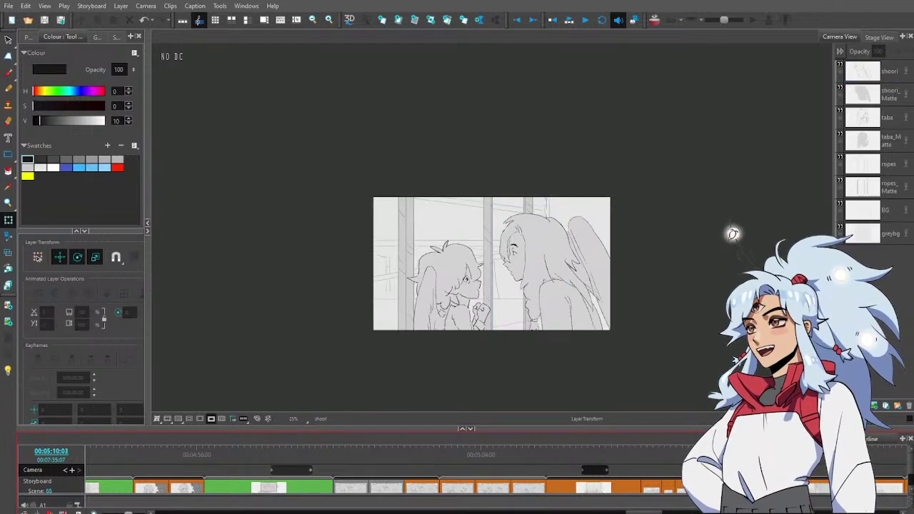
key("space")
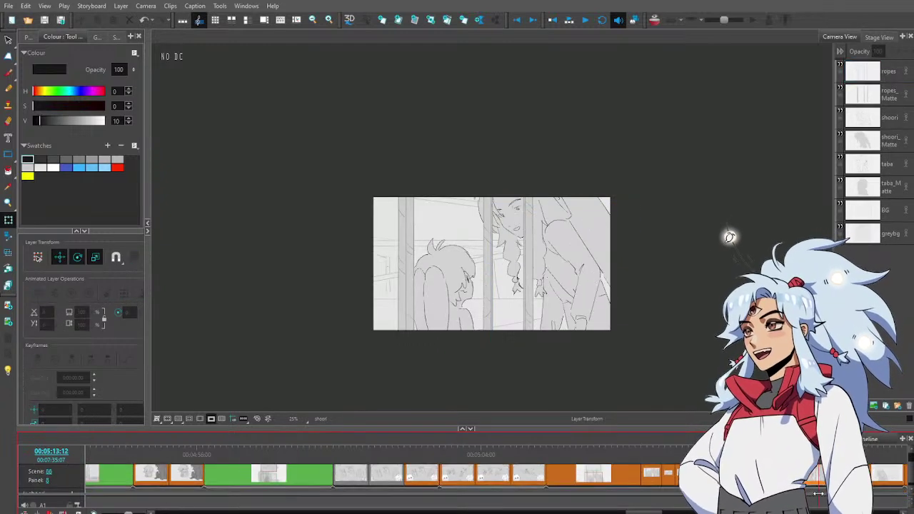
key("space")
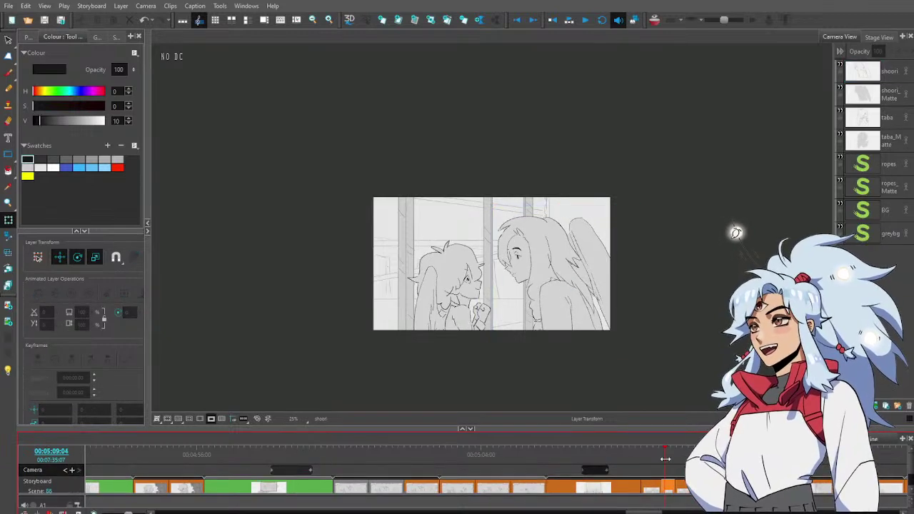
key("space")
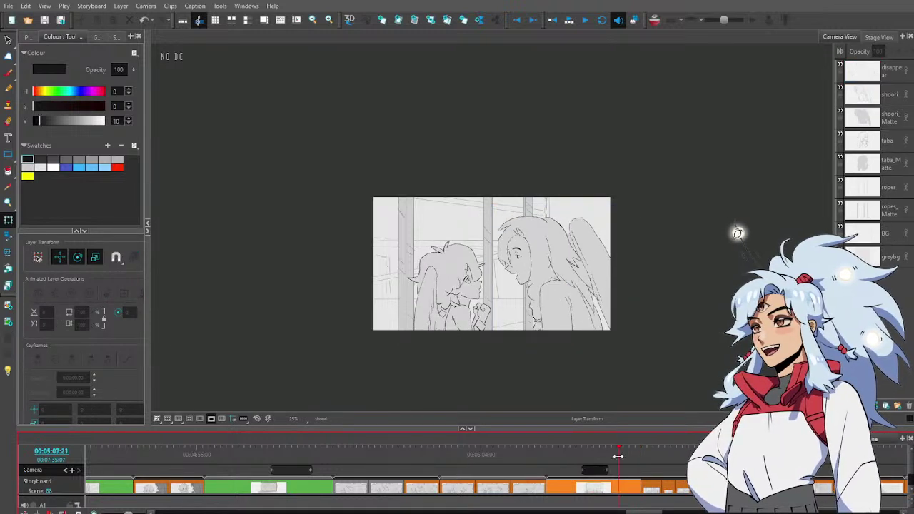
At 00:05:06:16, target the greybg layer, show the artwork outside the camera frame and sample a grey for the brush
mouse_move(569, 445)
left_mouse_down()
mouse_move(530, 440)
mouse_move(575, 446)
left_mouse_up()
left_click(891, 262)
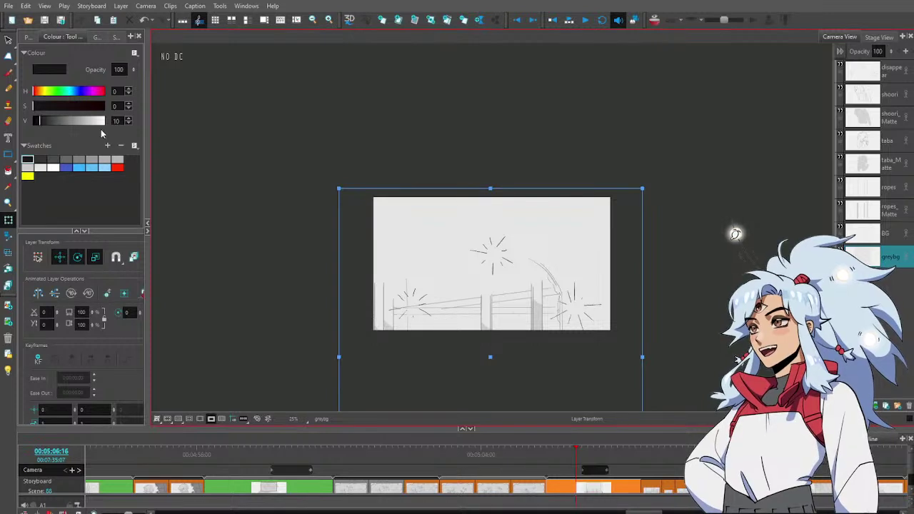
left_click(211, 418)
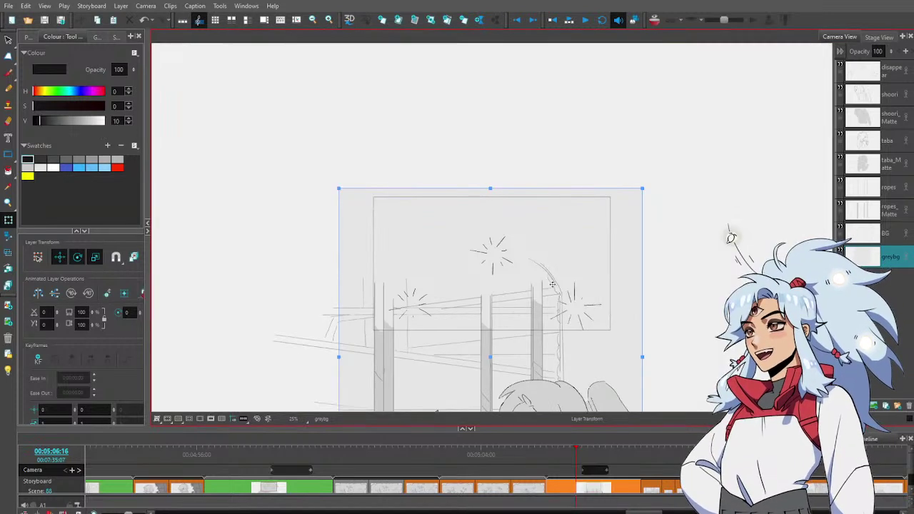
left_click_drag(599, 316, 530, 234)
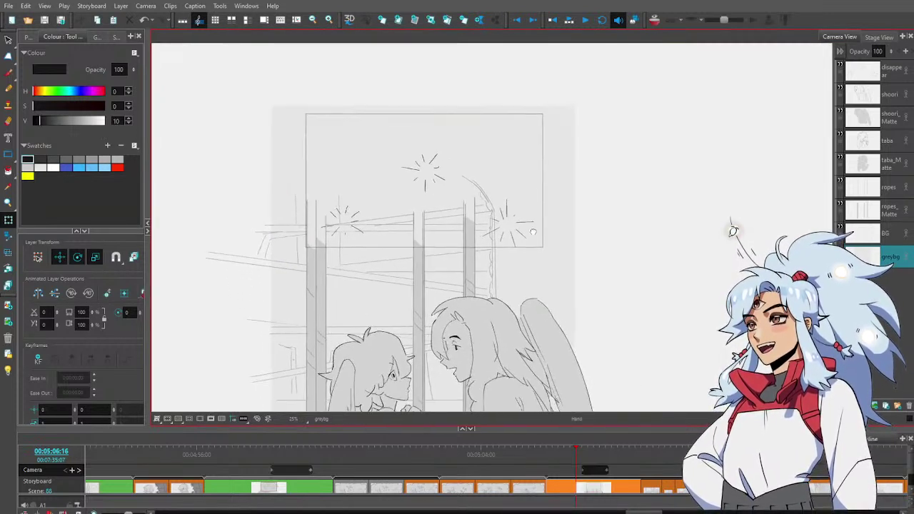
key("alt+d")
left_click(472, 232)
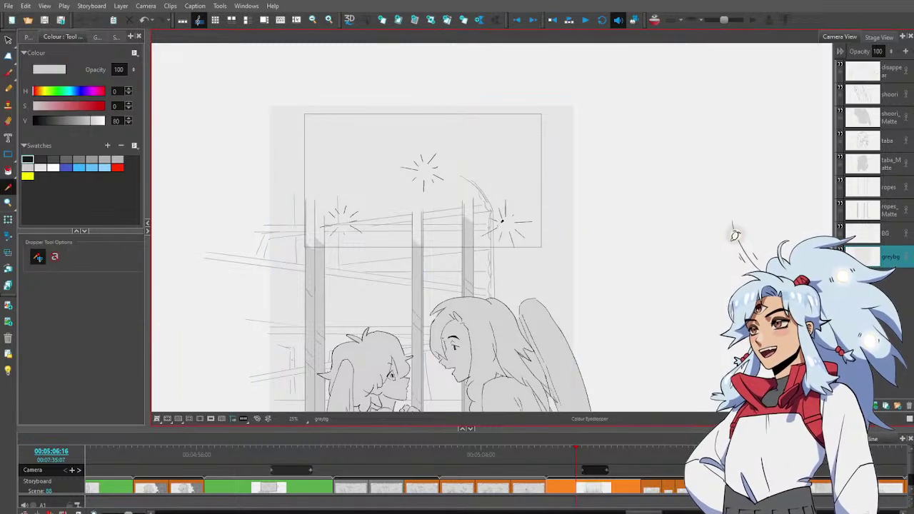
key("alt+b")
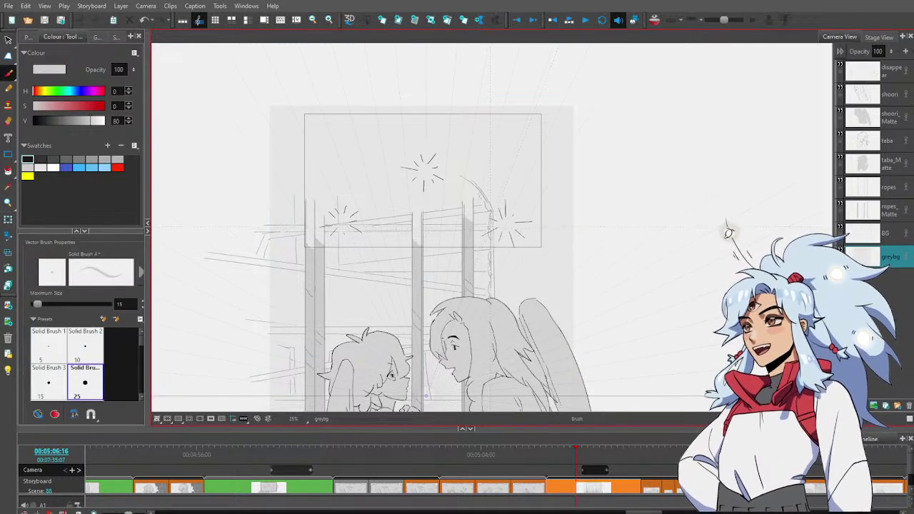
Try outlining a shaded block on greybg from the scalloped curtain edge out past shoori's wing with the 15-size brush
left_click_drag(495, 299, 474, 262)
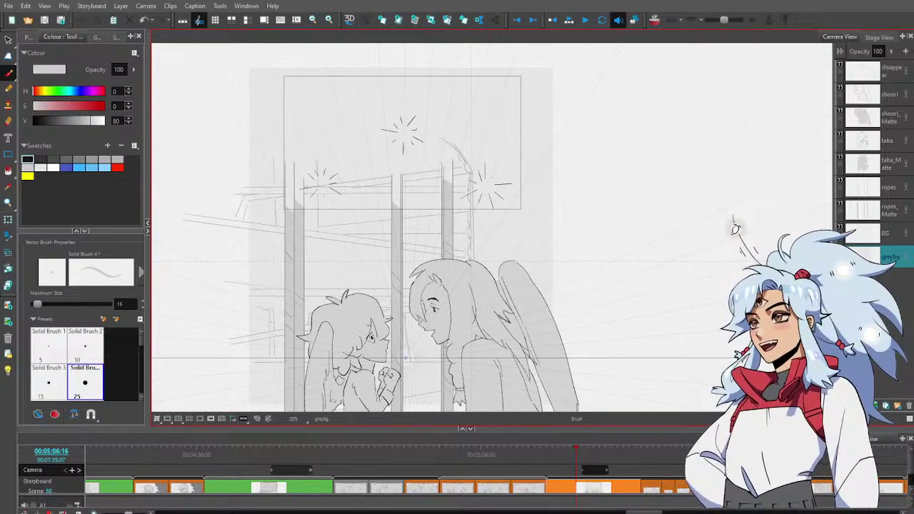
left_click(486, 242, "ctrl")
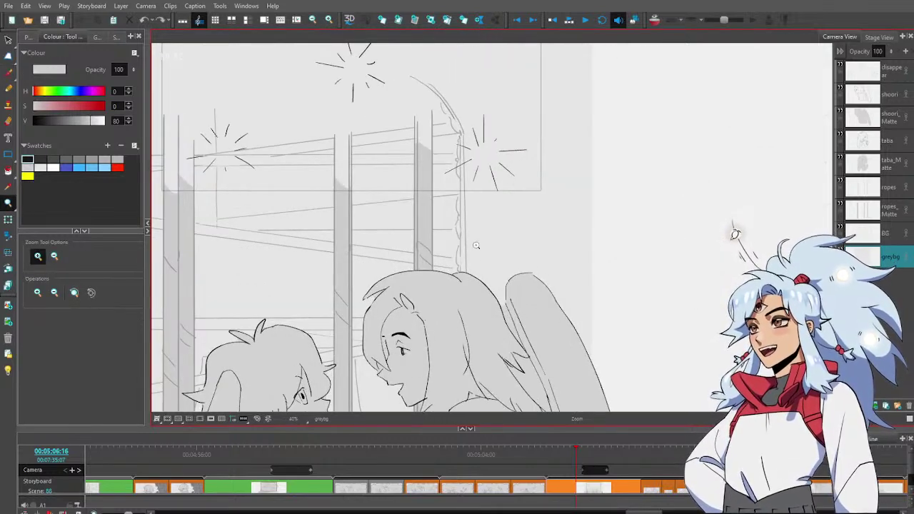
key("alt+b")
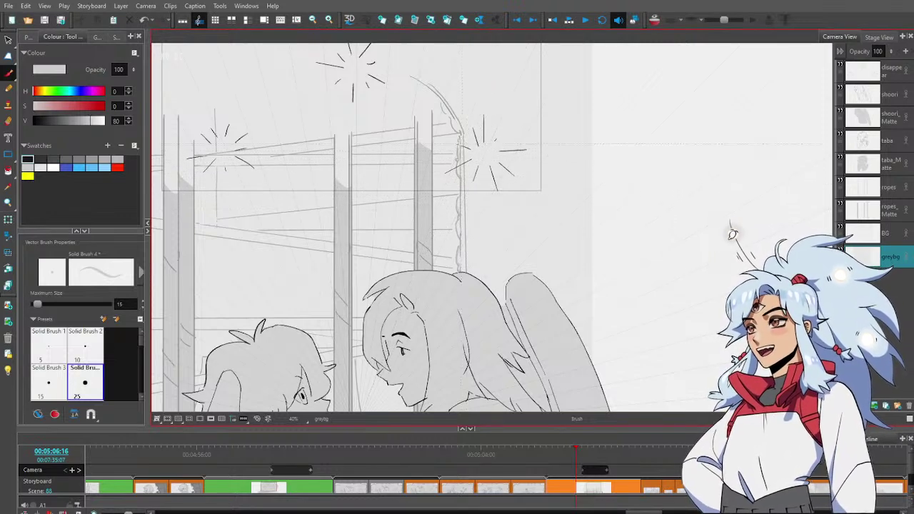
mouse_move(477, 157)
left_mouse_down()
mouse_move(607, 207)
mouse_move(624, 300)
mouse_move(615, 412)
left_mouse_up()
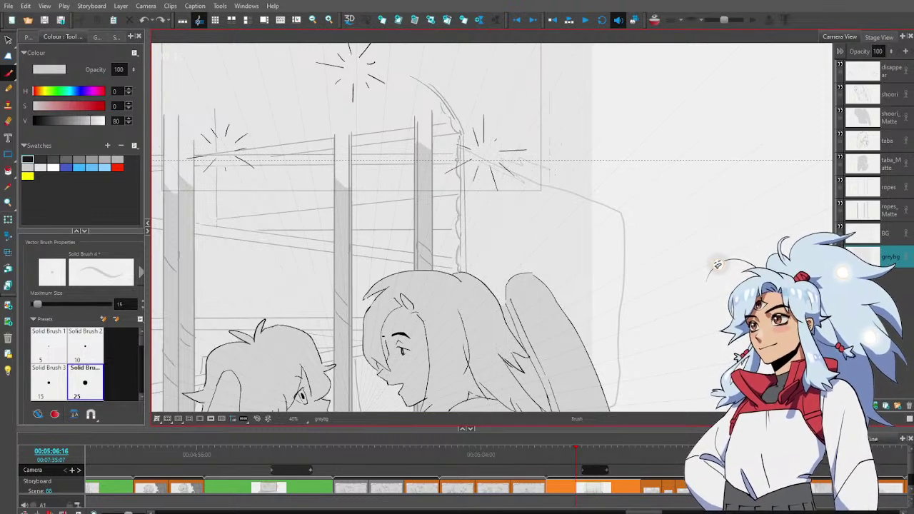
left_click_drag(621, 203, 618, 248)
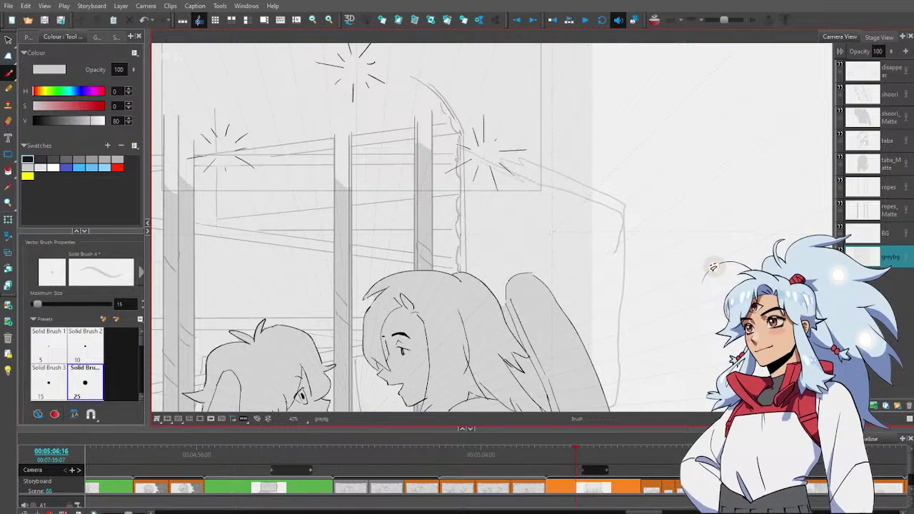
Try filling the outlined block behind shoori with the same grey on the greybg layer
key("alt+i")
left_click(563, 229)
left_click(563, 185)
left_click(604, 228)
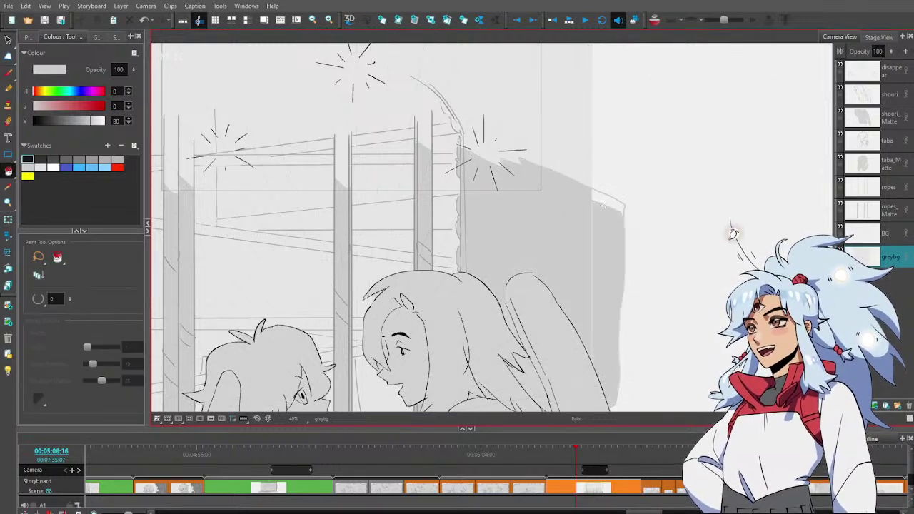
left_click(602, 202)
left_click(603, 238)
key("alt+z")
left_click(607, 228, "alt")
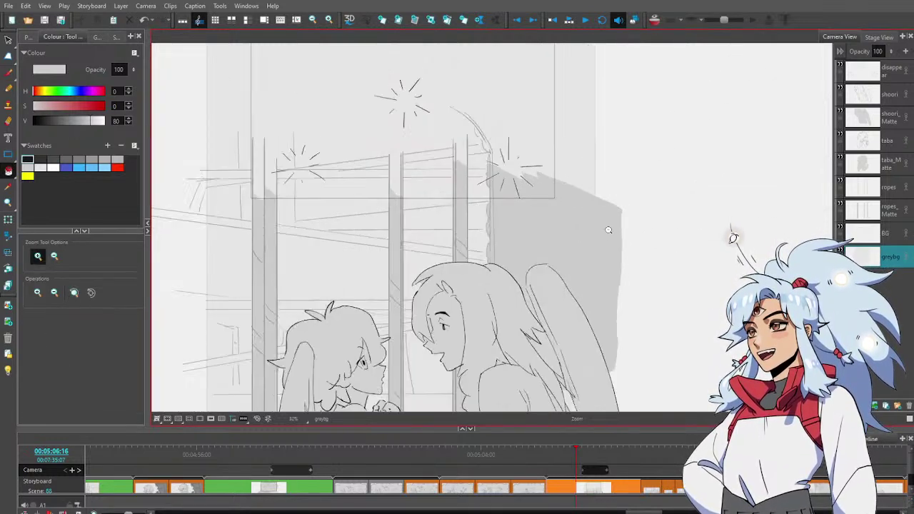
left_click(607, 229, "alt")
left_click_drag(607, 230, 614, 227)
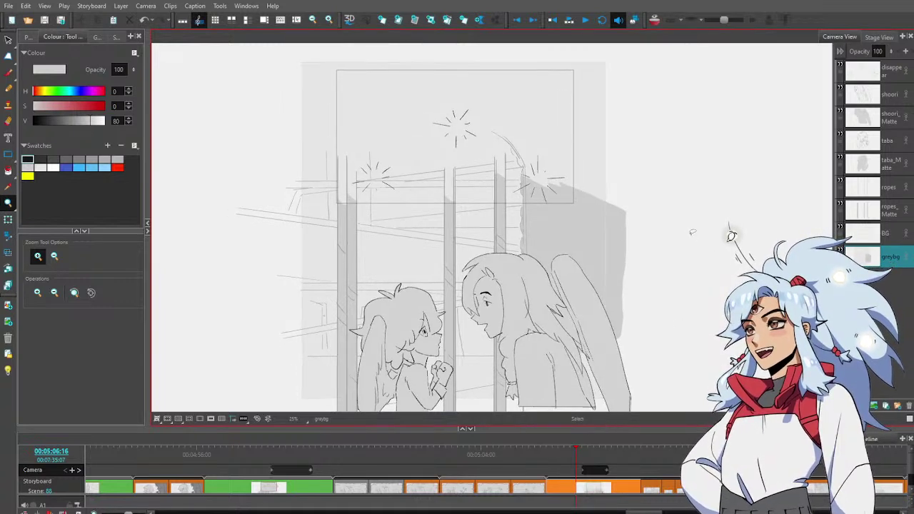
Undo the grey fills and outline of the block on greybg
key("ctrl+z")
key("ctrl+z")
key("ctrl+z")
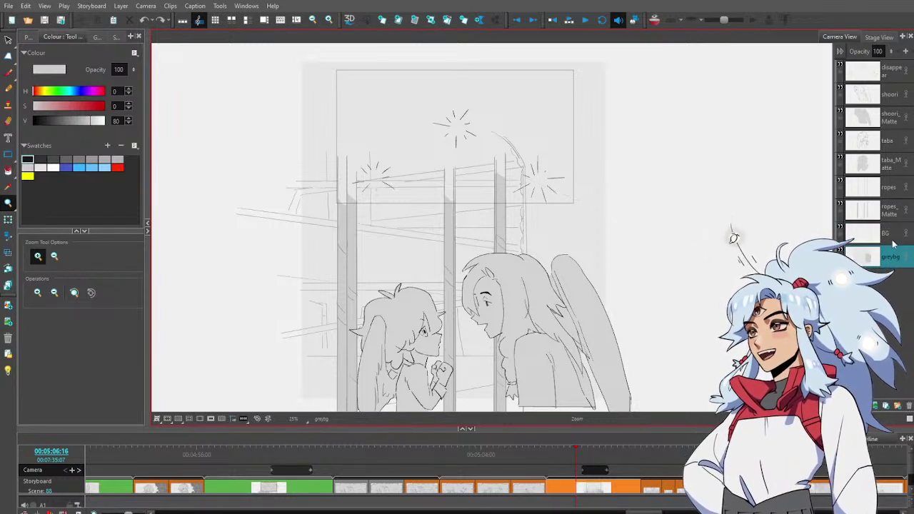
Add a new layer directly above greybg and name it grey_block
left_click(863, 406)
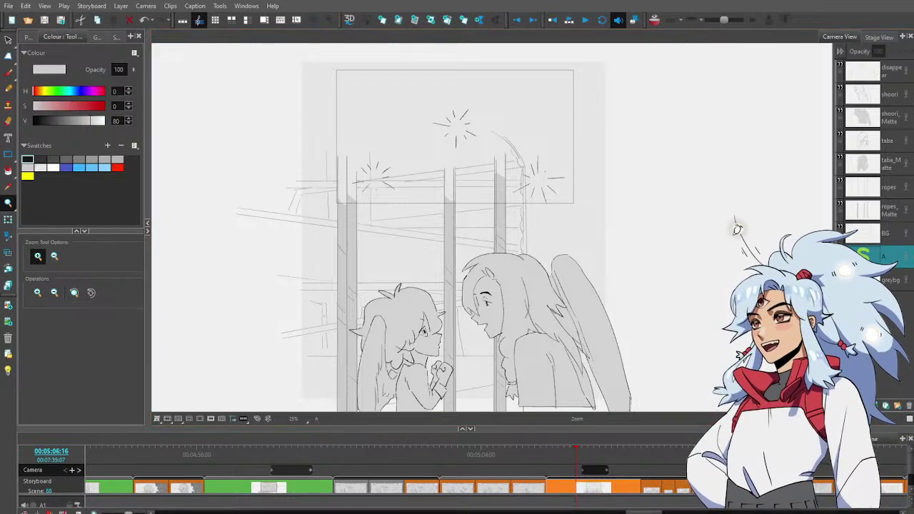
double_click(883, 256)
type("grey_block")
key("Return")
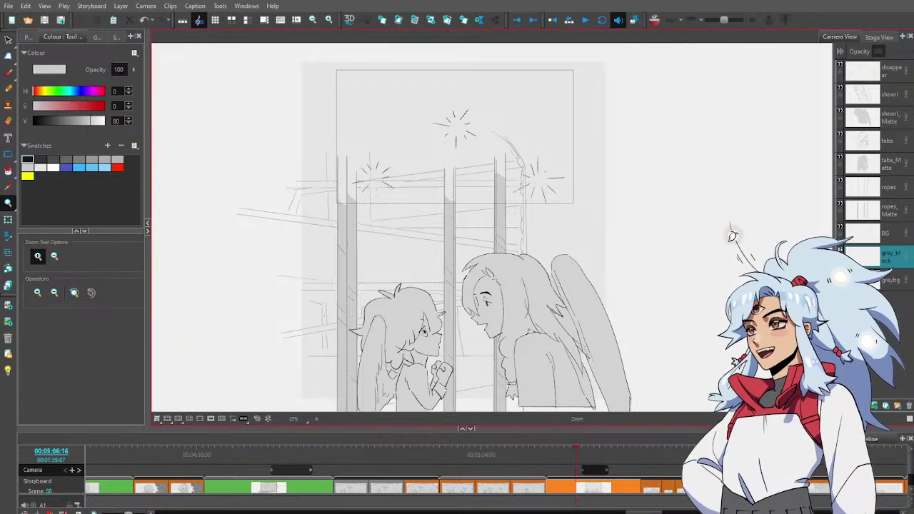
On grey_block, outline a jagged-topped block from the curtain edge past shoori's wing and fill it with grey
key("alt+b")
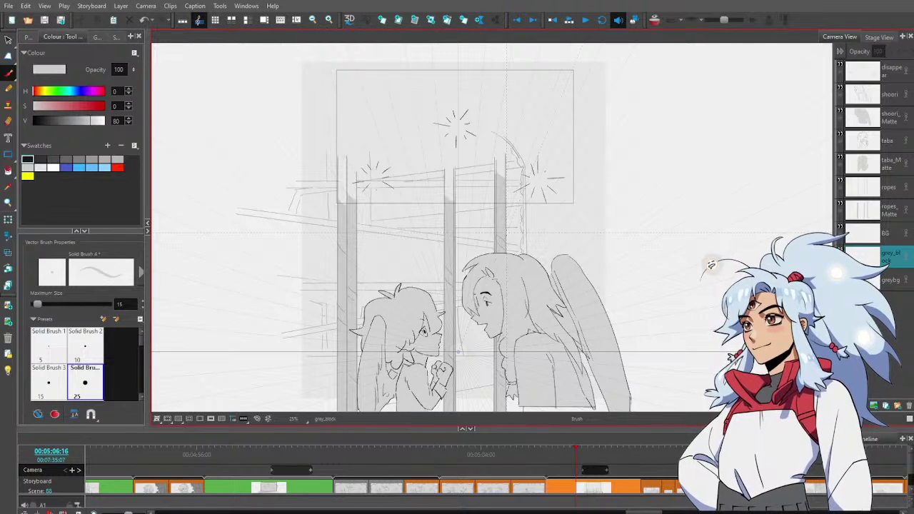
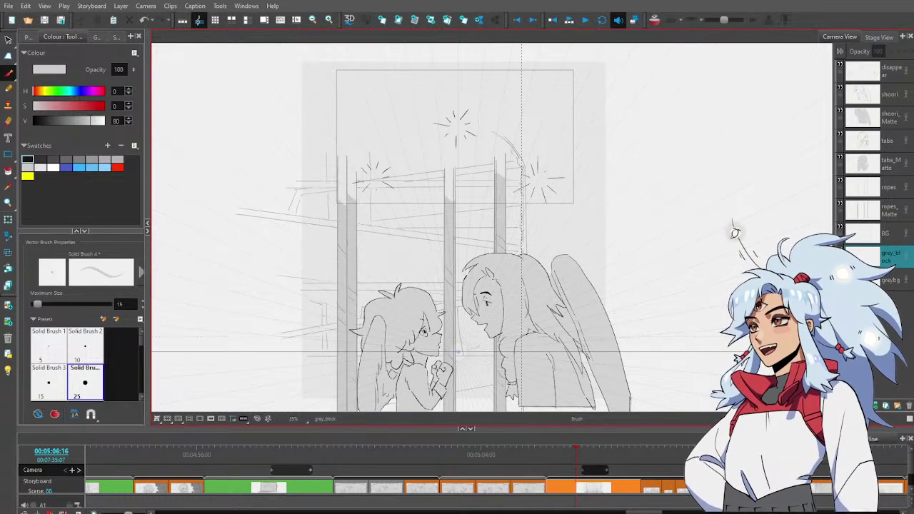
left_click_drag(628, 324, 618, 233)
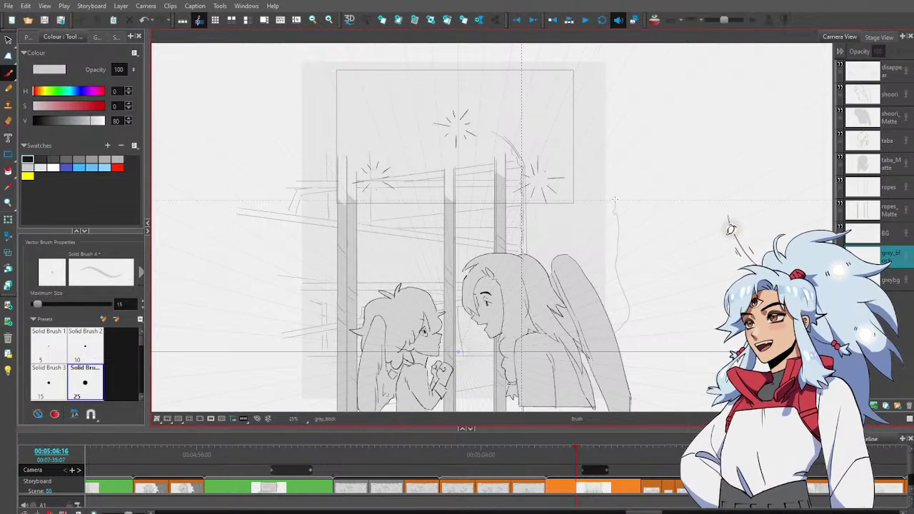
left_click_drag(615, 200, 585, 179)
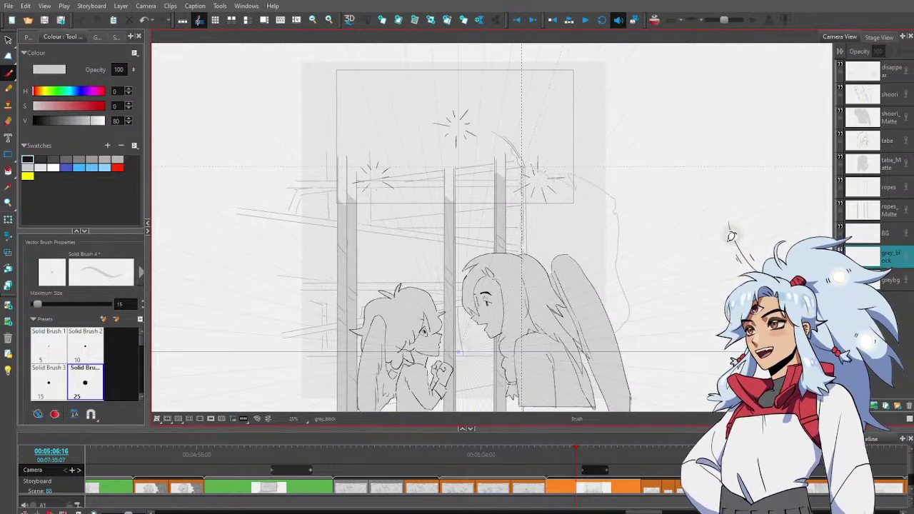
key("alt+i")
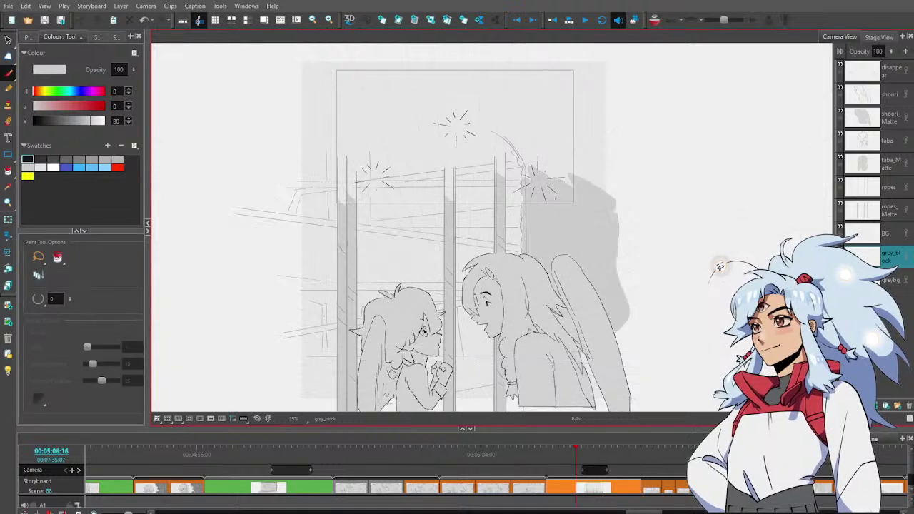
left_click(621, 254)
Preview the grey block inside the masked camera frame at 00:05:06:05
left_click_drag(569, 455, 558, 455)
key("comma")
key("comma")
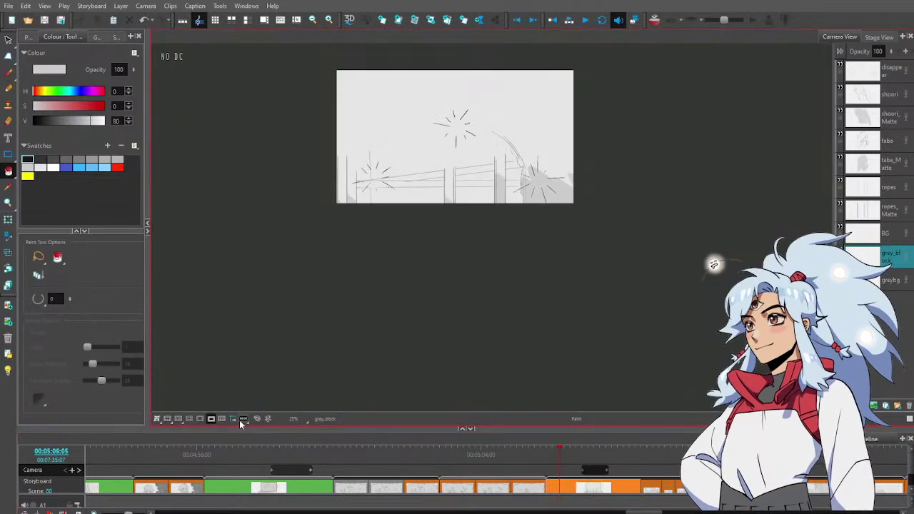
At 00:05:08:02, with the light table on, extend the grey block down behind shoori to below her torso and fill it
left_click_drag(556, 459, 626, 468)
left_click(212, 418)
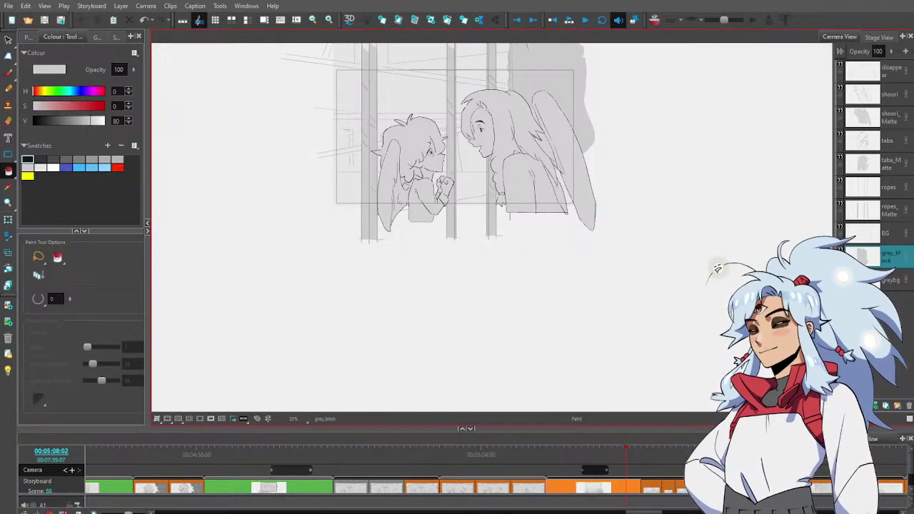
key("shift+l")
key("alt+b")
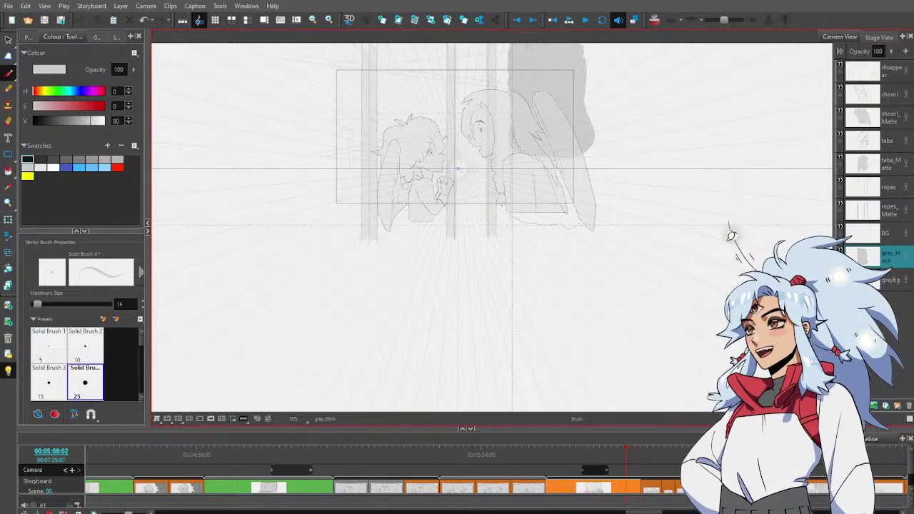
key("alt+i")
left_click(555, 191)
left_click_drag(560, 203, 578, 274)
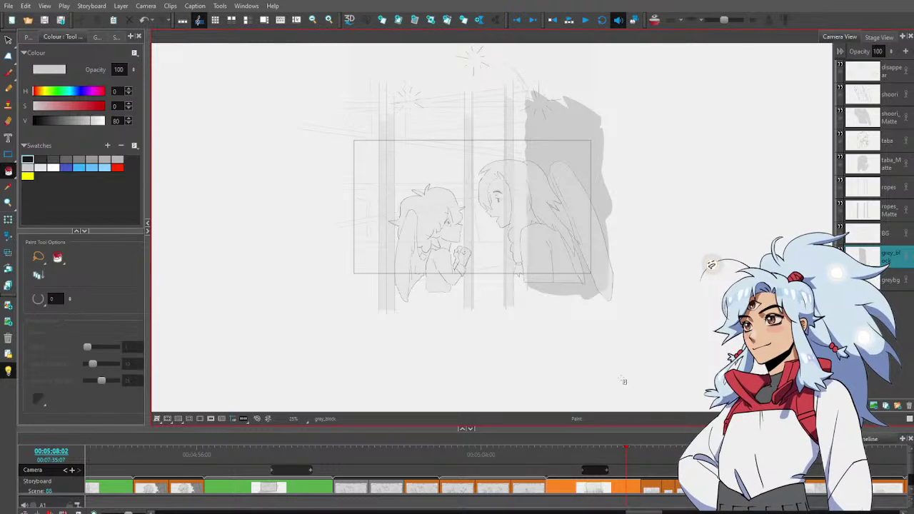
Paste the grey_block layer above greybg in the panels following the camera move, up to 00:05:09:16
left_click(649, 487)
left_click(893, 238)
key("ctrl+v")
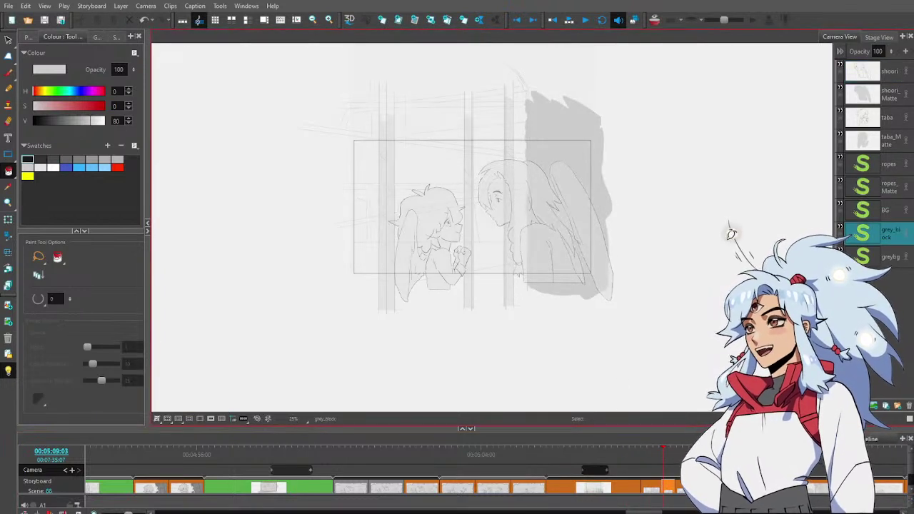
left_click(683, 488)
left_click(890, 241)
key("ctrl+v")
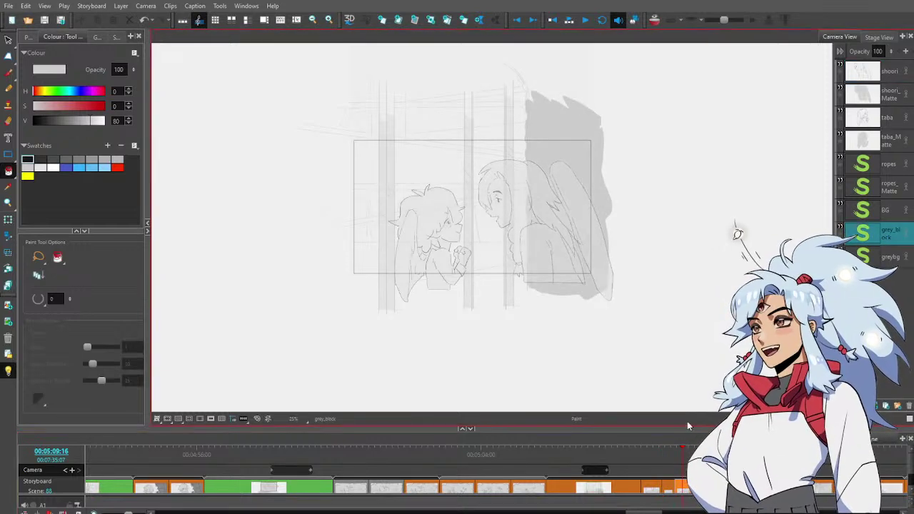
Paste the grey_block layer above greybg in the panel at 00:05:10:05 and save the project
left_click_drag(668, 452, 665, 452)
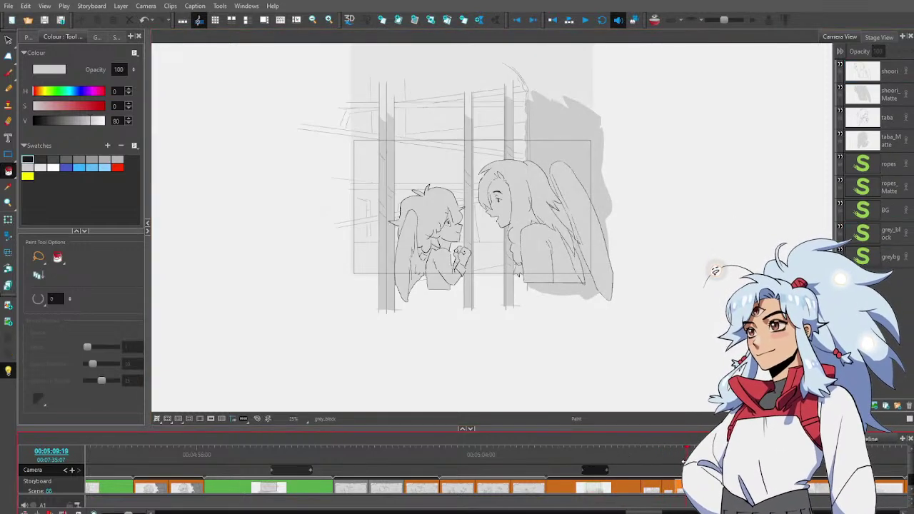
left_click(893, 234)
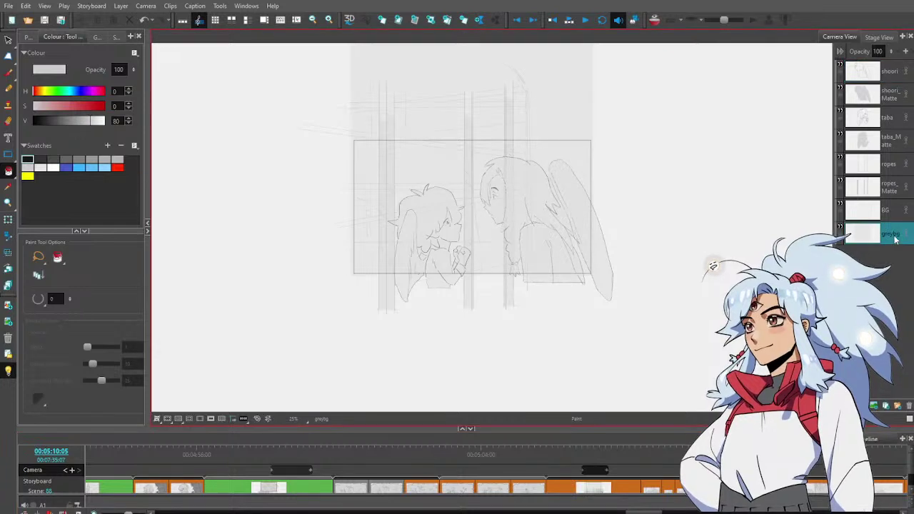
key("ctrl+v")
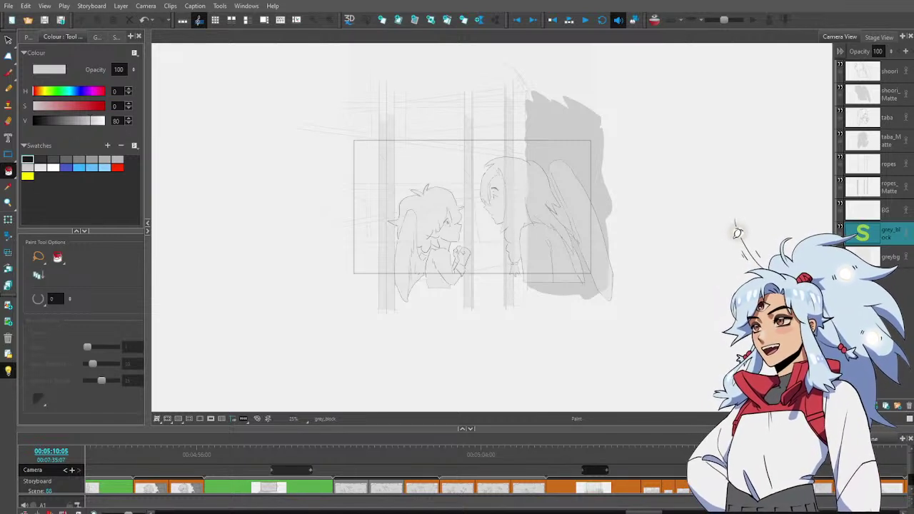
key("ctrl+s")
Continue adding the grey_block layer above greybg in the rope panels, up to the turned-away shoori pose at 00:05:12:13
left_click(762, 488)
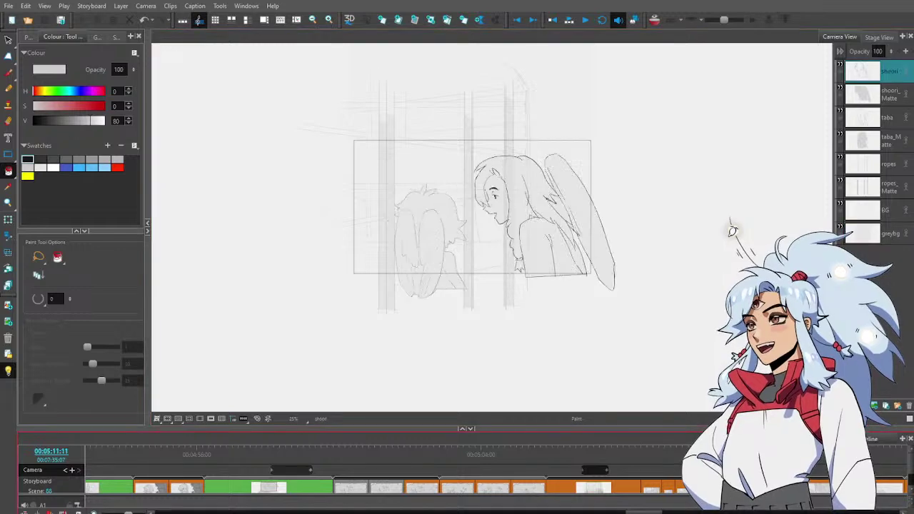
left_click(886, 236)
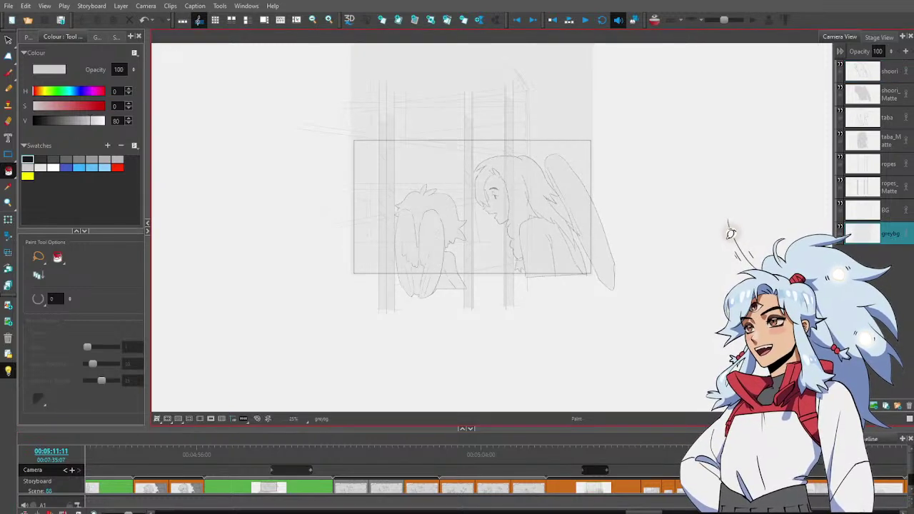
key("Right")
left_click(889, 258)
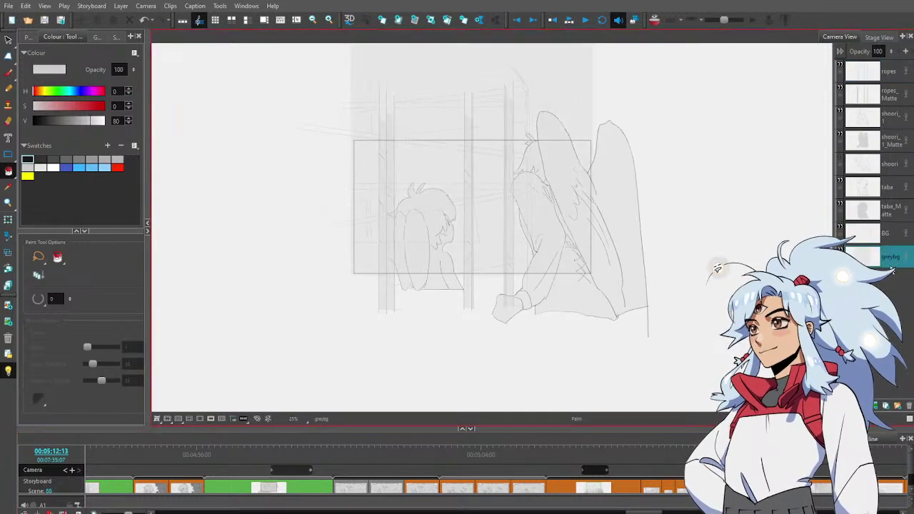
key("ctrl+v")
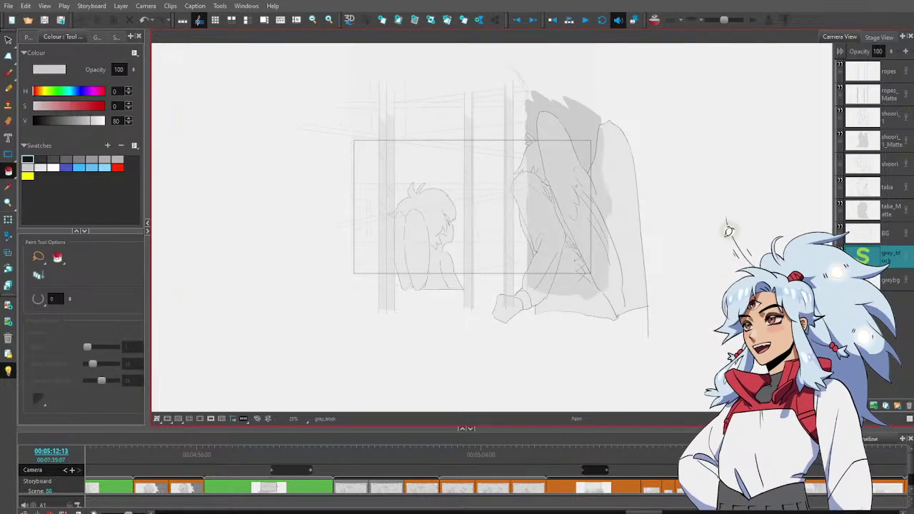
Paste the grey_block layer above greybg in the panel at 00:05:13:06
left_click_drag(730, 455, 796, 455)
left_click(899, 235)
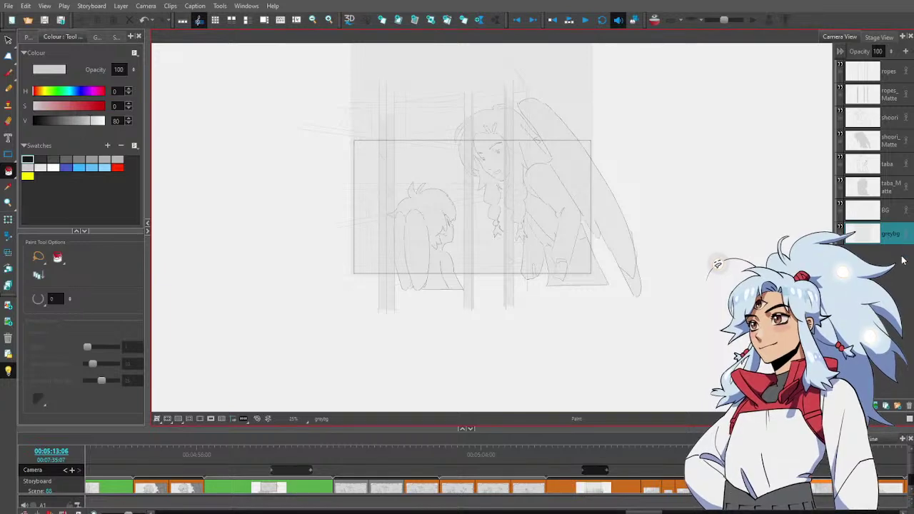
key("ctrl+v")
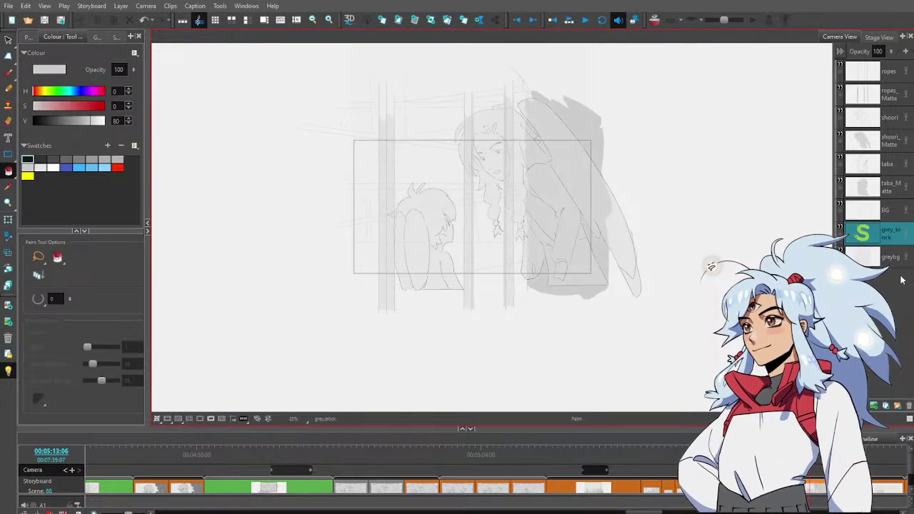
Copy the ropes, ropes_Matte, BG, grey_block and greybg layers from the panel at 00:05:13:11
left_click_drag(810, 455, 840, 469)
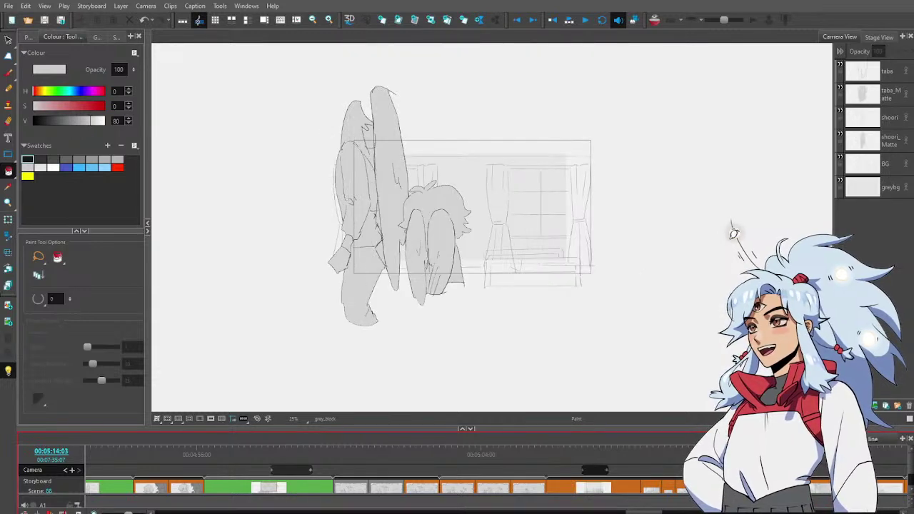
left_click(892, 192)
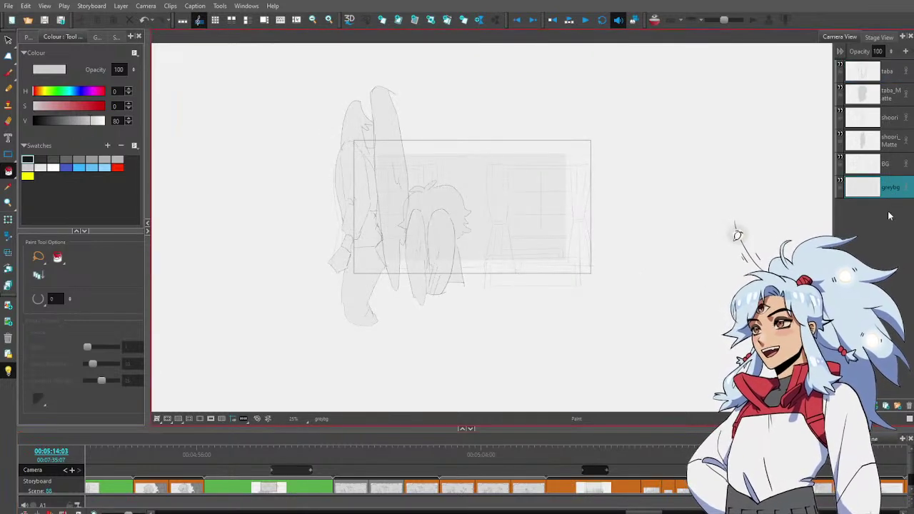
left_click(818, 458)
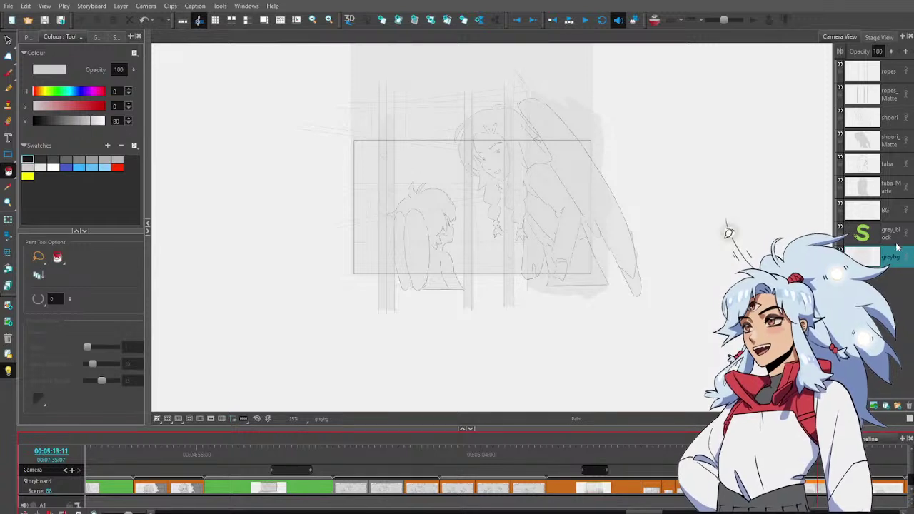
left_click(889, 209)
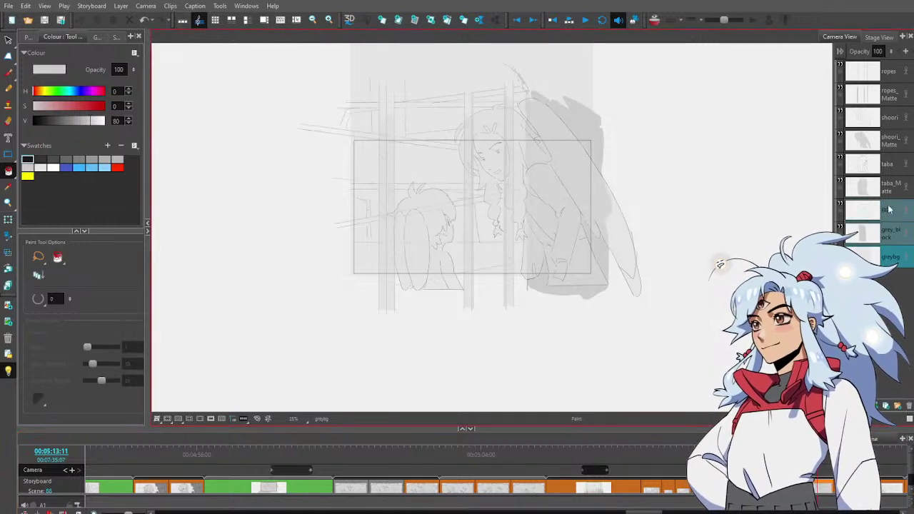
left_click(898, 94, "ctrl")
left_click(895, 79, "ctrl")
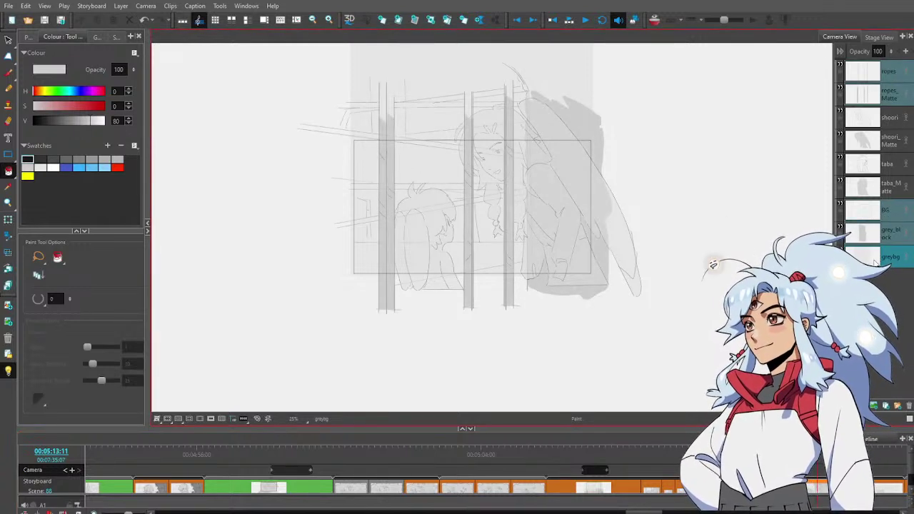
Replace the BG and greybg layers in the panel at 00:05:14:06 with the copied ropes, BG, grey_block and greybg layers
left_click(853, 488)
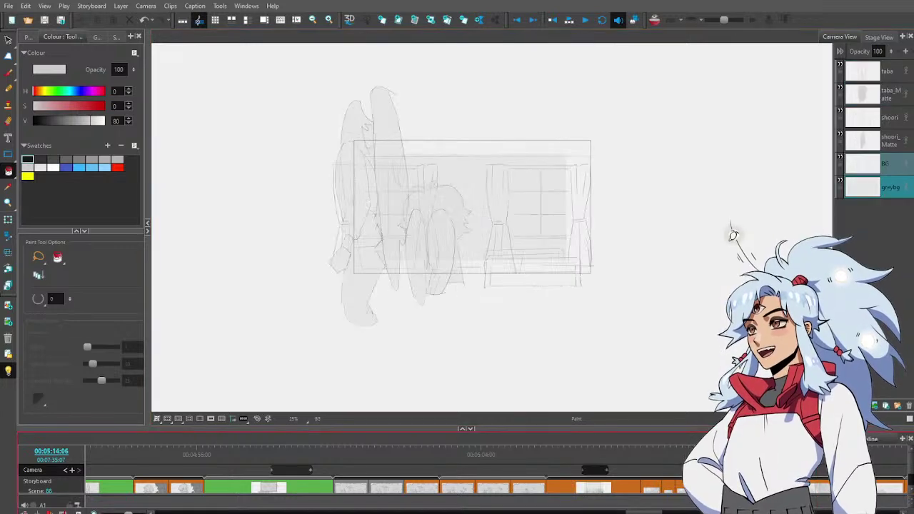
key("Delete")
key("ctrl+v")
Move the ropes and ropes_Matte layers above taba in the panel at 00:05:14:06
left_click(899, 171)
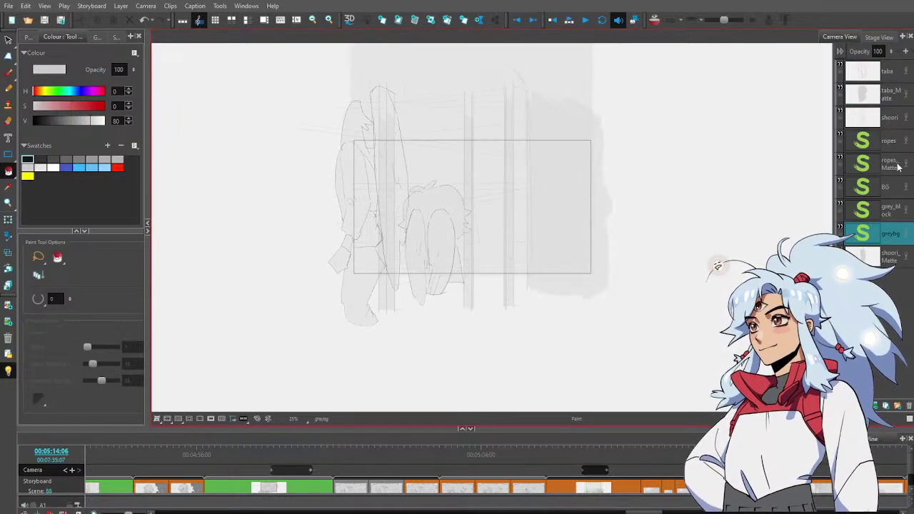
left_click(893, 141, "ctrl")
key("d")
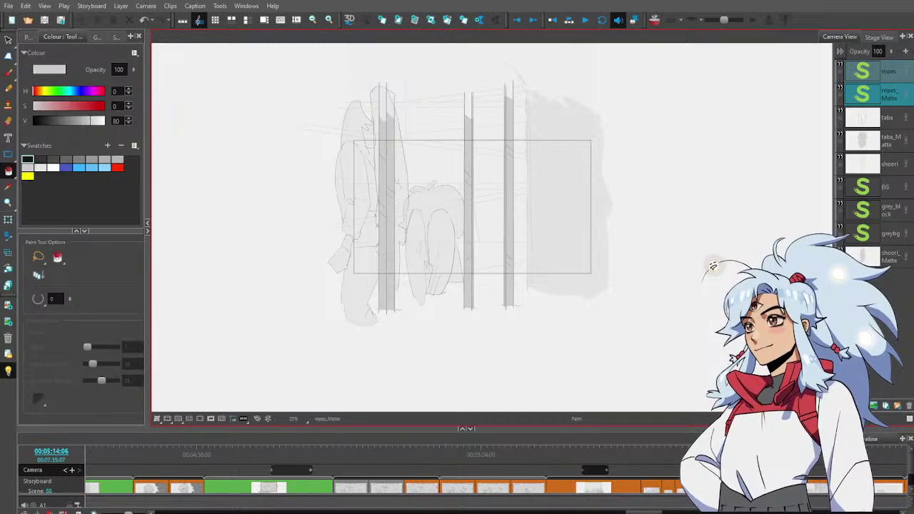
Replace the BG and greybg layers in the panel at 00:05:15:05 with the copied ropes, BG, grey_block and greybg layers
key("d")
key("f")
key("f")
key("f")
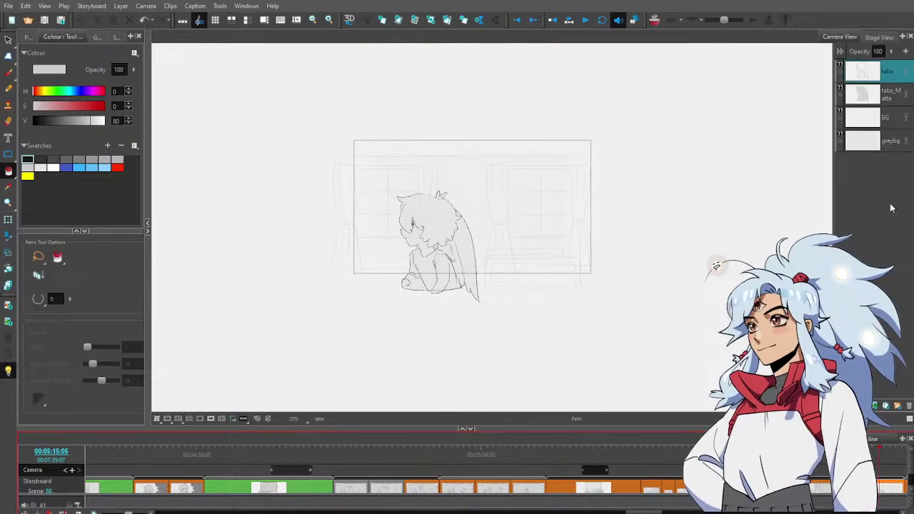
left_click(893, 142)
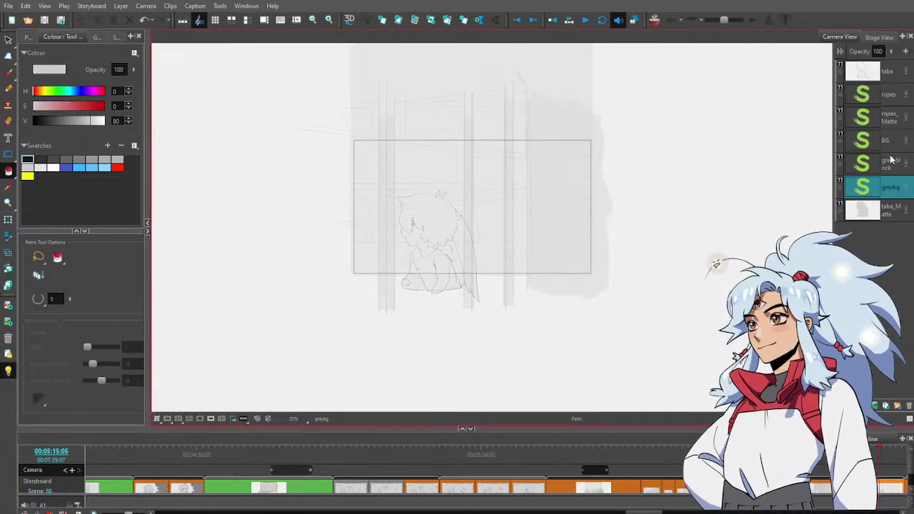
Move ropes and ropes_Matte above taba and place taba_Matte directly beneath taba in the panel at 00:05:15:05
left_click(898, 120)
left_click(895, 96, "ctrl")
left_click_drag(896, 76, 894, 64)
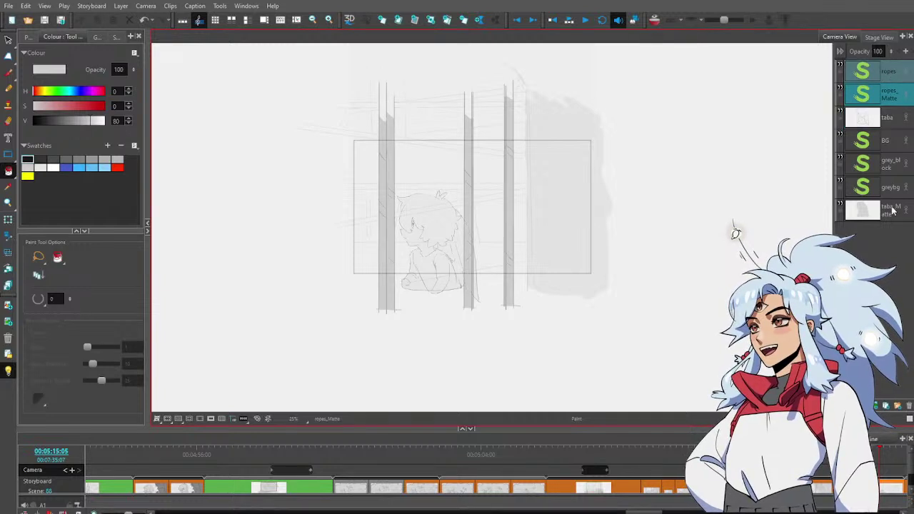
left_click(897, 210)
left_click_drag(896, 210, 891, 137)
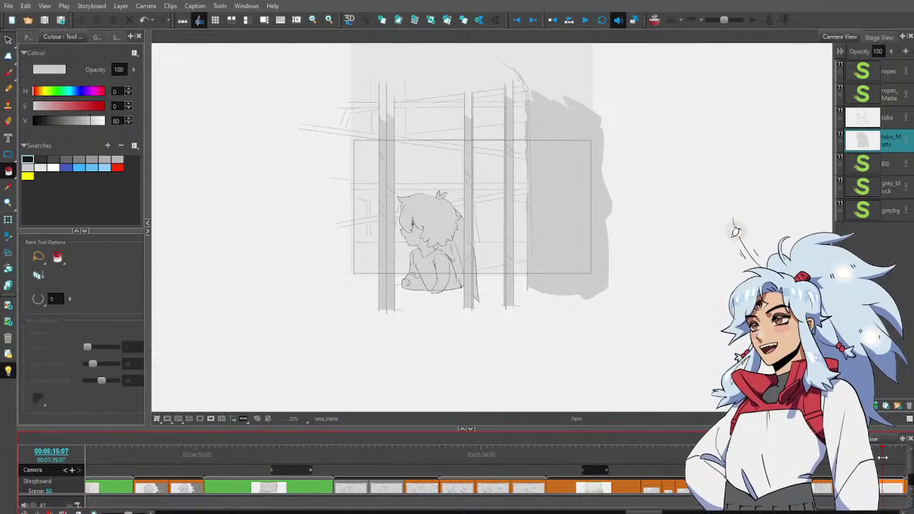
Move the ropes and ropes_Matte layers beneath taba_Matte in the panel at 00:05:15:09
left_click_drag(882, 458, 855, 457)
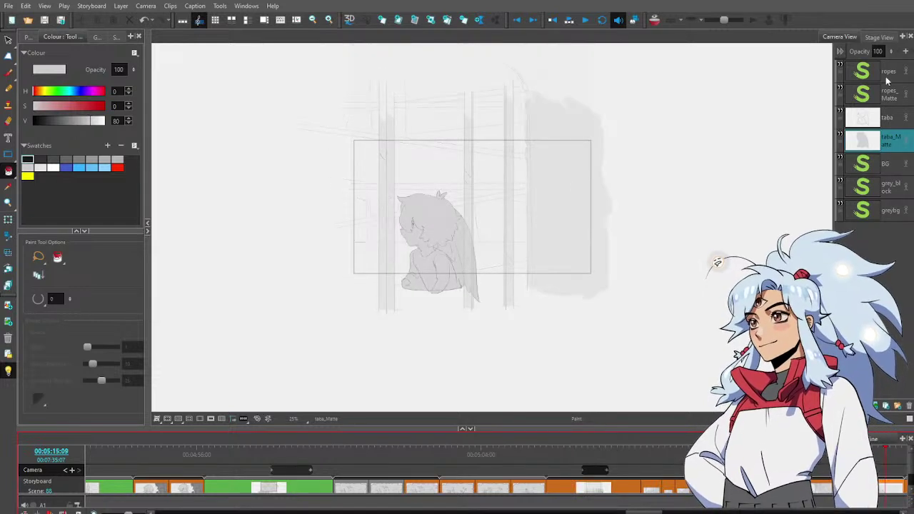
left_click_drag(891, 98, 891, 184)
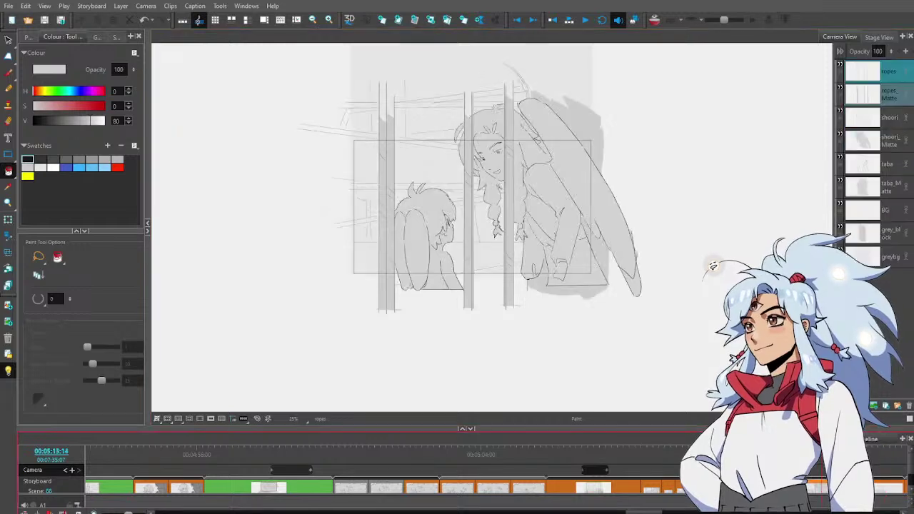
left_click_drag(728, 471, 895, 472)
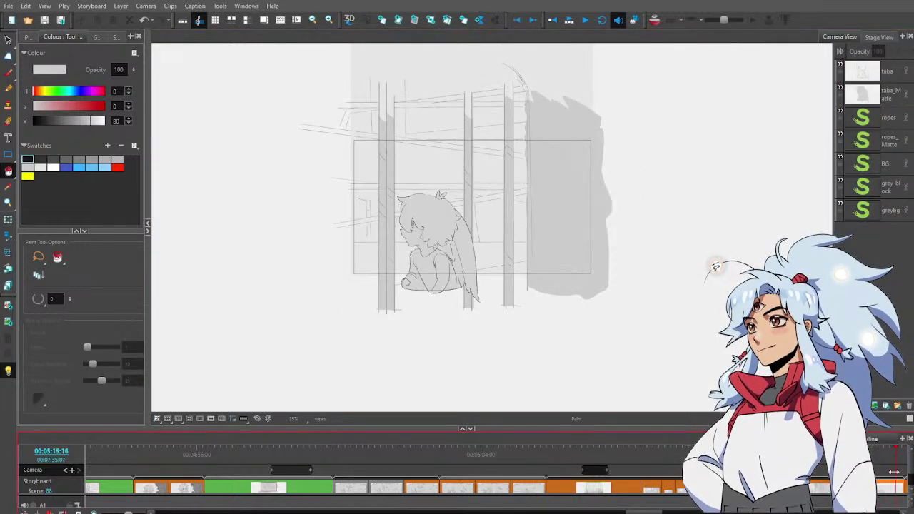
Flip back and forth through the rope panels between 00:05:10:14 and 00:05:15:07 to check background and layer continuity
key("Left")
key("Left")
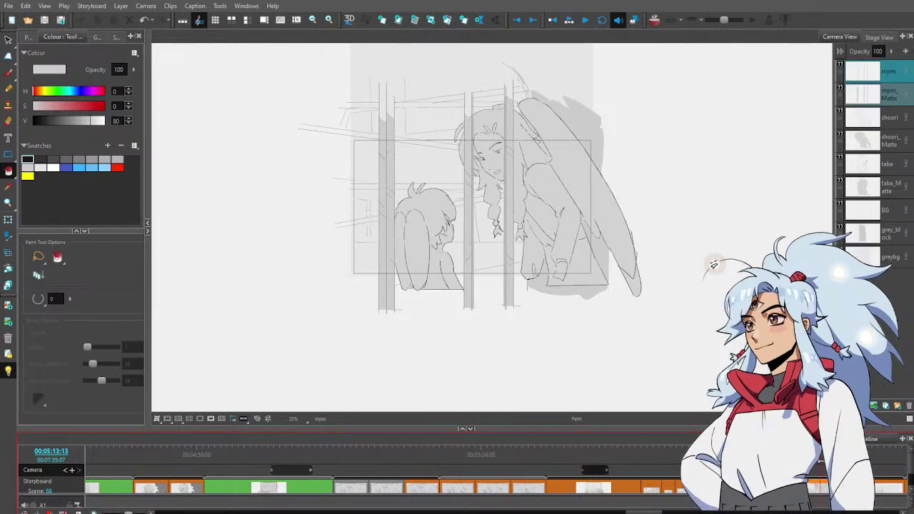
left_click_drag(820, 472, 764, 474)
key("Left")
key("Left")
key("Left")
key("Left")
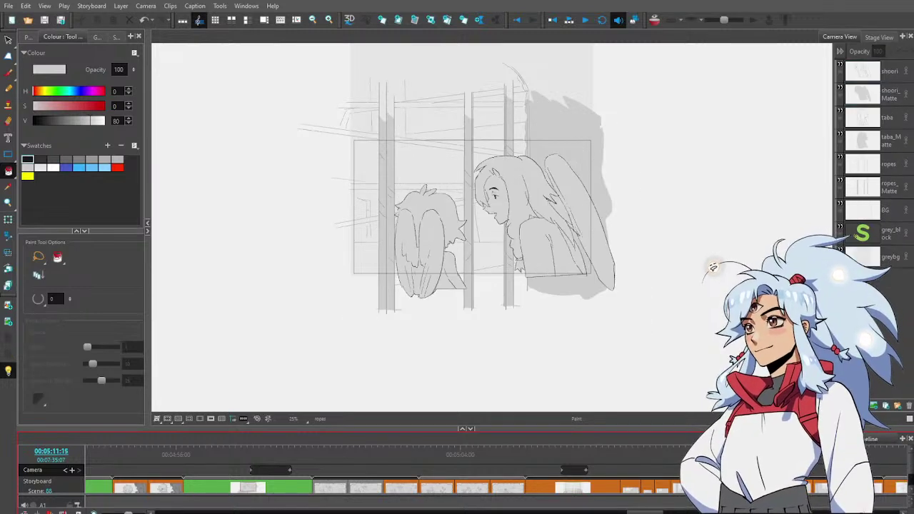
key("Right")
key("Right")
key("Right")
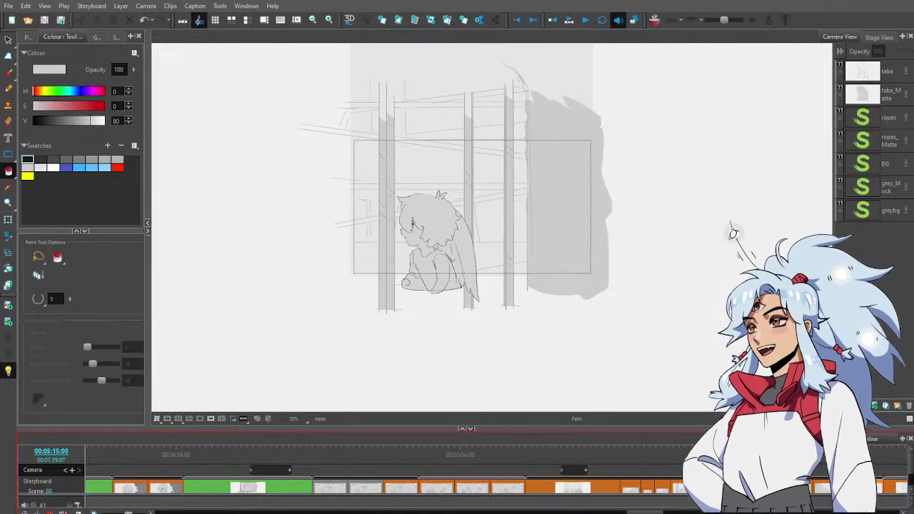
key("Left")
key("Left")
key("Left")
key("Left")
key("Left")
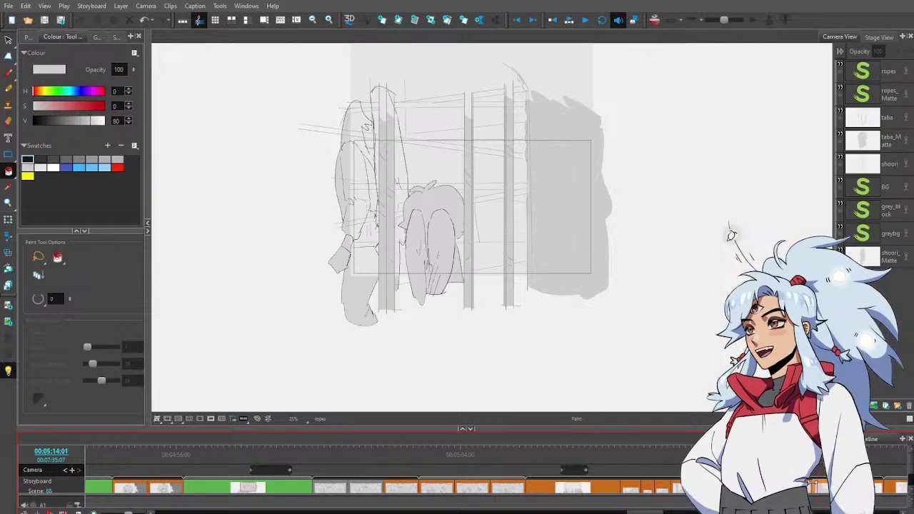
key("Right")
key("Right")
key("Right")
key("Right")
key("Right")
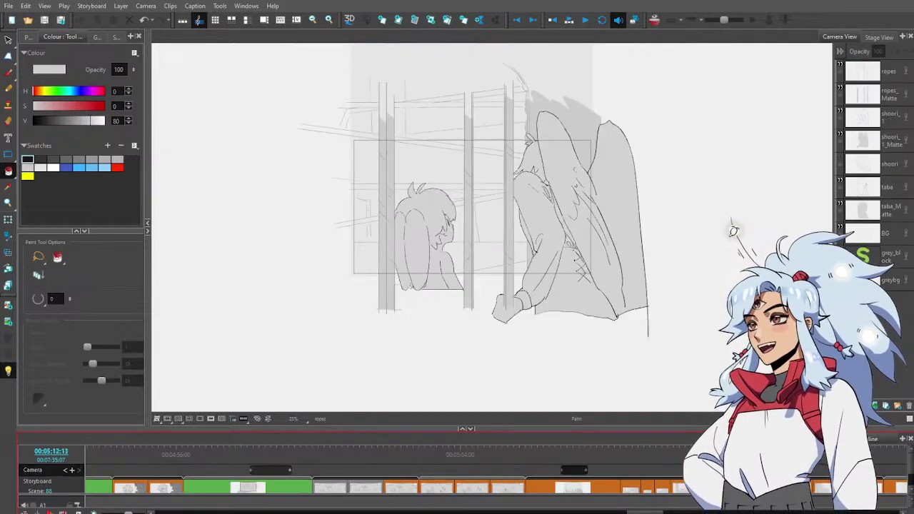
key("Left")
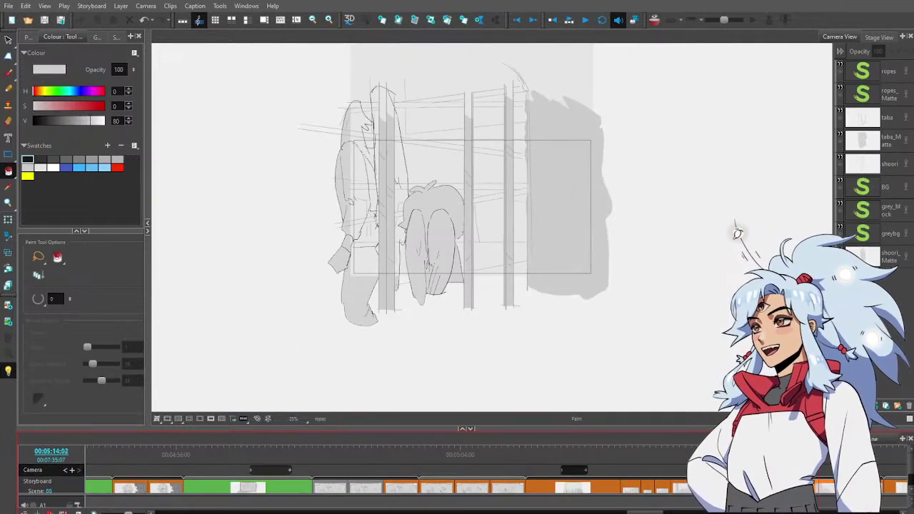
mouse_move(842, 452)
left_mouse_down()
mouse_move(854, 452)
mouse_move(828, 453)
left_mouse_up()
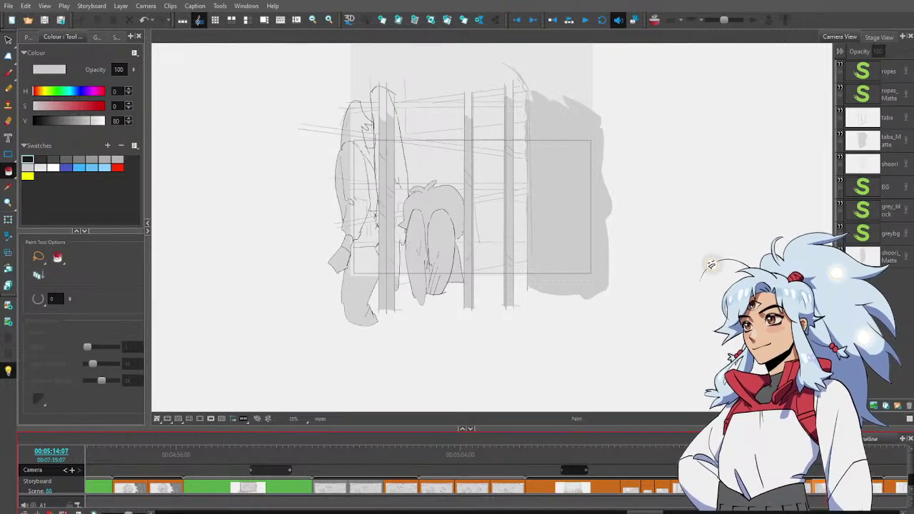
key("Right")
key("Right")
key("Right")
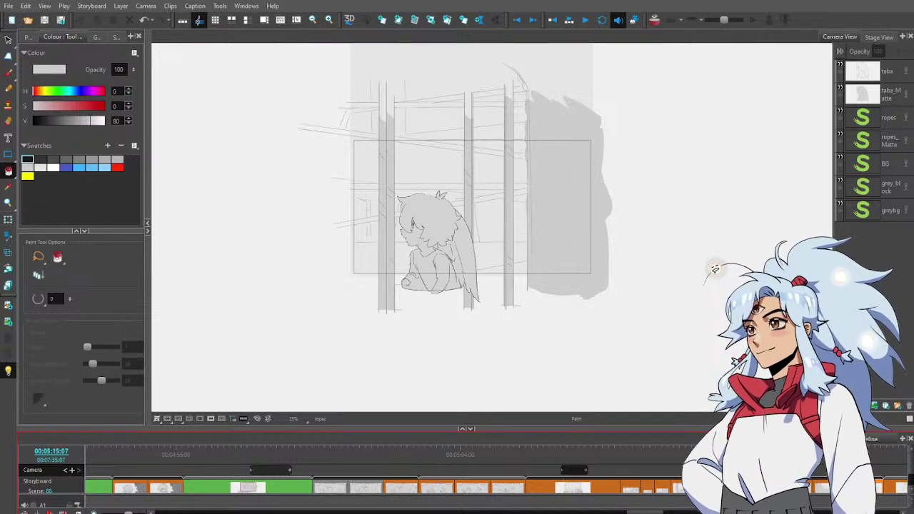
key("Left")
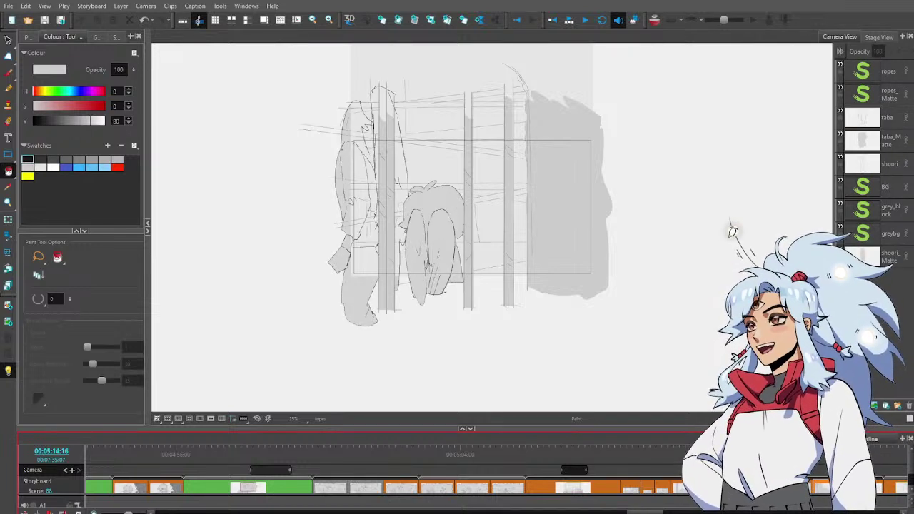
key("Left")
key("Left")
key("Left")
key("Left")
key("Left")
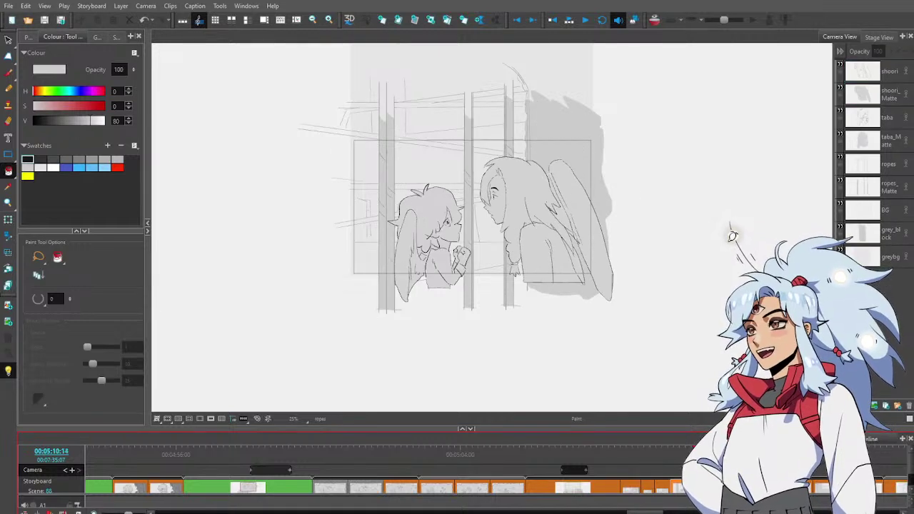
Move the shoori_Matte layer directly beneath shoori in the panel at 00:05:14:17
left_click_drag(647, 461, 731, 461)
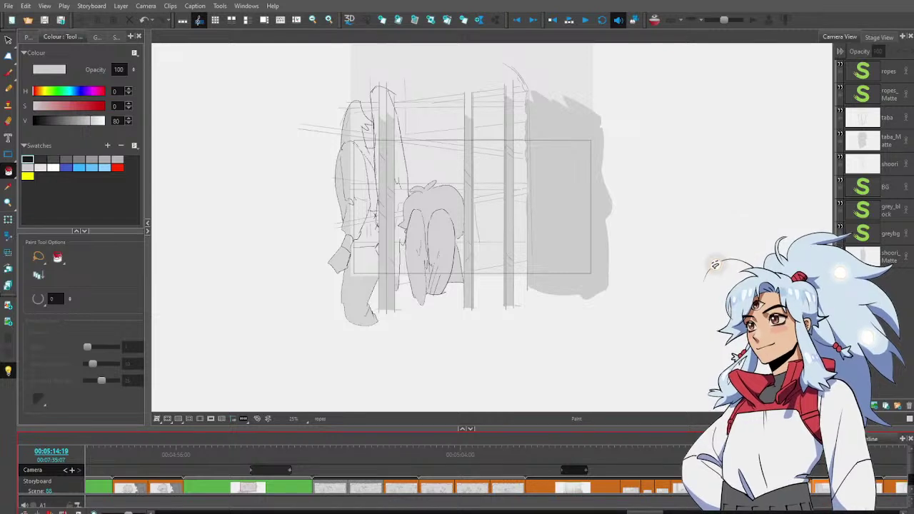
left_click_drag(843, 461, 841, 461)
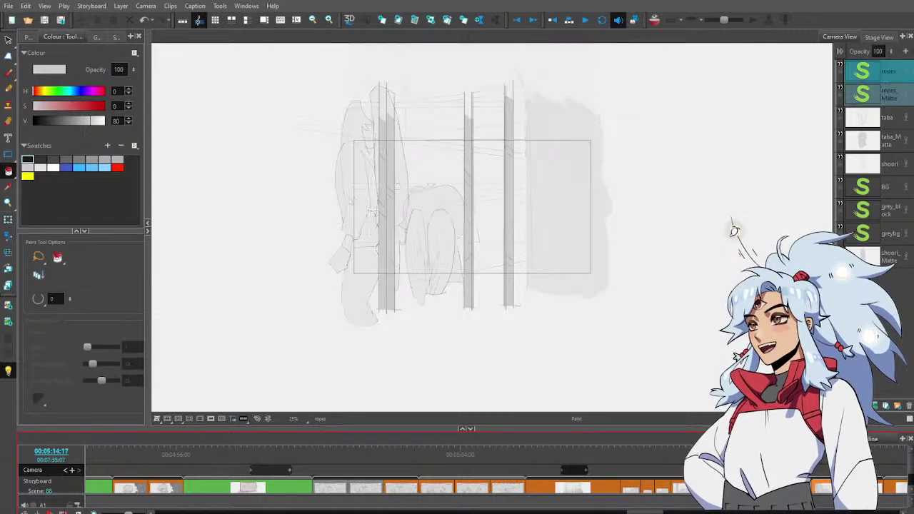
left_click(898, 165)
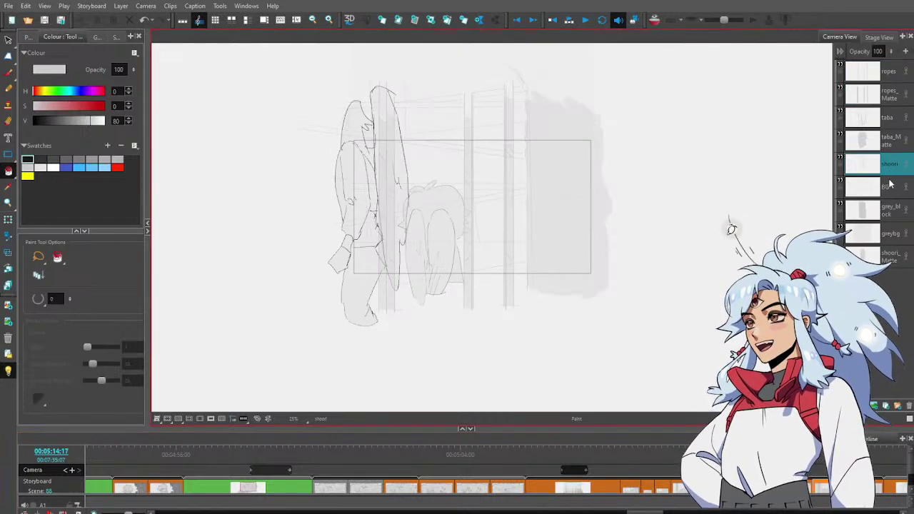
left_click_drag(904, 261, 886, 184)
Slightly enlarge the standing shoori drawing together with its matte in the panel at 00:05:14:10
mouse_move(840, 455)
left_mouse_down()
mouse_move(804, 455)
mouse_move(834, 455)
left_mouse_up()
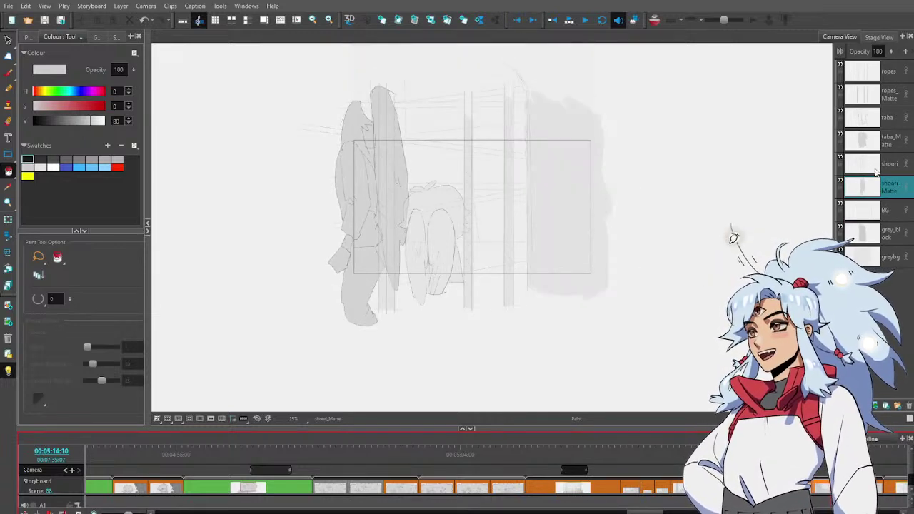
left_click(896, 169, "ctrl")
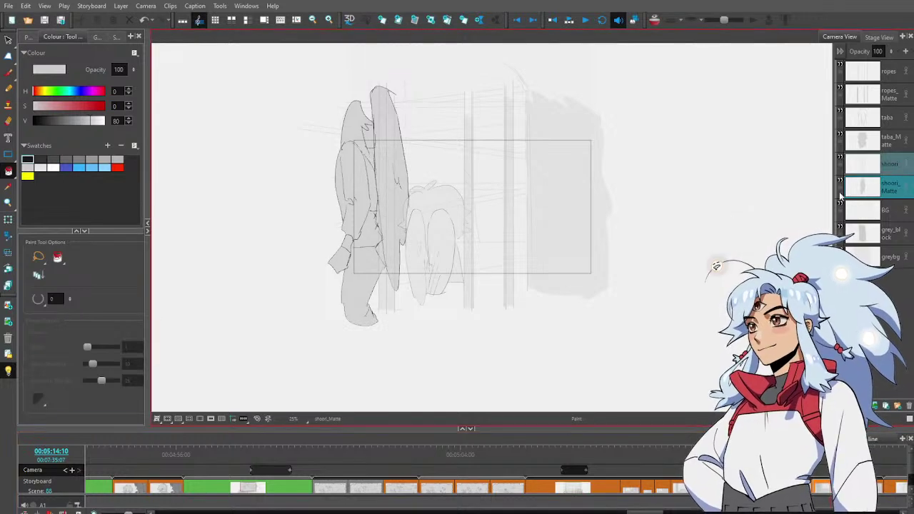
left_click_drag(488, 189, 599, 198)
key("alt+s")
mouse_move(555, 126)
left_mouse_down()
mouse_move(500, 403)
mouse_move(425, 77)
left_mouse_up()
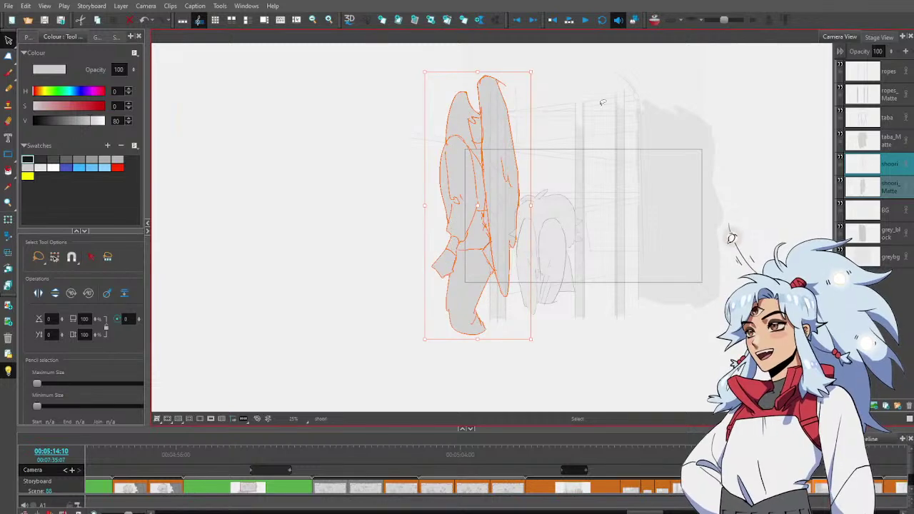
left_click(602, 102)
Check the enlarged shoori against the neighbouring panels and return to the panel at 00:05:07:17
mouse_move(830, 455)
left_mouse_down()
mouse_move(850, 455)
mouse_move(828, 455)
left_mouse_up()
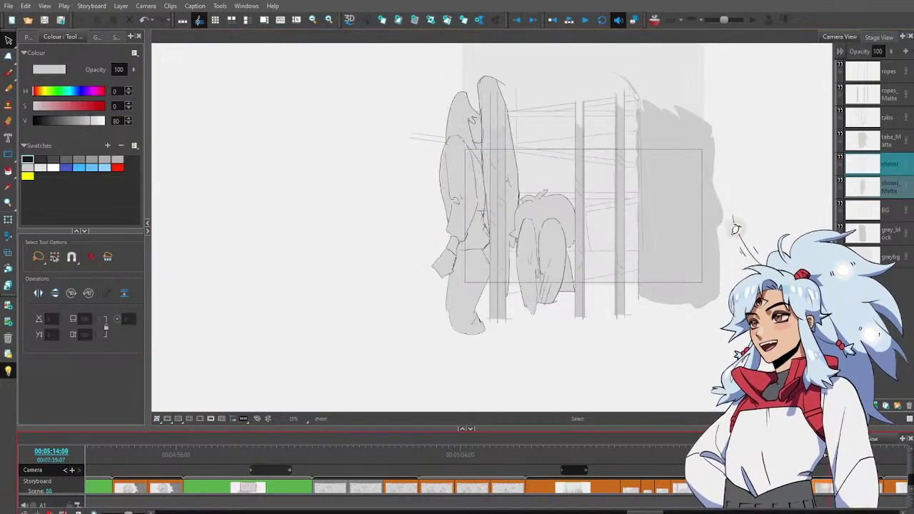
key("comma")
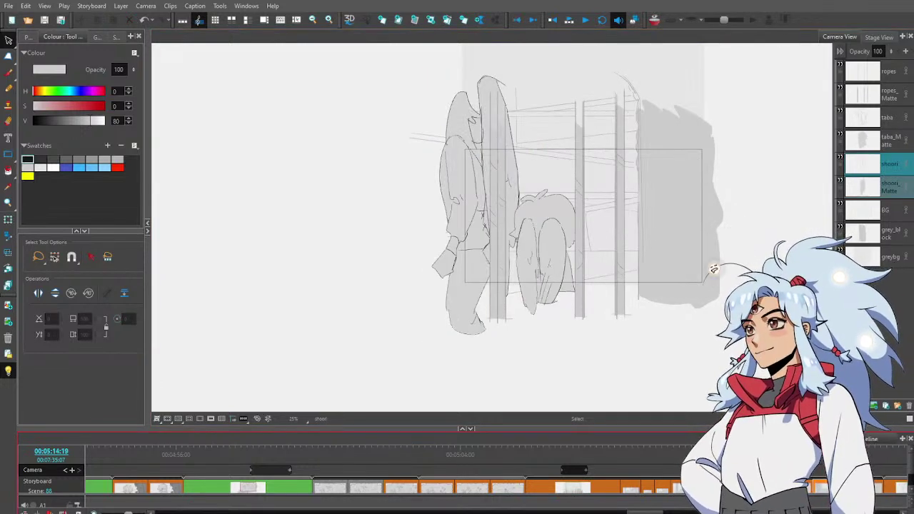
key("period")
left_click_drag(822, 455, 757, 456)
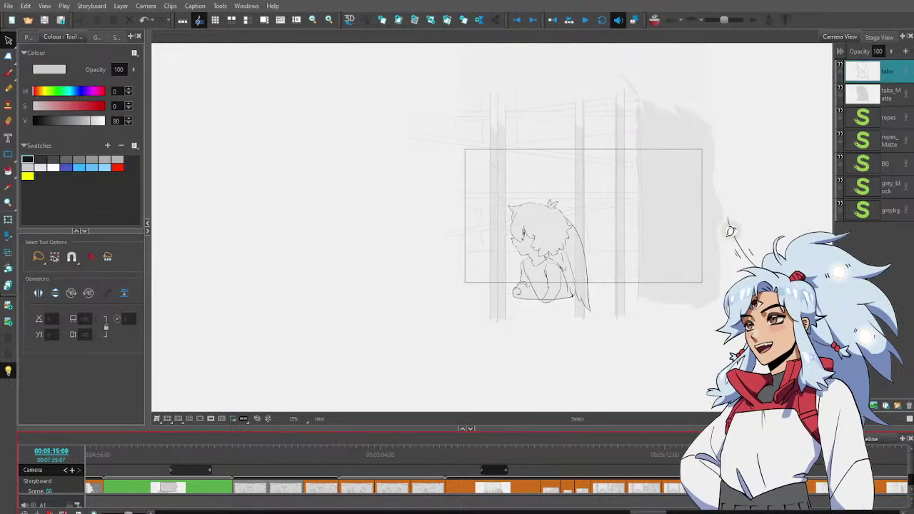
left_click(510, 485)
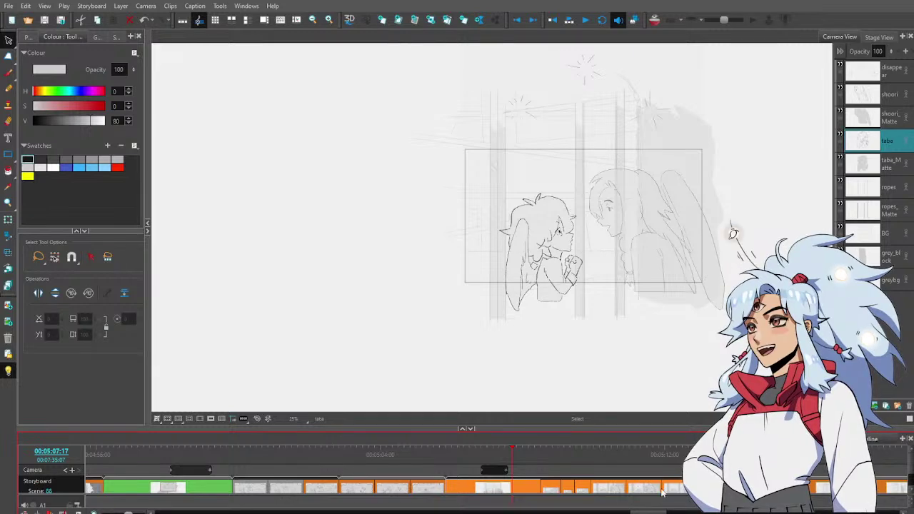
Review the bubble panels of scenes 86_A and 87 together with their dialogue, ending on the panel at 00:05:03:12
left_click(626, 464)
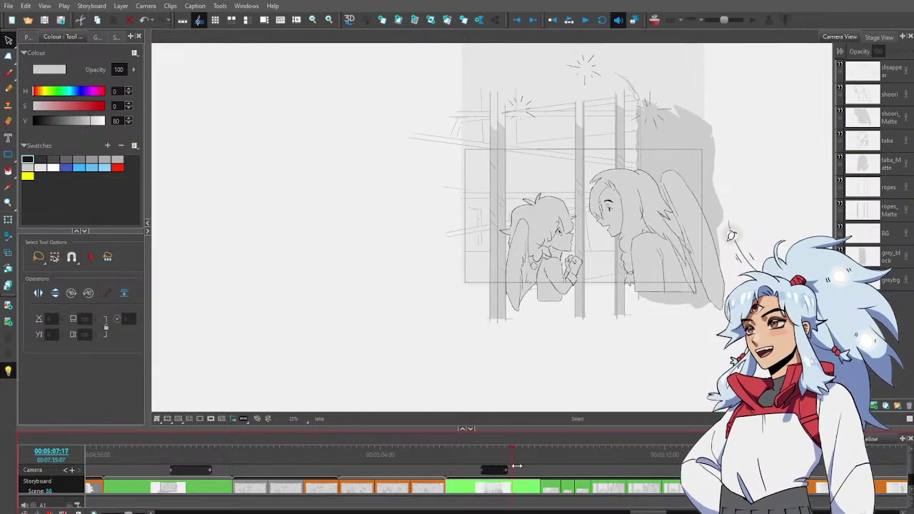
left_click_drag(628, 468, 521, 466)
left_click_drag(660, 513, 657, 513)
scroll(655, 513, "left", 3)
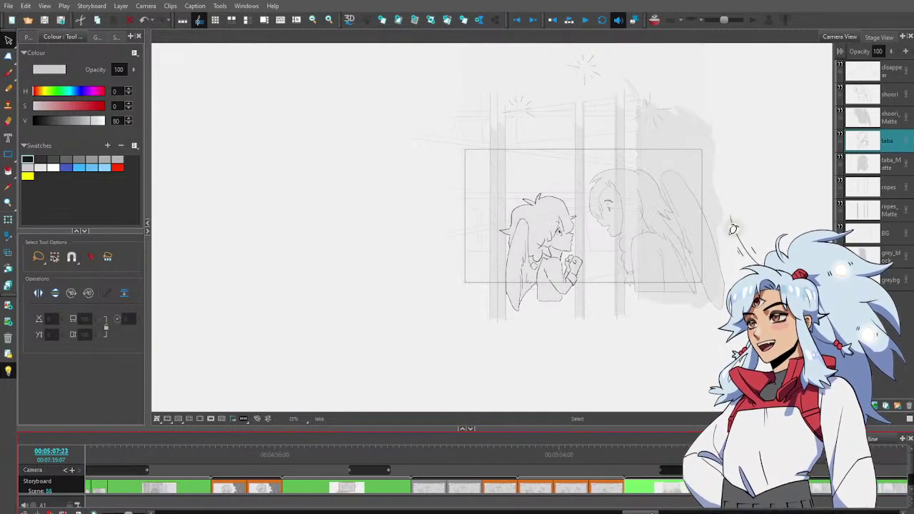
left_click(520, 464)
mouse_move(520, 465)
left_mouse_down()
mouse_move(439, 484)
mouse_move(436, 469)
mouse_move(636, 486)
mouse_move(526, 470)
left_mouse_up()
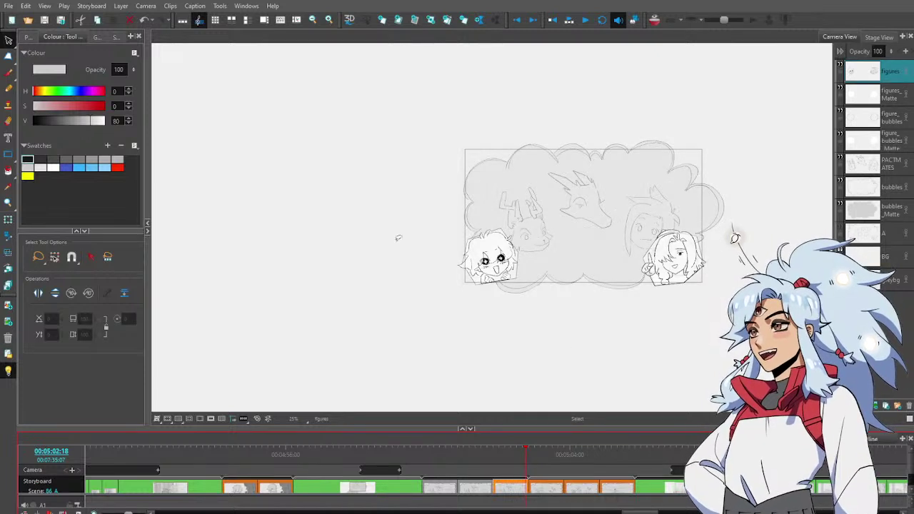
left_click(28, 37)
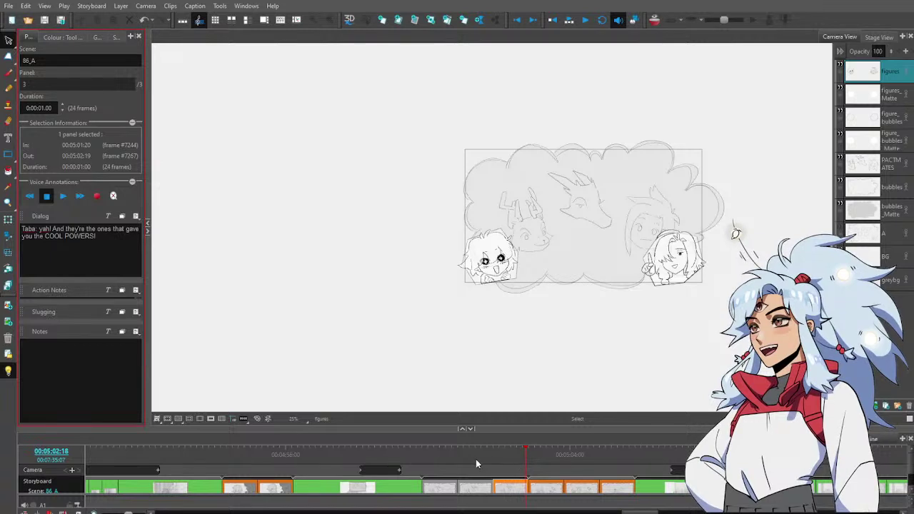
left_click_drag(476, 461, 548, 462)
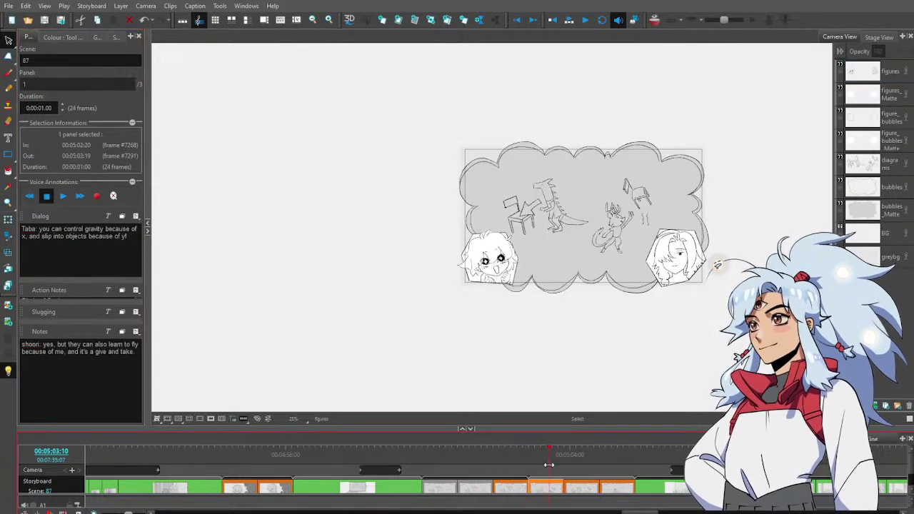
mouse_move(549, 465)
left_mouse_down()
mouse_move(597, 473)
mouse_move(552, 467)
left_mouse_up()
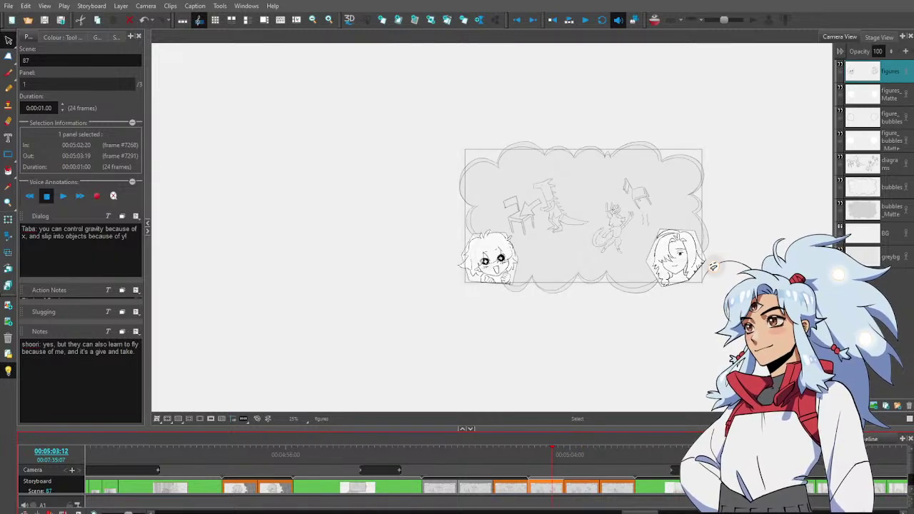
Delete Taba's open mouth on the figures layer in scene 87, panel 1
key("ctrl+space")
left_click(496, 268)
left_click(496, 269)
left_click(496, 269)
left_click(496, 268)
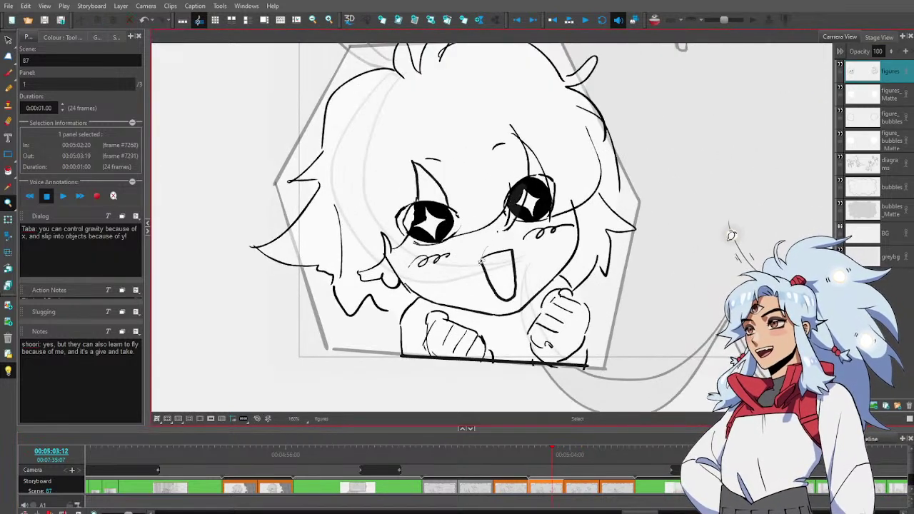
left_click(502, 251)
key("Delete")
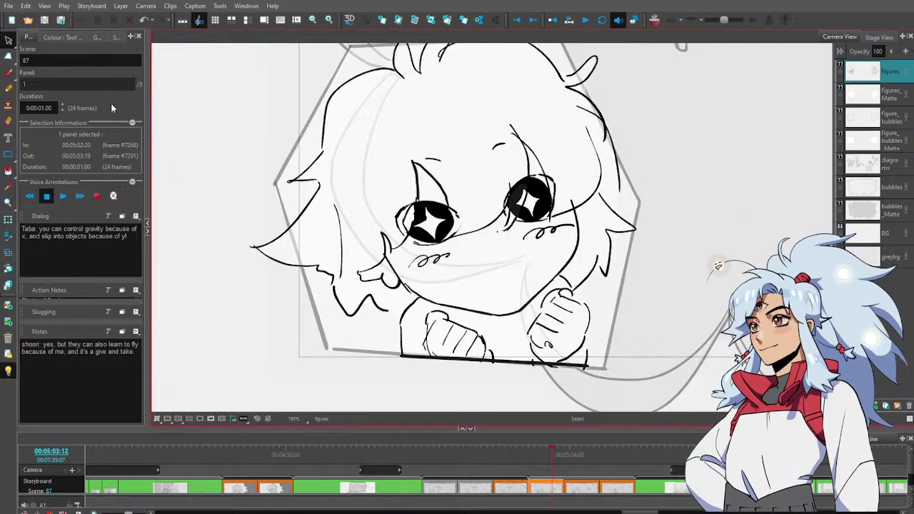
Draw a wide, open smile with an inner line on Taba's face, using the size 15 solid brush and the near-black swatch
left_click(63, 37)
key("alt+b")
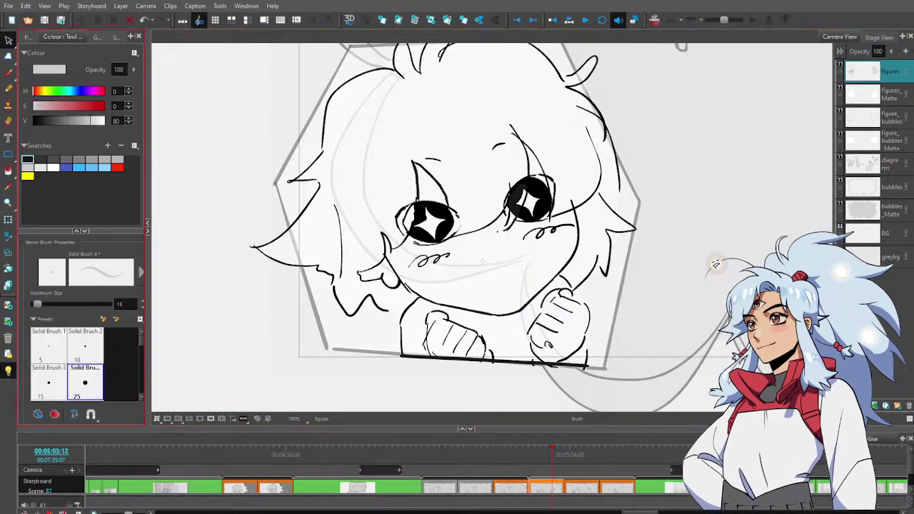
left_click_drag(473, 264, 513, 256)
key("ctrl+z")
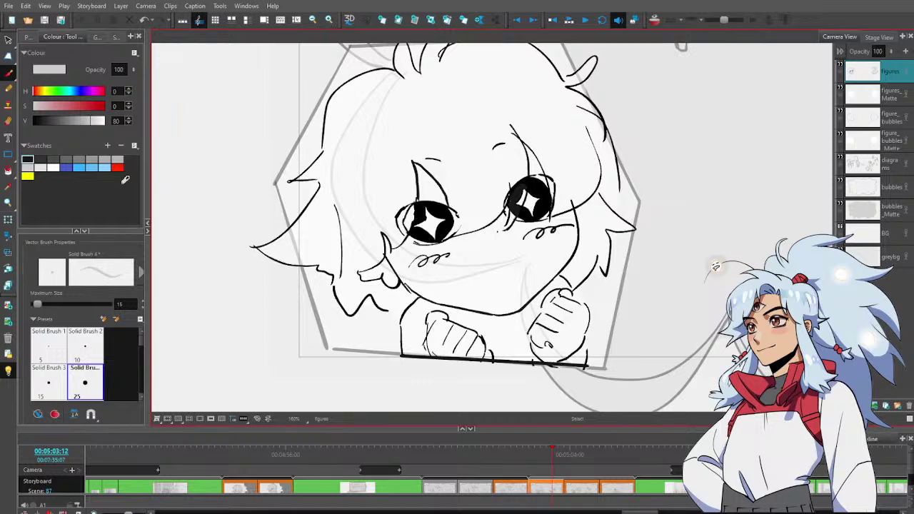
left_click(27, 160)
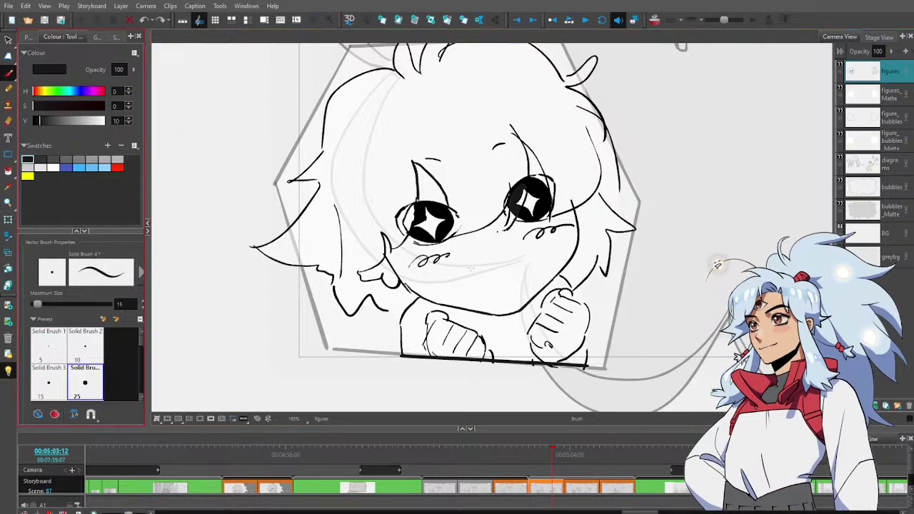
left_click_drag(470, 269, 520, 256)
mouse_move(469, 268)
left_mouse_down()
mouse_move(519, 272)
mouse_move(526, 255)
left_mouse_up()
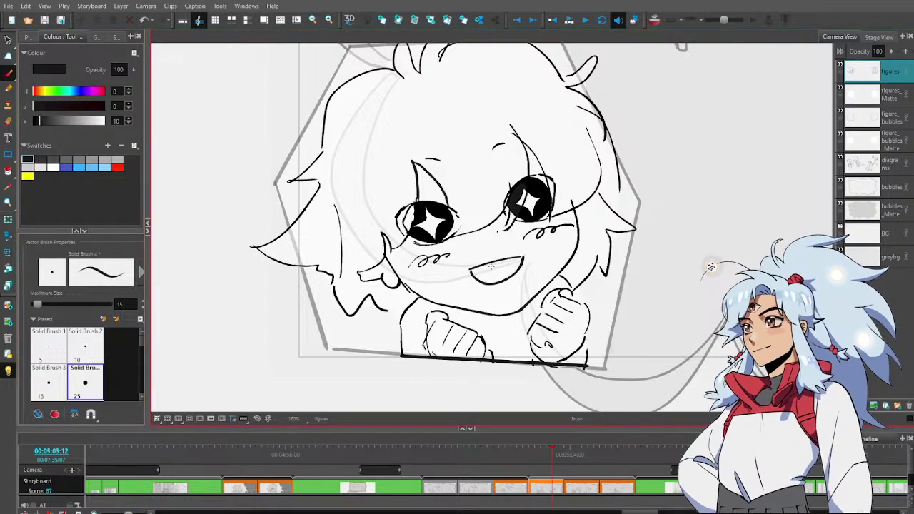
key("ctrl+z")
left_click_drag(469, 269, 527, 255)
key("ctrl+z")
mouse_move(470, 268)
left_mouse_down()
mouse_move(516, 280)
mouse_move(526, 256)
left_mouse_up()
mouse_move(474, 275)
left_mouse_down()
mouse_move(503, 269)
mouse_move(471, 293)
mouse_move(510, 262)
left_mouse_up()
key("alt+s")
left_click(558, 253)
Shift Taba's new mouth slightly downward, comparing its placement with the previous panel
key("alt+z")
left_click(552, 268, "alt")
left_click(552, 271, "alt")
left_click(552, 271, "alt")
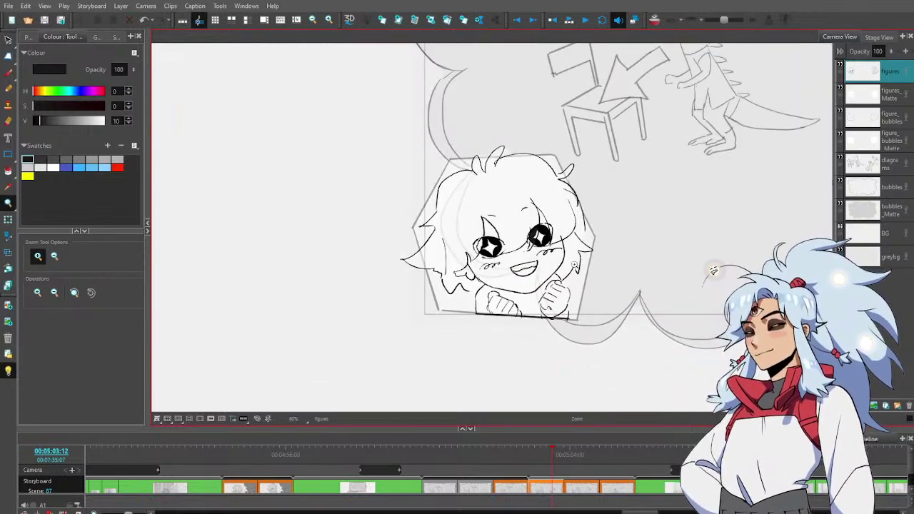
key("Left")
key("Right")
key("alt+s")
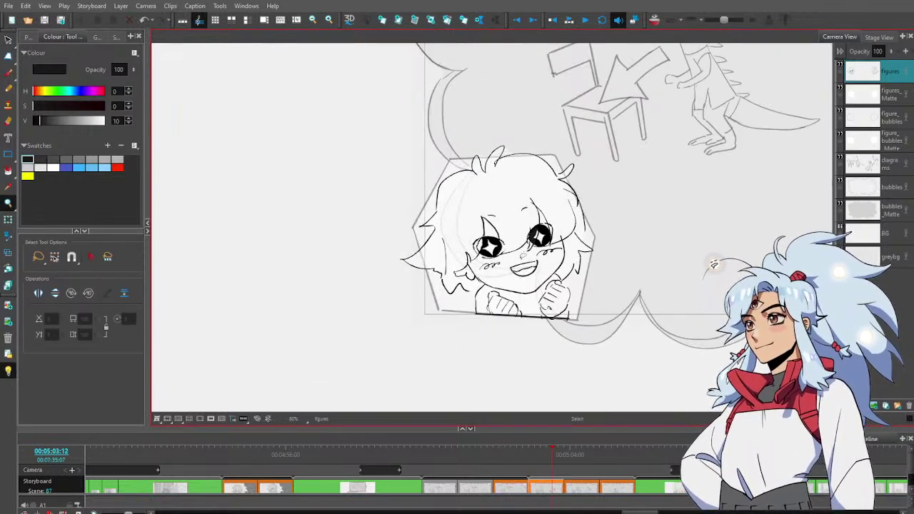
mouse_move(540, 280)
left_mouse_down()
mouse_move(537, 257)
mouse_move(528, 273)
left_mouse_up()
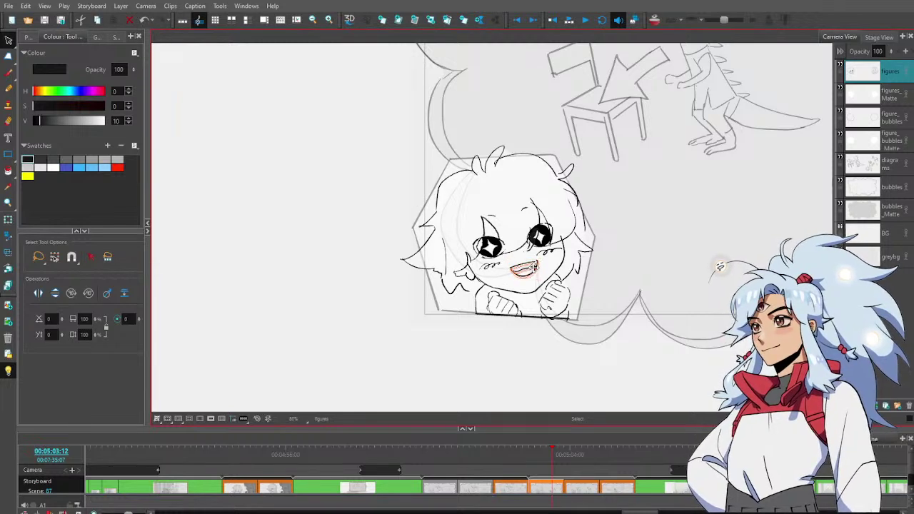
left_click(607, 234)
key("Left")
key("Right")
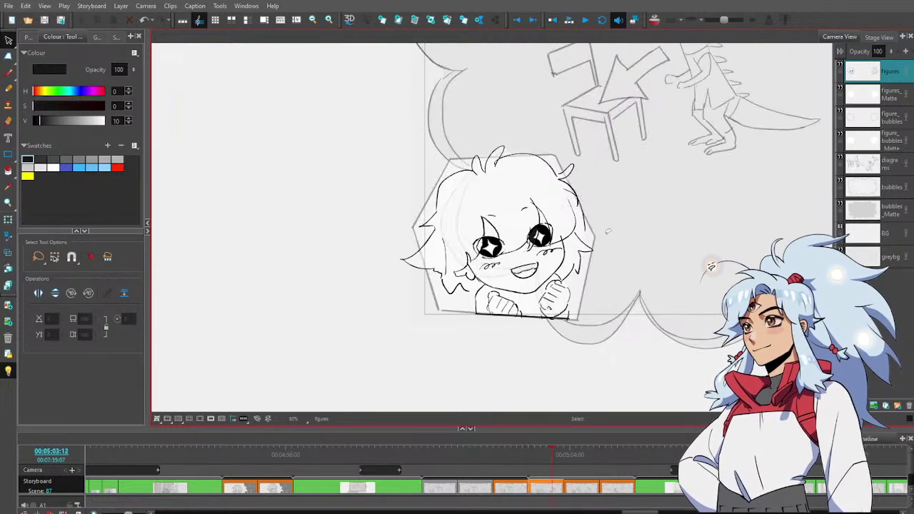
key("Left")
key("Right")
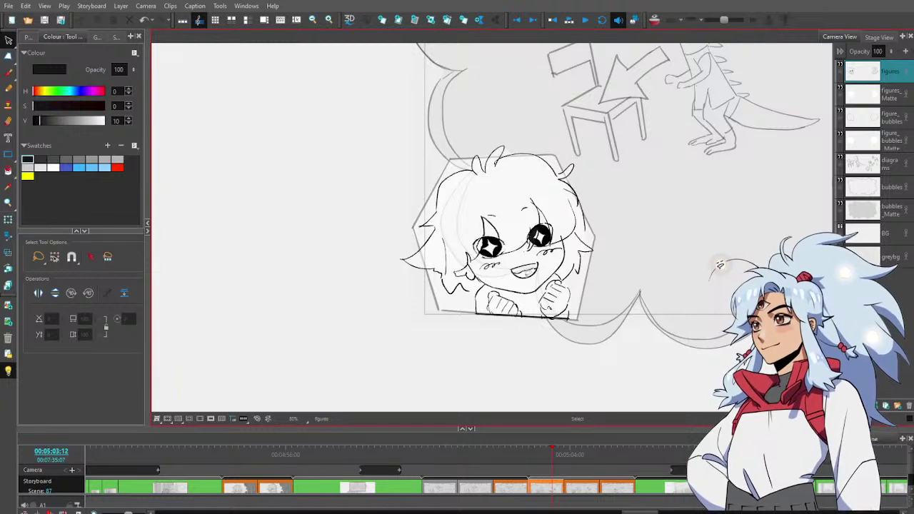
Slightly reshape Taba's new mouth with the Perspective tool
left_click_drag(541, 278, 538, 260)
key("alt+0")
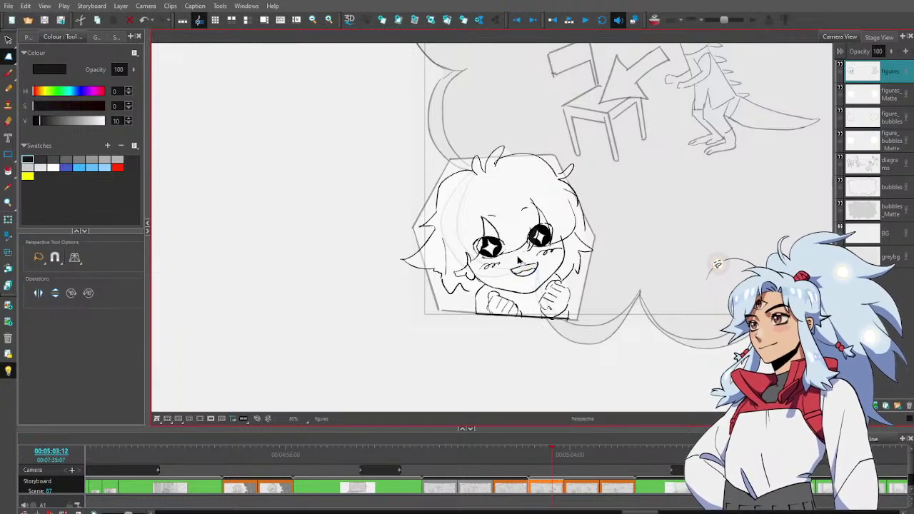
left_click(513, 273)
left_click_drag(536, 268, 533, 255)
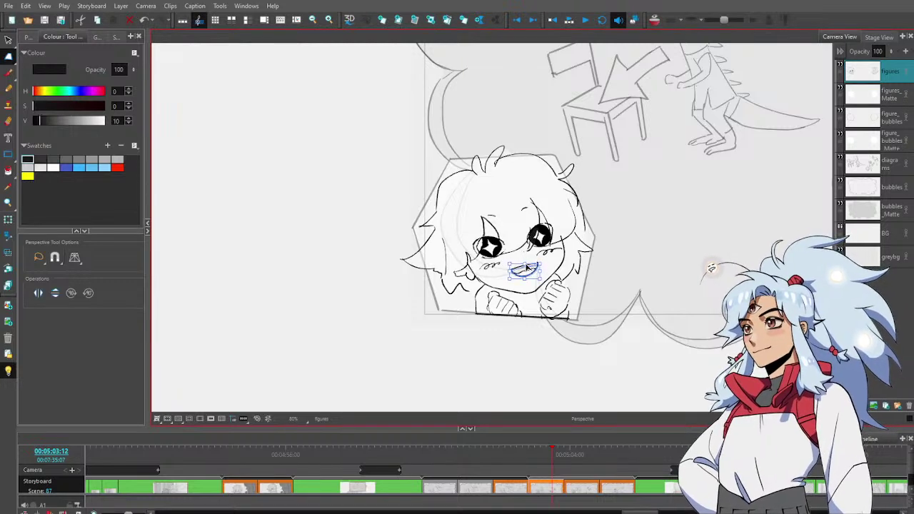
left_click(600, 244)
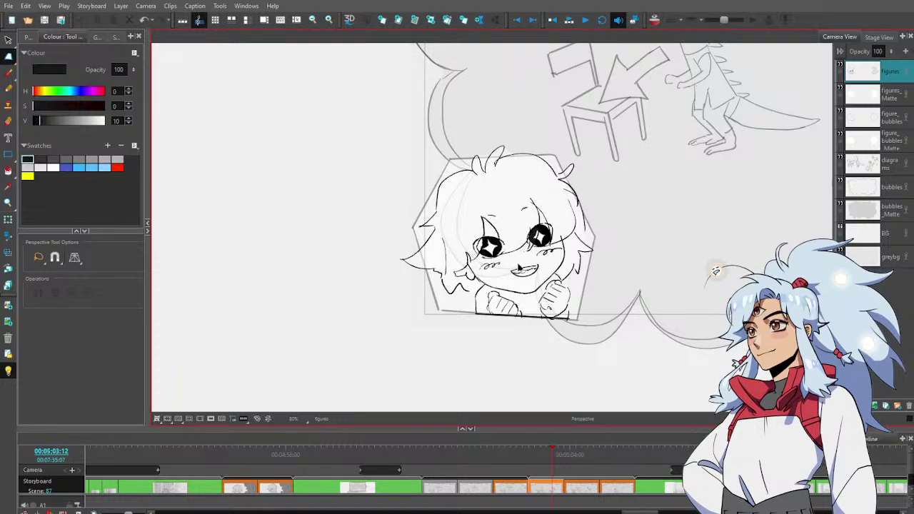
left_click(540, 269)
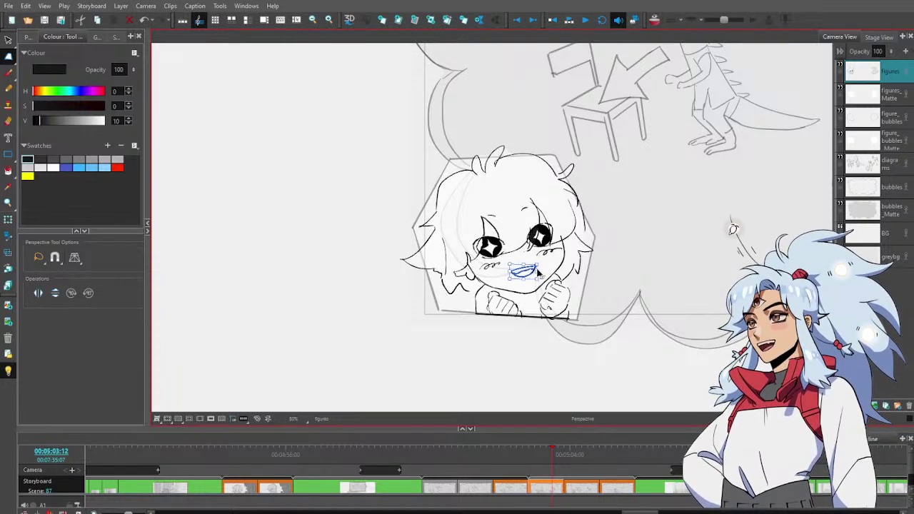
left_click(617, 242)
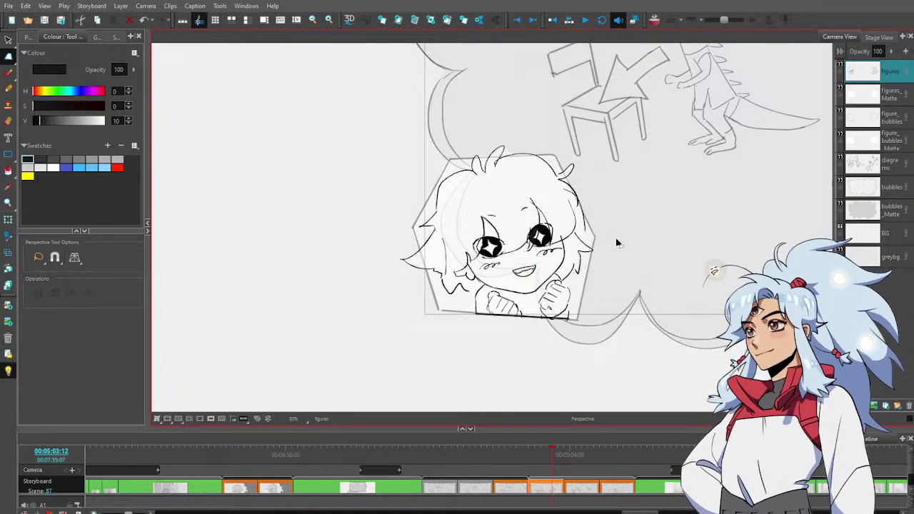
Compare Taba's reshaped mouth with the expressions in the neighbouring panels of scenes 86_A and 87
key("Left")
key("Right")
key("Left")
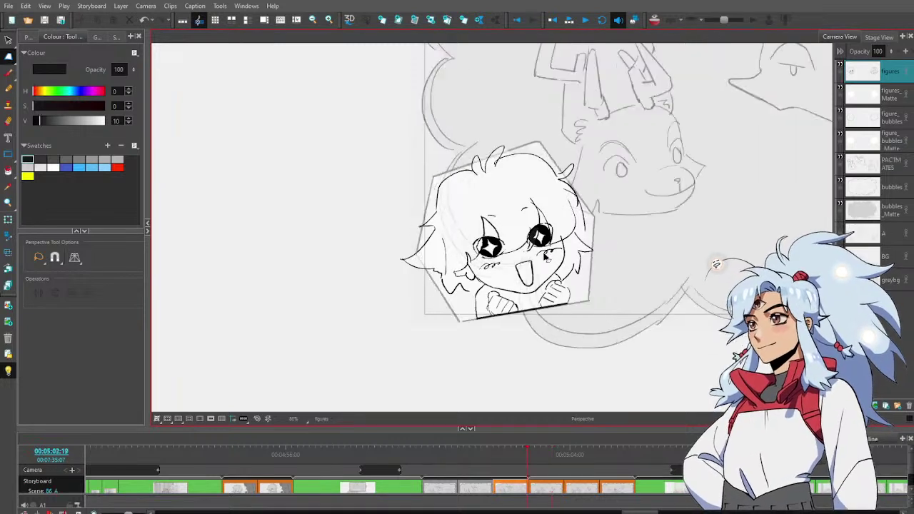
key("Right")
key("alt+s")
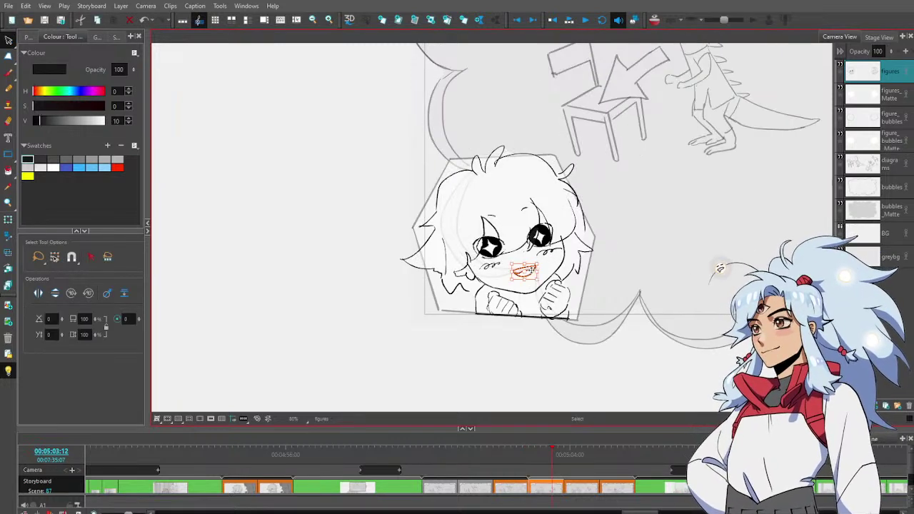
left_click(636, 223)
key("Left")
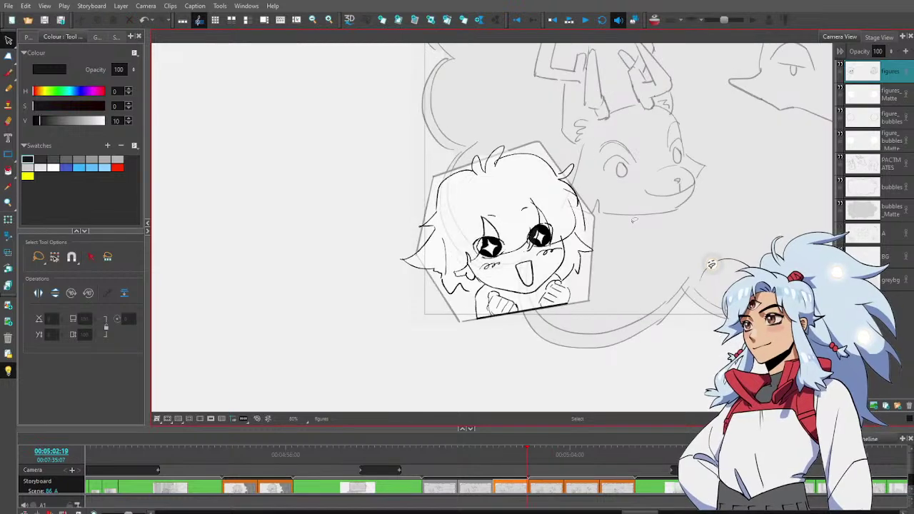
key("Right")
key("Left")
key("Right")
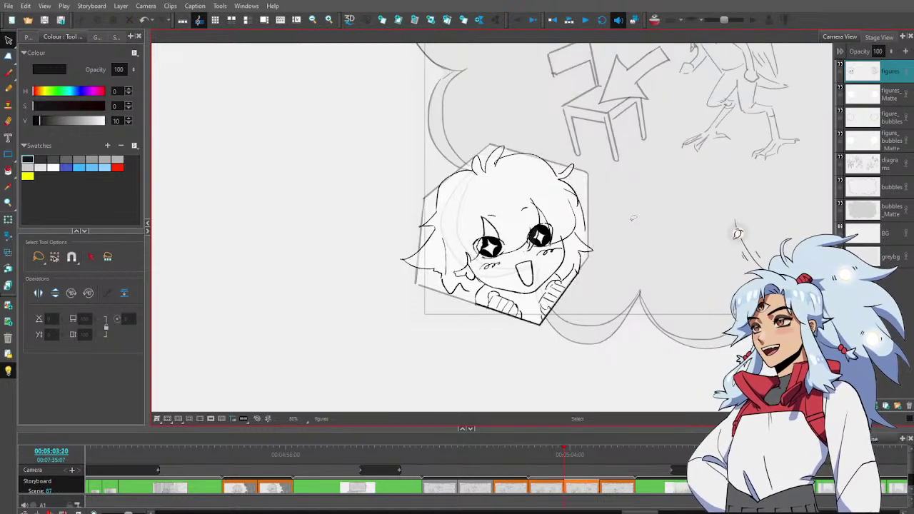
key("Right")
key("alt+z")
scroll(631, 238, "down", 4)
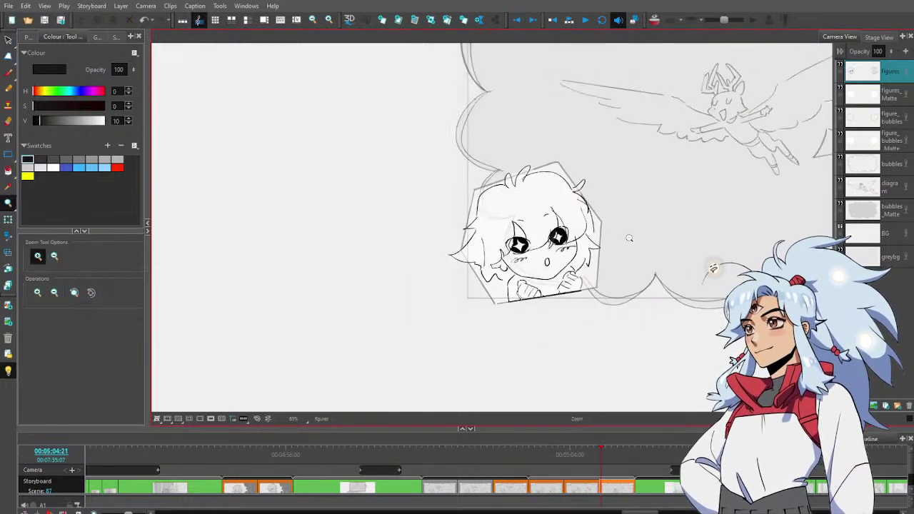
left_click_drag(673, 274, 549, 284)
Enlarge the star highlights in both of Taba's pupils at 00:05:03:11 using the Eraser at size 15
left_click_drag(600, 464, 550, 466)
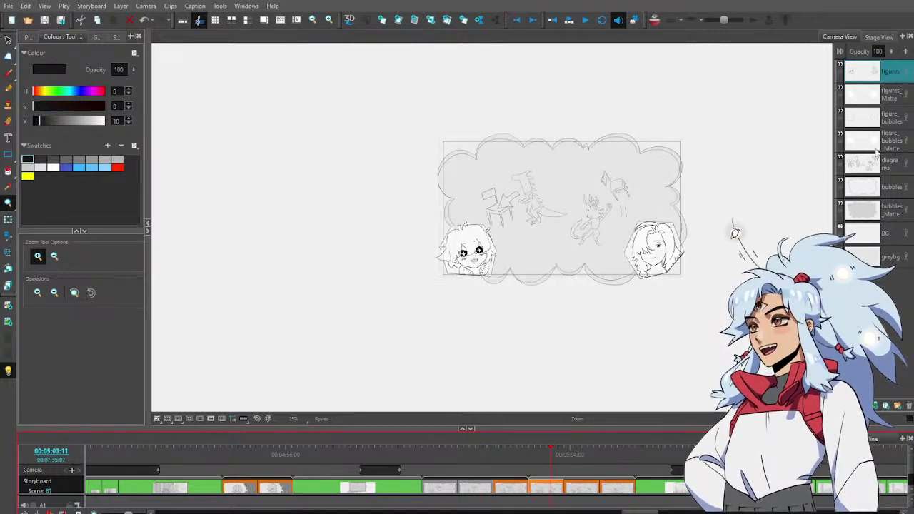
scroll(468, 251, "up", 11)
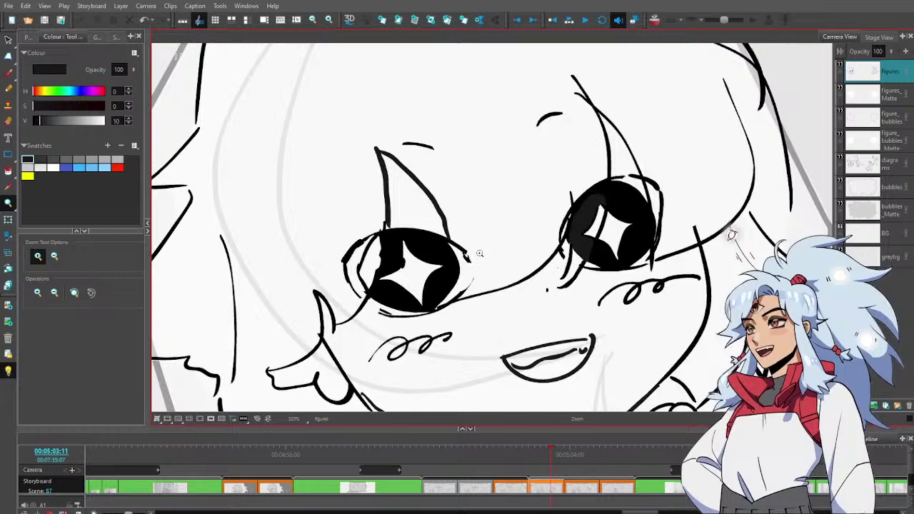
key("alt+s")
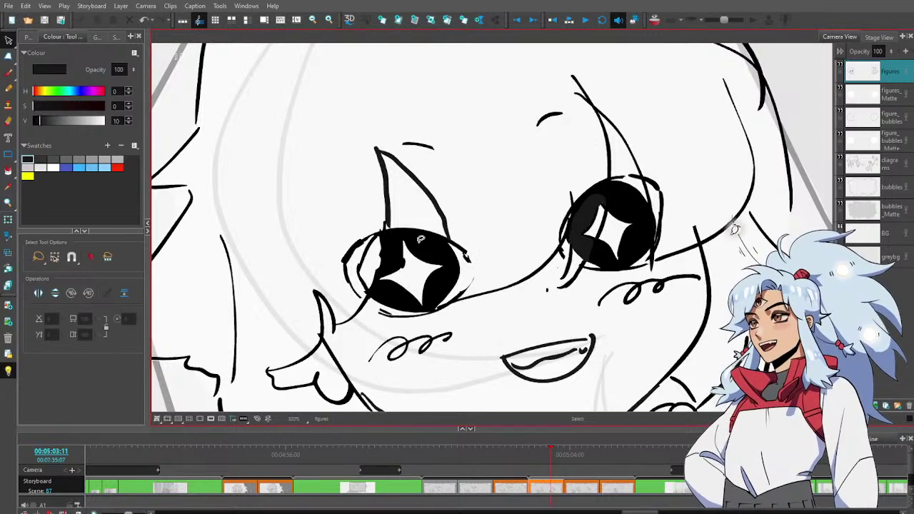
key("alt+e")
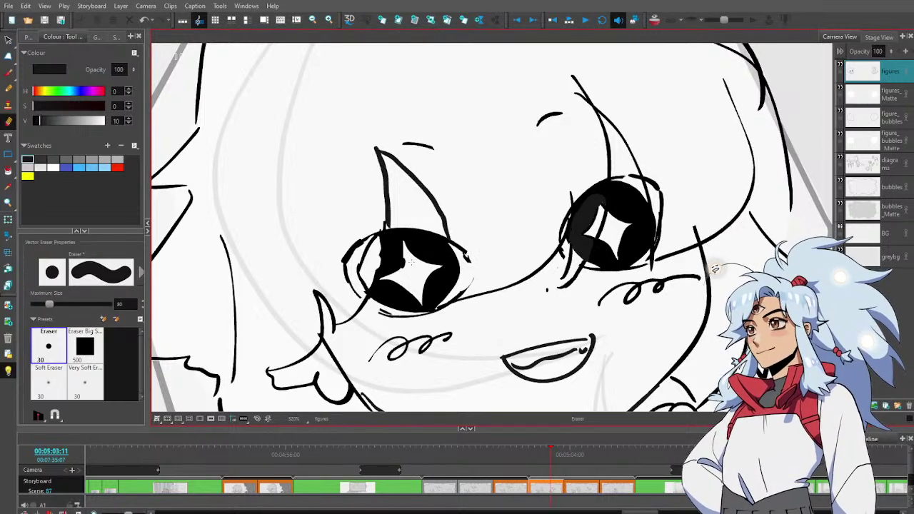
key("[")
key("[")
key("[")
key("[")
left_click_drag(405, 243, 404, 250)
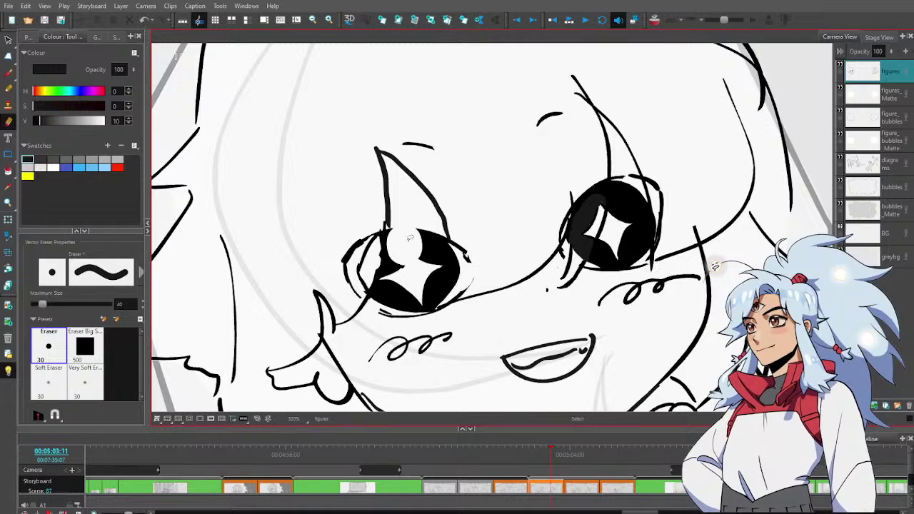
key("bracketleft")
key("bracketleft")
key("bracketleft")
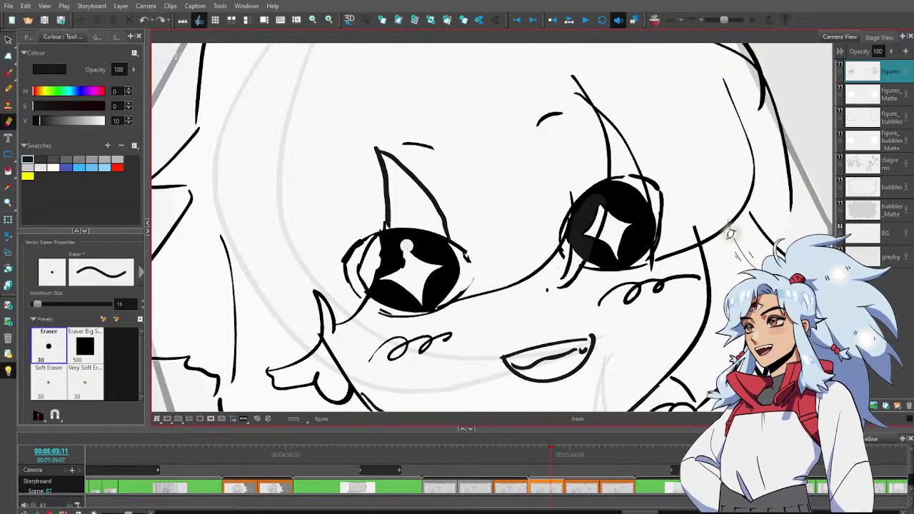
mouse_move(406, 245)
left_mouse_down()
mouse_move(408, 257)
mouse_move(406, 241)
mouse_move(378, 282)
mouse_move(407, 283)
mouse_move(427, 310)
mouse_move(444, 266)
mouse_move(413, 241)
left_mouse_up()
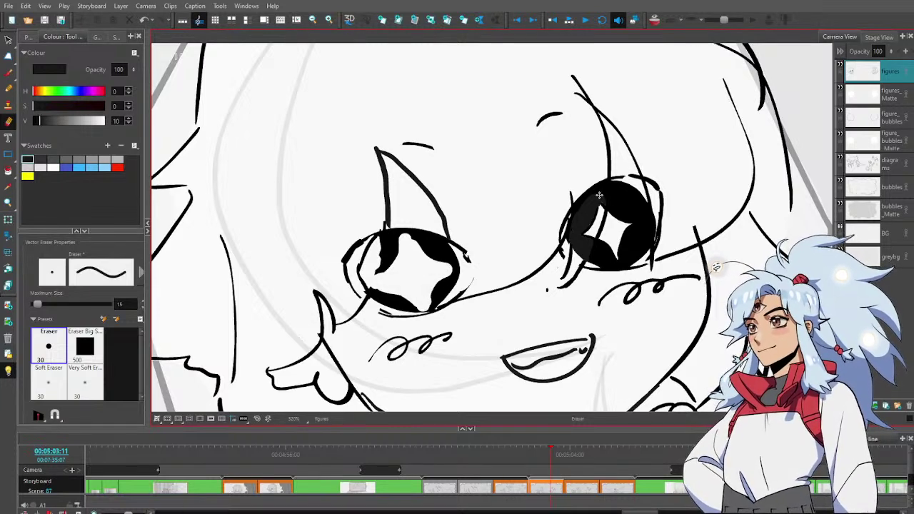
mouse_move(599, 195)
left_mouse_down()
mouse_move(578, 240)
mouse_move(586, 244)
mouse_move(623, 255)
mouse_move(638, 227)
mouse_move(607, 199)
mouse_move(617, 215)
mouse_move(647, 217)
mouse_move(594, 240)
left_mouse_up()
Enlarge the star highlights in both of Taba's pupils at 00:05:05:07 using the Eraser at size 15
key("alt+z")
scroll(673, 242, "down", 8)
left_click_drag(551, 465, 616, 462)
left_click(564, 243)
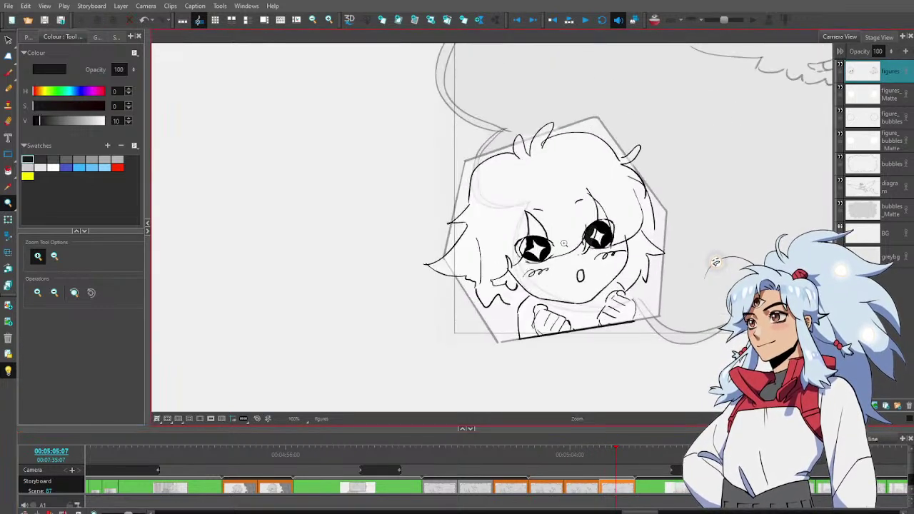
left_click(564, 244)
key("alt+e")
mouse_move(503, 233)
left_mouse_down()
mouse_move(499, 253)
mouse_move(489, 256)
mouse_move(510, 273)
mouse_move(527, 253)
mouse_move(505, 233)
left_mouse_up()
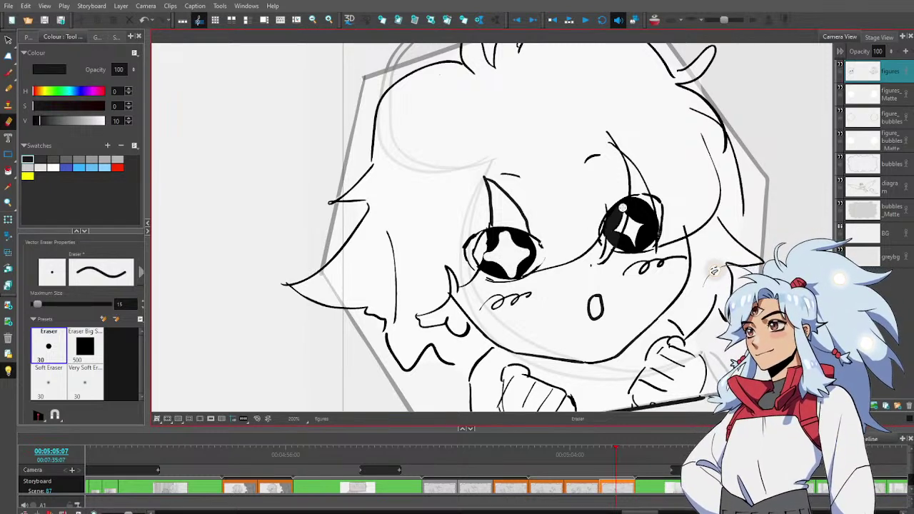
mouse_move(623, 208)
left_mouse_down()
mouse_move(616, 230)
mouse_move(635, 246)
mouse_move(645, 223)
mouse_move(624, 214)
mouse_move(634, 217)
left_mouse_up()
key("ctrl+space")
Go to the first panel of scene 86_A, frame the whole thought bubble and display the panel's dialog and notes
left_click_drag(651, 247, 644, 314)
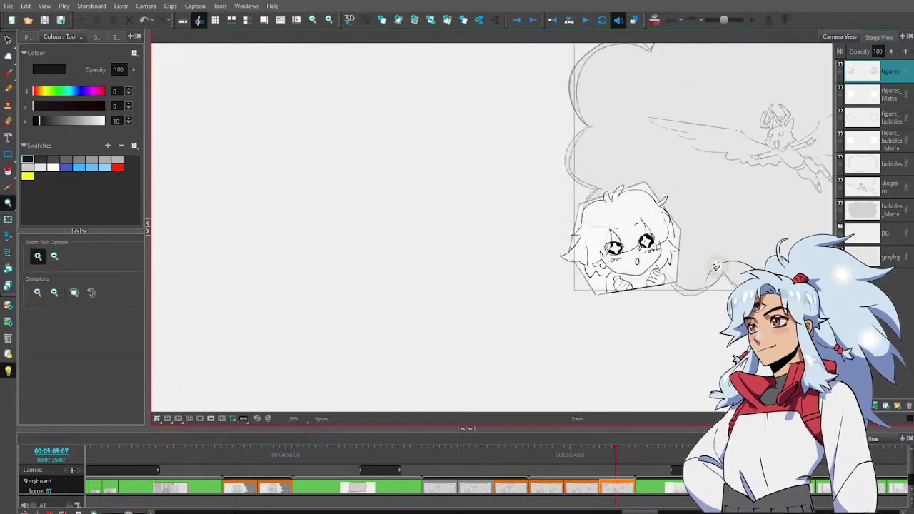
left_click(655, 248, "alt")
left_click_drag(729, 224, 665, 227)
left_click_drag(563, 461, 444, 461)
left_click_drag(722, 199, 728, 201)
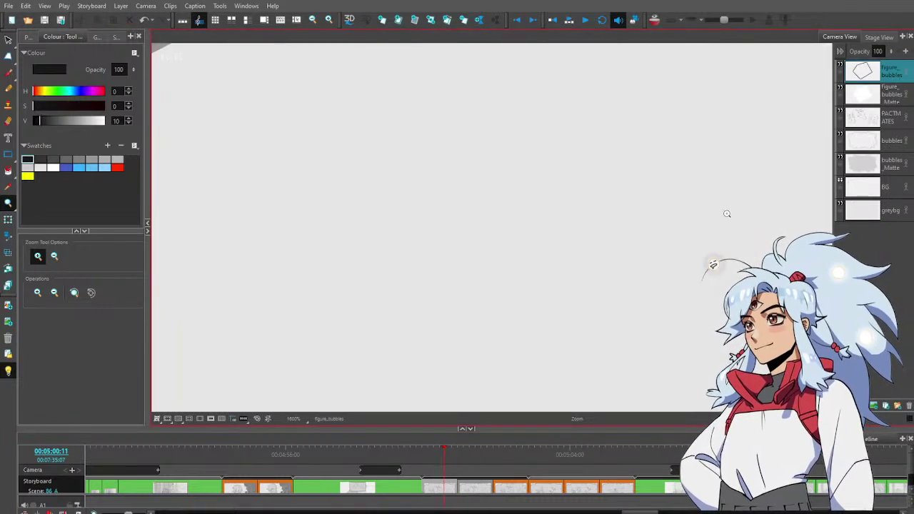
scroll(735, 214, "down", 13)
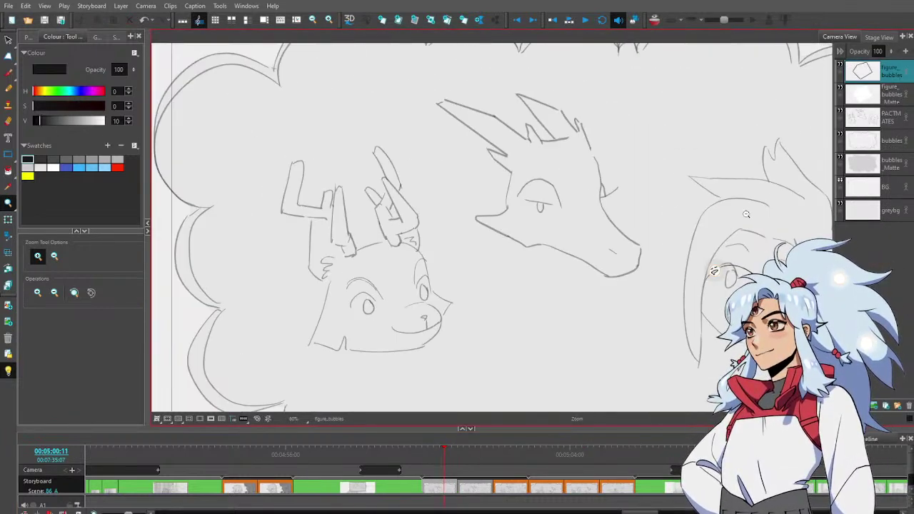
scroll(747, 215, "down", 2)
left_click_drag(746, 215, 582, 223)
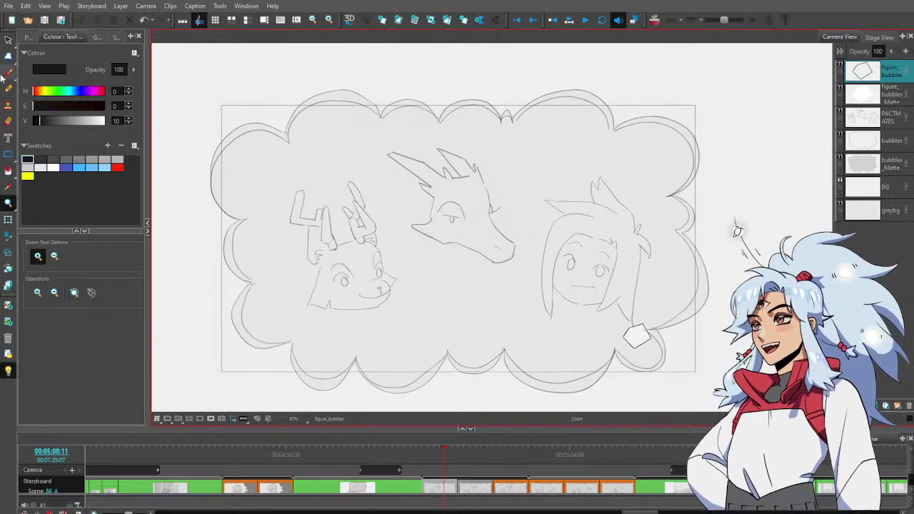
left_click(28, 38)
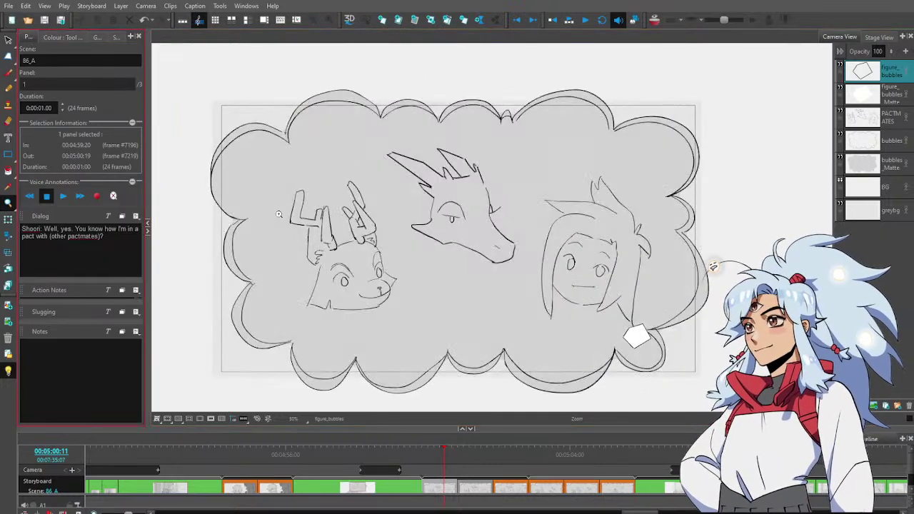
left_click_drag(507, 267, 563, 259)
key("alt+z")
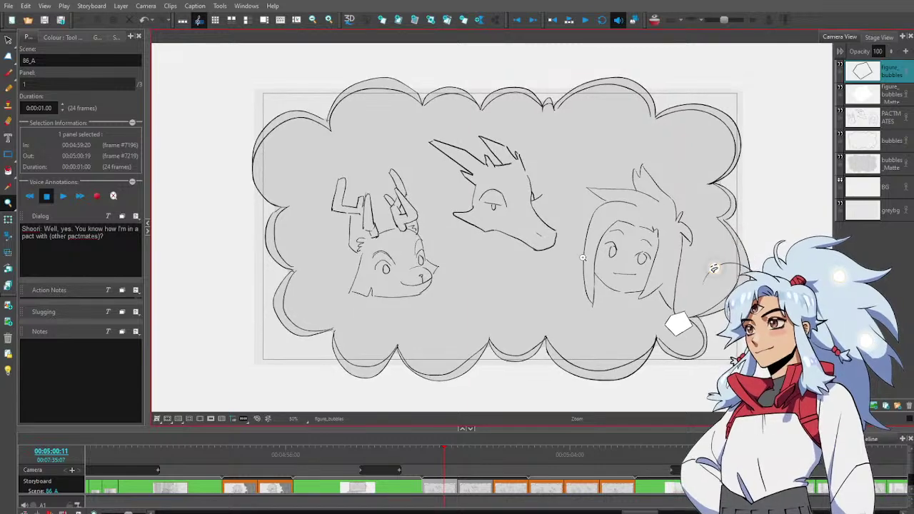
Examine the three panels of scene 86_A against their dialog, comparing the bubbles and Taba's and Shoori's expressions
key("Left")
key("Right")
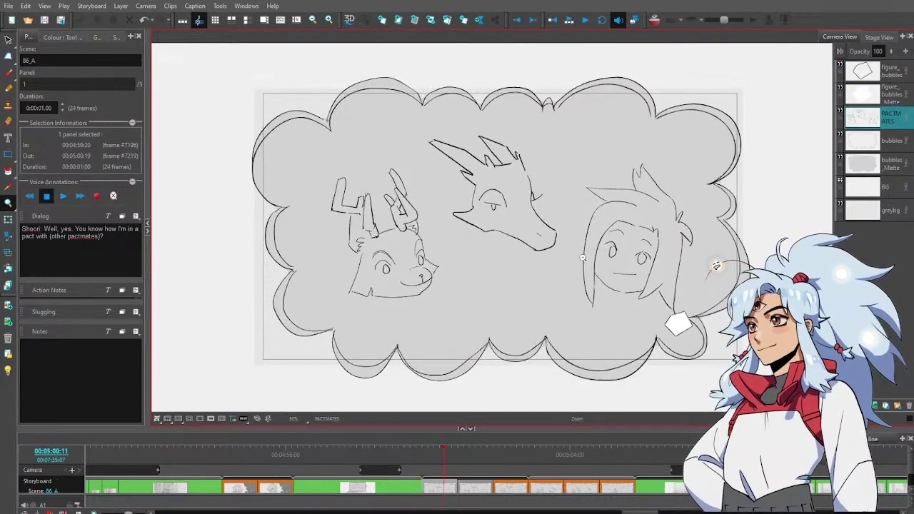
key("Right")
key("Right")
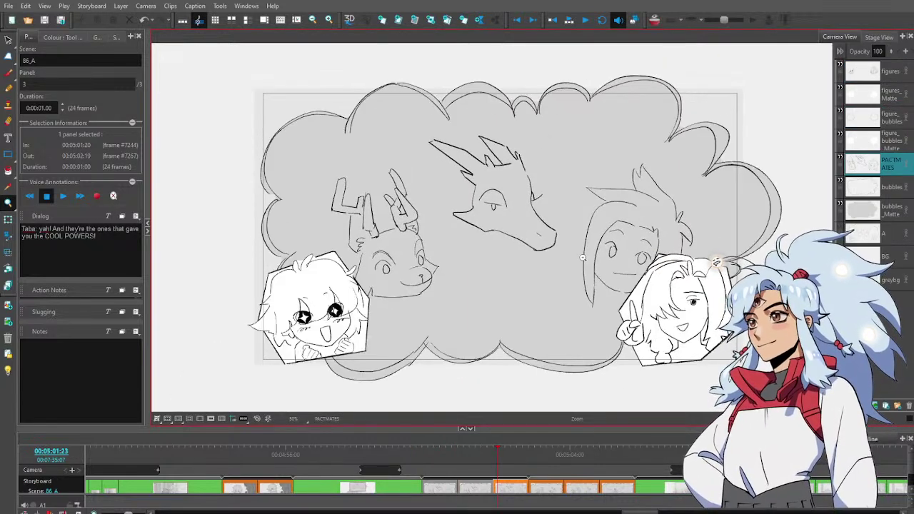
key("Left")
key("Left")
key("Right")
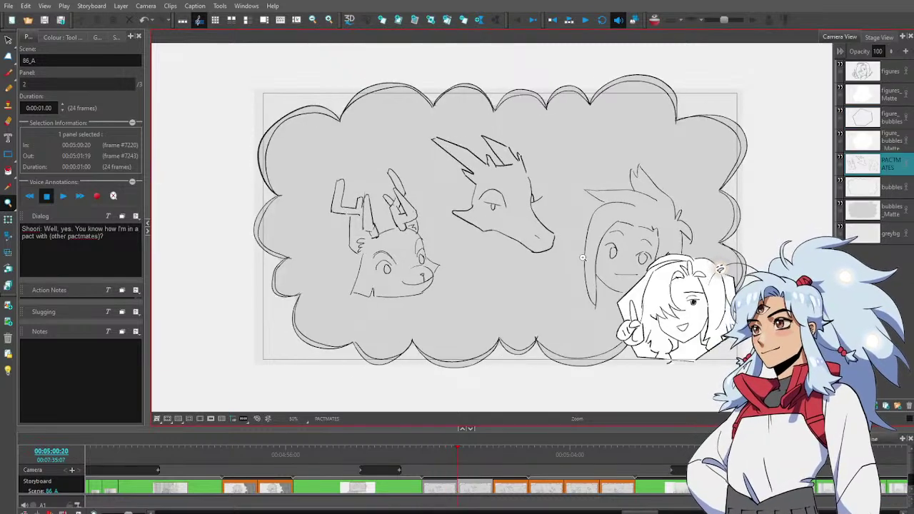
key("Left")
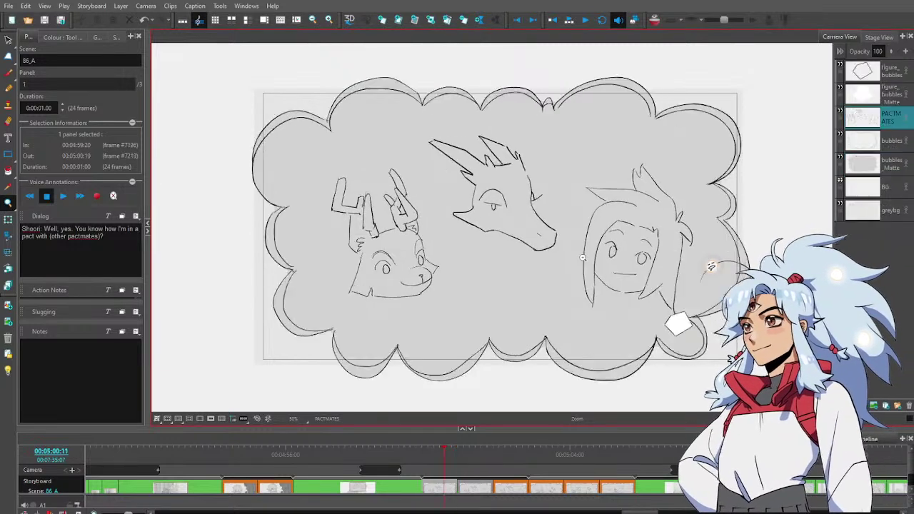
key("Right")
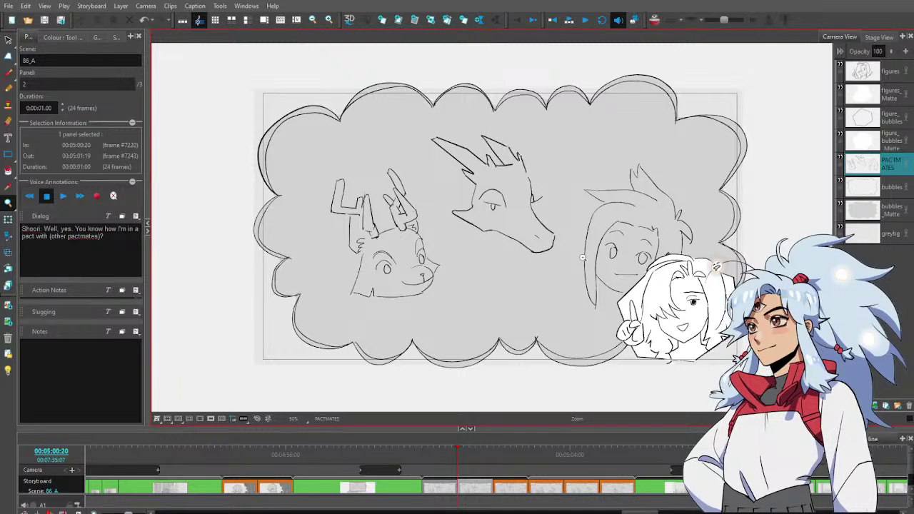
key("Right")
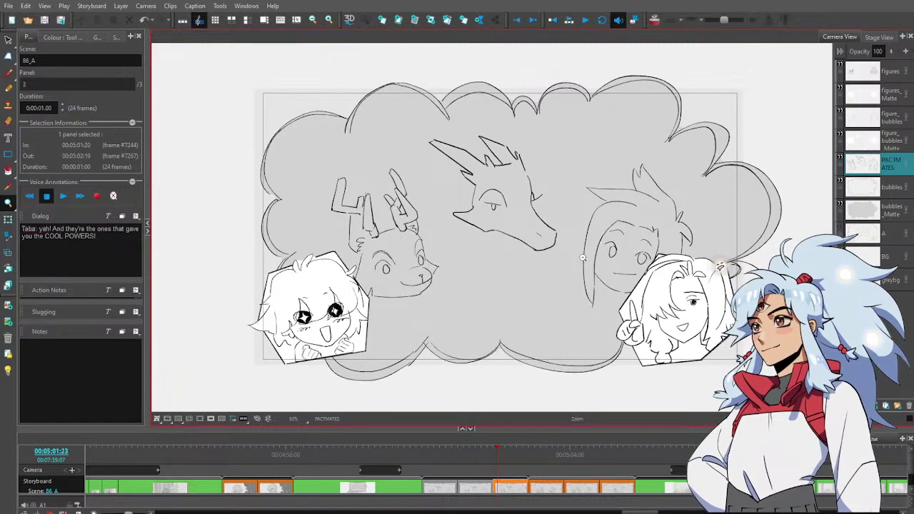
key("Right")
key("Left")
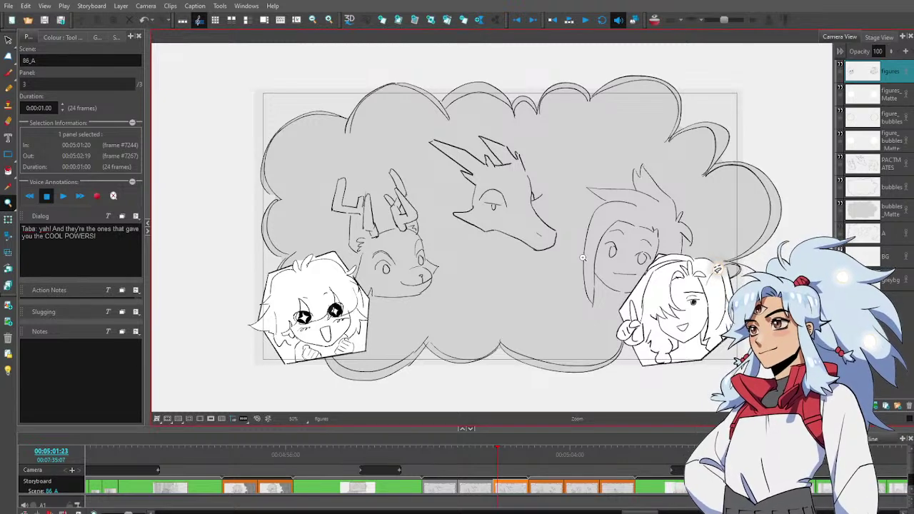
Review the scene 87 panels with their dialog and notes, and return to the second panel of scene 86_A
key("Right")
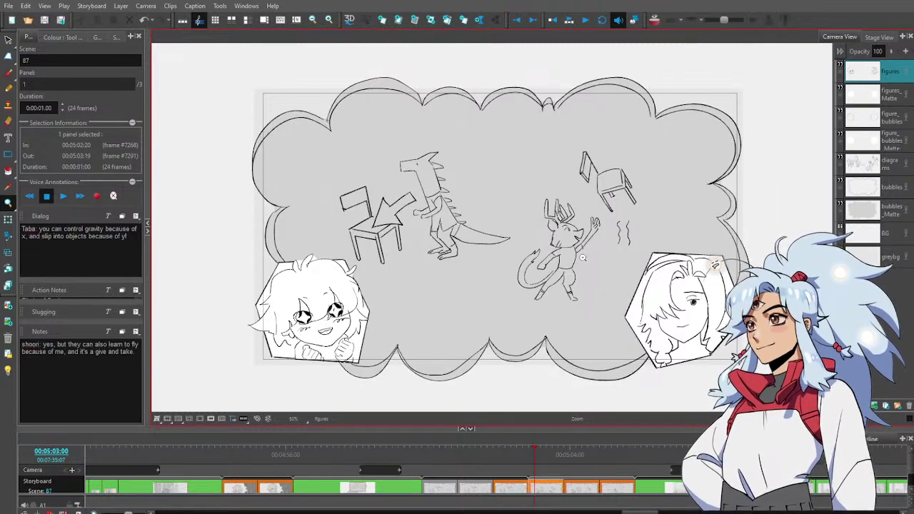
key("Right")
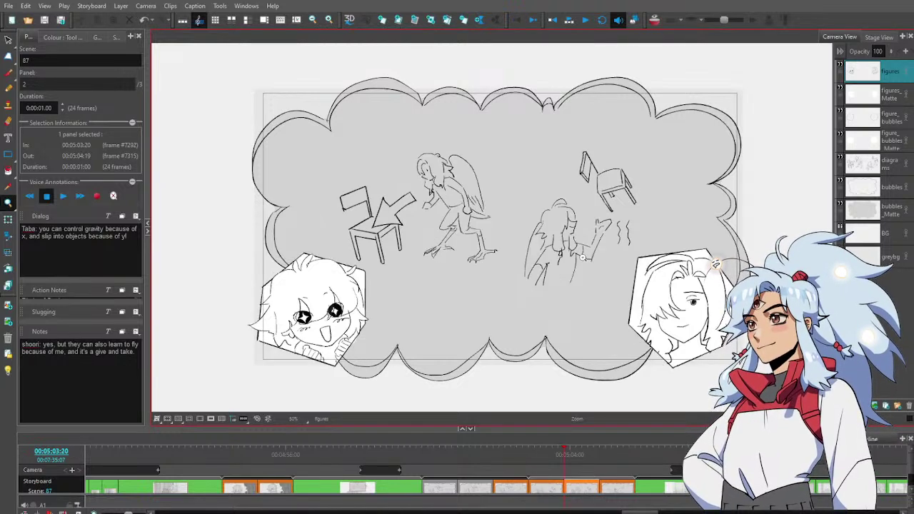
key("Right")
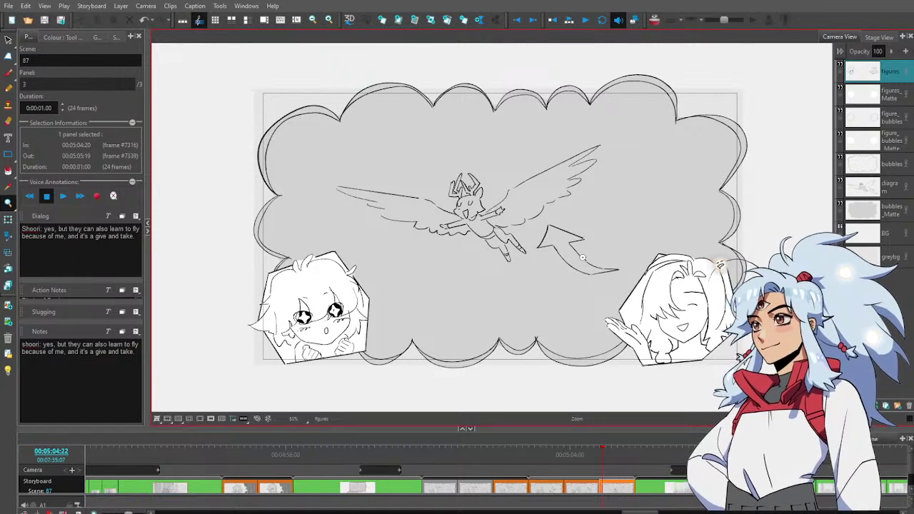
key("Left")
key("Left")
key("Left")
key("Left")
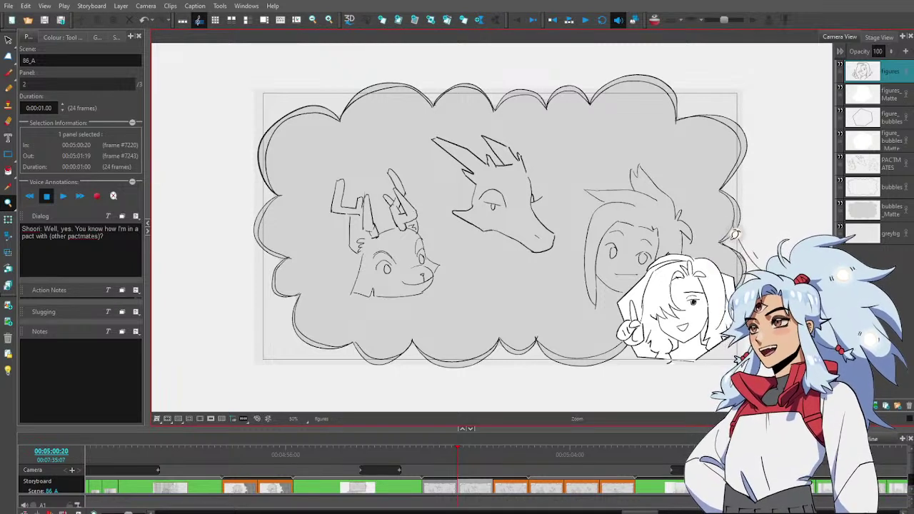
Look over the panels of scenes 94 and 88 further along the timeline, and return to scene 86_A
left_click_drag(641, 512, 699, 512)
scroll(457, 486, "right", 3)
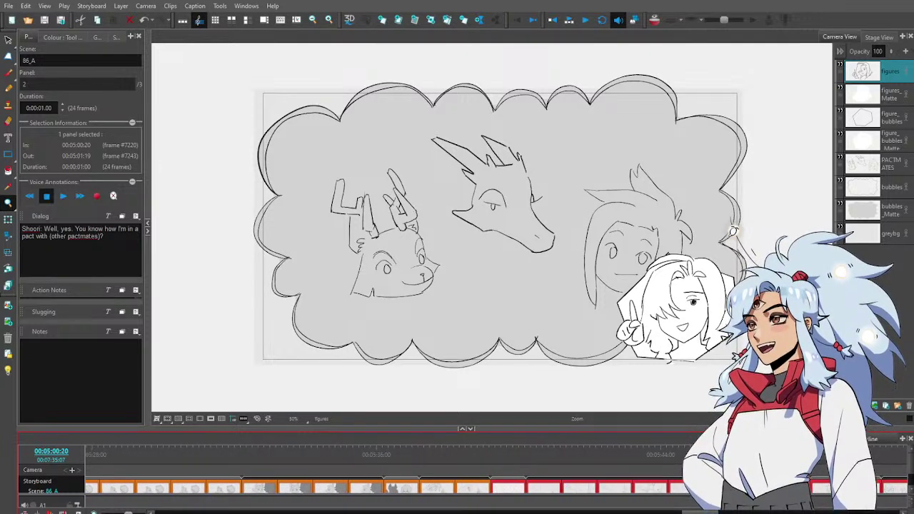
scroll(457, 485, "left", 3)
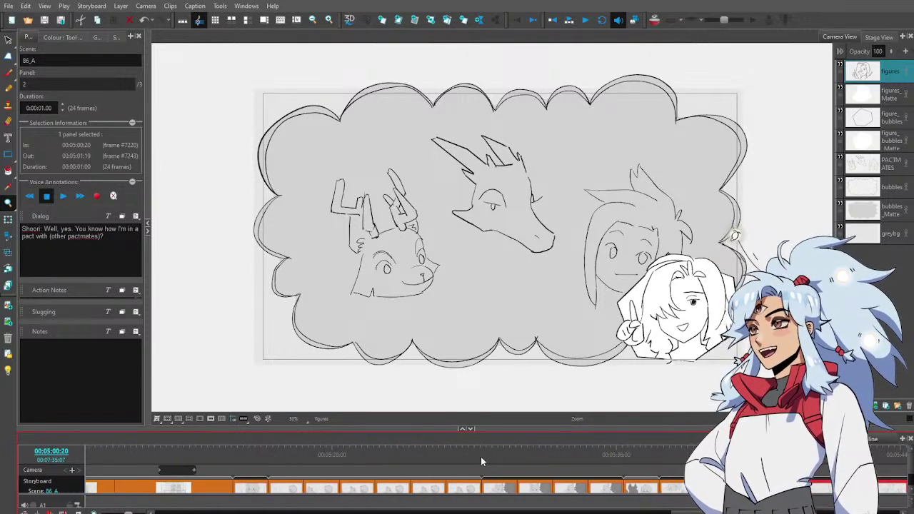
left_click_drag(311, 458, 676, 487)
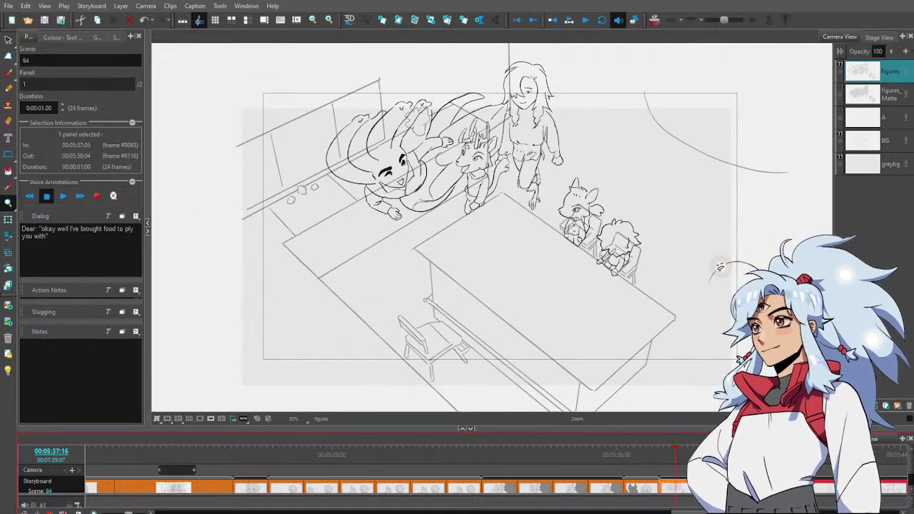
scroll(676, 487, "left", 2)
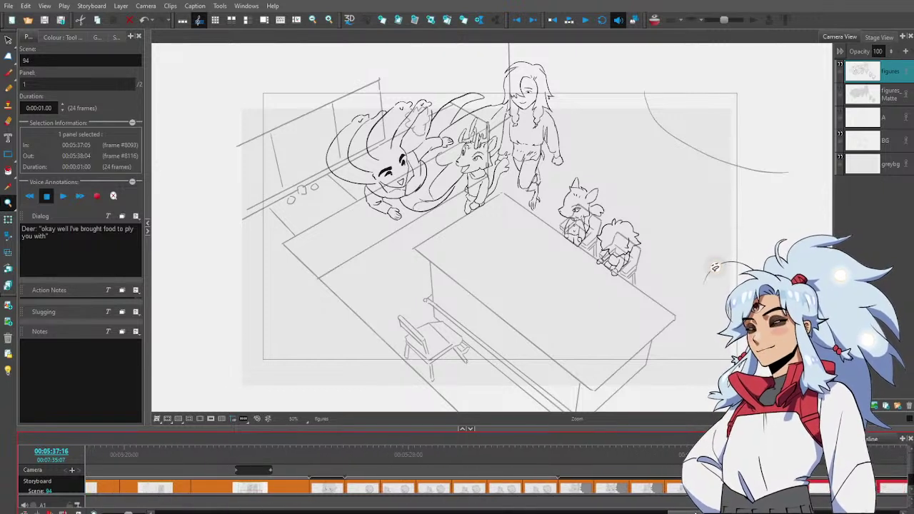
left_click_drag(693, 512, 665, 510)
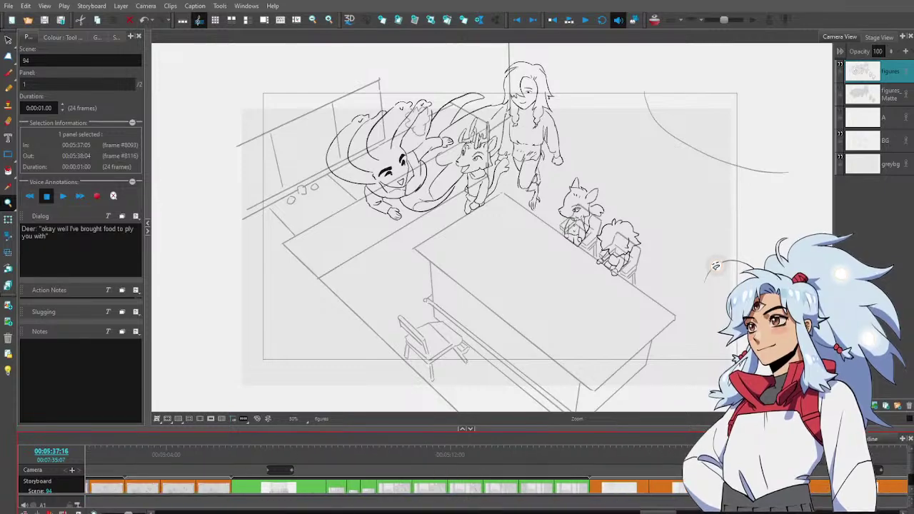
left_click(592, 454)
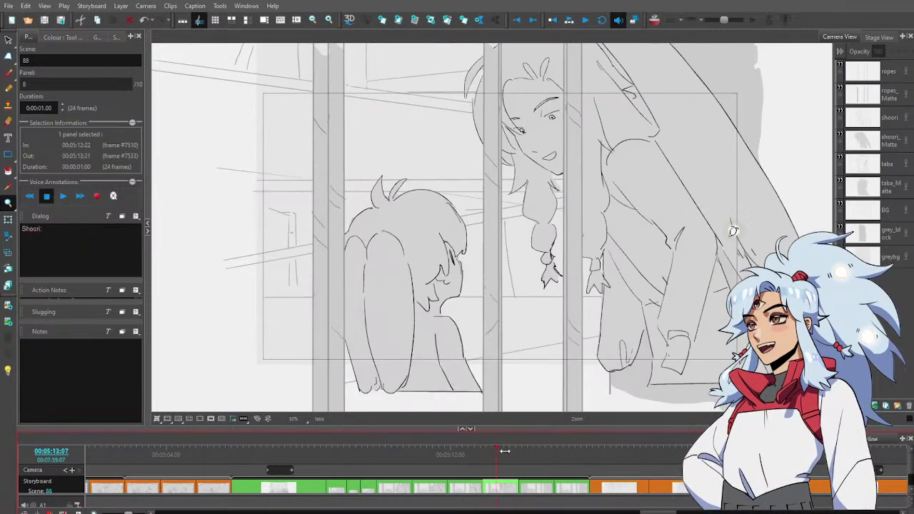
left_click_drag(592, 454, 125, 476)
left_click_drag(663, 512, 631, 511)
left_click(432, 457)
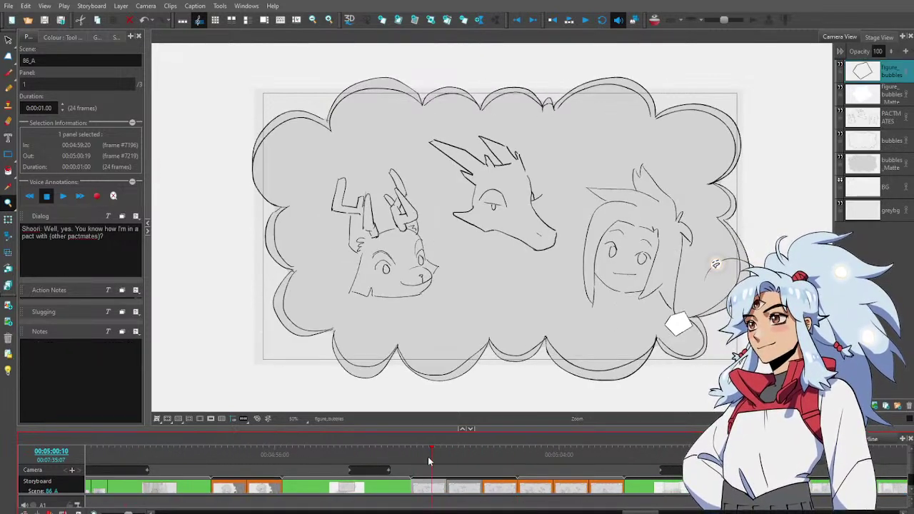
Duplicate the third panel of scene 86_A
key("Left")
key("Left")
key("Right")
left_click(429, 457)
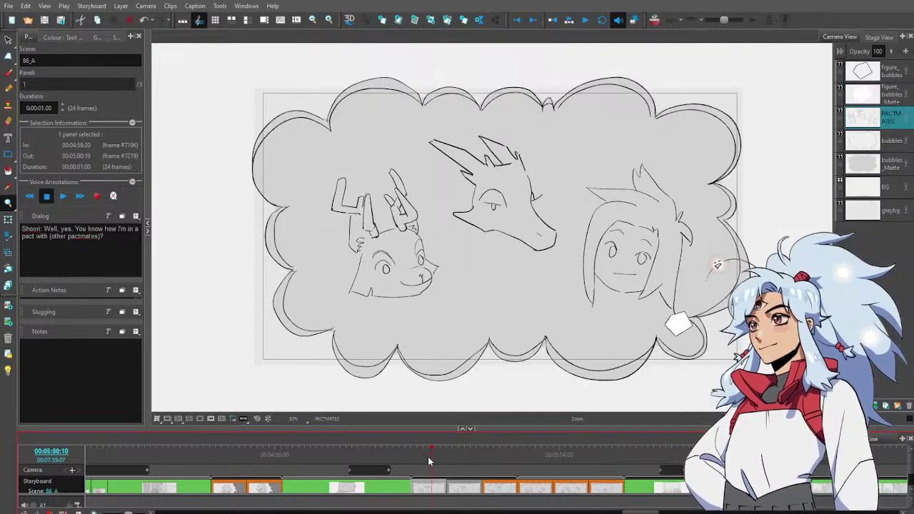
key("Right")
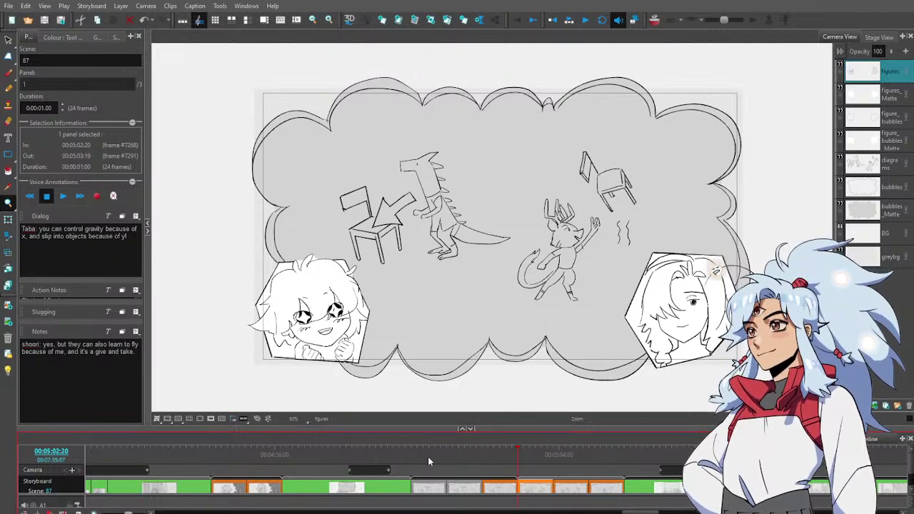
key("Left")
key("Left")
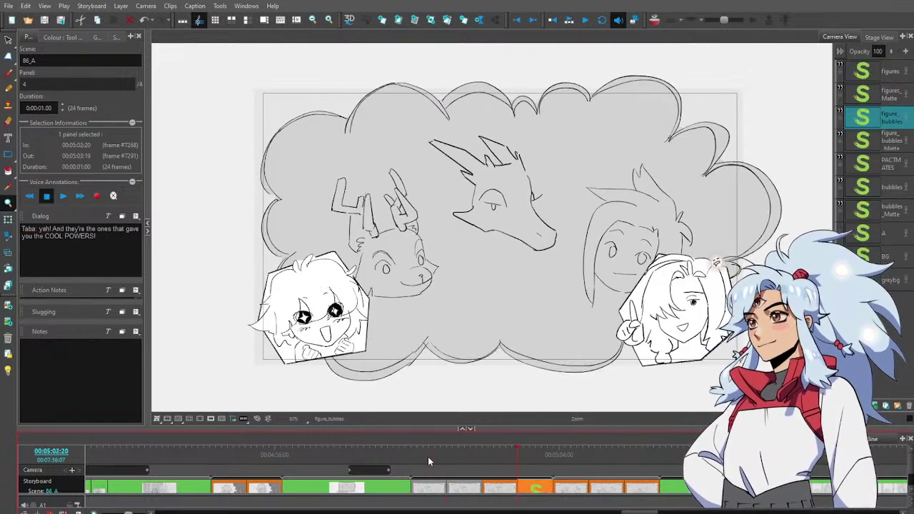
Replace the figure_bubbles and figure_bubbles_Matte layers in panel 3 of scene 86_A with those from the first panel of scene 87
left_click(494, 456)
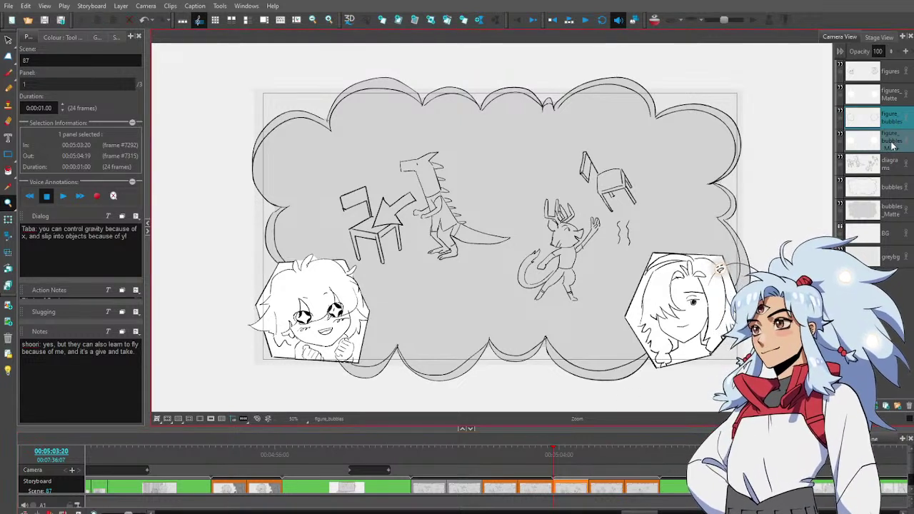
left_click(477, 454)
left_click(496, 454)
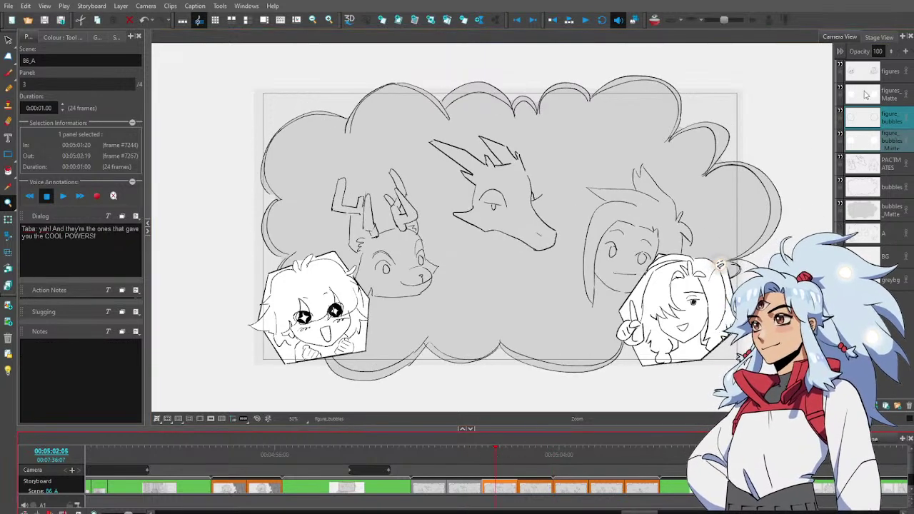
key("ctrl+z")
key("ctrl+z")
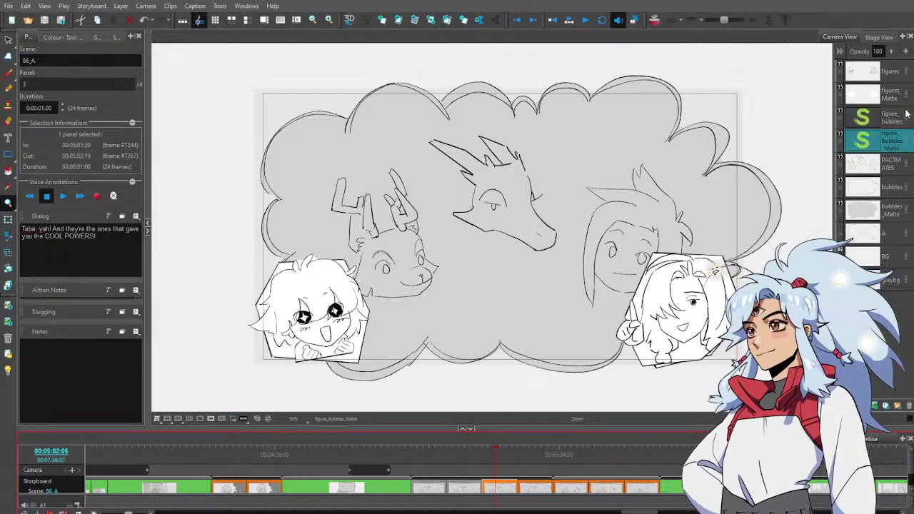
key("ctrl+z")
Compare the figure bubble outlines across the four panels of scene 86_A
key("Left")
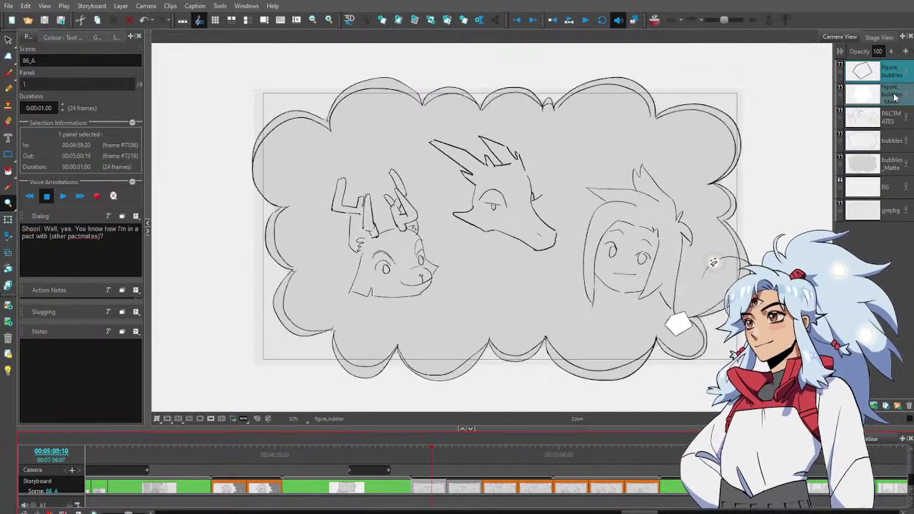
key("Right")
key("Right")
key("Right")
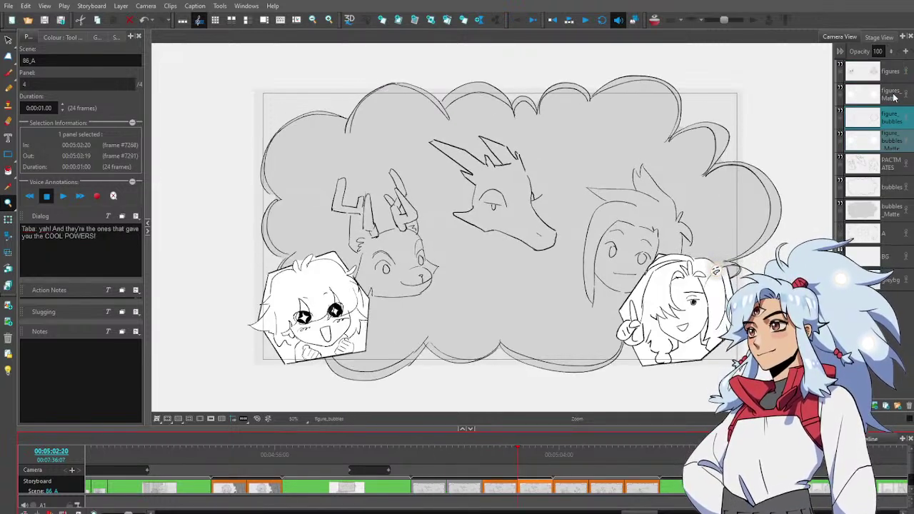
key("Left")
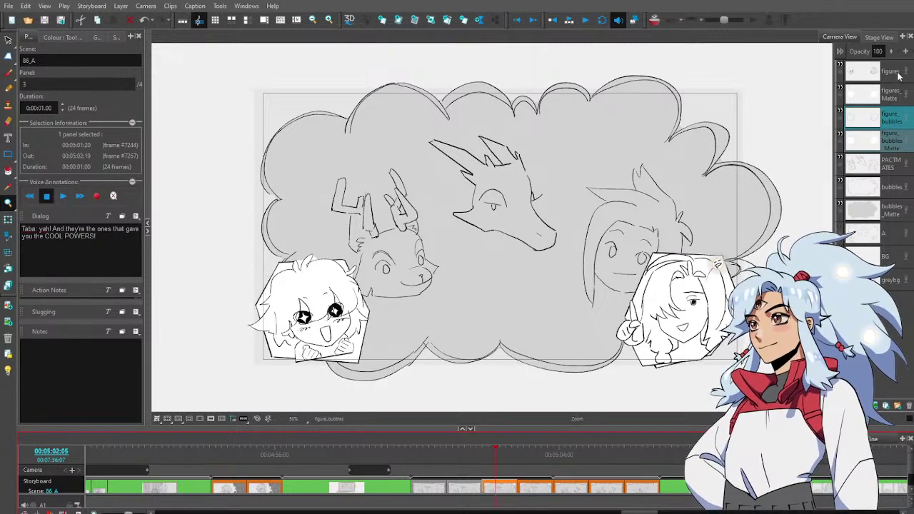
Flip between panels 2, 3 and 4 of scene 86_A to compare the shapes of the two figure bubbles
key("Left")
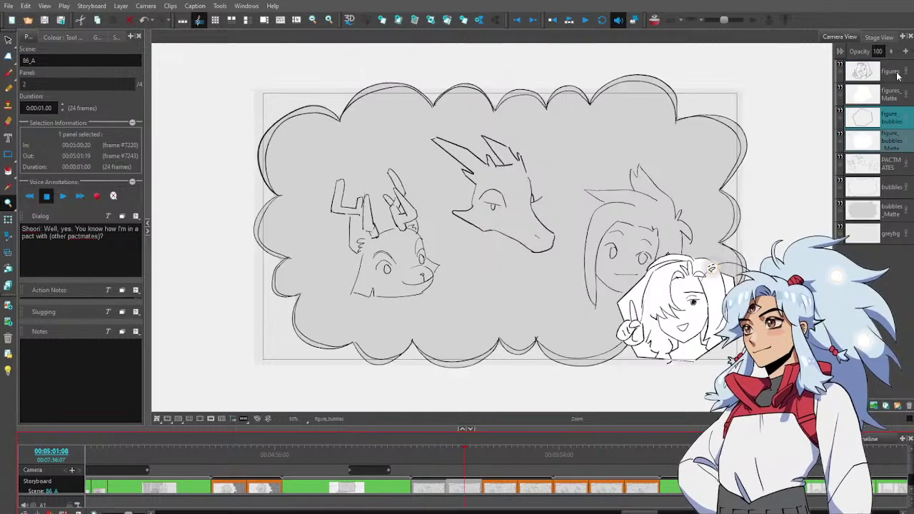
key("Right")
key("Right")
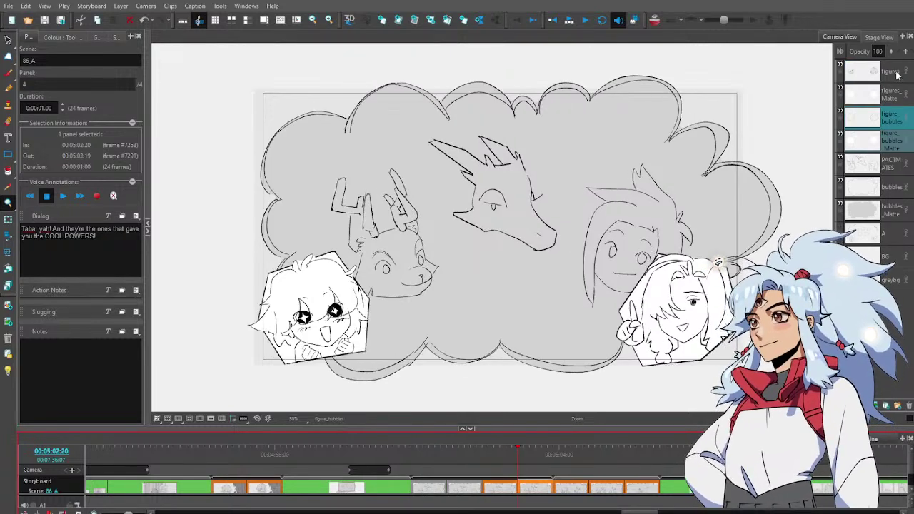
key("Left")
key("Right")
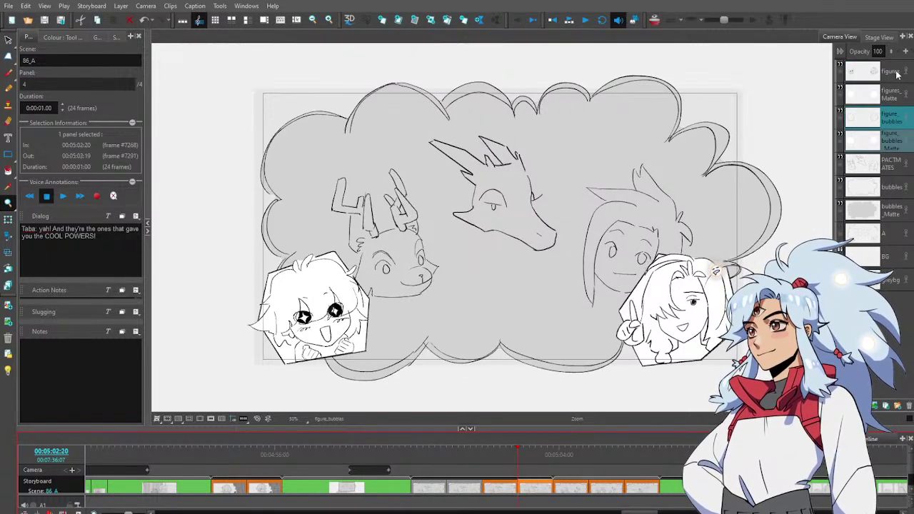
key("Left")
key("Right")
key("Left")
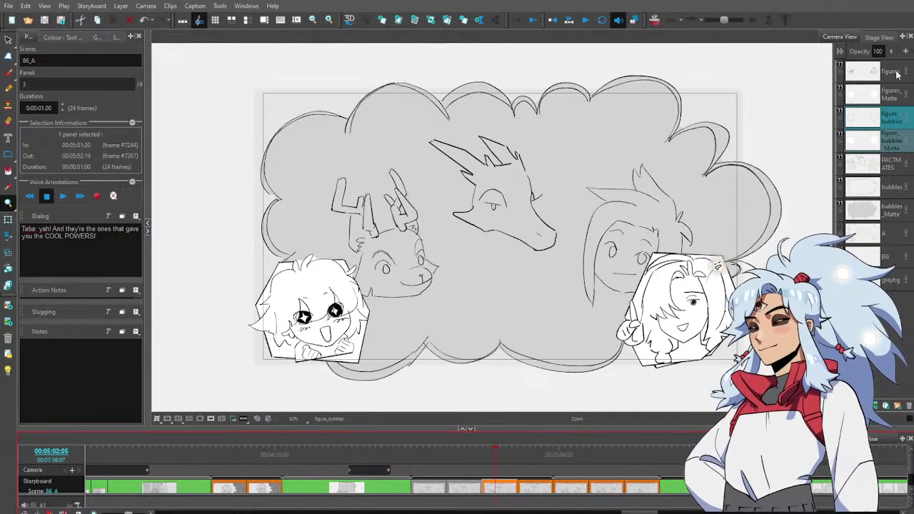
key("Right")
key("Left")
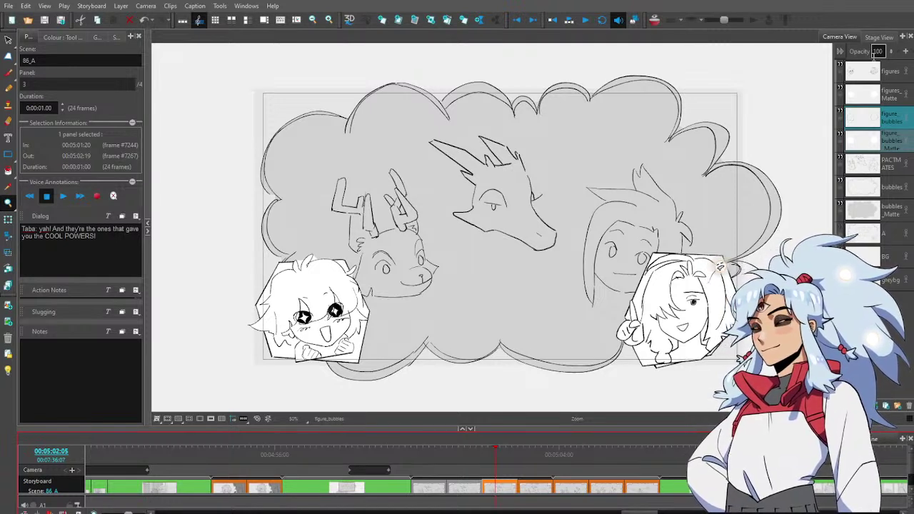
Delete the left-hand character from the figures and figures_Matte layers in panel 3 of scene 86_A
left_click(884, 74)
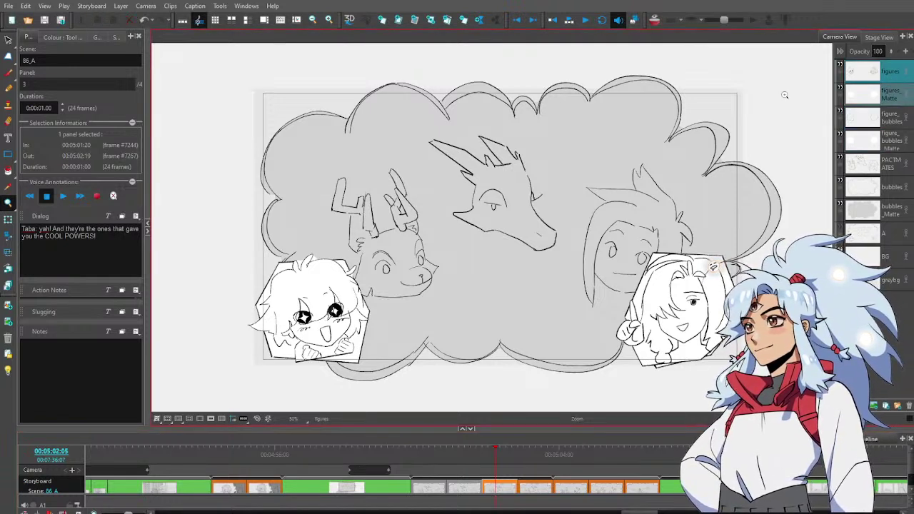
key("alt+s")
mouse_move(372, 222)
left_mouse_down()
mouse_move(333, 437)
mouse_move(243, 246)
left_mouse_up()
key("Delete")
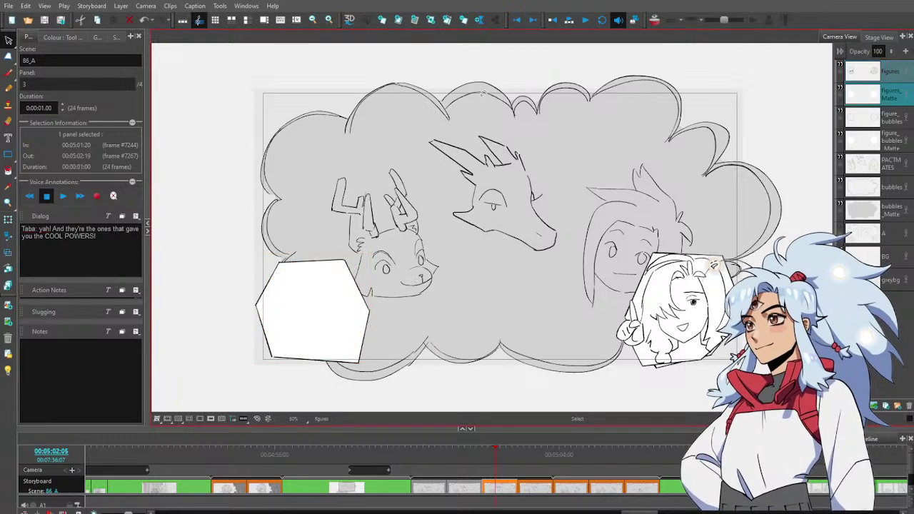
left_click(898, 89)
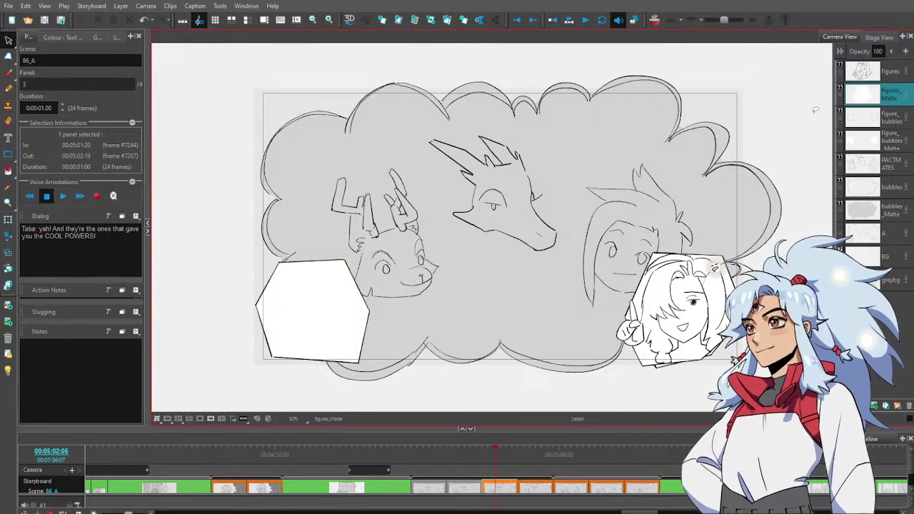
Delete the empty left-hand bubble from the figure_bubbles and figure_bubbles_Matte layers in panel 3
left_click(893, 118)
left_click(314, 307)
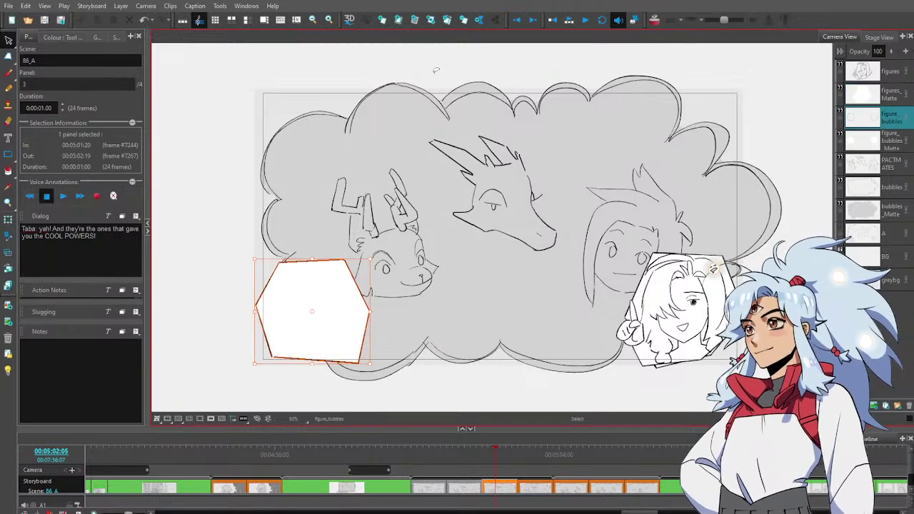
key("Delete")
left_click(504, 457)
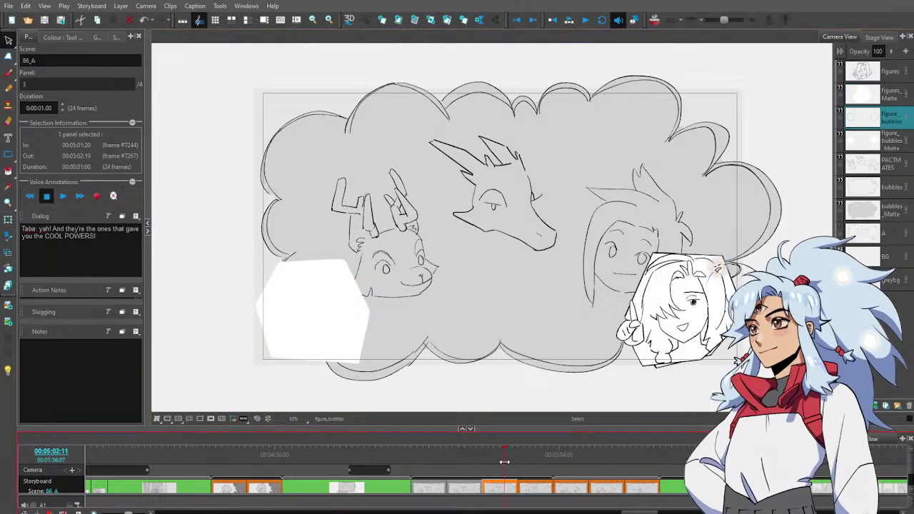
left_click(886, 140)
left_click(314, 311)
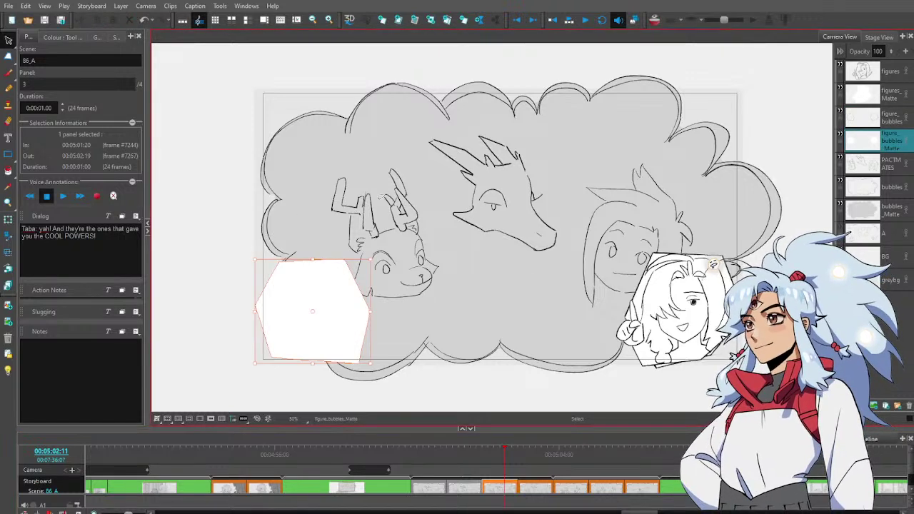
key("Delete")
mouse_move(489, 458)
left_mouse_down()
mouse_move(429, 462)
mouse_move(521, 462)
mouse_move(461, 458)
mouse_move(490, 461)
left_mouse_up()
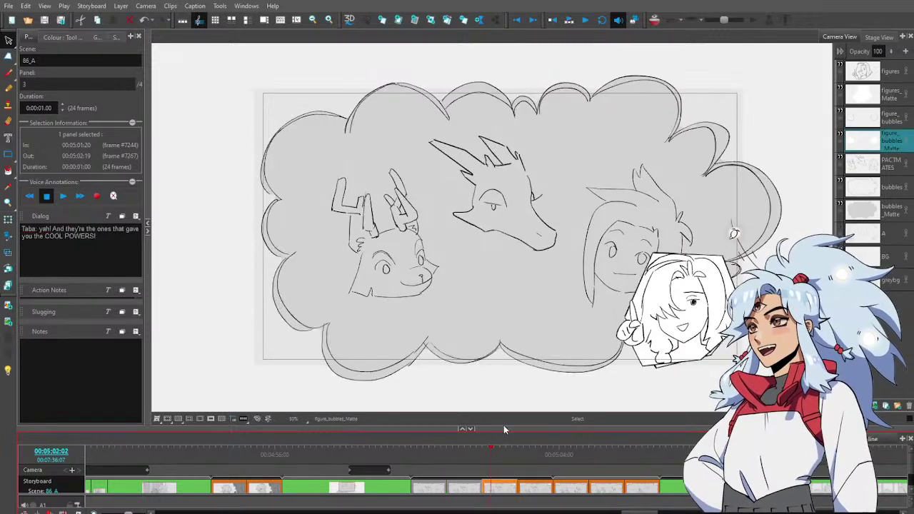
Check panel 3 with the figures layer hidden, show that layer again and hide the figures_Matte layer
left_click(898, 96)
left_click(897, 95)
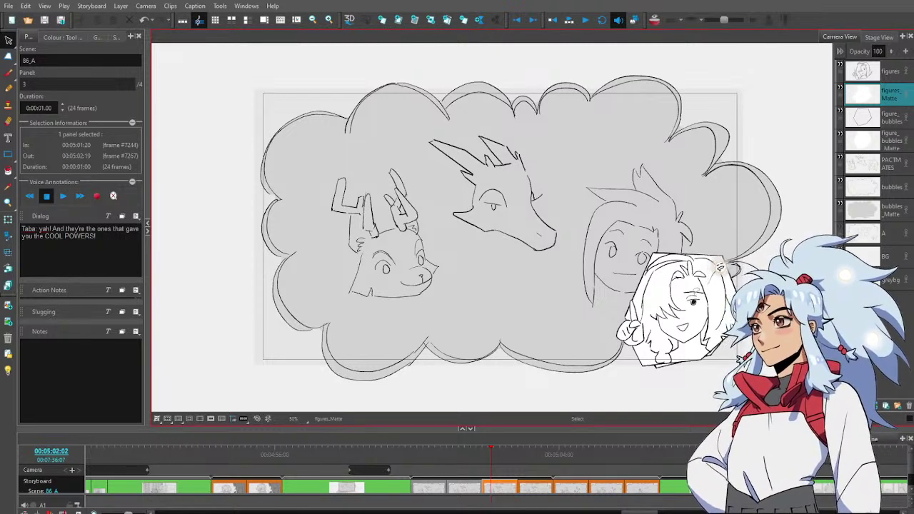
key("alt+z")
scroll(705, 296, "up", 2)
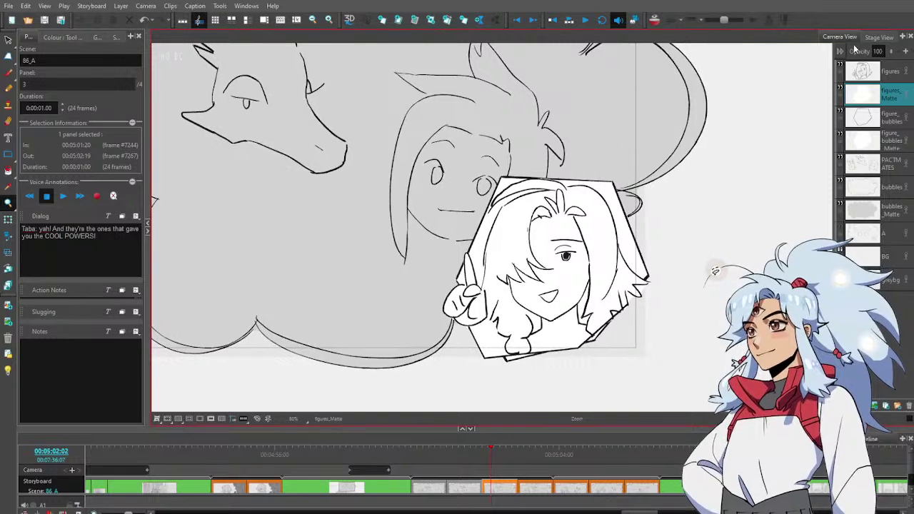
left_click(841, 67)
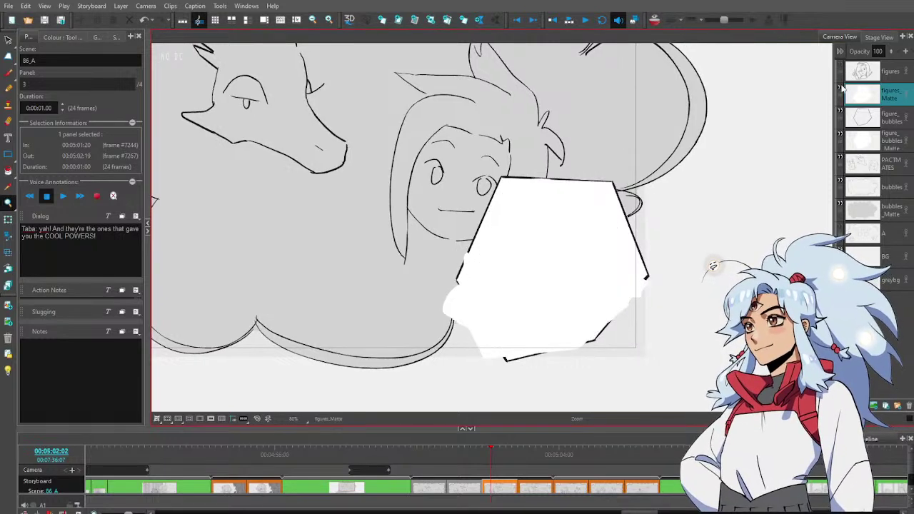
left_click(841, 67)
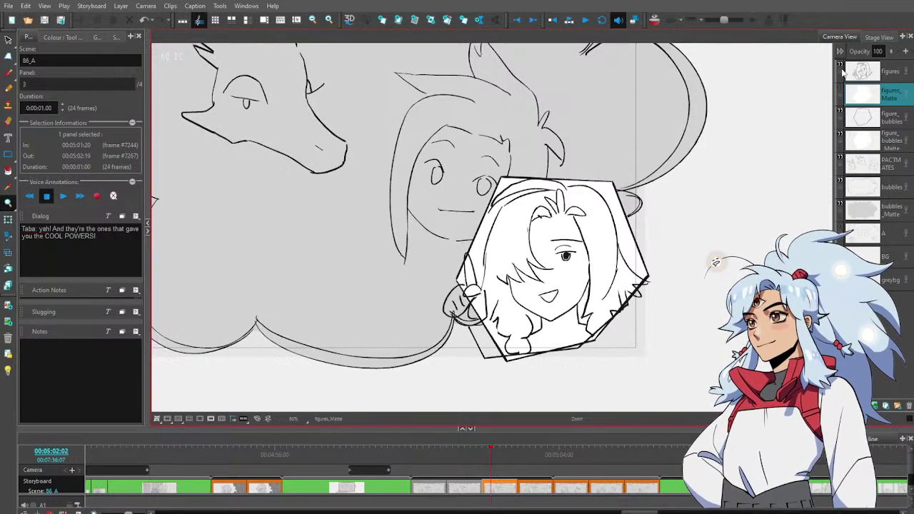
Delete the leftover bubble edge strokes below the right-hand character from the figures layer and erase along the bubble's lower-right edge
left_click(900, 75)
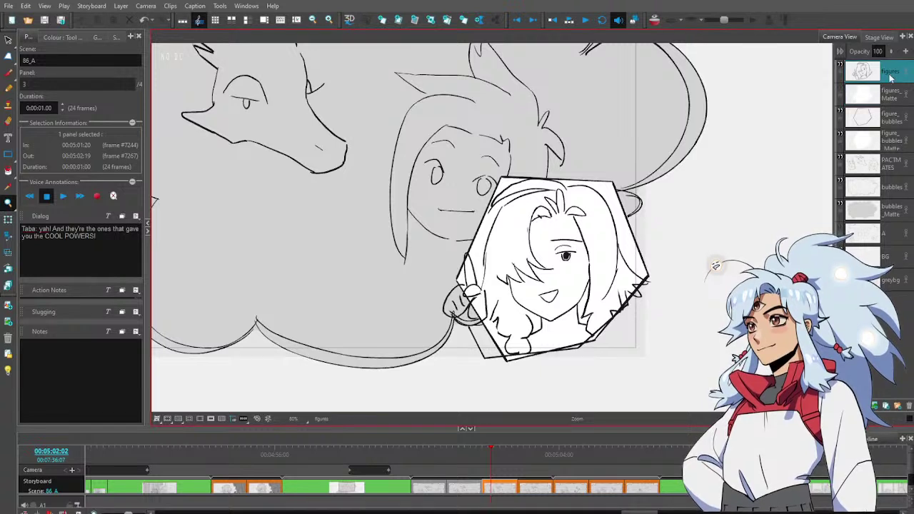
key("alt+s")
left_click(500, 354)
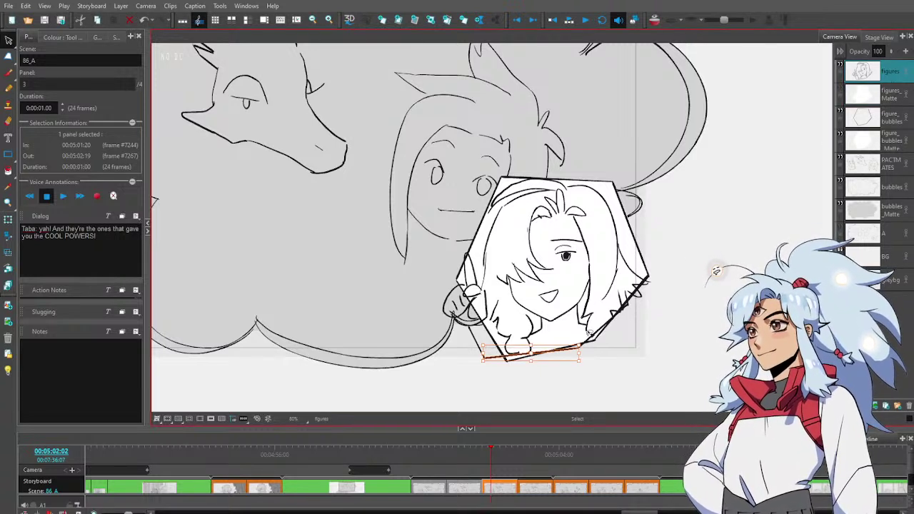
key("Delete")
left_click(586, 343)
key("Delete")
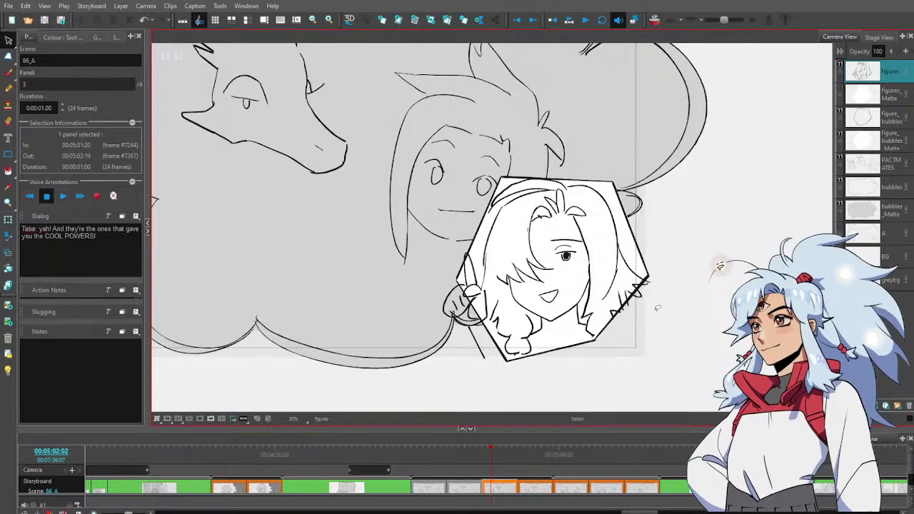
key("alt+e")
left_click_drag(647, 283, 620, 315)
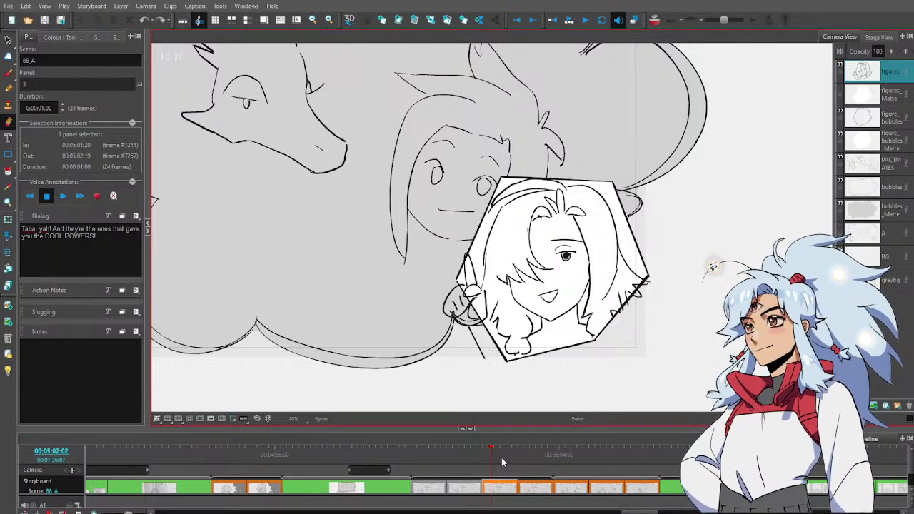
Compare the right-hand character and its bubble between panels 2 and 3 of scene 86_A
key("Left")
key("Left")
key("Right")
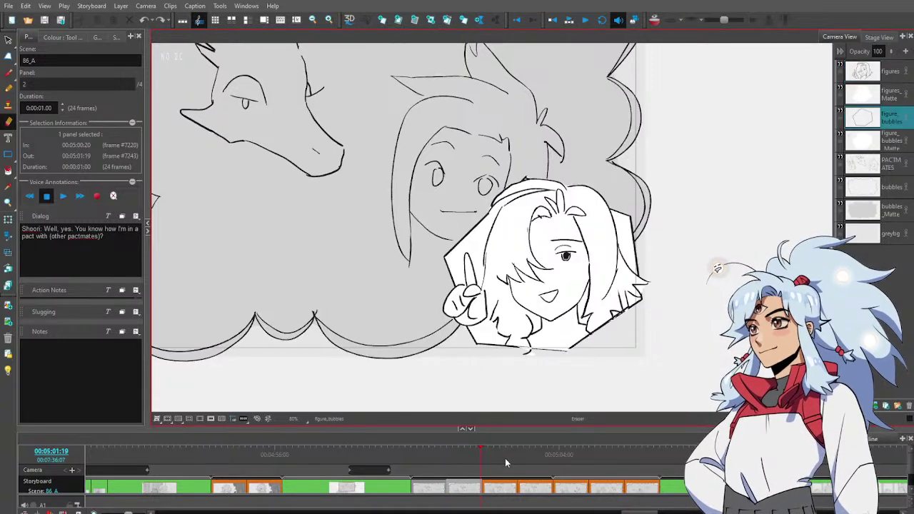
key("period")
key("period")
key("period")
key("period")
key("period")
key("period")
key("period")
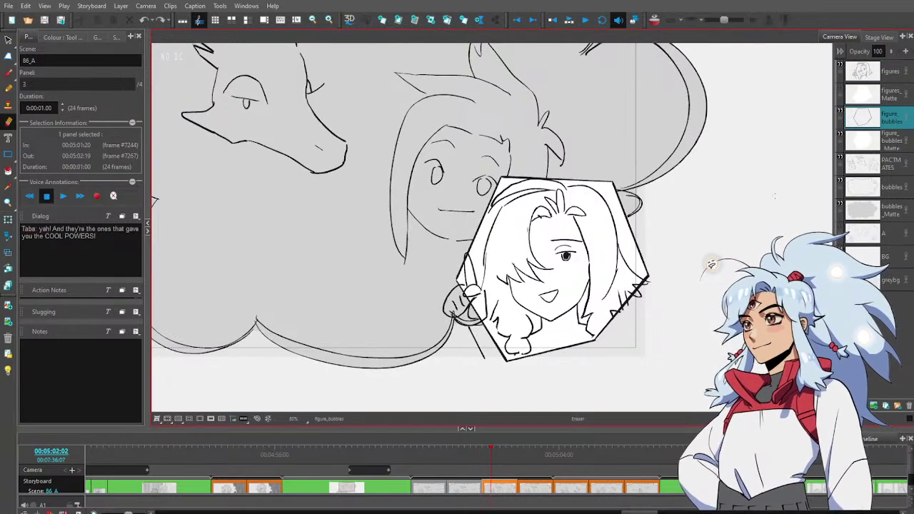
left_click(888, 69)
key("comma")
key("comma")
key("comma")
key("comma")
key("comma")
key("comma")
key("comma")
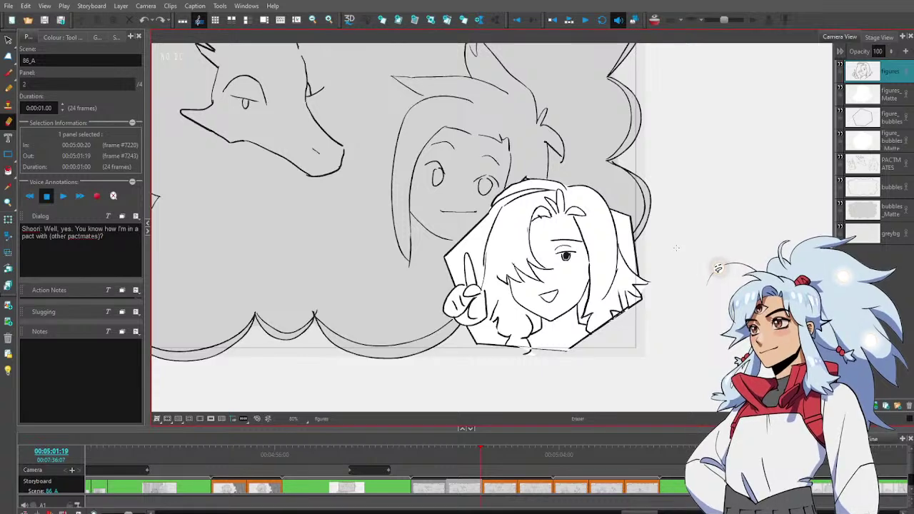
key("period")
key("period")
key("period")
key("period")
key("period")
key("period")
key("period")
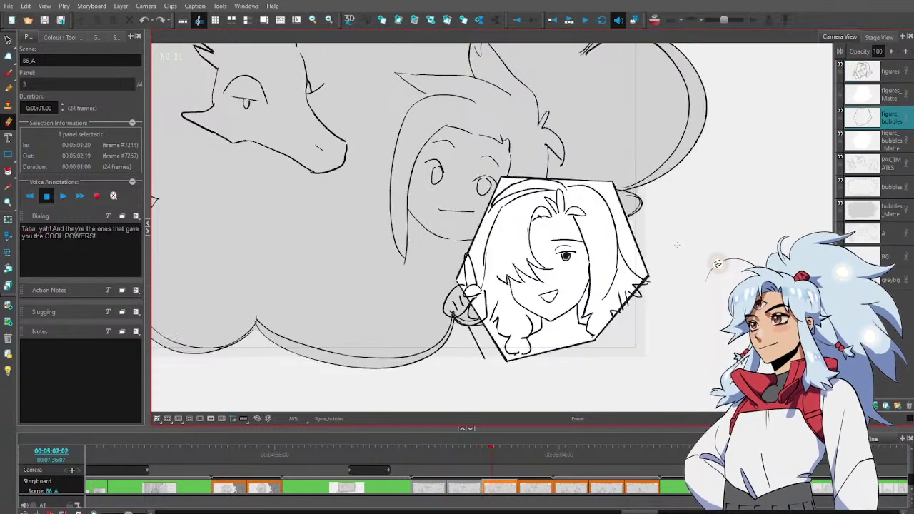
key("period")
key("comma")
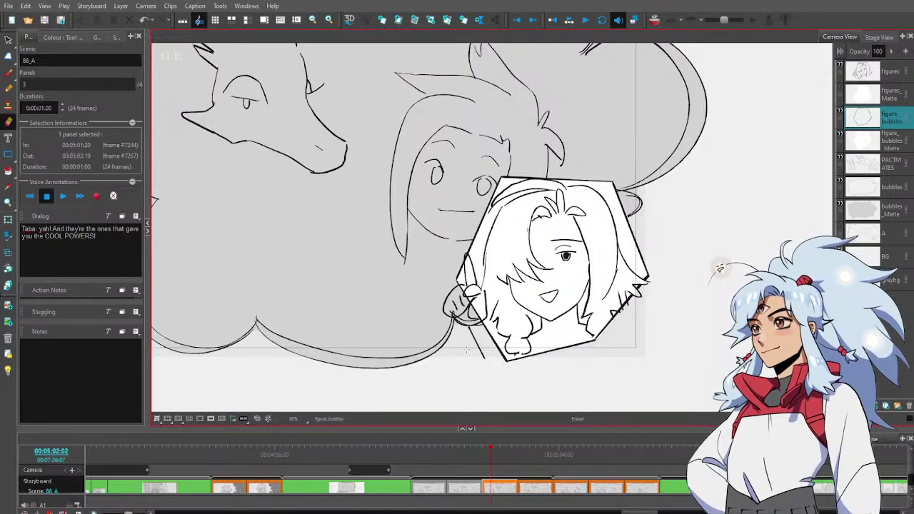
Try to join the leftover line to the bubble's lower corner on the figures layer and check it against panel 2
left_click(890, 76)
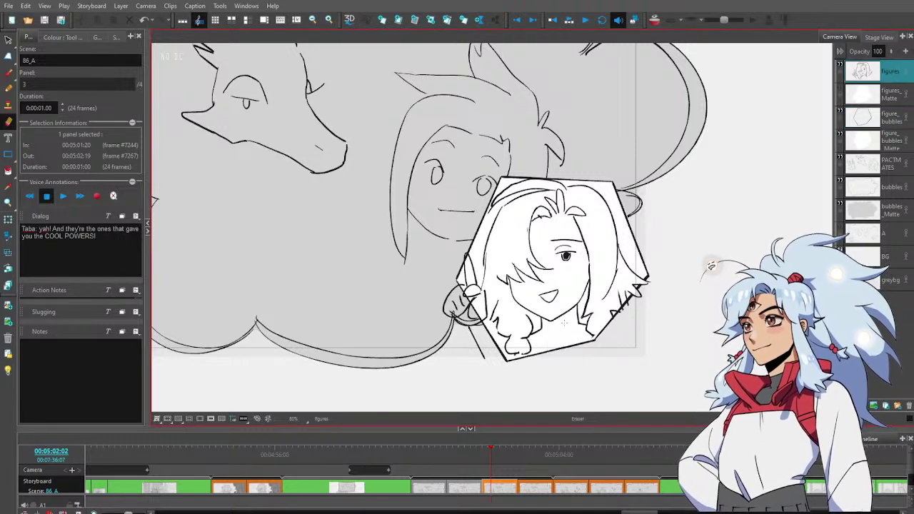
key("alt+b")
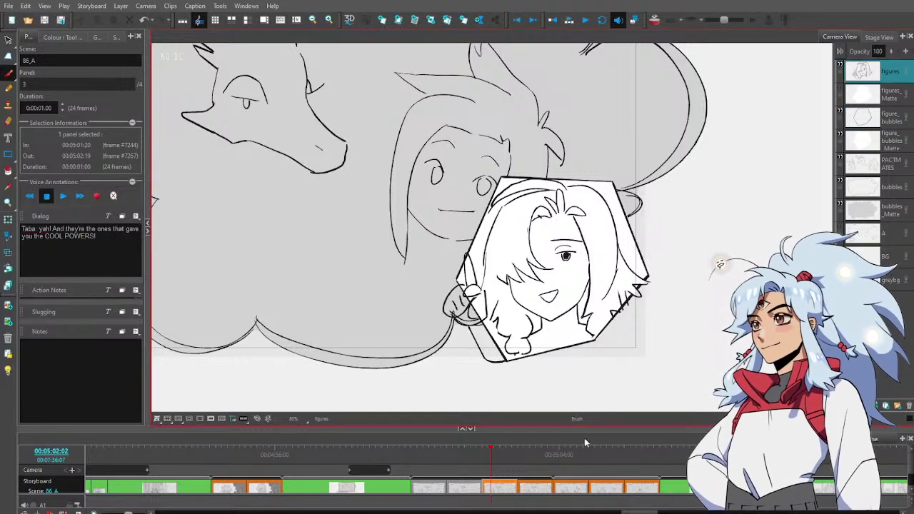
left_click(469, 459)
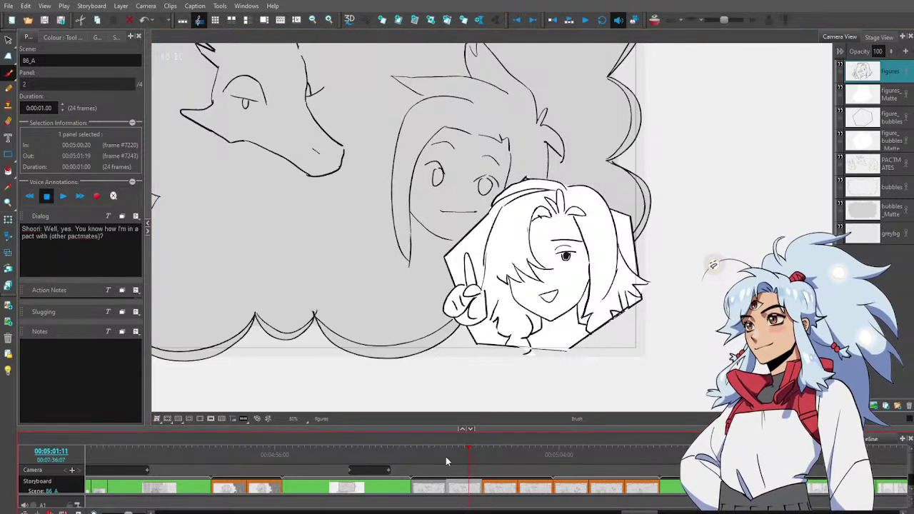
left_click_drag(446, 461, 509, 469)
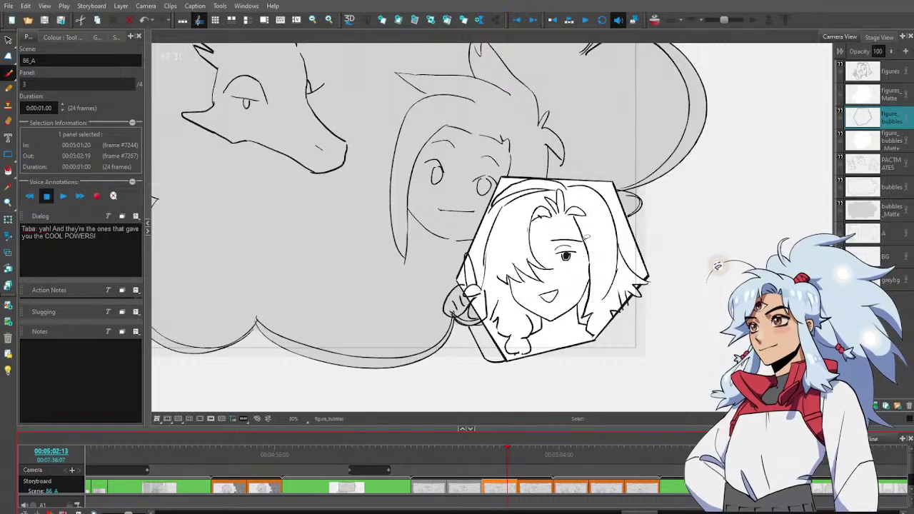
Delete the stray line outside the bubble's lower-left edge from the figures layer in panel 3
key("alt+v")
left_click(462, 353)
left_click_drag(489, 368, 543, 309)
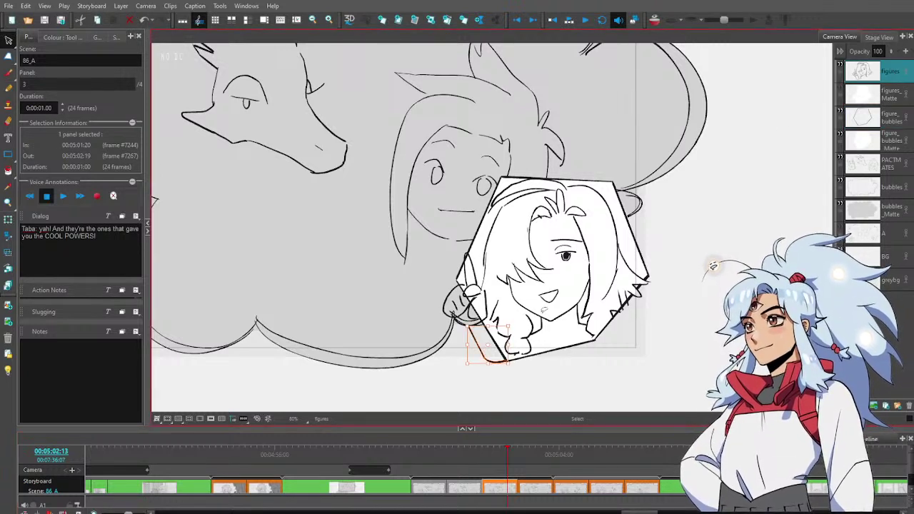
key("Delete")
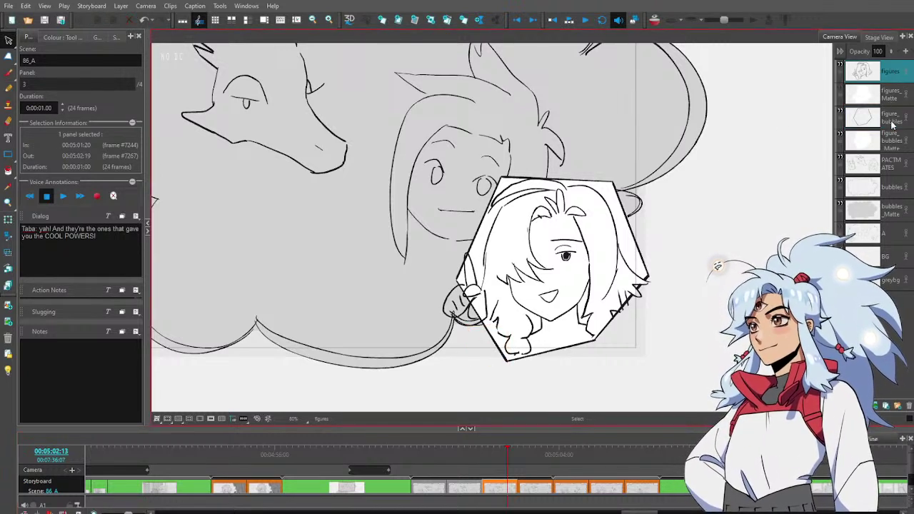
Erase the part of the figure_bubbles outline that crosses the right-hand character's raised hand
left_click(891, 120)
key("alt+e")
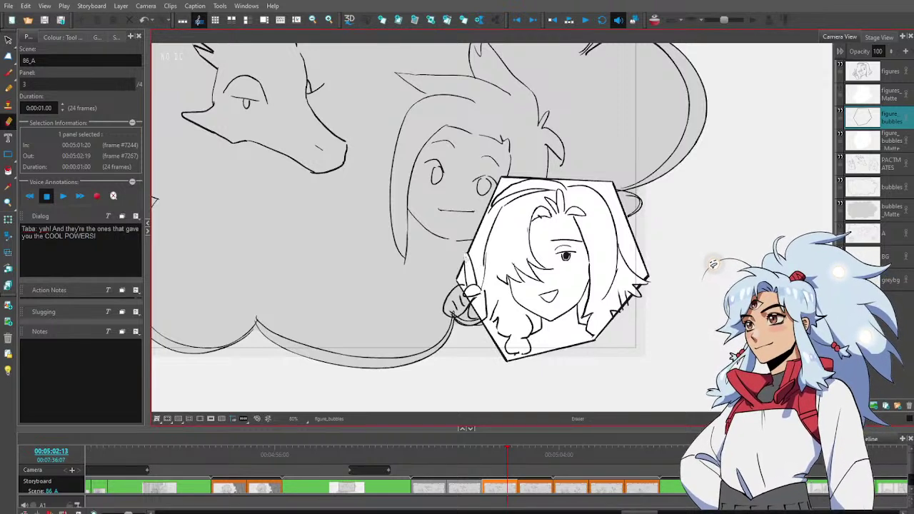
left_click_drag(469, 293, 472, 301)
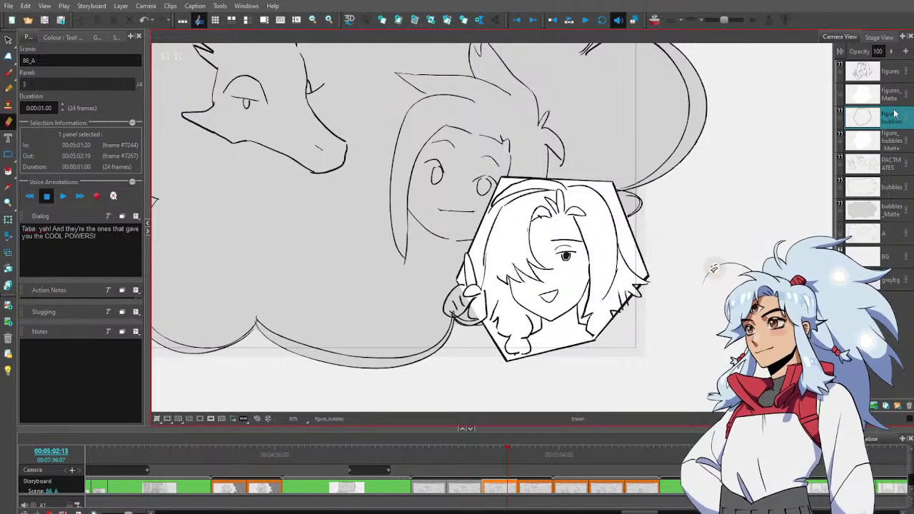
Move the figure_bubbles layer directly below figures and merge the two layers in panel 3
left_click_drag(895, 116, 889, 72)
left_click(889, 72)
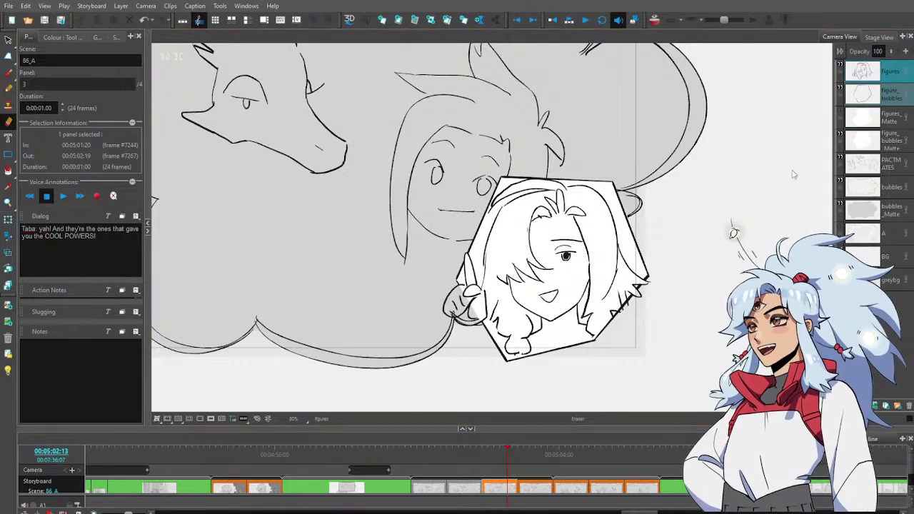
left_click(490, 373)
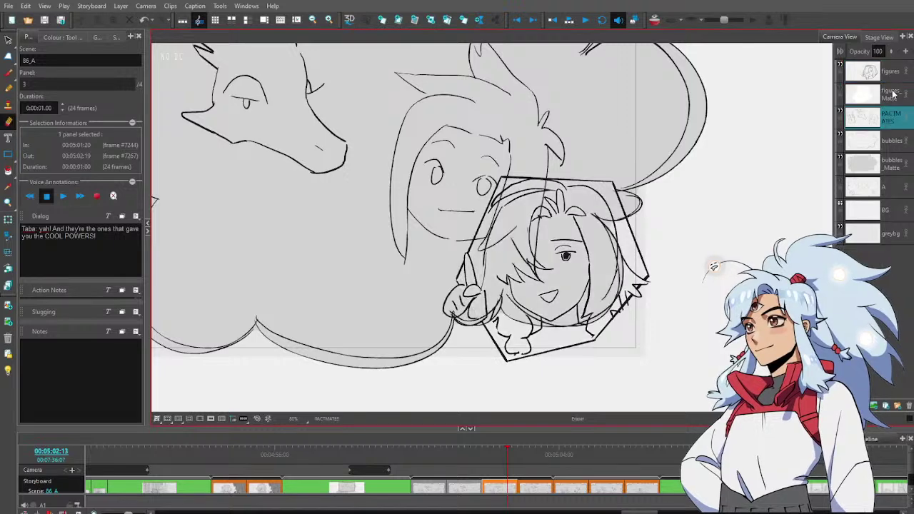
Try deleting the figures_Matte layer from panel 3 of scene 86_A, and undo the deletion
left_click(894, 95)
key("Delete")
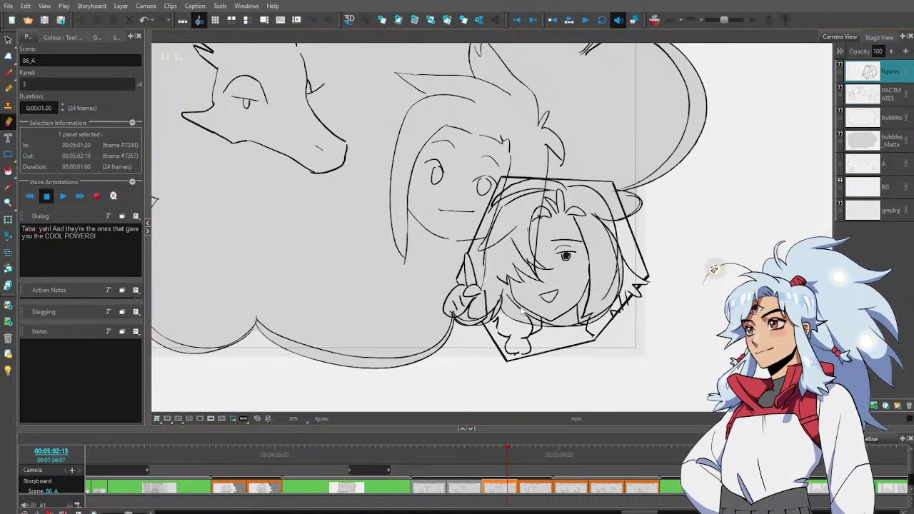
key("ctrl+z")
Review the bubble panels from scene 86 through scene 87 in sequence to check the character bubbles' continuity
scroll(563, 318, "down", 5)
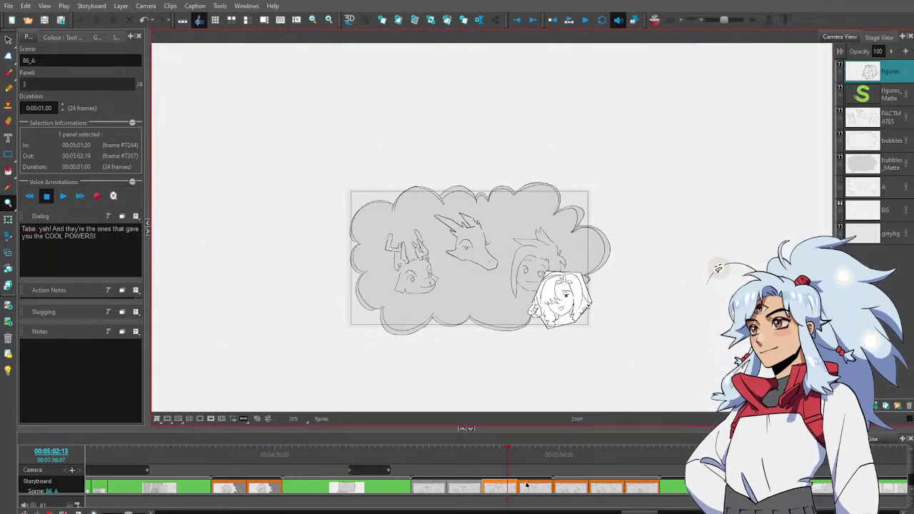
left_click_drag(508, 456, 435, 458)
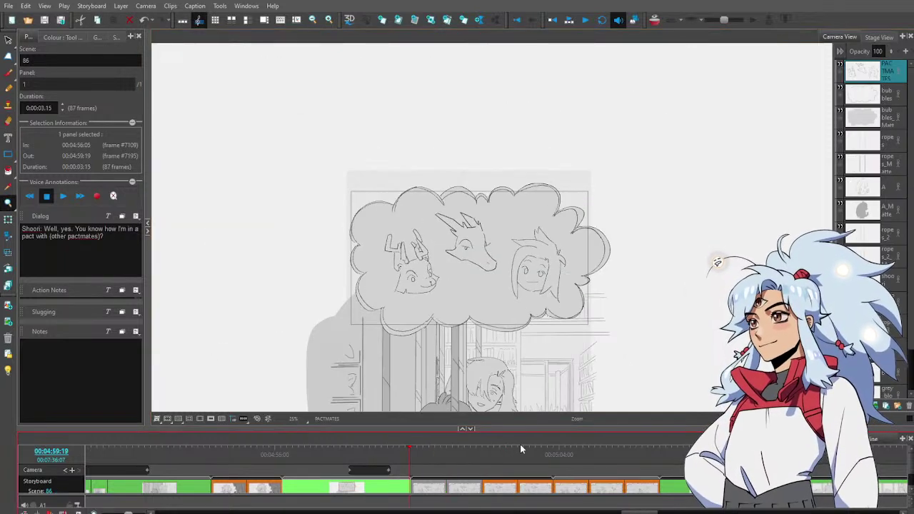
key("Right")
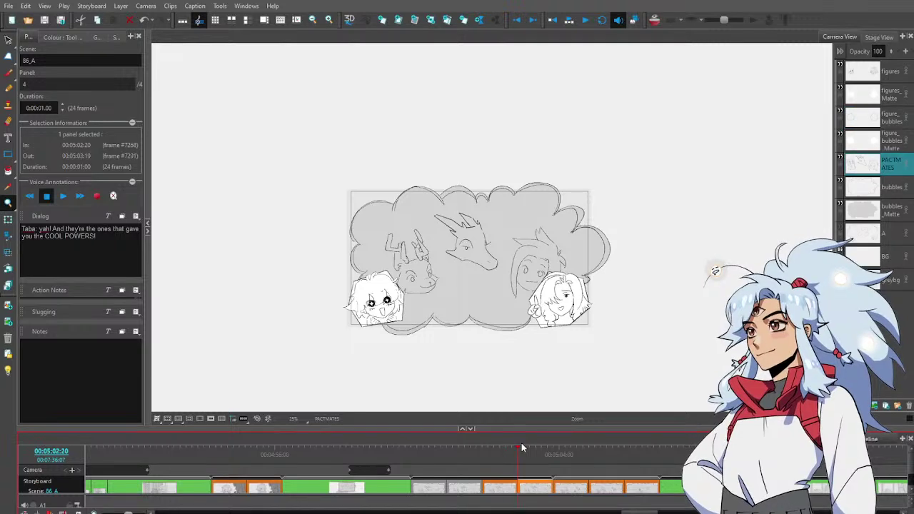
key("Left")
key("Left")
key("Right")
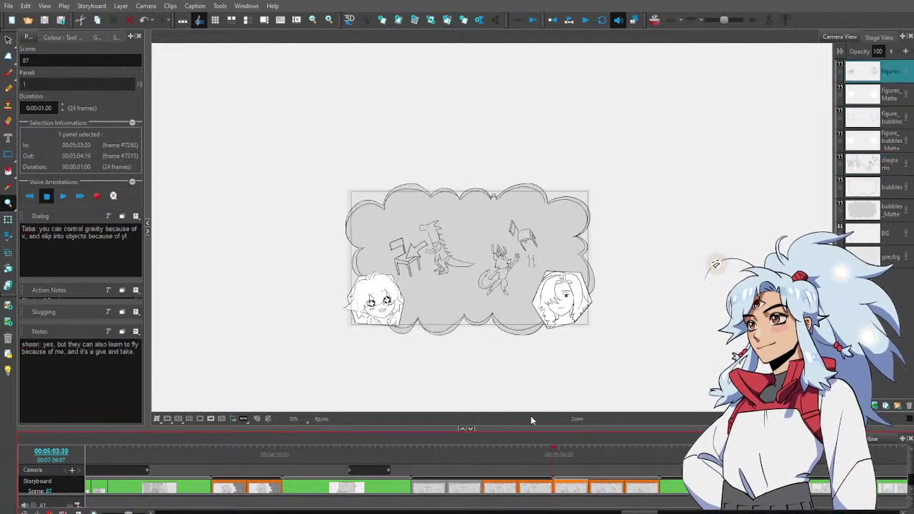
left_click(494, 290)
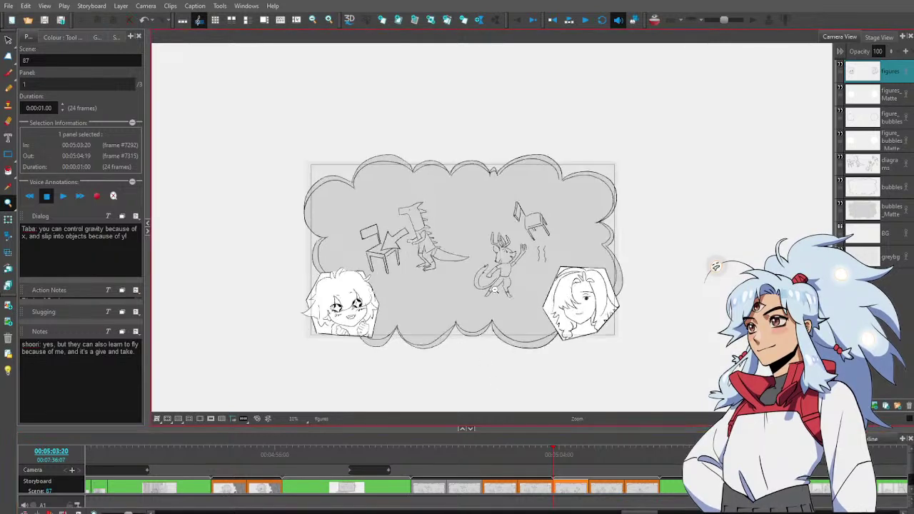
left_click_drag(464, 457, 491, 464)
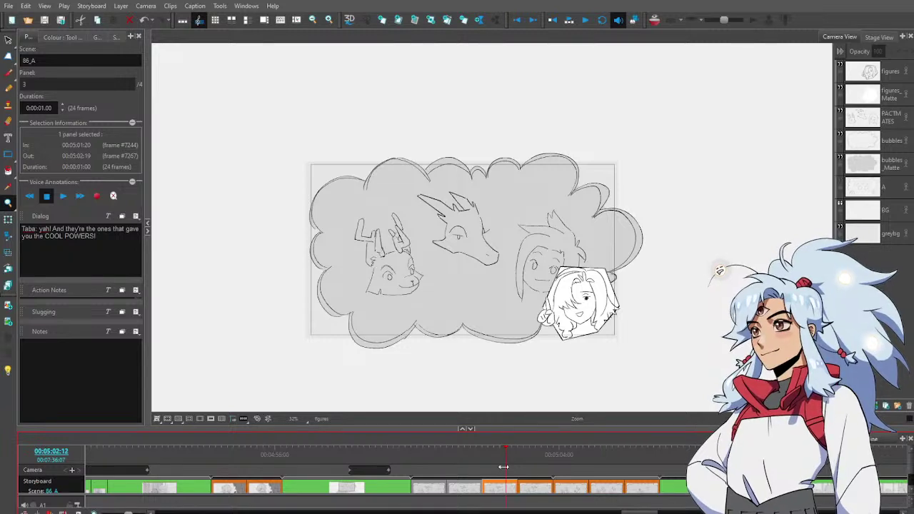
left_click_drag(504, 468, 427, 464)
key("space")
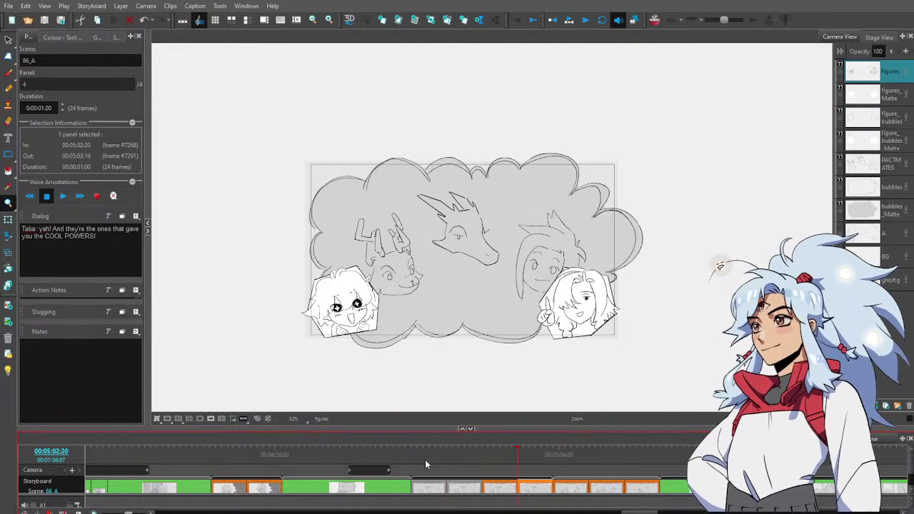
Compare panels 2, 3 and 4 of scene 86_A repeatedly, continuing into scene 87, to examine how the bubbles change
key("Left")
key("Left")
key("Left")
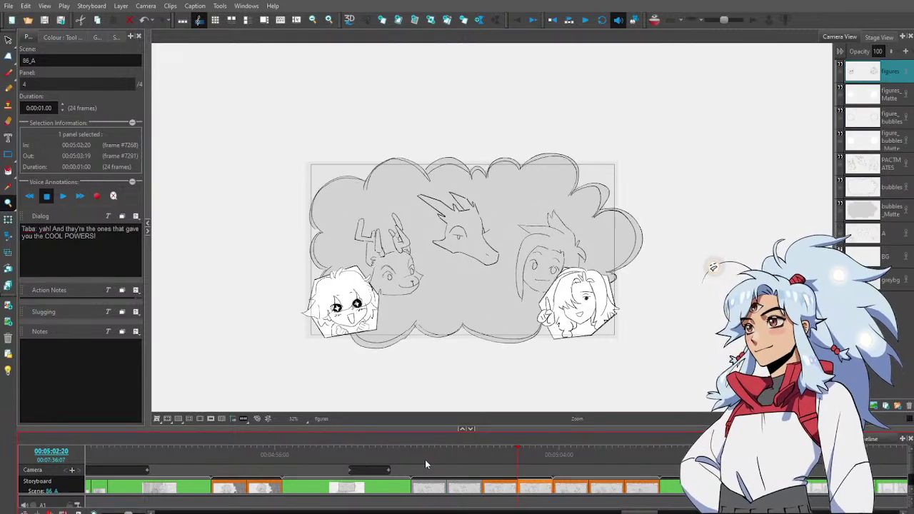
key("Left")
key("Right")
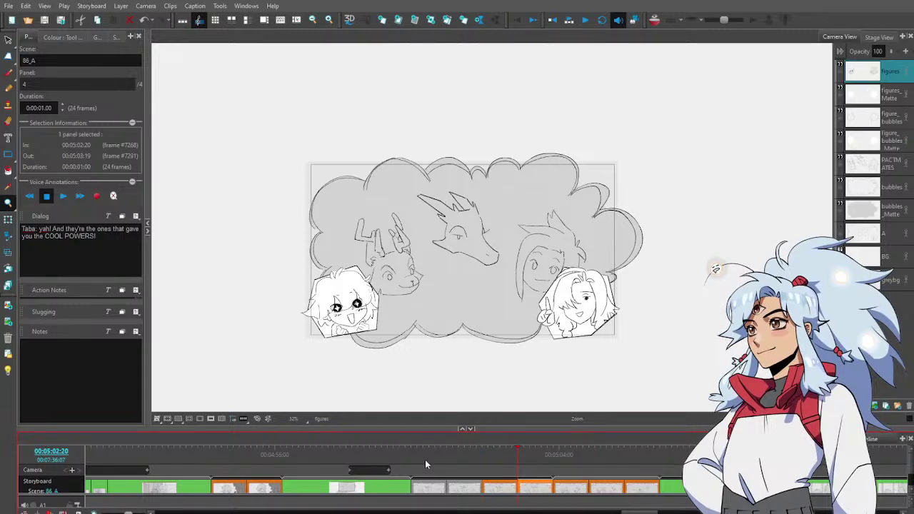
key("Left")
key("Left")
key("Right")
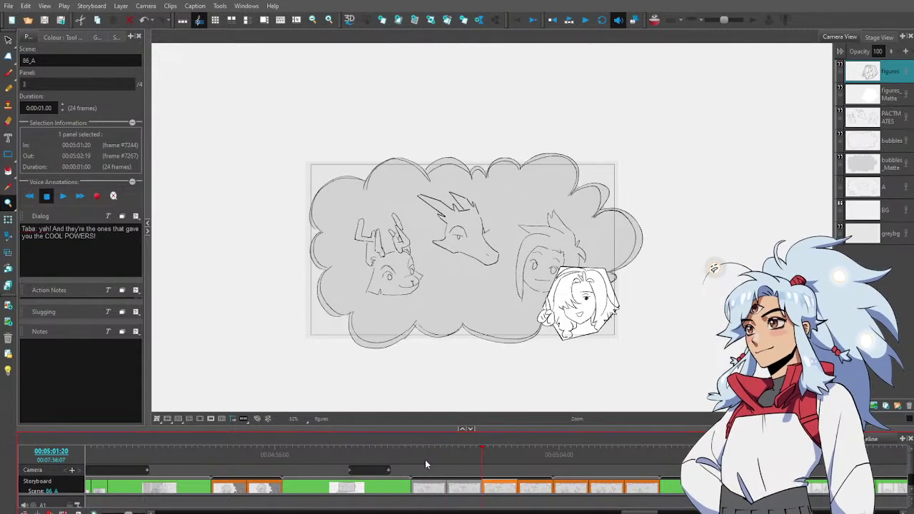
key("Right")
key("Left")
key("Left")
key("Right")
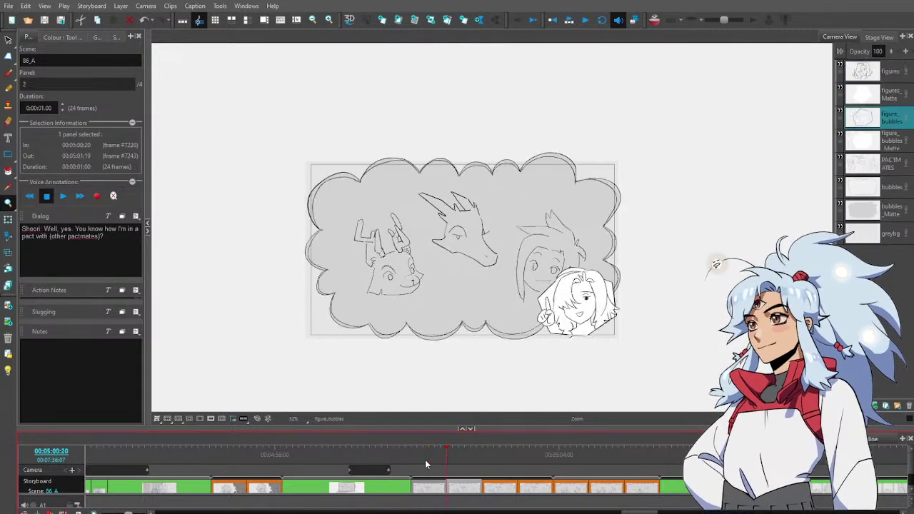
key("Right")
key("Right")
key("Left")
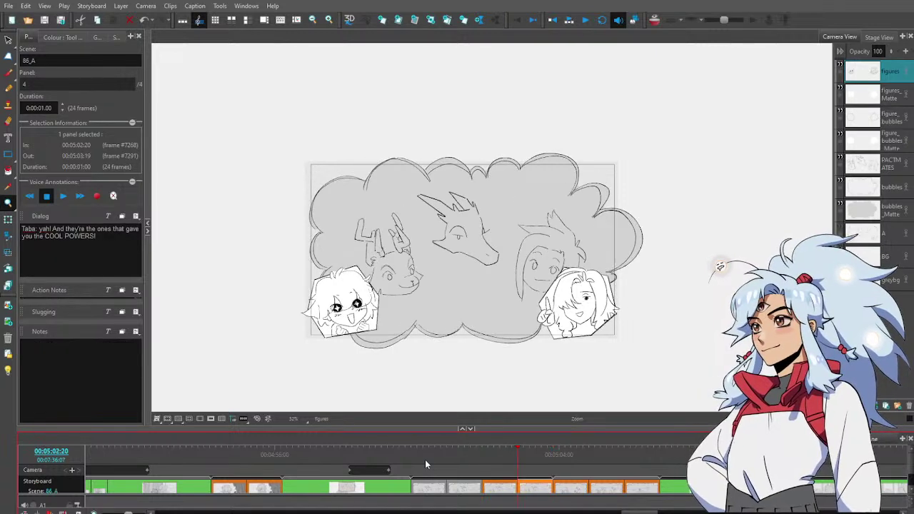
key("Right")
key("space")
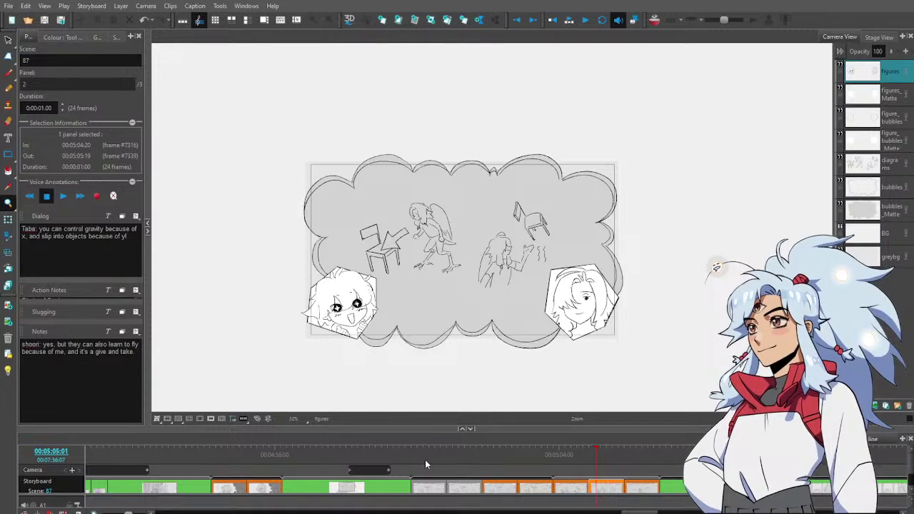
Copy the figure_bubbles and figure_bubbles_Matte layers from scene 87 panel 2 into a duplicate of scene 86_A panel 3, below figures_Matte
left_click(895, 124)
left_click(891, 123)
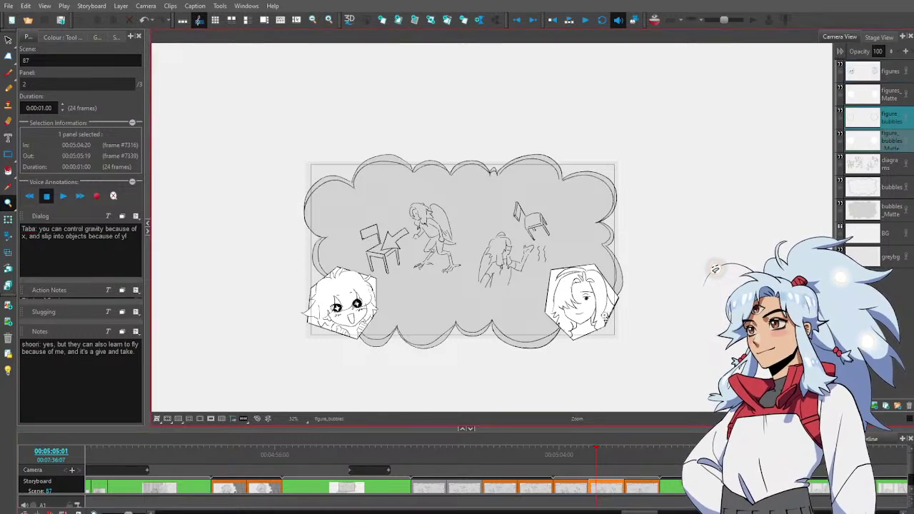
mouse_move(558, 455)
left_mouse_down()
mouse_move(481, 461)
mouse_move(534, 456)
left_mouse_up()
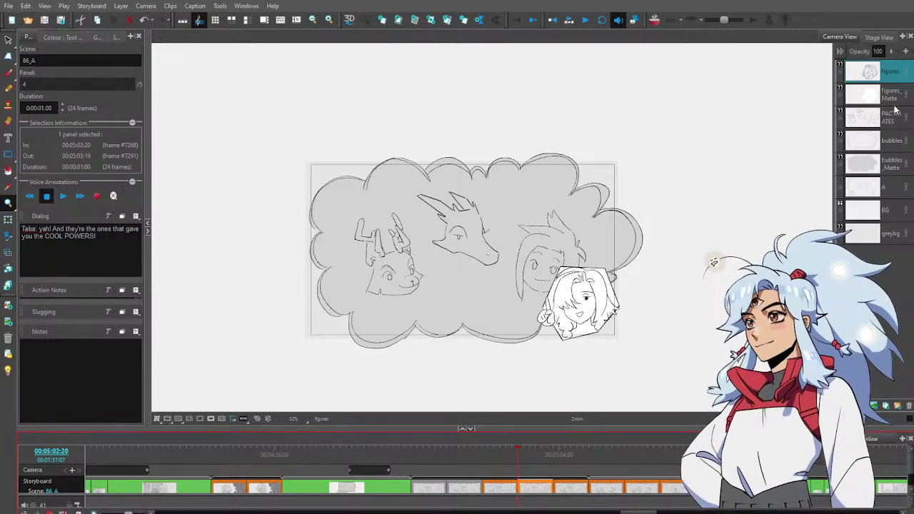
key("ctrl+v")
left_click(894, 75, "shift")
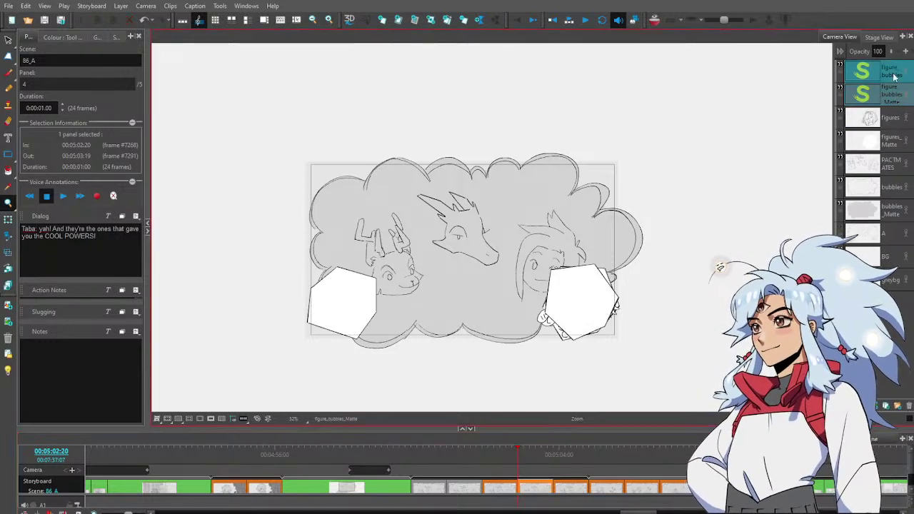
left_click_drag(893, 92, 897, 147)
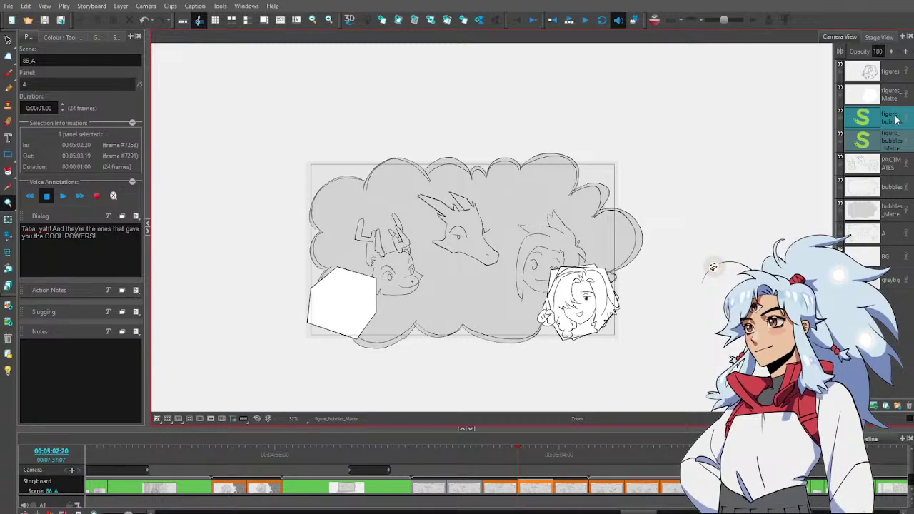
Delete the old bubble's upper and lower outline segments from the figures layer in panel 4
scroll(579, 298, "up", 2)
left_click(897, 98)
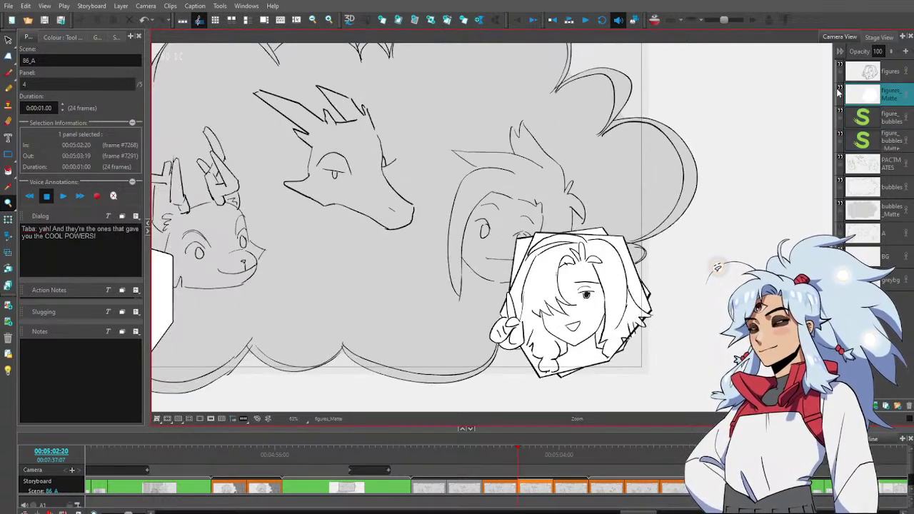
left_click(893, 74)
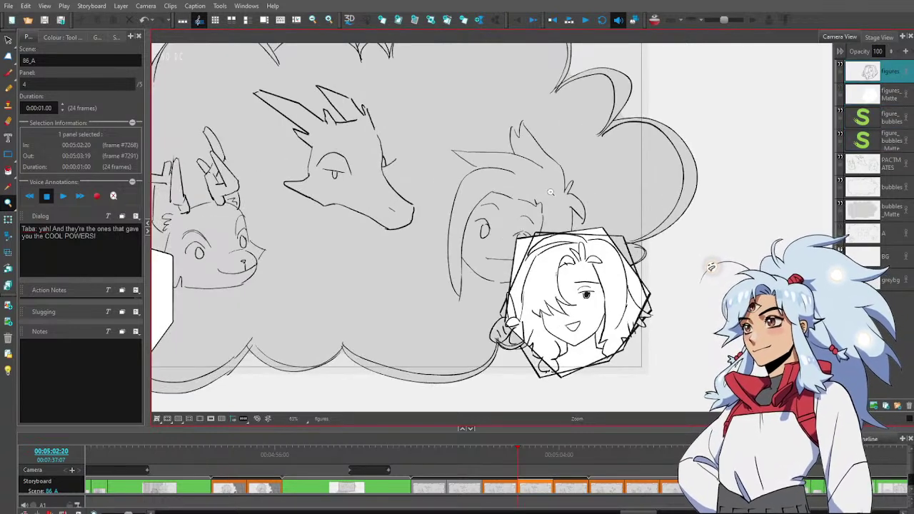
key("alt+s")
left_click(536, 233)
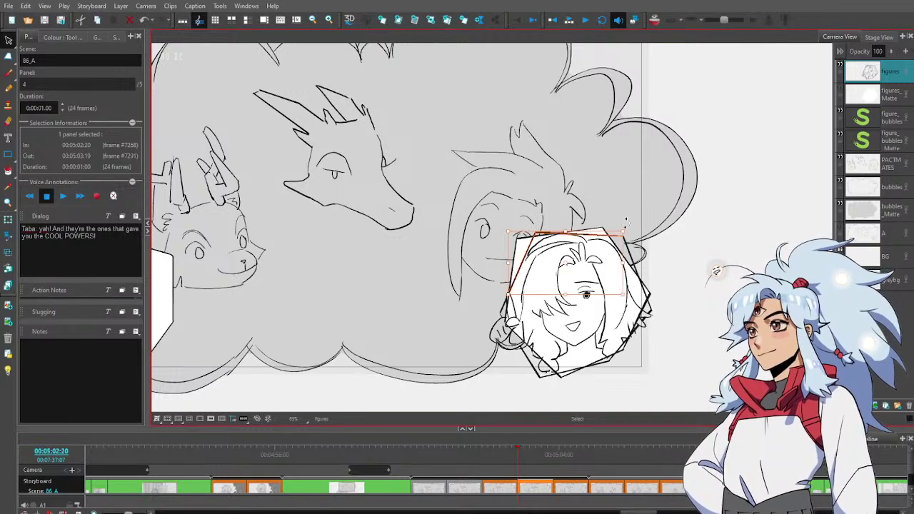
left_click(641, 229)
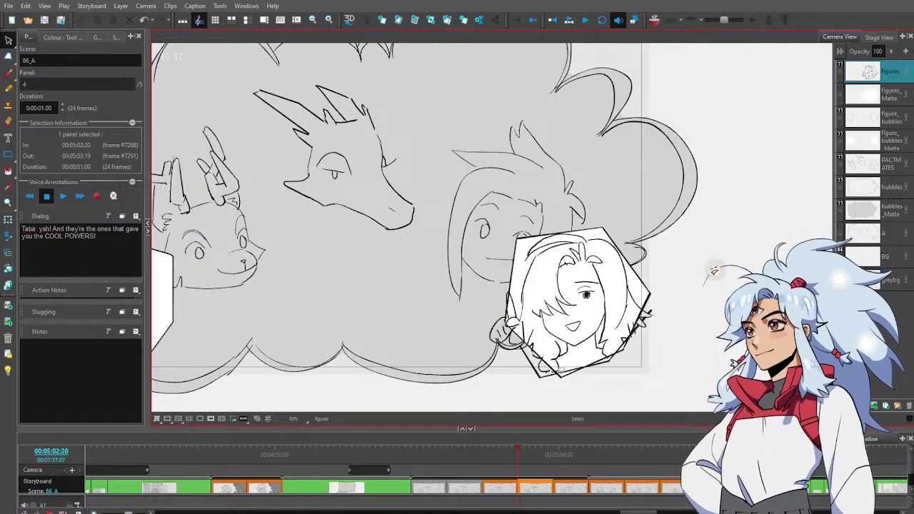
left_click(558, 373)
key("Delete")
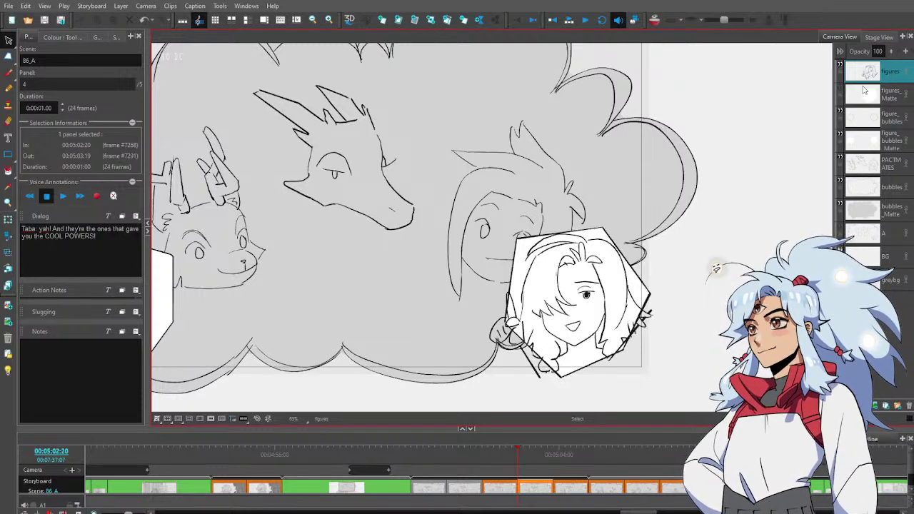
Delete the figures_Matte layer from panel 4 of scene 86_A
left_click(841, 88)
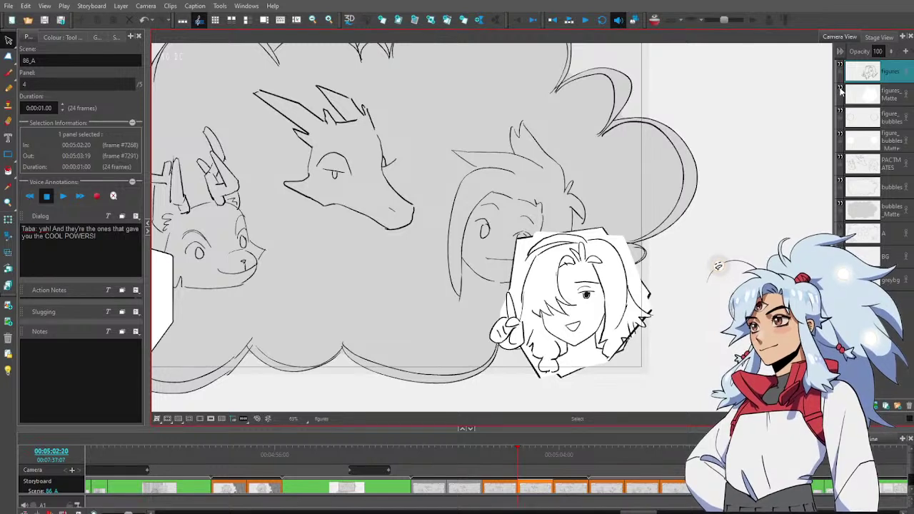
left_click(842, 90)
left_click(891, 97)
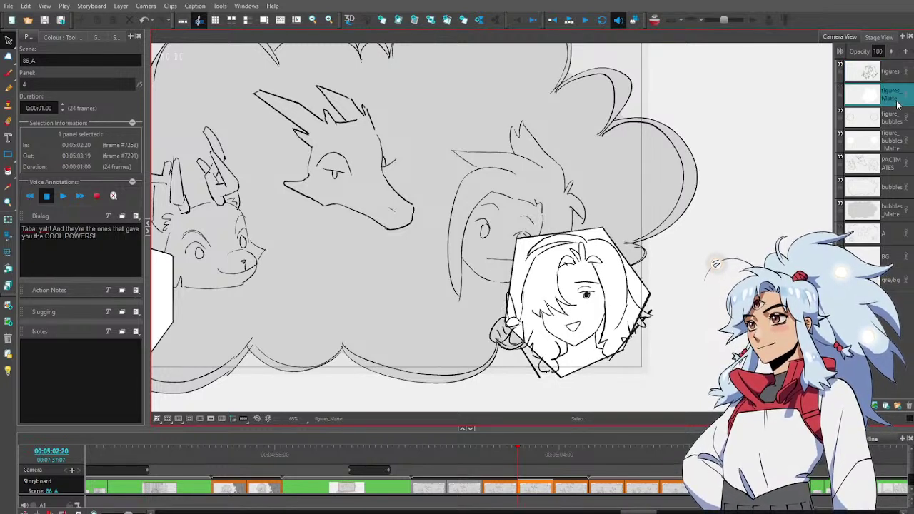
key("Delete")
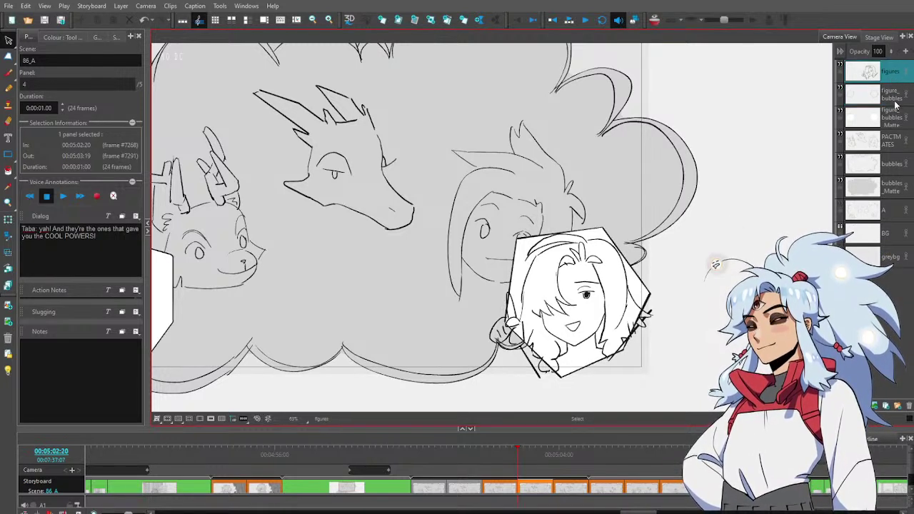
Hide the figure_bubbles layer and delete the old outline segment crossing the lower-right hair on the figures layer
left_click(841, 89)
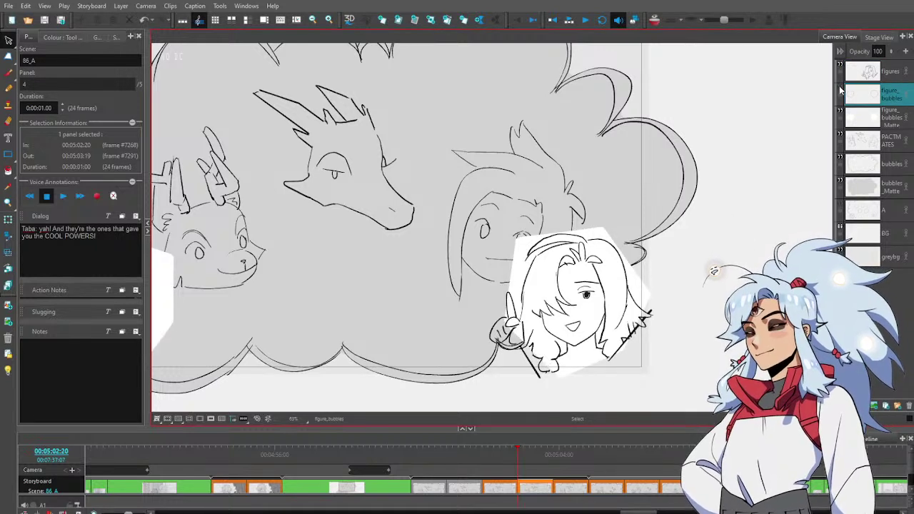
left_click(841, 90)
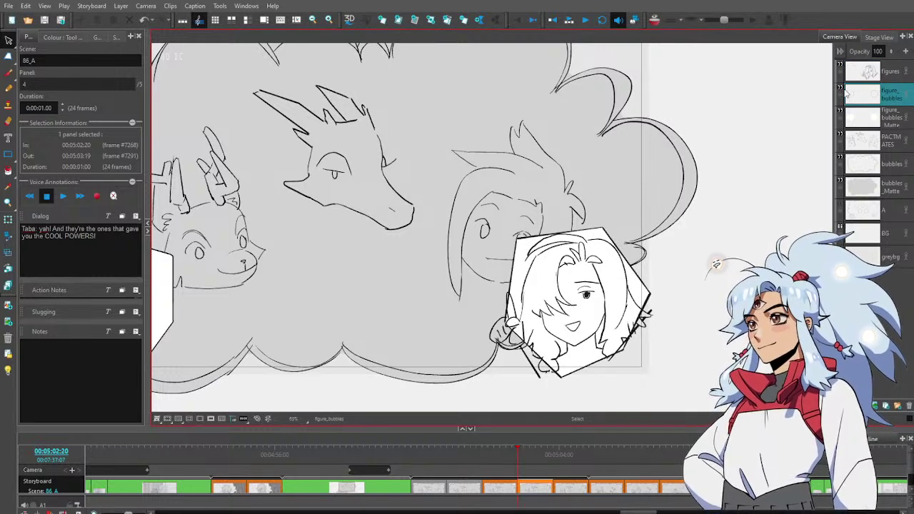
left_click(840, 89)
left_click(889, 72)
left_click(620, 348)
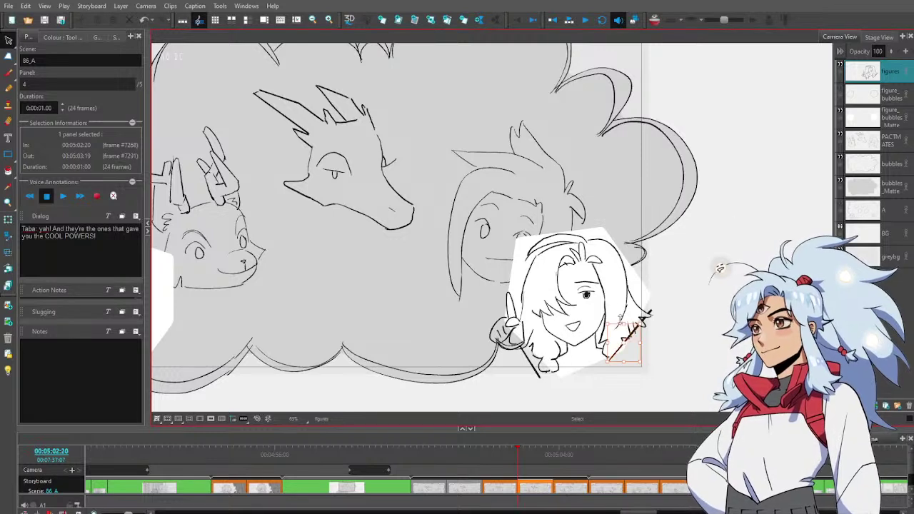
key("Delete")
Try to delete the small strokes around the character's right-hand hair tip from the figures layer
mouse_move(647, 316)
left_mouse_down()
mouse_move(638, 323)
mouse_move(652, 310)
left_mouse_up()
key("ctrl+z")
key("ctrl+z")
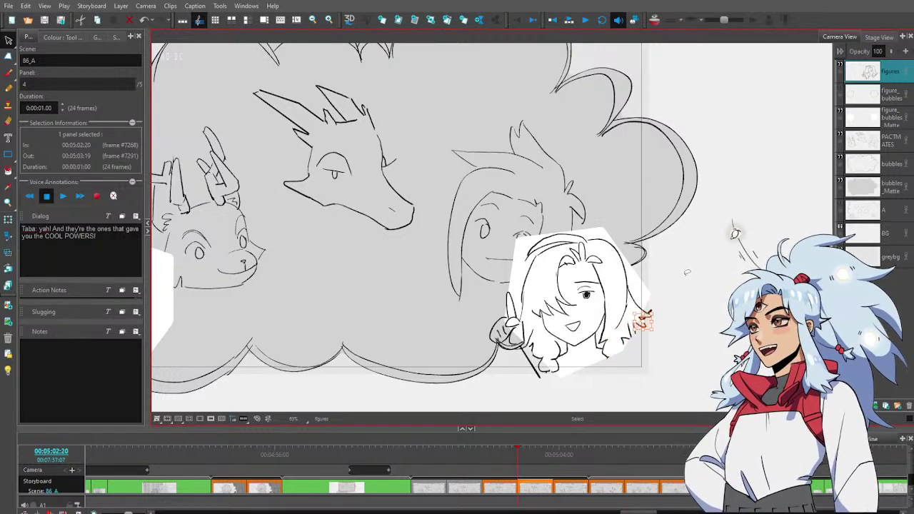
key("Delete")
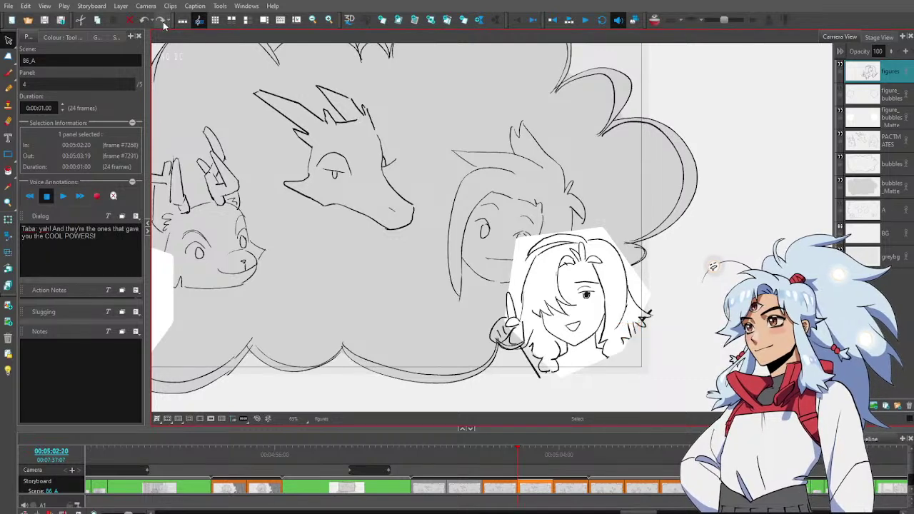
Erase the thick leftover outline stub at the right-hand hair tip on the figures layer
scroll(650, 317, "up", 5)
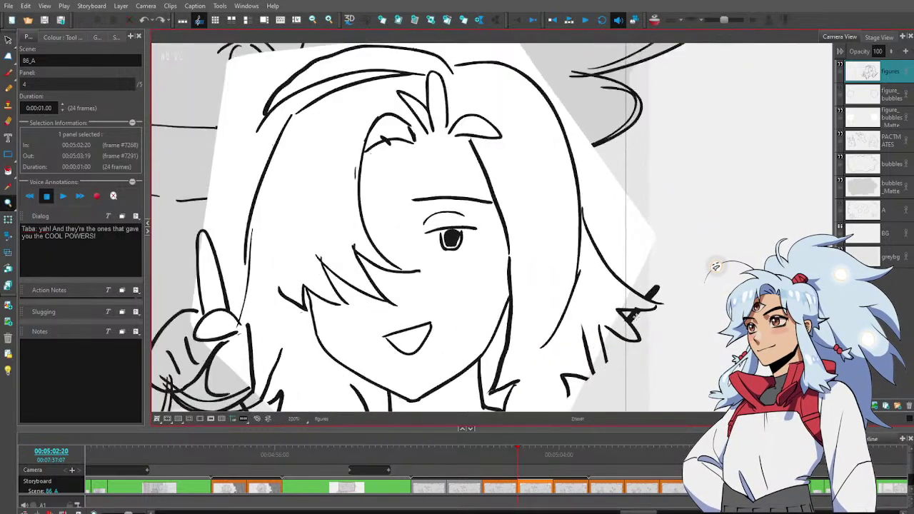
key("alt+e")
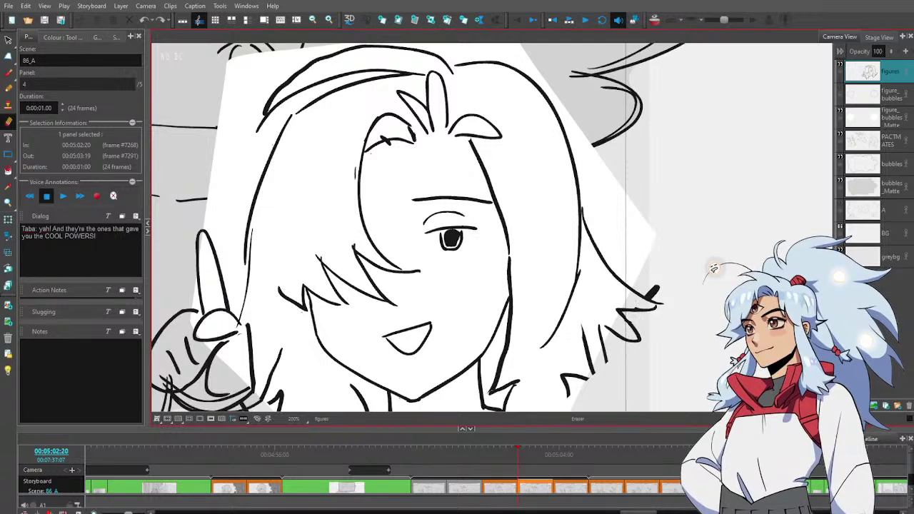
left_click_drag(643, 299, 655, 292)
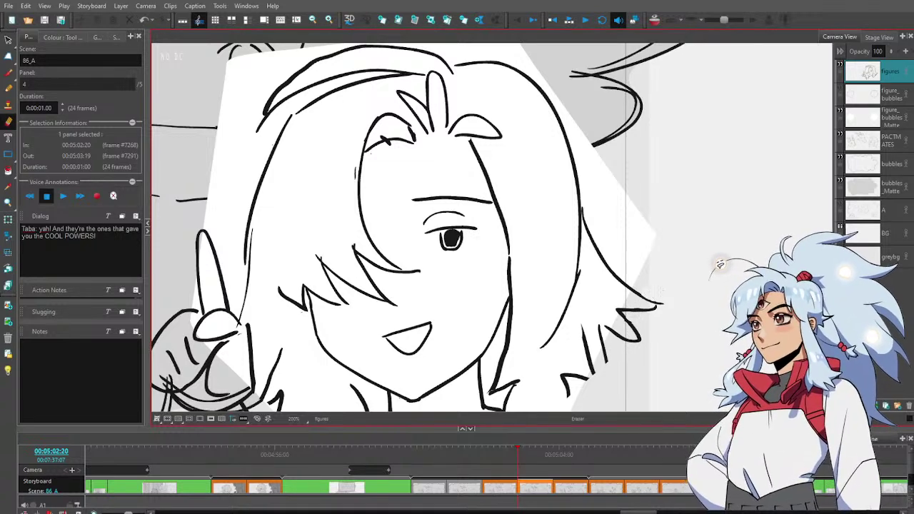
Delete the remaining old outline line below the character's raised hand from the figures layer
scroll(717, 266, "down", 3)
key("alt+v")
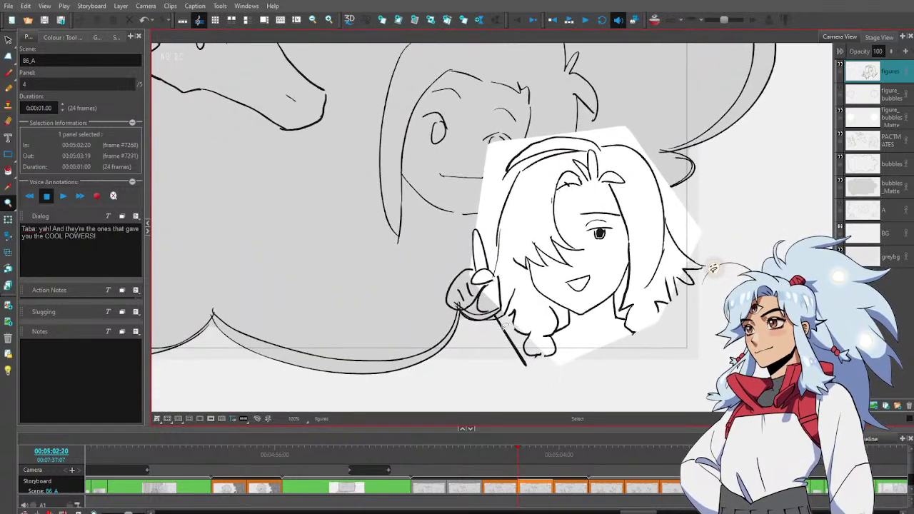
left_click(505, 331)
key("Delete")
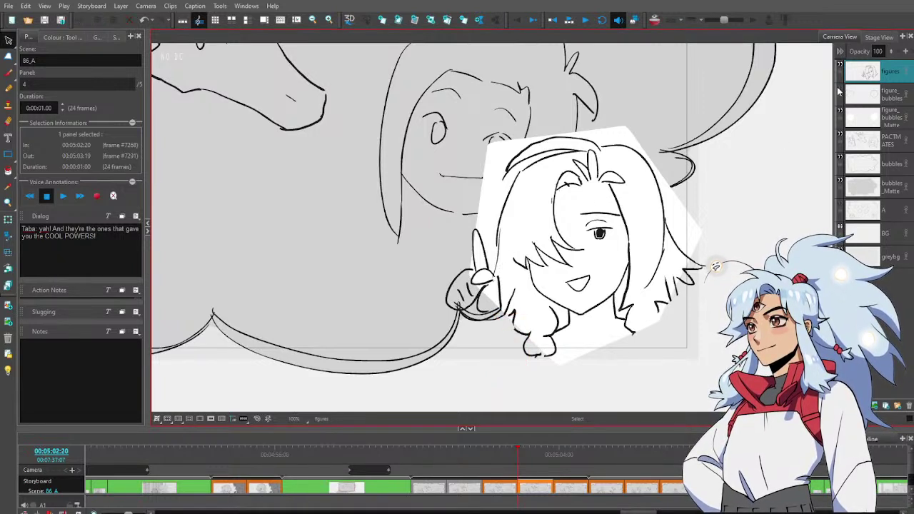
Show figure_bubbles and erase its outline where it crosses the right-hand character's raised hand and outer hair
left_click(885, 101)
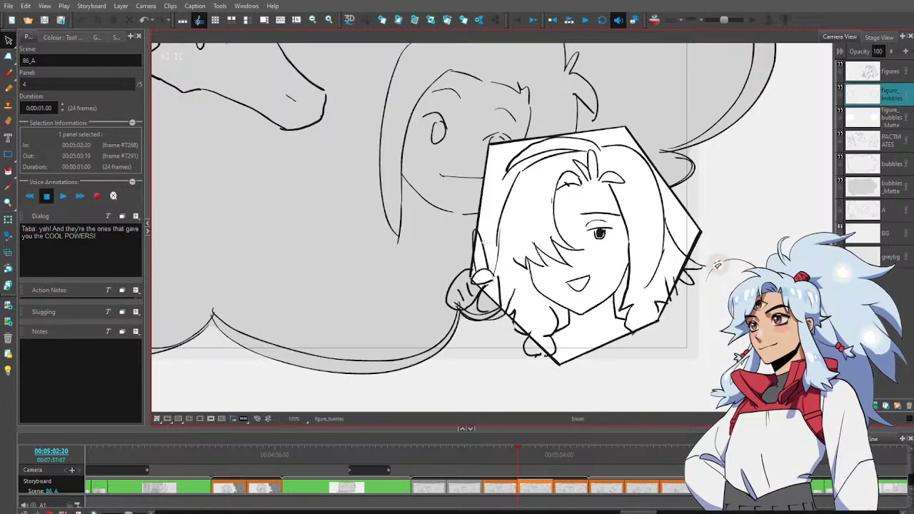
key("alt+e")
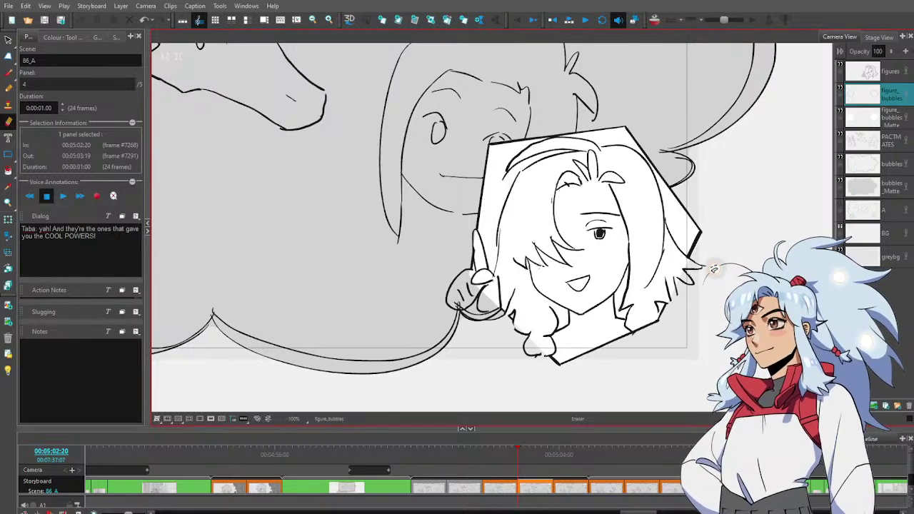
Select the figures layer together with the figure_bubbles layer in panel 4
key("alt+z")
left_click(561, 295, "alt")
left_click(561, 295, "alt")
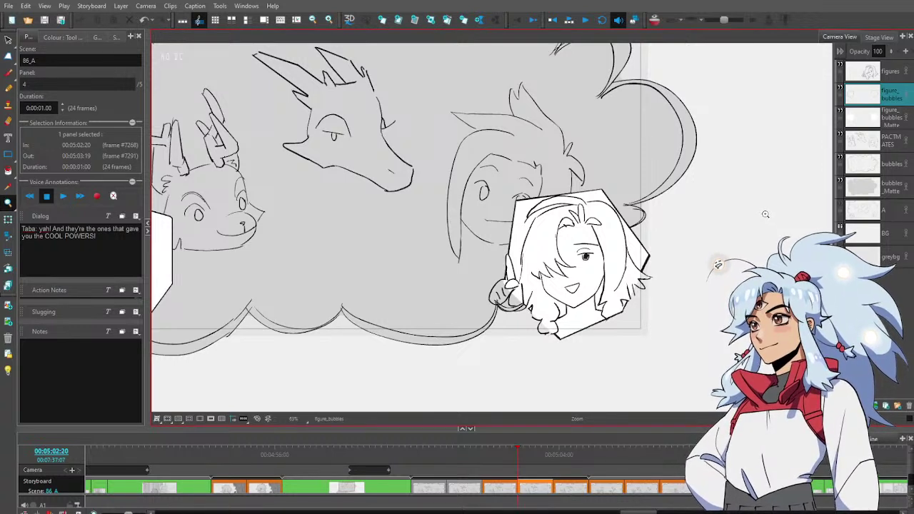
left_click(897, 77)
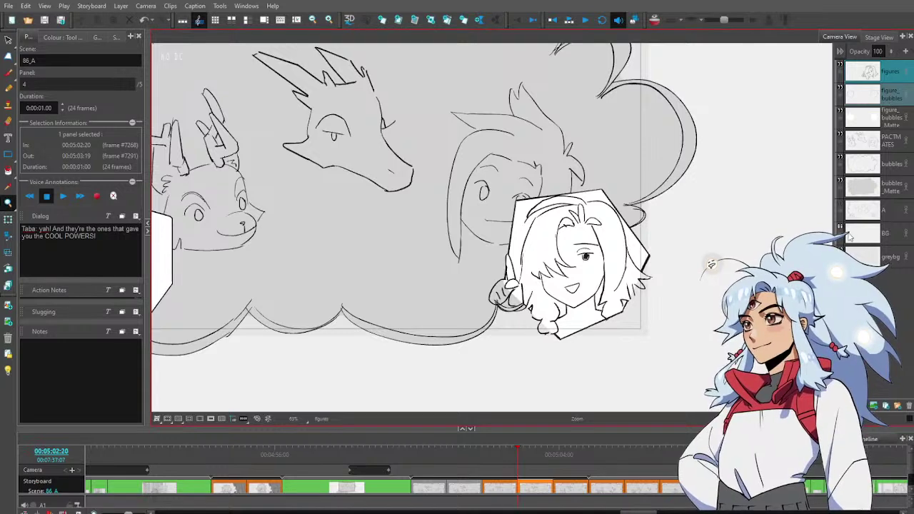
Delete the empty hexagon outline overlapping the deer-like character from the figures layer in panel 4
scroll(450, 261, "down", 2)
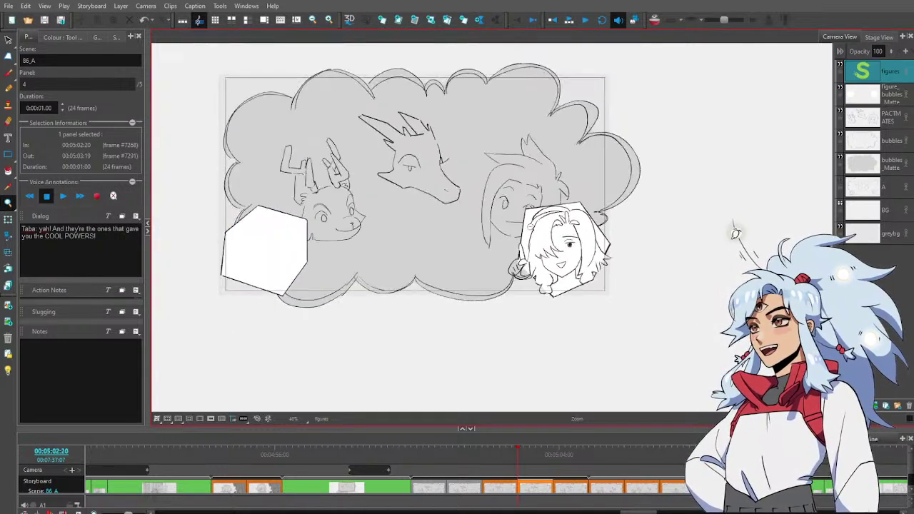
key("alt+s")
mouse_move(431, 255)
left_mouse_down()
mouse_move(245, 262)
mouse_move(314, 209)
left_mouse_up()
key("Delete")
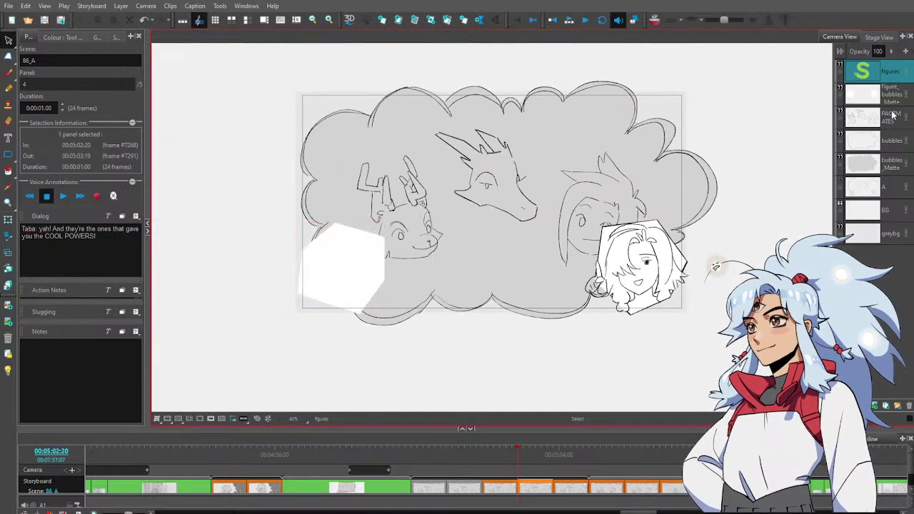
Generate a matte layer for the figures layer and delete the figure_bubbles_Matte layer in panel 4
key("alt+b")
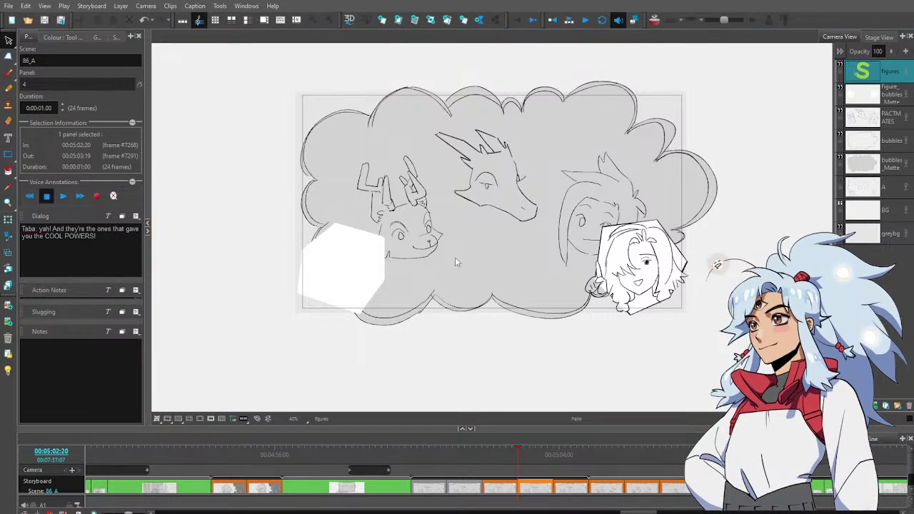
key("alt+s")
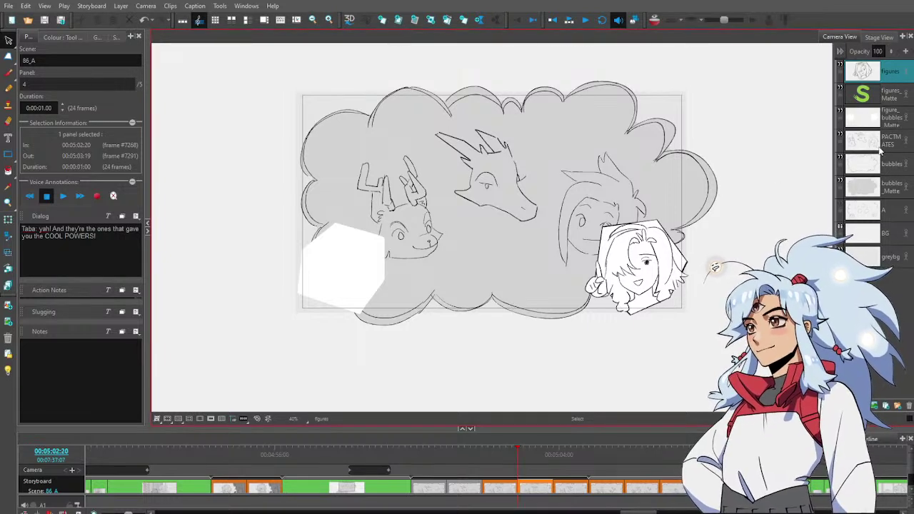
left_click(888, 117)
key("Delete")
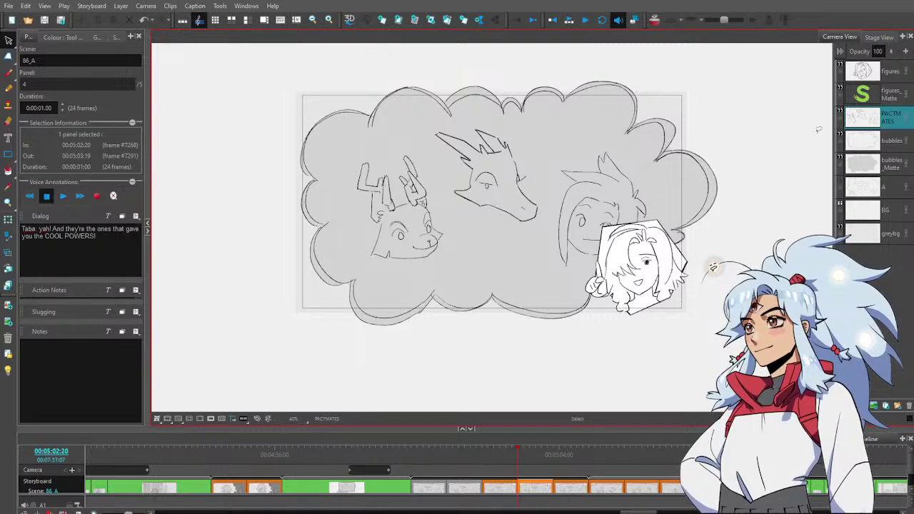
Flip back and forth through the panels of scene 86_A and into scene 87 to compare the drawings and bubble shapes
key("Left")
key("Left")
key("Left")
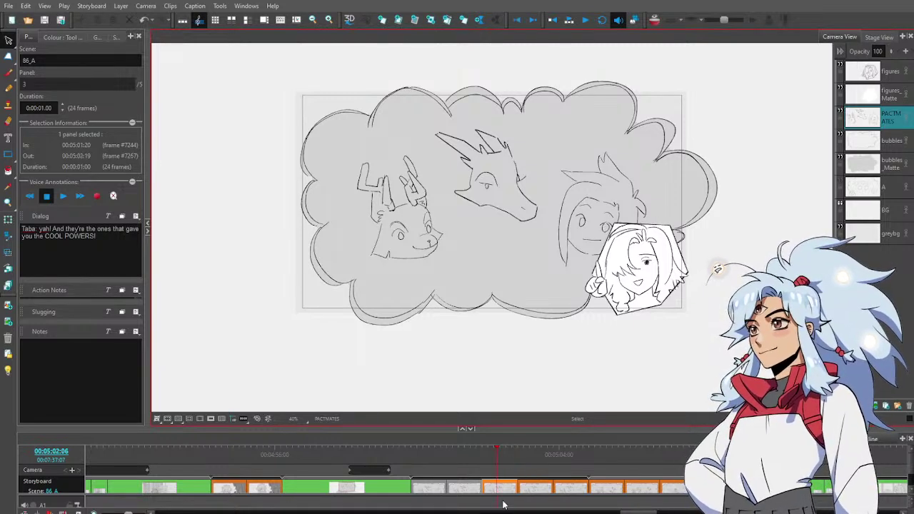
key("Right")
key("Right")
key("Right")
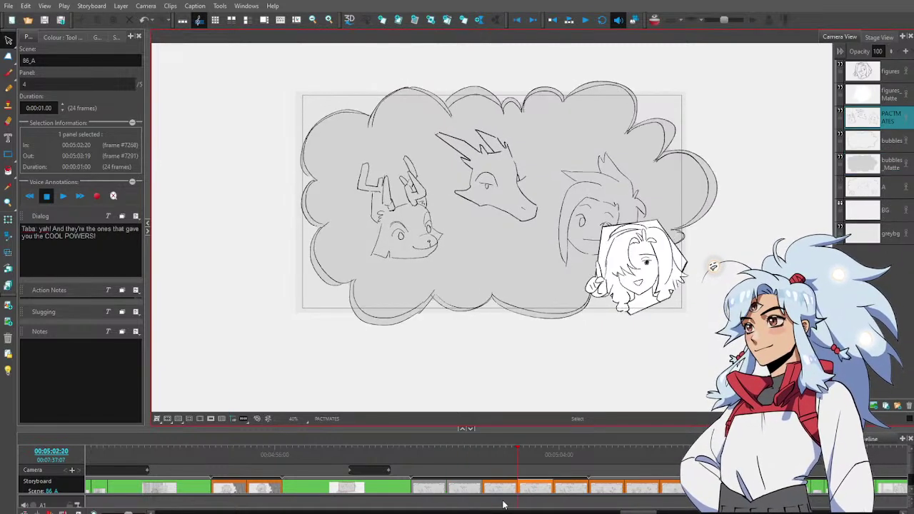
key("Left")
key("Left")
key("Left")
key("shift+space")
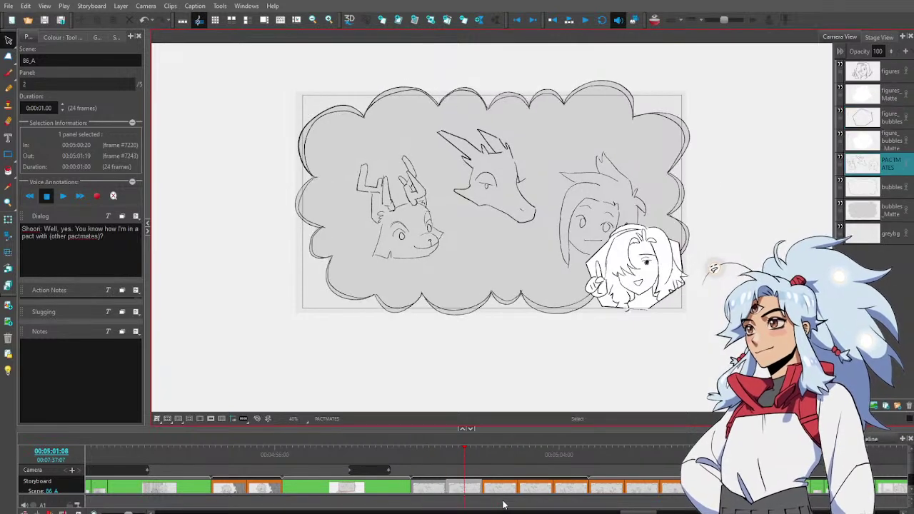
key("Right")
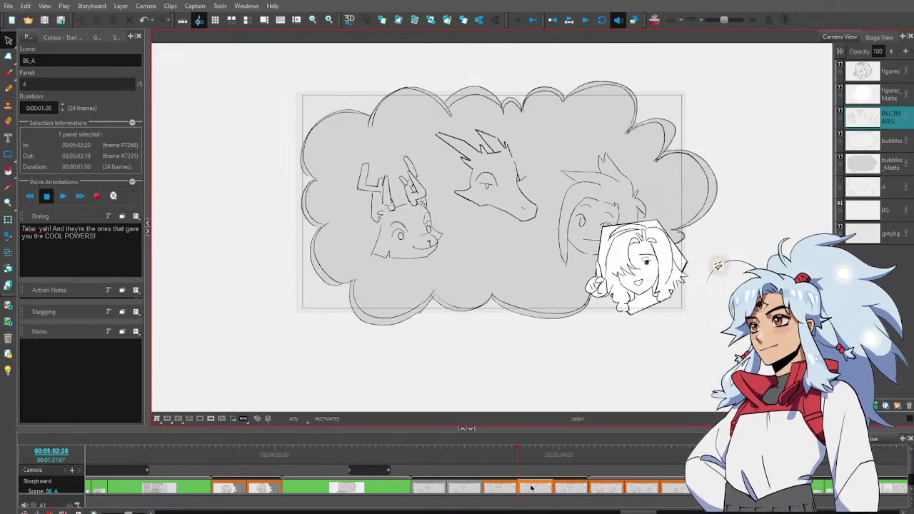
key("Left")
key("Left")
key("Left")
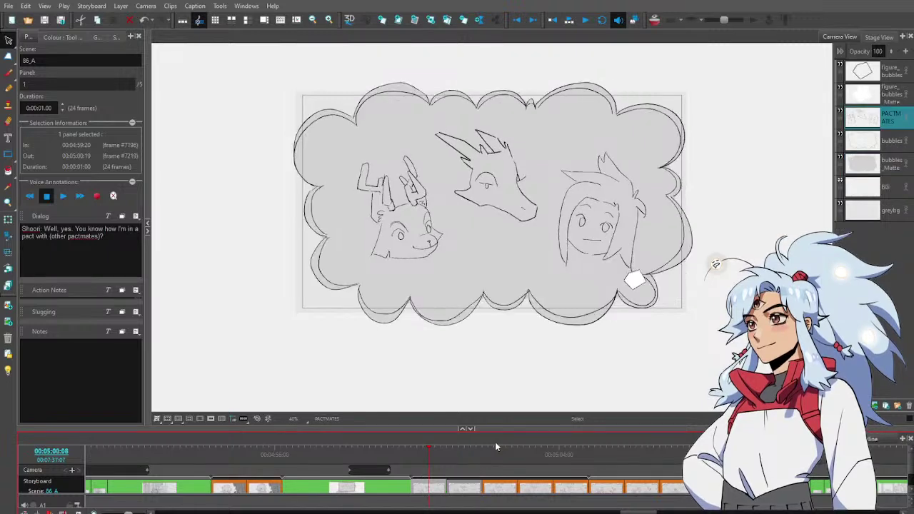
key("Right")
key("Right")
key("Left")
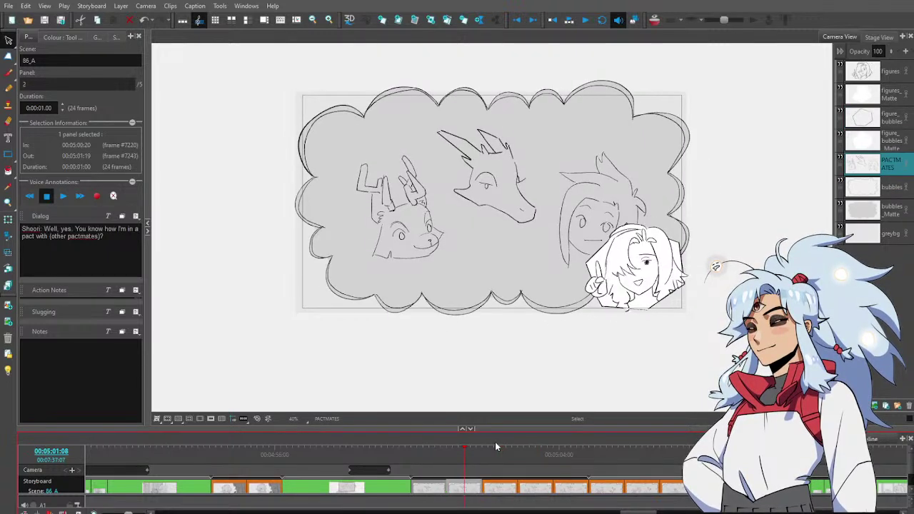
key("Right")
key("Right")
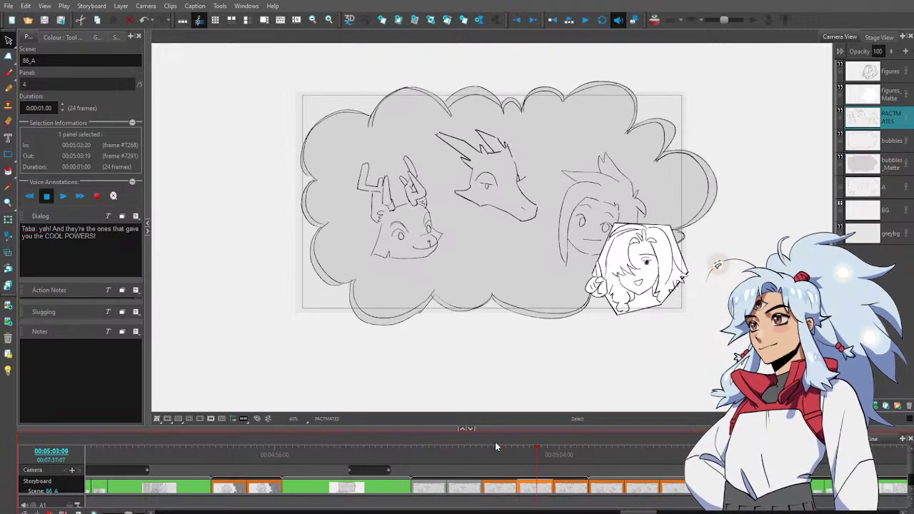
key("Left")
key("Left")
key("Left")
key("Right")
key("Right")
key("Right")
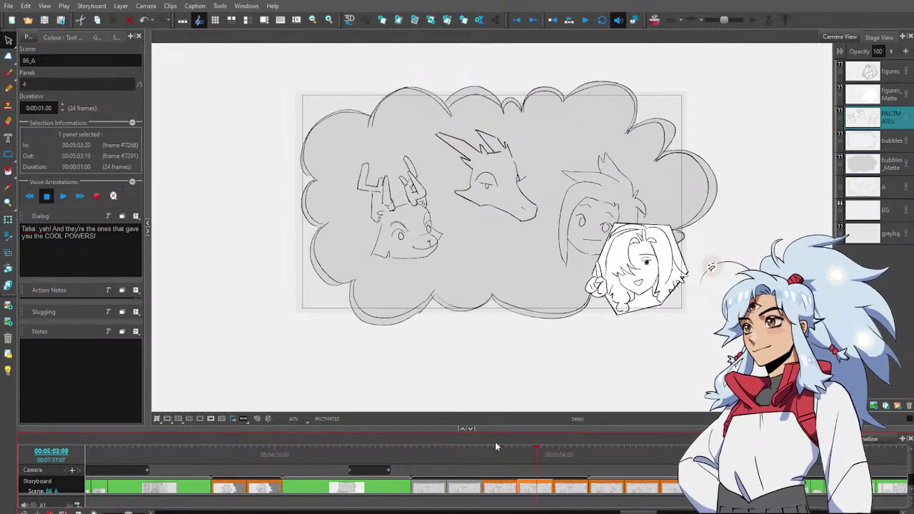
key("Left")
key("Left")
key("Left")
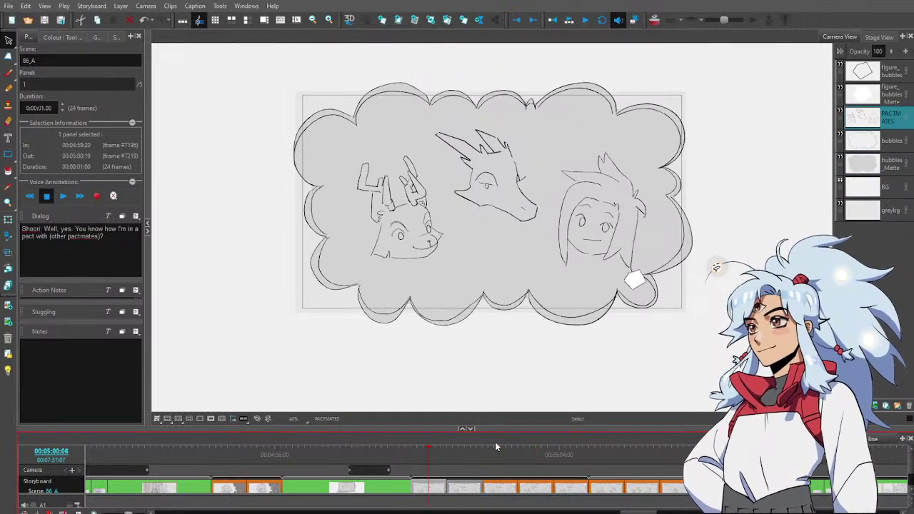
key("Right")
key("Right")
key("Right")
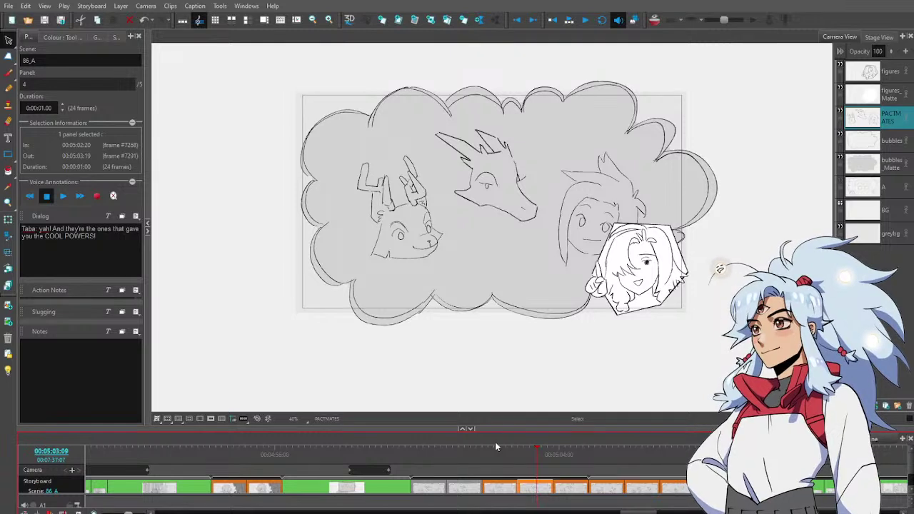
key("Right")
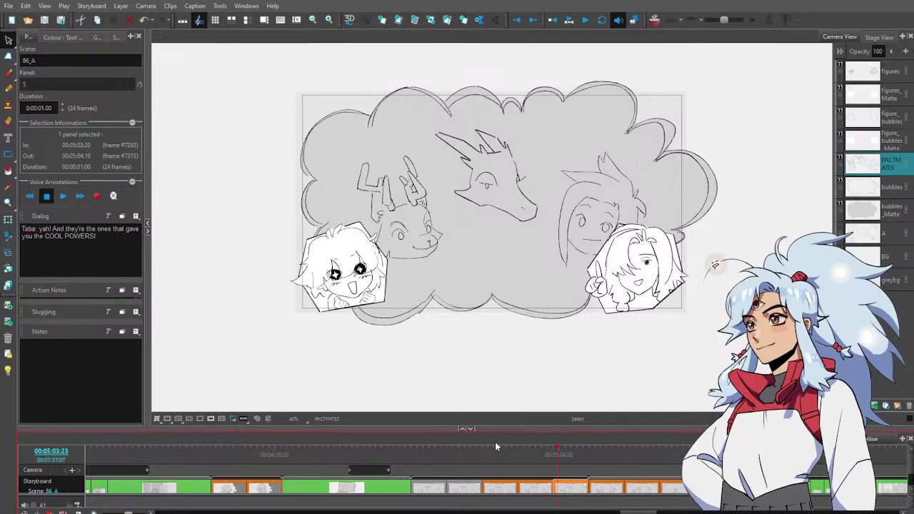
key("Right")
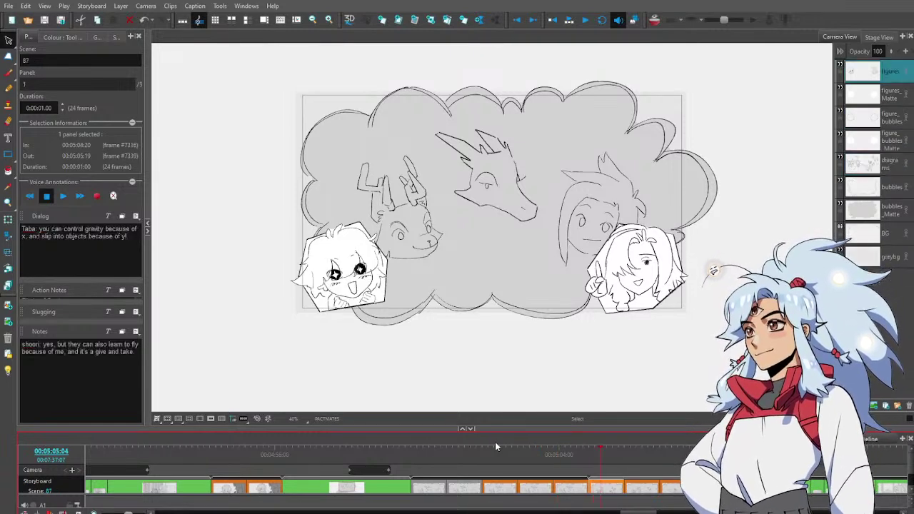
key("Left")
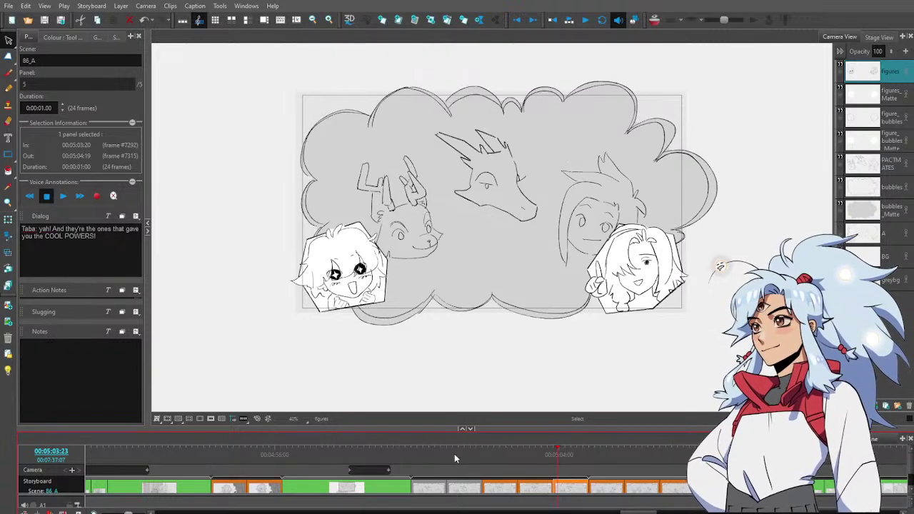
key("Left")
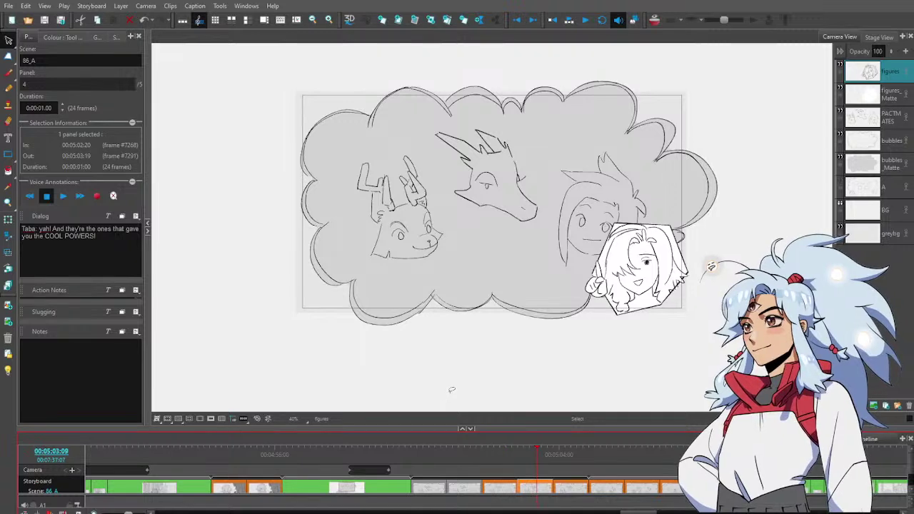
Copy the bubbles and bubbles_Matte layers from panel 1 of scene 86_A
left_click_drag(480, 466, 530, 471)
left_click(455, 463)
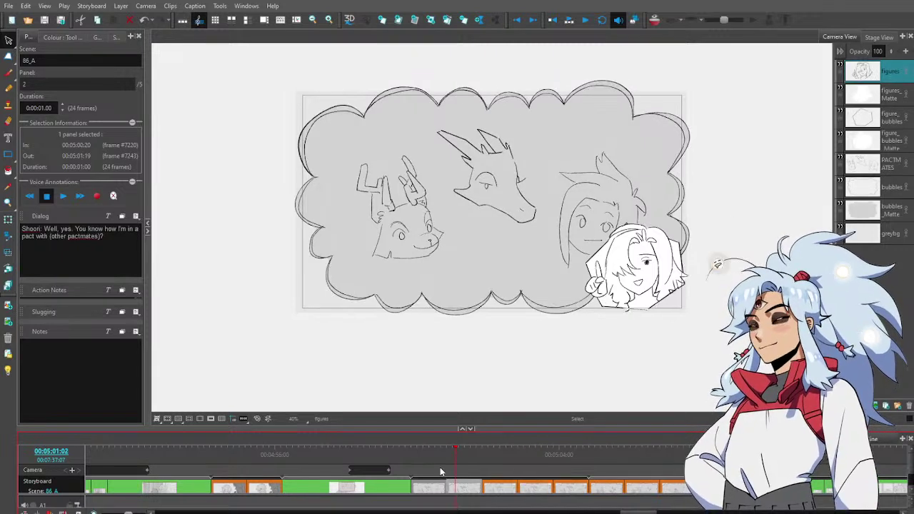
left_click_drag(440, 471, 436, 472)
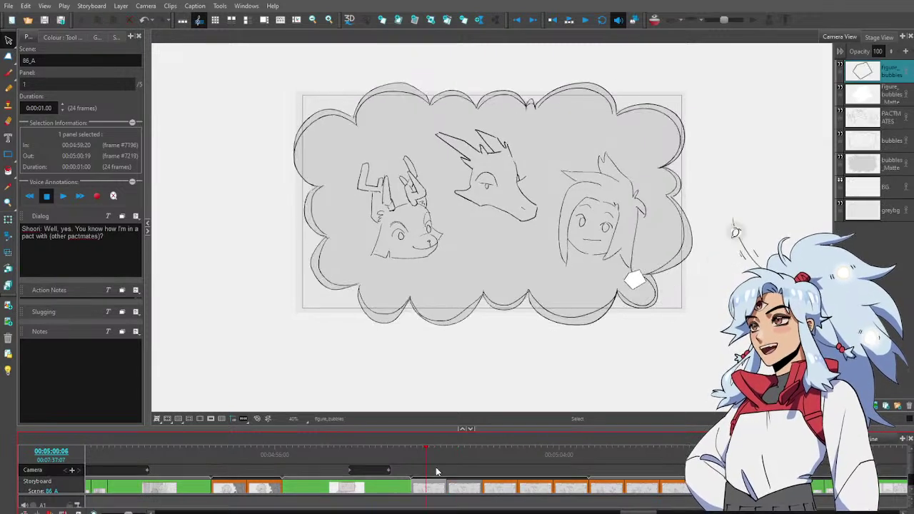
left_click(899, 145)
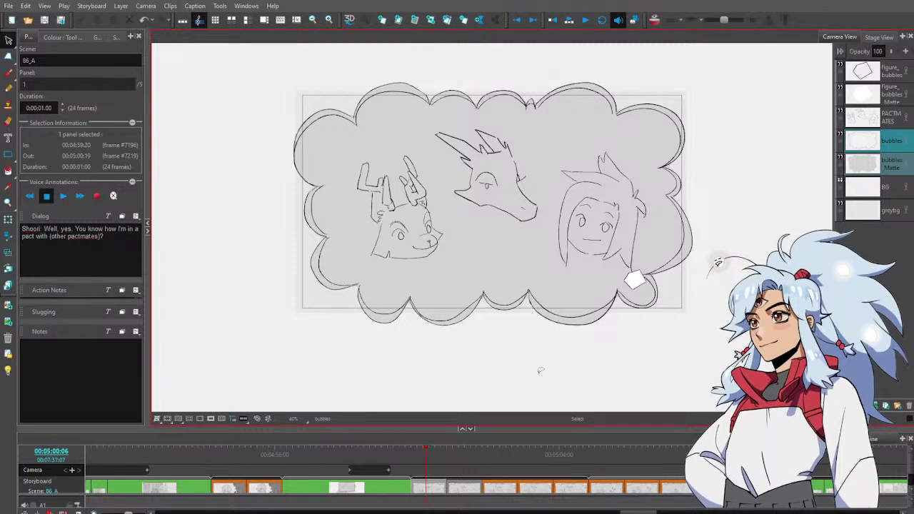
Replace the bubbles and bubbles_Matte layers in panel 4 with the copies from panel 1
left_click(554, 469)
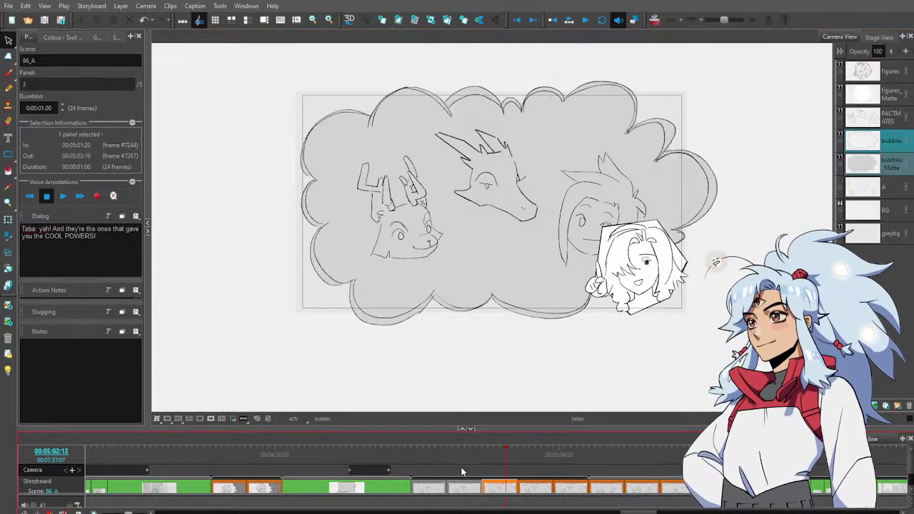
left_click(509, 465)
left_click(536, 460)
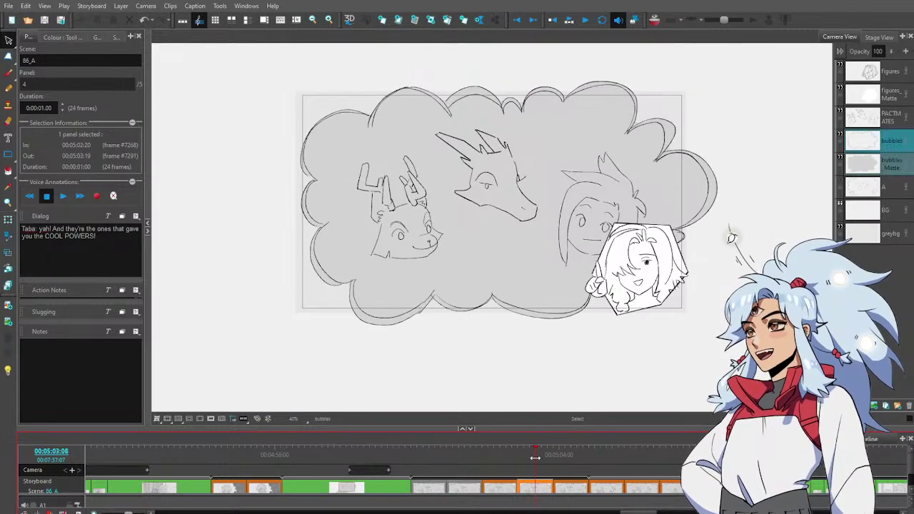
left_click(510, 457)
left_click_drag(510, 458, 532, 470)
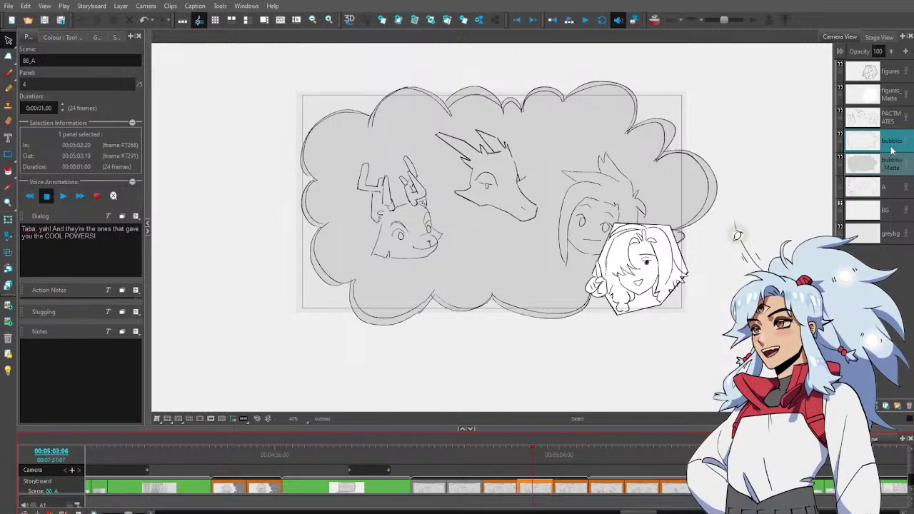
key("Delete")
key("ctrl+v")
Replace the bubbles and bubbles_Matte layers in panel 5 with copies of those from panel 2
left_click_drag(445, 463, 458, 477)
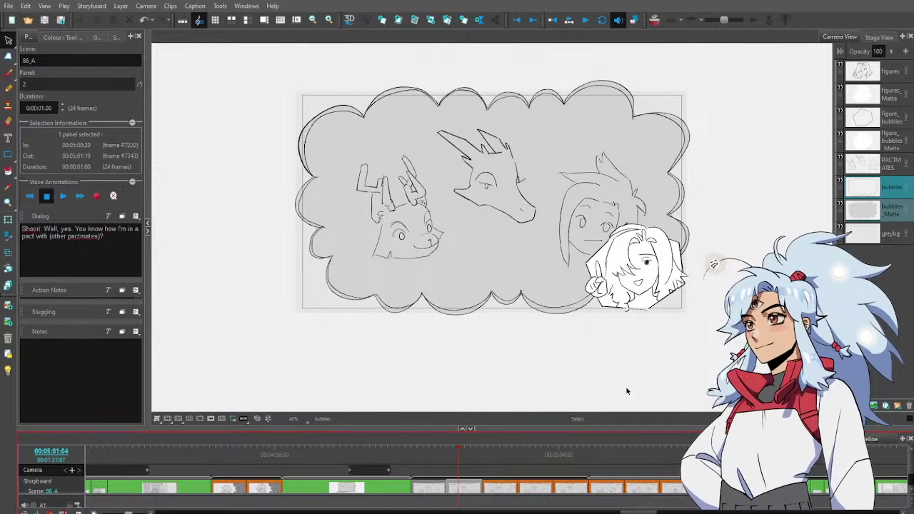
left_click(569, 454)
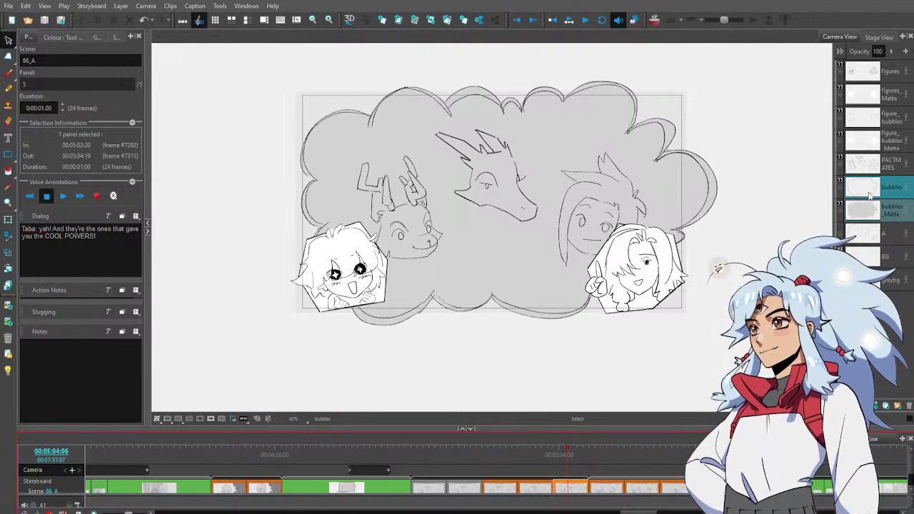
key("Delete")
key("ctrl+v")
left_click_drag(493, 450, 555, 469)
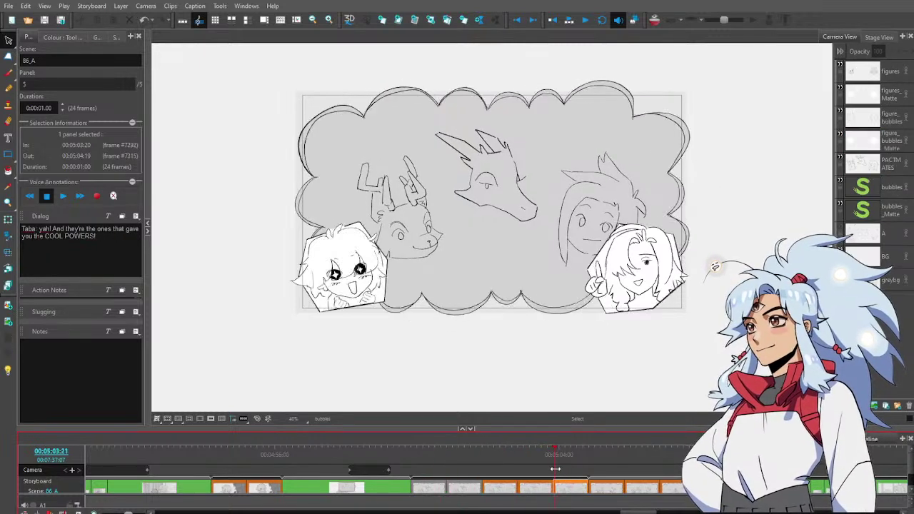
Set the timeline colour of panels 3 and 4 in scene 86_A to green
left_click(540, 493)
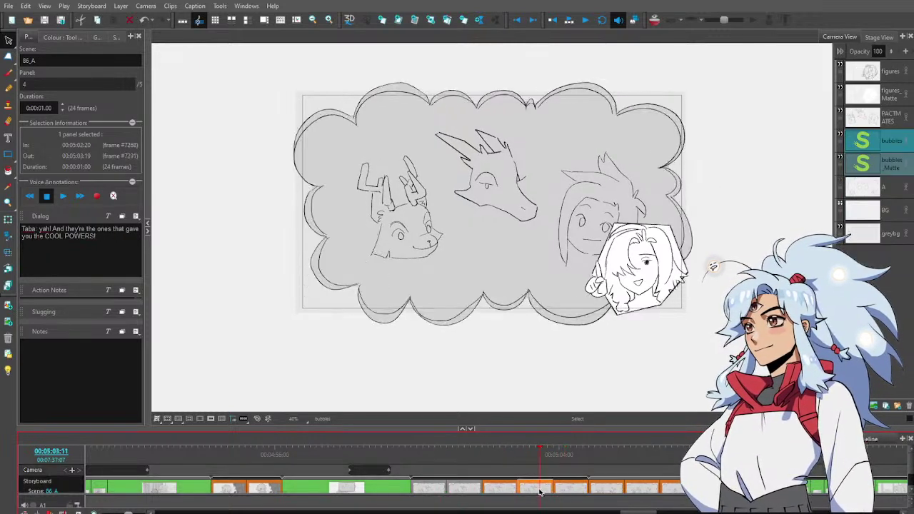
left_click(505, 490, "shift")
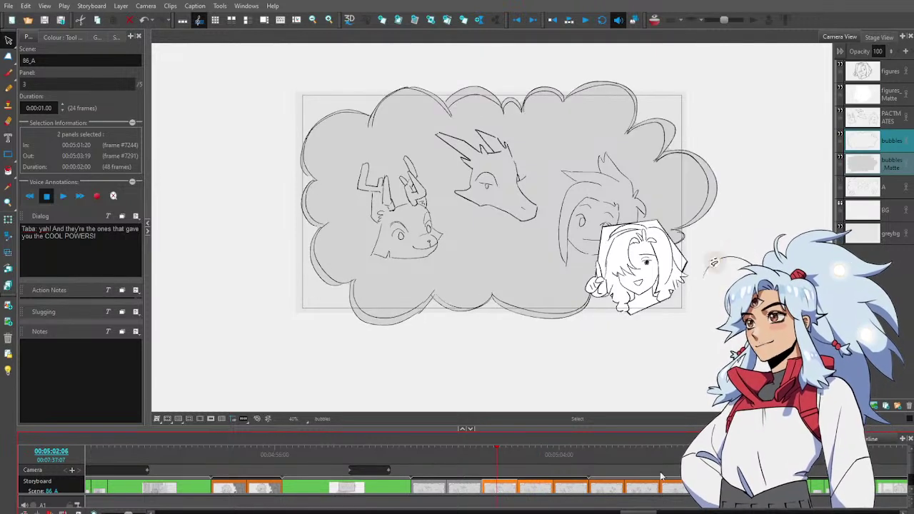
left_click(659, 487)
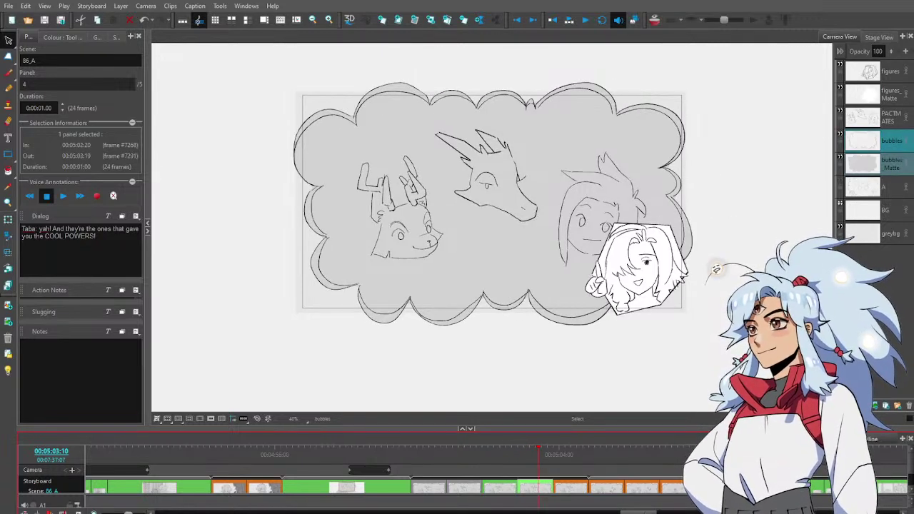
scroll(457, 487, "left", 6)
scroll(457, 488, "right", 5)
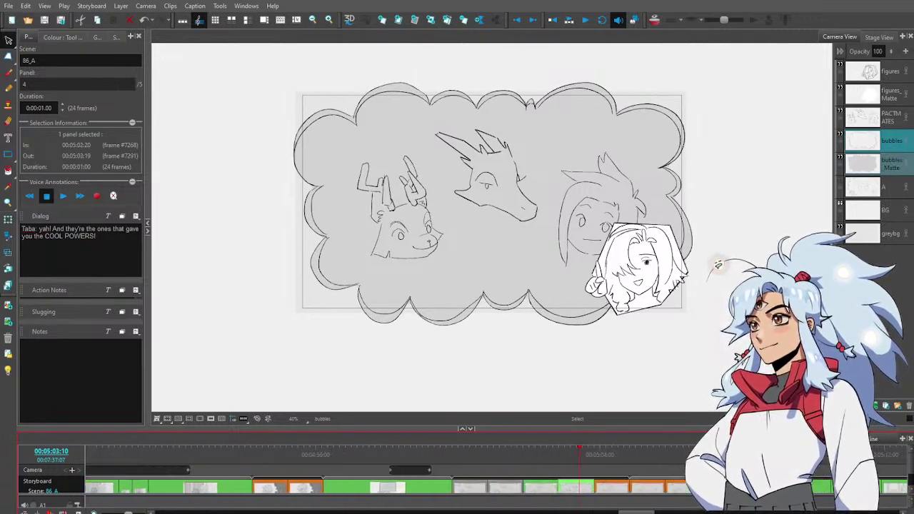
scroll(457, 488, "left", 11)
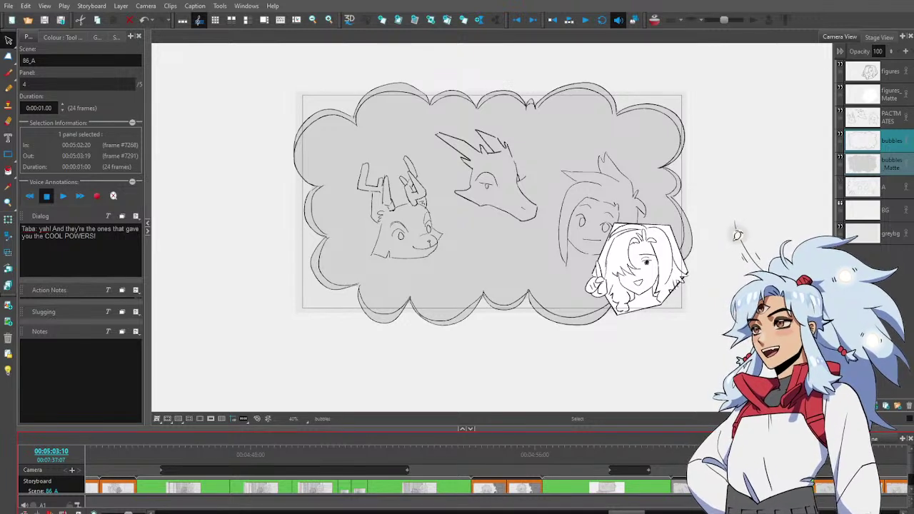
left_click_drag(618, 512, 638, 511)
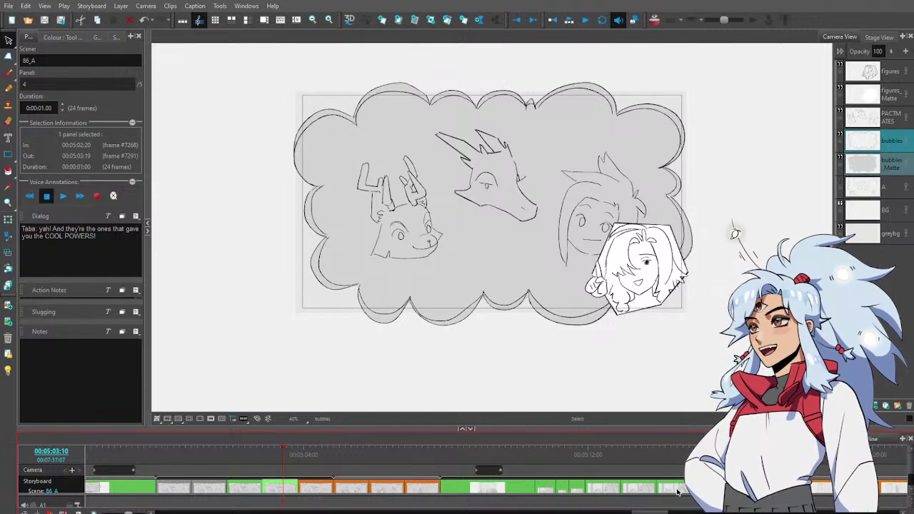
left_click_drag(640, 512, 632, 513)
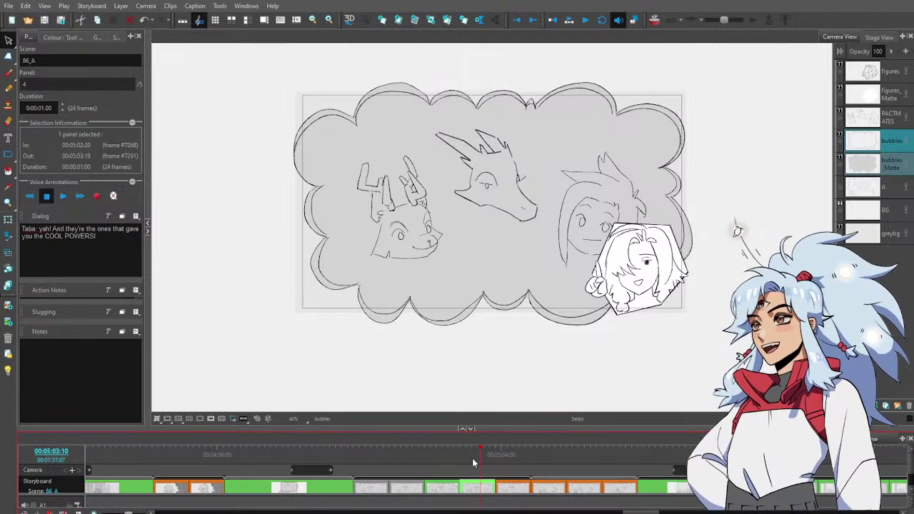
Examine the thought bubbles and figures across panels 1 to 5 of scene 86_A
mouse_move(472, 458)
left_mouse_down()
mouse_move(447, 454)
mouse_move(539, 455)
mouse_move(382, 459)
mouse_move(468, 473)
left_mouse_up()
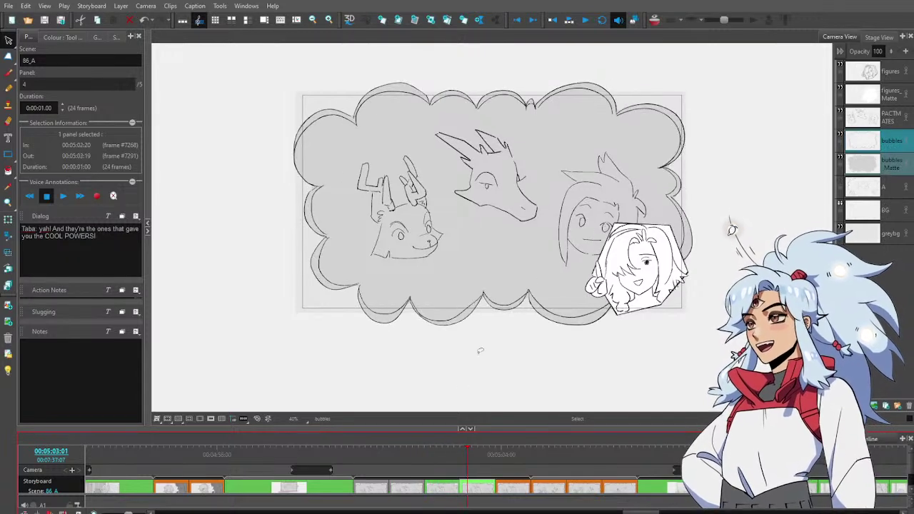
key("alt+z")
left_click(503, 238)
left_click_drag(524, 252, 520, 274)
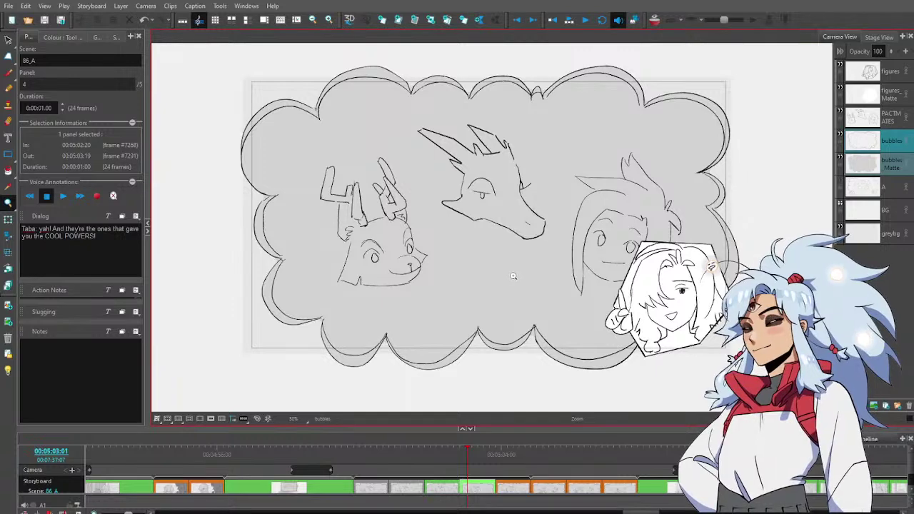
left_click_drag(458, 462, 517, 471)
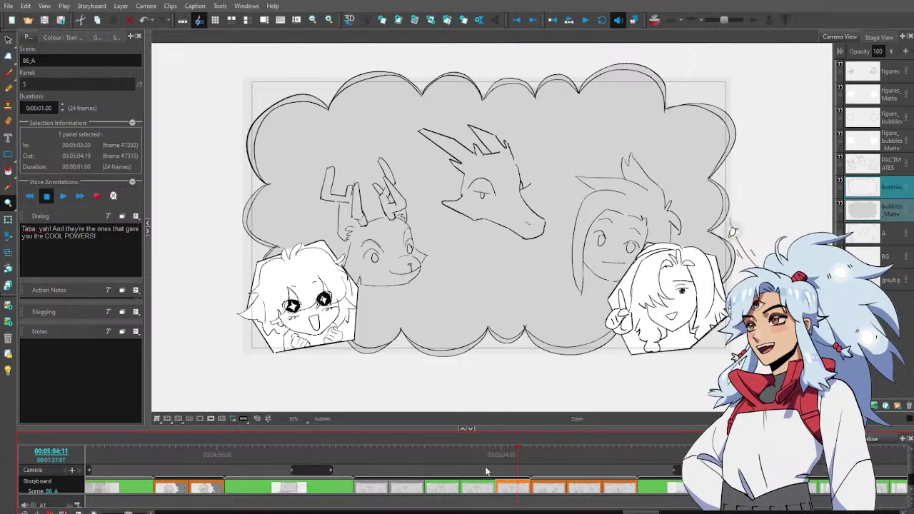
left_click_drag(478, 463, 372, 456)
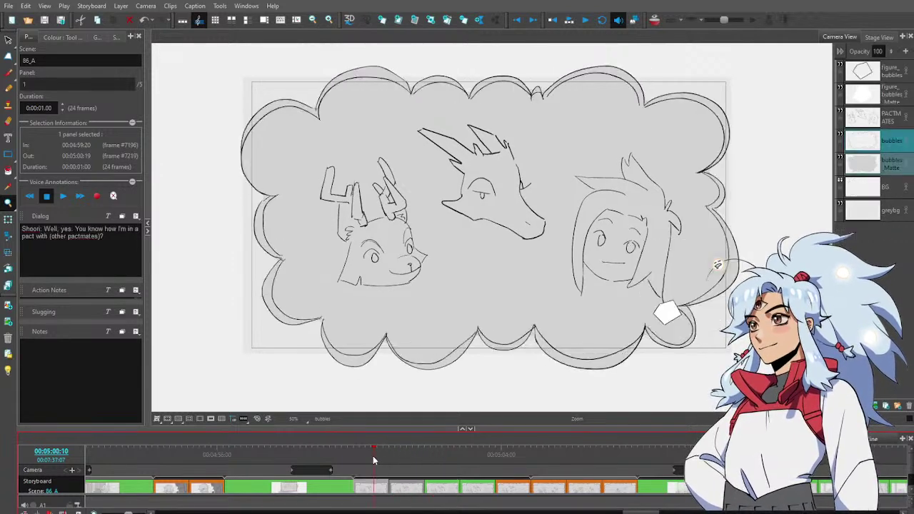
Replace the PACTMATES layer in panel 4 with a copy of the one from panel 2
left_click(397, 457)
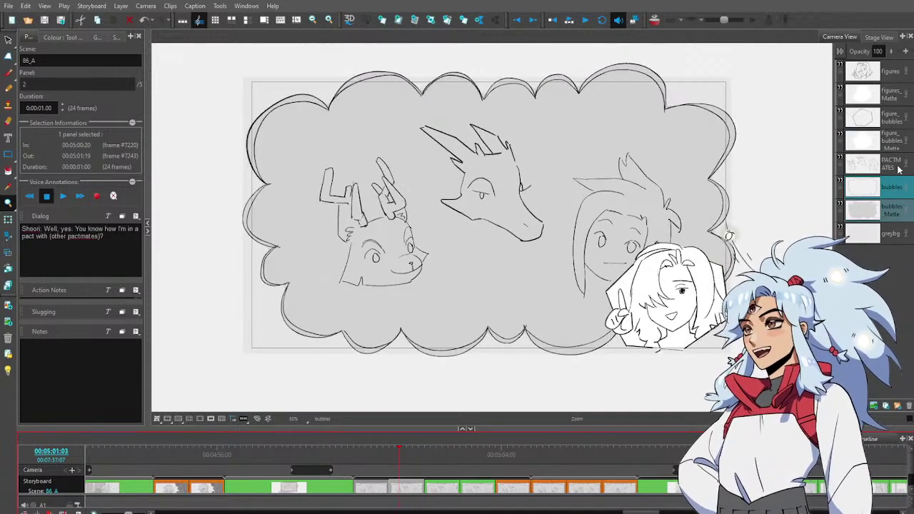
left_click(881, 170)
left_click(478, 461)
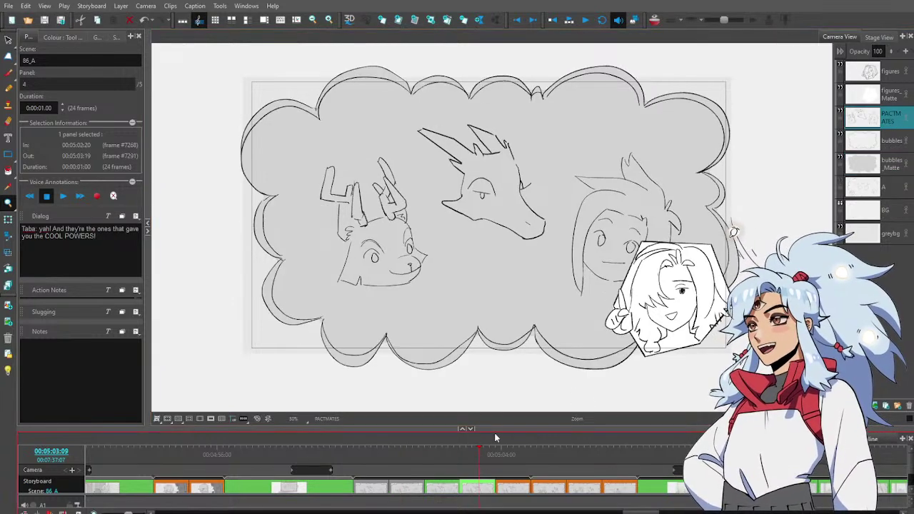
left_click(444, 461)
left_click(473, 460)
key("Delete")
key("ctrl+v")
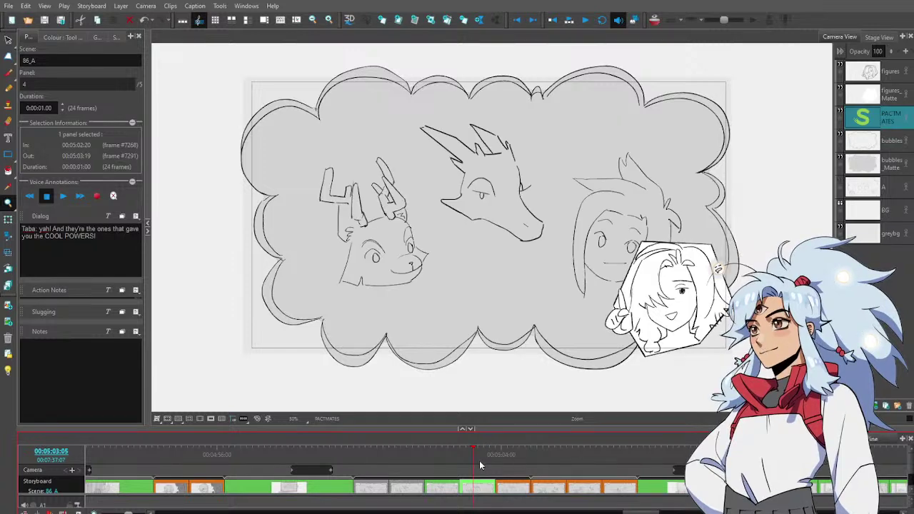
Scrub back and forth through panels 1 to 5 of scene 86_A to check how the drawings flow
left_click_drag(476, 458, 516, 472)
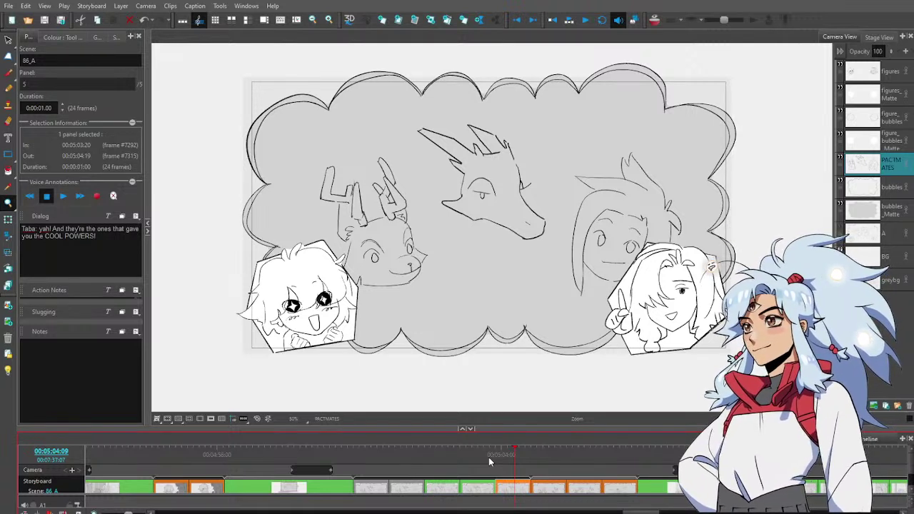
left_click(391, 454)
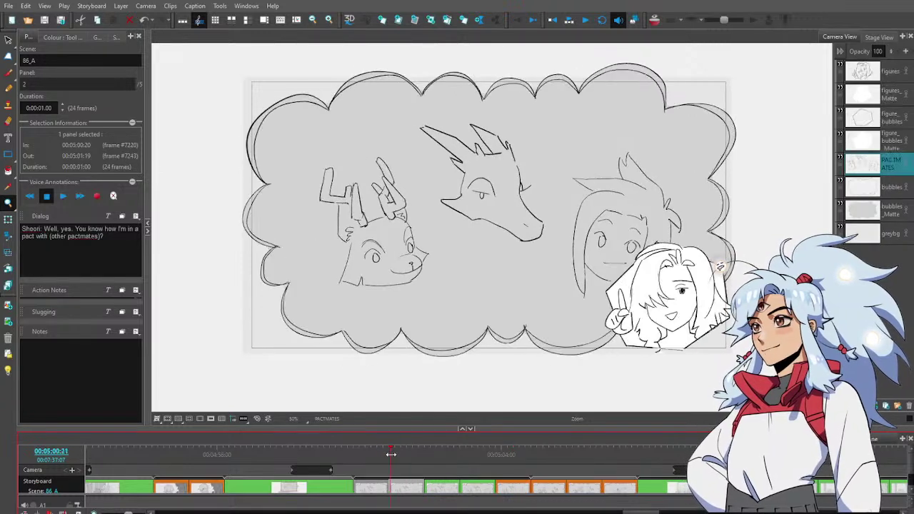
left_click_drag(391, 455, 512, 485)
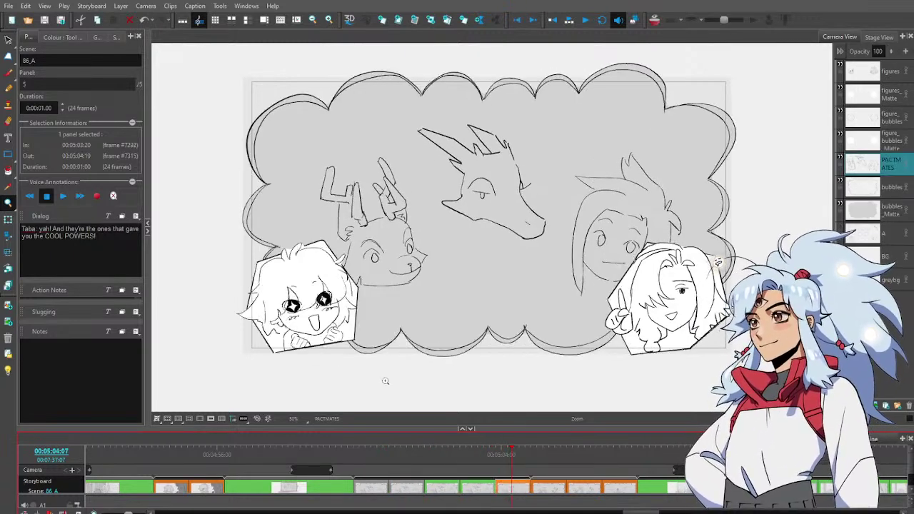
left_click_drag(372, 456, 509, 484)
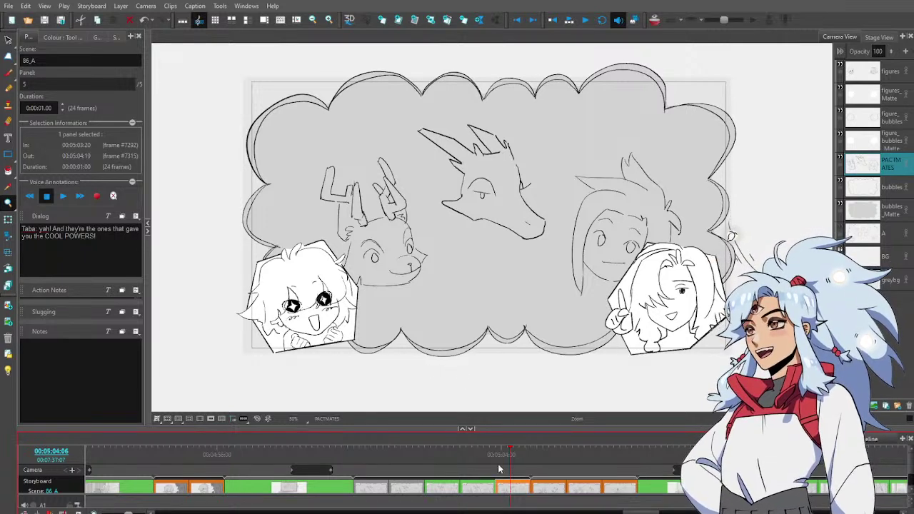
Copy the dialog text of panel 2 and replace the dialog of panels 3 and 4 with it
left_click_drag(477, 460, 409, 457)
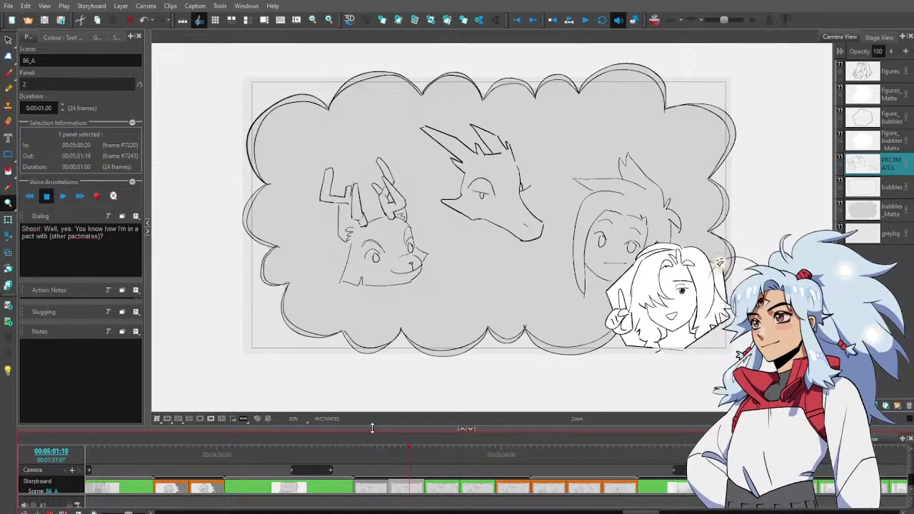
left_click_drag(102, 239, 9, 222)
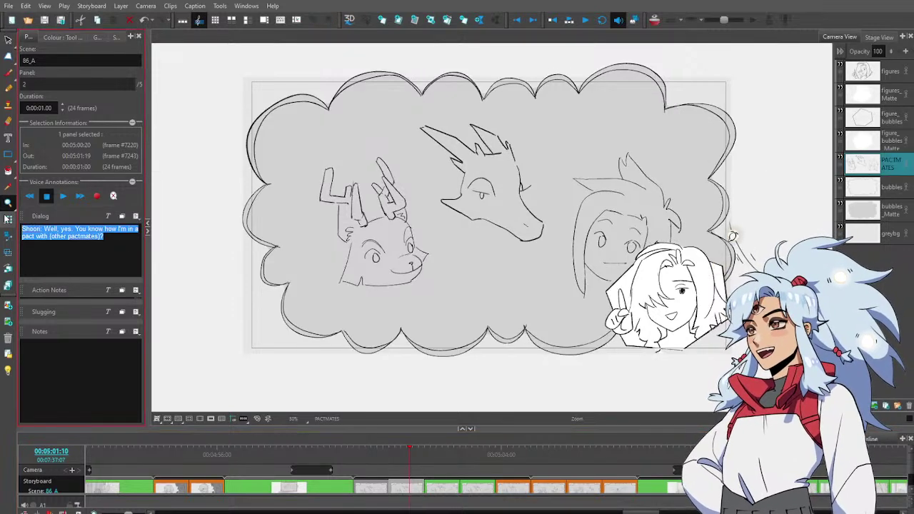
key("ctrl+c")
left_click(444, 455)
left_click_drag(102, 237, 10, 222)
key("ctrl+v")
left_click(470, 461)
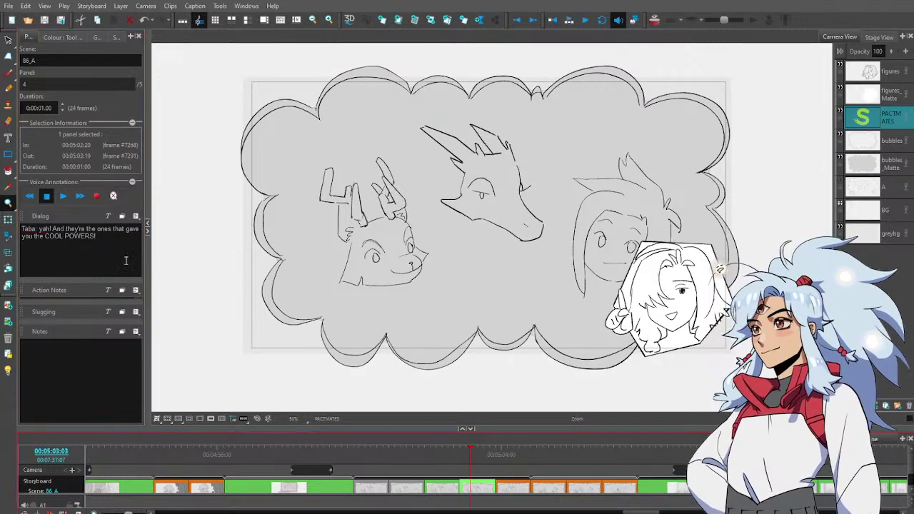
triple_click(108, 244)
key("ctrl+v")
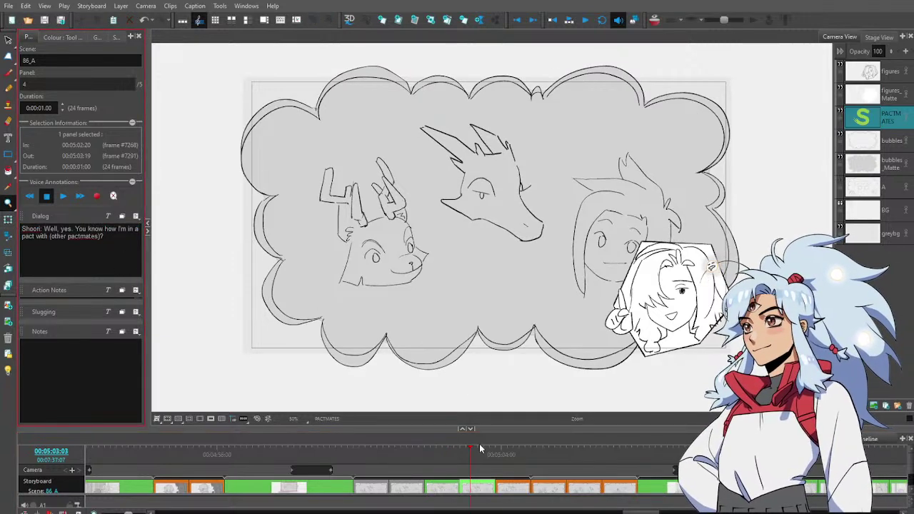
Check panels 2 through 5 in sequence and select the PACTMATES layer in panel 5
left_click(404, 450)
mouse_move(404, 449)
left_mouse_down()
mouse_move(537, 463)
mouse_move(515, 459)
left_mouse_up()
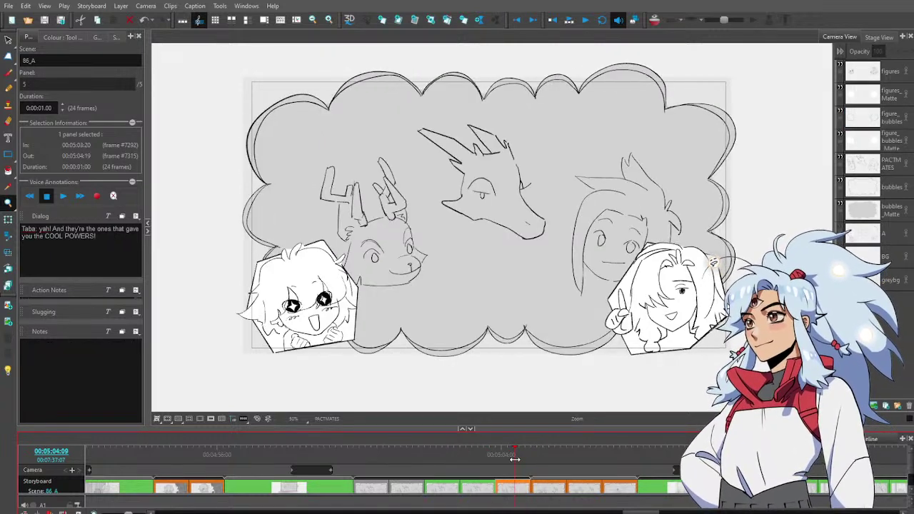
mouse_move(512, 460)
left_mouse_down()
mouse_move(378, 464)
mouse_move(522, 465)
mouse_move(402, 463)
mouse_move(483, 466)
mouse_move(450, 467)
left_mouse_up()
left_click_drag(496, 469, 519, 472)
left_click(860, 163)
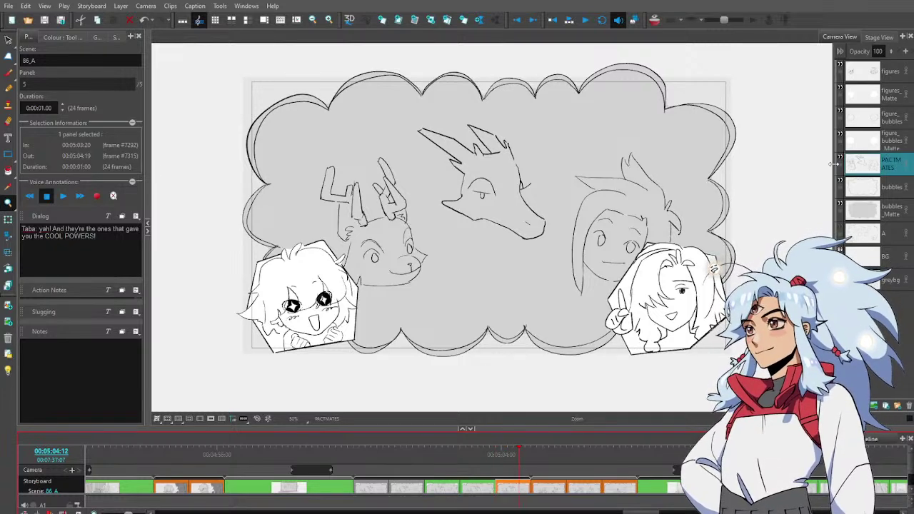
Replace the open mouth of the right-hand figure on panel 5's figures layer with a brush-drawn closed smile
left_click(886, 68)
scroll(664, 312, "up", 4)
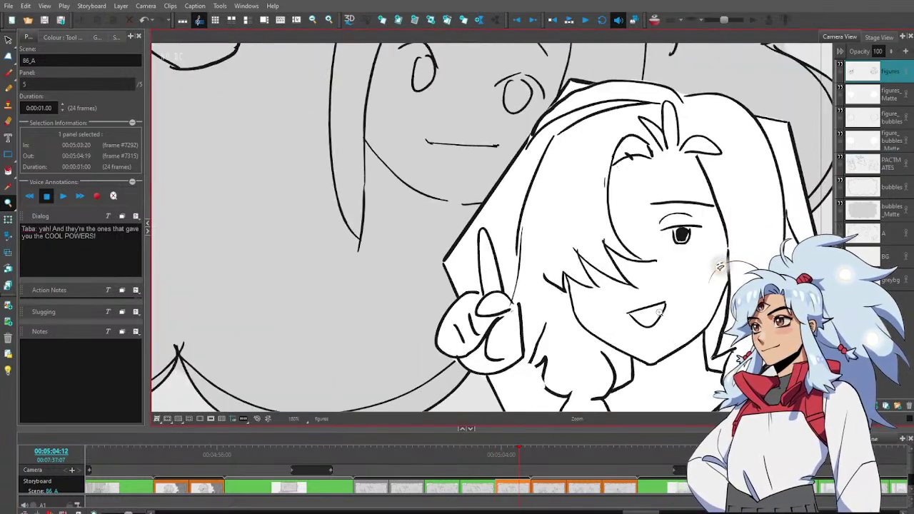
left_click(650, 307)
key("Delete")
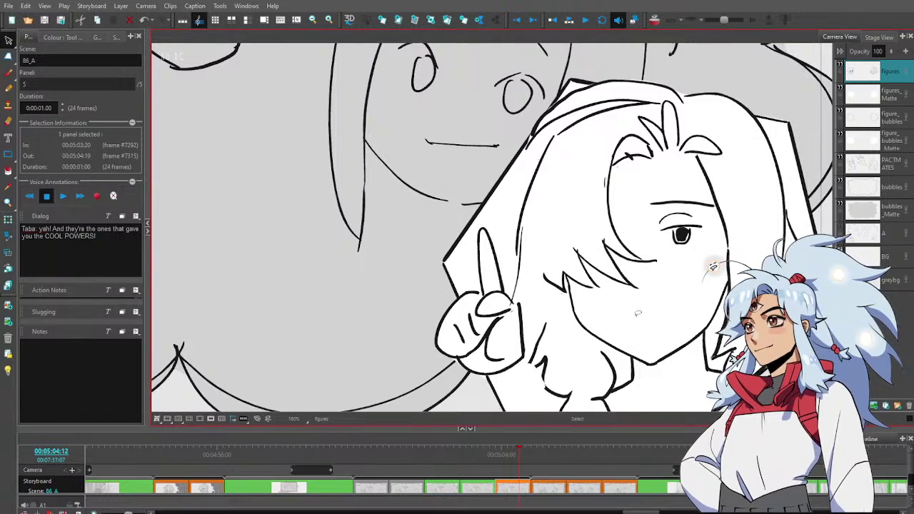
key("alt+b")
key("alt+s")
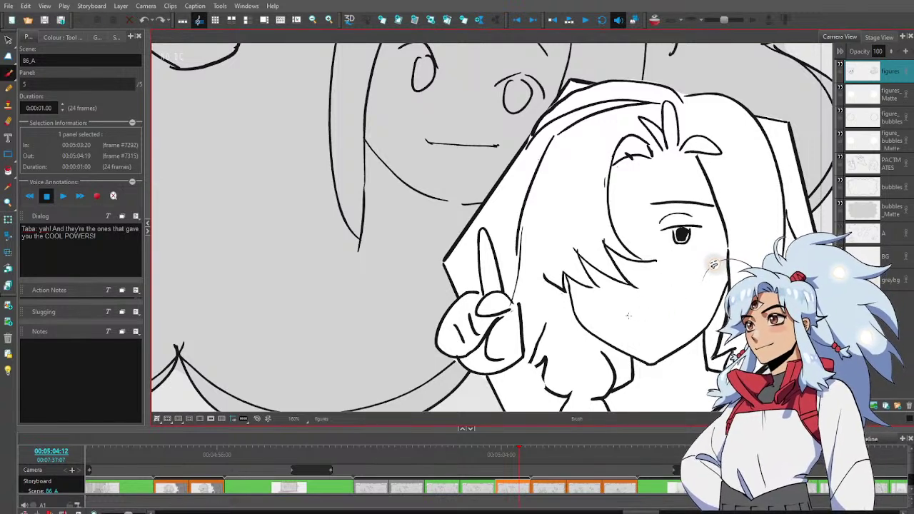
left_click_drag(629, 316, 661, 310)
key("alt+z")
scroll(694, 324, "down", 6)
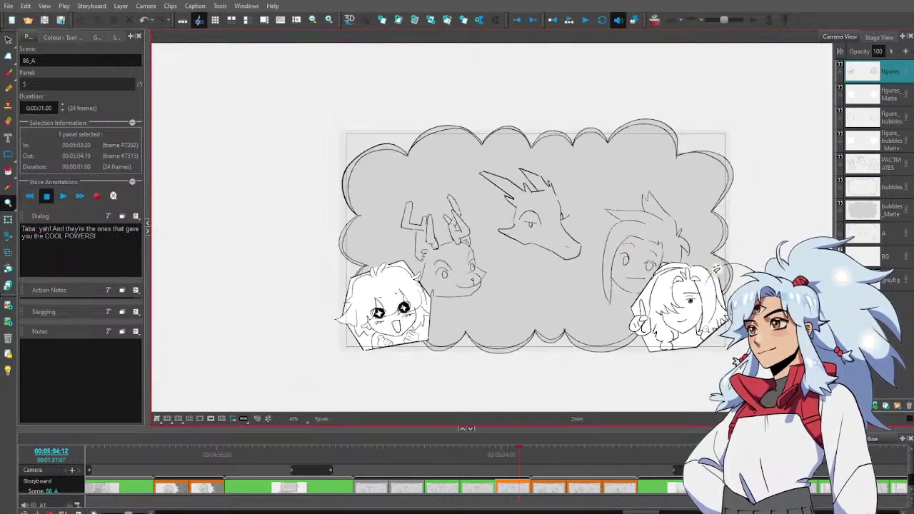
left_click_drag(677, 394, 654, 388)
Replace the right-hand figure's mouth in panel 5 of scene 86_A with a copy of the mouth from scene 87, panel 1
mouse_move(519, 463)
left_mouse_down()
mouse_move(485, 469)
mouse_move(541, 469)
left_mouse_up()
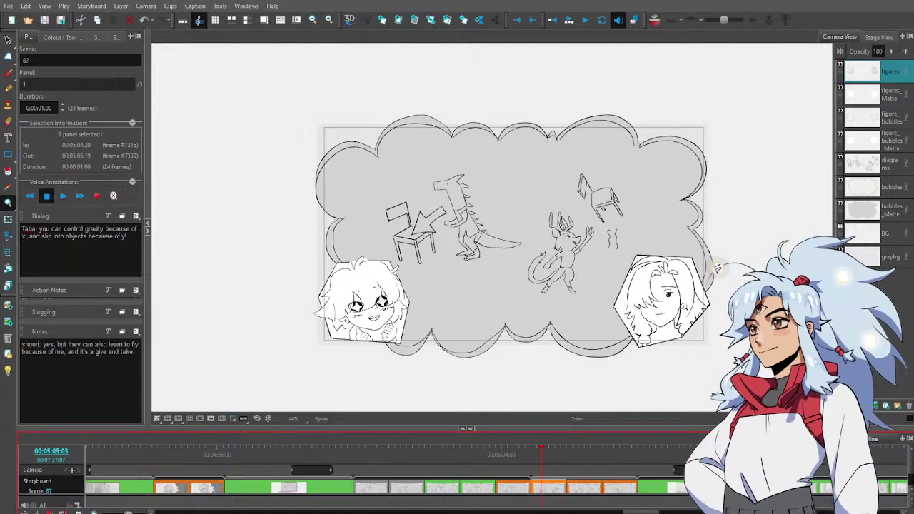
key("alt+s")
left_click(658, 310)
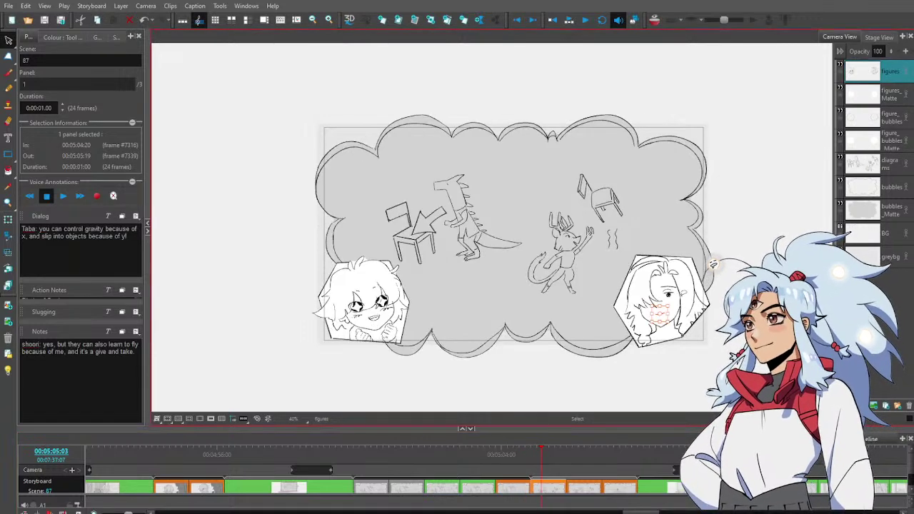
key("ctrl+c")
left_click(508, 486)
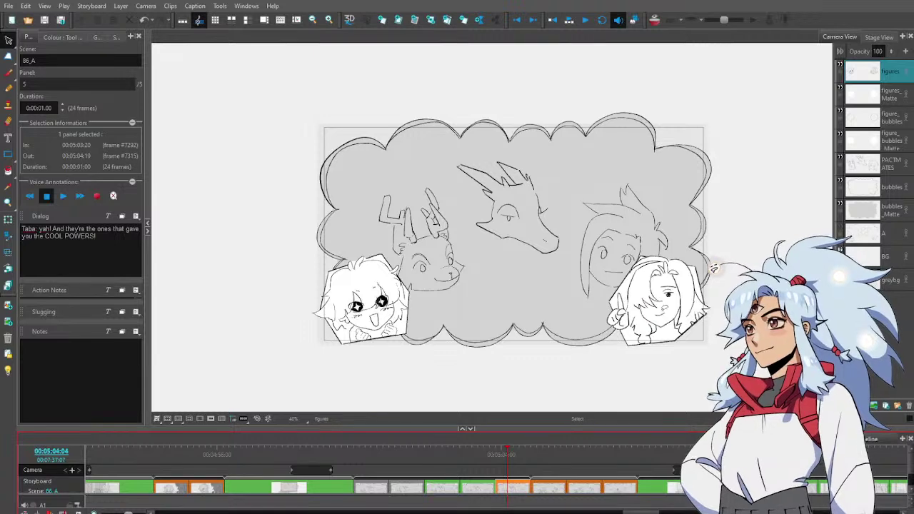
left_click(660, 310)
key("Delete")
key("ctrl+v")
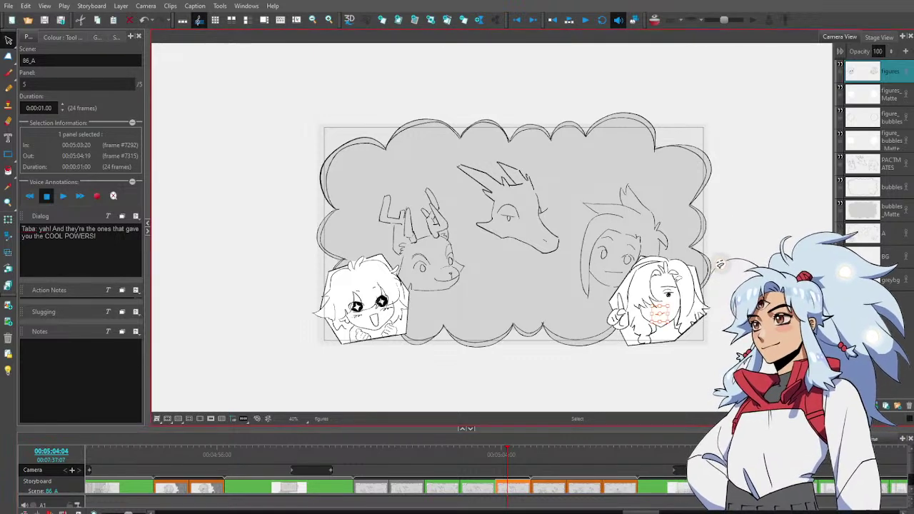
left_click(693, 338)
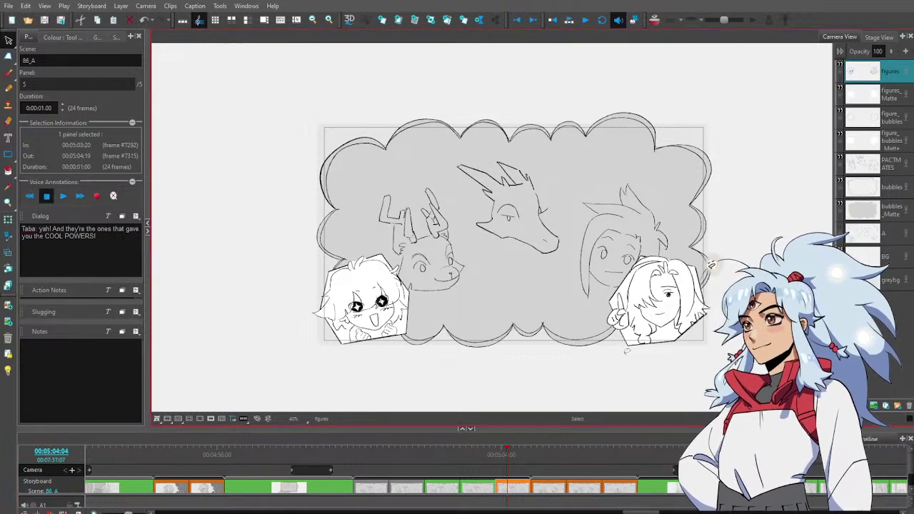
Select the figures, figures_Matte and figure_bubbles layers in panel 2 for copying
key("alt+z")
left_click(633, 357)
left_click(633, 358)
left_click(540, 359, "alt")
left_click(541, 359, "alt")
left_click_drag(558, 360, 592, 390)
mouse_move(508, 455)
left_mouse_down()
mouse_move(484, 461)
mouse_move(502, 460)
left_mouse_up()
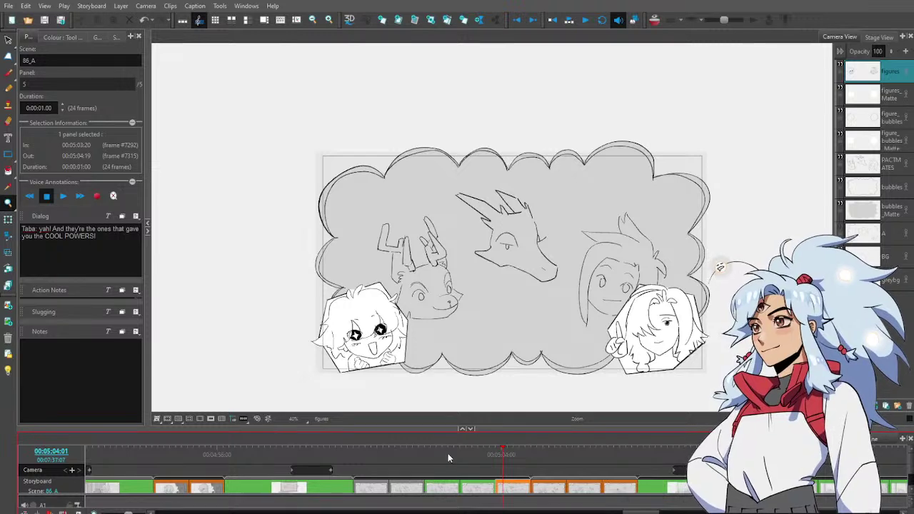
mouse_move(408, 461)
left_mouse_down()
mouse_move(369, 475)
mouse_move(398, 464)
left_mouse_up()
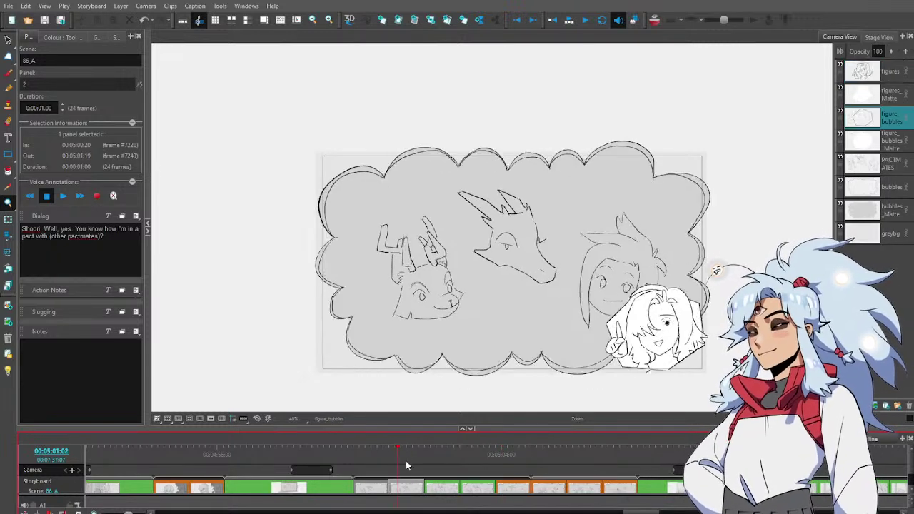
left_click(891, 78)
left_click(893, 122, "shift")
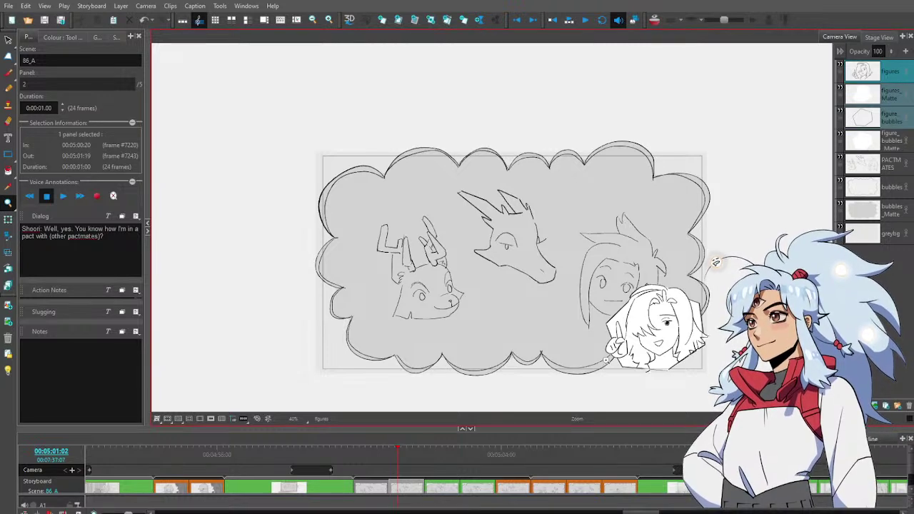
Duplicate panel 5 of scene 86_A and paste the figures, figures_Matte and figure_bubbles layers from panel 2 into the duplicate
left_click_drag(624, 450, 549, 455)
key("alt+d")
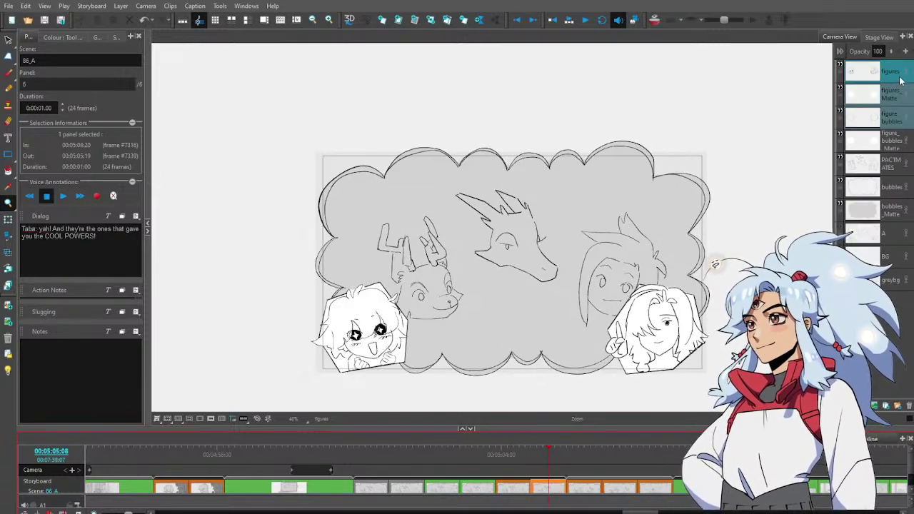
left_click(900, 80)
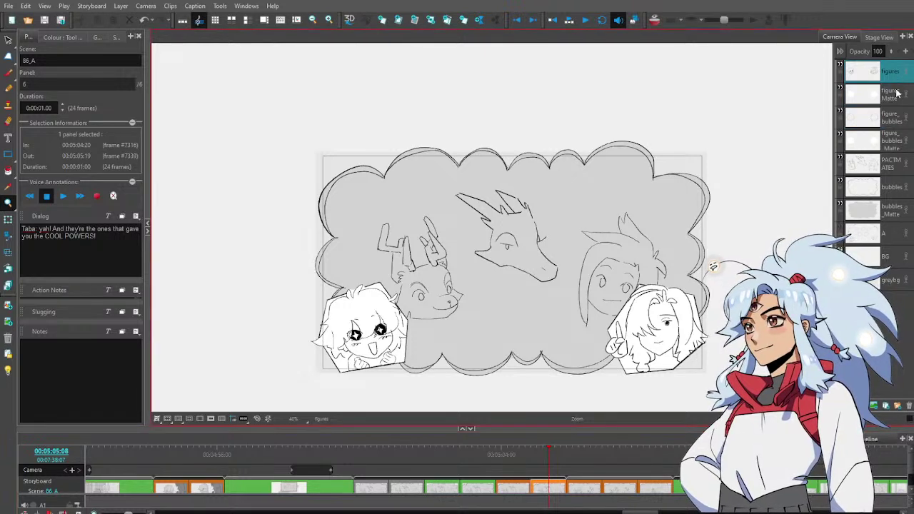
key("ctrl+v")
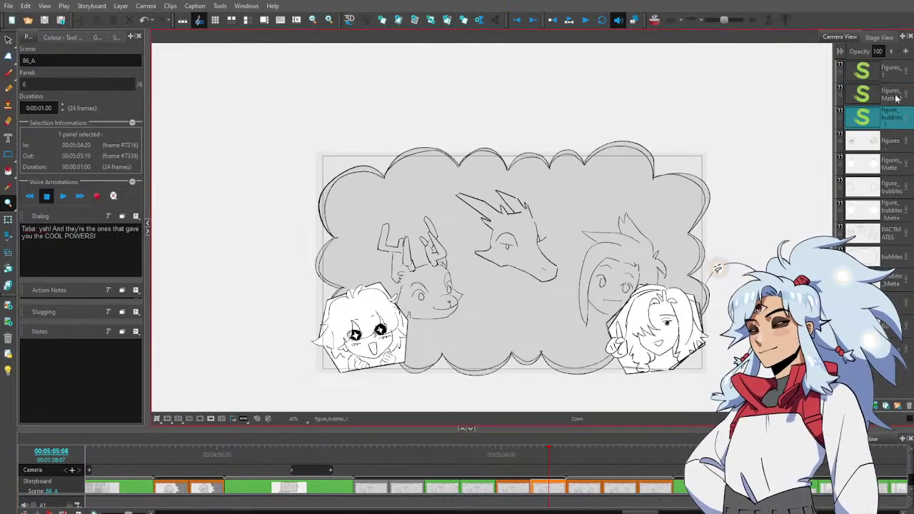
Delete the right-hand figure's artwork from the original figures and figures_Matte layers in panel 6
left_click(895, 141)
left_click(893, 163, "shift")
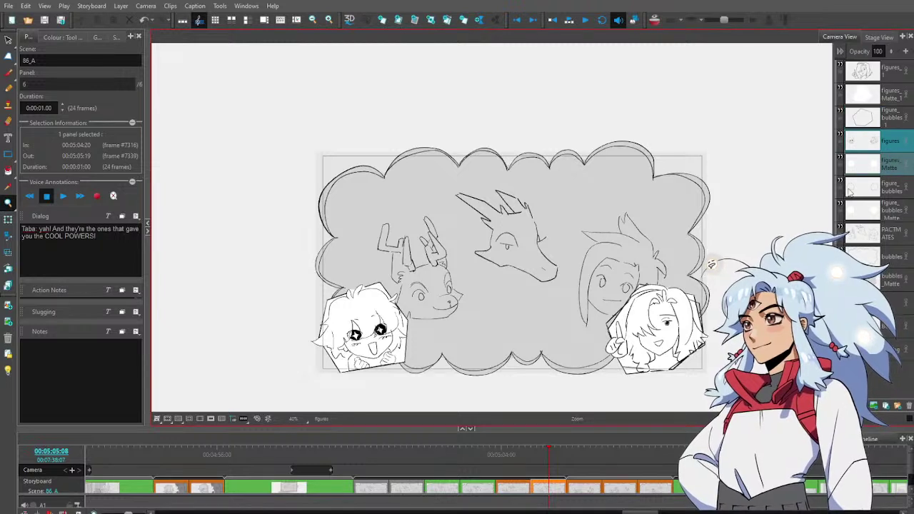
key("alt+s")
mouse_move(712, 265)
left_mouse_down()
mouse_move(585, 357)
mouse_move(717, 268)
left_mouse_up()
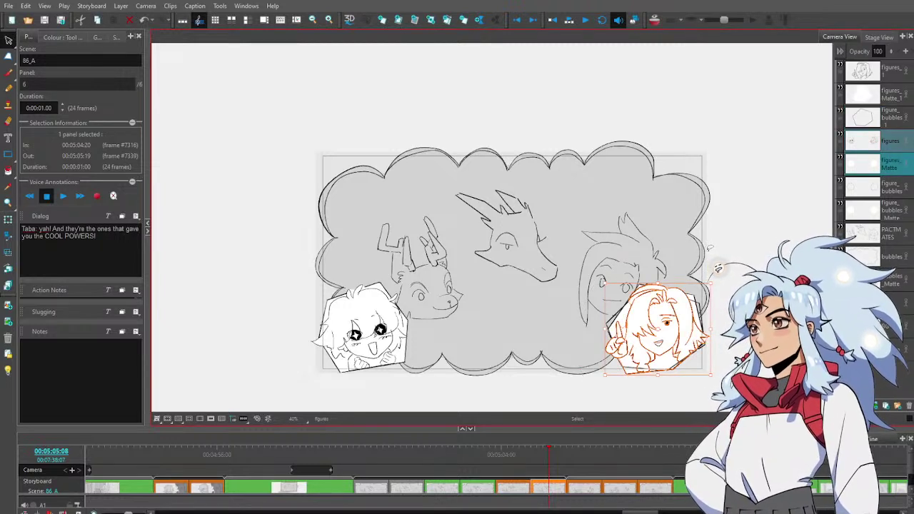
key("Delete")
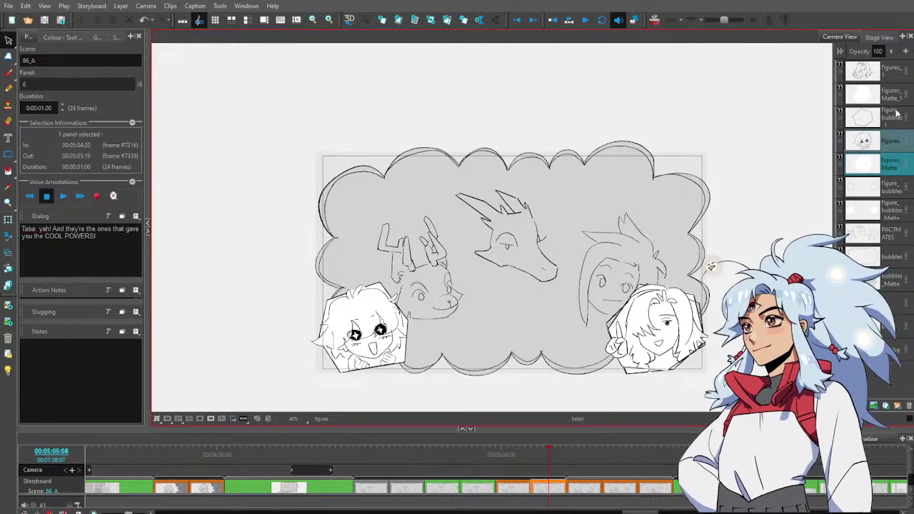
Delete the right-hand figure's bubble from the original figure_bubbles and figure_bubbles_Matte layers in panel 6
left_click(896, 191)
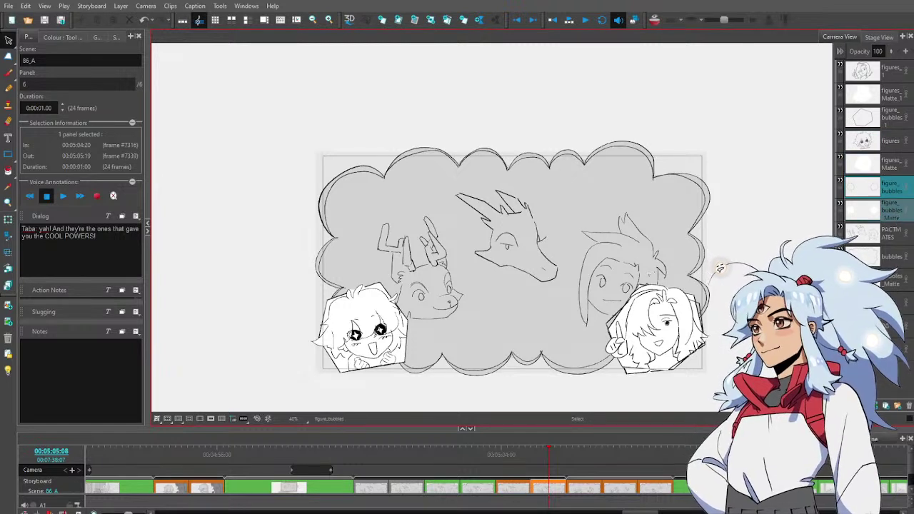
left_click_drag(630, 248, 686, 266)
key("Delete")
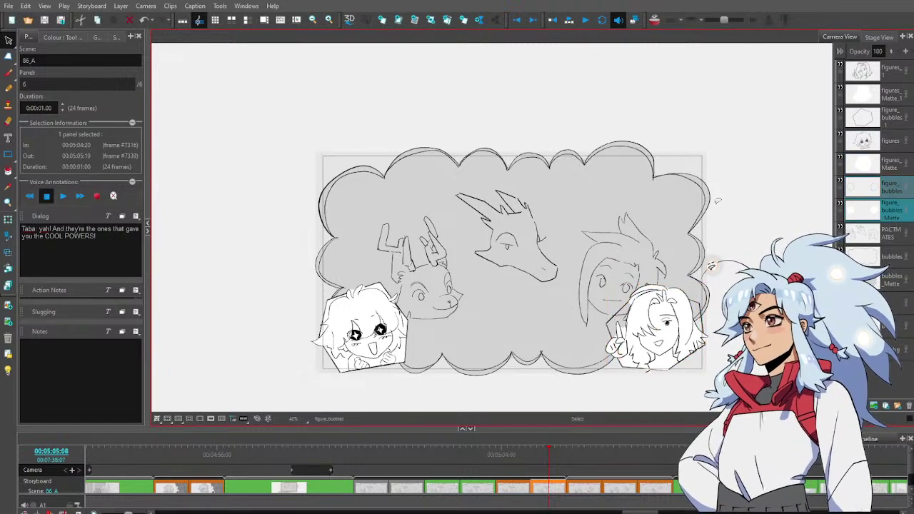
left_click(897, 78)
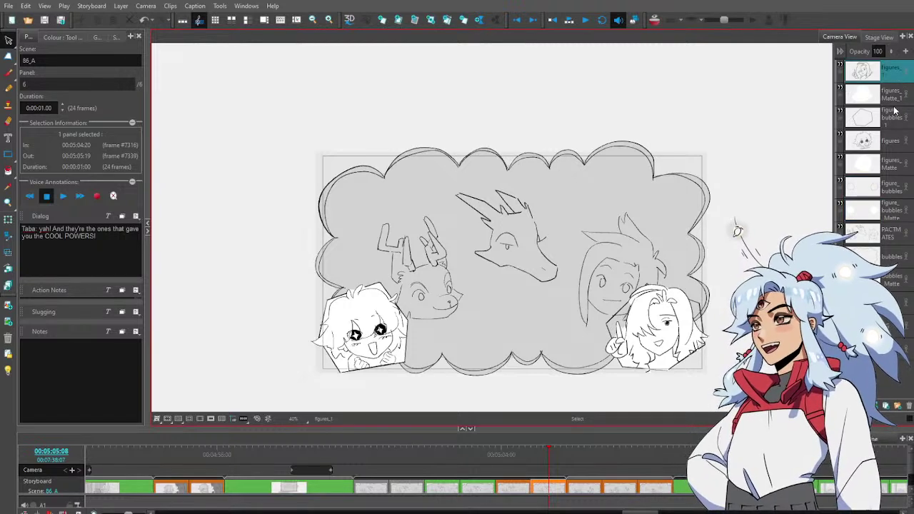
Copy the figure_bubbles_Matte layer from panel 2 into panel 6 and place it directly below the right-hand figure's bubble outline layer
left_click(403, 470)
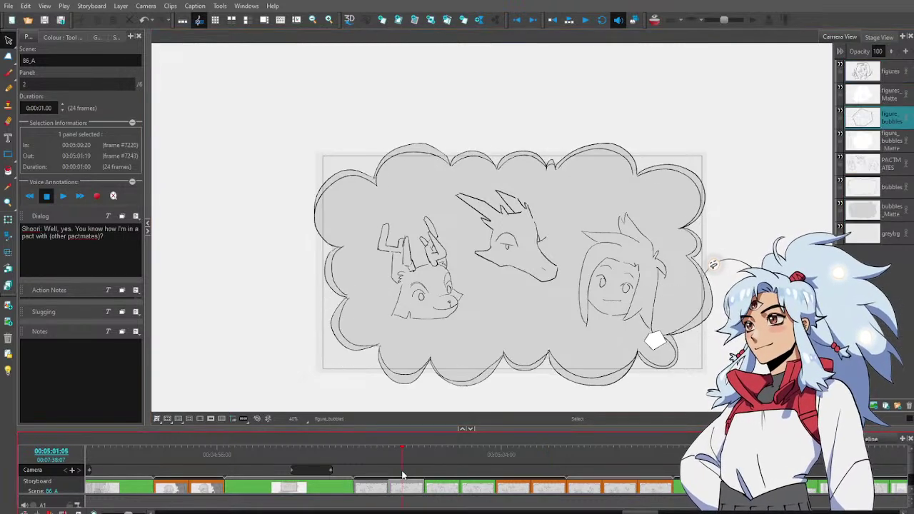
left_click(716, 270)
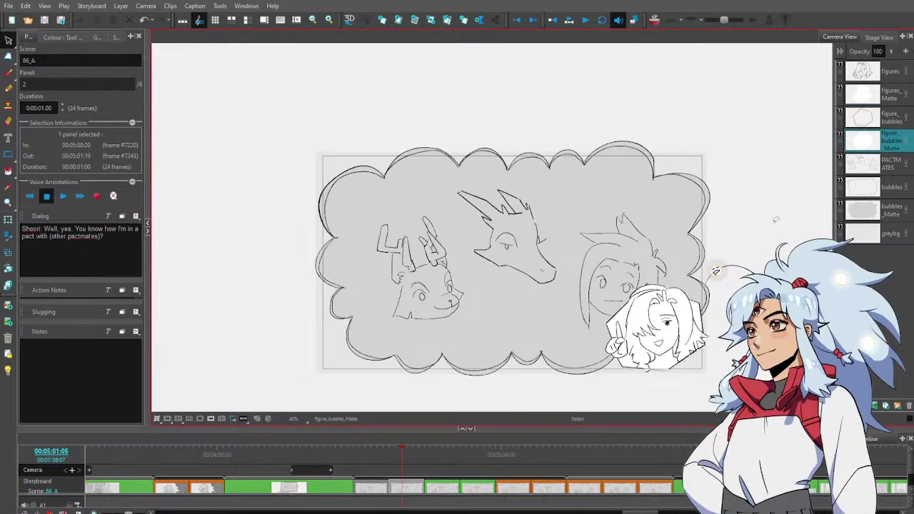
left_click(537, 455)
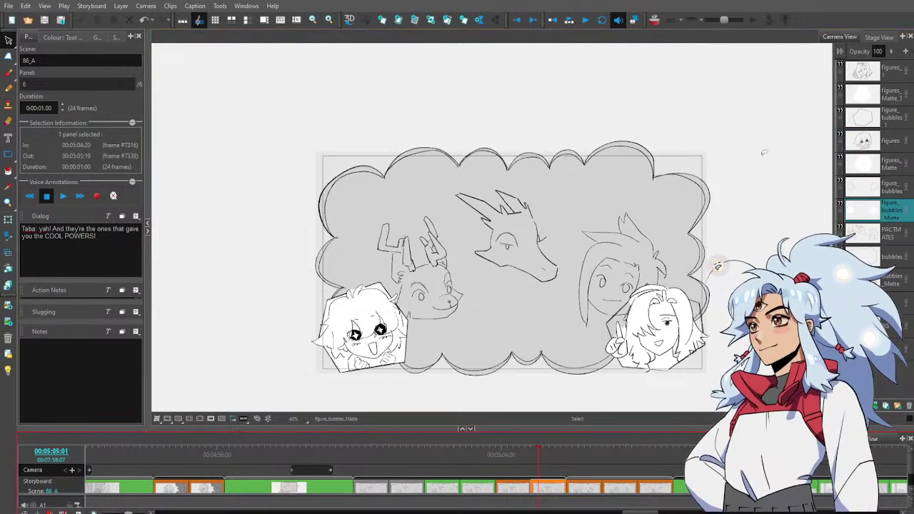
left_click(897, 134)
left_click(898, 94)
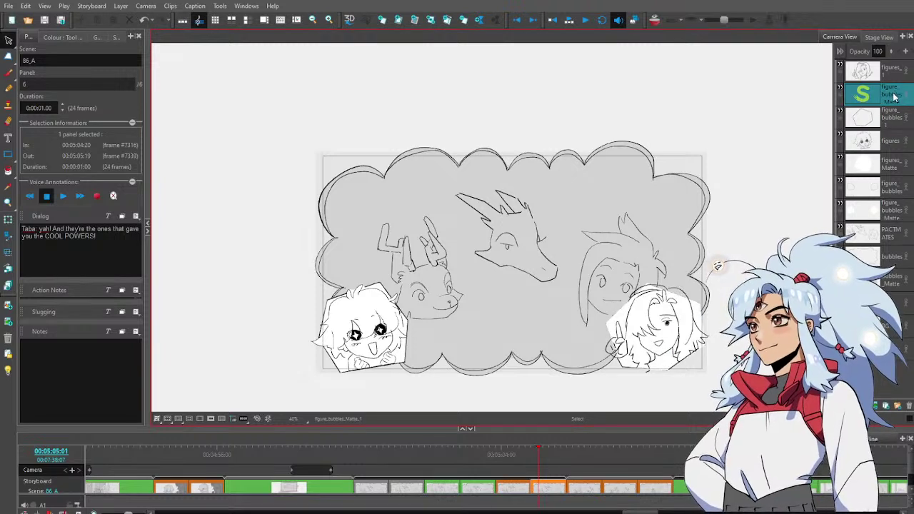
left_click_drag(894, 97, 896, 121)
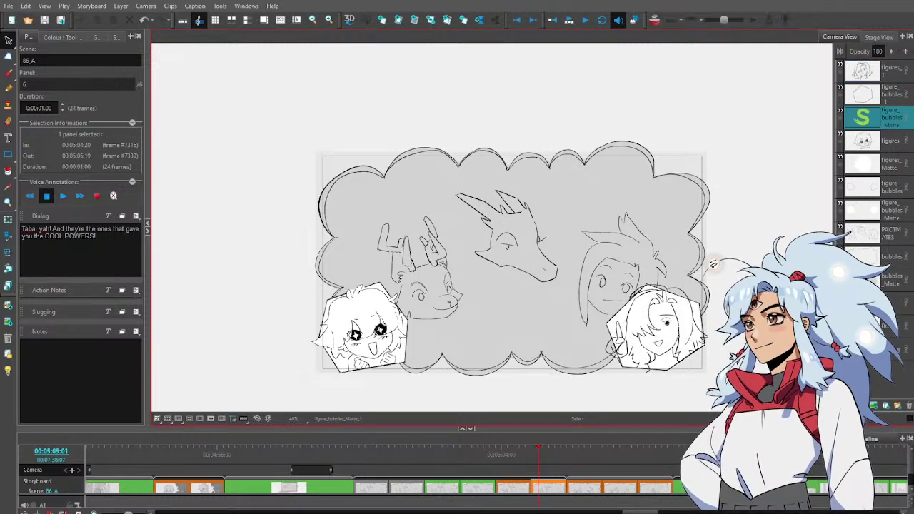
Copy the figures_Matte layer from panel 2 into panel 6, directly below the right-hand figure's figures_1 layer
left_click(531, 459)
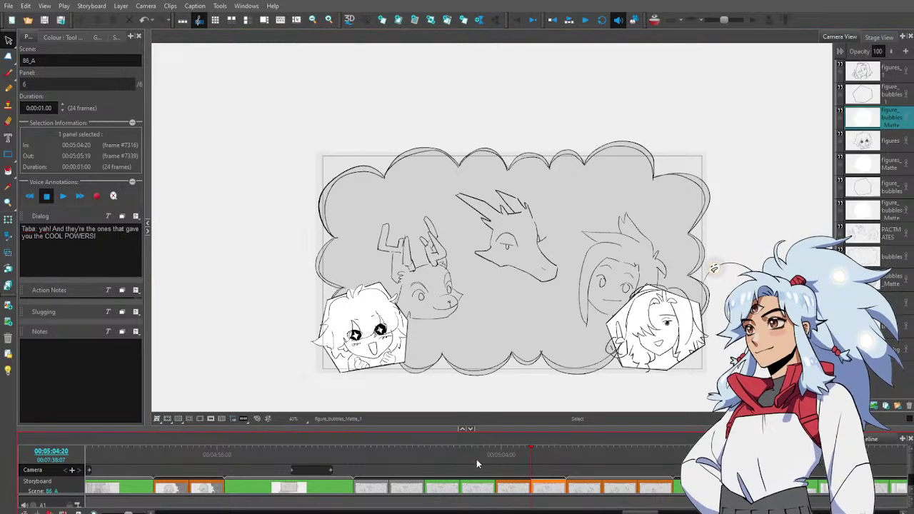
left_click_drag(527, 464, 407, 469)
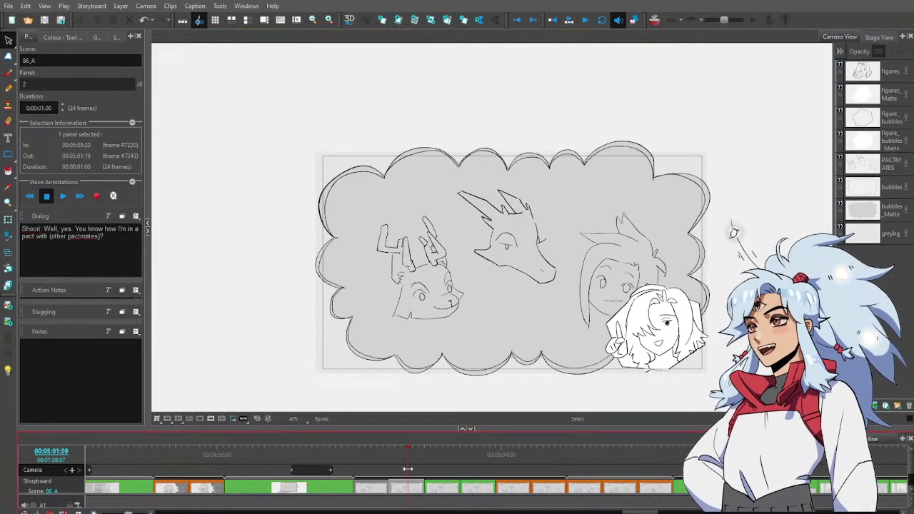
left_click(881, 99)
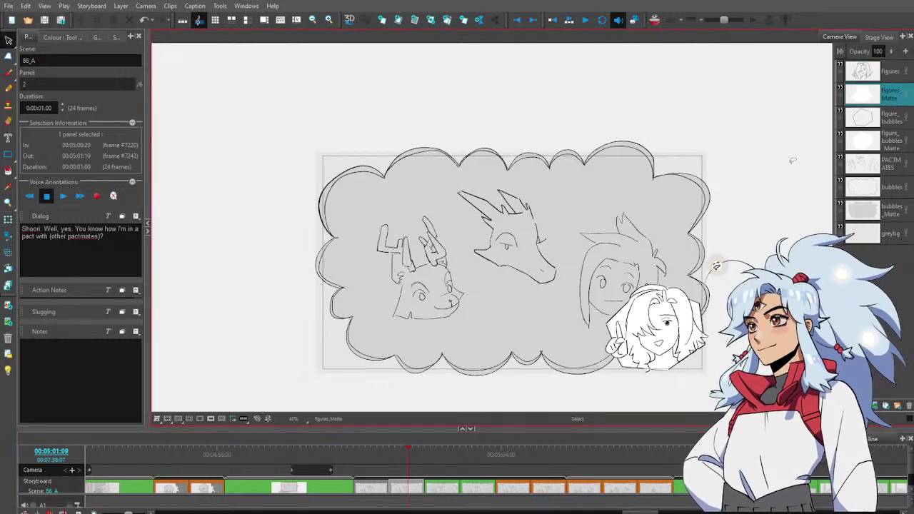
left_click(546, 451)
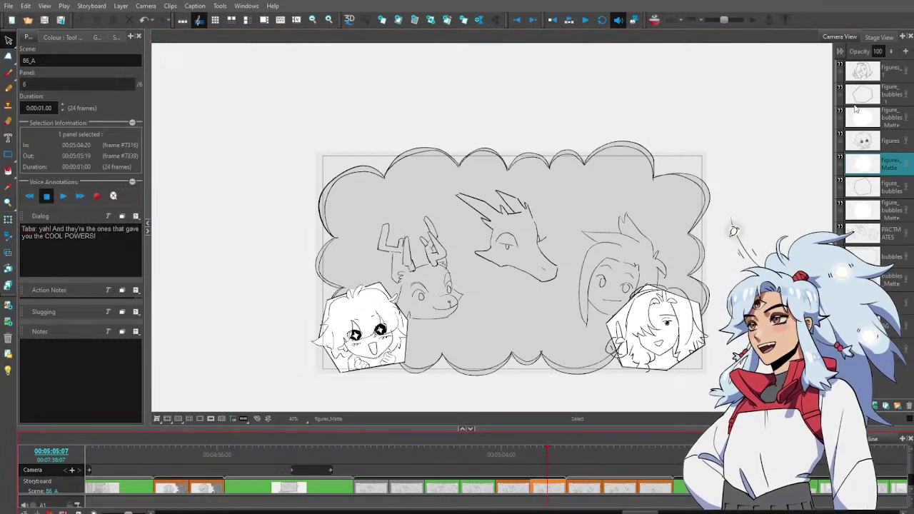
left_click(890, 103)
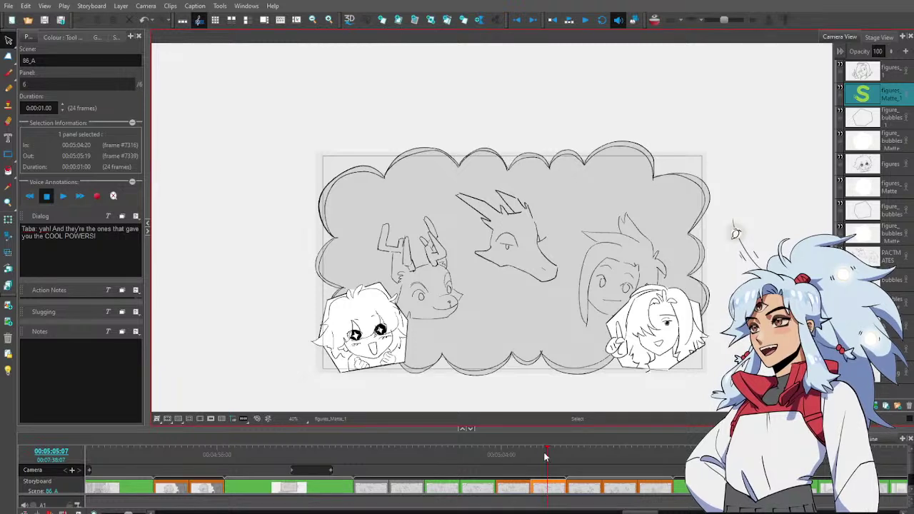
Review the bubble panels of scene 86_A and duplicate panel 6
left_click(423, 457)
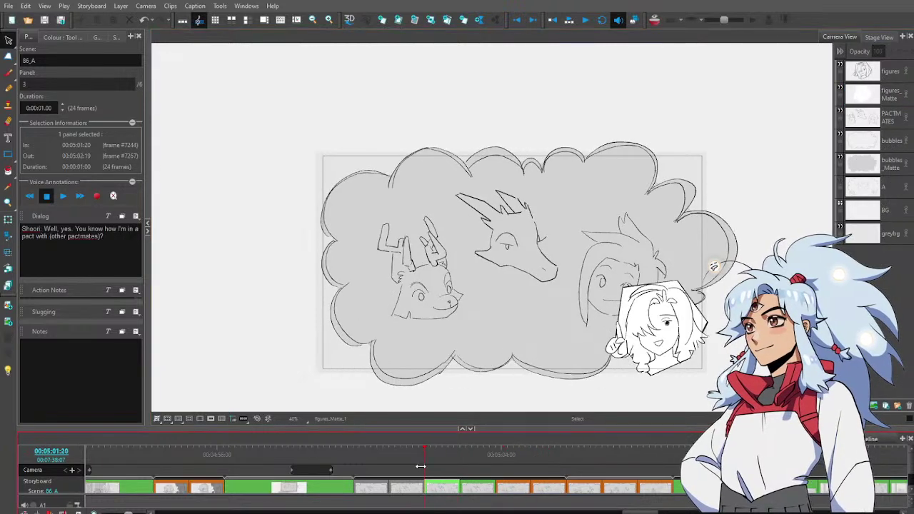
left_click_drag(420, 467, 541, 479)
left_click_drag(375, 458, 546, 466)
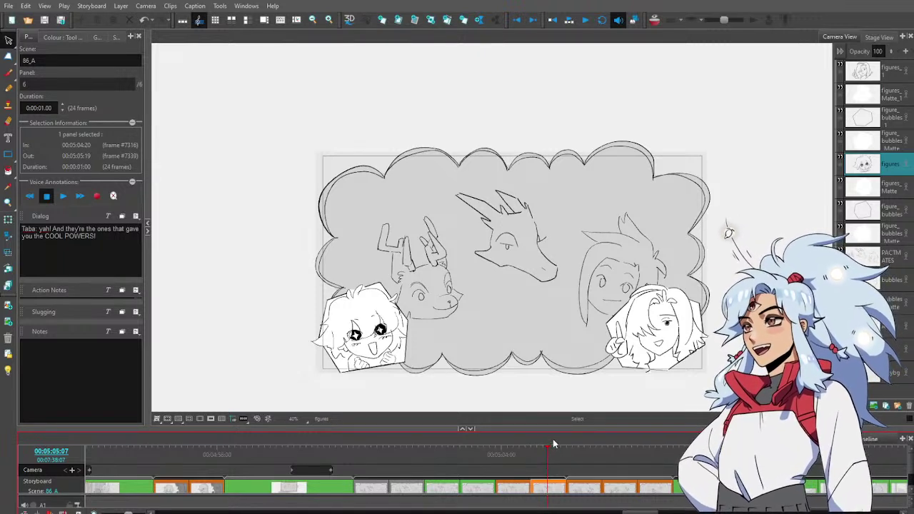
left_click_drag(545, 445, 528, 457)
key("alt+d")
Copy the figures and figures_Matte layers from panel 3 of scene 86_A for use in panel 7
left_click(407, 466)
left_click(443, 467)
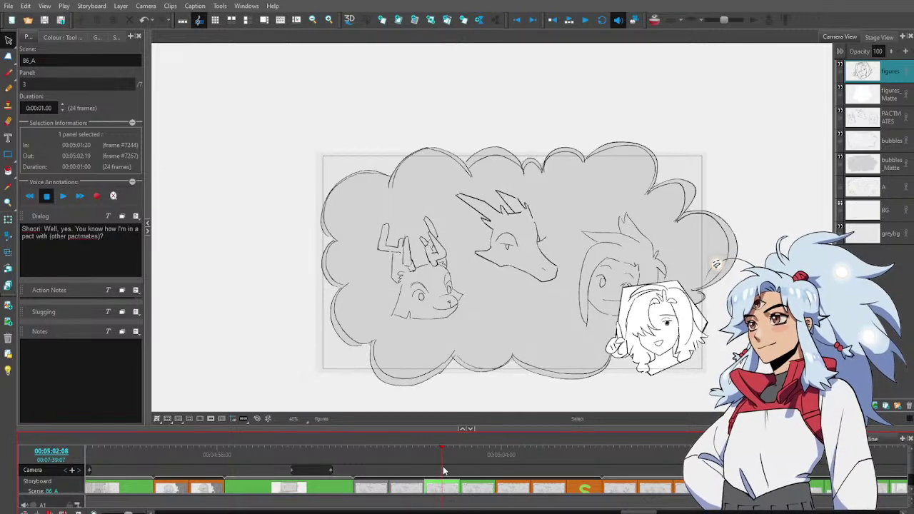
left_click(893, 97)
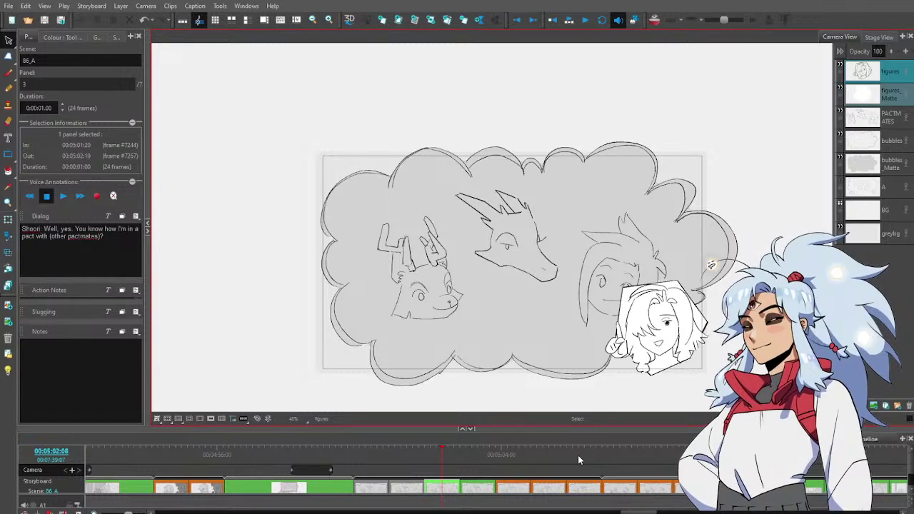
mouse_move(578, 455)
left_mouse_down()
mouse_move(555, 455)
mouse_move(575, 460)
left_mouse_up()
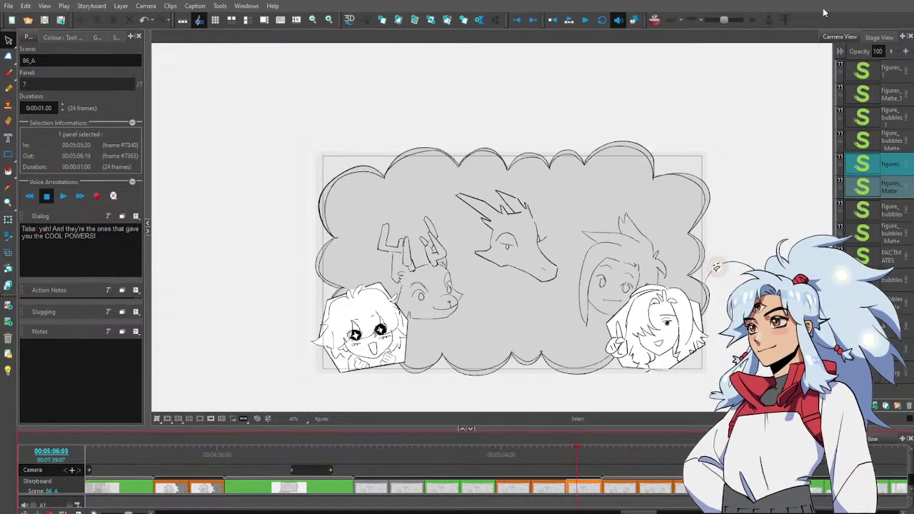
Replace the right-hand figure's layers in panel 7 with the copied figures and figures_Matte layers, moving them to the top of the stack
left_click(897, 146)
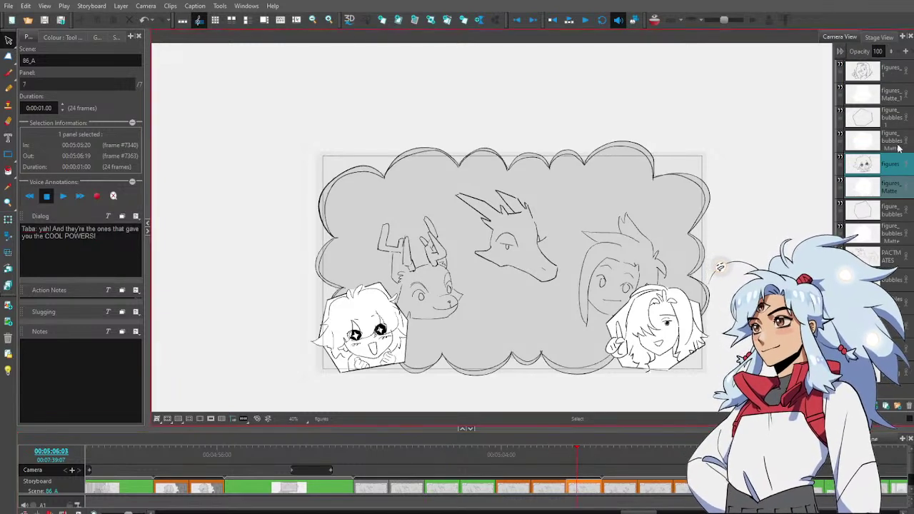
left_click(893, 71, "shift")
key("Delete")
key("ctrl+v")
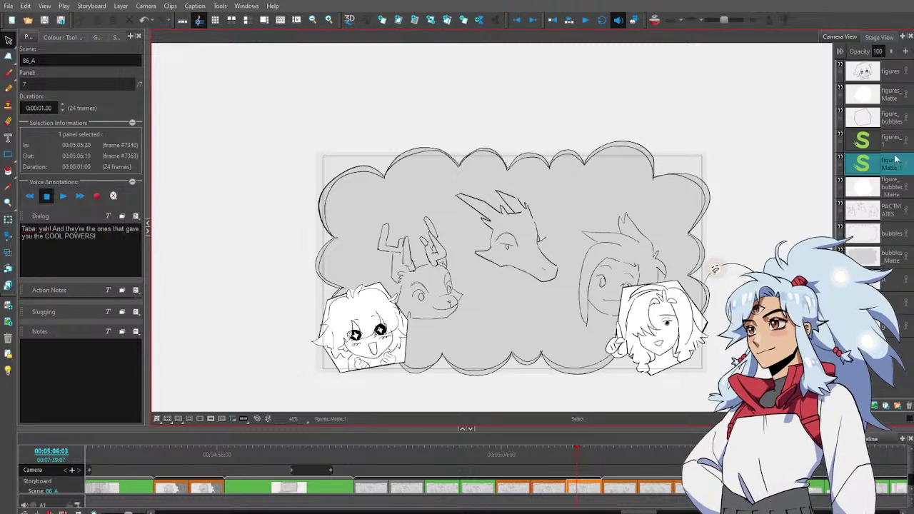
left_click(892, 149, "shift")
left_click_drag(893, 149, 889, 70)
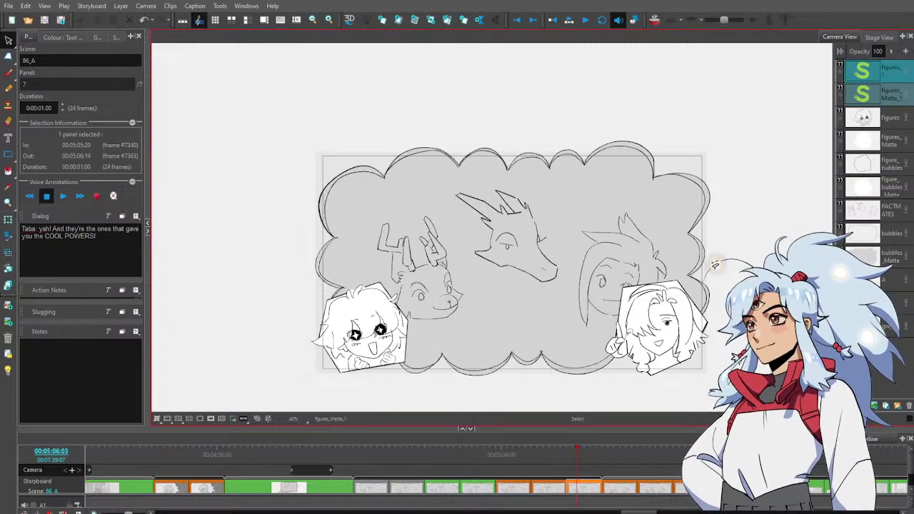
Replace the right-hand figure's mouth in panel 6 with a copy of the mouth from panel 5
left_click_drag(578, 452, 497, 462)
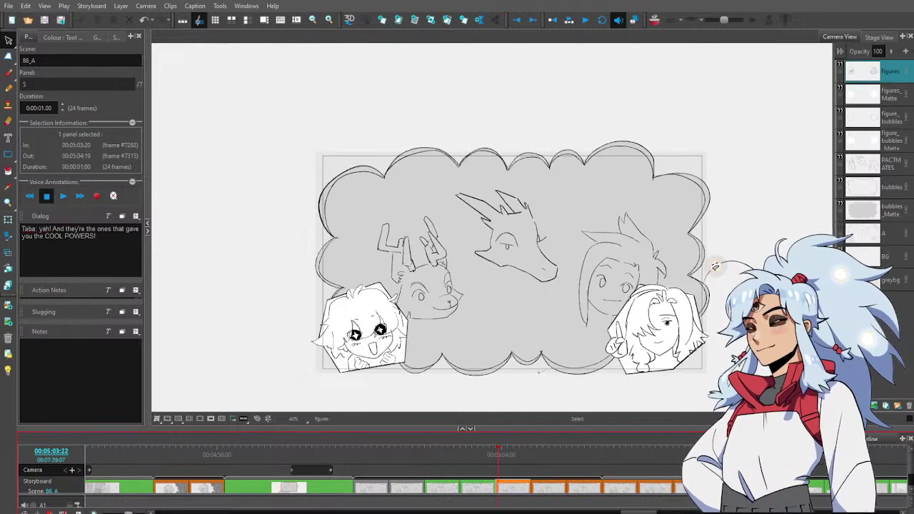
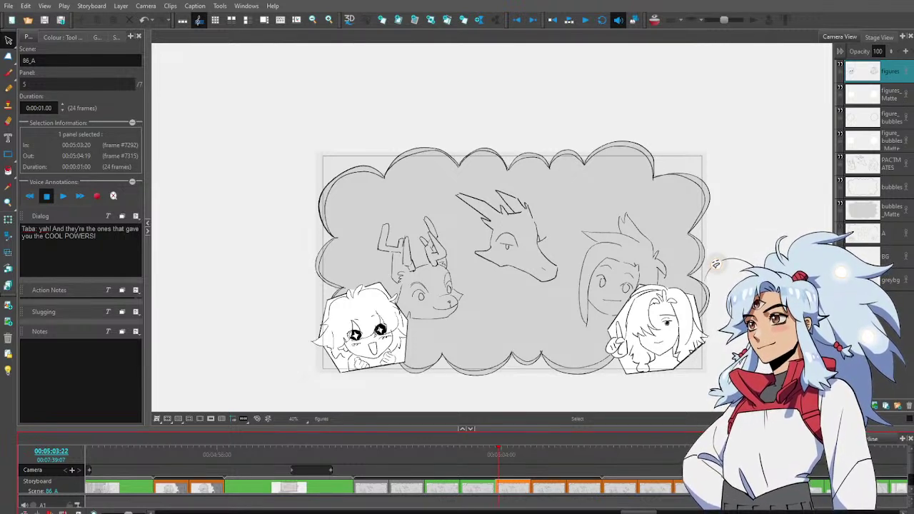
left_click_drag(495, 453, 512, 466)
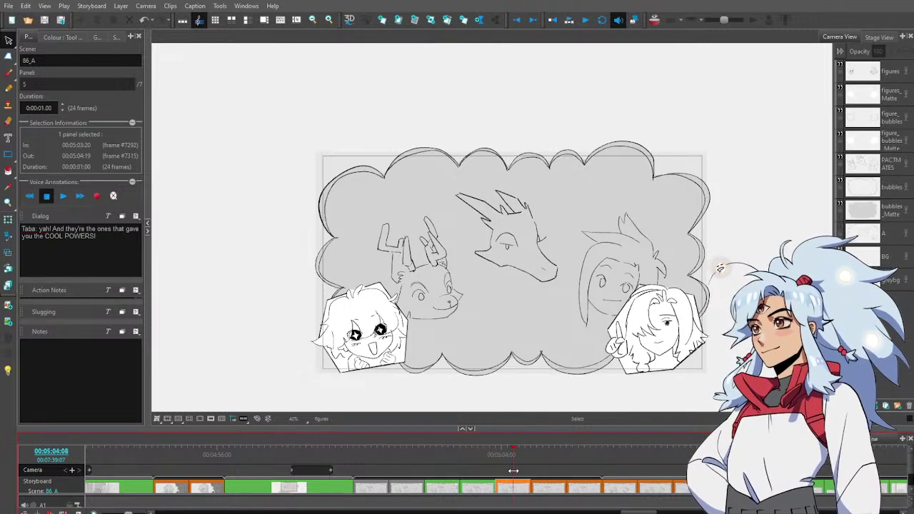
left_click(893, 79)
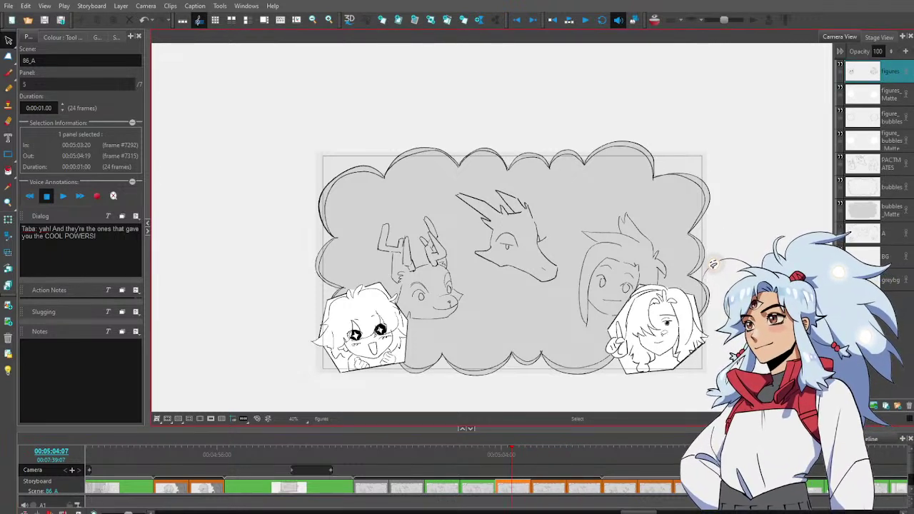
left_click(666, 340)
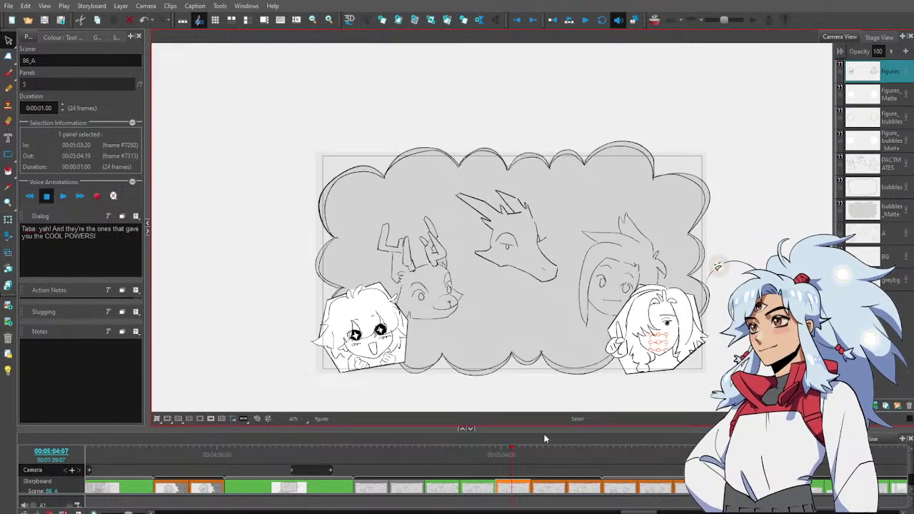
left_click(550, 463)
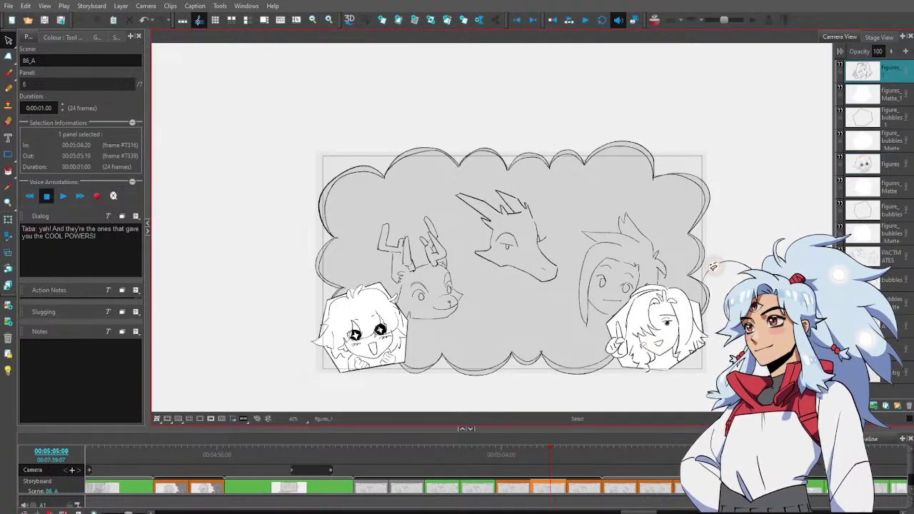
mouse_move(654, 339)
left_mouse_down()
mouse_move(667, 346)
mouse_move(665, 336)
left_mouse_up()
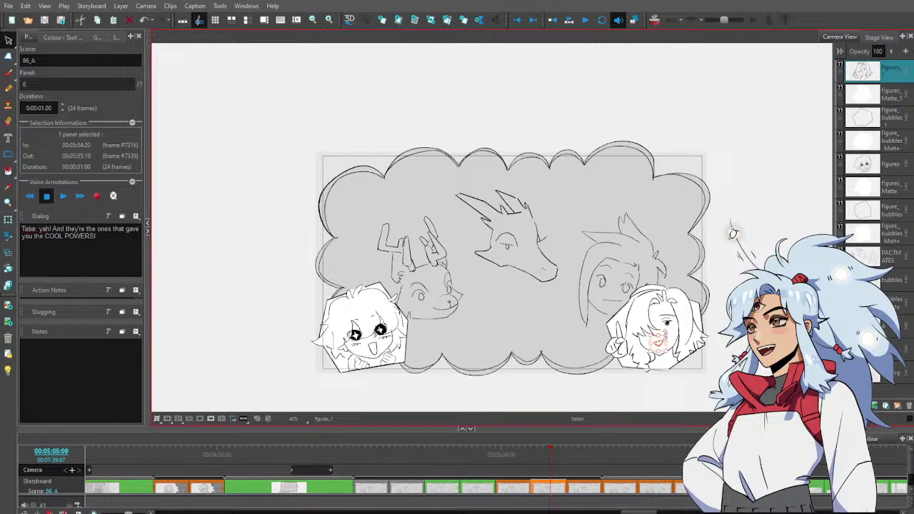
key("Delete")
key("ctrl+v")
Replace the right-hand figure's mouth in panel 7 with the mouth copied from panel 5
left_click(579, 464)
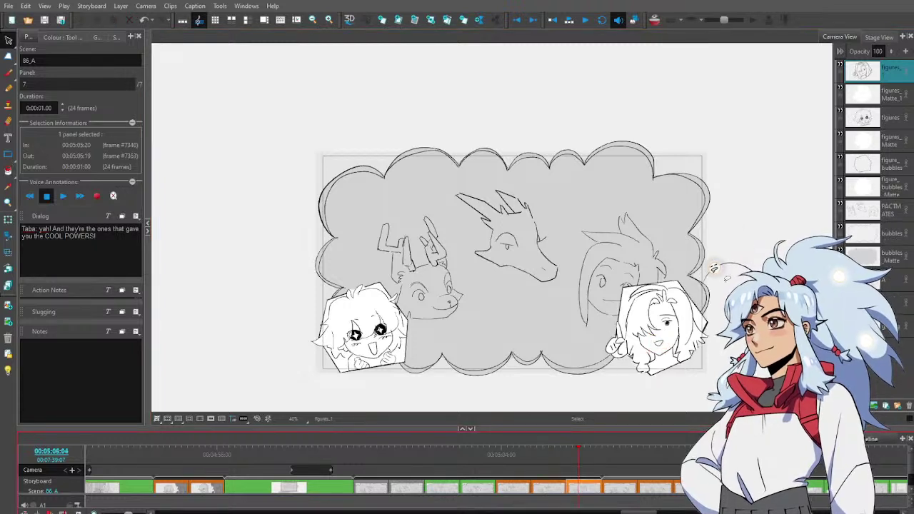
left_click(719, 264)
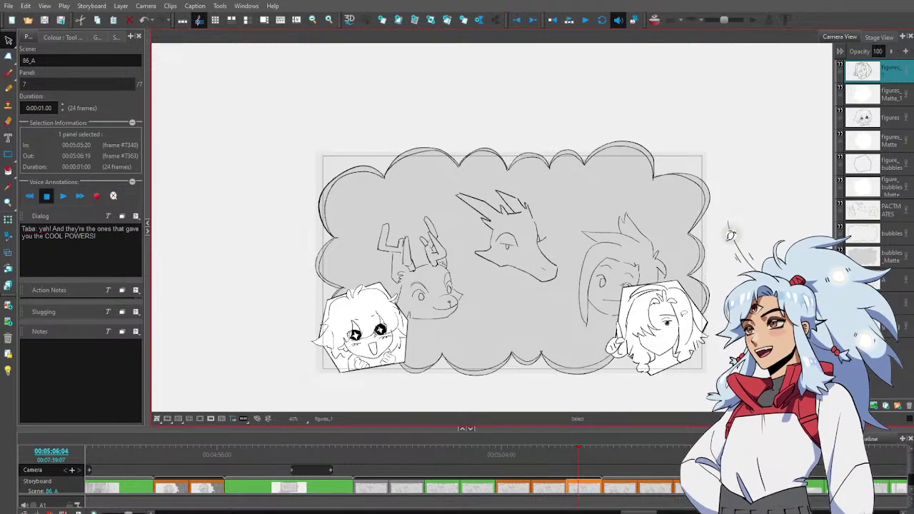
left_click(679, 307)
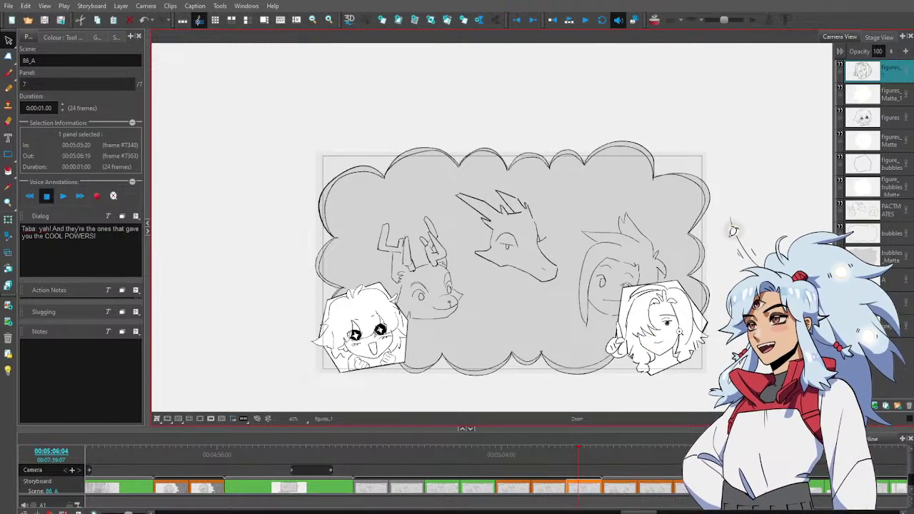
scroll(680, 332, "up", 2)
Copy the figures, figures_Matte, figure_bubbles and figure_bubbles_Matte layers from panel 1 of scene 87
left_click_drag(480, 455, 519, 468)
left_click(619, 462)
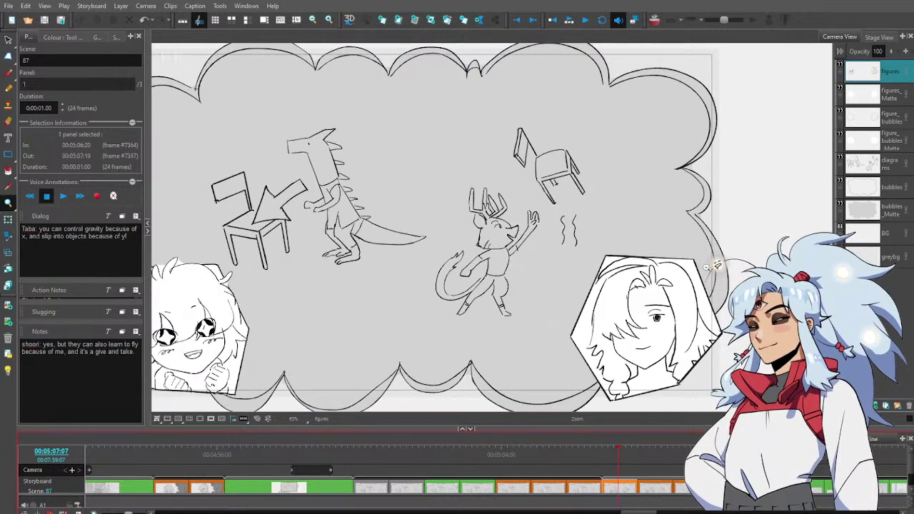
left_click(482, 310)
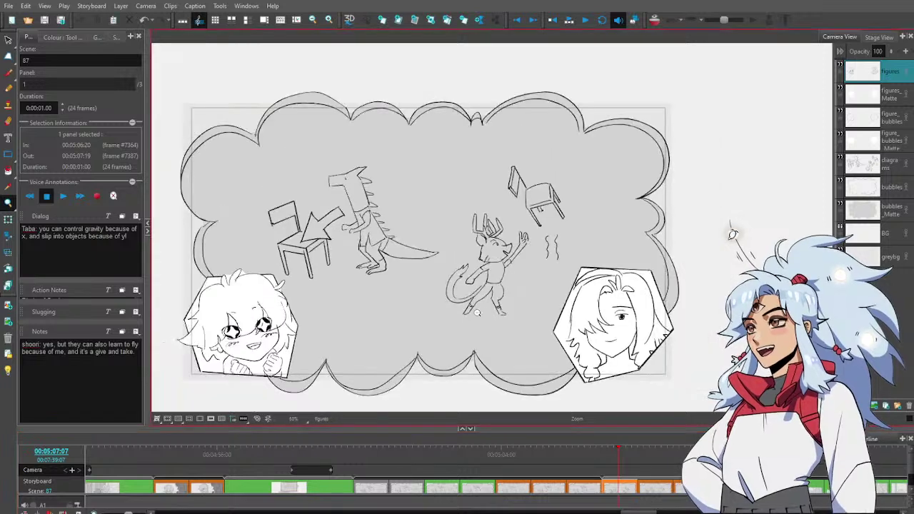
left_click_drag(496, 275, 617, 267)
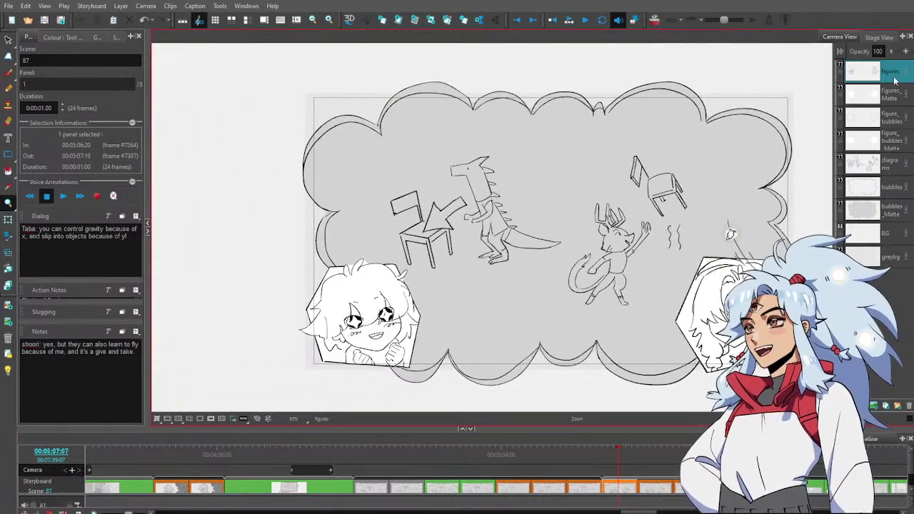
left_click(903, 139, "shift")
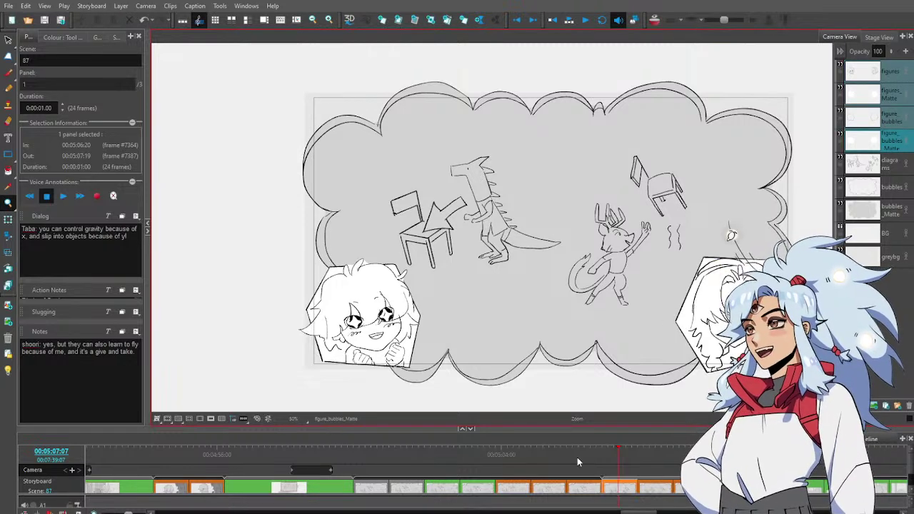
Replace the left-hand figure's four layers in panel 6 of scene 86_A with the copied ones, stacking them directly above the PACTMATES layer
left_click(520, 456)
left_click_drag(526, 454, 547, 456)
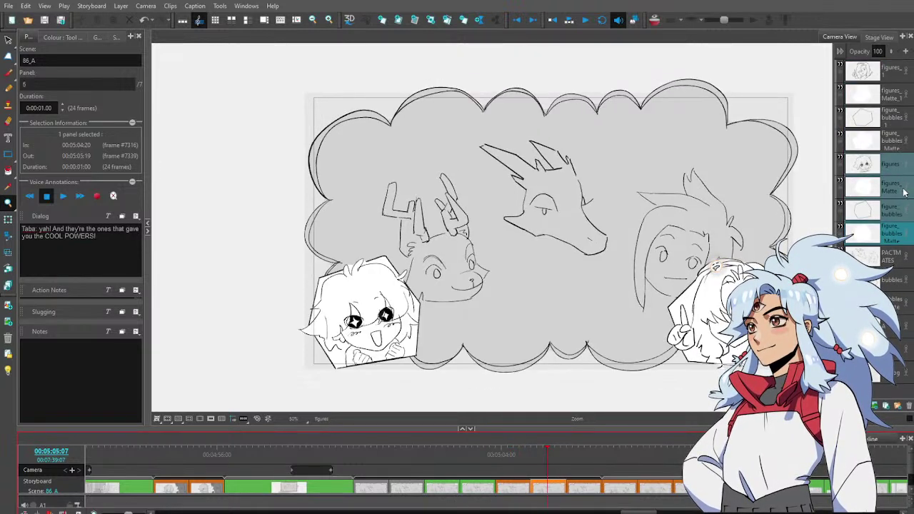
key("ctrl+x")
key("ctrl+v")
left_click(895, 279, "ctrl")
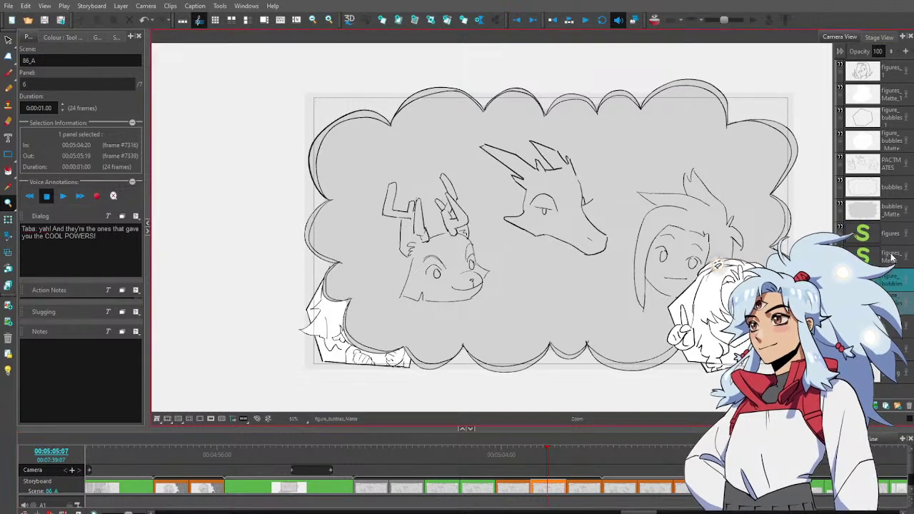
left_click(892, 257, "ctrl")
left_click(892, 233, "ctrl")
left_click_drag(893, 233, 883, 152)
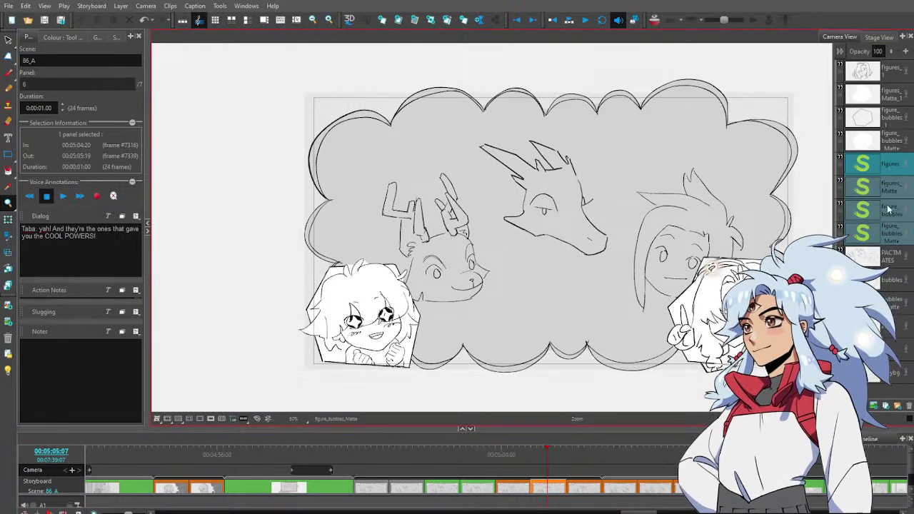
Delete the duplicate right-hand figure artwork from the pasted layers in panel 6
key("alt+s")
mouse_move(726, 200)
left_mouse_down()
mouse_move(735, 234)
mouse_move(736, 199)
left_mouse_up()
key("Delete")
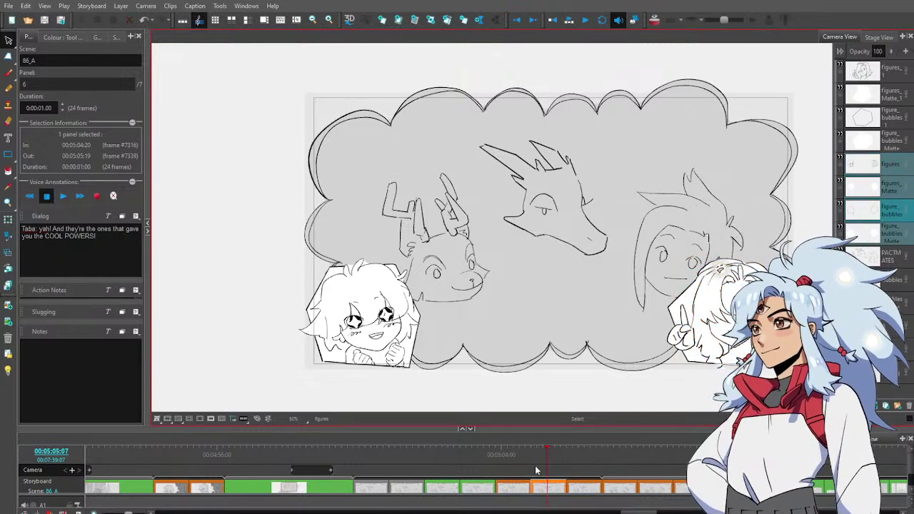
Replace the left-hand figure's four layers in panel 7 with those from scene 87 panel 2, above PACTMATES, and delete their right-hand figure artwork
left_click(571, 460)
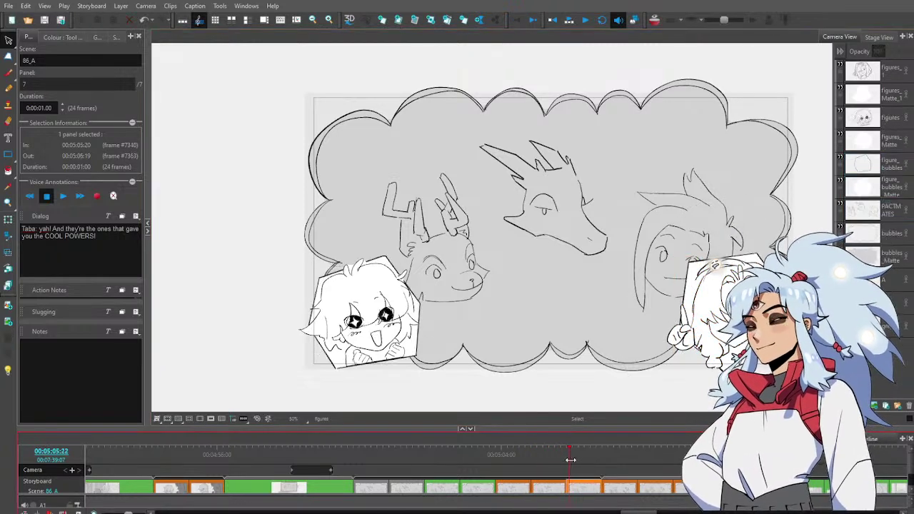
mouse_move(570, 461)
left_mouse_down()
mouse_move(516, 460)
mouse_move(647, 461)
left_mouse_up()
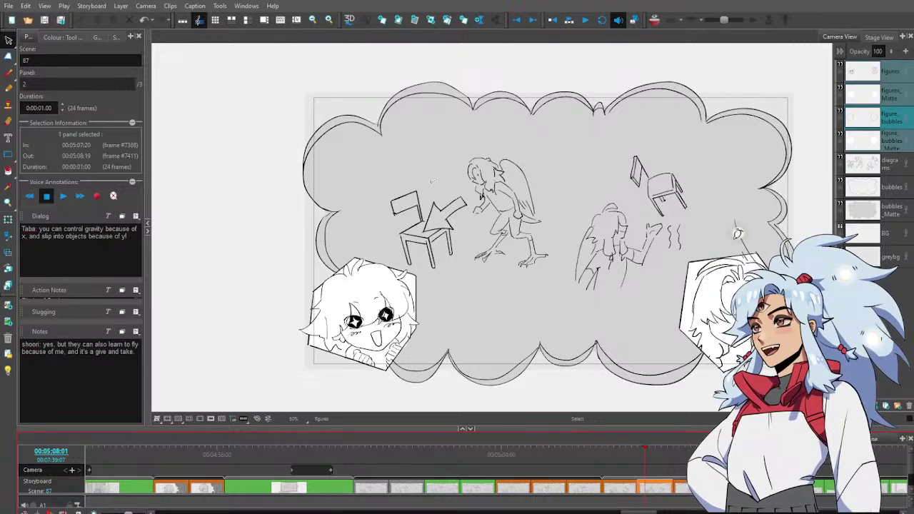
left_click(545, 459)
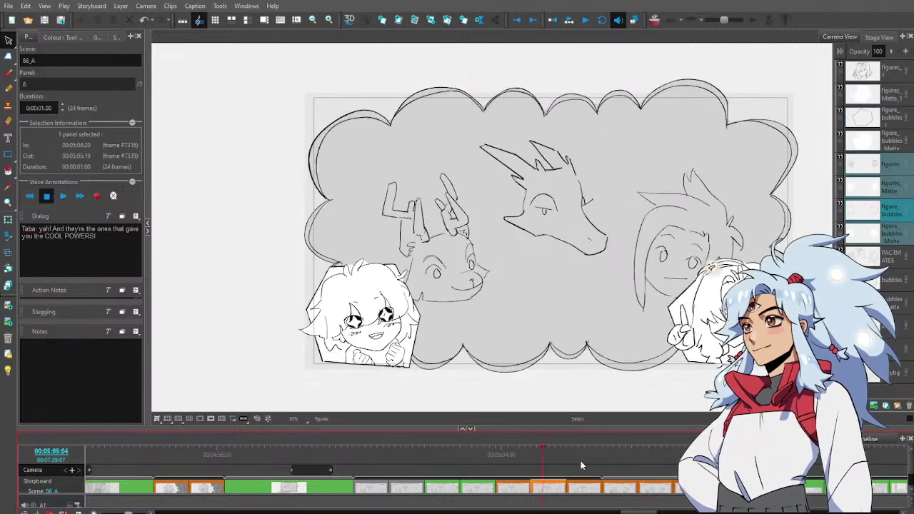
left_click(580, 461)
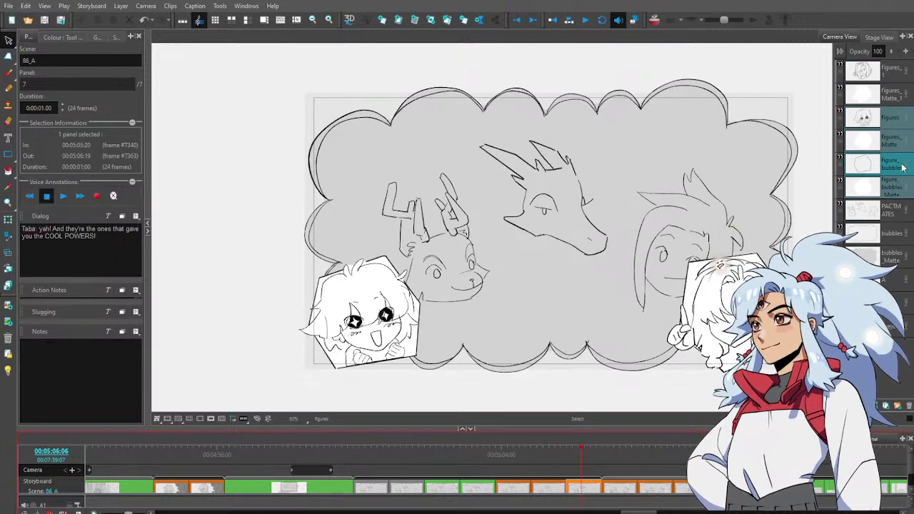
left_click_drag(904, 168, 898, 239)
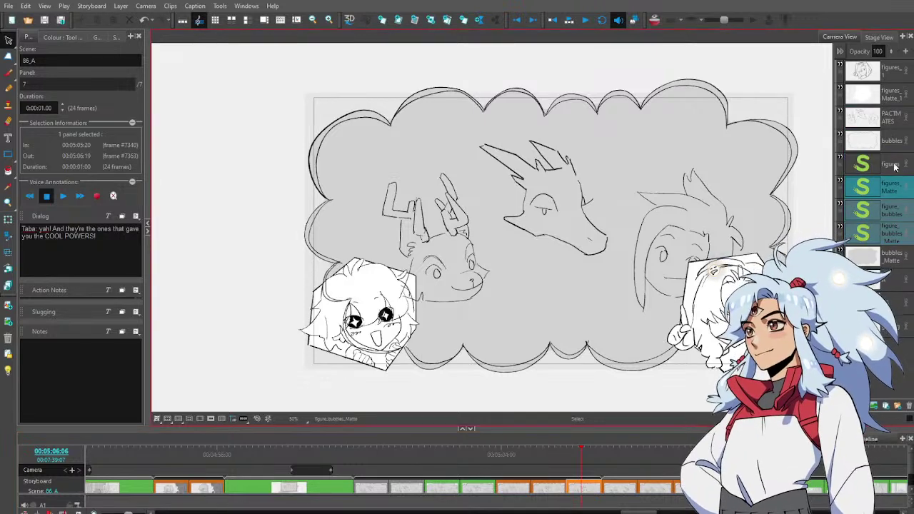
left_click(895, 167, "ctrl")
left_click_drag(895, 166, 890, 107)
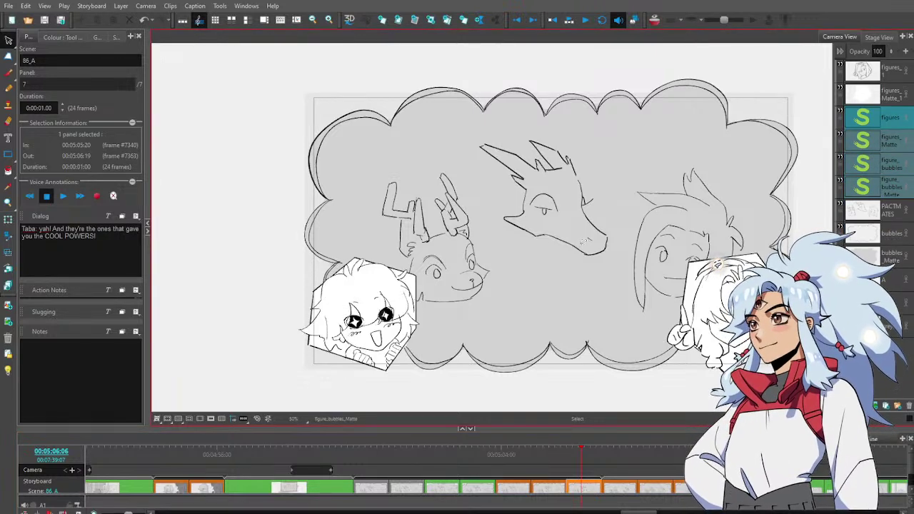
left_click(716, 280)
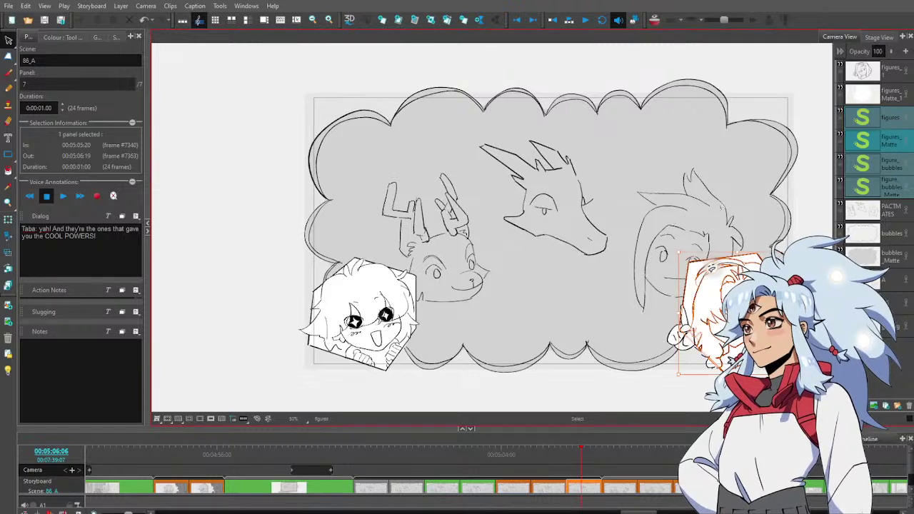
left_click(770, 226)
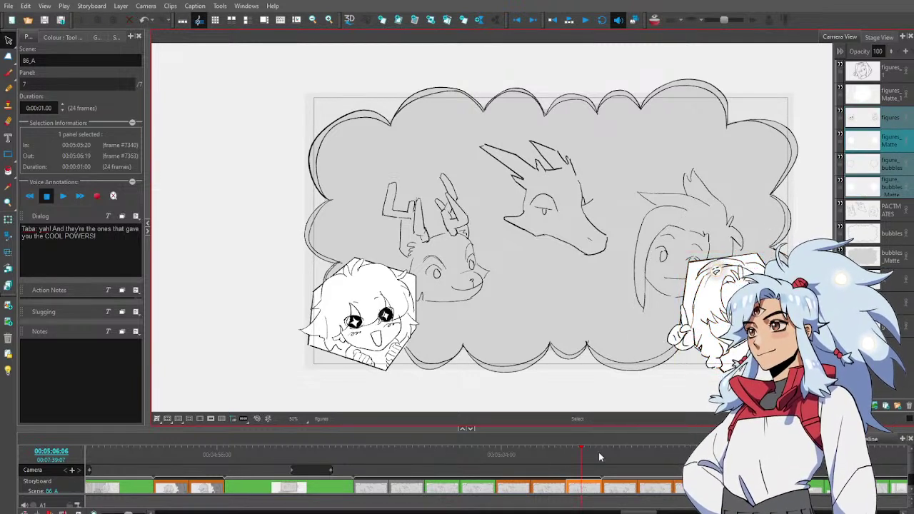
Play and flip through the panels from scene 86_A panel 4 to scene 87 panel 3 to check the figures' acting
mouse_move(583, 454)
left_mouse_down()
mouse_move(474, 462)
mouse_move(677, 465)
mouse_move(468, 465)
left_mouse_up()
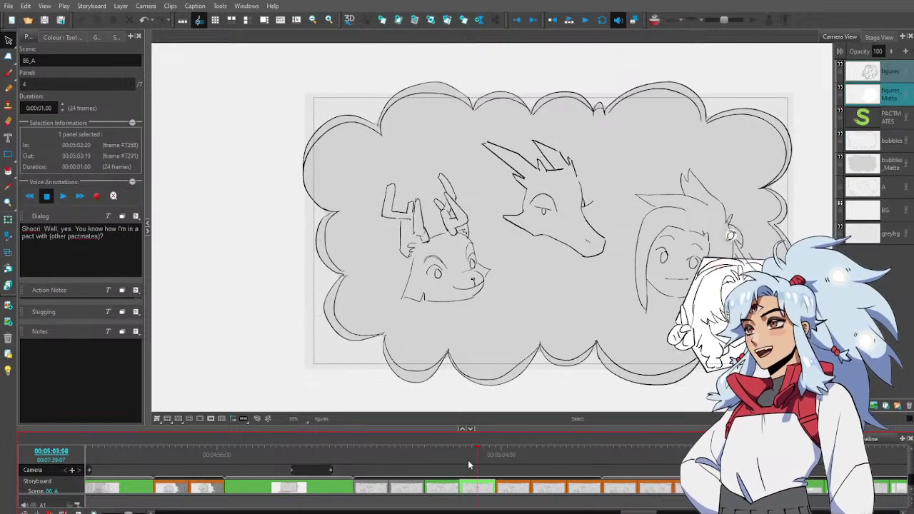
key("Return")
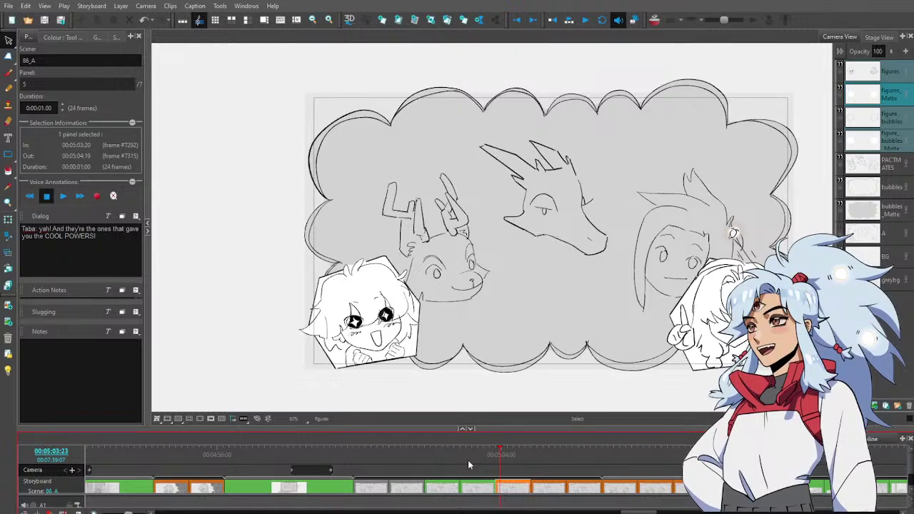
key("Right")
key("Right")
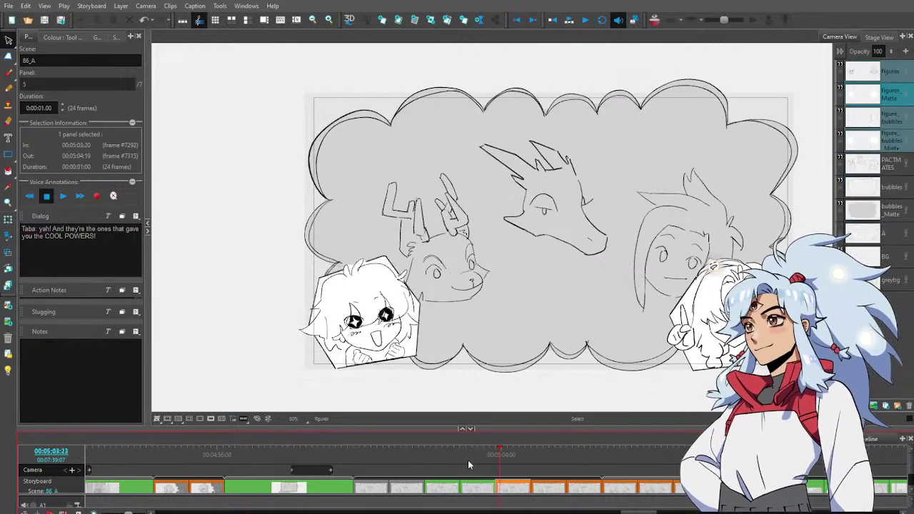
key("Right")
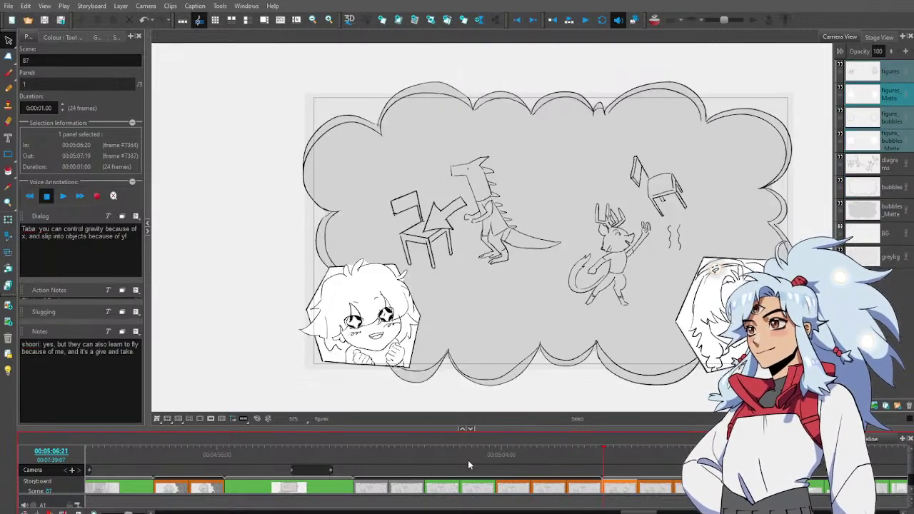
key("Left")
key("Left")
key("Left")
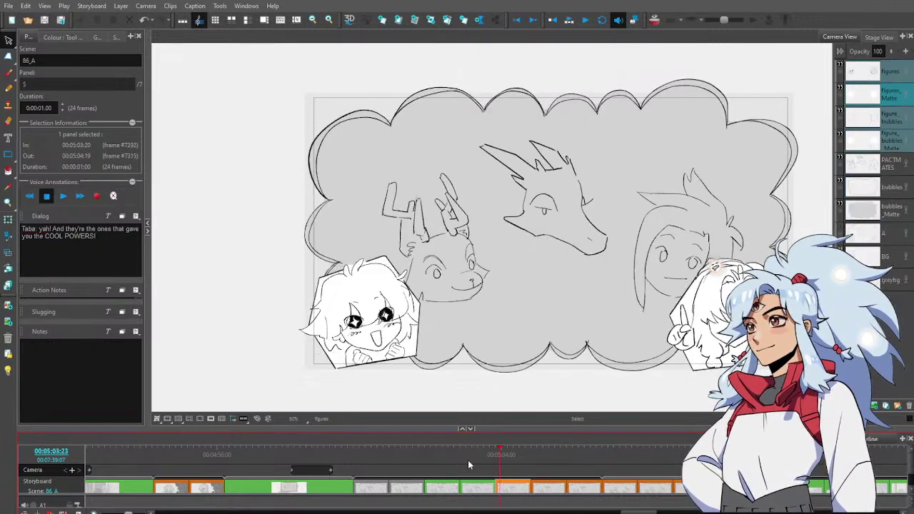
key("Right")
key("space")
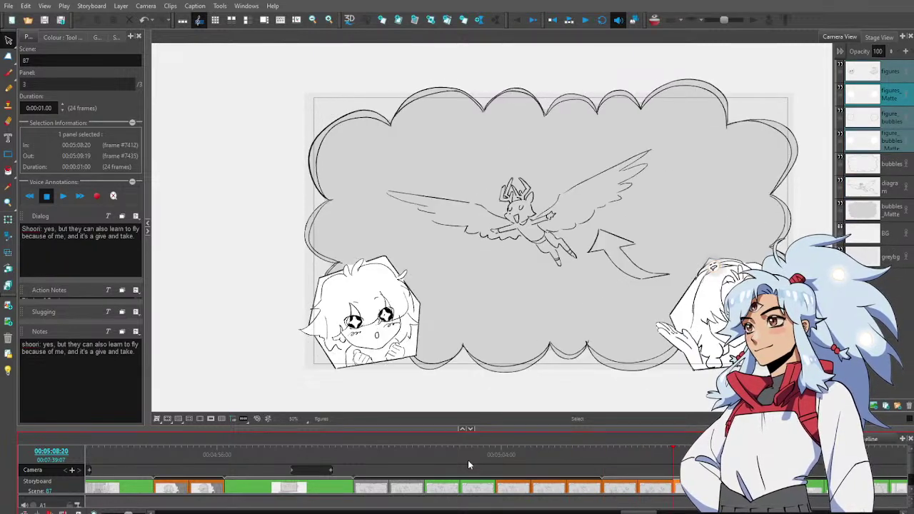
key("Left")
key("Left")
key("Left")
key("Left")
key("Left")
key("Left")
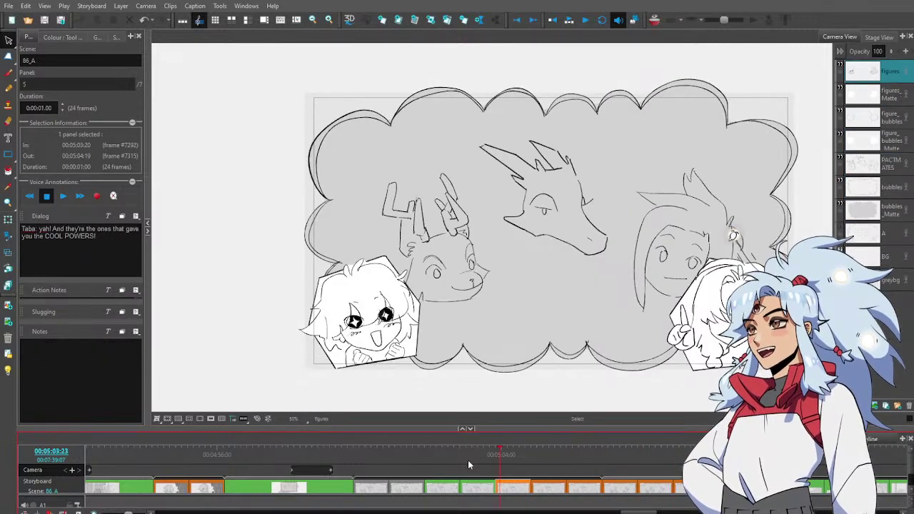
key("Right")
key("Right")
key("space")
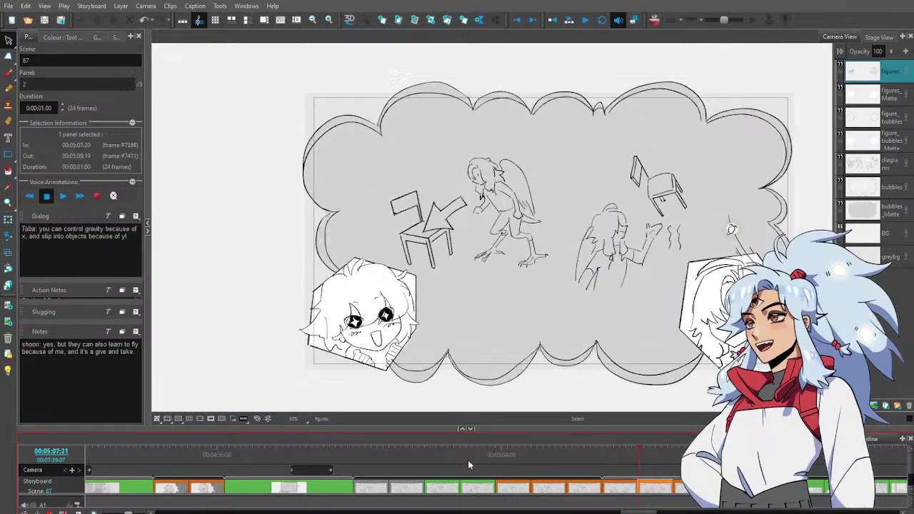
key("space")
Copy the left-hand figure's open mouth from the figures layer in panel 5 of scene 86_A
key("alt+z")
left_click(377, 335)
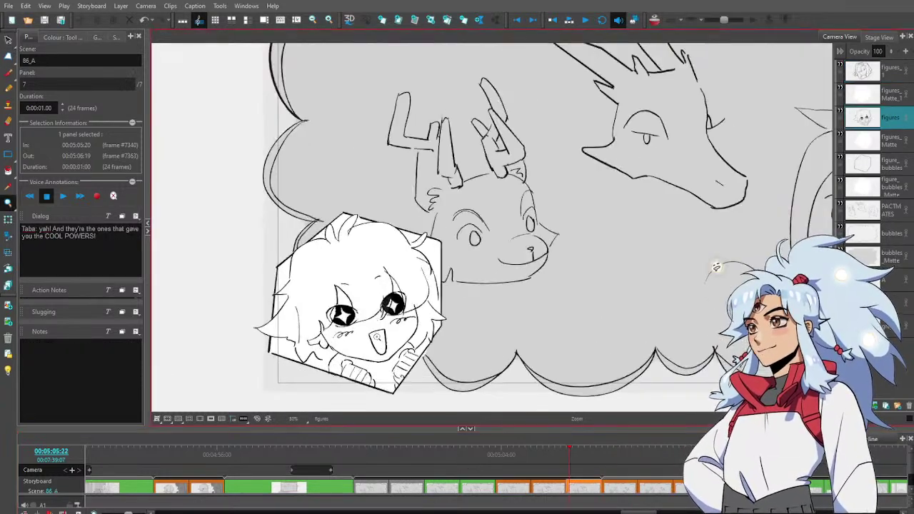
left_click(380, 333)
left_click_drag(380, 333, 414, 316)
left_click_drag(575, 454, 524, 455)
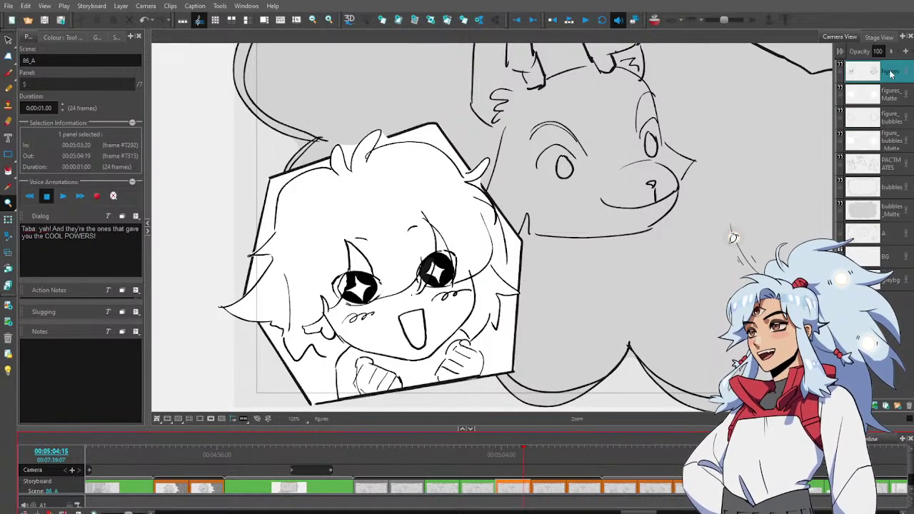
key("alt+s")
left_click_drag(423, 345, 415, 295)
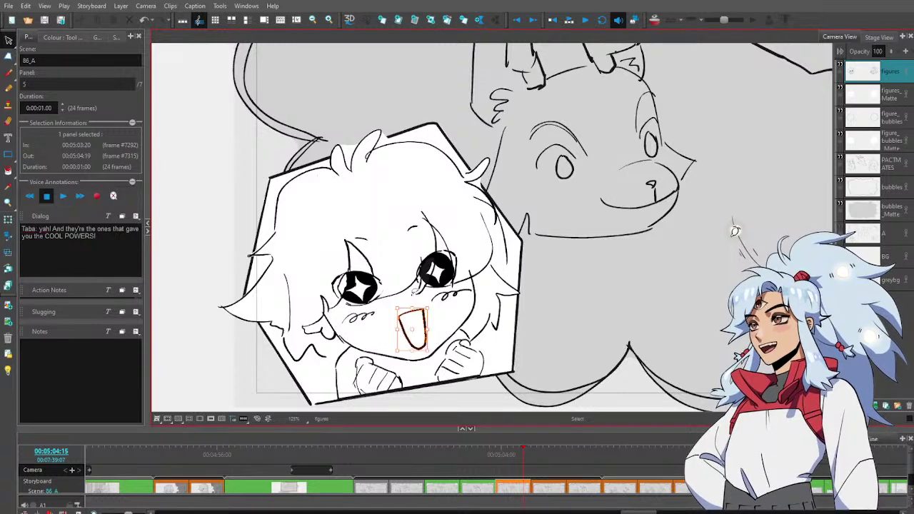
Replace the left-hand figure's mouth in panel 6 with the open mouth copied from panel 5
left_click(554, 460)
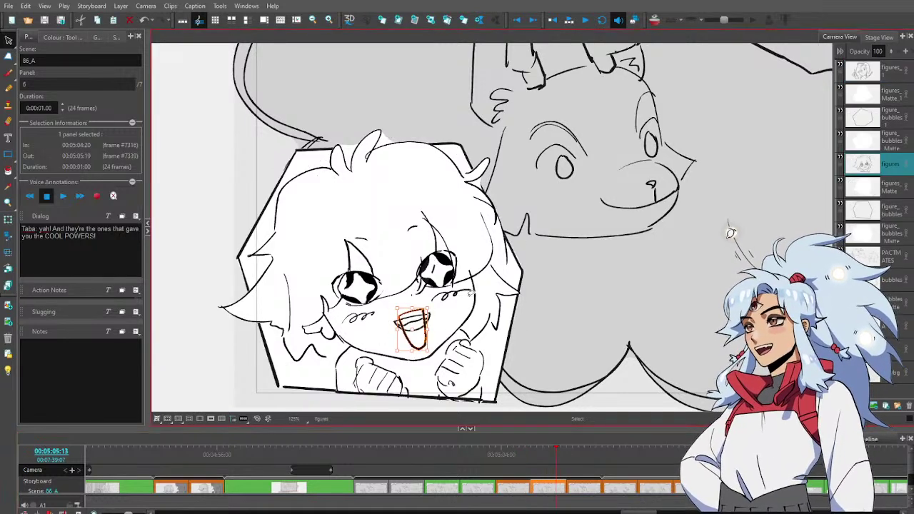
key("Delete")
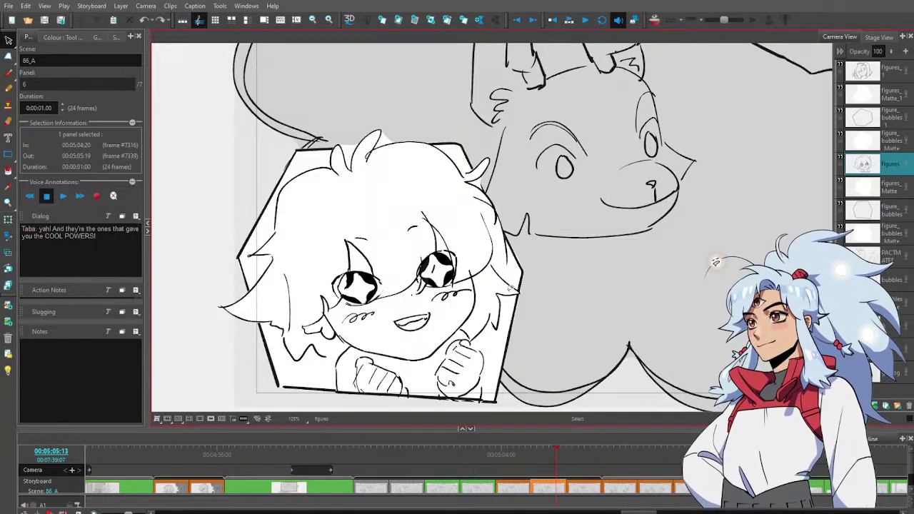
left_click_drag(436, 333, 405, 301)
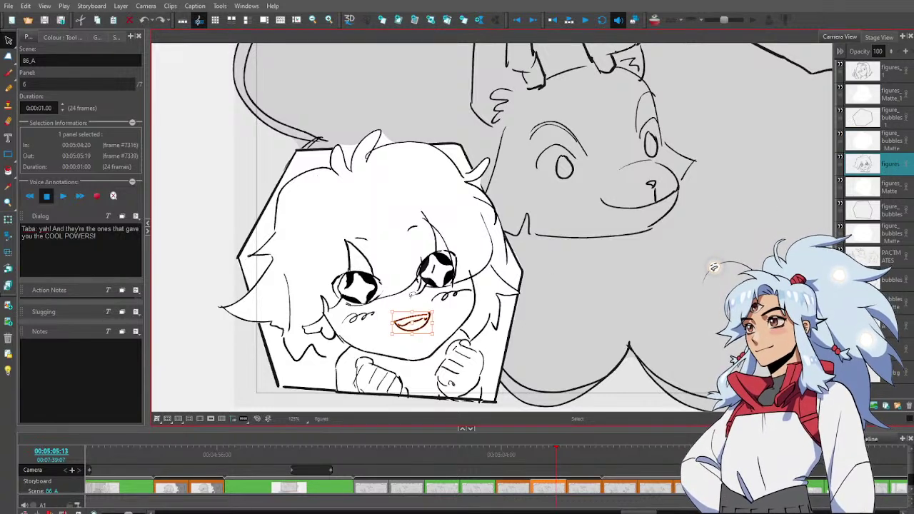
key("Delete")
key("ctrl+v")
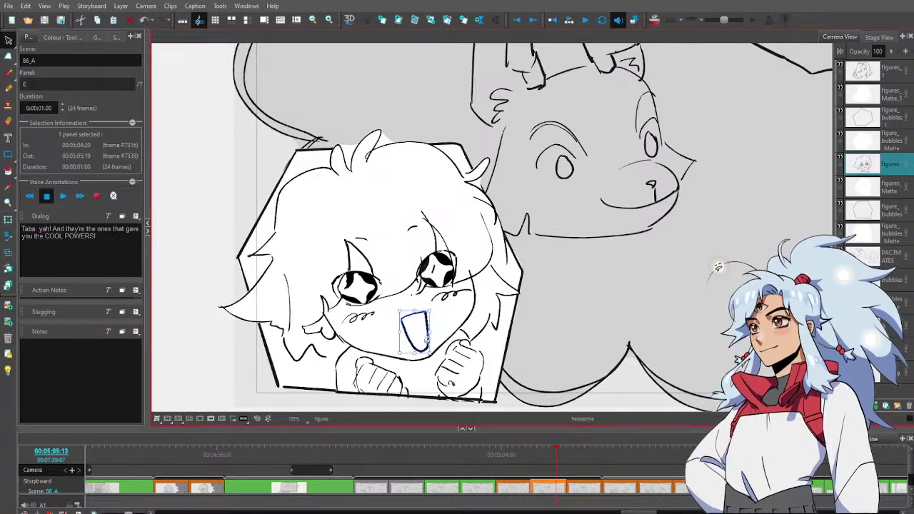
Shorten and reshape the pasted mouth in panel 6 with the Perspective tool, comparing it against panel 5
key("alt+0")
left_click_drag(415, 353, 403, 314)
left_click(405, 299)
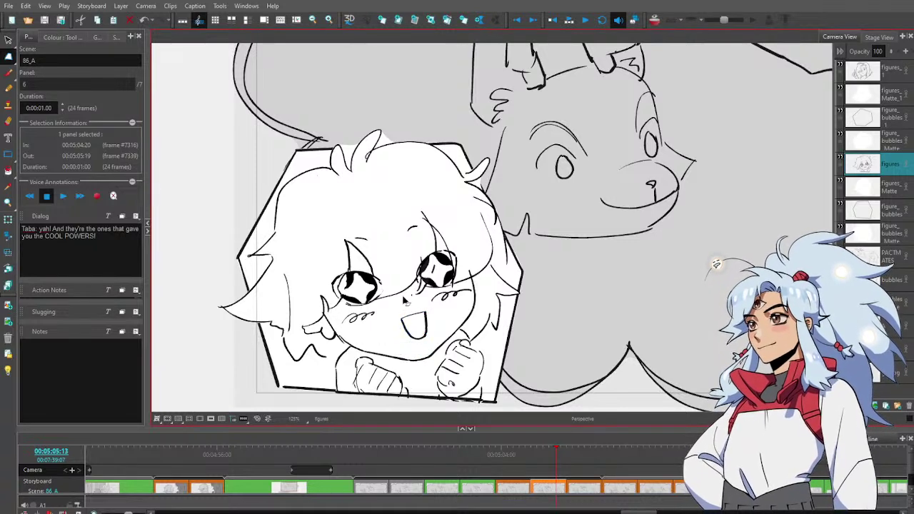
key("Left")
key("Right")
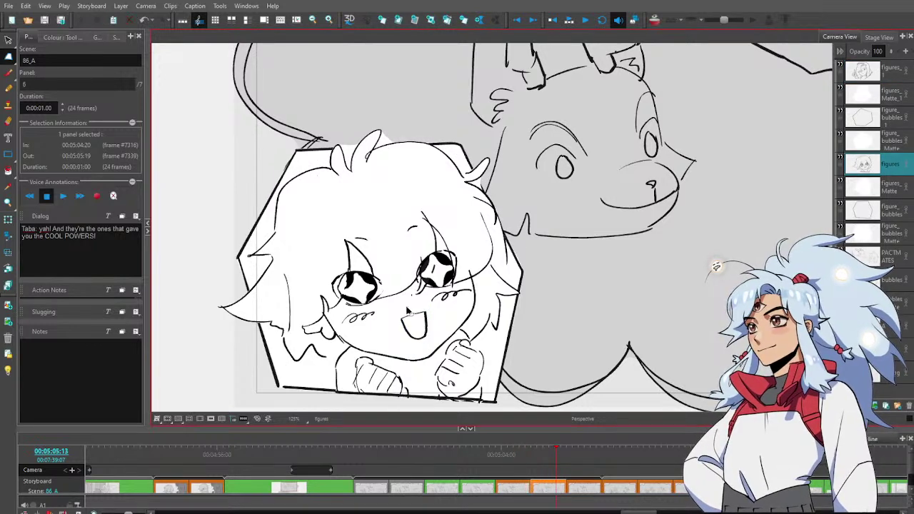
left_click_drag(408, 311, 422, 319)
key("alt+s")
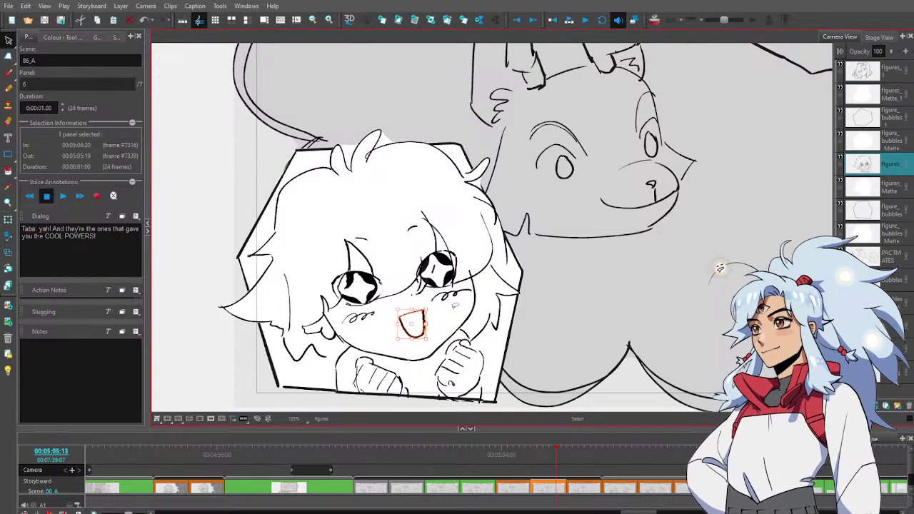
key("Left")
key("Right")
key("Left")
key("Right")
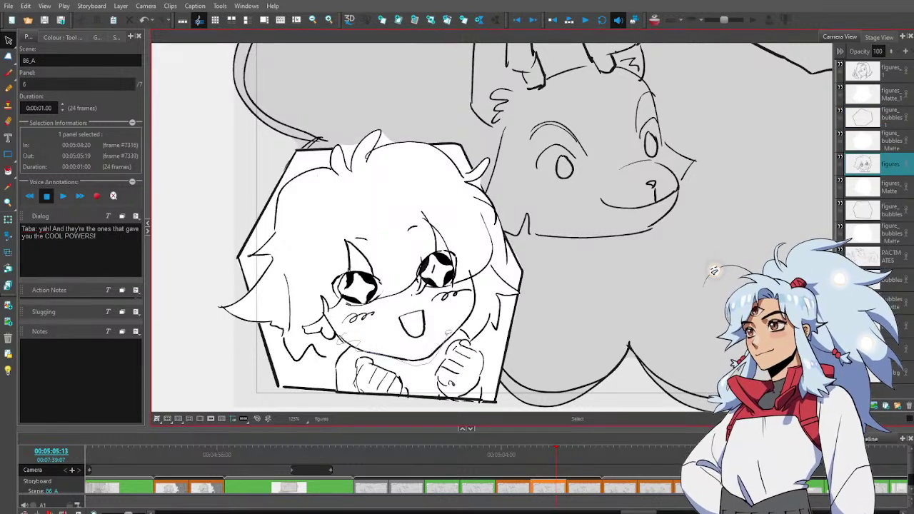
Raise the chin of the left-hand figure's jawline slightly in panel 6 with the Perspective tool, stepping back and forth through the edits to compare
left_click_drag(465, 315, 471, 310)
key("alt+0")
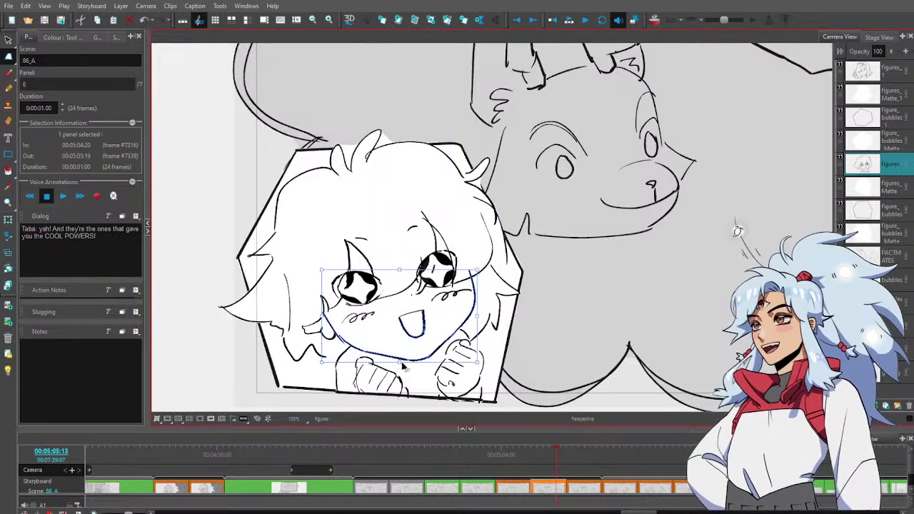
left_click(395, 352)
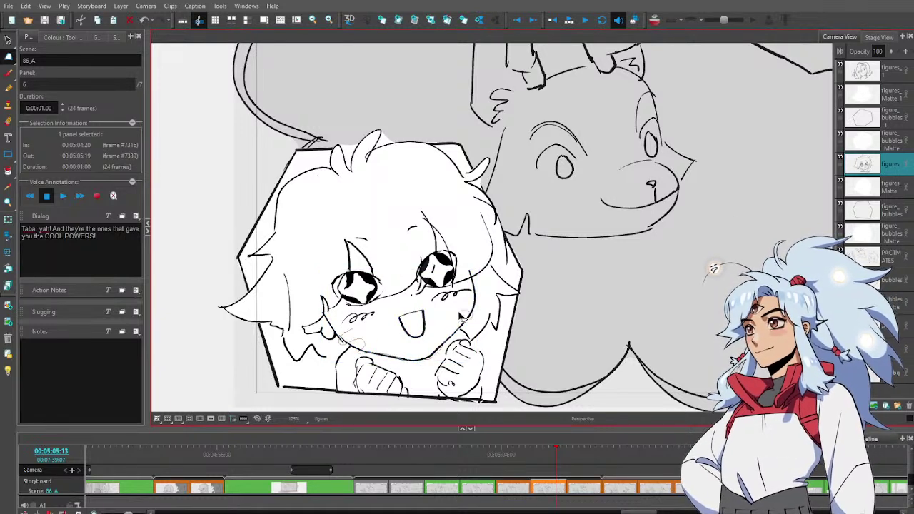
mouse_move(463, 317)
left_mouse_down()
mouse_move(436, 337)
mouse_move(402, 355)
left_mouse_up()
left_click_drag(355, 334, 325, 316)
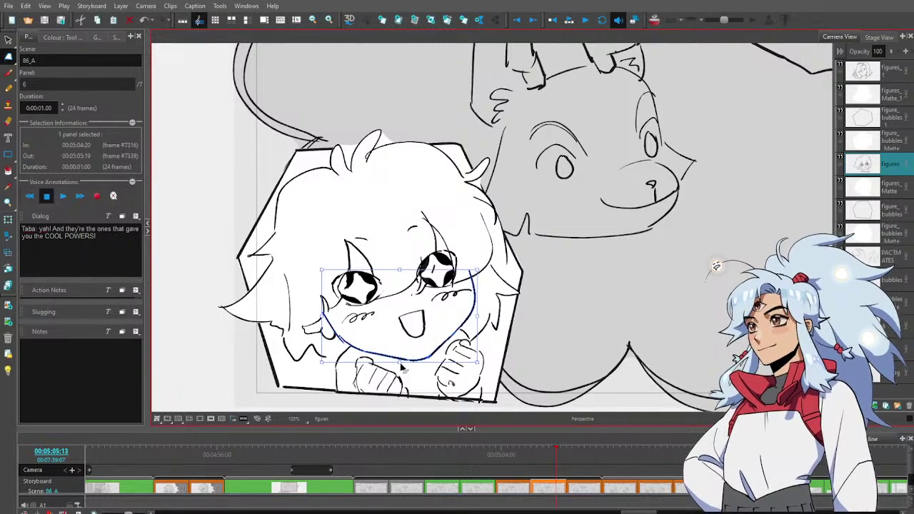
key("ctrl+z")
key("ctrl+z")
key("ctrl+z")
key("ctrl+z")
key("ctrl+z")
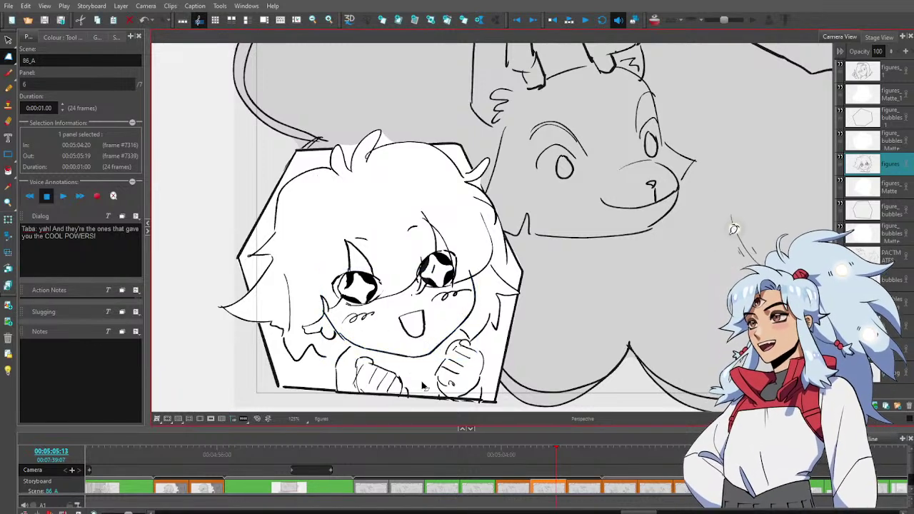
key("ctrl+shift+z")
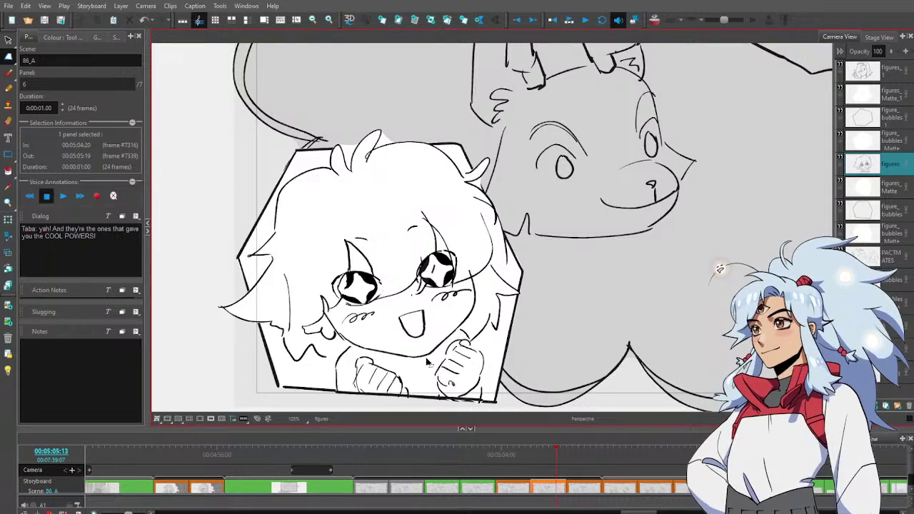
key("ctrl+shift+z")
key("ctrl+z")
key("ctrl+z")
key("ctrl+z")
key("ctrl+z")
key("ctrl+z")
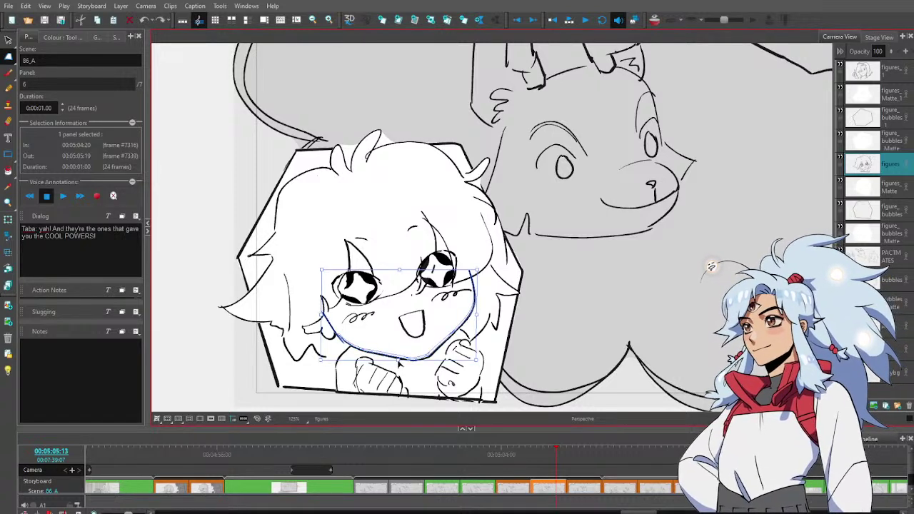
key("ctrl+z")
key("ctrl+z")
key("ctrl+z")
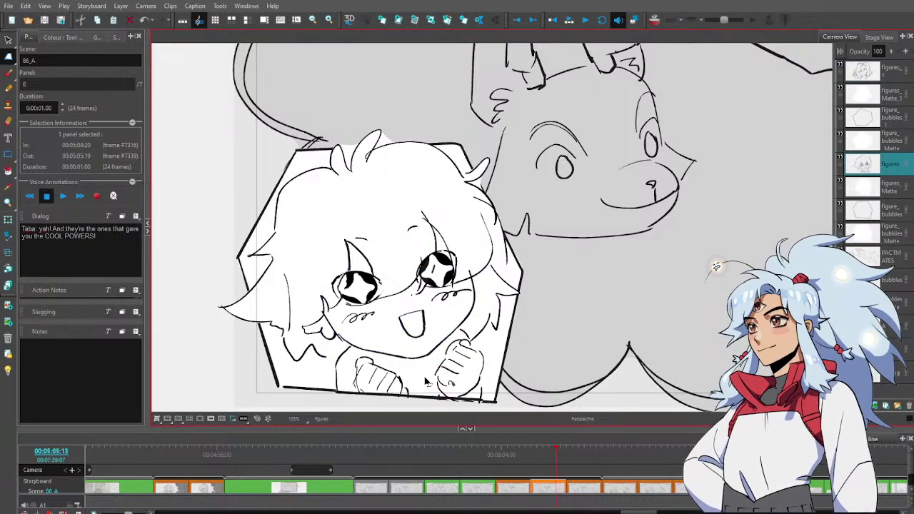
Raise the chin of the left-hand figure's jawline in panel 1 of scene 87 with the Perspective tool and adjust the line's corners
key("Right")
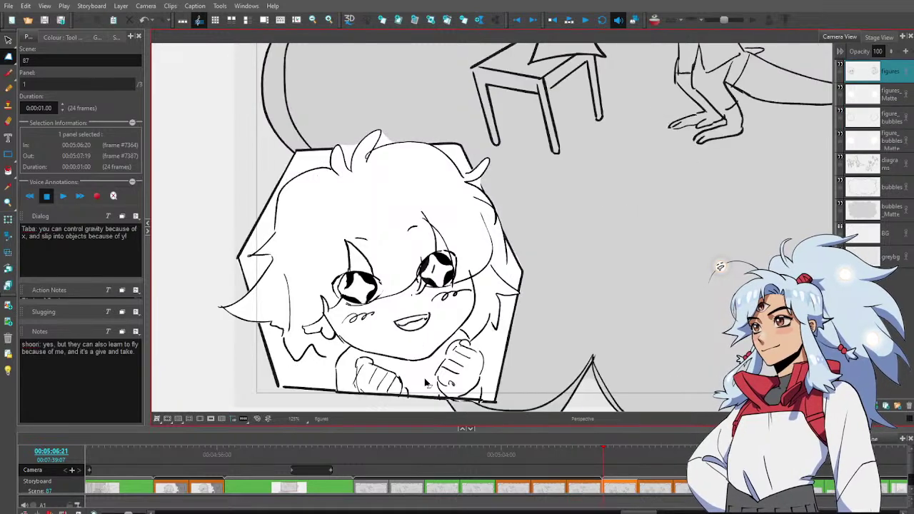
key("Left")
key("Right")
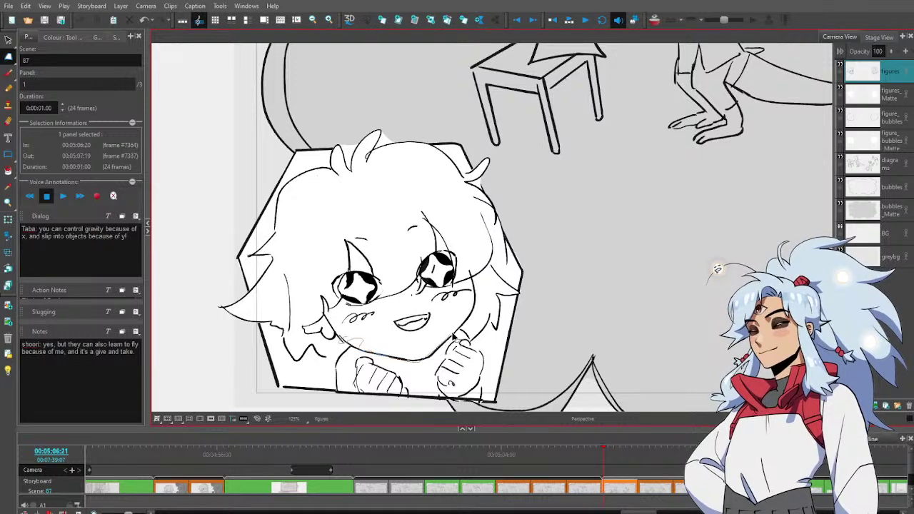
left_click_drag(369, 342, 350, 336)
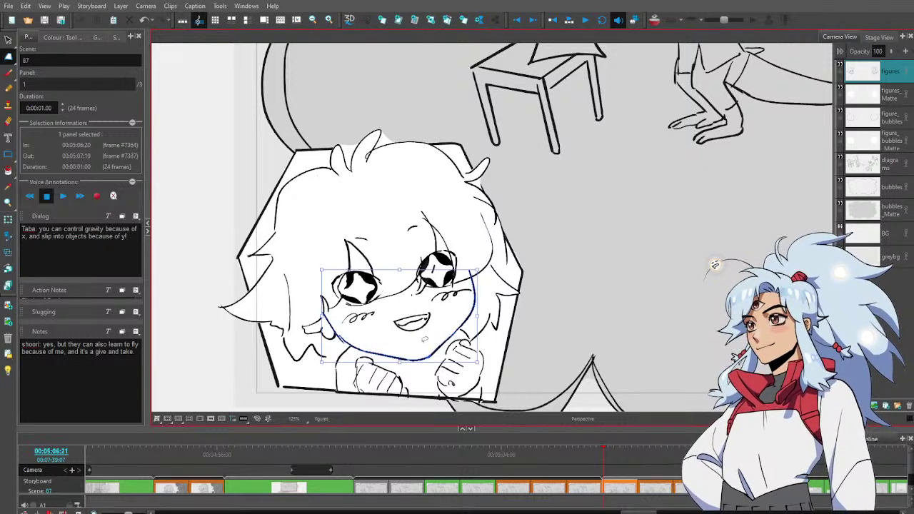
left_click(422, 367)
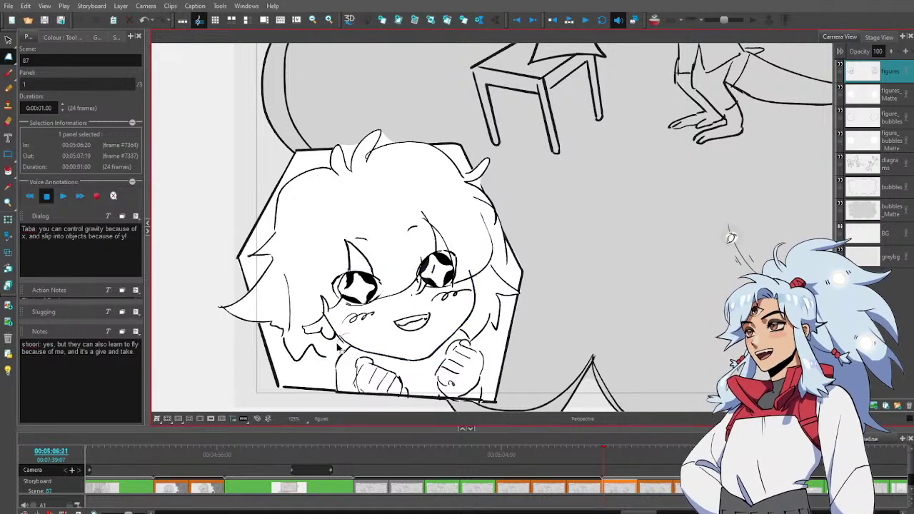
left_click_drag(387, 359, 401, 359)
left_click(408, 342)
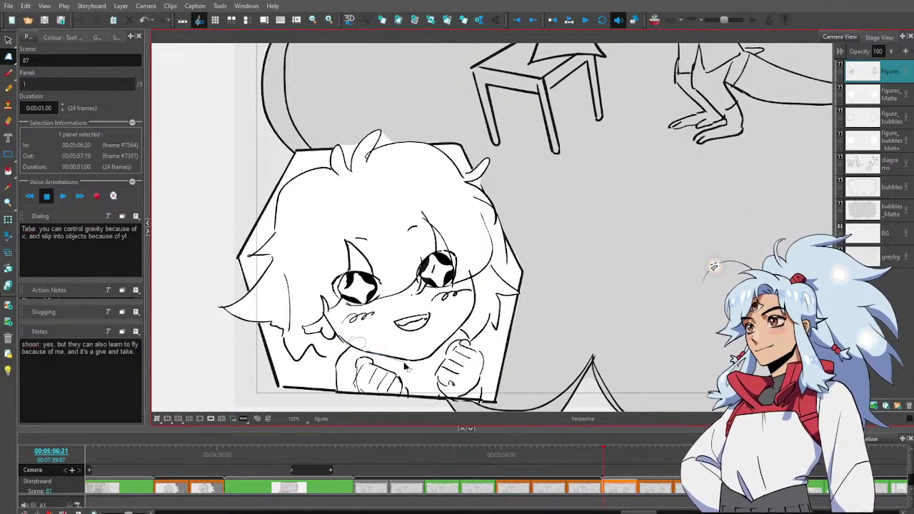
mouse_move(455, 319)
left_mouse_down()
mouse_move(430, 340)
mouse_move(369, 337)
left_mouse_up()
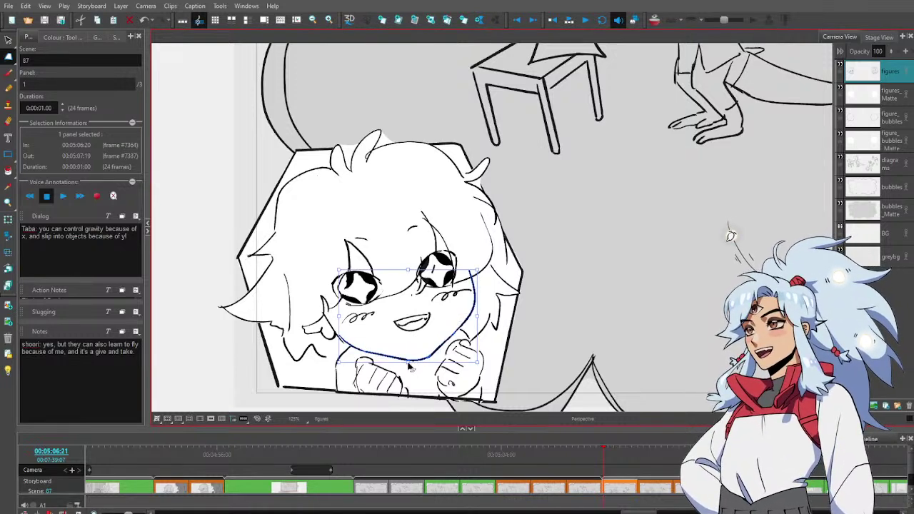
left_click_drag(409, 362, 407, 357)
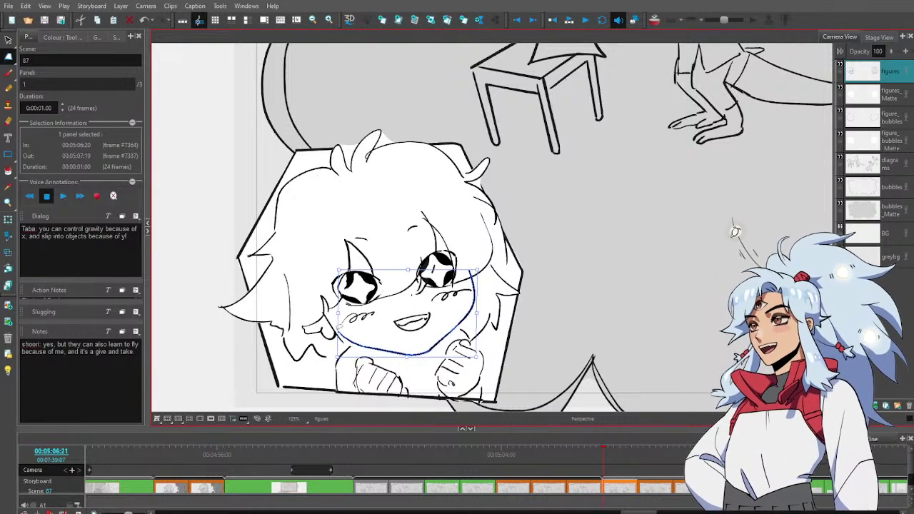
left_click_drag(338, 315, 339, 319)
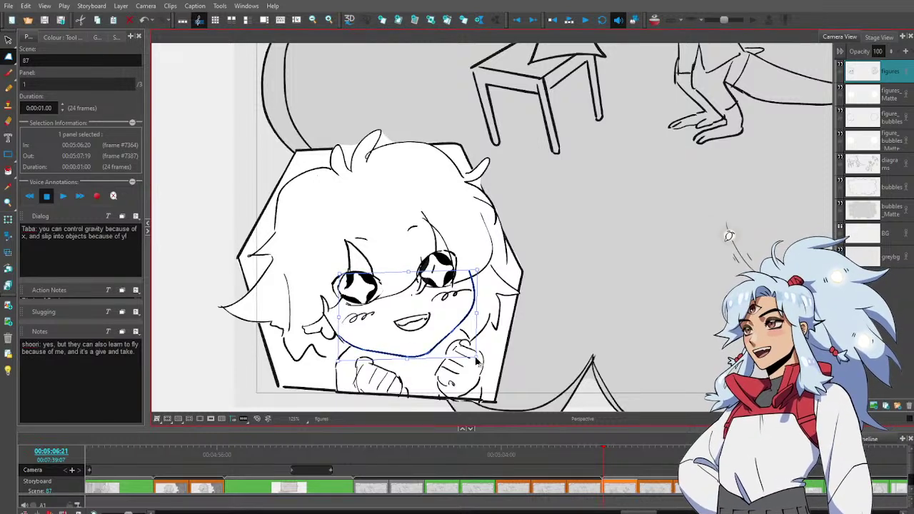
left_click_drag(476, 358, 473, 353)
left_click(552, 284)
Flip between scene 86_A's last panels and panel 1 of scene 87 to compare the left-hand figure's jawline
key("Left")
key("Left")
key("Left")
key("Left")
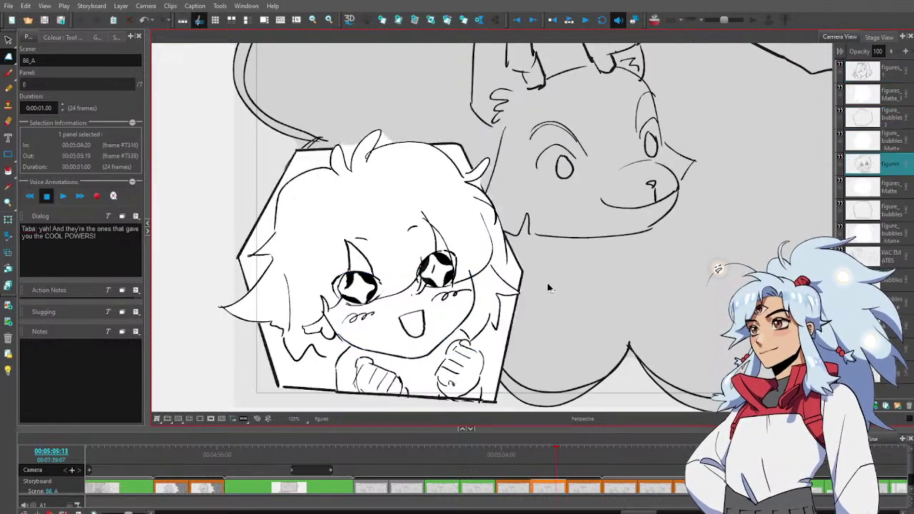
key("Right")
key("Right")
key("Right")
key("Right")
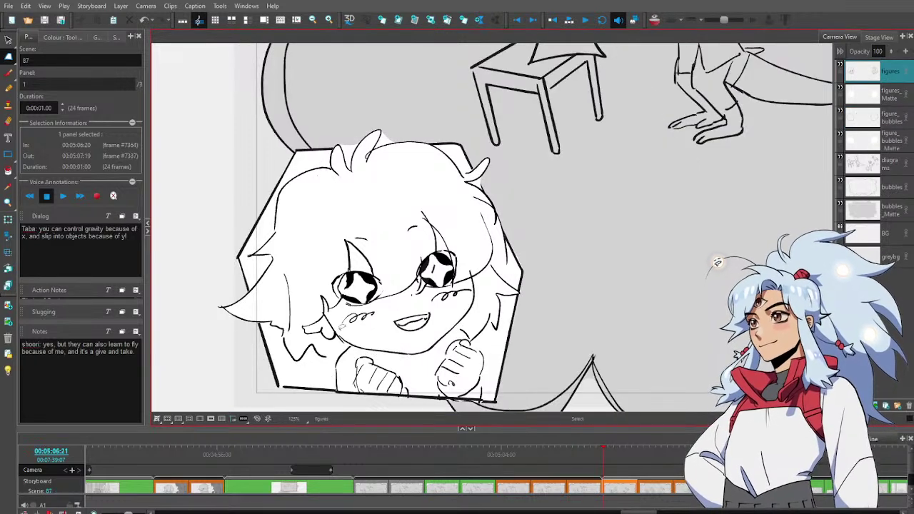
Refine the left-hand figure's cheek line beneath the right eye in panel 1 of scene 87 with the Perspective tool
key("alt+s")
left_click(340, 334)
key("alt+0")
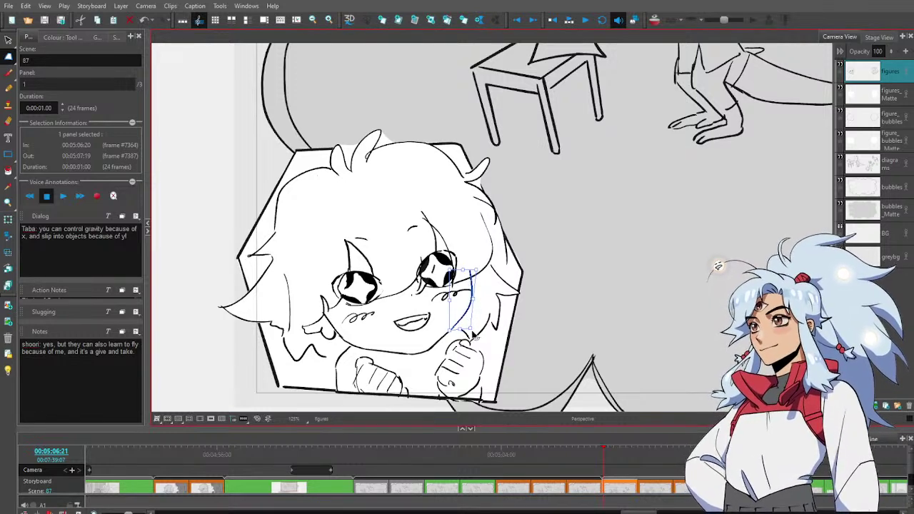
left_click(548, 292)
Flip through the panels from scene 86_A panel 5 to scene 87 panel 3 to check the left-hand figure's chin and mouth movement
key("Left")
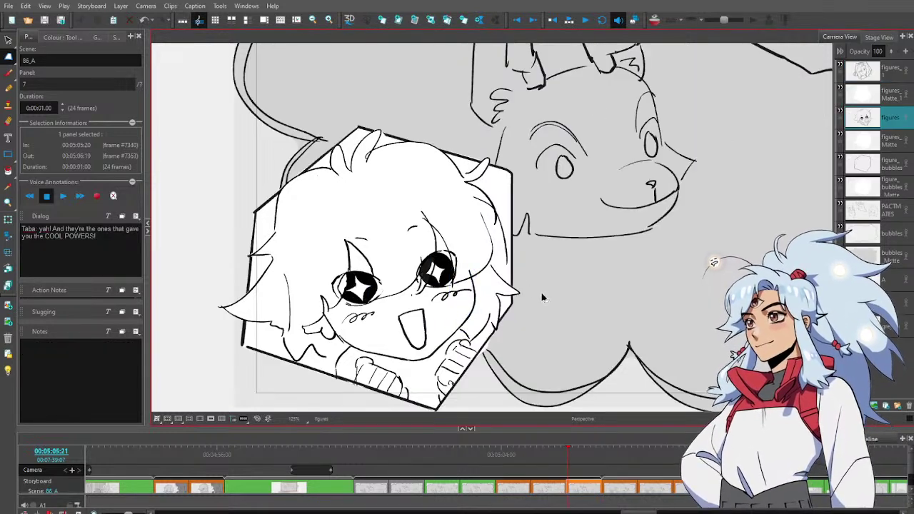
key("Right")
key("Left")
key("Left")
key("Left")
key("Left")
key("Left")
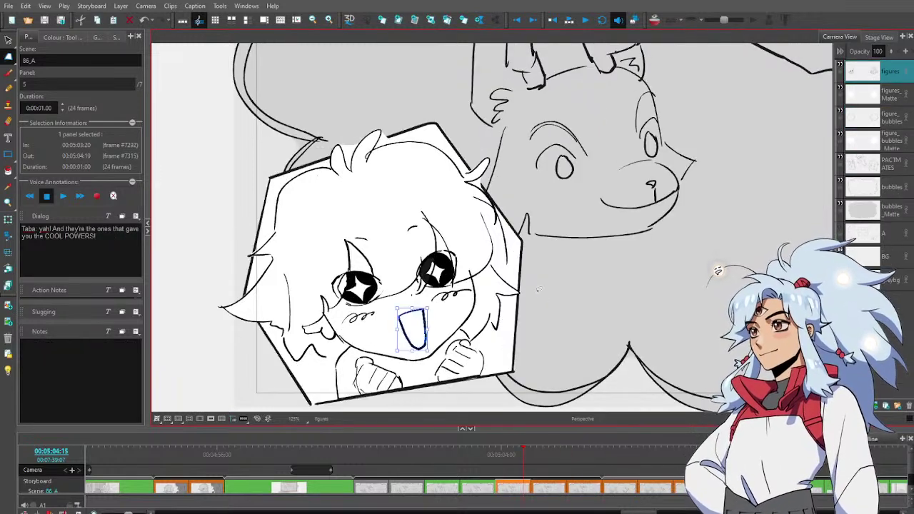
key("Right")
key("Right")
key("Right")
key("Right")
key("Right")
key("Right")
key("Right")
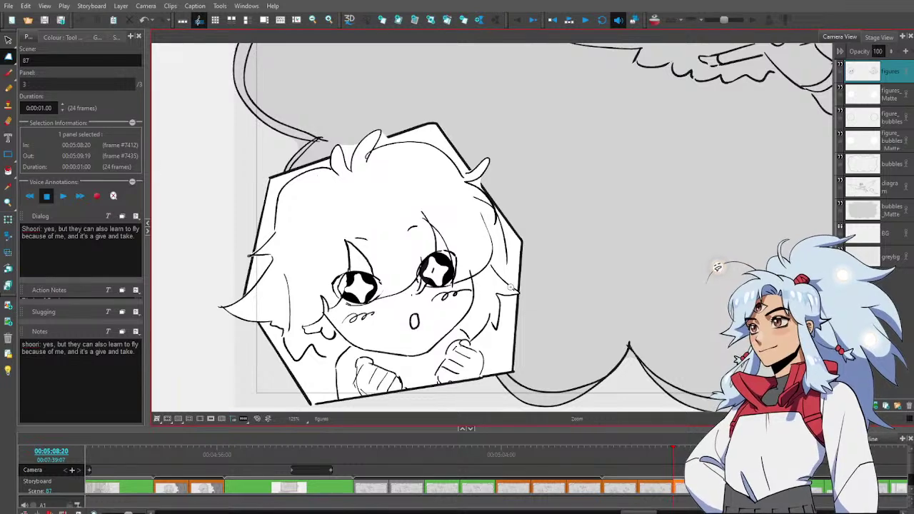
Review the full frame from scene 86_A panel 4 to scene 87 panel 3, checking how the figures and bubbles change between panels
scroll(511, 288, "down", 6)
scroll(491, 272, "up", 1)
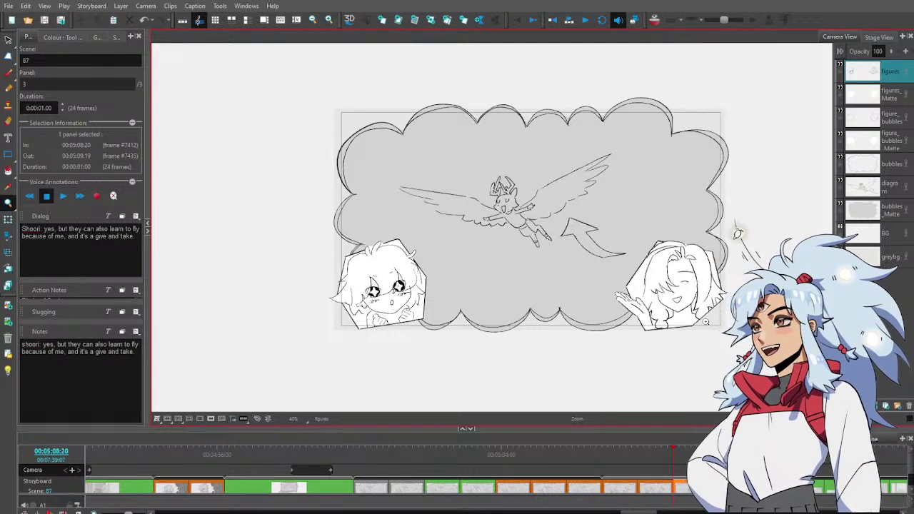
left_click_drag(609, 451, 490, 450)
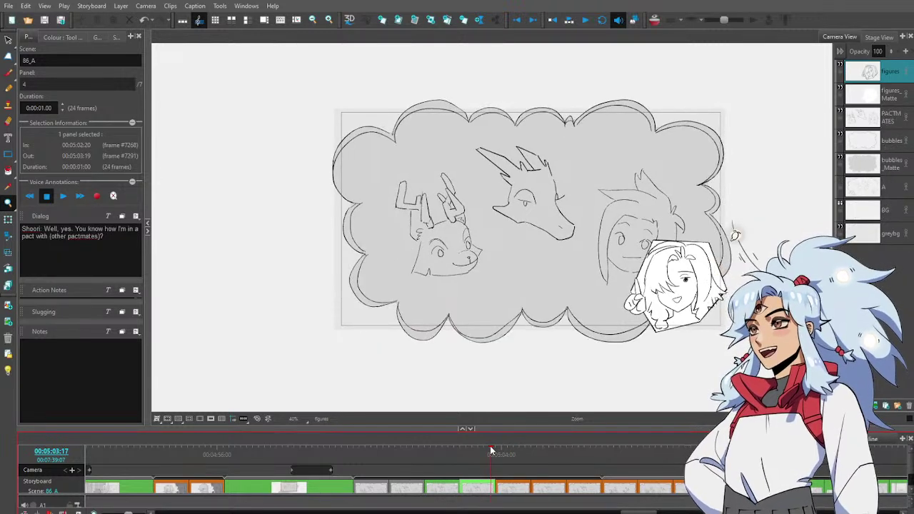
key("Right")
key("Right")
key("Right")
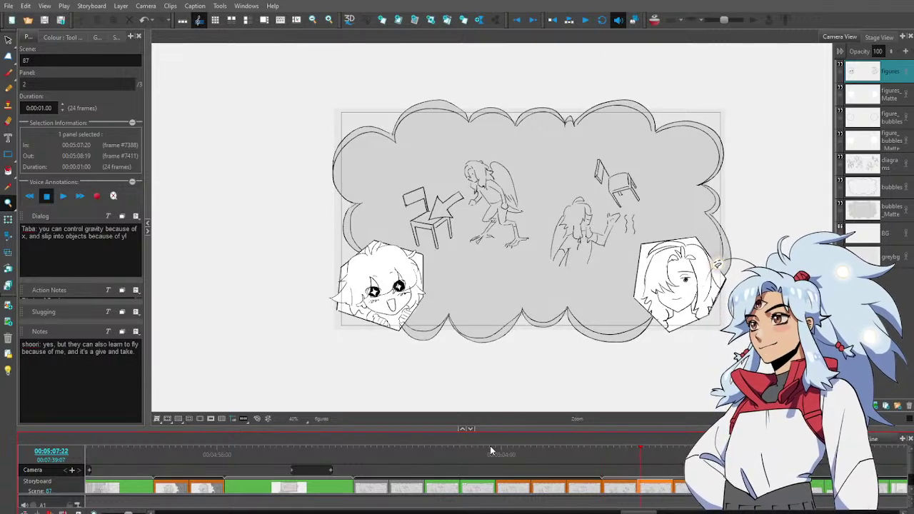
key("Left")
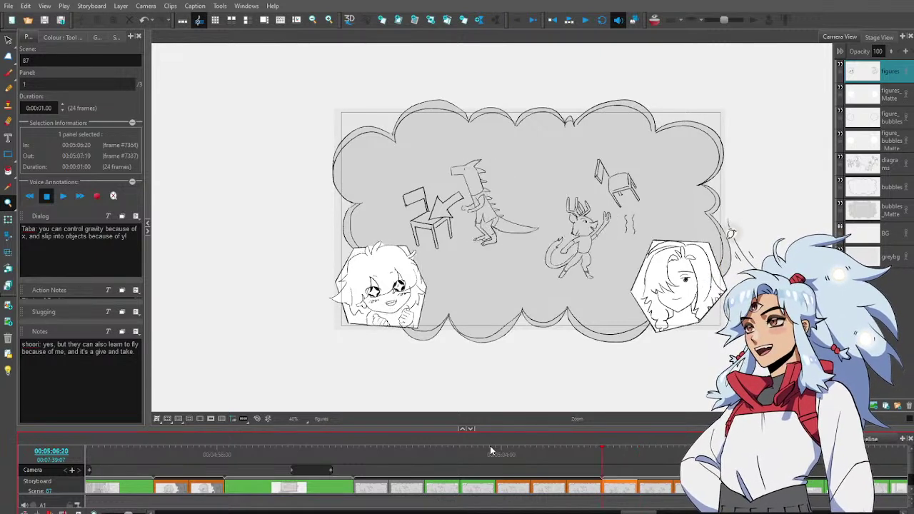
key("Right")
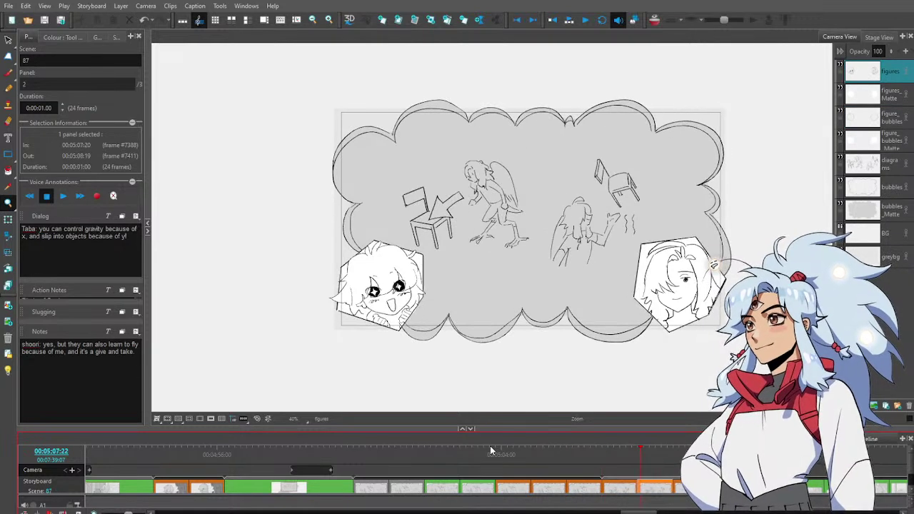
left_click(598, 459)
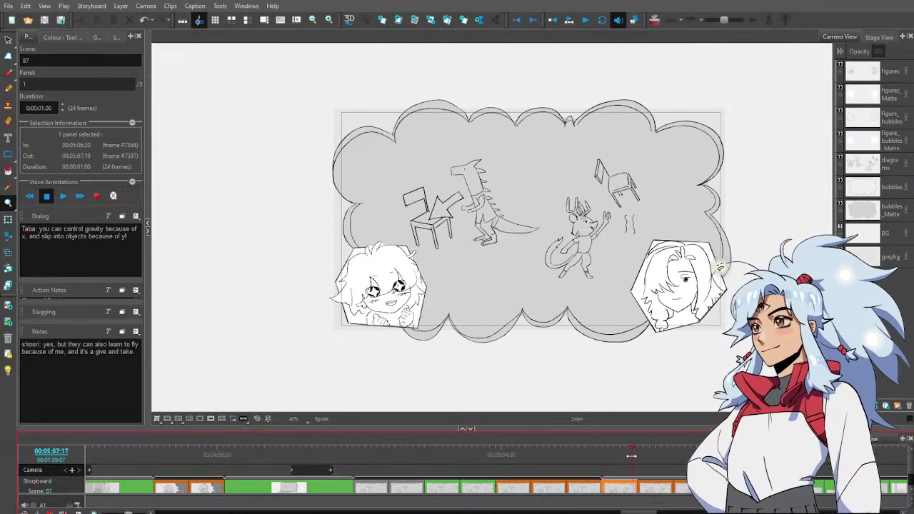
mouse_move(599, 460)
left_mouse_down()
mouse_move(477, 457)
mouse_move(629, 452)
mouse_move(471, 466)
mouse_move(567, 456)
mouse_move(660, 466)
mouse_move(630, 454)
mouse_move(659, 466)
mouse_move(493, 455)
mouse_move(641, 464)
mouse_move(548, 470)
mouse_move(645, 464)
left_mouse_up()
left_click_drag(578, 465, 641, 464)
left_click_drag(509, 464, 651, 460)
Duplicate panel 2 of scene 87 after checking the figures in panel 5 of scene 86_A
left_click(517, 461)
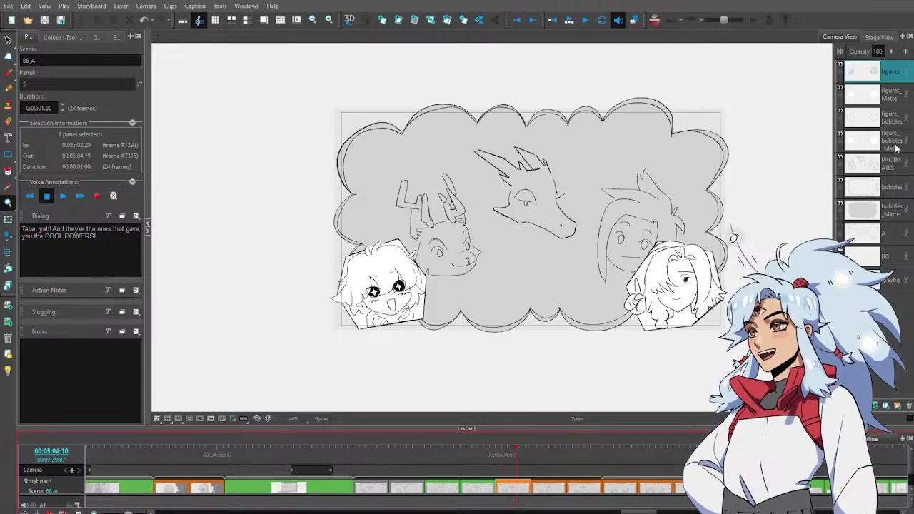
left_click(660, 456)
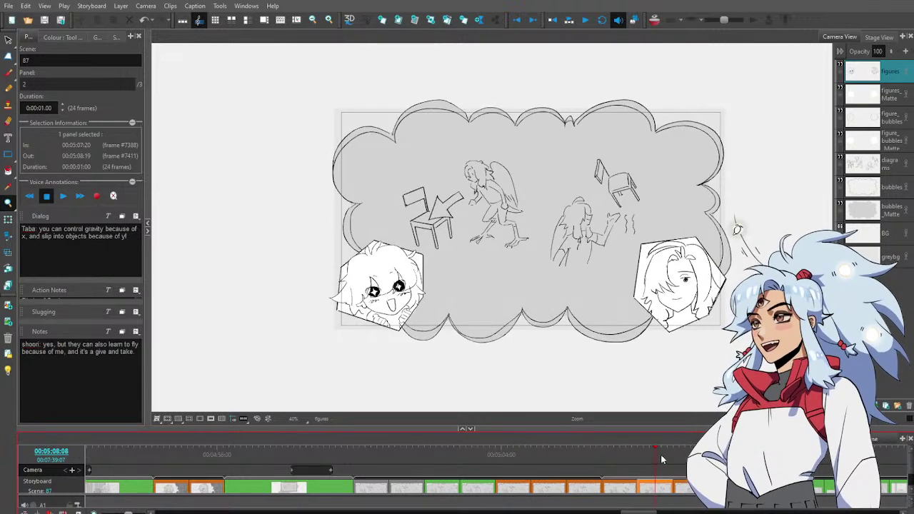
key("alt+d")
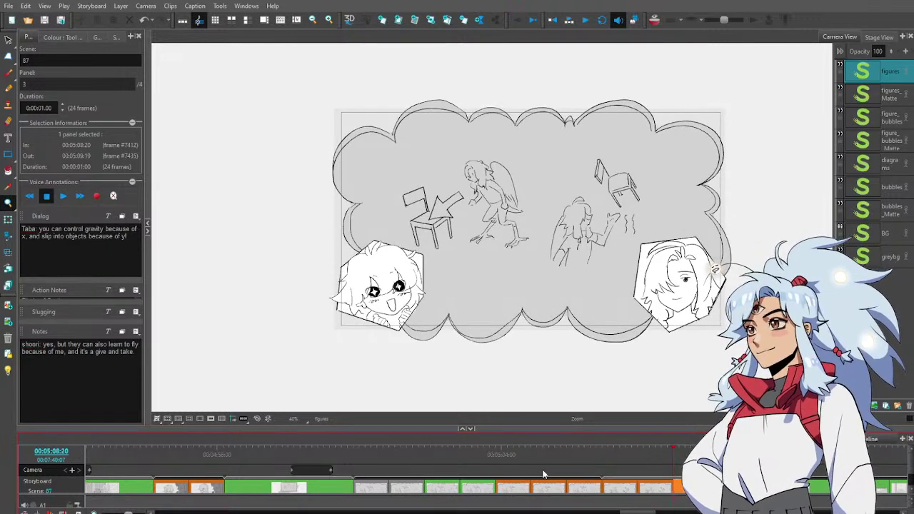
Pick the figures, figures_Matte, figure_bubbles and figure_bubbles_Matte layers in scene 86_A panel 5, checking scene 87 panels 1 and 3
left_click(516, 461)
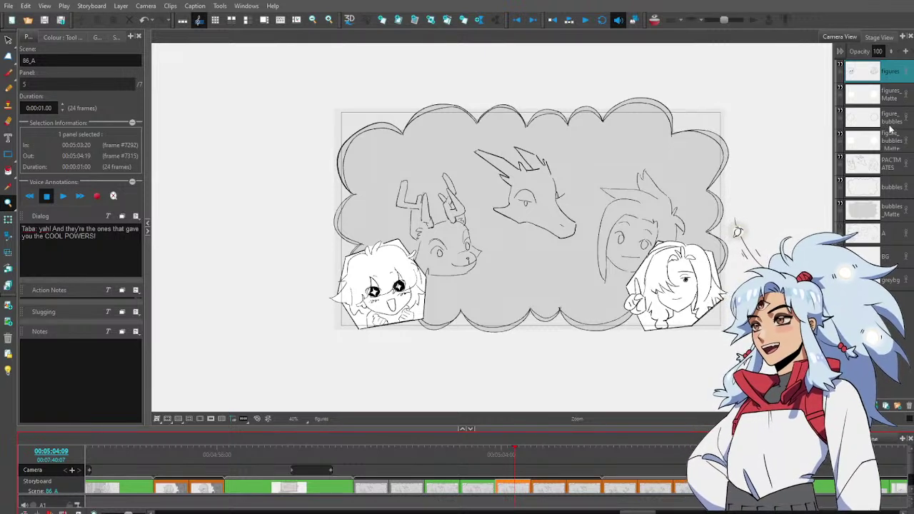
left_click(897, 140, "shift")
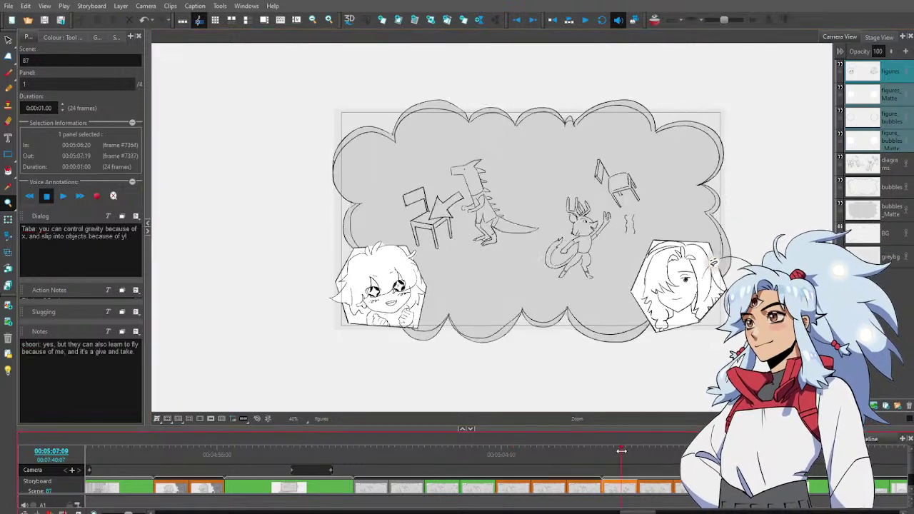
left_click(625, 451)
left_click_drag(622, 450, 682, 454)
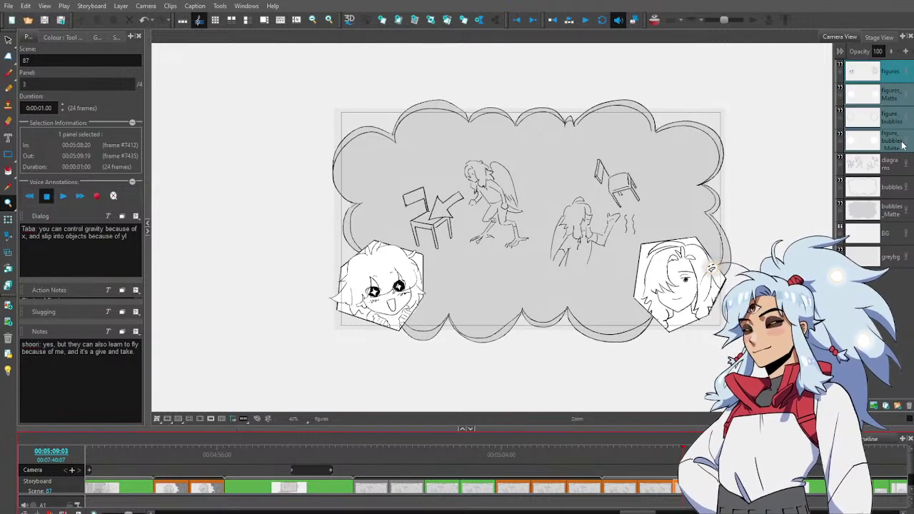
Try moving the four figure, figure-bubble and matte layers beneath bubbles_Matte in panel 3 of scene 87
left_click(898, 163)
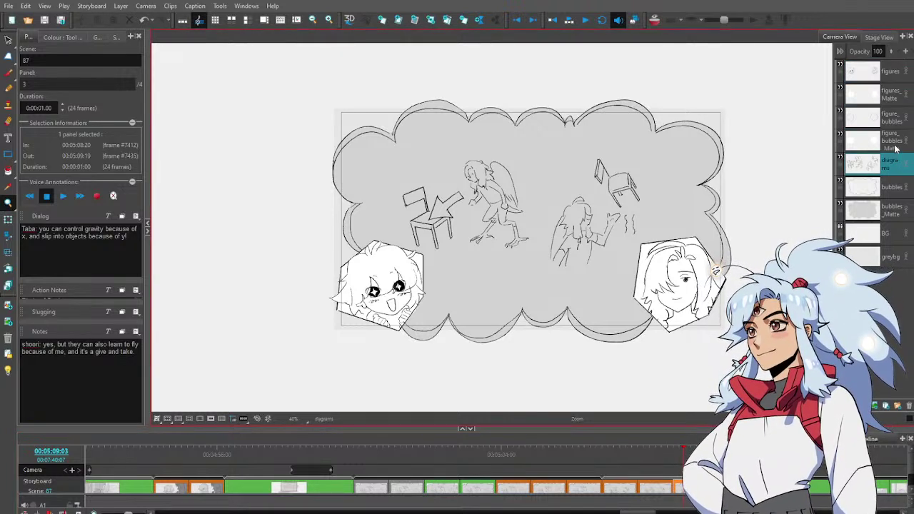
left_click(895, 143)
left_click(893, 73, "shift")
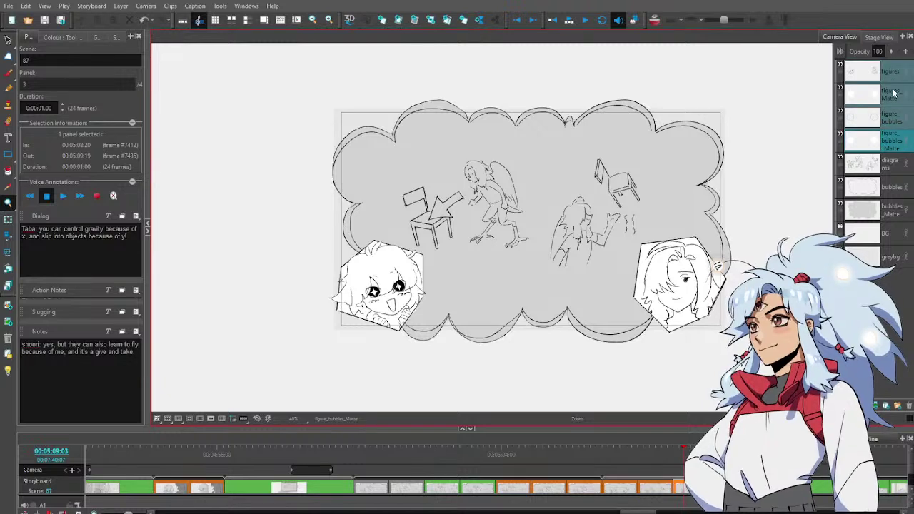
left_click_drag(897, 105, 896, 221)
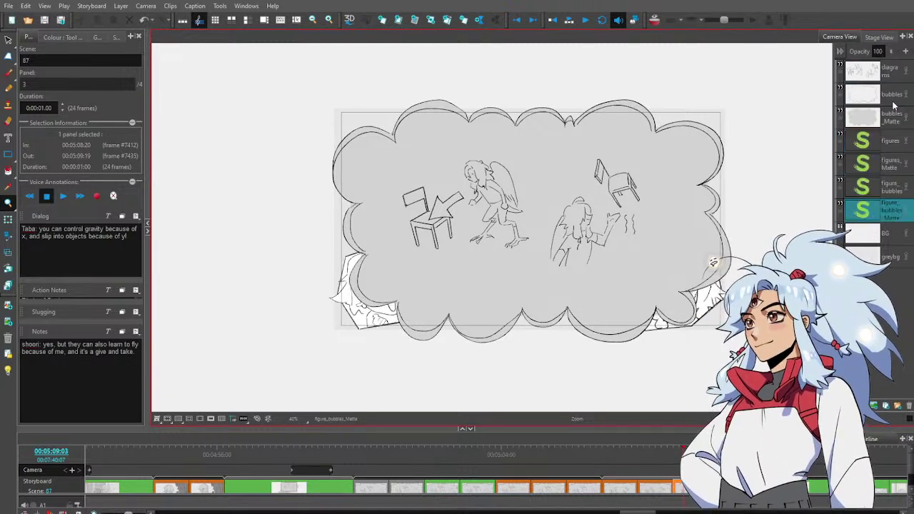
left_click_drag(891, 187, 891, 102)
Replace the four figure, figure-bubble and matte layers in panel 3 of scene 87 with those from scene 86_A panel 5
left_click(597, 457)
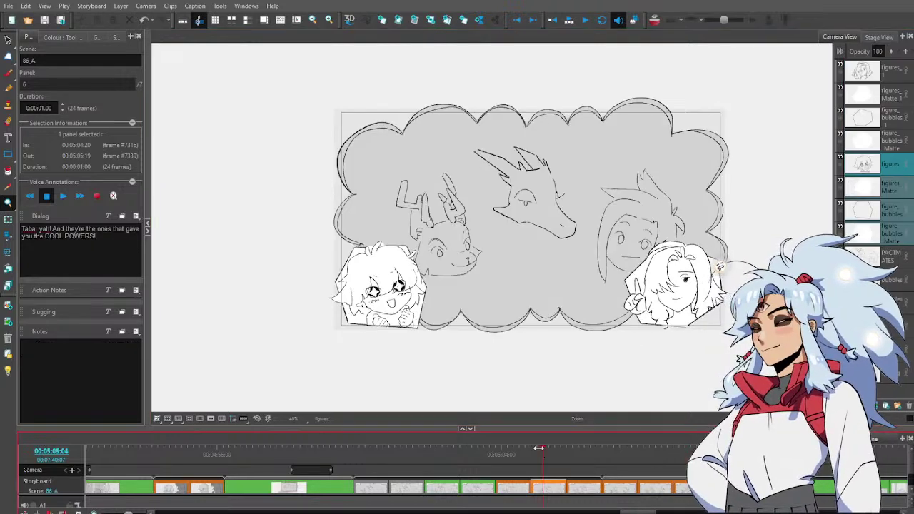
left_click_drag(597, 459, 683, 460)
left_click(900, 80)
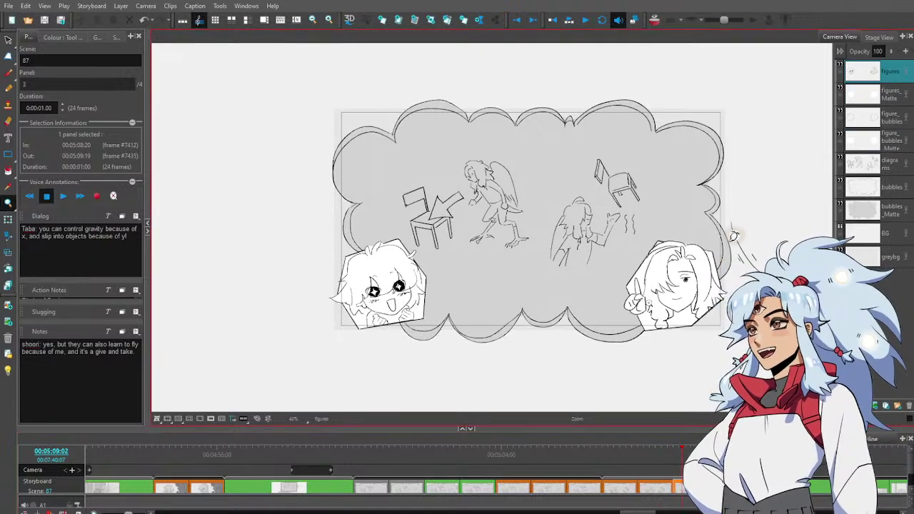
Delete the right-hand figure's raised hand from the figures layer in panel 3 of scene 87
left_click(648, 299)
left_click(647, 298)
key("alt+s")
left_click_drag(634, 262, 621, 281)
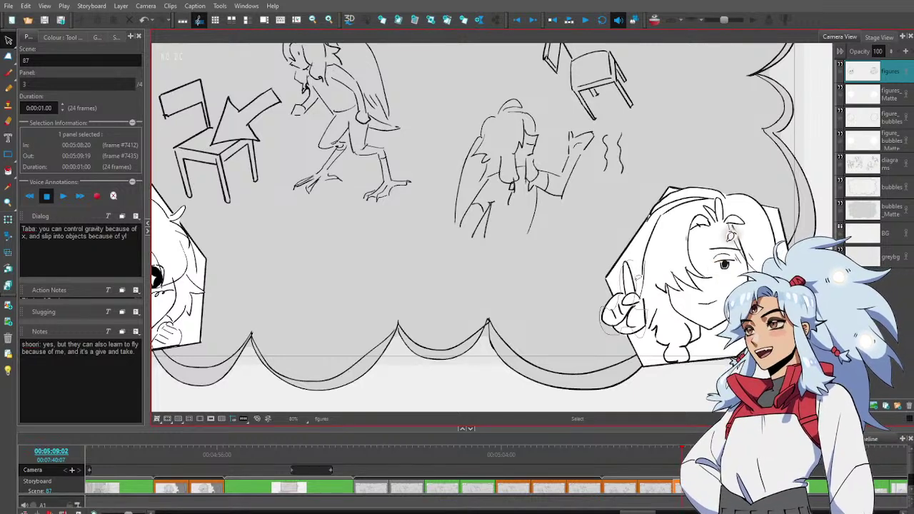
left_click_drag(638, 278, 636, 262)
key("Delete")
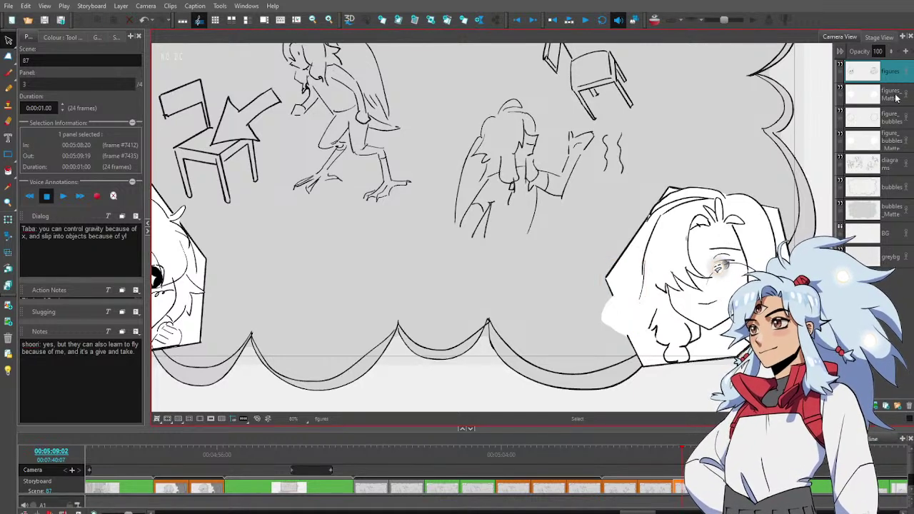
Cut the raised hand's white fill off along the bubble edge and delete it from the figures_Matte layer
left_click(893, 94)
key("alt+b")
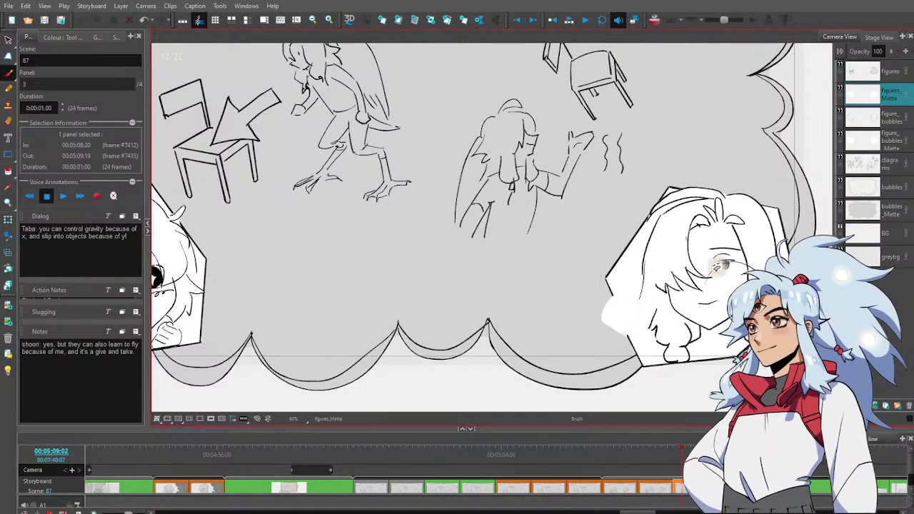
left_click(893, 116)
left_click(892, 96)
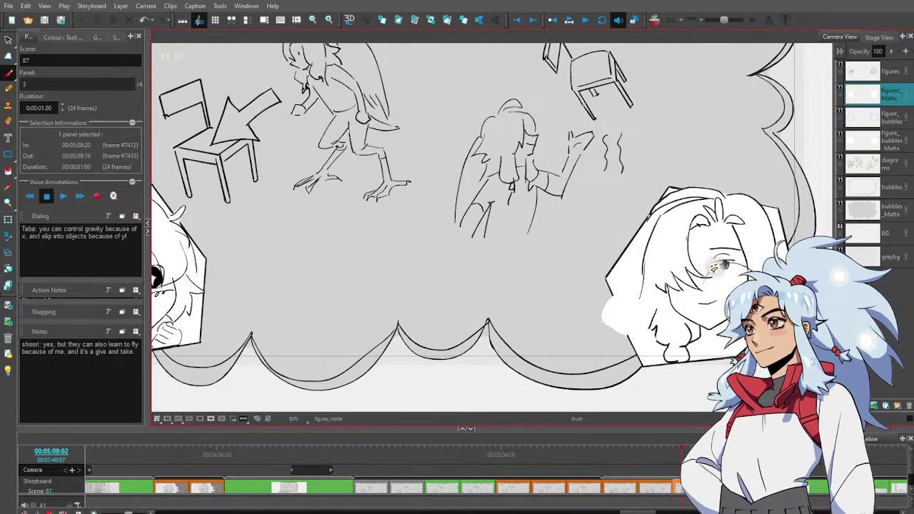
key("alt+e")
left_click_drag(619, 310, 610, 286)
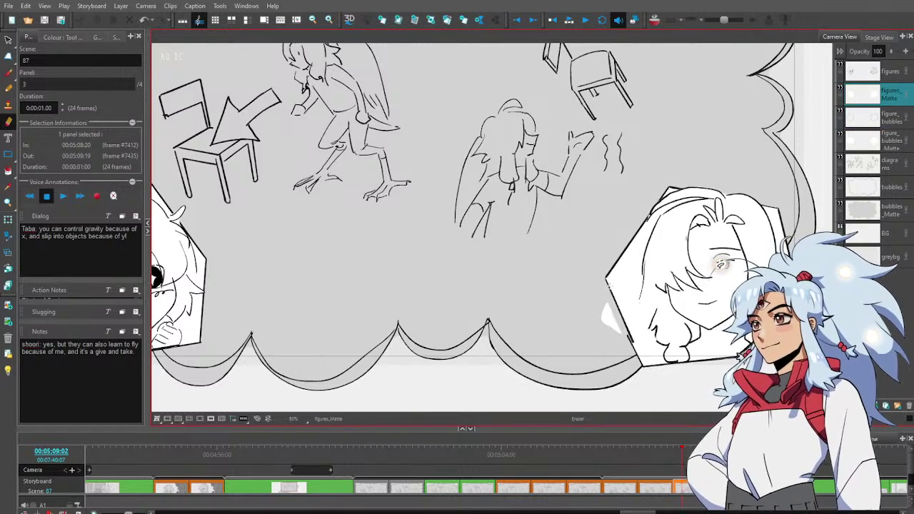
left_click_drag(619, 342, 622, 318)
key("Delete")
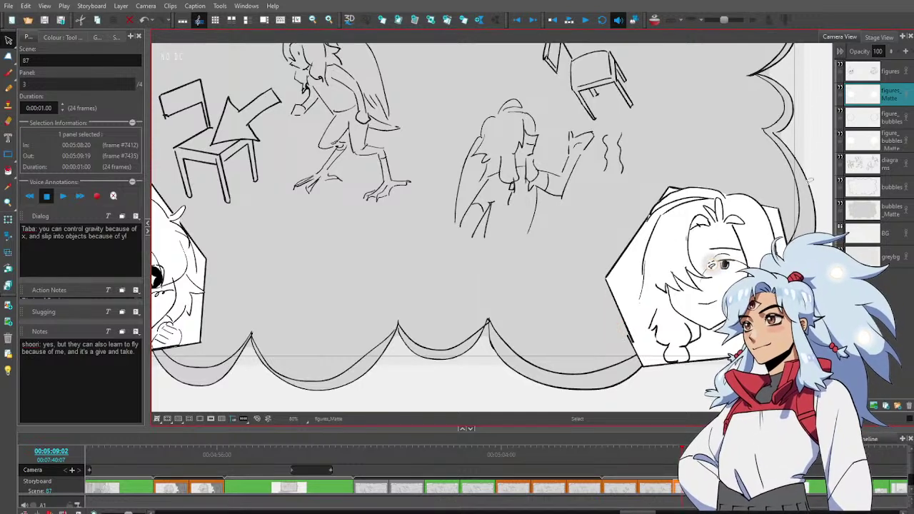
Check the figure_bubbles layer's outline and try to adjust the right-hand bubble's lower edge with the Perspective tool
left_click(840, 116)
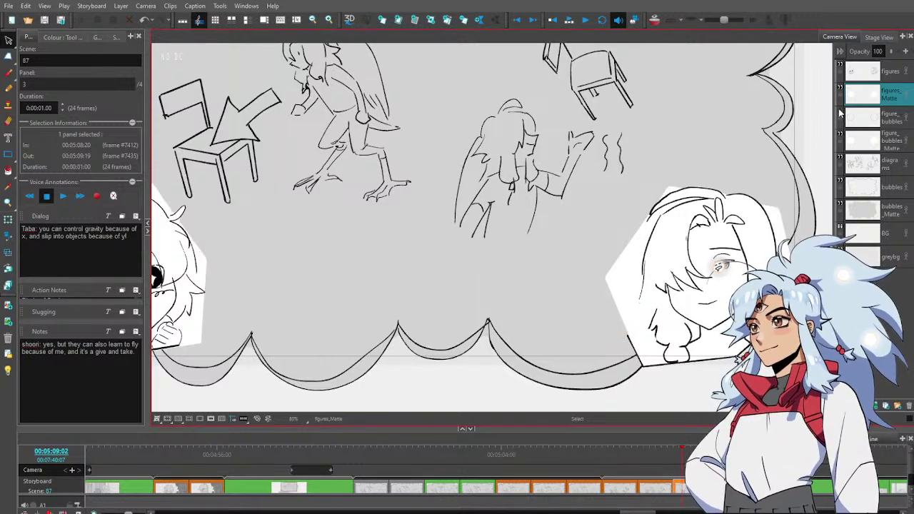
left_click(840, 116)
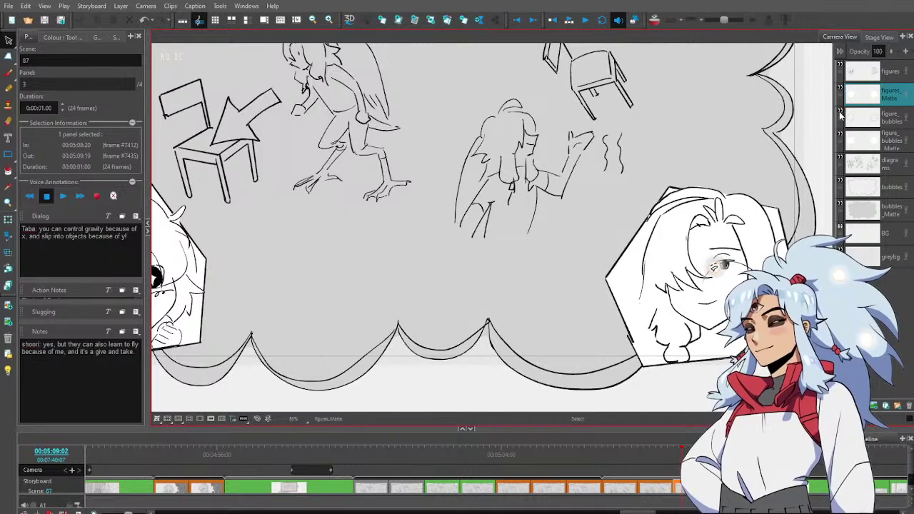
left_click(901, 122)
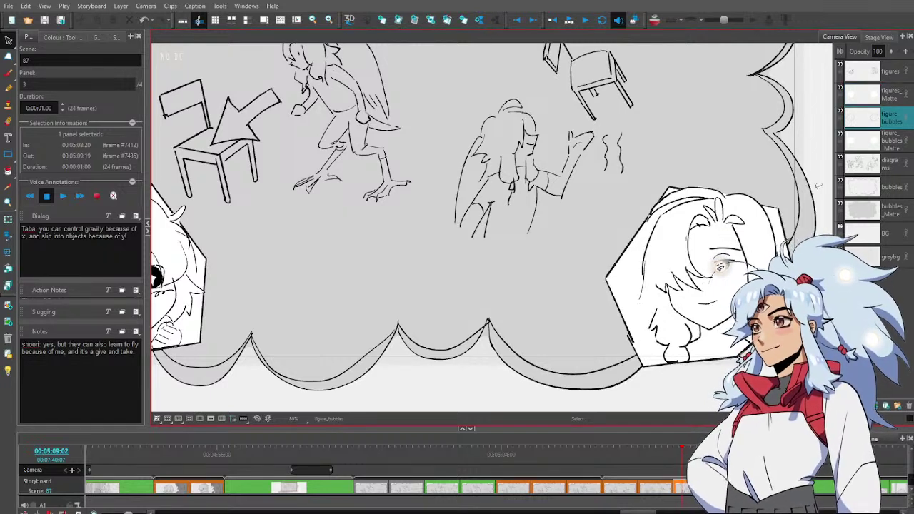
left_click(621, 317)
key("alt+0")
left_click_drag(648, 370, 644, 367)
left_click(585, 322)
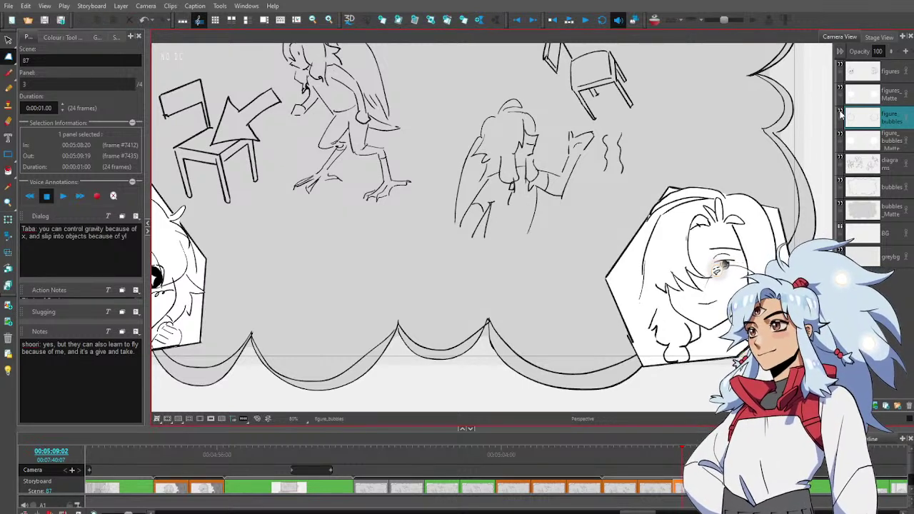
Erase the leftover hand lines beside the right-hand bubble's lower-left edge on the figures layer
left_click(891, 73)
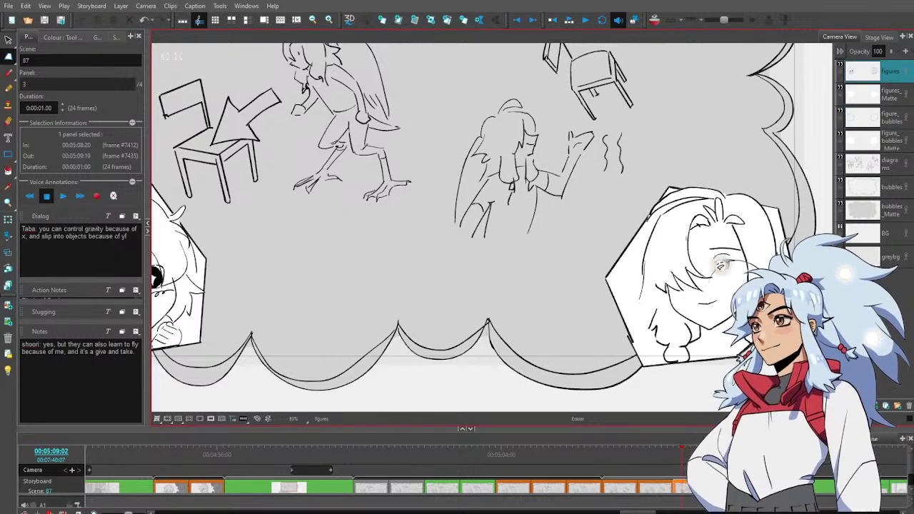
key("alt+e")
left_click_drag(627, 334, 638, 357)
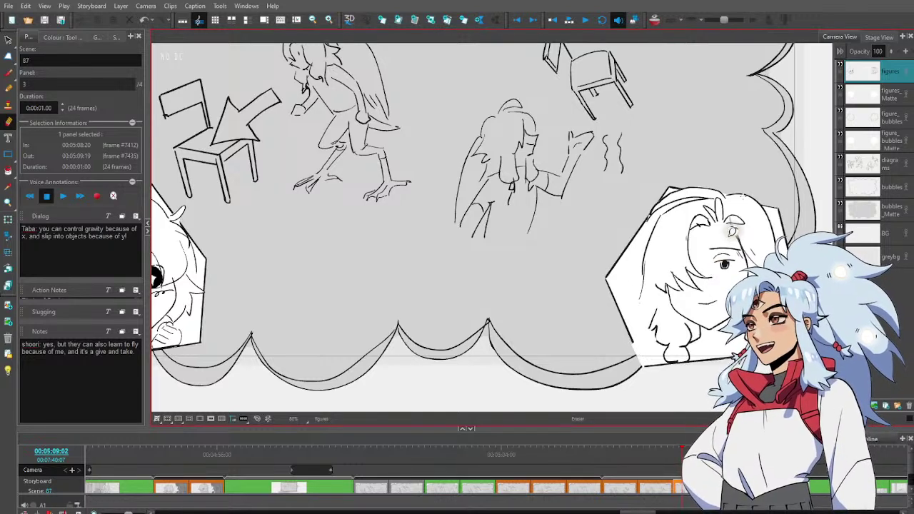
left_click(892, 99)
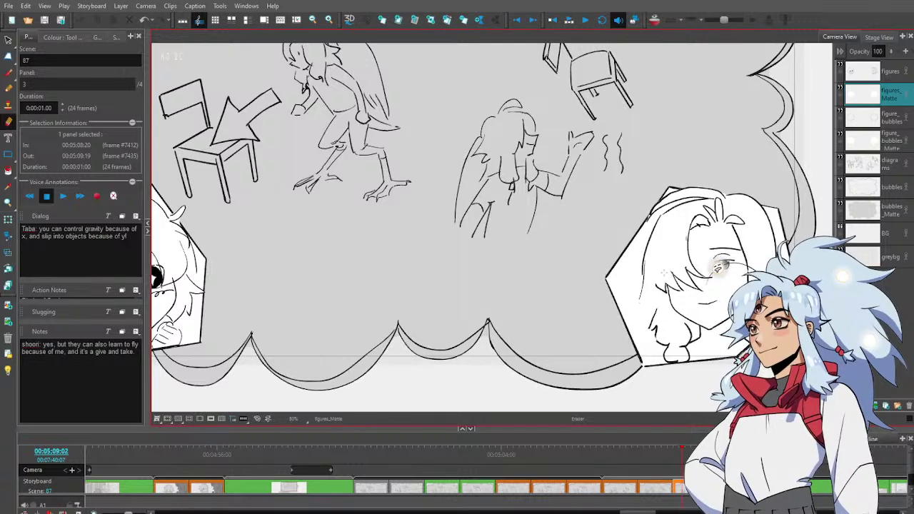
key("alt+z")
left_click(693, 312, "alt")
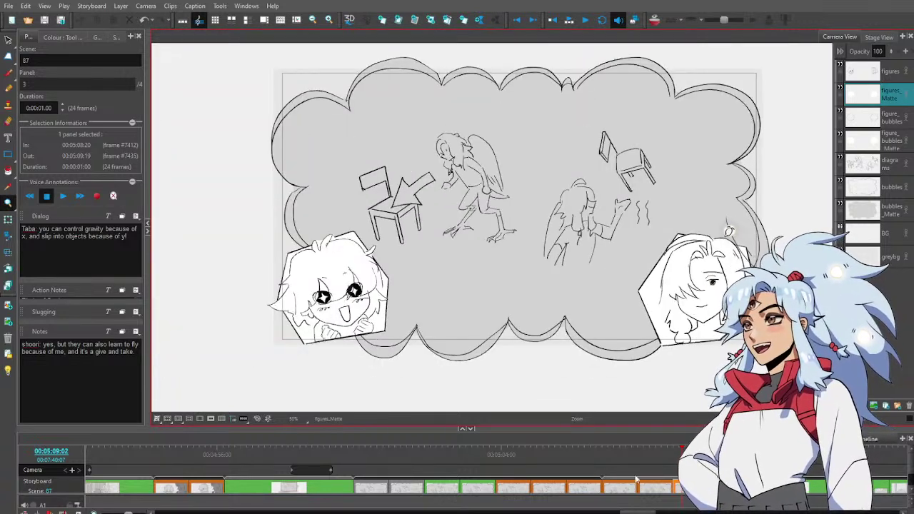
Step through panels 1 to 4 of scene 86_A to check how the pactmates drawing and bubbles change
left_click_drag(682, 456, 458, 455)
key("Left")
key("Left")
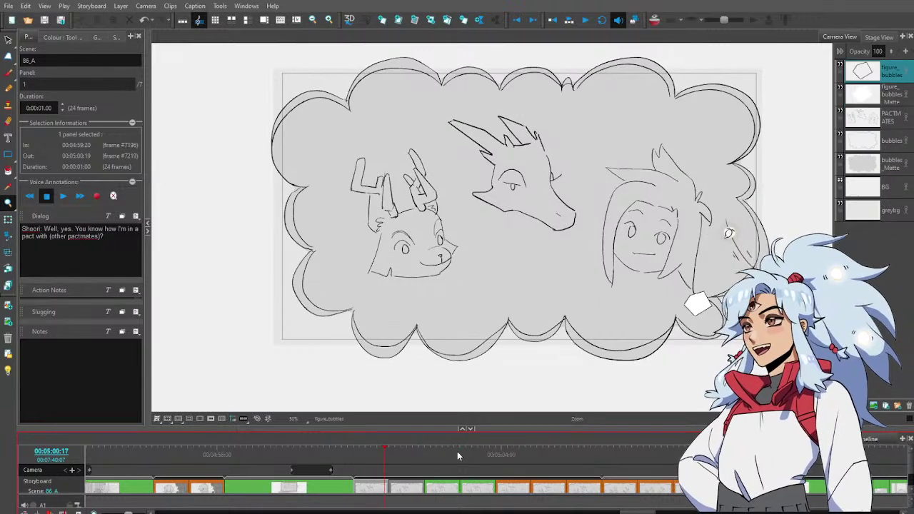
key("Right")
key("Right")
key("Right")
key("Right")
key("Right")
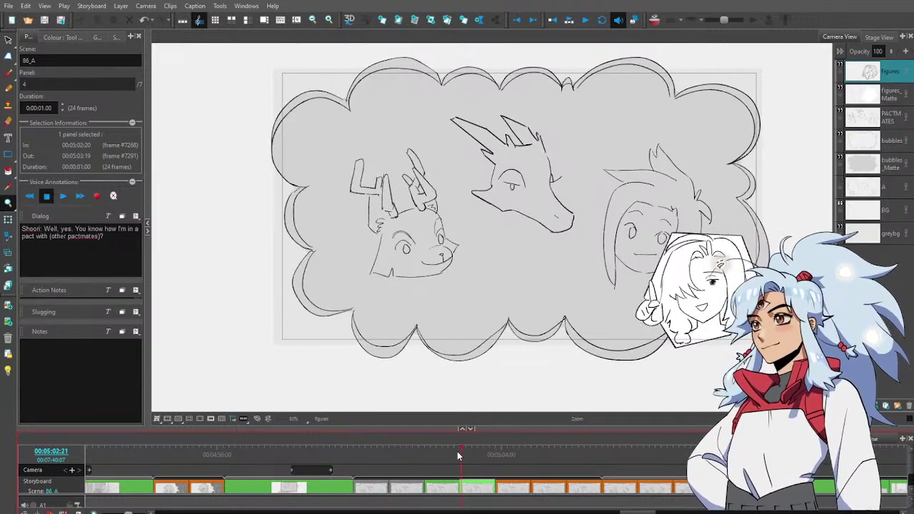
Replace the PACTMATES layer in panel 6 of scene 86_A with the one from panel 4
left_click(457, 451)
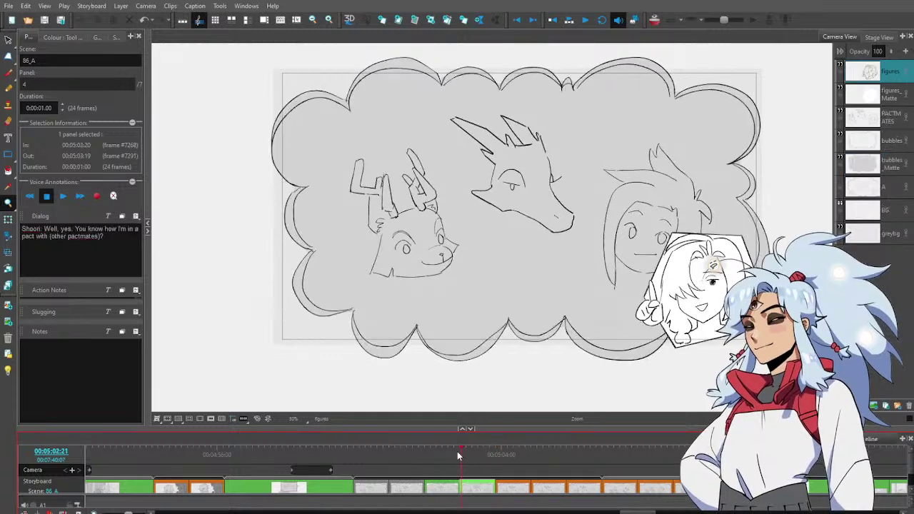
left_click(891, 120)
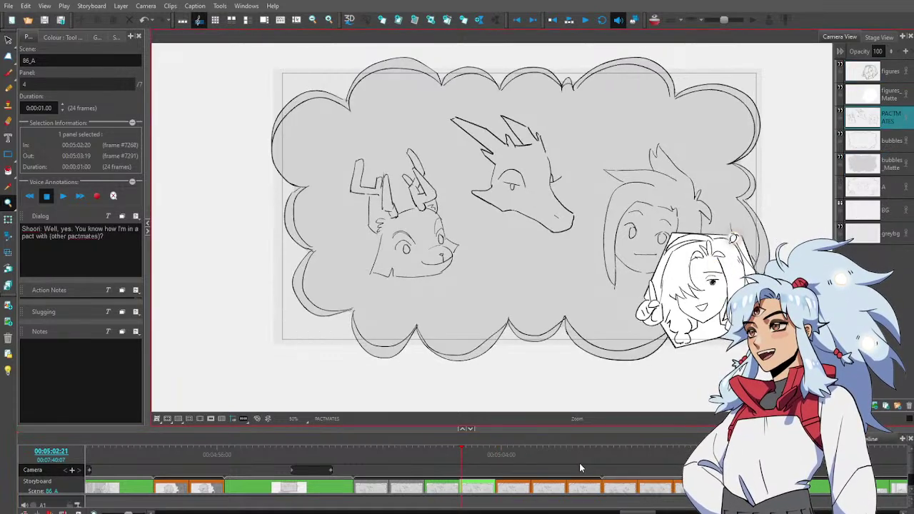
left_click(548, 455)
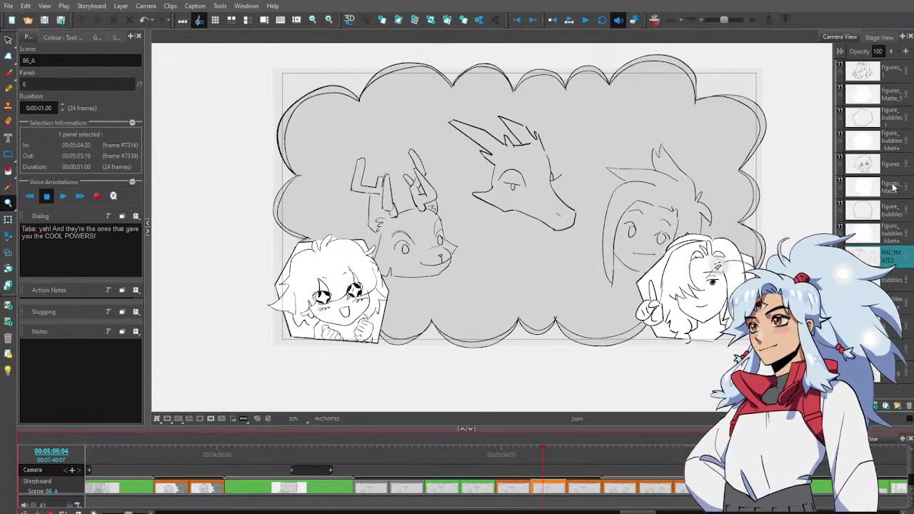
left_click(896, 265)
key("Delete")
key("ctrl+v")
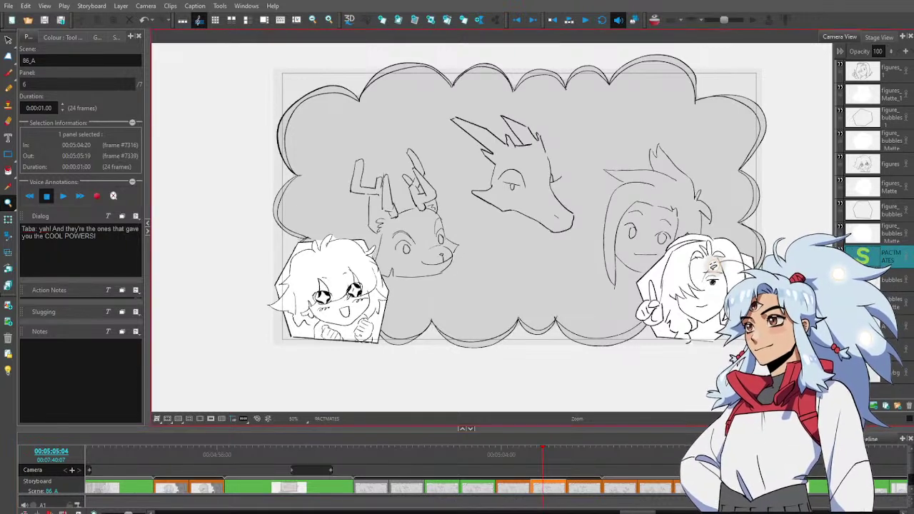
Select all eight layers from figures_1 down to figure_bubbles_Matte in panel 6 of scene 86_A after checking scene 87 panel 1
left_click_drag(544, 457, 627, 468)
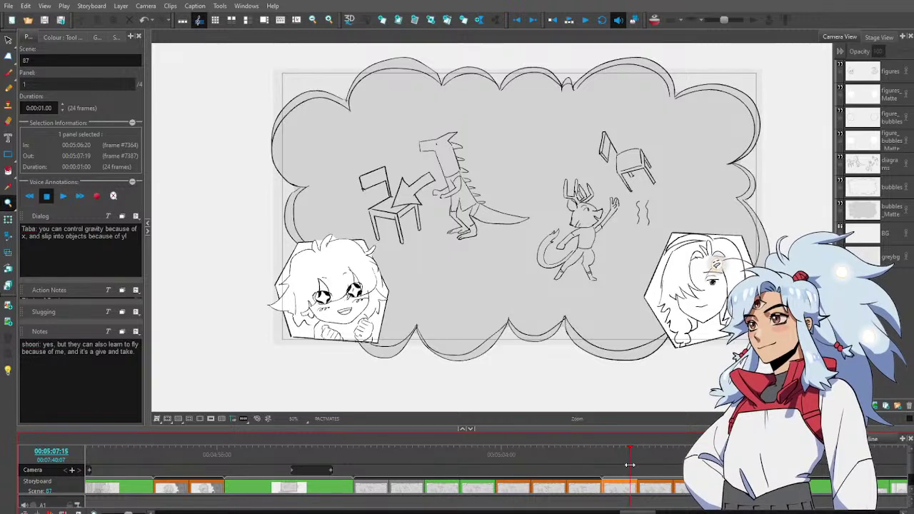
left_click_drag(634, 465, 554, 470)
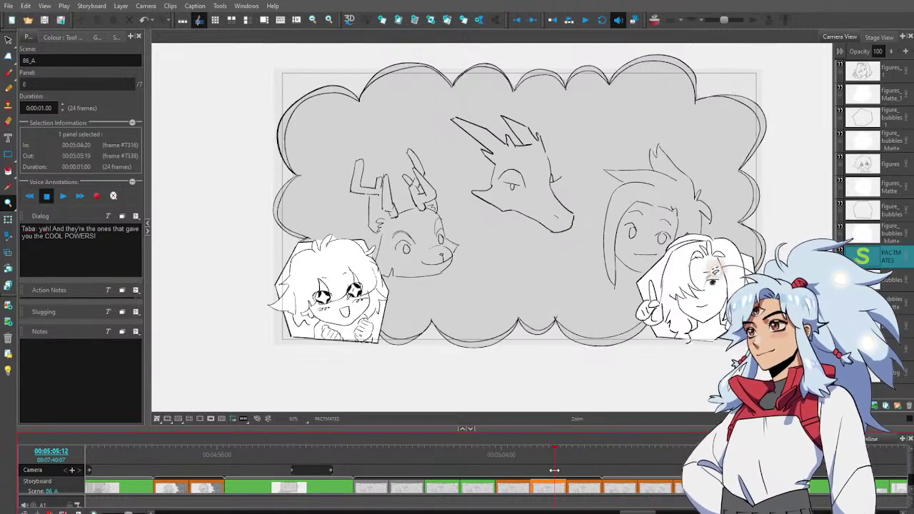
left_click(894, 72)
left_click(901, 230, "shift")
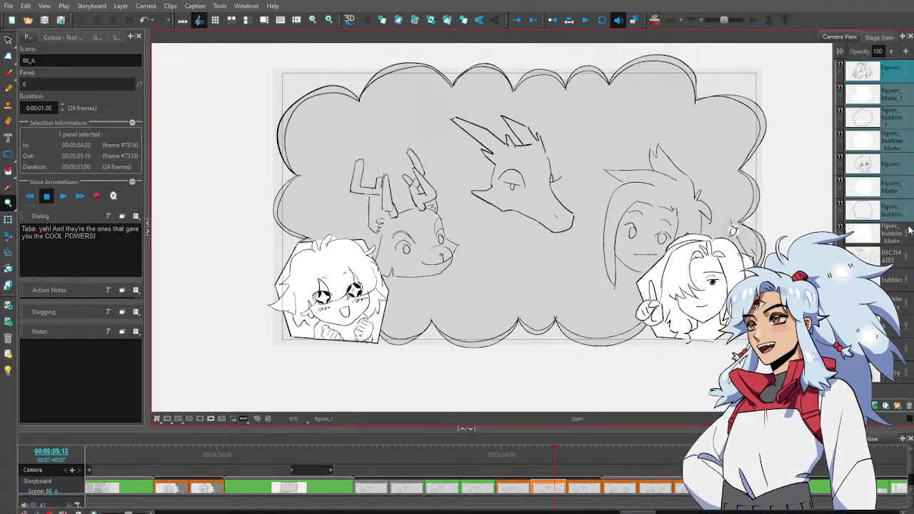
left_click(907, 230)
left_click(892, 95, "shift")
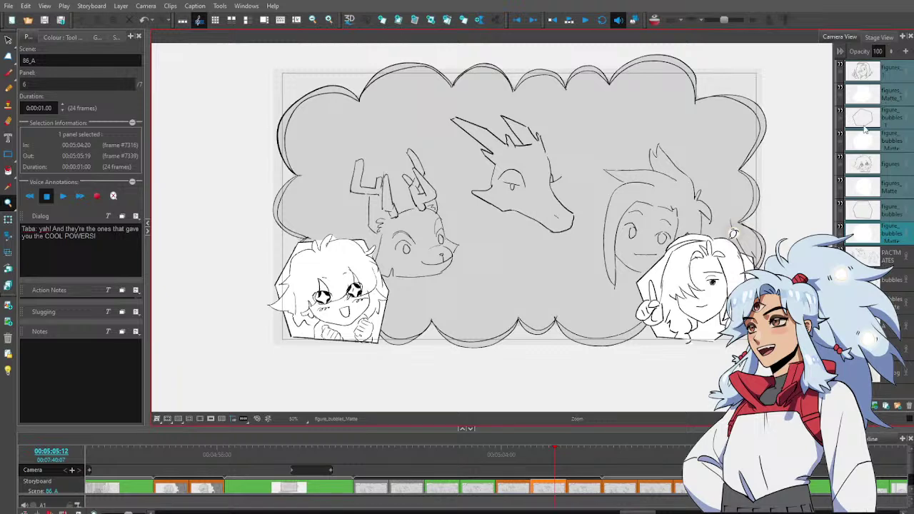
Compare panels 3 and 1 of scene 87, and duplicate panel 2 once more
left_click(661, 463)
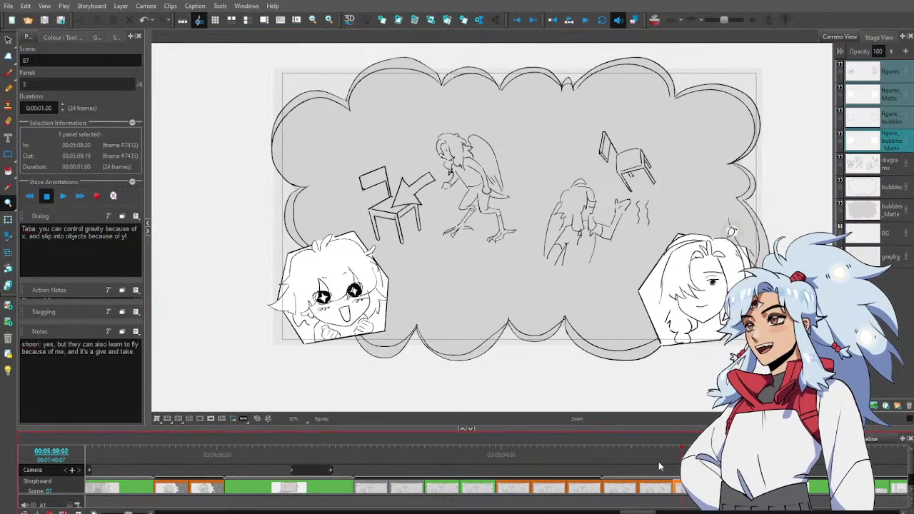
left_click(636, 459)
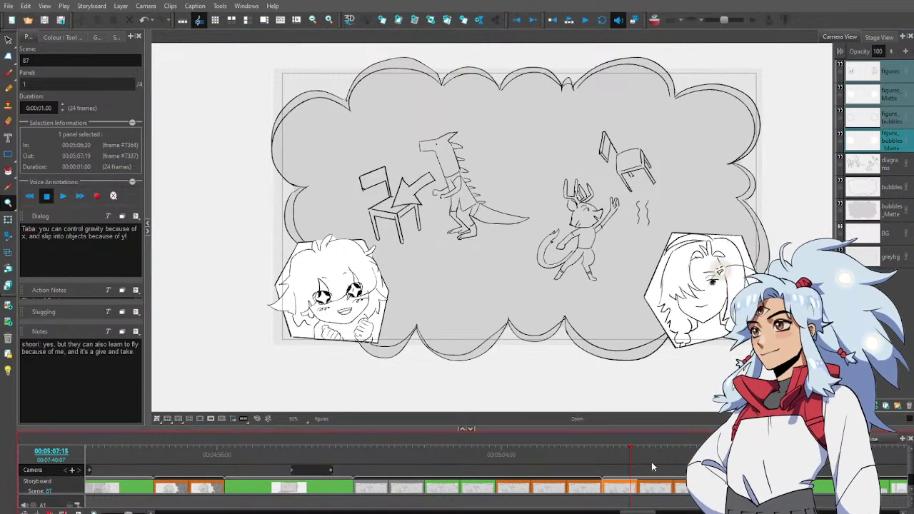
left_click(651, 463)
left_click(668, 458)
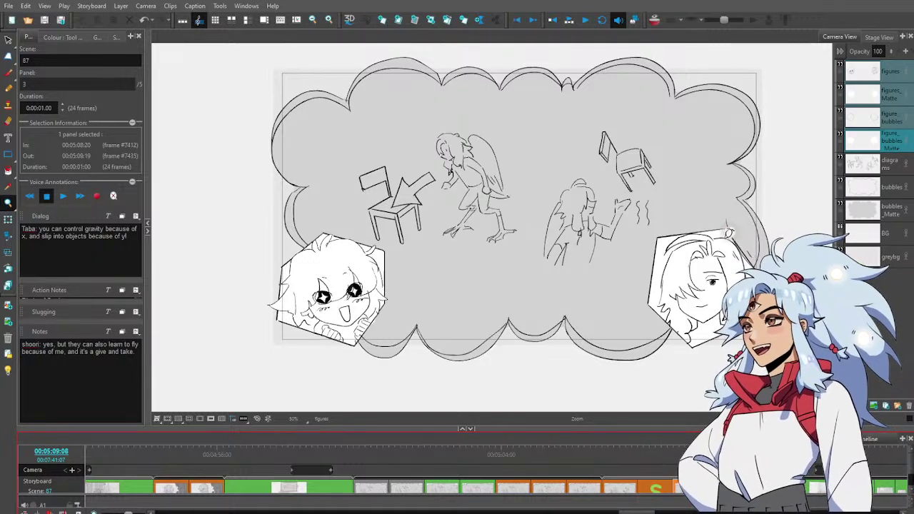
Replace the four figure, bubble and matte layers in panel 2 of scene 87 with those from panel 3, stacked above the diagrams layer
left_click(655, 457)
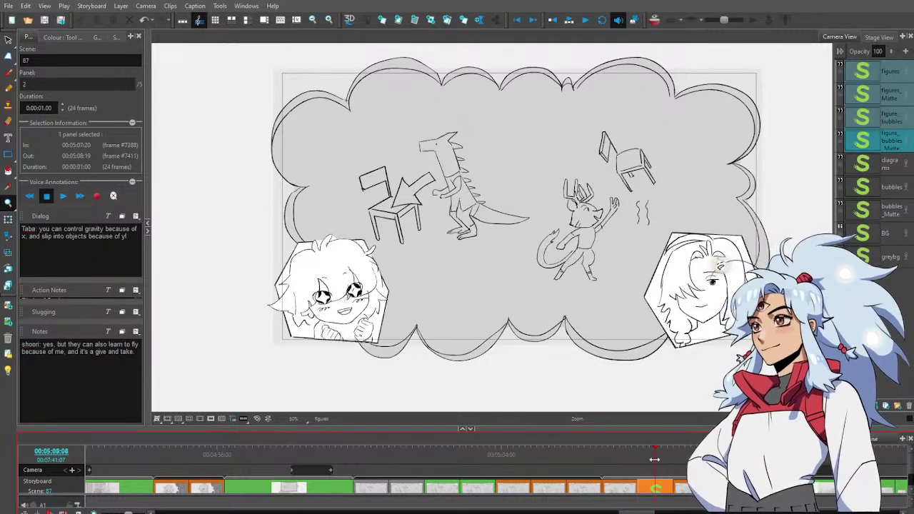
left_click(682, 457)
left_click(662, 460)
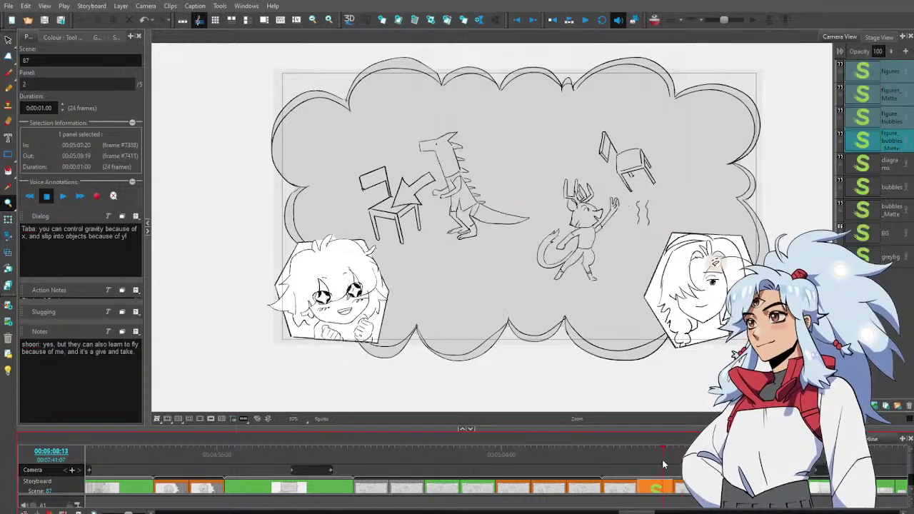
left_click(684, 458)
left_click(656, 460)
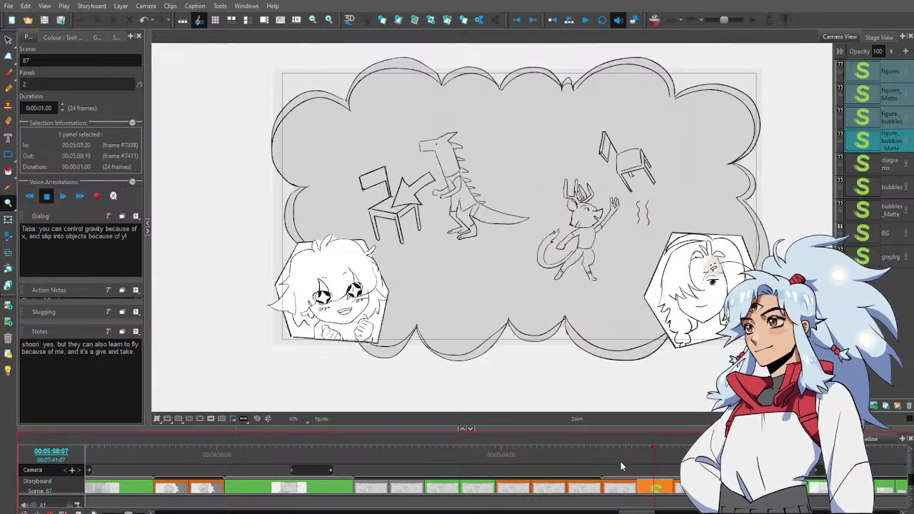
left_click(687, 458)
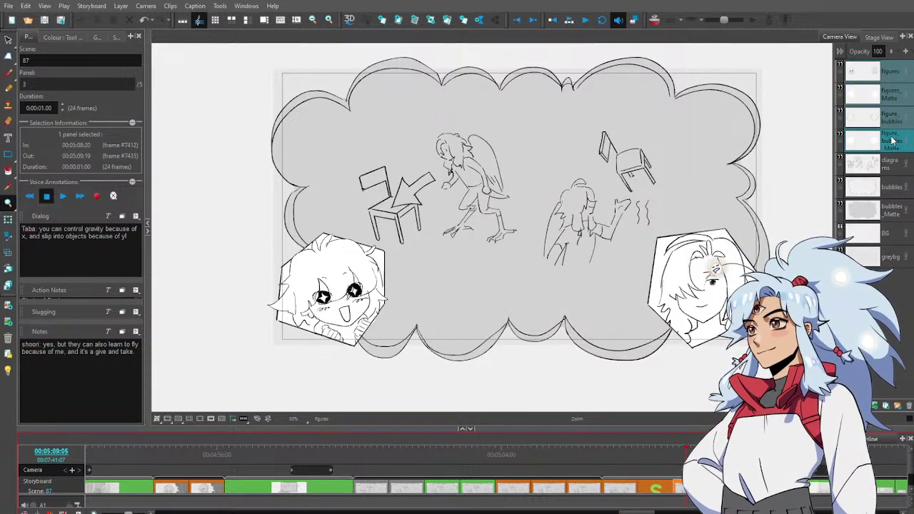
left_click(665, 461)
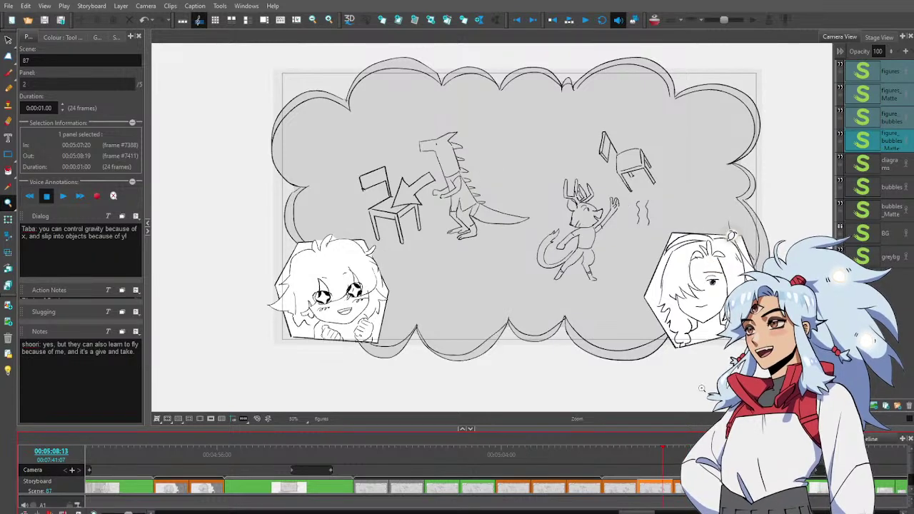
left_click_drag(903, 121, 893, 220)
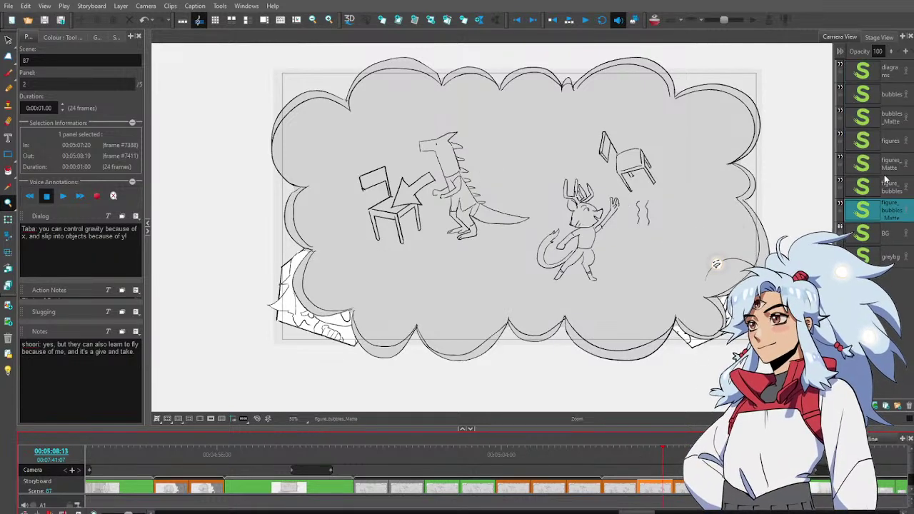
left_click(893, 142)
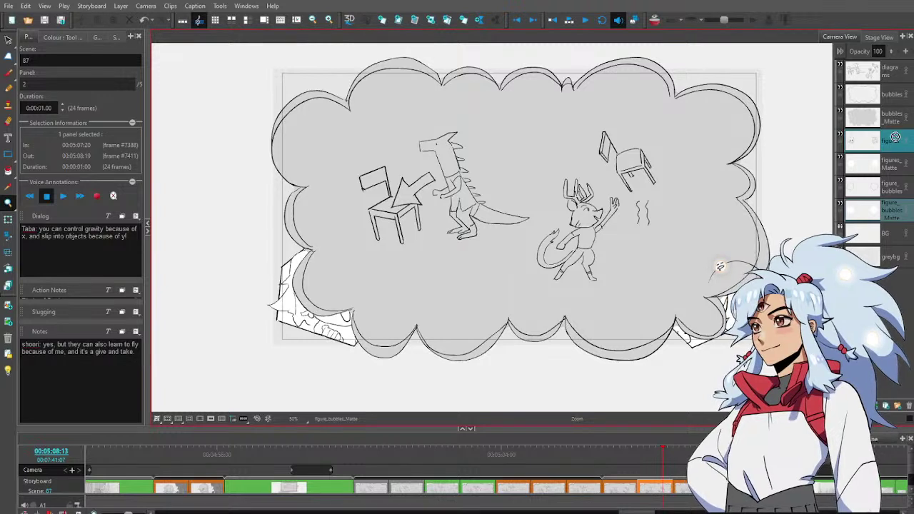
left_click_drag(893, 64, 893, 65)
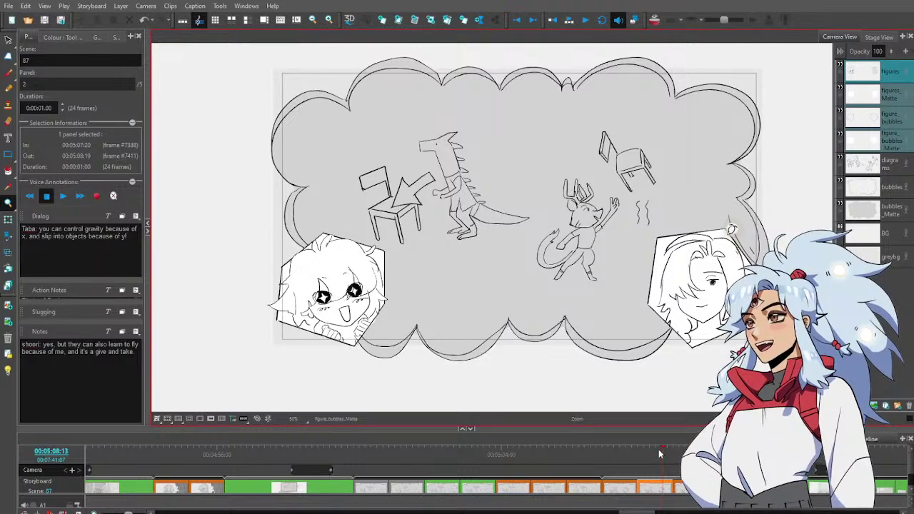
Replace the figure layers in panel 3 of scene 87 with the eight figure, bubble and matte layers from panel 6 of scene 86_A
mouse_move(663, 455)
left_mouse_down()
mouse_move(715, 458)
mouse_move(525, 467)
mouse_move(541, 463)
left_mouse_up()
left_click(893, 71)
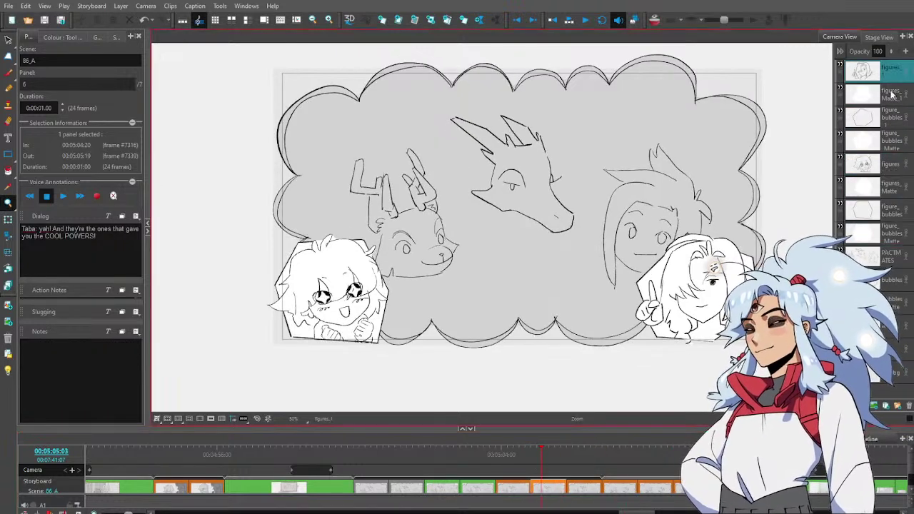
left_click(893, 235, "shift")
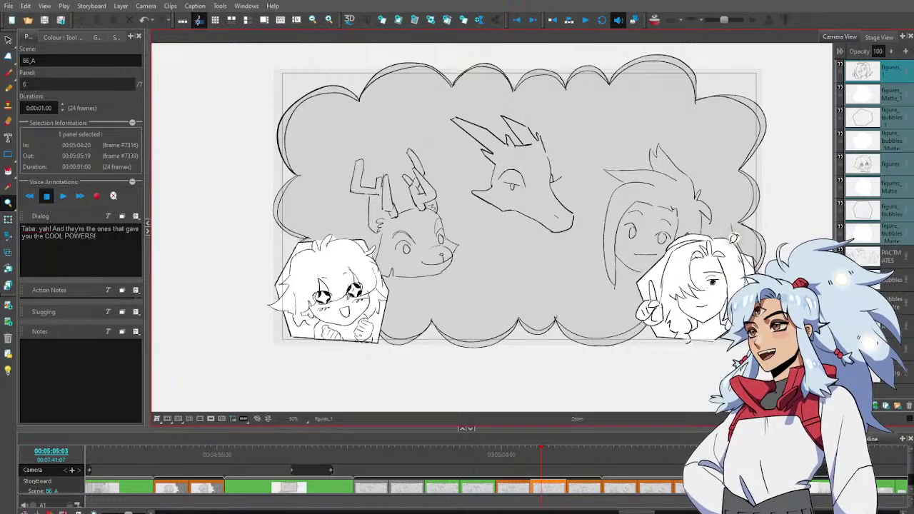
mouse_move(647, 469)
left_mouse_down()
mouse_move(682, 463)
mouse_move(662, 455)
mouse_move(711, 455)
mouse_move(666, 470)
mouse_move(492, 465)
mouse_move(750, 471)
left_mouse_up()
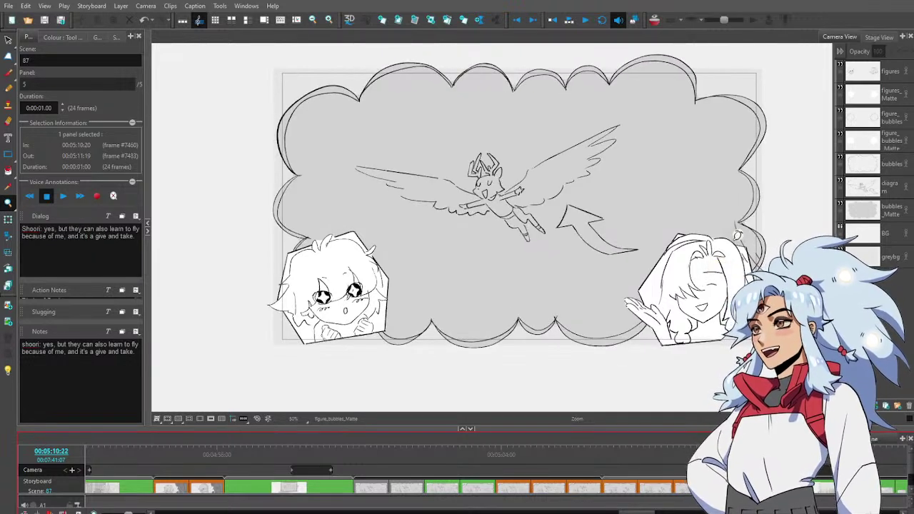
left_click_drag(720, 269, 734, 234)
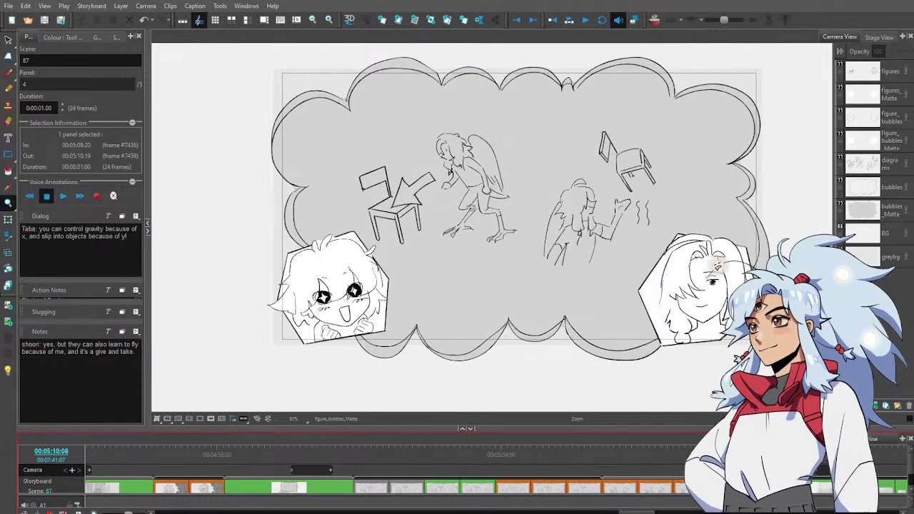
left_click_drag(734, 471, 703, 489)
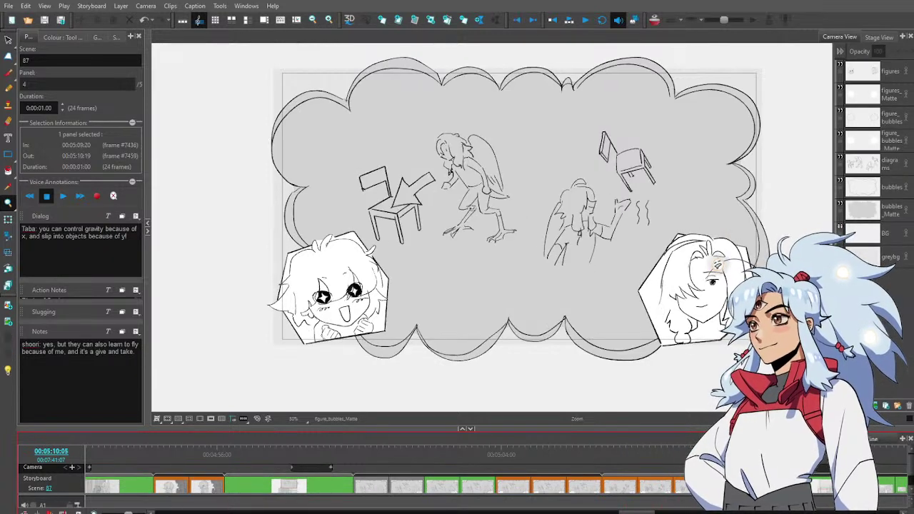
left_click_drag(722, 457, 708, 457)
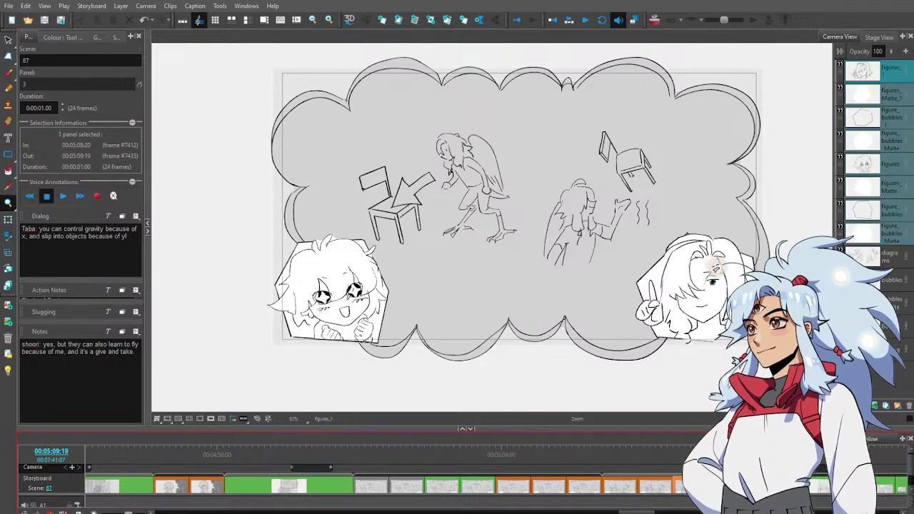
Delete the long-haired figure's raised hand from the figures_1 and figures_Matte_1 layers in panel 3 of scene 87
left_click(897, 74)
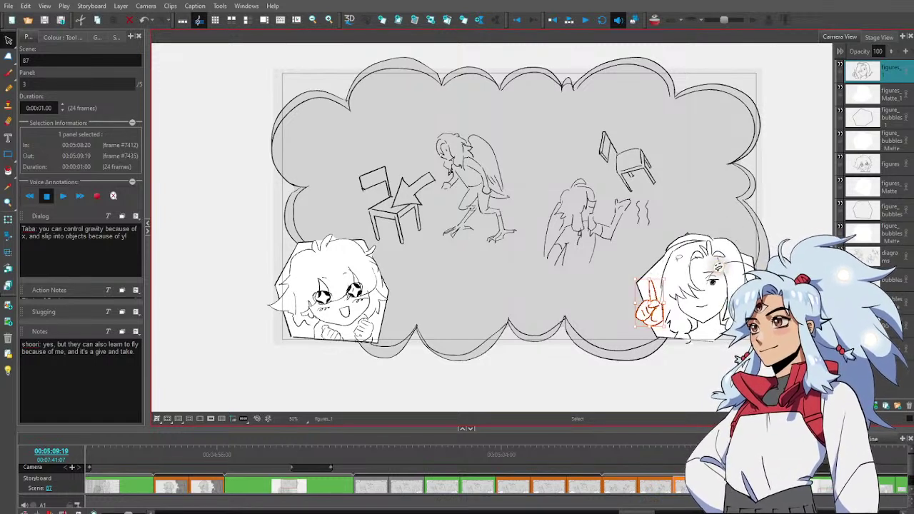
left_click(881, 100)
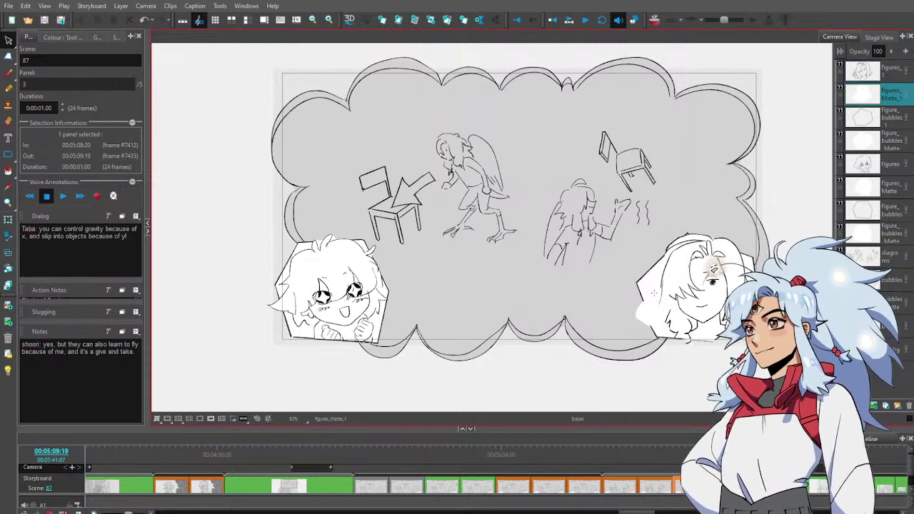
key("alt+s")
left_click(650, 309)
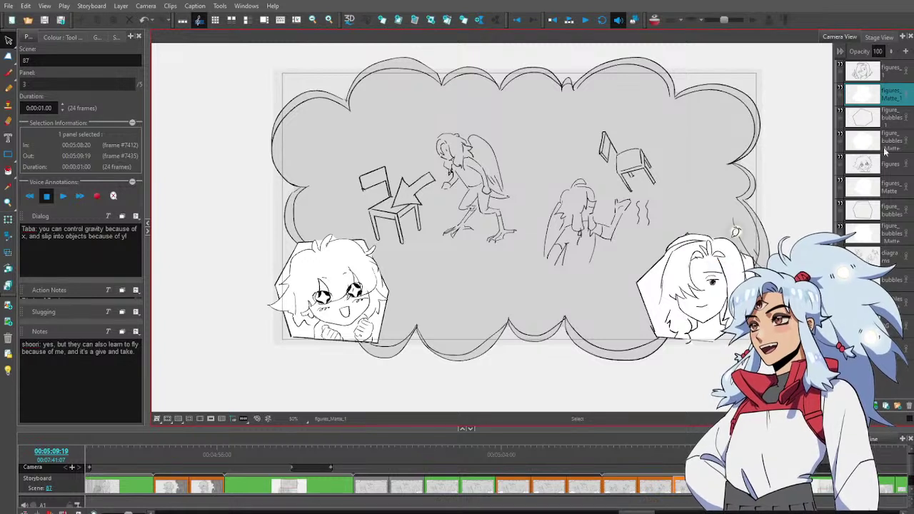
Delete the leftover hand strokes at the lower edge of the long-haired figure's bubble on the figures_1 layer
left_click(891, 71)
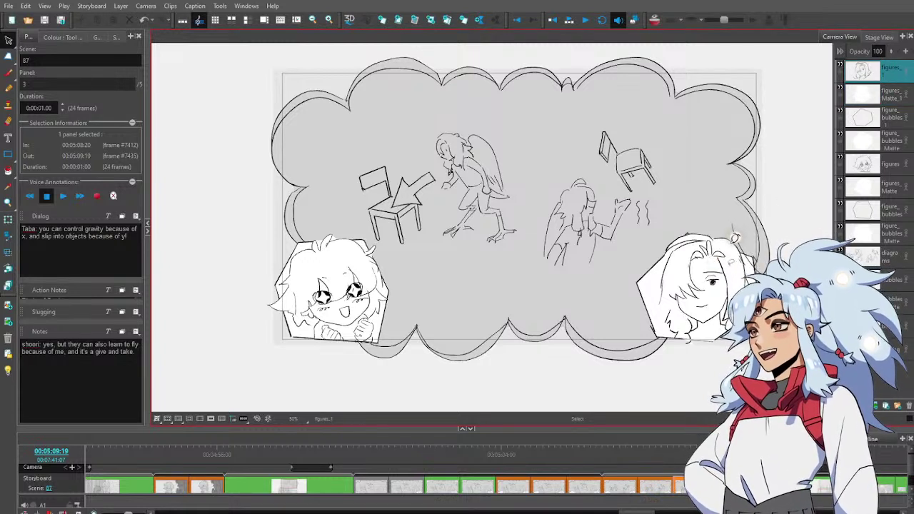
key("alt+e")
key("alt+s")
left_click(654, 332)
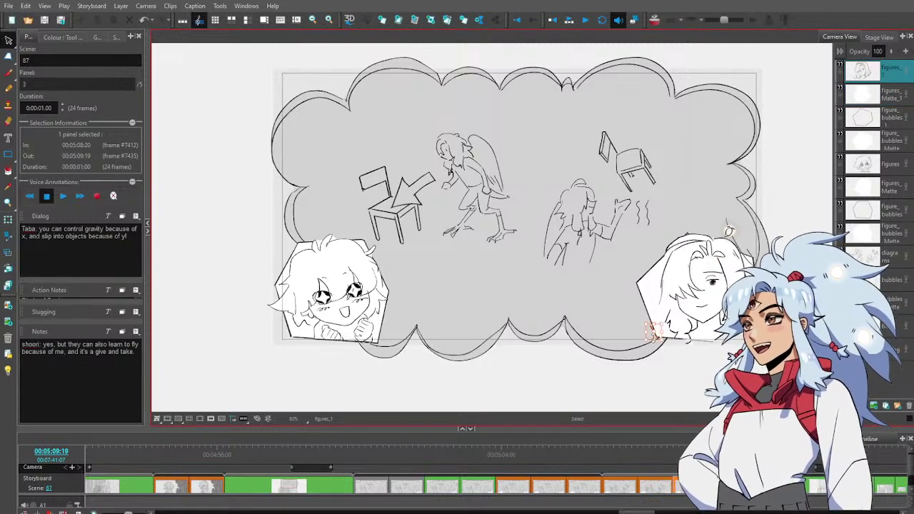
key("Delete")
left_click(658, 337)
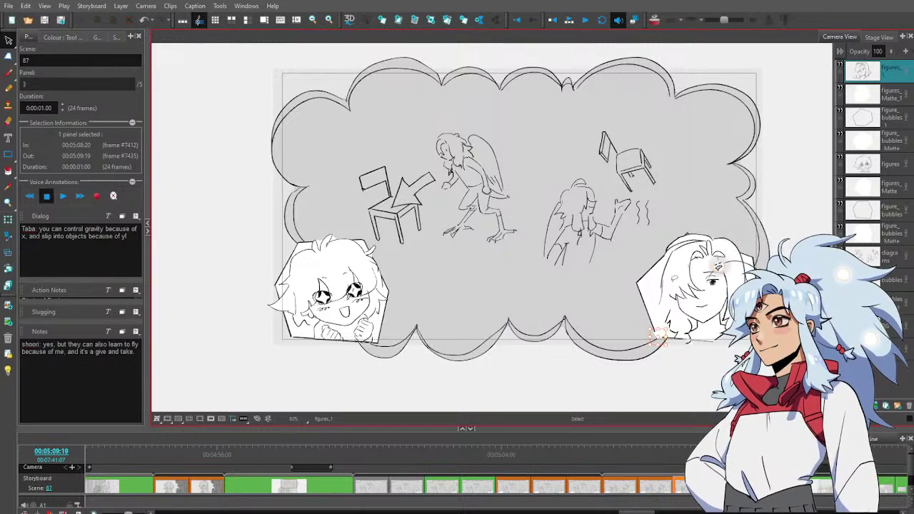
key("Delete")
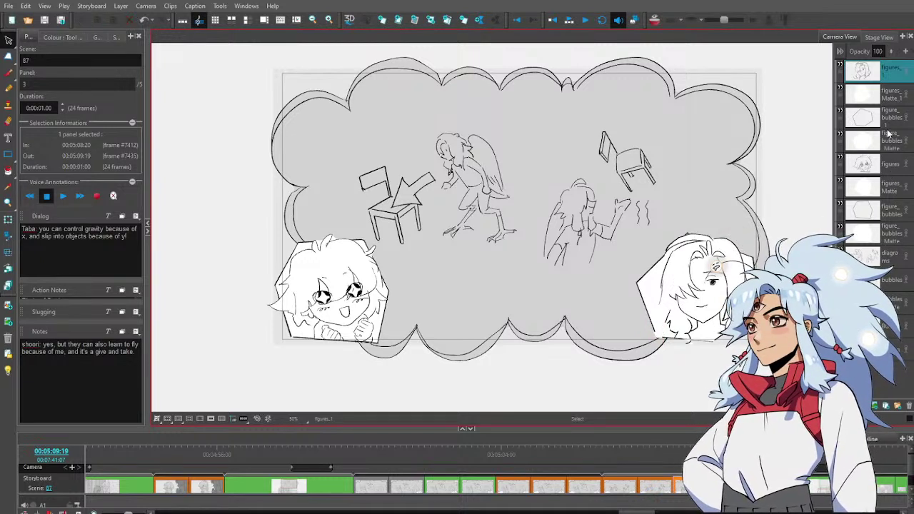
Erase the leftover matte fill around the lower edge of the long-haired figure's bubble on figures_Matte_1
left_click(895, 101)
key("alt+e")
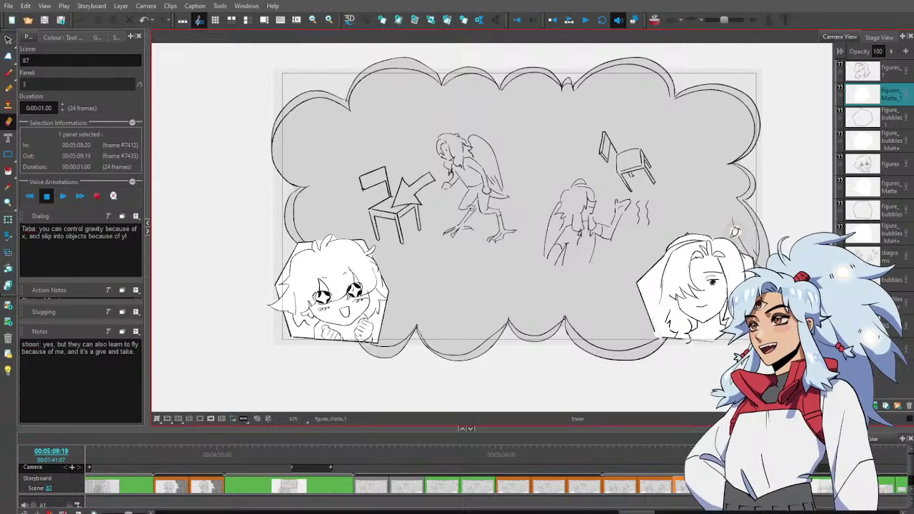
left_click_drag(659, 342, 652, 319)
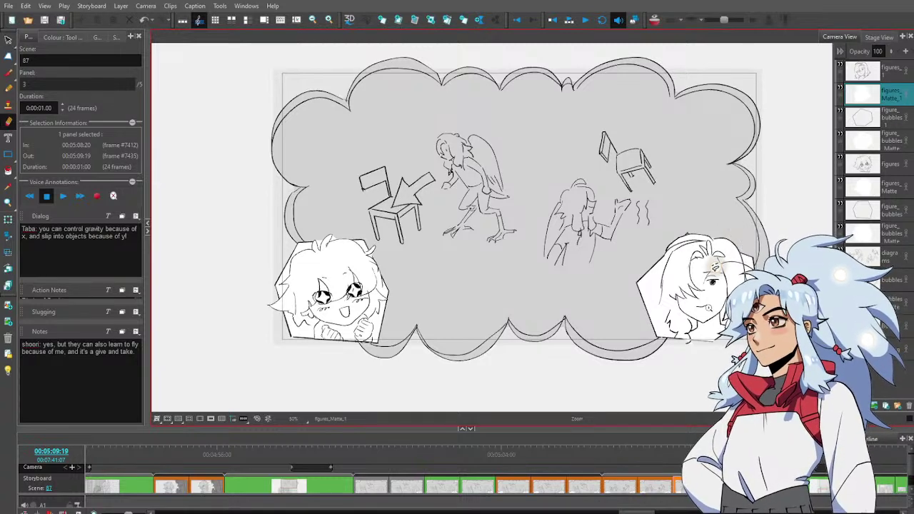
key("1")
key("space")
left_click_drag(735, 233, 733, 231)
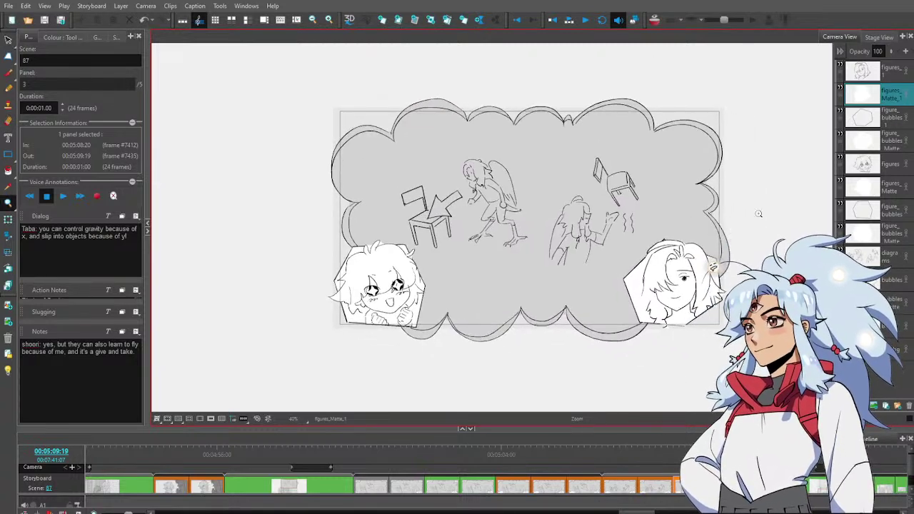
scroll(682, 255, "up", 2)
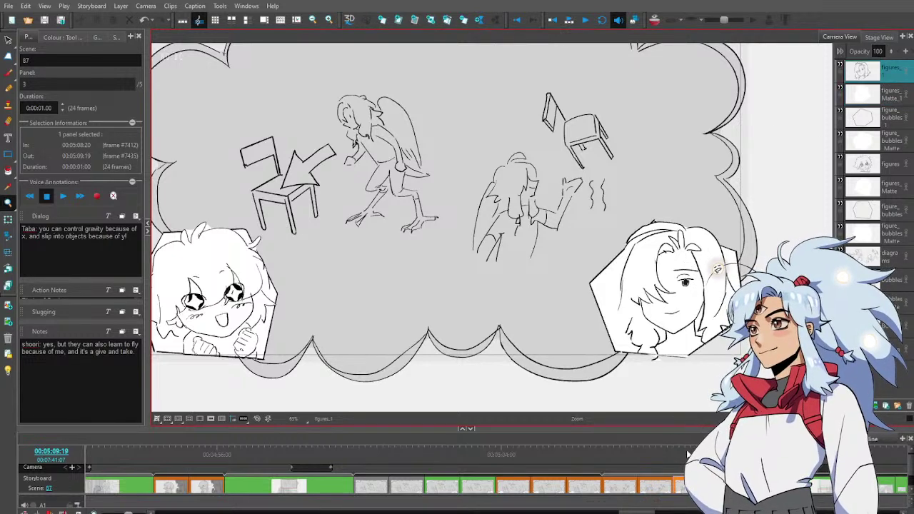
Copy the small strokes beside the long-haired figure's hair from panel 2 of scene 87 into the figure drawings of panels 3 and 4
left_click(629, 463)
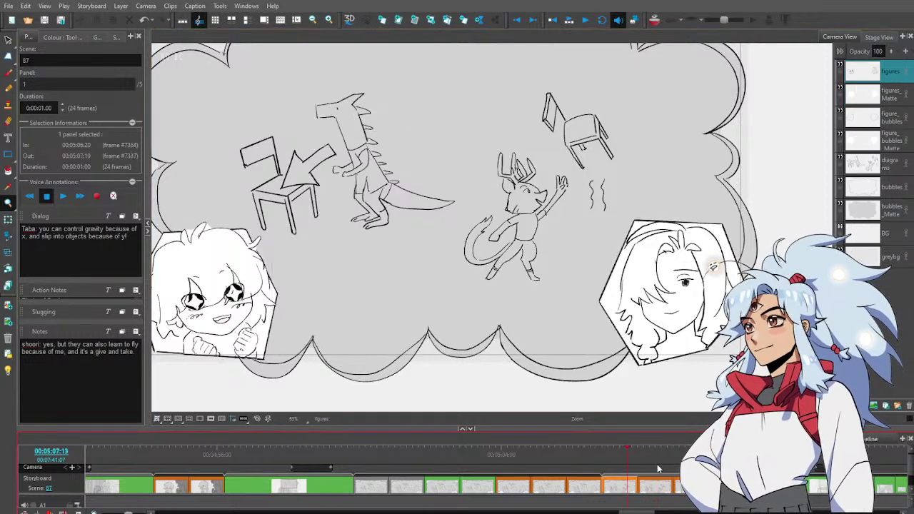
left_click(658, 466)
key("alt+s")
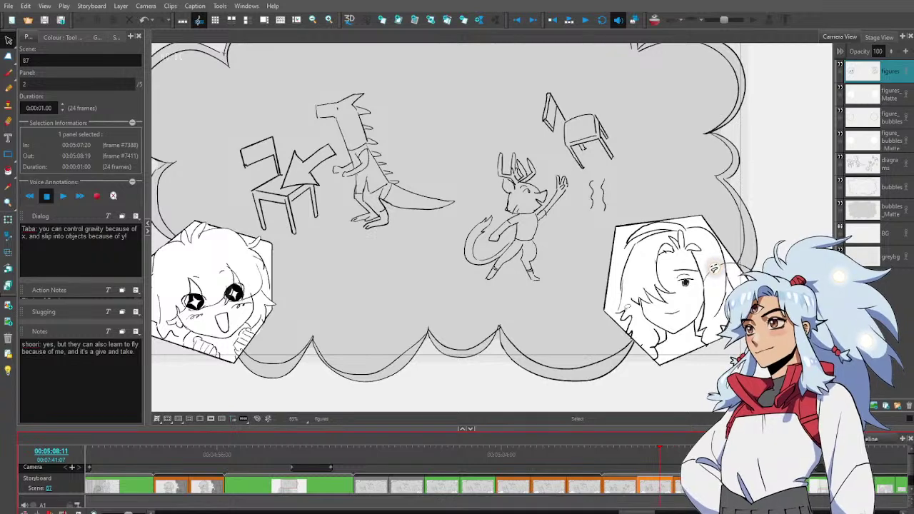
left_click(623, 314)
left_click(691, 464)
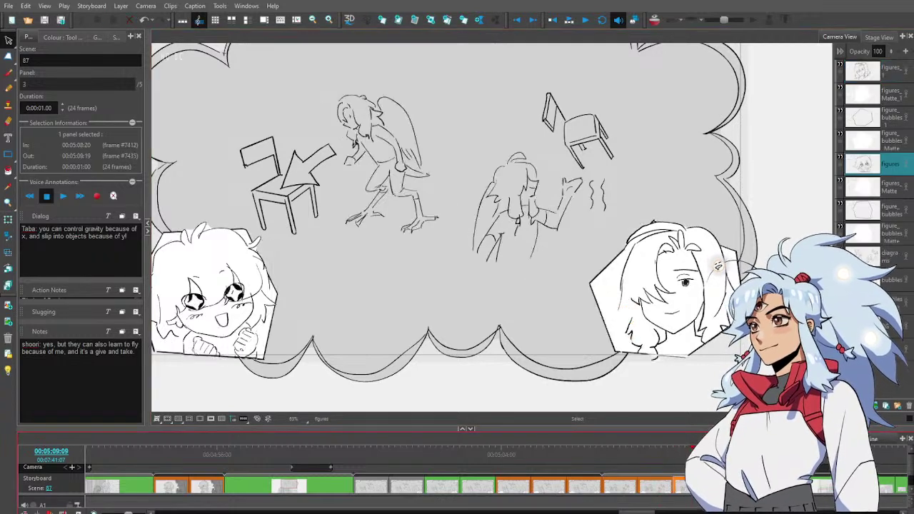
left_click(896, 74)
left_click(623, 315)
left_click_drag(685, 444, 724, 462)
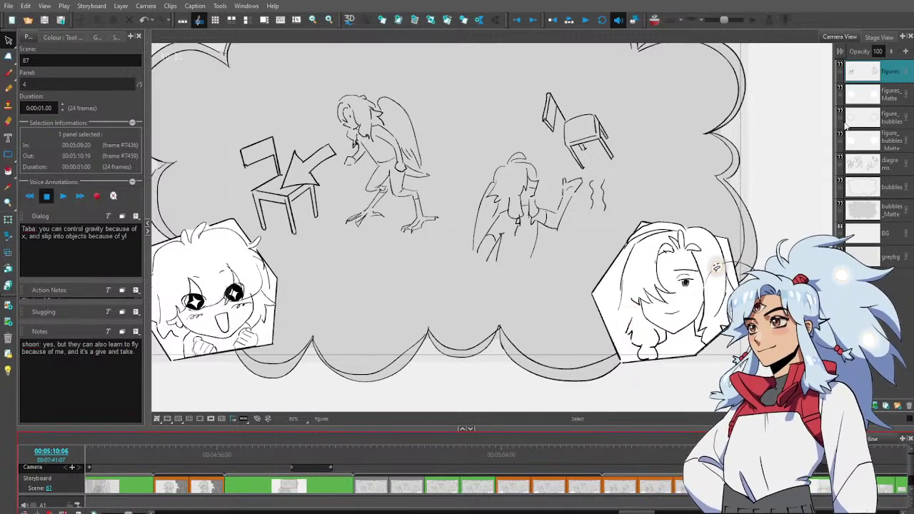
left_click(891, 93)
key("ctrl+v")
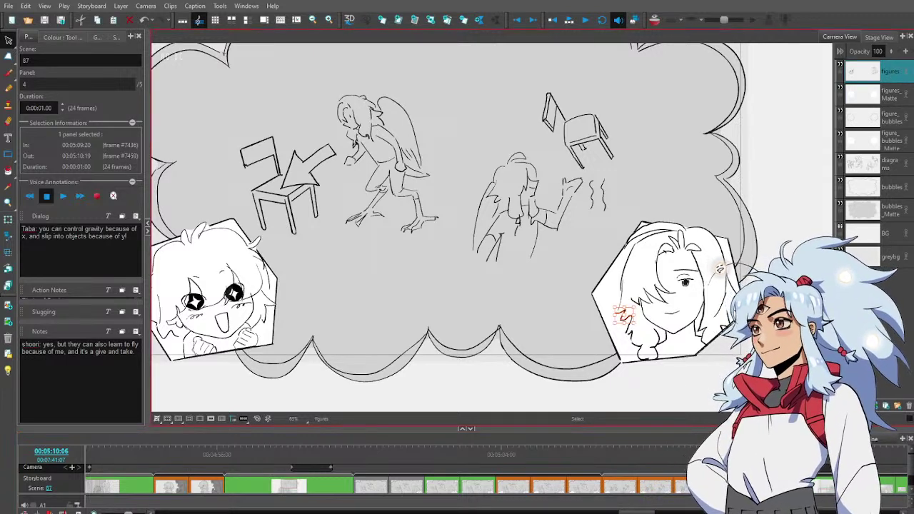
Mark panels 5 to 7 of scene 86_A with the green panel colour
left_click_drag(724, 458, 582, 467)
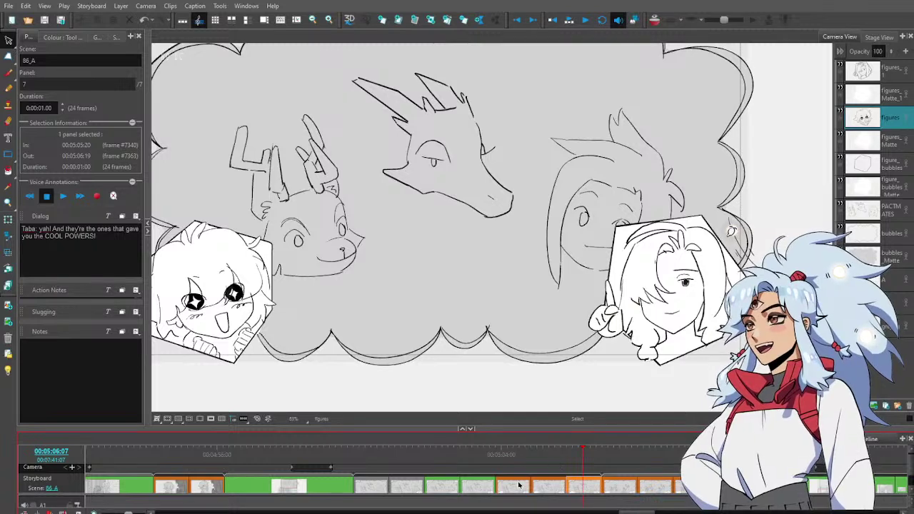
left_click(514, 487, "shift")
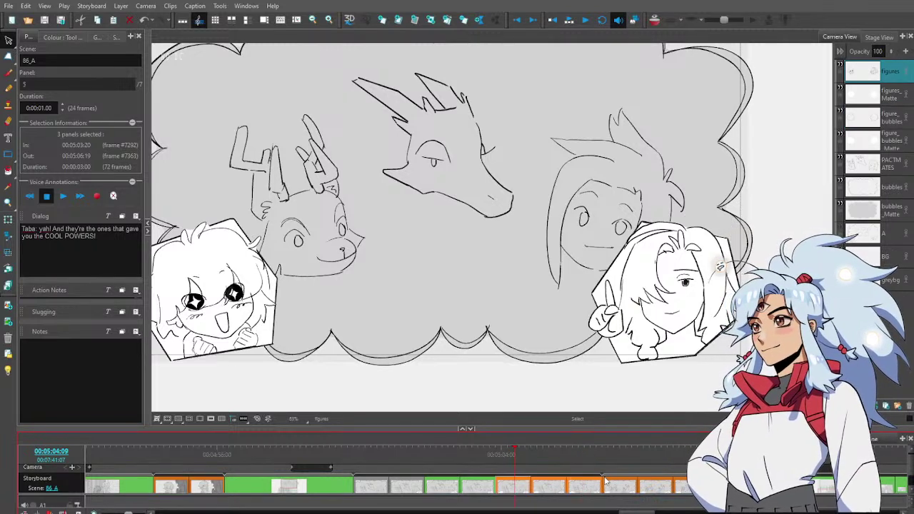
mouse_move(515, 452)
left_mouse_down()
mouse_move(439, 448)
mouse_move(496, 461)
mouse_move(654, 470)
mouse_move(748, 465)
mouse_move(724, 465)
left_mouse_up()
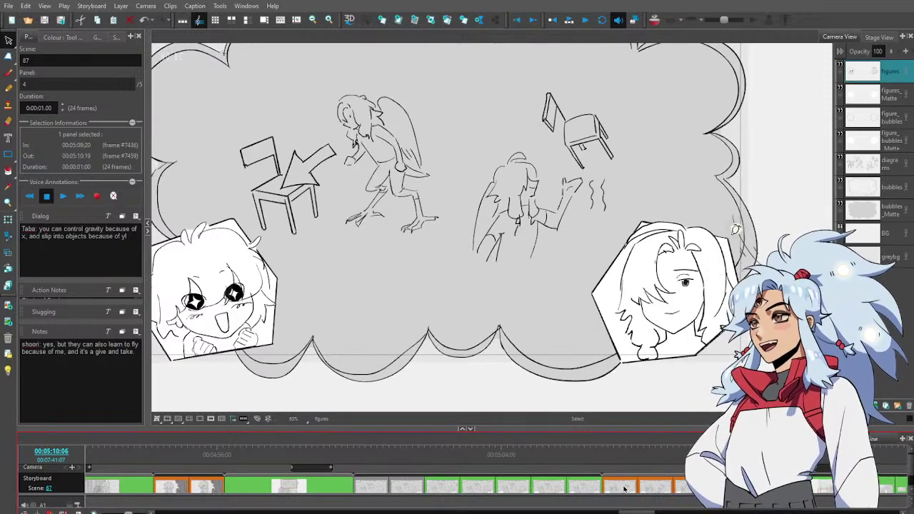
Slightly rotate the dragon, arrow and standing chair drawings on the diagrams layer of panel 2 in scene 87
left_click_drag(620, 461, 651, 459)
key("alt+z")
left_click(701, 159, "alt")
left_click(700, 159, "alt")
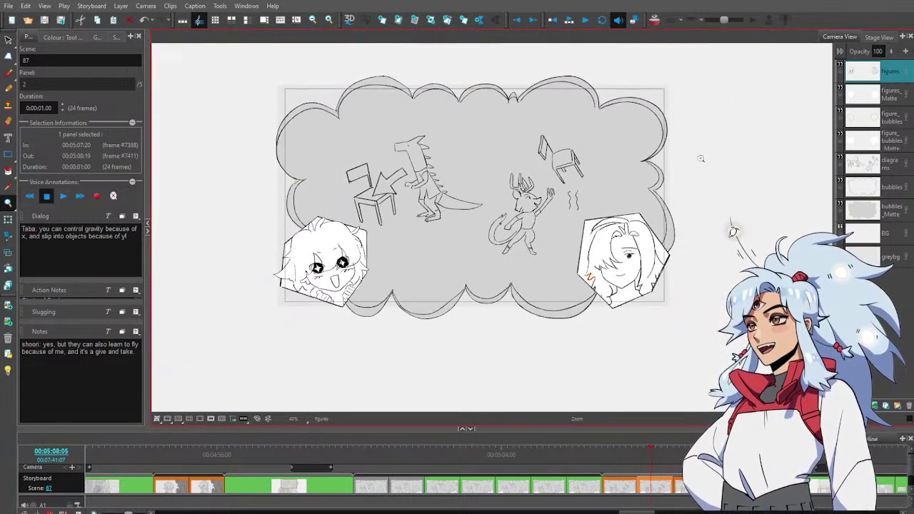
left_click(897, 169)
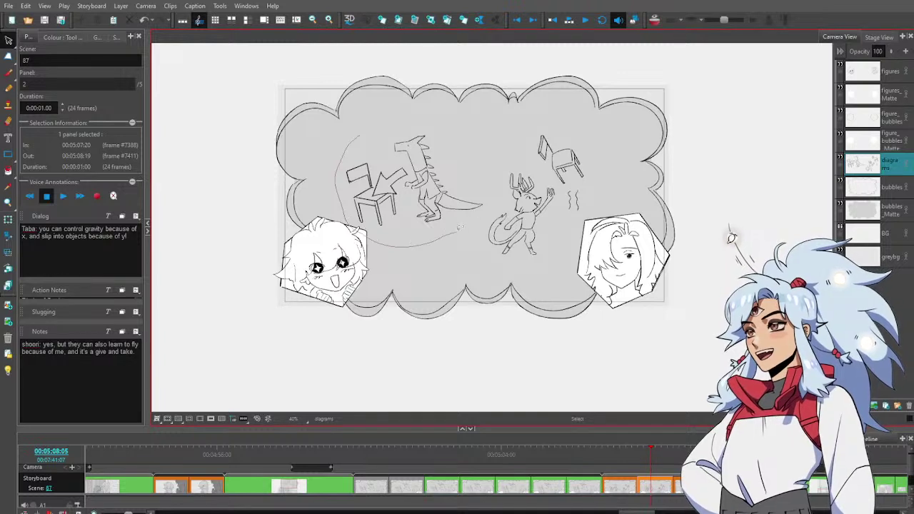
left_click_drag(423, 100, 429, 98)
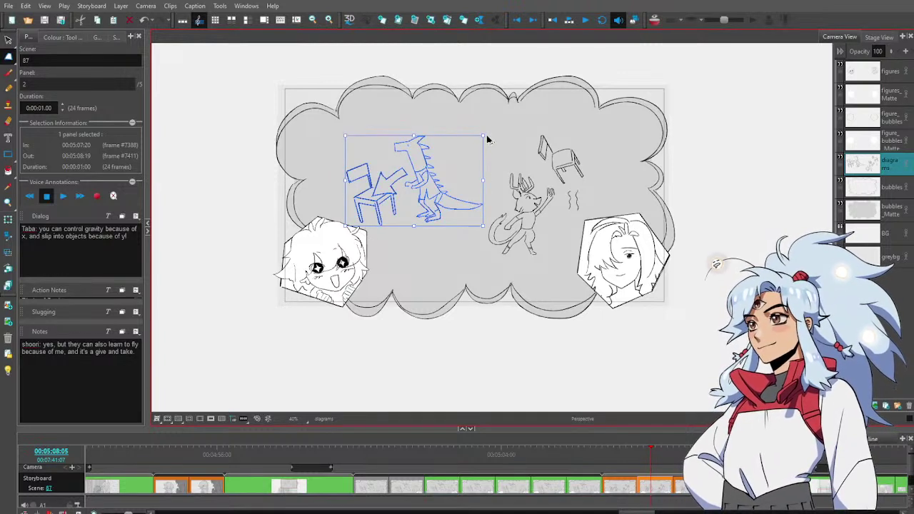
left_click(488, 140)
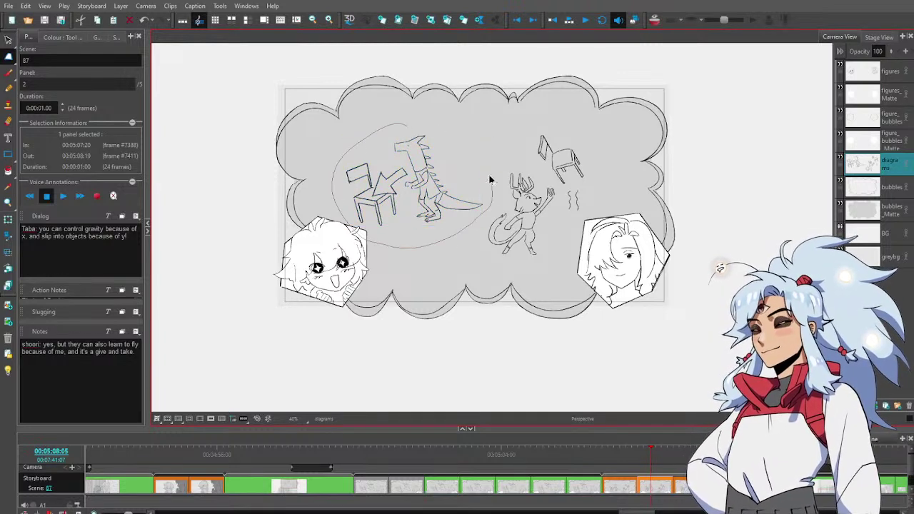
left_click_drag(490, 180, 489, 175)
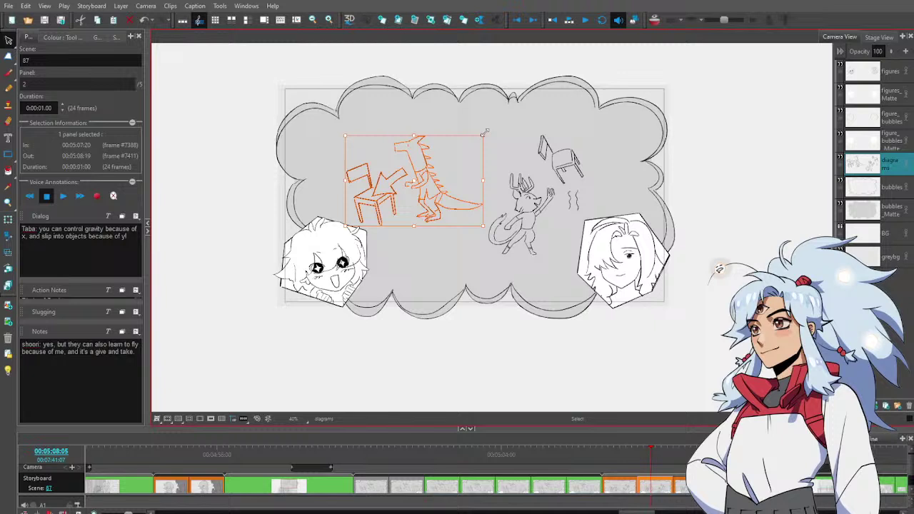
Slightly rotate the antlered figure, floating chair and wavy lines on the diagrams layer of panel 2
left_click(531, 130)
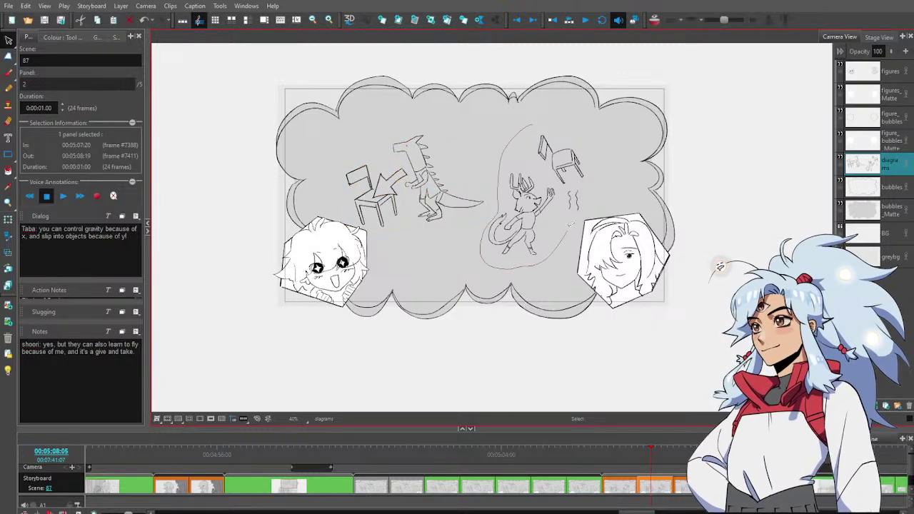
left_click_drag(590, 136, 600, 133)
left_click_drag(593, 133, 597, 138)
left_click(609, 119)
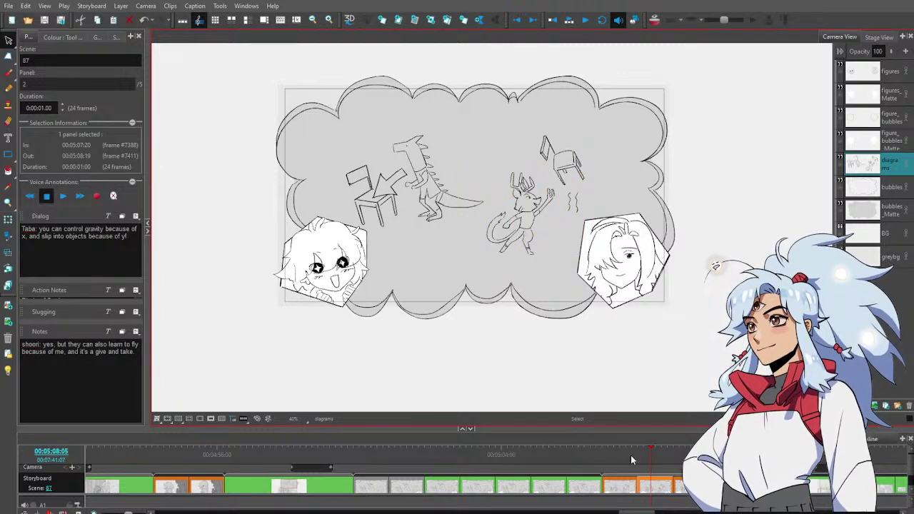
Slightly rotate the two winged-figure-and-chair drawings on the diagrams layer of panel 4
left_click_drag(631, 455, 723, 463)
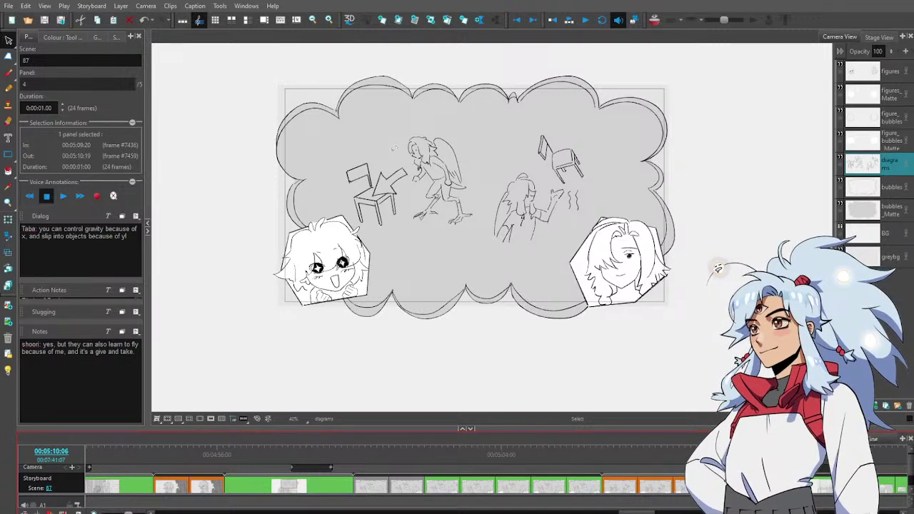
mouse_move(347, 146)
left_mouse_down()
mouse_move(370, 246)
mouse_move(462, 243)
mouse_move(488, 202)
mouse_move(465, 137)
mouse_move(415, 125)
mouse_move(518, 136)
mouse_move(489, 203)
mouse_move(536, 266)
mouse_move(604, 192)
mouse_move(565, 125)
mouse_move(591, 131)
left_mouse_up()
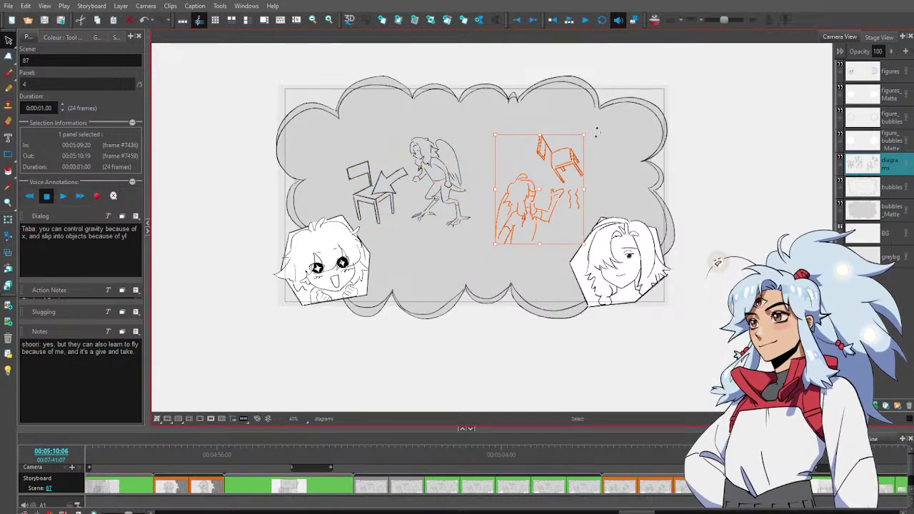
left_click(657, 336)
left_click(623, 456)
left_click_drag(623, 456, 736, 464)
Mark panels 1 to 4 of scene 87 with the green panel colour
left_click(618, 490, "shift")
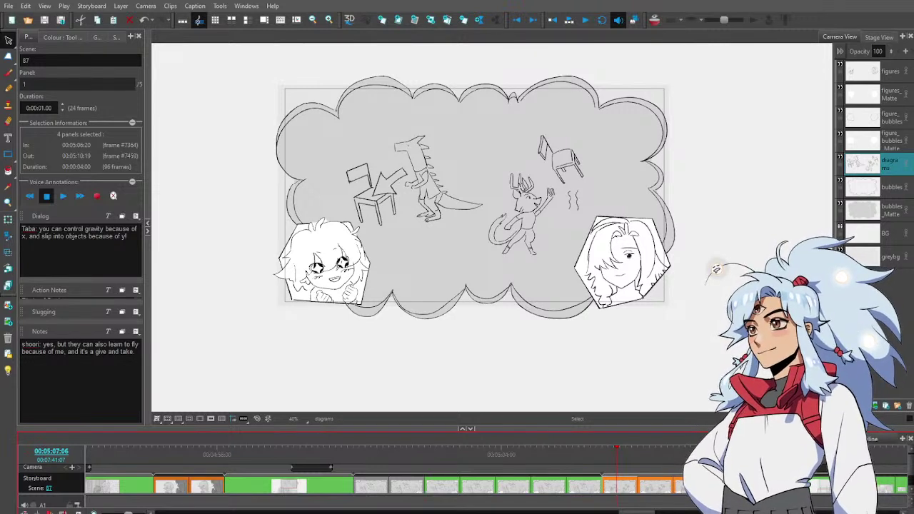
left_click(715, 269)
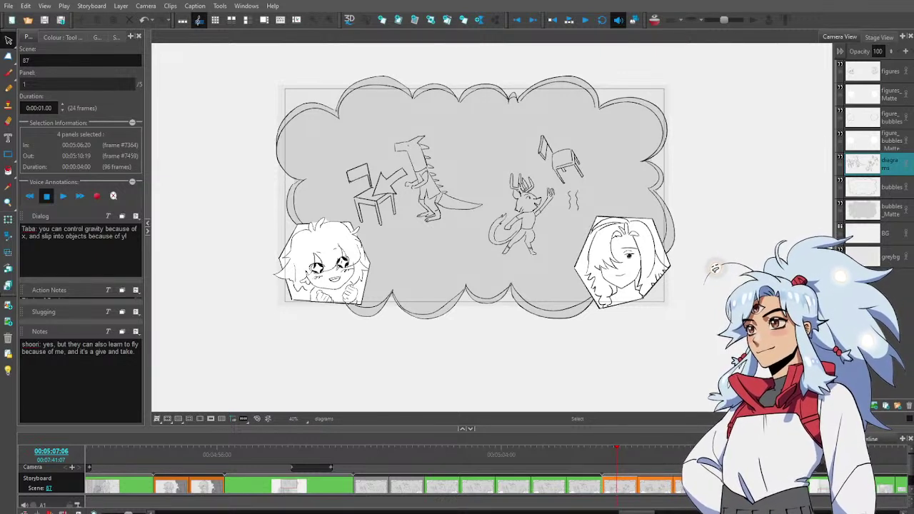
key("alt+Tab")
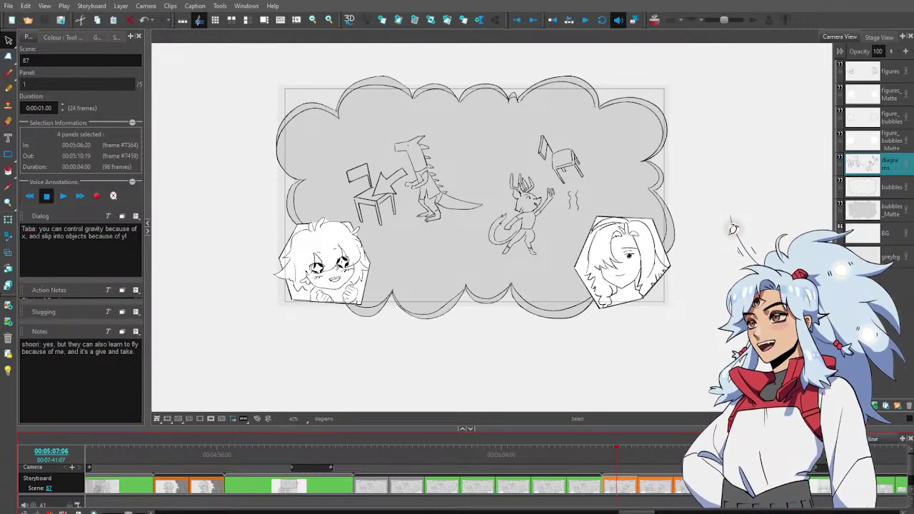
left_click(675, 461)
left_click_drag(618, 450, 684, 455)
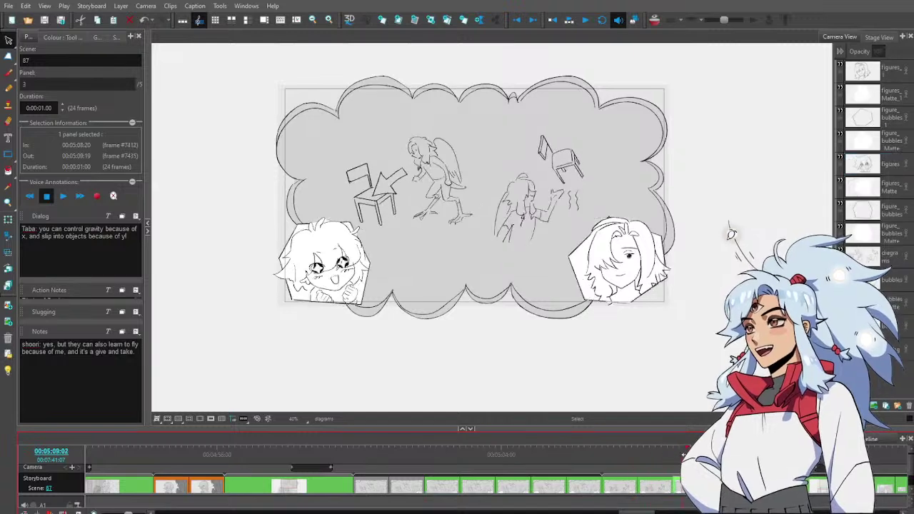
Duplicate panel 5 of scene 87 three times to add panels 6 to 8
left_click_drag(743, 456, 765, 455)
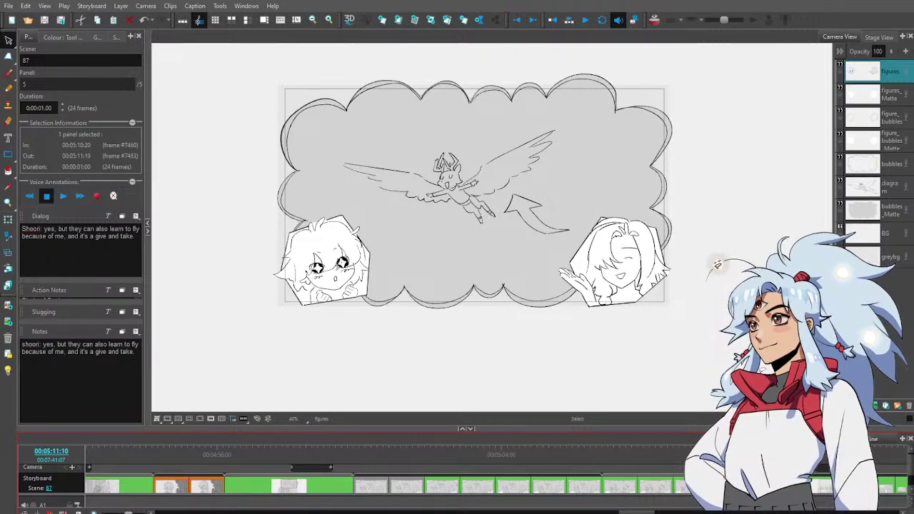
left_click_drag(630, 462, 729, 478)
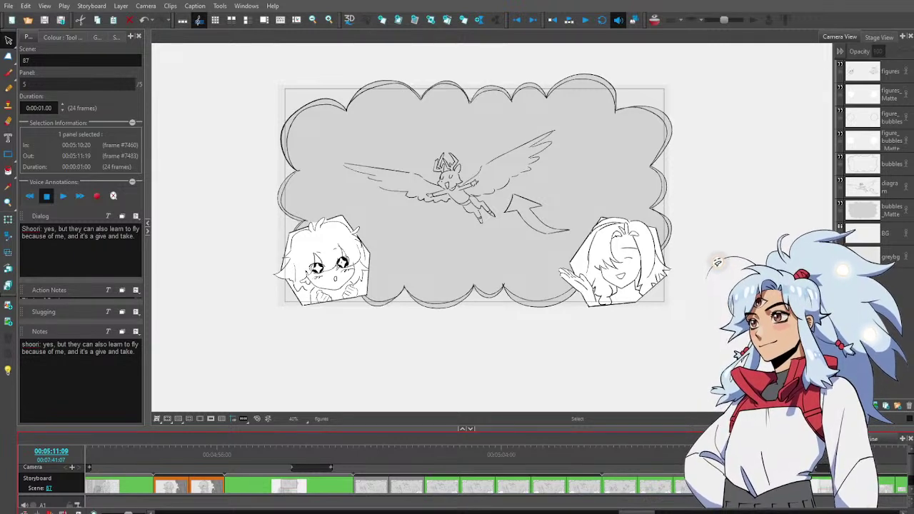
left_click_drag(755, 446, 371, 447)
key("Right")
key("Right")
key("Right")
key("Right")
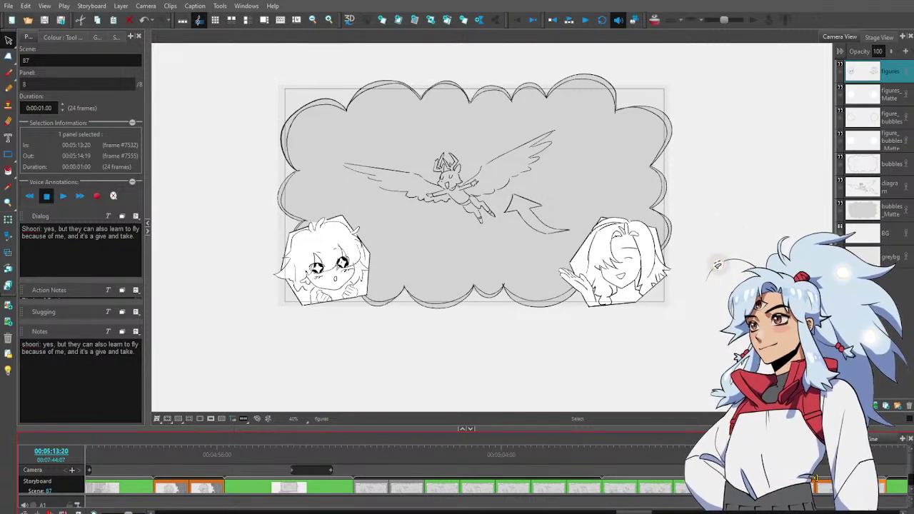
scroll(815, 479, "left", 1)
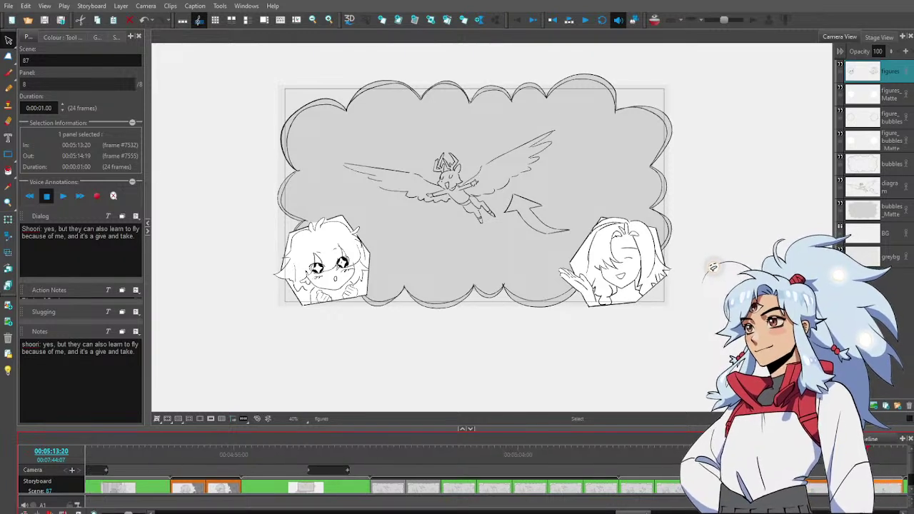
scroll(786, 473, "right", 5)
left_click_drag(627, 463, 646, 445)
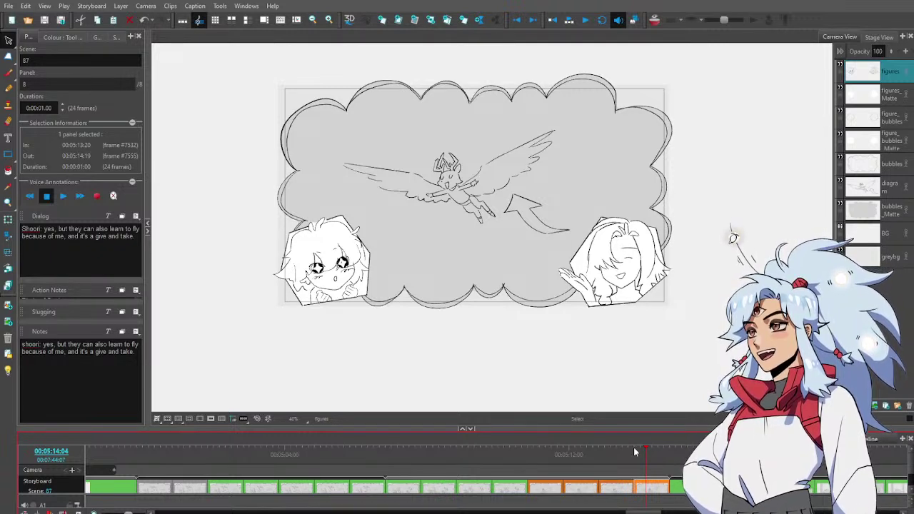
Replace the figure_bubbles and figure_bubbles_Matte layers of panel 6 with copies of those layers from panel 1
left_click(544, 453)
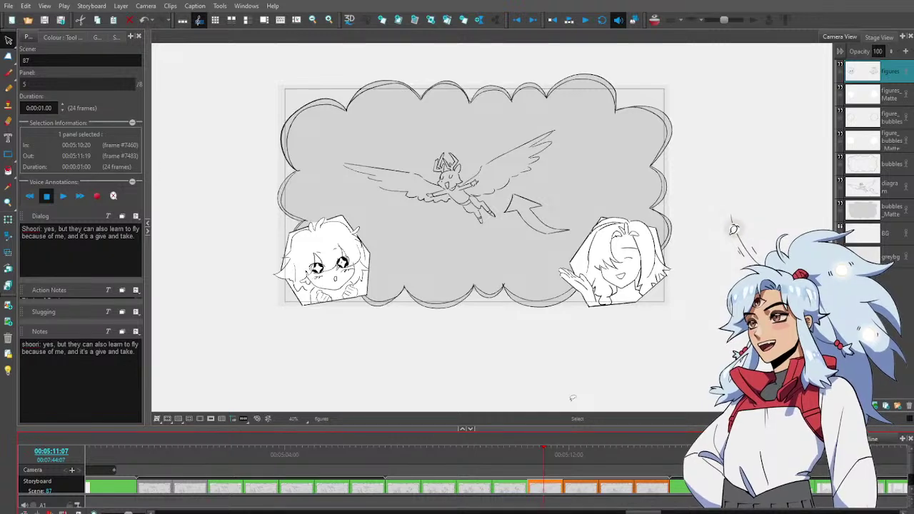
left_click(586, 457)
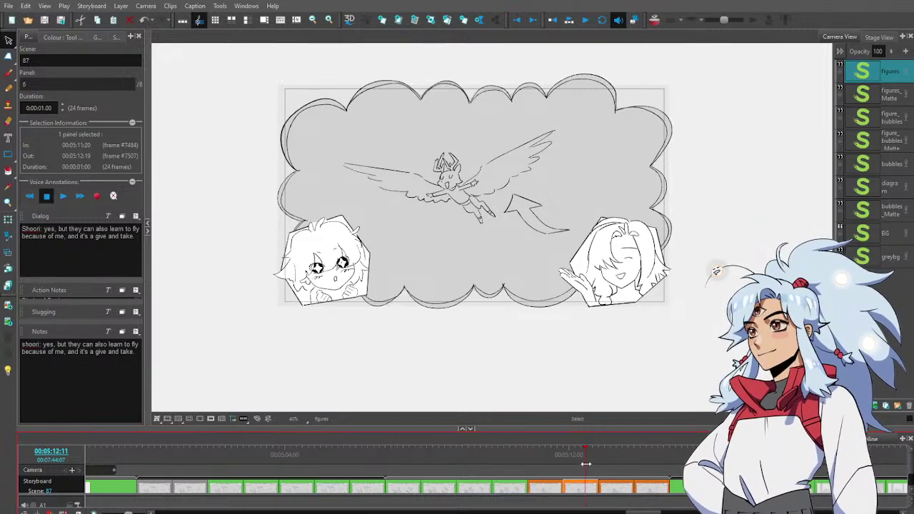
left_click_drag(585, 464, 552, 477)
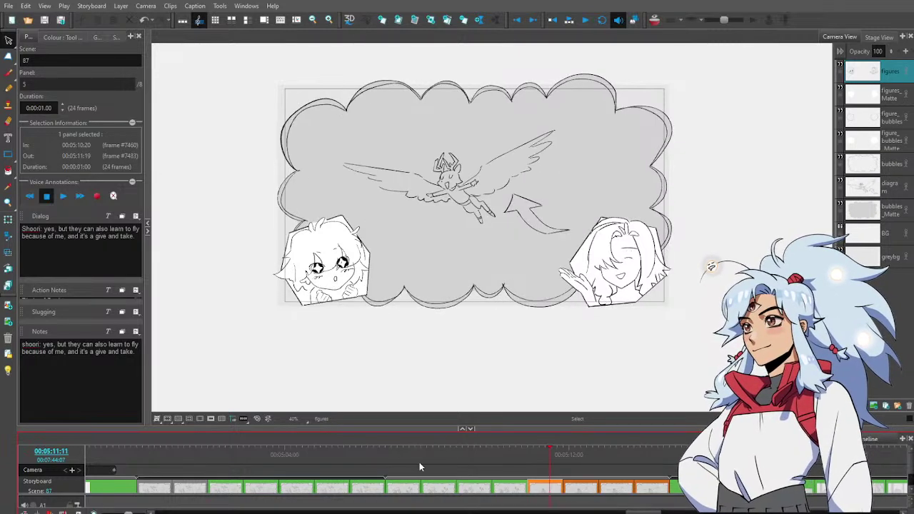
left_click(406, 457)
left_click(892, 120)
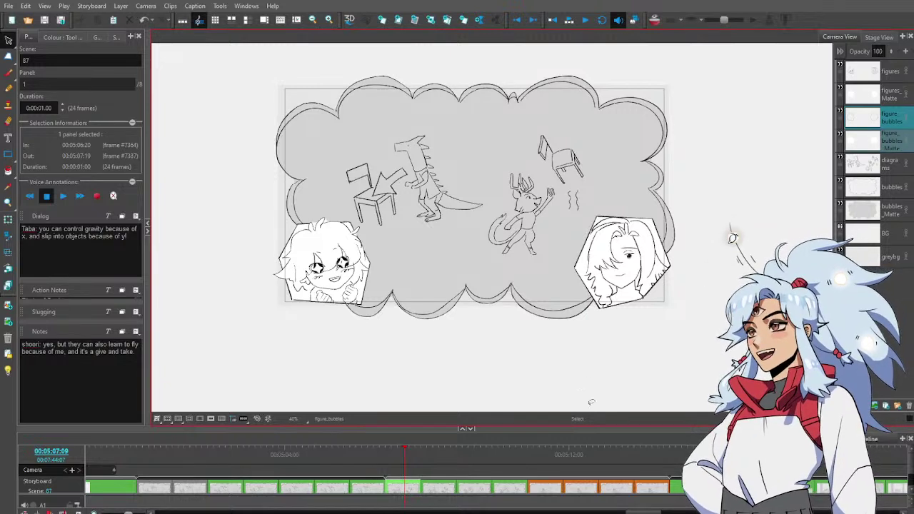
left_click(552, 450)
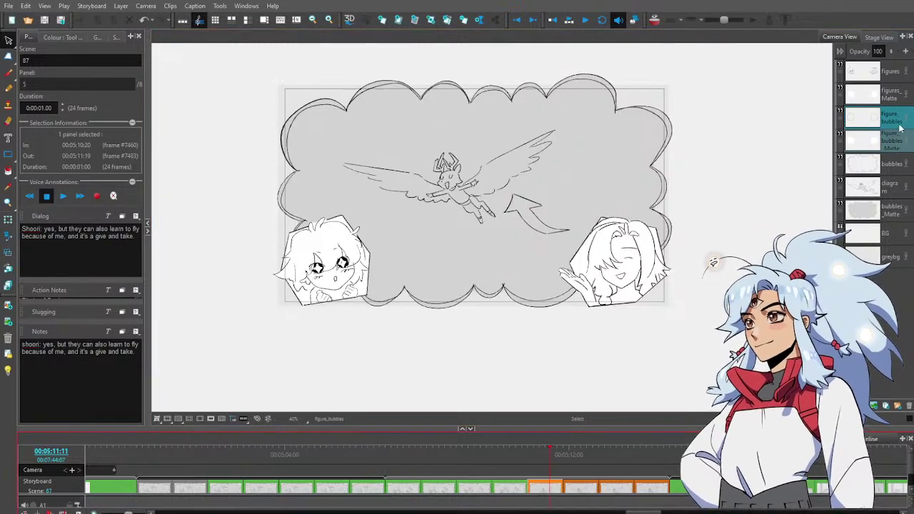
left_click(585, 449)
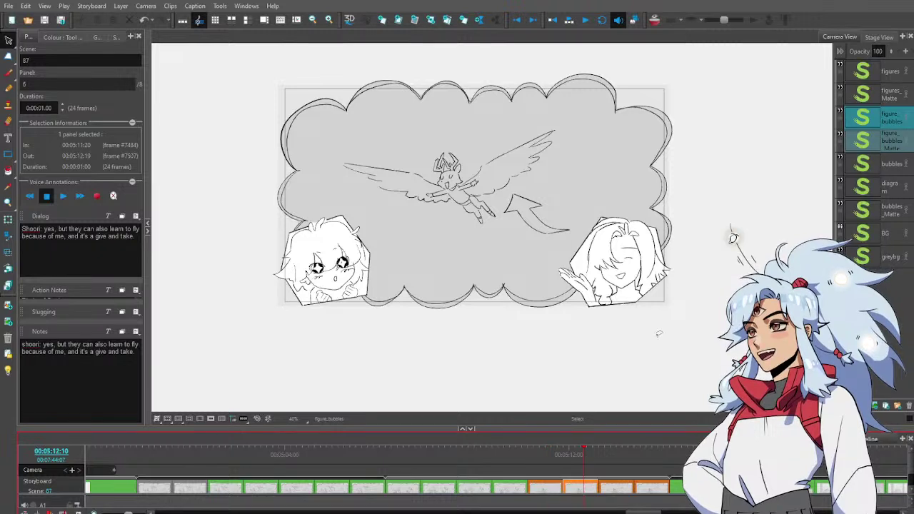
key("Delete")
key("ctrl+v")
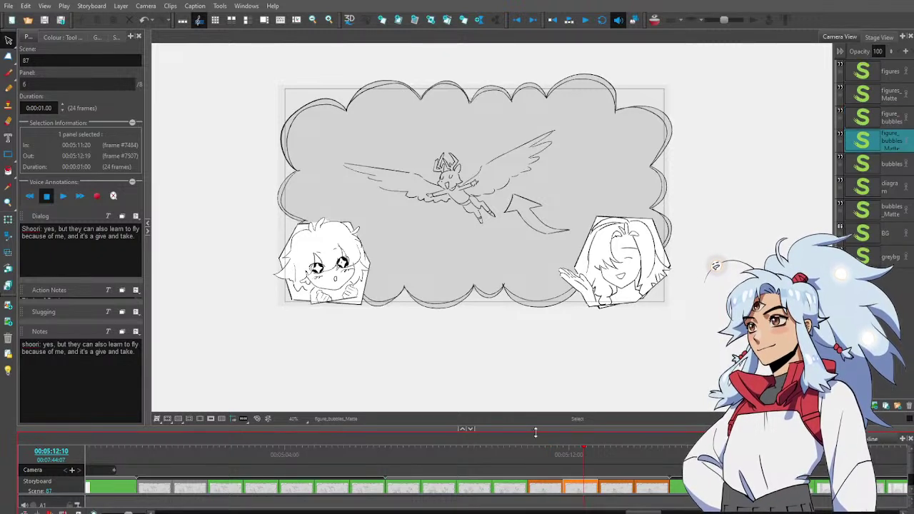
Delete the leftover slanted bubble line below the starry-eyed figure's hands on the figures layer of panel 6
left_click(567, 469)
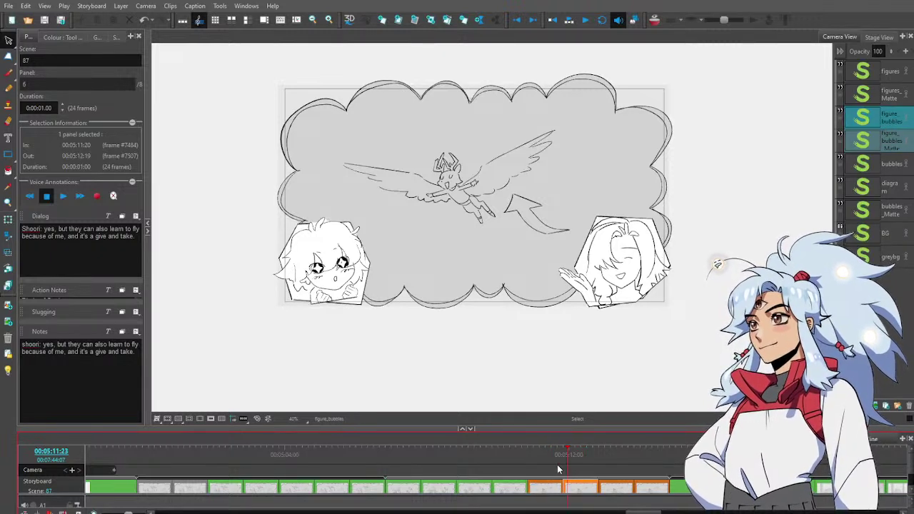
left_click(542, 472)
left_click_drag(570, 470, 575, 468)
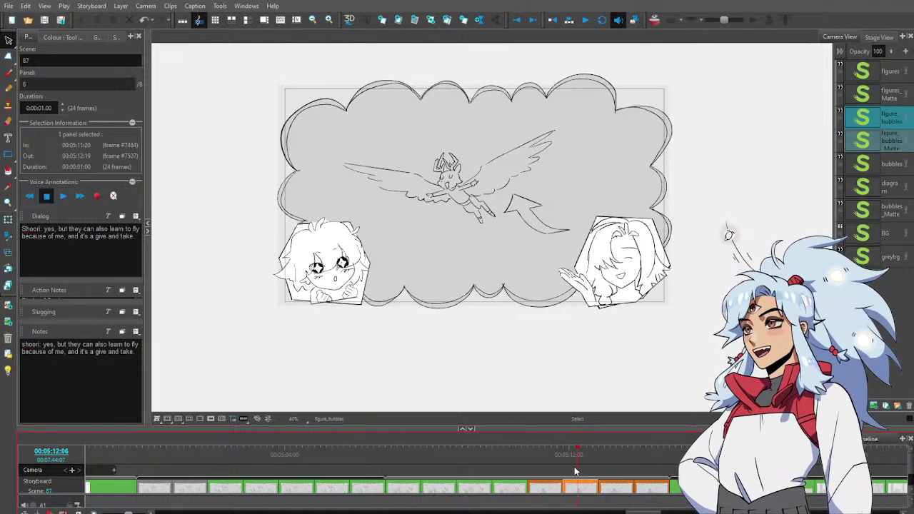
left_click(569, 464)
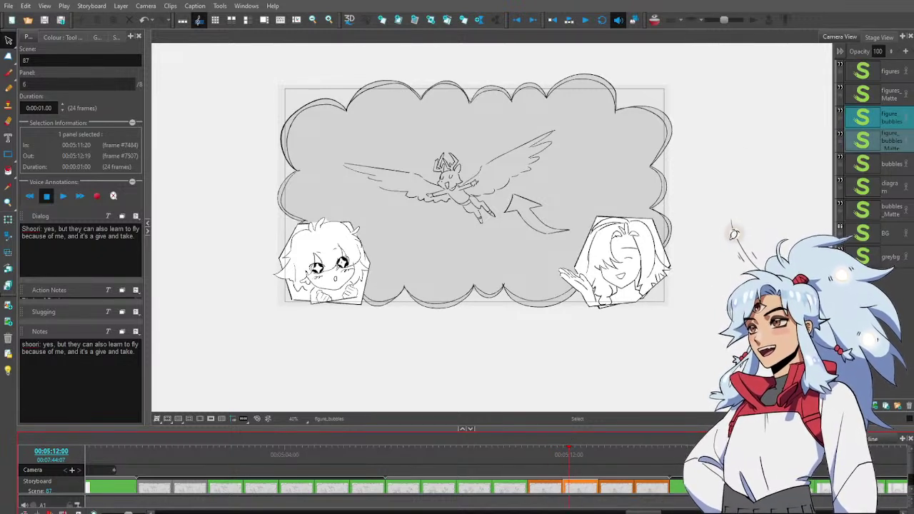
key("ctrl+space")
left_click(319, 303)
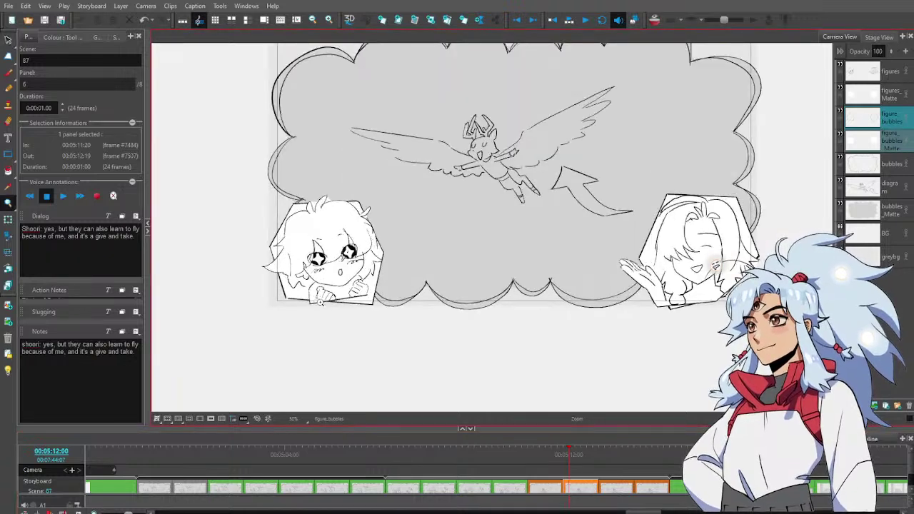
left_click_drag(320, 302, 345, 282)
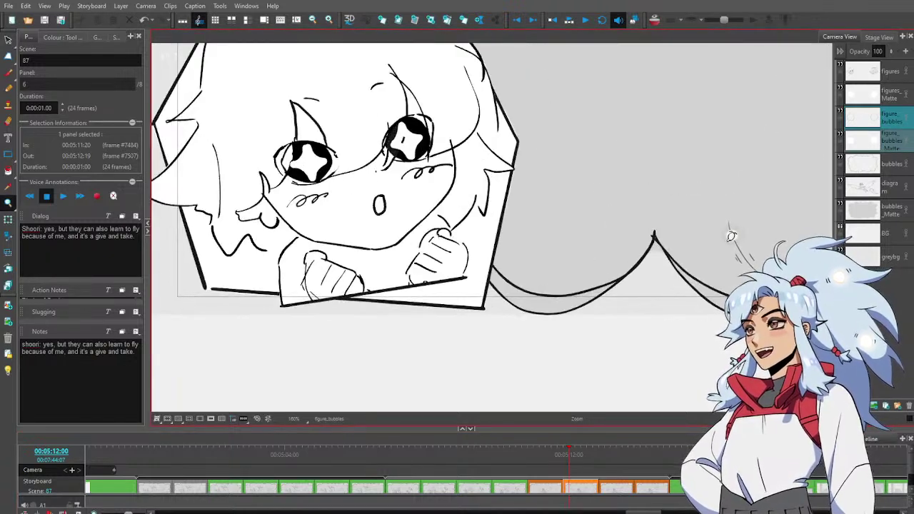
left_click(897, 70)
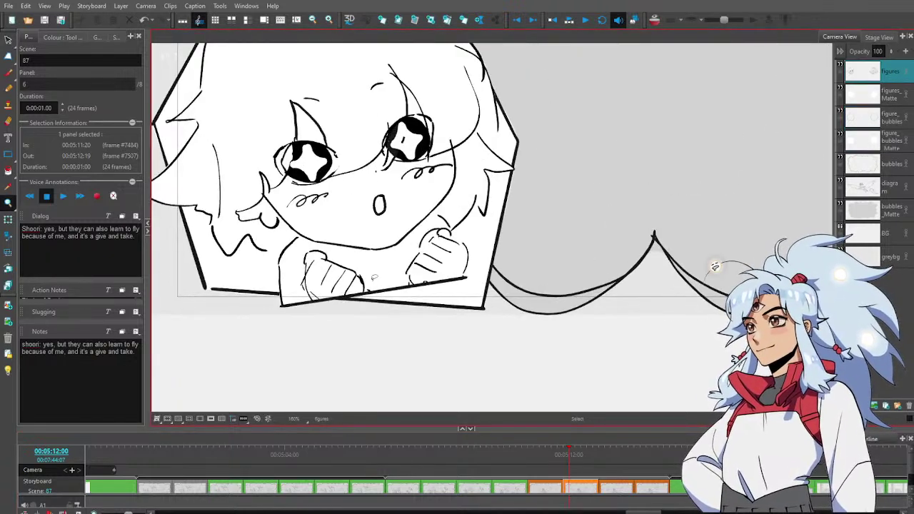
key("alt+s")
left_click(385, 291)
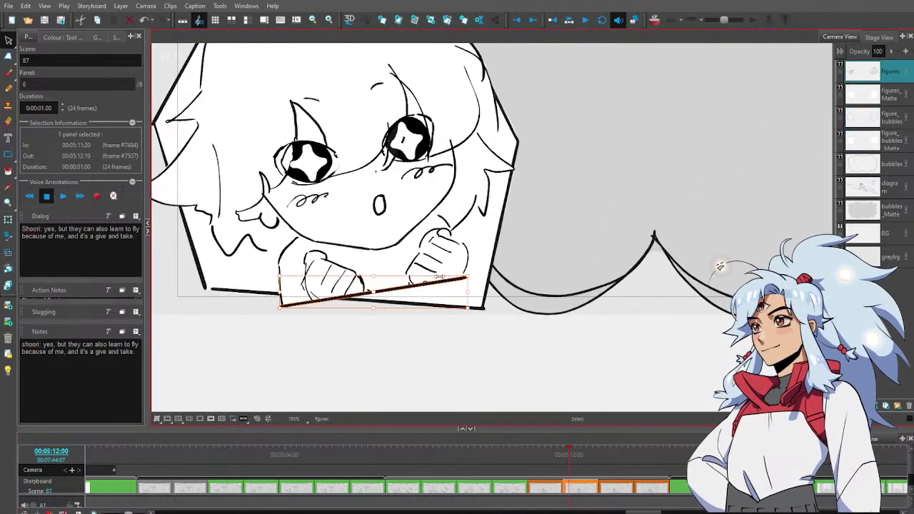
key("alt+z")
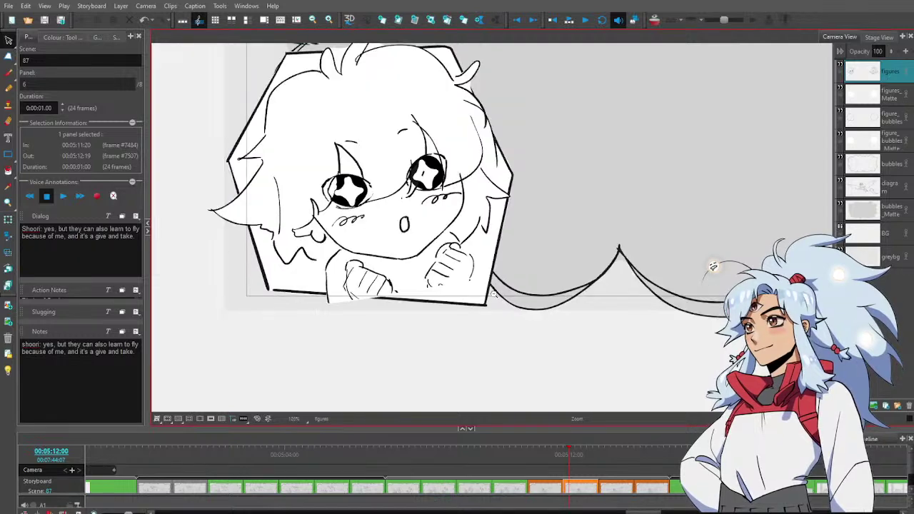
scroll(503, 300, "down", 5)
left_click(566, 461)
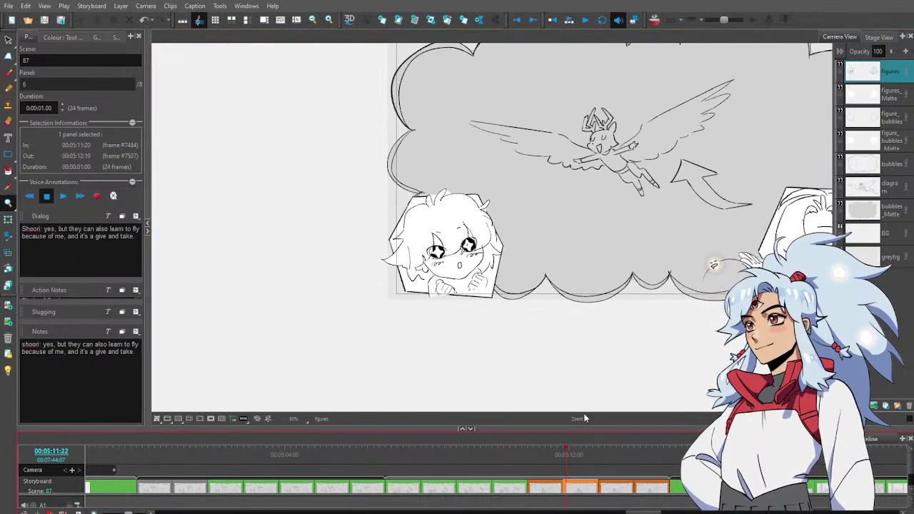
left_click_drag(645, 251, 516, 281)
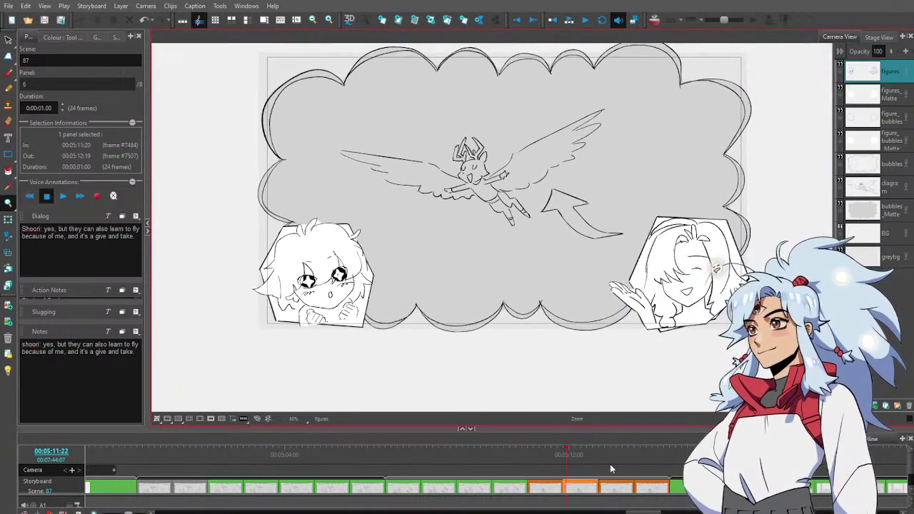
Compare the figure bubble shapes of panels 4 to 7 in scene 87
left_click(613, 464)
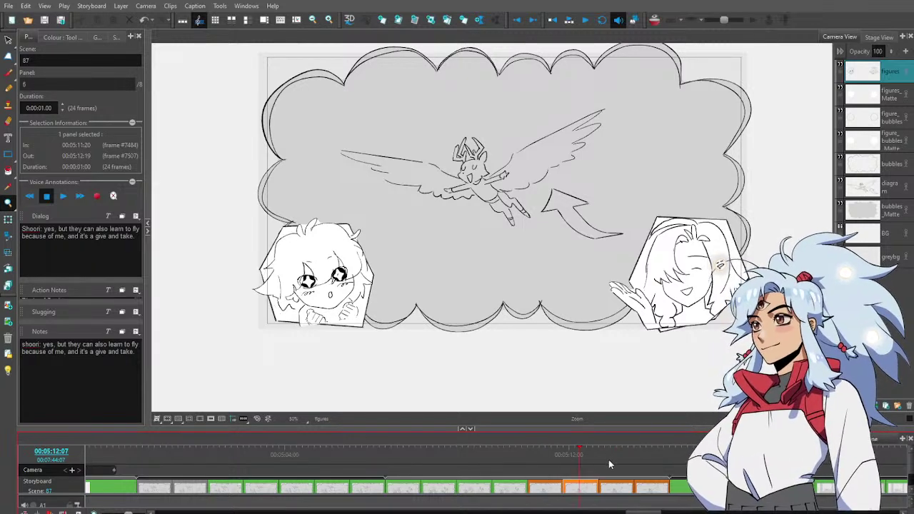
left_click(615, 458)
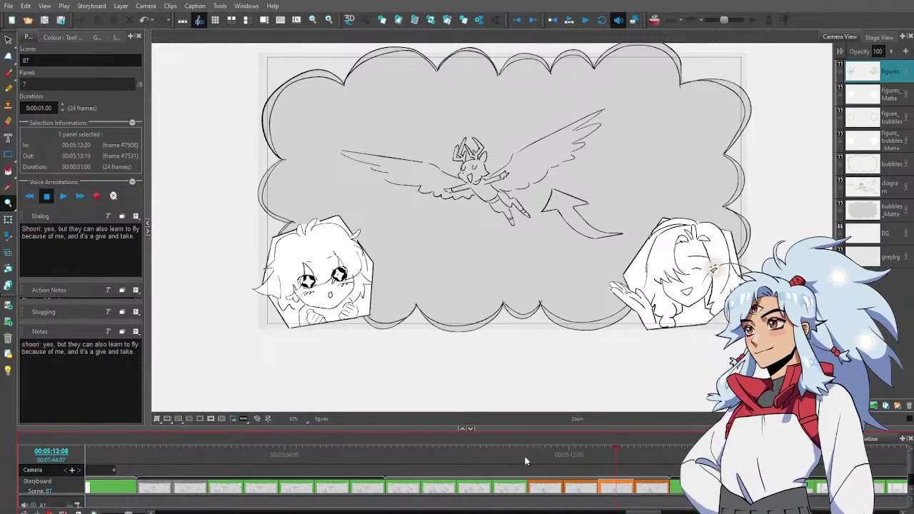
left_click(503, 466)
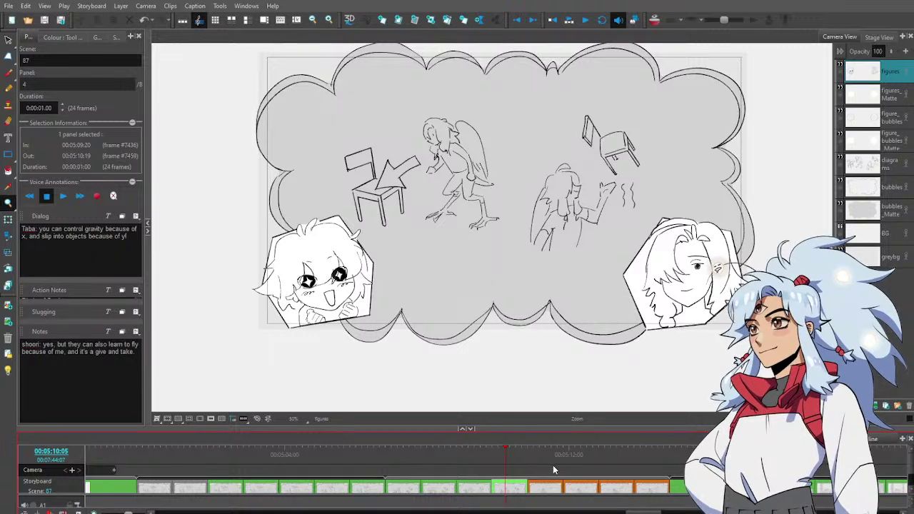
left_click_drag(553, 465, 594, 461)
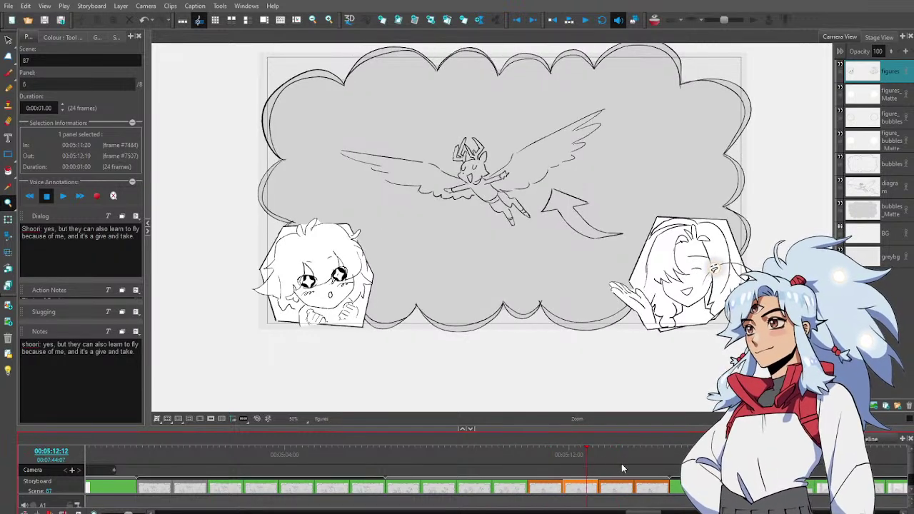
left_click(617, 465)
left_click_drag(427, 464, 444, 472)
left_click(560, 471)
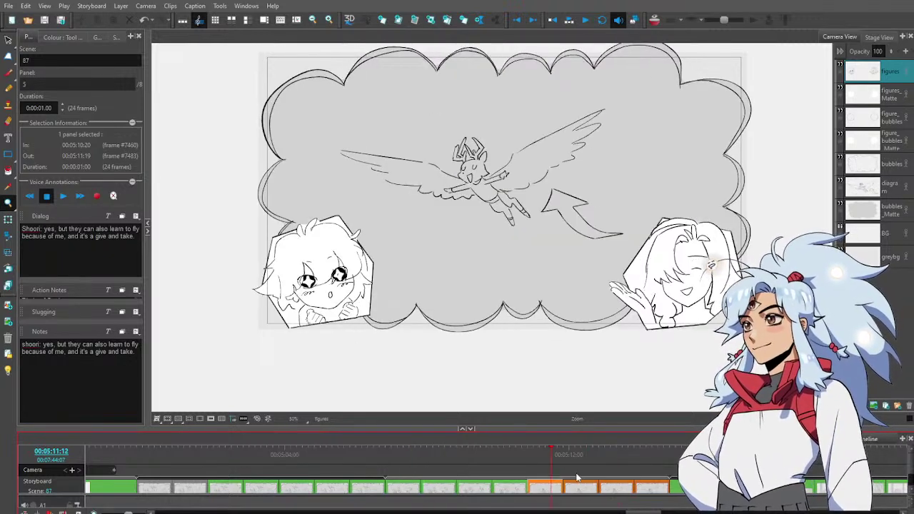
left_click(577, 472)
Replace the figure_bubbles and figure_bubbles_Matte layers of panel 7 with copies of those layers from panel 4
left_click(476, 472)
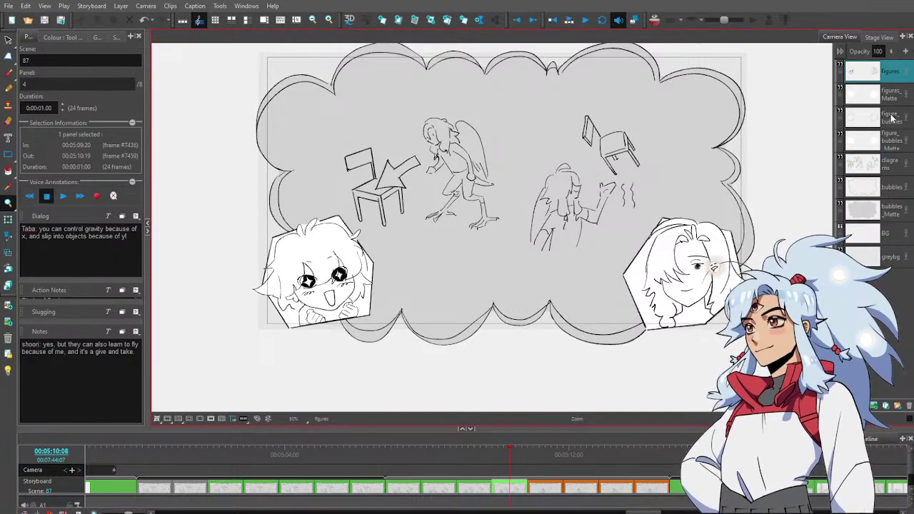
left_click(614, 464)
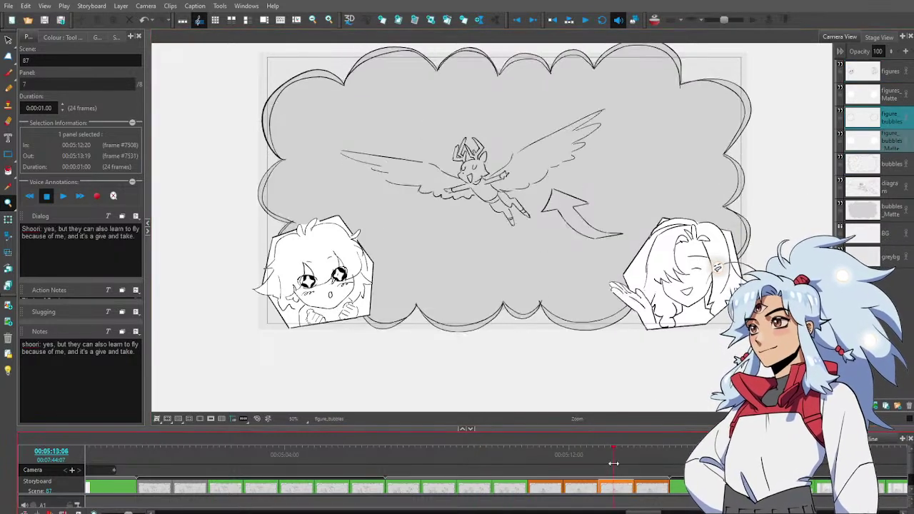
left_click(892, 139)
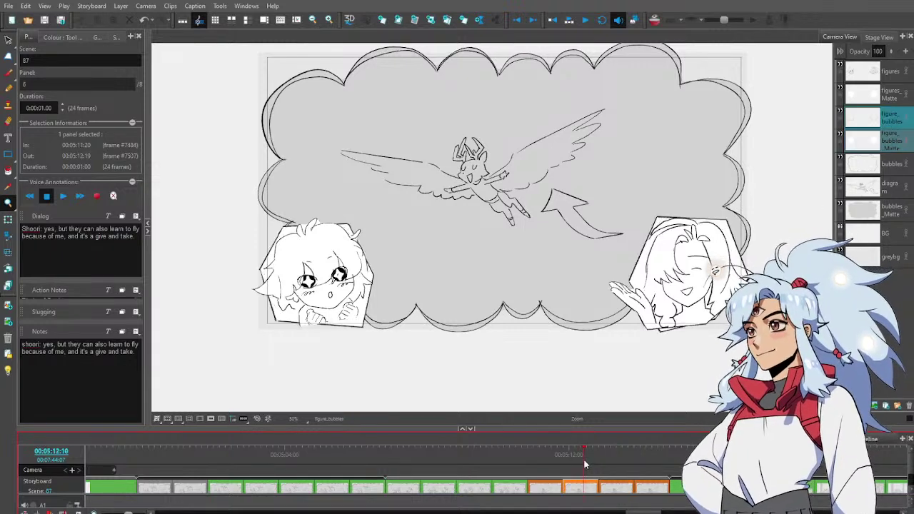
left_click(606, 464)
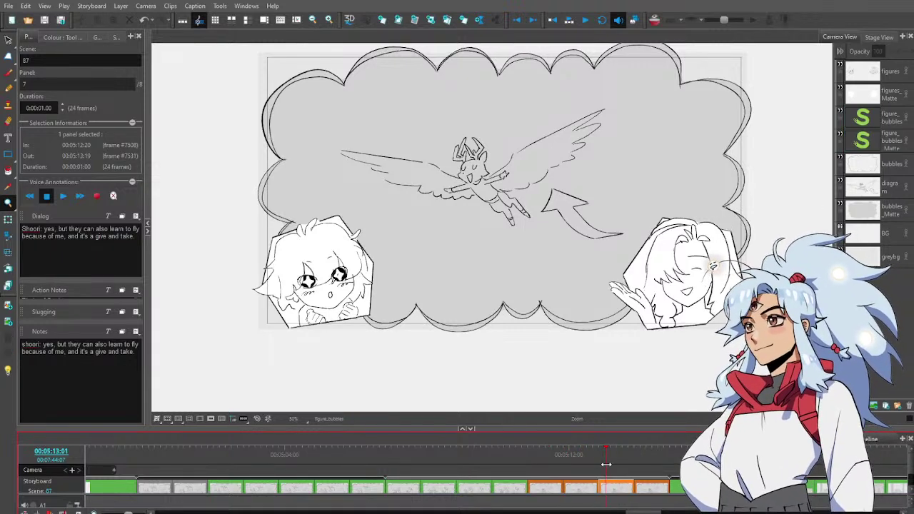
Clean up the edge beside the smiling long-haired figure's hair on the figures and figures_Matte layers of panel 6
left_click(585, 463)
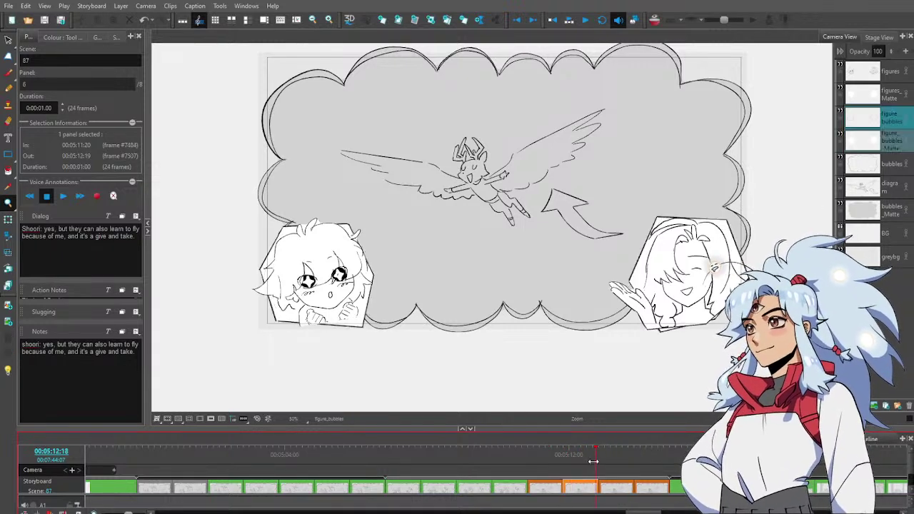
left_click(893, 74)
key("alt+s")
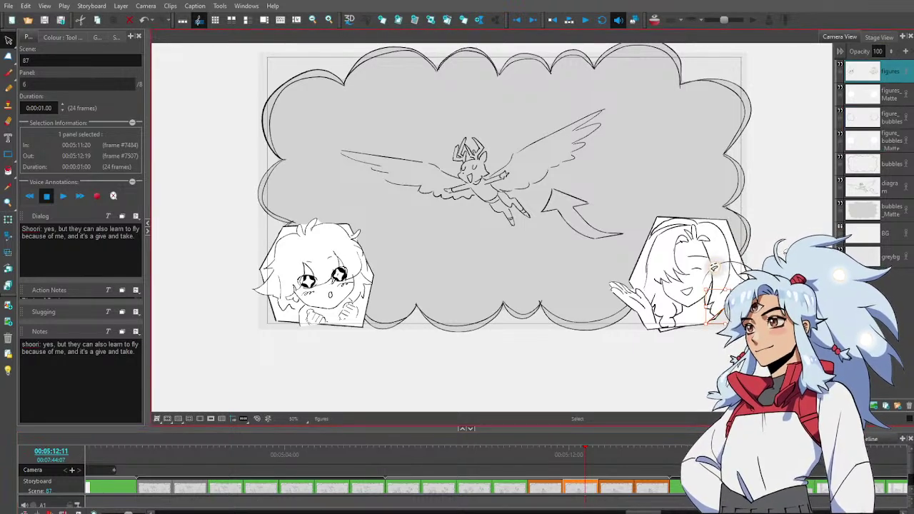
left_click(895, 98)
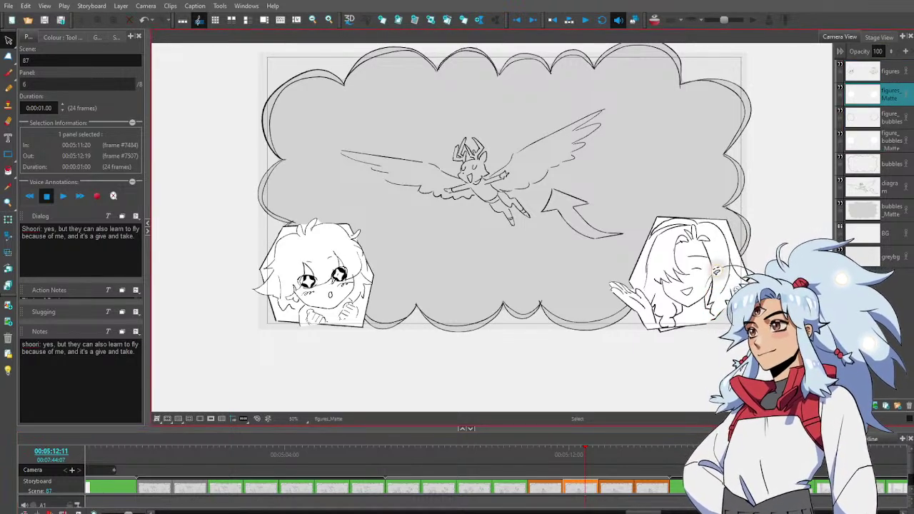
key("alt+z")
left_click_drag(732, 307, 745, 286)
left_click(714, 270)
key("alt+e")
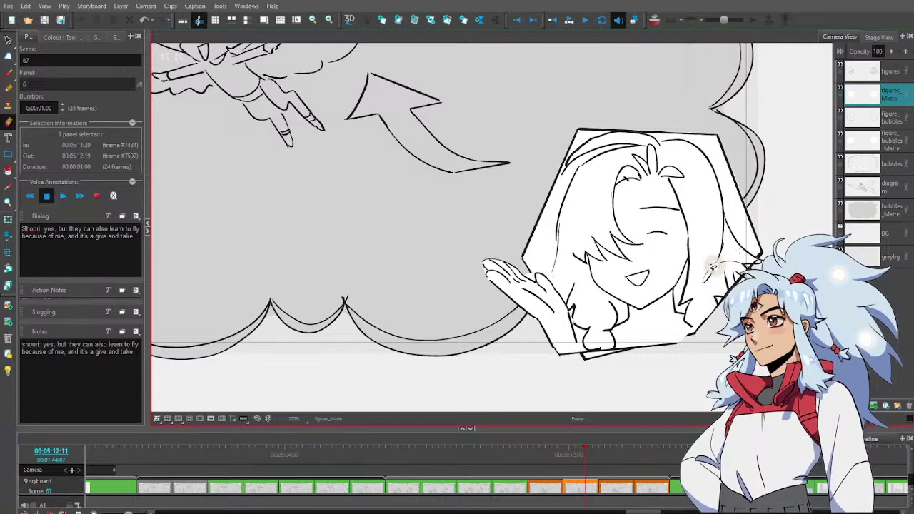
key("alt+d")
key("alt+b")
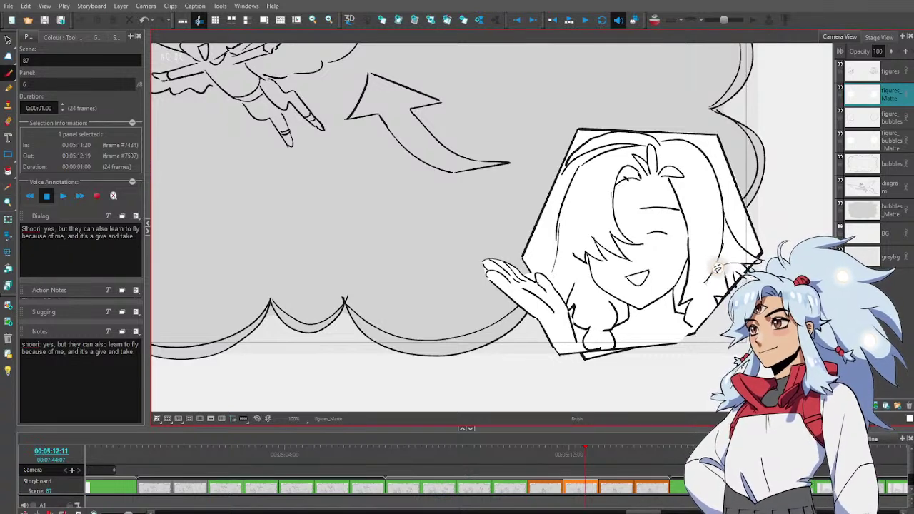
key("alt+i")
key("alt+b")
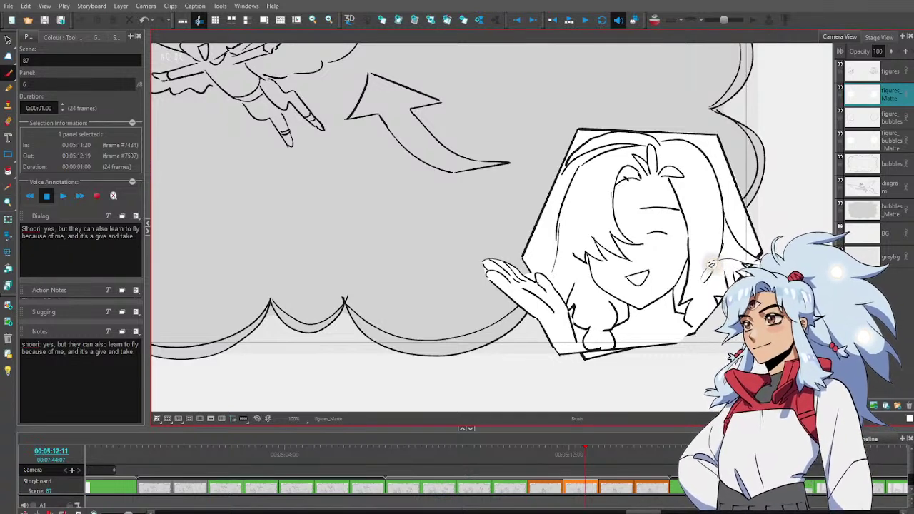
key("alt+i")
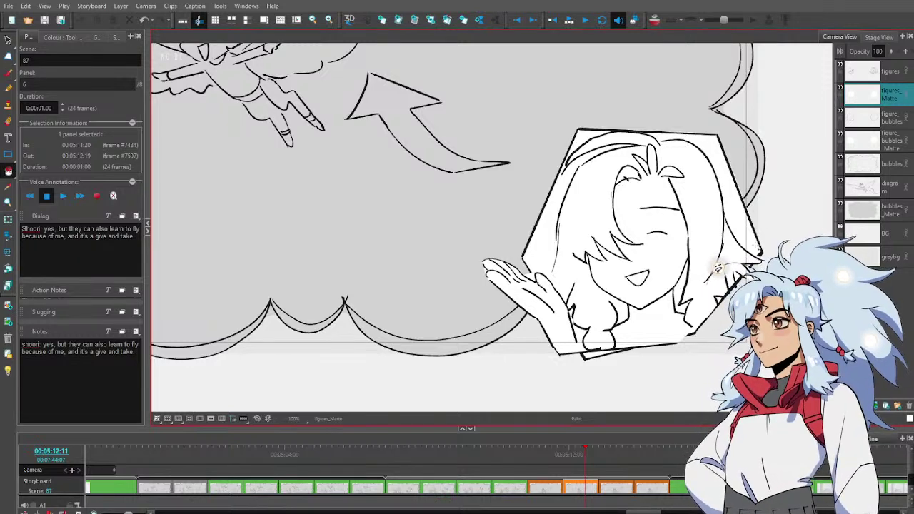
scroll(719, 268, "down", 4)
key("alt+z")
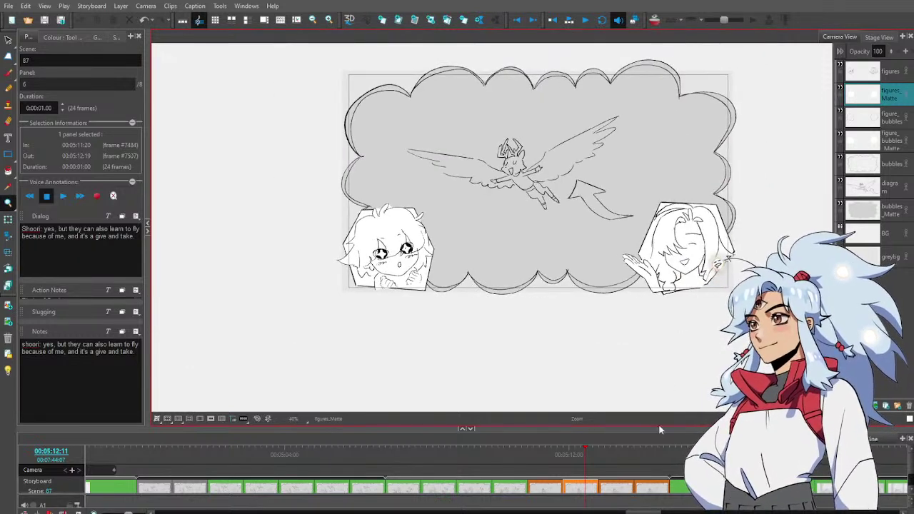
Compare the figure bubbles of panel 6 with those of panel 5 and the opening panels of scene 87
mouse_move(563, 457)
left_mouse_down()
mouse_move(545, 455)
mouse_move(604, 457)
mouse_move(468, 460)
left_mouse_up()
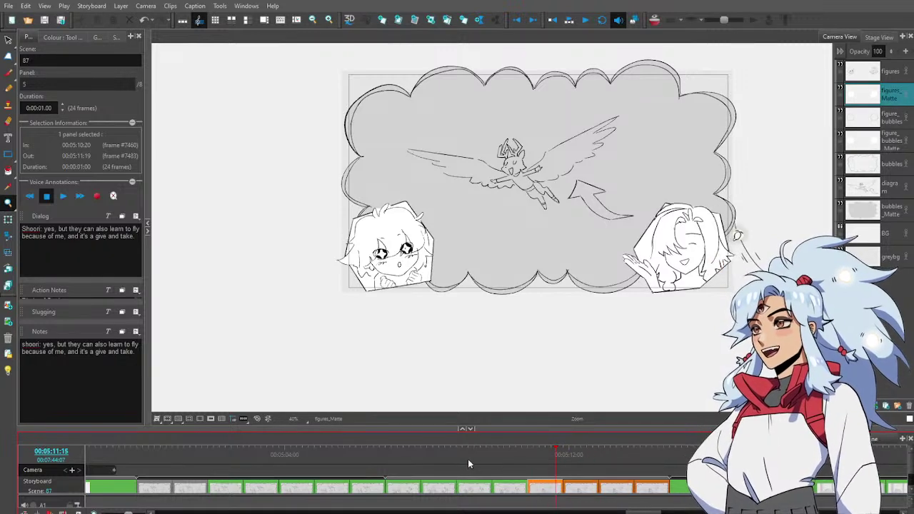
left_click_drag(563, 469, 572, 470)
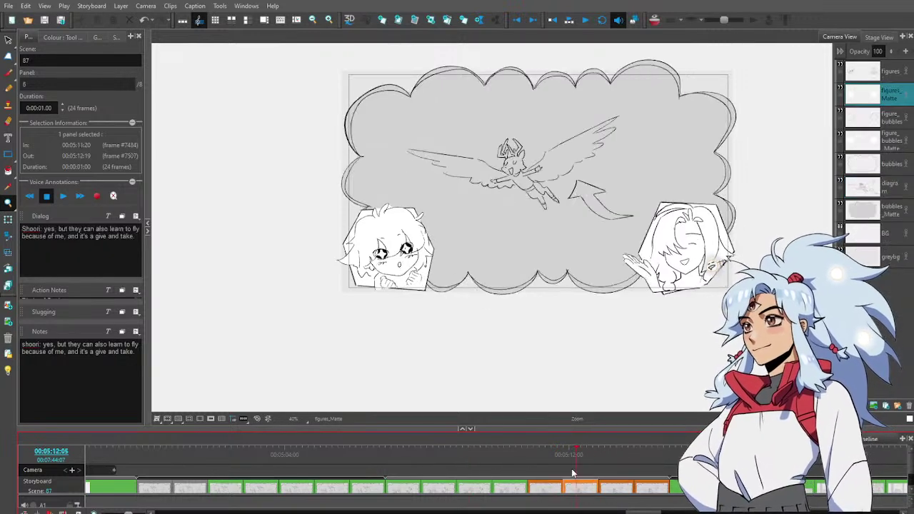
left_click_drag(469, 469, 516, 461)
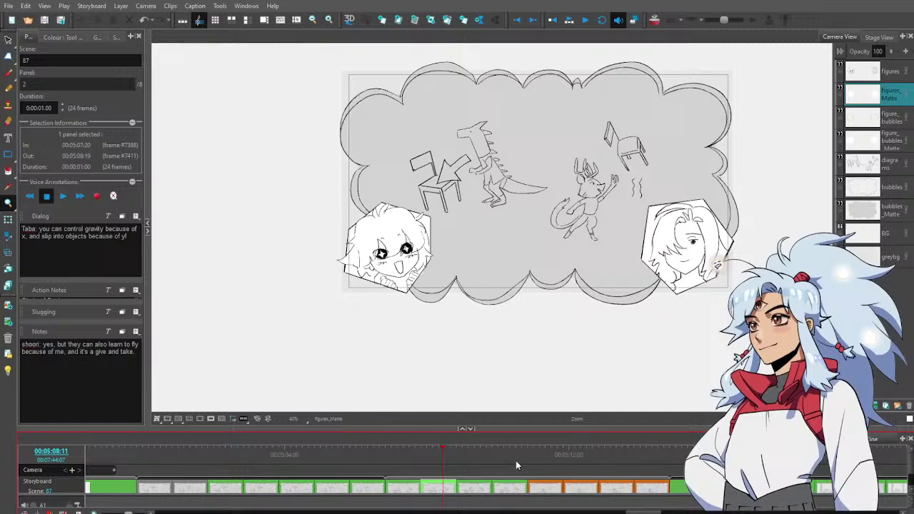
left_click(587, 469)
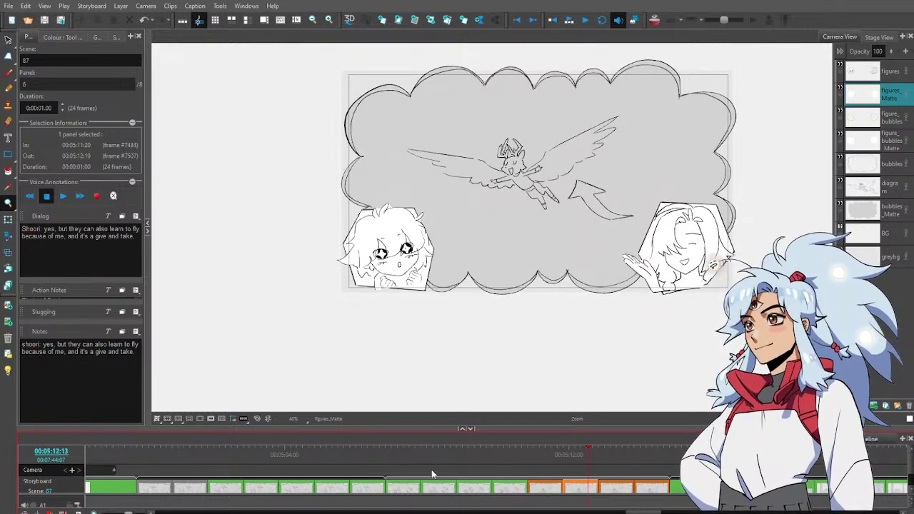
left_click(443, 468)
left_click(598, 472)
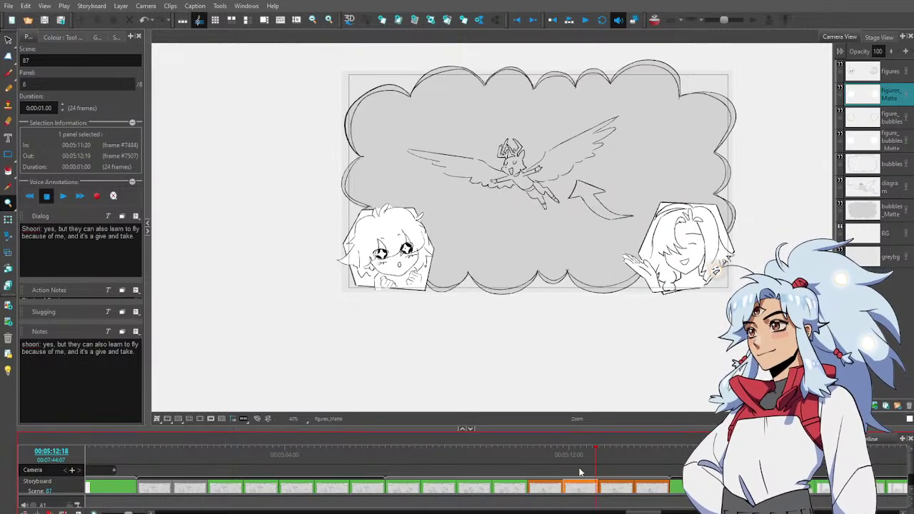
left_click(438, 469)
left_click(599, 471)
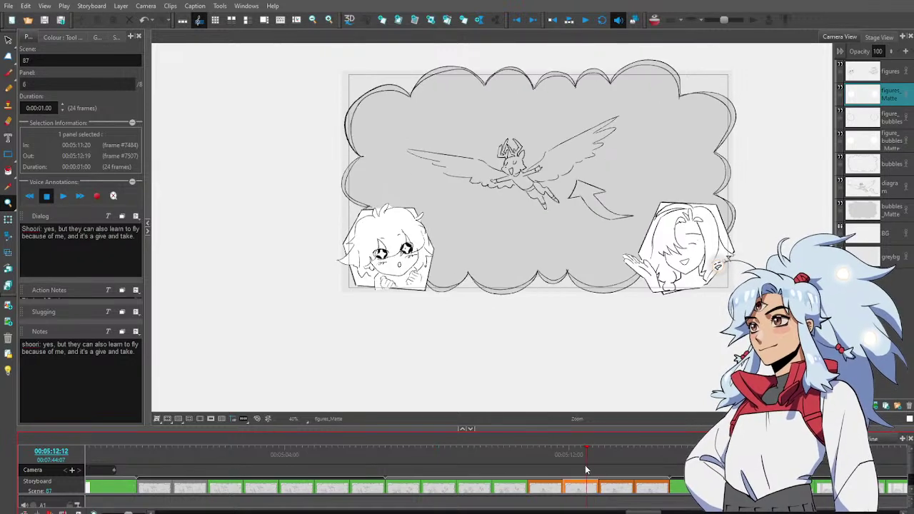
left_click(418, 468)
left_click(583, 468)
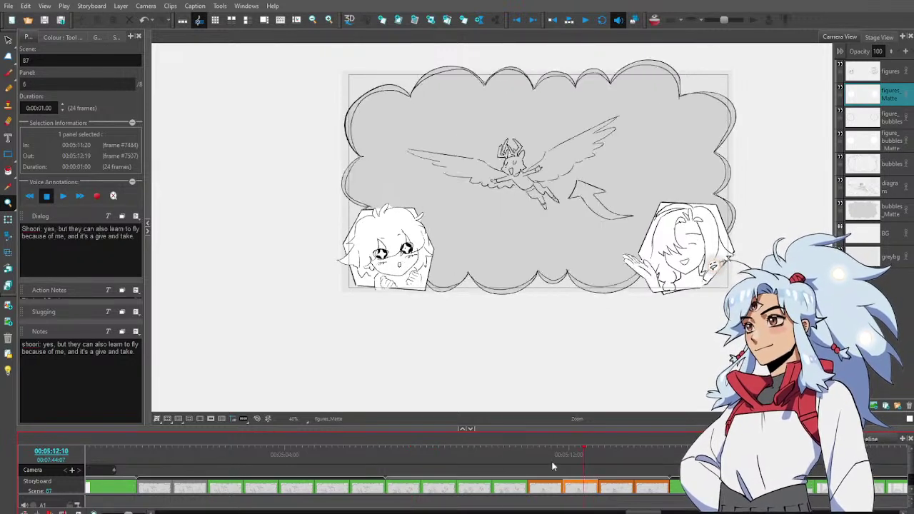
Replace the figure_bubbles and figure_bubbles_Matte layers of panel 7 with copies of those layers from panel 2
left_click(443, 462)
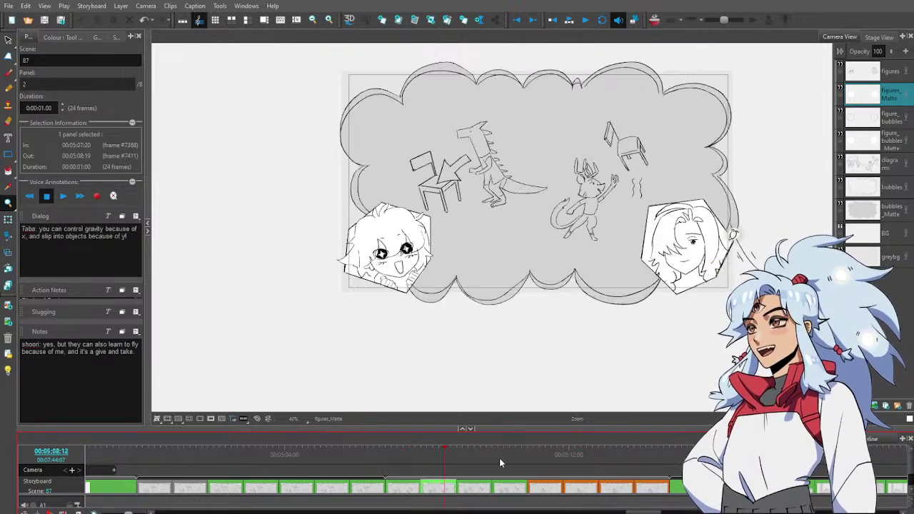
left_click(888, 120)
left_click(900, 143, "shift")
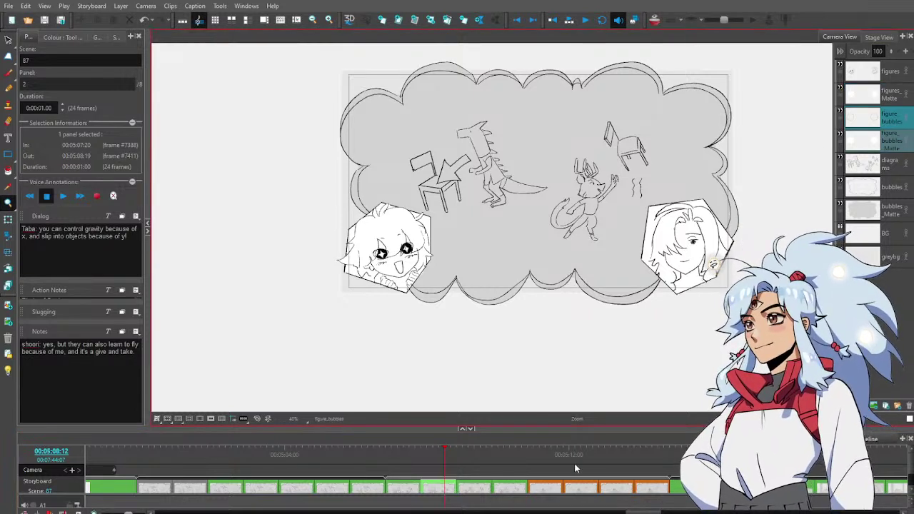
left_click(619, 463)
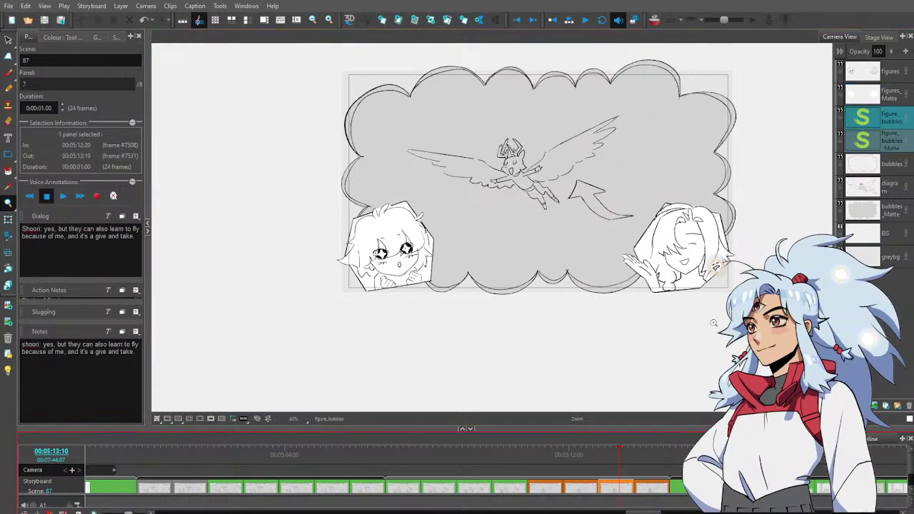
left_click(608, 464)
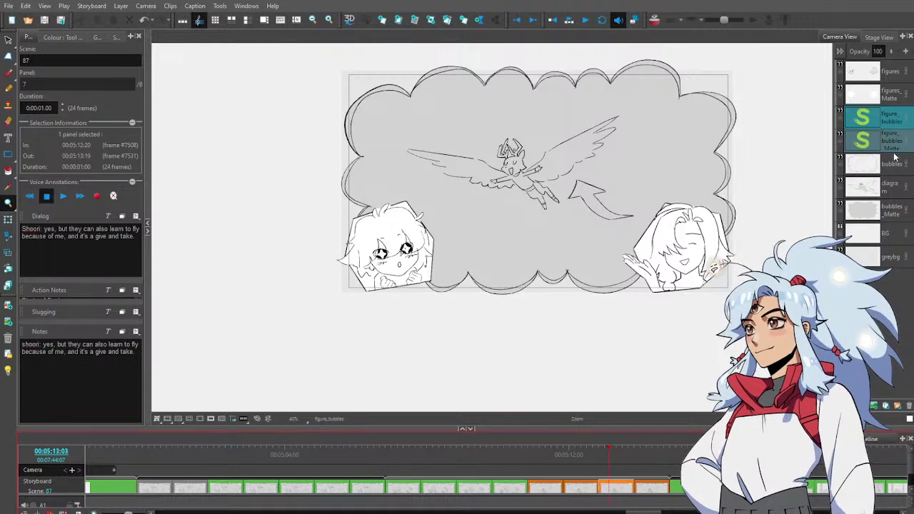
key("Delete")
key("ctrl+z")
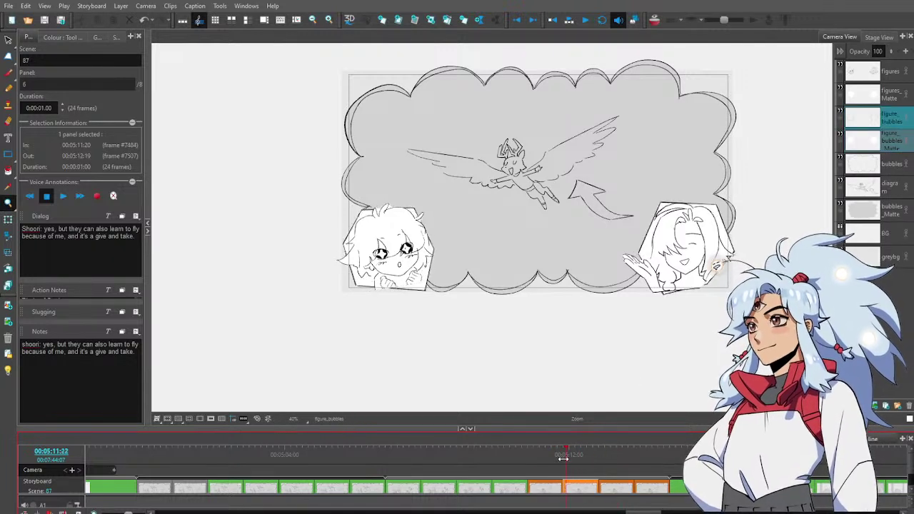
left_click(624, 455)
mouse_move(624, 456)
left_mouse_down()
mouse_move(650, 456)
mouse_move(618, 456)
left_mouse_up()
left_click(890, 118)
Delete the leftover bubble line below the starry-eyed figure's hands on panel 7's figures layer and erase the stray remnant beside it
left_click(892, 80)
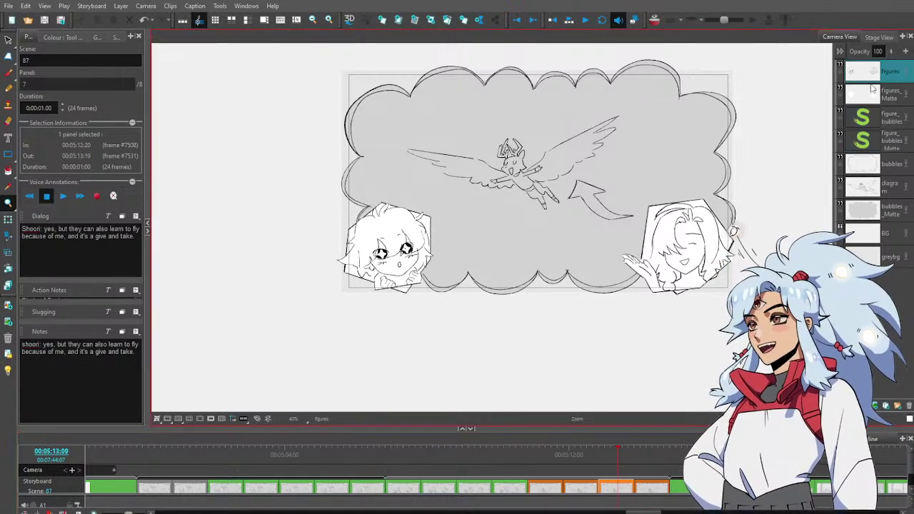
scroll(402, 287, "up", 3)
key("alt+s")
left_click(404, 284)
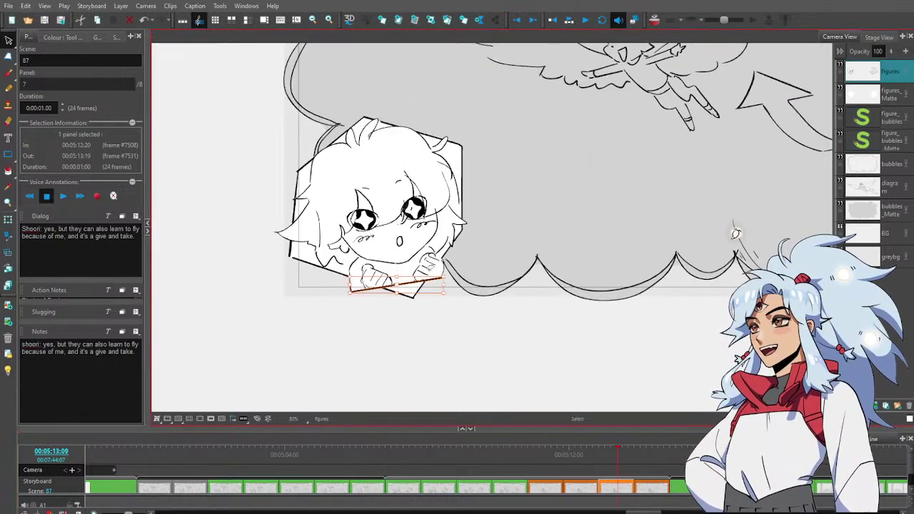
key("Delete")
key("alt+e")
left_click_drag(351, 284, 350, 291)
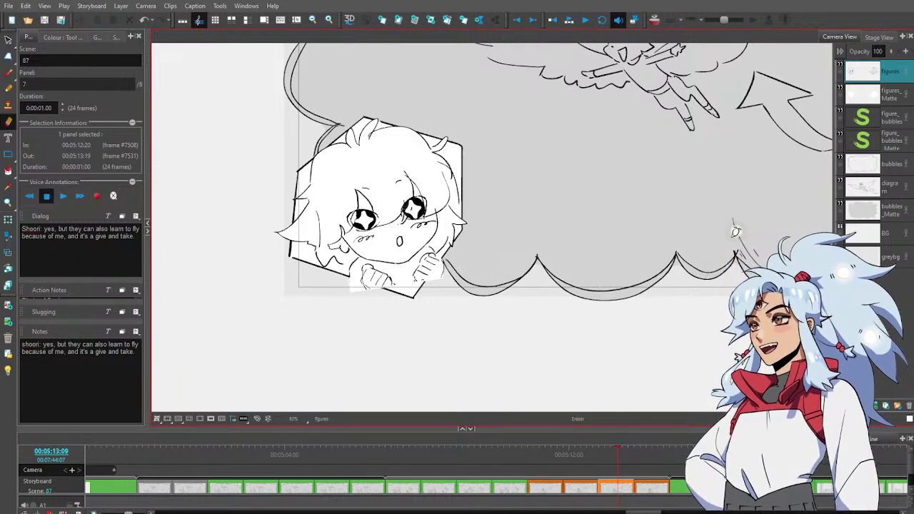
Erase the white matte and hand lines extending below the starry-eyed figure's bubble on panel 7's figures_Matte and figures layers
left_click(893, 96)
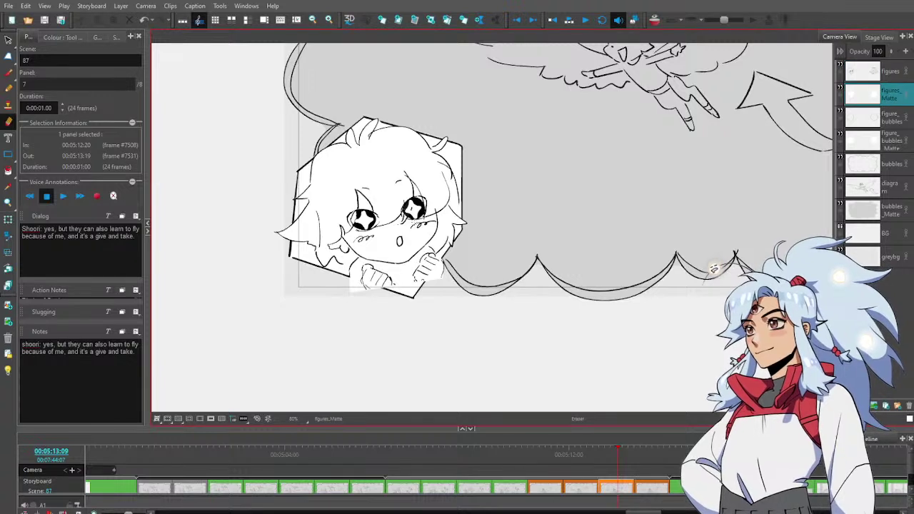
mouse_move(346, 288)
left_mouse_down()
mouse_move(367, 287)
mouse_move(350, 277)
left_mouse_up()
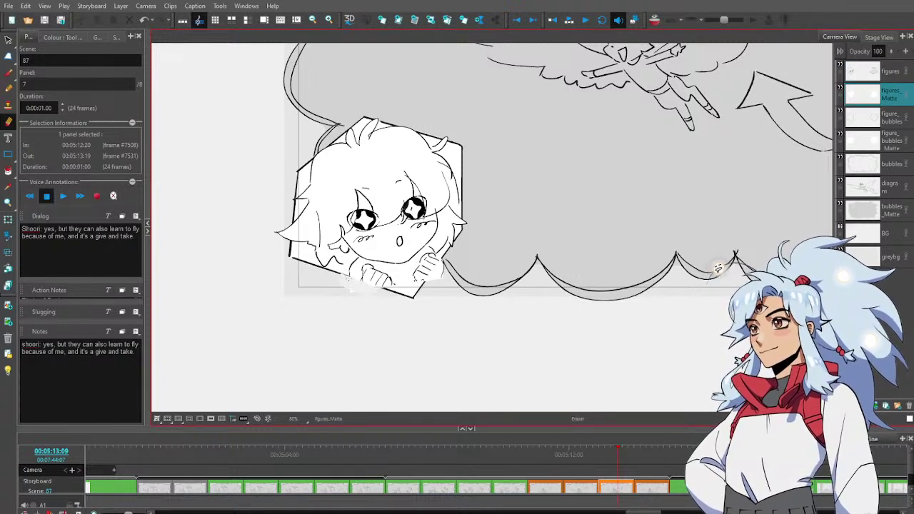
key("alt+e")
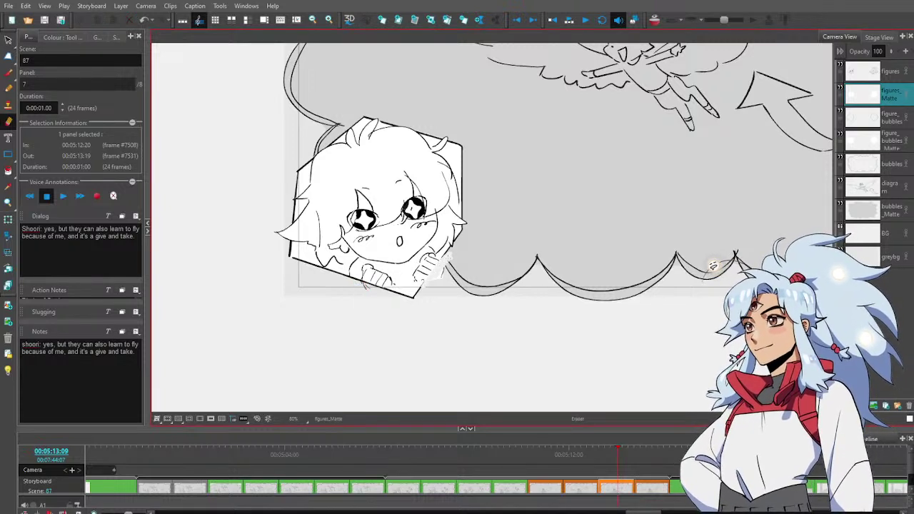
left_click(896, 71)
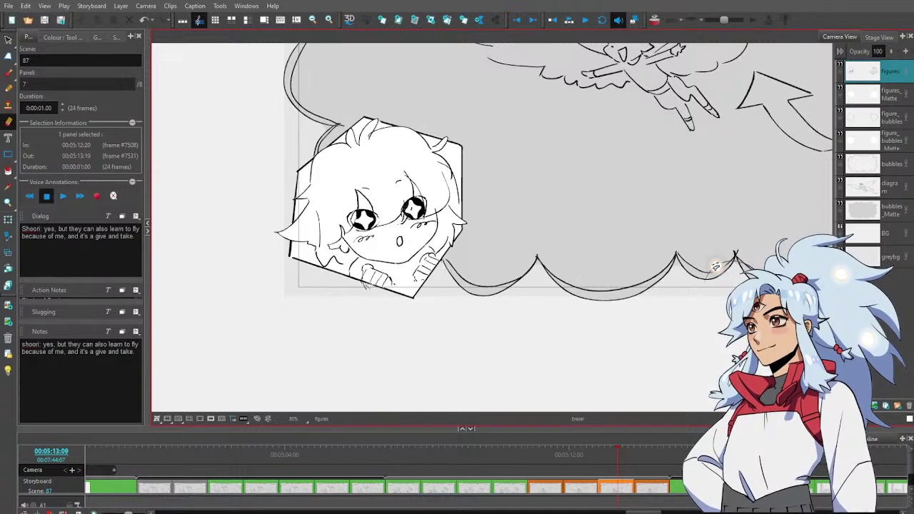
key("alt+z")
left_click(468, 288, "alt")
left_click(467, 288, "alt")
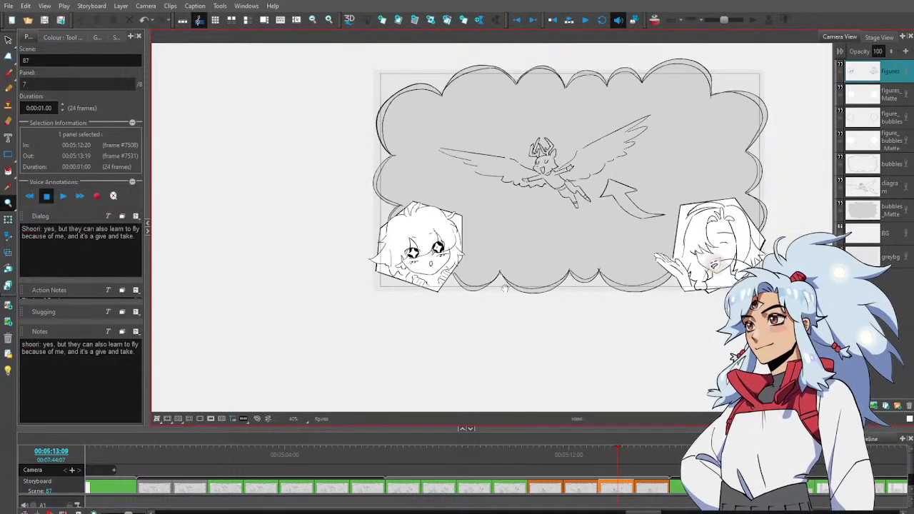
left_click_drag(467, 288, 416, 289)
Erase the matte overhanging the bubble below the starry-eyed figure's hands on panel 6's figures_Matte layer and delete the leftover fragment
left_click(585, 470)
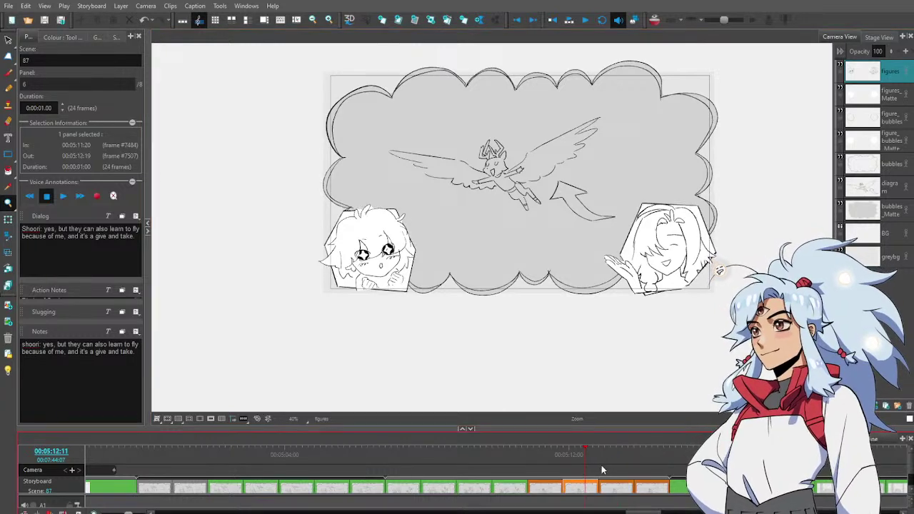
left_click(889, 98)
key("alt+e")
scroll(366, 292, "up", 8)
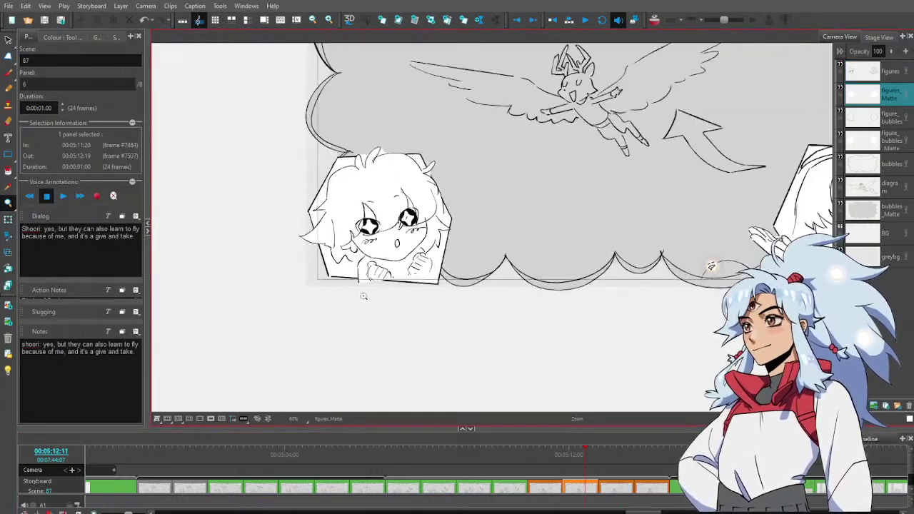
left_click_drag(339, 262, 420, 270)
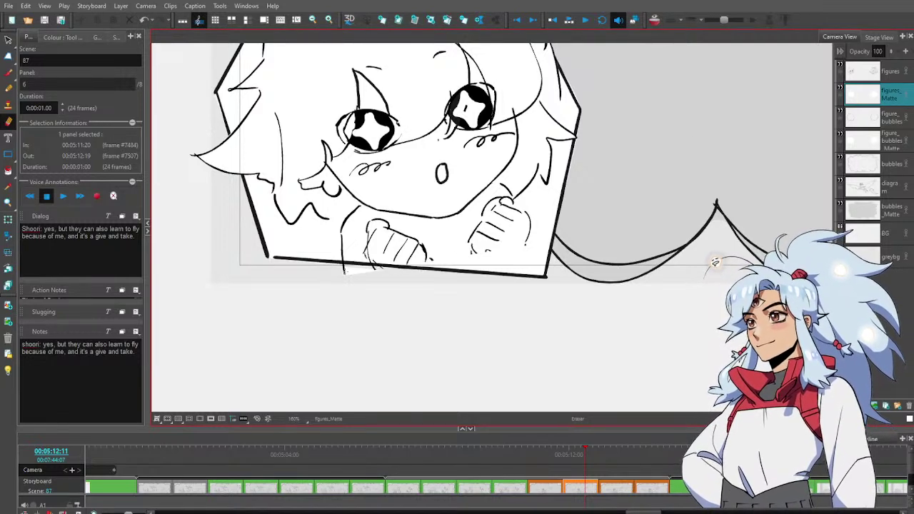
key("alt+s")
left_click(356, 271)
key("Delete")
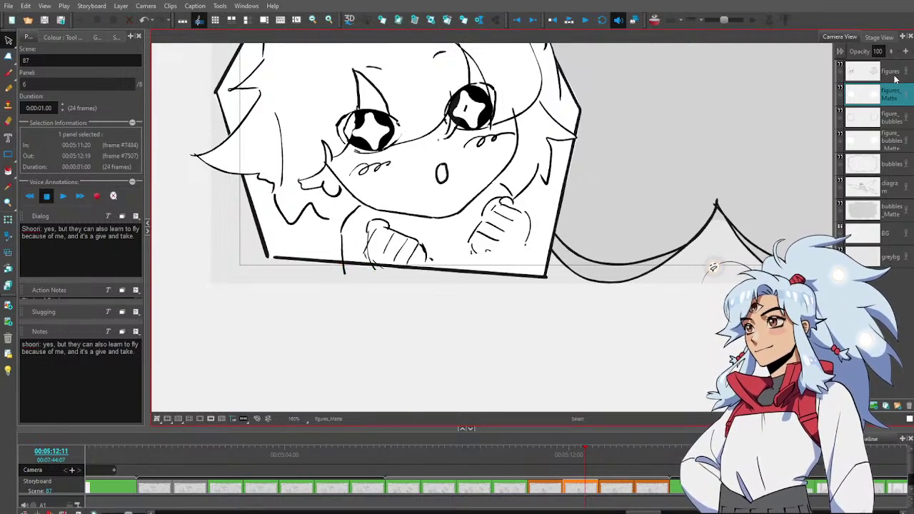
Erase the arm and hand lines that extend below the starry-eyed figure's bubble on panel 6's figures layer
left_click(893, 77)
key("alt+e")
left_click_drag(348, 269, 383, 270)
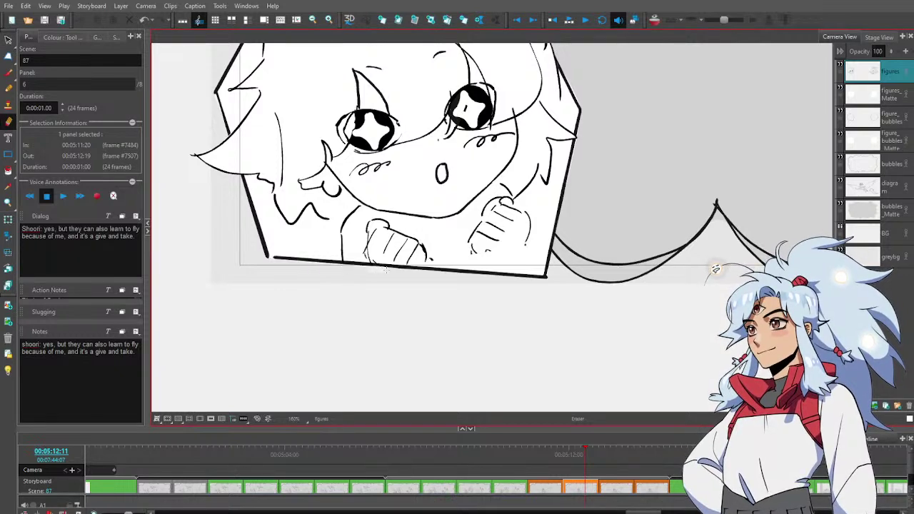
key("alt+z")
left_click(544, 271, "alt")
scroll(548, 272, "down", 4)
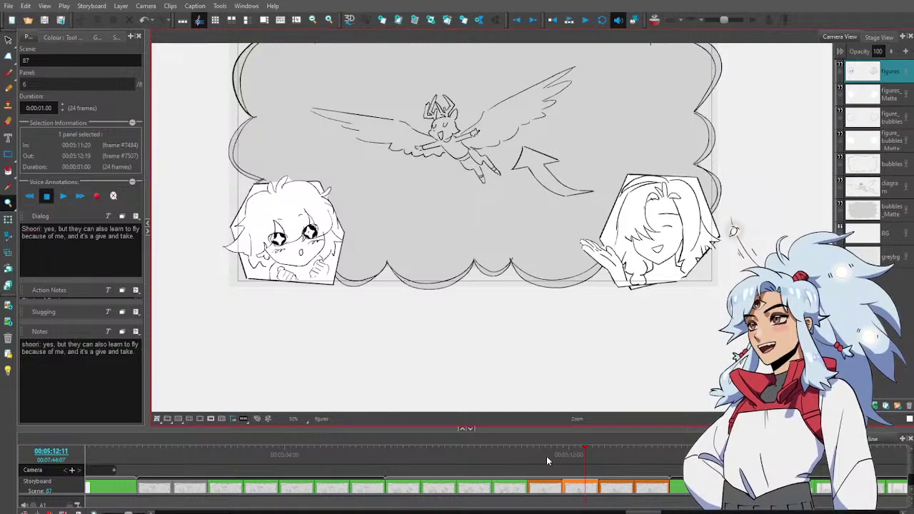
Delete the leftover bubble line below the smiling long-haired figure on panel 7's figures layer
left_click(572, 458)
left_click_drag(571, 458, 616, 460)
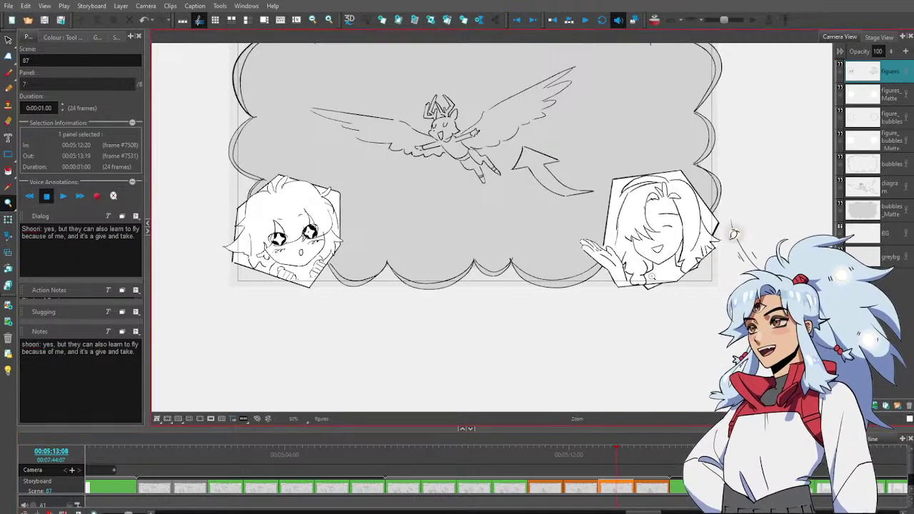
key("alt+s")
key("Delete")
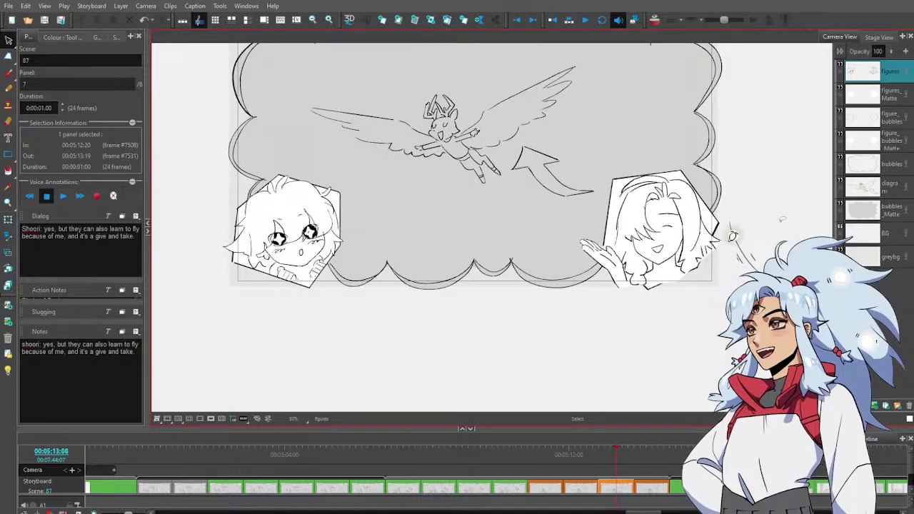
Erase the matte extending past the smiling long-haired figure's bubble on panel 7's figures_Matte layer
left_click(886, 94)
scroll(715, 264, "up", 2)
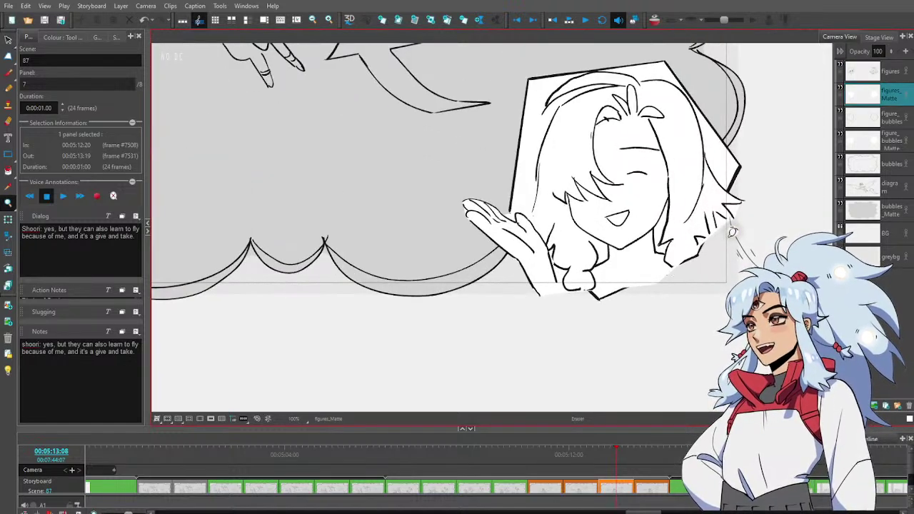
key("alt+e")
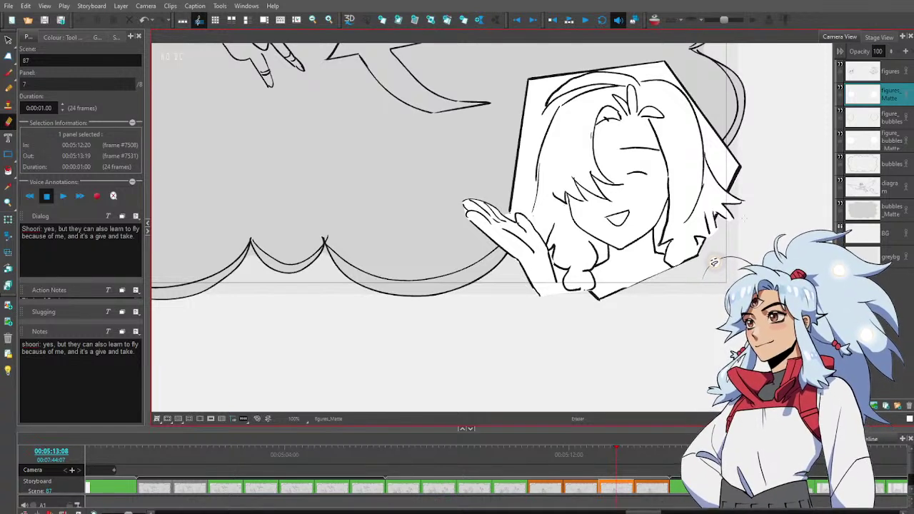
key("alt+z")
left_click(617, 285, "alt")
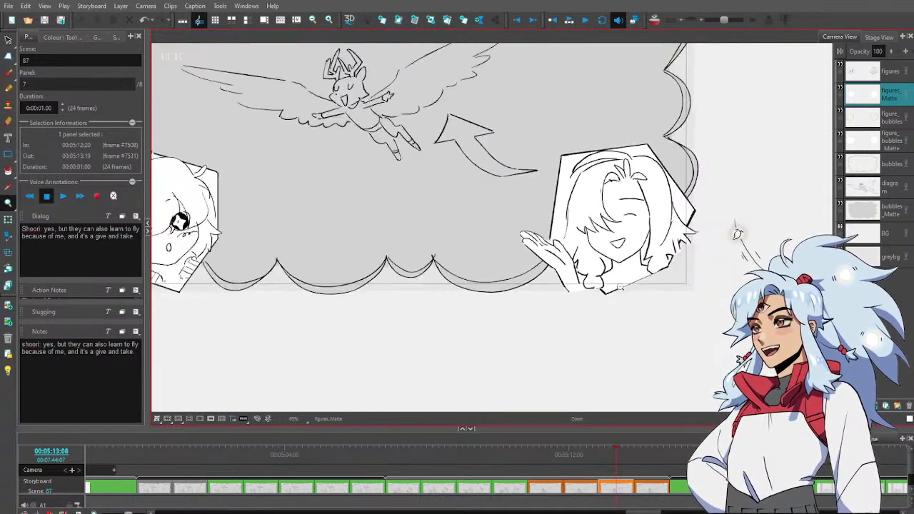
left_click(620, 288, "alt")
left_click_drag(624, 302, 640, 320)
Rotate the winged figure slightly counterclockwise on the diagram layer of panel 6
left_click(548, 464)
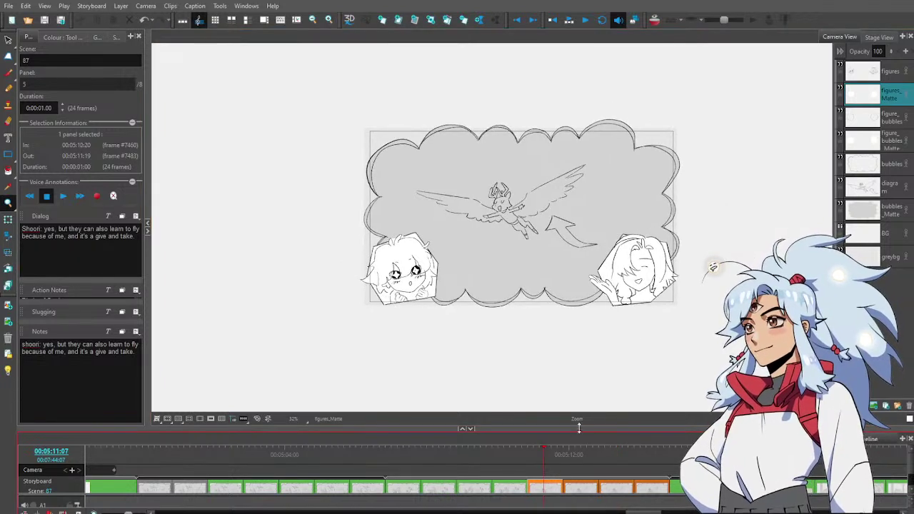
key("Right")
key("Right")
key("Right")
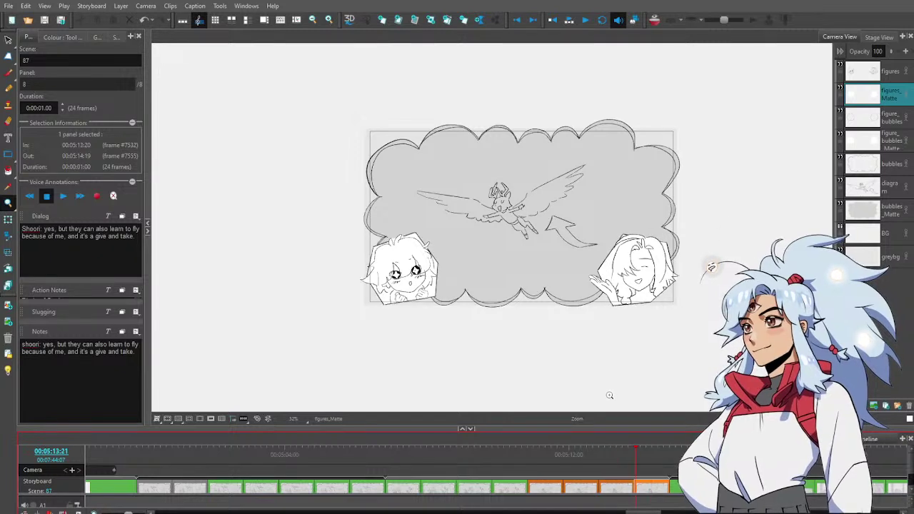
mouse_move(575, 457)
left_mouse_down()
mouse_move(513, 459)
mouse_move(573, 468)
left_mouse_up()
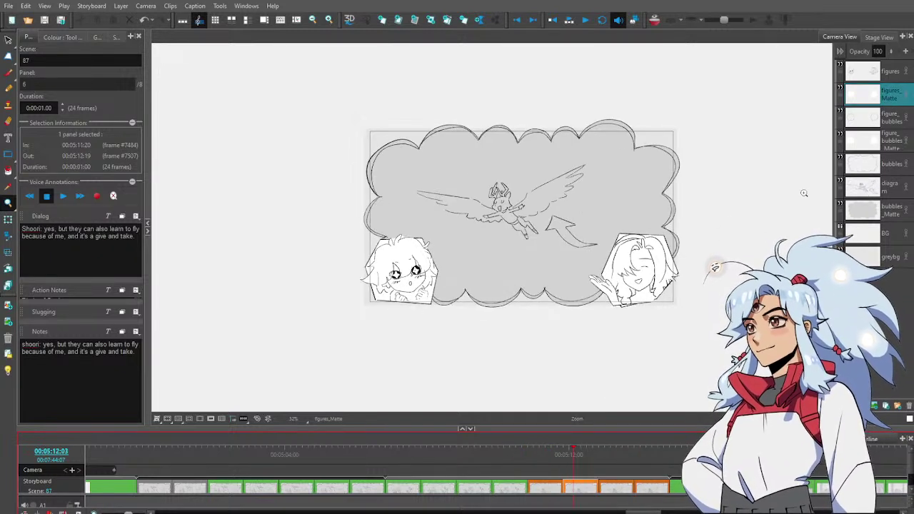
left_click(898, 183)
key("alt+s")
mouse_move(432, 170)
left_mouse_down()
mouse_move(422, 211)
mouse_move(528, 250)
left_mouse_up()
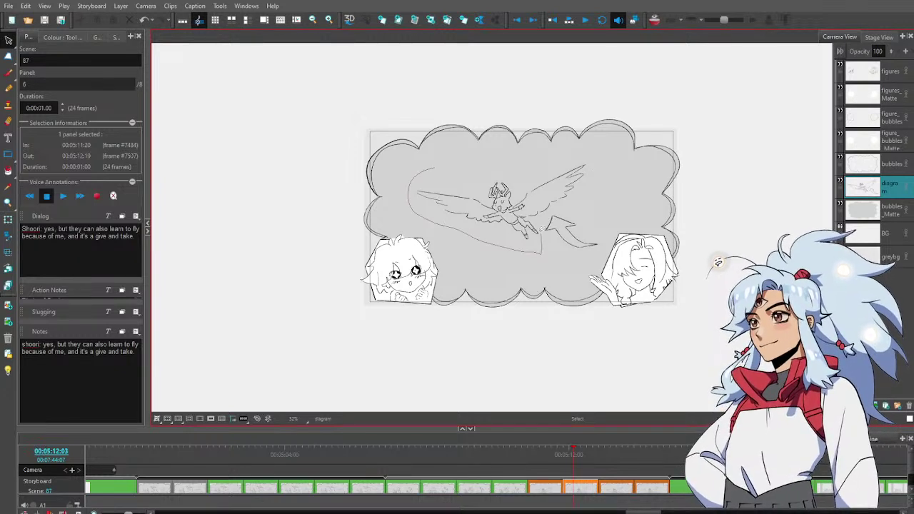
left_click_drag(545, 154, 554, 154)
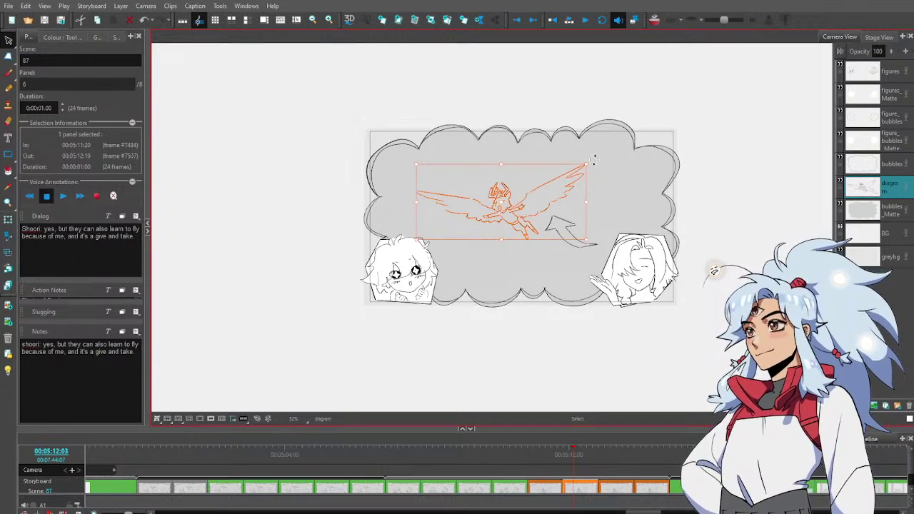
left_click(622, 199)
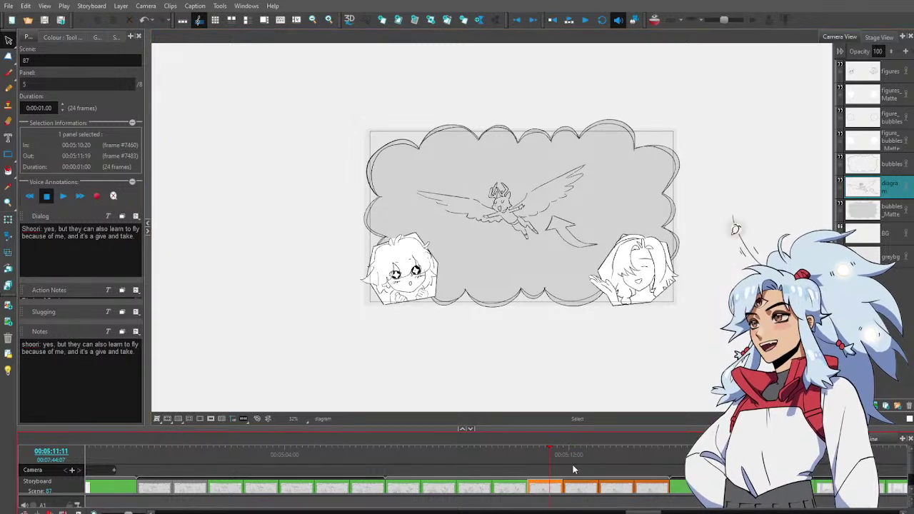
Rotate the winged figure slightly clockwise on the diagram layer of panel 8
left_click(601, 463)
left_click(653, 462)
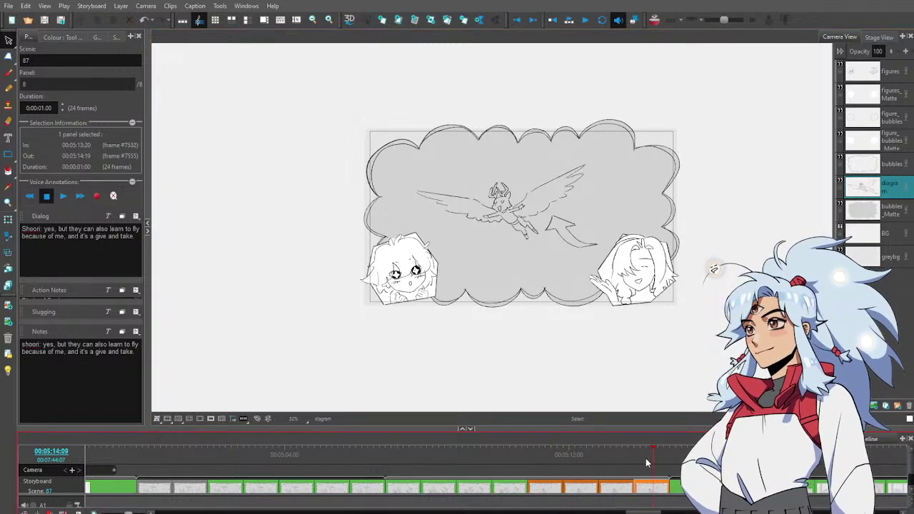
mouse_move(439, 183)
left_mouse_down()
mouse_move(437, 216)
mouse_move(522, 251)
mouse_move(547, 244)
left_mouse_up()
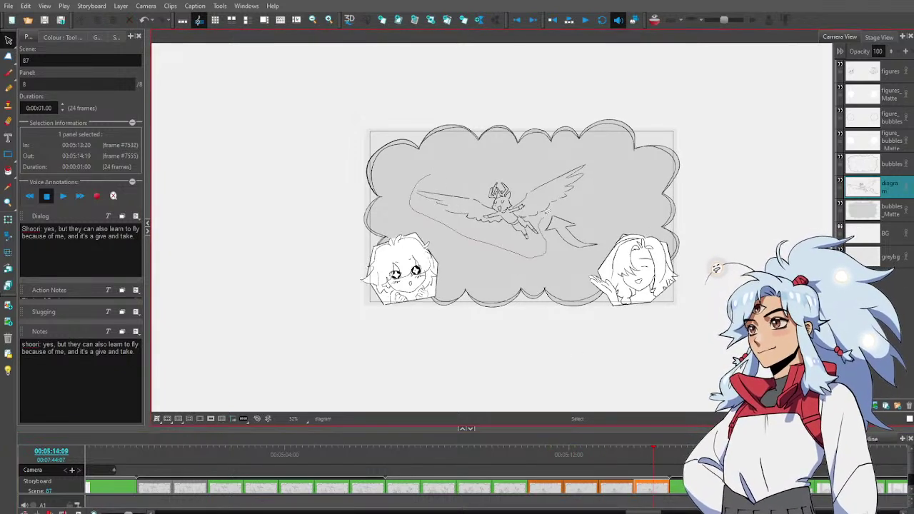
left_click_drag(592, 162, 560, 157)
left_click(595, 168)
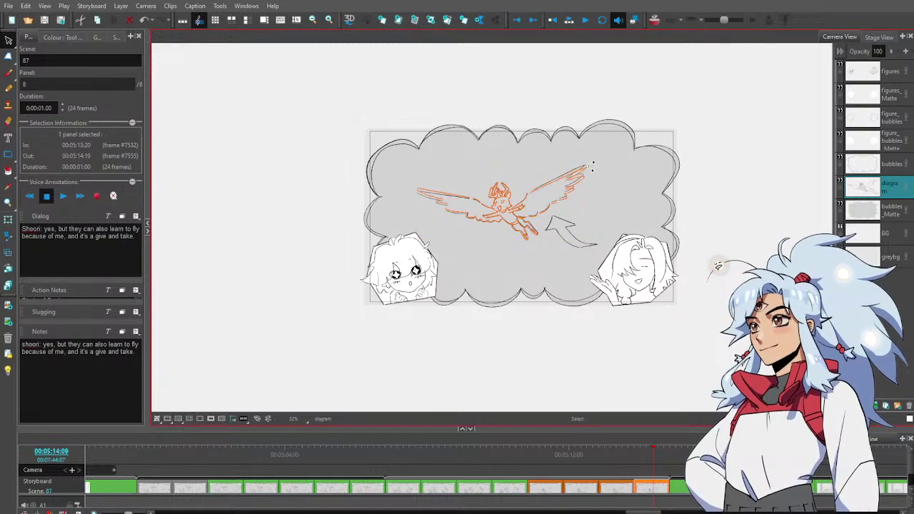
Nudge the curved arrow slightly down and to the right on panel 6's diagram layer
left_click_drag(563, 463, 647, 469)
left_click_drag(603, 465, 569, 473)
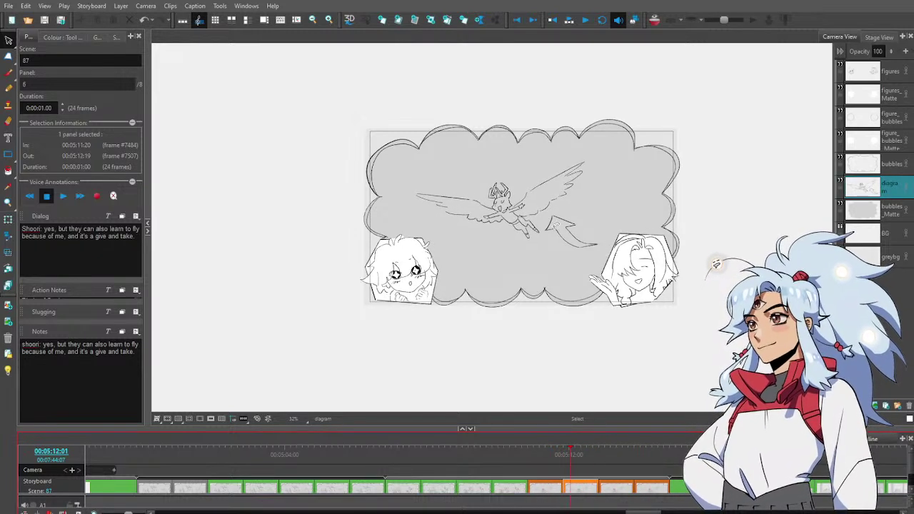
left_click(569, 233)
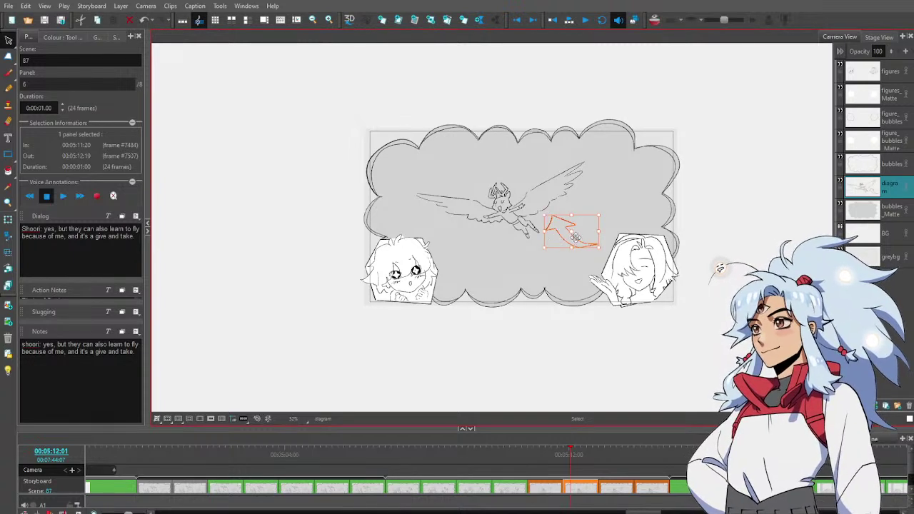
left_click_drag(575, 237, 578, 239)
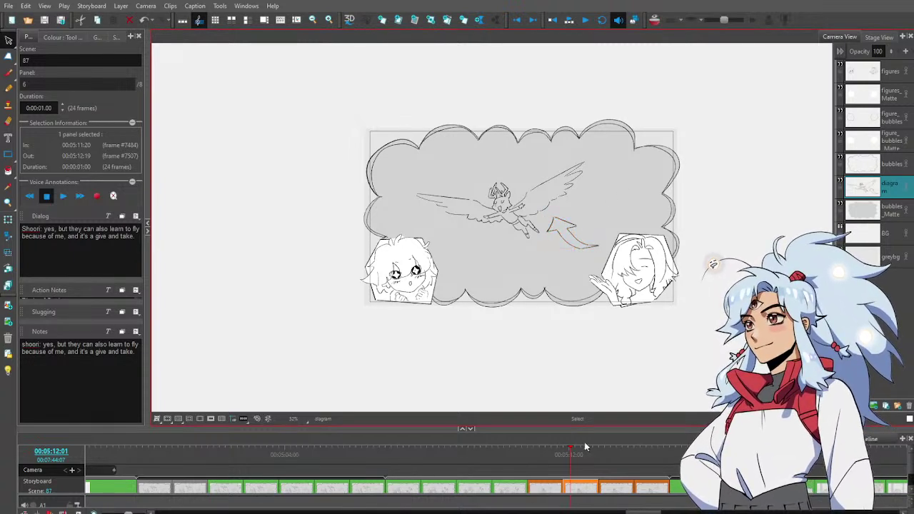
left_click(567, 467)
Nudge the curved arrow slightly to the right on panel 8's diagram layer
left_click(599, 459)
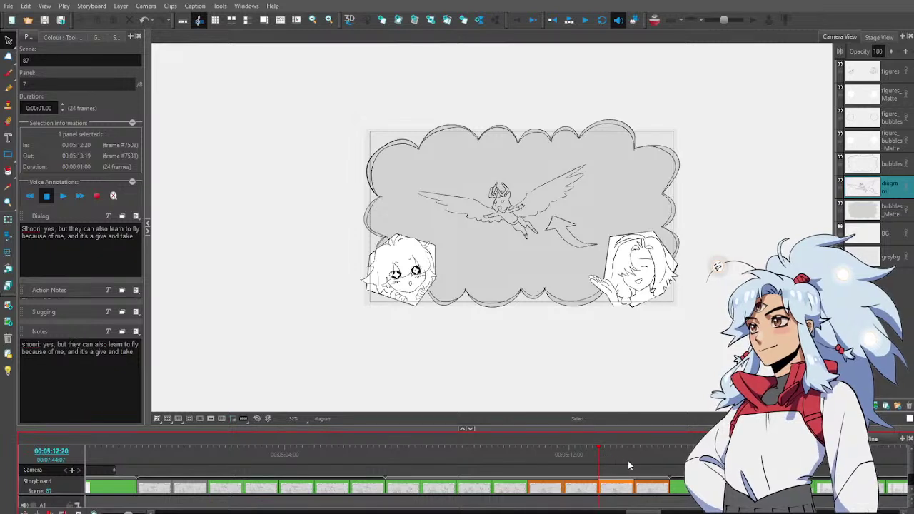
left_click(645, 468)
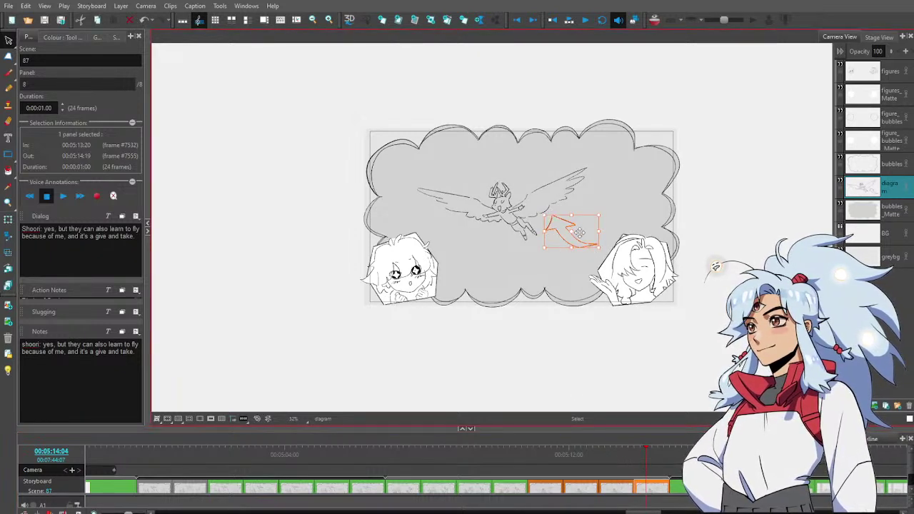
left_click_drag(580, 233, 581, 233)
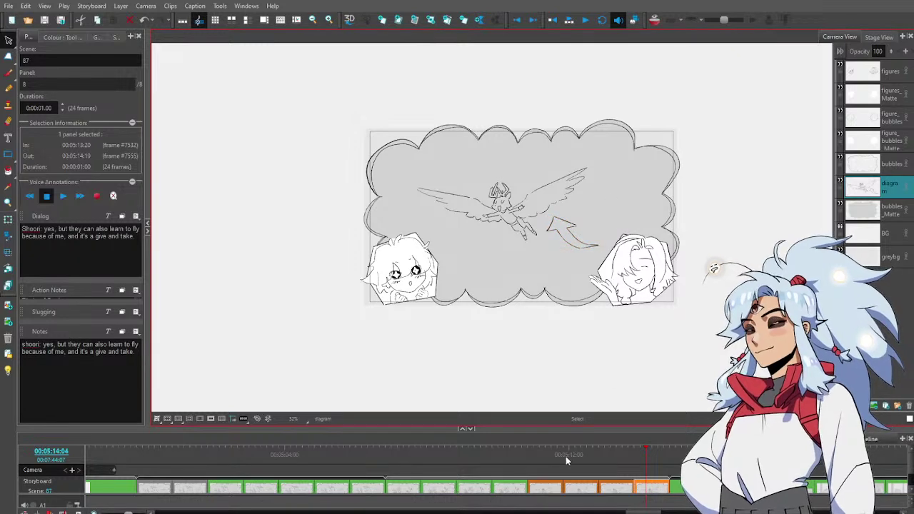
Select panels 5 to 8 of scene 87 together and mark them green
mouse_move(536, 470)
left_mouse_down()
mouse_move(657, 471)
mouse_move(496, 465)
mouse_move(535, 464)
left_mouse_up()
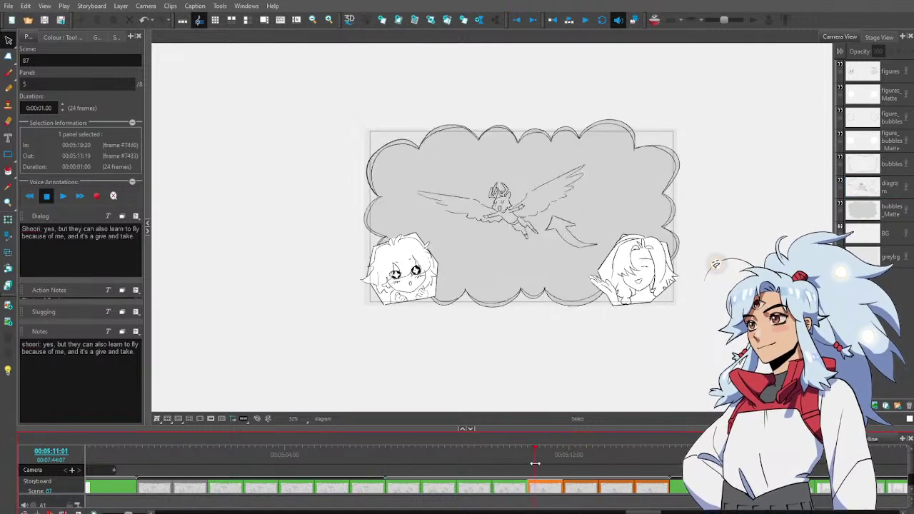
left_click(653, 485, "shift")
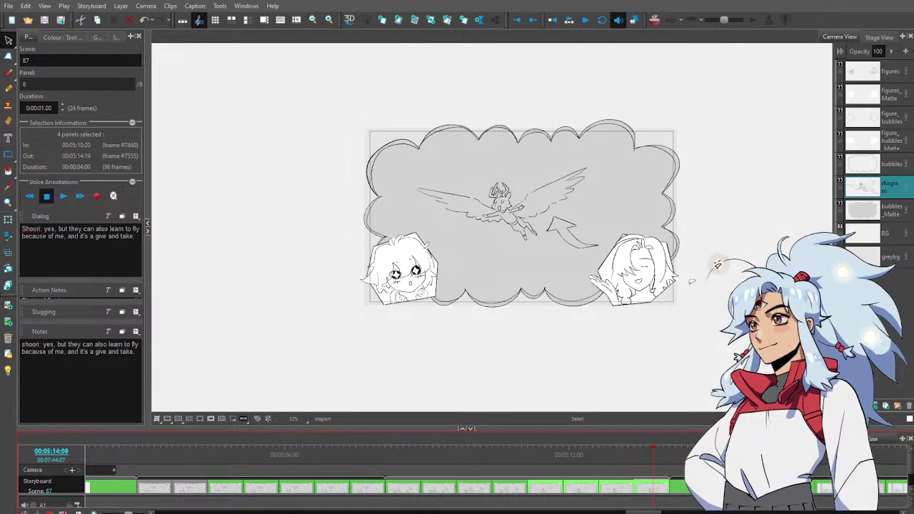
key("alt+z")
left_click(627, 237, "alt")
left_click(633, 273)
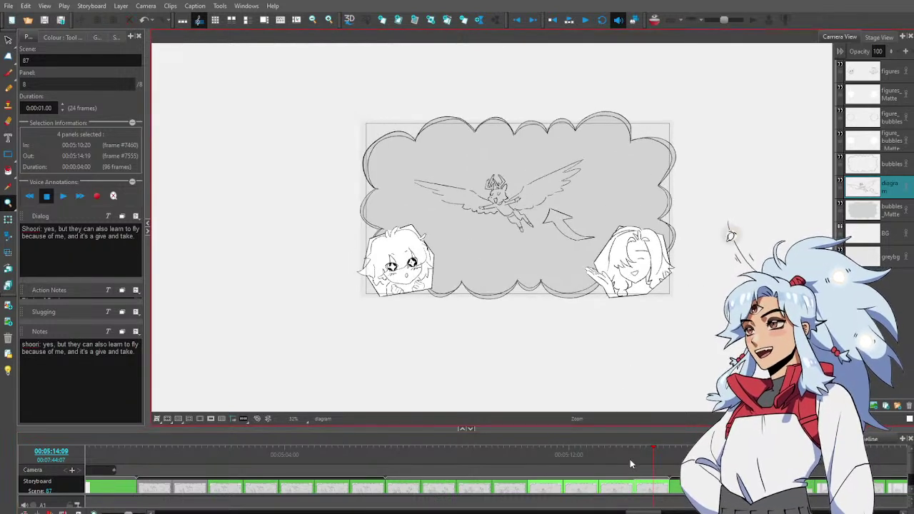
left_click_drag(632, 512, 632, 512)
left_click_drag(617, 247, 629, 277)
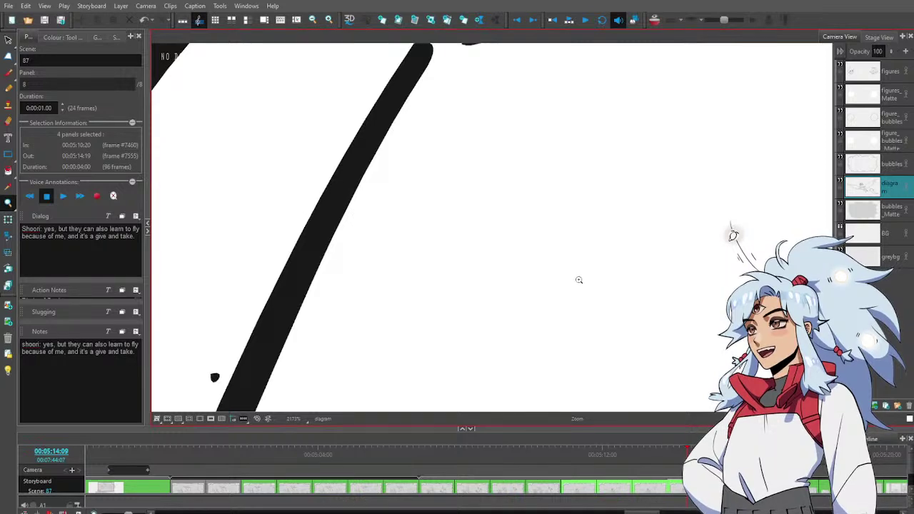
Select both starry pupils of the wide-eyed bubble figure on panel 4's figures layer, then go to panel 5 of scene 87
scroll(608, 256, "down", 10)
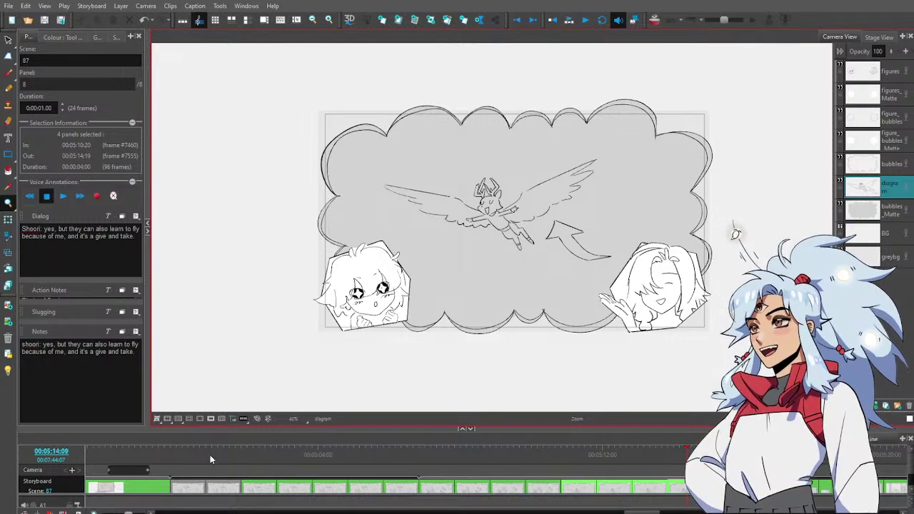
left_click_drag(254, 461, 545, 453)
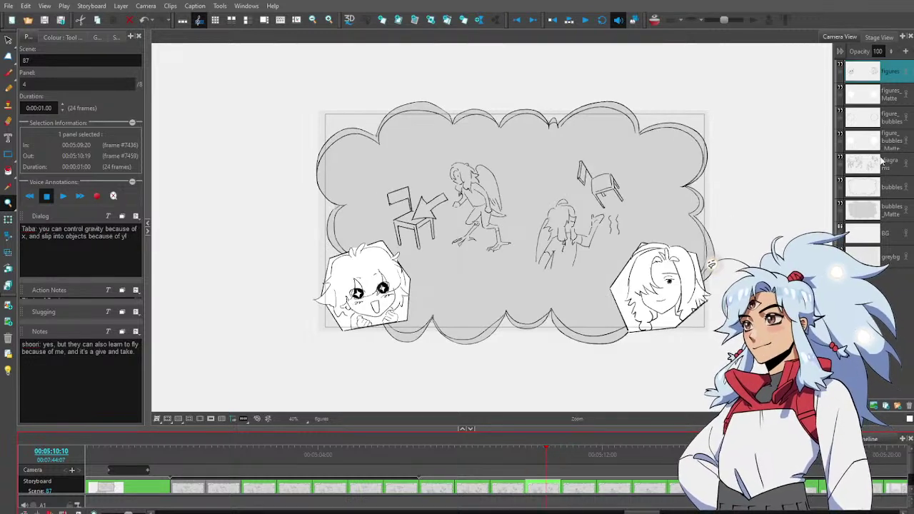
left_click(366, 284)
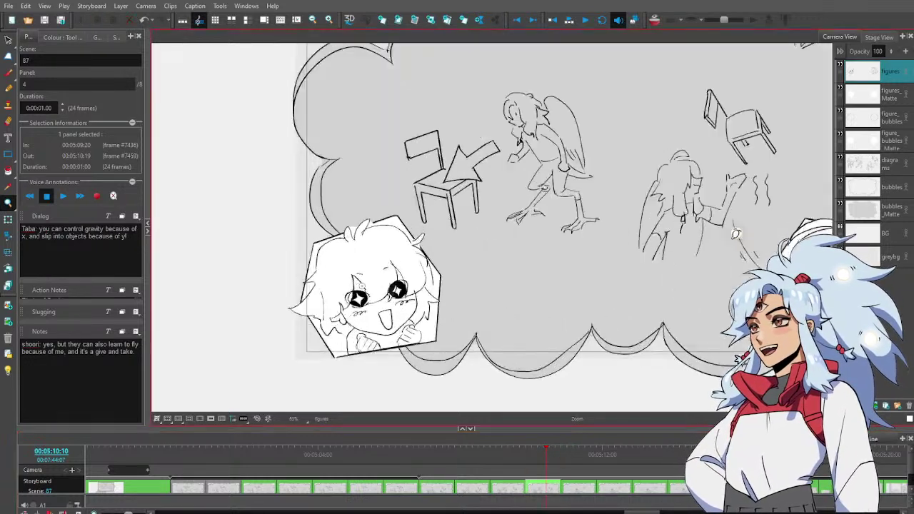
left_click(361, 289)
left_click(350, 298)
key("alt+s")
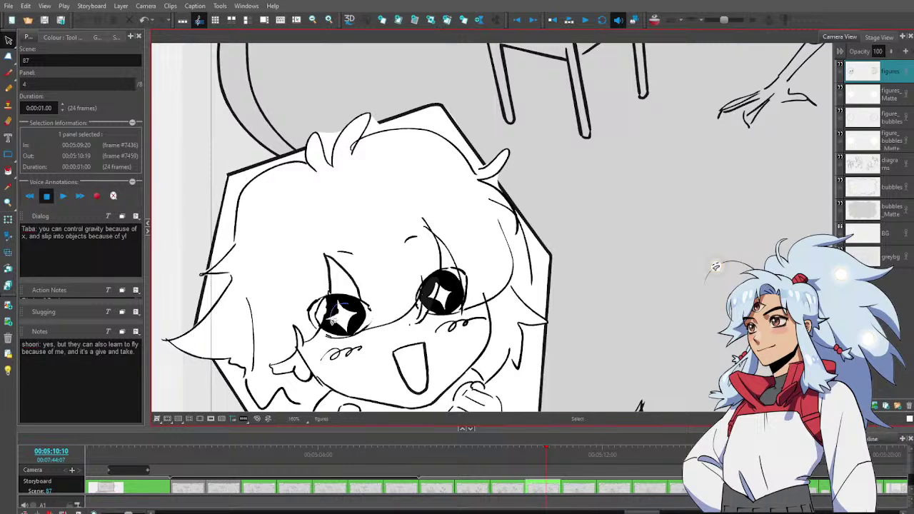
left_click(337, 318)
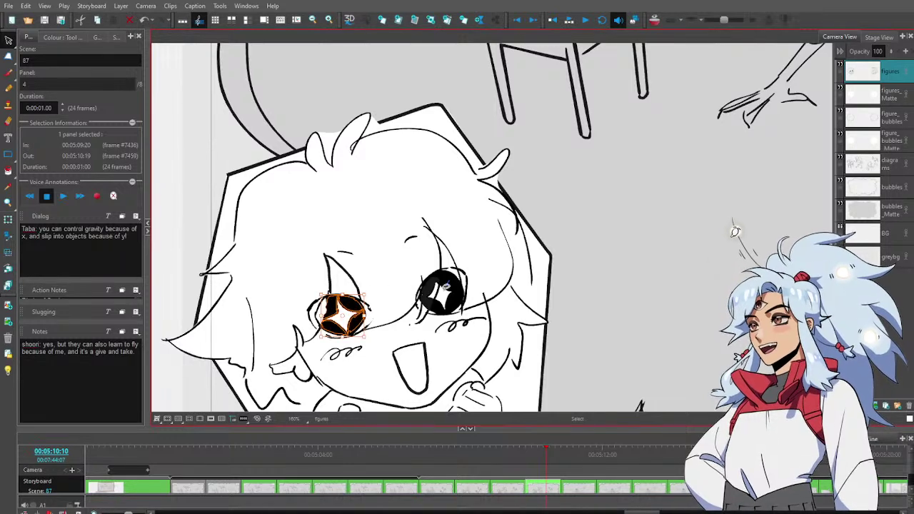
left_click(444, 278, "shift")
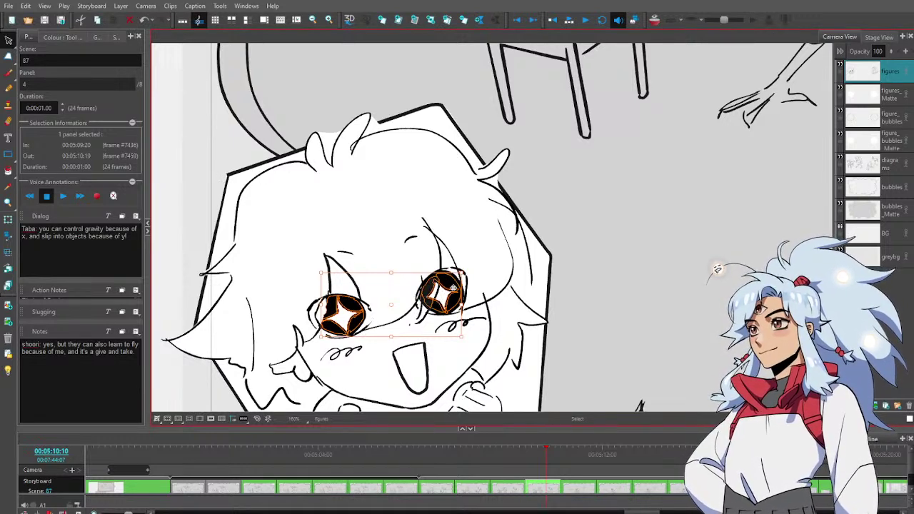
left_click(580, 458)
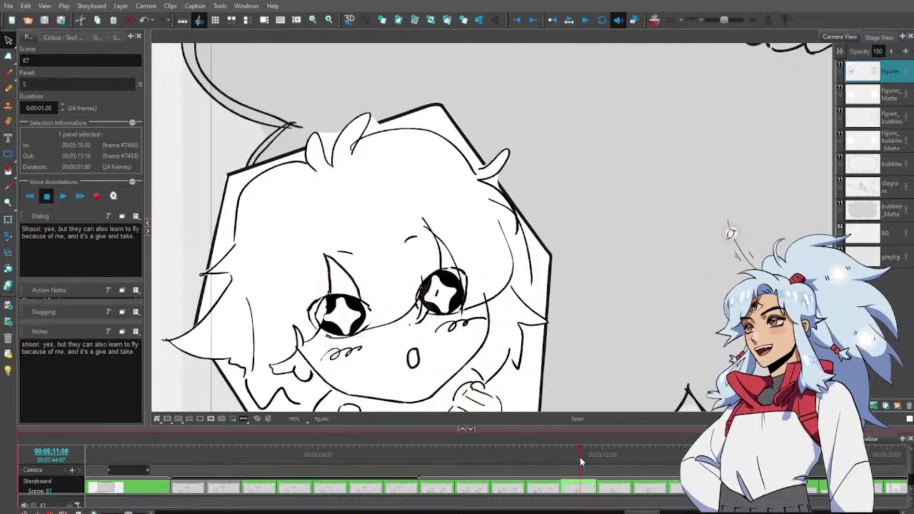
Replace the eyes of the close-up figure in panel 6 with the copied star-pupil eyes
left_click(614, 469)
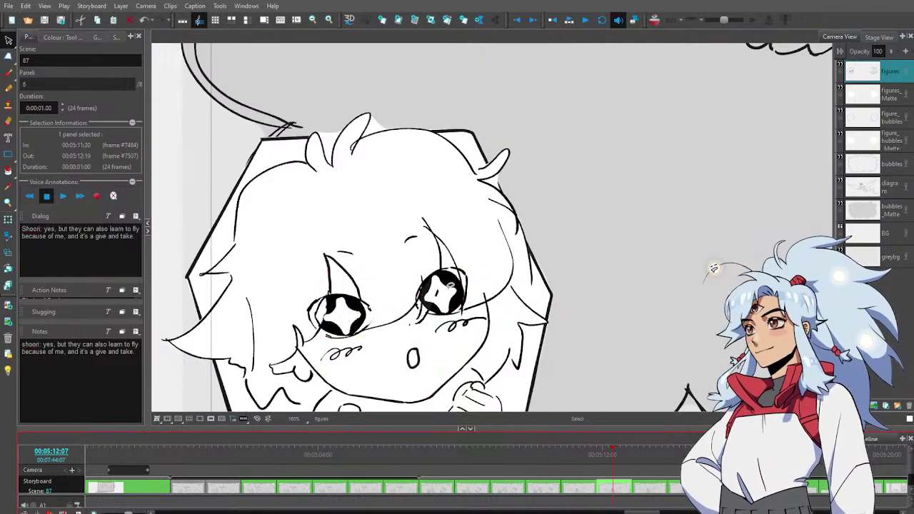
left_click(451, 275)
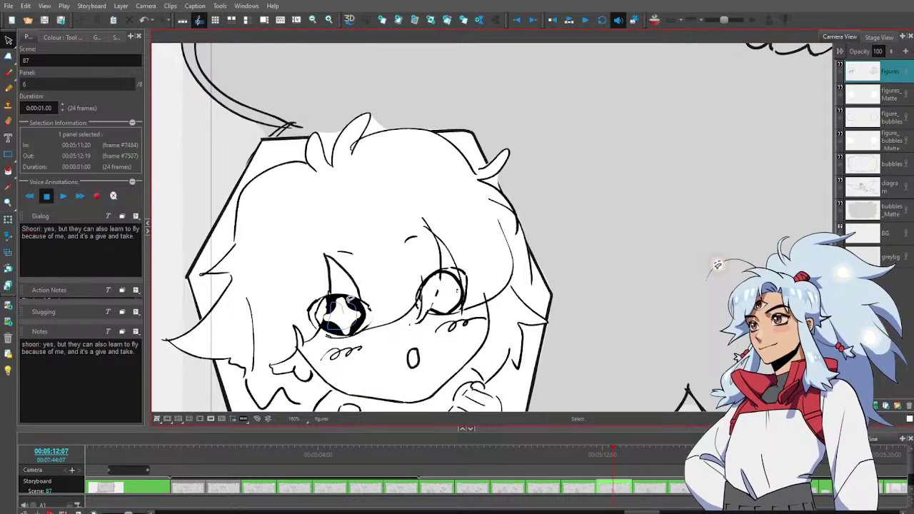
key("Delete")
key("ctrl+v")
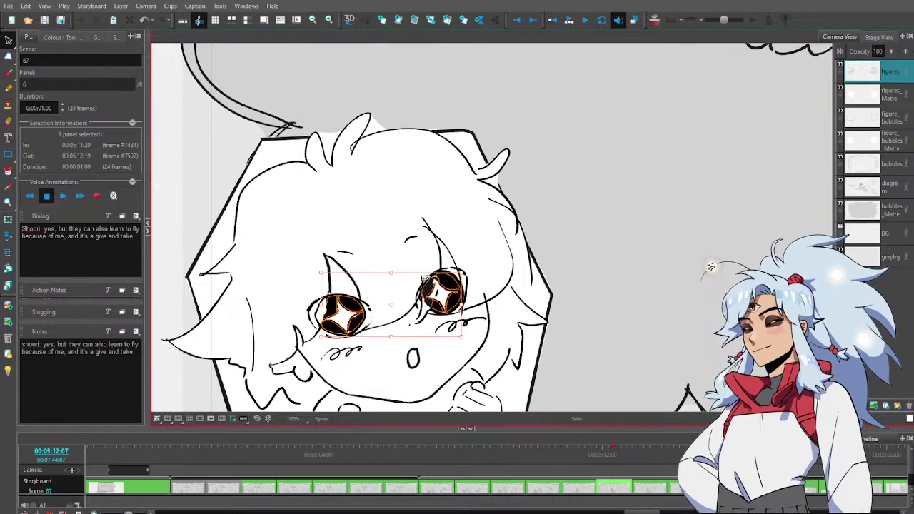
left_click(469, 250)
Copy the curved stroke over the figure's right eye from panel 4 and paste it into panels 5 and 6
key("Left")
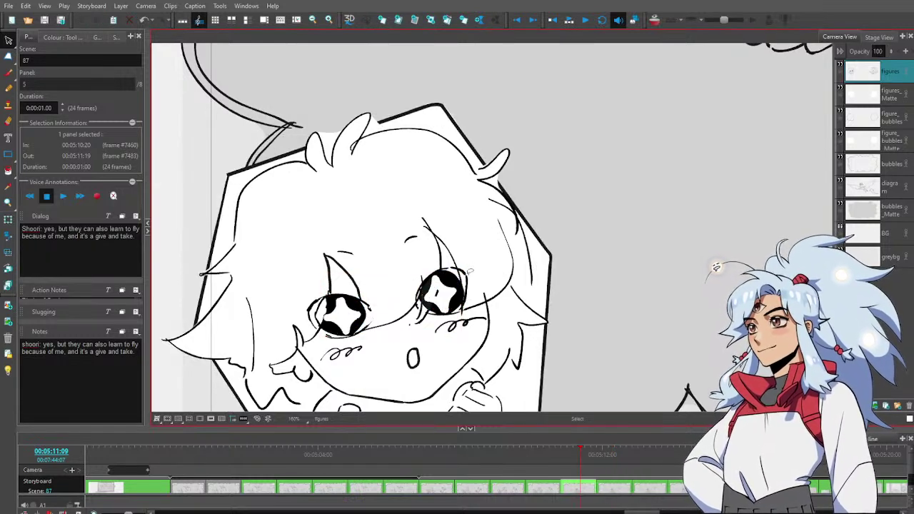
key("Right")
key("Left")
key("Left")
key("Right")
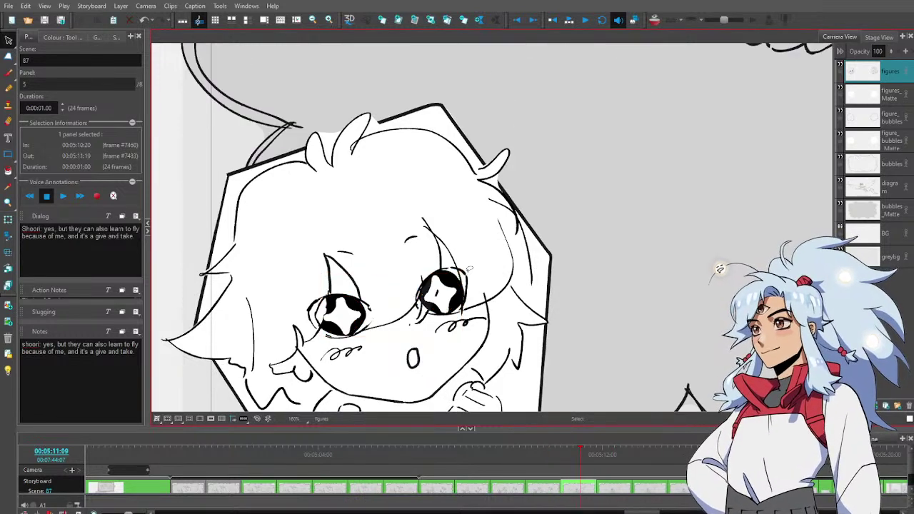
key("Left")
left_click(453, 275)
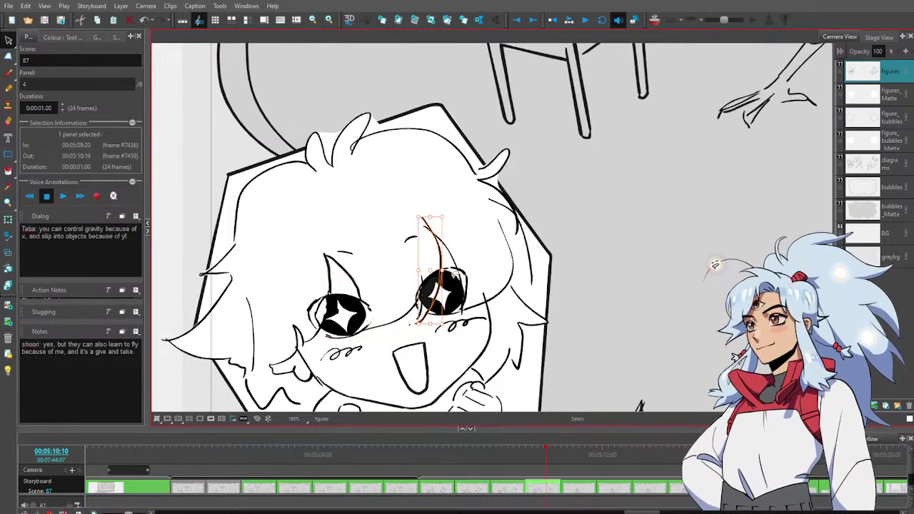
key("Right")
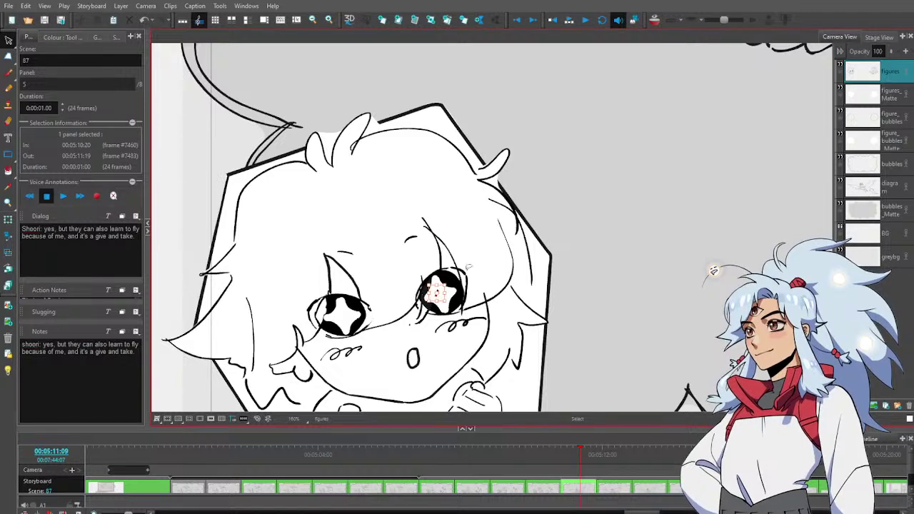
key("ctrl+v")
key("Right")
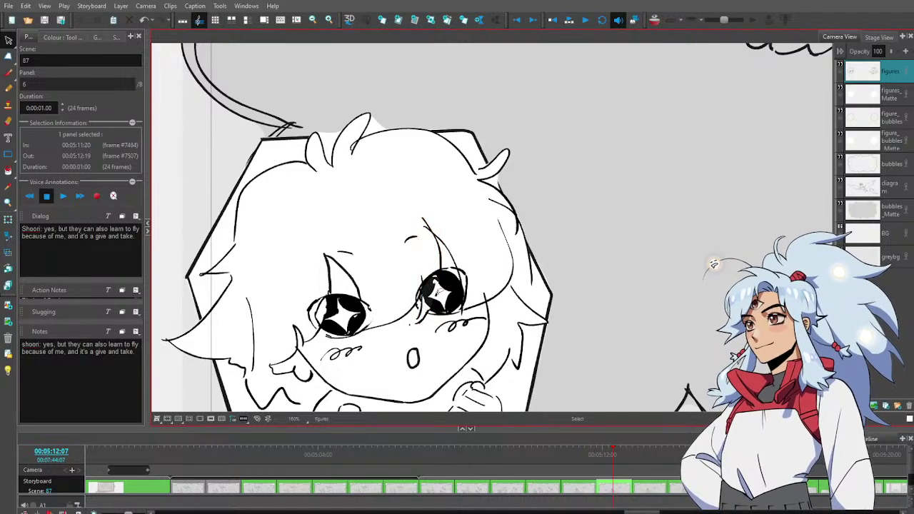
key("ctrl+v")
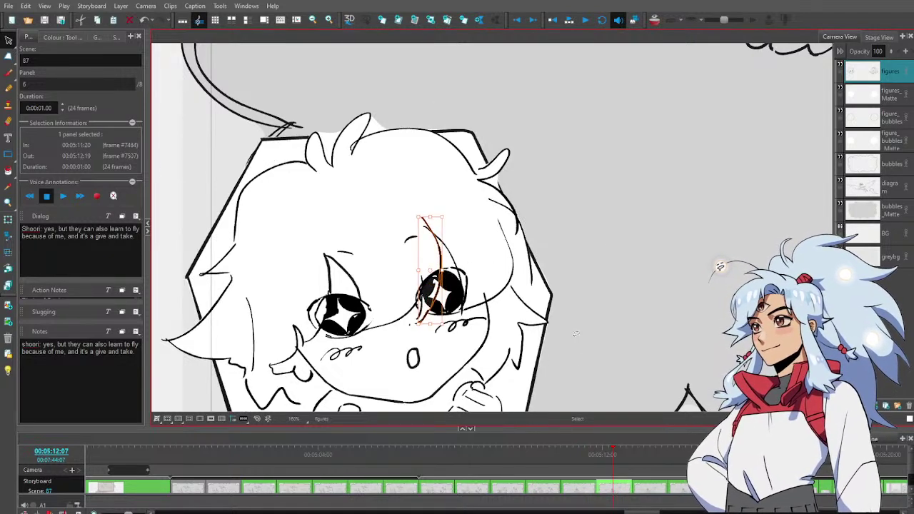
left_click(632, 234)
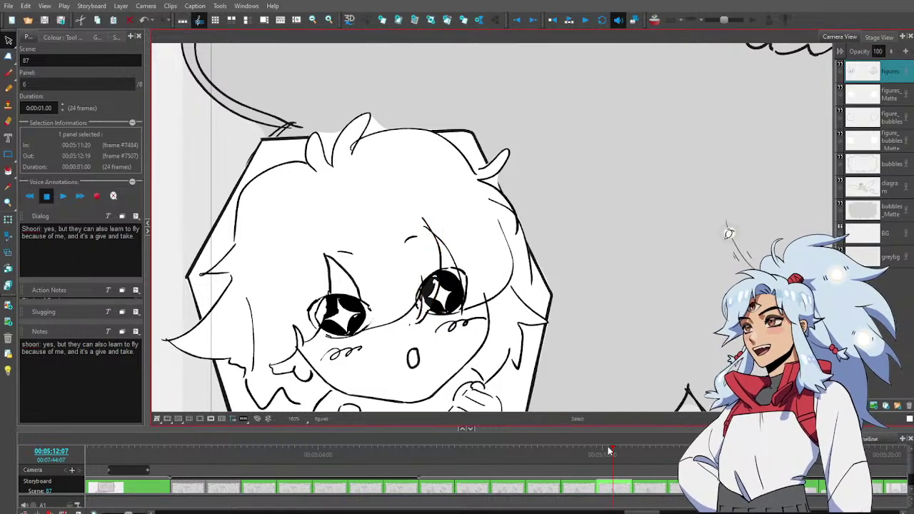
Brush over the gap at the outer edge of the right pupil in panel 6 with the black swatch
mouse_move(611, 451)
left_mouse_down()
mouse_move(634, 455)
mouse_move(533, 459)
left_mouse_up()
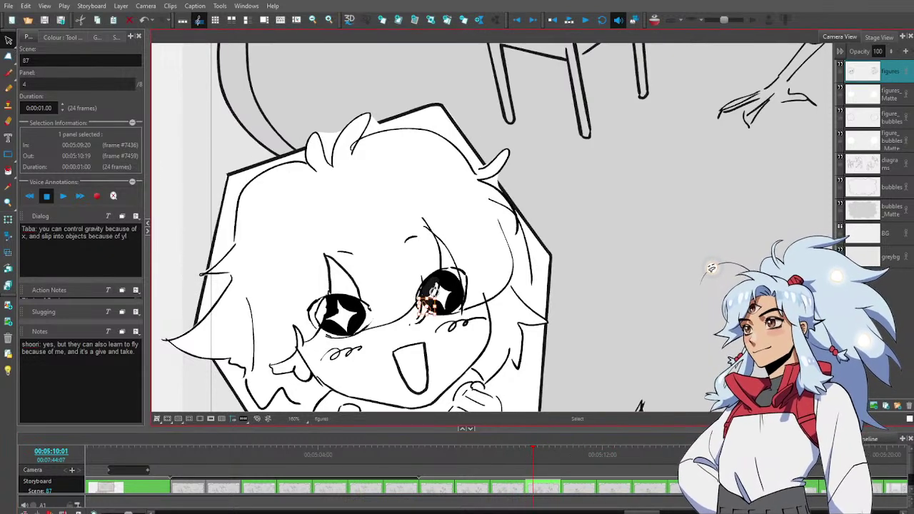
mouse_move(593, 447)
left_mouse_down()
mouse_move(583, 467)
mouse_move(613, 471)
left_mouse_up()
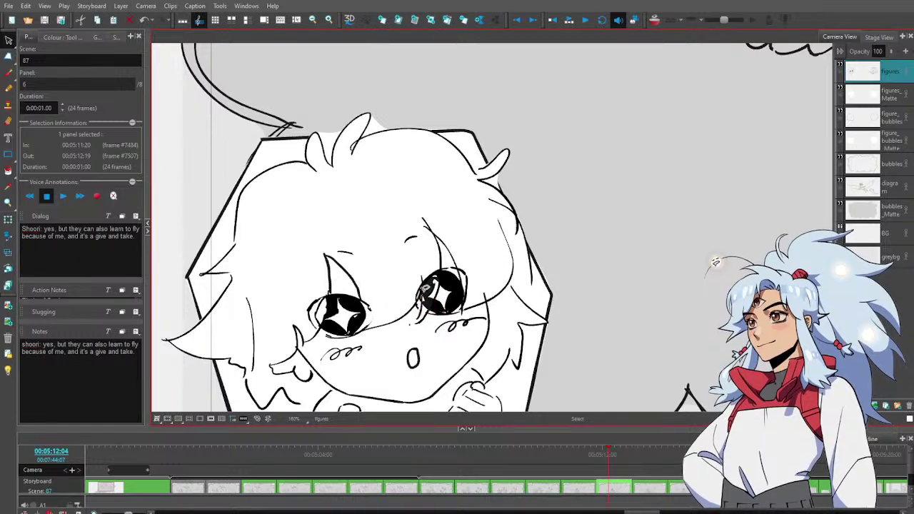
key("alt+b")
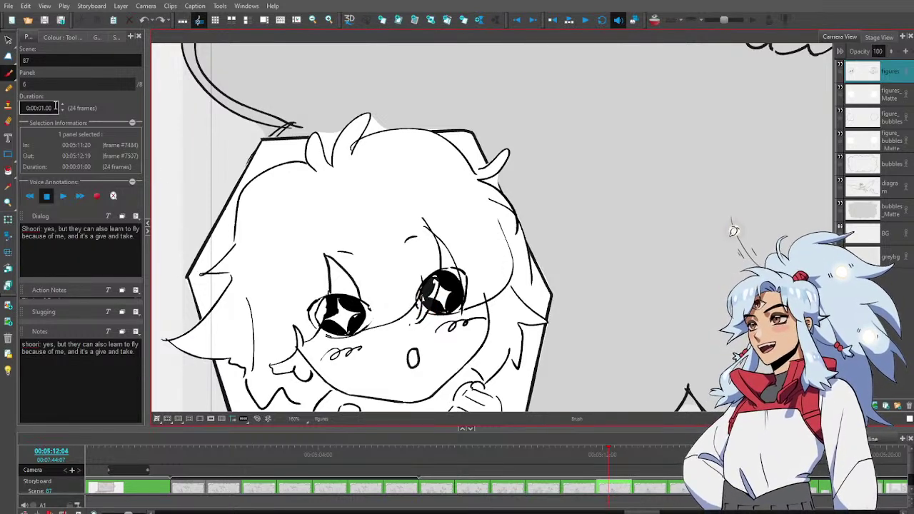
left_click(62, 37)
left_click(29, 157)
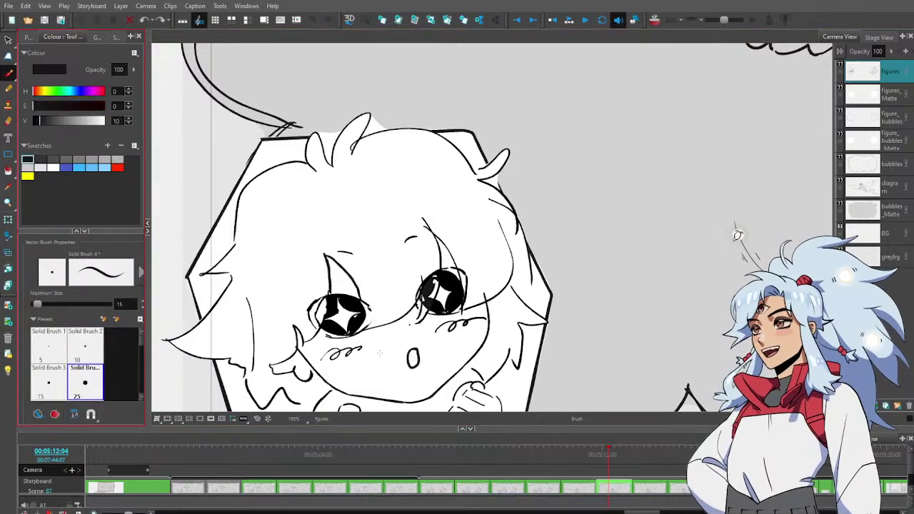
left_click_drag(424, 293, 422, 295)
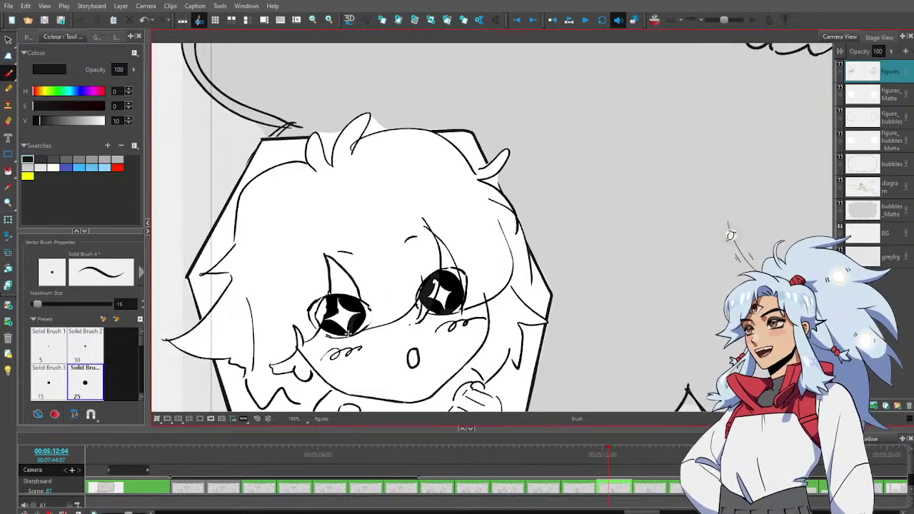
Flip back and forth through panels 4 to 8 to compare how the figure's eyes are drawn
key("Left")
key("Right")
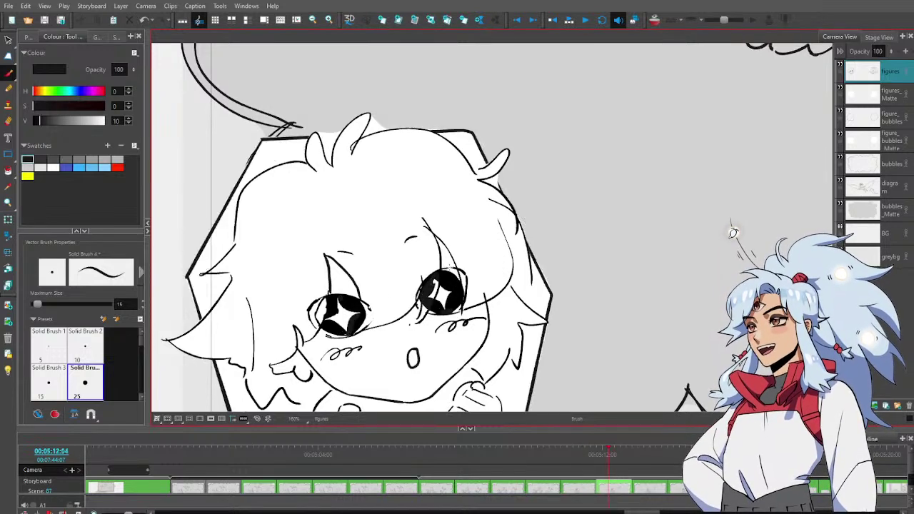
key("Left")
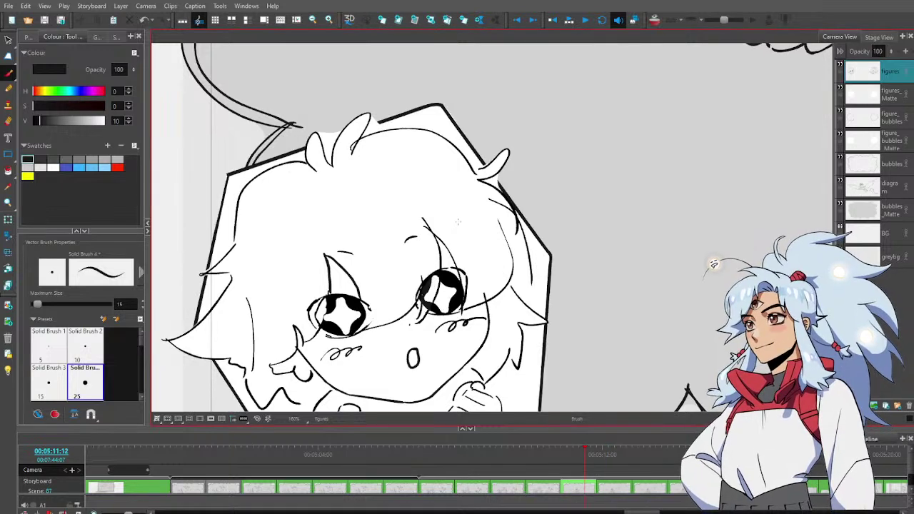
key("Right")
key("Left")
key("Left")
key("Right")
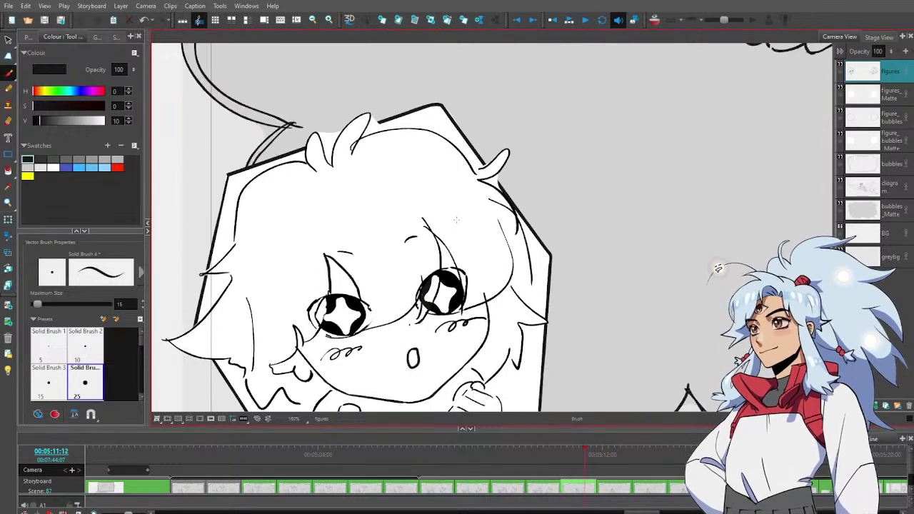
key("Right")
key("Right")
key("Right")
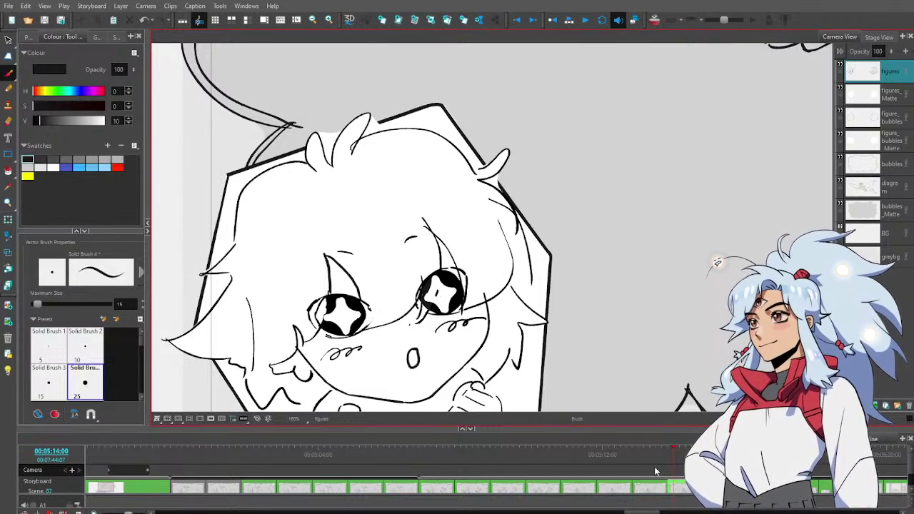
left_click_drag(651, 459, 614, 460)
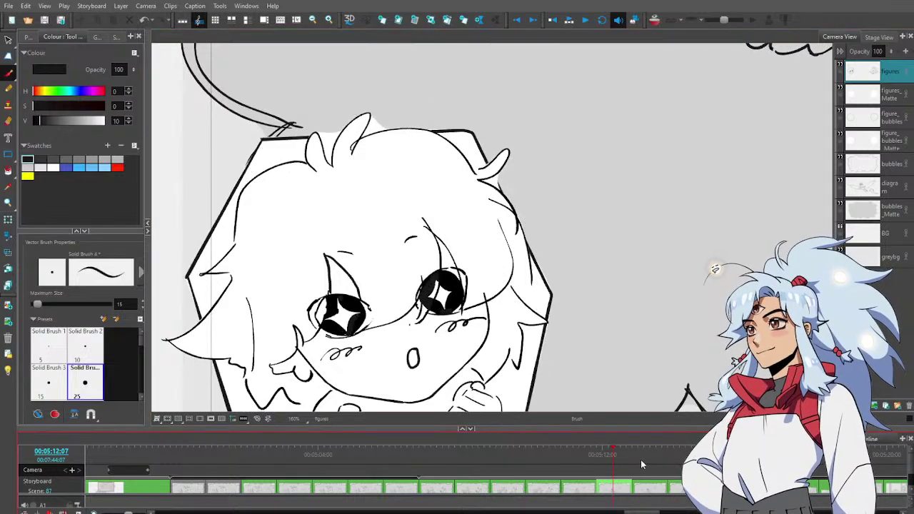
left_click(637, 462)
left_click(672, 461)
left_click(615, 461)
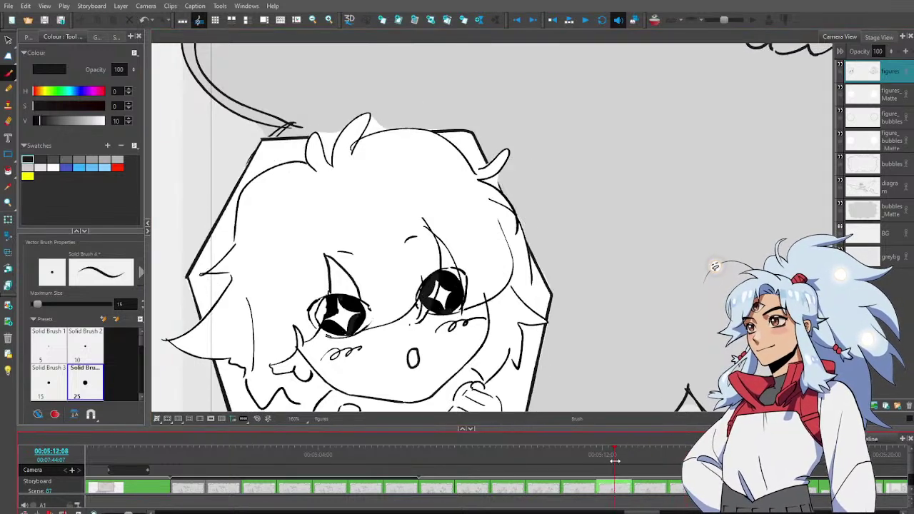
Copy both star-pupil eyes from panel 6 and paste them onto the figures layer of panel 8
key("alt+v")
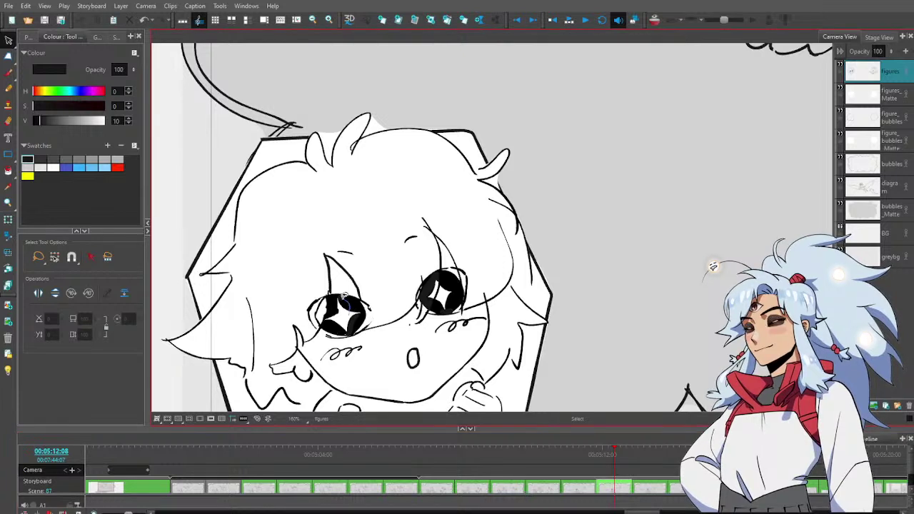
left_click(347, 306)
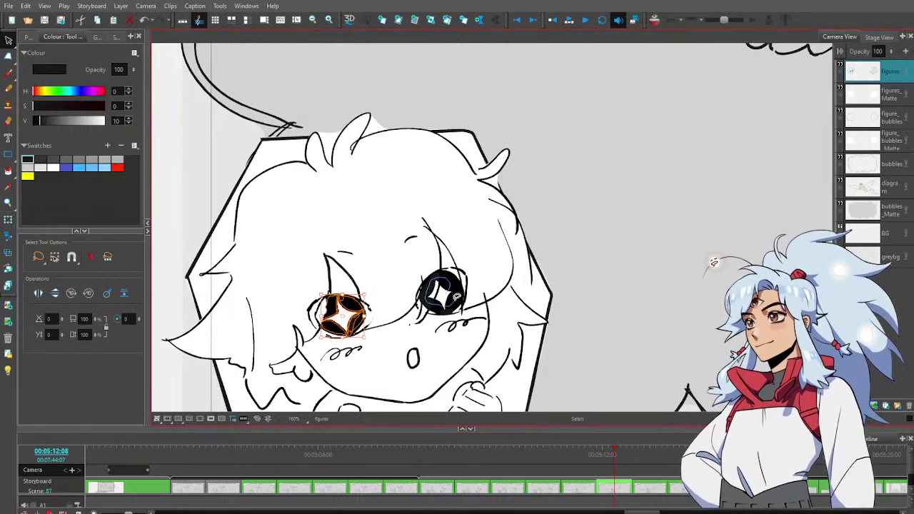
left_click(450, 293, "shift")
left_click(678, 449)
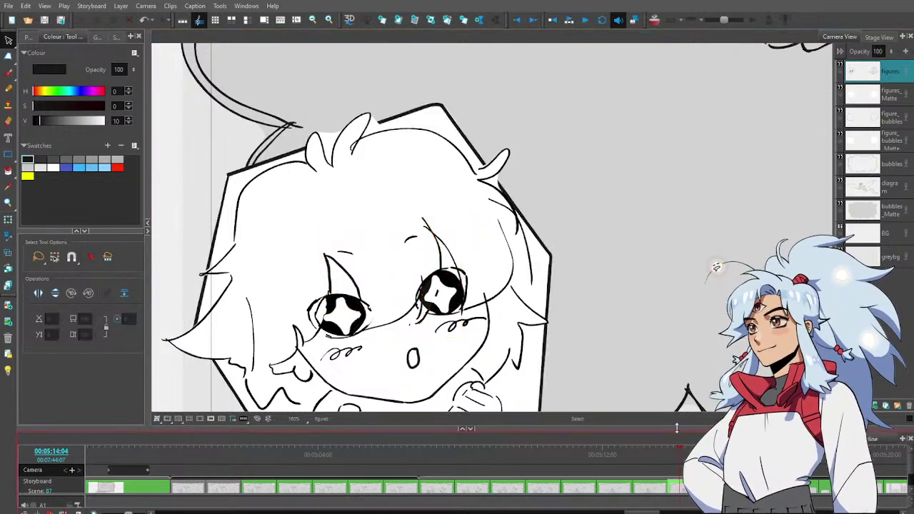
left_click(897, 94)
left_click(892, 73)
key("ctrl+v")
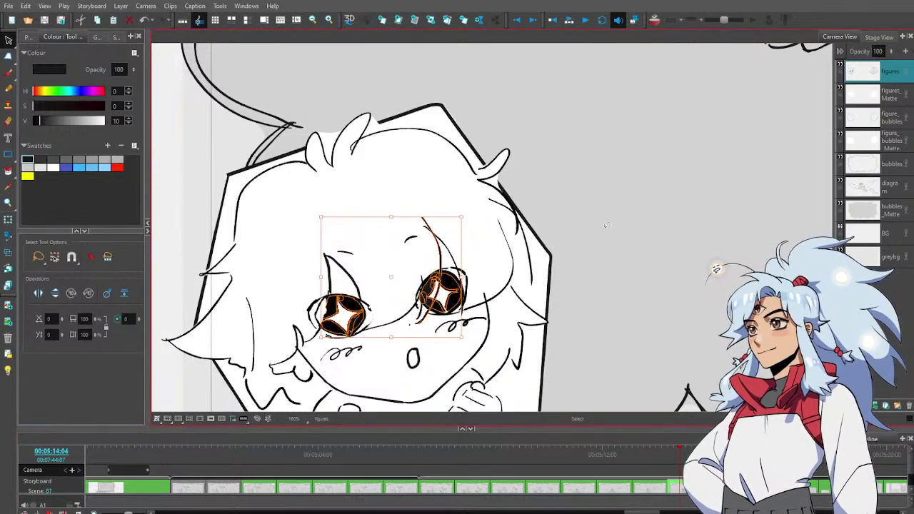
left_click(601, 243)
key("alt+b")
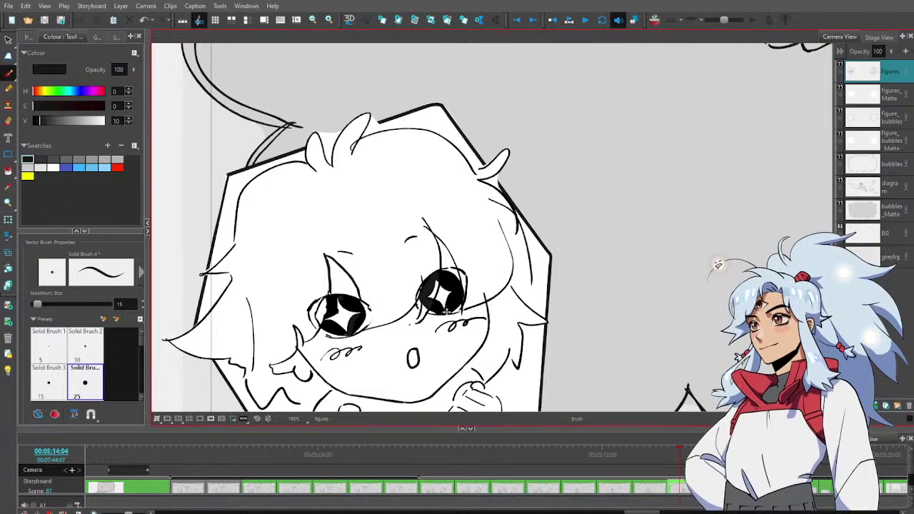
left_click_drag(593, 458, 684, 457)
left_click(631, 304)
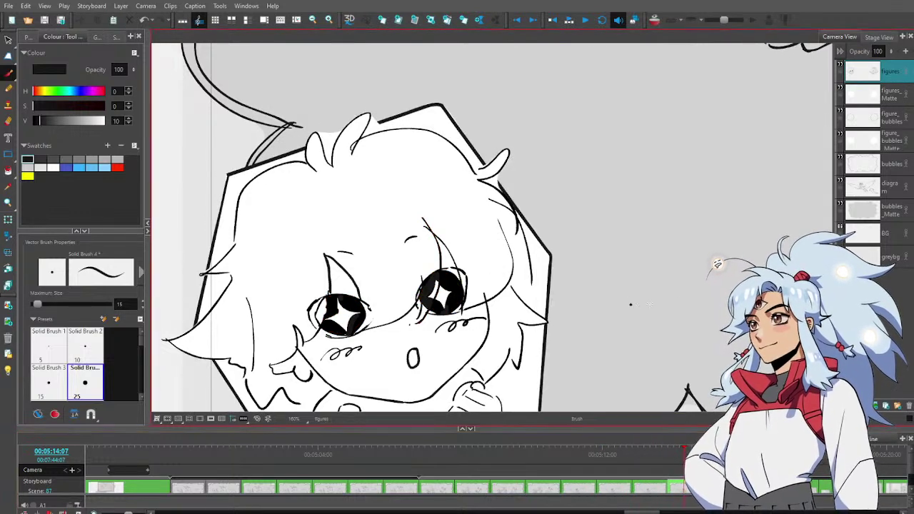
key("ctrl+z")
View the full frame and review scene 87's panels in sequence to check the continuity of the figure's eyes
key("alt+z")
left_click(669, 308, "alt")
left_click(670, 308, "alt")
left_click(670, 309, "alt")
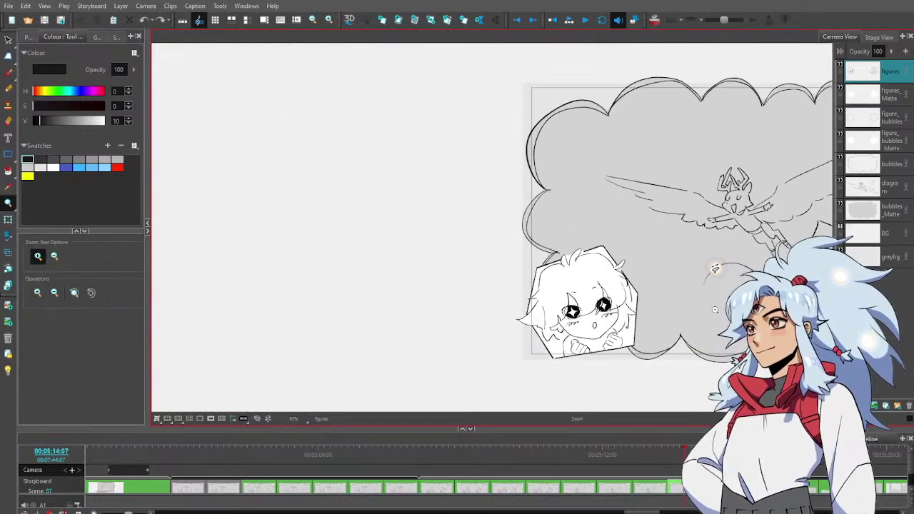
left_click_drag(712, 312, 574, 314)
left_click_drag(671, 336, 567, 340)
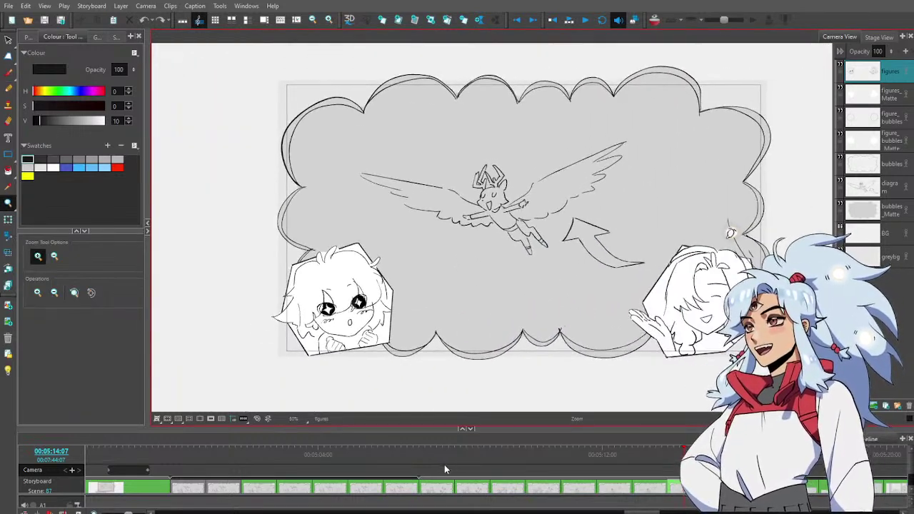
left_click(444, 458)
key("Right")
key("Right")
key("Right")
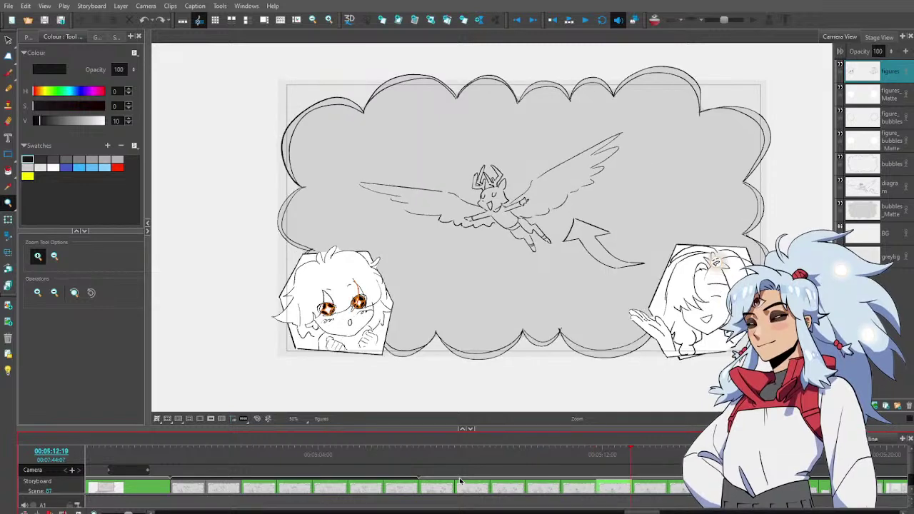
key("Left")
key("Left")
key("Left")
key("Left")
key("Left")
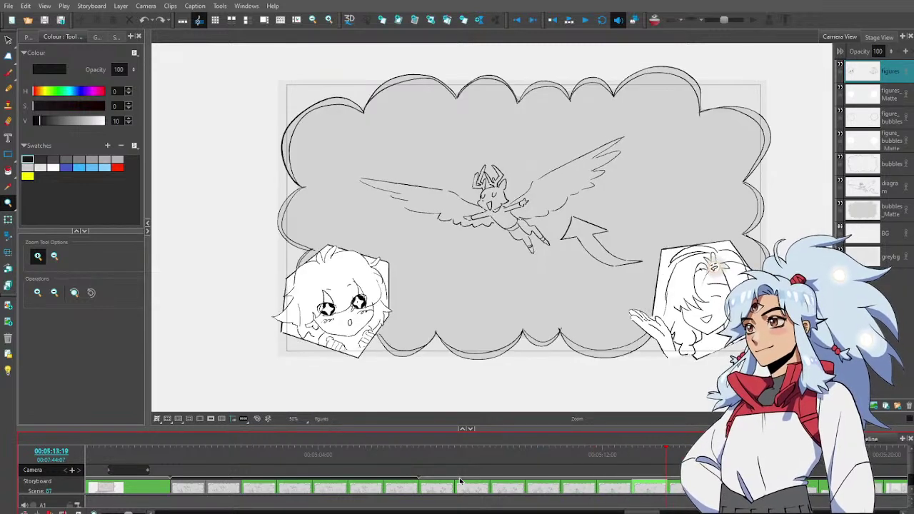
key("Right")
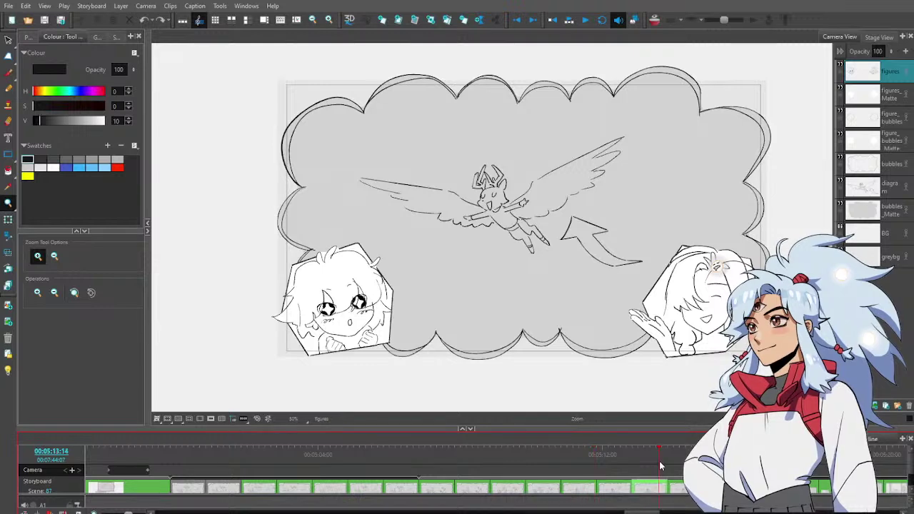
left_click_drag(592, 455, 611, 468)
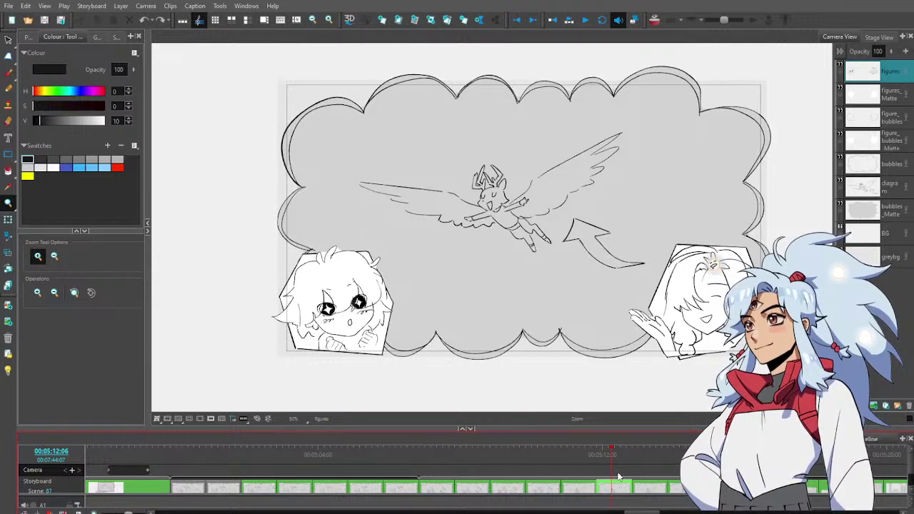
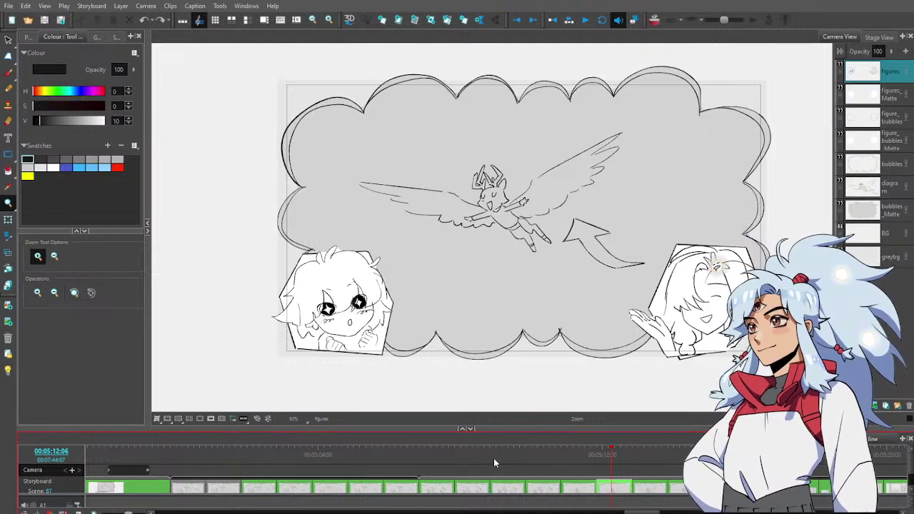
mouse_move(539, 465)
left_mouse_down()
mouse_move(609, 465)
mouse_move(577, 466)
left_mouse_up()
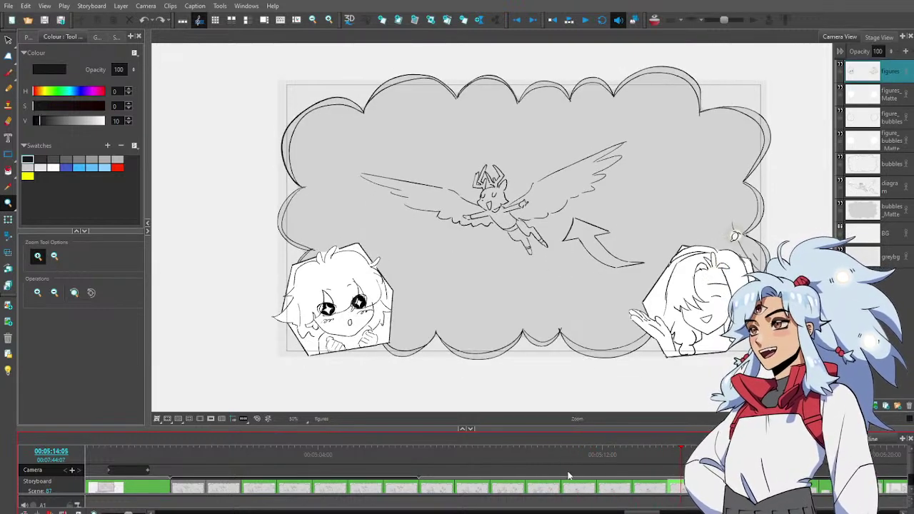
Copy the figure_bubbles and figure_bubbles_Matte drawings from scene 87's panel 7 and paste them over the same layers in panel 5
key("Return")
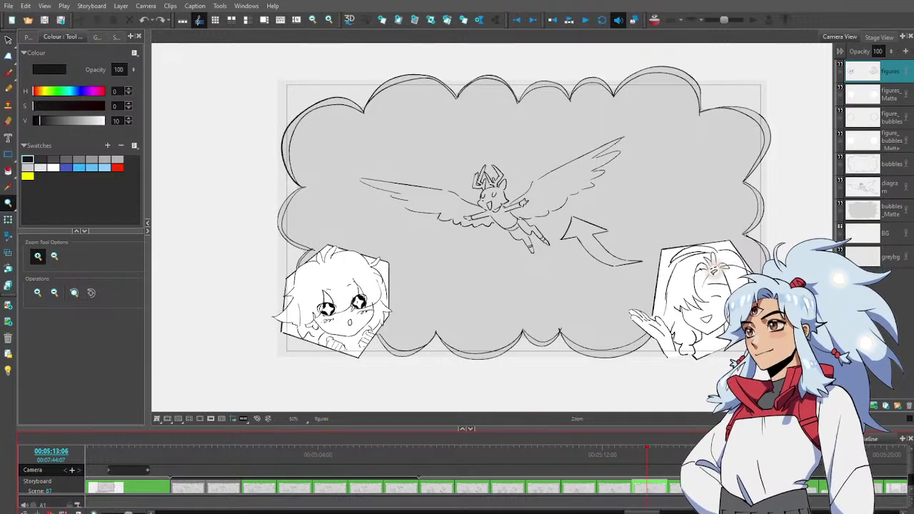
left_click(900, 118)
left_click(896, 147, "ctrl")
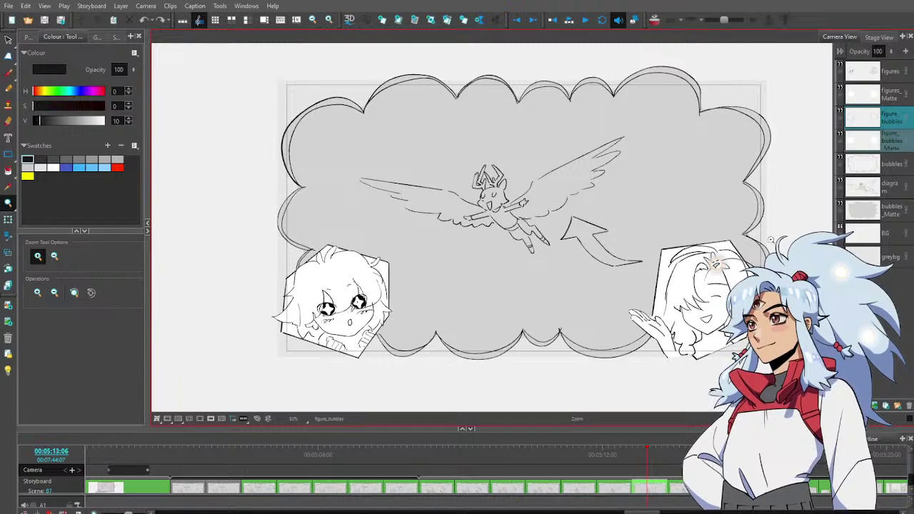
left_click(580, 457)
left_click(541, 463)
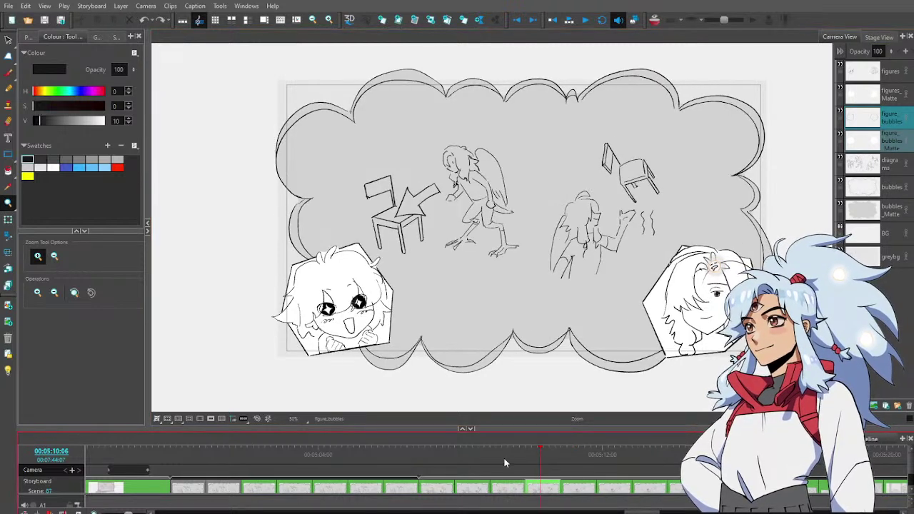
left_click(503, 458)
left_click(572, 468)
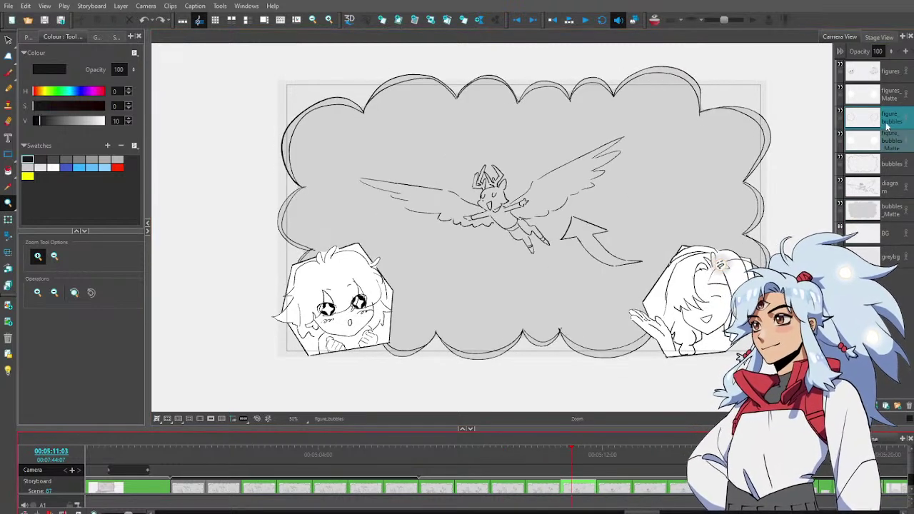
key("ctrl+v")
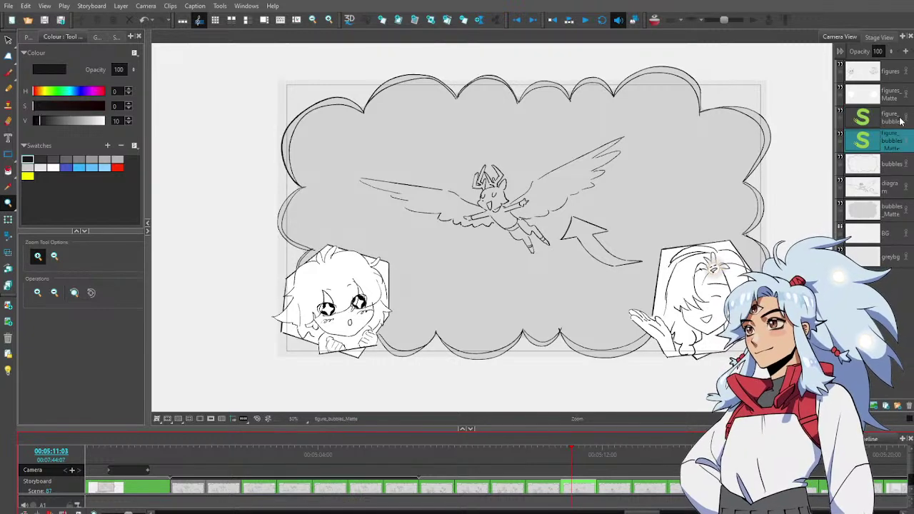
On panel 5's figures layer, delete the straight line beneath the star-eyed figure's hands and erase the sleeve line overhanging the new bubble
left_click(892, 124)
left_click(373, 319)
left_click(373, 319)
left_click(372, 319)
key("alt+s")
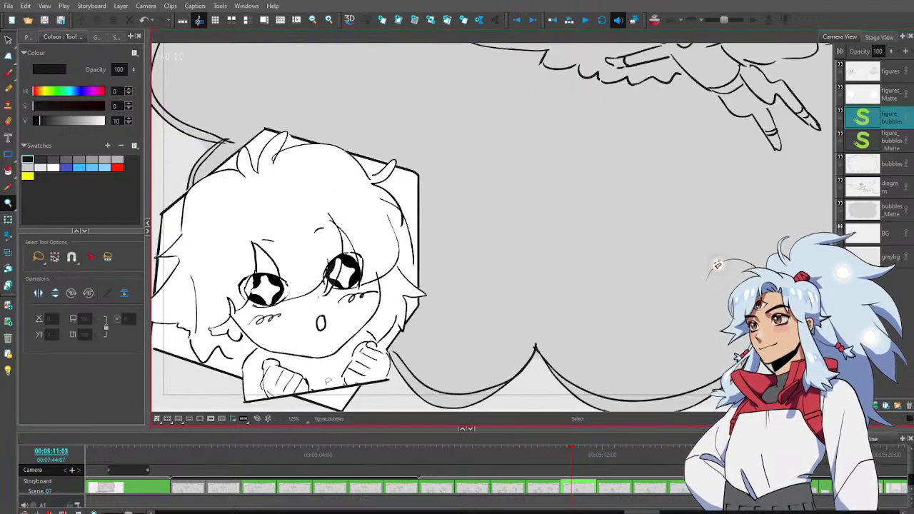
left_click(552, 473)
left_click(571, 472)
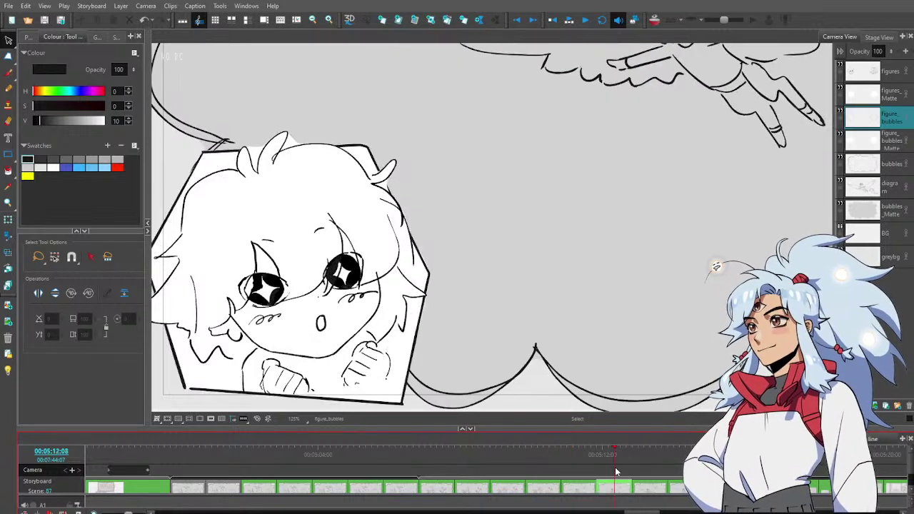
left_click(580, 473)
left_click(890, 71)
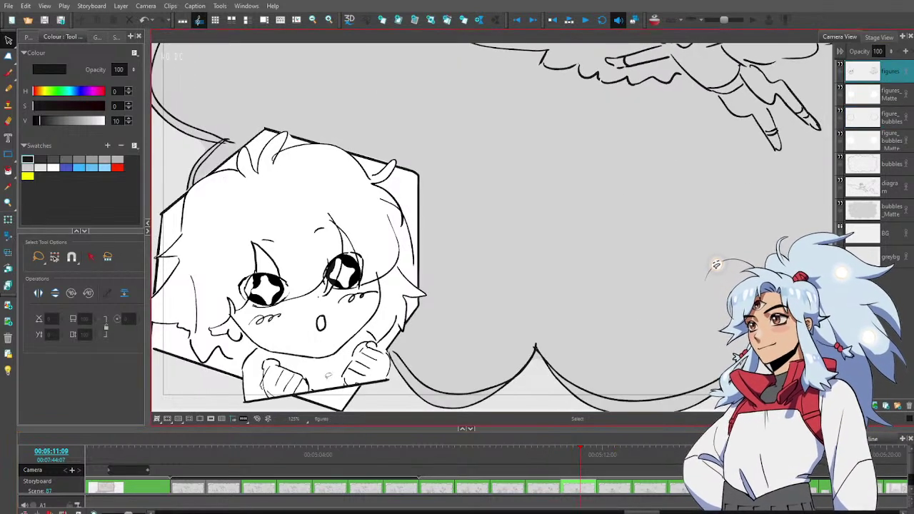
left_click(329, 388)
key("Delete")
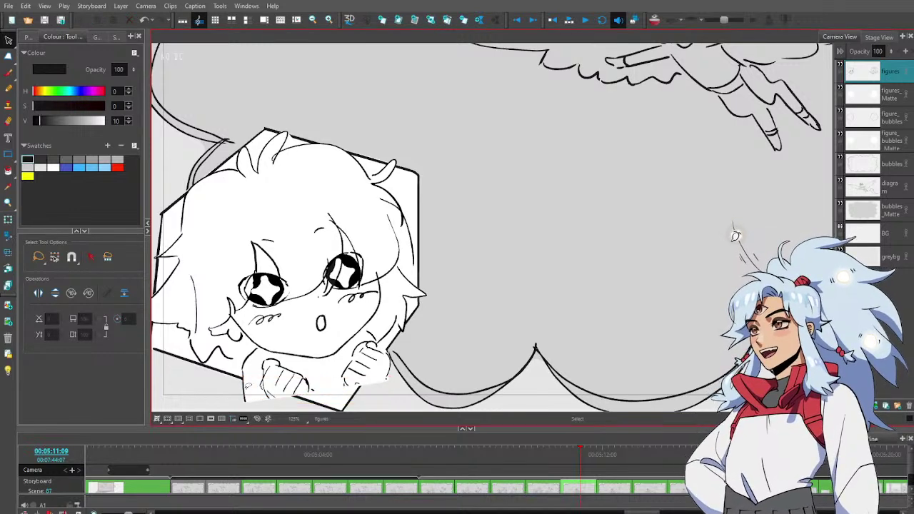
key("alt+e")
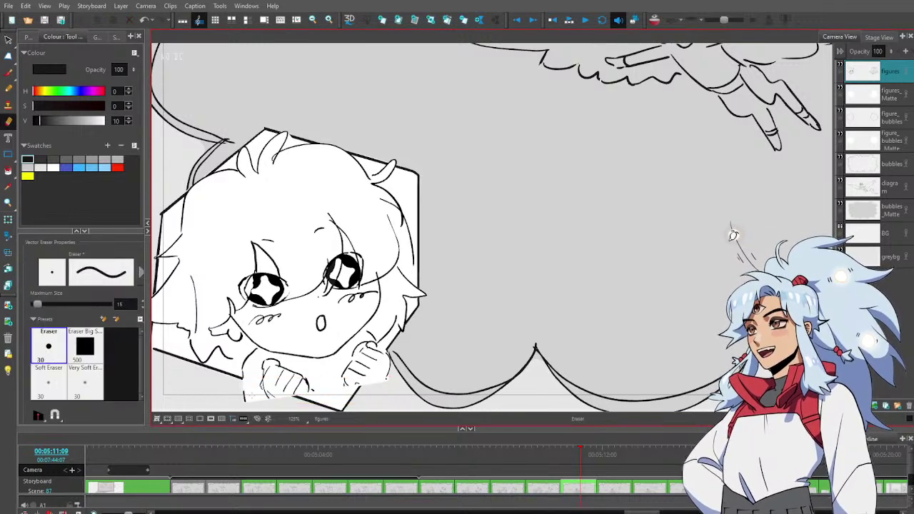
key("alt+s")
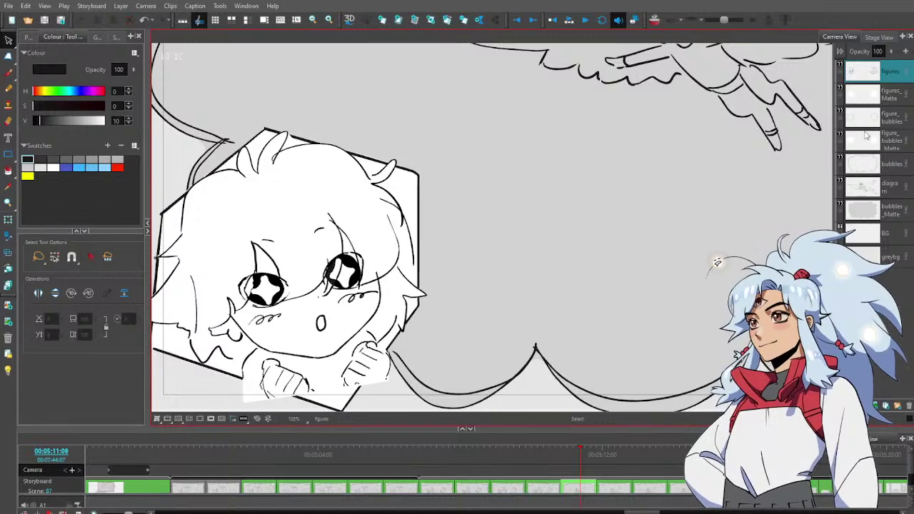
On the figures_Matte layer, cut off and delete the white fill sticking out past the bubble's slanted lower edge
left_click(893, 97)
key("alt+e")
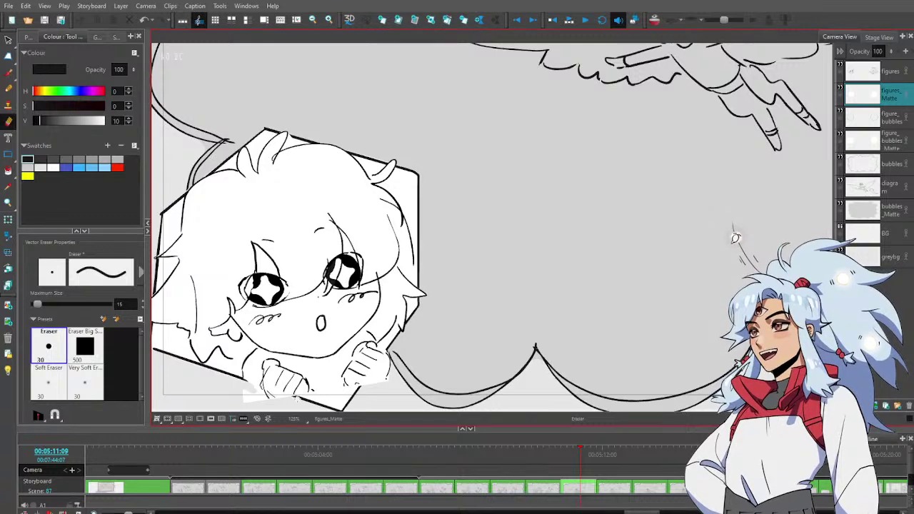
mouse_move(240, 378)
left_mouse_down()
mouse_move(302, 399)
mouse_move(274, 405)
mouse_move(285, 392)
left_mouse_up()
key("alt+s")
key("Delete")
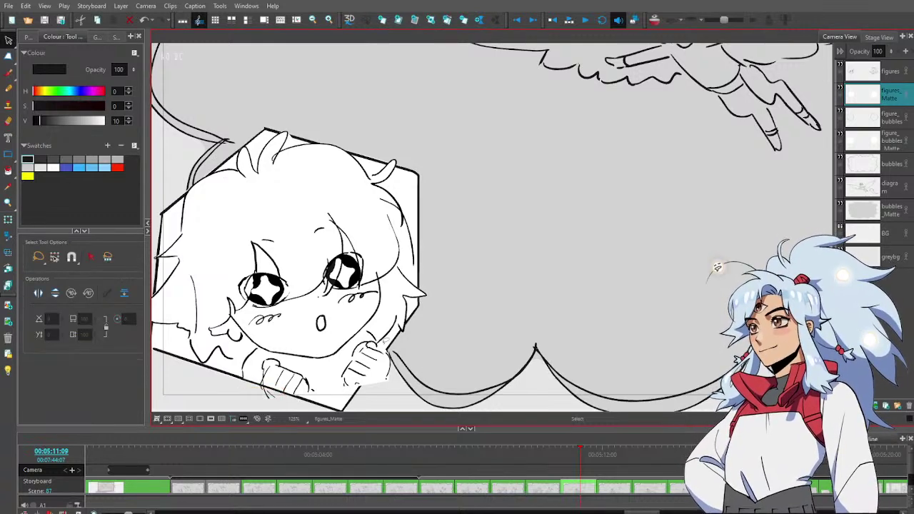
Cut off and delete the matte fill outside the bubble beside the raised hand, and erase the overhanging hand line on the figures layer
key("alt+r")
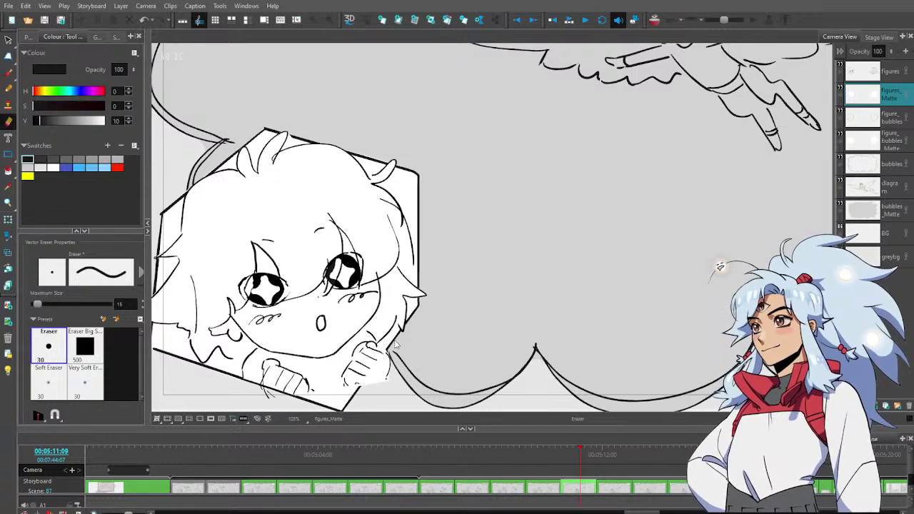
left_click(396, 345)
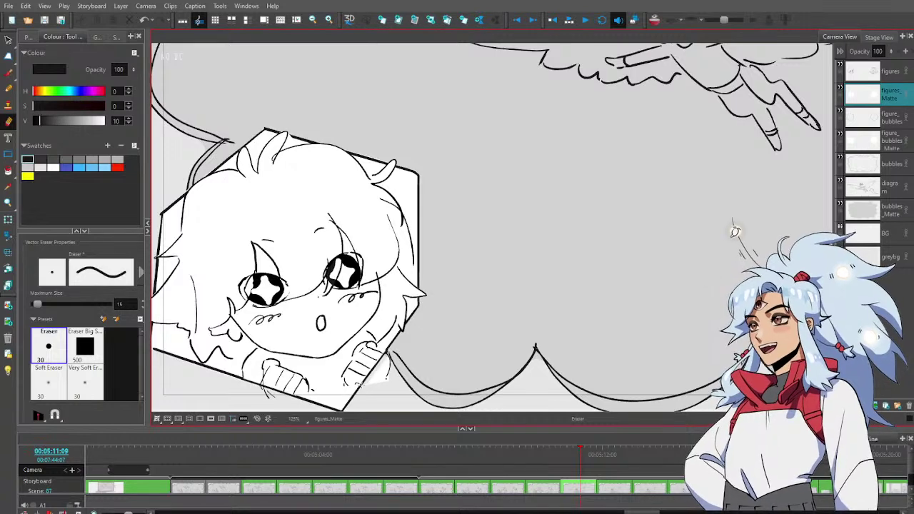
key("alt+s")
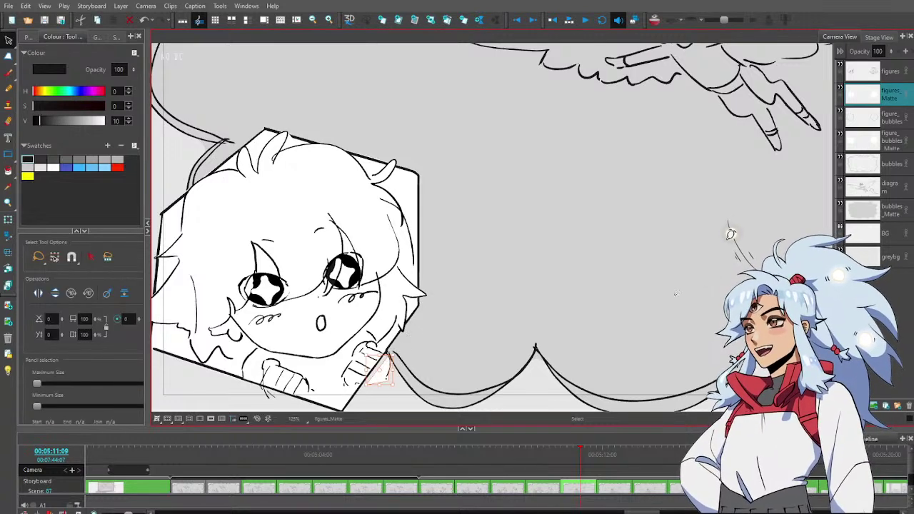
key("Delete")
left_click(897, 72)
key("alt+e")
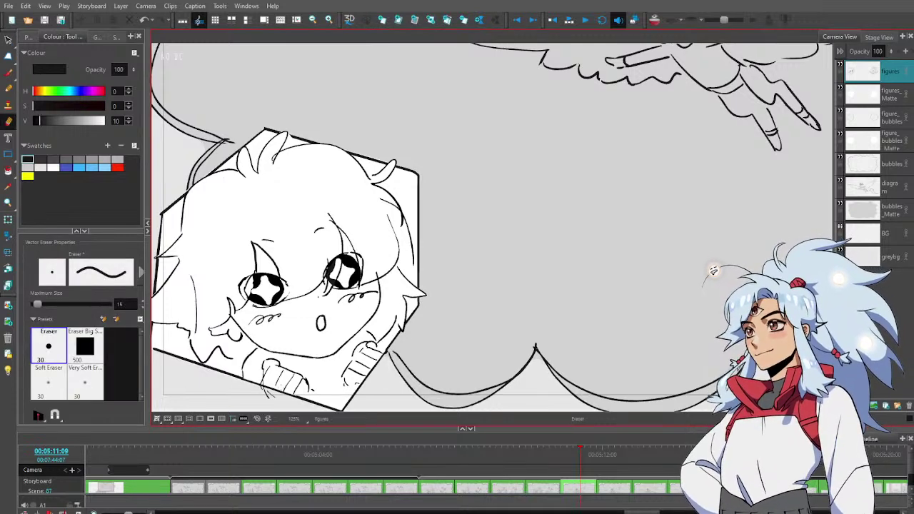
View the full frame and flip back and forth through the panels of scenes 86_A and 87 to check the figures and their bubbles
key("alt+z")
scroll(321, 377, "down", 6)
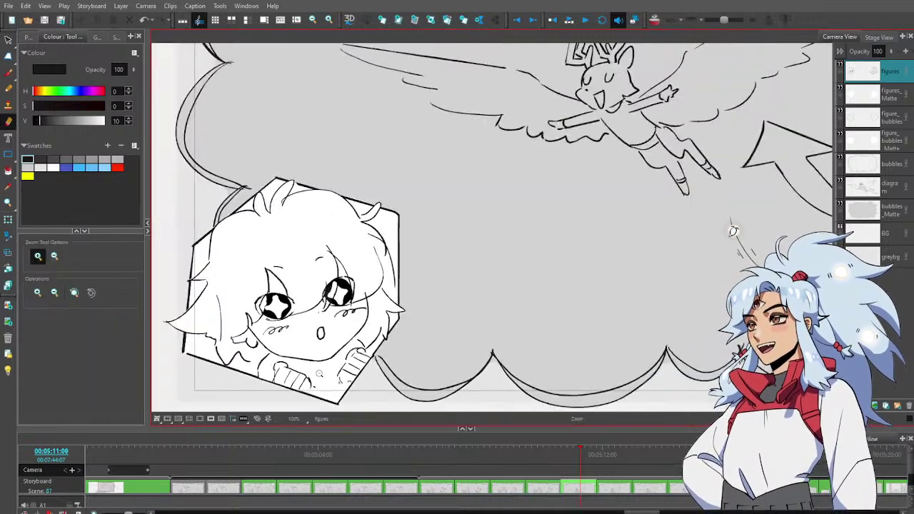
scroll(404, 362, "up", 1)
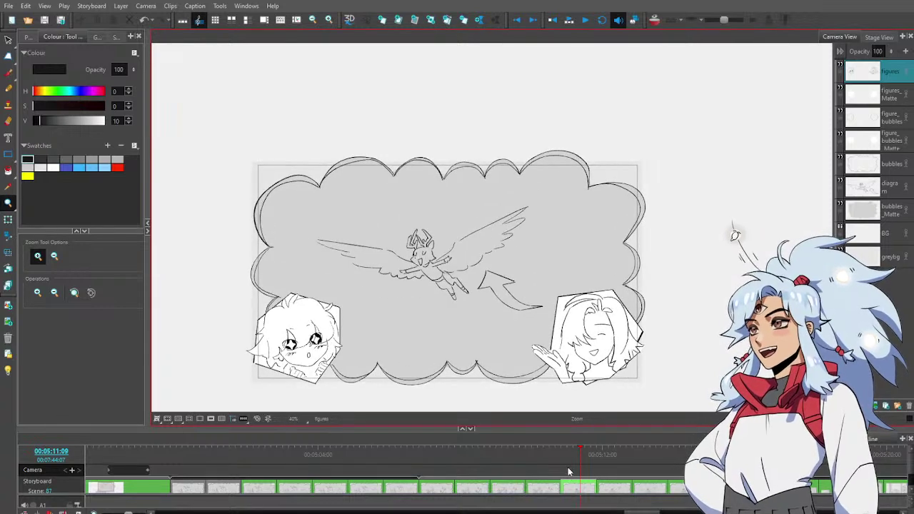
left_click_drag(580, 462, 266, 472)
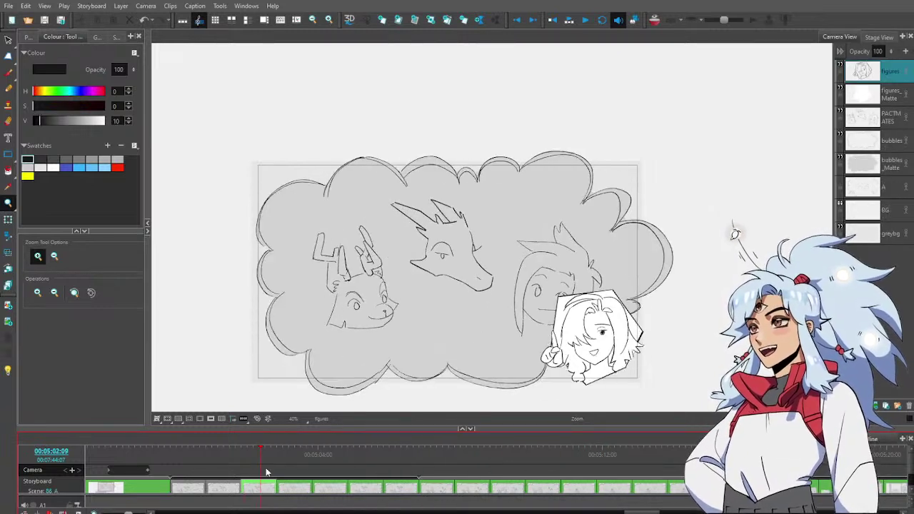
key("Right")
key("Right")
key("Right")
key("Right")
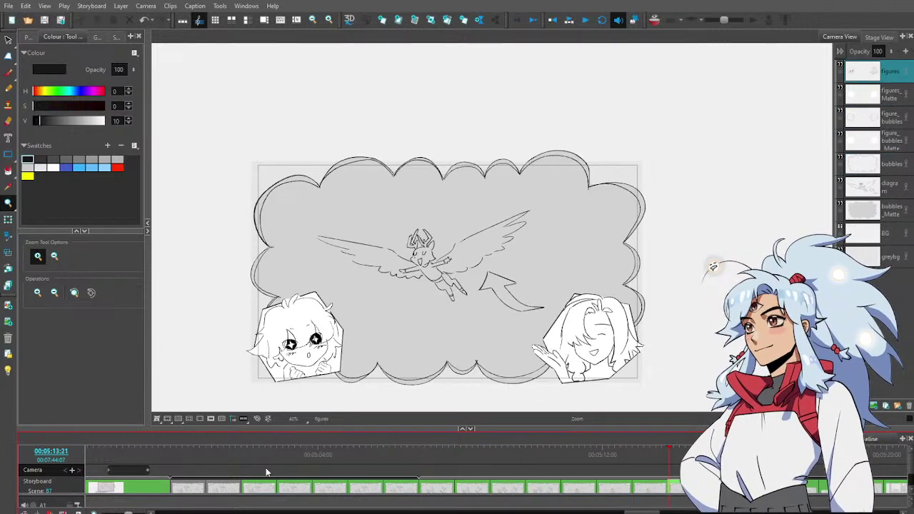
key("Left")
key("Left")
key("Left")
key("Left")
key("Left")
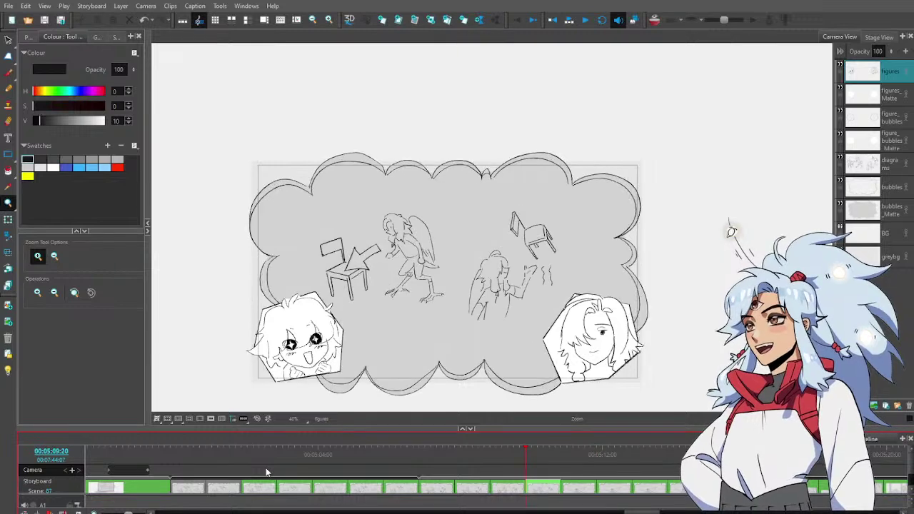
key("Right")
key("Right")
key("Right")
key("Right")
key("Left")
key("Left")
key("Left")
key("Left")
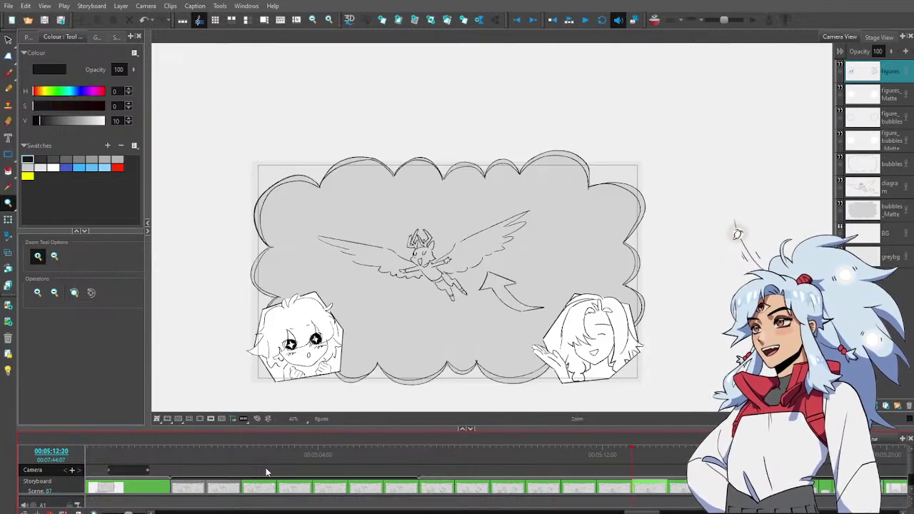
key("Left")
key("Left")
key("Left")
key("Left")
key("Left")
key("Left")
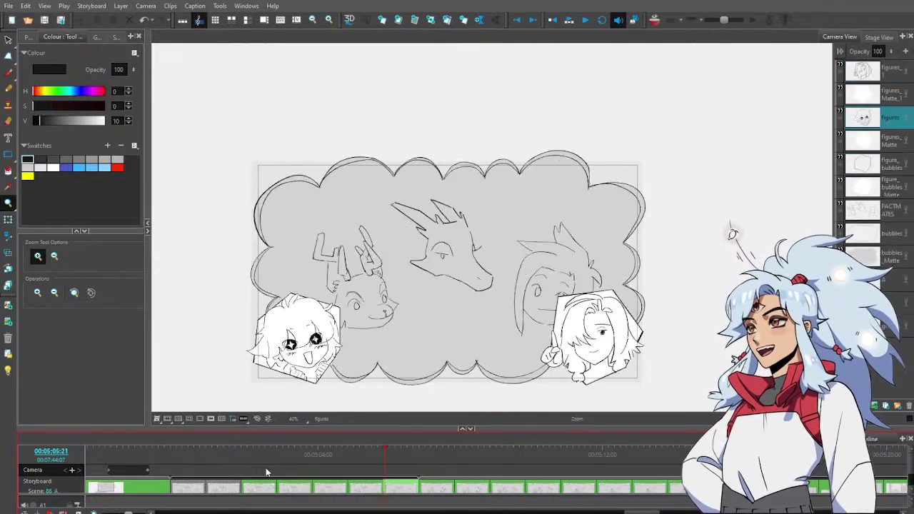
key("Left")
key("Left")
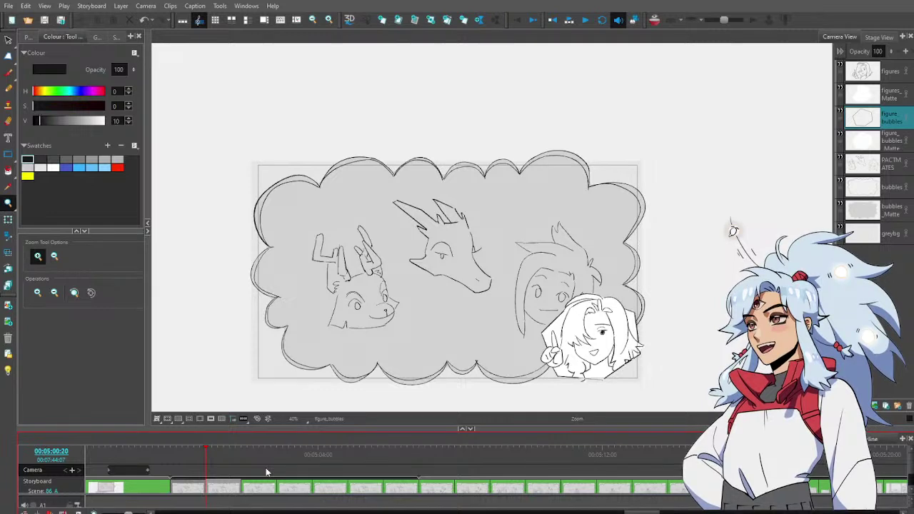
Show the panel information and move along the timeline to scene 89's first panel to examine its dialogue and background sketch
left_click(27, 37)
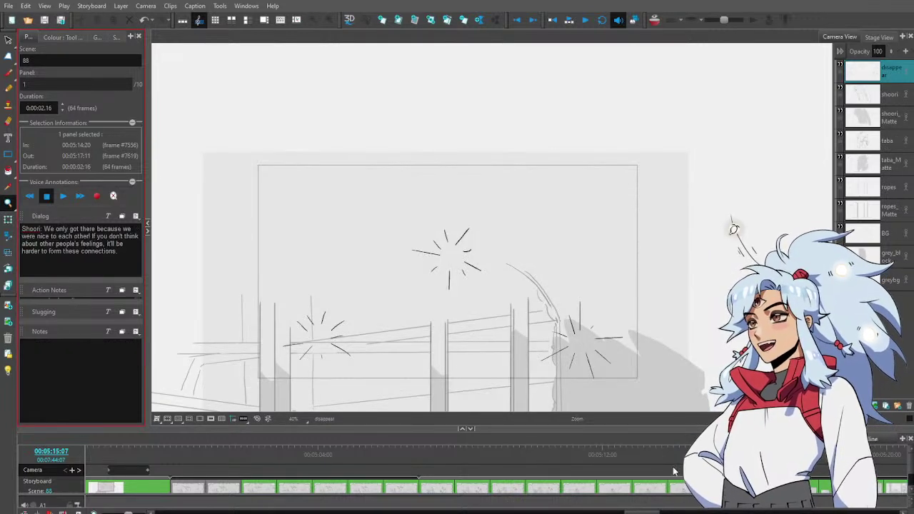
left_click(605, 455)
left_click_drag(605, 454, 211, 453)
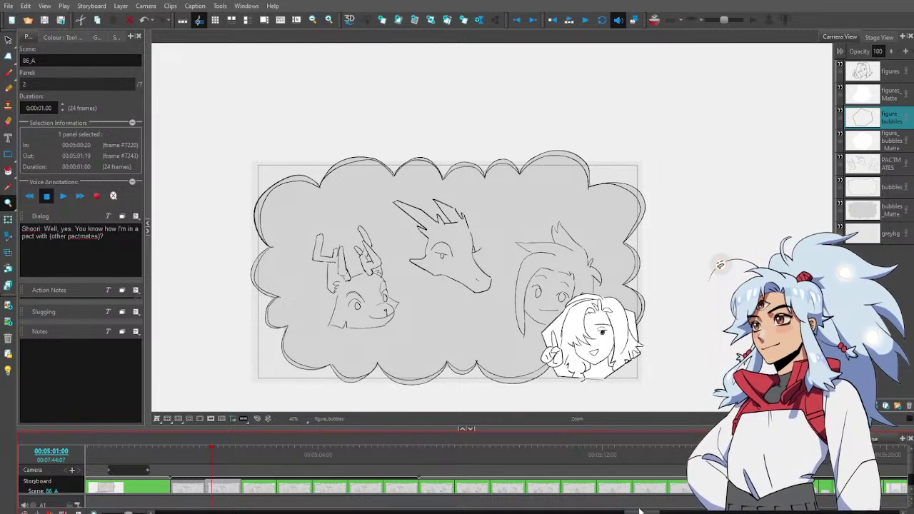
left_click_drag(641, 513, 656, 513)
scroll(647, 512, "right", 4)
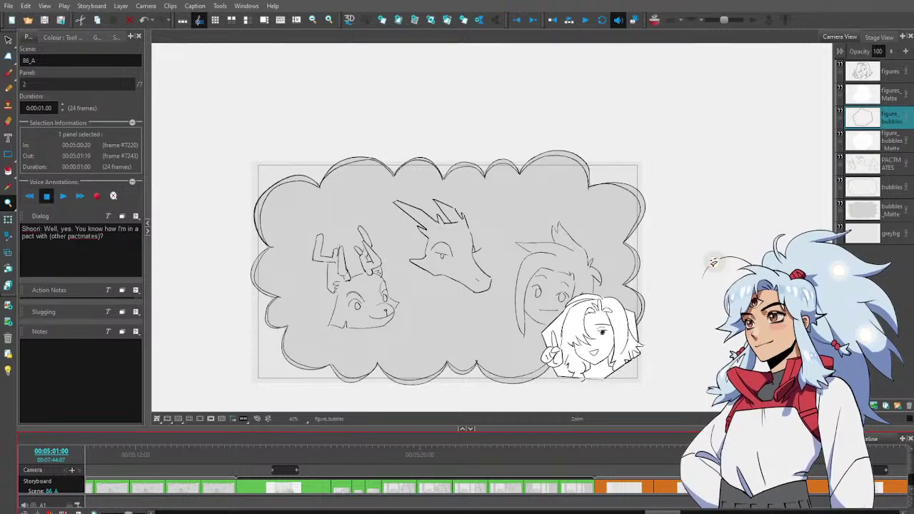
left_click_drag(563, 460, 615, 467)
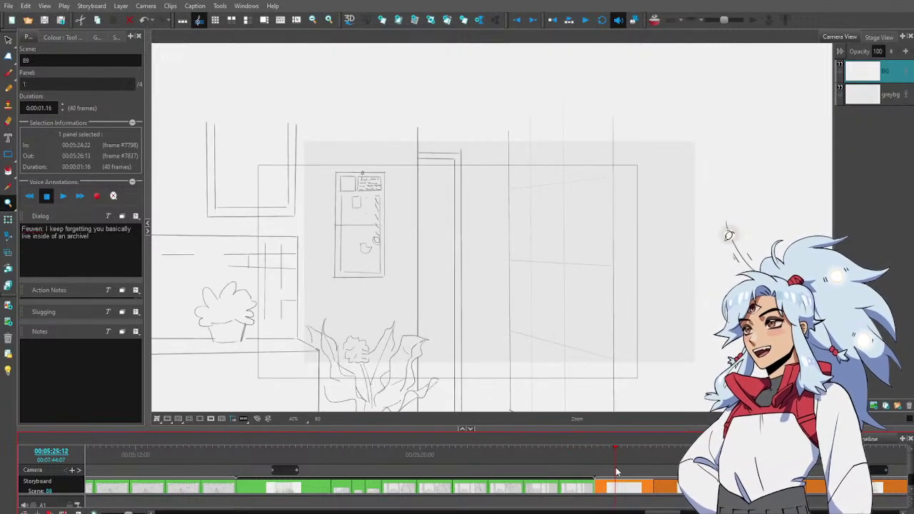
scroll(592, 249, "down", 1)
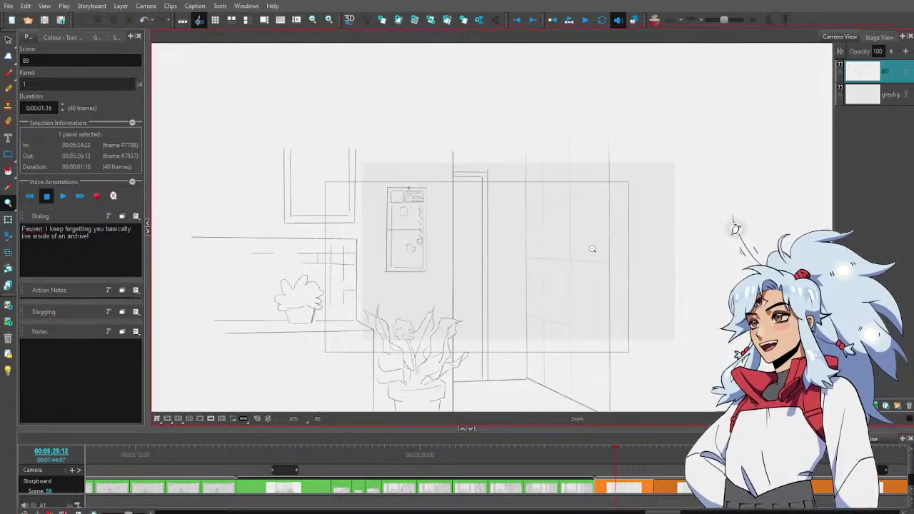
left_click_drag(587, 323, 535, 278)
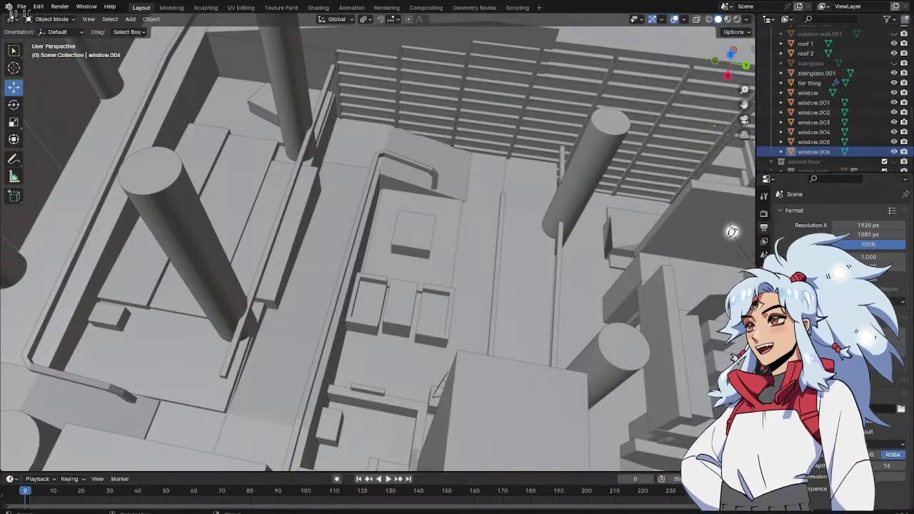
Switch to Blender and examine the building model's interior around the railings, pillars and furniture blocks for scene 89's viewpoint
left_click_drag(529, 240, 477, 288)
left_click_drag(405, 228, 519, 235)
left_click_drag(290, 288, 350, 323)
scroll(312, 307, "up", 6)
scroll(307, 300, "up", 3)
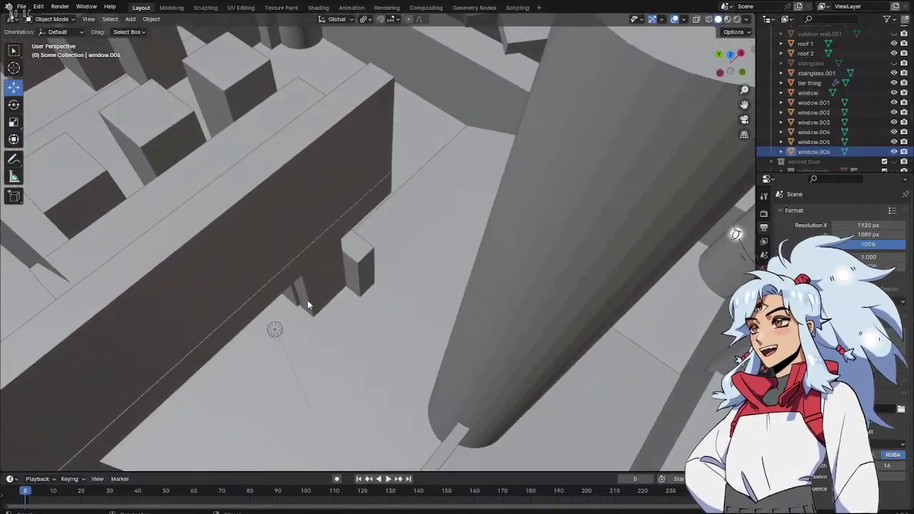
scroll(336, 296, "up", 6)
left_click_drag(312, 360, 422, 231)
scroll(291, 408, "down", 5)
left_click_drag(291, 410, 344, 92)
left_click_drag(270, 352, 442, 249)
scroll(413, 247, "down", 3)
scroll(412, 247, "up", 3)
left_click_drag(482, 335, 469, 227)
scroll(477, 150, "down", 4)
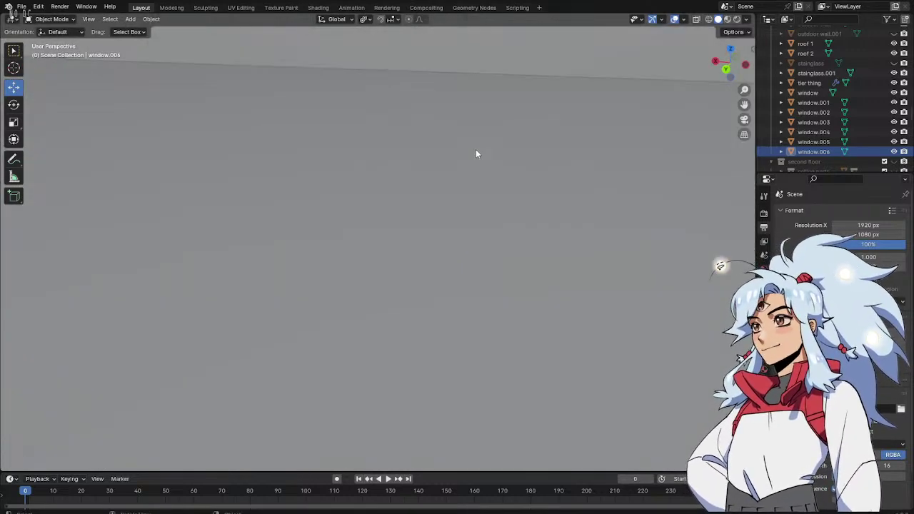
Frame a close interior view past the dark counter toward the wall opening, stair arch and large pillars as background reference
left_click_drag(476, 150, 471, 135)
scroll(470, 134, "up", 3)
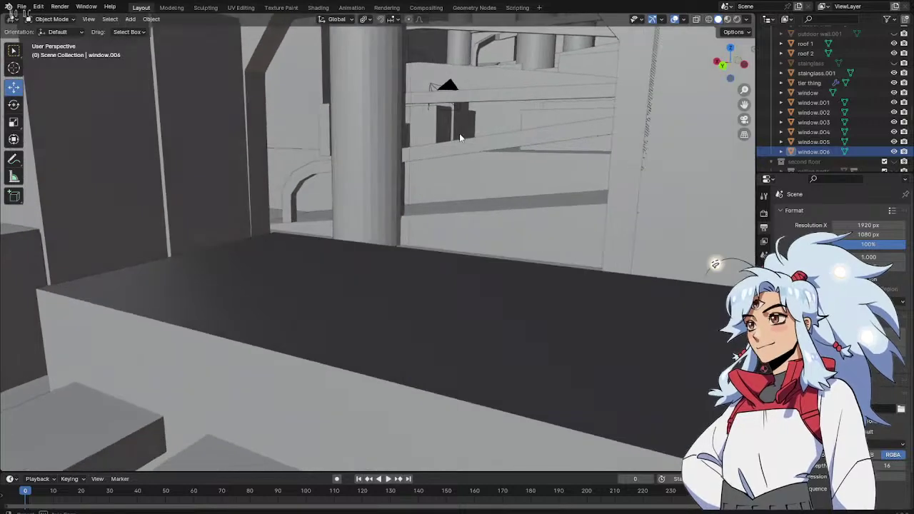
left_click_drag(419, 123, 412, 176)
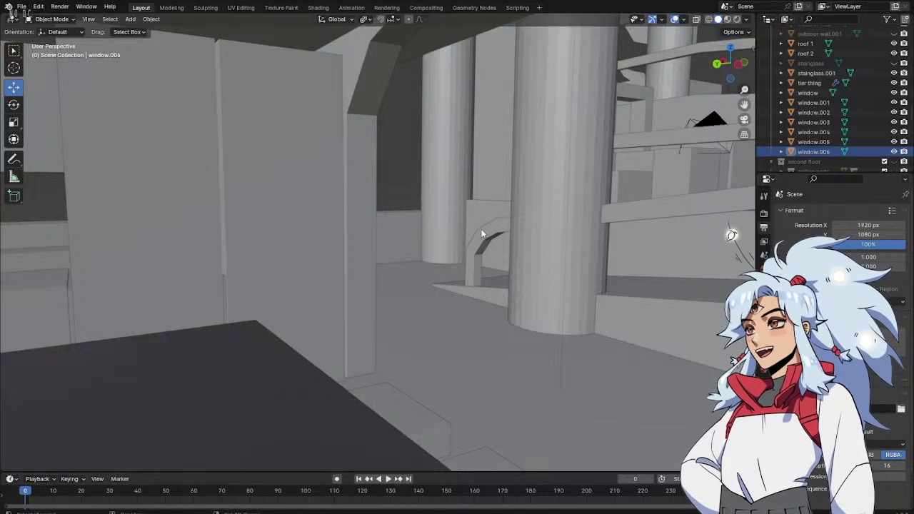
left_click_drag(488, 245, 447, 211)
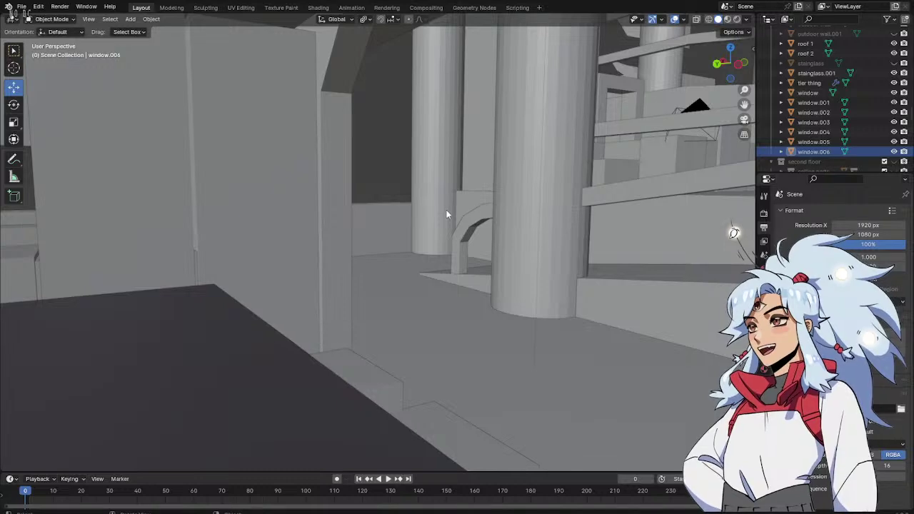
scroll(460, 280, "up", 2)
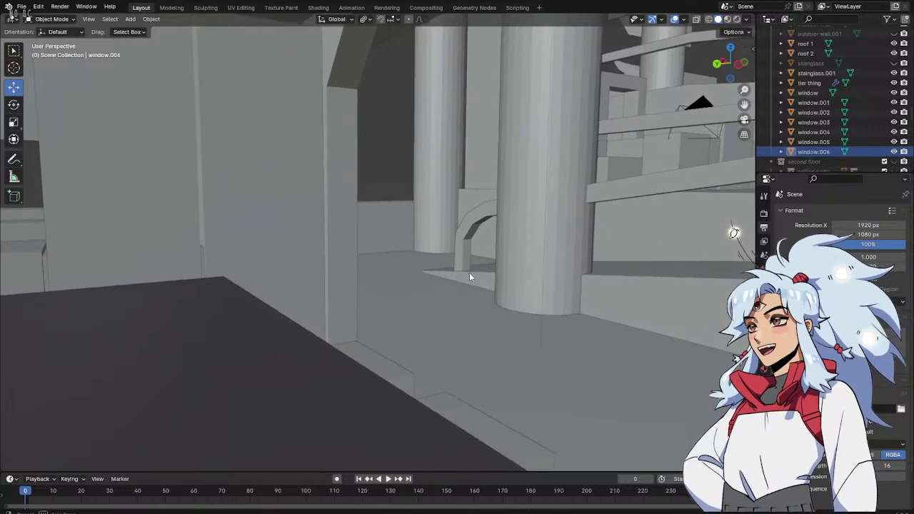
scroll(469, 272, "up", 2)
left_click_drag(473, 288, 513, 310)
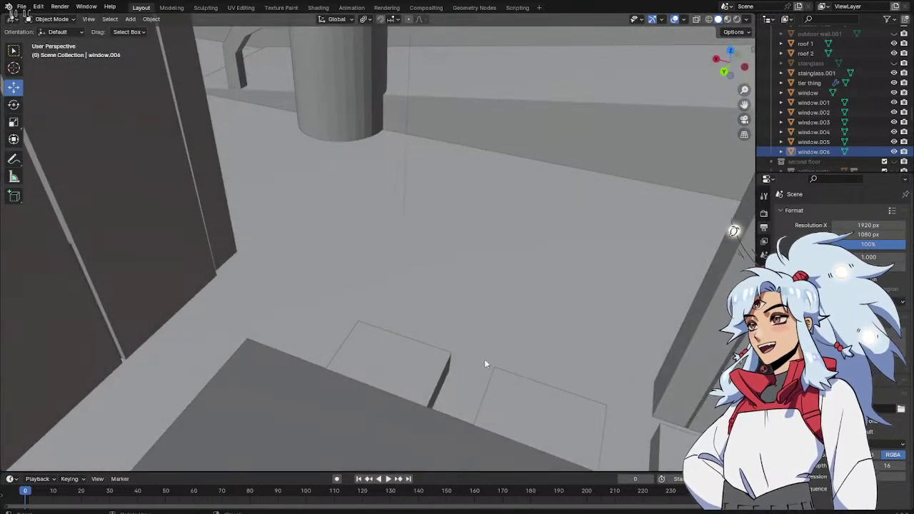
scroll(550, 414, "up", 6)
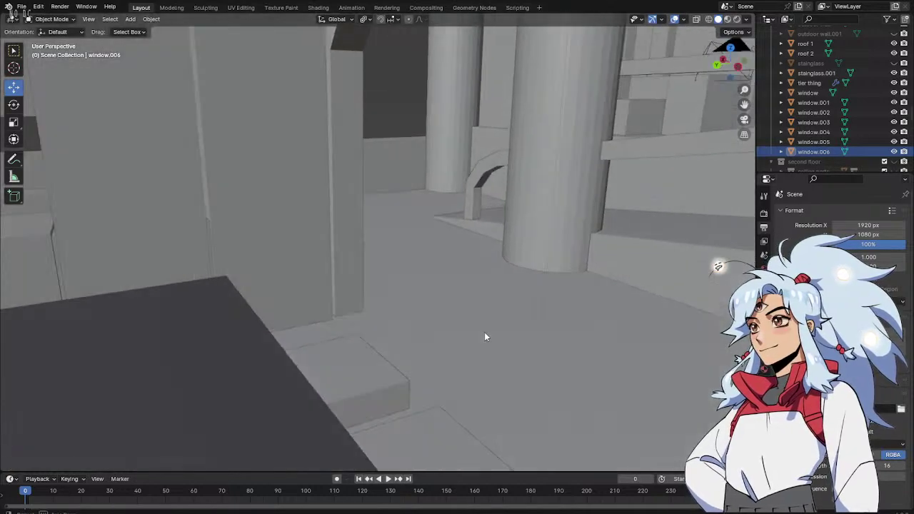
left_click_drag(486, 324, 461, 285)
scroll(475, 279, "up", 2)
scroll(472, 246, "up", 3)
scroll(471, 246, "down", 3)
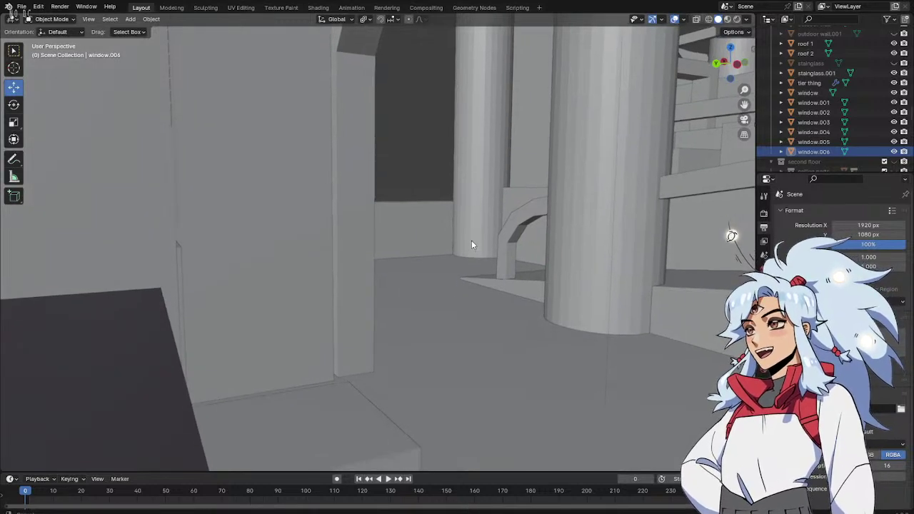
scroll(472, 241, "up", 2)
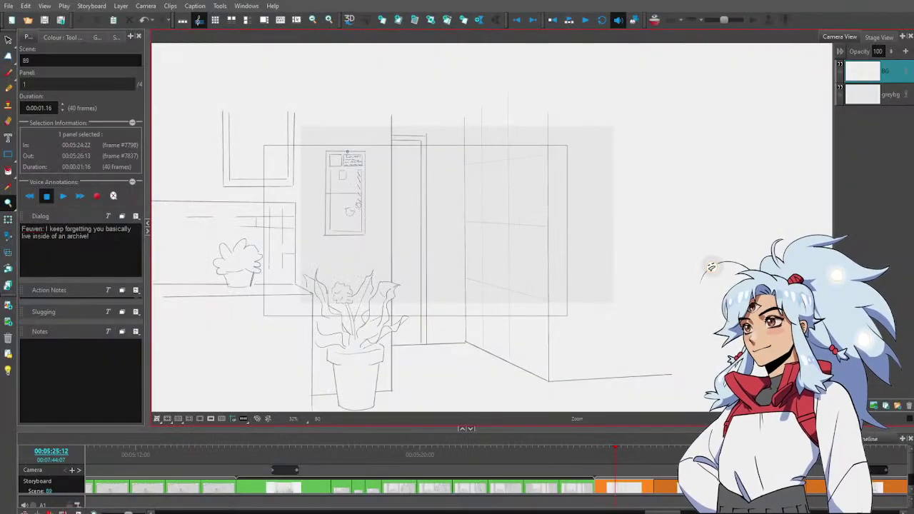
Switch to Storyboard Pro, add a sketch layer above BG, choose the red swatch for the brush and turn on the light table
key("ctrl+r")
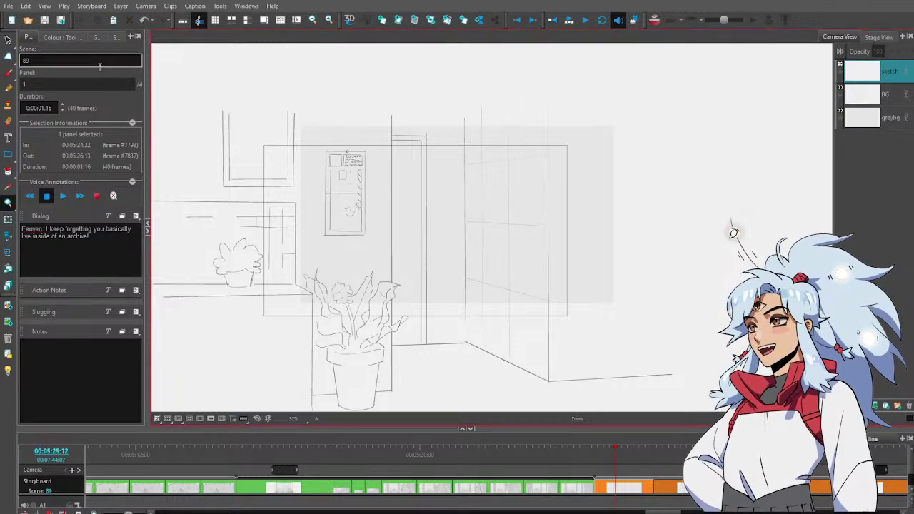
left_click(50, 36)
left_click(113, 166)
key("alt+b")
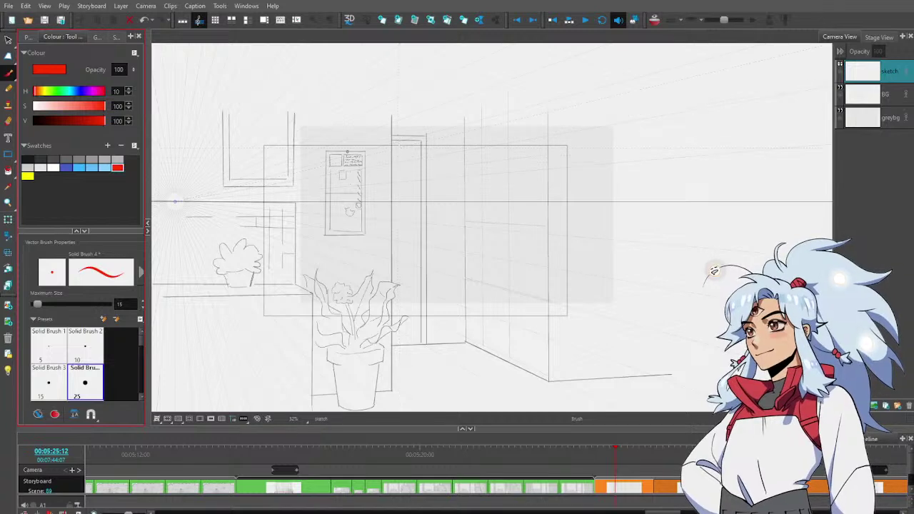
key("shift+l")
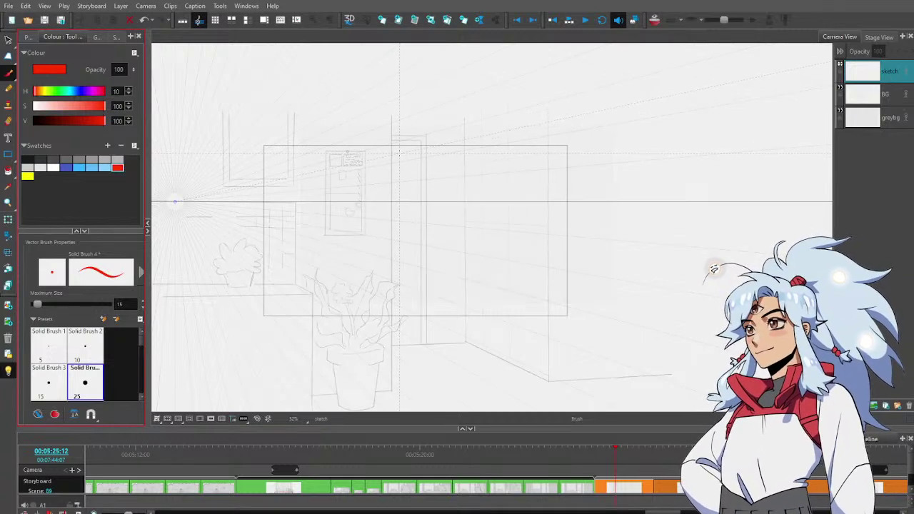
Unlock the 1-Point Perspective guide and move its vanishing point along the horizon to the right end of the sketched counter
left_click(97, 37)
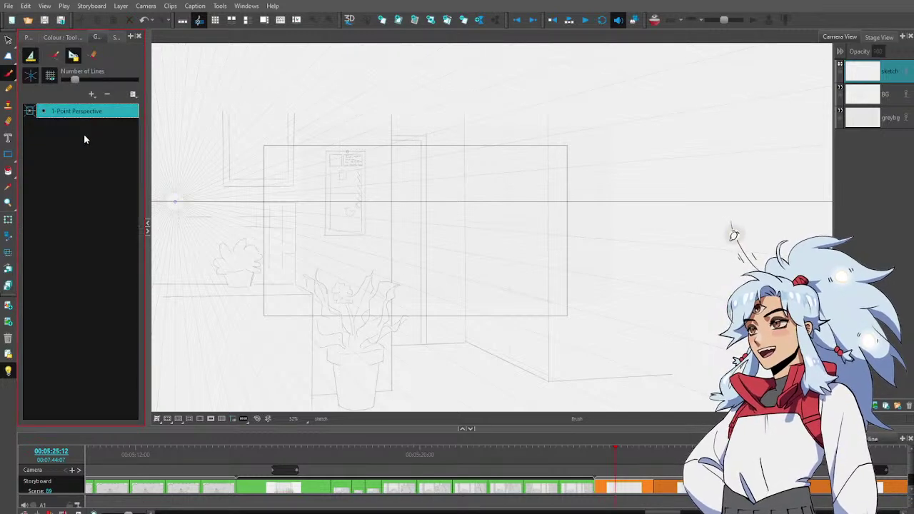
left_click(73, 55)
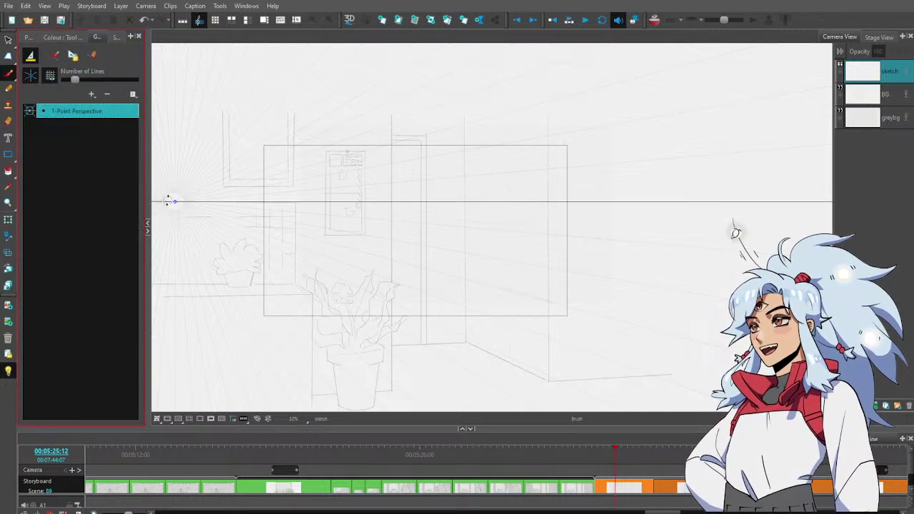
left_click_drag(168, 201, 300, 201)
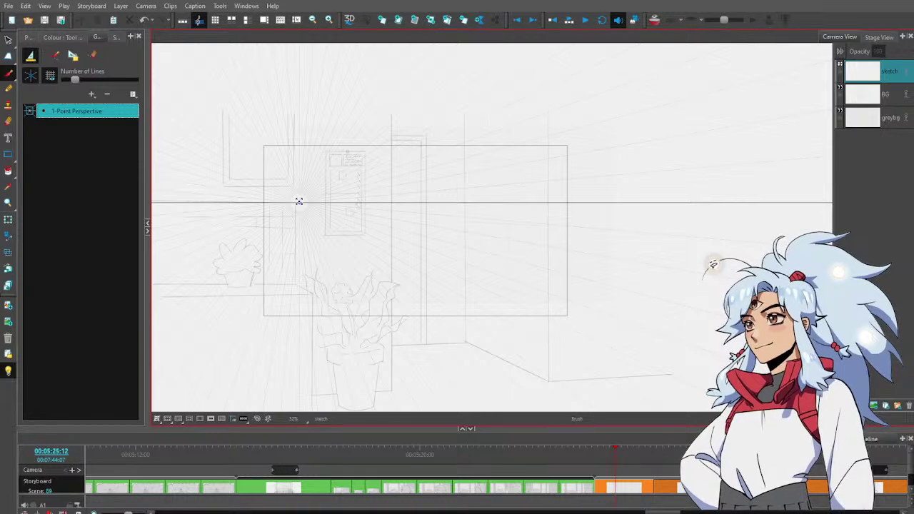
left_click_drag(298, 202, 299, 200)
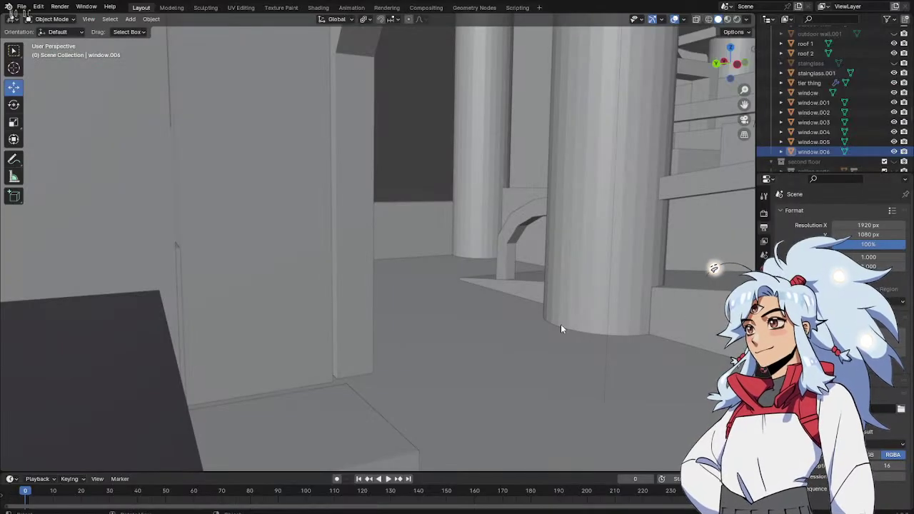
Switch to Blender and adjust the reference view to a lower eye level facing the wall, arch and pillars
left_click_drag(561, 329, 559, 309)
scroll(559, 309, "down", 1)
scroll(558, 311, "up", 1)
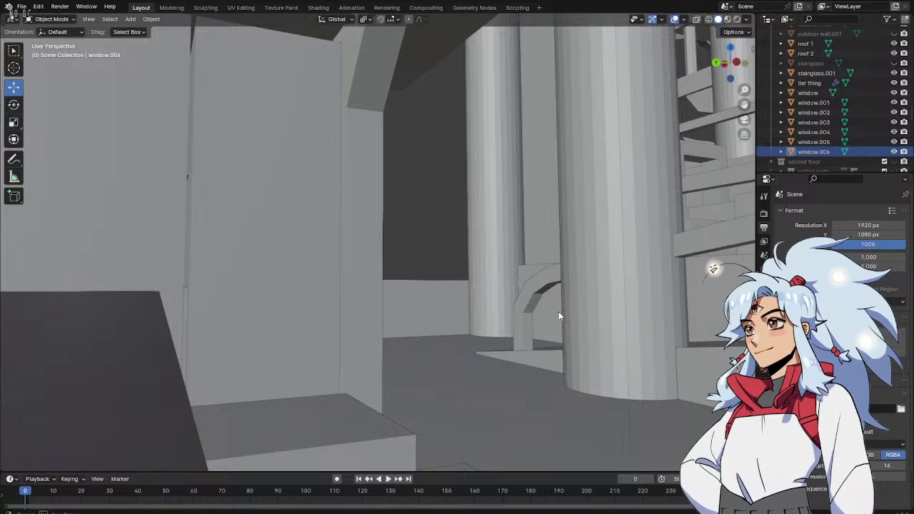
left_click_drag(558, 312, 556, 312)
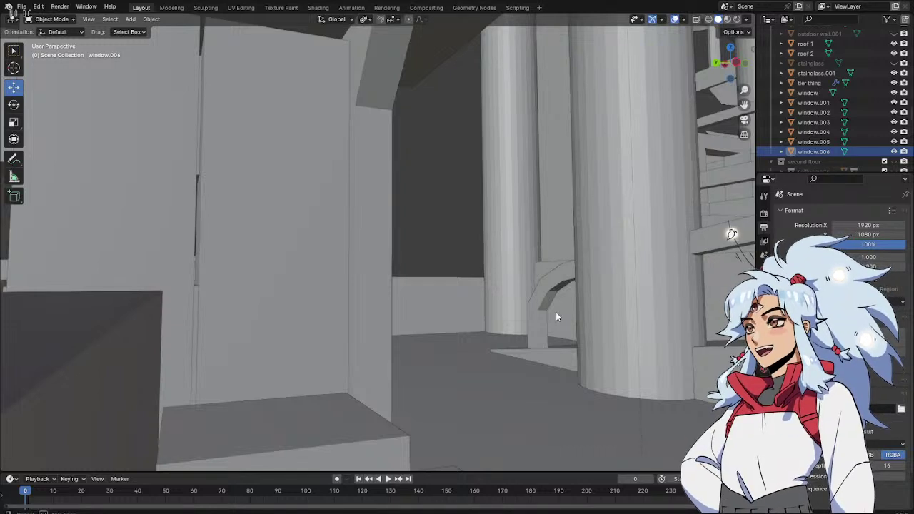
left_click_drag(557, 312, 557, 315)
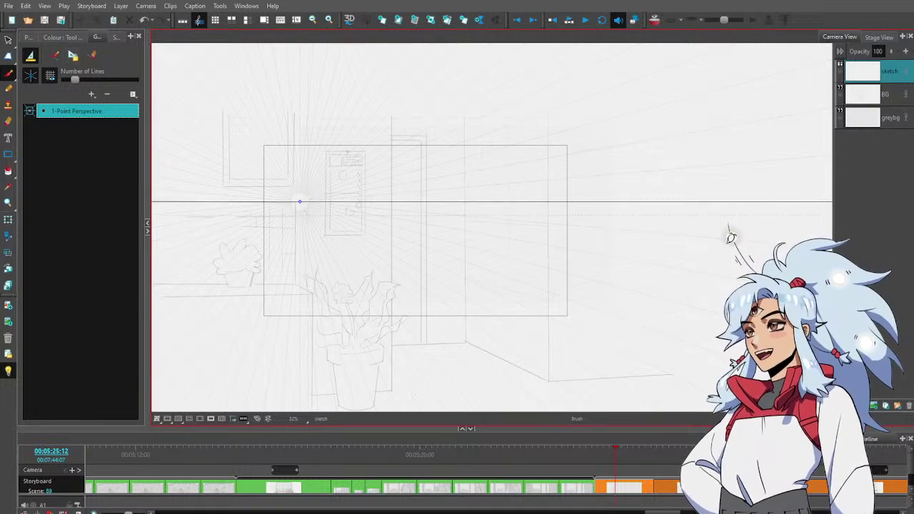
Switch to Storyboard Pro, lower the perspective guide's vanishing point to just below the wall poster's left edge and lock the guide
left_click_drag(299, 202, 307, 228)
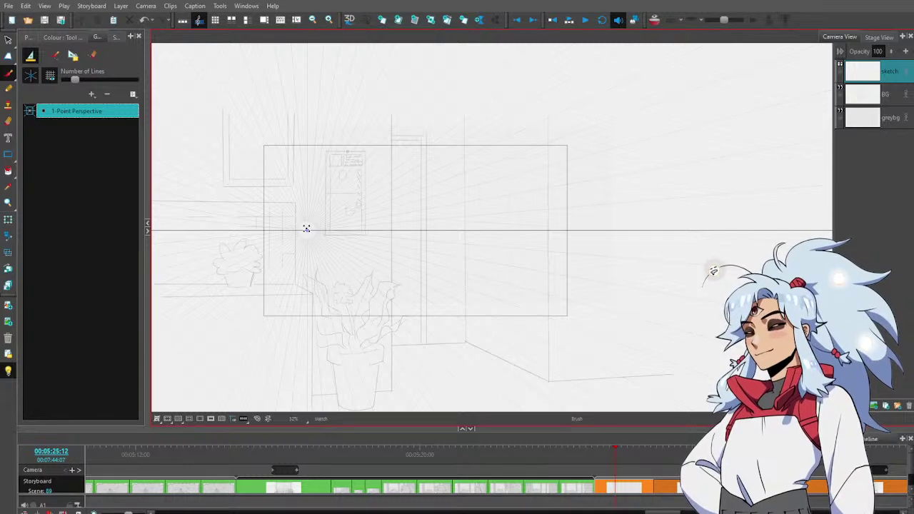
left_click(73, 55)
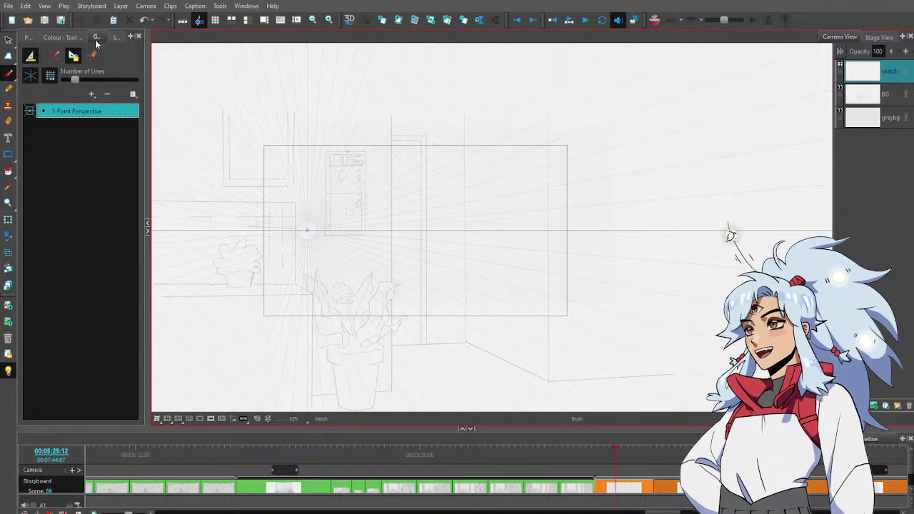
left_click(70, 37)
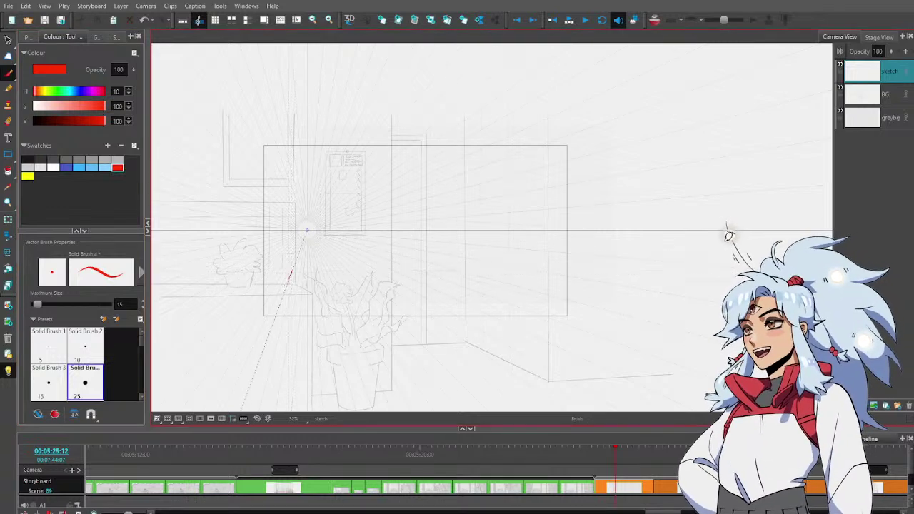
Sketch the counter's corner in red with its top, receding and vertical edges, deleting and redrawing the vertical edge
left_click_drag(291, 271, 265, 315)
mouse_move(268, 270)
left_mouse_down()
mouse_move(292, 290)
mouse_move(289, 345)
left_mouse_up()
key("alt+v")
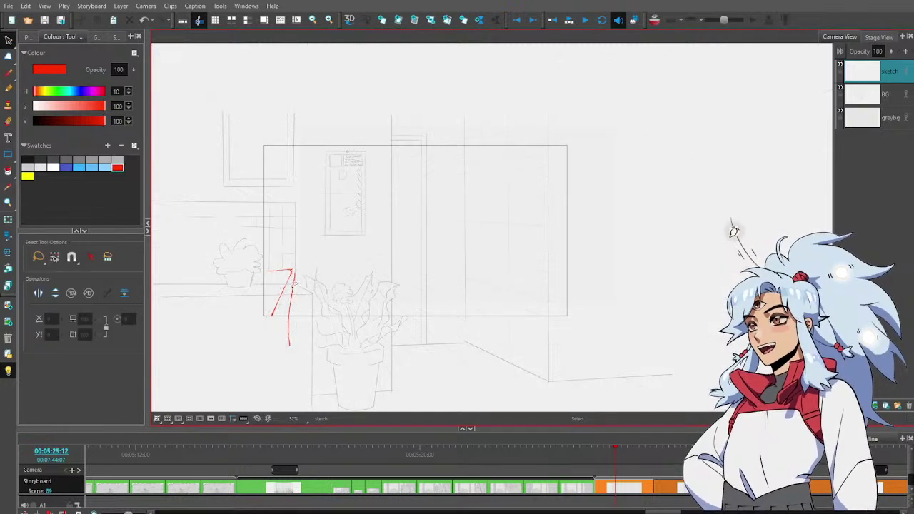
left_click(290, 293)
key("Delete")
key("alt+b")
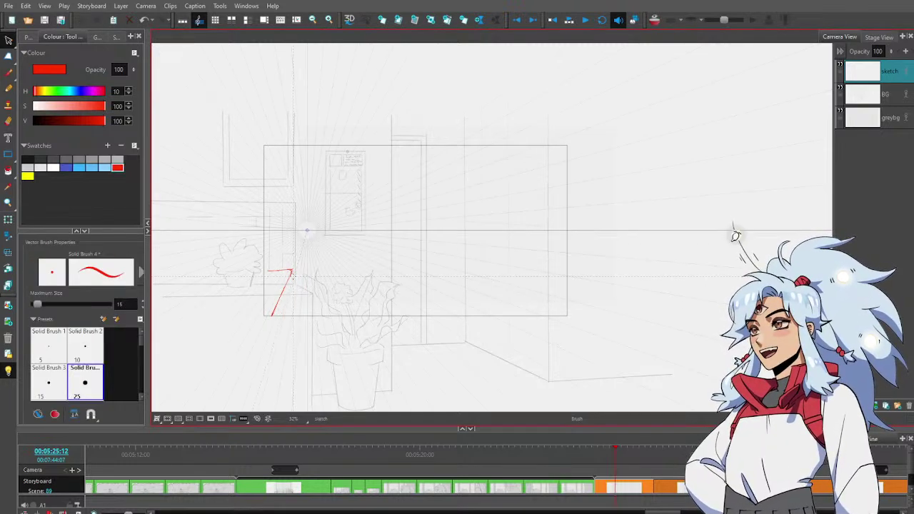
key("alt+b")
left_click_drag(291, 272, 289, 359)
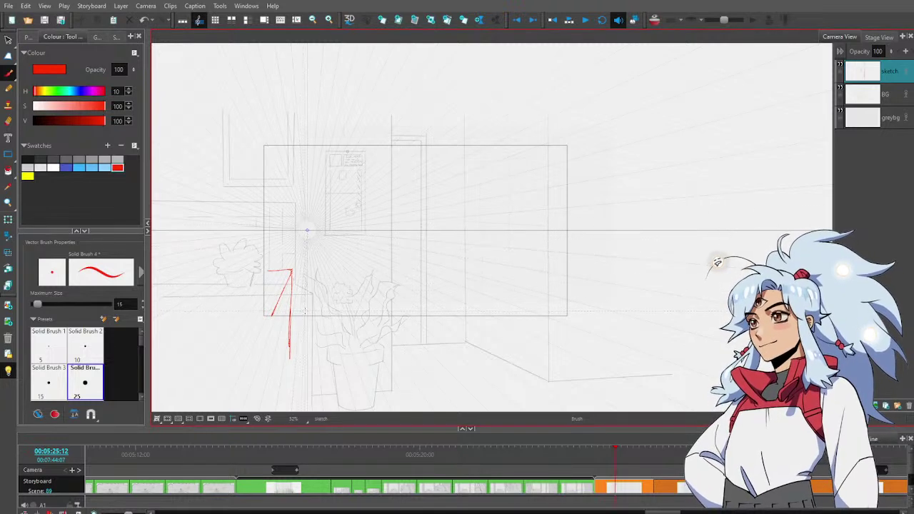
Sketch a low box in perspective over the potted plant and a tall vertical wall edge rising beside the door frame
mouse_move(302, 312)
left_mouse_down()
mouse_move(372, 310)
mouse_move(392, 336)
left_mouse_up()
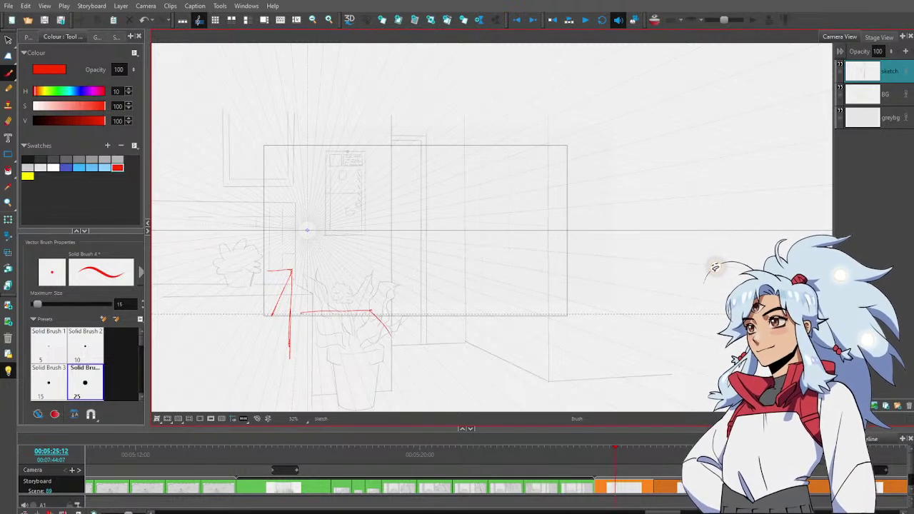
mouse_move(300, 313)
left_mouse_down()
mouse_move(310, 361)
mouse_move(407, 359)
mouse_move(397, 362)
mouse_move(403, 186)
left_mouse_up()
left_click_drag(407, 153, 402, 186)
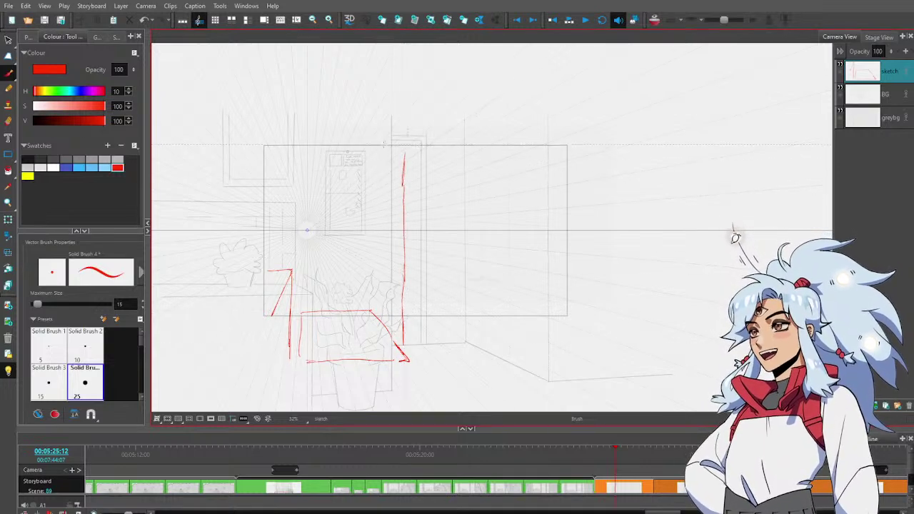
Sketch the arch's left side as two rising curves above the wall edge with a vertical line beside it, deleting the stray diagonal strokes
mouse_move(367, 153)
left_mouse_down()
mouse_move(409, 153)
mouse_move(452, 101)
mouse_move(412, 147)
left_mouse_up()
mouse_move(411, 147)
left_mouse_down()
mouse_move(467, 91)
mouse_move(518, 75)
left_mouse_up()
key("ctrl+z")
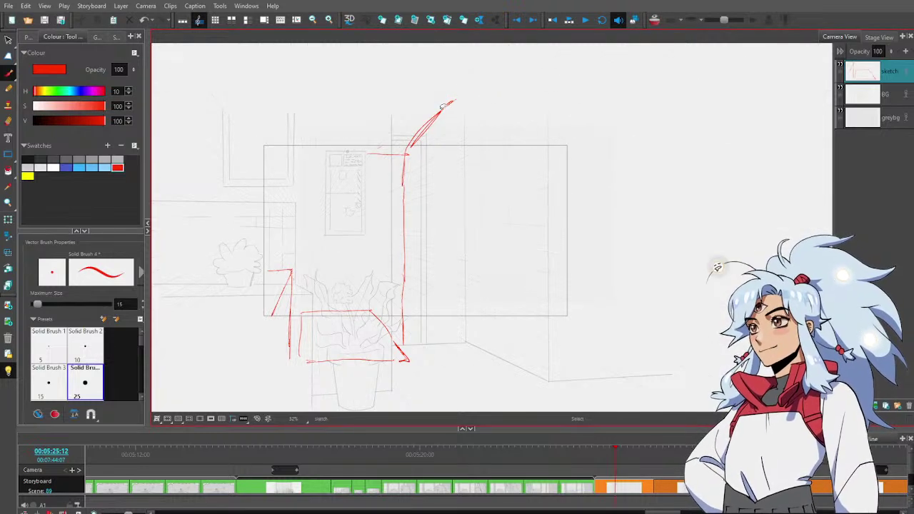
left_click_drag(409, 152, 466, 52)
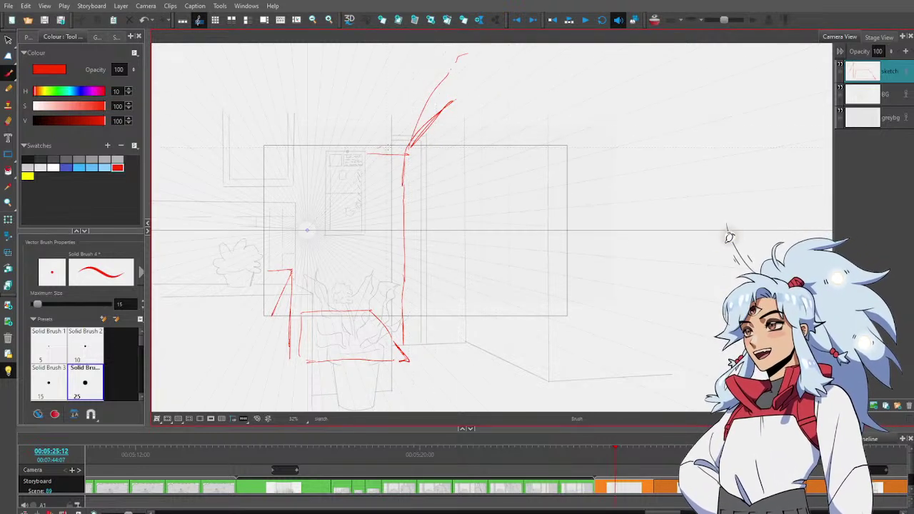
mouse_move(389, 153)
left_mouse_down()
mouse_move(398, 91)
mouse_move(429, 50)
left_mouse_up()
left_click_drag(385, 190, 385, 246)
key("alt+s")
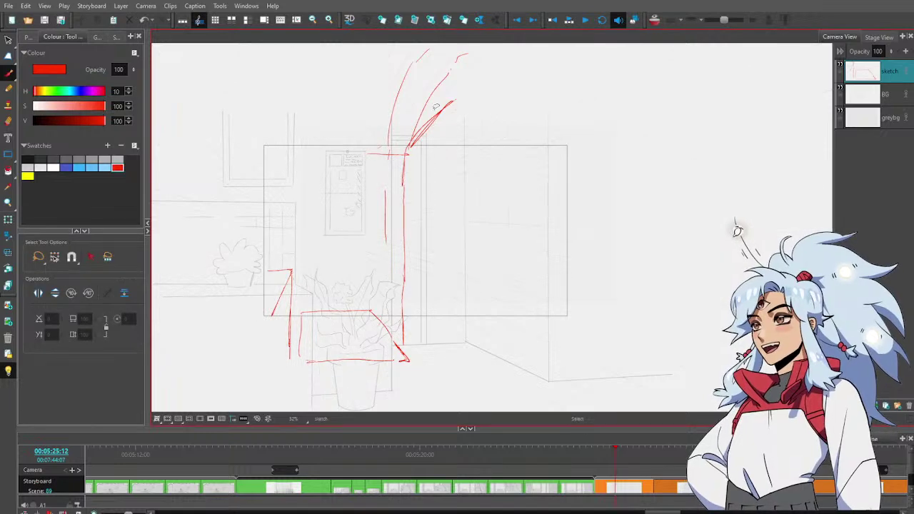
left_click_drag(436, 106, 472, 90)
key("Delete")
Sketch the arch's top and descending right side with a short stroke below it, and delete the stray stroke near the peak
key("alt+b")
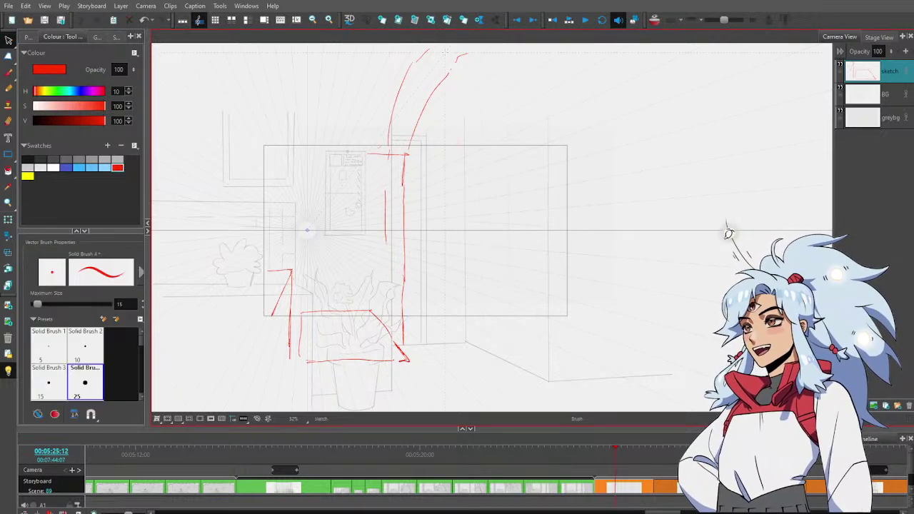
mouse_move(431, 49)
left_mouse_down()
mouse_move(445, 43)
mouse_move(528, 80)
mouse_move(564, 147)
left_mouse_up()
left_click_drag(579, 187, 584, 214)
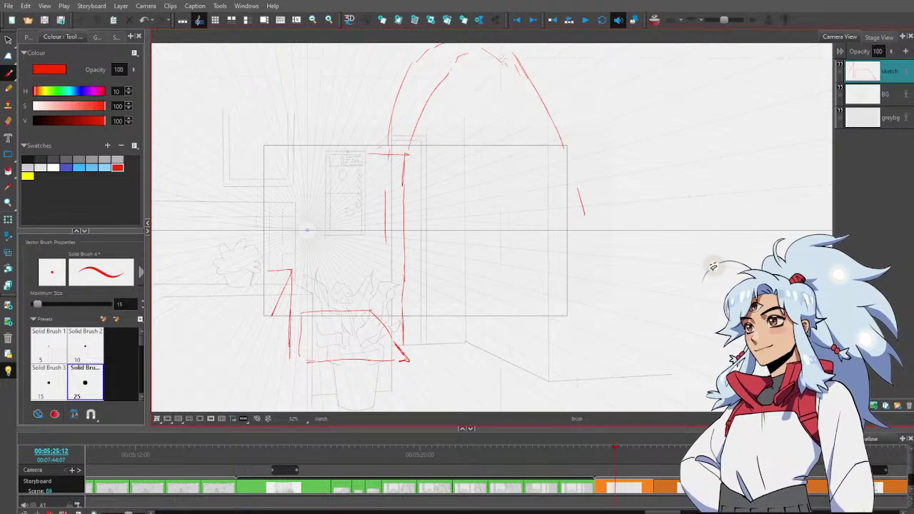
key("alt+s")
left_click_drag(516, 85, 516, 60)
key("Delete")
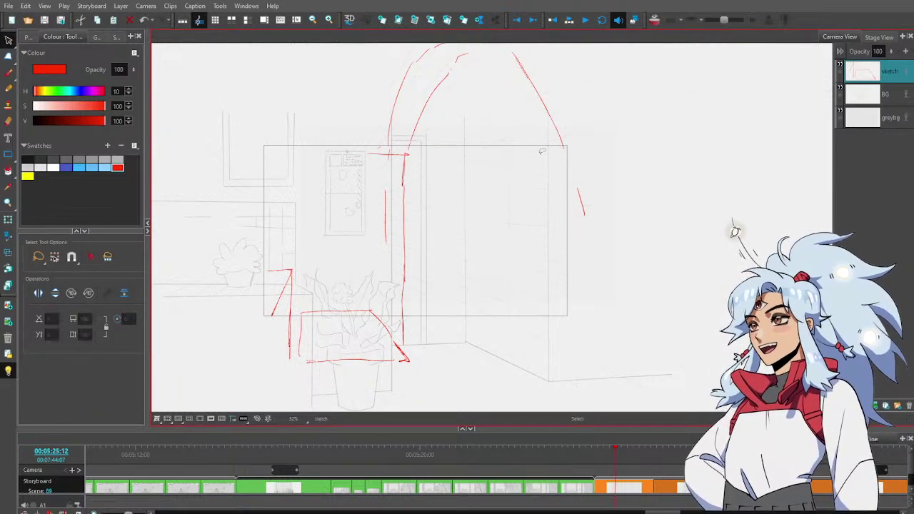
Shift the arch's right curve slightly outward and stretch the short stroke below it upward to meet the curve
key("alt+e")
key("alt+s")
mouse_move(561, 107)
left_mouse_down()
mouse_move(574, 117)
mouse_move(566, 104)
left_mouse_up()
left_click(595, 58)
left_click_drag(543, 43, 556, 50)
left_click_drag(542, 95, 551, 90)
left_click(586, 87)
left_click_drag(586, 174, 579, 145)
left_click(615, 119)
left_click_drag(532, 206, 547, 203)
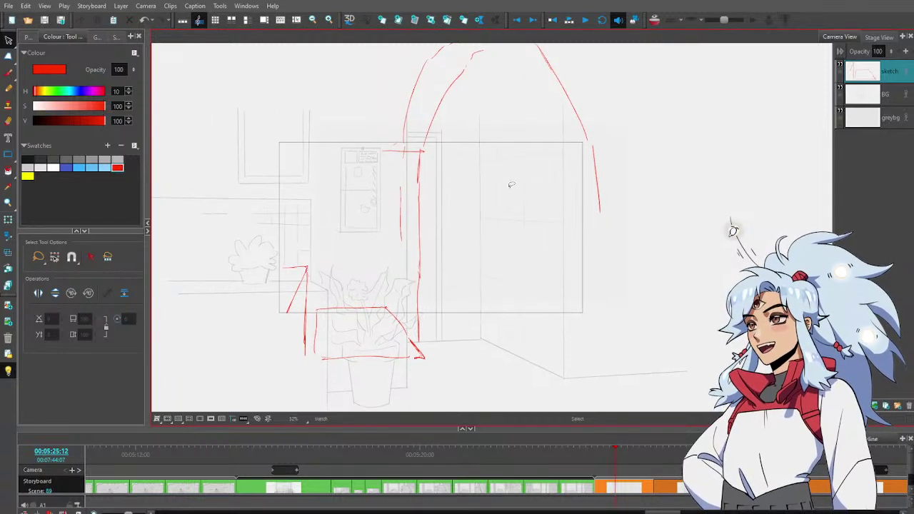
Sketch a horizontal floor line from the wall edge and a tall vertical line inside the arch, deleting the duplicate vertical stroke
key("alt+b")
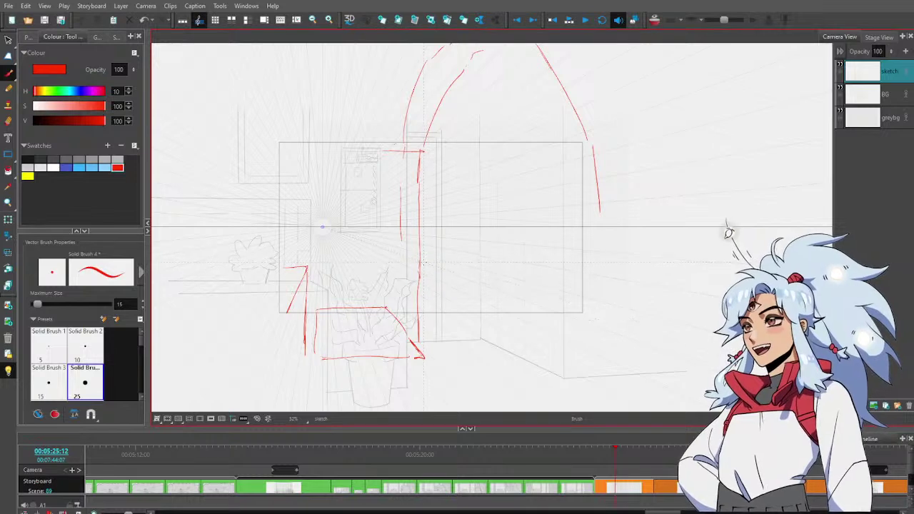
mouse_move(421, 271)
left_mouse_down()
mouse_move(467, 271)
mouse_move(475, 182)
left_mouse_up()
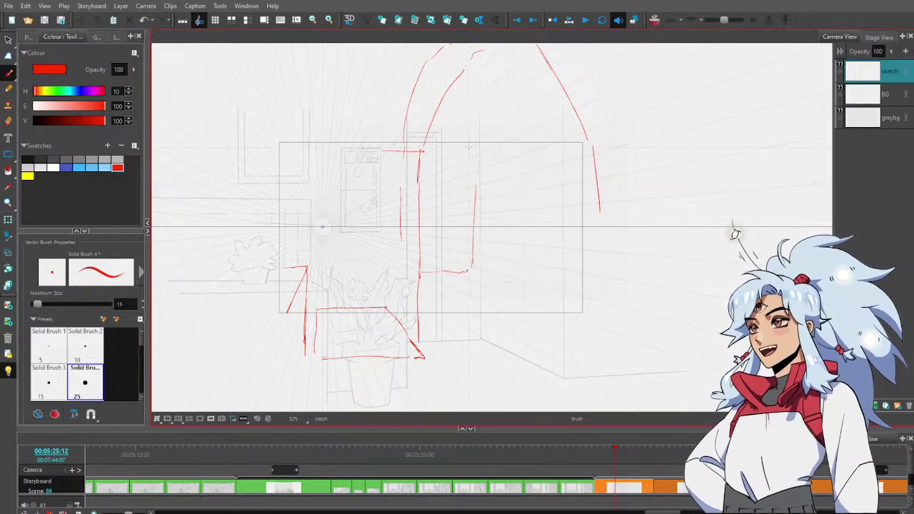
left_click_drag(469, 147, 473, 269)
key("alt+s")
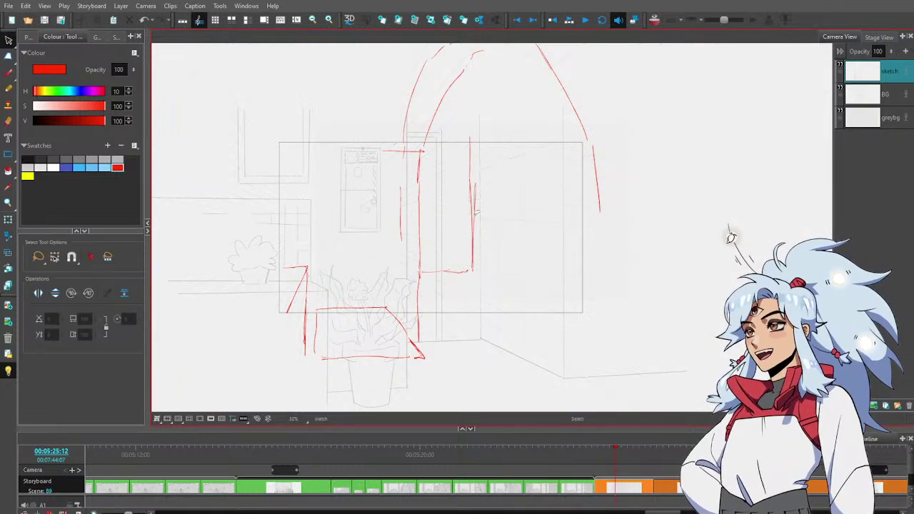
left_click(475, 200)
left_click(506, 260)
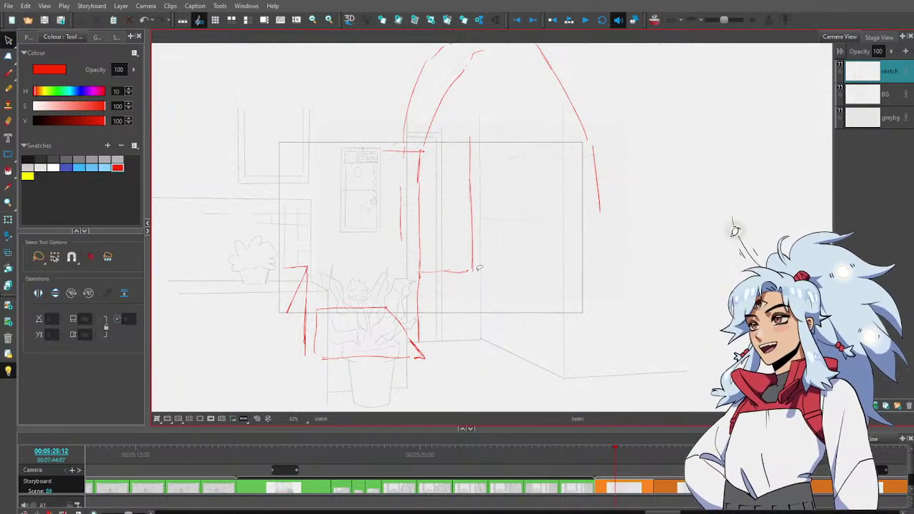
Complete a narrow column inside the arch with a short curved base and a second tall vertical line
key("alt+b")
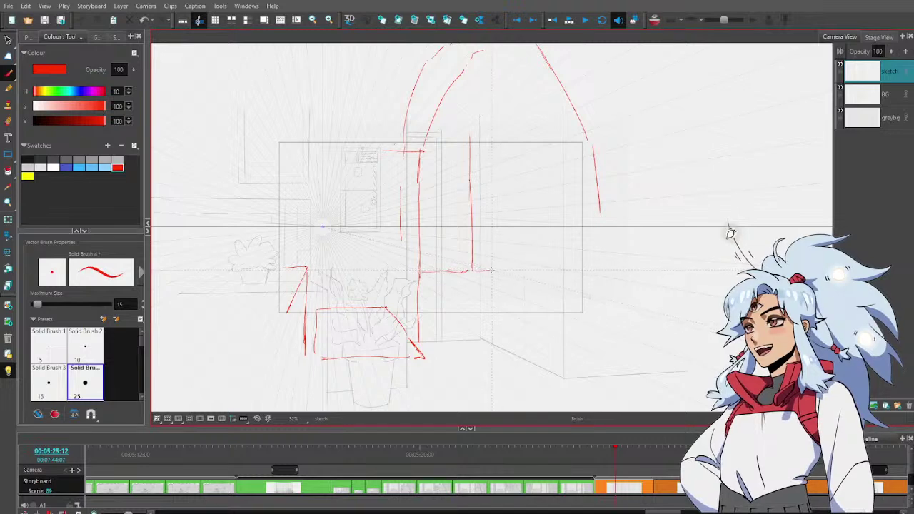
left_click_drag(473, 271, 492, 272)
mouse_move(494, 223)
left_mouse_down()
mouse_move(494, 269)
mouse_move(494, 120)
left_mouse_up()
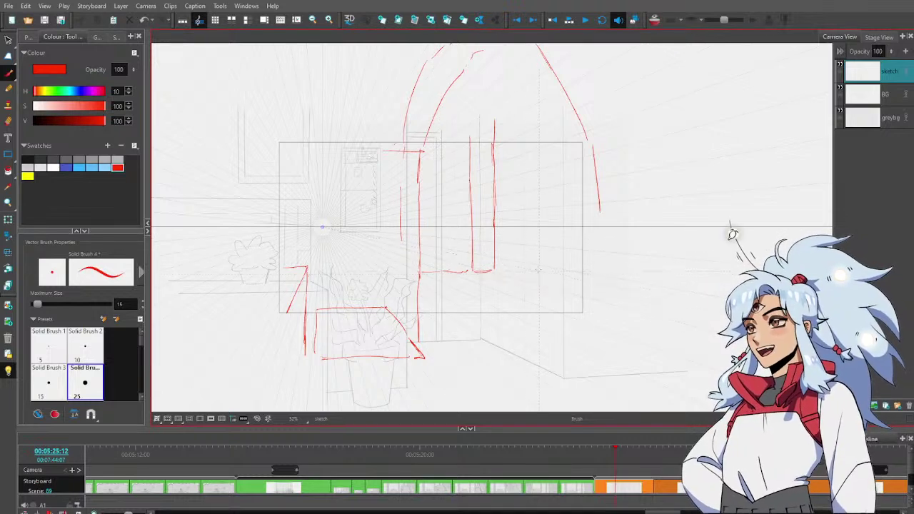
Sketch a wider column beside the narrow one with two tall verticals and a base line, replacing the first short base stroke
left_click_drag(515, 291, 514, 112)
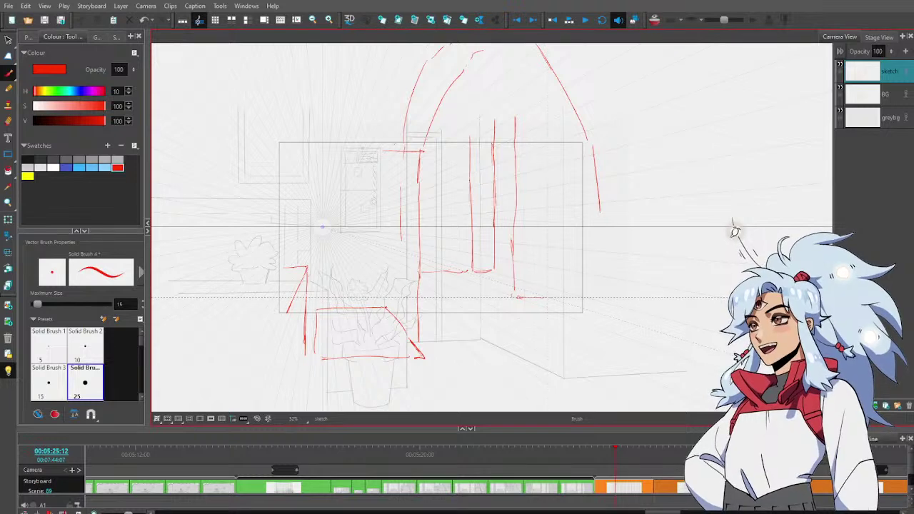
key("alt+s")
left_click(541, 297)
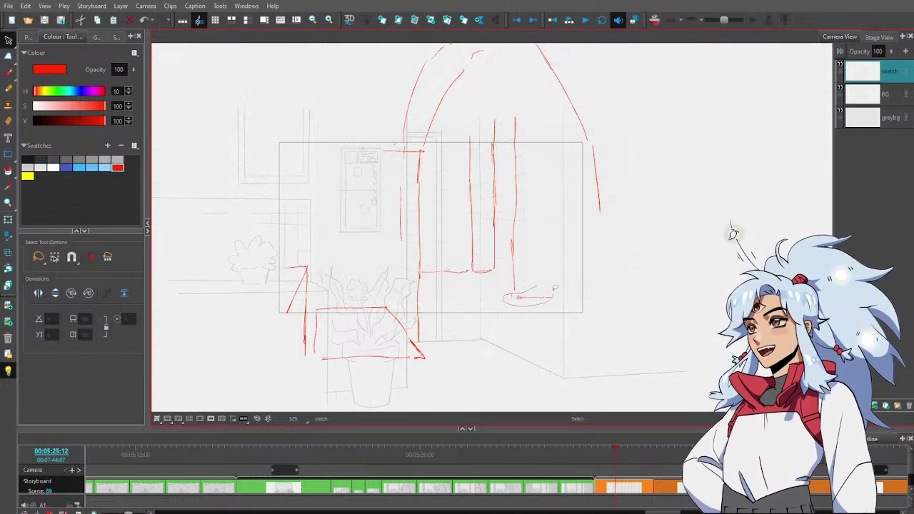
mouse_move(527, 284)
left_mouse_down()
mouse_move(517, 295)
mouse_move(564, 287)
mouse_move(543, 312)
mouse_move(540, 300)
mouse_move(522, 301)
mouse_move(566, 298)
mouse_move(568, 116)
left_mouse_up()
key("alt+b")
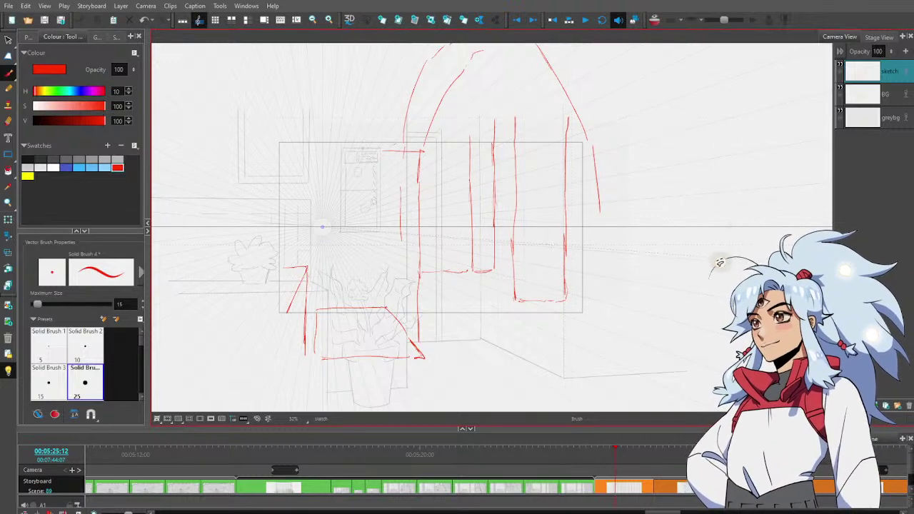
Sketch receding floor-line strokes on both sides of the wide column's base and delete the extra stroke beside the narrow column
left_click_drag(487, 283, 597, 309)
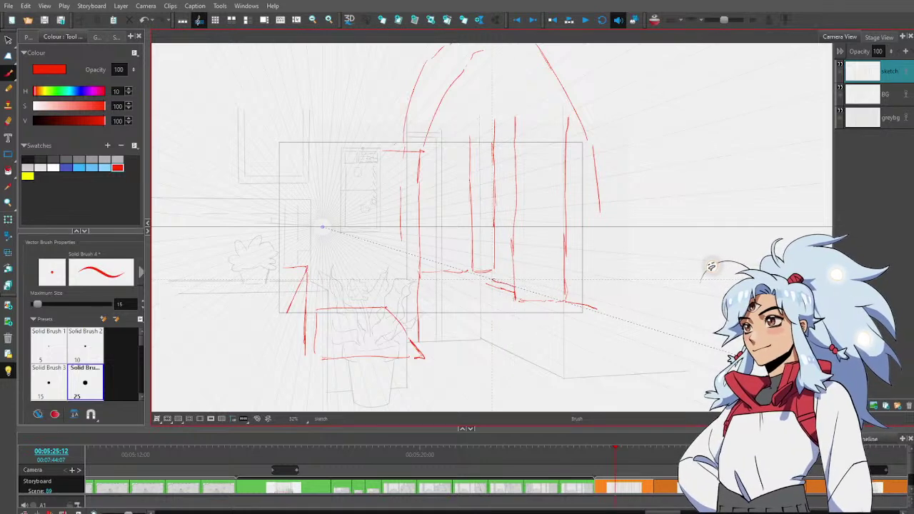
key("alt+s")
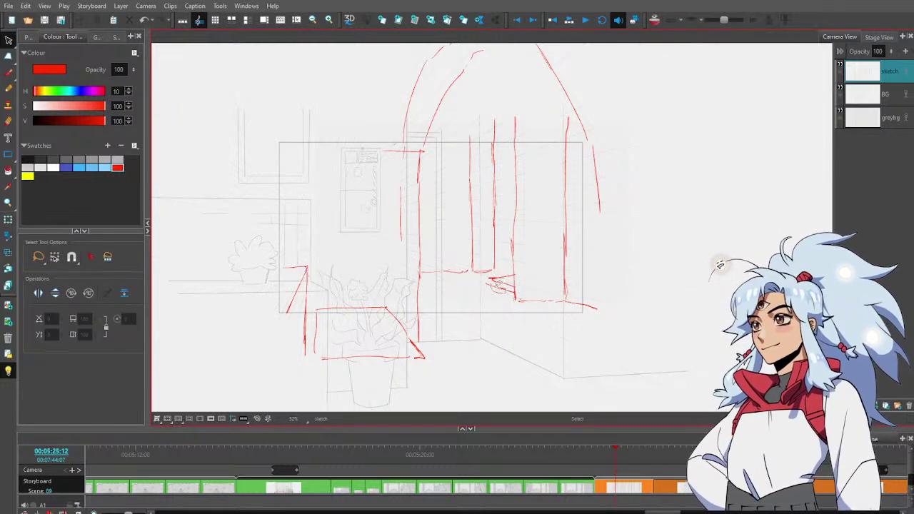
key("alt+b")
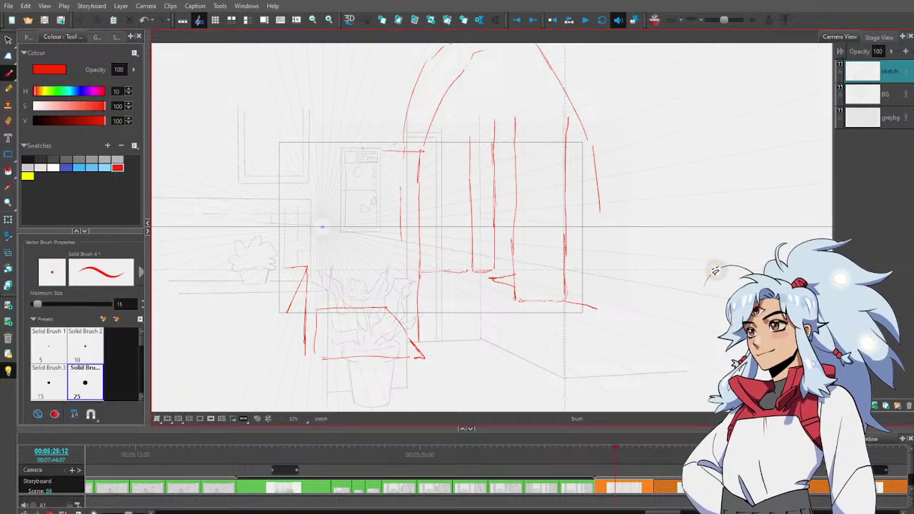
Sketch short ledge lines between the wide column and the arch's right side, plus a small ledge and edge strokes on the column's left
left_click_drag(571, 269, 598, 268)
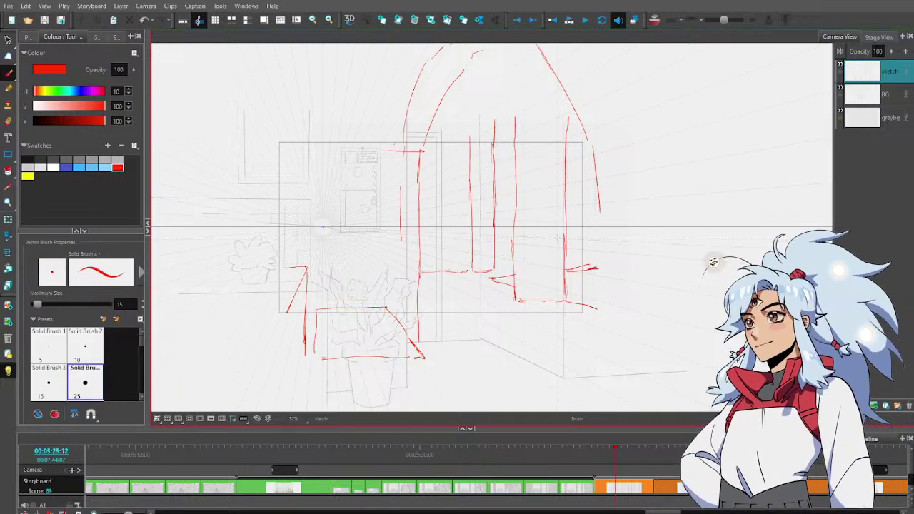
mouse_move(500, 240)
left_mouse_down()
mouse_move(500, 278)
mouse_move(502, 240)
left_mouse_up()
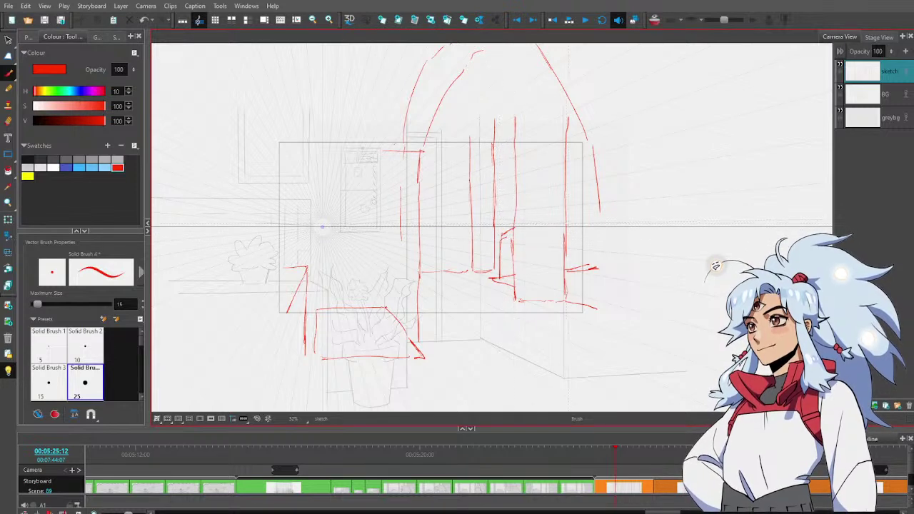
left_click_drag(571, 226, 597, 220)
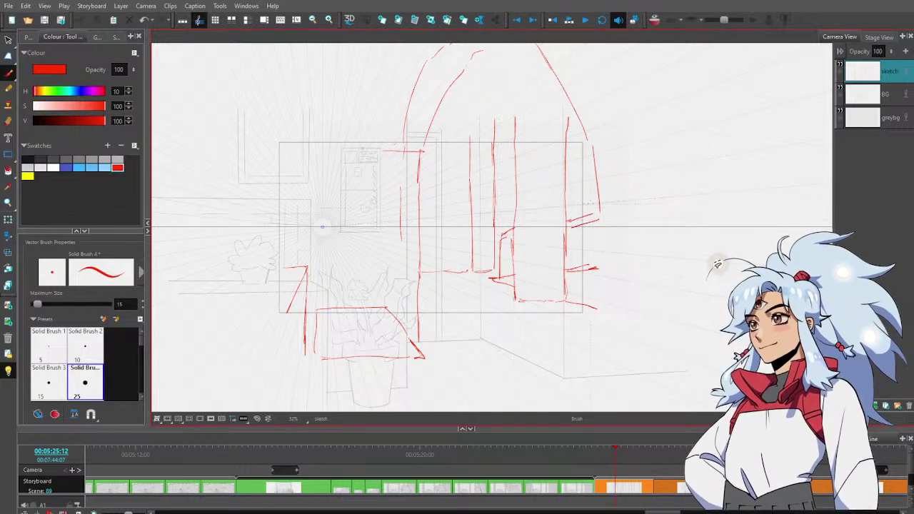
left_click_drag(568, 184, 593, 190)
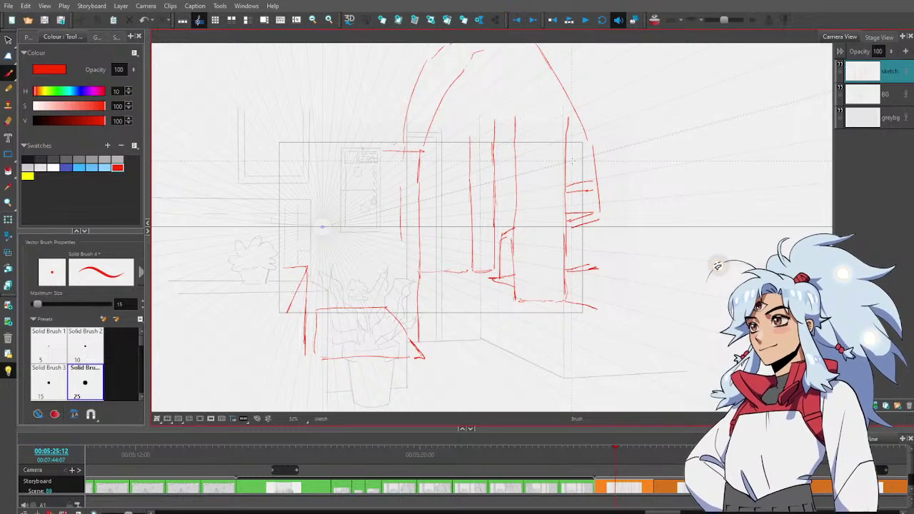
key("Escape")
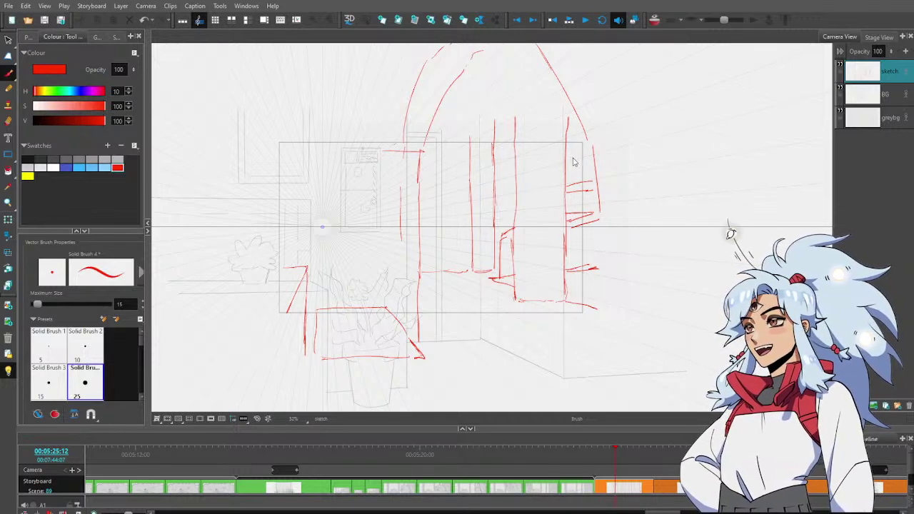
key("alt+b")
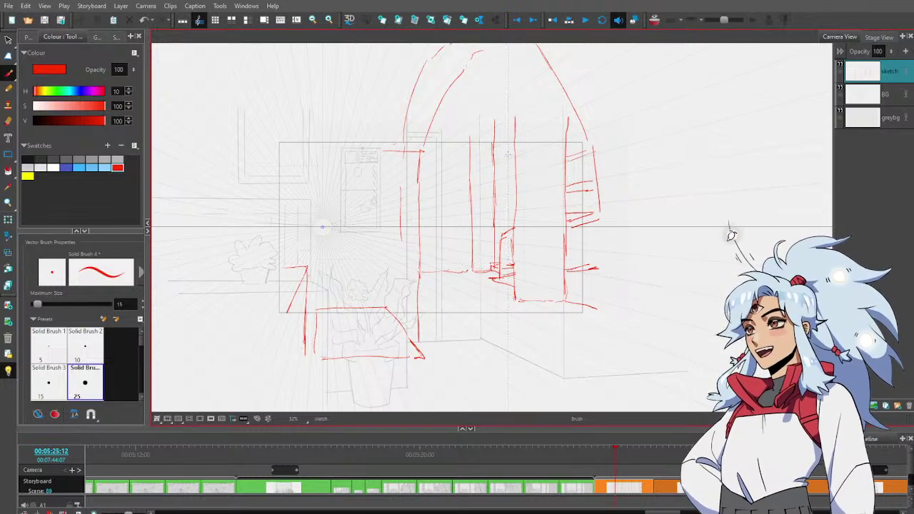
left_click_drag(512, 121, 510, 170)
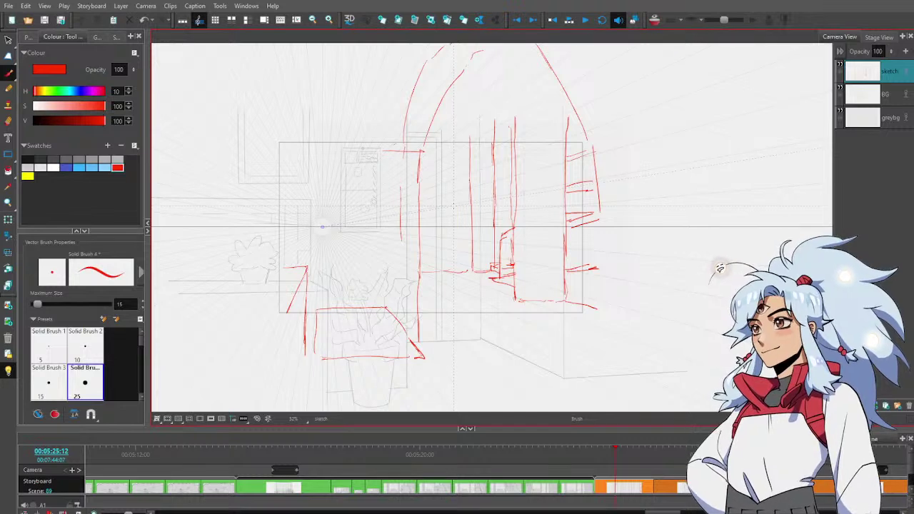
Check the characters in the following panels and sketch a small rough figure on the floor below the columns in the first panel
left_click(635, 462)
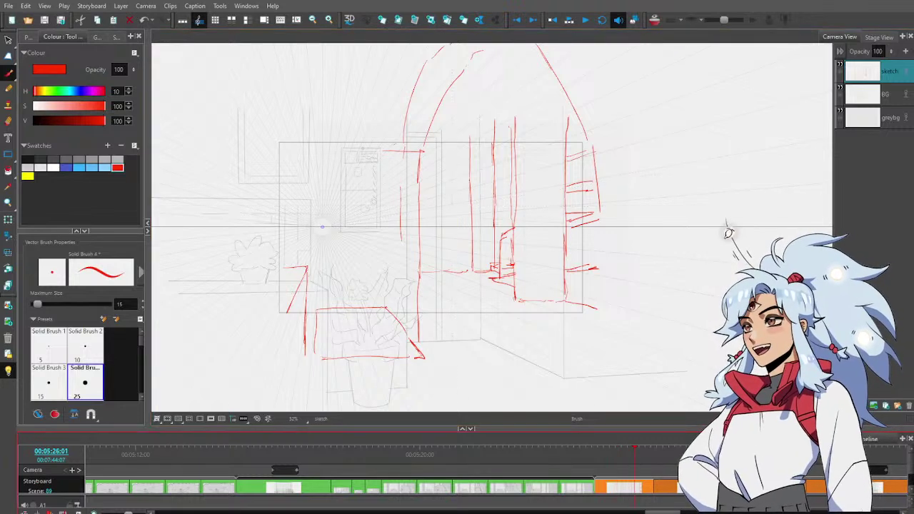
mouse_move(665, 512)
left_mouse_down()
mouse_move(680, 512)
mouse_move(671, 512)
left_mouse_up()
left_click_drag(483, 460, 655, 468)
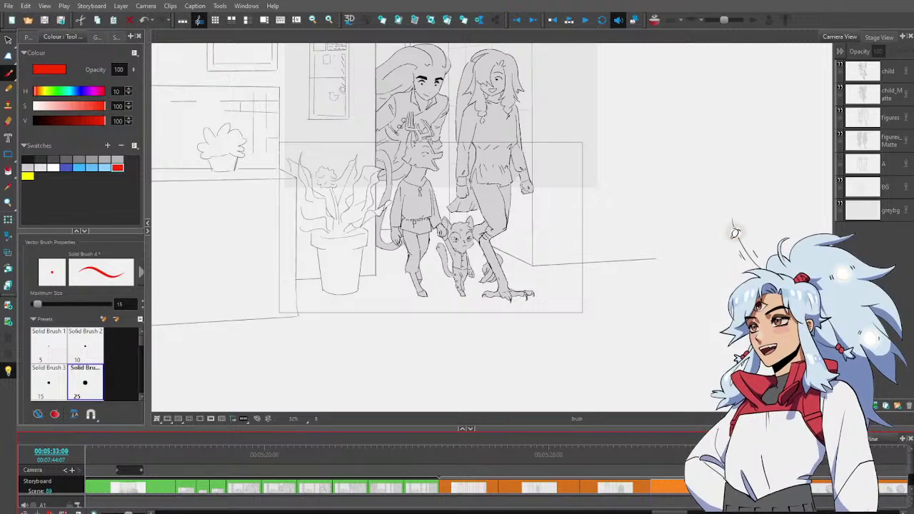
left_click(534, 437)
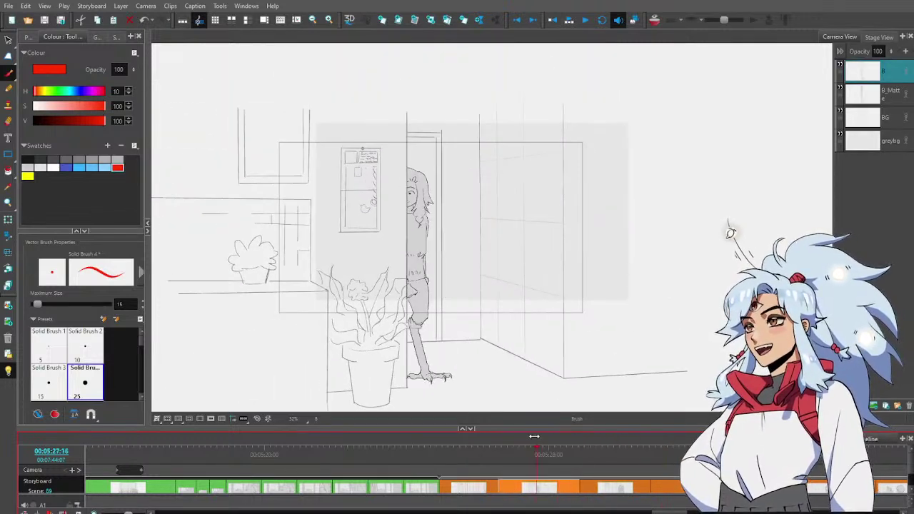
left_click_drag(534, 435, 466, 437)
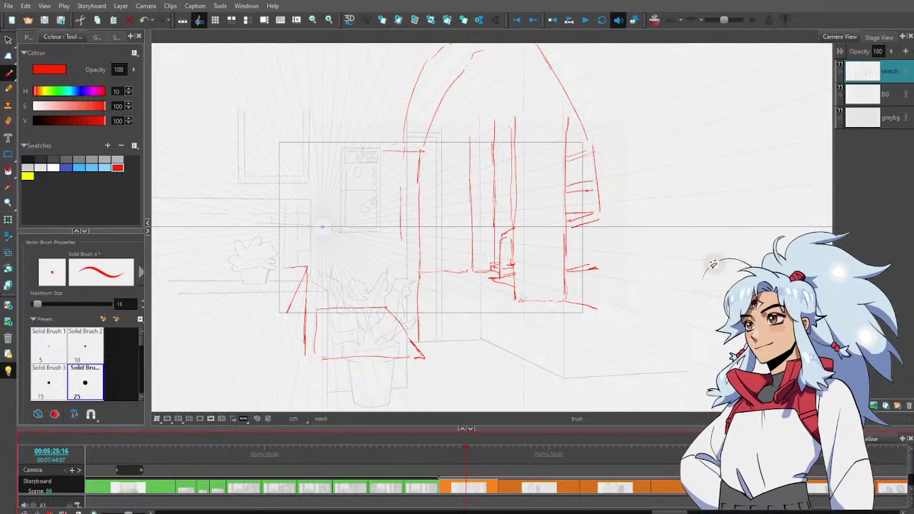
mouse_move(483, 373)
left_mouse_down()
mouse_move(487, 325)
mouse_move(529, 368)
left_mouse_up()
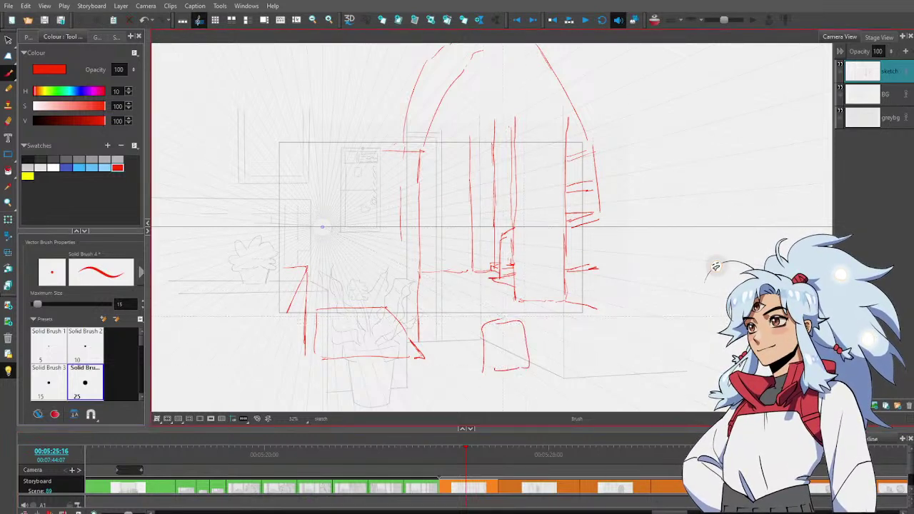
mouse_move(503, 316)
left_mouse_down()
mouse_move(493, 352)
mouse_move(496, 388)
left_mouse_up()
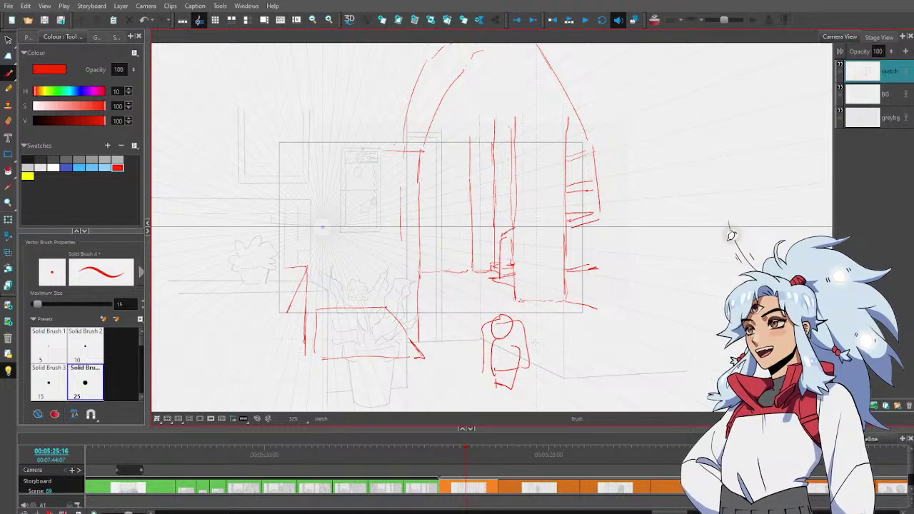
Select the red architecture sketch without the small figure, enlarge it, and reposition it around the figure
key("alt+z")
left_click(535, 343, "alt")
left_click_drag(536, 343, 505, 268)
key("alt+s")
mouse_move(364, 155)
left_mouse_down()
mouse_move(433, 326)
mouse_move(462, 243)
mouse_move(539, 253)
mouse_move(554, 136)
mouse_move(394, 106)
mouse_move(403, 85)
left_mouse_up()
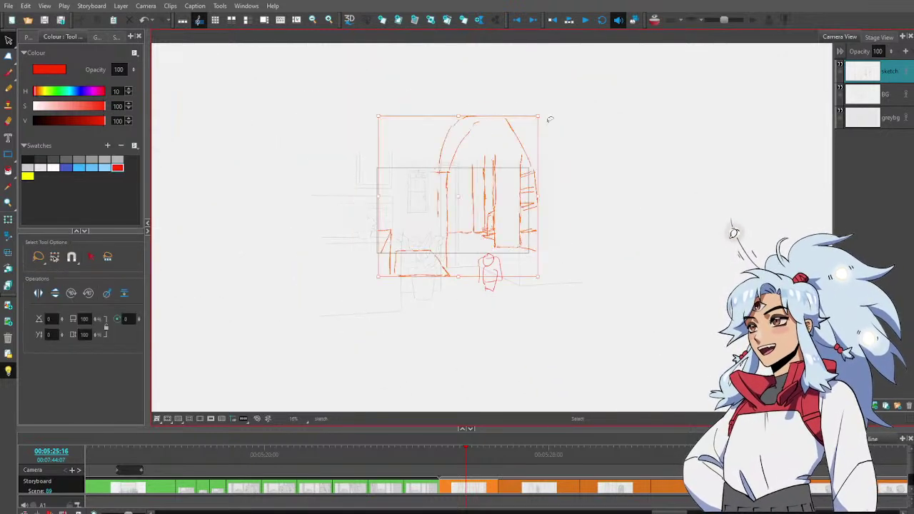
left_click_drag(539, 115, 610, 42)
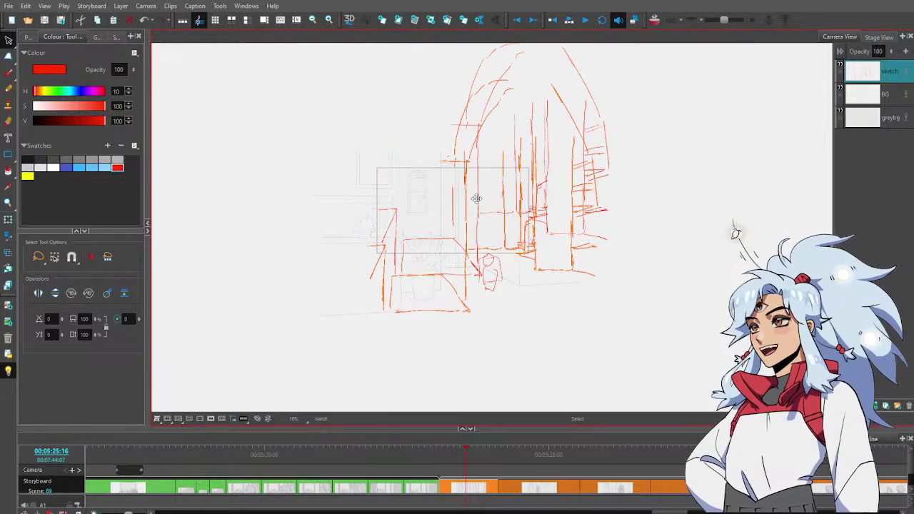
left_click_drag(477, 198, 477, 193)
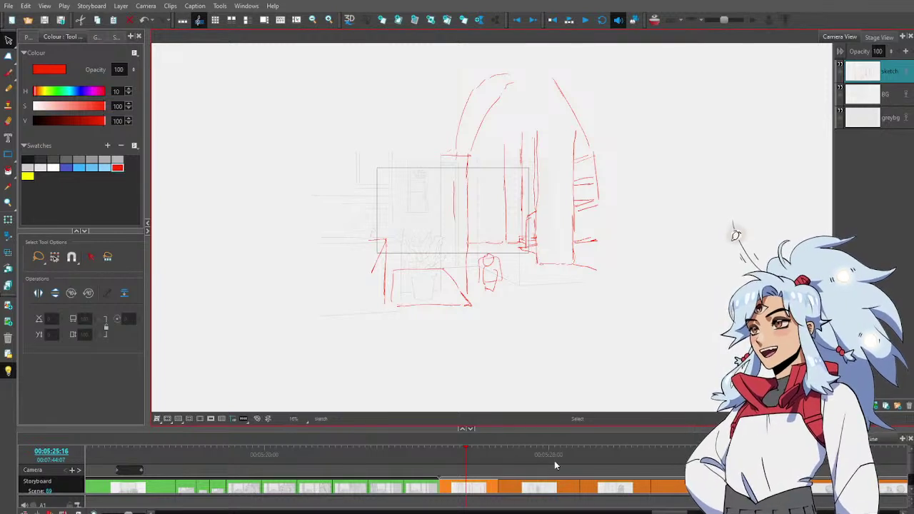
Copy the child, child_Matte, figures and figures_Matte layers from the group panel into the sketch panel, then make the sketch layer active
mouse_move(640, 451)
left_mouse_down()
mouse_move(666, 454)
mouse_move(625, 456)
left_mouse_up()
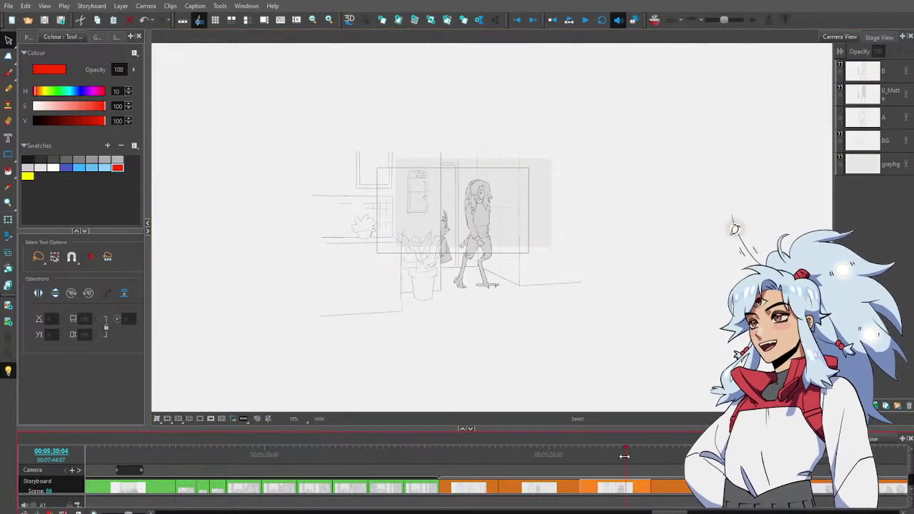
left_click(659, 454)
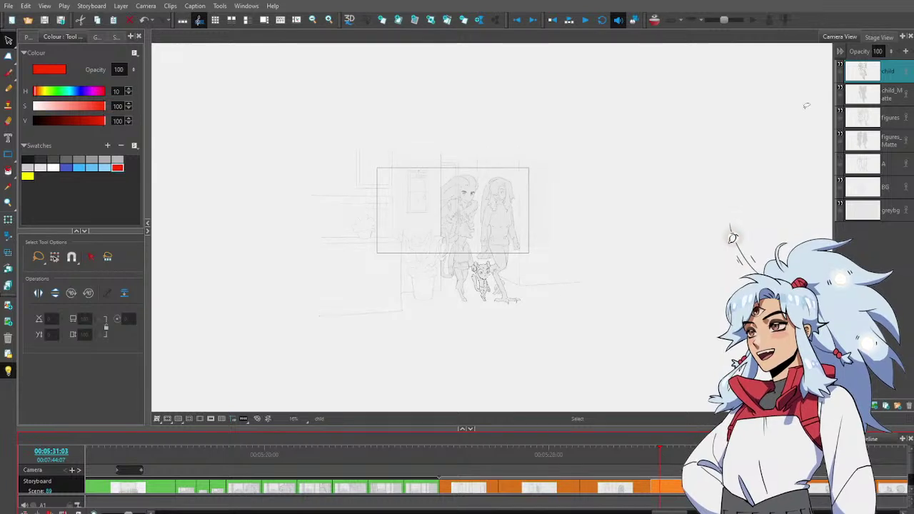
left_click(864, 117)
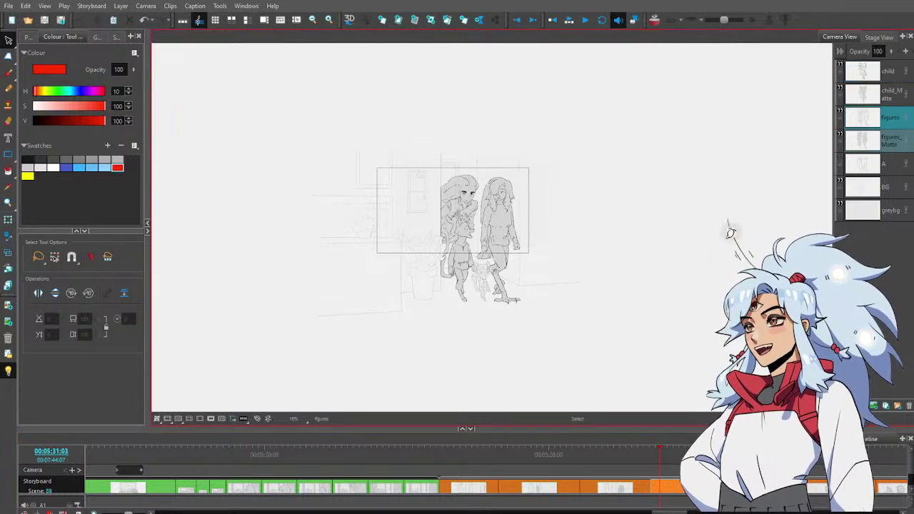
left_click(889, 72)
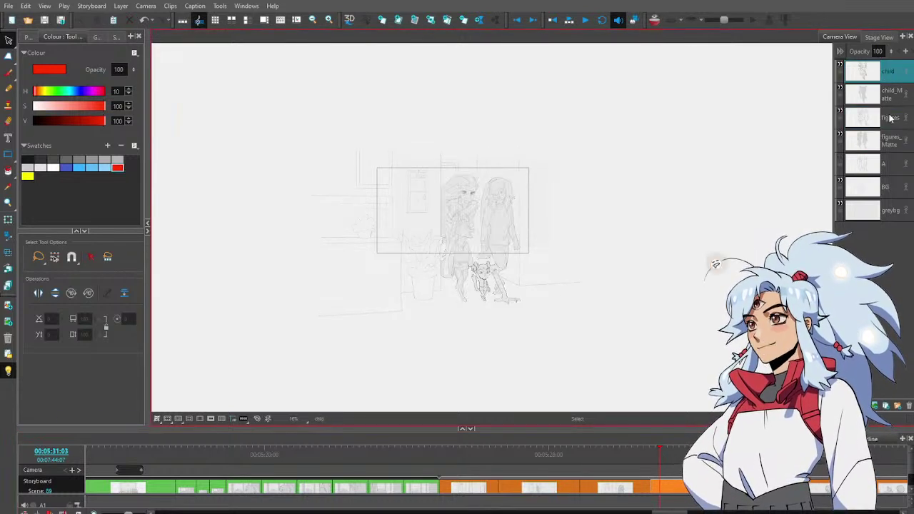
left_click(895, 143, "shift")
left_click(488, 456)
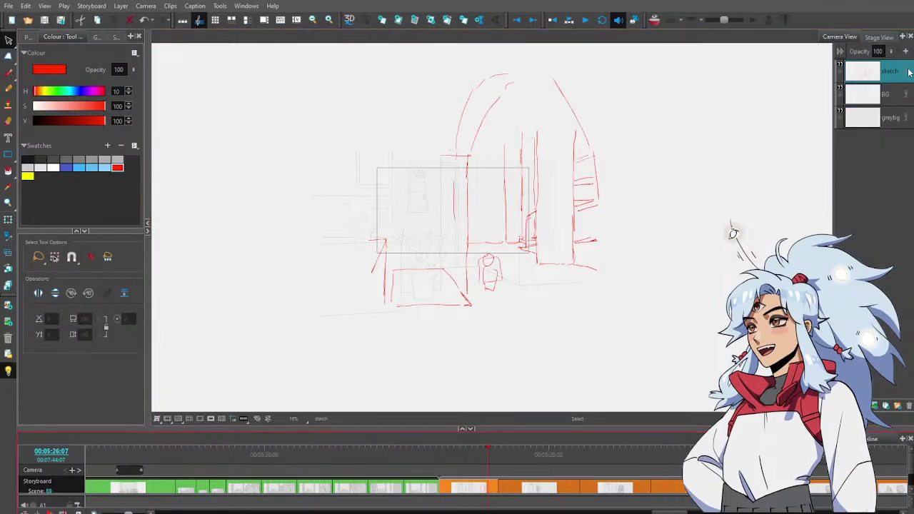
key("ctrl+v")
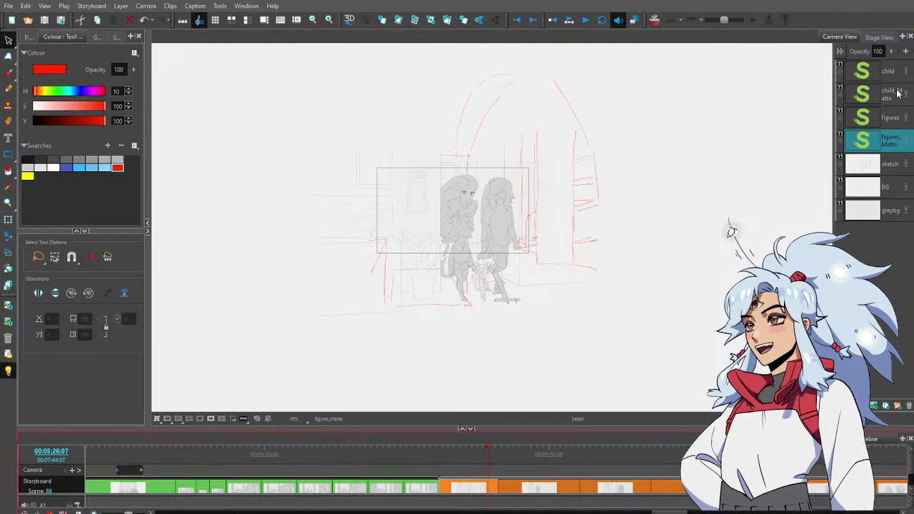
left_click(897, 165)
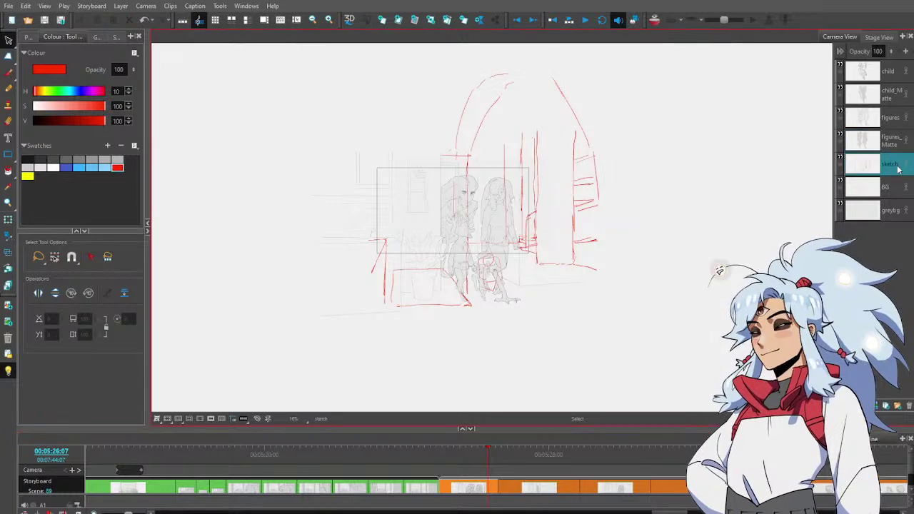
Shift the whole sketch layer left and slightly up with Layer Transform to line the arch up with the characters
key("shift+2")
key("ctrl+space")
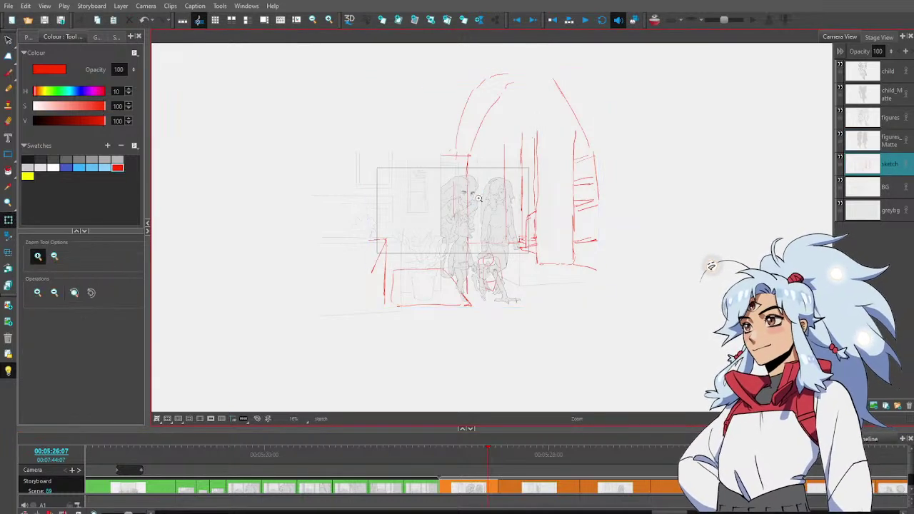
key("shift+t")
left_click_drag(482, 197, 457, 197)
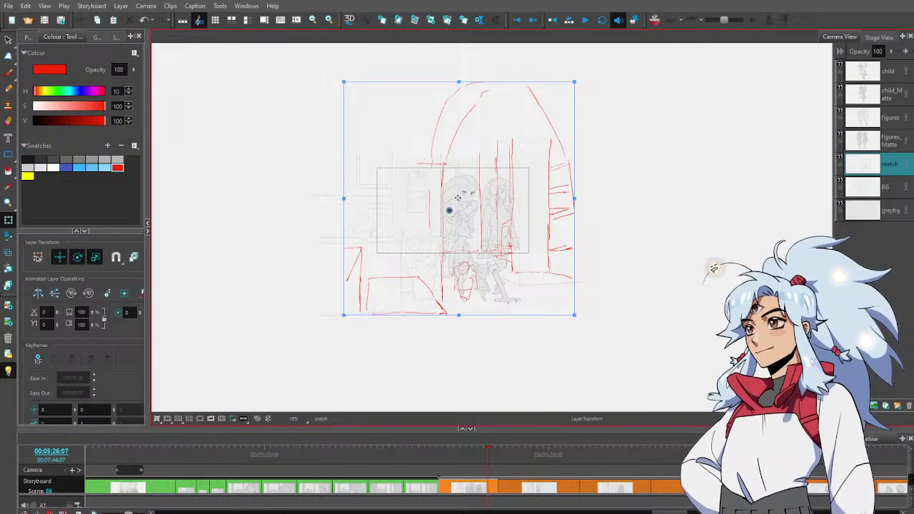
left_click_drag(458, 198, 457, 195)
Move the small rough figure sideways under the child, and sketch short ledge strokes at the foot of the arch's left column
key("alt+s")
mouse_move(451, 256)
left_mouse_down()
mouse_move(477, 300)
mouse_move(480, 282)
mouse_move(493, 285)
left_mouse_up()
key("alt+b")
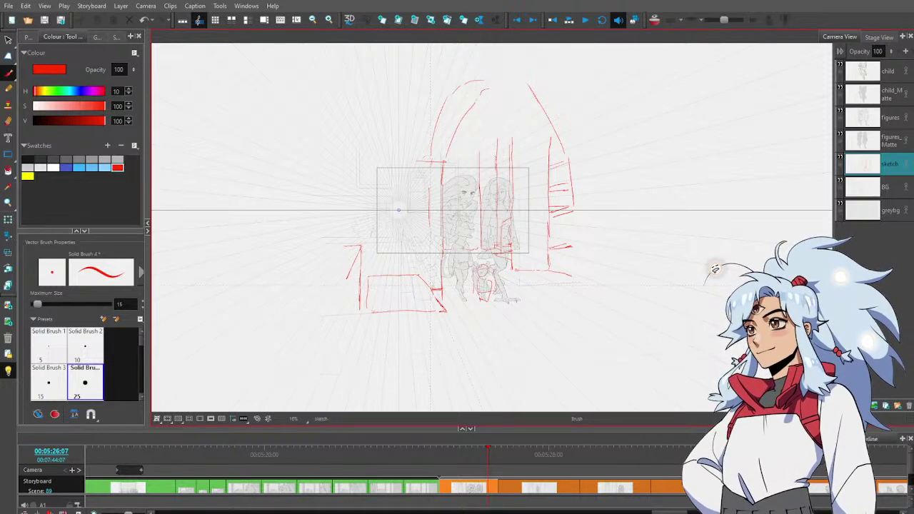
key("alt+e")
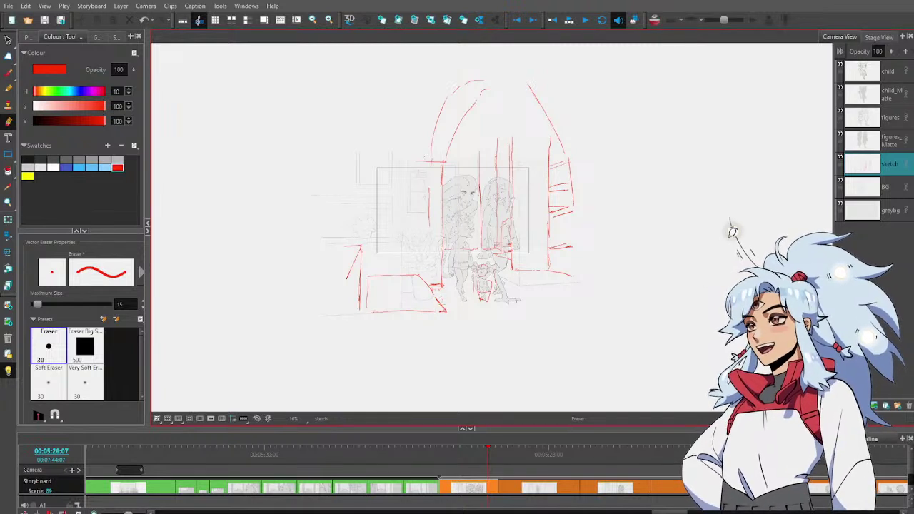
Select the red architecture without the small figure, enlarge it, and reposition it behind the characters
key("alt+s")
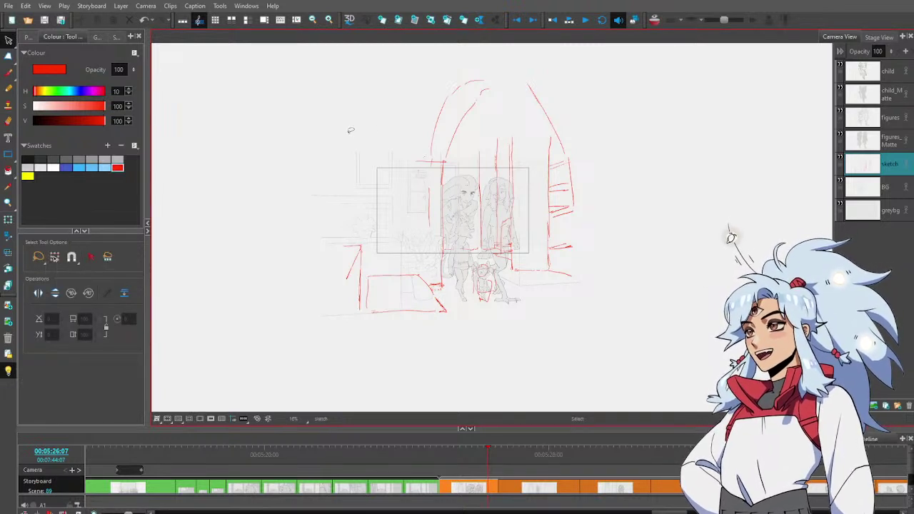
mouse_move(350, 133)
left_mouse_down()
mouse_move(433, 390)
mouse_move(462, 265)
mouse_move(503, 253)
mouse_move(627, 255)
mouse_move(420, 93)
left_mouse_up()
left_click_drag(574, 80, 626, 45)
mouse_move(490, 172)
left_mouse_down()
mouse_move(439, 183)
mouse_move(467, 184)
left_mouse_up()
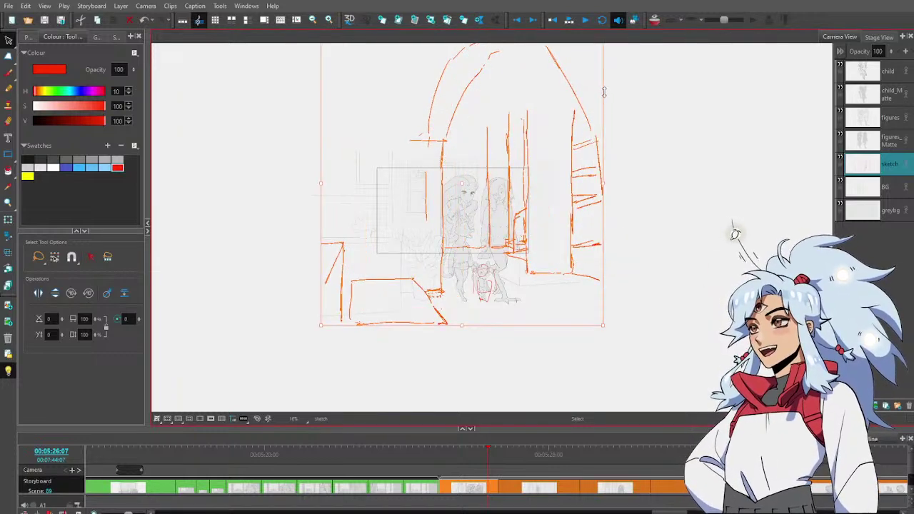
Enlarge the selected architecture further, shift it up and left around the characters, and clear the selection
left_click_drag(602, 325, 649, 371)
mouse_move(489, 213)
left_mouse_down()
mouse_move(472, 175)
mouse_move(478, 190)
left_mouse_up()
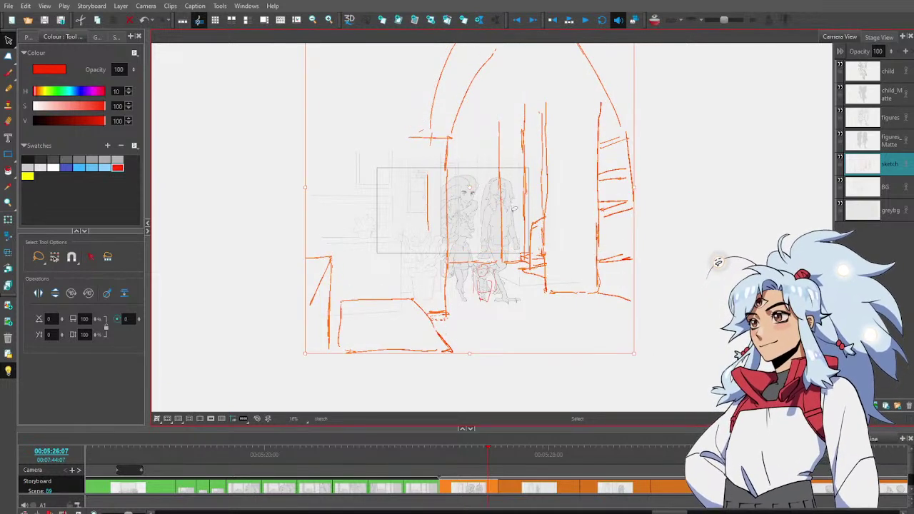
left_click_drag(476, 191, 471, 190)
left_click(563, 195)
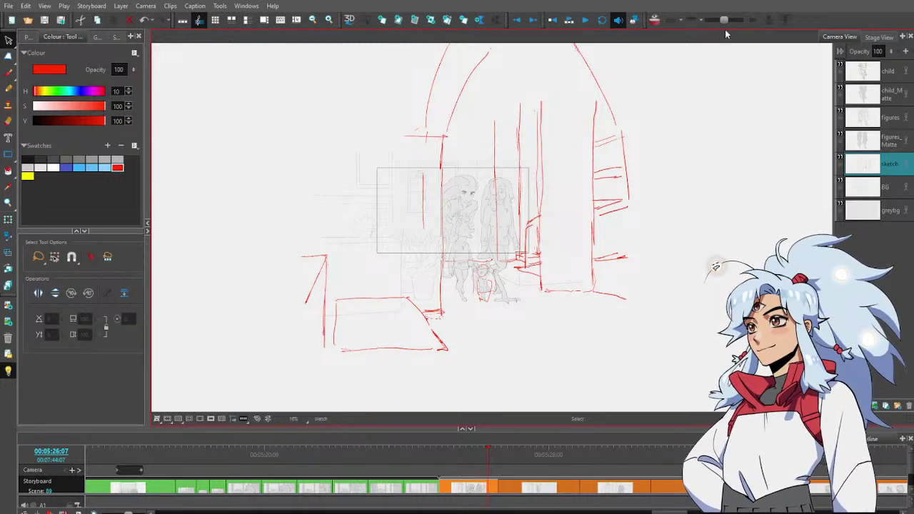
Reselect the architecture without the small figure, shrink it slightly, and nudge it left and up against the characters
mouse_move(288, 187)
left_mouse_down()
mouse_move(260, 288)
mouse_move(400, 404)
mouse_move(452, 357)
mouse_move(450, 309)
mouse_move(502, 262)
left_mouse_up()
left_click(463, 363)
mouse_move(460, 329)
left_mouse_down()
mouse_move(371, 377)
mouse_move(269, 281)
mouse_move(322, 95)
mouse_move(385, 37)
mouse_move(687, 164)
mouse_move(585, 329)
mouse_move(480, 255)
mouse_move(460, 266)
mouse_move(461, 330)
left_mouse_up()
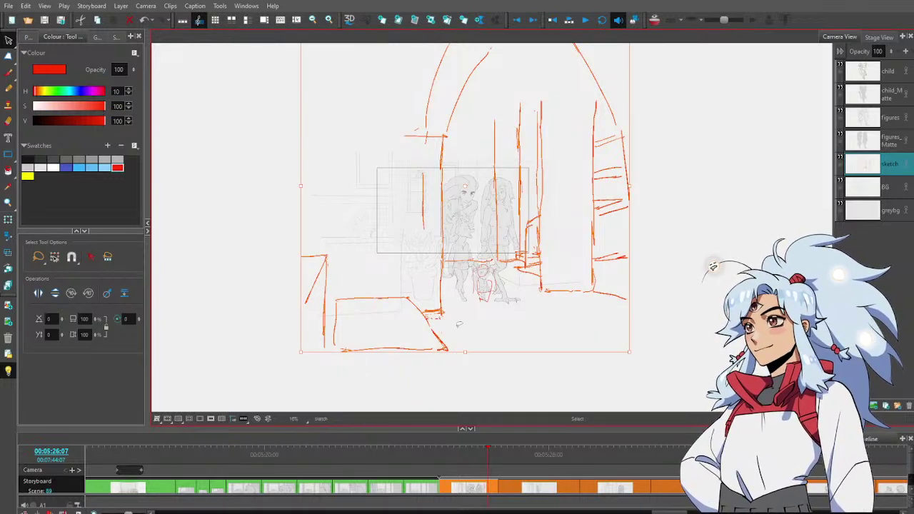
left_click_drag(613, 183, 624, 208)
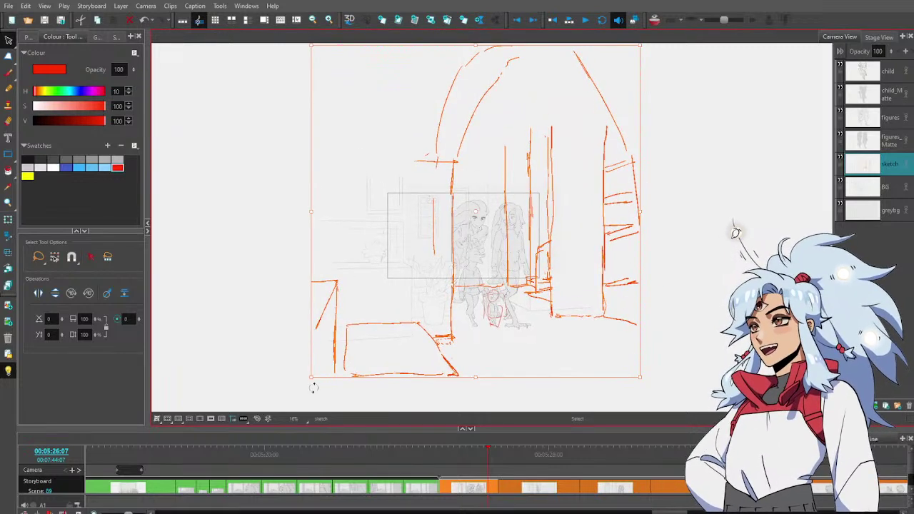
left_click_drag(311, 378, 322, 368)
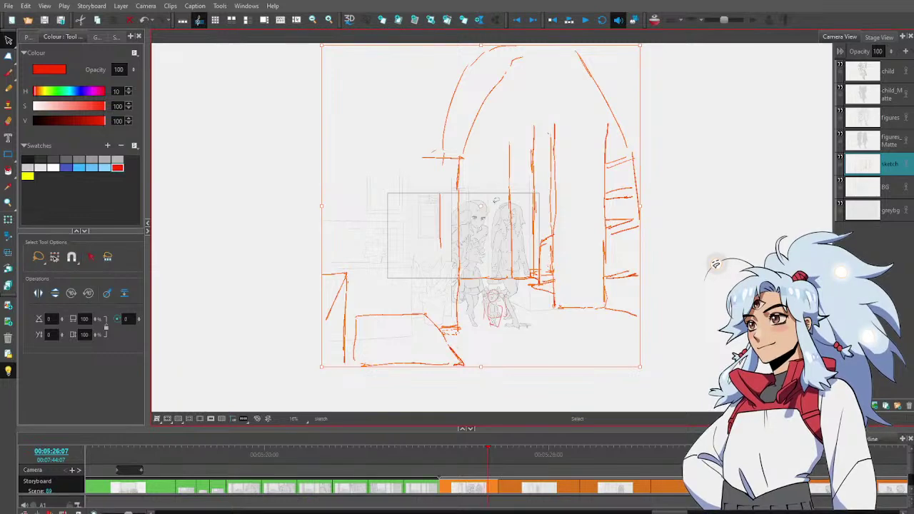
left_click_drag(489, 208, 483, 206)
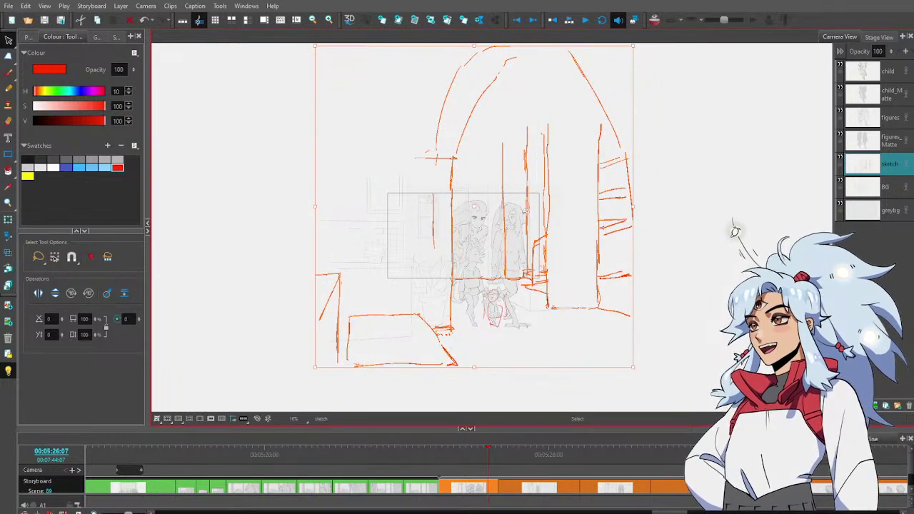
left_click_drag(481, 211, 482, 204)
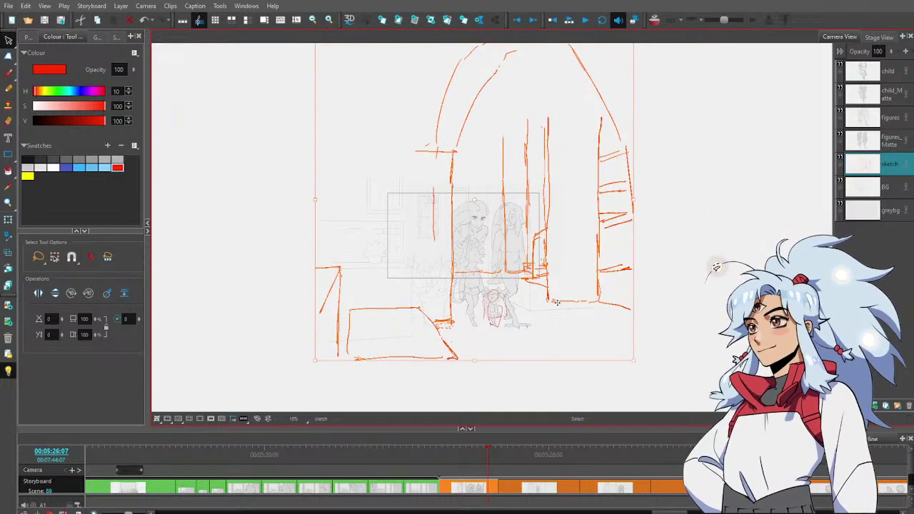
Scale the selected architecture down further and move it back over the characters
left_click_drag(566, 159, 561, 202)
left_click_drag(632, 84, 619, 98)
key("ctrl+z")
key("ctrl+z")
key("ctrl+z")
key("ctrl+z")
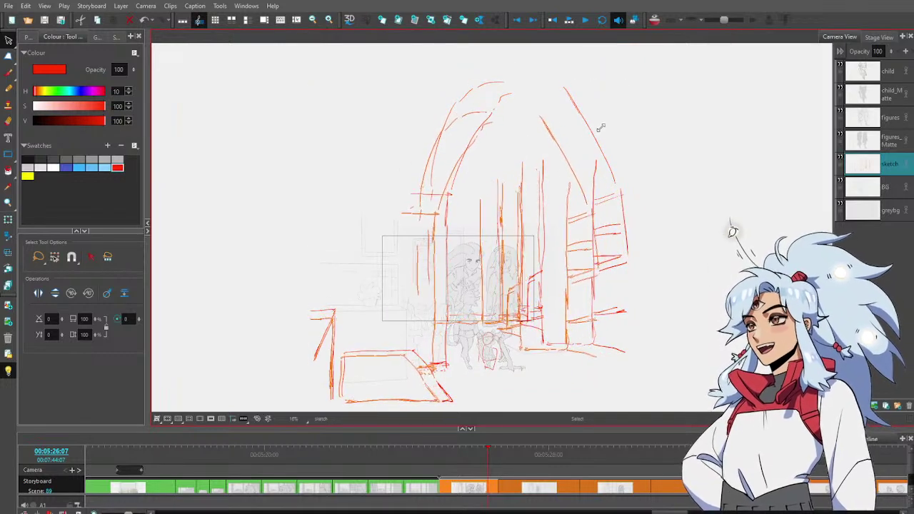
key("ctrl+z")
key("ctrl+z")
key("ctrl+z")
key("ctrl+z")
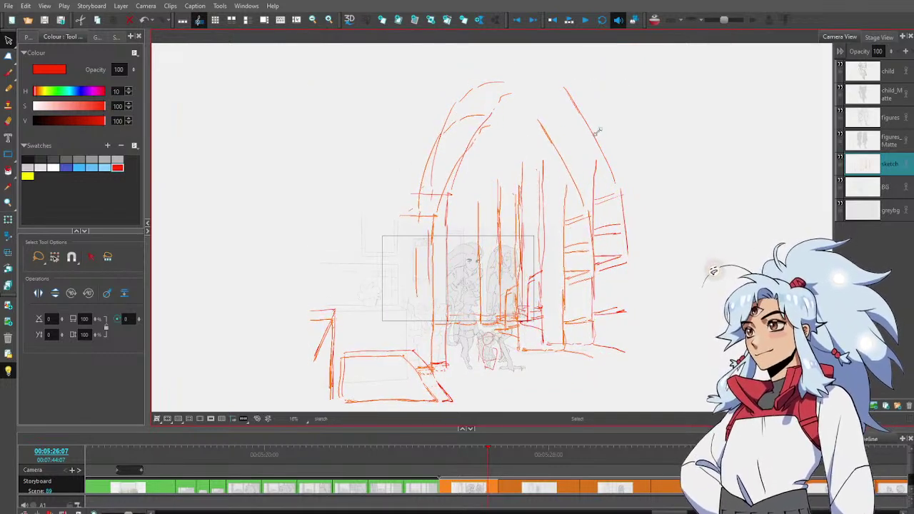
key("ctrl+z")
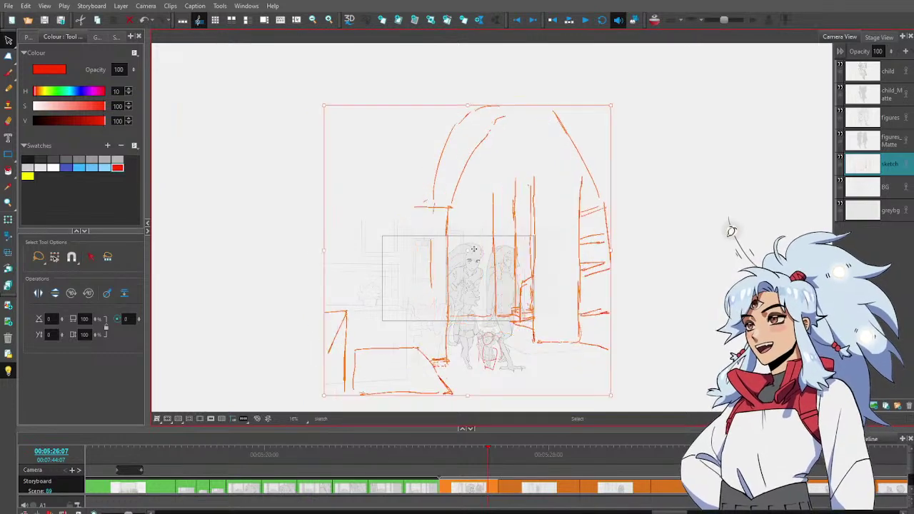
Try sketching a rough head circle above the left character beside the arch's left column, and undo the strokes
key("alt+b")
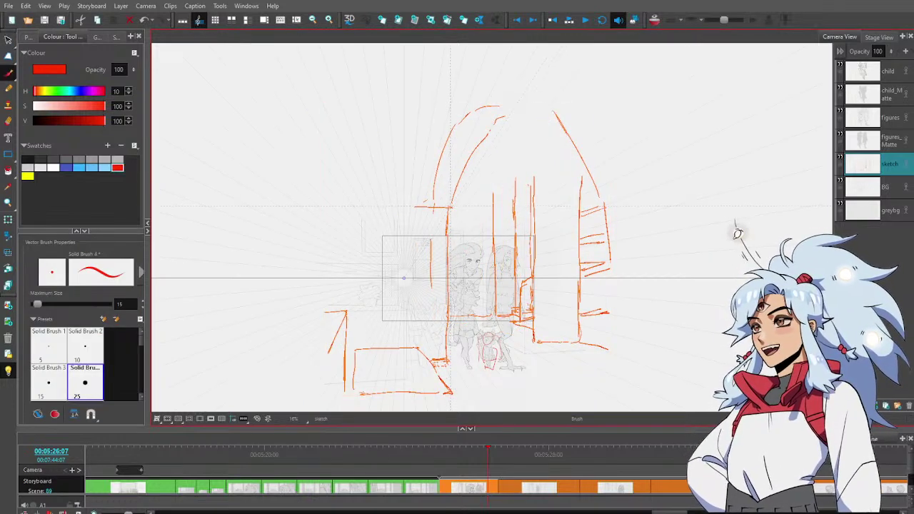
left_click_drag(447, 208, 452, 207)
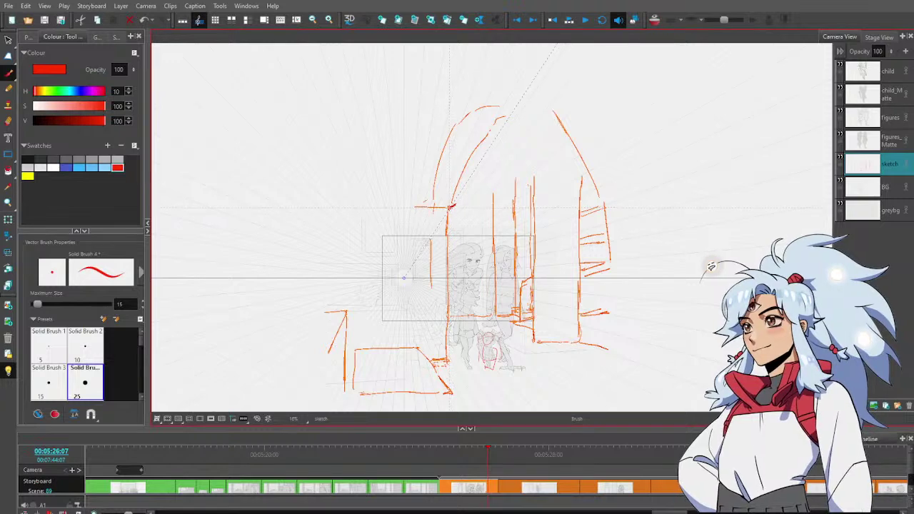
key("Escape")
key("alt+s")
key("alt+b")
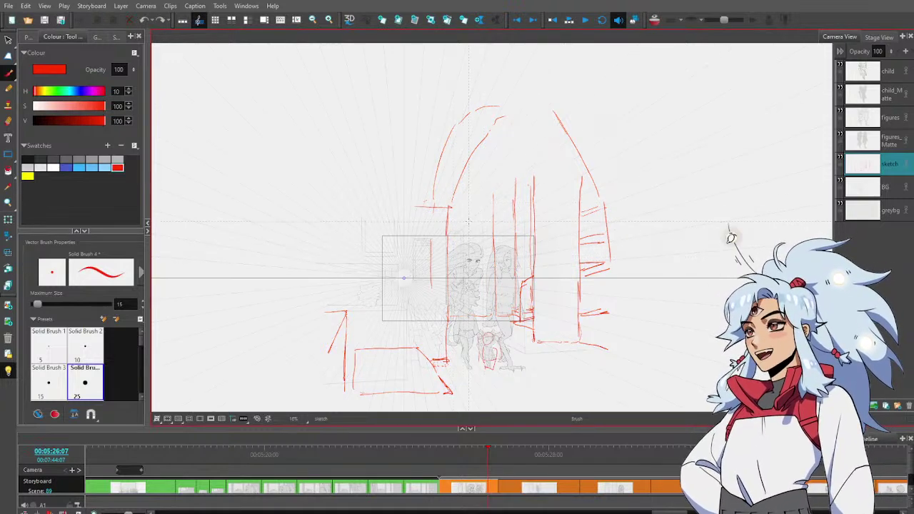
mouse_move(469, 222)
left_mouse_down()
mouse_move(458, 233)
mouse_move(483, 238)
mouse_move(459, 233)
mouse_move(464, 244)
mouse_move(477, 219)
mouse_move(460, 224)
left_mouse_up()
key("ctrl+z")
key("ctrl+z")
key("ctrl+z")
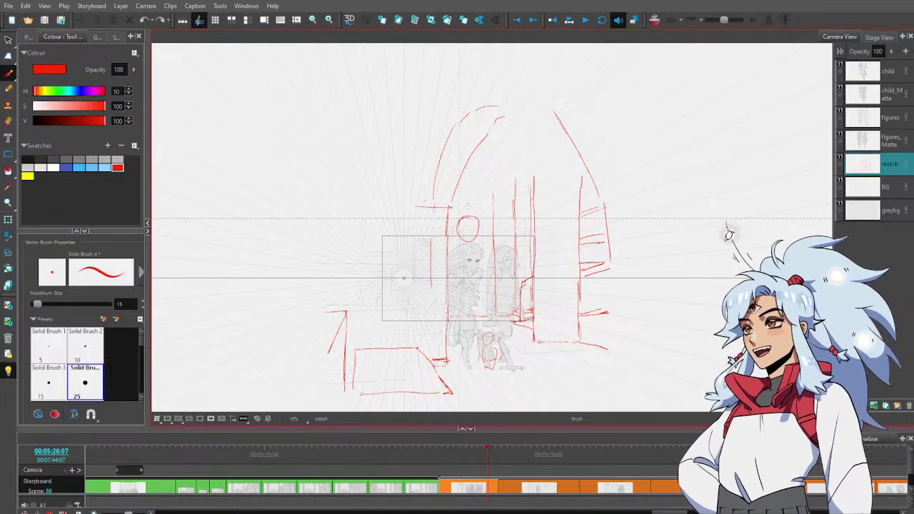
key("ctrl+z")
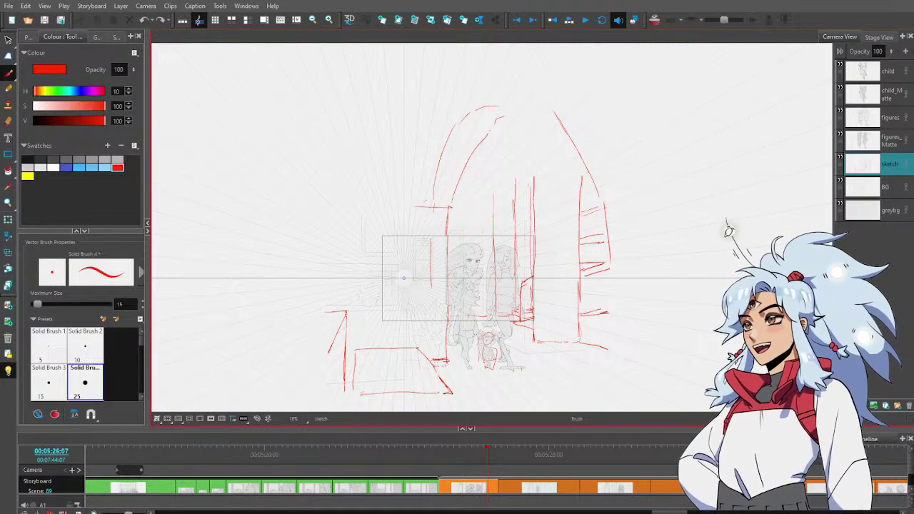
Try sketching a tall rough standing figure between the left column and the inner columns, and undo its strokes
mouse_move(472, 195)
left_mouse_down()
mouse_move(469, 223)
mouse_move(469, 193)
left_mouse_up()
key("ctrl+z")
mouse_move(465, 196)
left_mouse_down()
mouse_move(466, 231)
mouse_move(485, 237)
mouse_move(471, 346)
mouse_move(498, 261)
left_mouse_up()
left_click_drag(487, 249, 491, 358)
left_click_drag(463, 226, 459, 342)
key("ctrl+z")
key("ctrl+z")
key("ctrl+z")
key("ctrl+z")
key("ctrl+z")
key("ctrl+z")
key("ctrl+z")
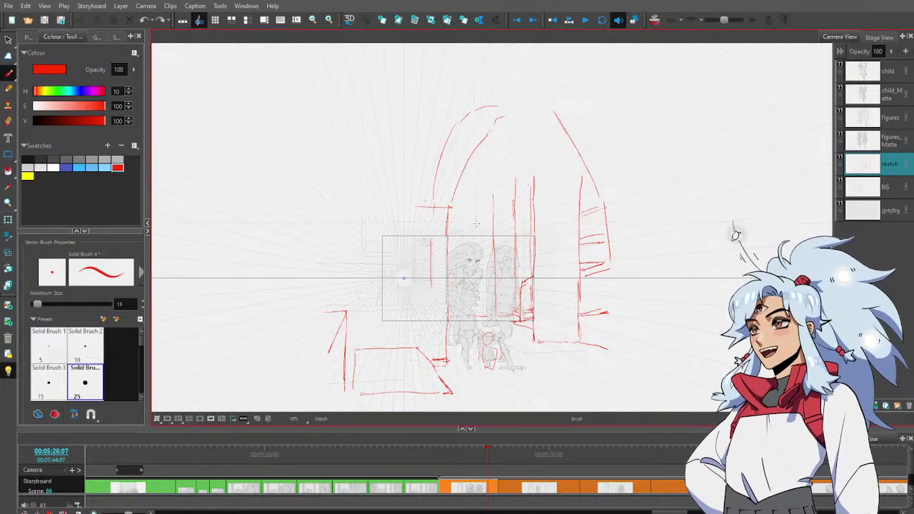
Scale the whole sketch layer down slightly with Layer Transform and realign it with the characters
key("shift+t")
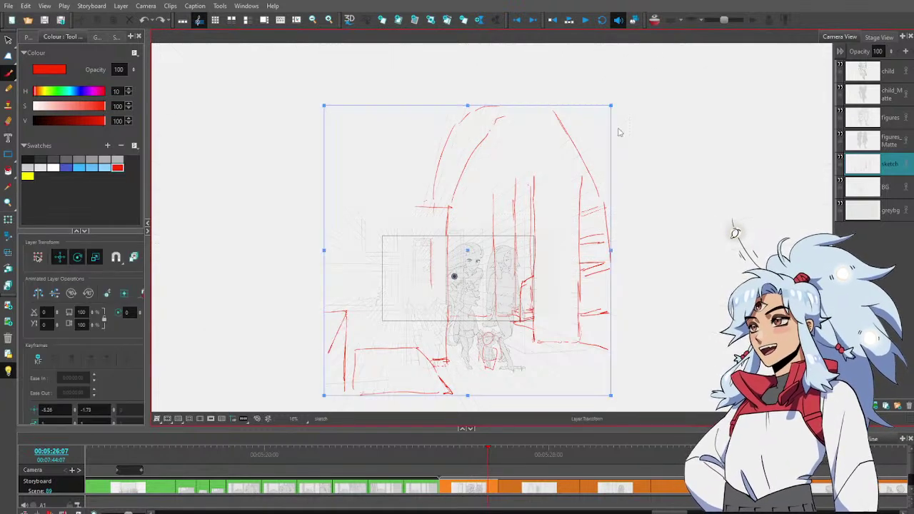
left_click_drag(611, 106, 608, 111)
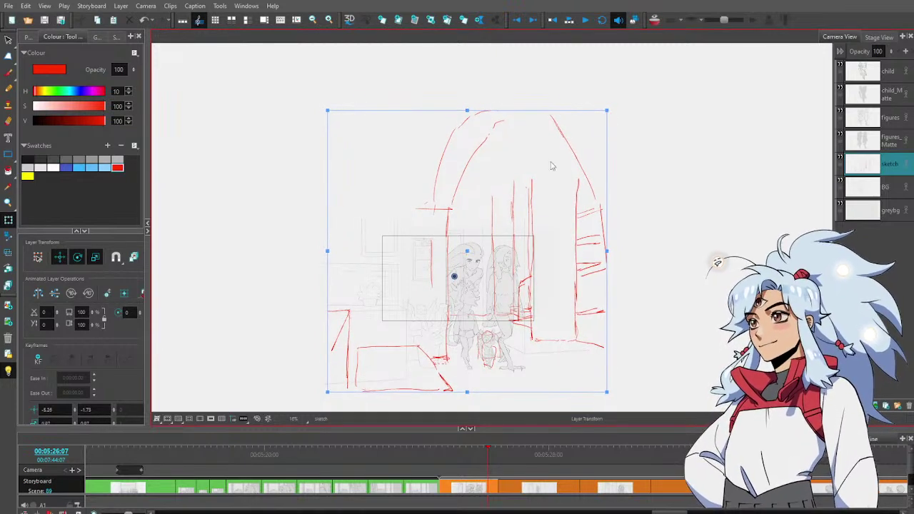
left_click_drag(468, 254, 466, 252)
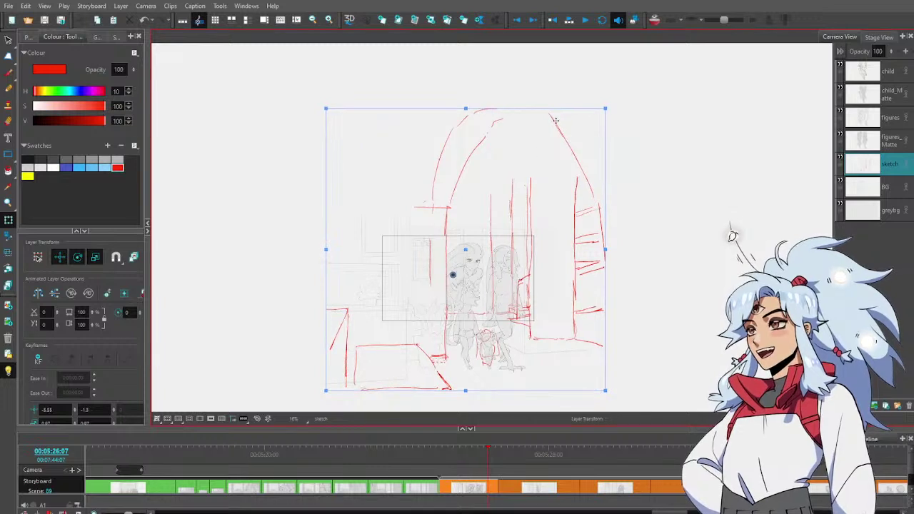
left_click_drag(605, 110, 595, 119)
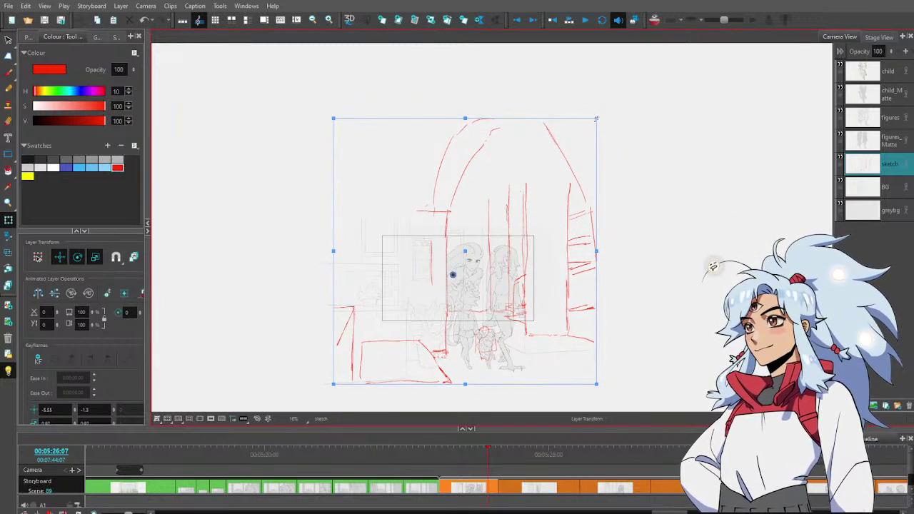
left_click_drag(467, 254, 468, 261)
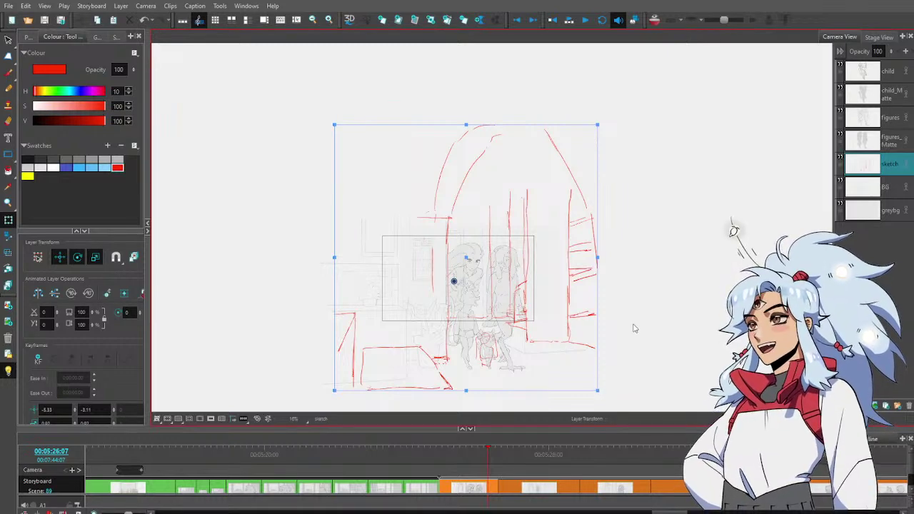
Enlarge the whole sketch layer and shift it down so the arch frames the characters, and deselect it
key("space")
left_click_drag(635, 327, 636, 274)
left_click_drag(600, 337, 621, 359)
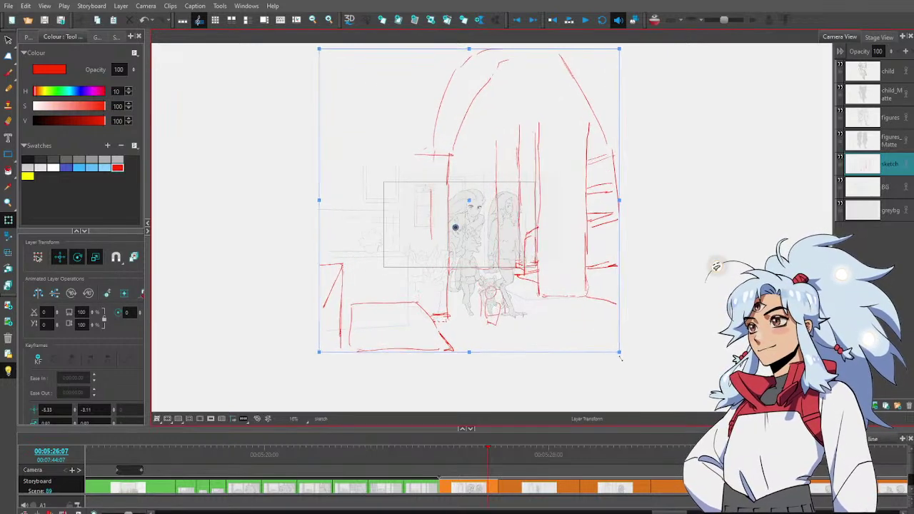
left_click_drag(469, 202, 470, 215)
left_click_drag(622, 366, 631, 372)
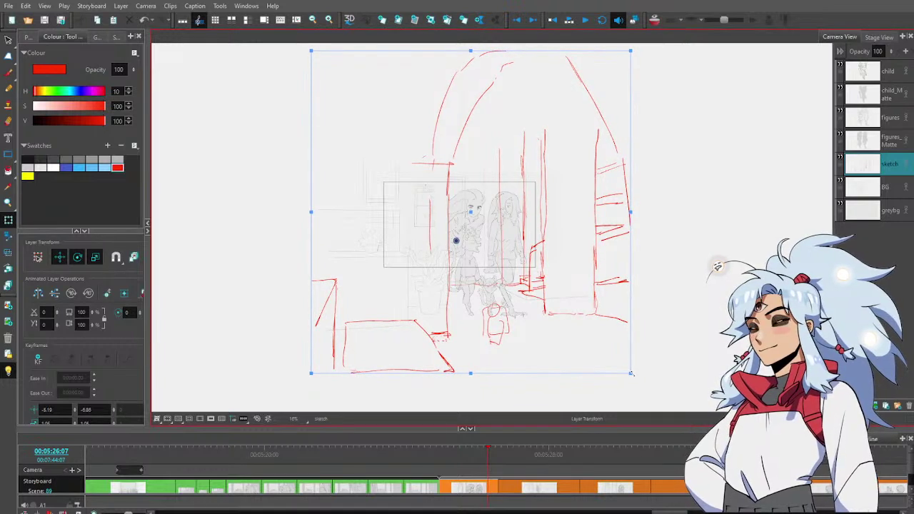
left_click(600, 164)
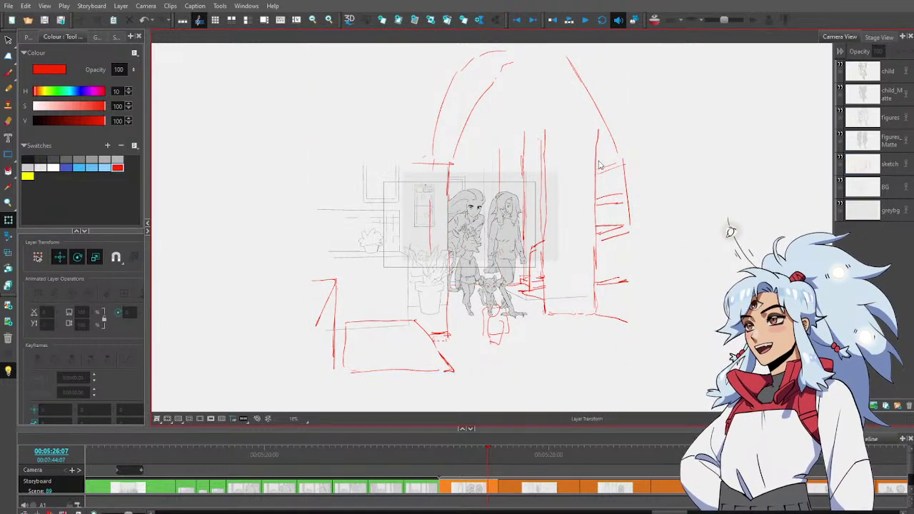
Select the small rough figure on the sketch layer beneath the characters and delete it
left_click(453, 371)
key("alt+s")
mouse_move(518, 308)
left_mouse_down()
mouse_move(468, 318)
mouse_move(516, 303)
left_mouse_up()
key("Delete")
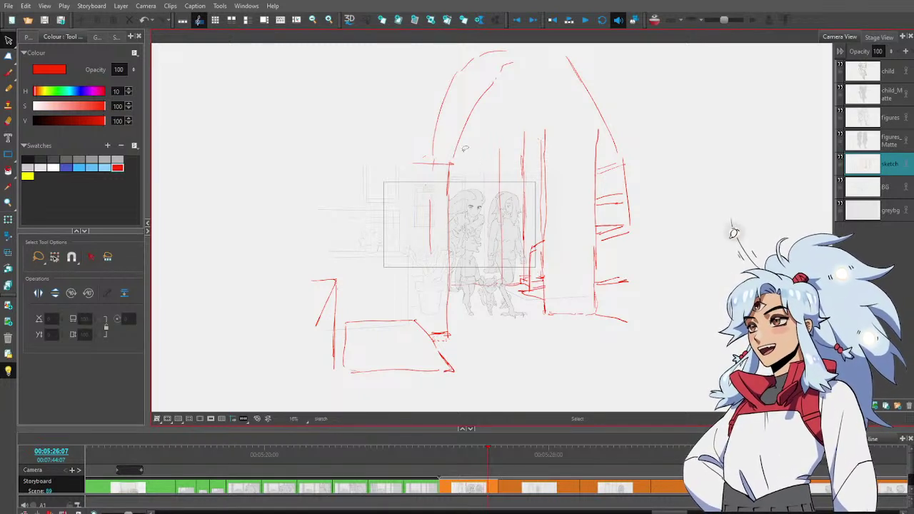
Try outlining a tall rectangle around the left character beside the arch's left column, and remove it
key("alt+b")
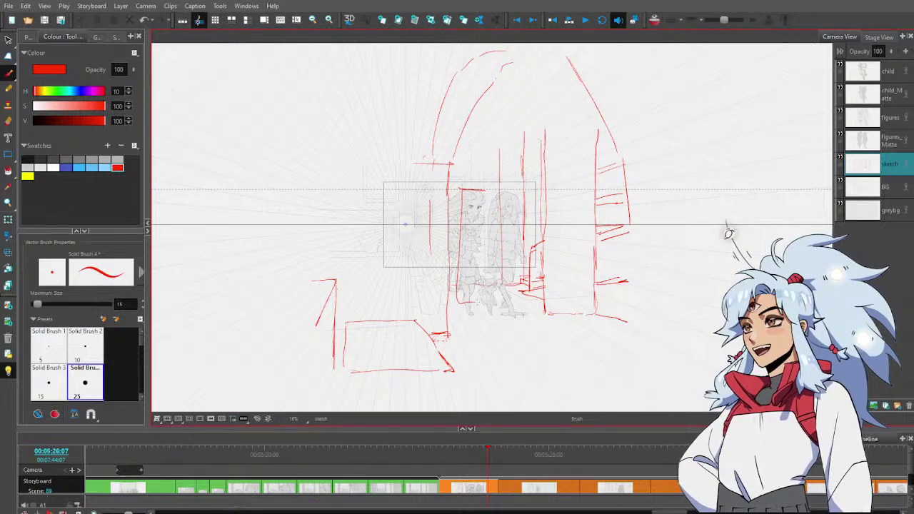
key("alt+s")
Sketch a small red diagram beyond the arch's right side with a vertical line, an angled line and small circles
key("alt+b")
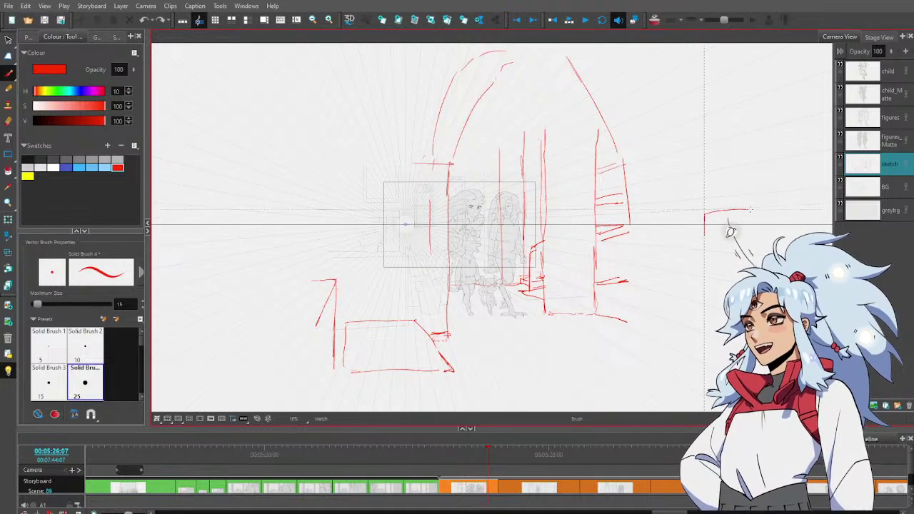
left_click_drag(750, 209, 763, 210)
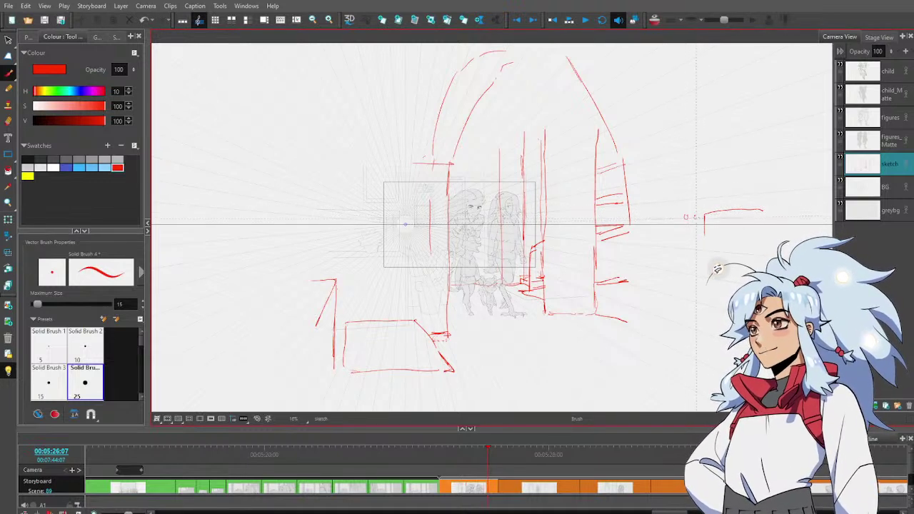
left_click_drag(674, 173, 673, 246)
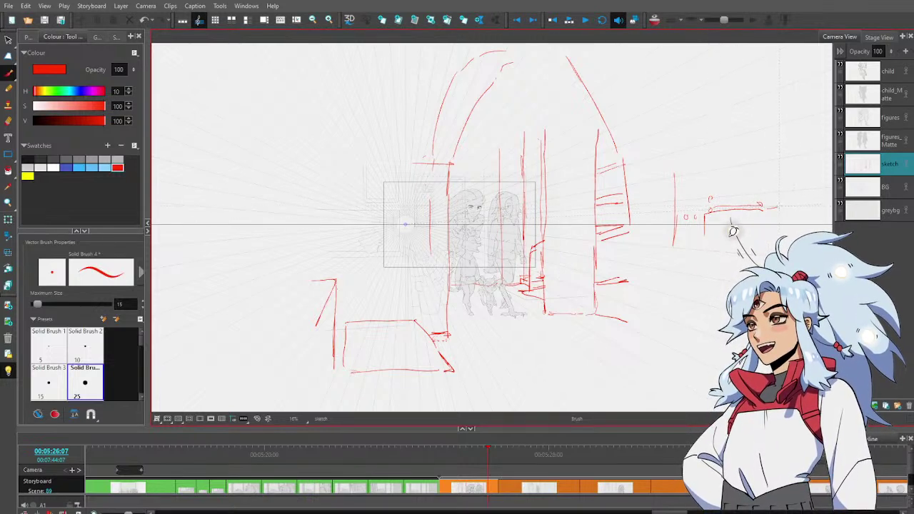
Select the small diagram's upper line with its end circles and shift it slightly up, away from the angled line
key("alt+s")
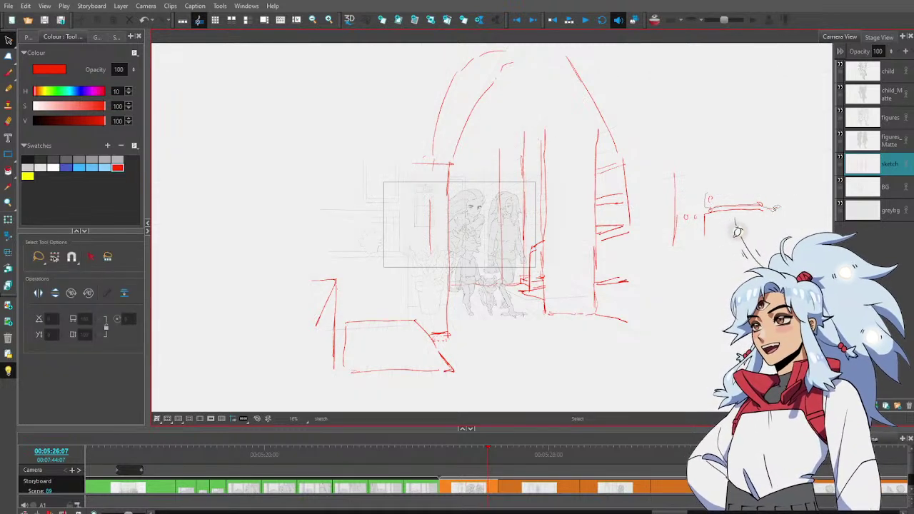
left_click_drag(776, 208, 765, 199)
left_click(753, 195)
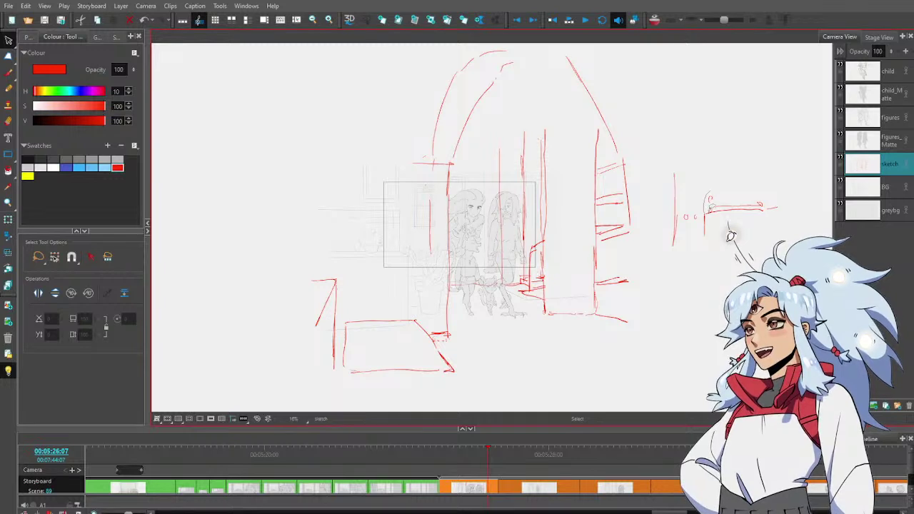
key("Delete")
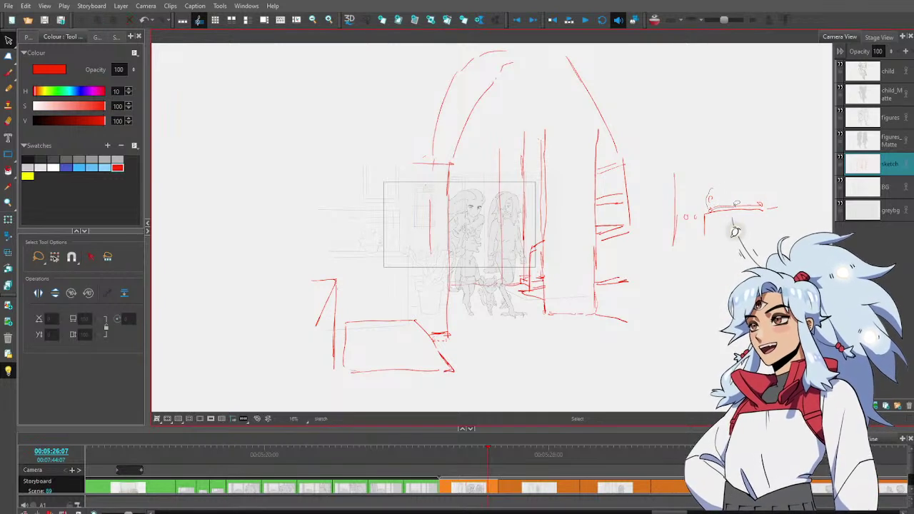
left_click(749, 204)
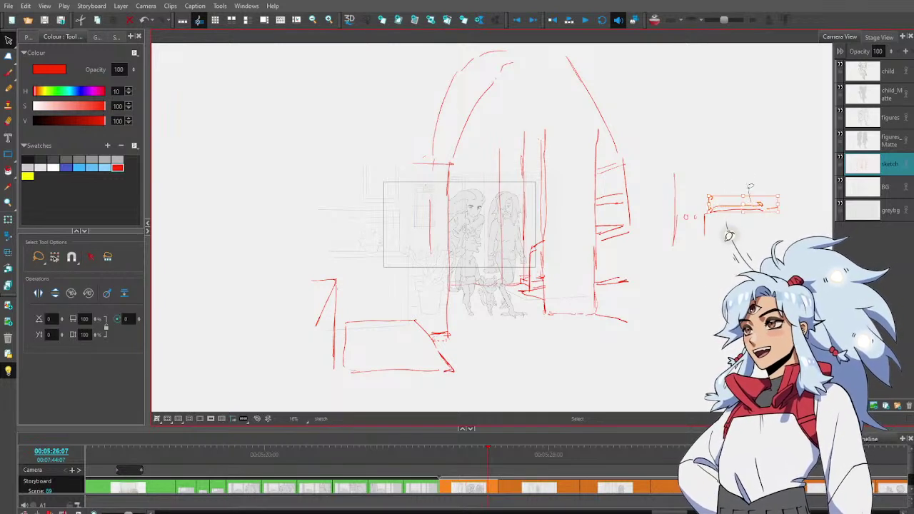
left_click(723, 181)
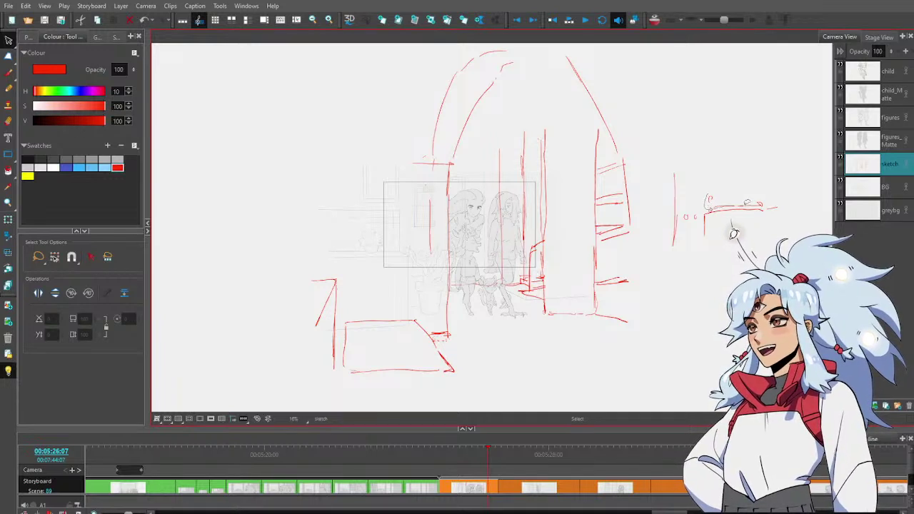
left_click(745, 202)
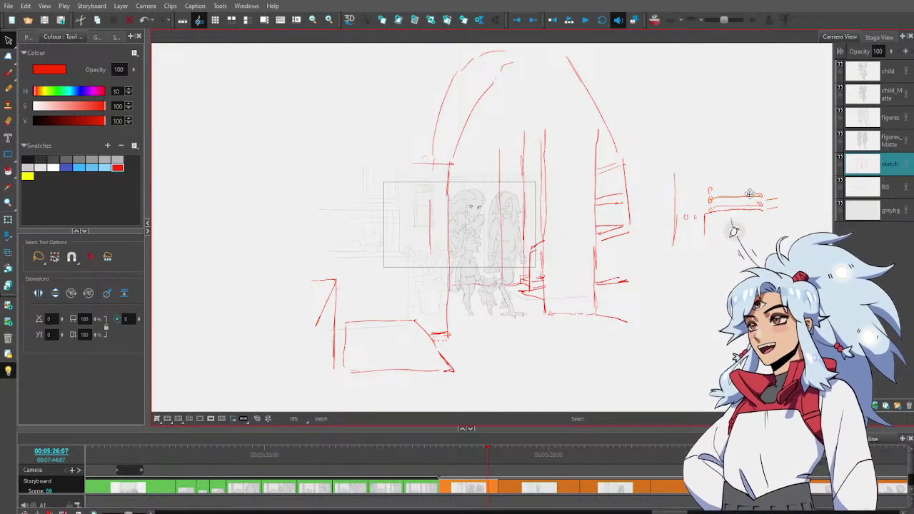
left_click(771, 184)
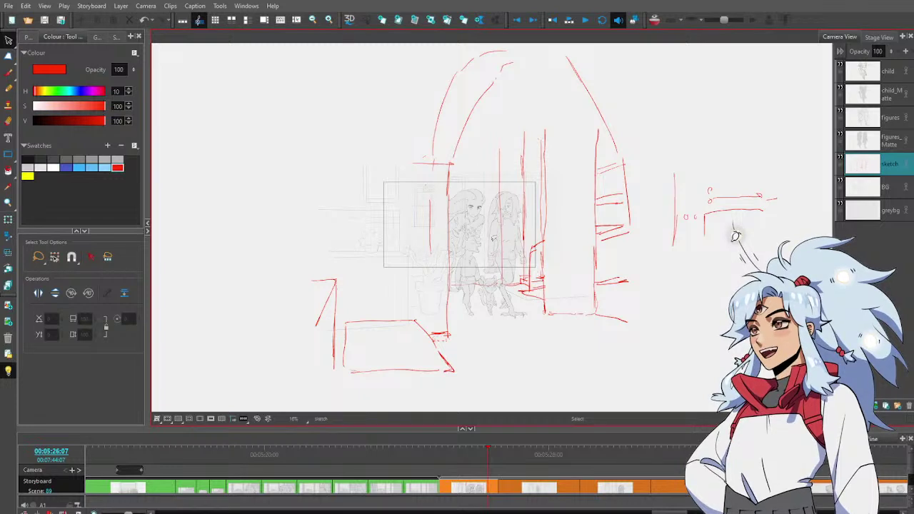
Try adding brush strokes across the floor beneath the left character, and undo them
key("alt+b")
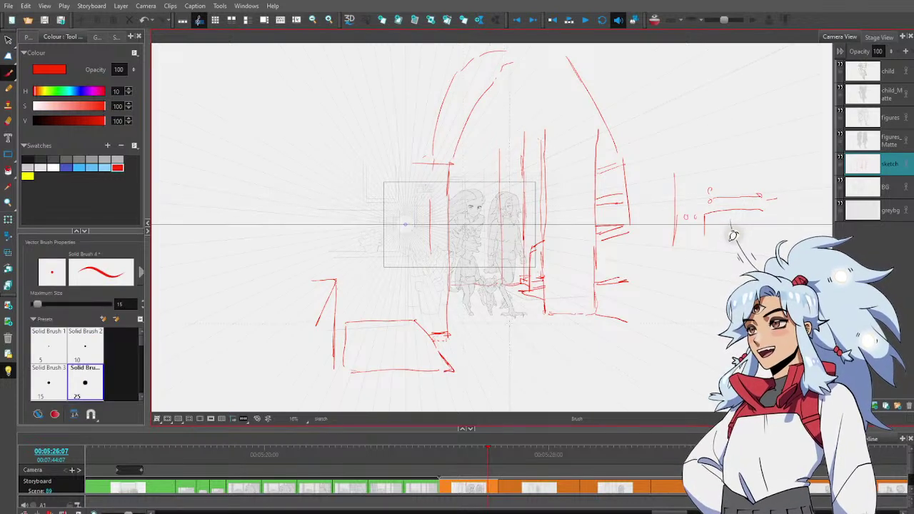
left_click_drag(414, 298, 476, 308)
mouse_move(463, 305)
left_mouse_down()
mouse_move(476, 308)
mouse_move(480, 298)
left_mouse_up()
key("ctrl+z")
key("ctrl+z")
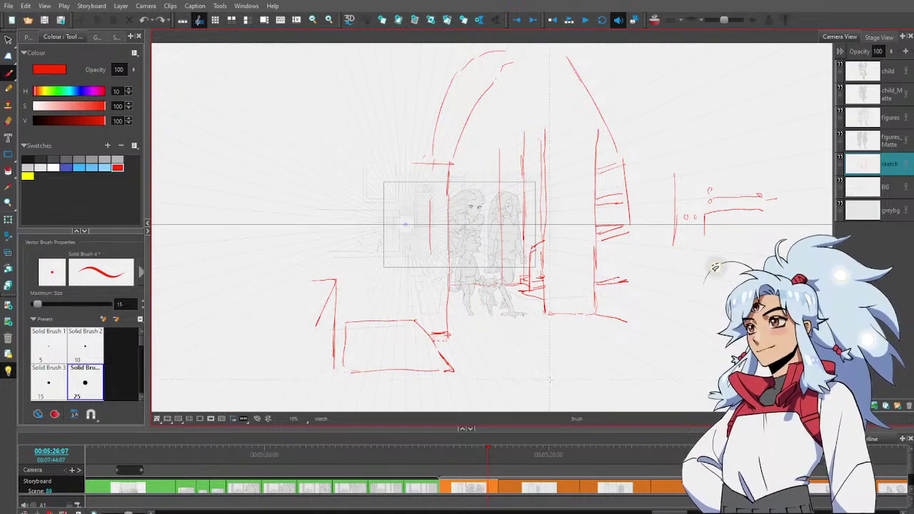
Select the small diagram to the right of the arch on the sketch layer and delete it
key("alt+s")
mouse_move(686, 160)
left_mouse_down()
mouse_move(793, 153)
mouse_move(687, 159)
left_mouse_up()
key("Delete")
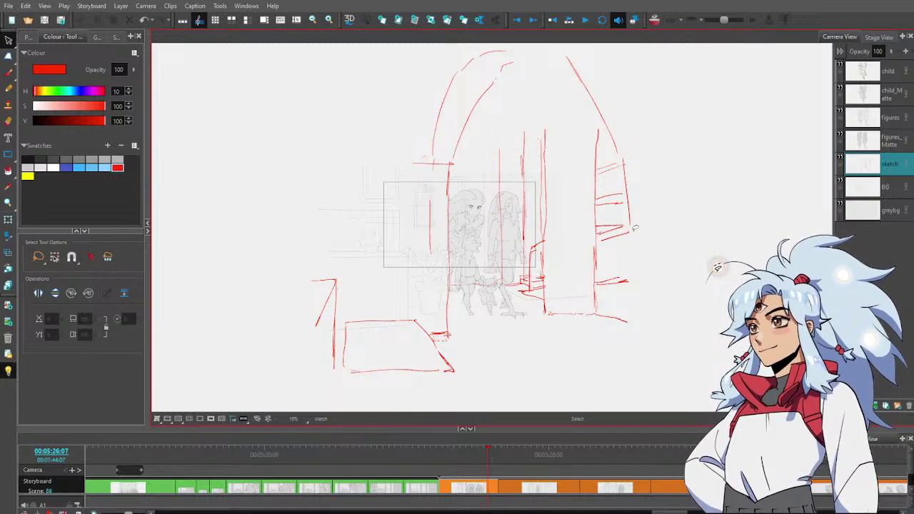
On the BG layer, select the old door frame, window and floor lines behind the characters and delete them
left_click(891, 188)
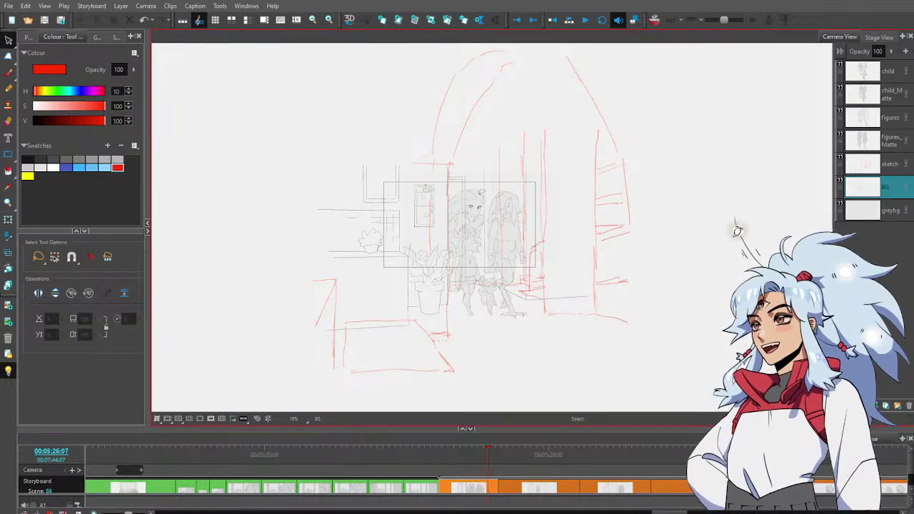
key("alt+z")
left_click(480, 196)
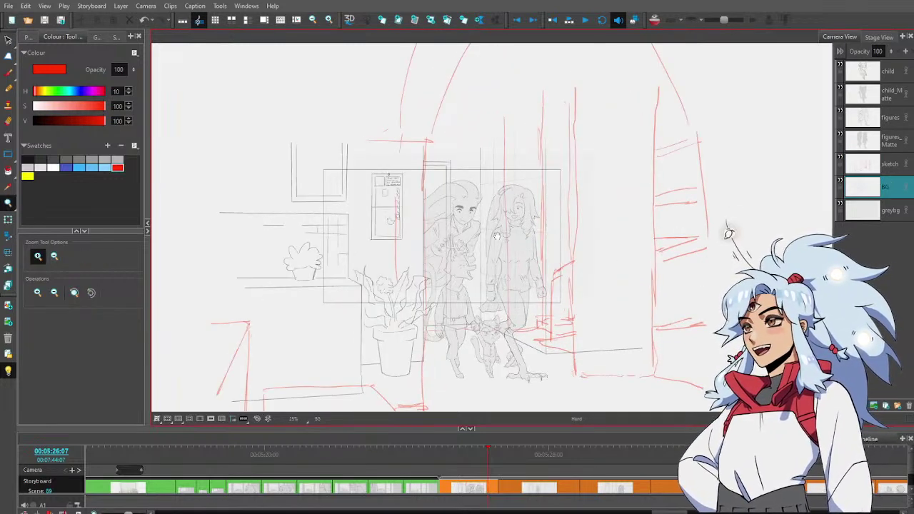
key("alt+s")
mouse_move(423, 277)
left_mouse_down()
mouse_move(423, 313)
mouse_move(529, 385)
mouse_move(619, 162)
mouse_move(607, 160)
left_mouse_up()
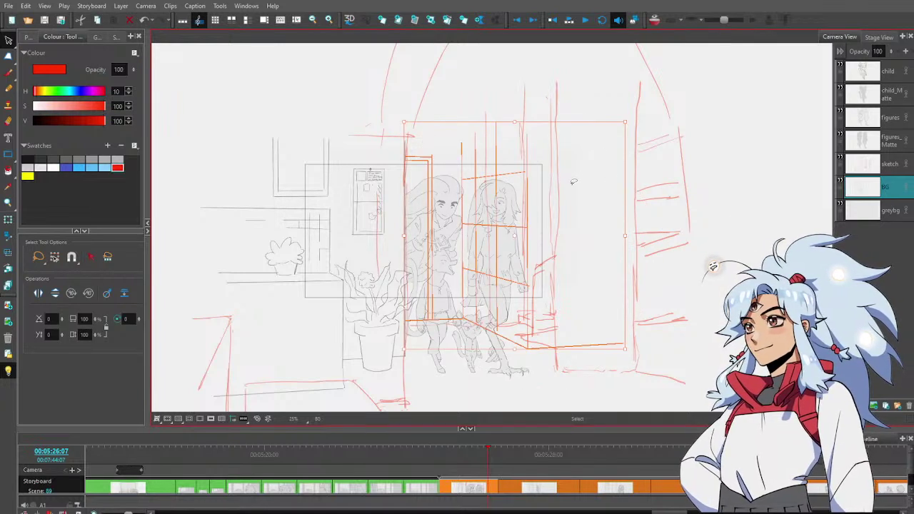
key("Delete")
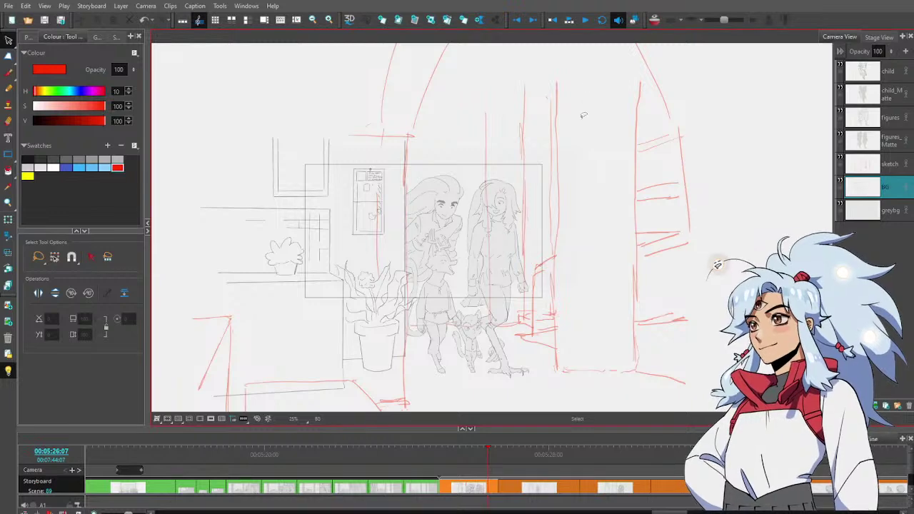
Move the tall framed poster on the BG layer from the left wall out to the right of the arch
left_click_drag(355, 100, 424, 51)
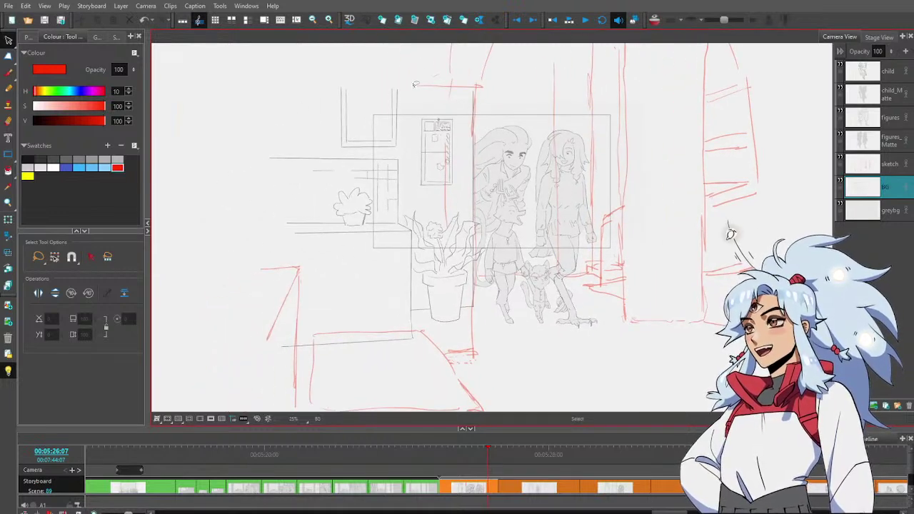
left_click_drag(410, 86, 405, 223)
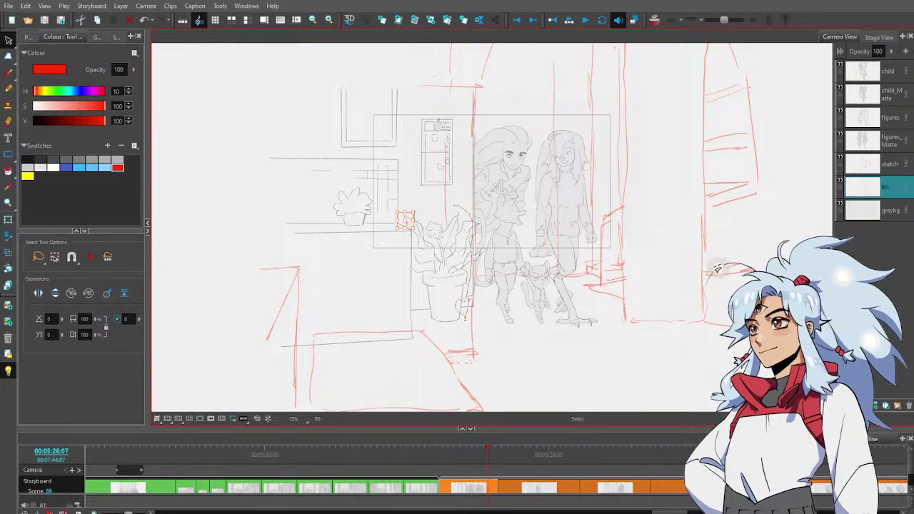
mouse_move(466, 314)
left_mouse_down()
mouse_move(402, 360)
mouse_move(287, 361)
mouse_move(226, 139)
mouse_move(364, 40)
mouse_move(454, 90)
left_mouse_up()
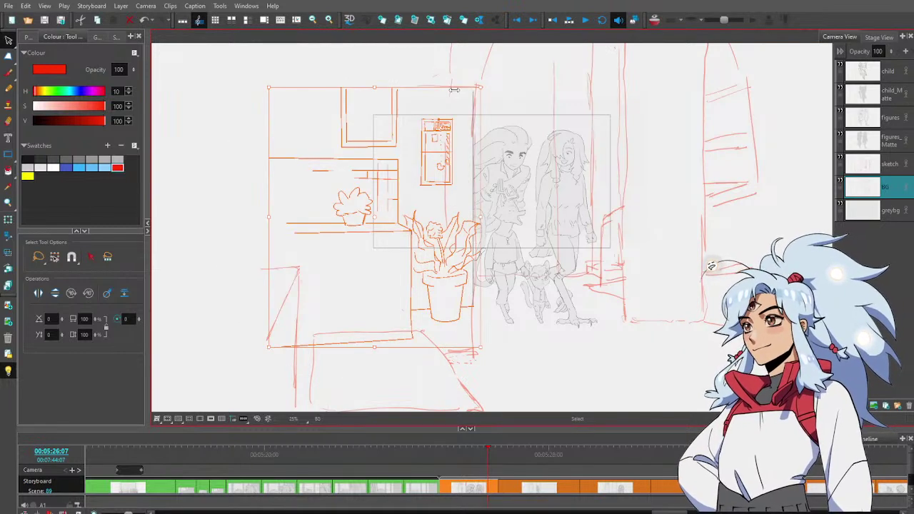
left_click(532, 124)
mouse_move(459, 107)
left_mouse_down()
mouse_move(414, 186)
mouse_move(457, 93)
mouse_move(466, 113)
left_mouse_up()
mouse_move(454, 150)
left_mouse_down()
mouse_move(782, 175)
mouse_move(816, 201)
left_mouse_up()
Select the remaining old counter, potted plants and wall frame on the BG layer and delete them
left_click(533, 85)
mouse_move(571, 69)
left_mouse_down()
mouse_move(500, 410)
mouse_move(236, 71)
mouse_move(564, 71)
left_mouse_up()
key("Delete")
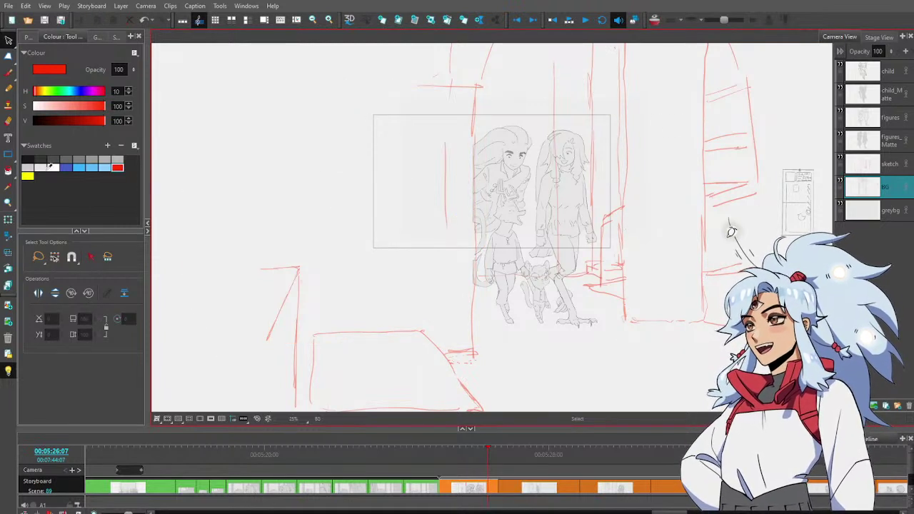
With the mid-grey swatch, draw two lines from the vanishing point to the red floor box's front edge, closed by horizontal lines
left_click(81, 158)
left_click(91, 159)
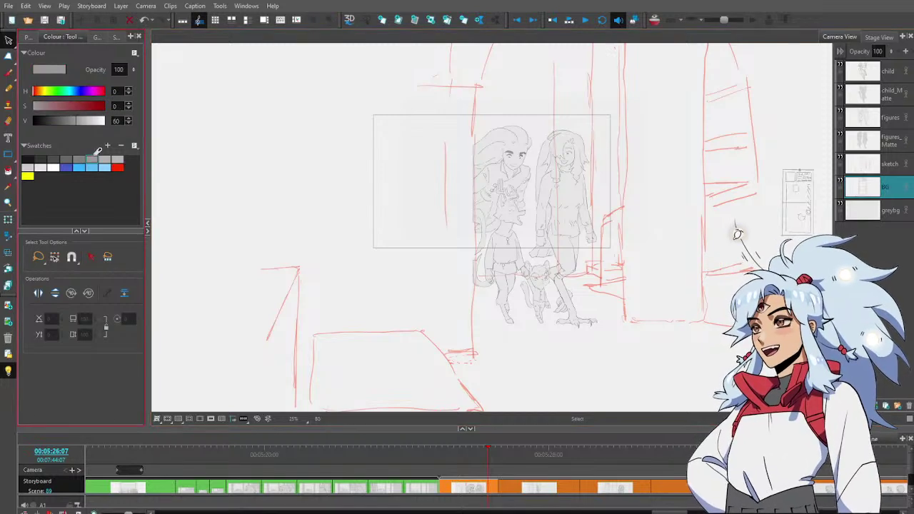
key("alt+b")
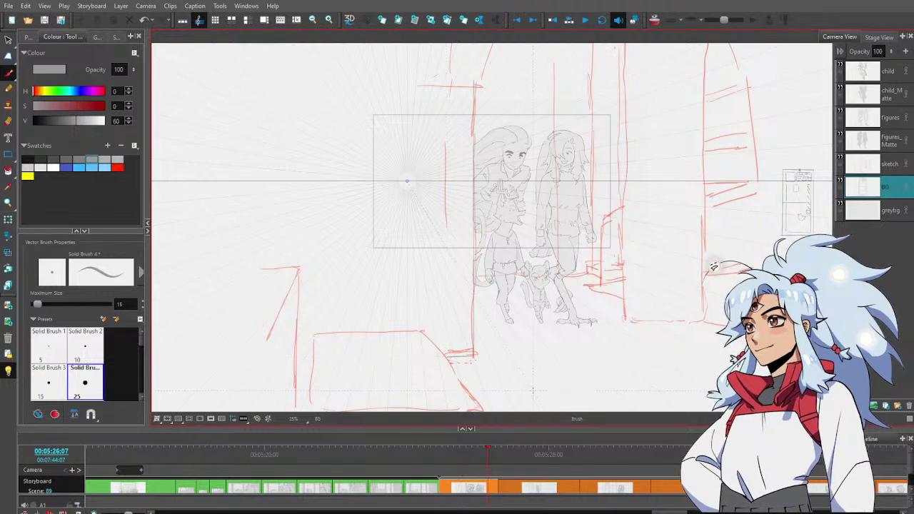
left_click_drag(529, 341, 471, 326)
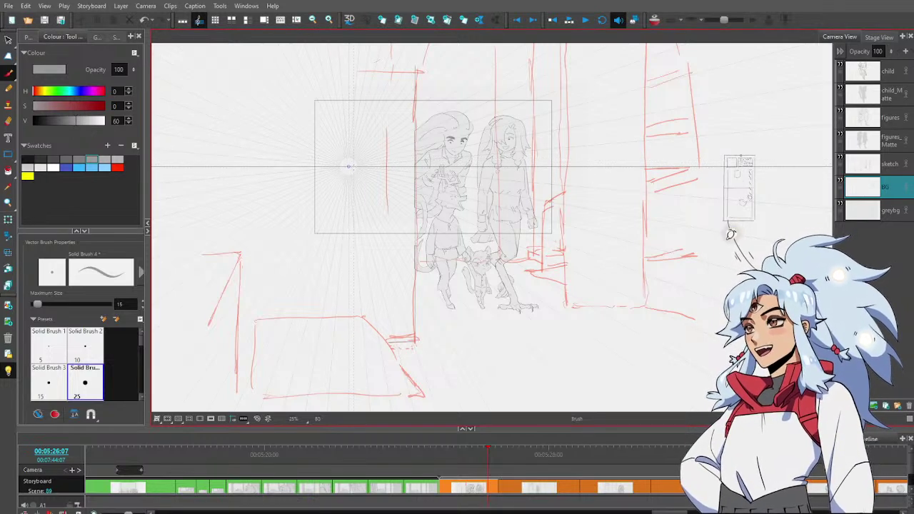
left_click_drag(386, 259, 380, 231)
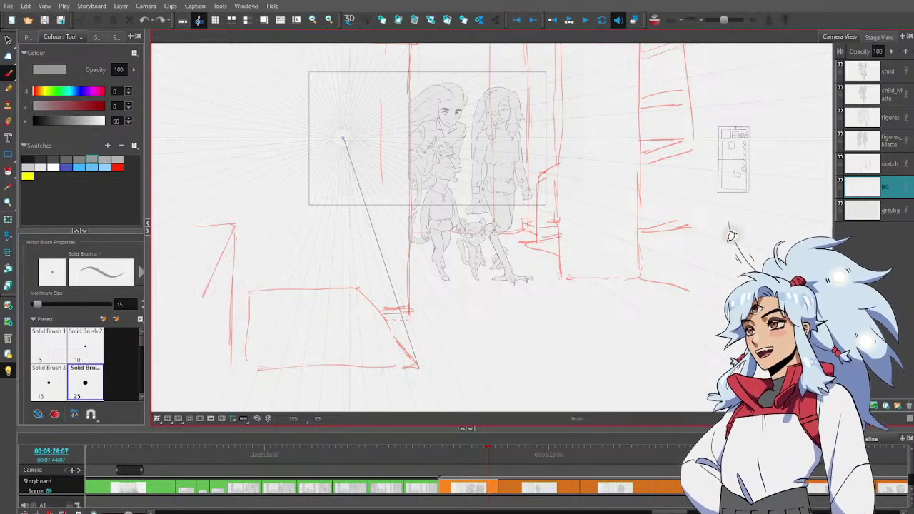
mouse_move(343, 138)
left_mouse_down()
mouse_move(242, 369)
mouse_move(418, 368)
left_mouse_up()
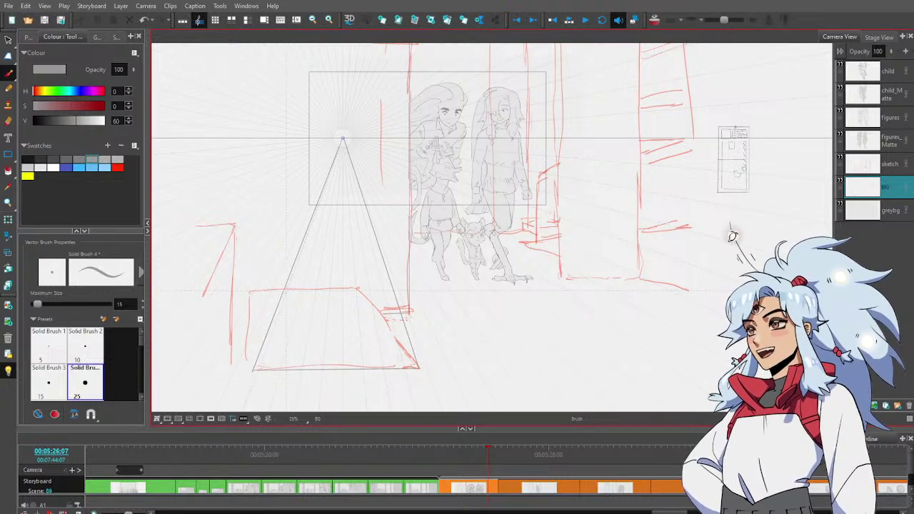
Break the converging grey lines at the floor box's back edge and delete the parts reaching up to the vanishing point
key("alt+e")
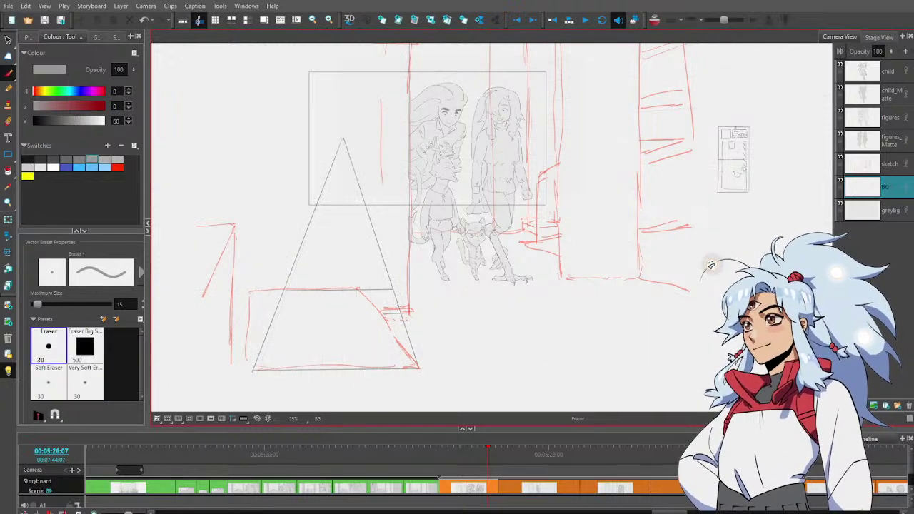
key("alt+v")
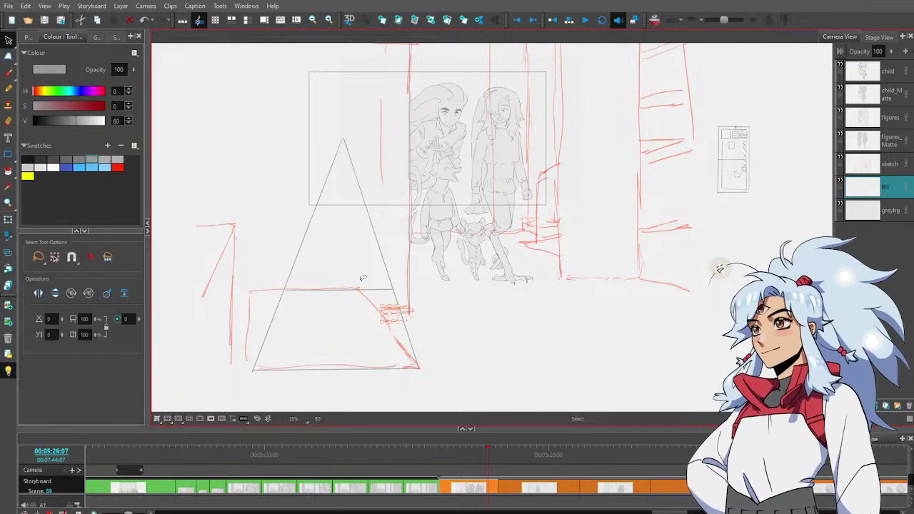
key("alt+b")
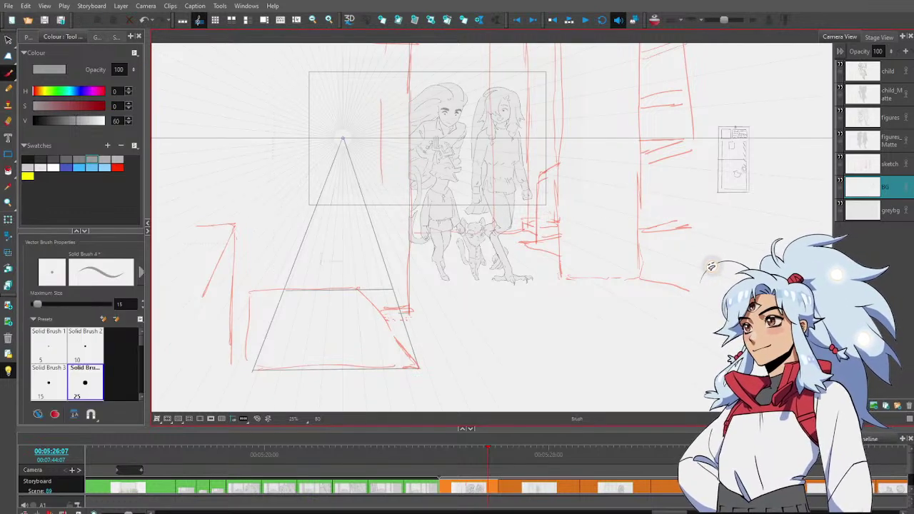
key("alt+e")
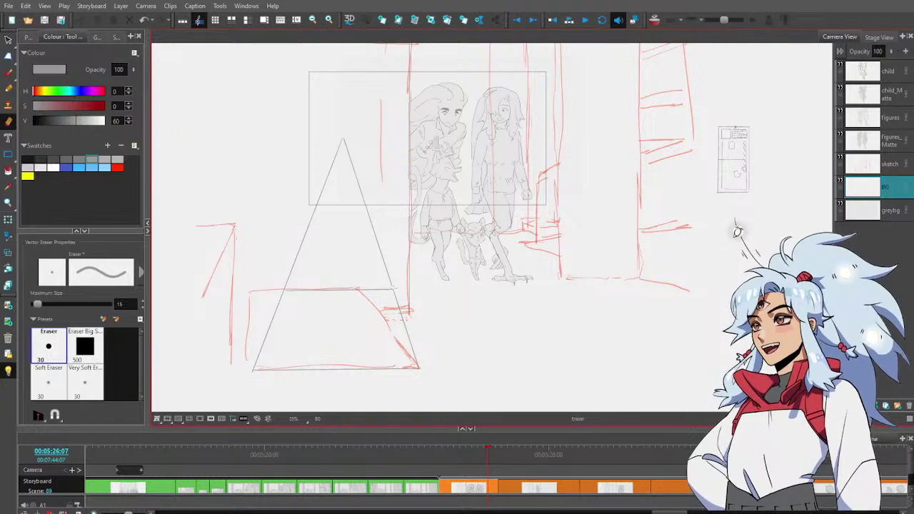
key("alt+v")
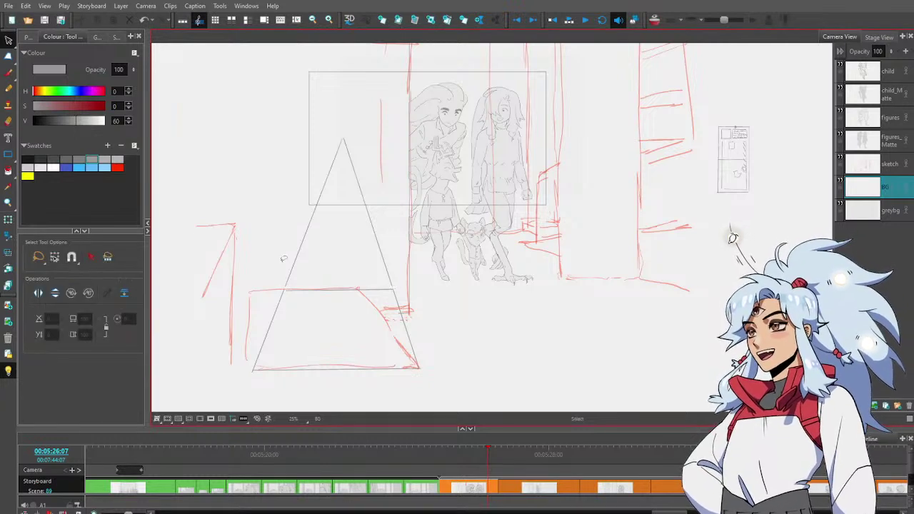
mouse_move(283, 270)
left_mouse_down()
mouse_move(386, 252)
mouse_move(329, 225)
left_mouse_up()
key("Delete")
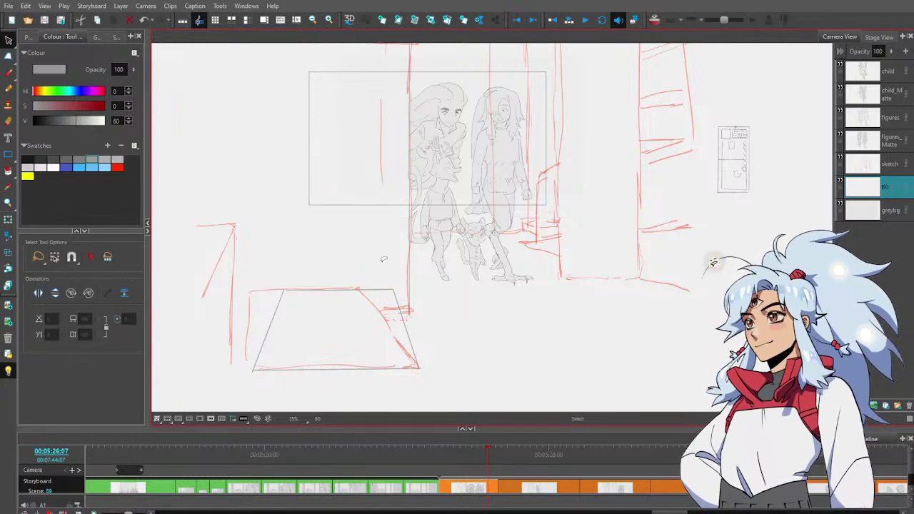
Draw a grey vertical line along the arch's red left edge on the BG layer and erase its end below the floor box's back edge
key("alt+b")
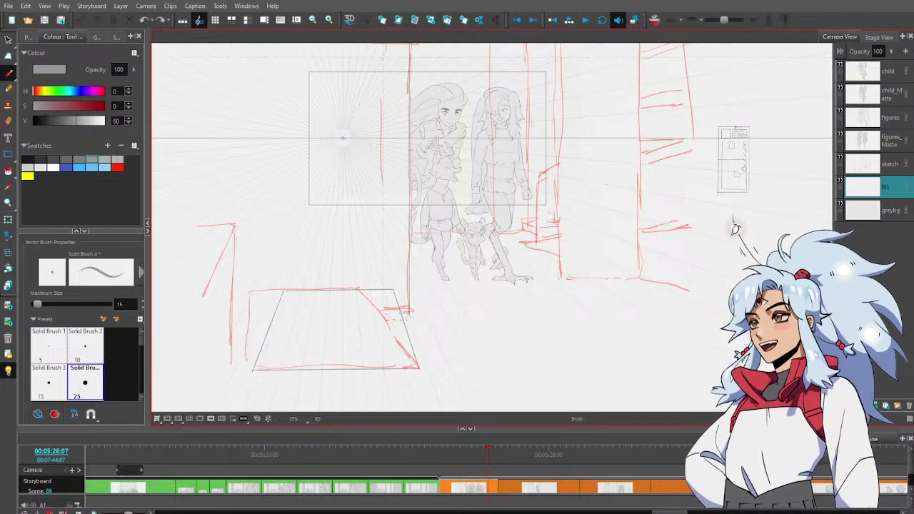
left_click_drag(382, 50, 384, 317)
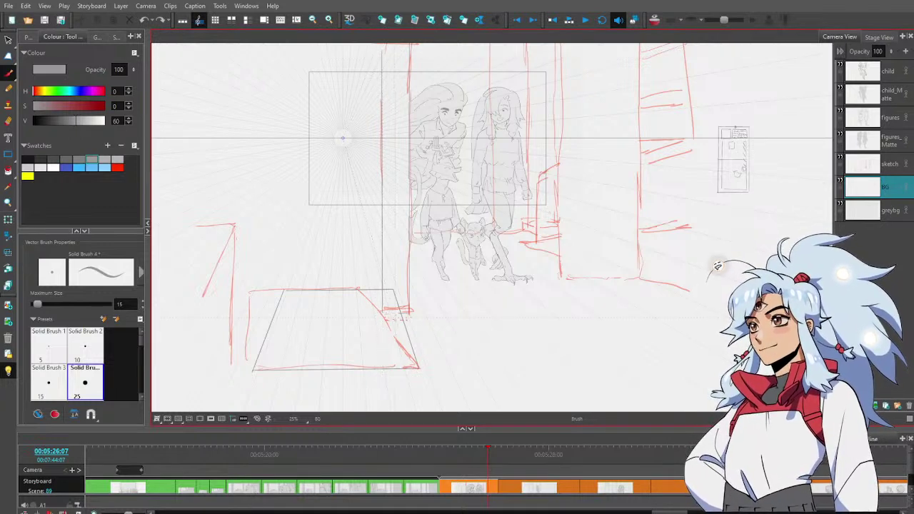
left_click_drag(370, 176, 390, 240)
left_click_drag(405, 357, 405, 315)
key("alt+e")
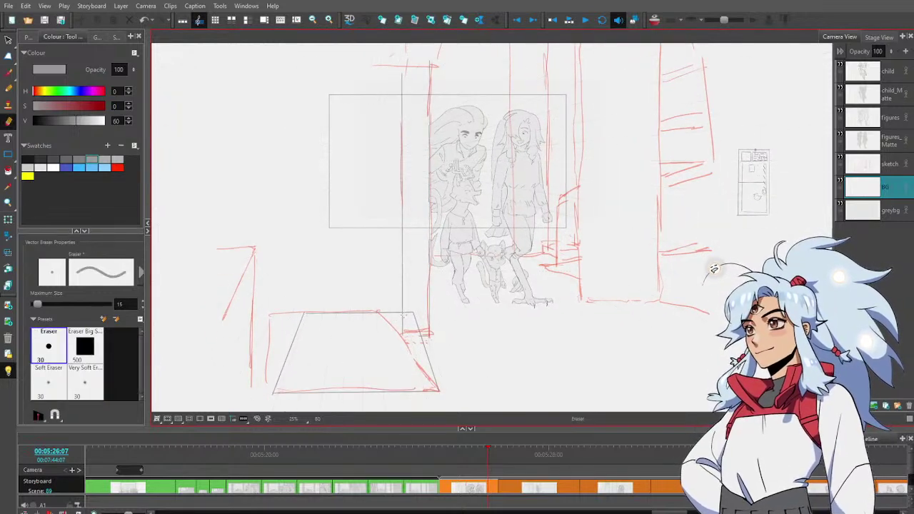
Move the tall framed poster from the right of the arch back onto the left wall, inside the camera frame
key("alt+s")
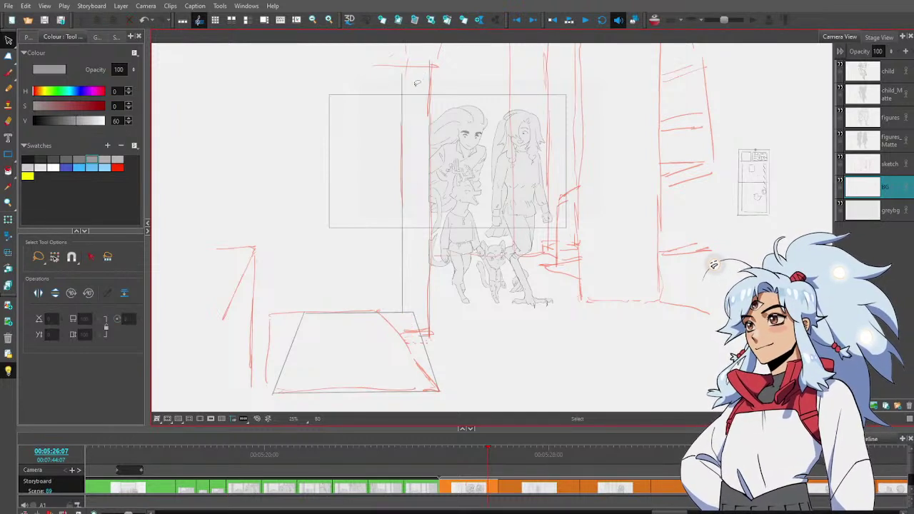
mouse_move(743, 135)
left_mouse_down()
mouse_move(717, 237)
mouse_move(778, 133)
left_mouse_up()
mouse_move(763, 179)
left_mouse_down()
mouse_move(472, 190)
mouse_move(378, 159)
left_mouse_up()
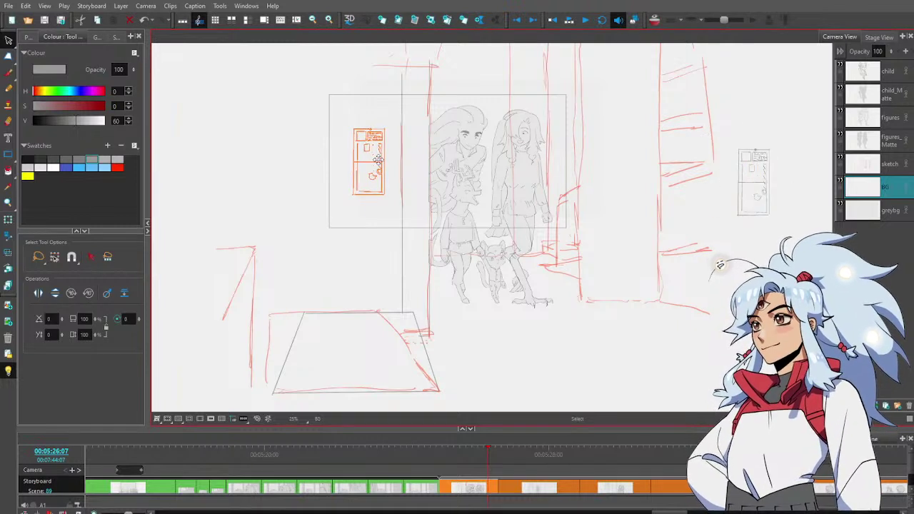
Draw a tall, narrow vertical bar with rounded ends on the left wall, beside the framed poster
key("alt+b")
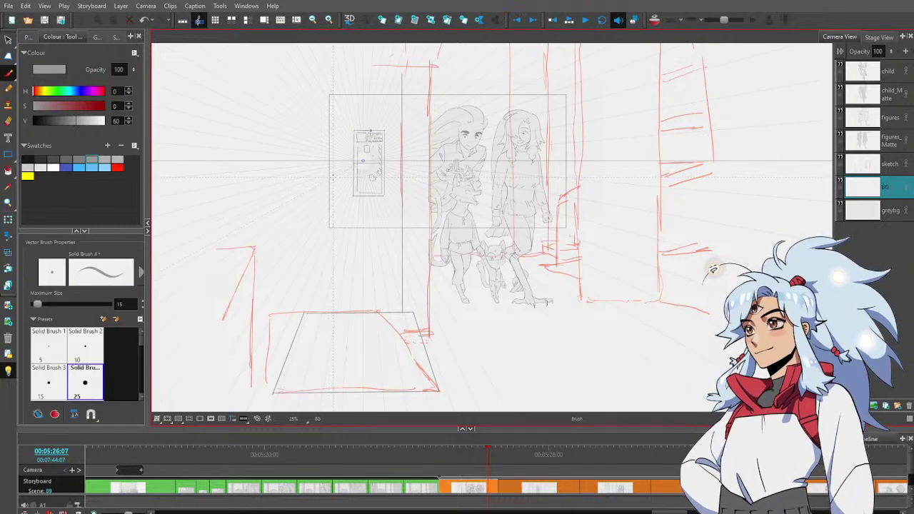
mouse_move(335, 177)
left_mouse_down()
mouse_move(336, 256)
mouse_move(330, 174)
left_mouse_up()
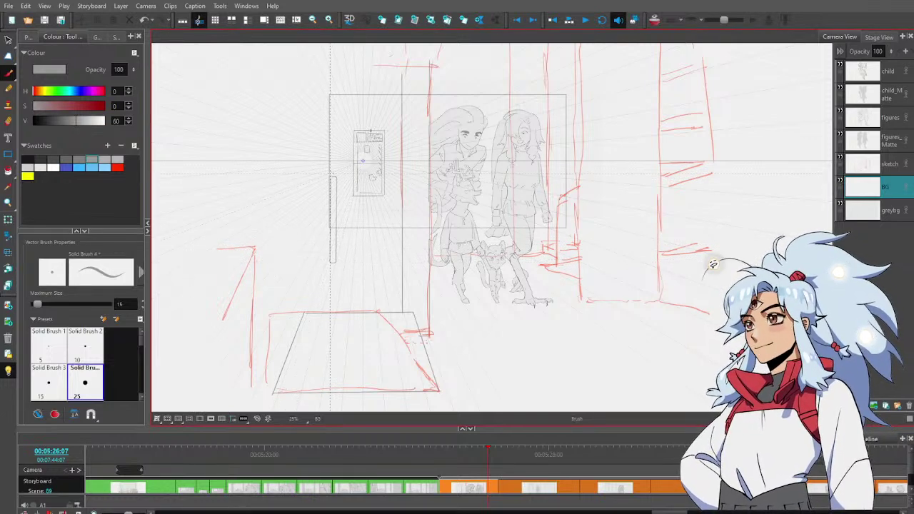
left_click_drag(500, 159, 452, 177)
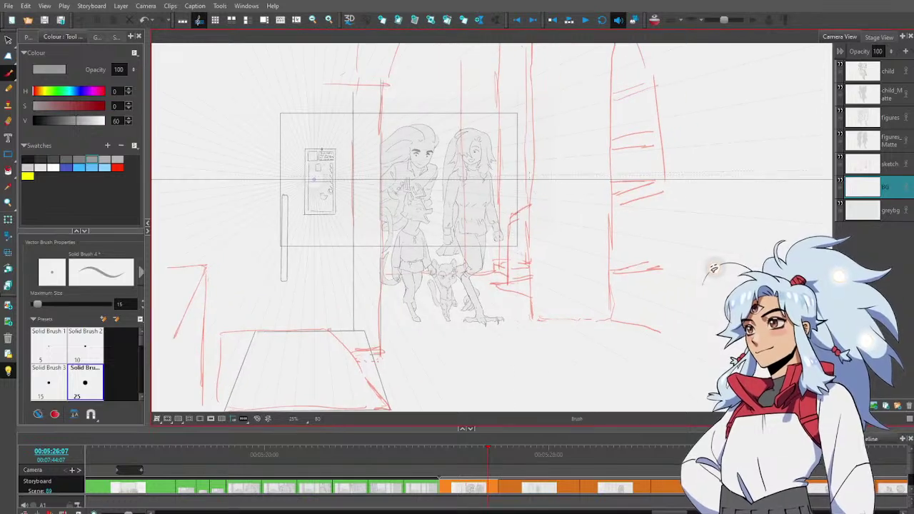
Draw a tilted rectangular sheet of paper on the wall directly below the framed poster
key("alt+z")
left_click(292, 170)
left_click(292, 169)
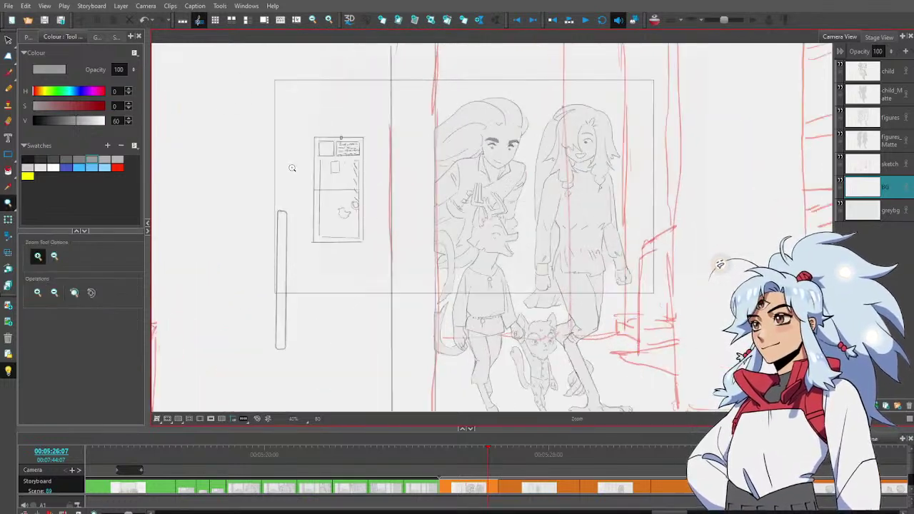
left_click(296, 169)
left_click(297, 169)
mouse_move(340, 220)
left_mouse_down()
mouse_move(373, 161)
mouse_move(387, 218)
mouse_move(368, 341)
mouse_move(485, 353)
left_mouse_up()
left_click(389, 282)
left_click(389, 282)
key("alt+b")
mouse_move(389, 193)
left_mouse_down()
mouse_move(500, 210)
mouse_move(484, 353)
left_mouse_up()
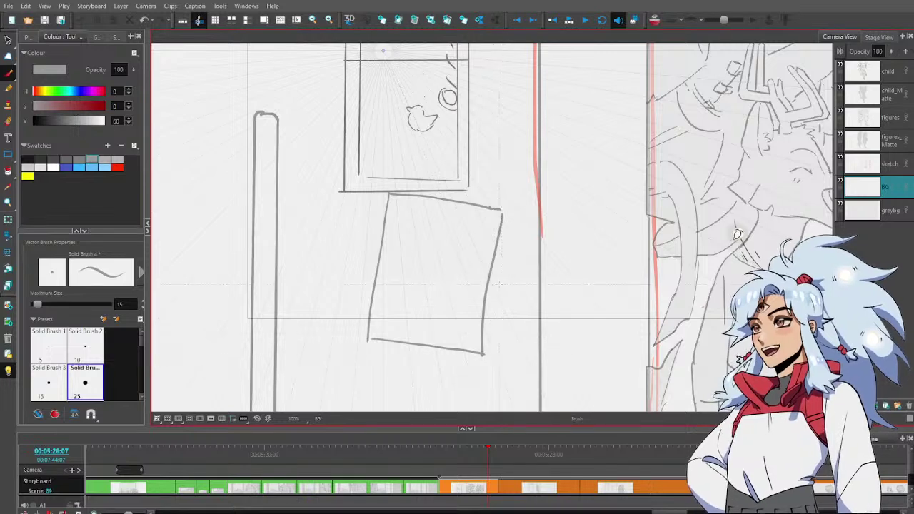
Erase the tilted sheet's bent right edge, redraw it straighter and tidy the upper right corner
key("alt+e")
left_click_drag(501, 240, 484, 309)
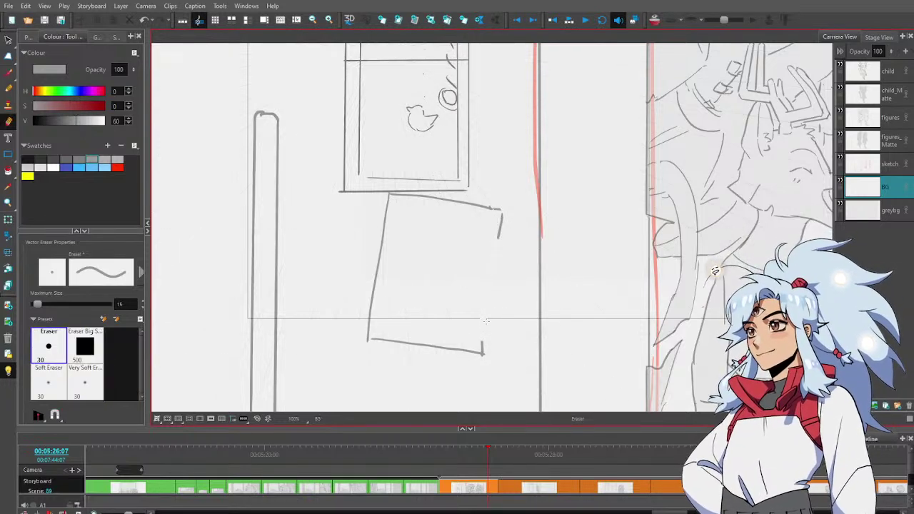
key("alt+b")
left_click_drag(501, 213, 483, 352)
key("alt+e")
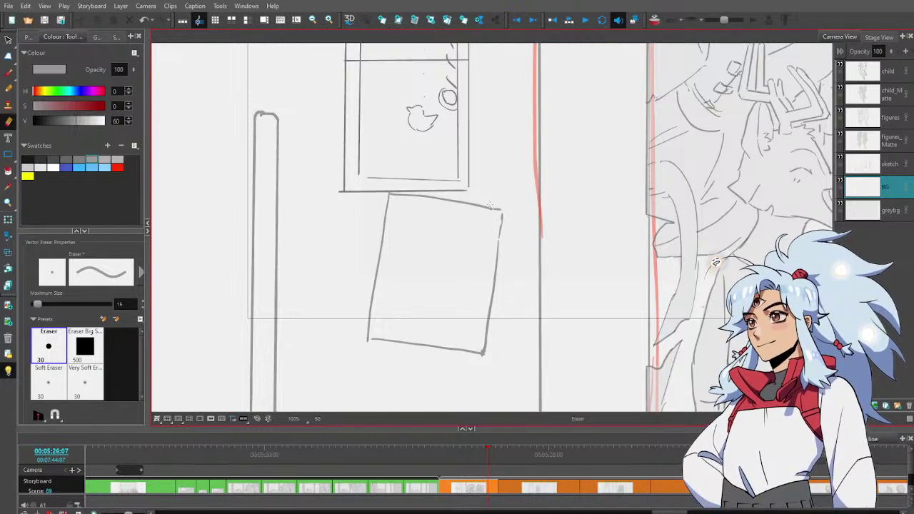
key("alt+b")
left_click_drag(493, 205, 503, 223)
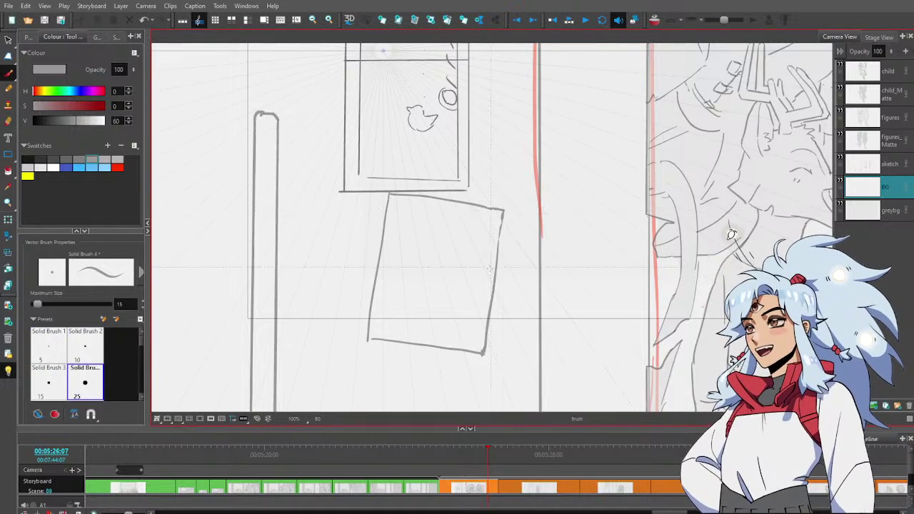
key("alt+e")
Doodle a winged figure, a small child and a robed figure side by side on the tilted sheet
key("alt+b")
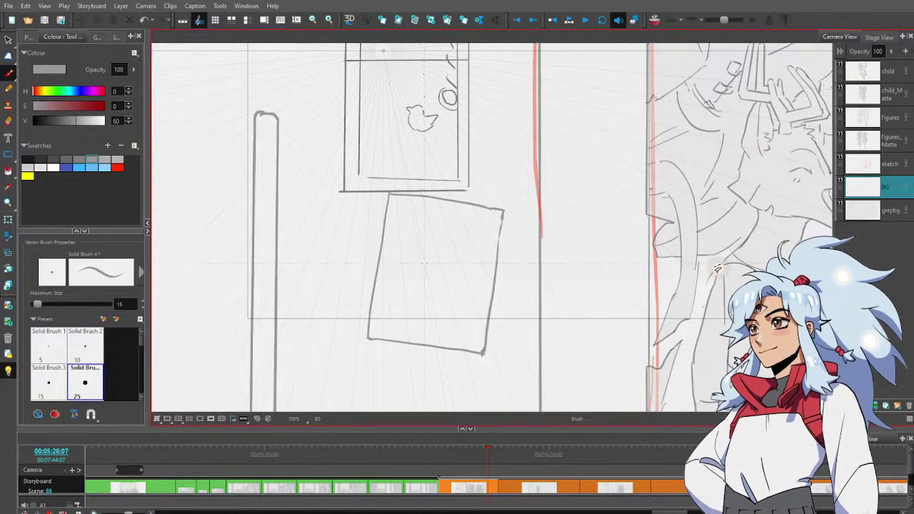
mouse_move(417, 246)
left_mouse_down()
mouse_move(394, 248)
mouse_move(411, 256)
left_mouse_up()
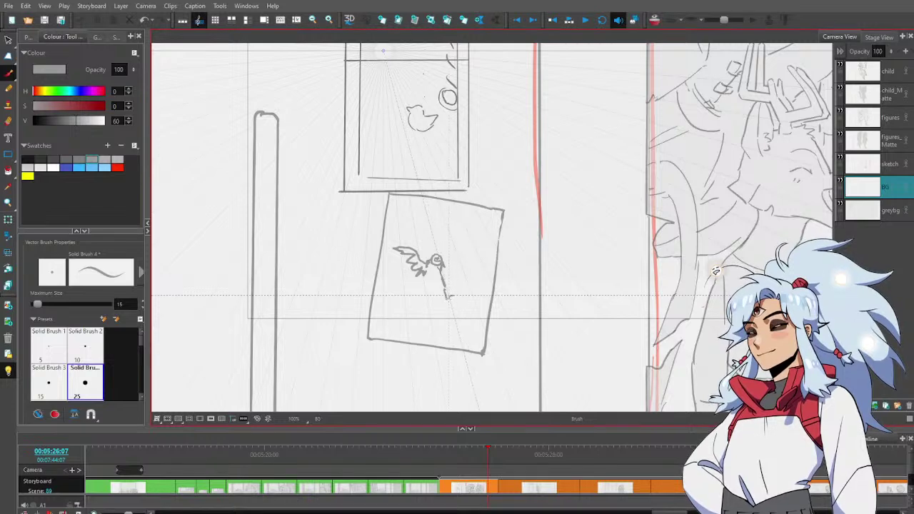
left_click_drag(450, 296, 452, 295)
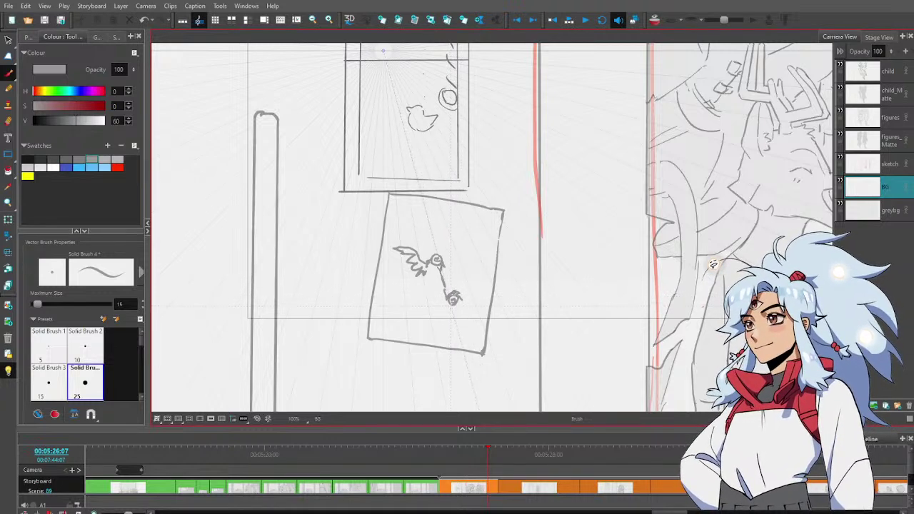
left_click_drag(450, 317, 460, 322)
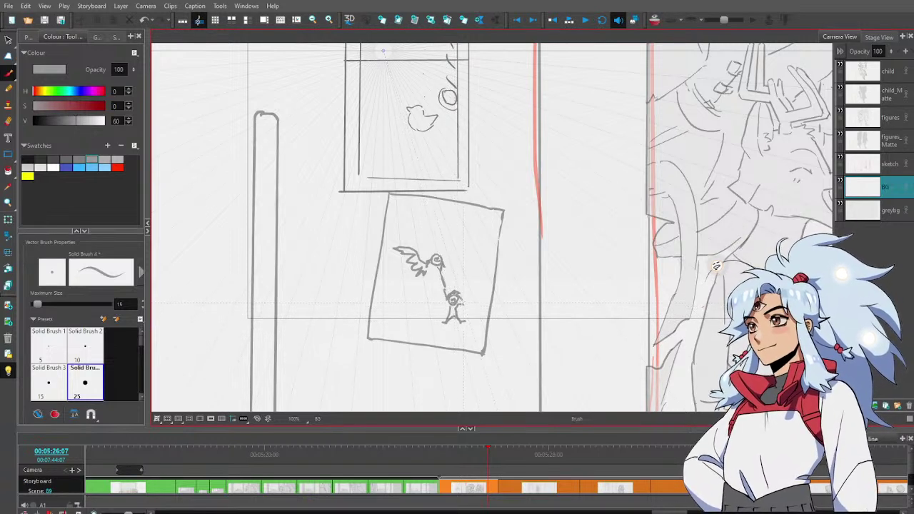
mouse_move(437, 268)
left_mouse_down()
mouse_move(430, 322)
mouse_move(428, 288)
mouse_move(409, 309)
mouse_move(426, 280)
mouse_move(473, 250)
mouse_move(443, 276)
left_mouse_up()
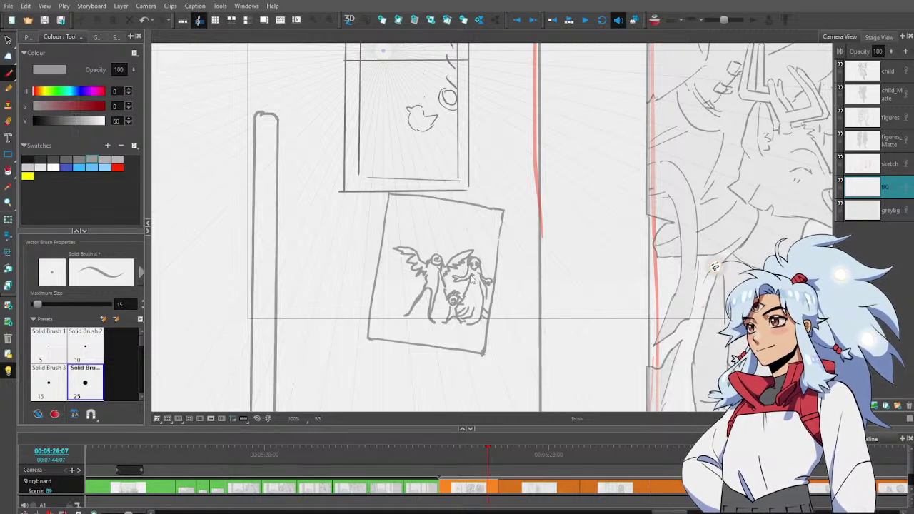
left_click(734, 234)
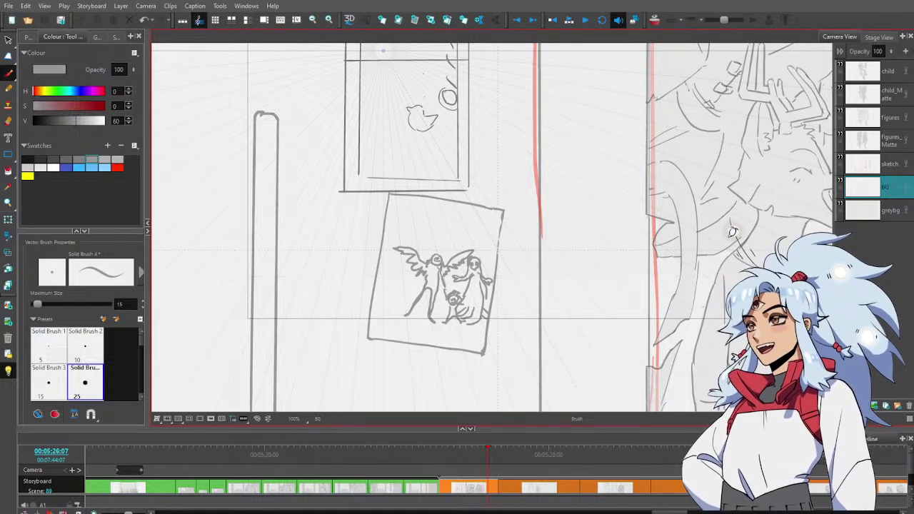
Move the robed figure's head slightly higher in the doodle and adjust its contours
key("minus")
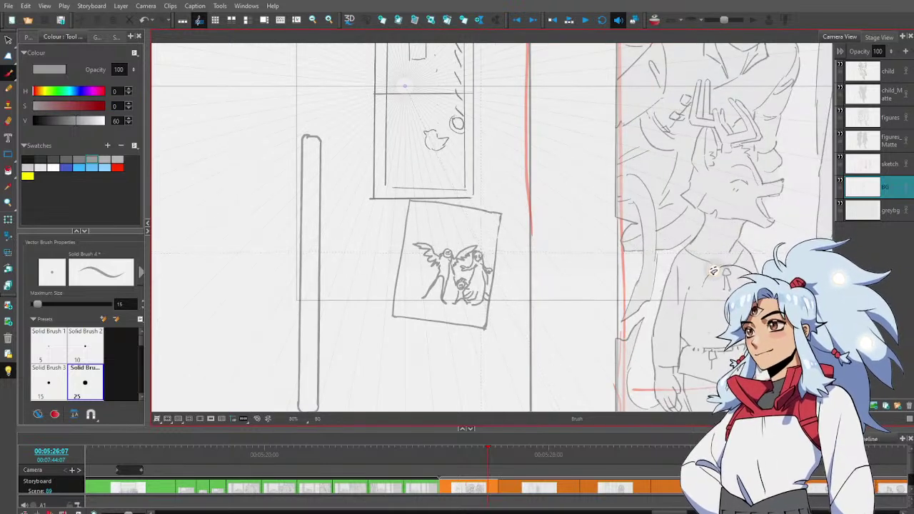
key("alt+s")
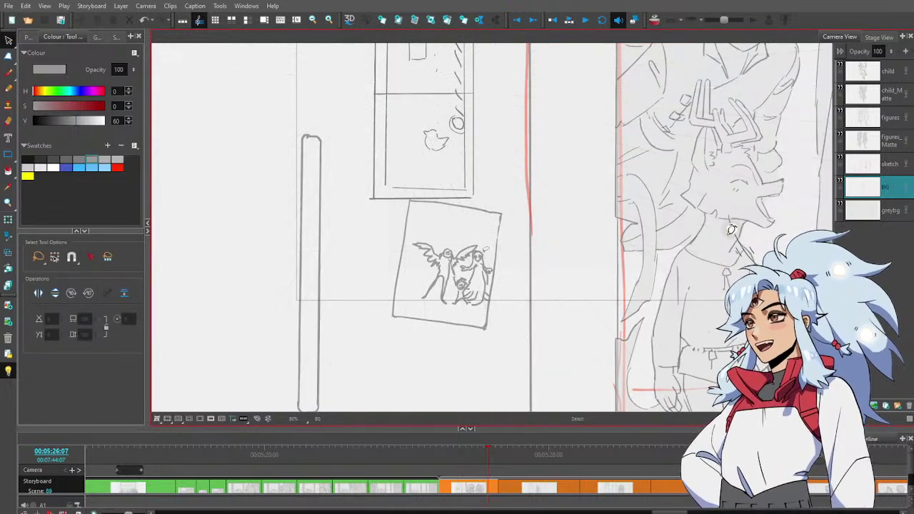
mouse_move(464, 269)
left_mouse_down()
mouse_move(485, 280)
mouse_move(494, 266)
mouse_move(484, 246)
mouse_move(494, 238)
mouse_move(475, 240)
left_mouse_up()
key("alt+0")
left_click(488, 217)
key("alt+e")
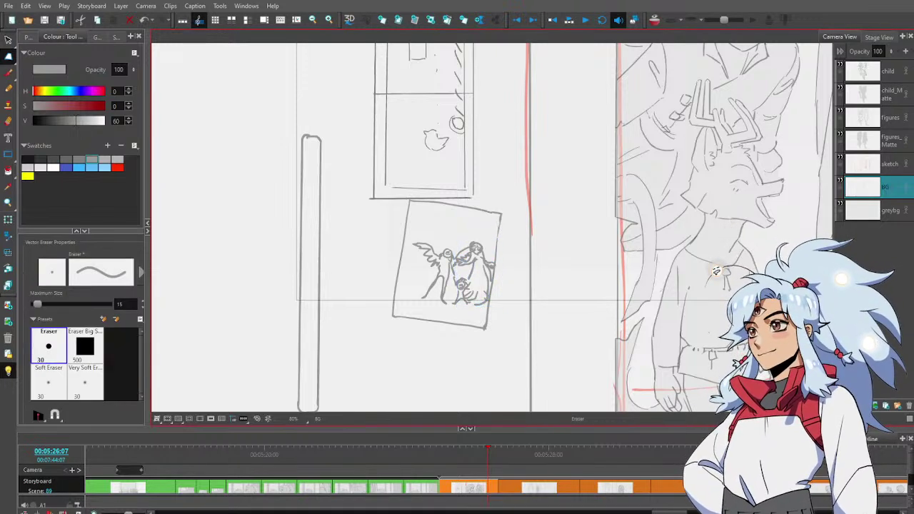
Add a long-haired robed figure to the left of the winged figure, with a small round creature between them
key("alt+b")
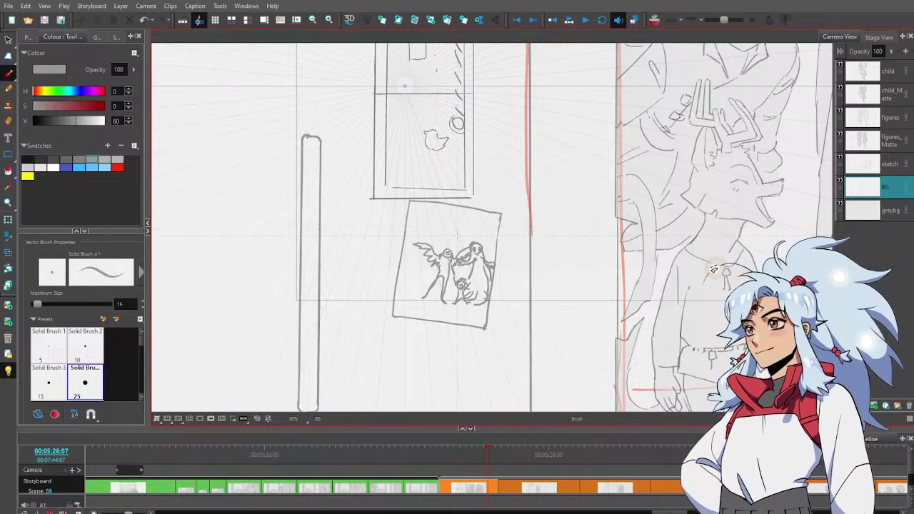
key("alt+z")
left_click(429, 262)
left_click(433, 256)
left_click(433, 257)
left_click_drag(458, 208, 461, 163)
key("alt+b")
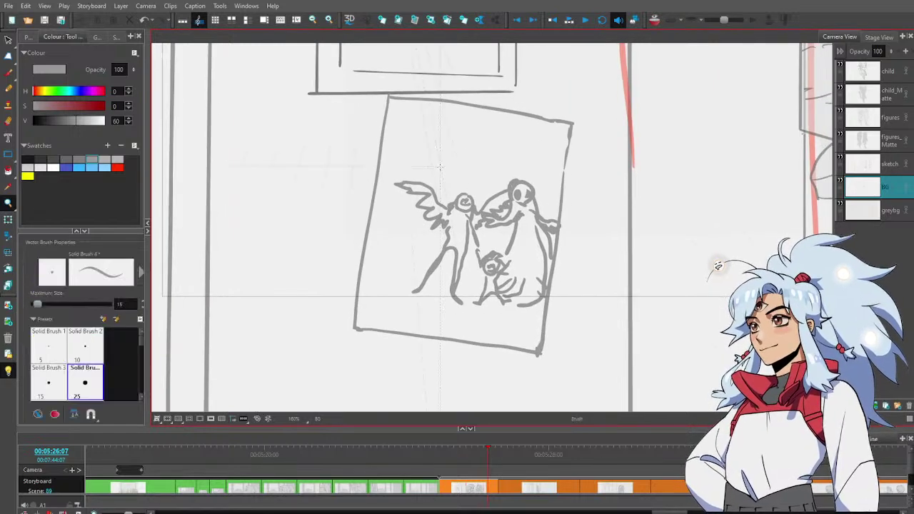
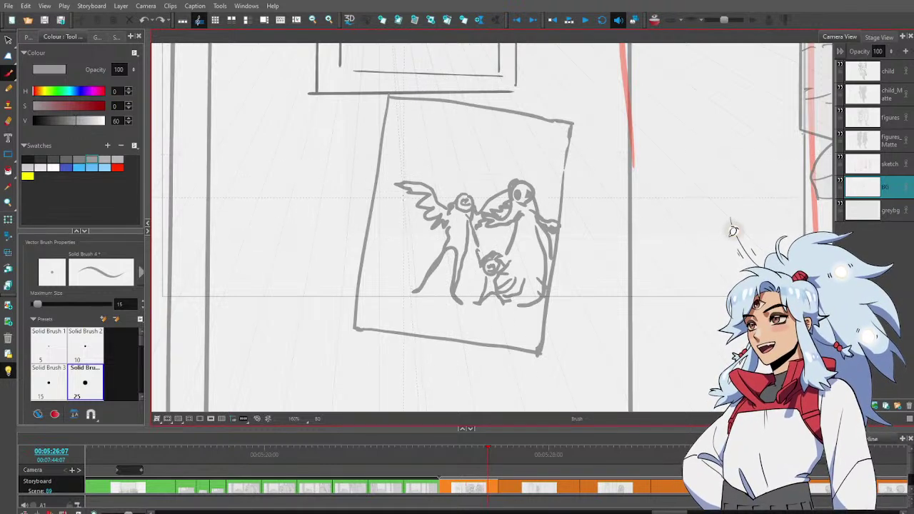
mouse_move(400, 193)
left_mouse_down()
mouse_move(391, 208)
mouse_move(408, 197)
mouse_move(410, 210)
left_mouse_up()
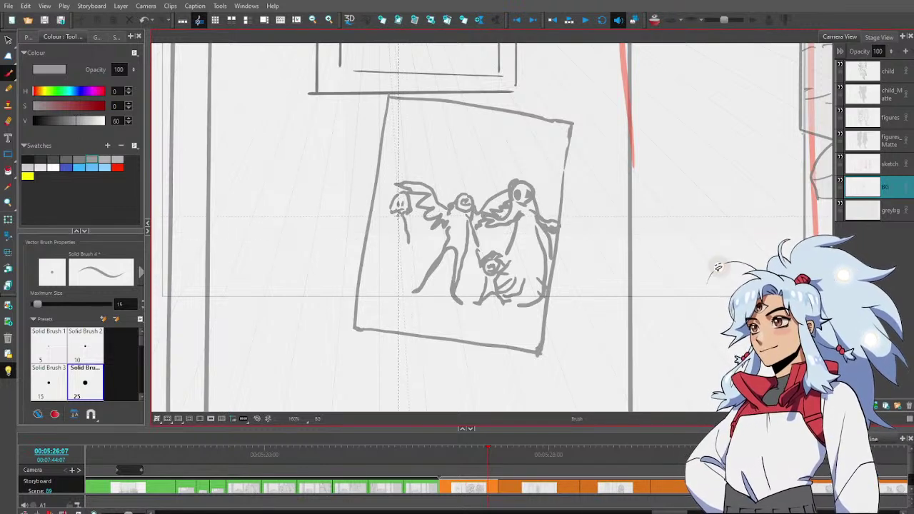
mouse_move(389, 238)
left_mouse_down()
mouse_move(379, 283)
mouse_move(363, 285)
mouse_move(384, 284)
left_mouse_up()
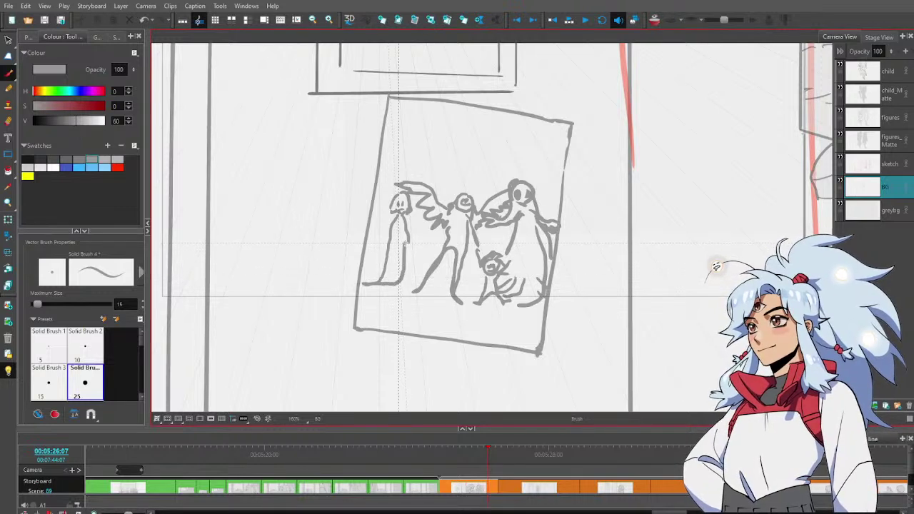
mouse_move(408, 252)
left_mouse_down()
mouse_move(382, 250)
mouse_move(408, 245)
mouse_move(400, 225)
mouse_move(399, 244)
left_mouse_up()
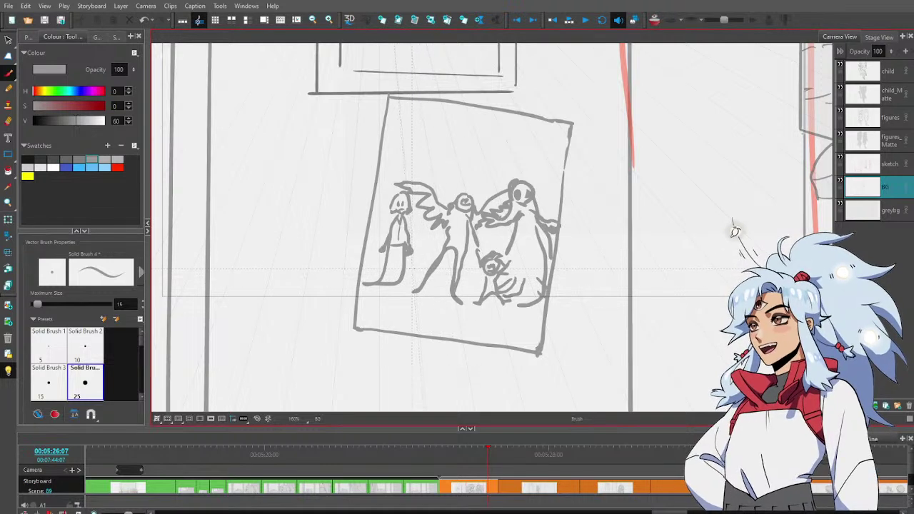
mouse_move(411, 266)
left_mouse_down()
mouse_move(419, 262)
mouse_move(406, 283)
mouse_move(417, 302)
mouse_move(420, 267)
mouse_move(436, 268)
mouse_move(421, 292)
mouse_move(398, 262)
mouse_move(404, 294)
mouse_move(420, 286)
left_mouse_up()
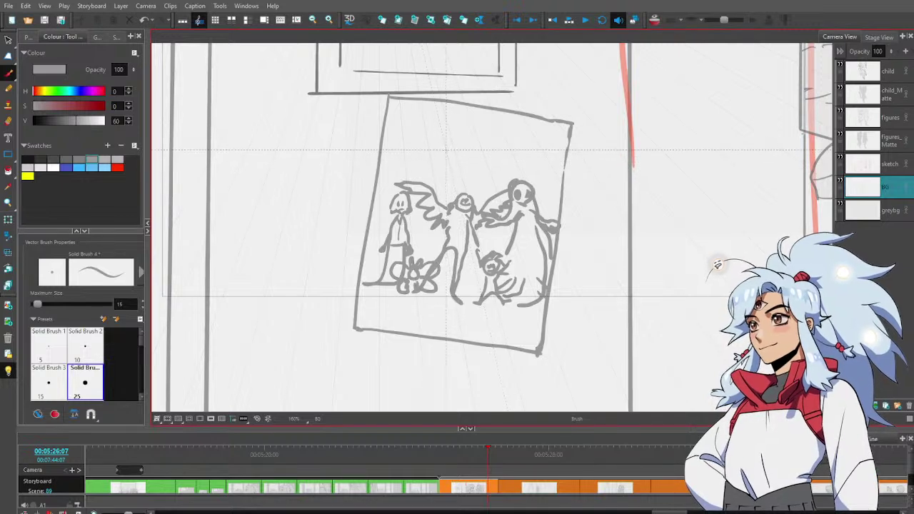
Draw a flying figure's round head, body and outstretched arm above the winged figure on the sheet
mouse_move(447, 149)
left_mouse_down()
mouse_move(460, 153)
mouse_move(453, 162)
left_mouse_up()
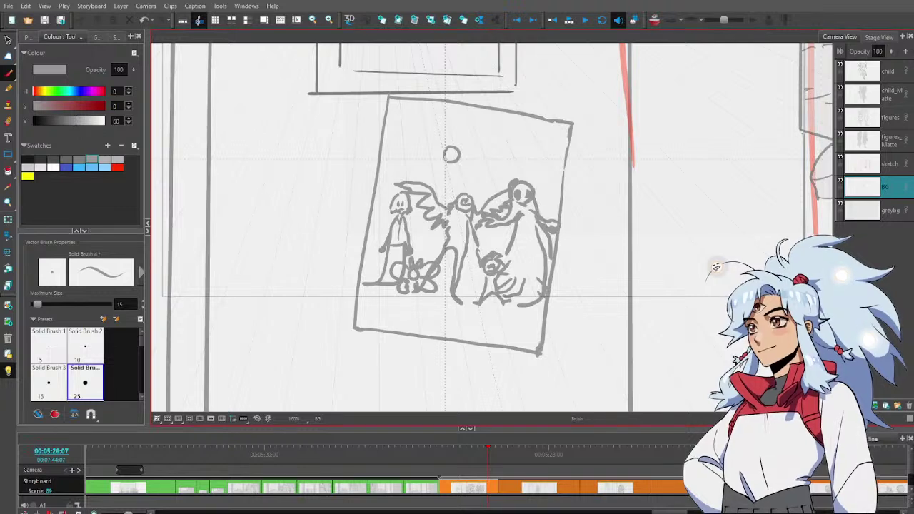
mouse_move(439, 161)
left_mouse_down()
mouse_move(410, 172)
mouse_move(438, 166)
mouse_move(430, 175)
mouse_move(450, 159)
mouse_move(459, 189)
mouse_move(454, 170)
mouse_move(459, 189)
mouse_move(419, 210)
mouse_move(414, 224)
mouse_move(417, 207)
mouse_move(435, 225)
left_mouse_up()
mouse_move(443, 152)
left_mouse_down()
mouse_move(424, 124)
mouse_move(386, 113)
mouse_move(404, 134)
left_mouse_up()
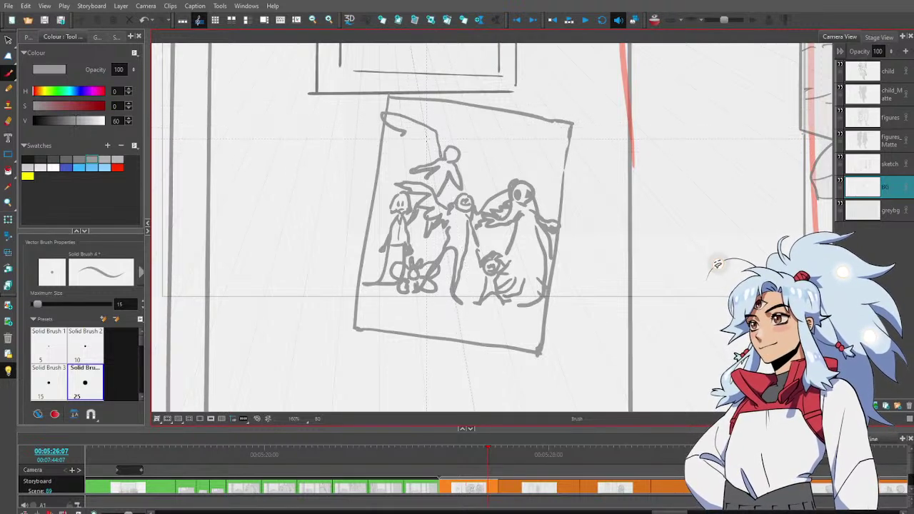
key("ctrl+z")
key("ctrl+z")
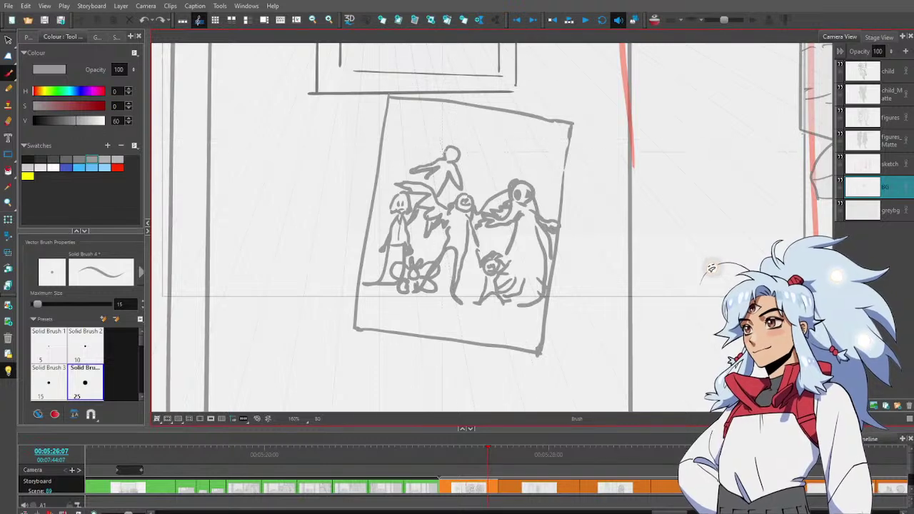
Add spread wings to the flying figure on the tilted sheet and doodle the lines of a shape beside it
mouse_move(442, 158)
left_mouse_down()
mouse_move(405, 127)
mouse_move(429, 164)
mouse_move(498, 173)
mouse_move(482, 175)
mouse_move(458, 167)
mouse_move(446, 149)
mouse_move(436, 151)
mouse_move(456, 164)
mouse_move(460, 157)
left_mouse_up()
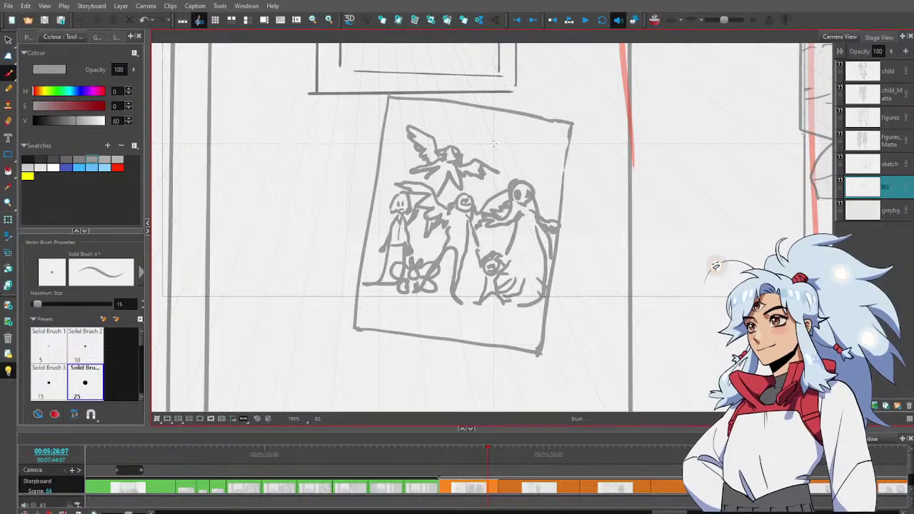
mouse_move(493, 145)
left_mouse_down()
mouse_move(515, 146)
mouse_move(490, 200)
left_mouse_up()
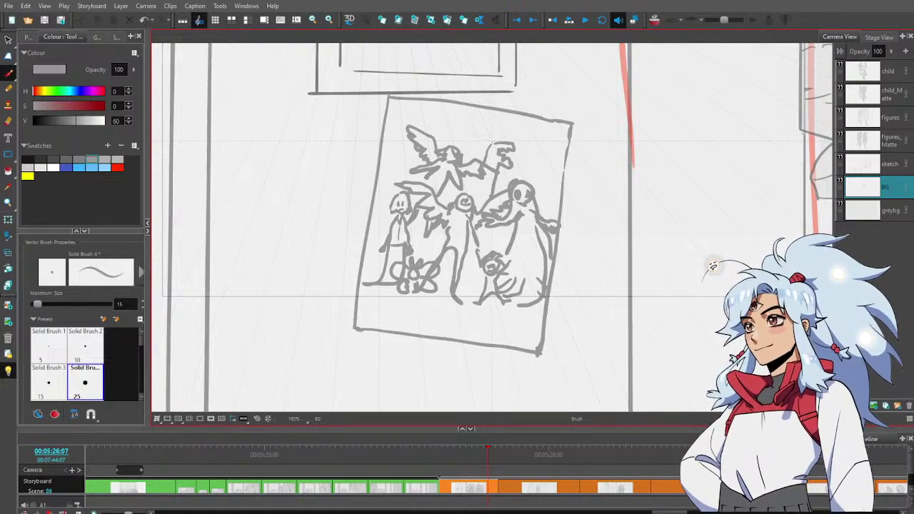
mouse_move(492, 147)
left_mouse_down()
mouse_move(472, 146)
mouse_move(480, 133)
left_mouse_up()
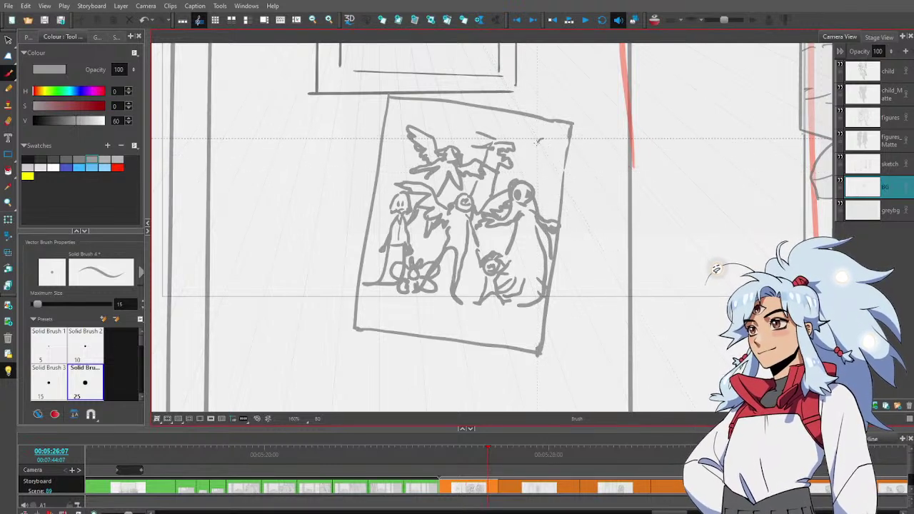
Doodle another figure with a pointed head, a face and long limbs in the sheet's upper right corner
left_click_drag(523, 156, 521, 170)
mouse_move(541, 140)
left_mouse_down()
mouse_move(571, 131)
mouse_move(559, 151)
left_mouse_up()
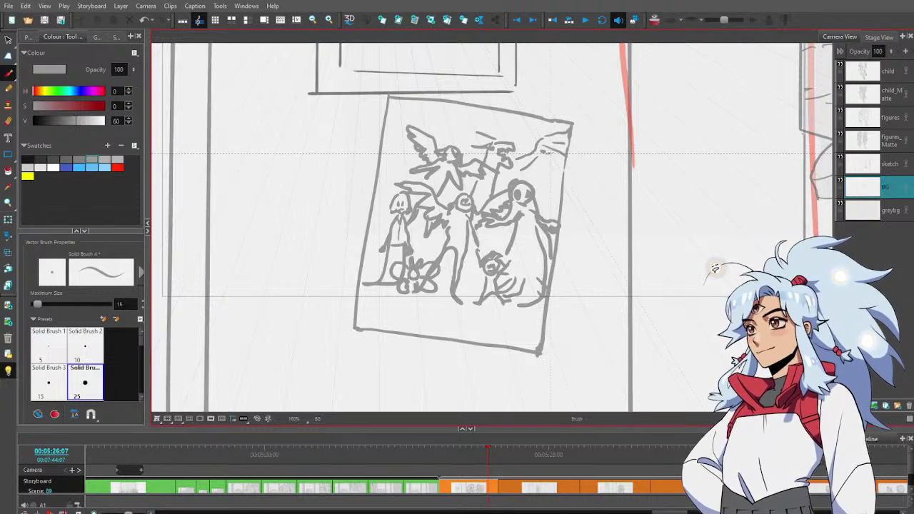
mouse_move(549, 151)
left_mouse_down()
mouse_move(545, 205)
mouse_move(554, 170)
mouse_move(563, 190)
left_mouse_up()
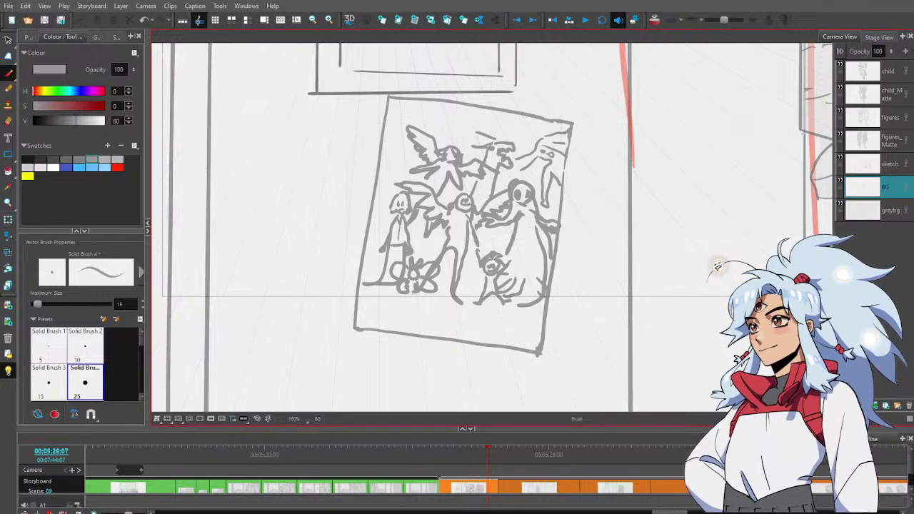
Go to scene 8 and review the group's character drawings across its panels
left_click_drag(675, 513, 401, 512)
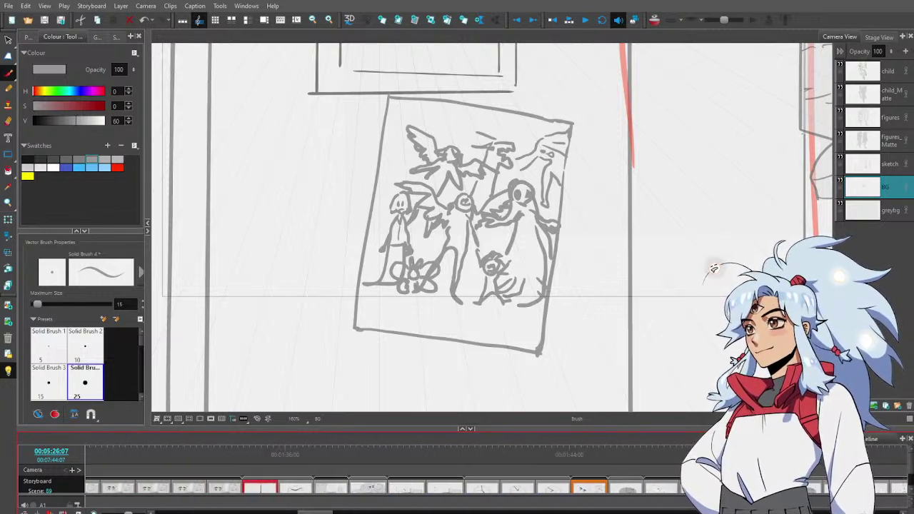
left_click(288, 466)
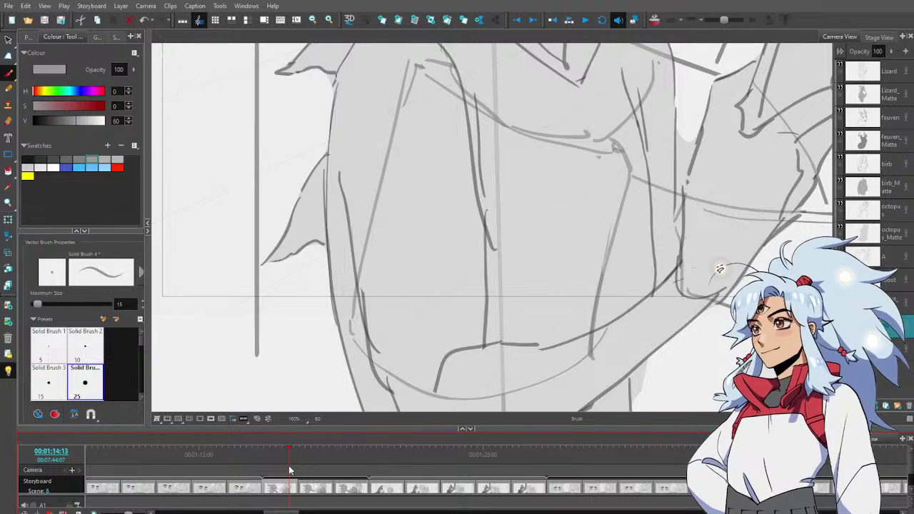
key("alt+z")
left_click(710, 151, "alt")
left_click(712, 152, "alt")
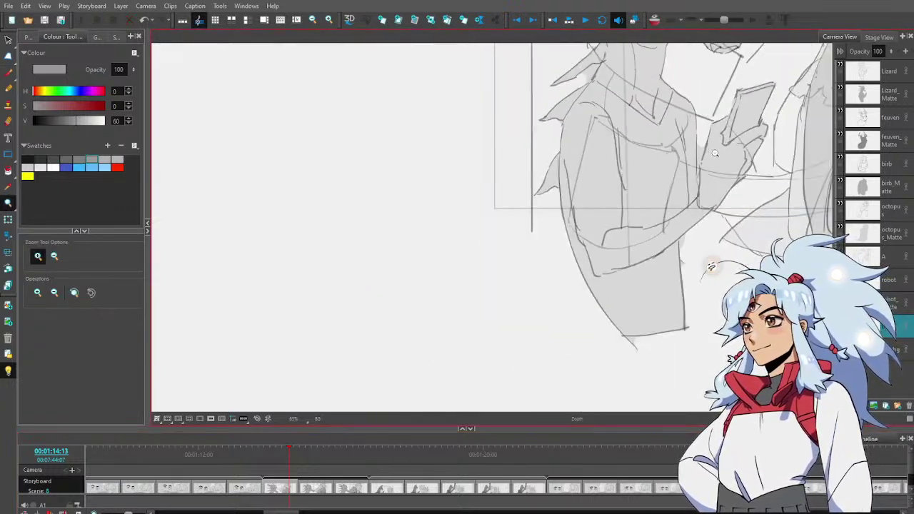
left_click(715, 153, "alt")
left_click_drag(715, 153, 437, 286)
key("shift+l")
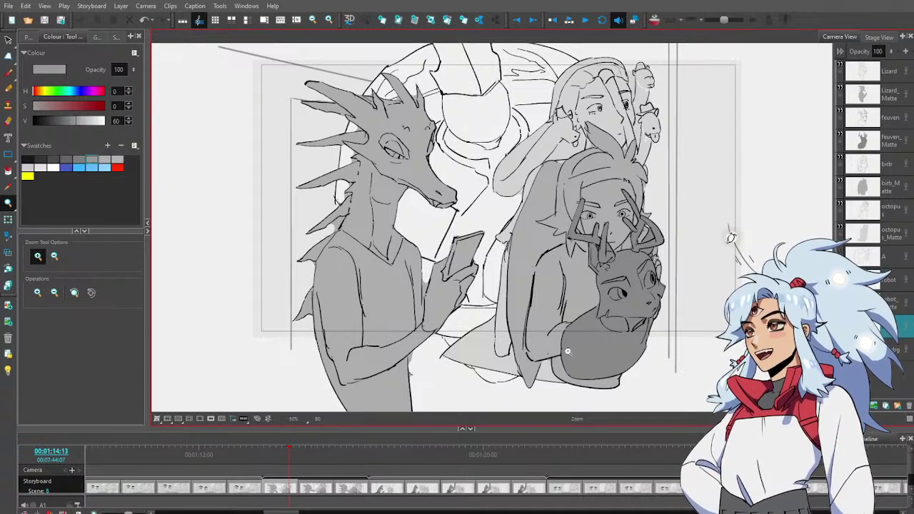
left_click(310, 454)
left_click(365, 459)
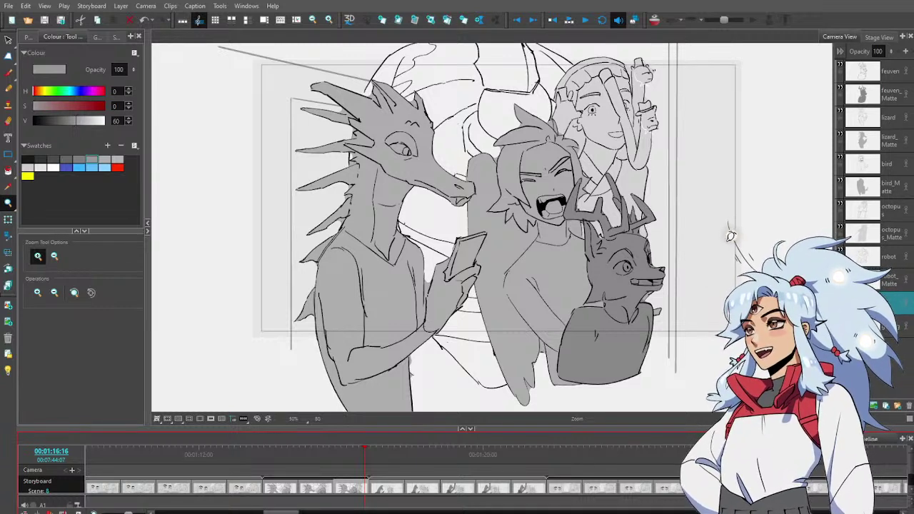
Examine the hallway panels of scene 9, then revisit scene 8's first panel and its background layer
scroll(364, 487, "right", 5)
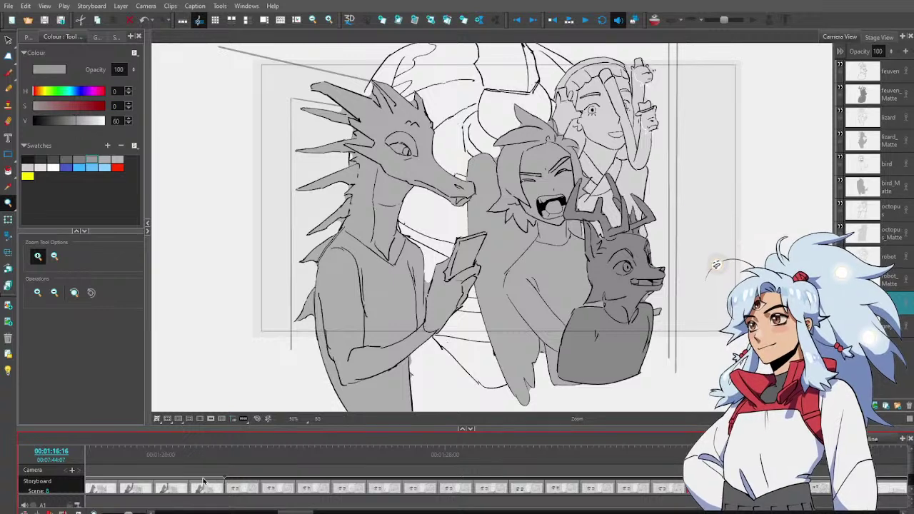
left_click_drag(300, 512, 286, 512)
left_click(386, 466)
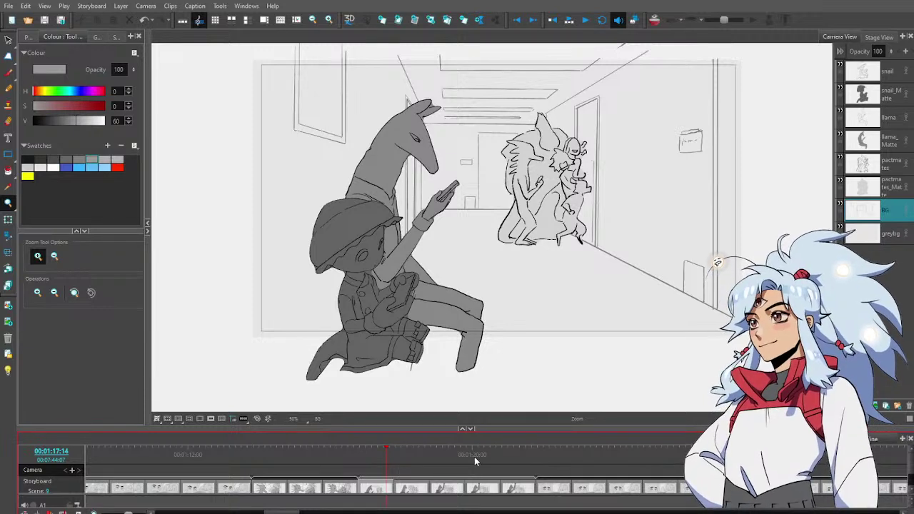
left_click_drag(444, 457, 501, 465)
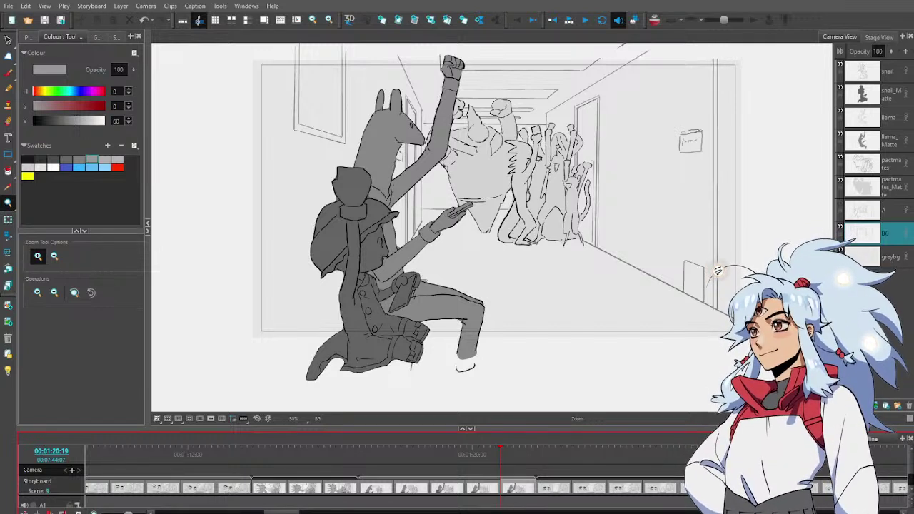
left_click_drag(298, 512, 282, 512)
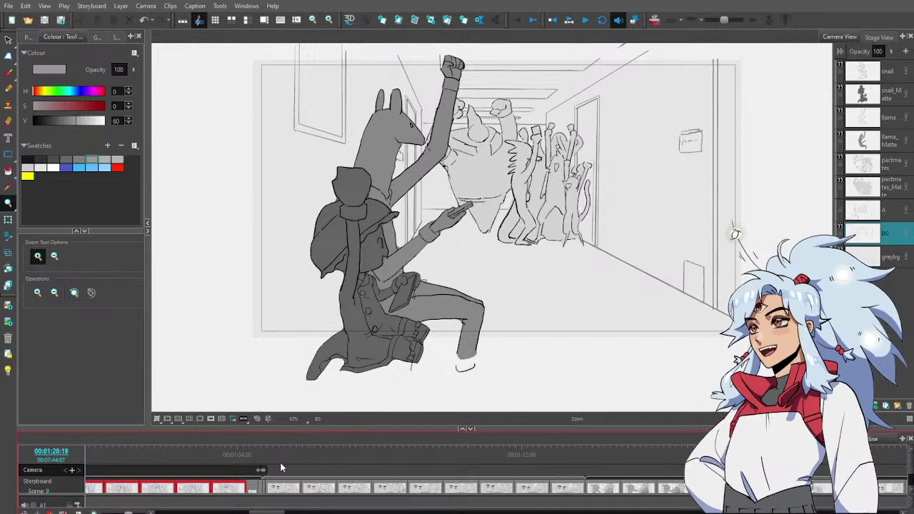
mouse_move(296, 457)
left_mouse_down()
mouse_move(351, 454)
mouse_move(594, 487)
left_mouse_up()
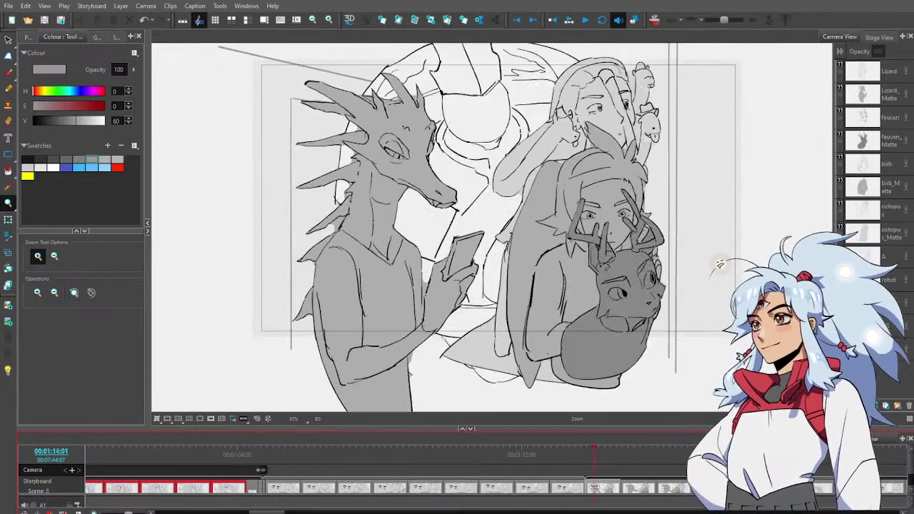
left_click(886, 325)
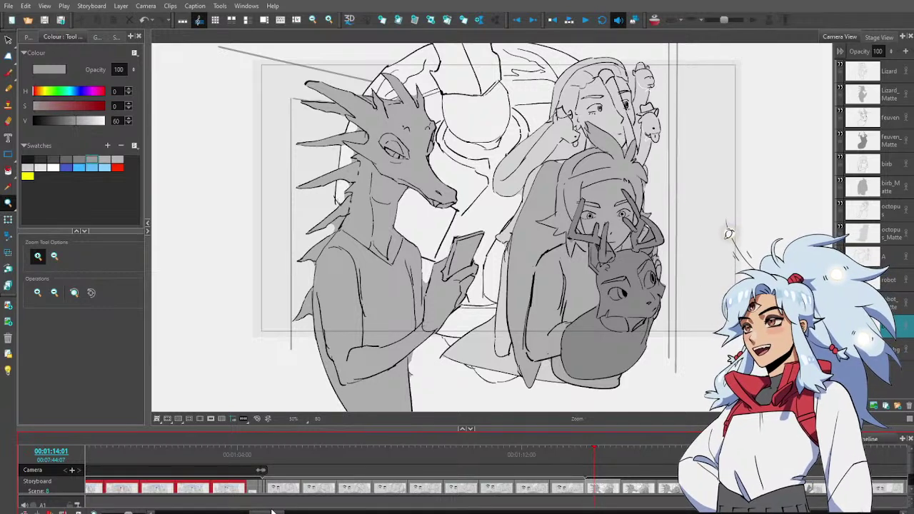
Find the group shot in scene 43 and examine the small hatted creature and the characters around it
left_click_drag(272, 512, 482, 513)
left_click_drag(564, 512, 585, 511)
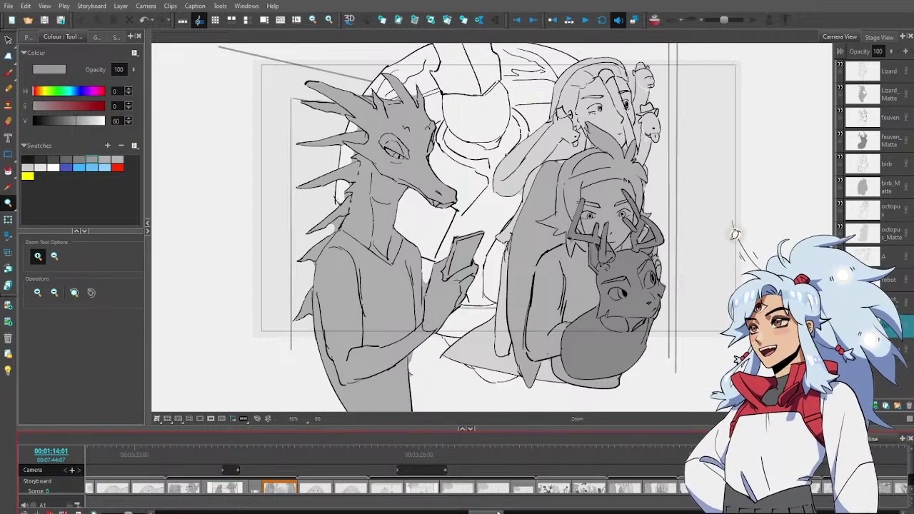
left_click_drag(499, 512, 487, 512)
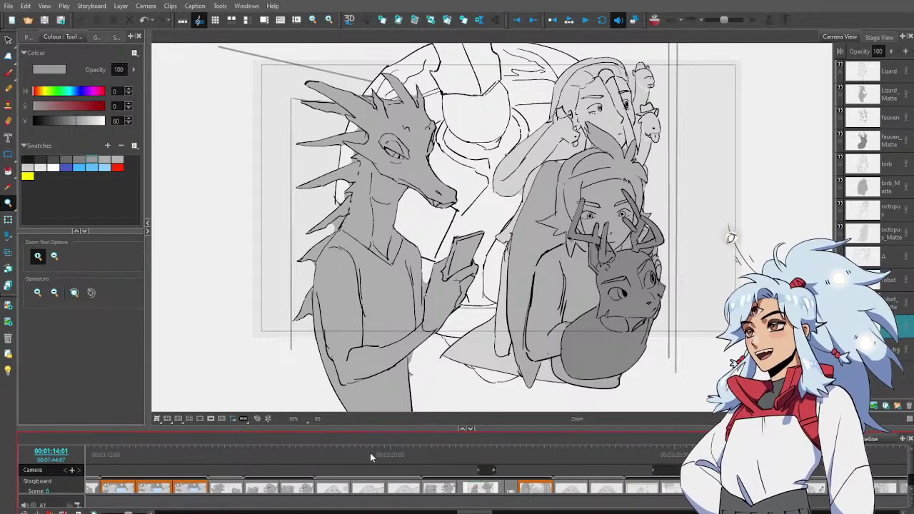
left_click_drag(473, 512, 450, 512)
left_click(534, 459)
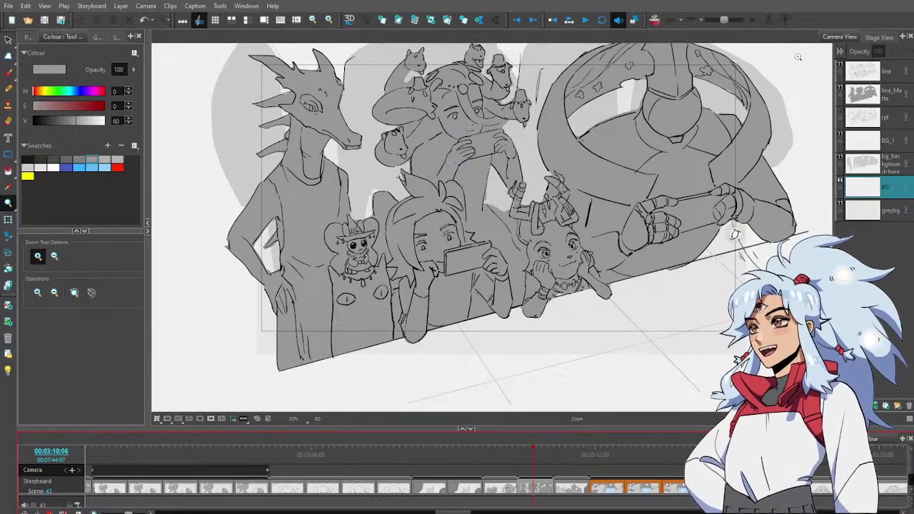
scroll(365, 242, "down", 6)
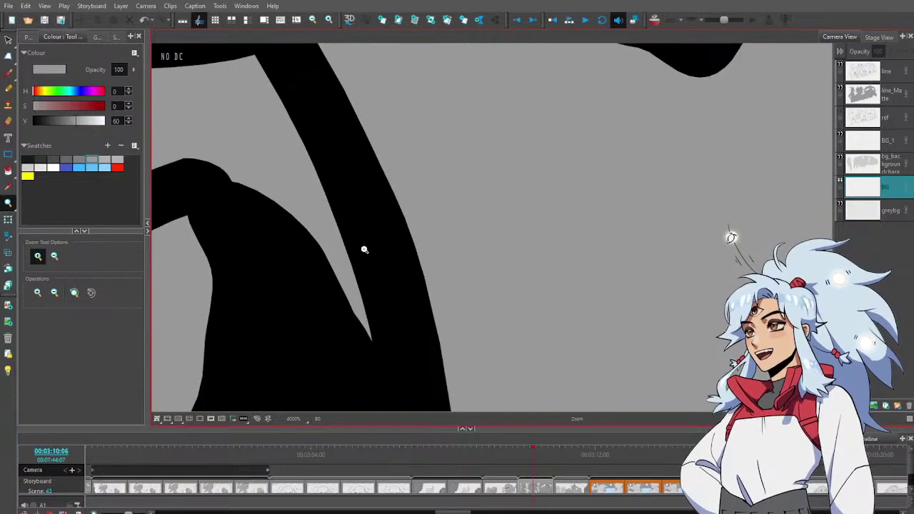
scroll(384, 266, "down", 5)
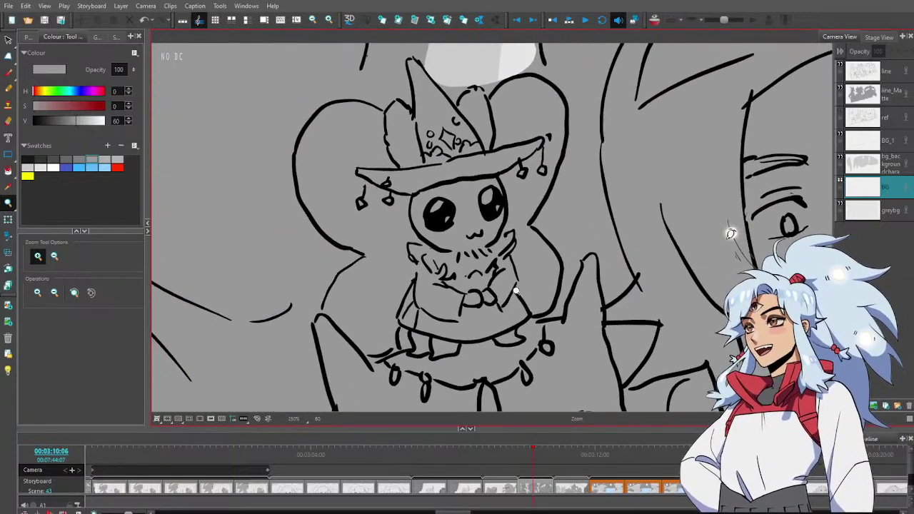
scroll(518, 292, "down", 3)
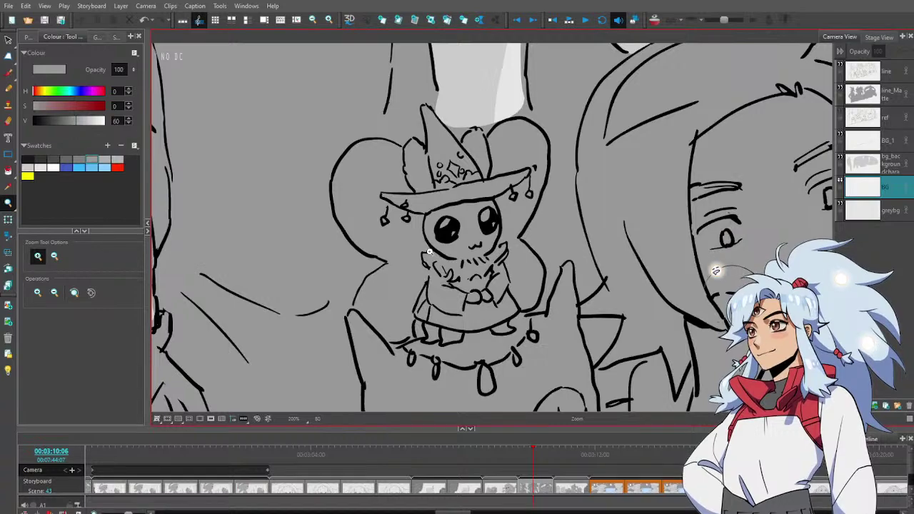
scroll(552, 287, "down", 3)
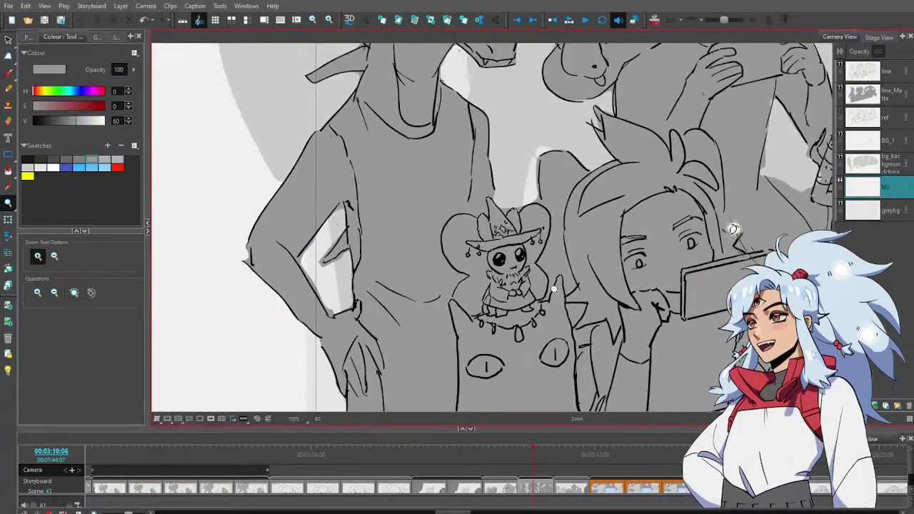
left_click_drag(577, 303, 528, 300)
scroll(533, 310, "down", 1)
scroll(534, 312, "down", 2)
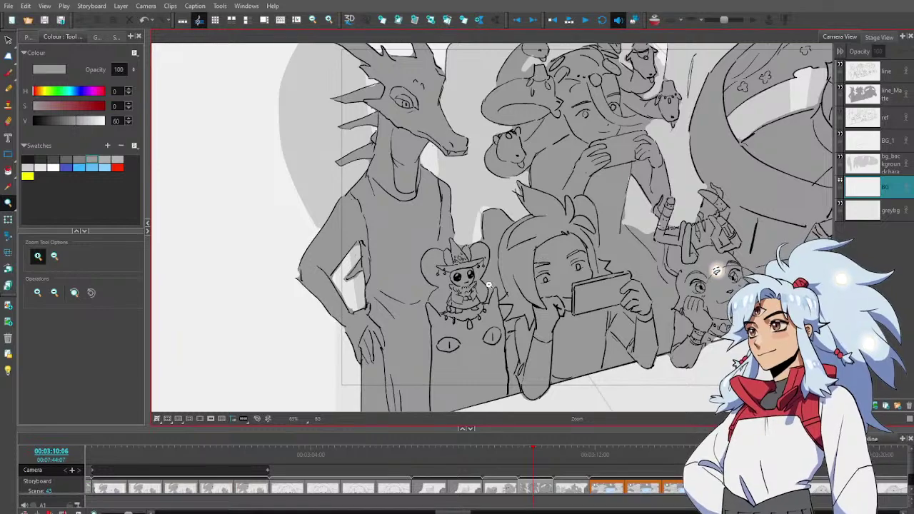
left_click_drag(527, 282, 441, 291)
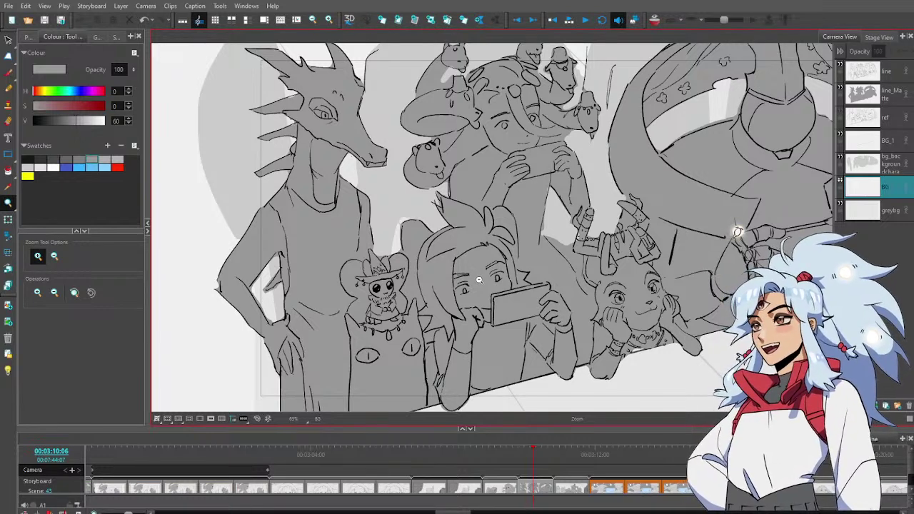
On the line layer, add near-black brush strokes to the small hatted creature's neckline, down to its hands
left_click_drag(377, 303, 716, 270)
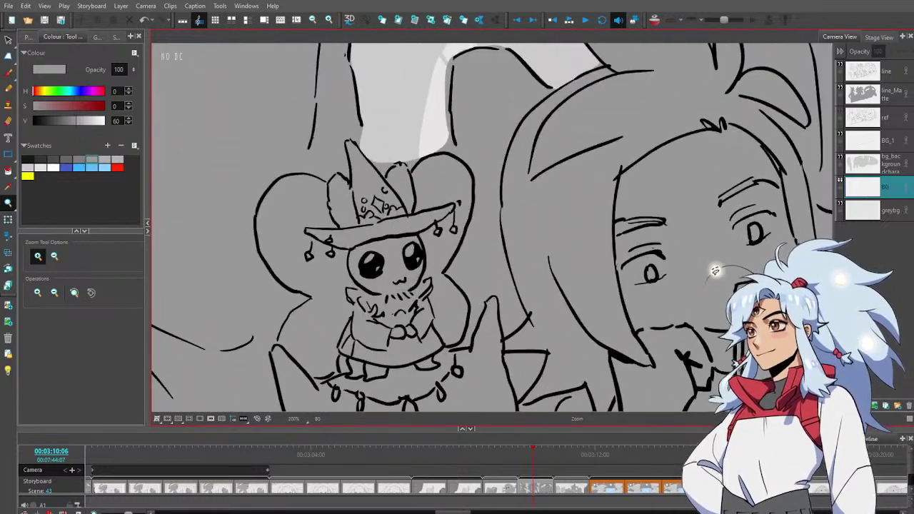
left_click(887, 72)
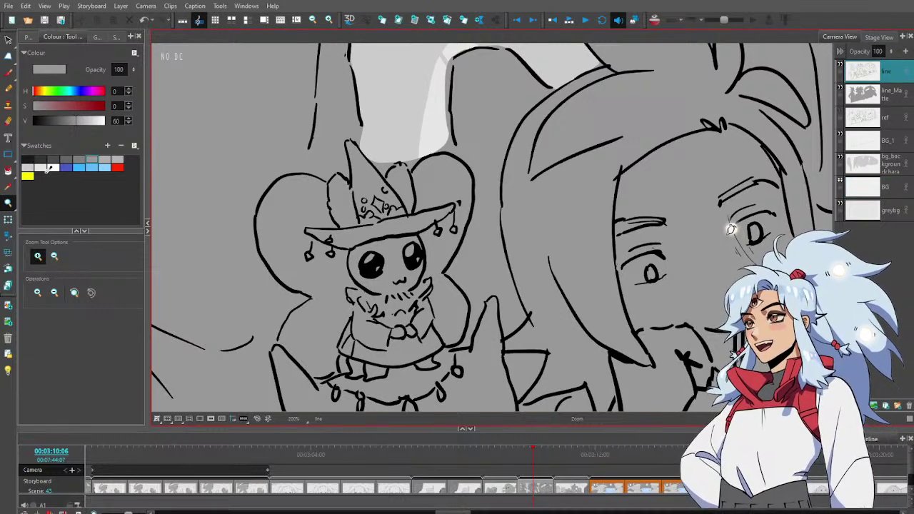
left_click(30, 159)
key("alt+b")
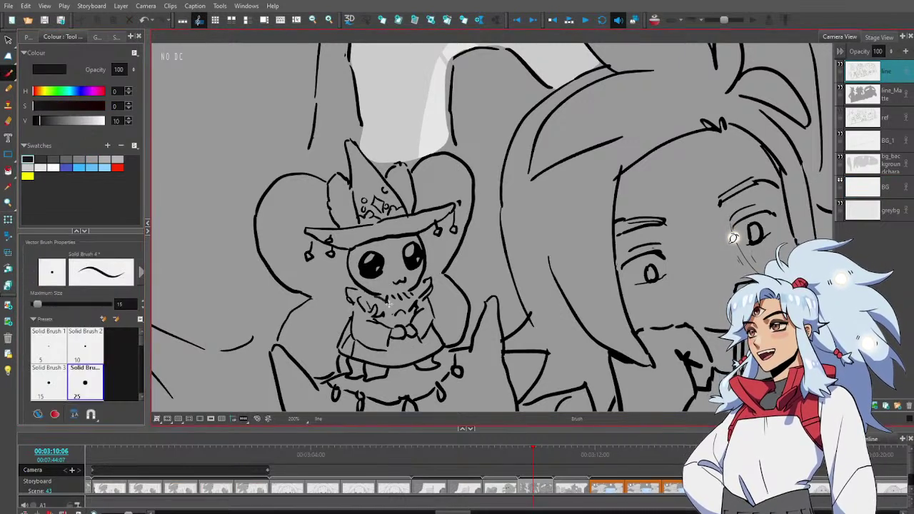
left_click_drag(390, 305, 402, 326)
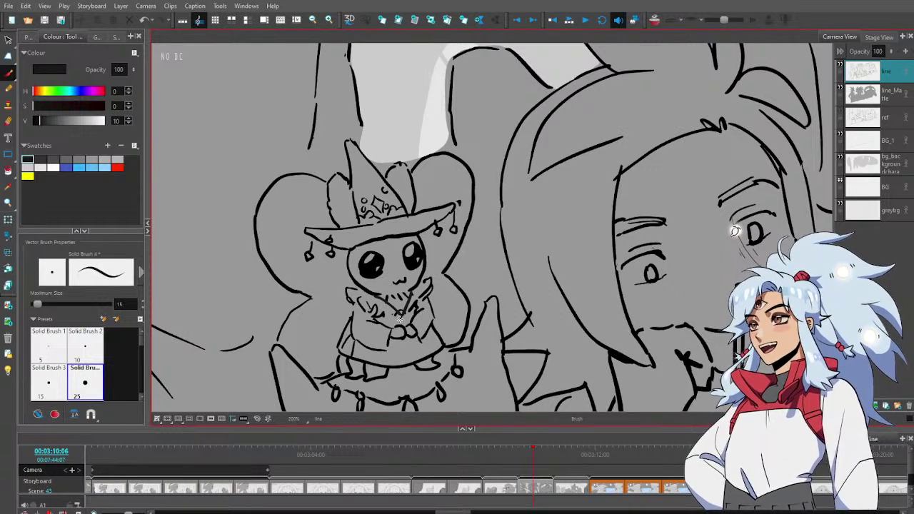
left_click_drag(402, 323, 406, 318)
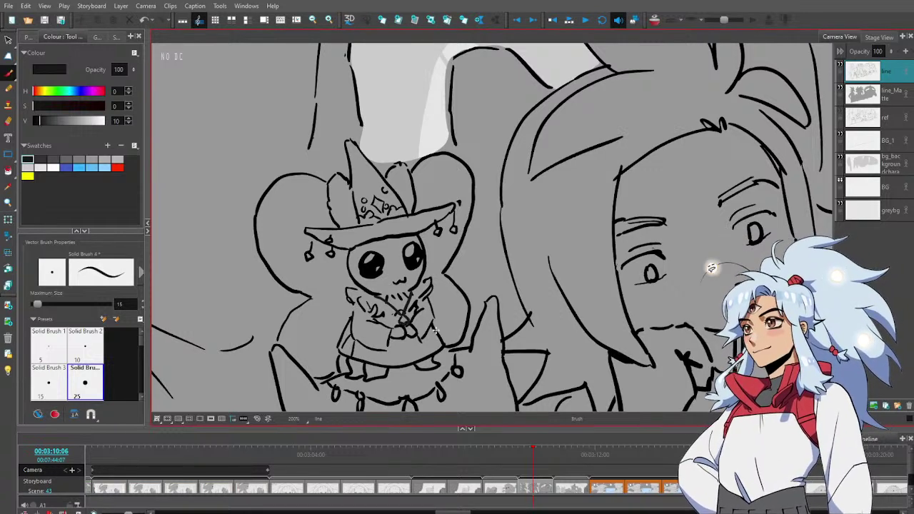
Look over scene 43's whole group drawing, then bring the timeline back to the scene 89 panels
scroll(439, 329, "down", 3)
left_click_drag(470, 330, 444, 317)
scroll(443, 314, "down", 5)
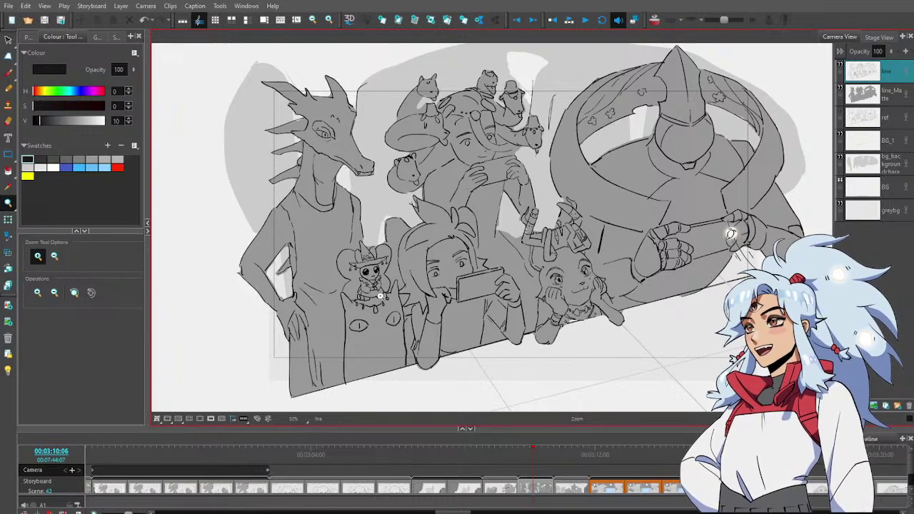
left_click(378, 278)
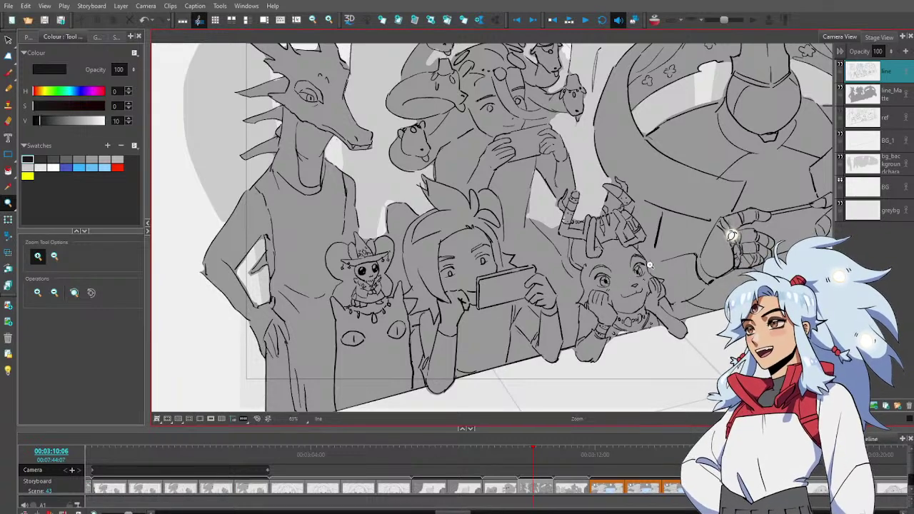
scroll(650, 233, "down", 2)
left_click_drag(673, 237, 573, 278)
scroll(556, 282, "up", 1)
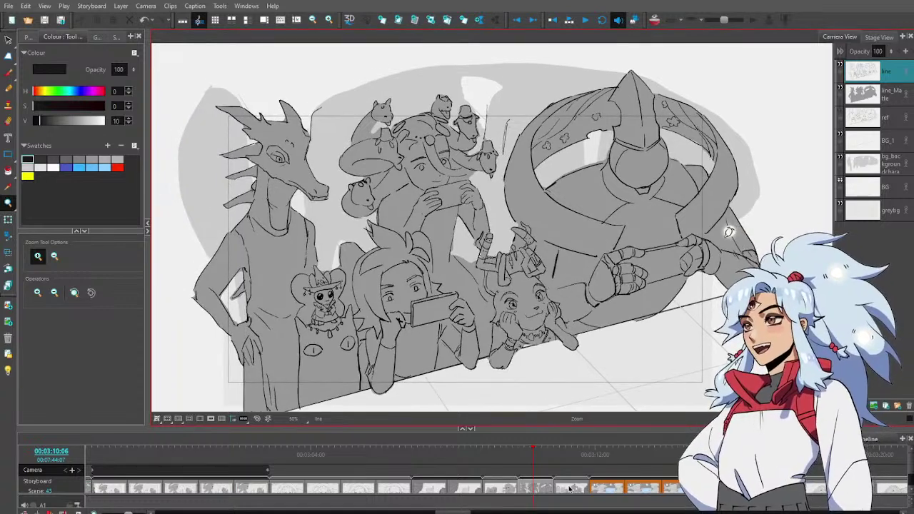
left_click_drag(452, 512, 466, 513)
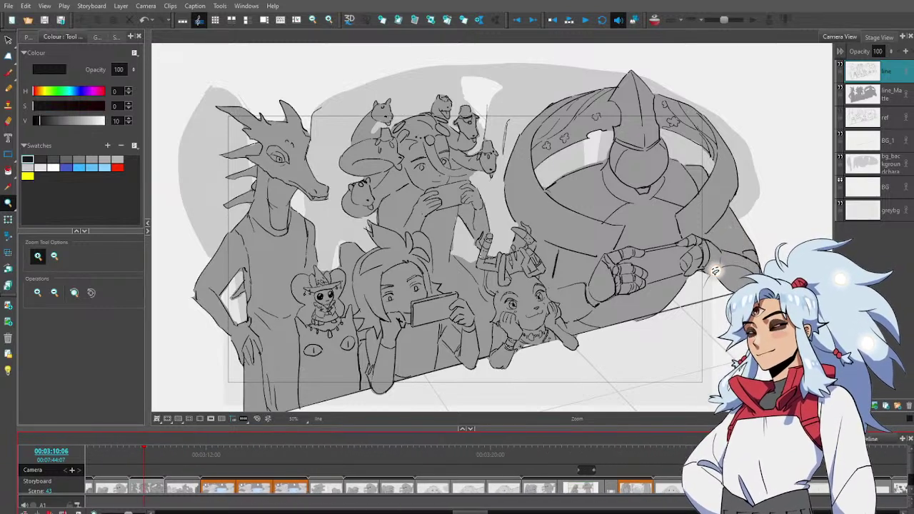
left_click_drag(471, 512, 600, 512)
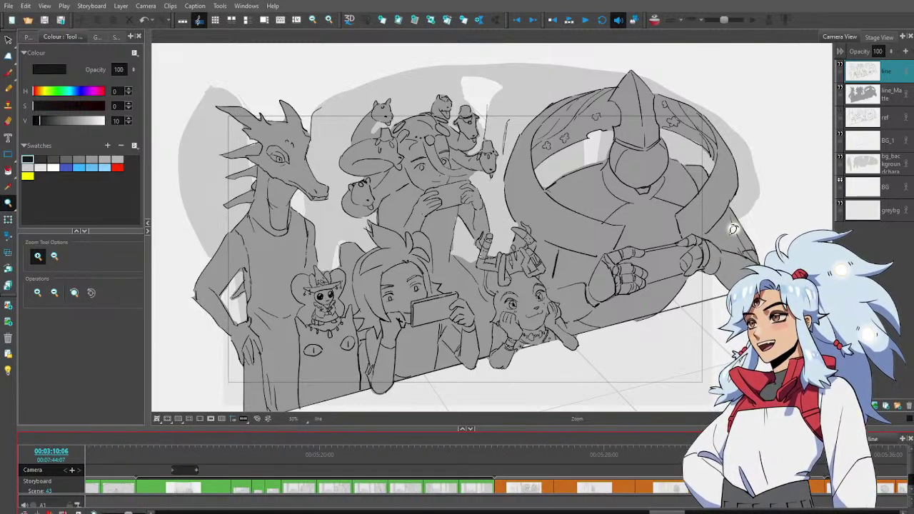
On scene 89's sketch layer, brush a small eared figure lying along the bottom of the children's group drawing in mid grey
left_click(557, 457)
key("space")
left_click_drag(369, 342, 467, 298)
left_click(449, 305)
left_click(449, 305)
left_click(453, 309)
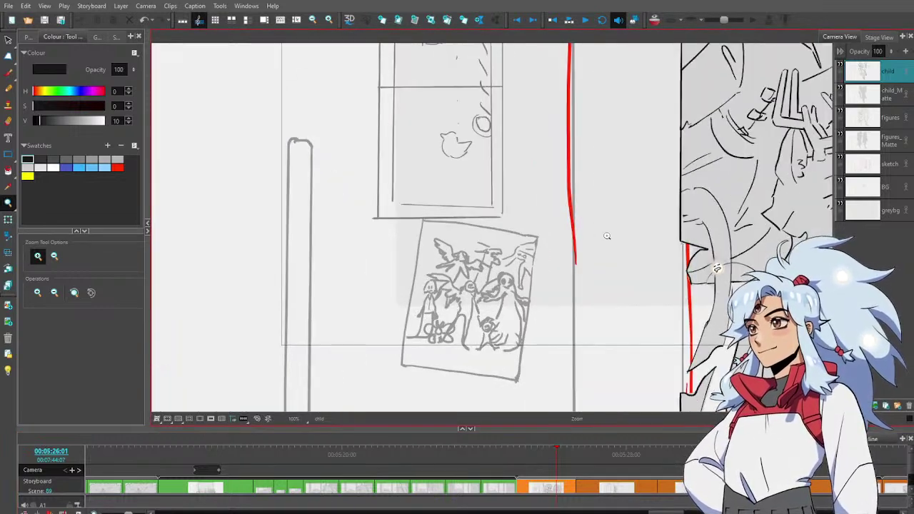
left_click(889, 165)
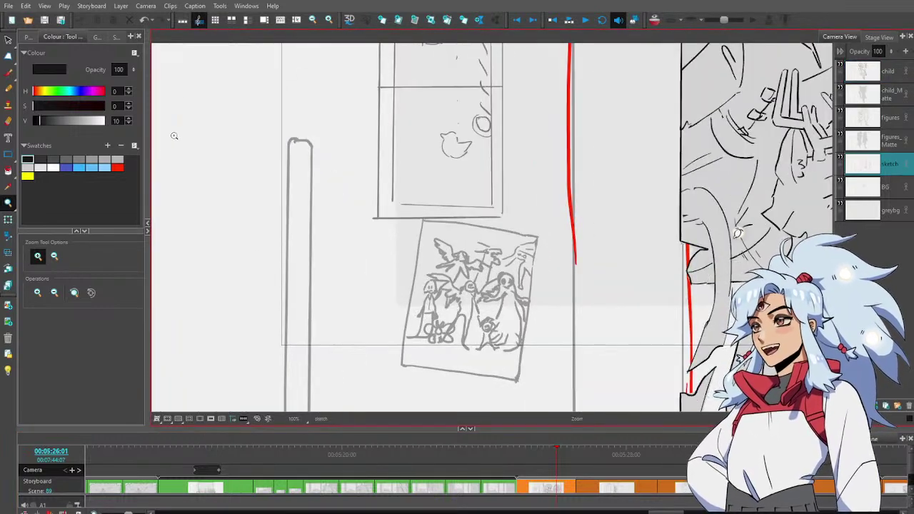
left_click(92, 159)
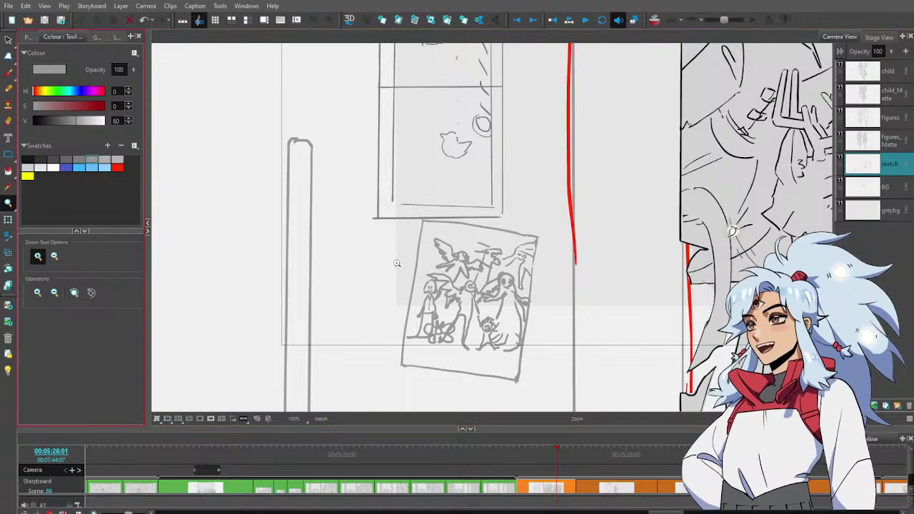
left_click(455, 353)
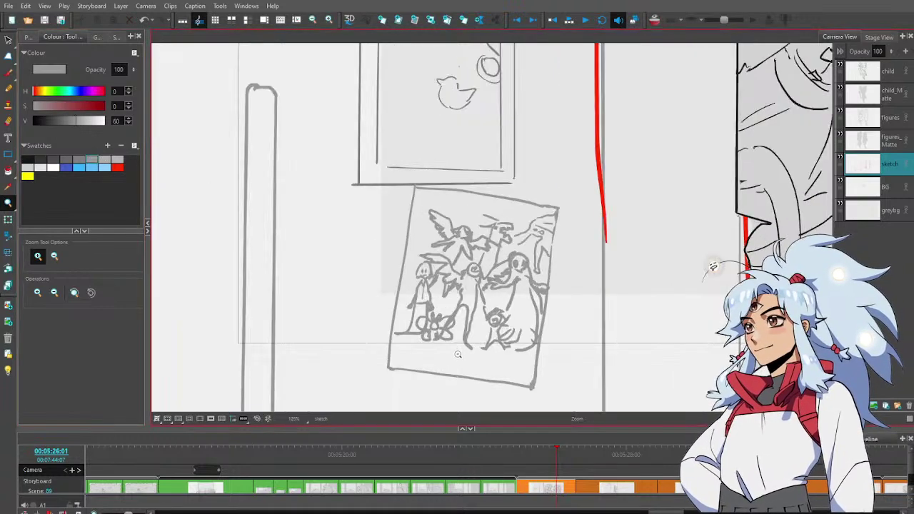
left_click(453, 332)
left_click(453, 332)
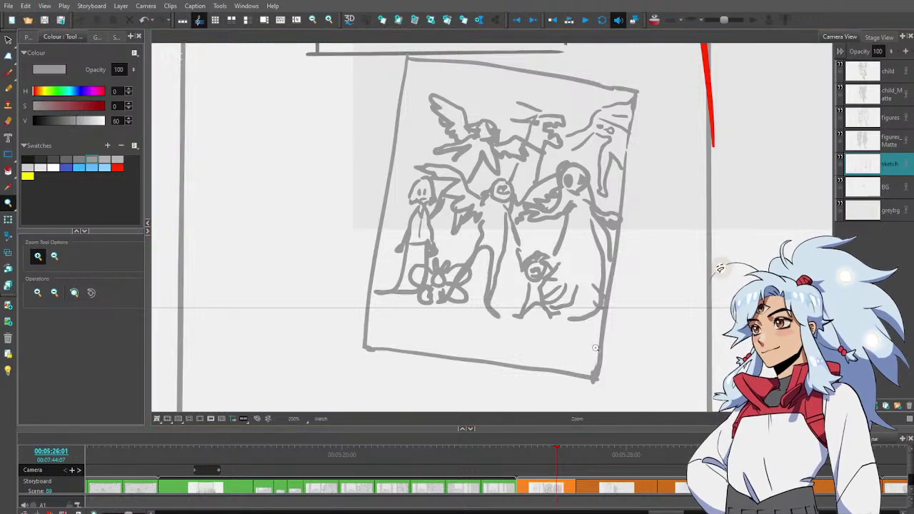
key("alt+b")
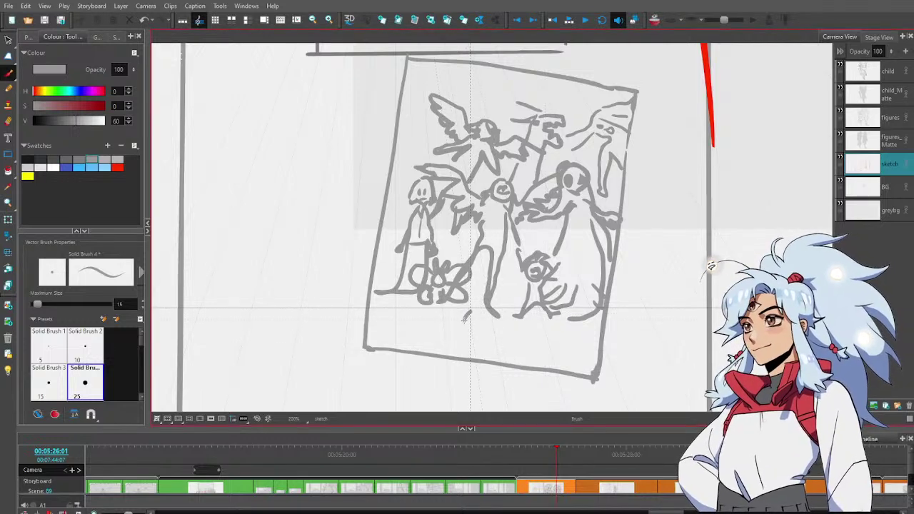
mouse_move(471, 330)
left_mouse_down()
mouse_move(483, 324)
mouse_move(477, 313)
left_mouse_up()
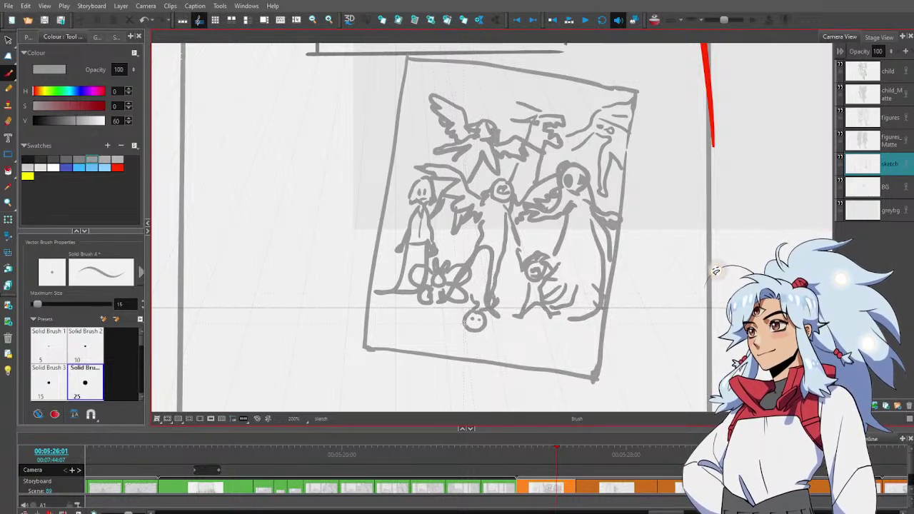
mouse_move(465, 342)
left_mouse_down()
mouse_move(470, 359)
mouse_move(525, 343)
mouse_move(531, 352)
mouse_move(560, 353)
mouse_move(528, 358)
mouse_move(552, 365)
mouse_move(468, 352)
mouse_move(474, 359)
left_mouse_up()
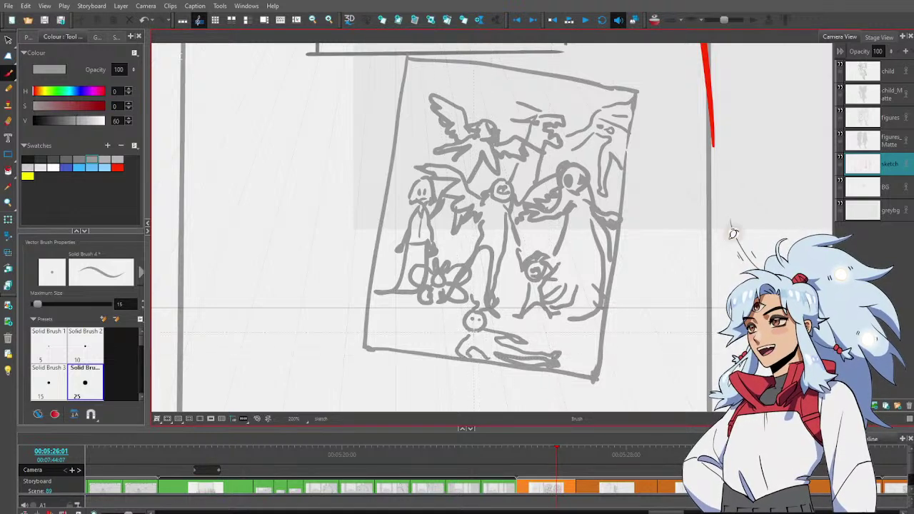
Give the lying figure a curved smile and tidy the outline of its head
left_click_drag(471, 323, 479, 324)
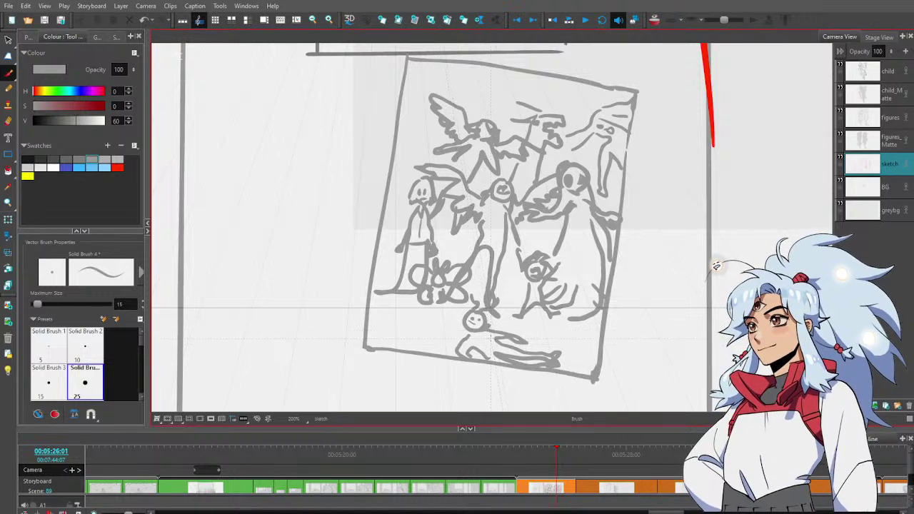
key("alt+e")
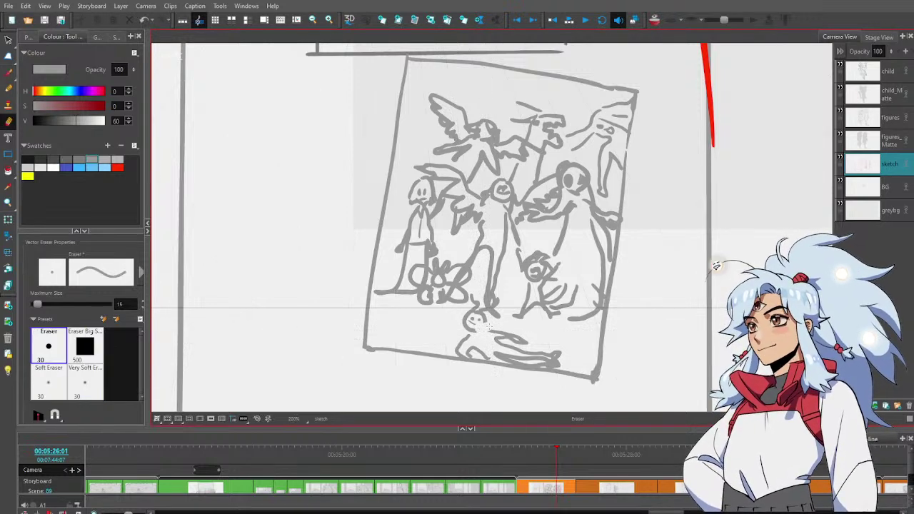
key("alt+b")
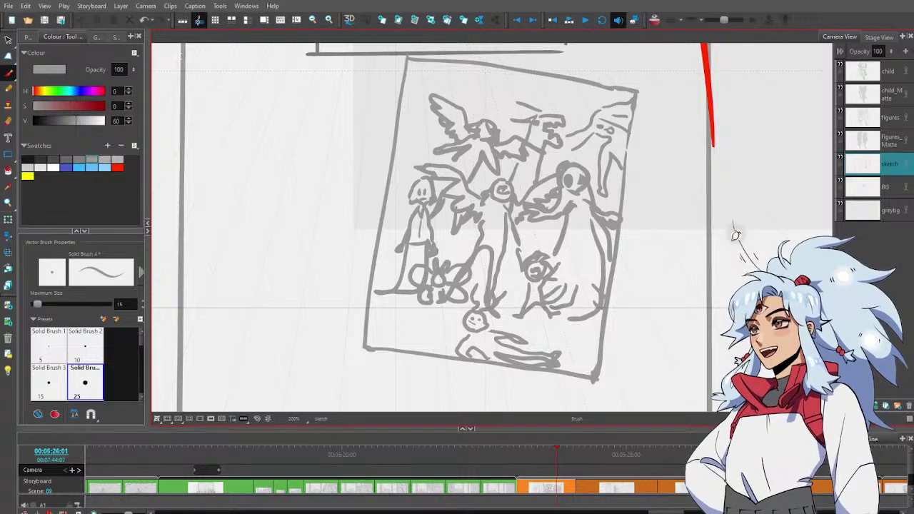
Fill the upper part of the children's drawing with more grey figures: a round-headed one, a small one beside the wing and a large-eyed face
mouse_move(483, 70)
left_mouse_down()
mouse_move(492, 83)
mouse_move(497, 64)
mouse_move(493, 92)
mouse_move(466, 88)
mouse_move(456, 99)
mouse_move(496, 108)
mouse_move(488, 121)
left_mouse_up()
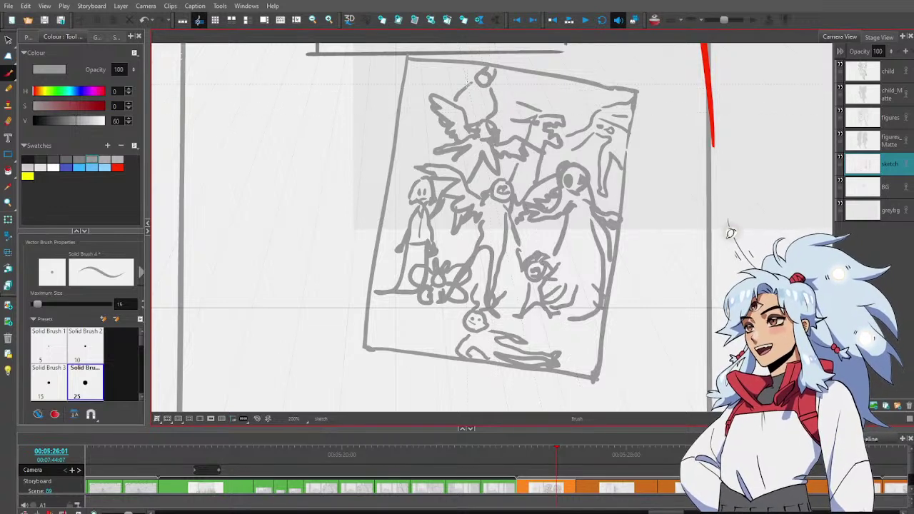
mouse_move(471, 83)
left_mouse_down()
mouse_move(439, 91)
mouse_move(491, 91)
mouse_move(512, 138)
left_mouse_up()
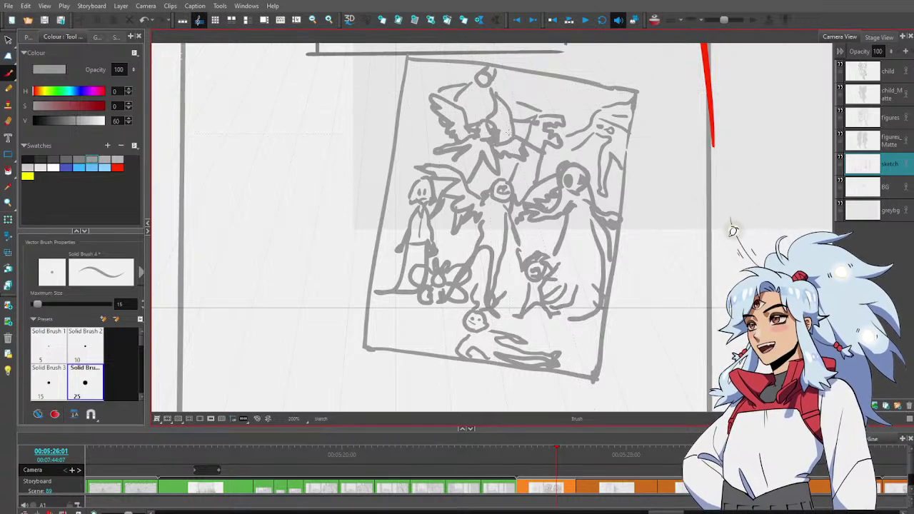
mouse_move(474, 68)
left_mouse_down()
mouse_move(446, 71)
mouse_move(473, 70)
mouse_move(451, 72)
mouse_move(491, 78)
mouse_move(497, 102)
left_mouse_up()
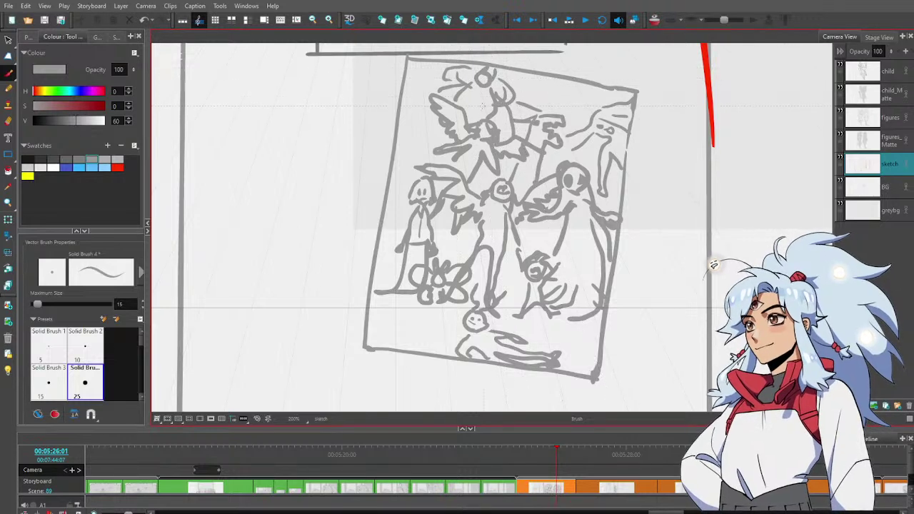
mouse_move(429, 107)
left_mouse_down()
mouse_move(424, 130)
mouse_move(424, 116)
mouse_move(445, 133)
mouse_move(427, 152)
left_mouse_up()
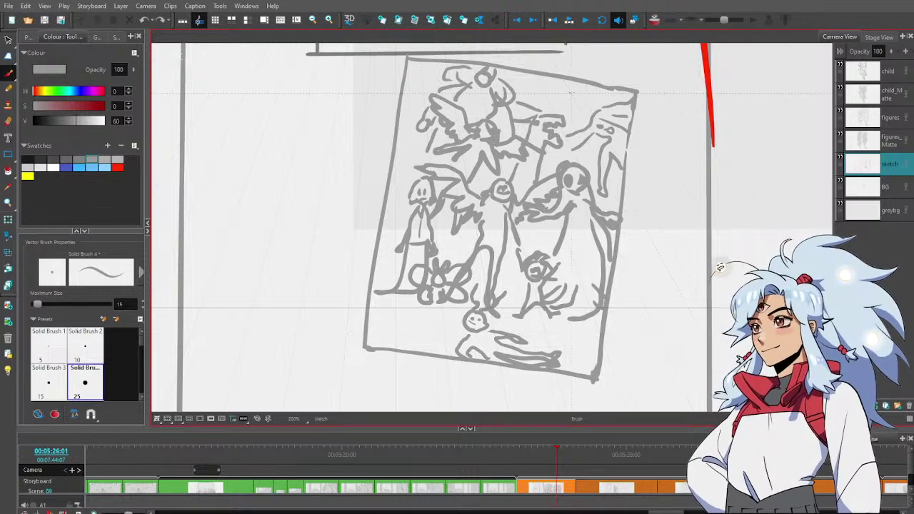
mouse_move(566, 91)
left_mouse_down()
mouse_move(597, 100)
mouse_move(555, 88)
mouse_move(543, 107)
mouse_move(570, 86)
mouse_move(583, 98)
mouse_move(607, 88)
mouse_move(590, 126)
left_mouse_up()
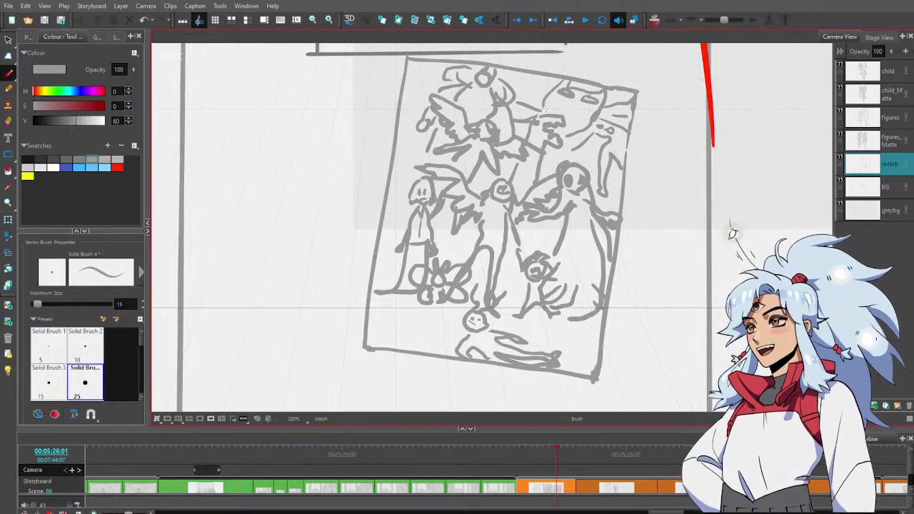
left_click_drag(545, 106, 544, 116)
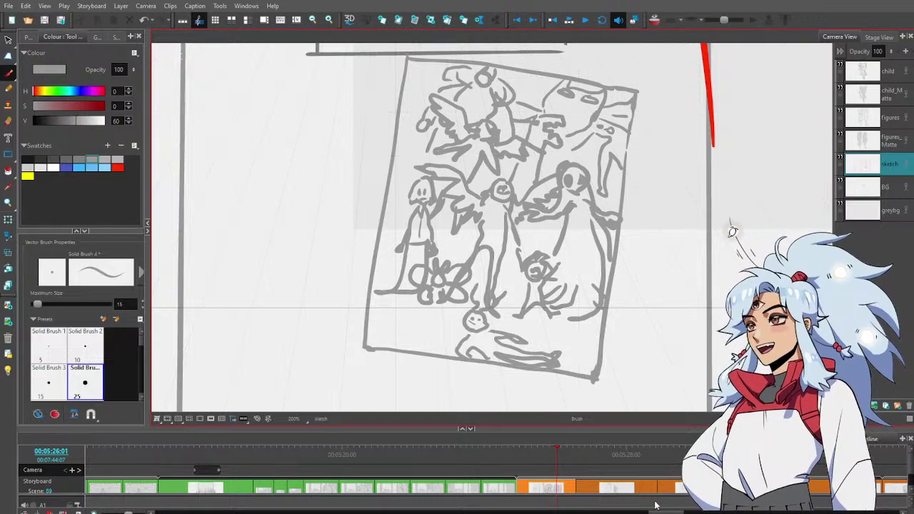
Find the group shot in scene 38 and examine which characters appear in it
left_click_drag(667, 512, 483, 512)
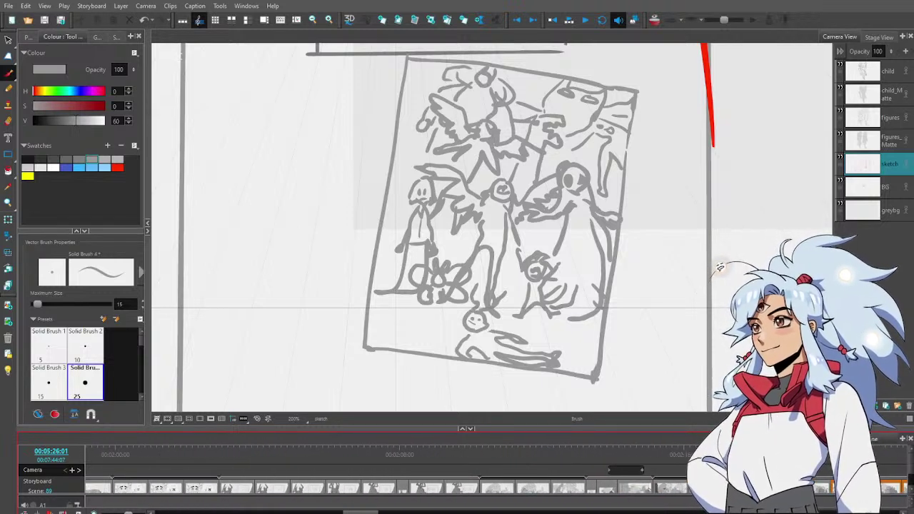
left_click_drag(360, 512, 402, 512)
scroll(430, 510, "right", 2)
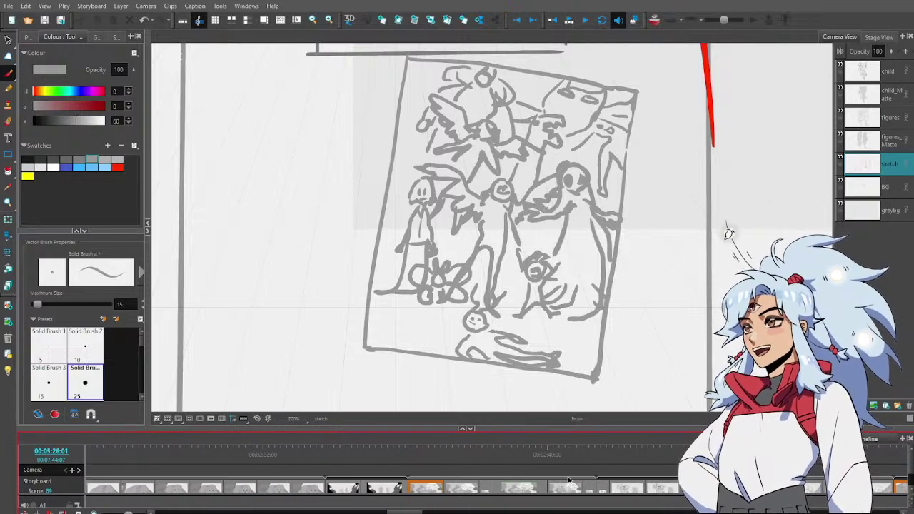
scroll(431, 510, "right", 5)
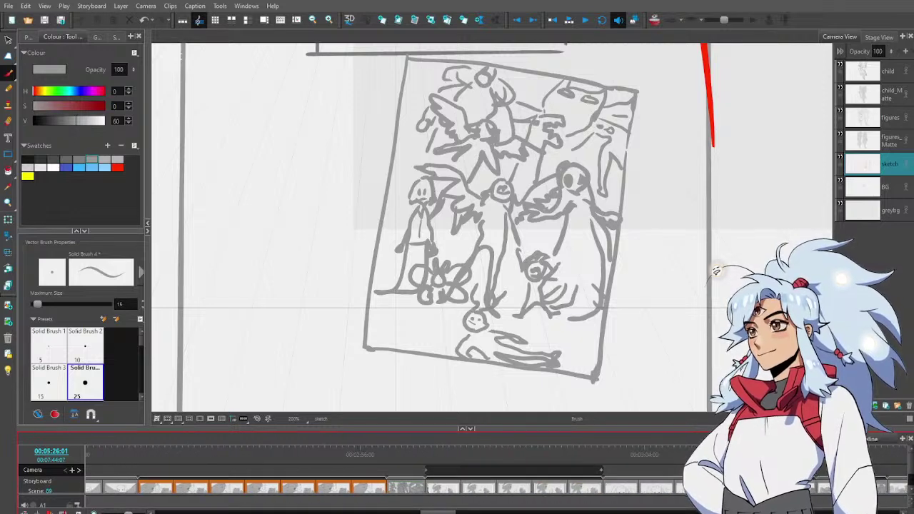
left_click(403, 472)
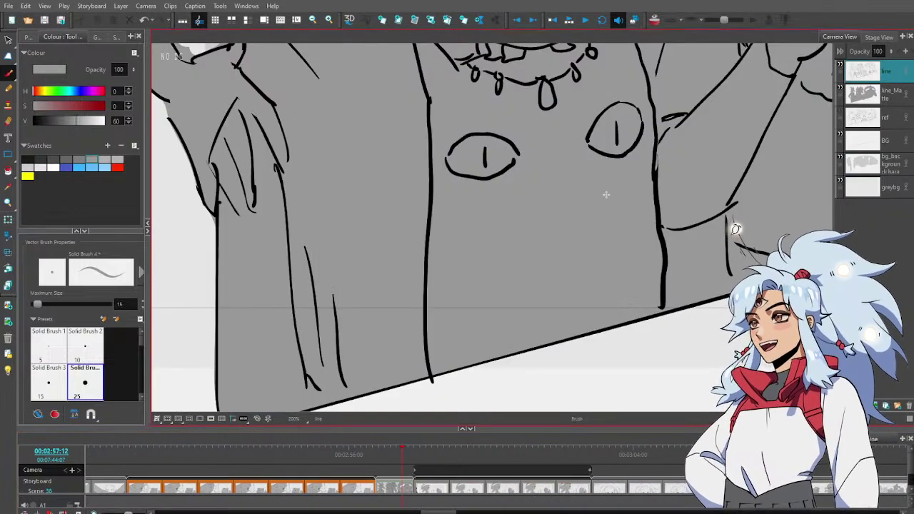
key("alt+z")
scroll(512, 191, "down", 5)
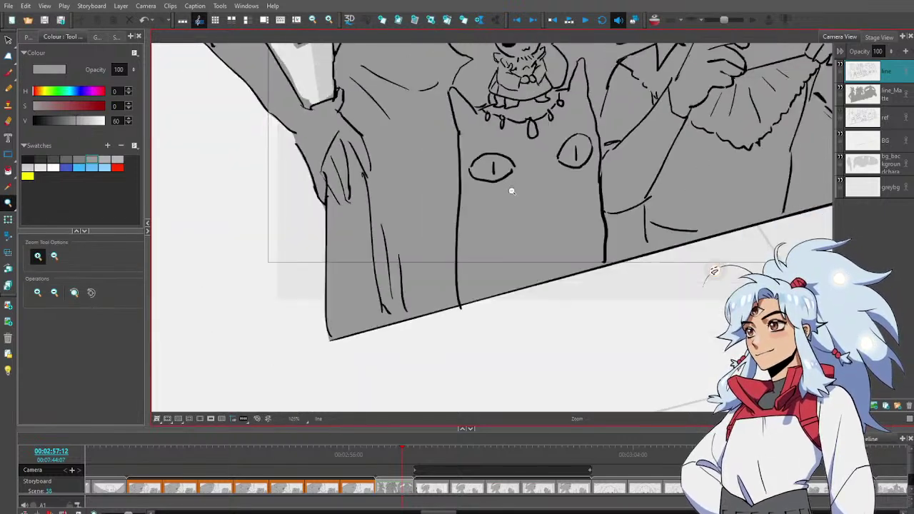
left_click_drag(521, 203, 527, 207)
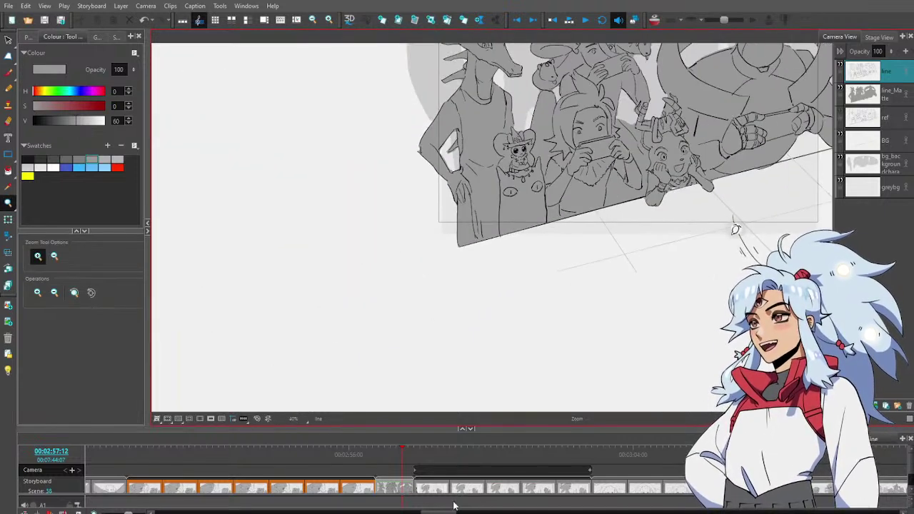
Review the character groups in scenes 26, 27 and 28, ending on the crowded group shot behind the dark silhouette
left_click_drag(438, 512, 398, 512)
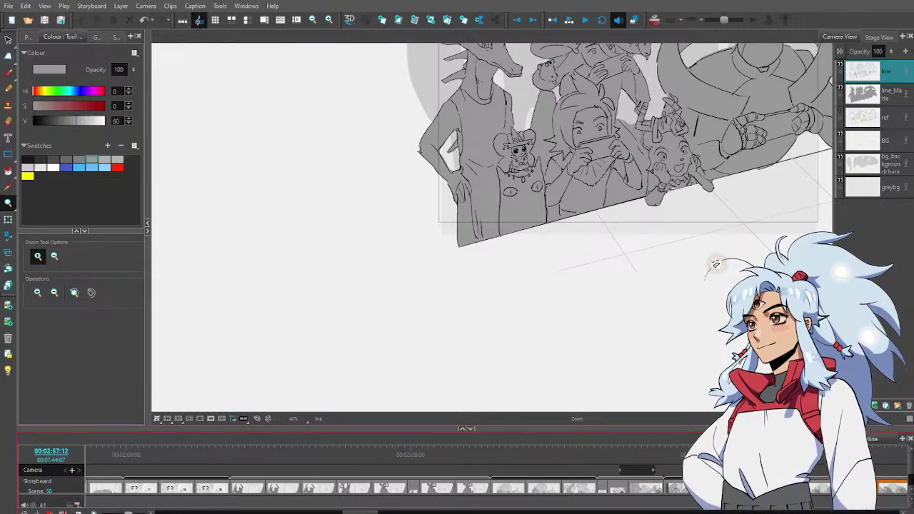
left_click(505, 454)
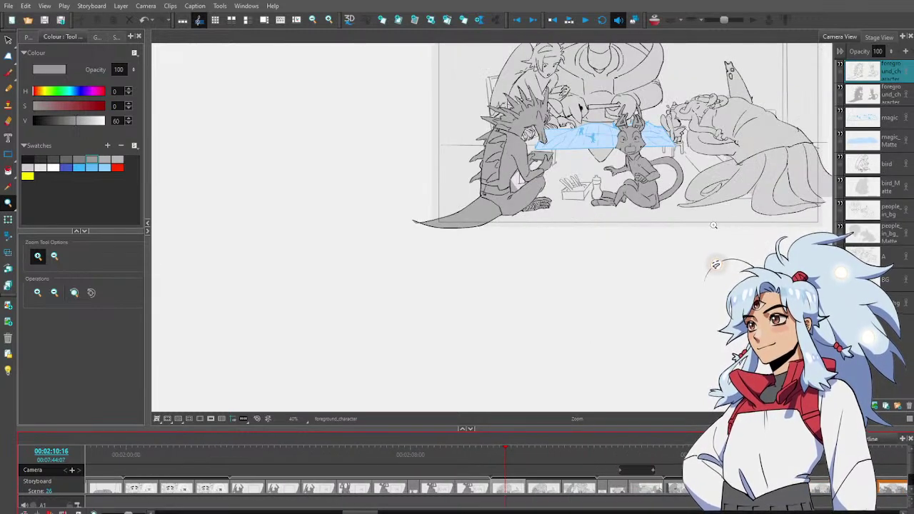
left_click_drag(727, 93, 537, 240)
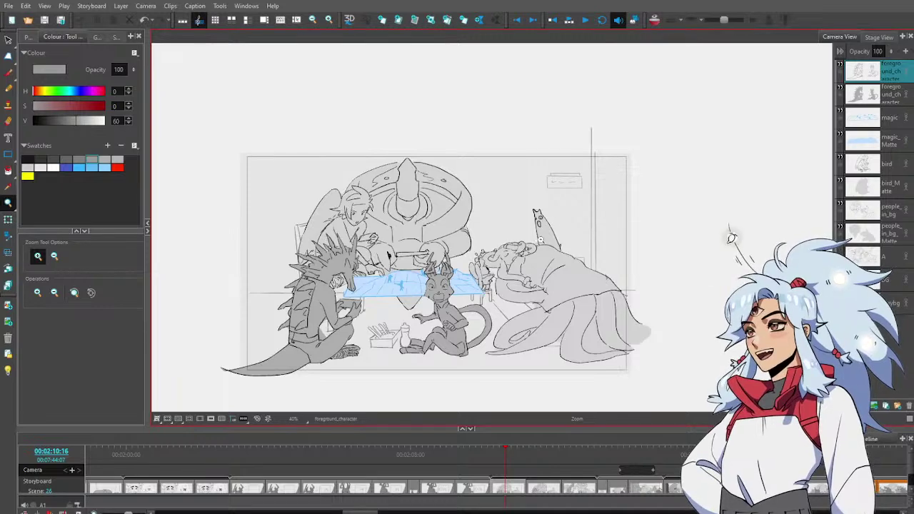
left_click(533, 246)
left_click_drag(483, 318, 545, 285)
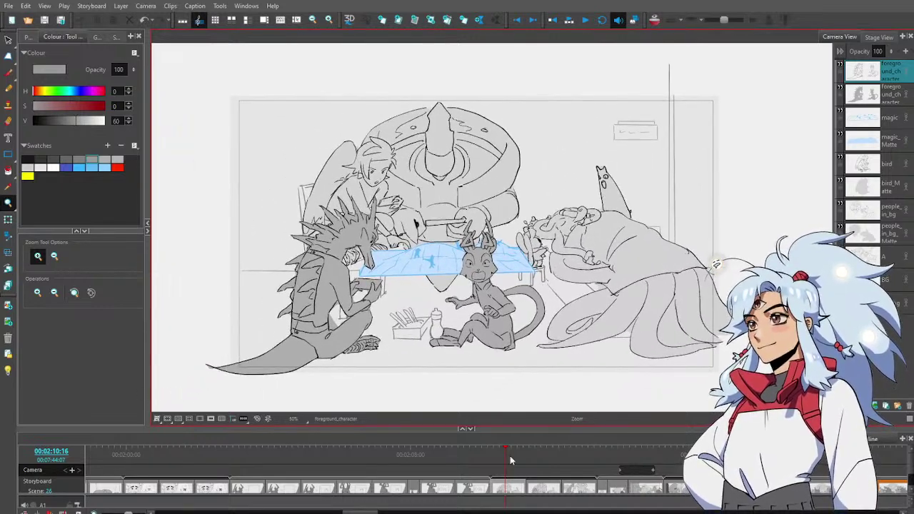
left_click(536, 456)
left_click(572, 458)
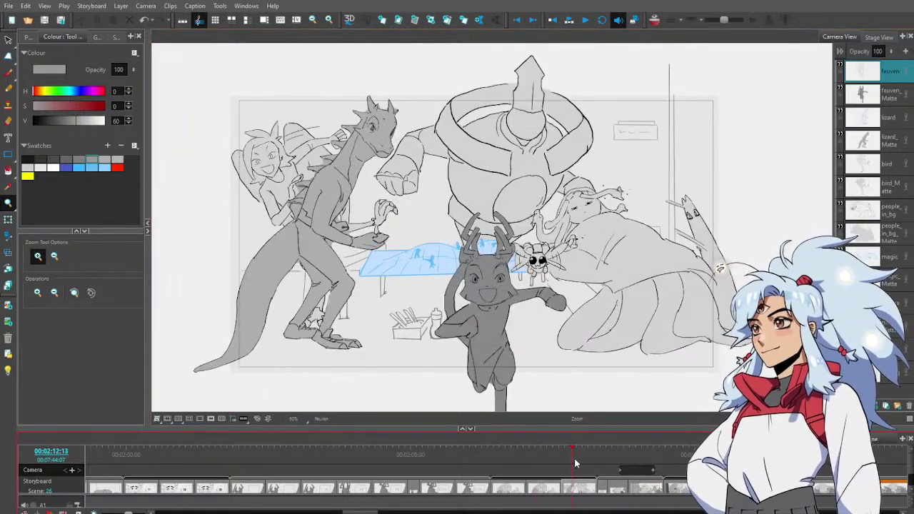
left_click(600, 458)
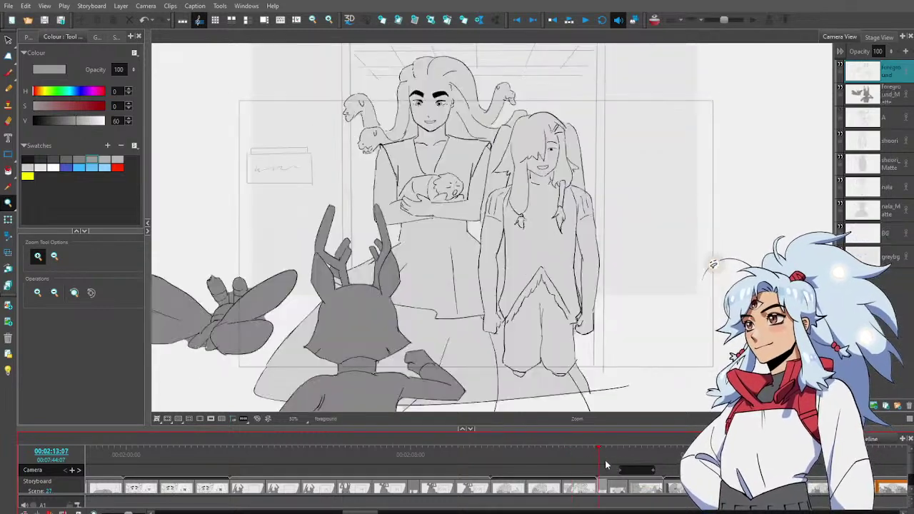
left_click_drag(605, 460, 749, 455)
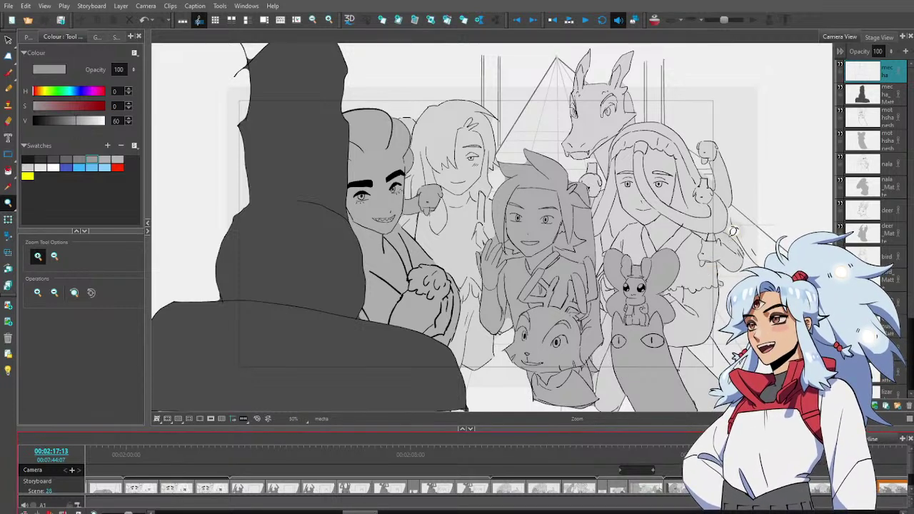
Return to scene 89 and draw round pins on the upper corners of the children's drawing in the BG layer
left_click_drag(368, 512, 413, 512)
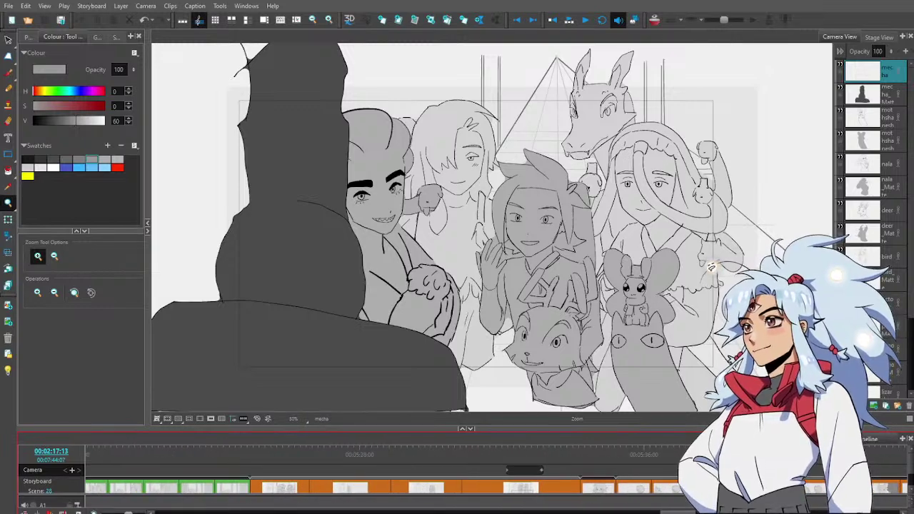
left_click(376, 456)
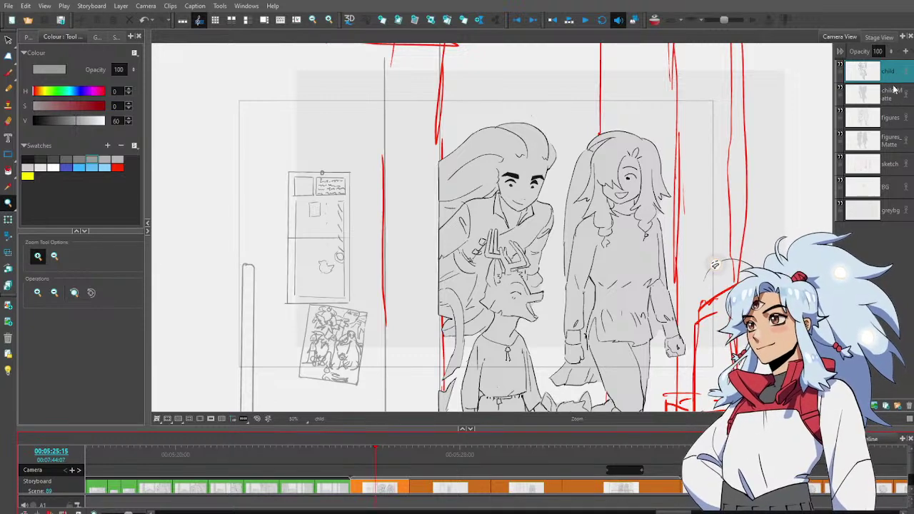
left_click(889, 187)
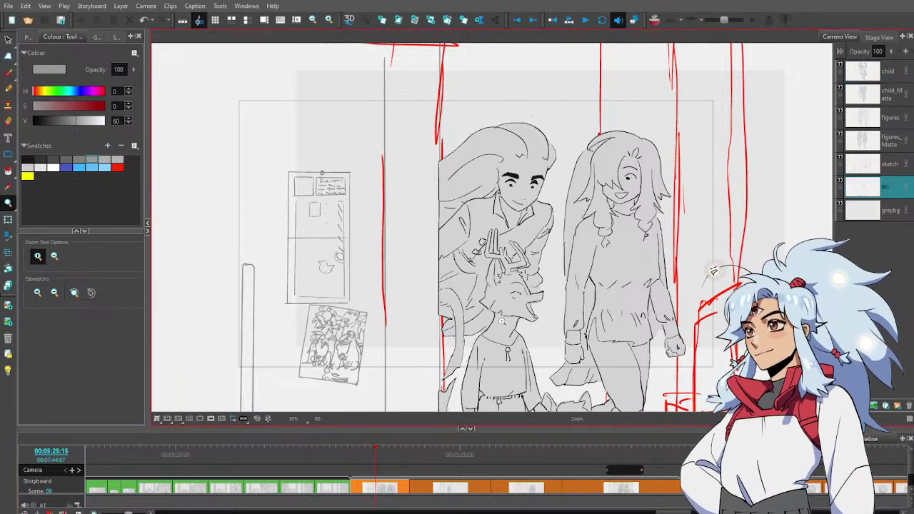
left_click(339, 322)
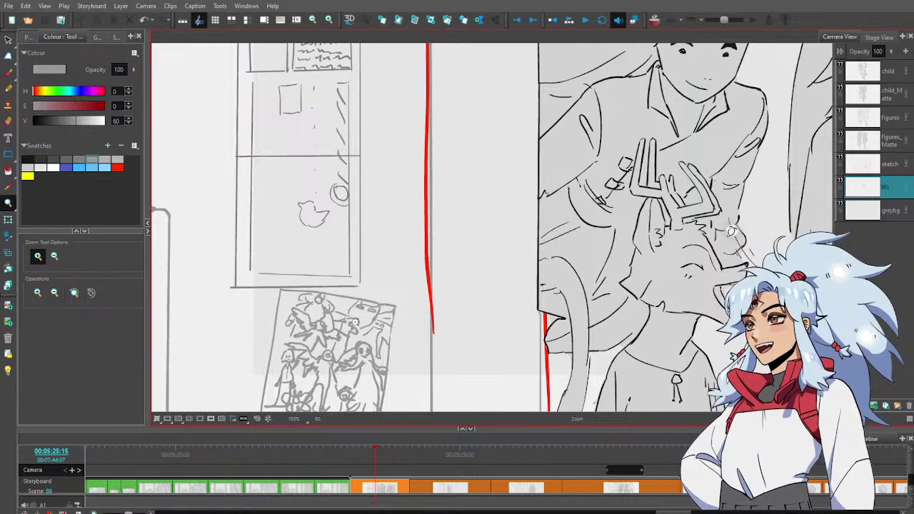
key("alt+b")
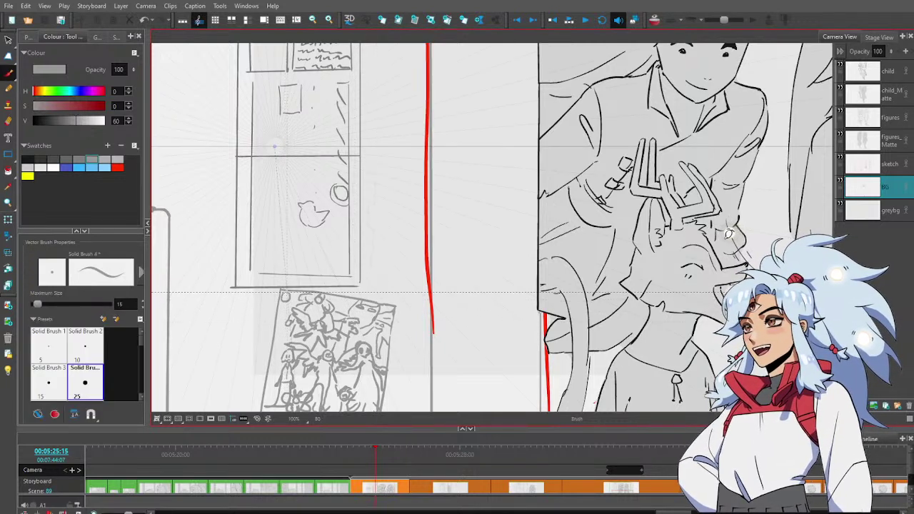
key("alt+e")
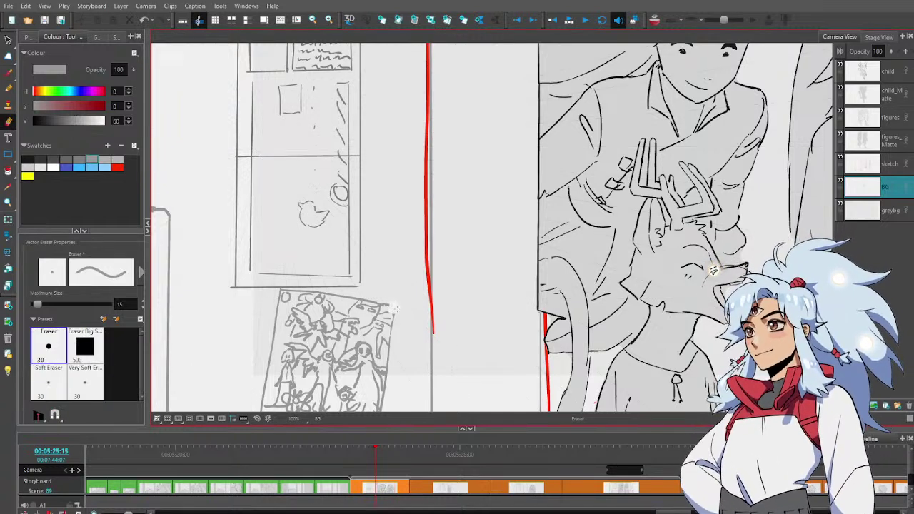
key("alt+b")
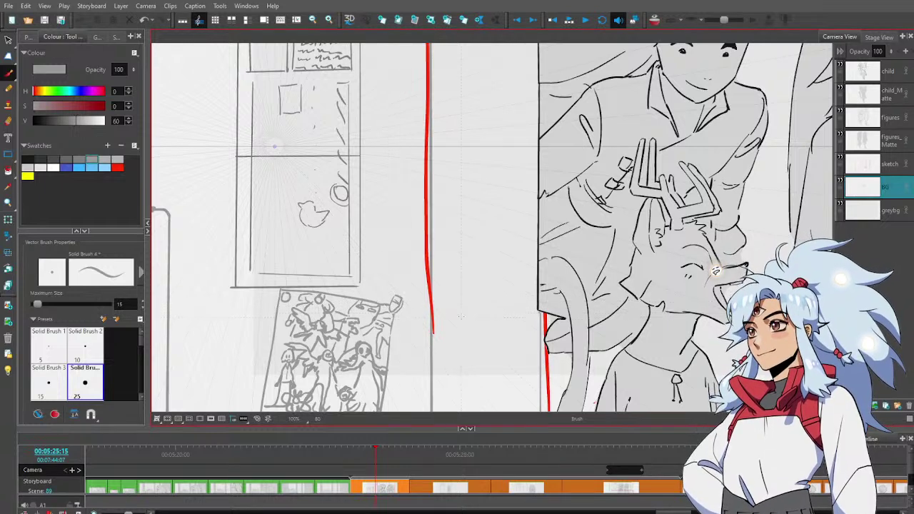
key("space")
left_click_drag(389, 255, 415, 291)
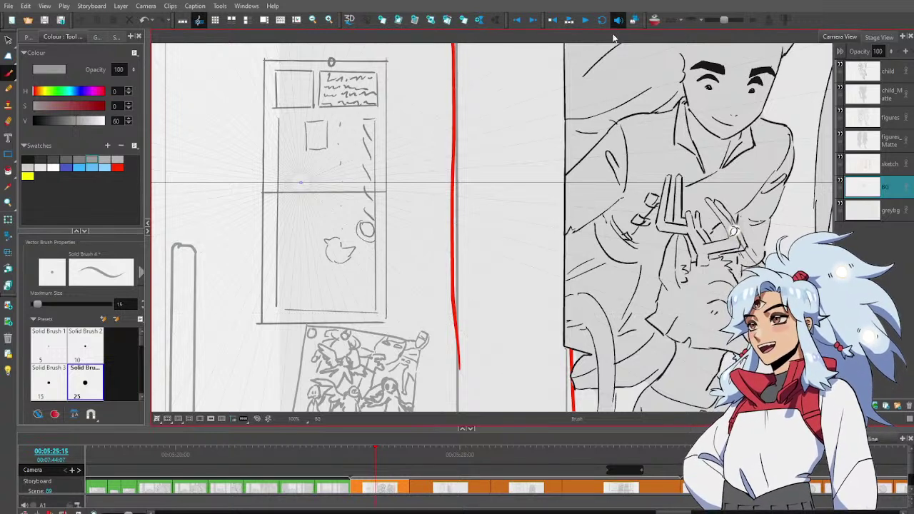
Draw small loose round pins on the wall on both sides above the framed poster
key("alt+z")
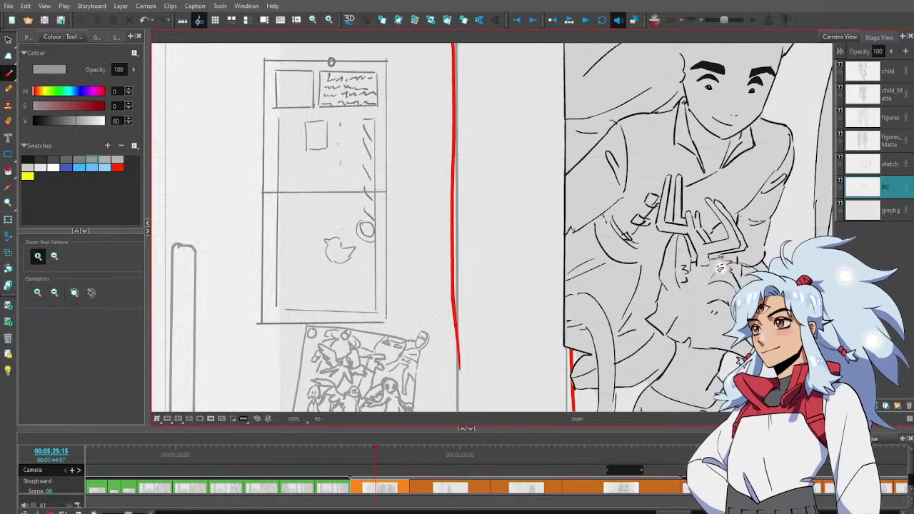
left_click(432, 288, "alt")
left_click(433, 288, "alt")
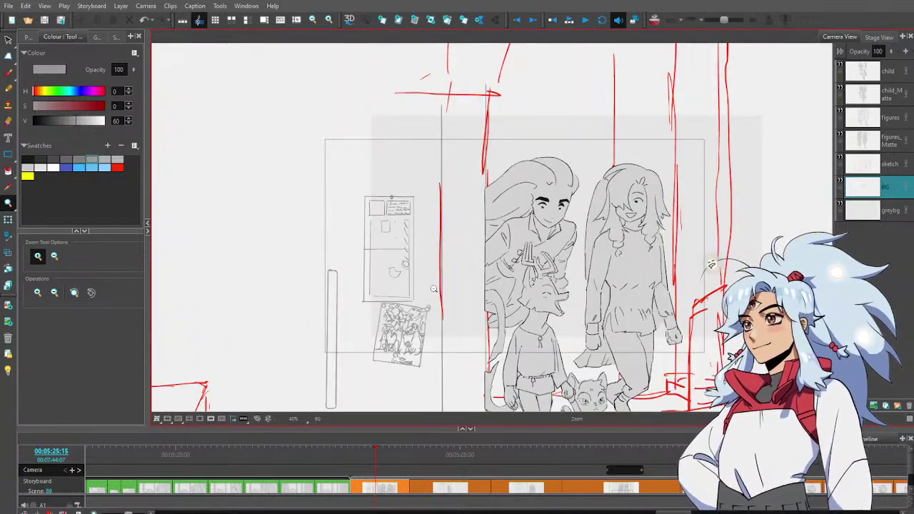
key("alt+b")
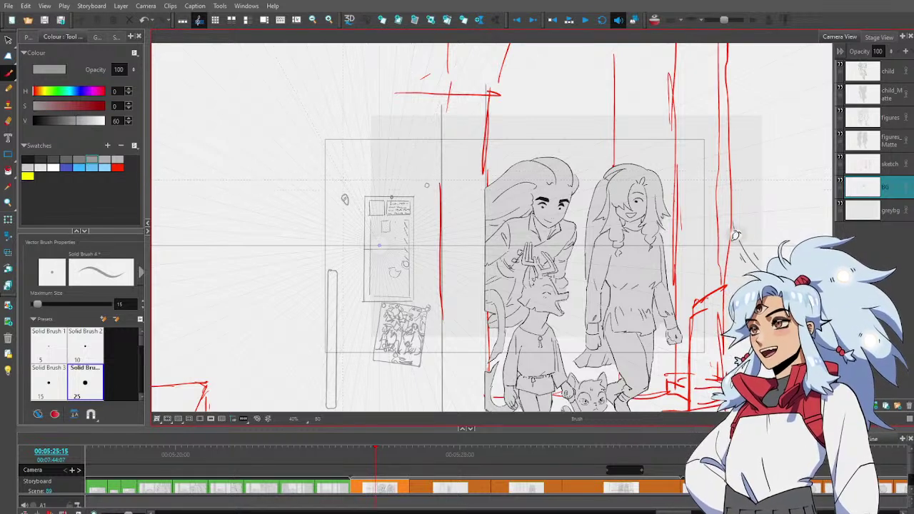
left_click_drag(352, 187, 353, 186)
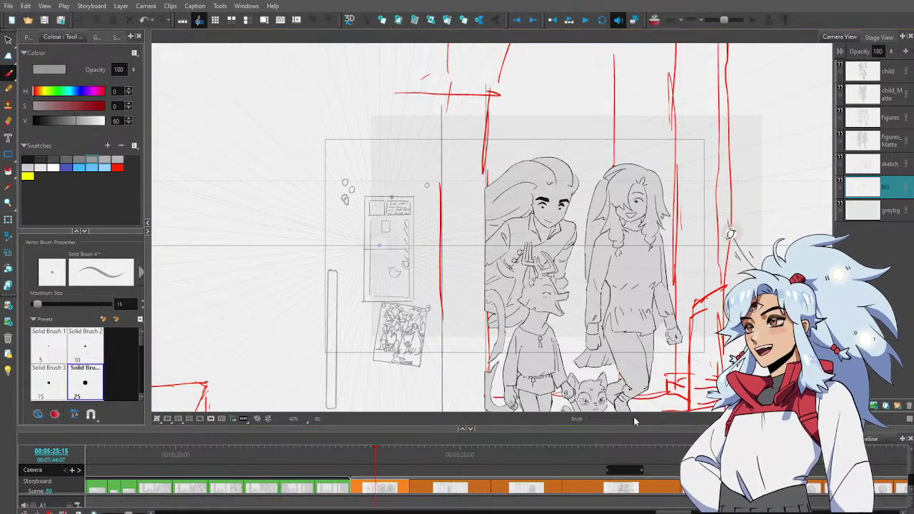
Turn on the light table, draw a grey vertical wall line behind the long-haired standing figure and nudge it slightly left
left_click_drag(672, 307, 568, 273)
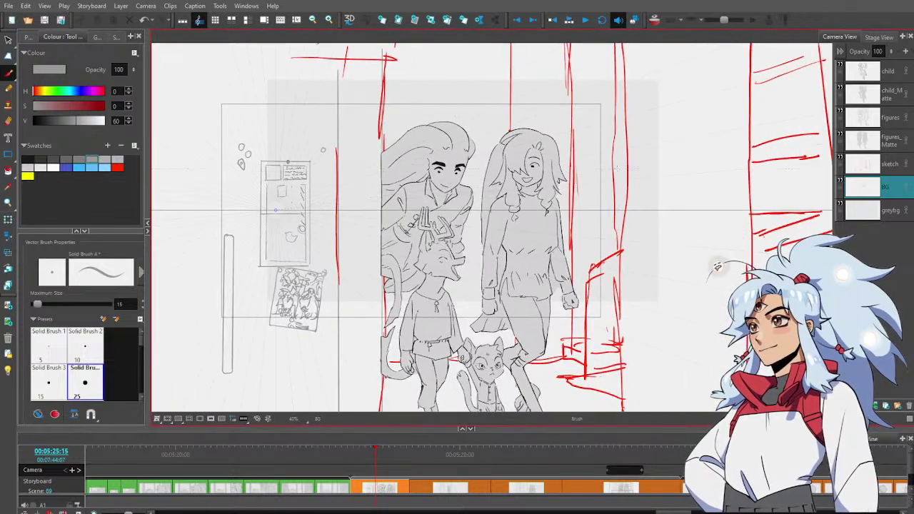
key("shift+l")
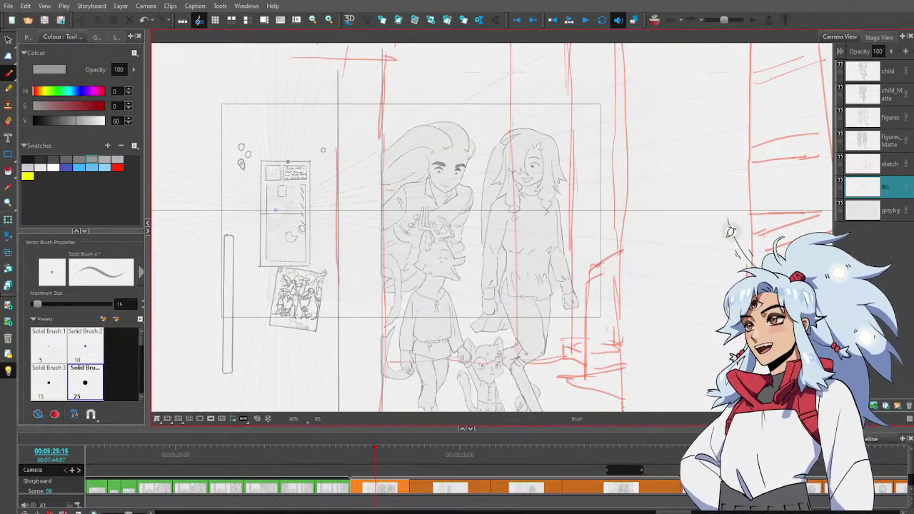
left_click_drag(512, 70, 517, 359)
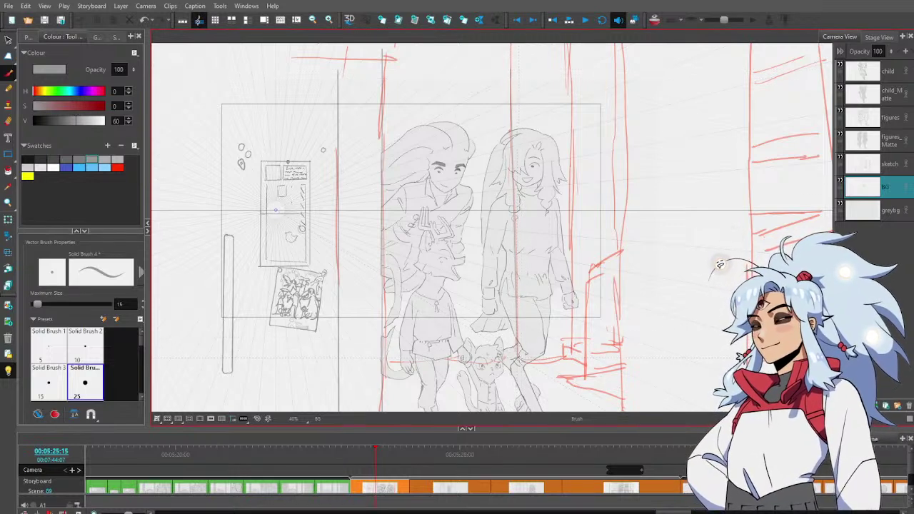
key("ctrl+z")
left_click_drag(518, 359, 517, 57)
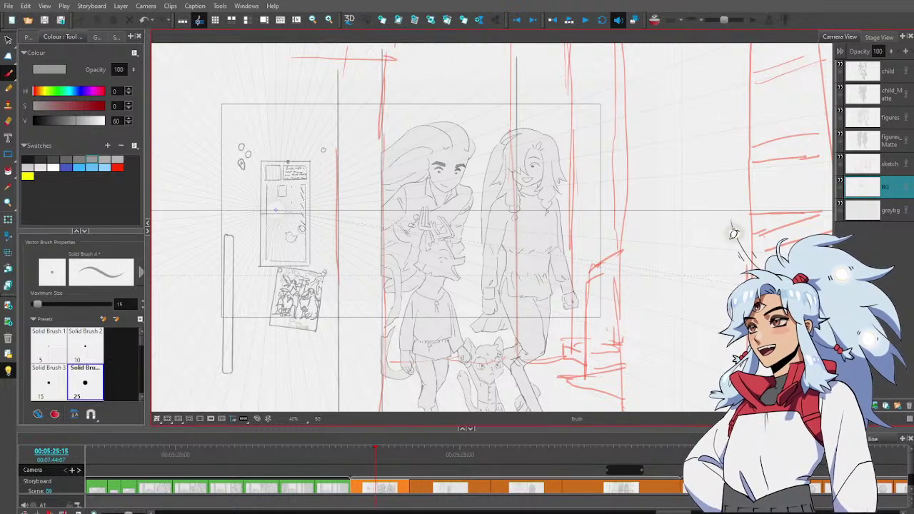
key("alt+s")
left_click(517, 214)
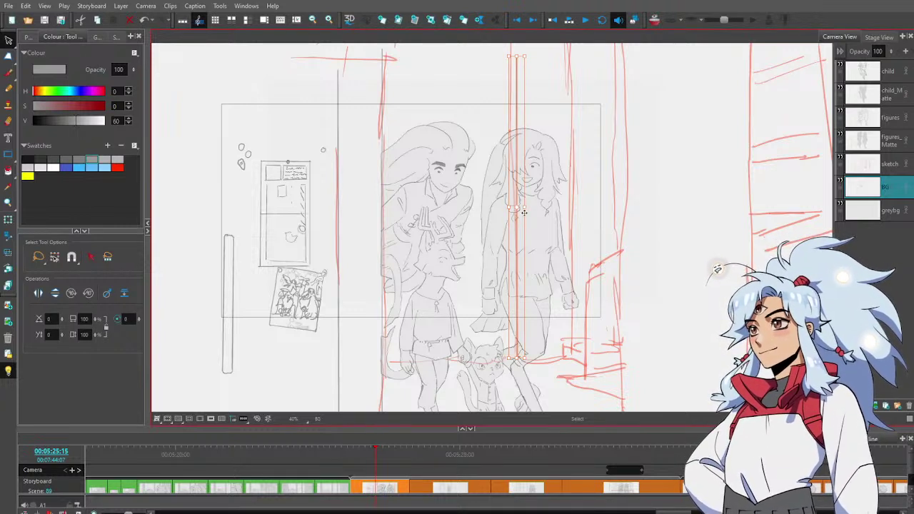
left_click_drag(517, 215, 516, 214)
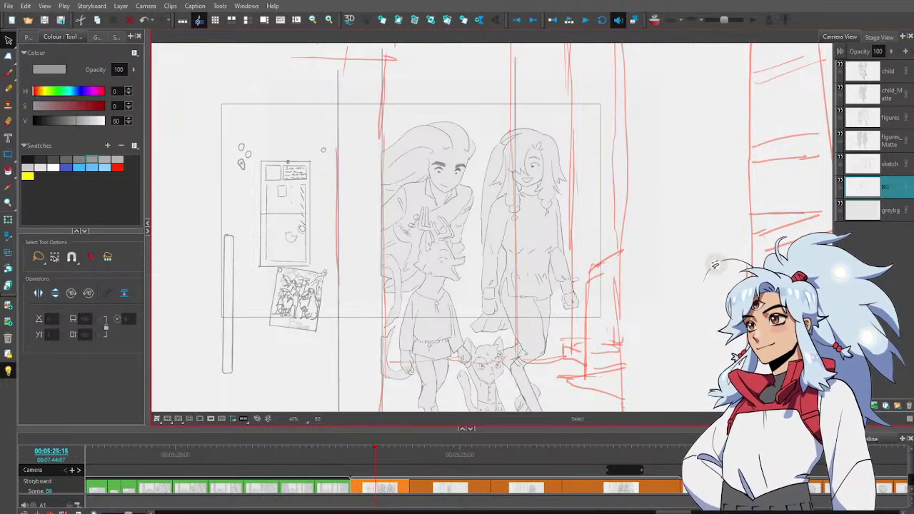
key("alt+e")
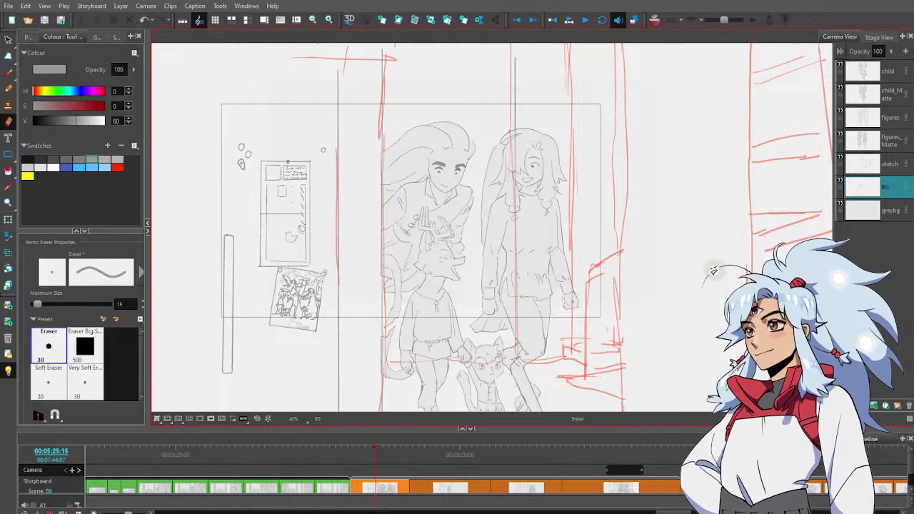
key("alt+b")
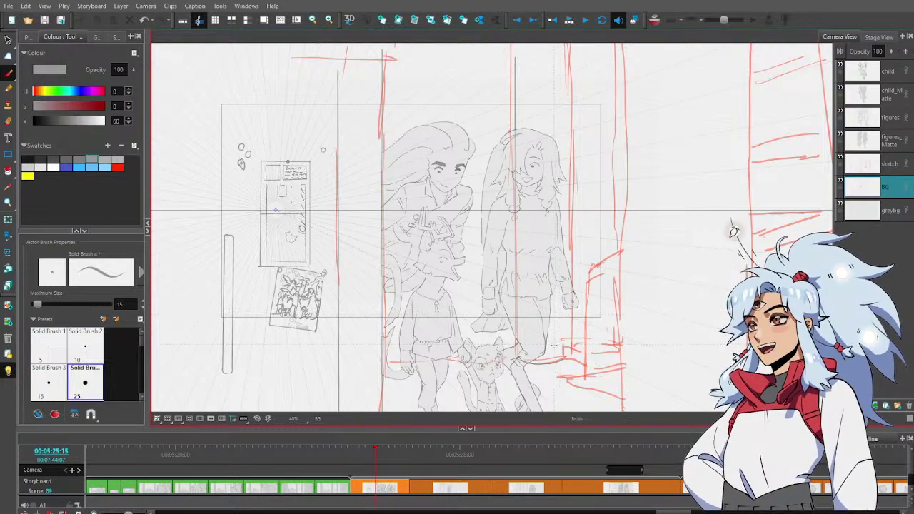
Select the grey line art of the near wall, posters, bar and floor mat and shift it slightly to the left
mouse_move(555, 346)
left_mouse_down()
mouse_move(556, 309)
mouse_move(662, 216)
mouse_move(653, 305)
mouse_move(664, 318)
left_mouse_up()
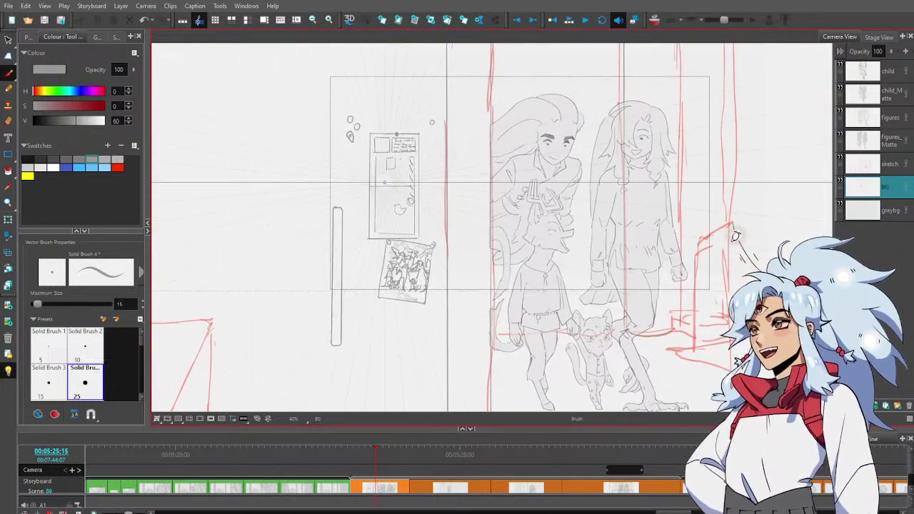
key("alt+z")
left_click(543, 304, "alt")
left_click(543, 303, "alt")
mouse_move(555, 315)
left_mouse_down()
mouse_move(715, 265)
mouse_move(535, 354)
mouse_move(481, 431)
mouse_move(308, 398)
mouse_move(361, 123)
mouse_move(499, 47)
mouse_move(492, 259)
left_mouse_up()
key("alt+s")
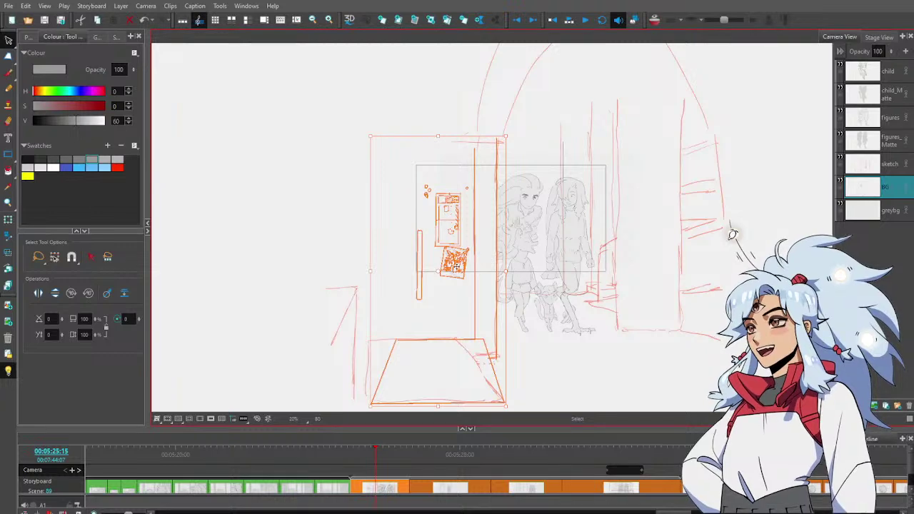
key("alt+z")
scroll(472, 262, "up", 5)
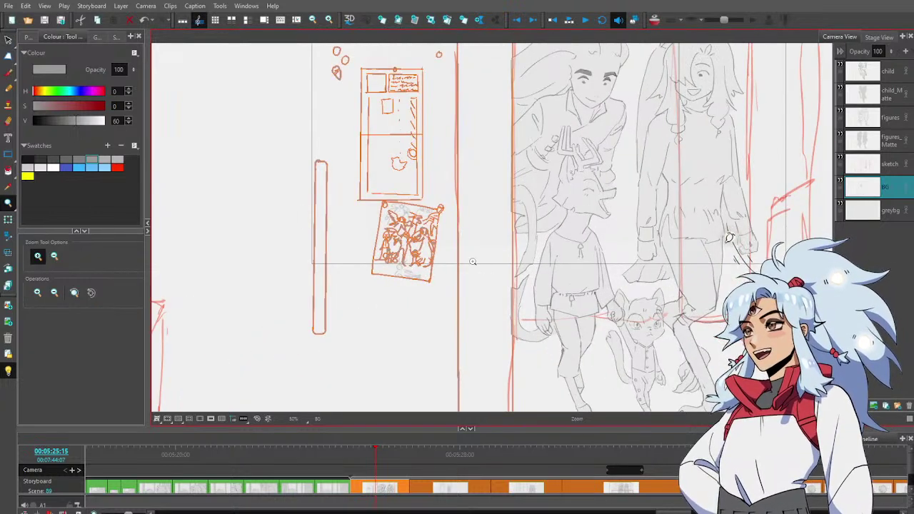
key("alt+s")
left_click_drag(372, 262, 369, 264)
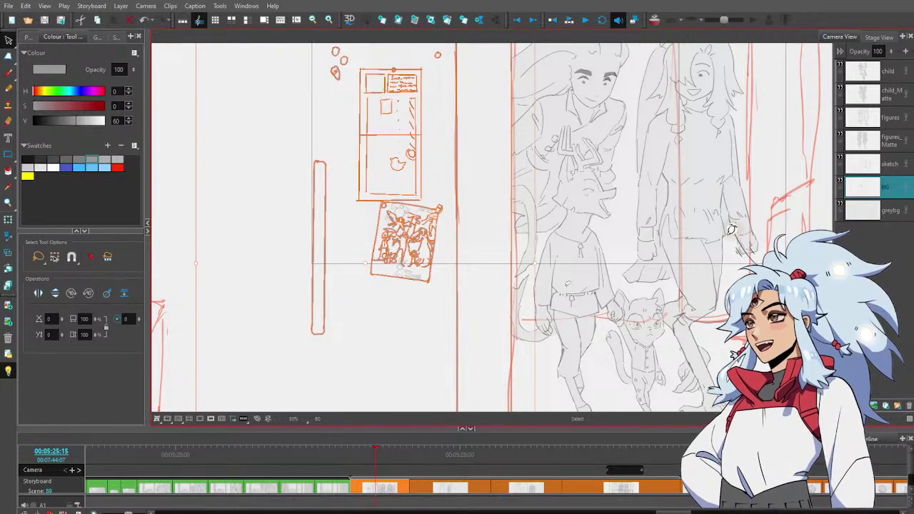
Examine the red sketch of the archway, column and steps around the walking group
key("alt+z")
scroll(570, 291, "down", 5)
left_click_drag(620, 297, 556, 279)
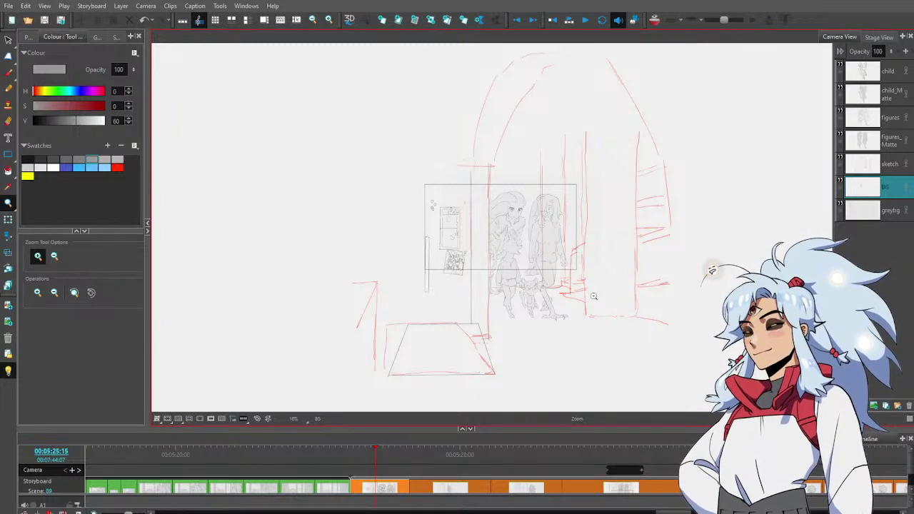
left_click(595, 295)
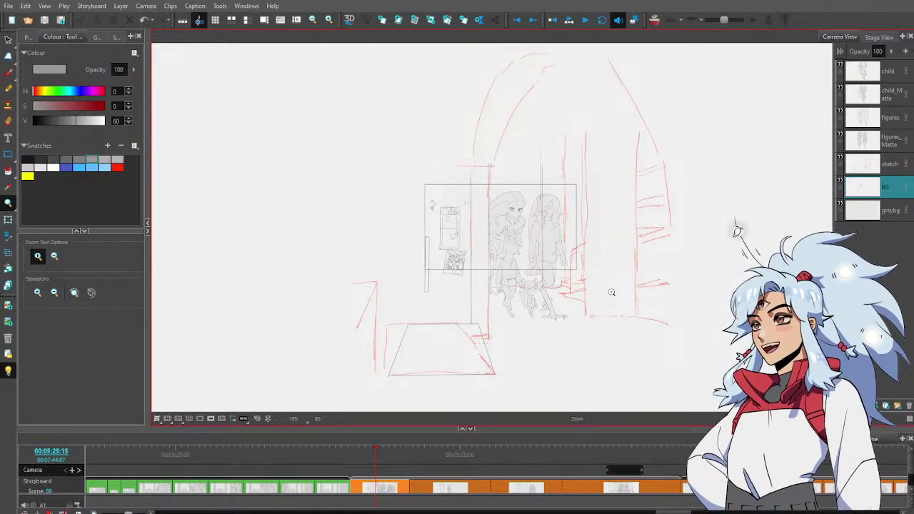
left_click(610, 293)
left_click(627, 290)
left_click(636, 293)
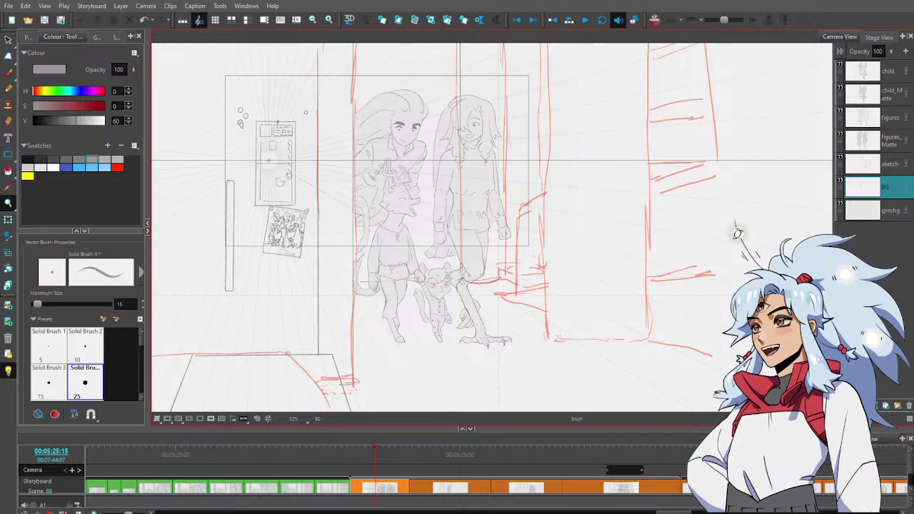
key("alt+b")
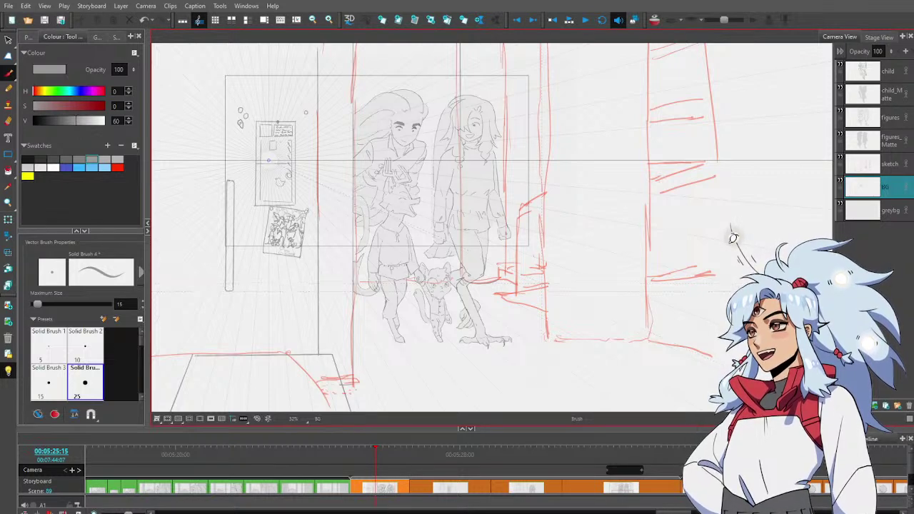
key("ctrl+space")
left_click(443, 274)
left_click_drag(459, 271, 512, 247)
key("ctrl+space")
left_click(384, 251, "alt")
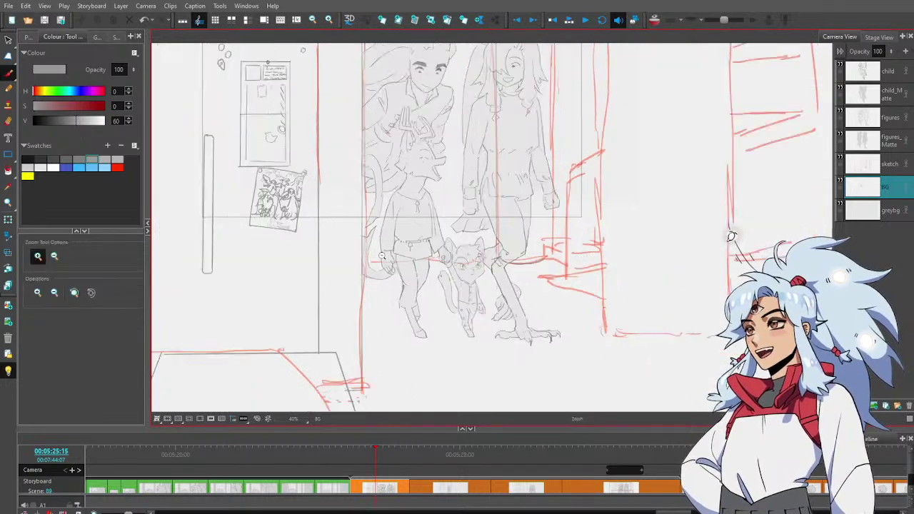
left_click(386, 253, "alt")
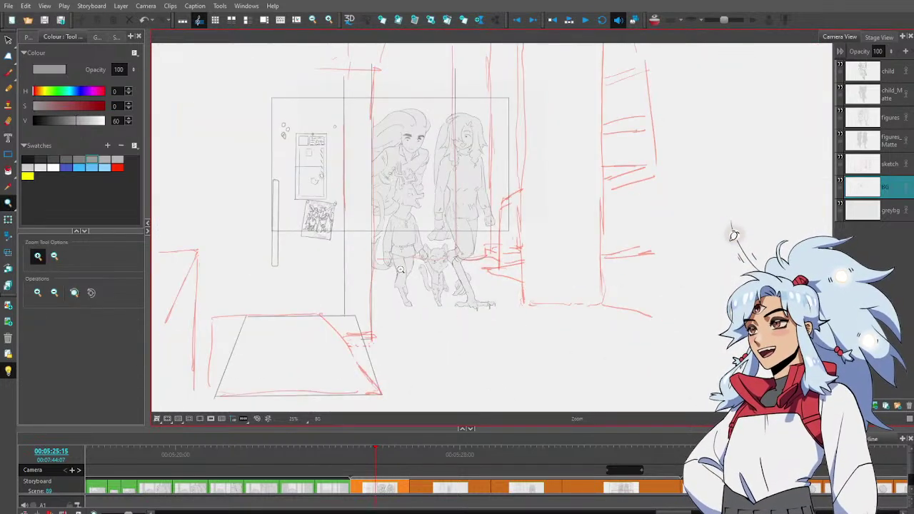
left_click(409, 273)
Trace the wide column beside the group in grey, with a curved base and two tall vertical sides
key("alt+b")
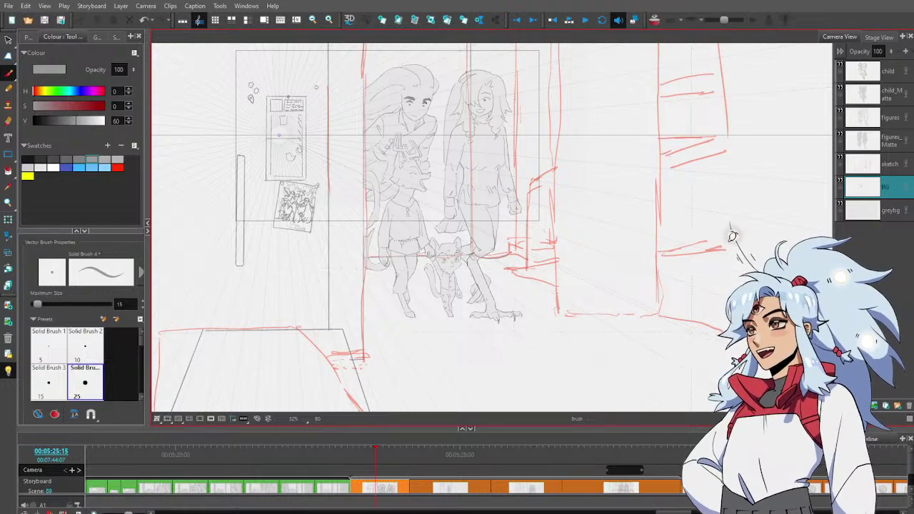
mouse_move(678, 332)
left_mouse_down()
mouse_move(596, 332)
mouse_move(633, 295)
mouse_move(695, 297)
mouse_move(643, 304)
left_mouse_up()
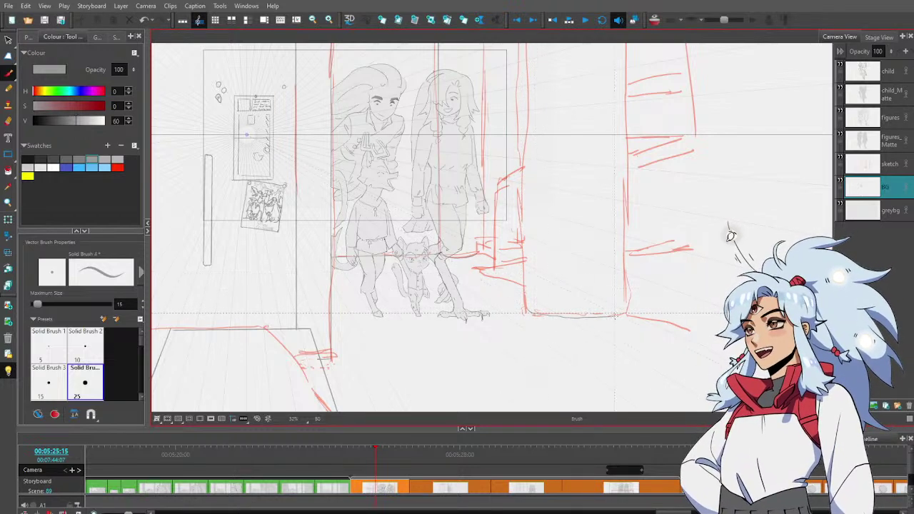
left_click_drag(667, 264, 634, 291)
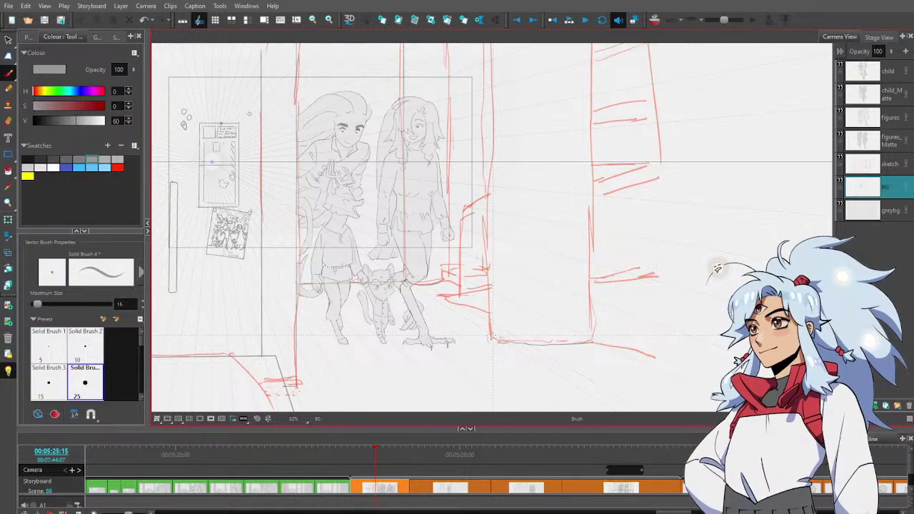
mouse_move(493, 336)
left_mouse_down()
mouse_move(515, 50)
mouse_move(490, 36)
left_mouse_up()
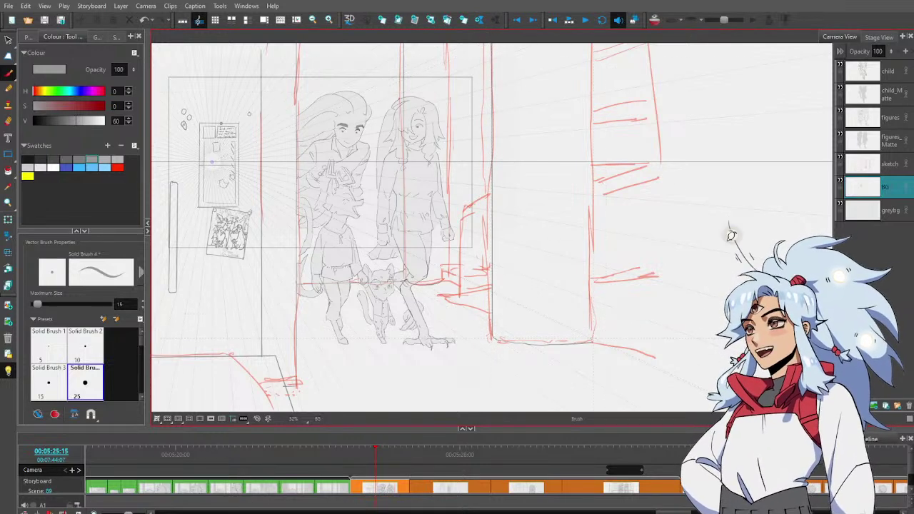
mouse_move(585, 341)
left_mouse_down()
mouse_move(598, 335)
mouse_move(598, 40)
left_mouse_up()
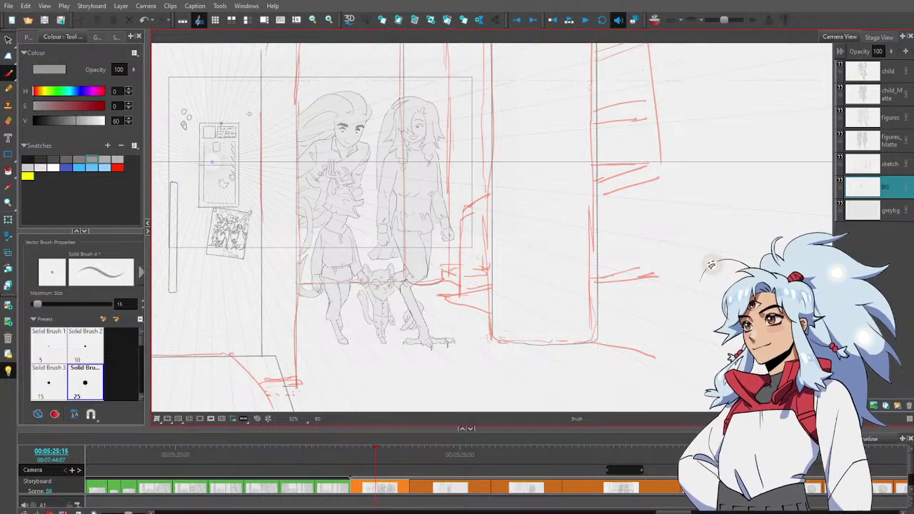
Delete the wide column's base line and redraw it in grey as a shallow curve joining the two vertical sides
left_click_drag(519, 332, 596, 333)
key("alt+s")
key("Delete")
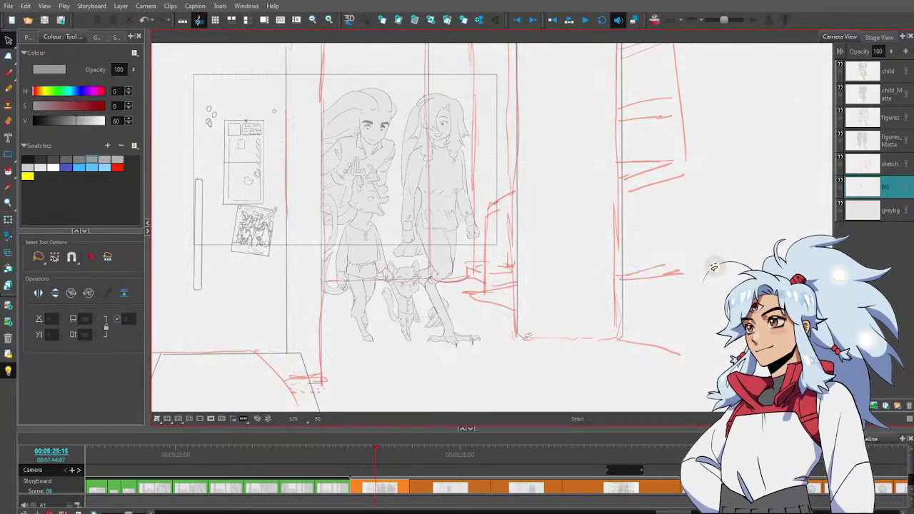
key("alt+b")
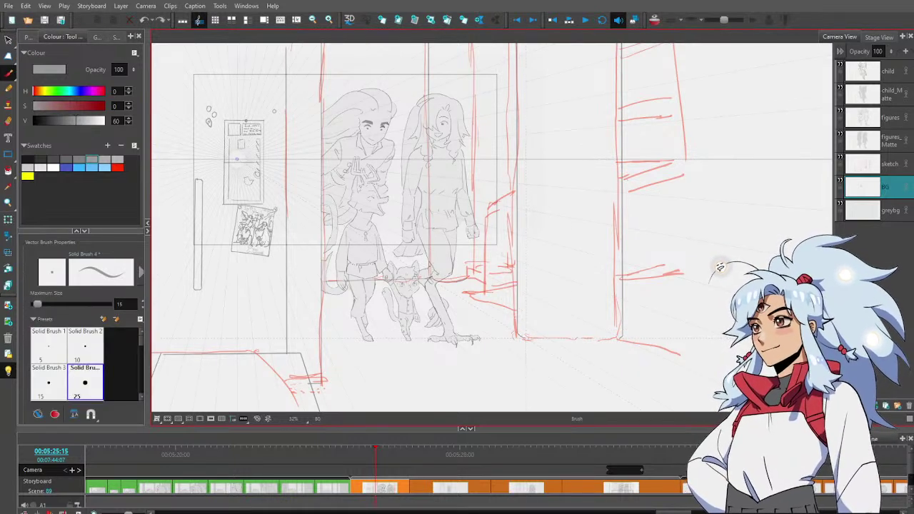
key("alt+e")
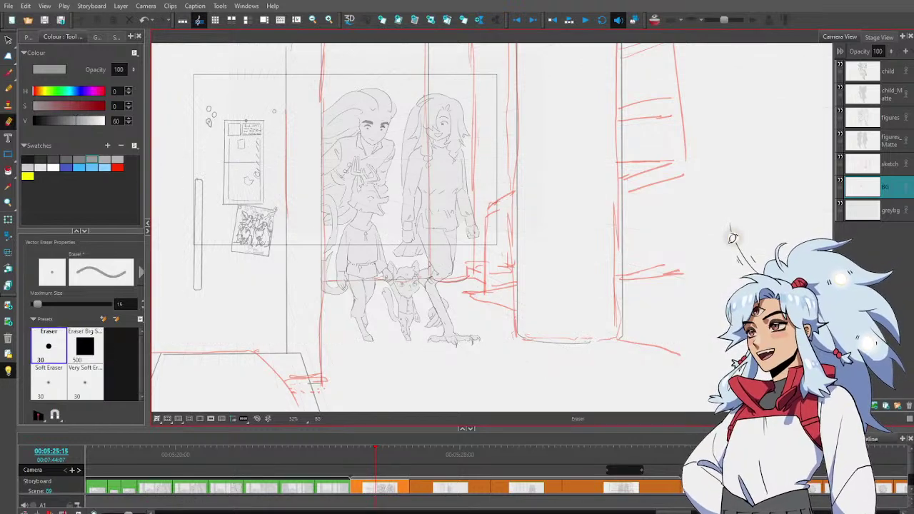
key("alt+b")
left_click_drag(590, 343, 622, 337)
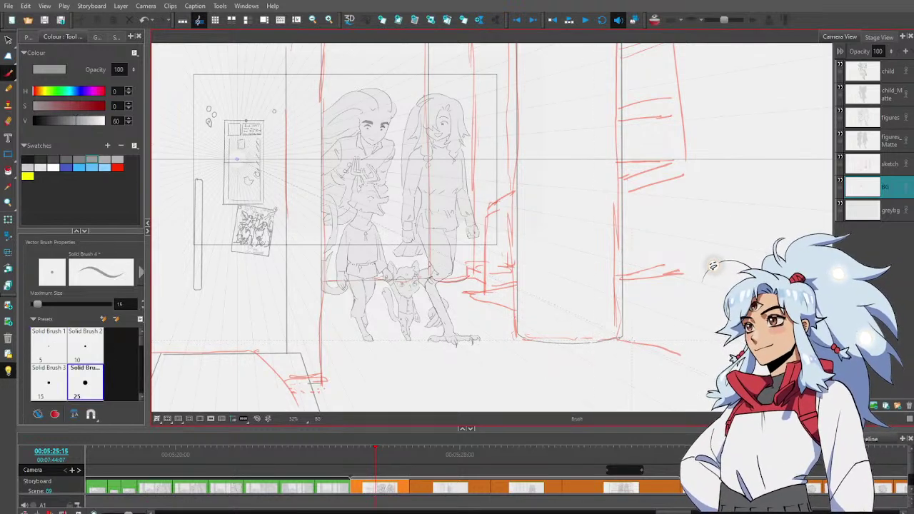
key("alt+e")
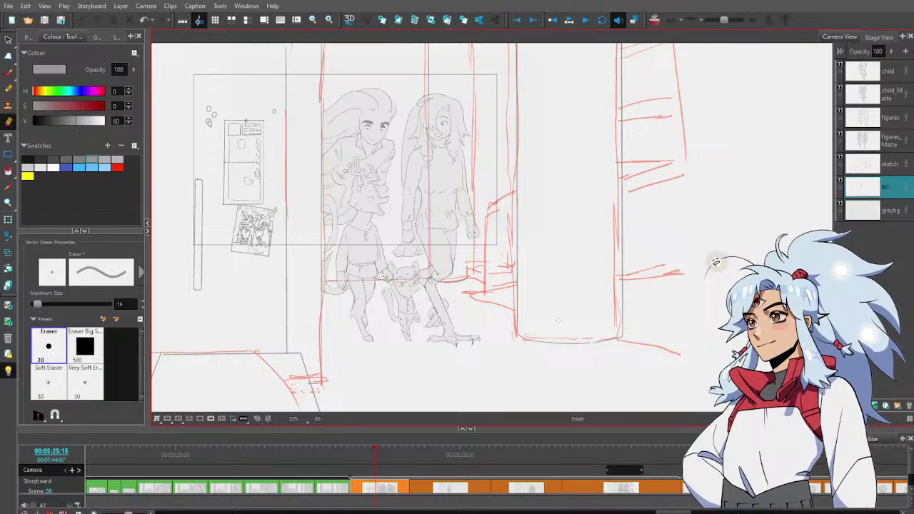
Examine the vertical wall line and the red floor and step sketch around the walking group's legs
left_click_drag(534, 286, 614, 283)
key("alt+z")
left_click(550, 285, "alt")
left_click_drag(562, 266, 570, 259)
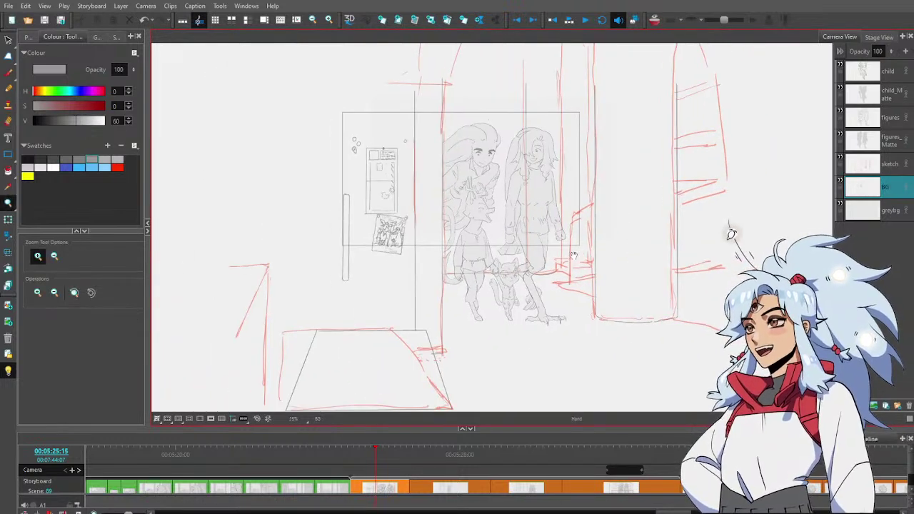
left_click(558, 263)
left_click(558, 264)
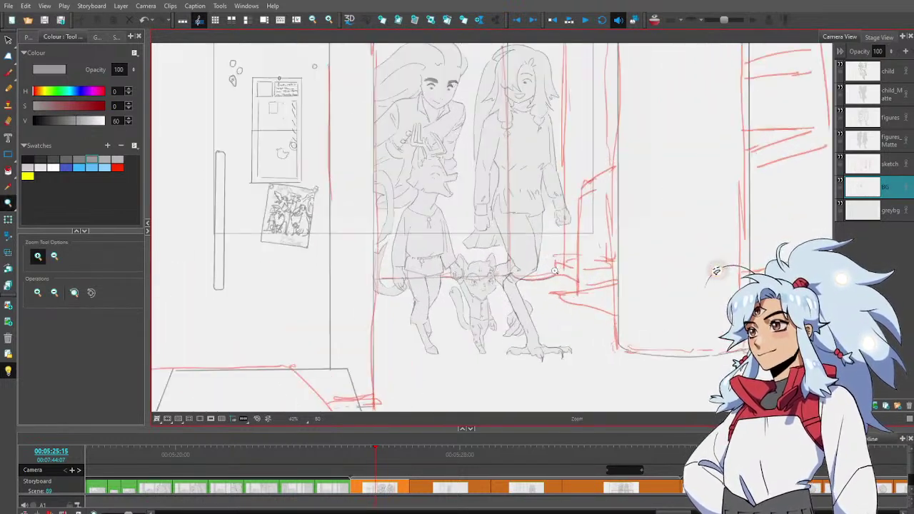
left_click(557, 263)
key("alt+s")
left_click(540, 281)
left_click(735, 232)
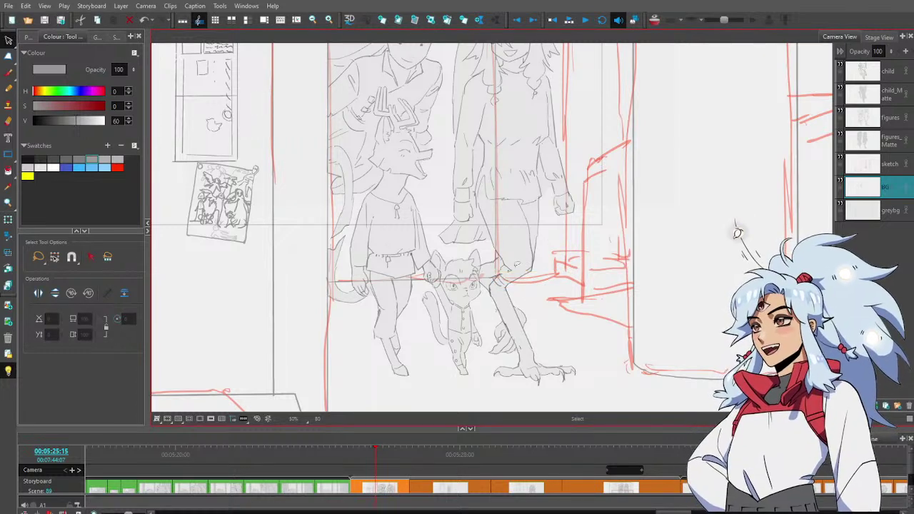
key("alt+b")
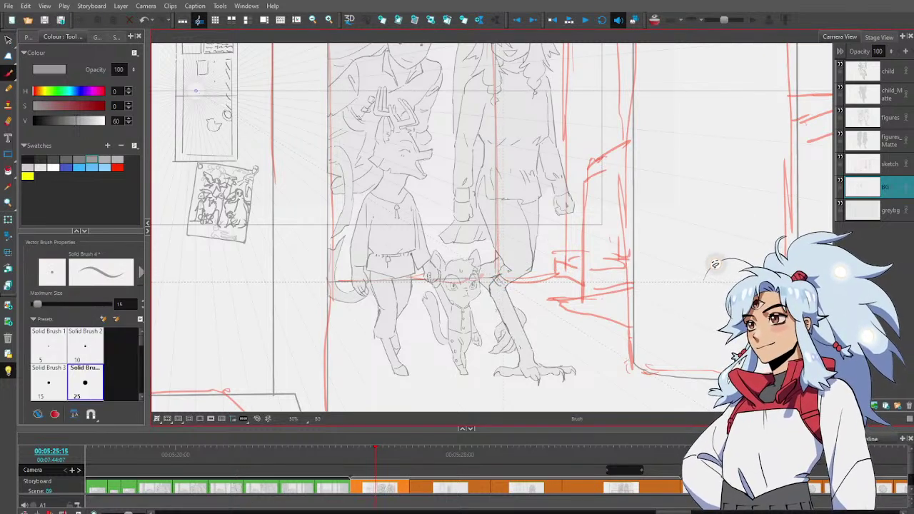
mouse_move(498, 282)
left_mouse_down()
mouse_move(572, 282)
mouse_move(503, 250)
mouse_move(478, 248)
left_mouse_up()
Draw a grey perspective floor line from the column's outer base corner outward along the red sketch
key("alt+z")
left_click(580, 265, "alt")
left_click(580, 263, "alt")
key("alt+b")
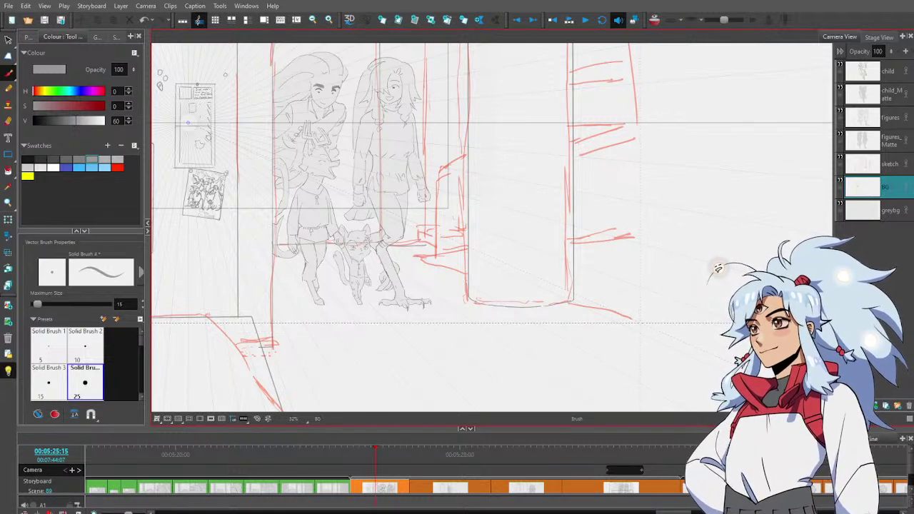
left_click_drag(640, 323, 574, 296)
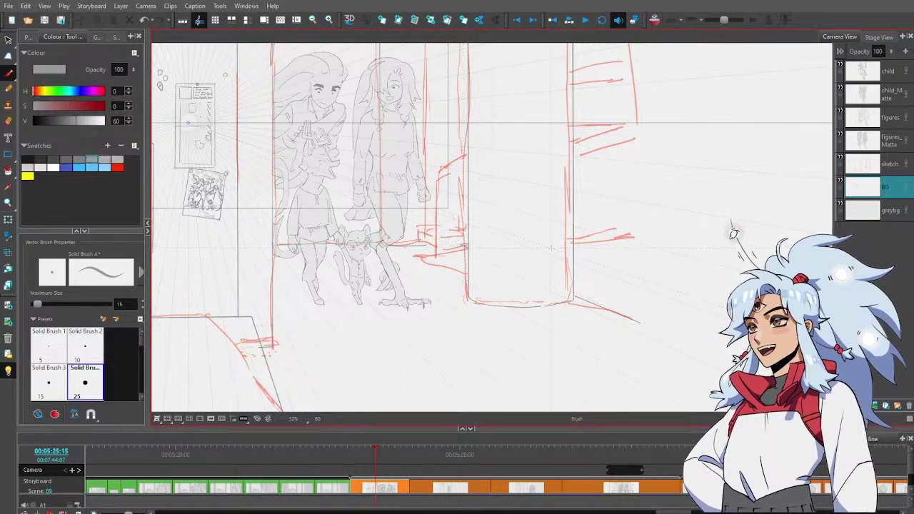
Move the 1-Point Perspective guide's vanishing point to just left of the door handle, below the notice board, and turn guide alignment back on
key("alt+z")
mouse_move(543, 255)
left_mouse_down()
mouse_move(522, 260)
mouse_move(575, 287)
left_mouse_up()
left_click(513, 252)
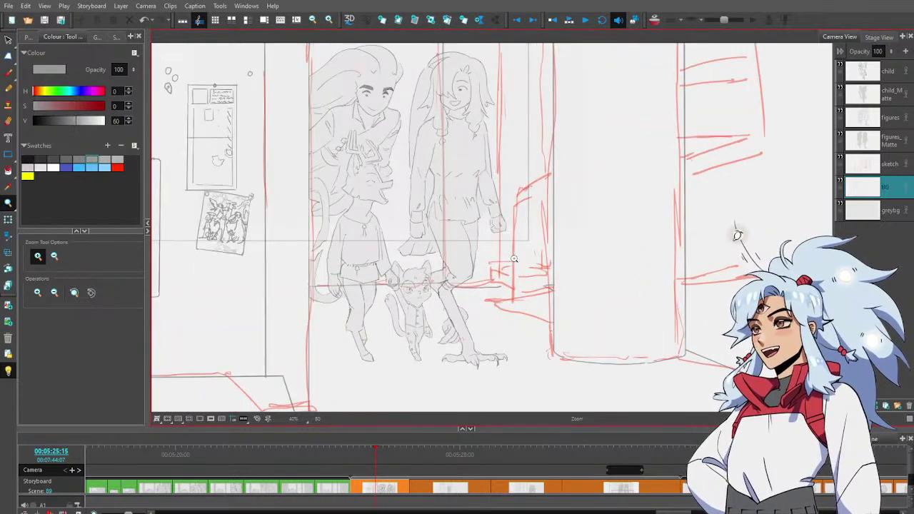
left_click(514, 259)
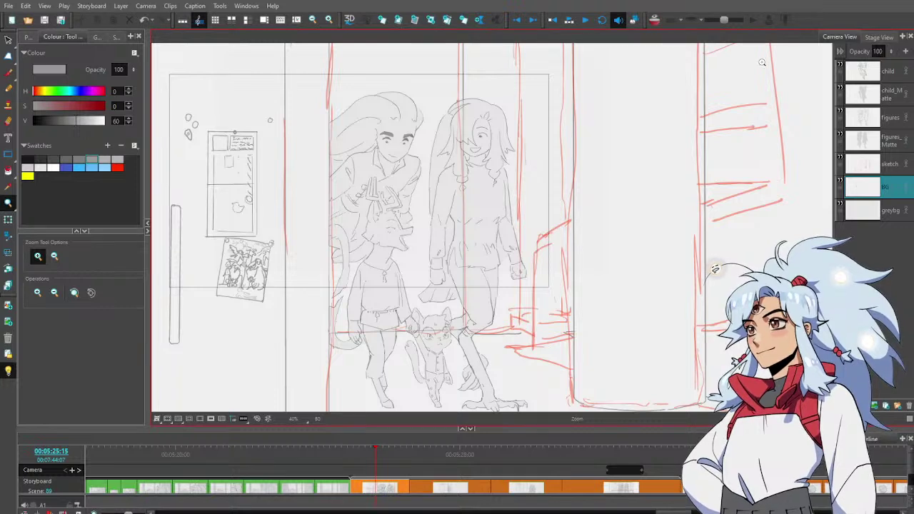
scroll(626, 350, "down", 2)
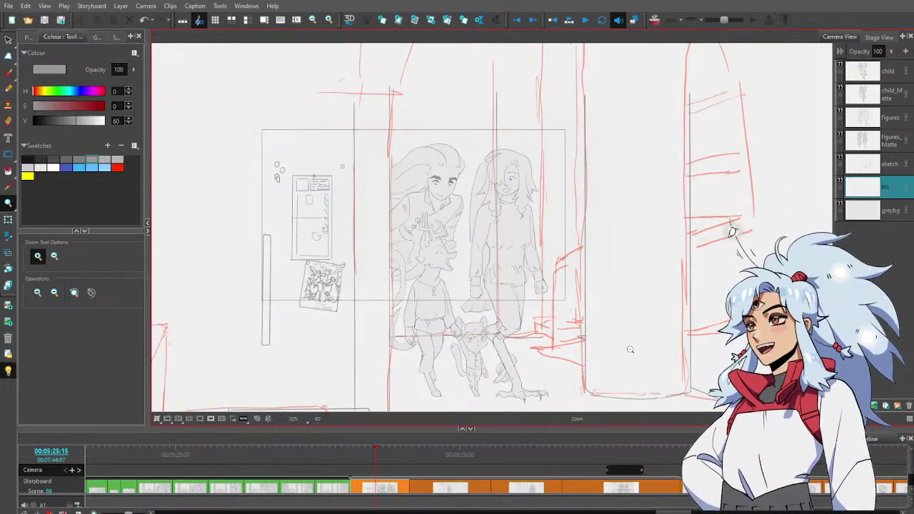
key("alt+b")
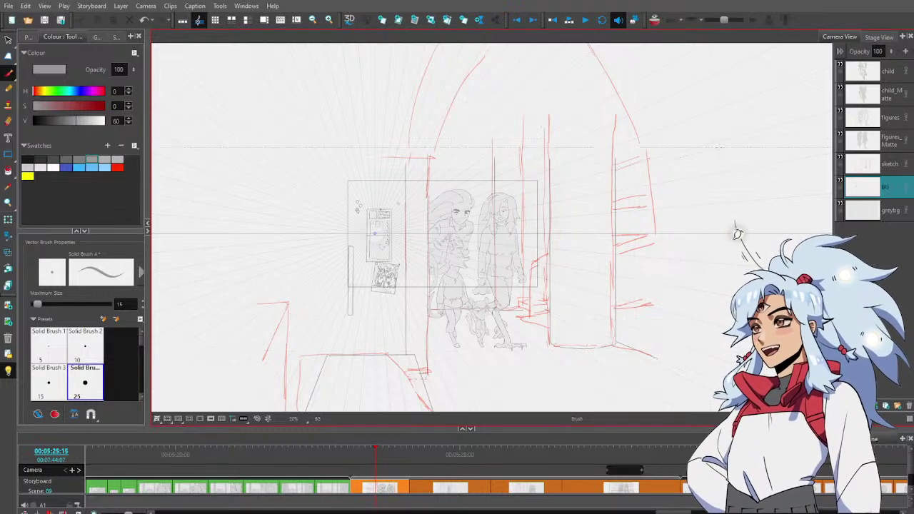
left_click(97, 37)
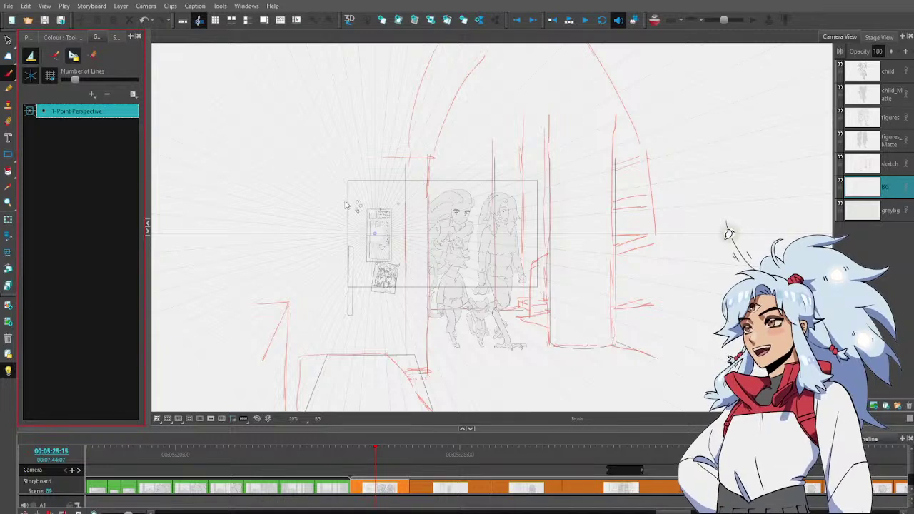
left_click(75, 57)
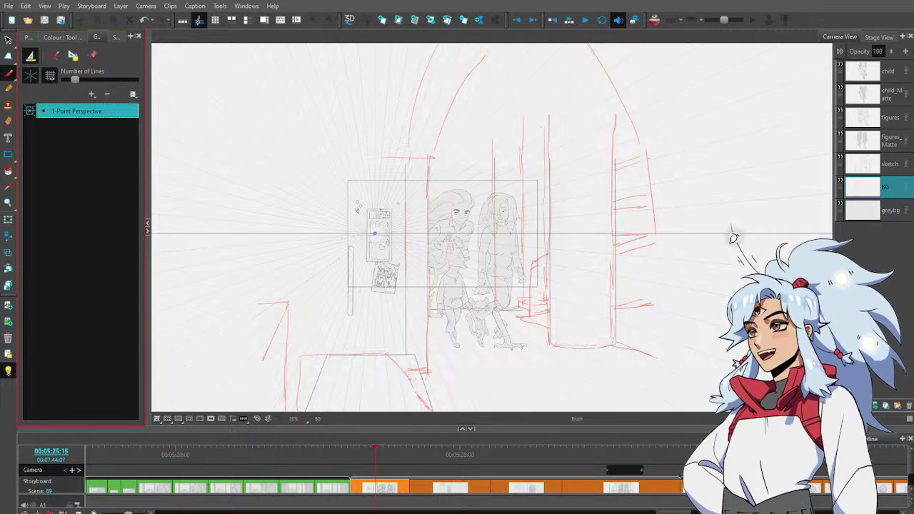
mouse_move(374, 233)
left_mouse_down()
mouse_move(340, 270)
mouse_move(353, 276)
mouse_move(306, 267)
left_mouse_up()
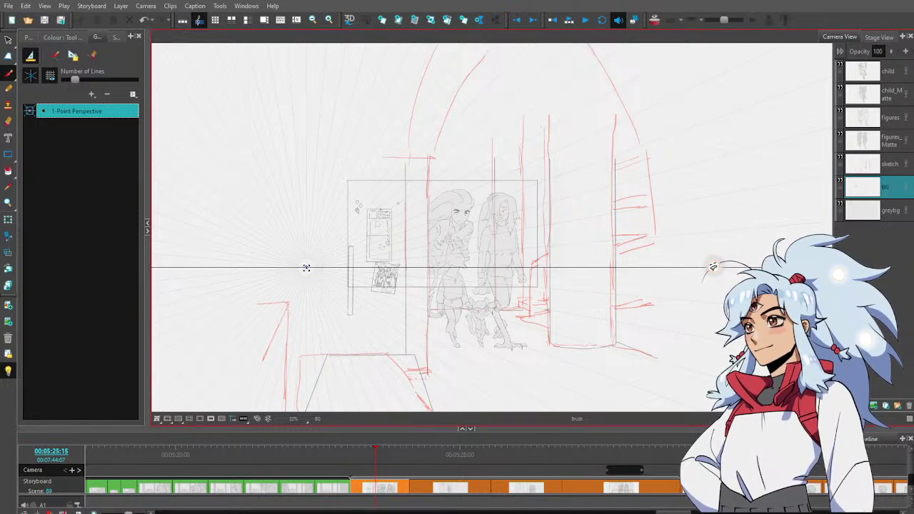
mouse_move(306, 267)
left_mouse_down()
mouse_move(343, 267)
mouse_move(316, 273)
left_mouse_up()
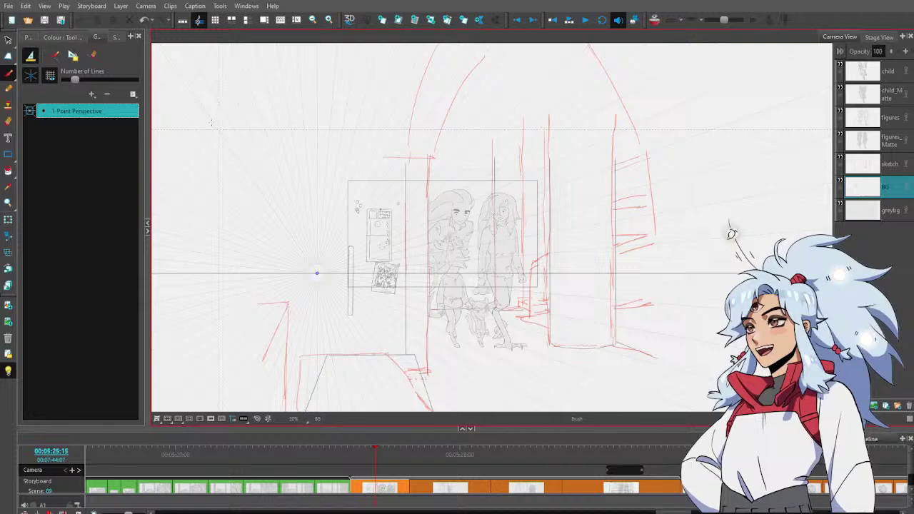
left_click(73, 55)
On the BG layer, replace the floor line beside the column's base with two perspective-aligned lines fanning out from the corner left of the column
left_click(892, 169)
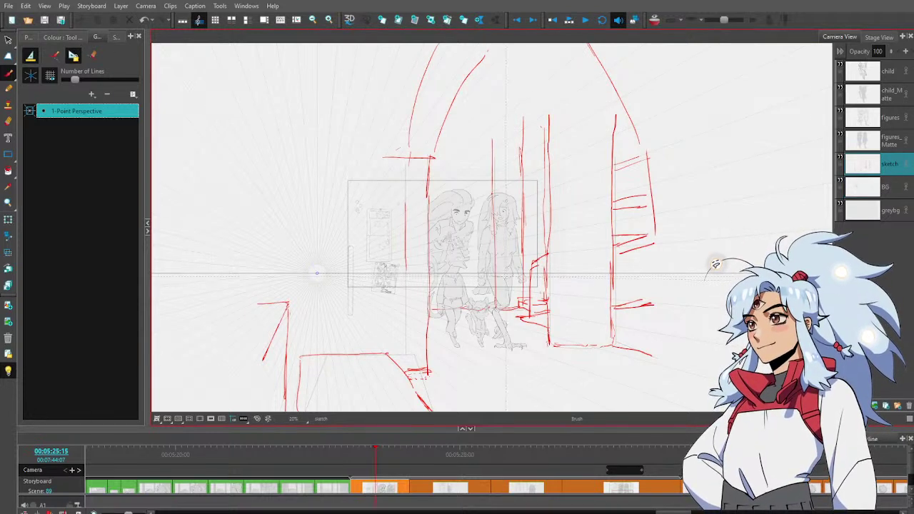
left_click(899, 190)
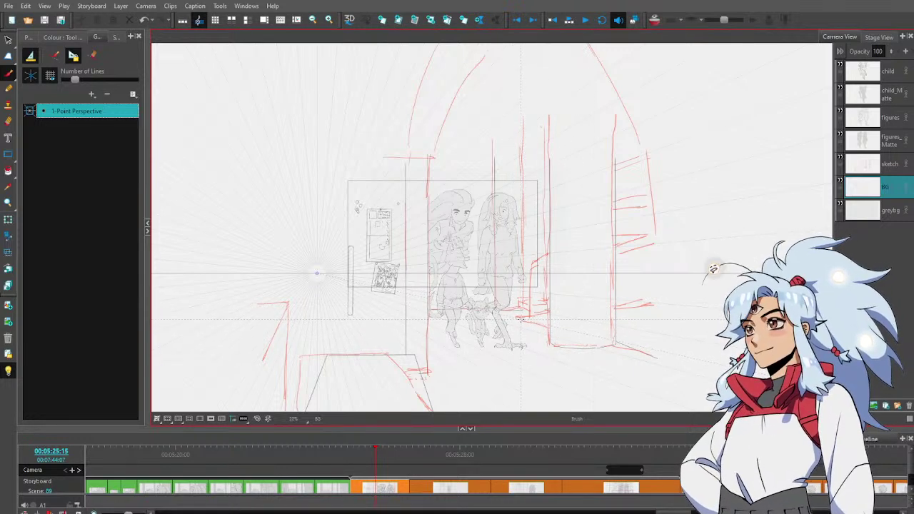
key("alt+s")
mouse_move(628, 321)
left_mouse_down()
mouse_move(660, 318)
mouse_move(657, 222)
mouse_move(629, 346)
left_mouse_up()
key("Delete")
key("Escape")
key("alt+b")
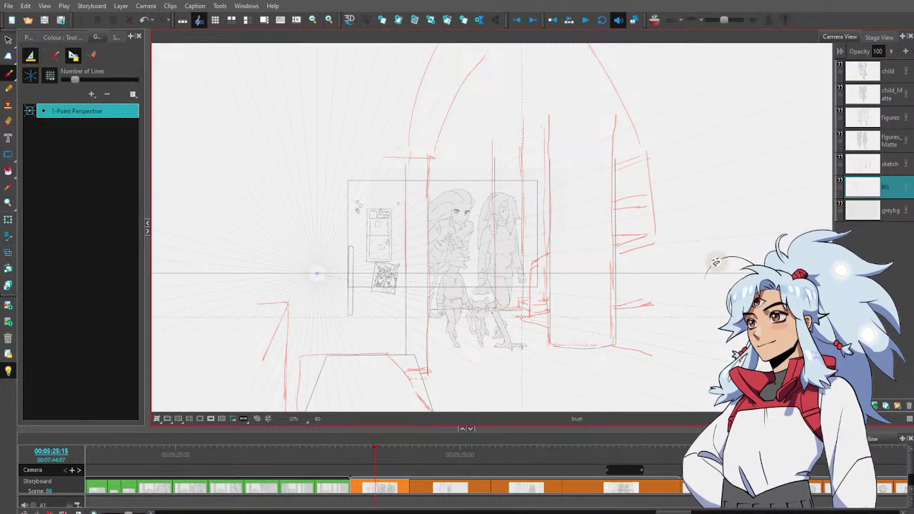
left_click_drag(516, 317, 677, 354)
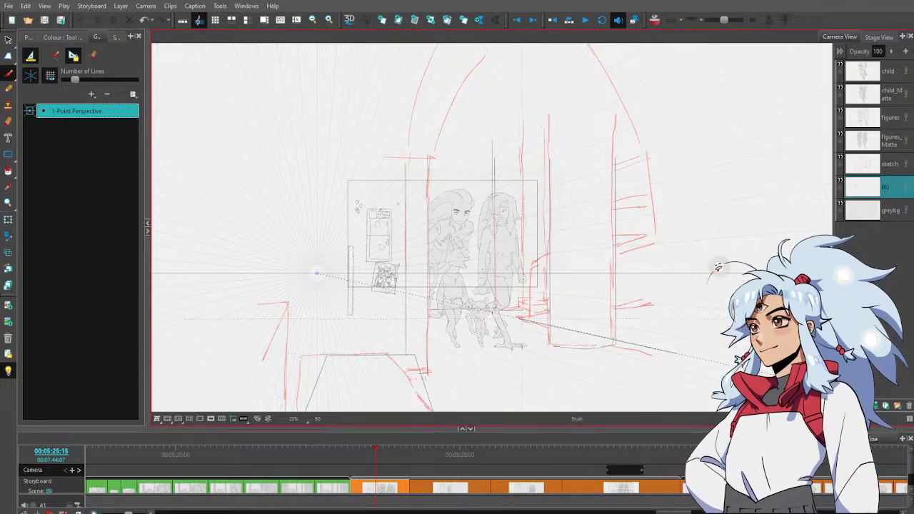
mouse_move(523, 318)
left_mouse_down()
mouse_move(687, 293)
mouse_move(610, 346)
left_mouse_up()
Delete the short stray stroke on the column's left edge and erase the parts of the two perspective lines that cross the column
key("alt+z")
key("alt+e")
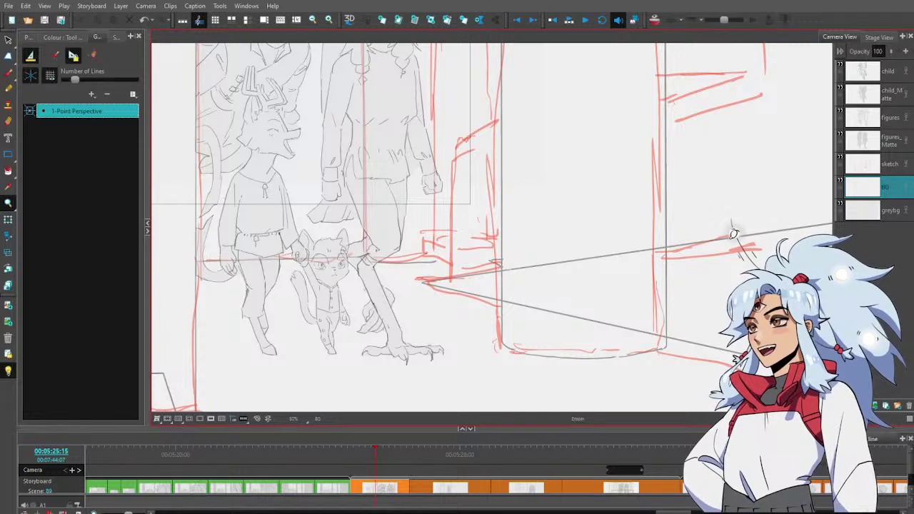
key("alt+s")
left_click(496, 262)
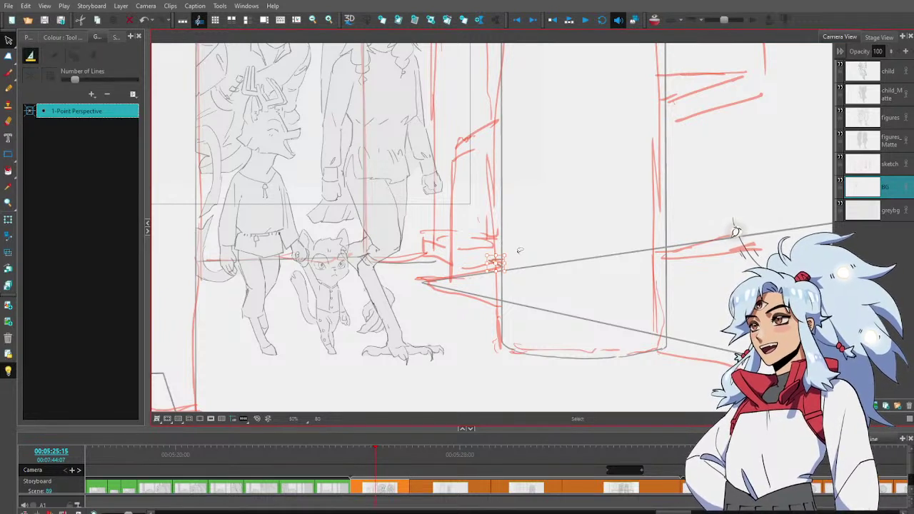
key("alt+e")
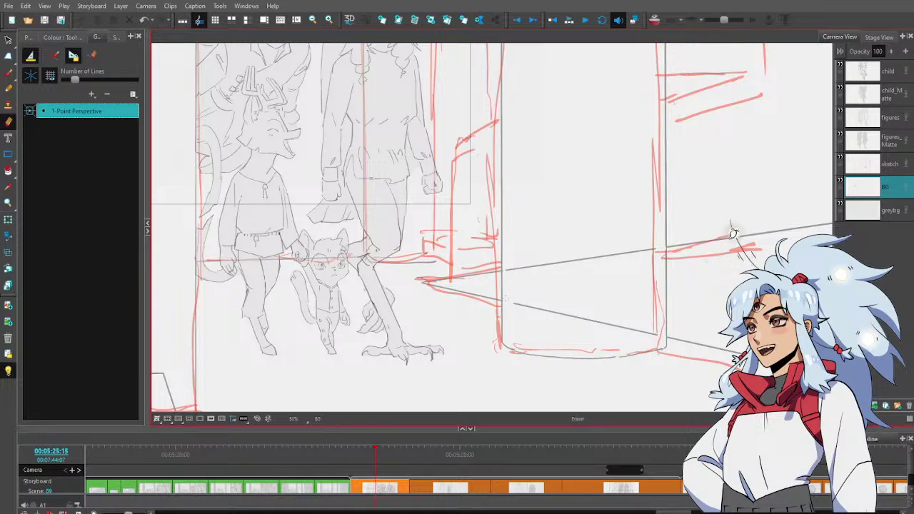
Ink the double-lined railing with its rounded corner left of the column, following the red sketch and the perspective guide
key("alt+v")
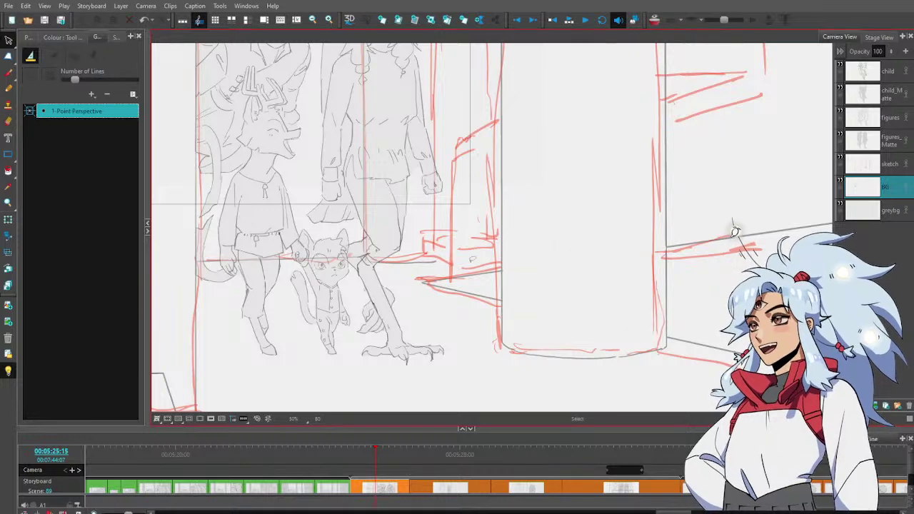
left_click_drag(457, 222, 483, 303)
key("alt+b")
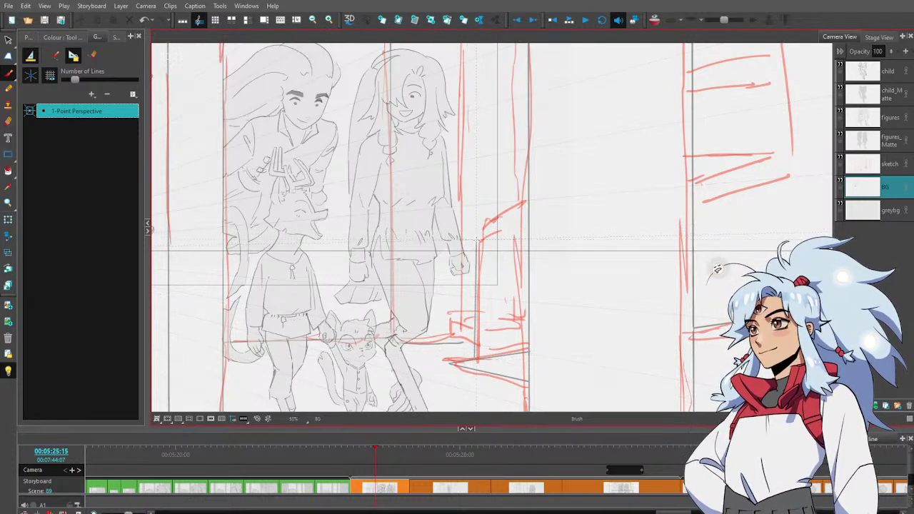
mouse_move(477, 248)
left_mouse_down()
mouse_move(490, 227)
mouse_move(527, 212)
mouse_move(493, 243)
mouse_move(489, 360)
mouse_move(494, 254)
mouse_move(528, 229)
left_mouse_up()
Draw the railing's upper edge as a perspective-aligned line extending from the column's right side
left_click_drag(697, 188, 593, 212)
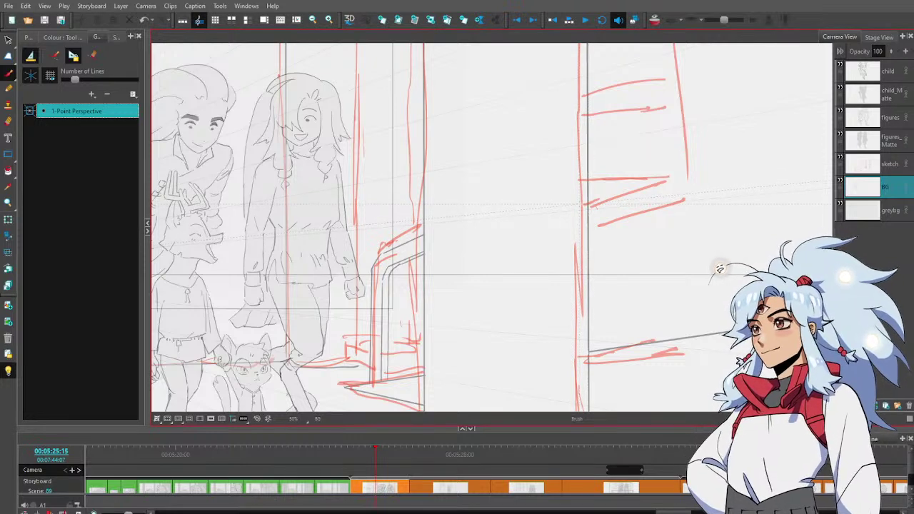
left_click_drag(613, 313, 584, 223)
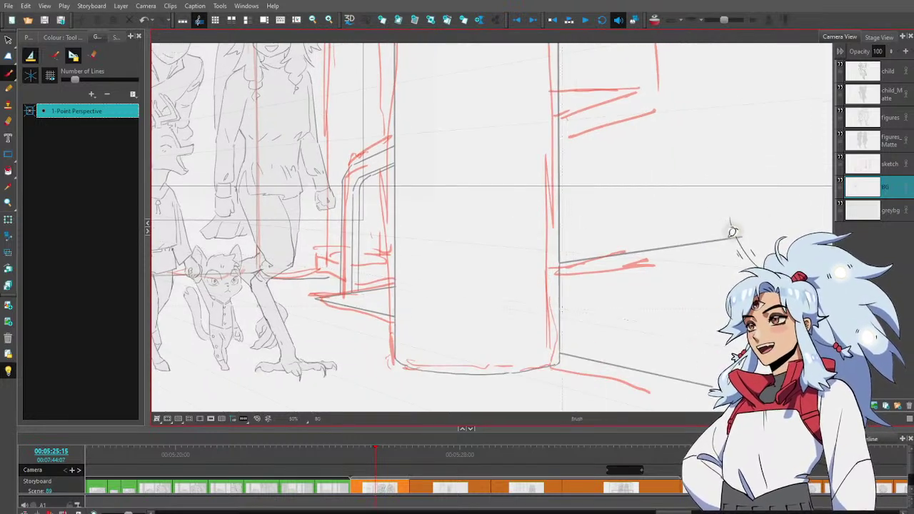
left_click_drag(734, 232, 742, 236)
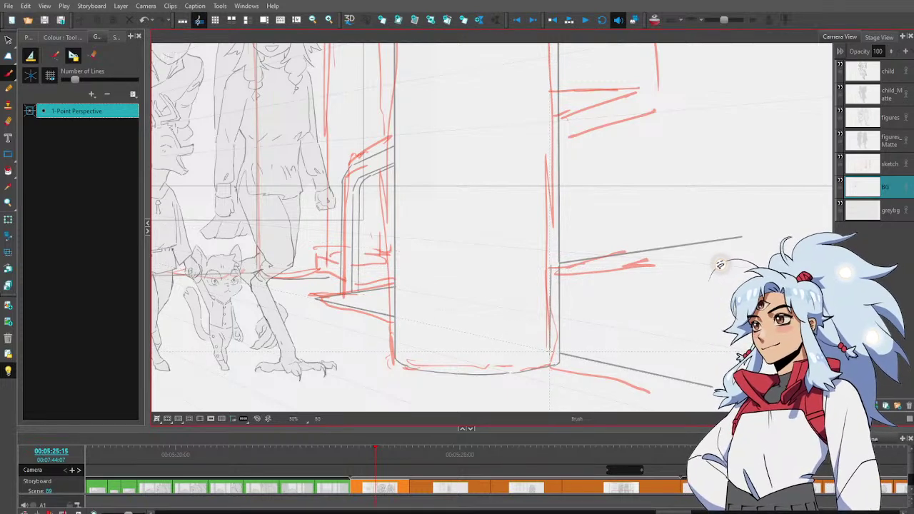
key("space")
scroll(585, 296, "down", 3)
left_click_drag(590, 295, 561, 300)
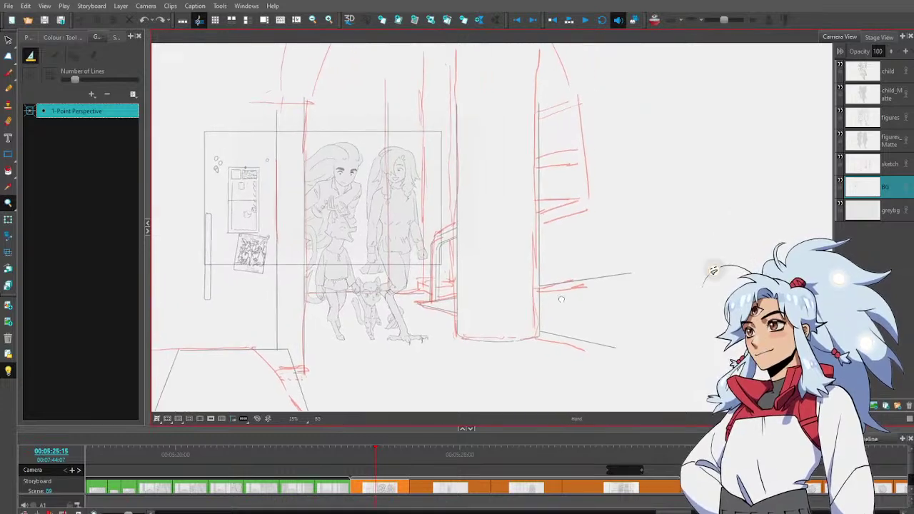
scroll(562, 299, "up", 2)
key("alt+b")
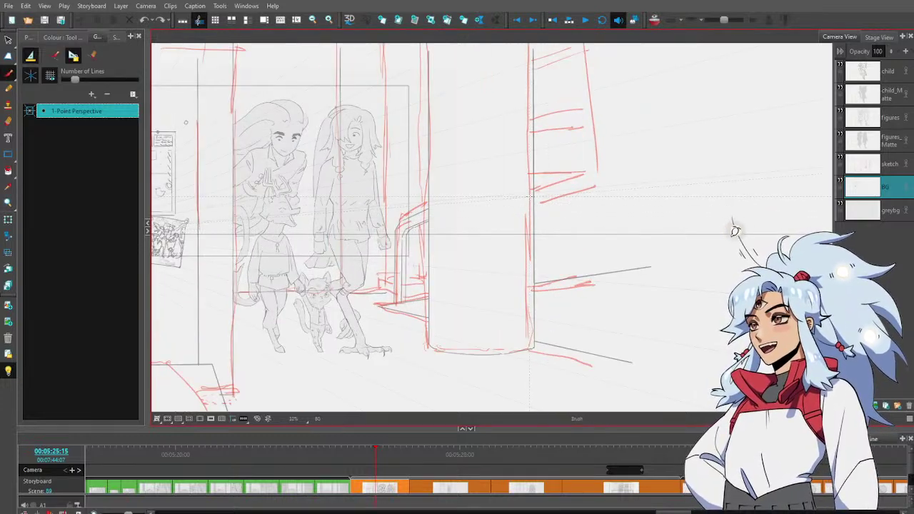
key("alt+e")
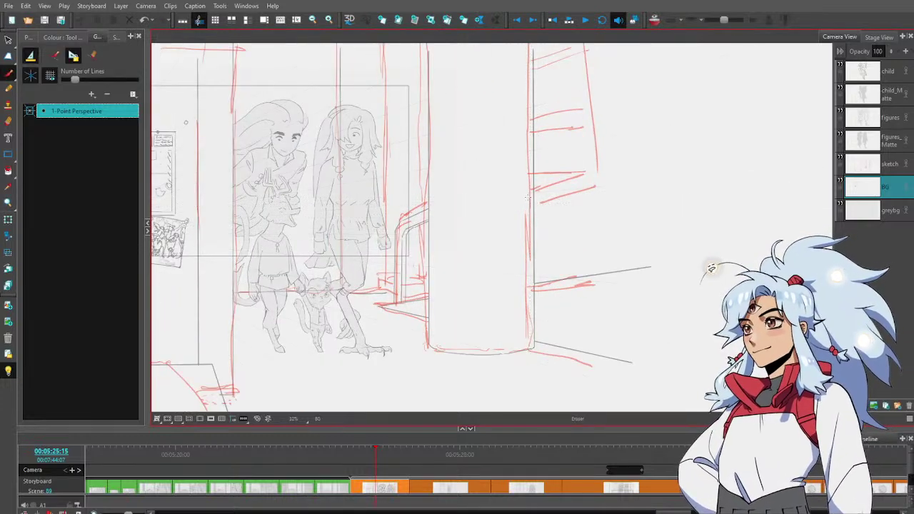
key("alt+b")
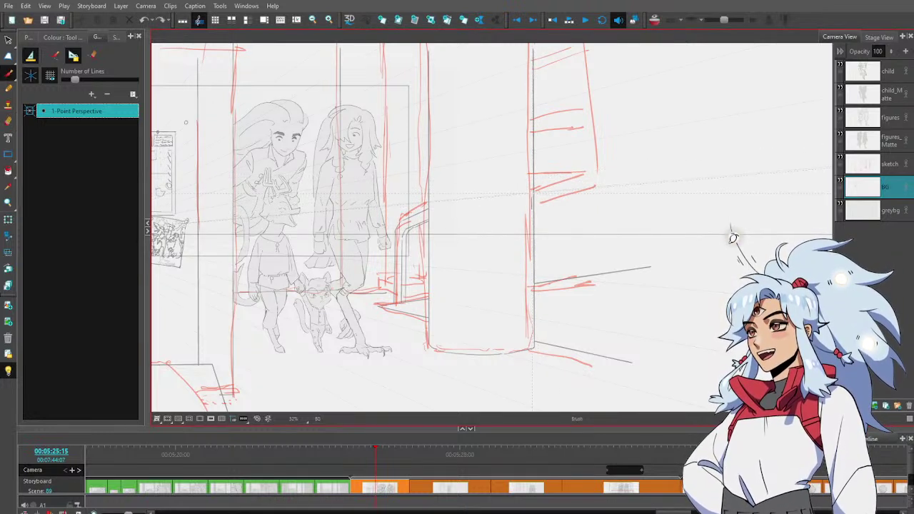
left_click_drag(534, 190, 641, 162)
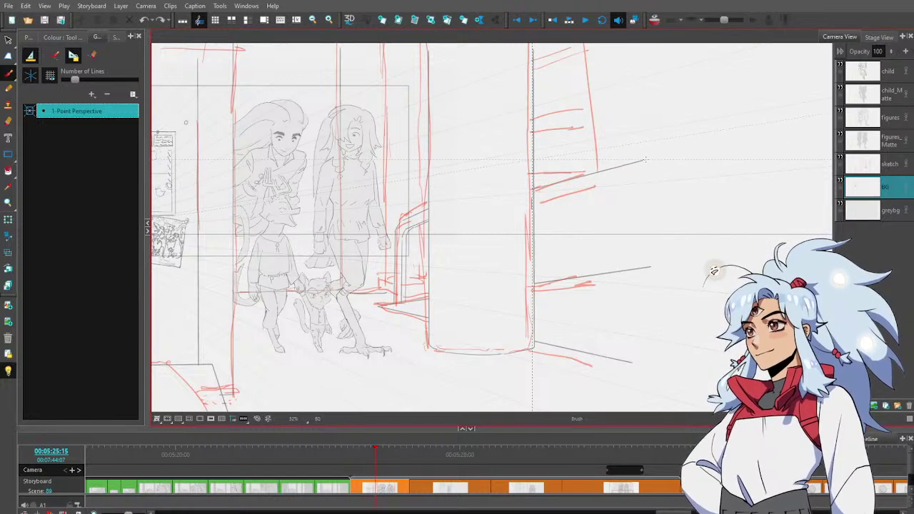
Add the railing's lower edge in perspective beneath the upper line right of the column and clean up the line ends at the column
key("alt+s")
left_click(605, 170)
key("alt+b")
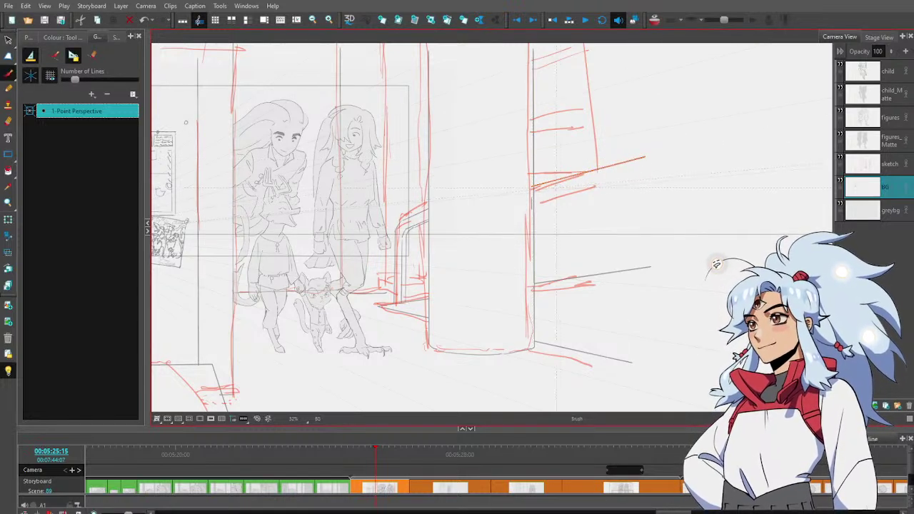
left_click_drag(534, 194, 647, 165)
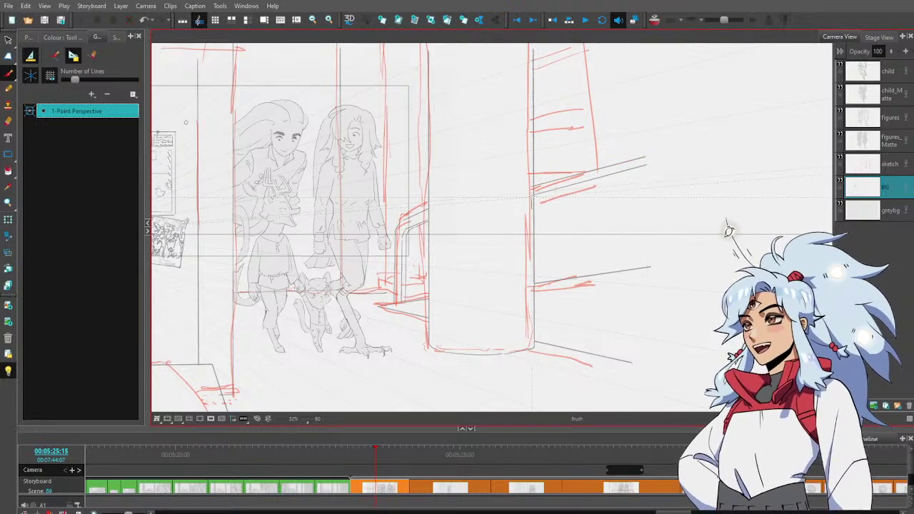
mouse_move(532, 196)
left_mouse_down()
mouse_move(648, 166)
mouse_move(638, 165)
left_mouse_up()
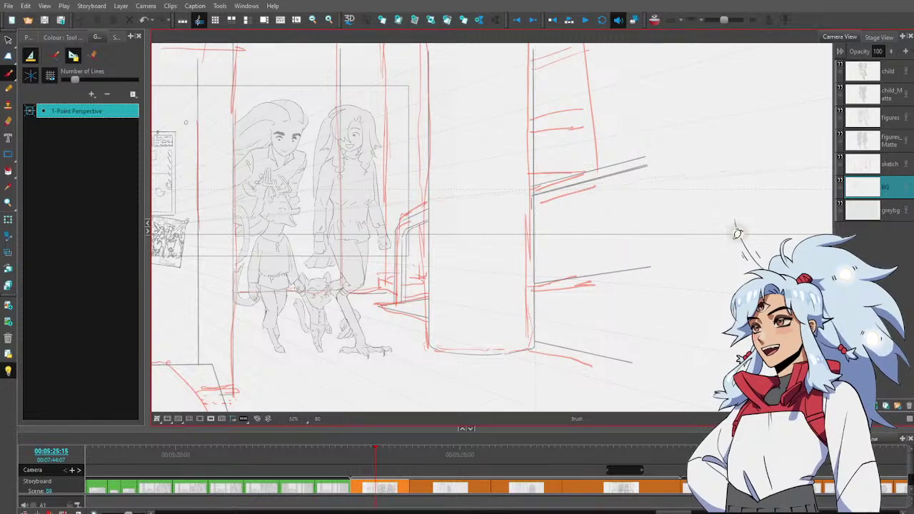
key("alt+e")
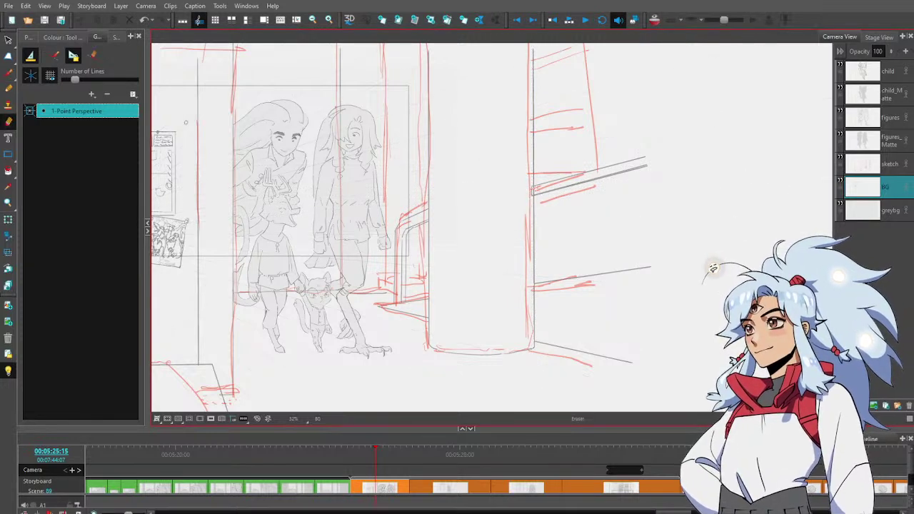
Draw the wall's base trim behind the railing left of the column, with a horizontal line ending at the column's edge
left_click_drag(550, 195, 721, 223)
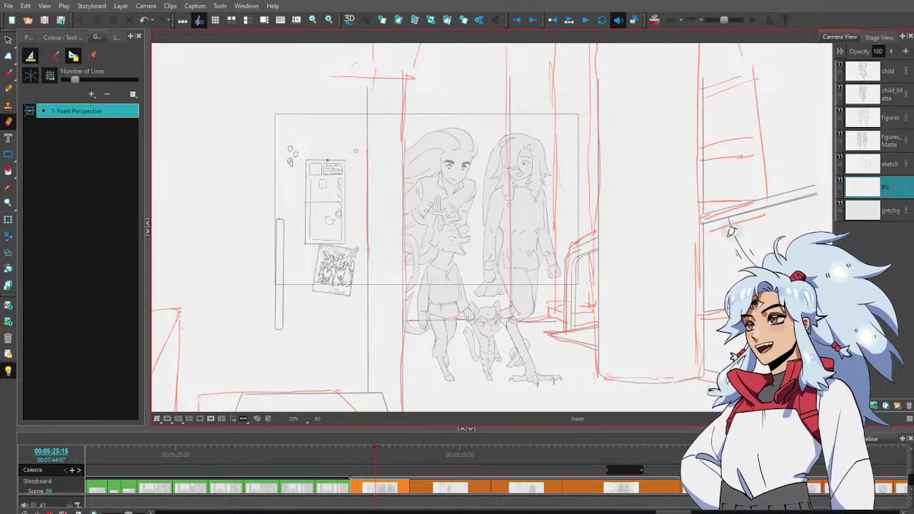
key("alt+b")
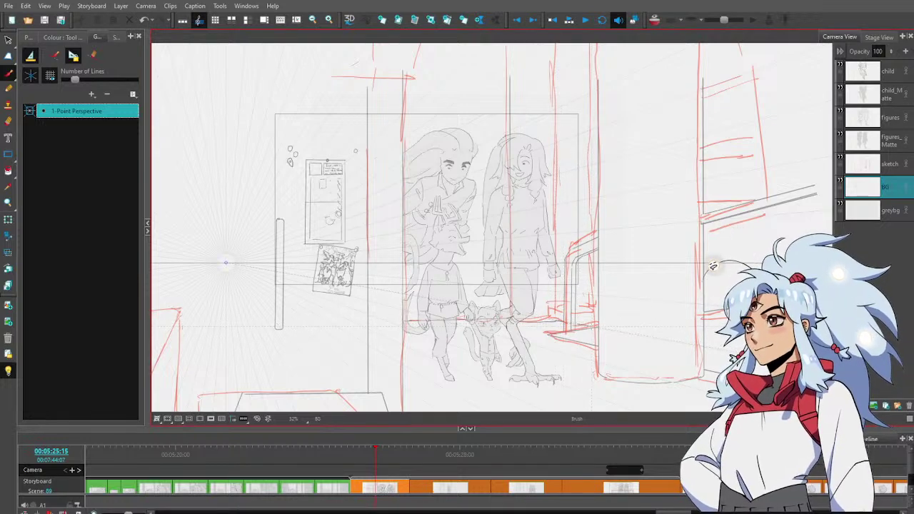
scroll(715, 268, "up", 5)
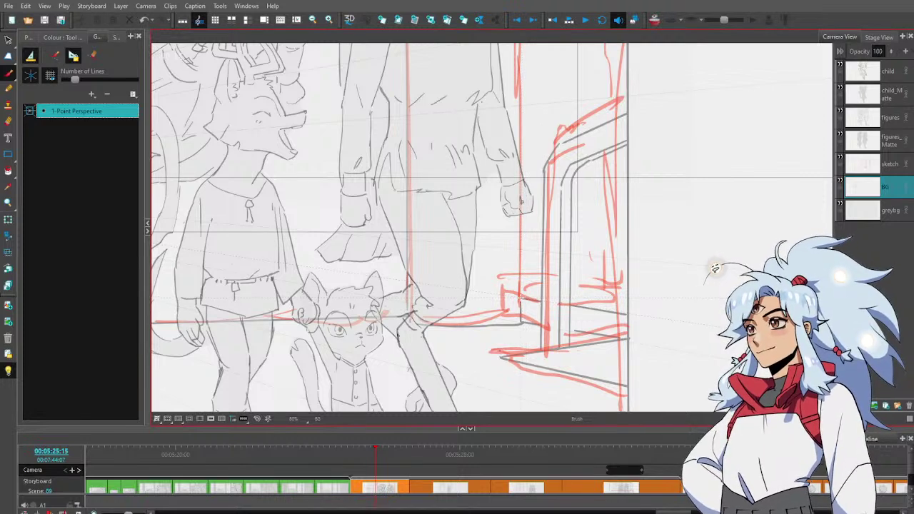
left_click_drag(521, 299, 622, 295)
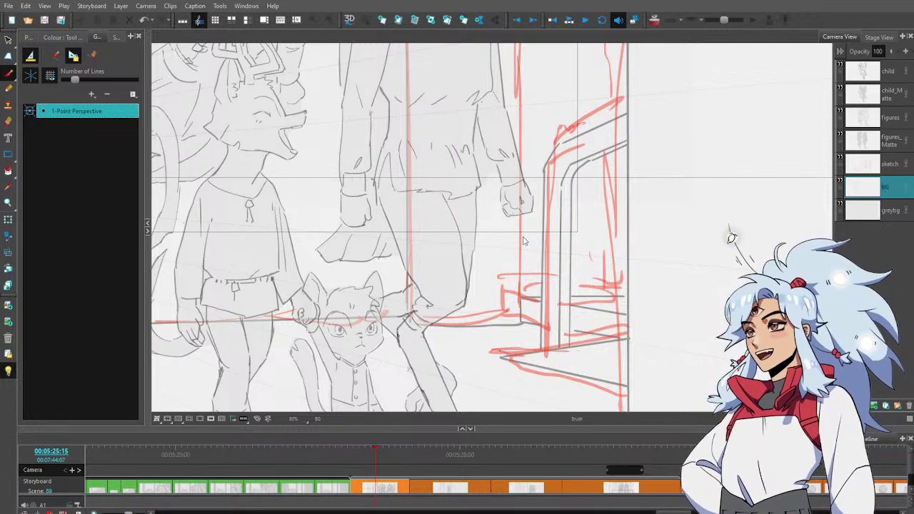
left_click(732, 232)
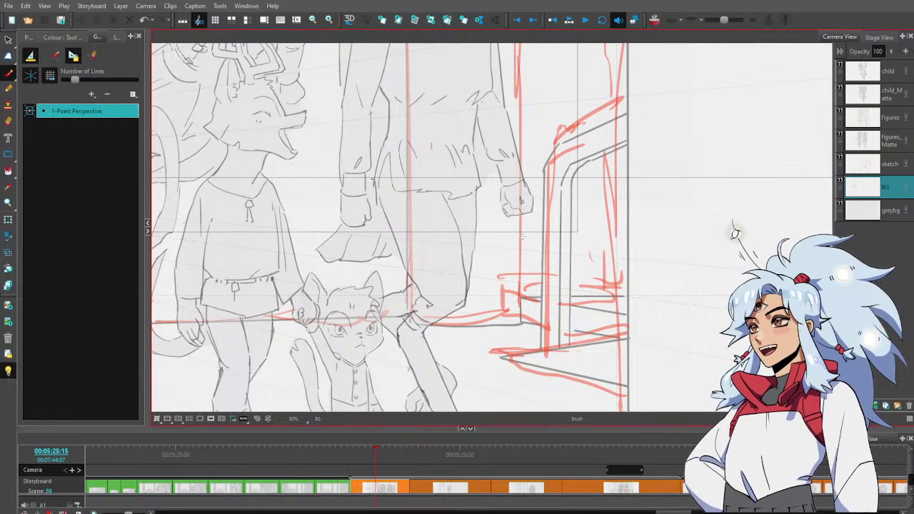
scroll(736, 234, "up", 5)
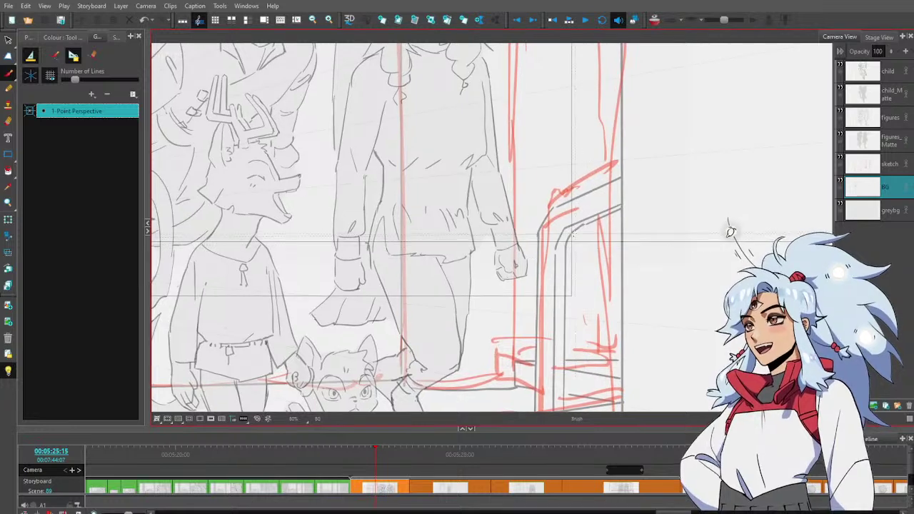
Erase the trim's corner left of the railing and redraw it with one line rising and one descending in perspective toward the railing
key("alt+z")
scroll(589, 299, "down", 2)
left_click_drag(613, 315, 610, 298)
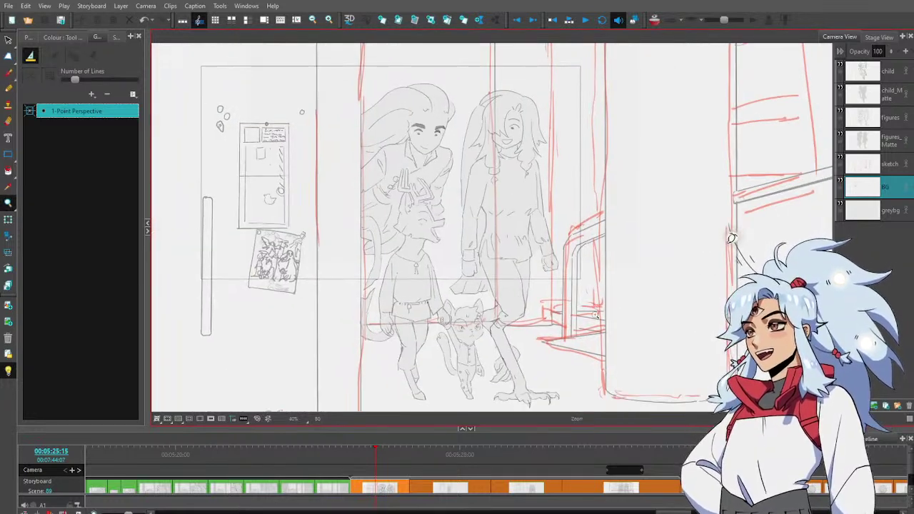
scroll(595, 316, "up", 2)
scroll(604, 337, "up", 1)
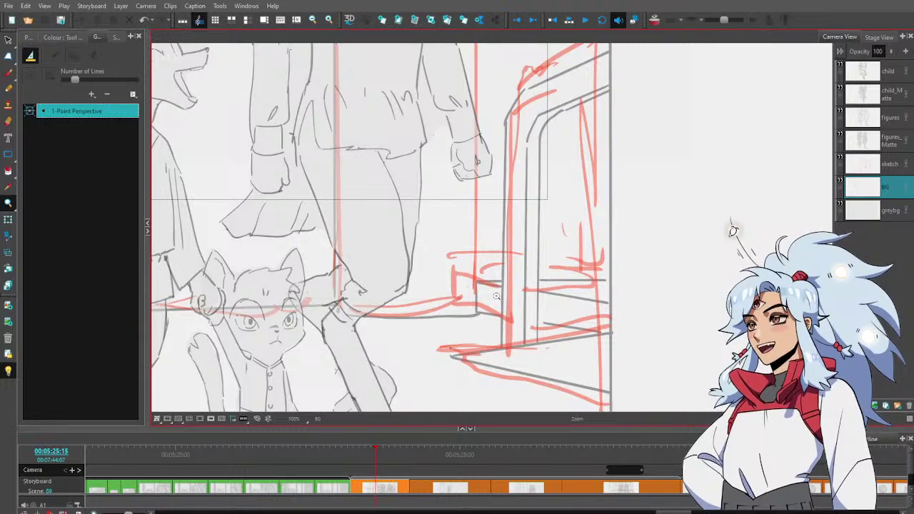
key("alt+b")
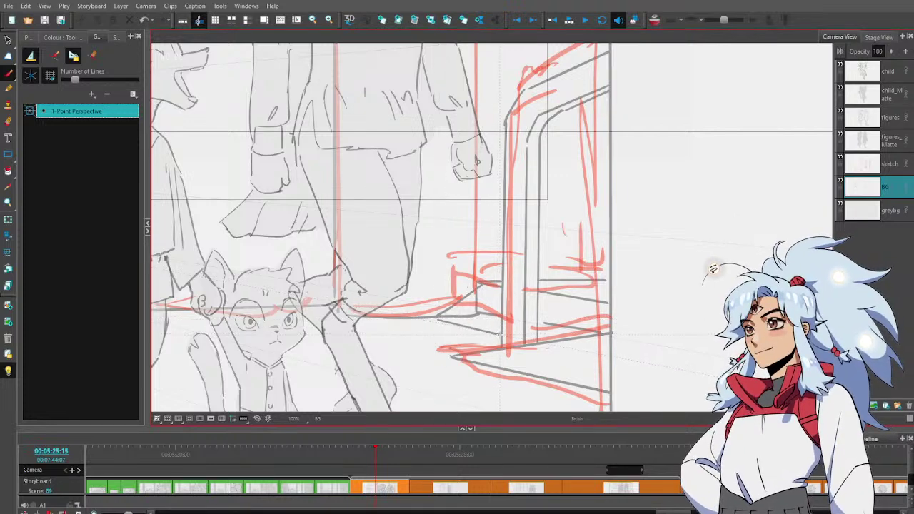
key("alt+e")
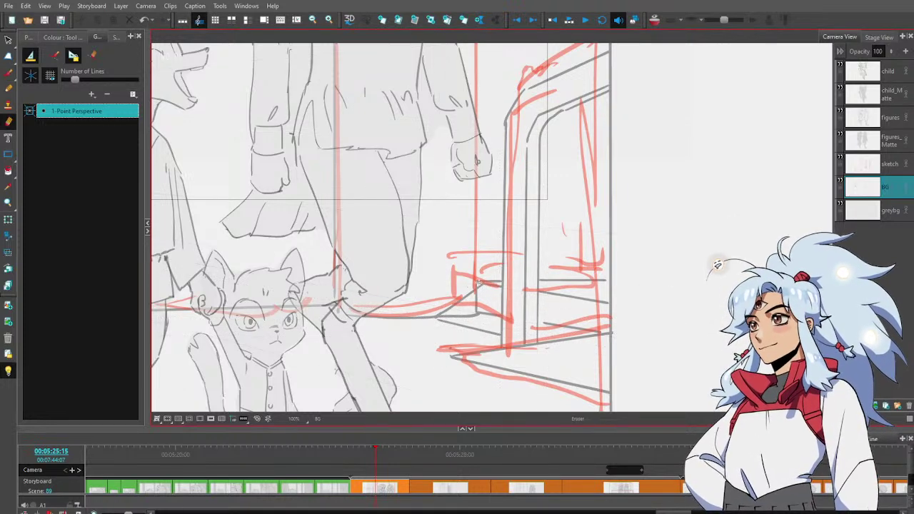
mouse_move(494, 283)
left_mouse_down()
mouse_move(485, 283)
mouse_move(483, 310)
mouse_move(448, 317)
mouse_move(494, 315)
left_mouse_up()
mouse_move(439, 317)
left_mouse_down()
mouse_move(473, 292)
mouse_move(464, 299)
mouse_move(498, 293)
mouse_move(607, 317)
left_mouse_up()
key("alt+b")
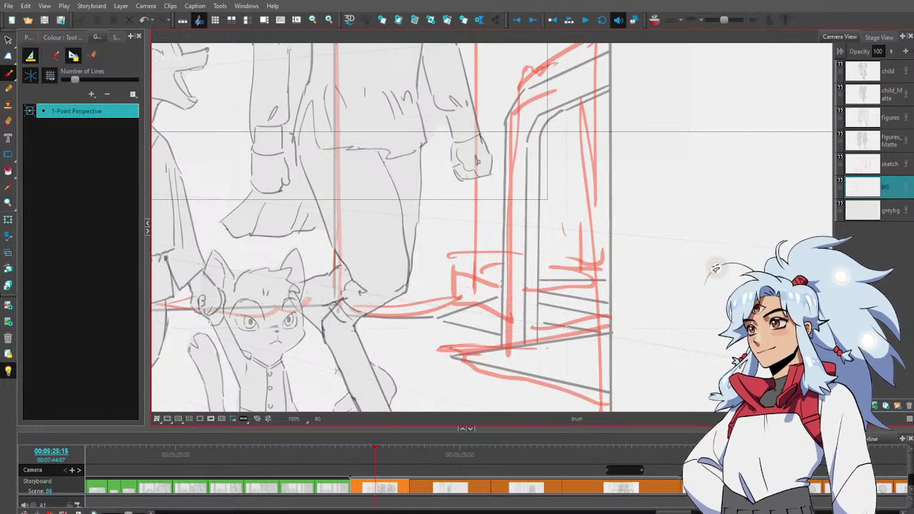
Lower the short horizontal trim line between the railing post and the column
key("alt+s")
left_click(580, 330)
key("Delete")
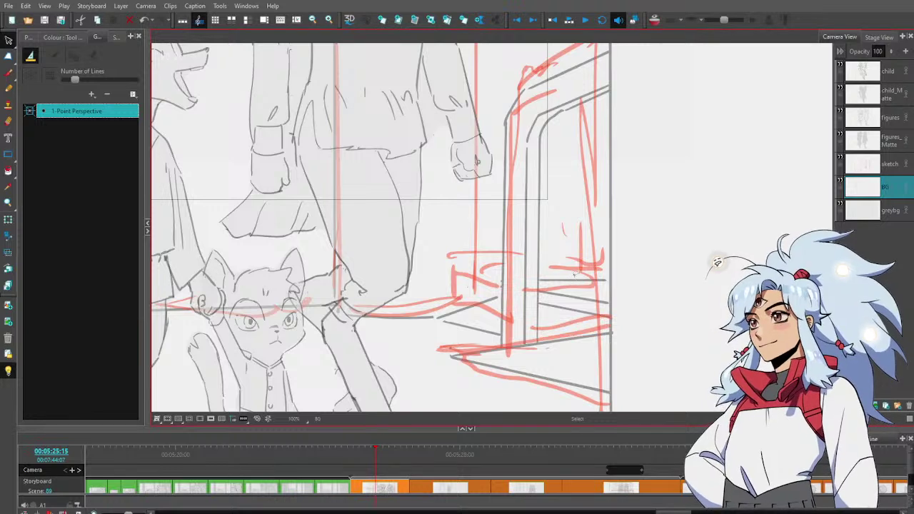
mouse_move(568, 272)
left_mouse_down()
mouse_move(566, 298)
mouse_move(610, 297)
left_mouse_up()
key("Delete")
key("alt+b")
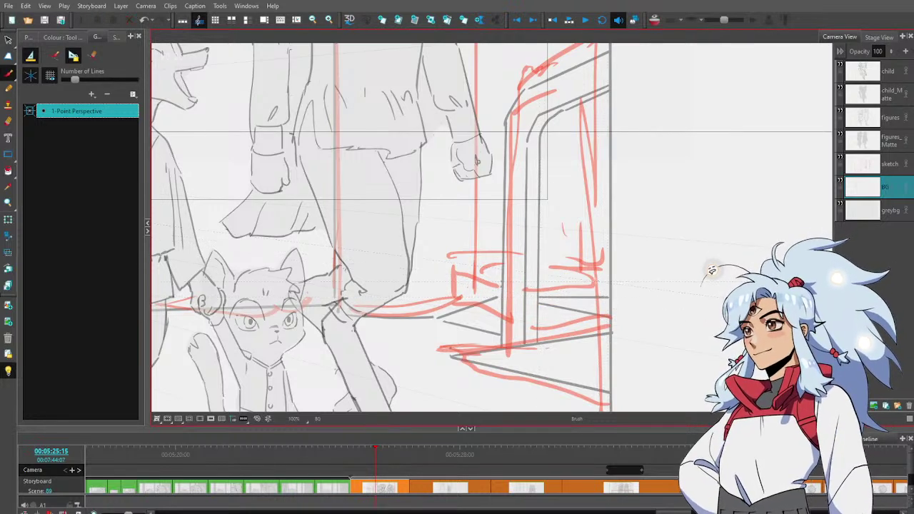
Draw a tall vertical wall edge just left of the railing, running down to the floor trim
key("alt+z")
left_click(588, 279, "alt")
left_click(606, 288, "alt")
left_click(606, 286, "alt")
left_click(607, 286, "alt")
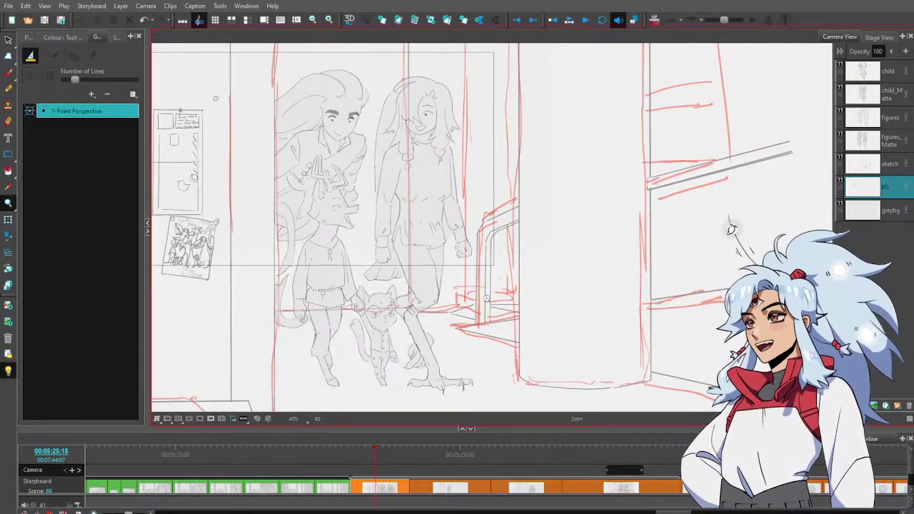
key("space")
left_click_drag(485, 237, 487, 247)
key("alt+b")
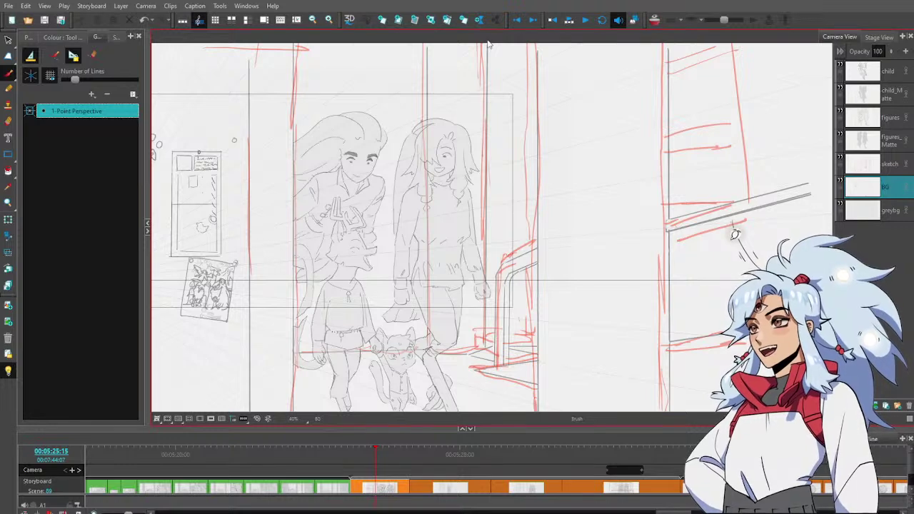
Shift the new vertical wall edge slightly right so it sits closer to the railing post
key("alt+s")
left_click(487, 197)
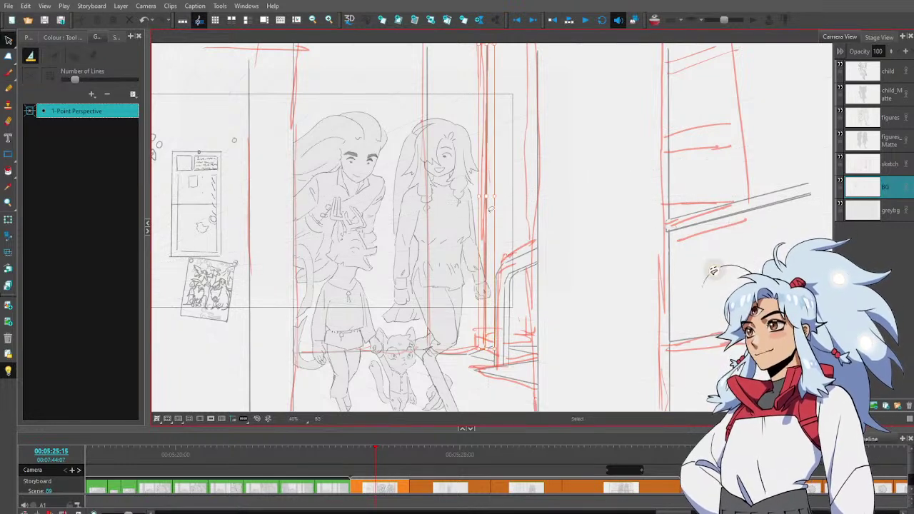
left_click(497, 204)
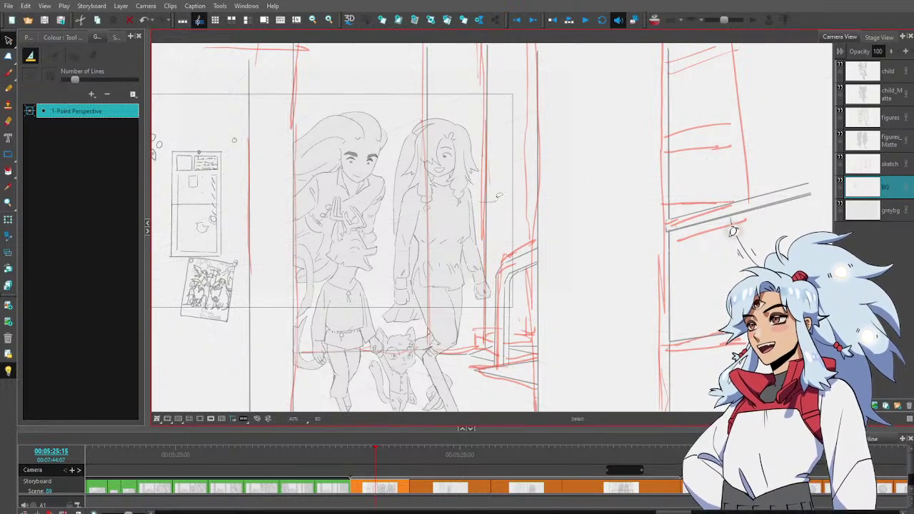
left_click(487, 200)
left_click_drag(486, 201, 492, 198)
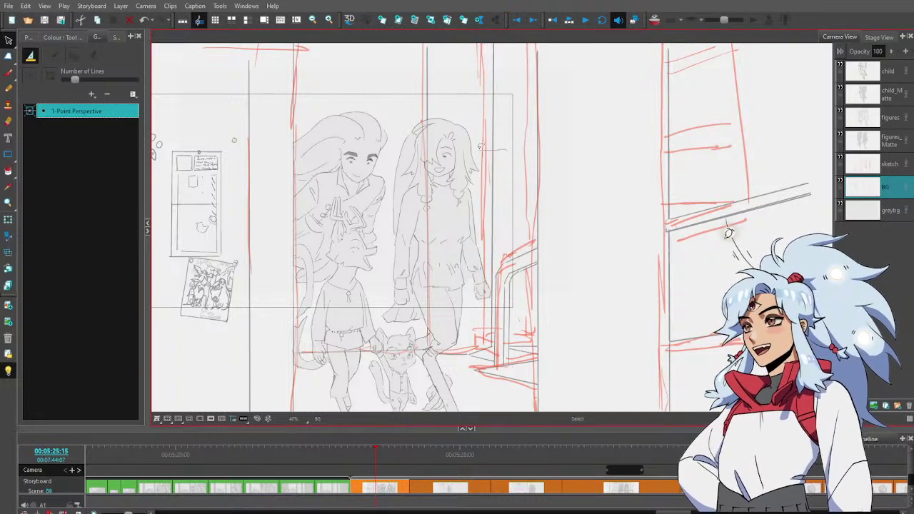
left_click_drag(548, 160, 558, 221)
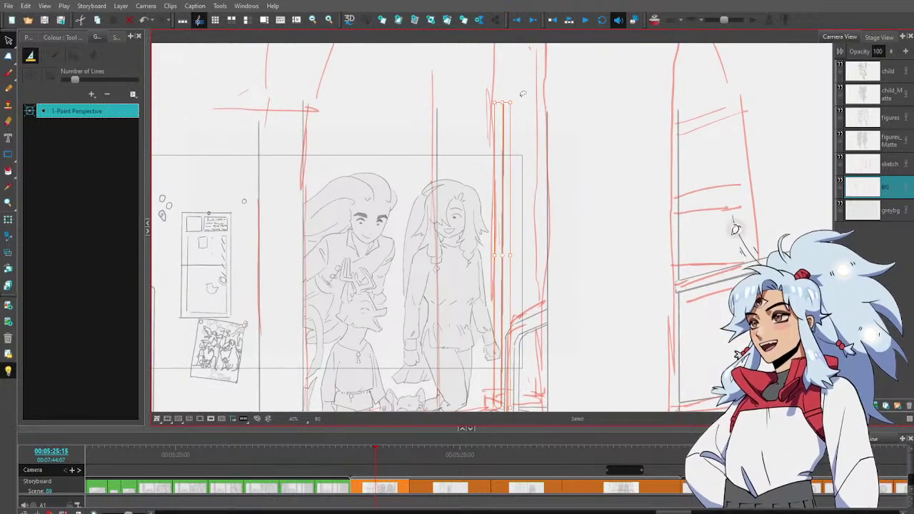
left_click_drag(517, 101, 517, 99)
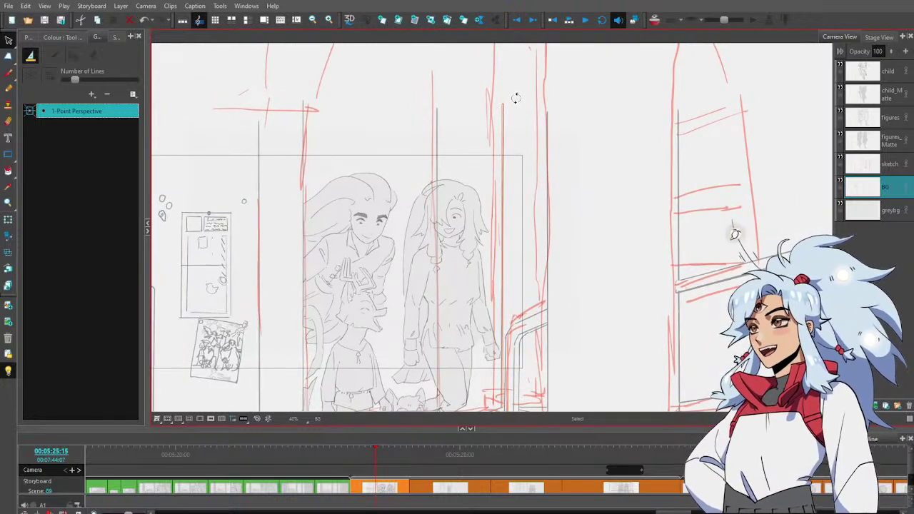
scroll(515, 98, "down", 2)
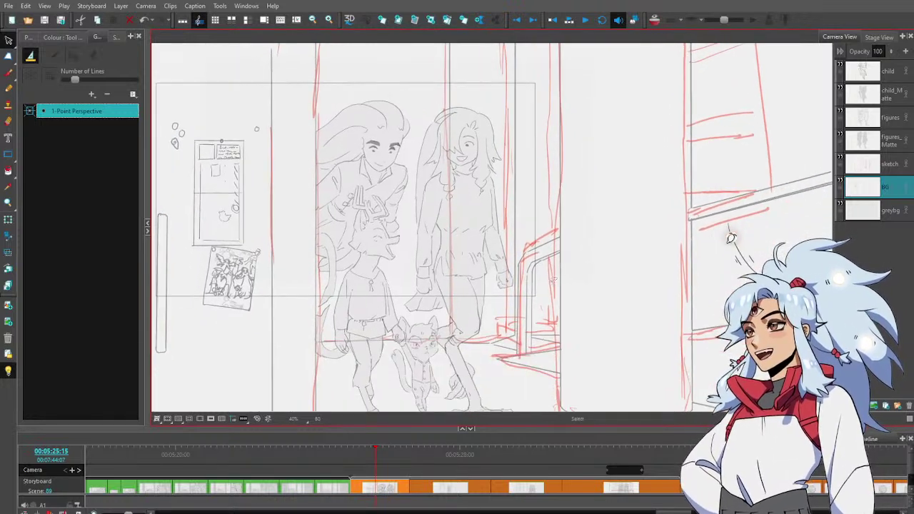
left_click(552, 279)
Draw a second vertical line parallel to the wall edge between the notice board and the figures, making that edge double-lined
key("alt+z")
left_click(545, 294, "alt")
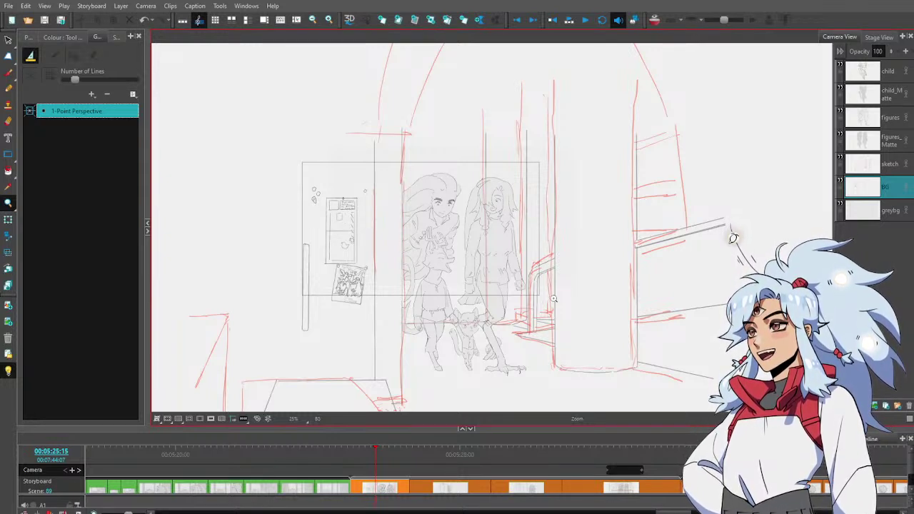
key("alt+s")
mouse_move(312, 236)
left_mouse_down()
mouse_move(284, 323)
mouse_move(318, 334)
mouse_move(319, 269)
left_mouse_up()
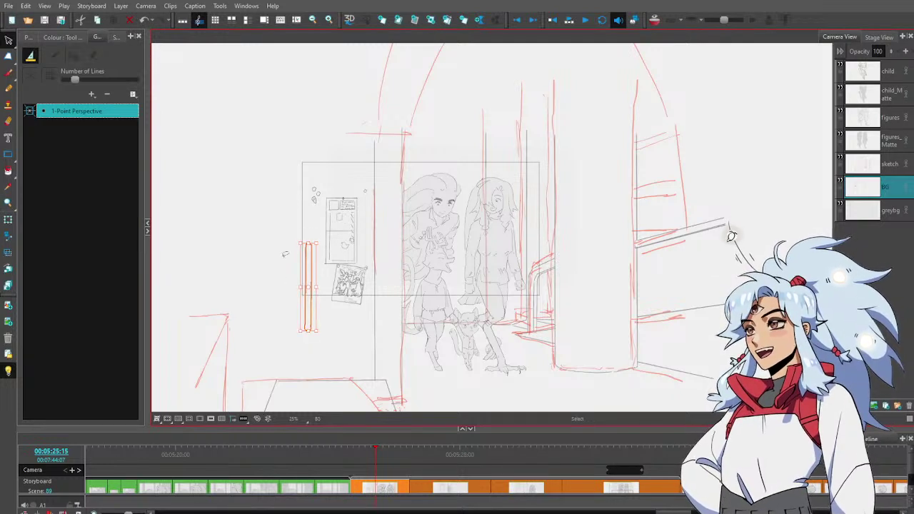
left_click(275, 246)
left_click_drag(485, 335, 469, 323)
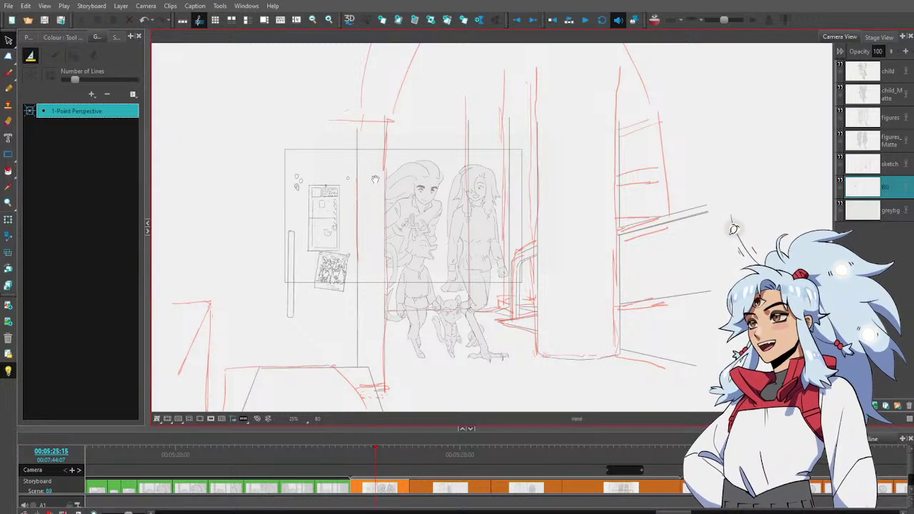
left_click_drag(366, 185, 405, 168)
key("alt+b")
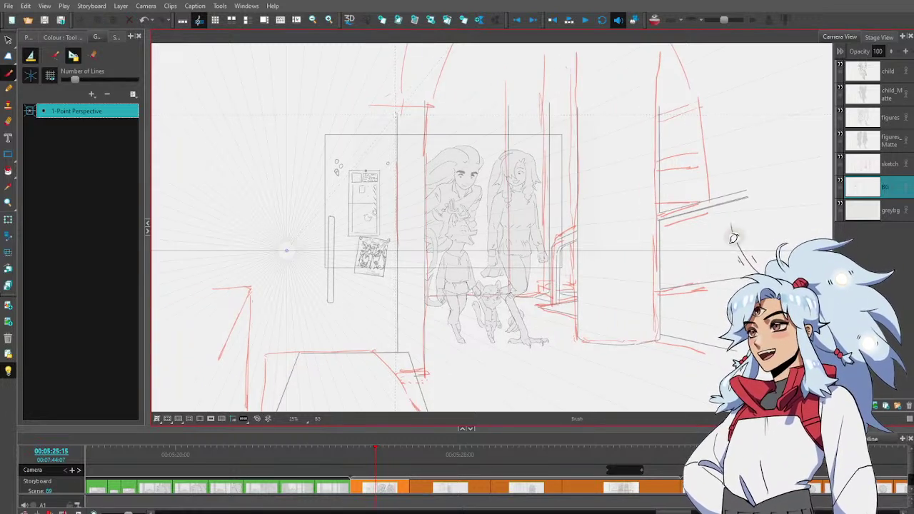
left_click_drag(396, 114, 396, 355)
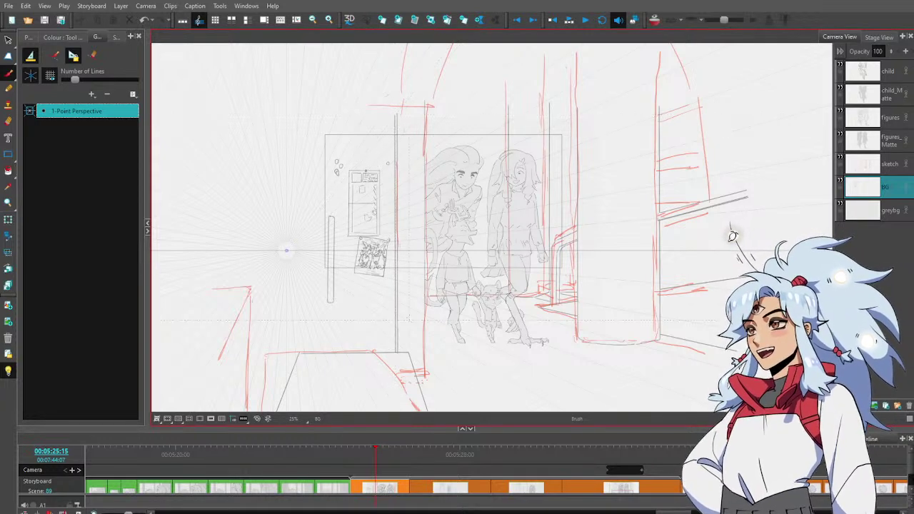
Draw a curved line across the lower column, parallel to its rounded bottom edge, to form a base band
left_click_drag(468, 264, 460, 238)
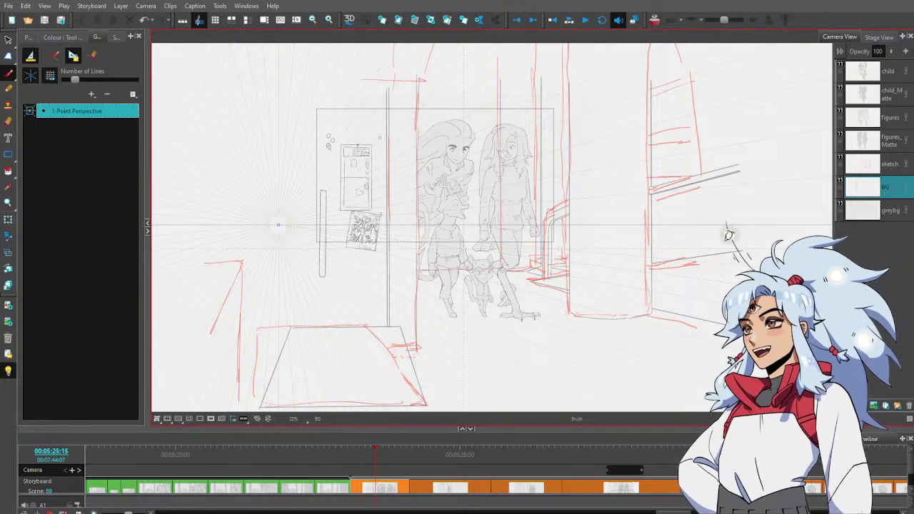
left_click(637, 307, "ctrl")
left_click(640, 309, "ctrl")
mouse_move(366, 269)
left_mouse_down()
mouse_move(568, 284)
mouse_move(687, 265)
left_mouse_up()
key("alt+e")
key("alt+b")
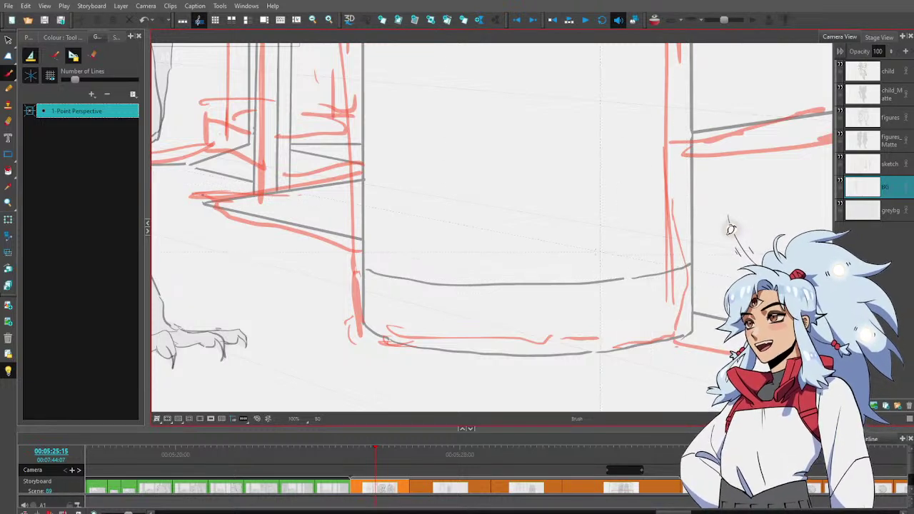
key("alt+s")
mouse_move(547, 260)
left_mouse_down()
mouse_move(547, 300)
mouse_move(701, 266)
left_mouse_up()
left_click(757, 243)
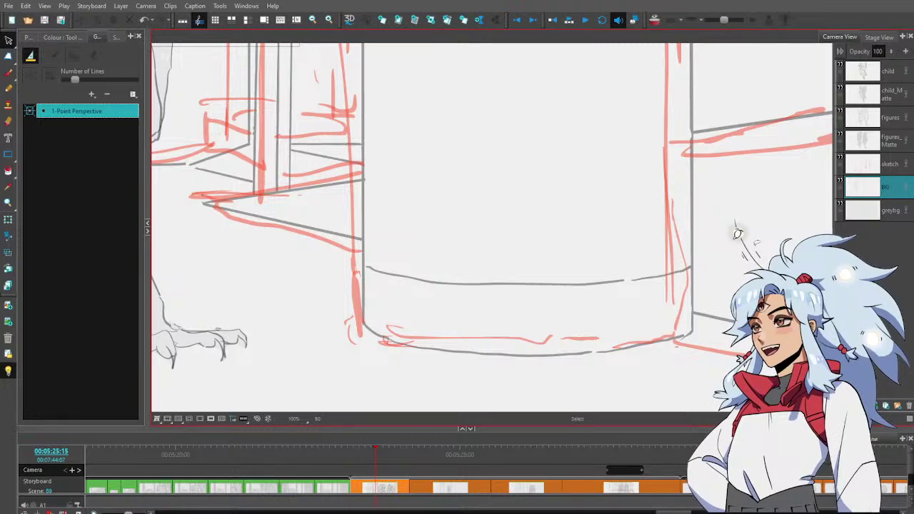
Ink closely spaced horizontal trim lines across the narrow wall panel between the double-lined edge and the figures
key("ctrl+space")
left_click_drag(418, 294, 420, 310)
left_click_drag(407, 303, 600, 338)
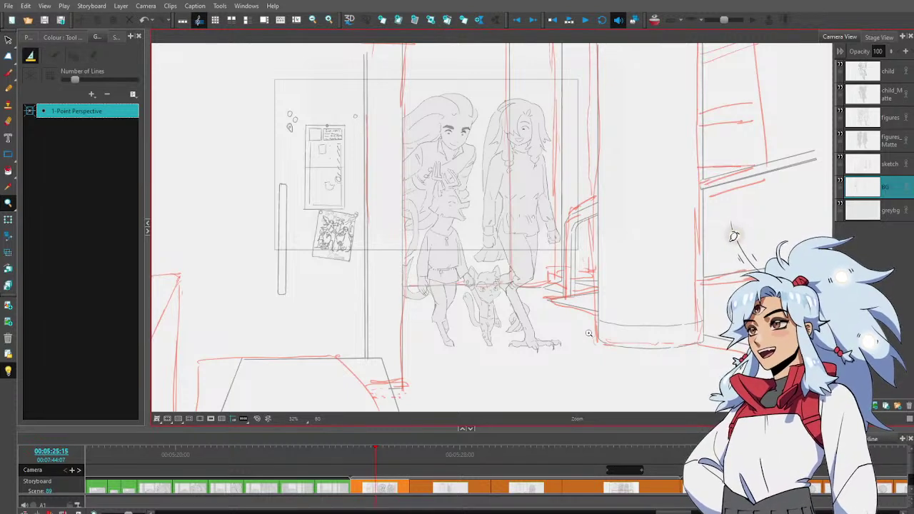
scroll(377, 136, "up", 4)
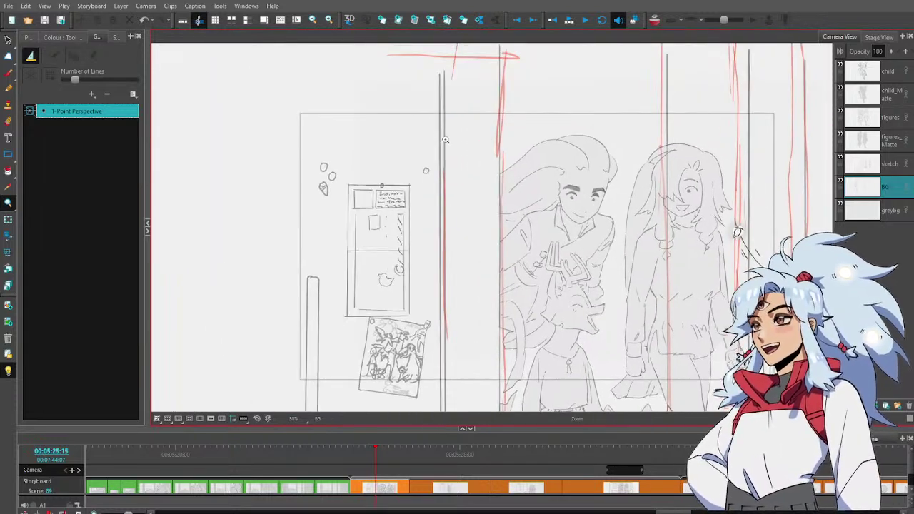
left_click_drag(454, 134, 484, 134)
key("alt+b")
left_click_drag(441, 162, 522, 161)
left_click_drag(443, 166, 521, 167)
mouse_move(441, 172)
left_mouse_down()
mouse_move(502, 173)
mouse_move(462, 147)
left_mouse_up()
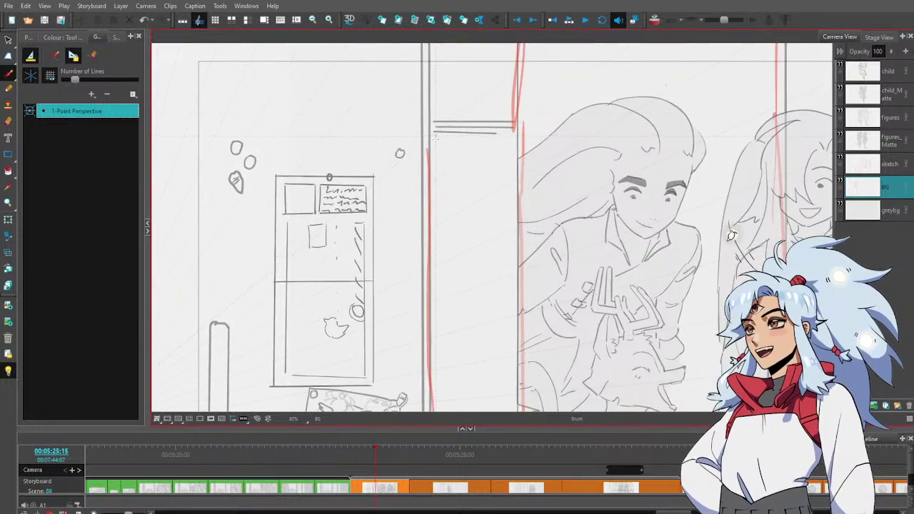
Add a short vertical inner border below the panel's horizontal trim and draw a star-shaped flower motif beside it
left_click(576, 218, "ctrl+alt")
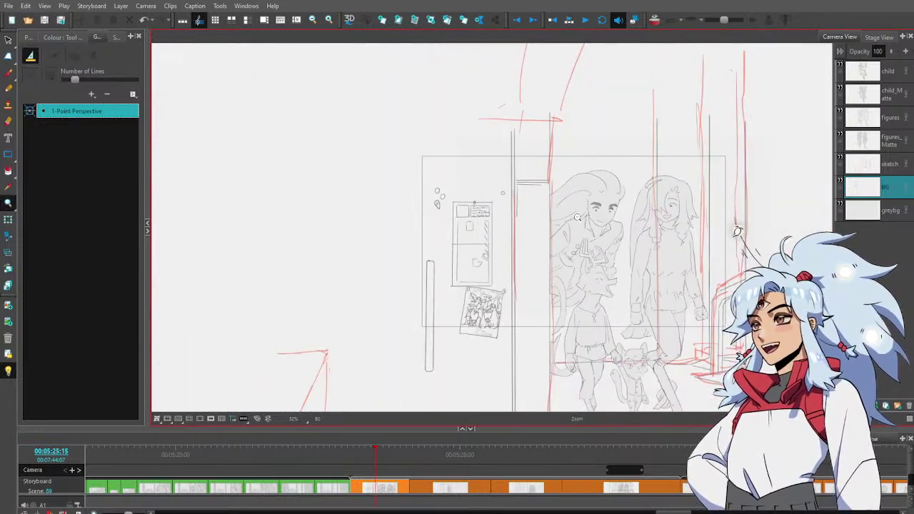
left_click(552, 248)
key("alt+b")
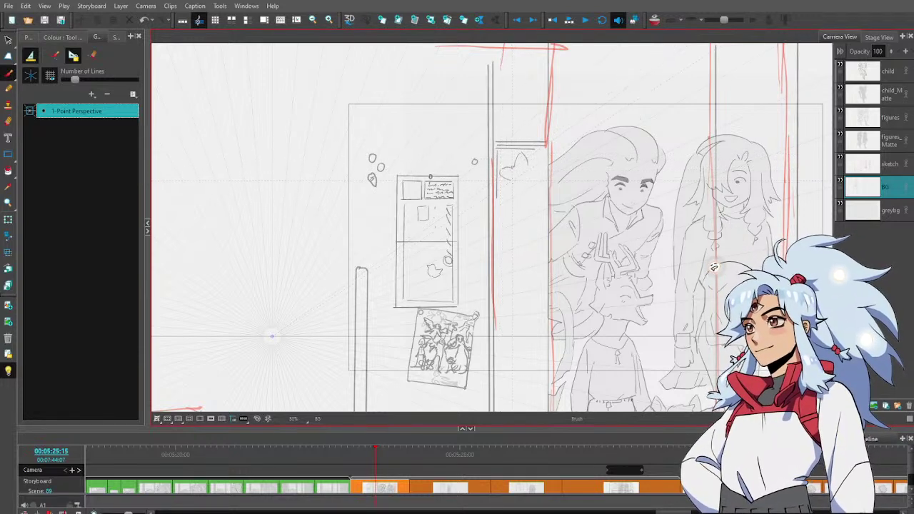
mouse_move(512, 181)
left_mouse_down()
mouse_move(510, 195)
mouse_move(541, 169)
mouse_move(524, 162)
mouse_move(510, 187)
mouse_move(516, 136)
mouse_move(491, 139)
mouse_move(514, 215)
left_mouse_up()
Duplicate the star-shaped flower three times and space the copies in a vertical column down the narrow wall panel
key("alt+s")
key("ctrl+c")
key("ctrl+v")
key("ctrl+v")
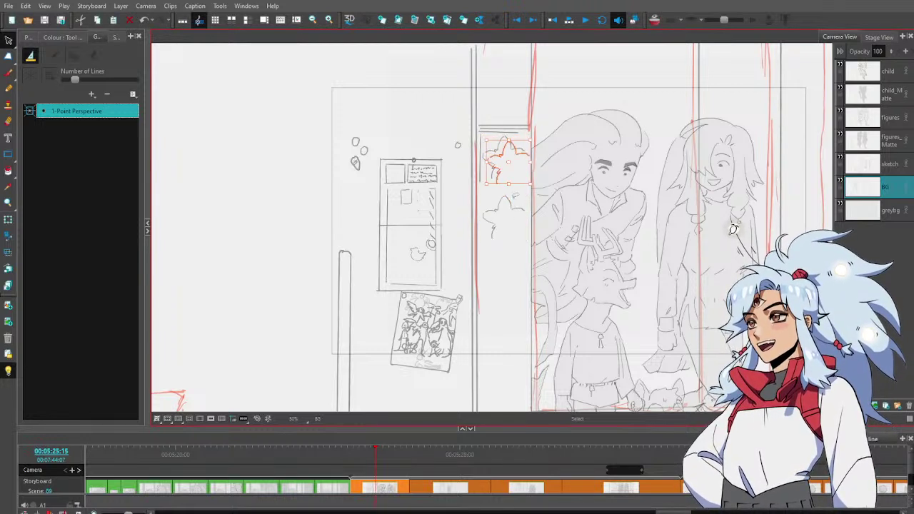
left_click_drag(516, 168, 511, 275)
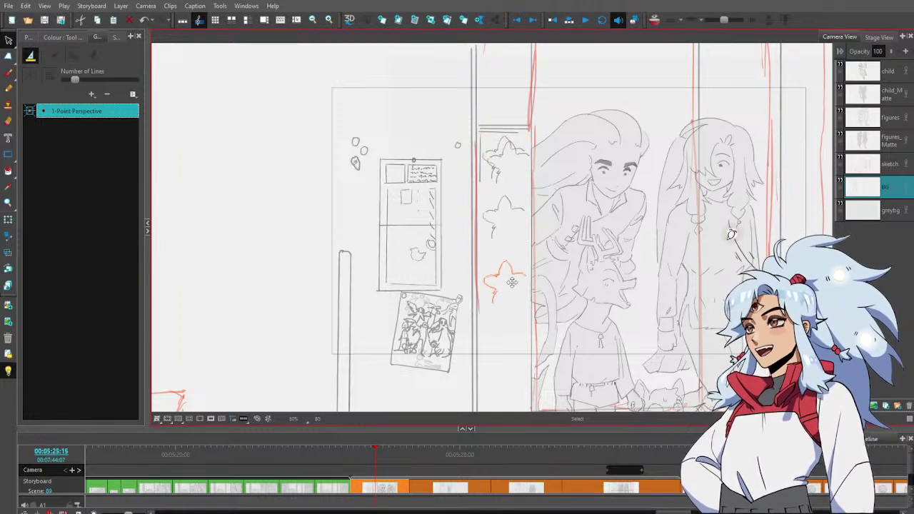
key("ctrl+v")
left_click_drag(525, 169, 513, 339)
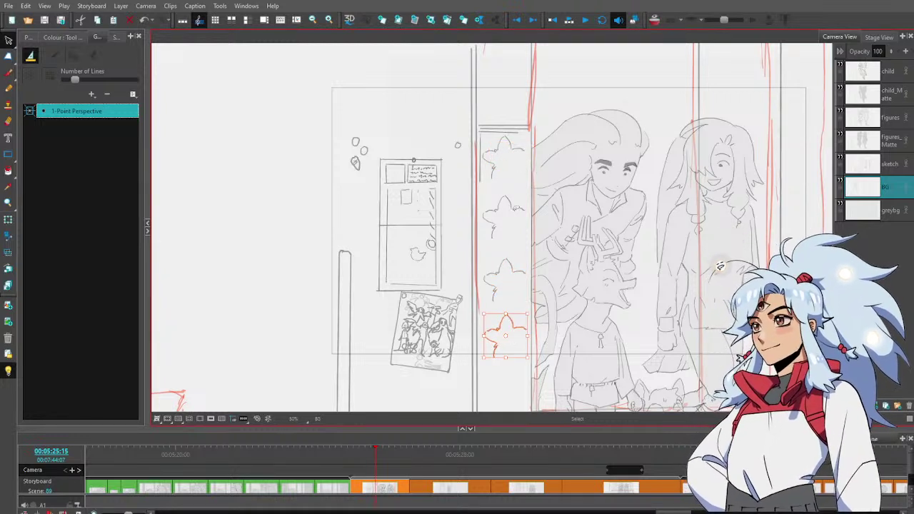
Ink the missing petals on the upper three star-shaped flowers in the narrow wall panel
key("alt+b")
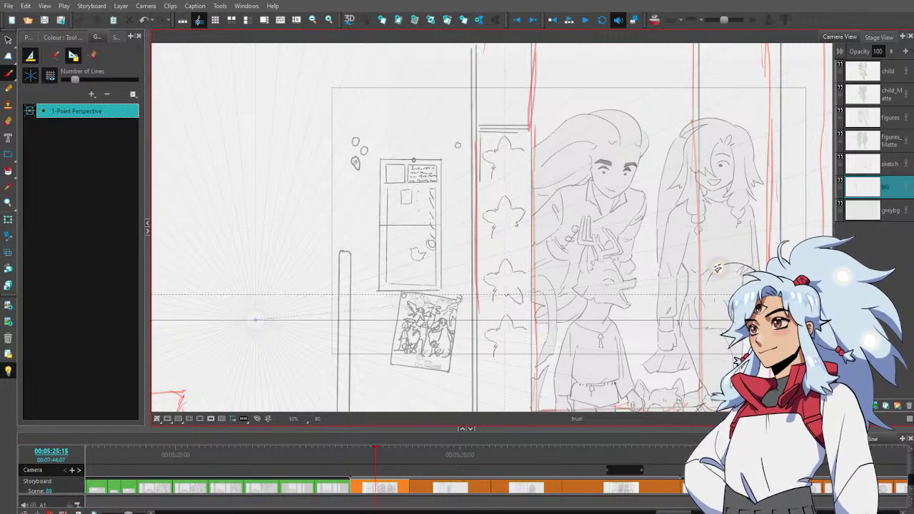
left_click_drag(736, 338, 712, 265)
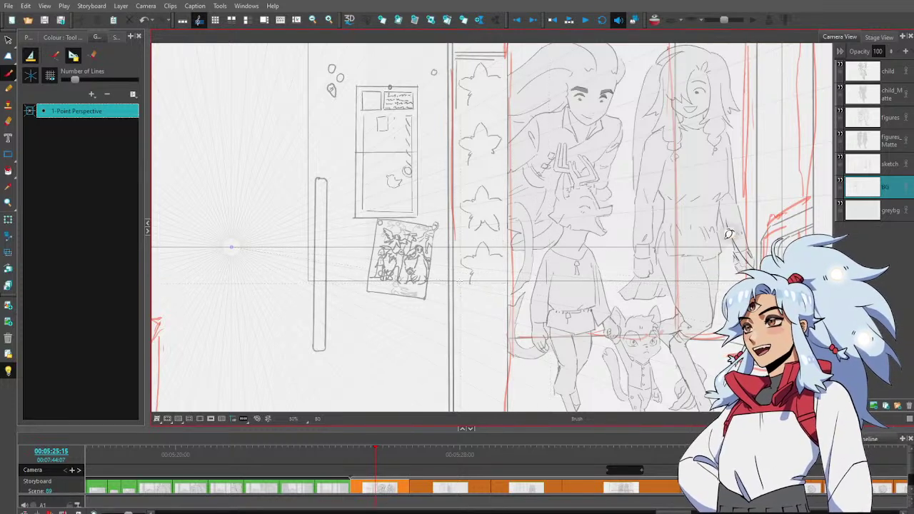
key("alt+e")
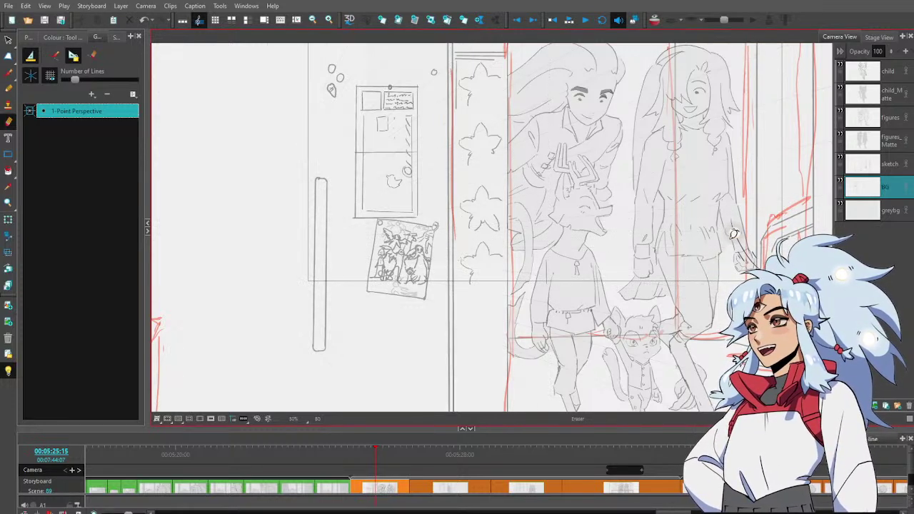
key("alt+b")
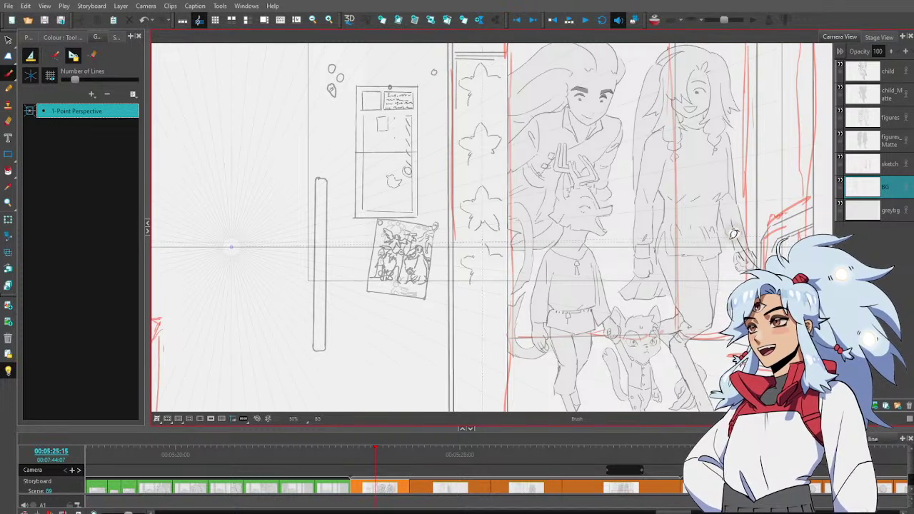
Complete the fourth flower in the column by drawing its remaining petals and cleaning up their outlines
mouse_move(475, 256)
left_mouse_down()
mouse_move(480, 242)
mouse_move(492, 254)
left_mouse_up()
key("alt+e")
key("alt+b")
key("alt+e")
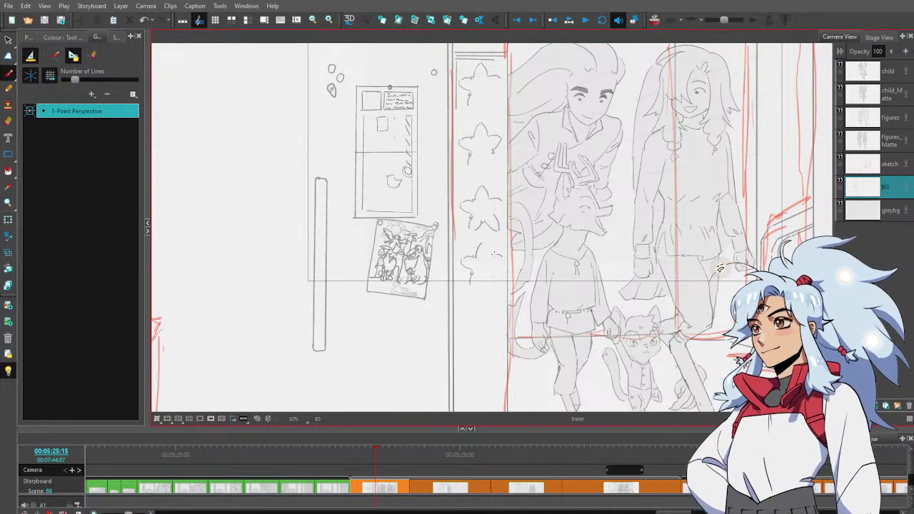
key("alt+b")
key("alt+e")
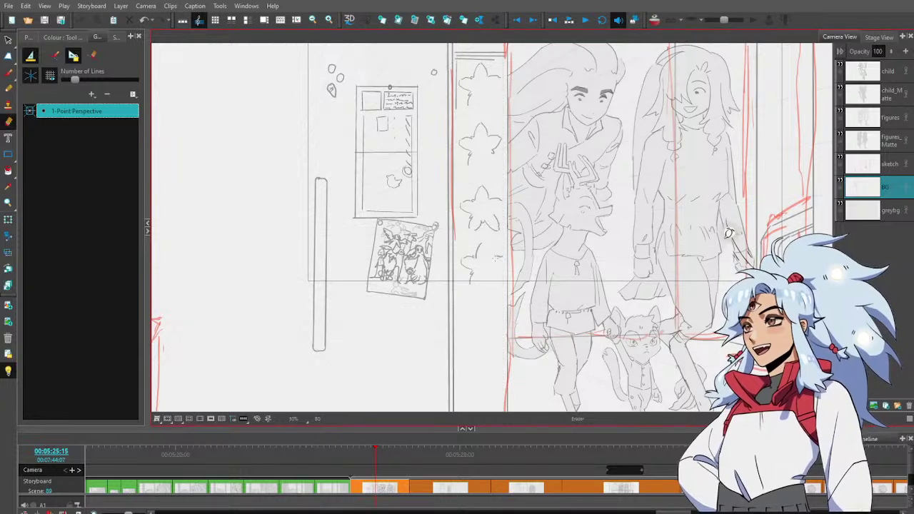
key("alt+b")
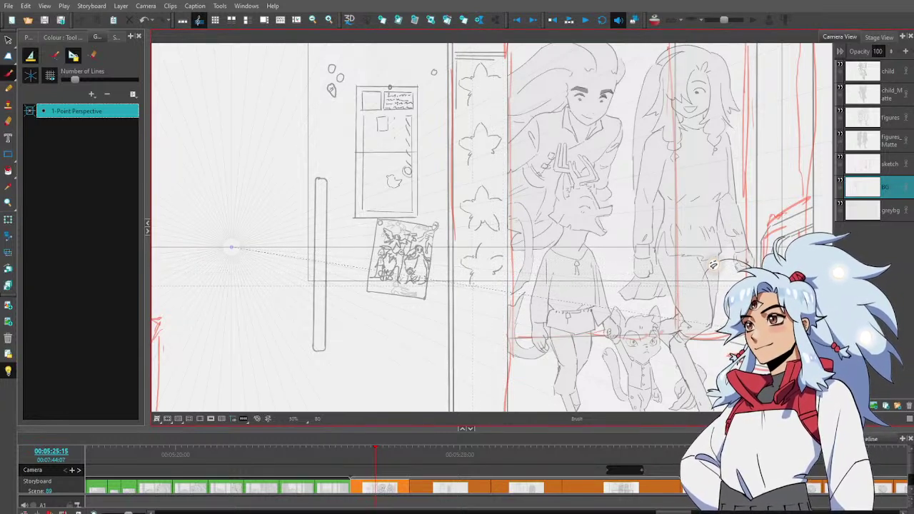
key("alt+e")
key("alt+b")
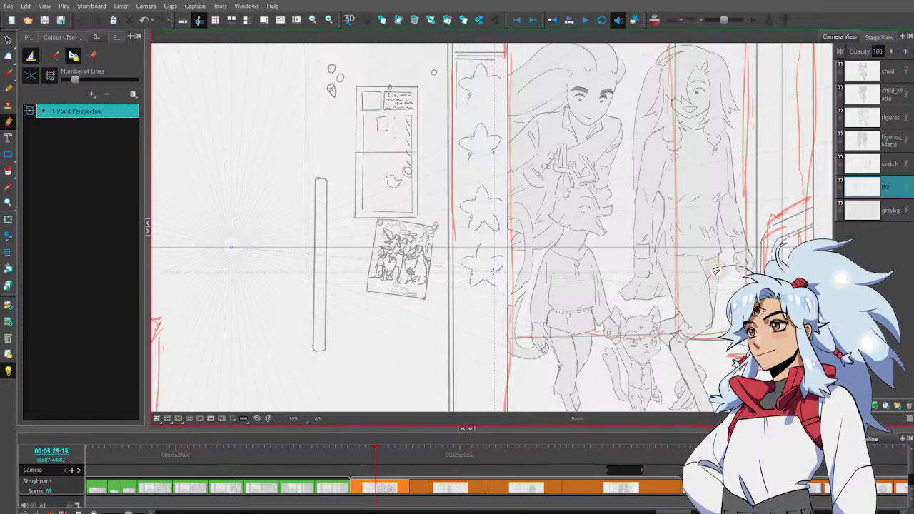
Draw a paired horizontal divider between the first and second flowers and a short vertical border along the second flower's left side
key("space")
left_click_drag(495, 301, 503, 297)
scroll(503, 297, "down", 1)
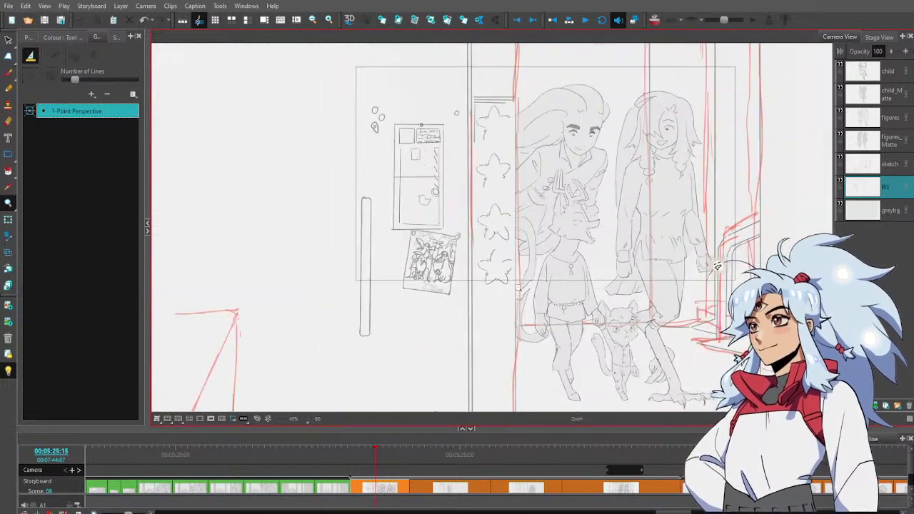
key("alt+b")
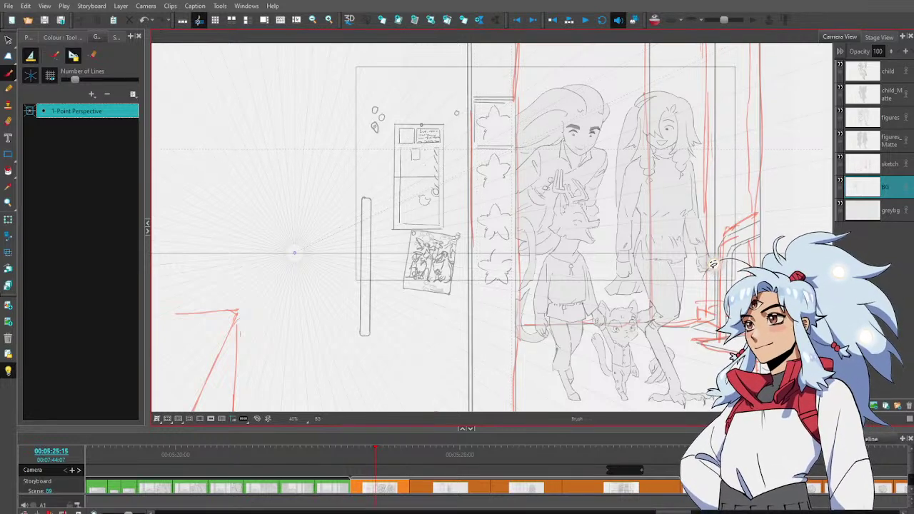
key("alt+s")
left_click(500, 149)
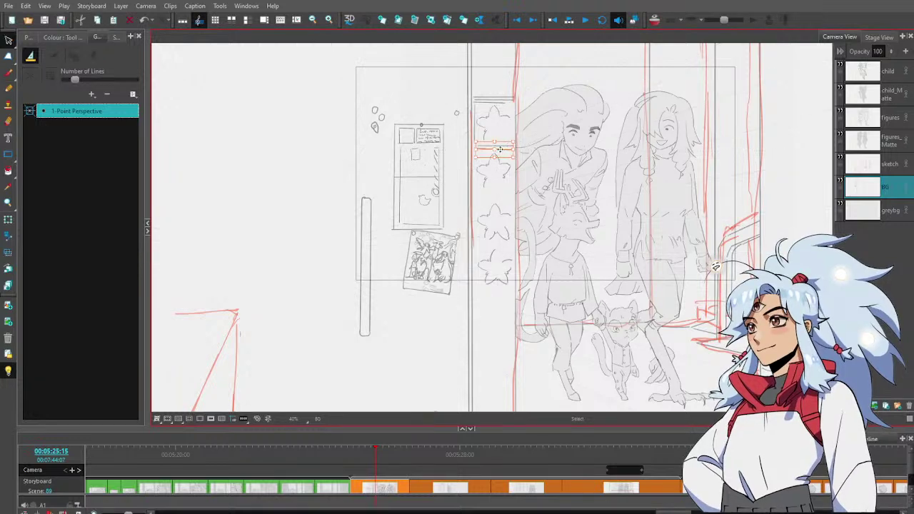
left_click_drag(499, 148, 518, 137)
key("alt+b")
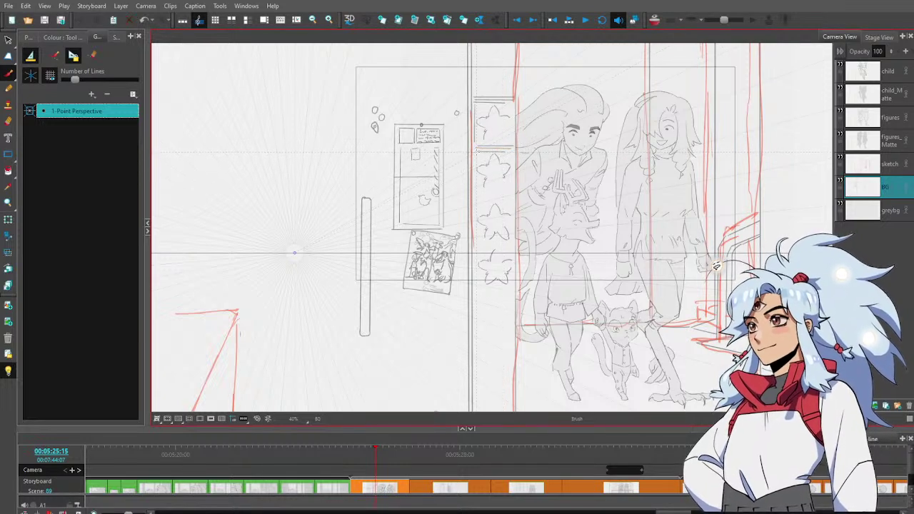
left_click_drag(474, 151, 476, 193)
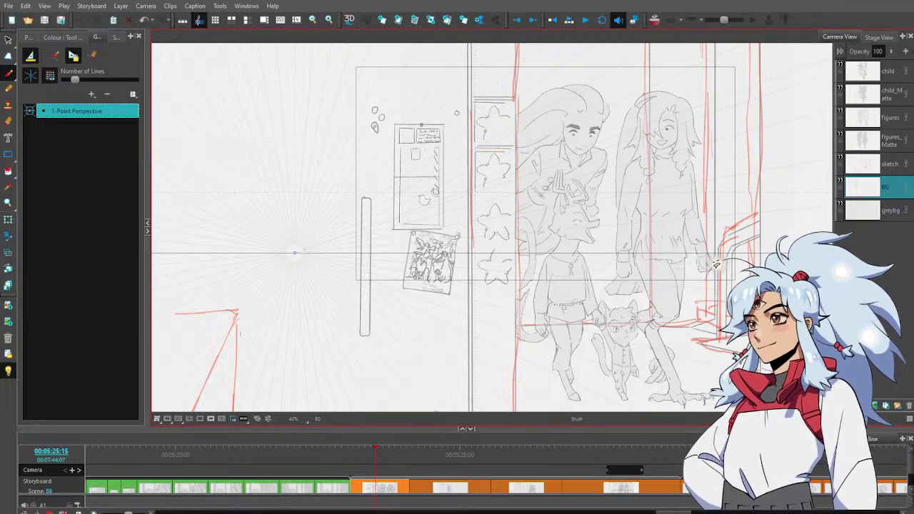
Adjust the second flower's position within its cell and ink centre details on the flowers
key("alt+s")
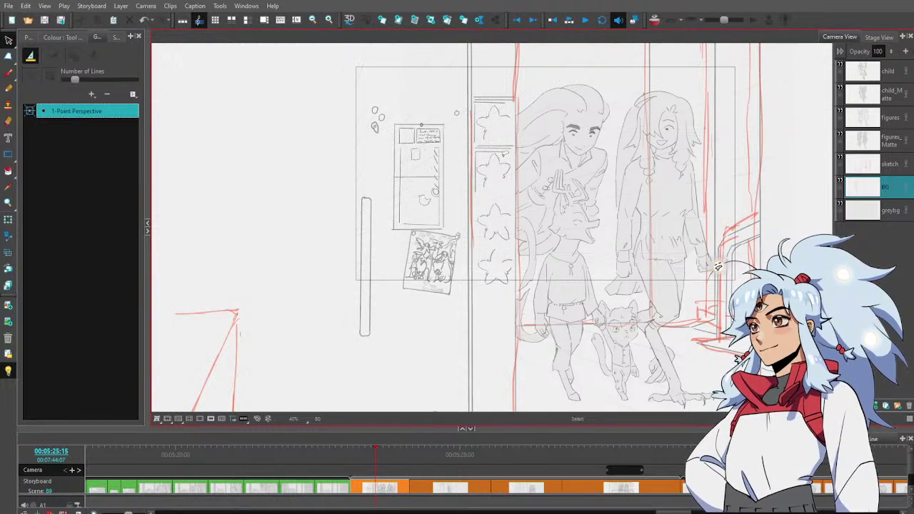
mouse_move(504, 155)
left_mouse_down()
mouse_move(480, 166)
mouse_move(479, 180)
mouse_move(504, 187)
mouse_move(506, 153)
left_mouse_up()
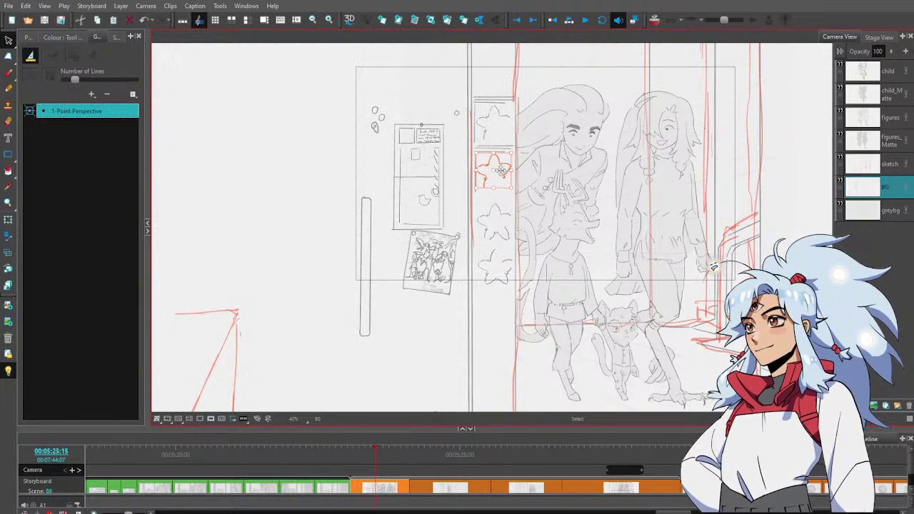
left_click(548, 146)
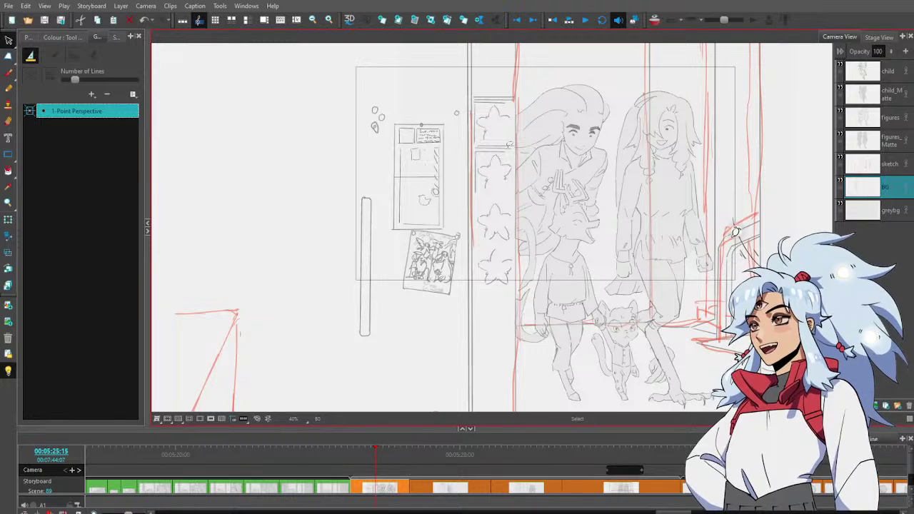
scroll(509, 145, "up", 3)
key("alt+b")
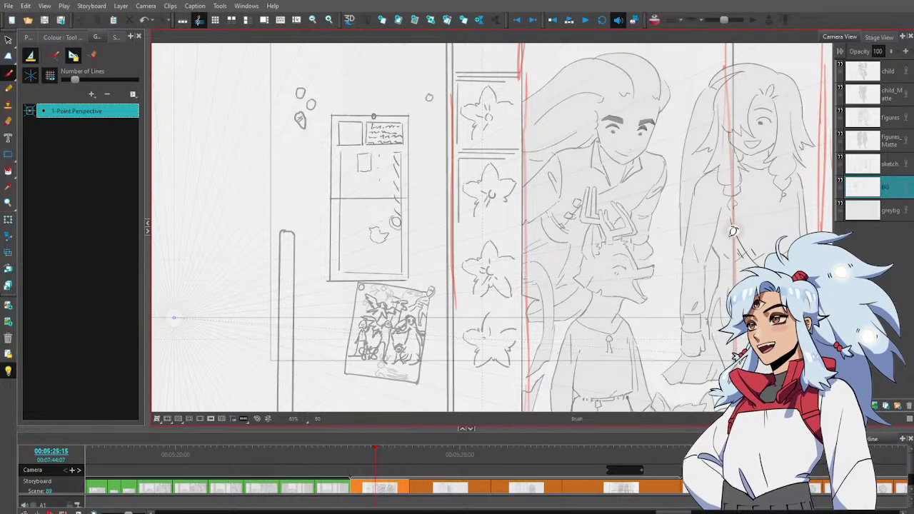
Draw paired horizontal dividers below the second and third flowers, with short vertical borders along the left of the lower cells
key("alt+z")
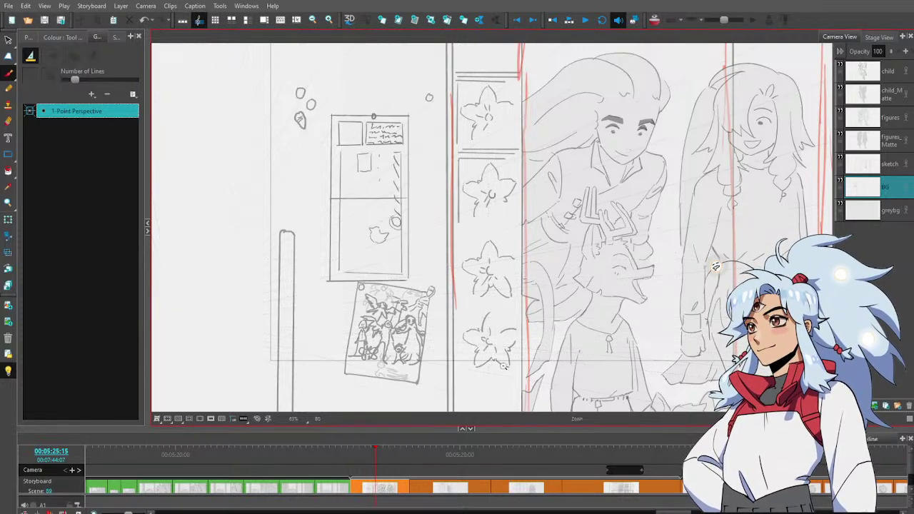
left_click(512, 367, "alt")
left_click(512, 367, "alt")
left_click_drag(535, 353, 542, 279)
scroll(543, 288, "up", 4)
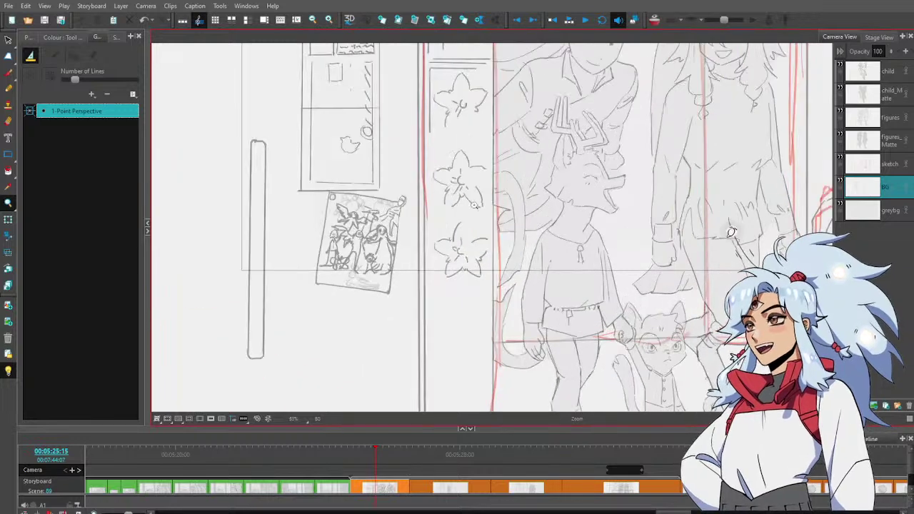
key("alt+b")
left_click_drag(433, 139, 486, 138)
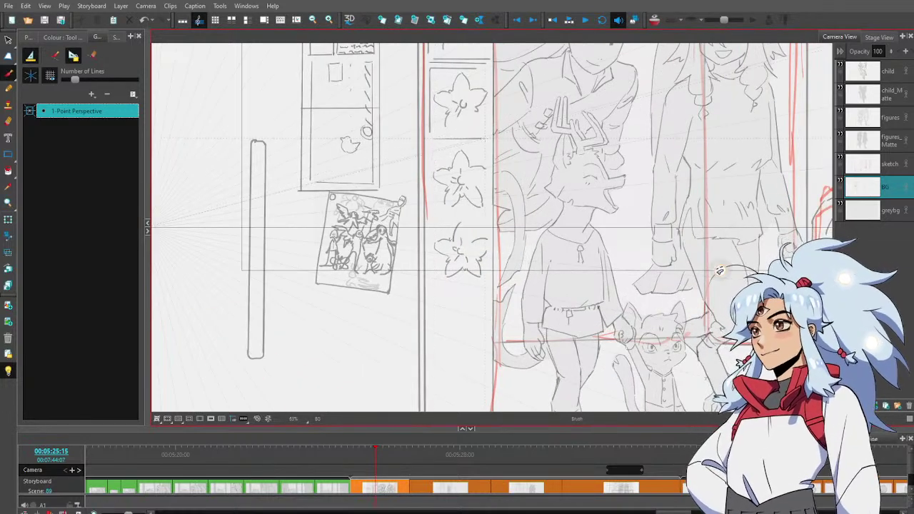
left_click_drag(431, 144, 485, 145)
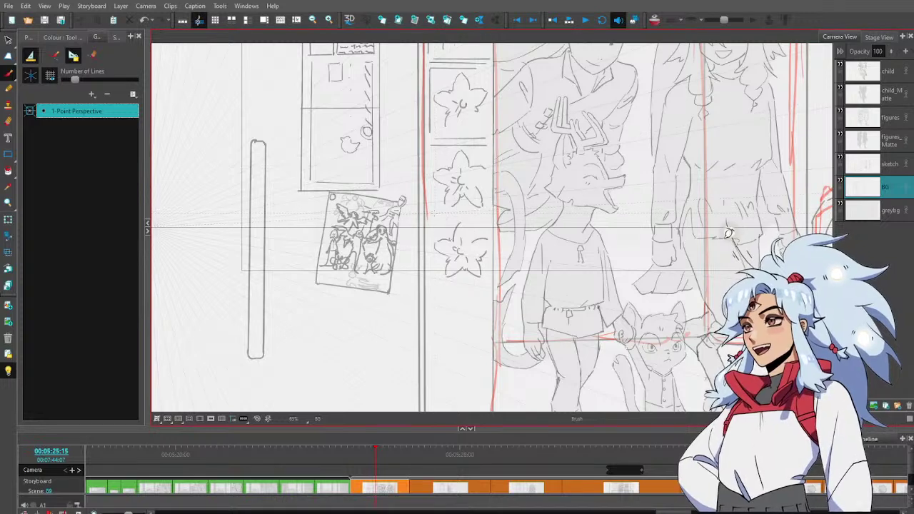
left_click_drag(432, 212, 492, 212)
left_click_drag(432, 219, 488, 219)
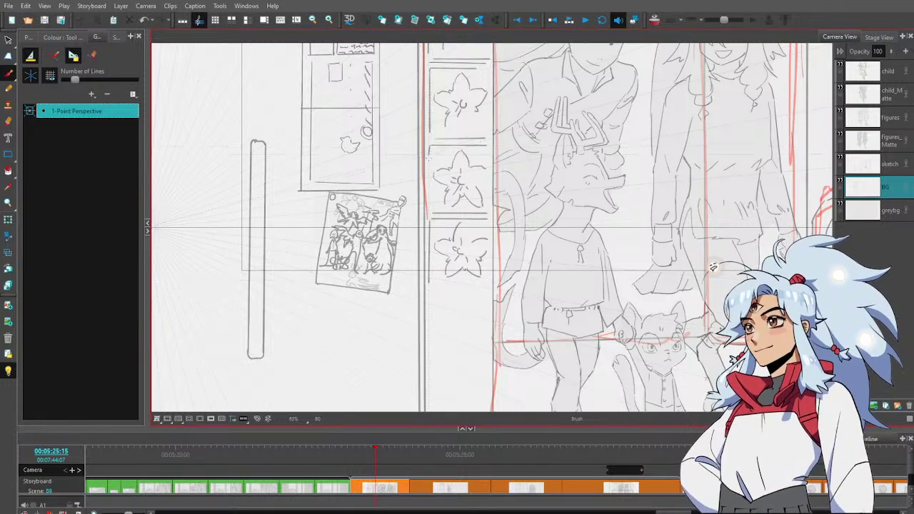
left_click_drag(429, 158, 431, 195)
Select the paired divider between the second and third flowers and adjust its position
key("alt+z")
left_click(467, 195, "alt")
left_click(467, 196, "alt")
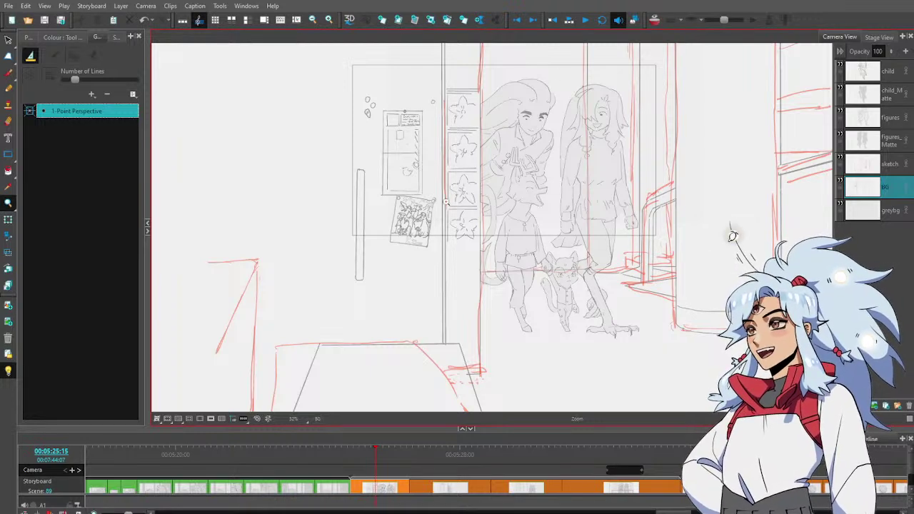
left_click(460, 210)
left_click(461, 209)
left_click_drag(489, 231, 514, 308)
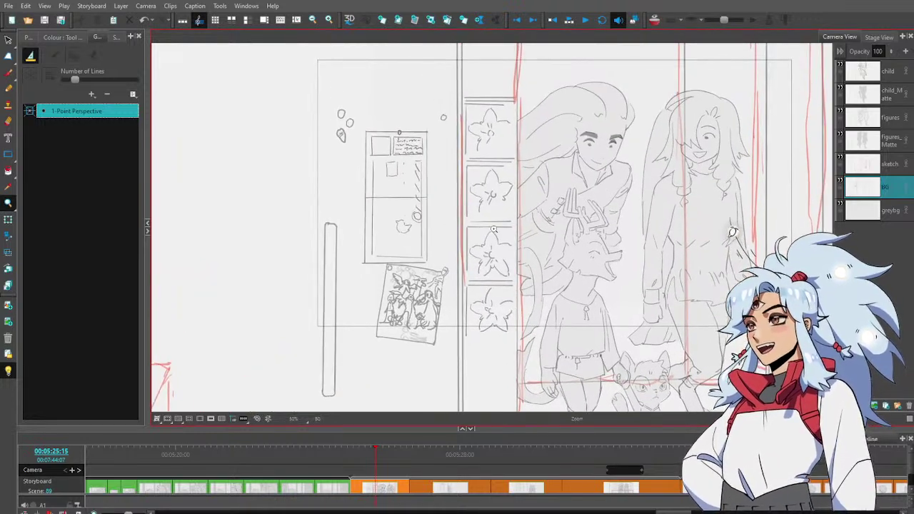
key("alt+s")
left_click_drag(479, 213, 485, 233)
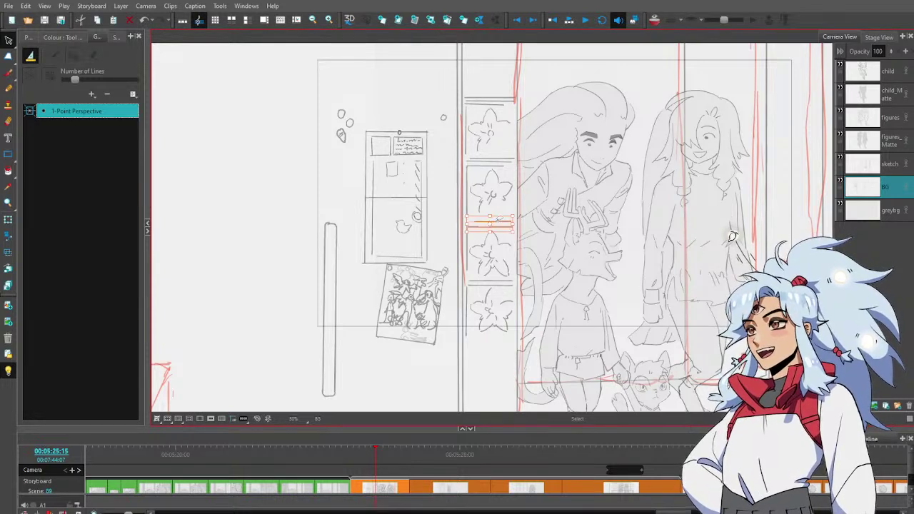
left_click(499, 207)
Add right-hand borders to the upper flower cells and nudge the upper line of the divider below the second flower
key("alt+b")
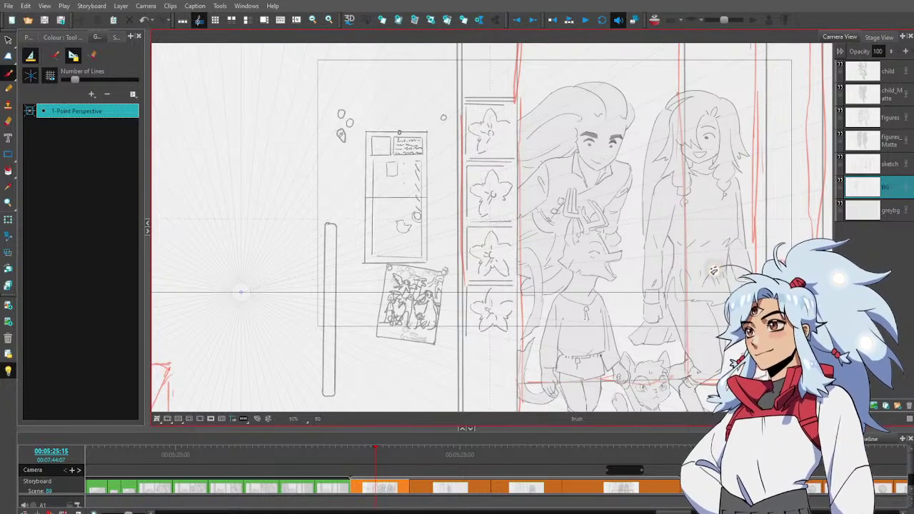
key("alt+s")
left_click(492, 221)
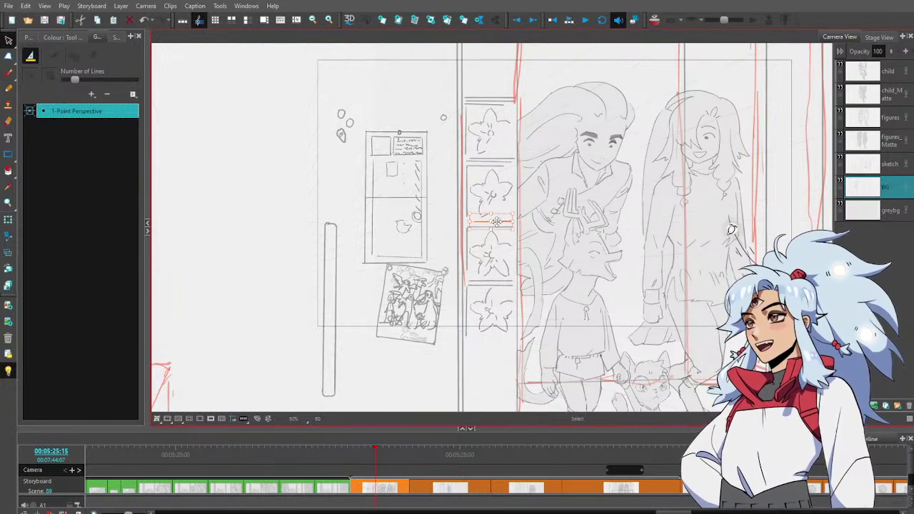
key("alt+b")
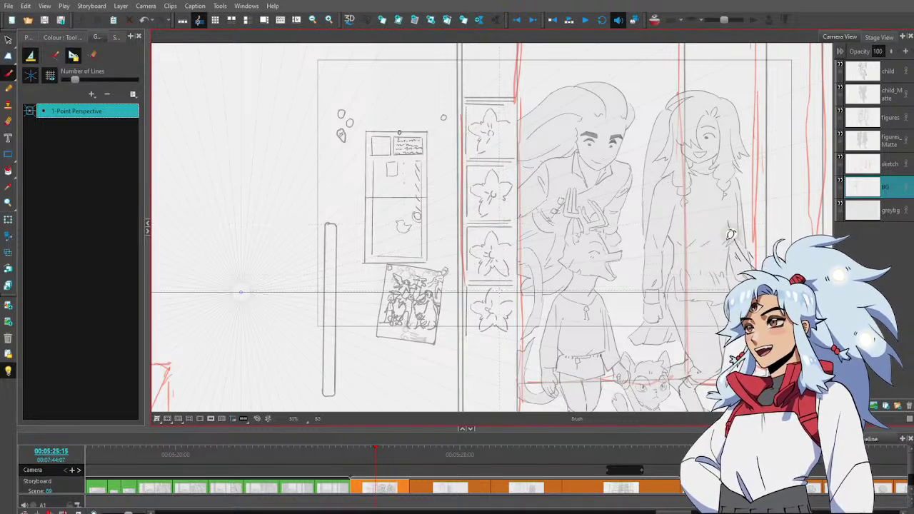
Shift the fourth flower and the line above it slightly down to even out the cell spacing
key("alt+s")
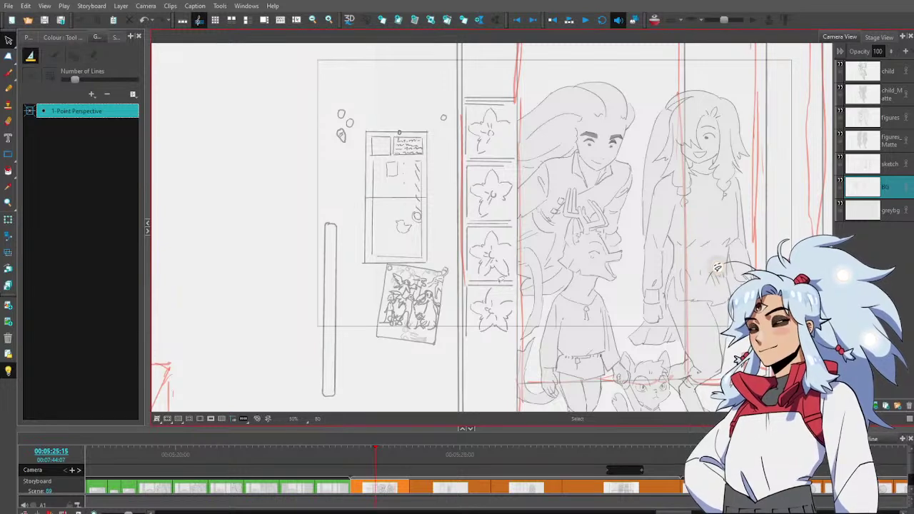
mouse_move(502, 280)
left_mouse_down()
mouse_move(487, 279)
mouse_move(470, 303)
mouse_move(507, 323)
mouse_move(514, 299)
mouse_move(502, 282)
left_mouse_up()
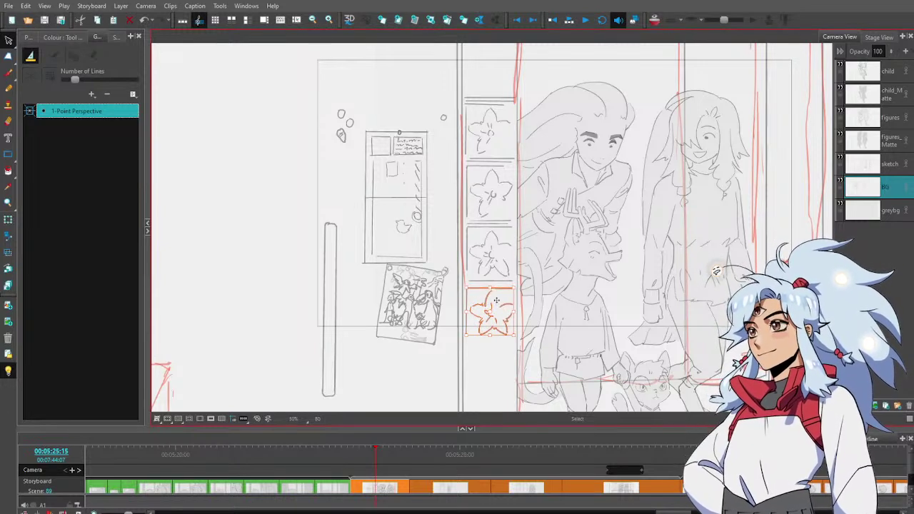
key("alt+b")
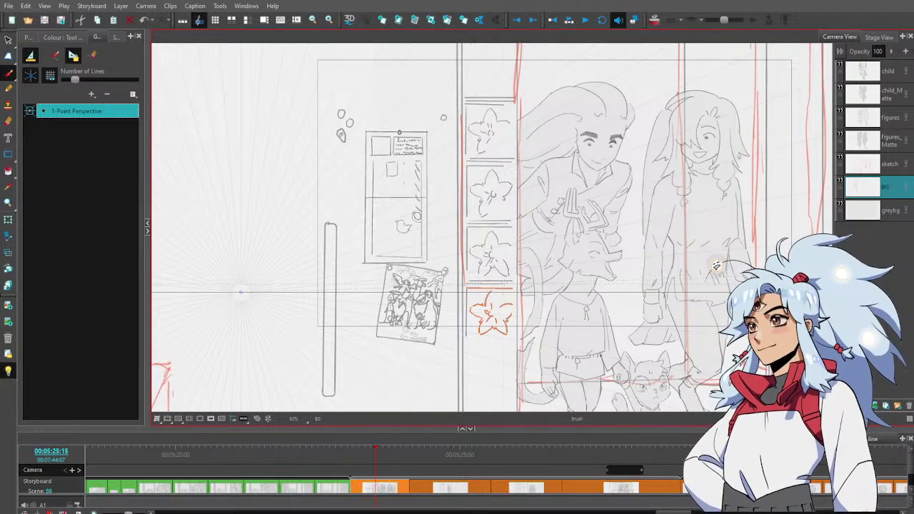
key("Escape")
Draw a paired horizontal divider beneath the fourth flower and a vertical border down the right side of the cell below
key("space")
left_click_drag(522, 323, 516, 360)
key("1")
scroll(514, 358, "up", 5)
key("alt+b")
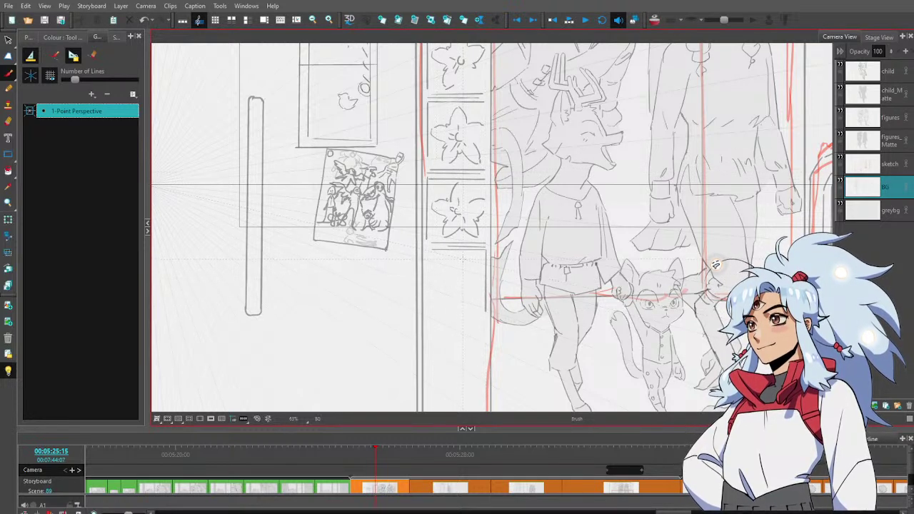
Draw a fifth star-shaped flower with centre details in the lowest cell and close the cell with a paired horizontal line
mouse_move(459, 254)
left_mouse_down()
mouse_move(484, 279)
mouse_move(469, 280)
mouse_move(471, 300)
left_mouse_up()
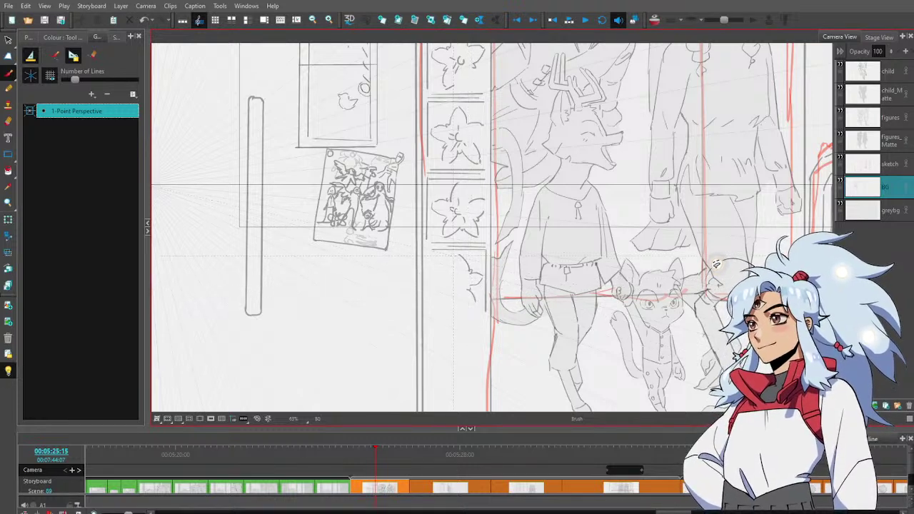
mouse_move(454, 256)
left_mouse_down()
mouse_move(473, 273)
mouse_move(466, 265)
mouse_move(449, 290)
left_mouse_up()
key("alt+e")
key("alt+b")
key("alt+e")
key("alt+b")
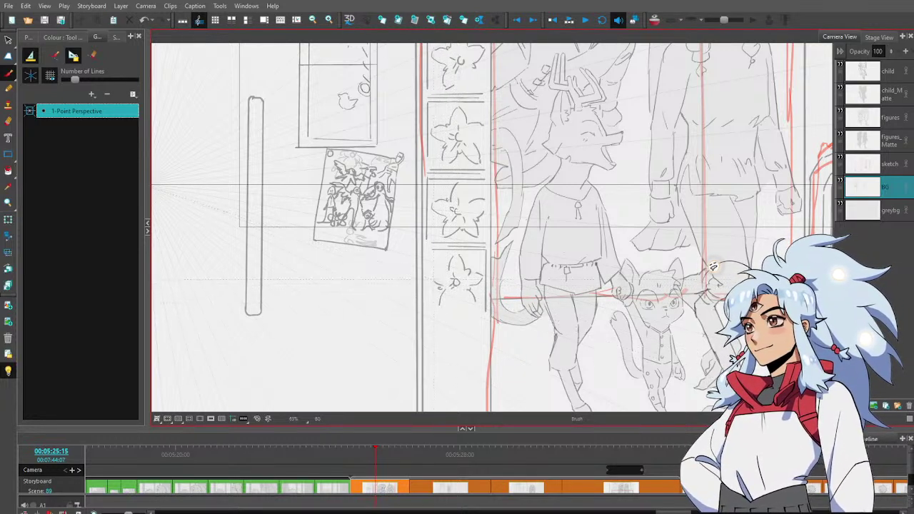
scroll(443, 272, "down", 3)
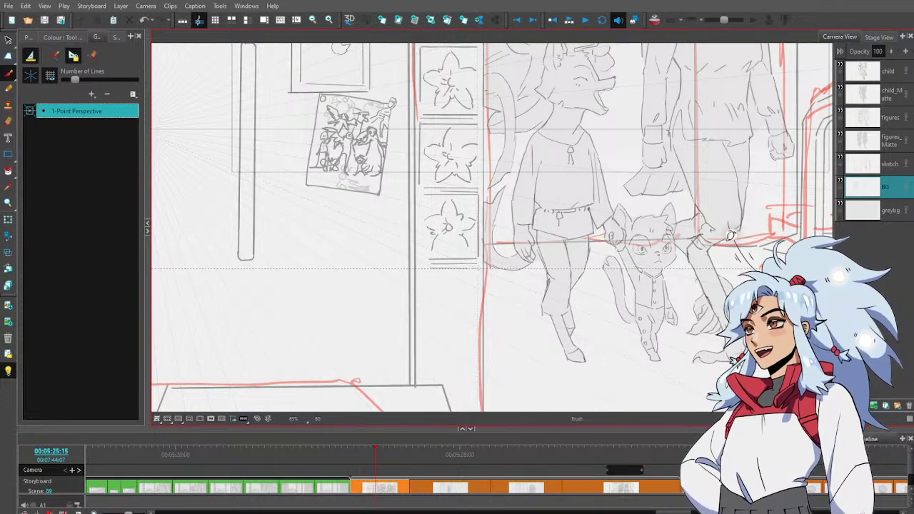
Draw a vertical border down the right side of the empty cell beneath the fifth flower
left_click_drag(478, 269, 478, 323)
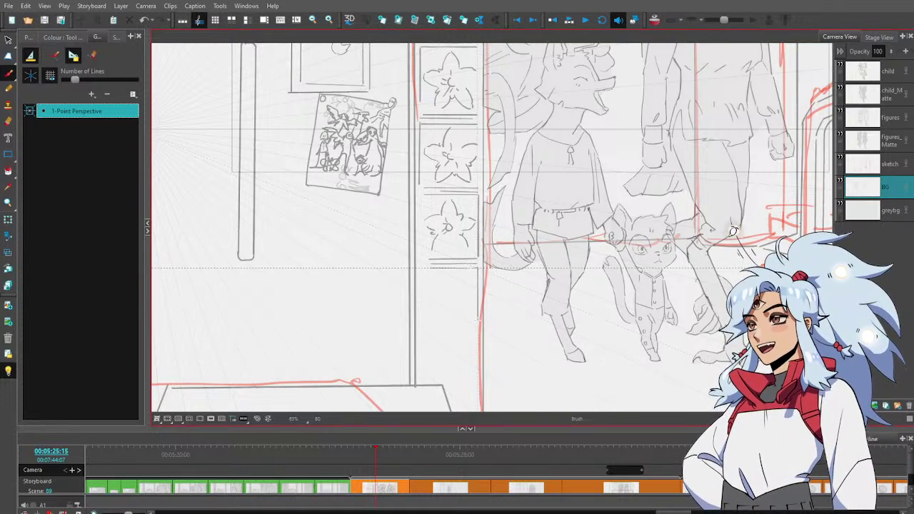
key("alt+z")
scroll(512, 278, "down", 5)
left_click_drag(530, 279, 514, 263)
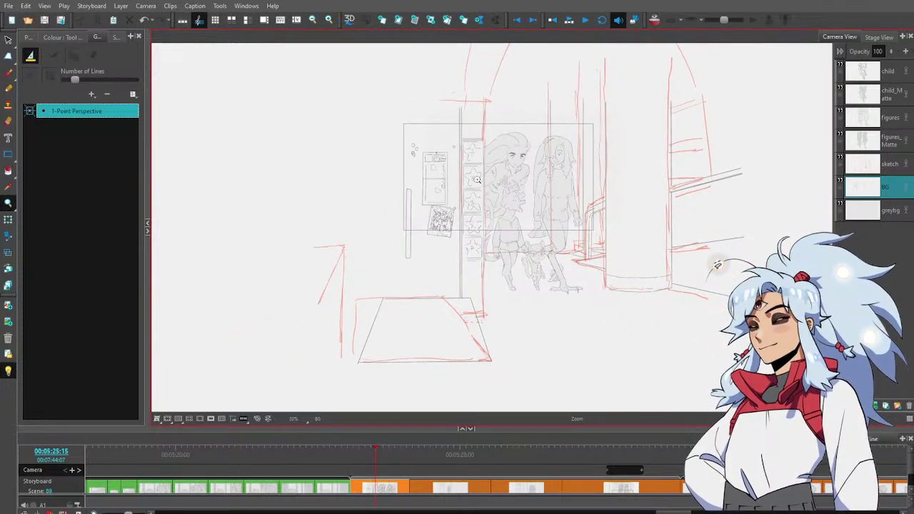
Draw a partial flower with centre details in the open cell above the topmost framed flower
scroll(488, 119, "up", 4)
key("alt+b")
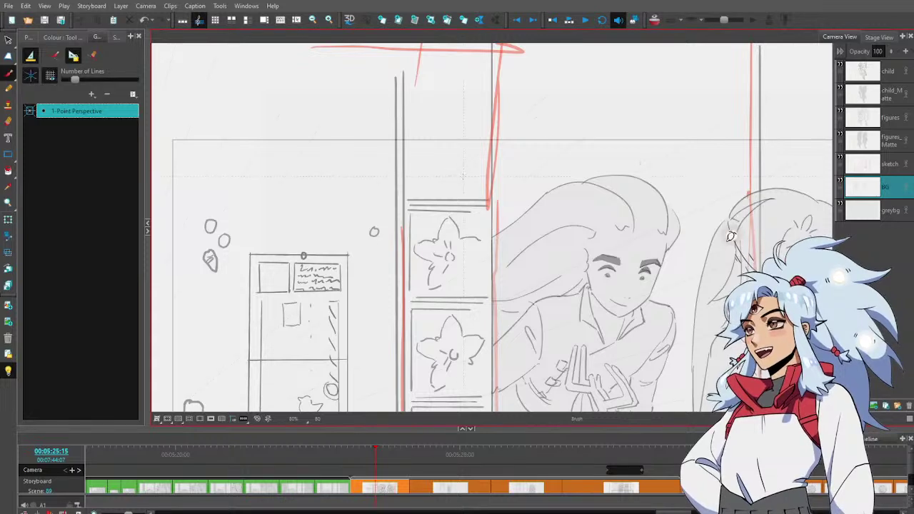
mouse_move(457, 178)
left_mouse_down()
mouse_move(484, 198)
mouse_move(463, 169)
mouse_move(432, 187)
mouse_move(429, 164)
mouse_move(413, 179)
mouse_move(432, 178)
mouse_move(415, 146)
left_mouse_up()
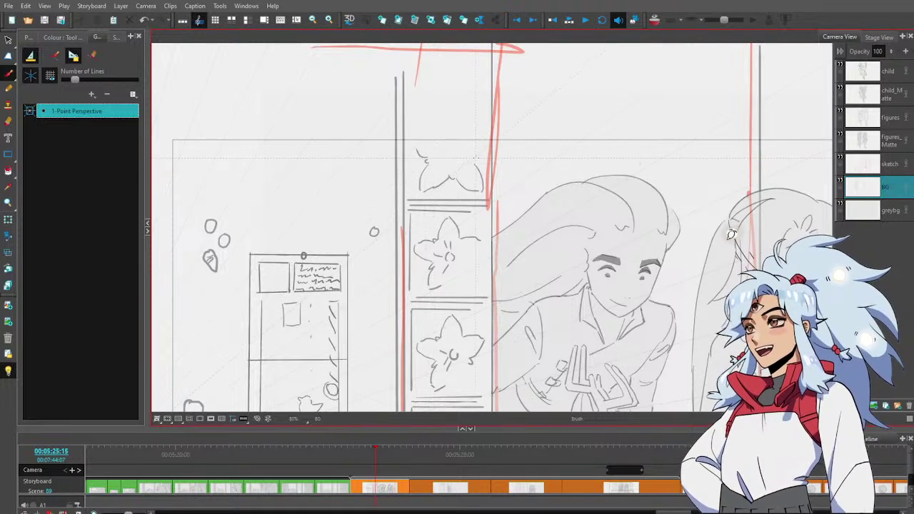
mouse_move(475, 159)
left_mouse_down()
mouse_move(484, 149)
mouse_move(455, 163)
left_mouse_up()
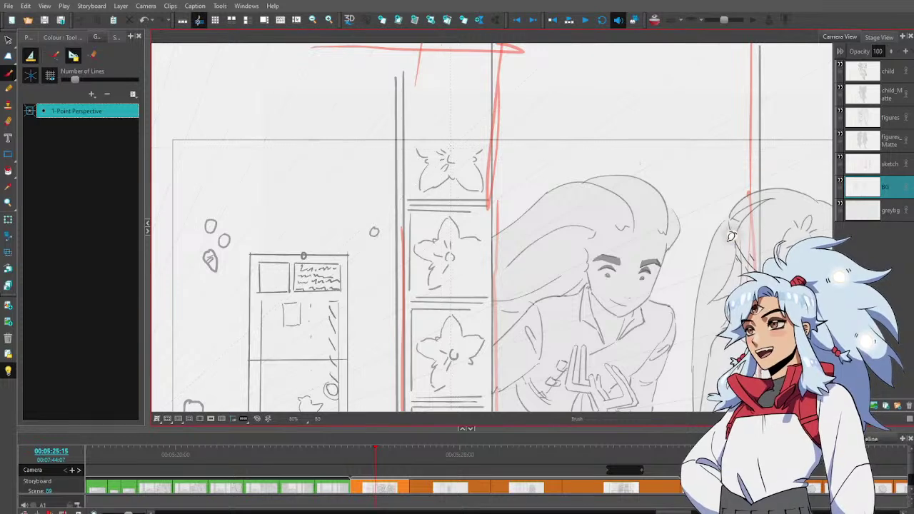
left_click_drag(470, 130, 504, 156)
Draw a small side-facing flower with centre details in the cell beneath the fifth flower
left_click_drag(501, 213, 478, 171)
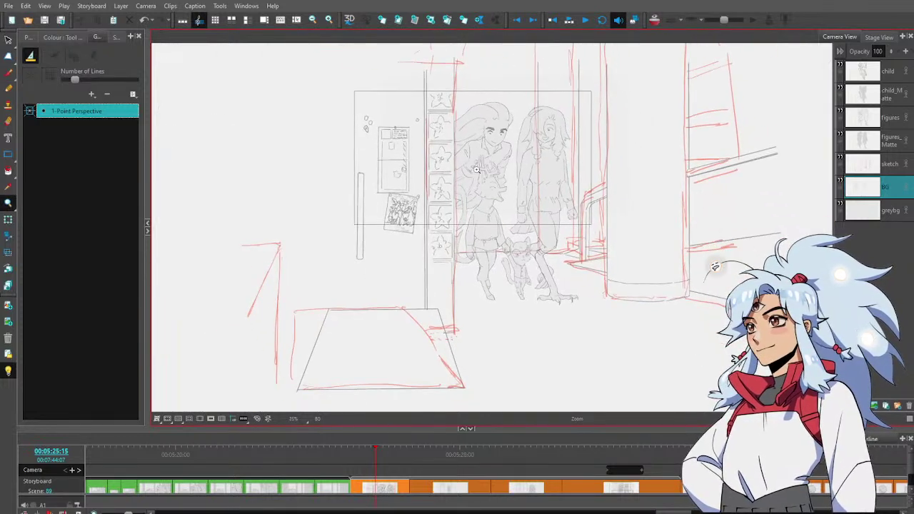
left_click(450, 292)
left_click(450, 291)
key("alt+b")
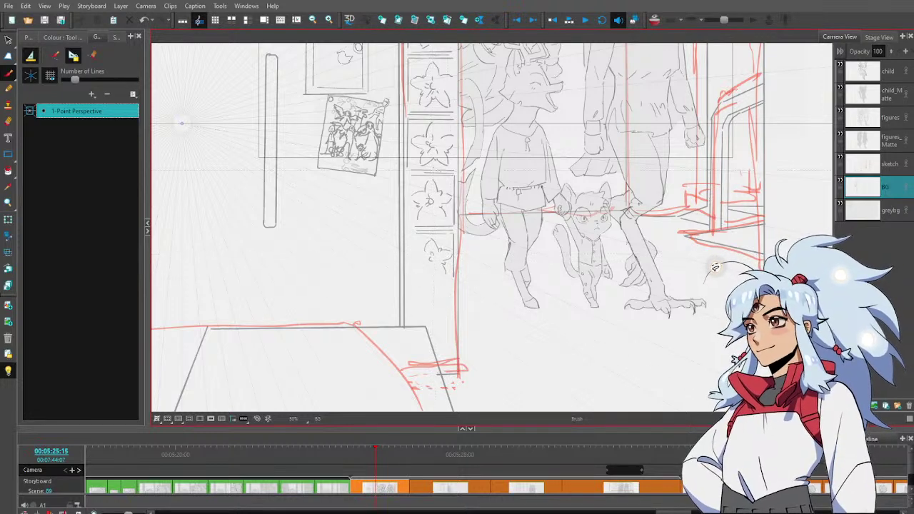
Copy the fourth flower, place the duplicate beneath the lowest flower and draw a horizontal divider between the two
key("alt+v")
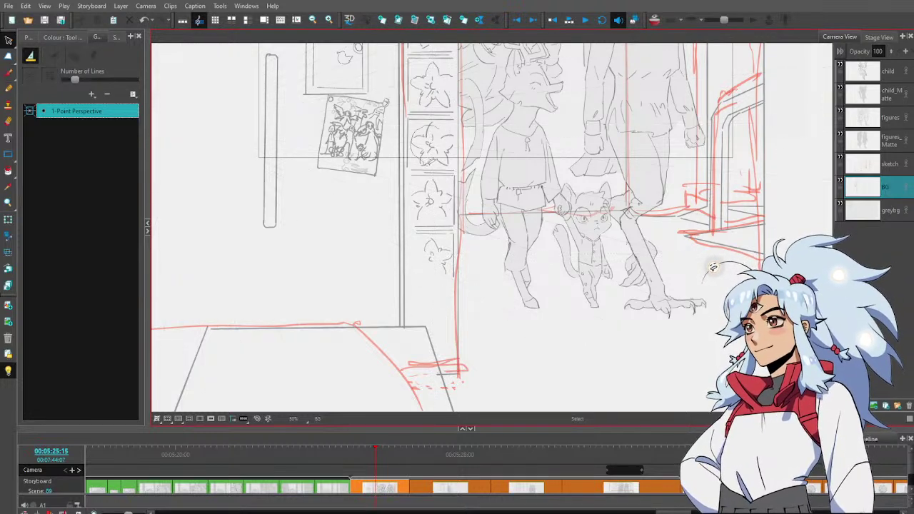
mouse_move(430, 162)
left_mouse_down()
mouse_move(453, 141)
mouse_move(436, 129)
mouse_move(448, 348)
left_mouse_up()
key("ctrl+c")
key("ctrl+v")
key("alt+b")
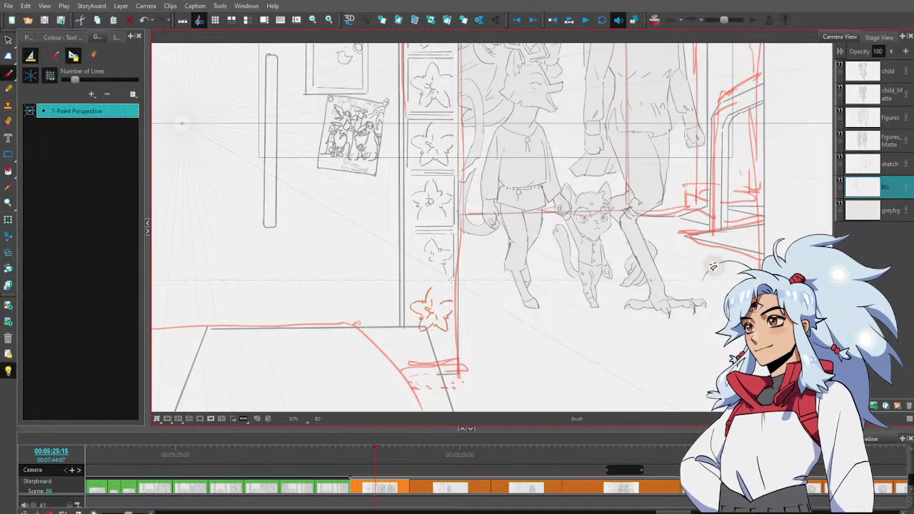
key("Escape")
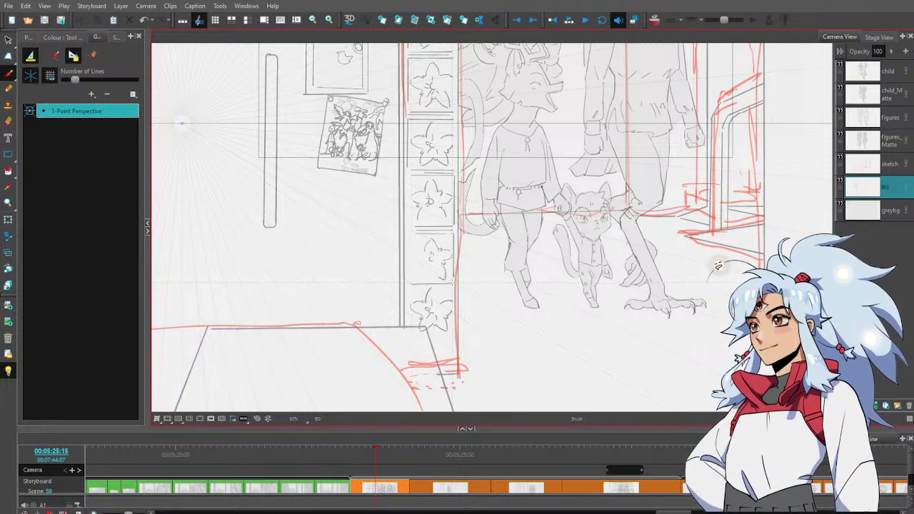
Shift the copied flower slightly down, then frame its cell with a second upper line and a right-hand border
key("alt+s")
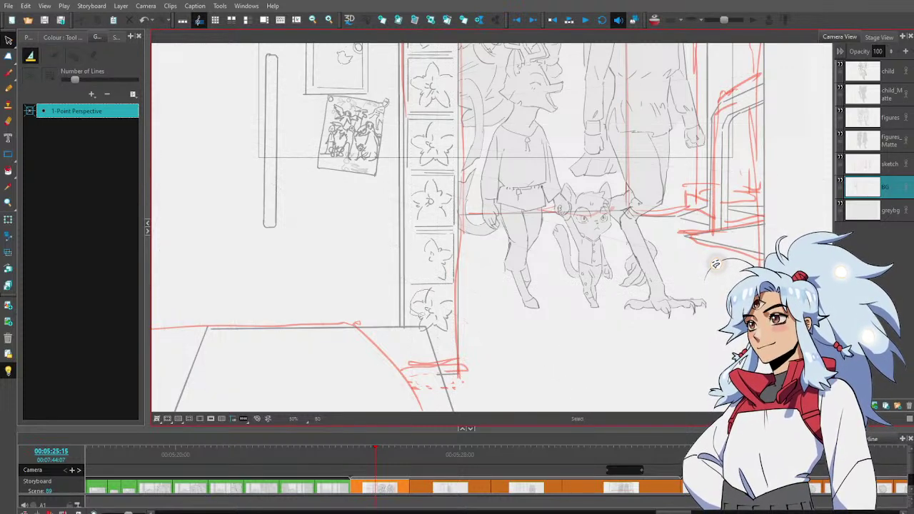
mouse_move(454, 313)
left_mouse_down()
mouse_move(438, 291)
mouse_move(440, 313)
mouse_move(453, 290)
mouse_move(455, 341)
left_mouse_up()
key("alt+b")
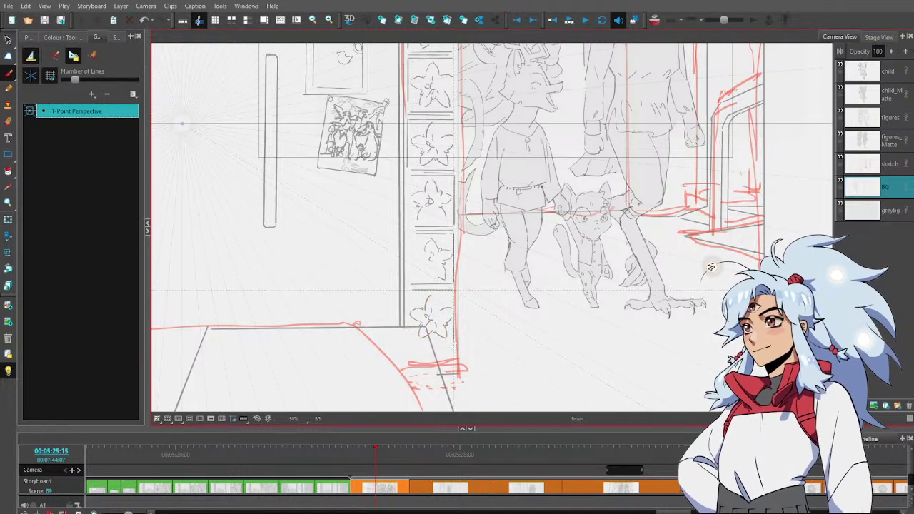
Adjust the copied flower within its cell and erase the line overlap where it meets the floor mat's edge
key("alt+s")
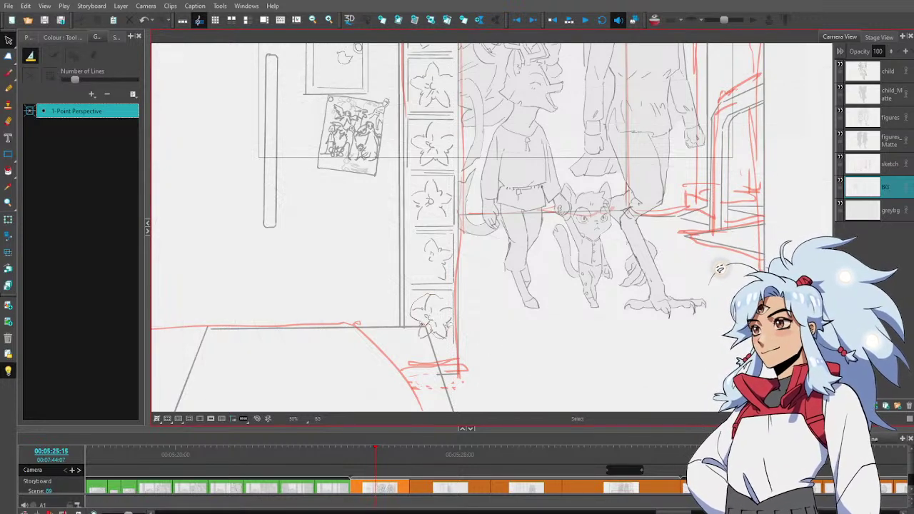
left_click(451, 325)
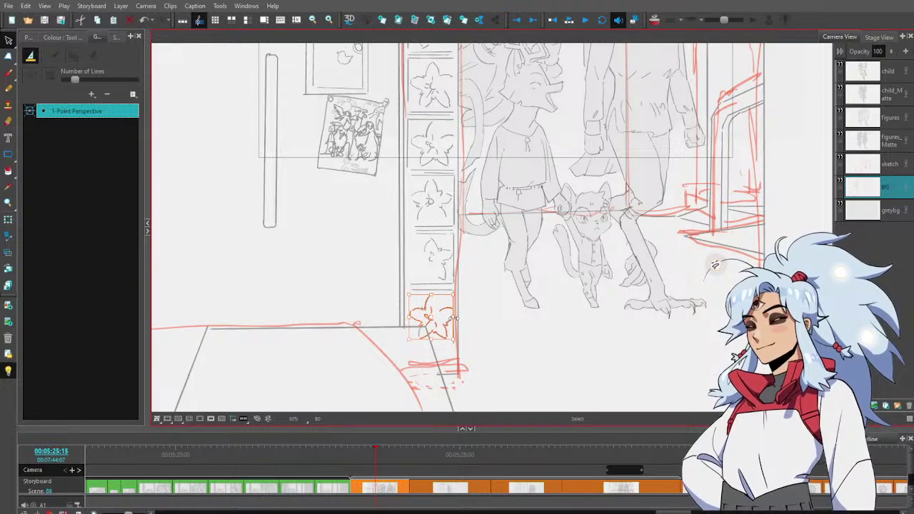
left_click_drag(439, 315, 450, 316)
left_click(480, 298)
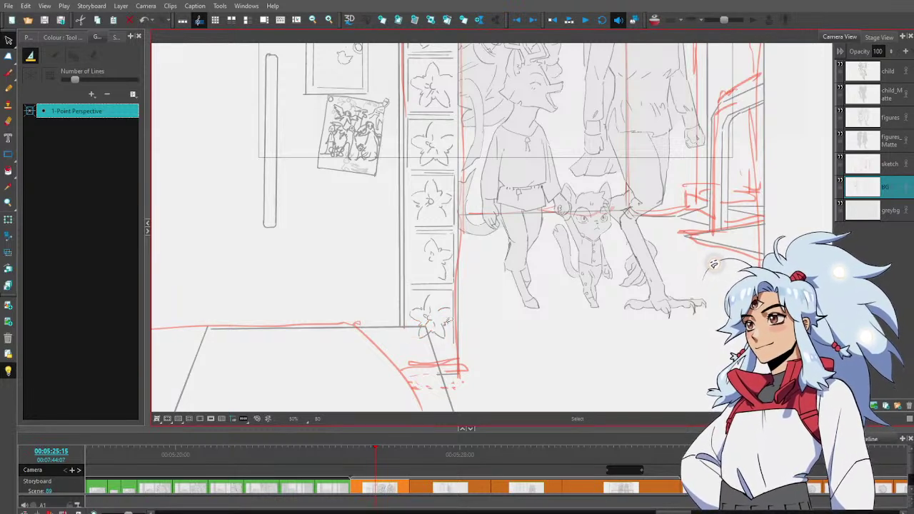
key("alt+e")
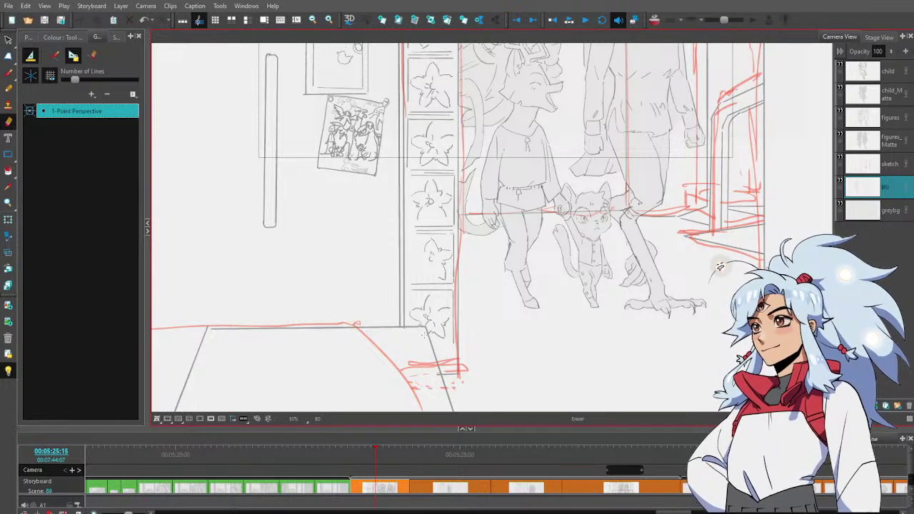
Close the lowest flower cell with a short horizontal line running from the mat edge to the right border
key("alt+z")
left_click(482, 350, "alt")
left_click_drag(482, 350, 481, 356)
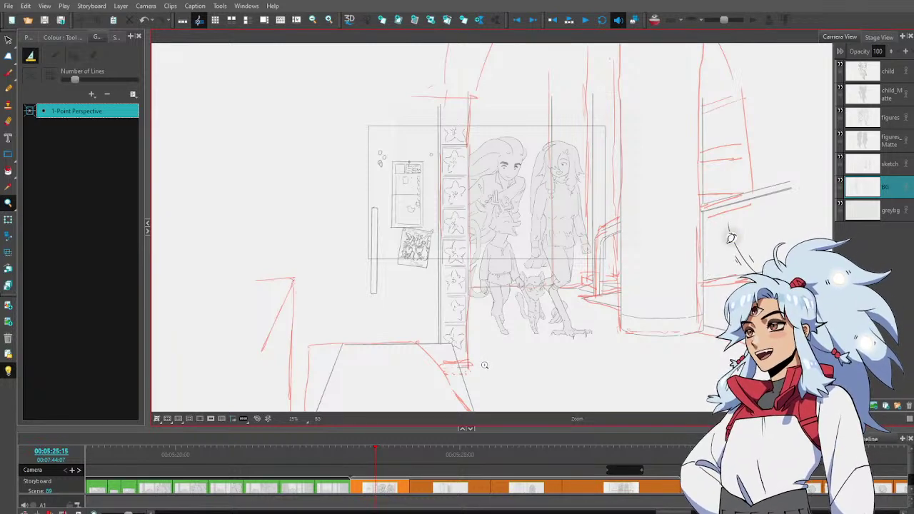
scroll(475, 367, "up", 4)
key("alt+b")
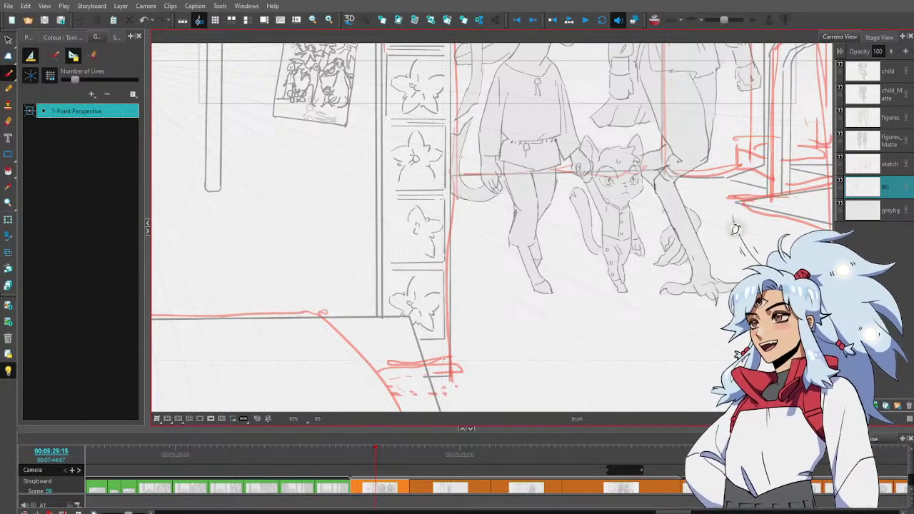
Add stacked short horizontal lines below the lowest flower cell, between the mat edge and the column's right edge
key("alt+z")
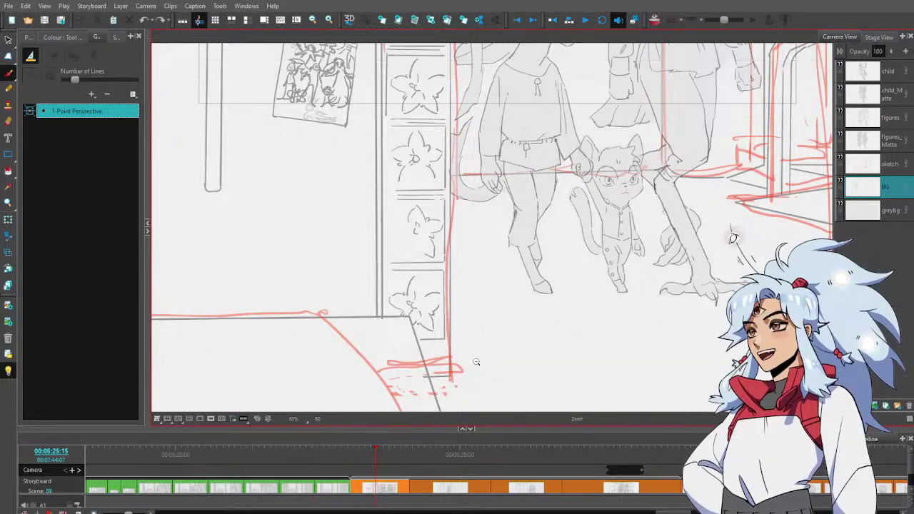
scroll(484, 359, "down", 5)
left_click_drag(480, 373, 472, 370)
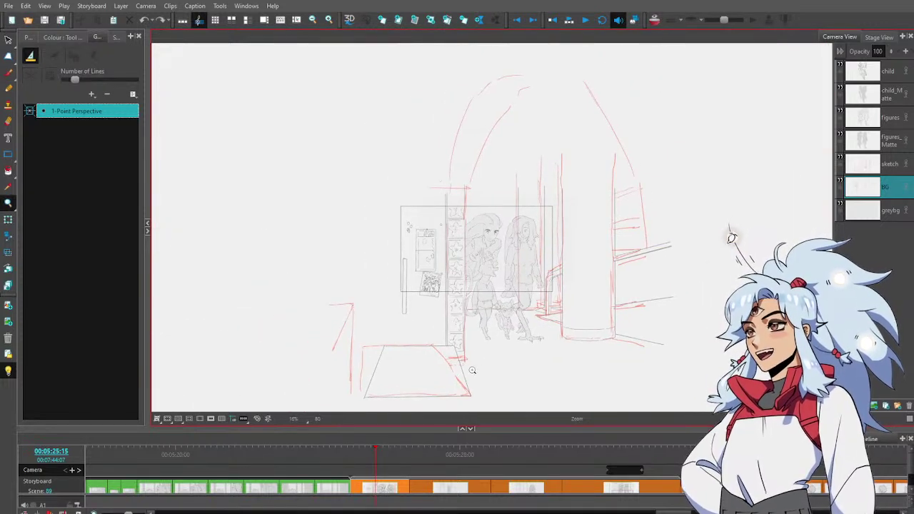
scroll(472, 370, "up", 5)
key("alt+b")
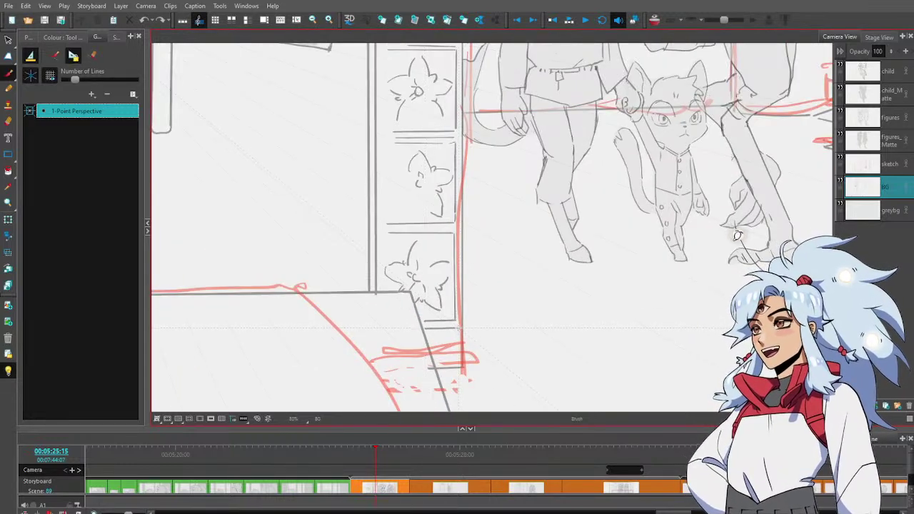
left_click_drag(427, 334, 460, 339)
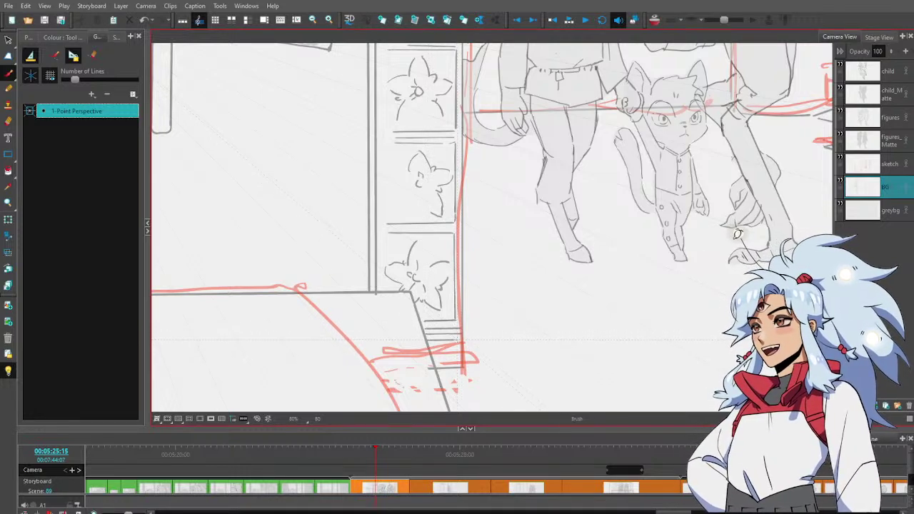
Draw two small round pins on the wall below the pinned poster and select them to adjust their placement
key("space")
scroll(510, 334, "down", 4)
scroll(543, 318, "down", 3)
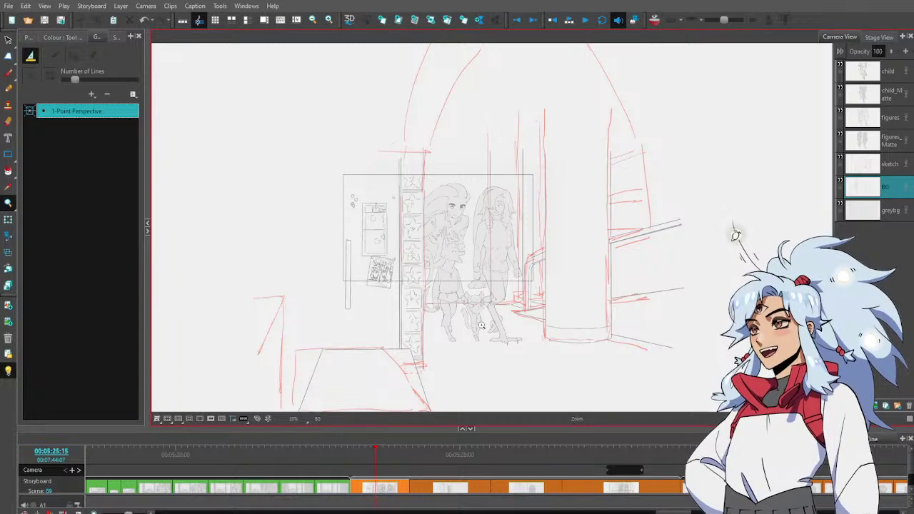
scroll(357, 310, "up", 7)
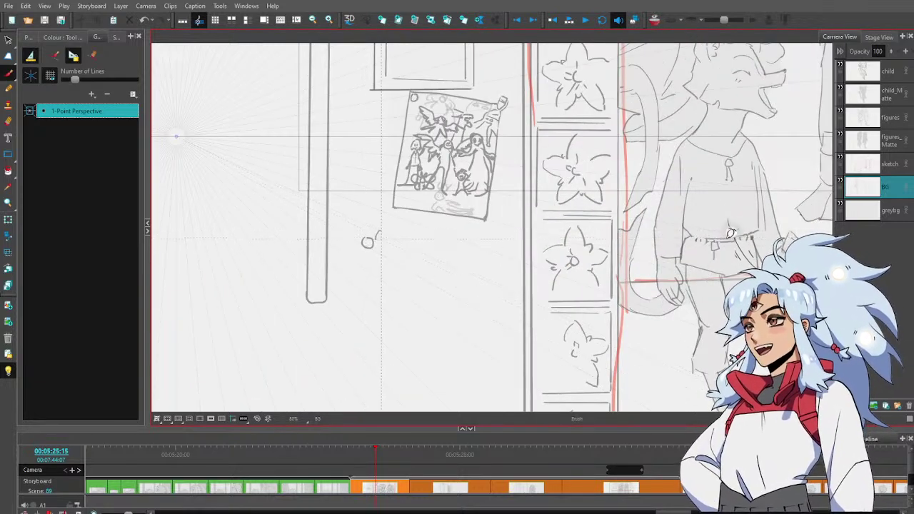
scroll(414, 259, "down", 5)
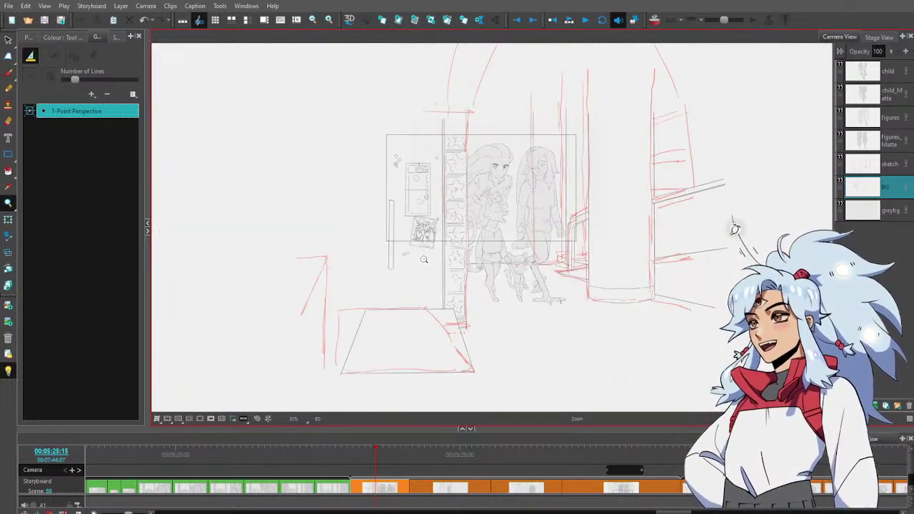
scroll(424, 259, "up", 8)
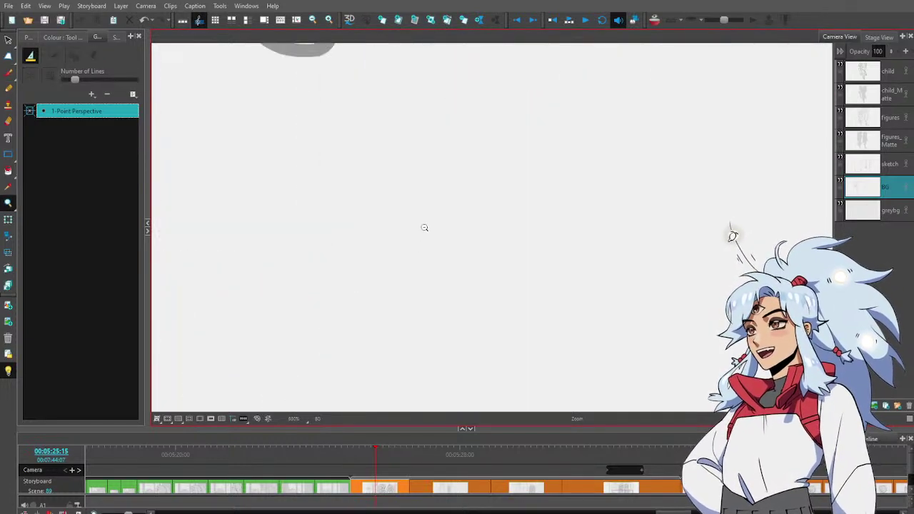
scroll(425, 227, "down", 4)
scroll(444, 223, "down", 2)
mouse_move(445, 223)
left_mouse_down()
mouse_move(433, 265)
mouse_move(451, 255)
mouse_move(452, 282)
left_mouse_up()
scroll(448, 259, "up", 1)
key("alt+s")
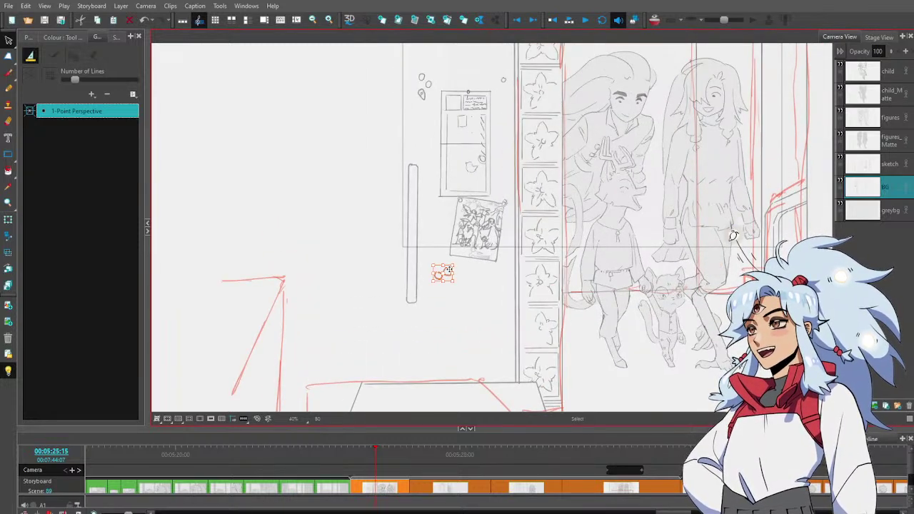
Reposition the single round pin beside the notice board's upper corner and clean it up with the Eraser
key("alt+z")
scroll(468, 318, "down", 2)
scroll(468, 318, "down", 2)
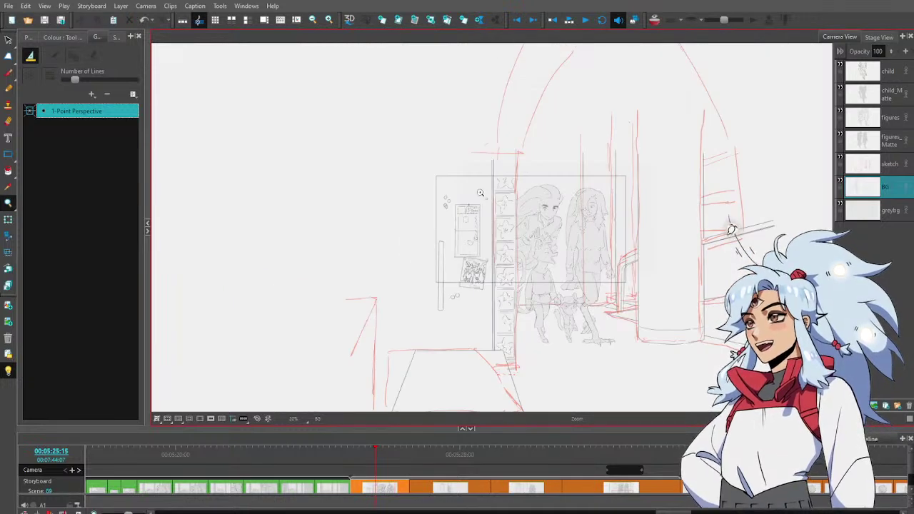
scroll(481, 193, "up", 3)
key("alt+s")
left_click(490, 205)
left_click_drag(482, 214, 478, 217)
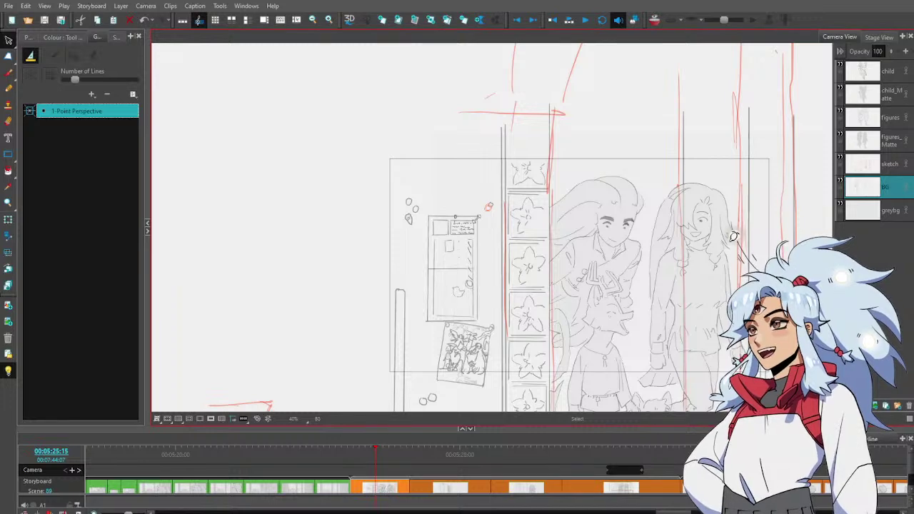
key("alt+z")
left_click(490, 205)
key("alt+e")
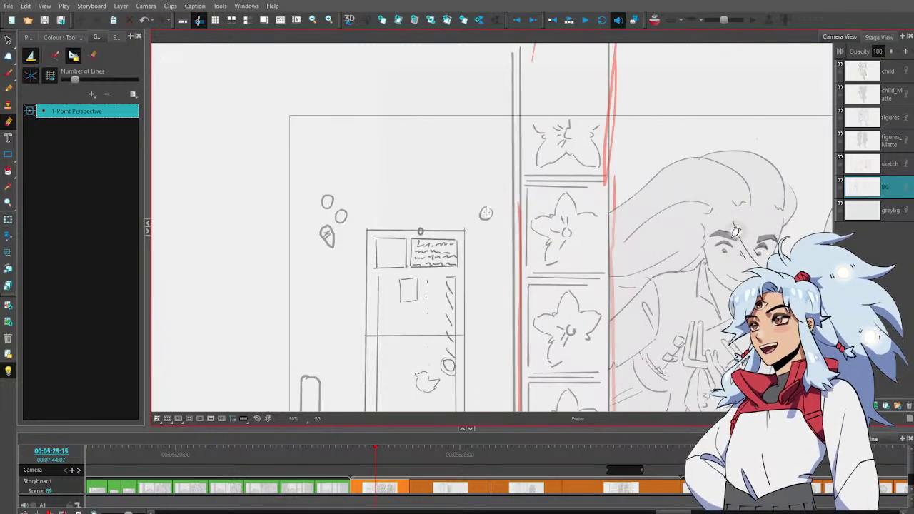
mouse_move(488, 207)
left_mouse_down()
mouse_move(485, 219)
mouse_move(485, 209)
left_mouse_up()
key("alt+b")
Draw a second curved line across the pillar's base, just above the existing band line, and tidy its segments with the Eraser
key("alt+z")
left_click(473, 233, "alt")
left_click(477, 236, "alt")
left_click_drag(500, 292, 460, 240)
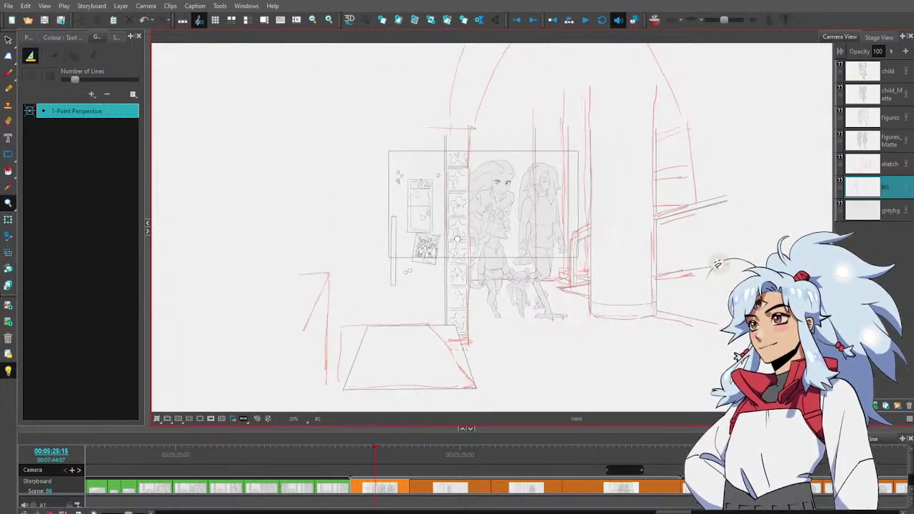
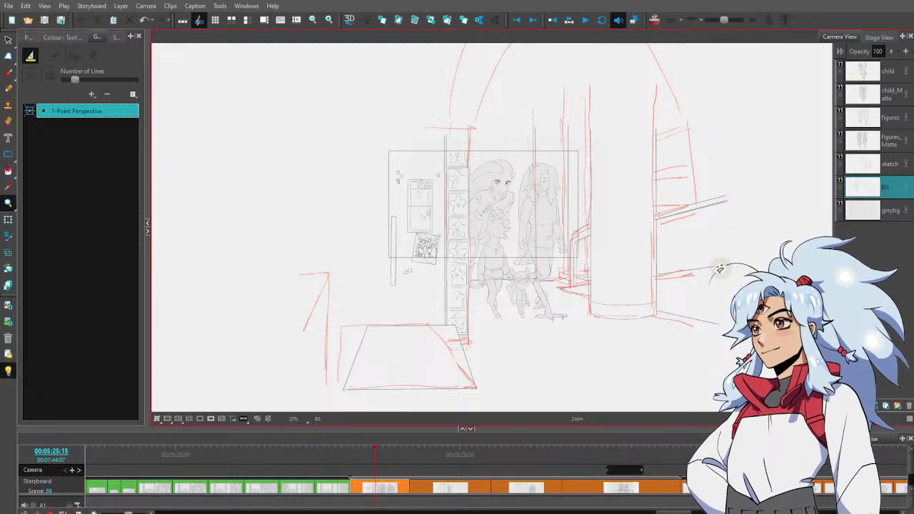
scroll(626, 302, "up", 5)
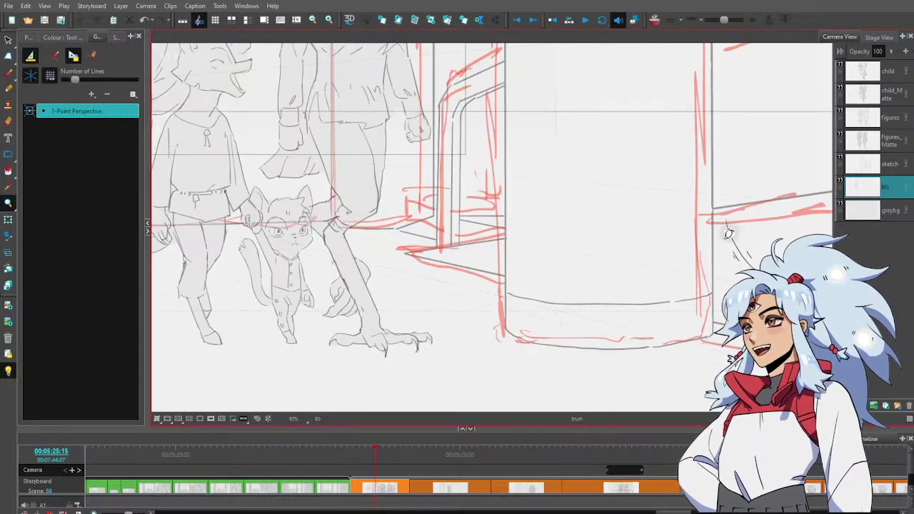
key("alt+b")
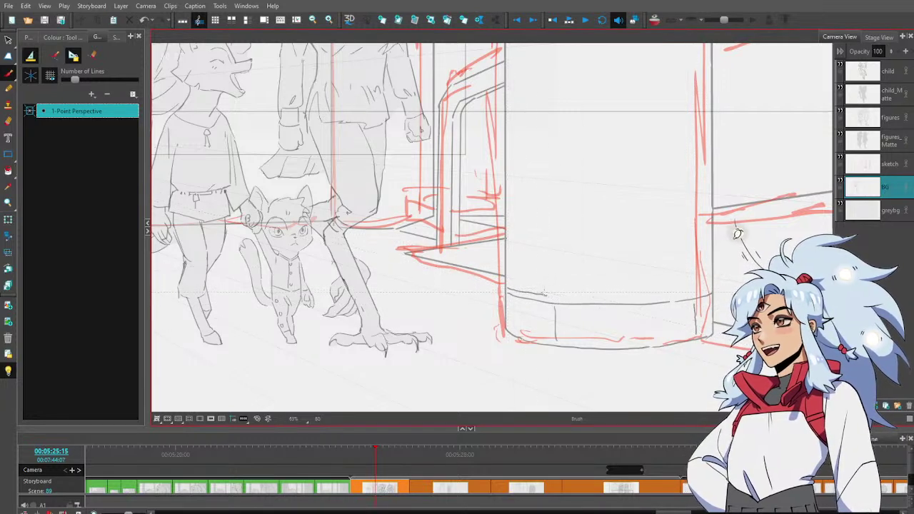
left_click_drag(549, 295, 607, 298)
key("ctrl+z")
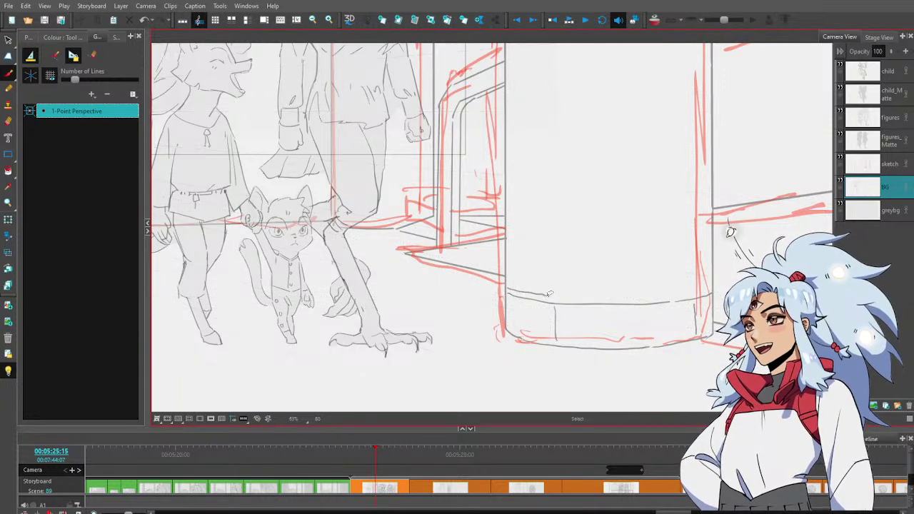
left_click_drag(547, 296, 658, 292)
key("ctrl+z")
left_click_drag(604, 298, 656, 298)
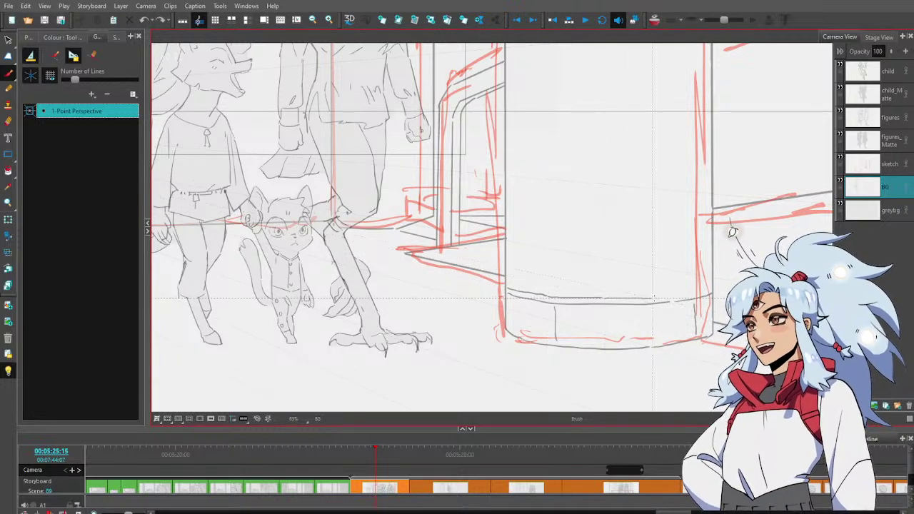
key("alt+e")
key("alt+b")
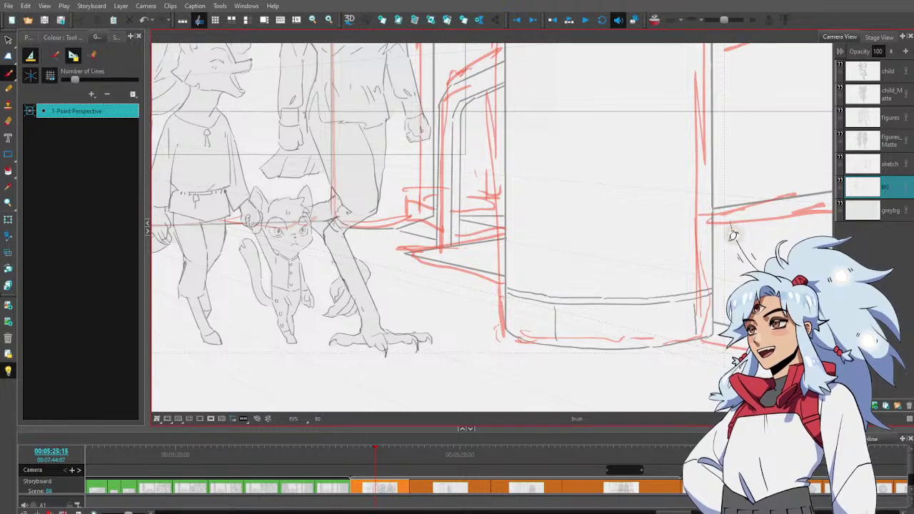
Select the new curved line on the pillar's base and move it slightly higher to widen the band
key("alt+s")
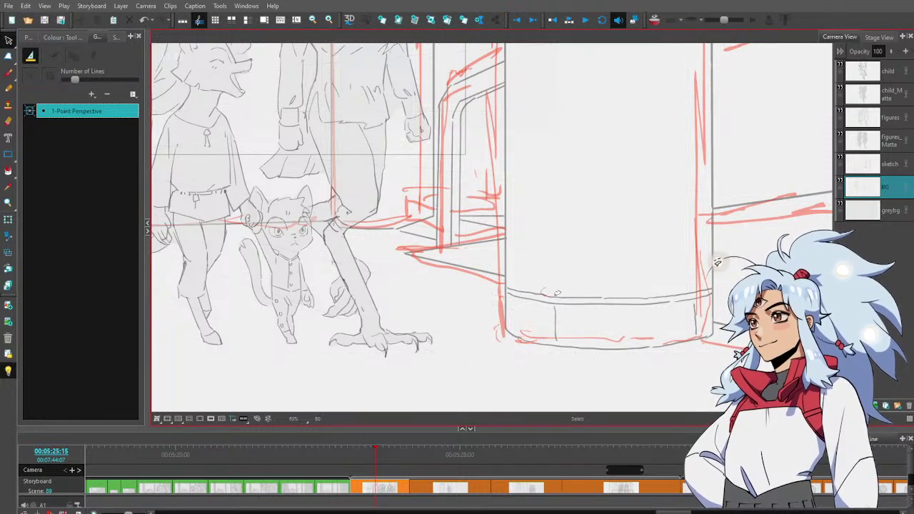
mouse_move(604, 296)
left_mouse_down()
mouse_move(675, 293)
mouse_move(671, 271)
mouse_move(613, 290)
left_mouse_up()
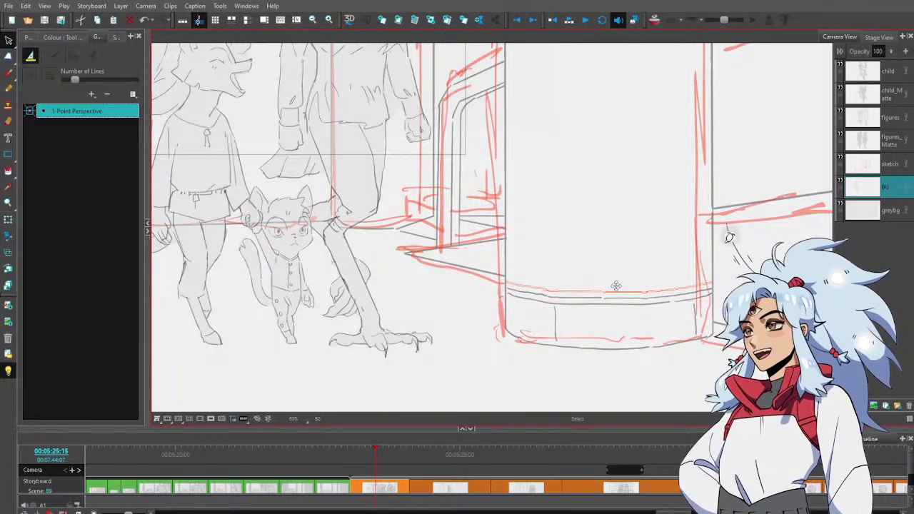
left_click(642, 236)
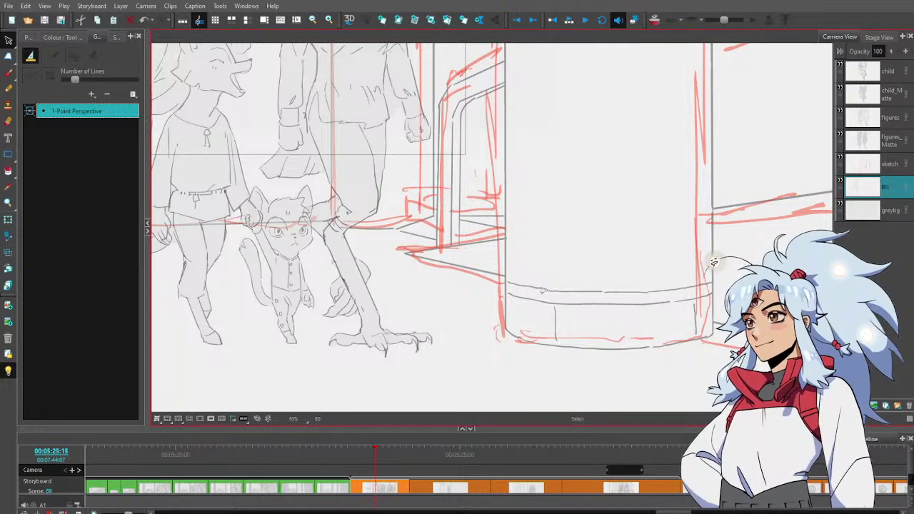
Erase the junction above the pillar base's left vertical seam and draw a spread-winged bird emblem there
key("alt+e")
key("alt+b")
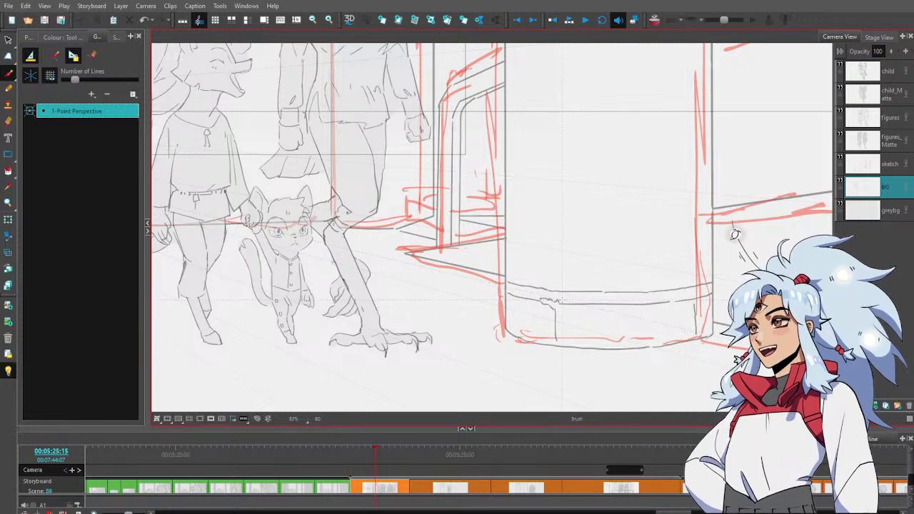
key("2")
key("2")
key("2")
key("2")
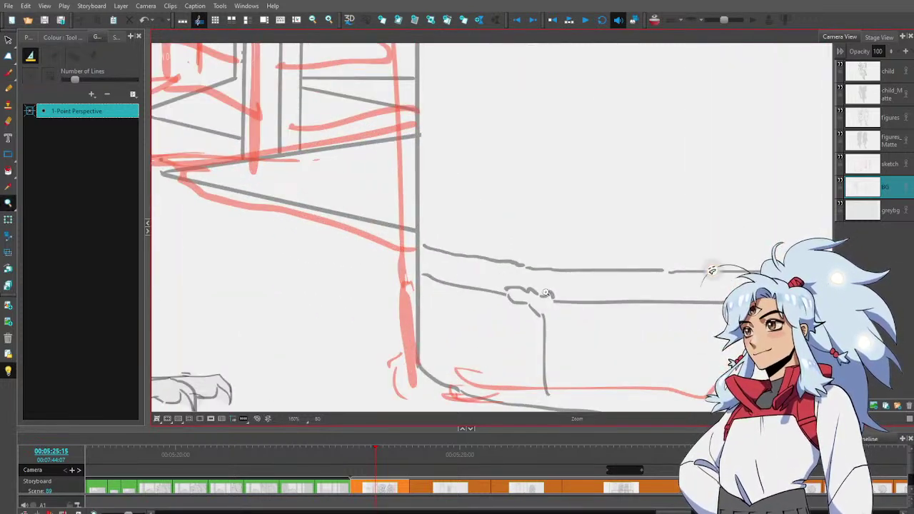
key("alt+e")
mouse_move(519, 297)
left_mouse_down()
mouse_move(534, 308)
mouse_move(527, 293)
mouse_move(537, 295)
mouse_move(520, 303)
mouse_move(539, 309)
mouse_move(532, 322)
mouse_move(545, 325)
mouse_move(555, 323)
mouse_move(549, 307)
mouse_move(572, 303)
mouse_move(550, 297)
mouse_move(582, 298)
mouse_move(550, 305)
left_mouse_up()
key("alt+b")
key("alt+e")
key("alt+b")
key("alt+e")
key("alt+b")
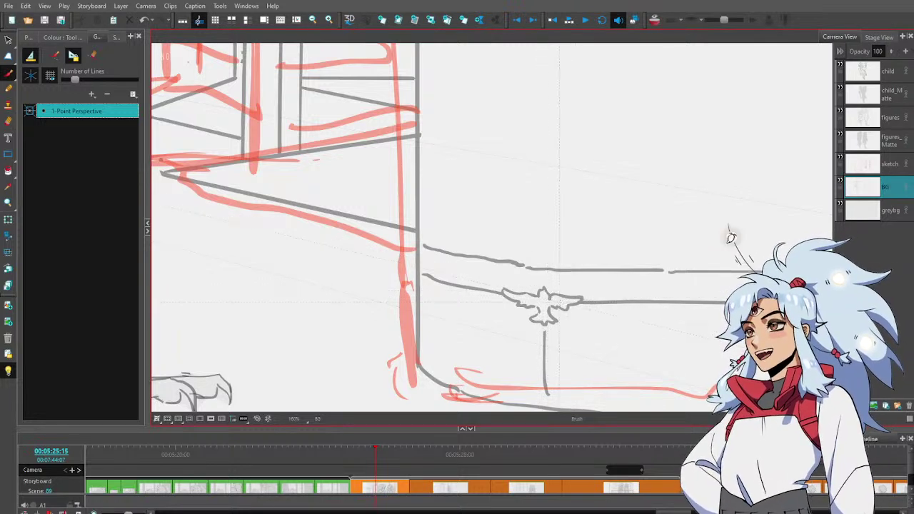
Clear the junction above the pillar base's right vertical seam and draw a matching spread-winged bird emblem there
left_click_drag(575, 332, 475, 293)
left_click_drag(604, 300, 496, 301)
key("alt+e")
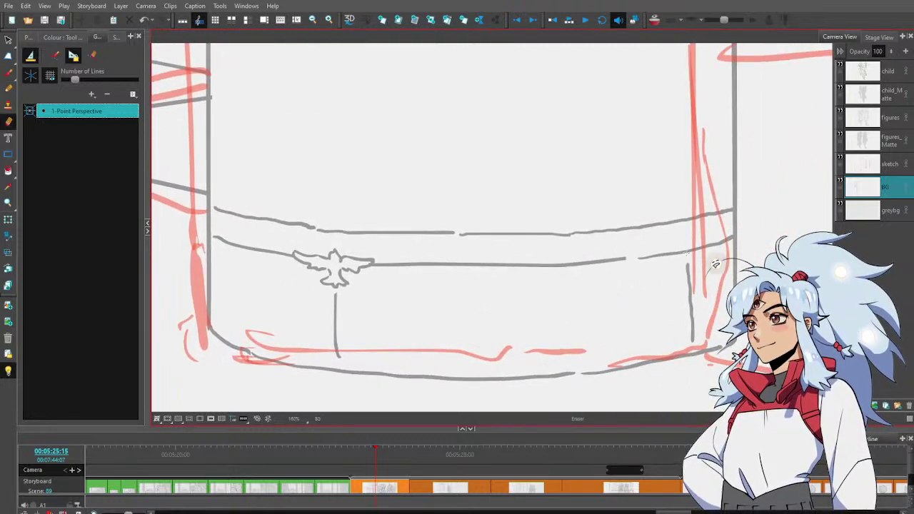
left_click_drag(680, 252, 687, 261)
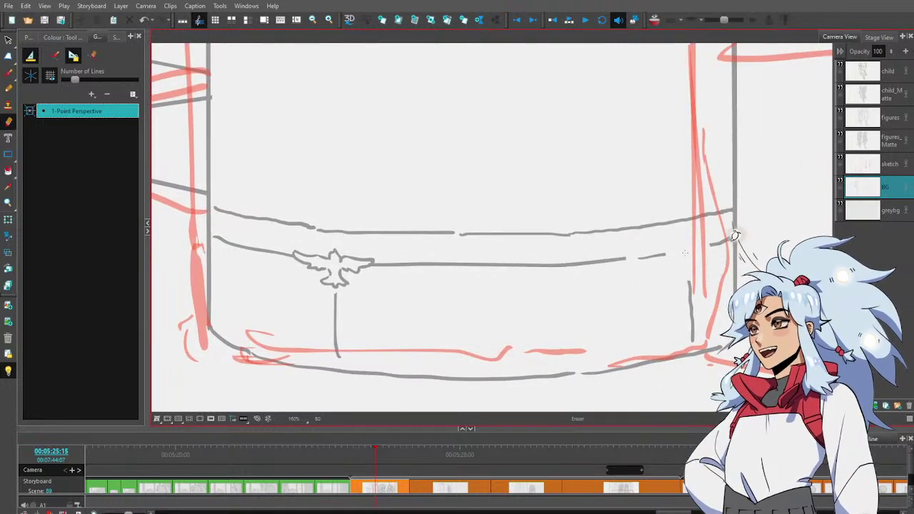
key("alt+b")
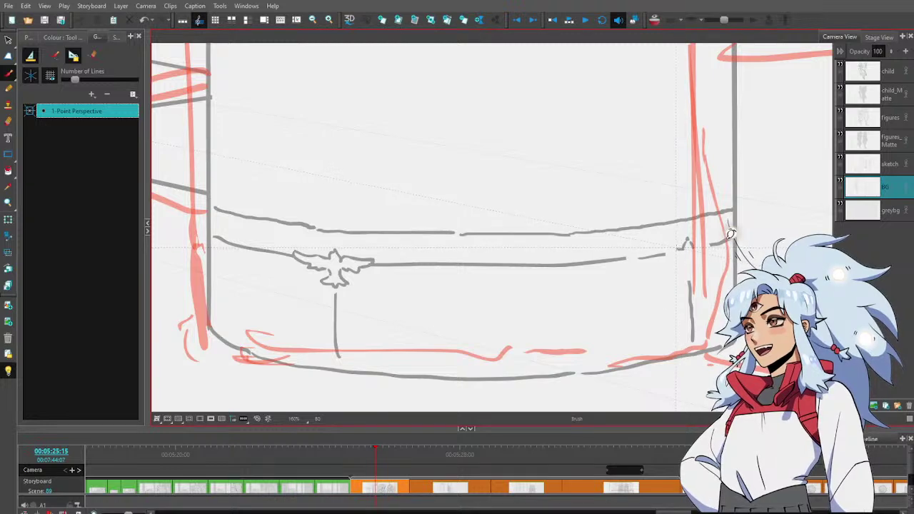
key("alt+e")
key("alt+b")
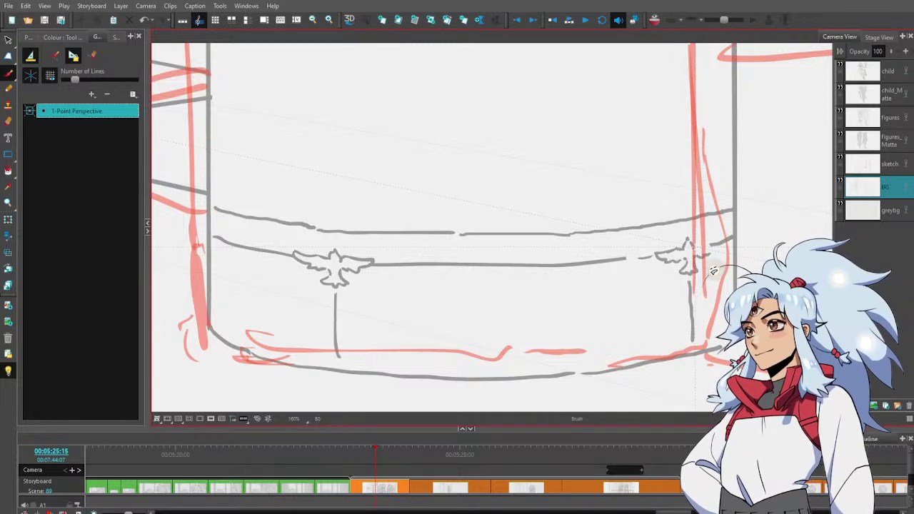
key("alt+b")
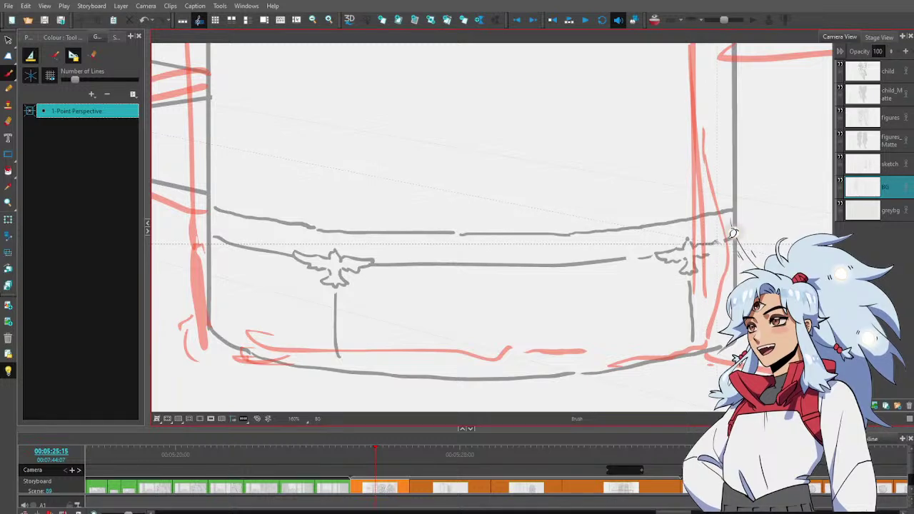
Draw curling scroll flourishes extending from the wings of both bird emblems along the pillar's lower band line
key("ctrl+space")
mouse_move(687, 293)
left_mouse_down()
mouse_move(679, 307)
mouse_move(705, 297)
left_mouse_up()
key("space")
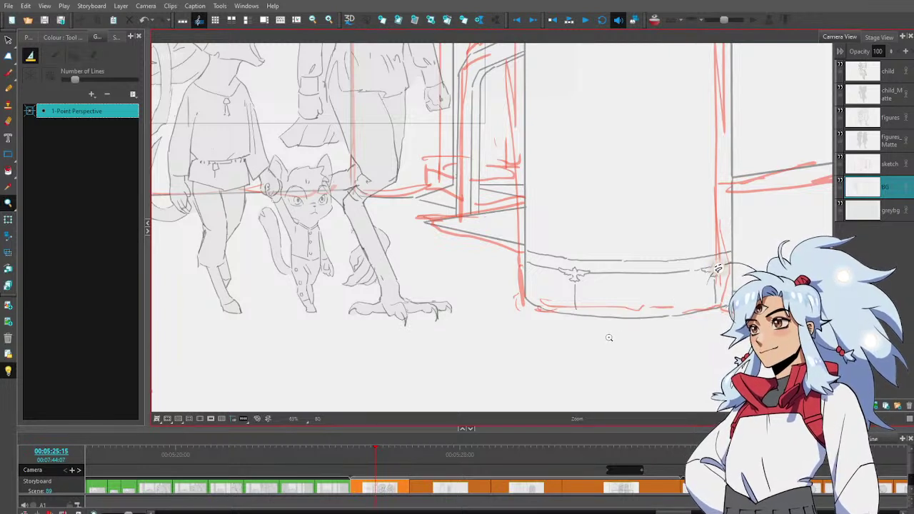
left_click(587, 291)
key("alt+b")
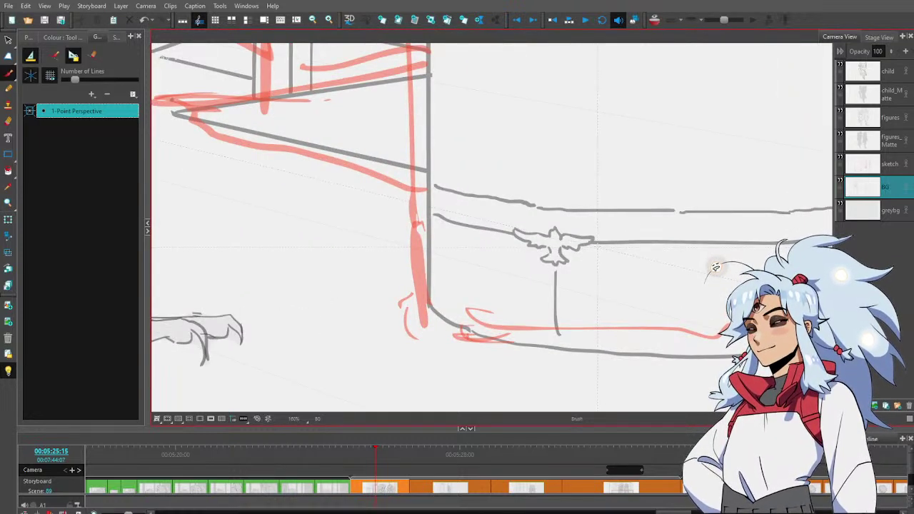
mouse_move(618, 248)
left_mouse_down()
mouse_move(662, 250)
mouse_move(650, 252)
left_mouse_up()
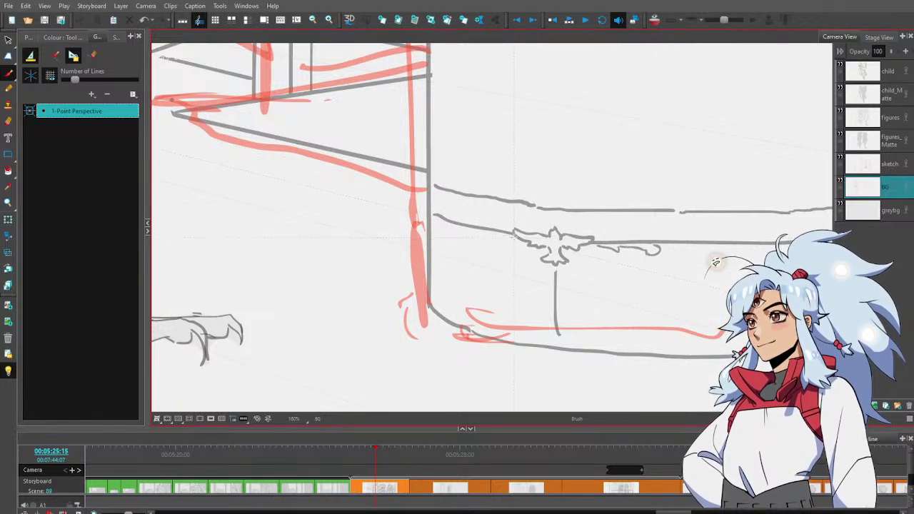
mouse_move(512, 238)
left_mouse_down()
mouse_move(468, 238)
mouse_move(481, 232)
left_mouse_up()
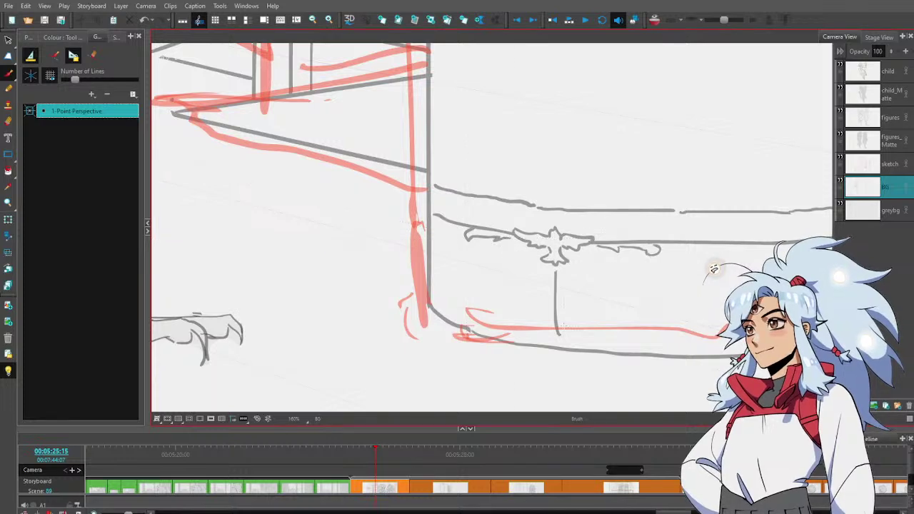
left_click_drag(645, 328, 458, 313)
mouse_move(650, 226)
left_mouse_down()
mouse_move(656, 237)
mouse_move(694, 224)
left_mouse_up()
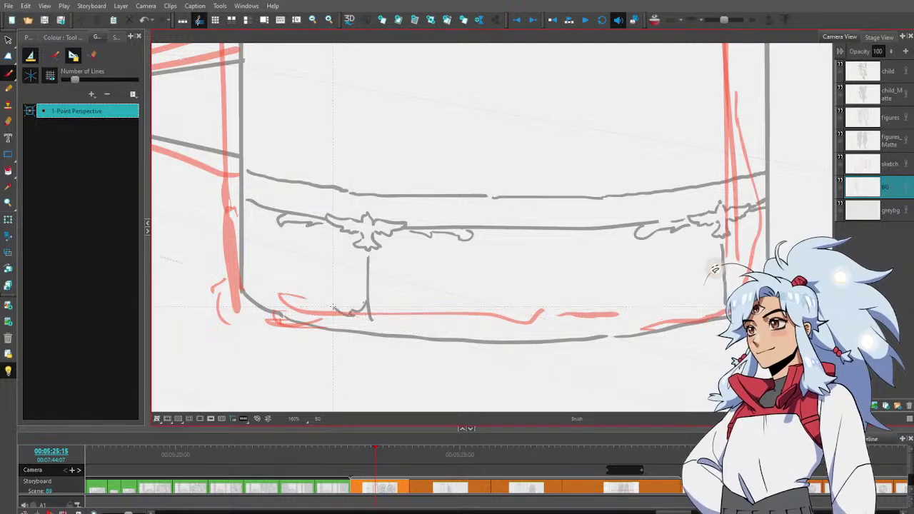
Add leafy flourishes at the feet of both vertical seams and an inner curve following the pillar's bottom edge
mouse_move(318, 315)
left_mouse_down()
mouse_move(374, 304)
mouse_move(414, 319)
mouse_move(381, 321)
mouse_move(370, 318)
mouse_move(478, 325)
mouse_move(444, 328)
mouse_move(599, 329)
mouse_move(587, 329)
mouse_move(707, 310)
left_mouse_up()
key("alt+e")
key("alt+b")
key("alt+e")
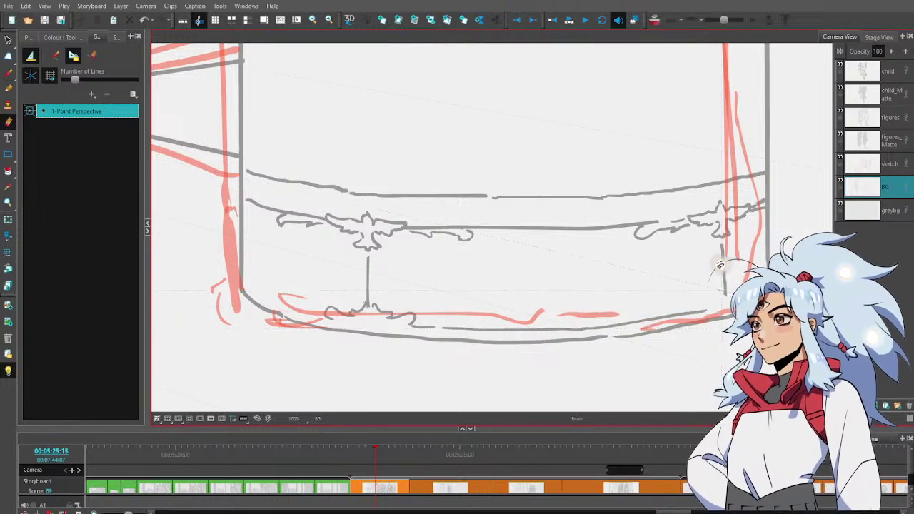
key("alt+b")
left_click_drag(721, 277, 696, 300)
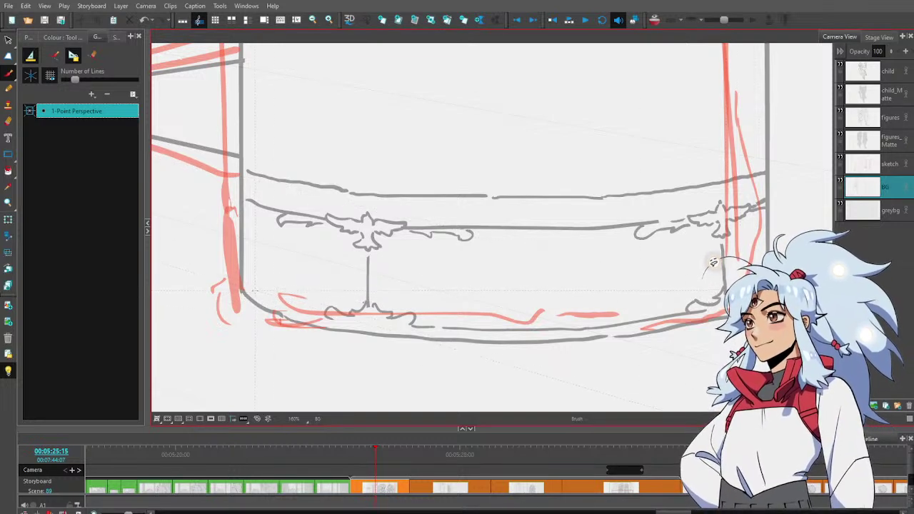
left_click_drag(247, 286, 309, 313)
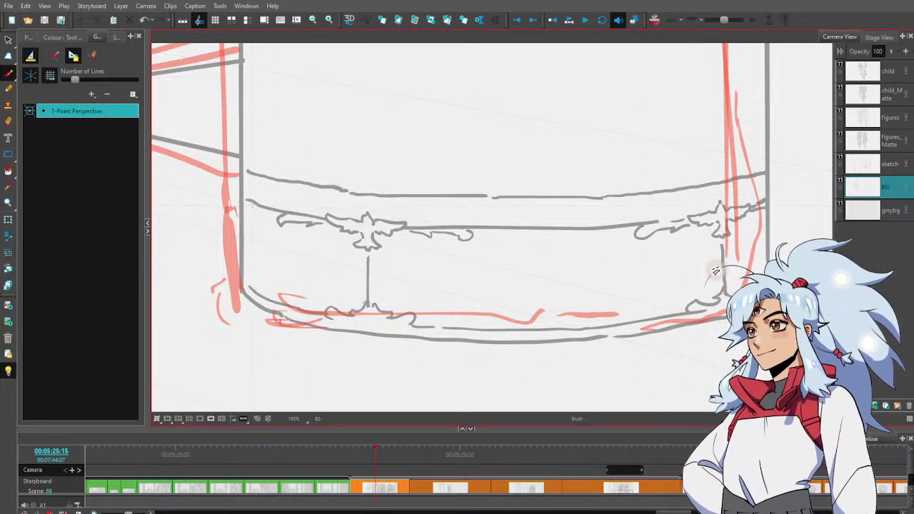
Hide the red sketch layer to check the inked background on its own
scroll(377, 261, "down", 5)
mouse_move(443, 292)
left_mouse_down()
mouse_move(562, 312)
mouse_move(656, 359)
left_mouse_up()
scroll(568, 312, "down", 2)
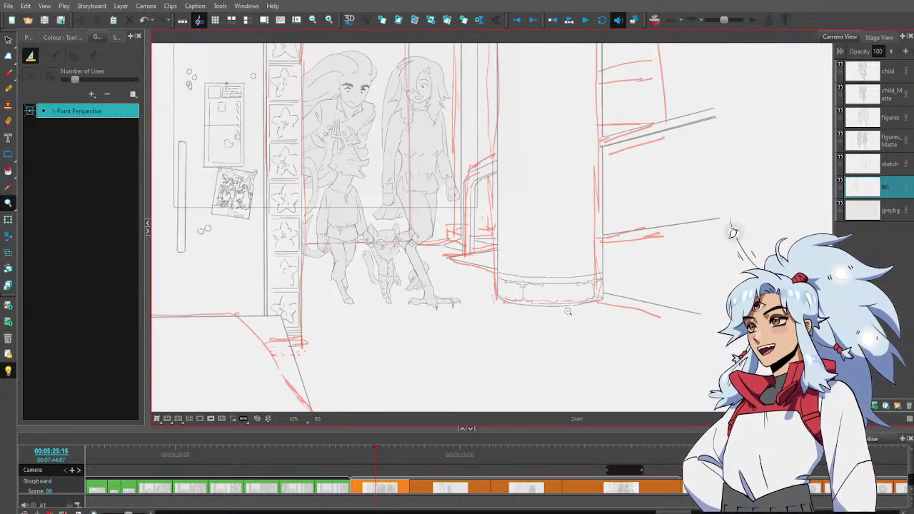
left_click(840, 158)
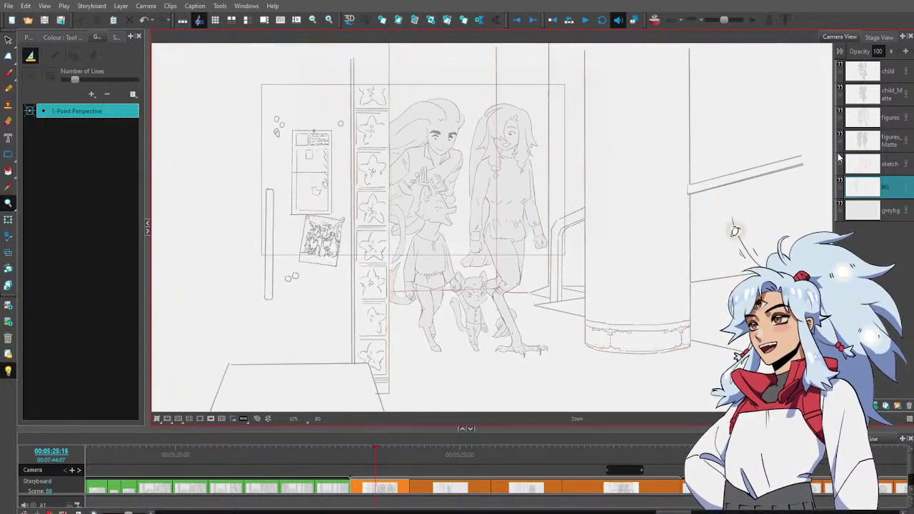
scroll(717, 267, "down", 3)
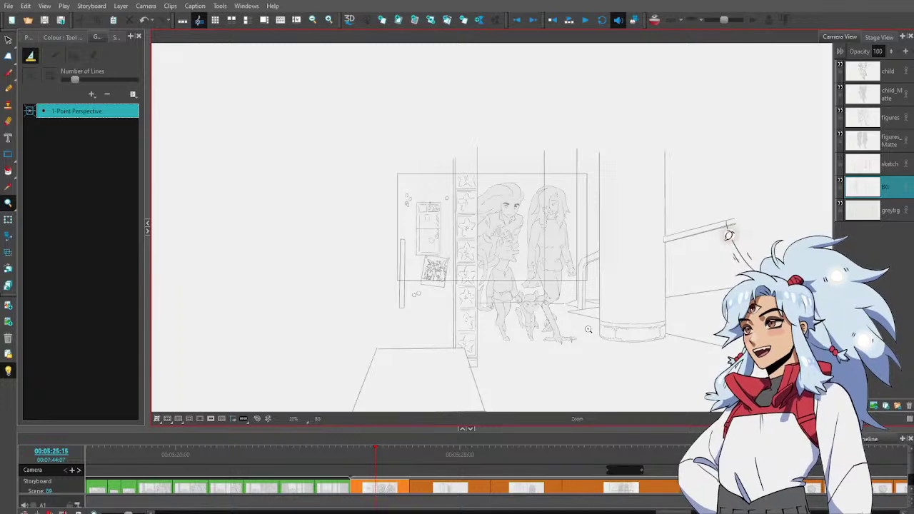
Select the band lines, bird emblems and flourishes on the large pillar's base and move them slightly upward
left_click(675, 336)
left_click(675, 337)
left_click(675, 336)
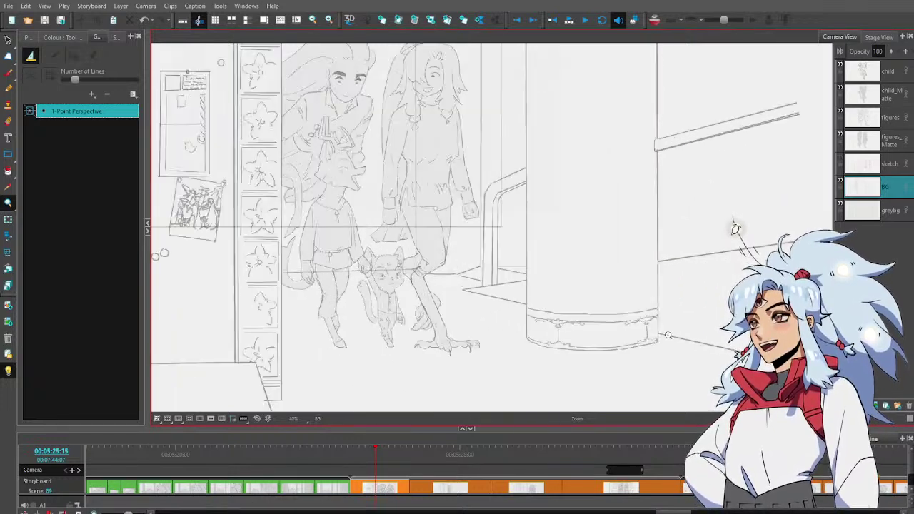
left_click(675, 336)
left_click(675, 336)
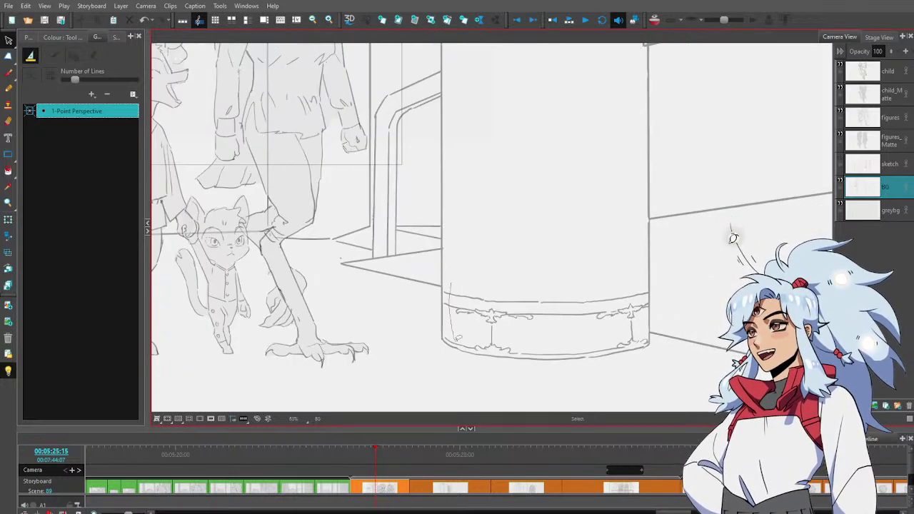
mouse_move(492, 349)
left_mouse_down()
mouse_move(538, 352)
mouse_move(612, 346)
left_mouse_up()
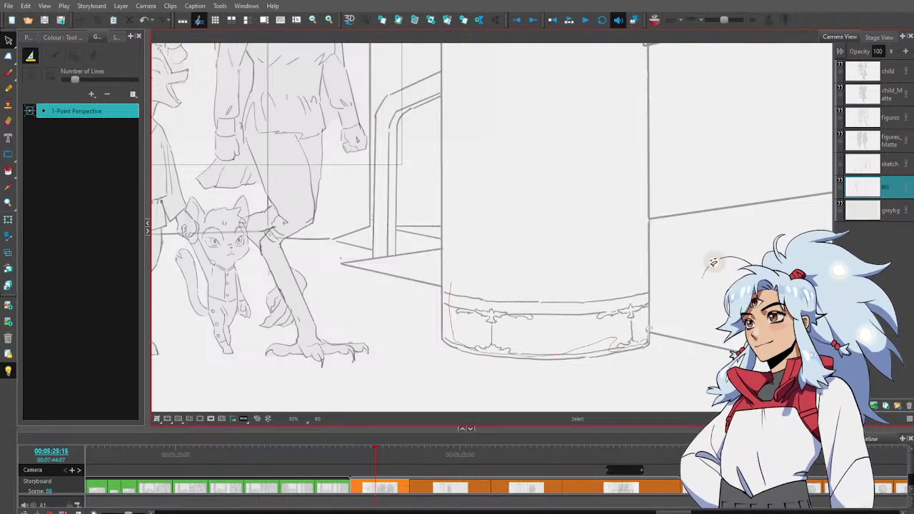
left_click_drag(648, 292, 442, 357)
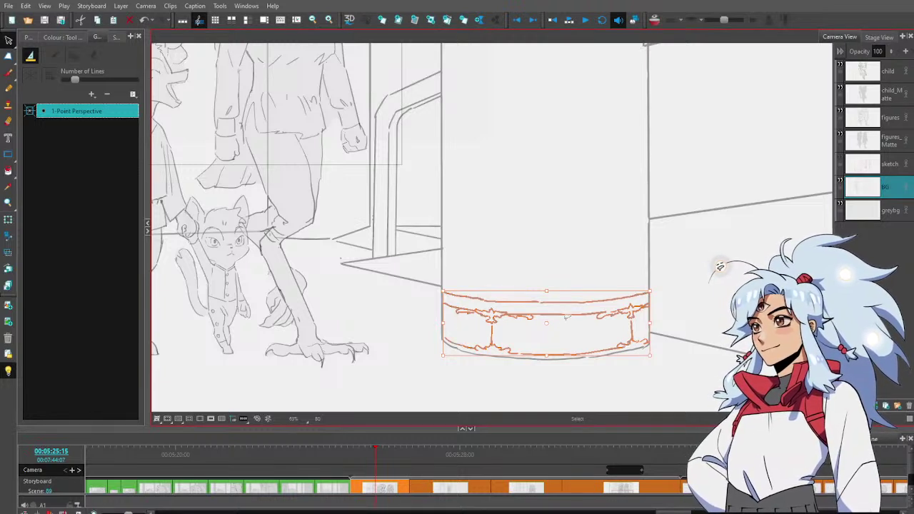
left_click_drag(556, 324, 558, 315)
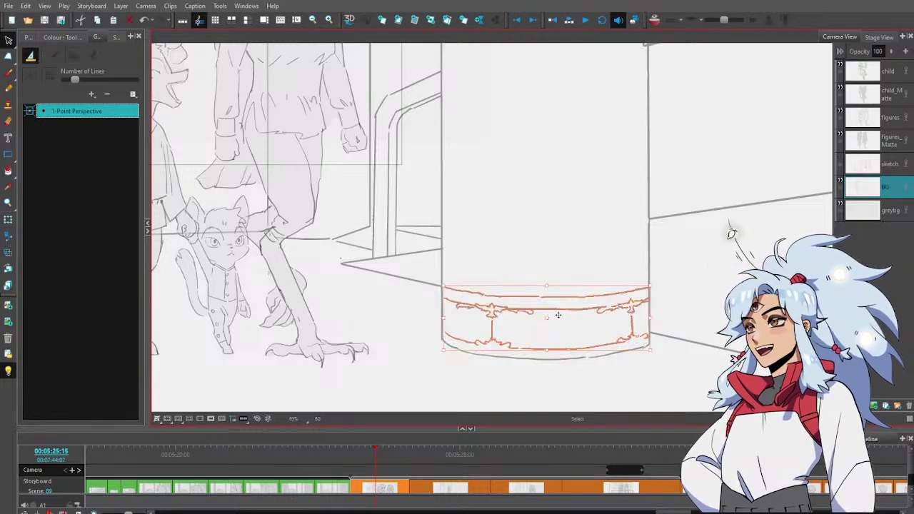
left_click(576, 252)
Raise the large pillar's ornament band a little further above the base's bottom edge
mouse_move(469, 269)
left_mouse_down()
mouse_move(448, 295)
mouse_move(463, 344)
mouse_move(551, 350)
left_mouse_up()
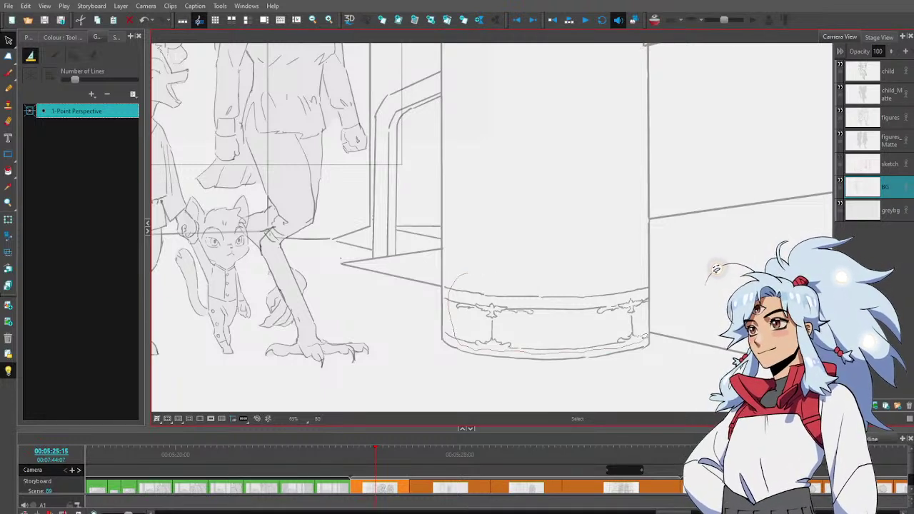
left_click_drag(647, 292, 525, 267)
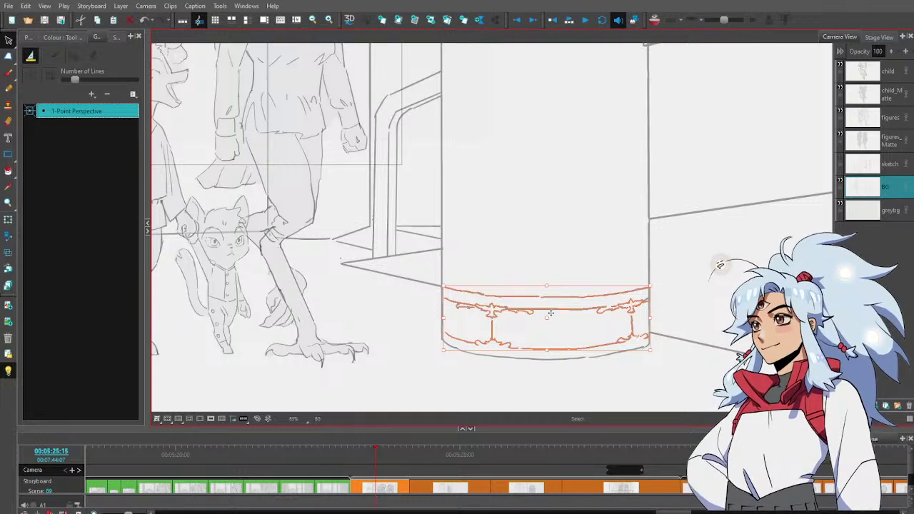
left_click_drag(551, 311, 551, 309)
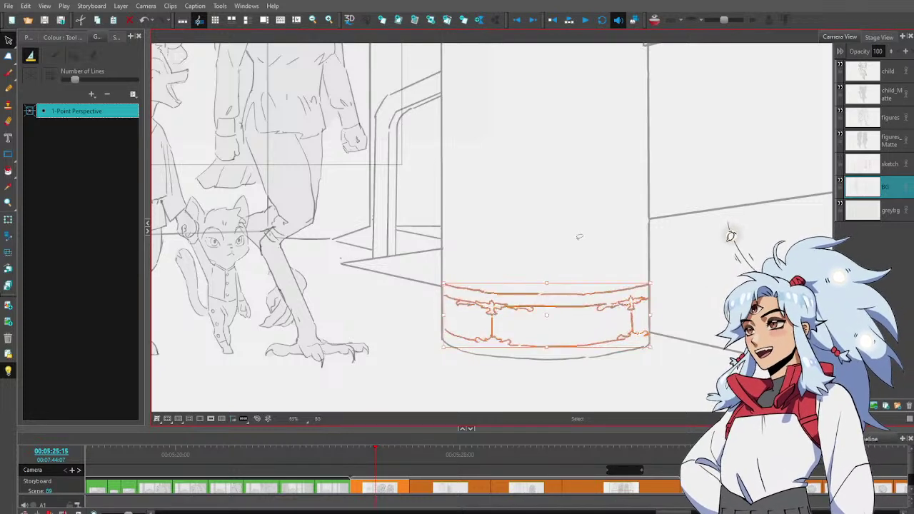
left_click(583, 232)
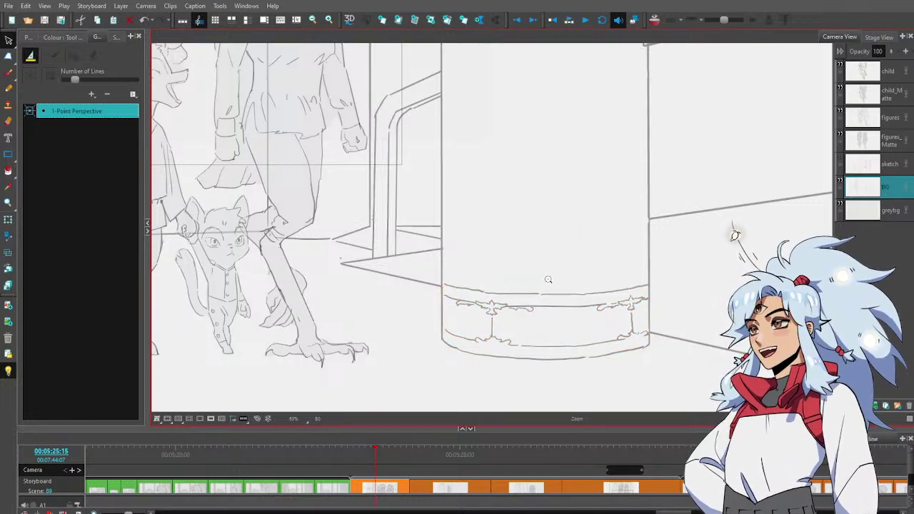
Draw a matching ornamented base band on the distant pillar behind the figures' legs
scroll(549, 279, "down", 2)
mouse_move(567, 273)
left_mouse_down()
mouse_move(630, 278)
mouse_move(673, 300)
mouse_move(683, 319)
left_mouse_up()
key("alt+b")
key("alt+z")
scroll(658, 272, "down", 5)
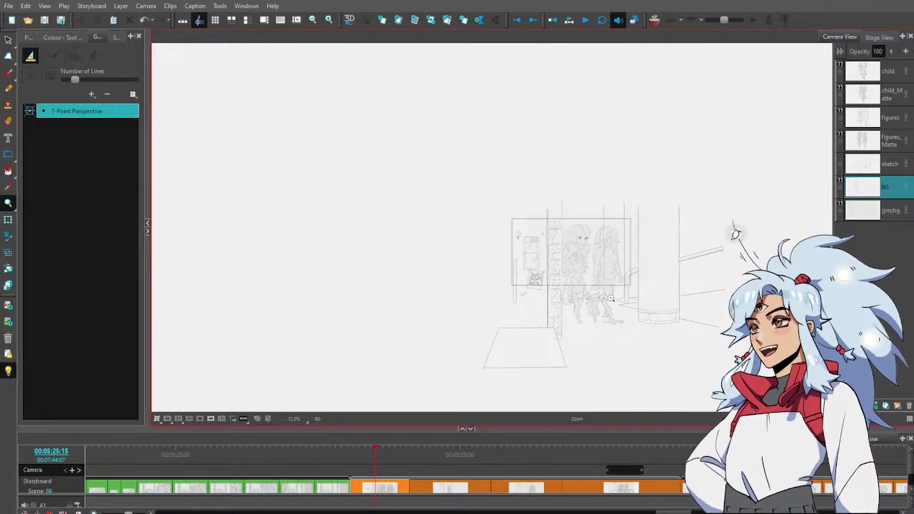
scroll(611, 298, "up", 4)
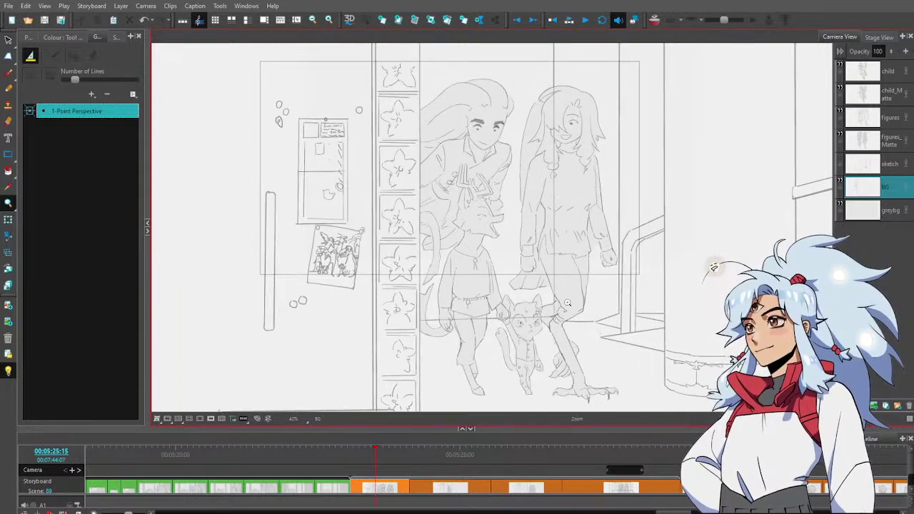
key("alt+b")
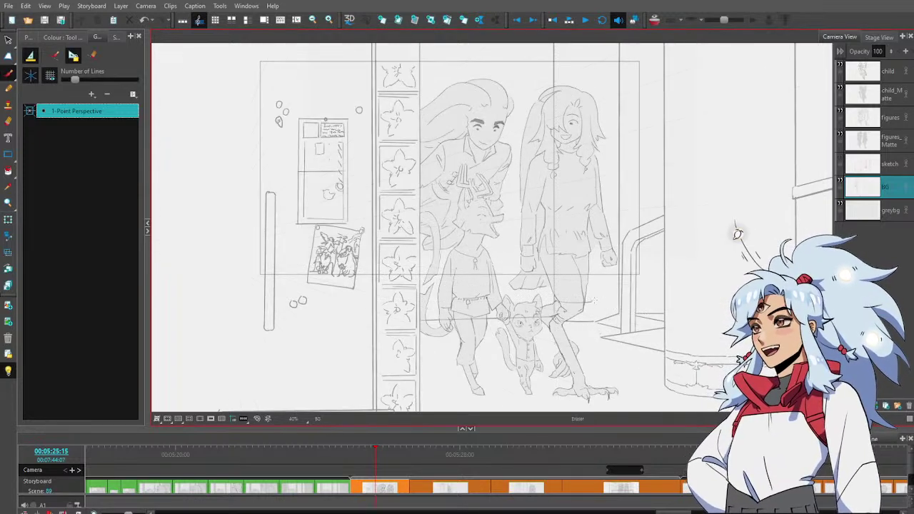
key("alt+e")
key("alt+b")
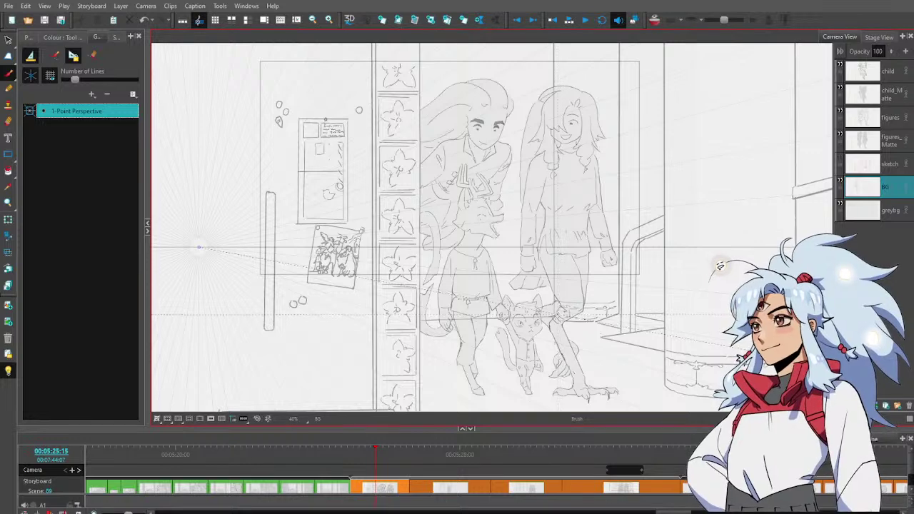
key("alt+z")
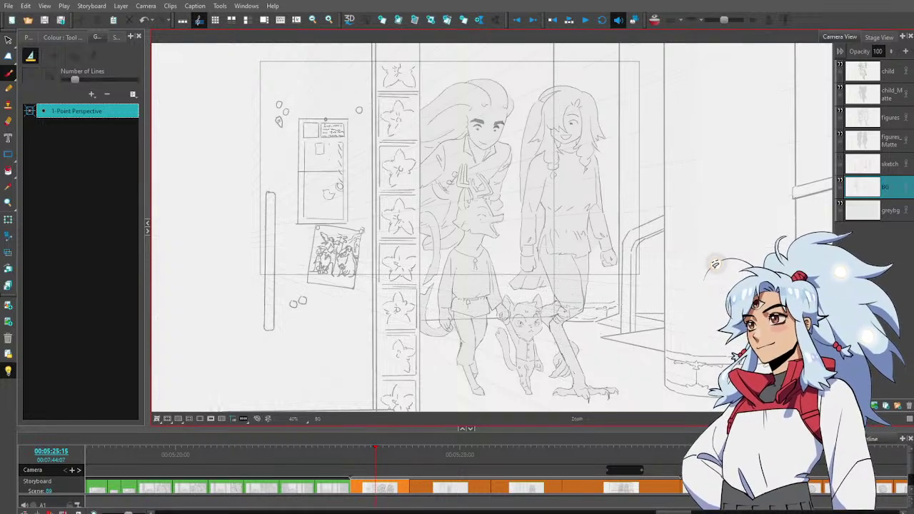
Touch up the linework of the distant pillar's ornamented base
left_click_drag(649, 310, 662, 290)
scroll(663, 290, "up", 6)
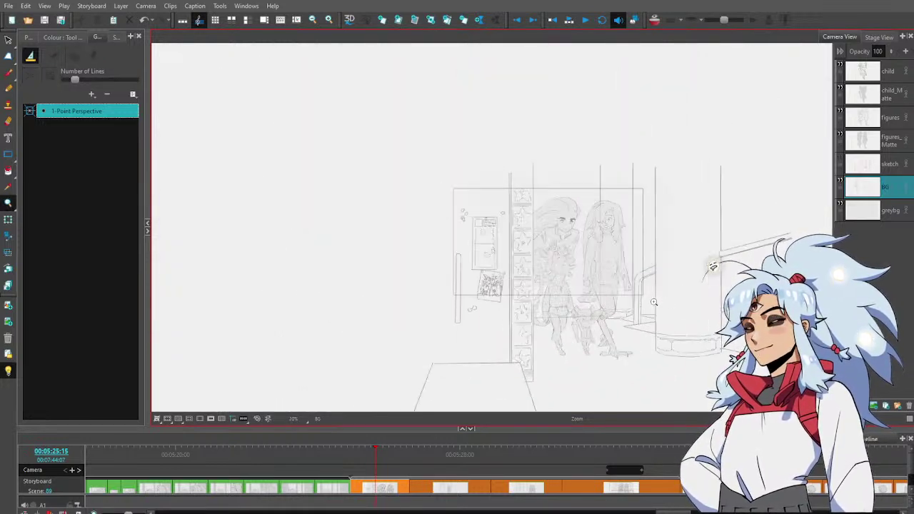
key("alt+s")
mouse_move(534, 296)
left_mouse_down()
mouse_move(531, 314)
mouse_move(542, 323)
mouse_move(599, 314)
mouse_move(597, 305)
mouse_move(564, 299)
mouse_move(580, 324)
mouse_move(595, 323)
mouse_move(630, 303)
mouse_move(612, 289)
left_mouse_up()
key("alt+e")
key("alt+b")
key("alt+z")
left_click(626, 320, "alt")
left_click(627, 321, "alt")
Replace the old background on the fourth panel's BG layer with the inked background
key("space")
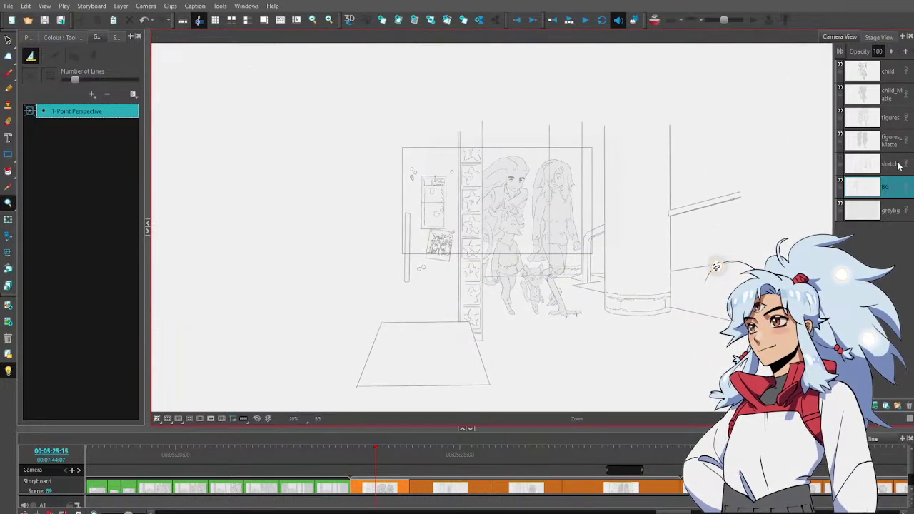
left_click(435, 466)
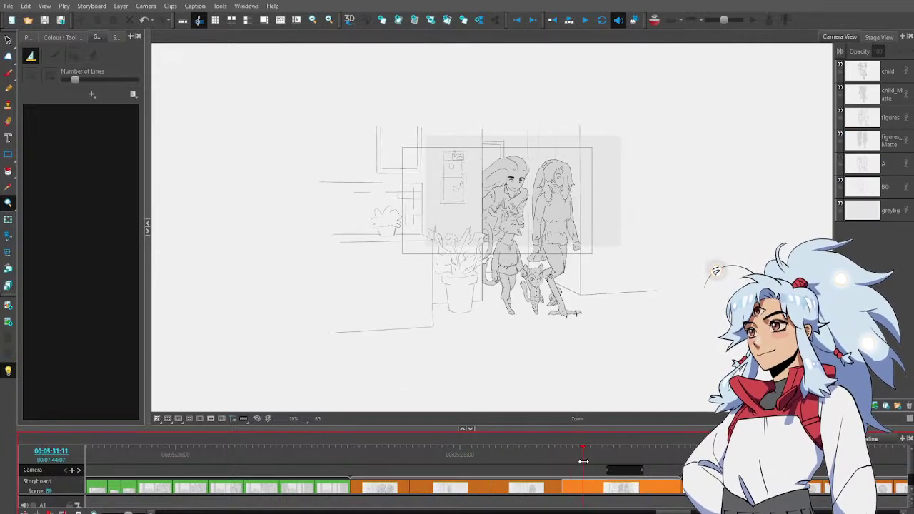
left_click(886, 189)
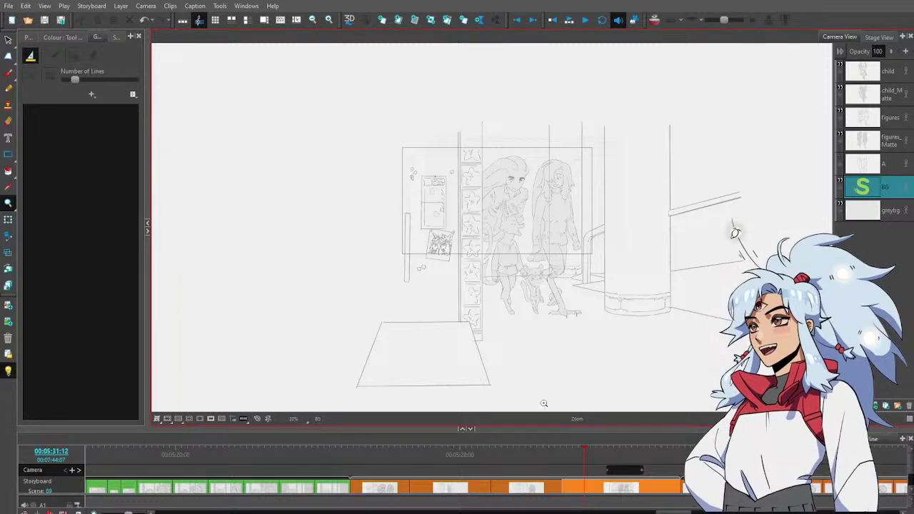
In the third panel, enlarge the figures on the B and B_Matte layers slightly and check them on the timeline
left_click_drag(564, 454, 537, 477)
left_click(886, 140)
left_click(893, 73)
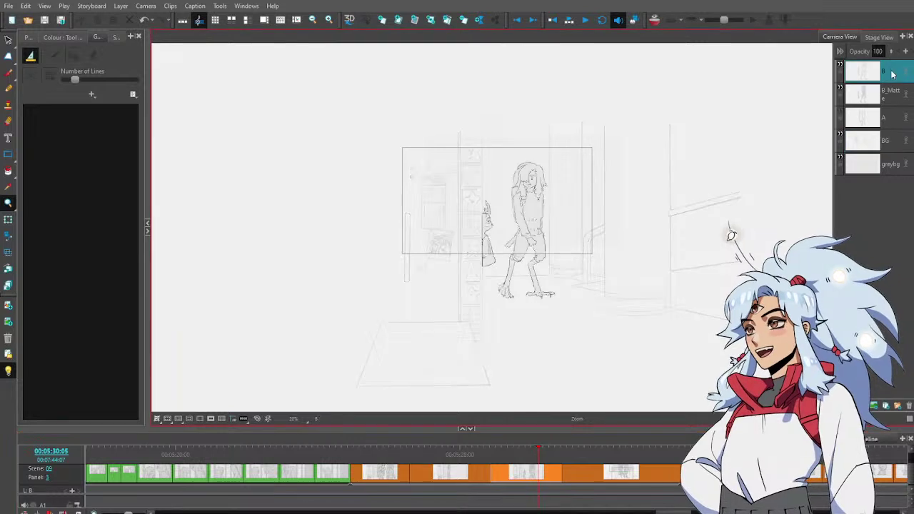
left_click(892, 89, "ctrl")
key("alt+s")
mouse_move(590, 170)
left_mouse_down()
mouse_move(588, 306)
mouse_move(510, 77)
left_mouse_up()
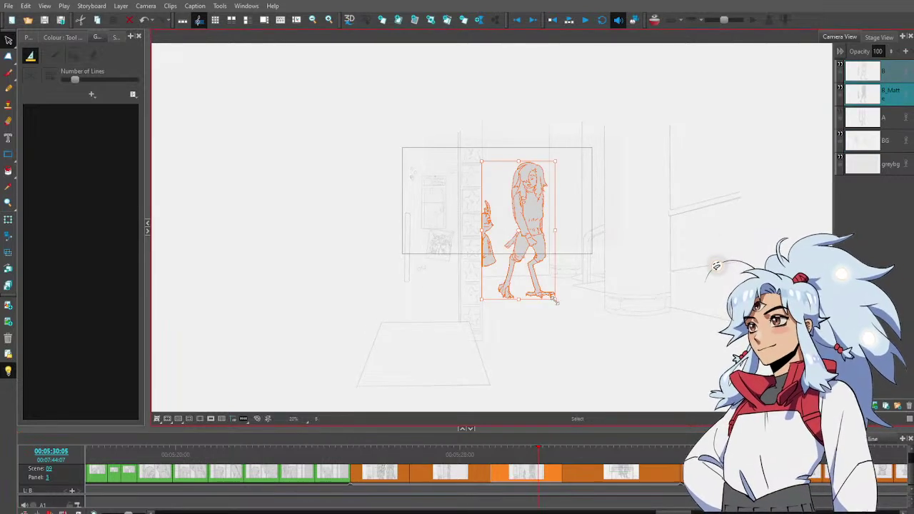
left_click_drag(557, 302, 560, 308)
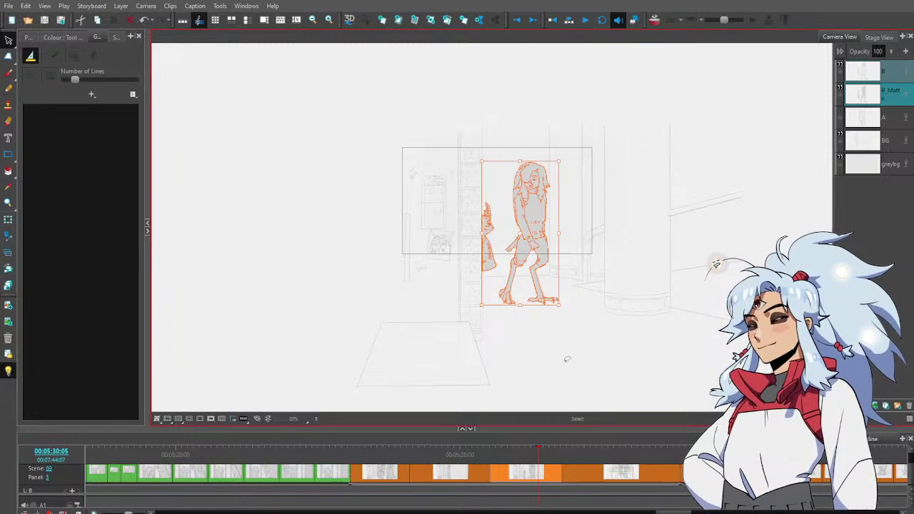
left_click(465, 457)
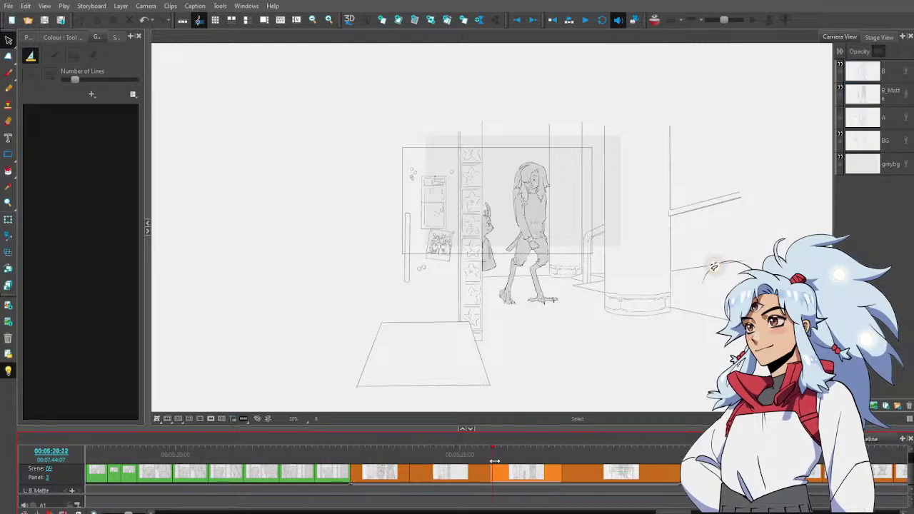
mouse_move(535, 464)
left_mouse_down()
mouse_move(576, 465)
mouse_move(489, 465)
mouse_move(551, 465)
mouse_move(542, 465)
left_mouse_up()
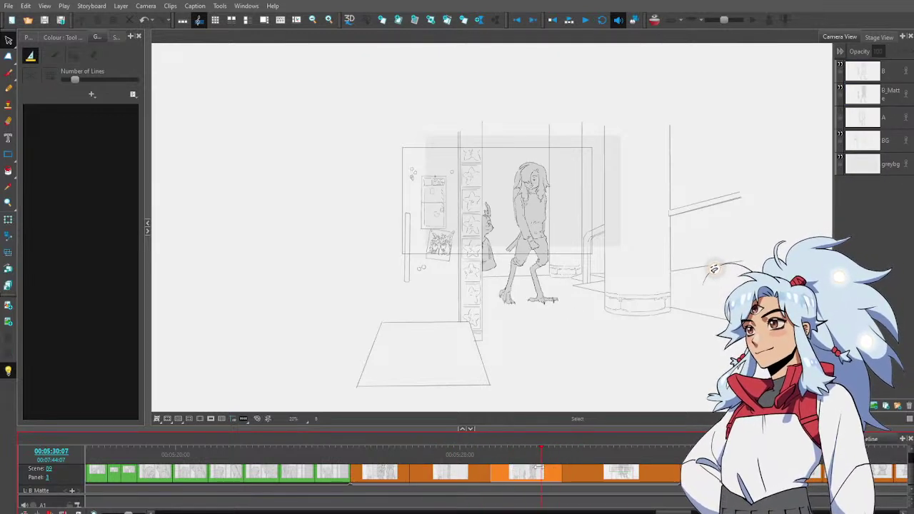
left_click(832, 93)
mouse_move(535, 138)
left_mouse_down()
mouse_move(522, 143)
mouse_move(506, 257)
mouse_move(571, 325)
mouse_move(561, 159)
left_mouse_up()
left_click_drag(545, 240, 535, 240)
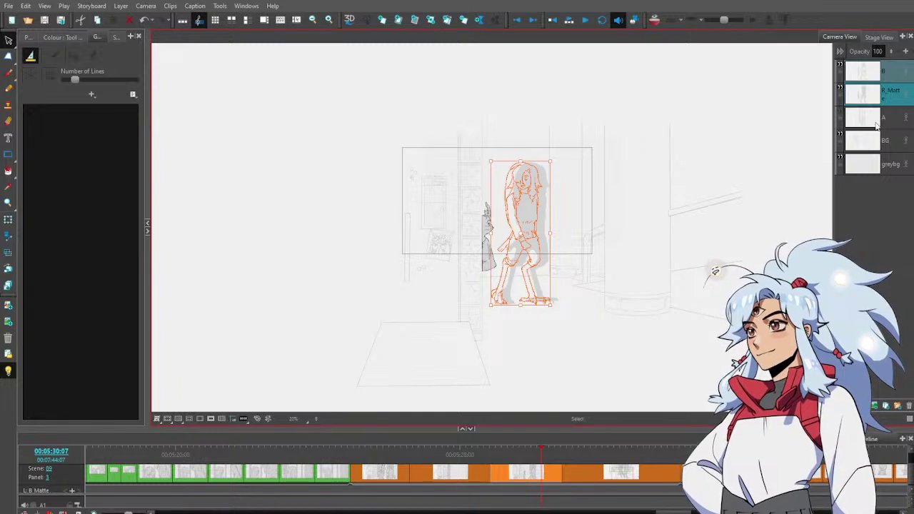
key("ctrl+z")
Shift the third panel's long-haired walking figure slightly left on both the B and B_Matte layers
left_click(898, 72)
left_click(872, 96, "shift")
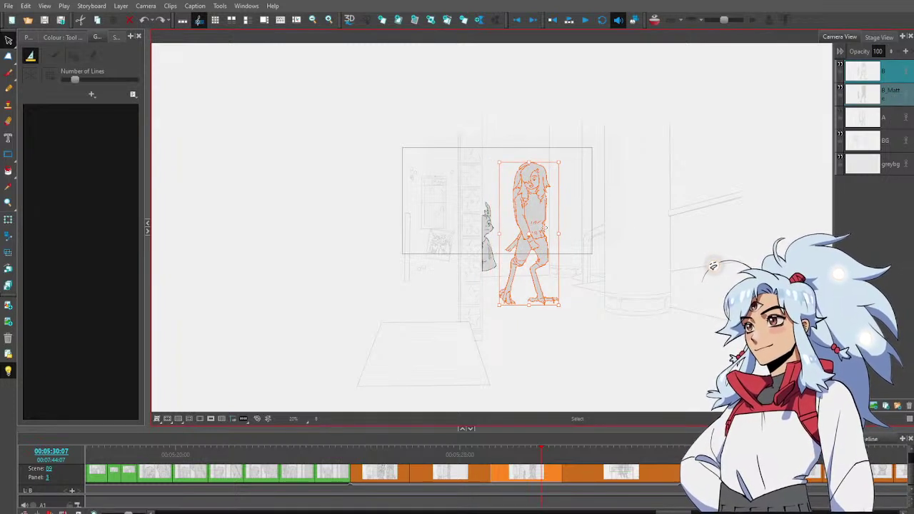
mouse_move(577, 157)
left_mouse_down()
mouse_move(590, 290)
mouse_move(521, 319)
left_mouse_up()
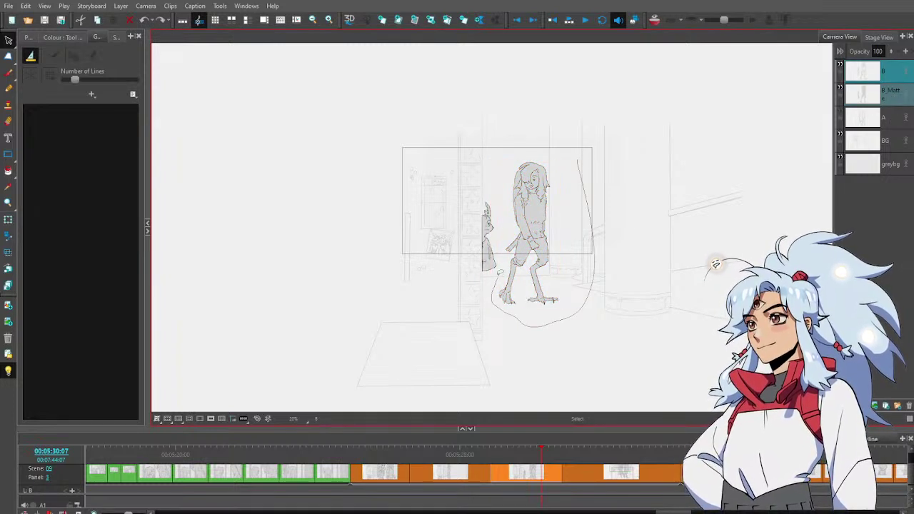
left_click_drag(501, 272, 508, 148)
left_click_drag(540, 230, 531, 231)
left_click(576, 275)
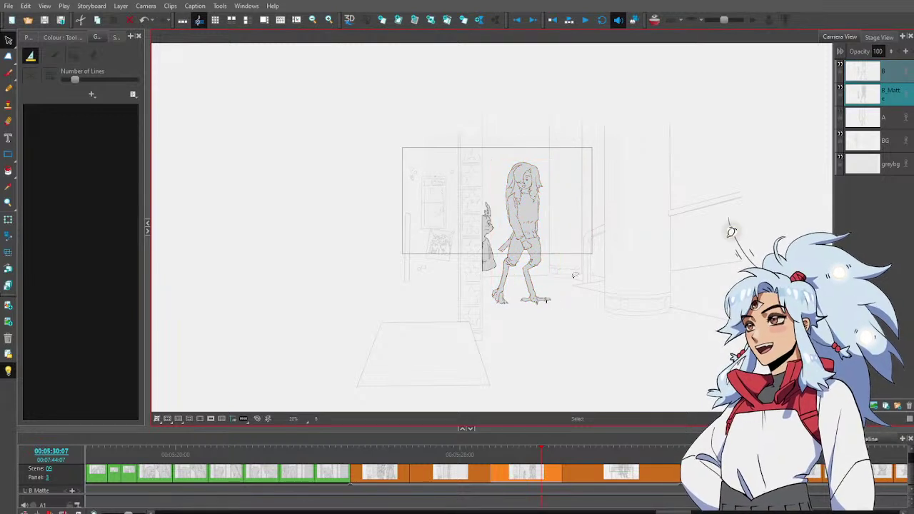
Return to the scene's first panel and copy its 1-Point Perspective guide
mouse_move(447, 454)
left_mouse_down()
mouse_move(384, 454)
mouse_move(571, 455)
mouse_move(457, 455)
mouse_move(571, 455)
mouse_move(488, 463)
mouse_move(564, 467)
mouse_move(488, 464)
mouse_move(579, 470)
mouse_move(455, 470)
mouse_move(554, 470)
mouse_move(576, 457)
mouse_move(477, 459)
mouse_move(572, 449)
left_mouse_up()
key("alt+b")
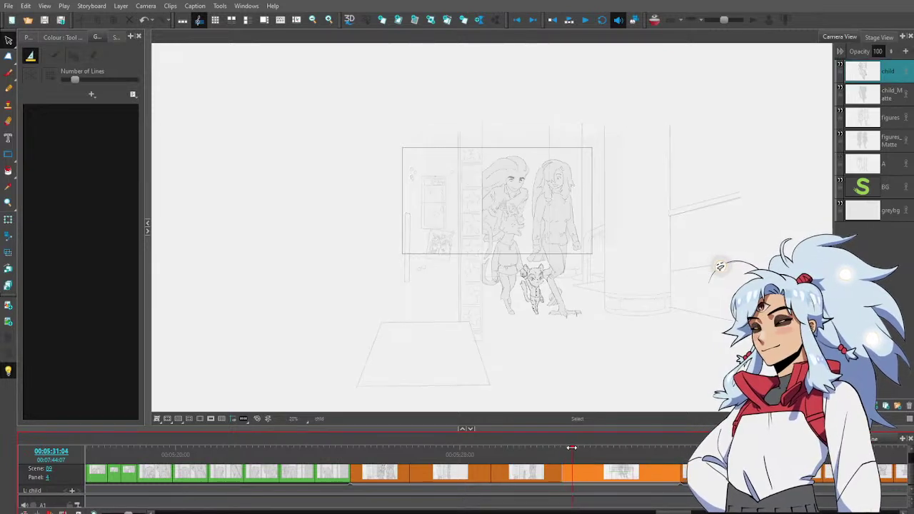
left_click(386, 455)
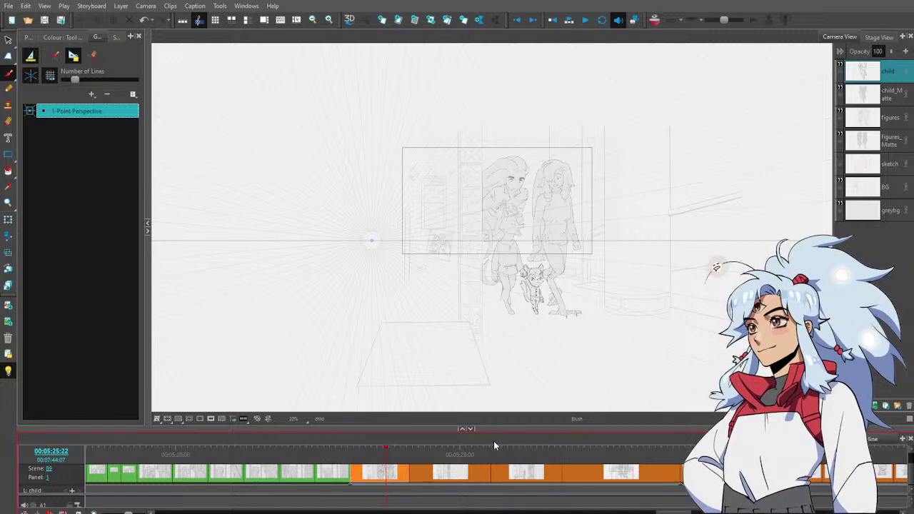
left_click(464, 457)
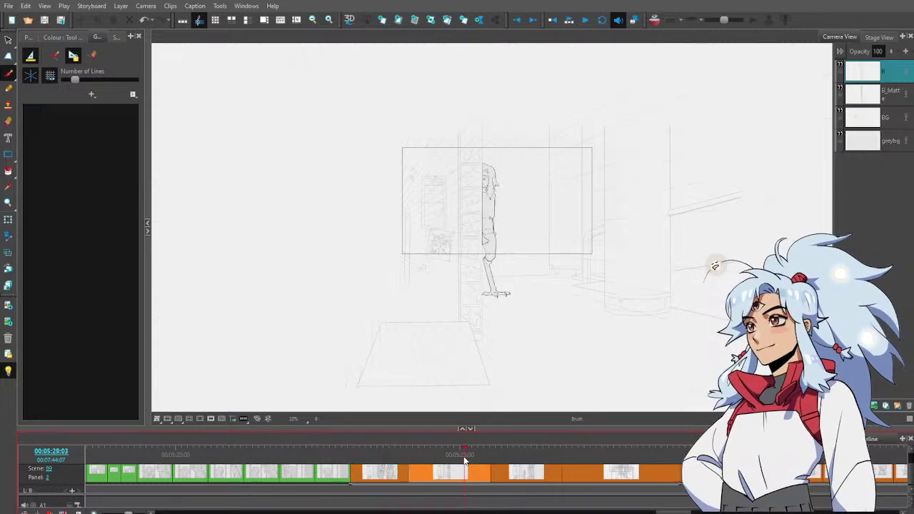
left_click(390, 459)
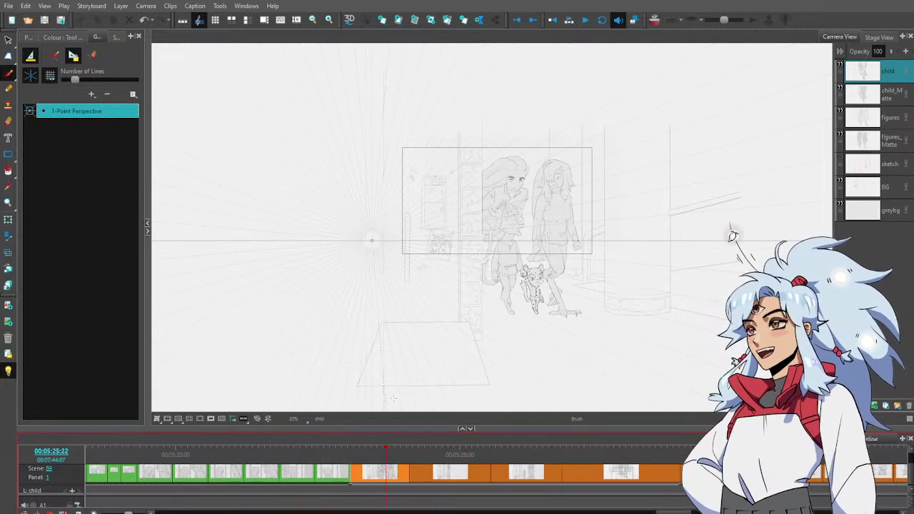
mouse_move(386, 448)
left_mouse_down()
mouse_move(449, 445)
mouse_move(375, 450)
left_mouse_up()
left_click(97, 113)
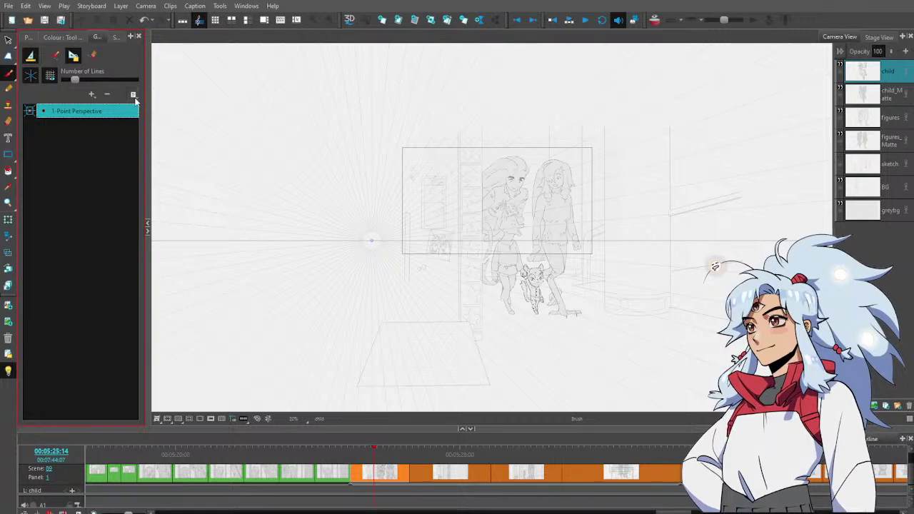
Paste the 1-Point Perspective guide into the scene's second and third panels
left_click(457, 473)
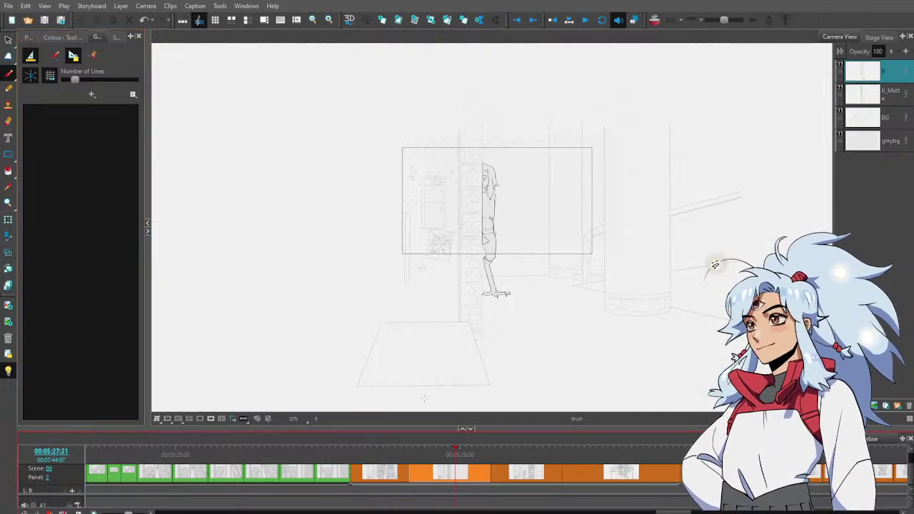
left_click(132, 94)
left_click(140, 139)
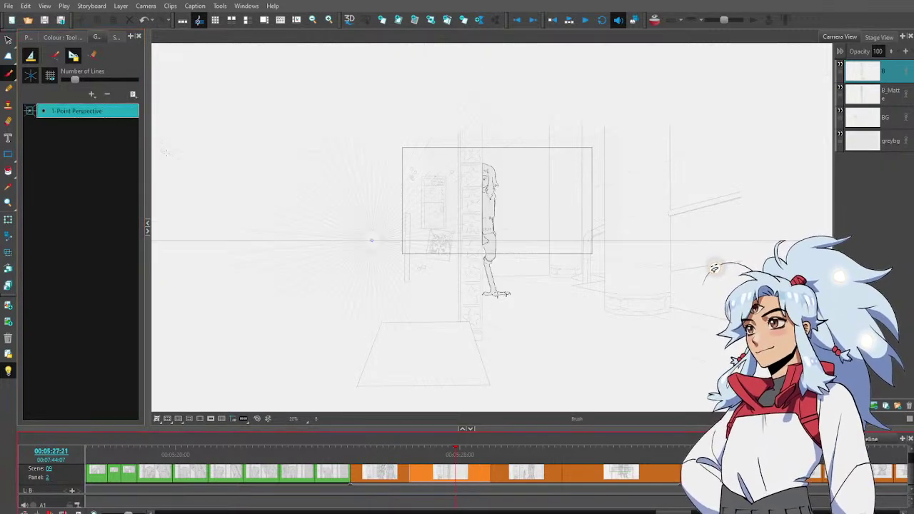
left_click(513, 472)
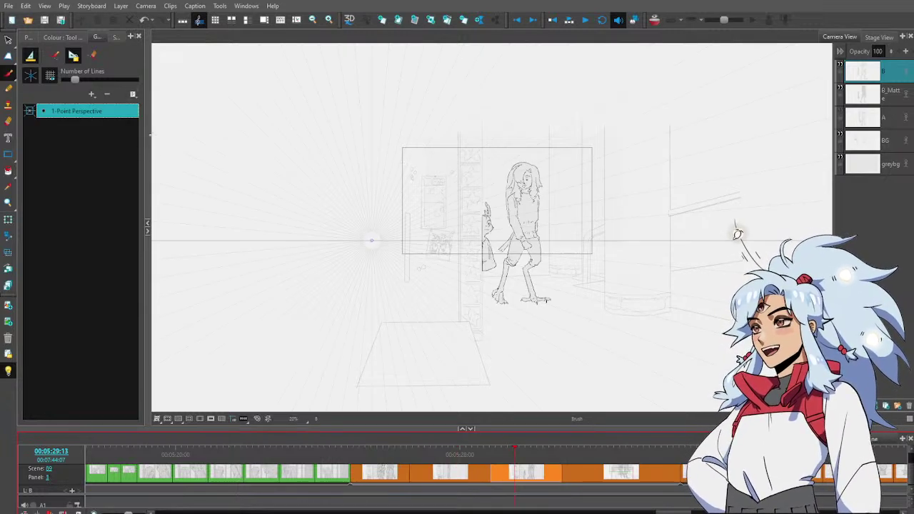
Paste the 1-Point Perspective guide into the scene's fourth panel
left_click(595, 458)
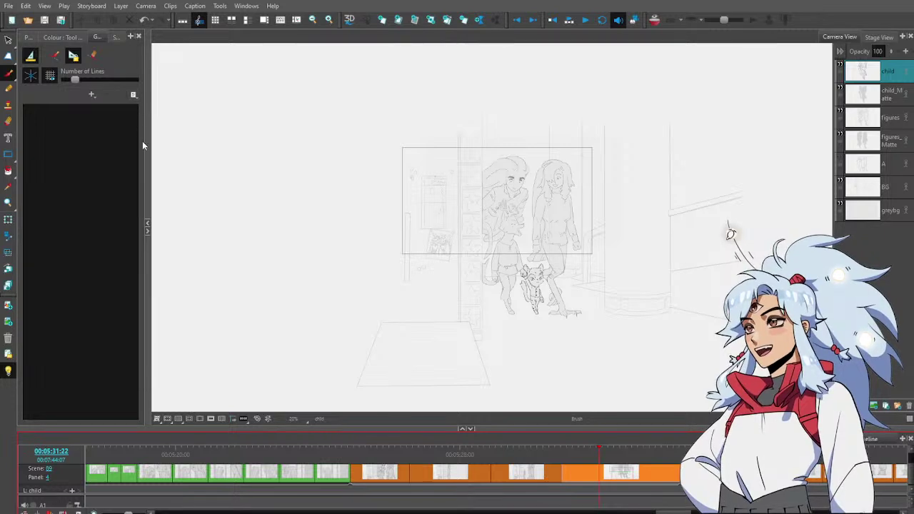
mouse_move(438, 456)
left_mouse_down()
mouse_move(388, 456)
mouse_move(435, 462)
left_mouse_up()
Hide the child, child_Matte, figures and figures_Matte layers in the scene's first panel
left_click(400, 461)
left_click(849, 71)
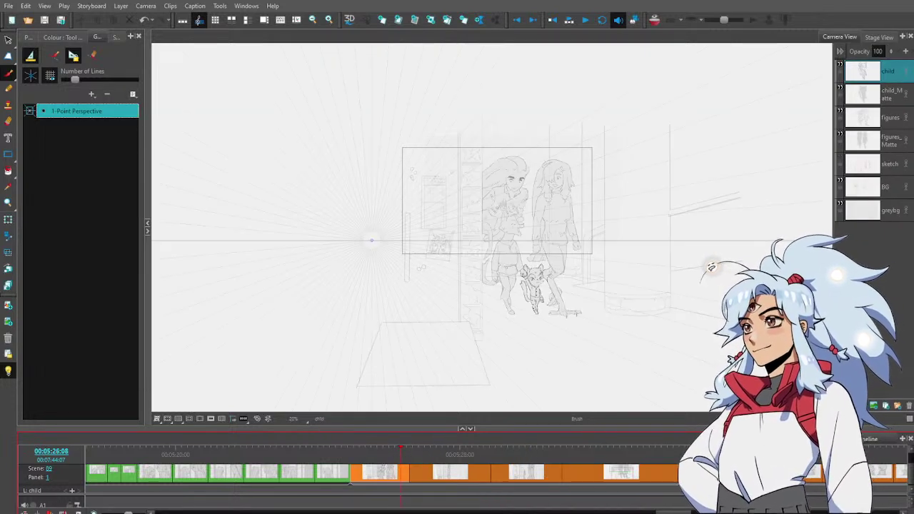
left_click(842, 66)
left_click(840, 87)
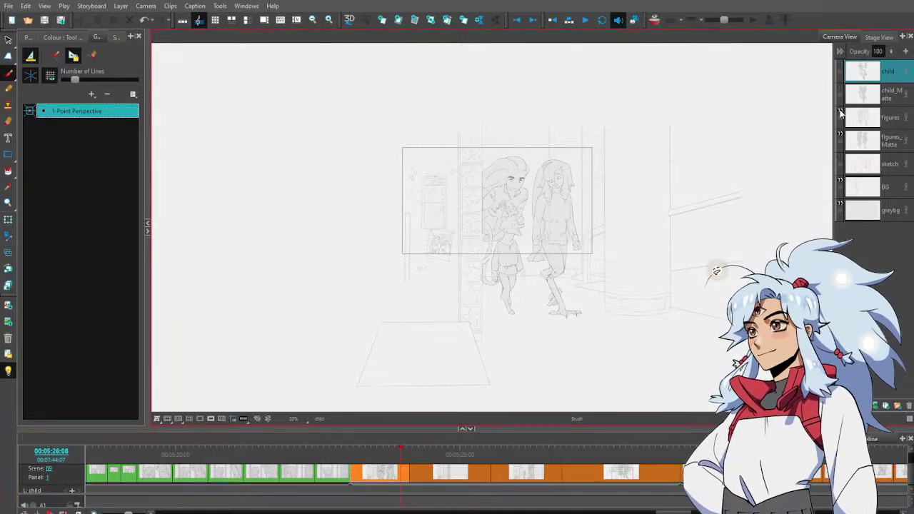
left_click(841, 136)
left_click(842, 113)
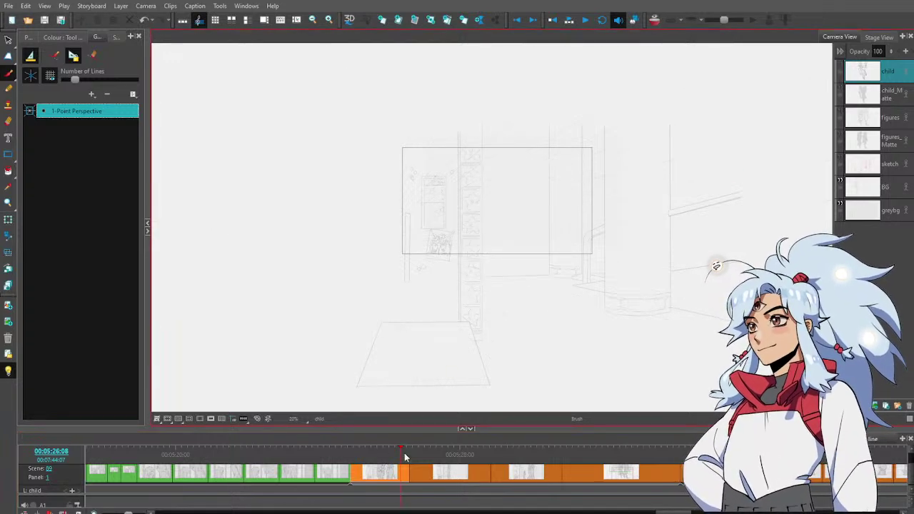
Compare the figures across the second to fourth panels and try a height guide stroke beside the second panel's figure
left_click_drag(404, 457, 458, 473)
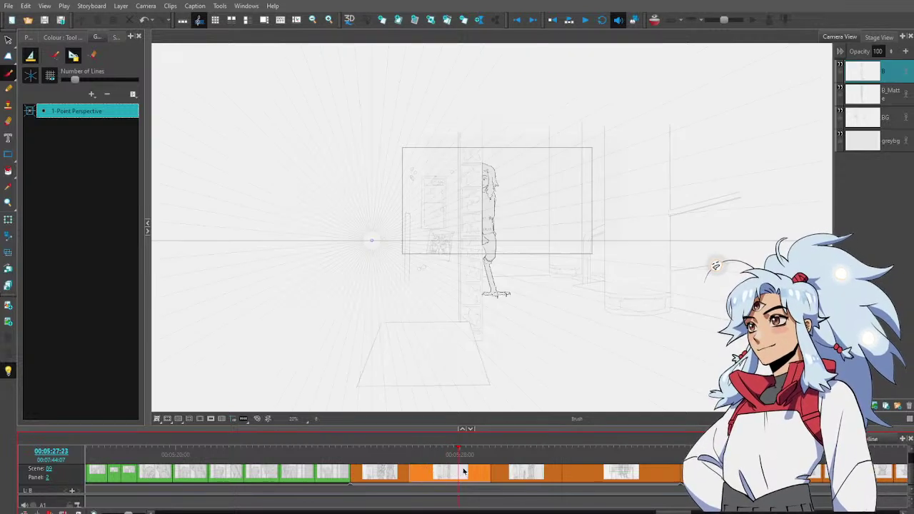
left_click(521, 453)
left_click(587, 453)
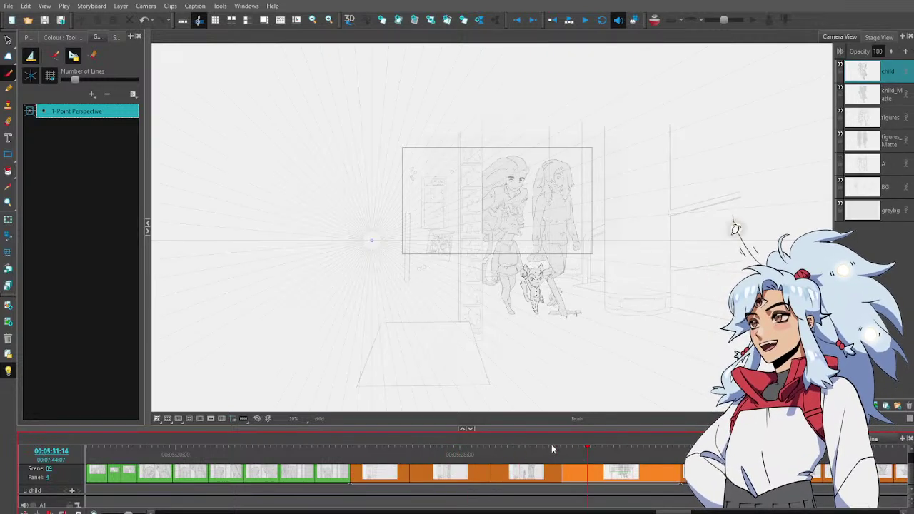
left_click(446, 455)
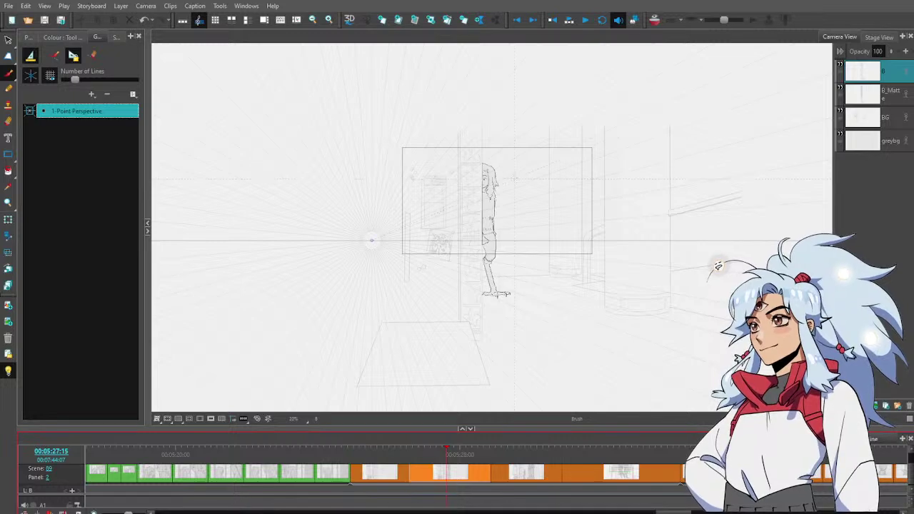
left_click_drag(515, 178, 516, 304)
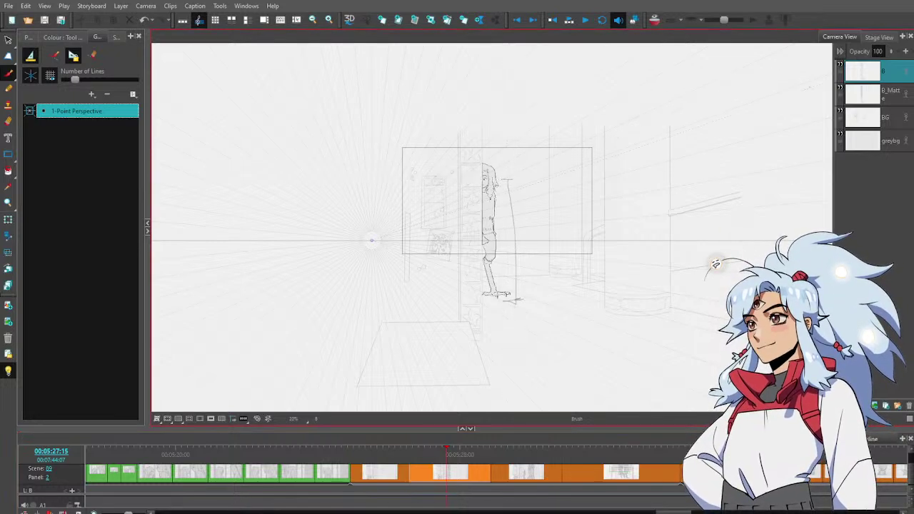
key("ctrl+z")
Lower the second panel's figure slightly on the B and B_Matte layers and scale it down a little
left_click(894, 94, "ctrl")
key("alt+s")
left_click(493, 222)
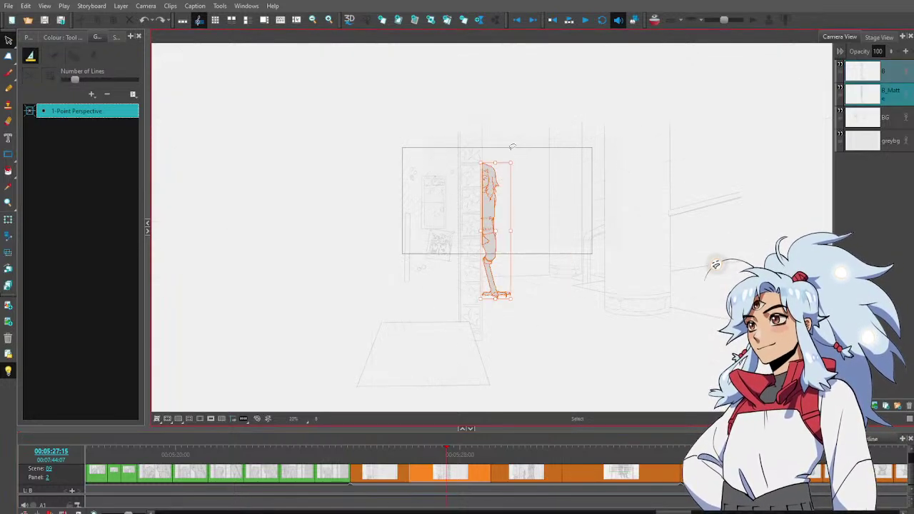
left_click_drag(493, 221, 493, 228)
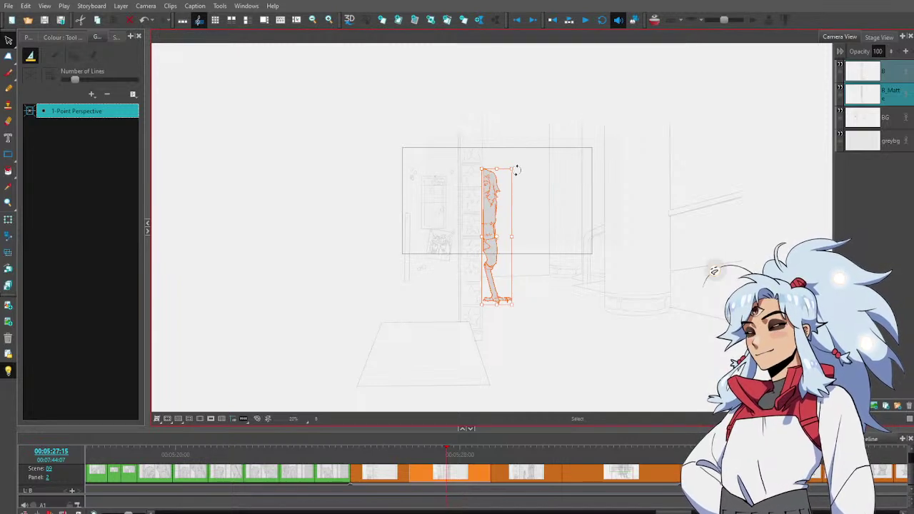
left_click_drag(512, 169, 512, 171)
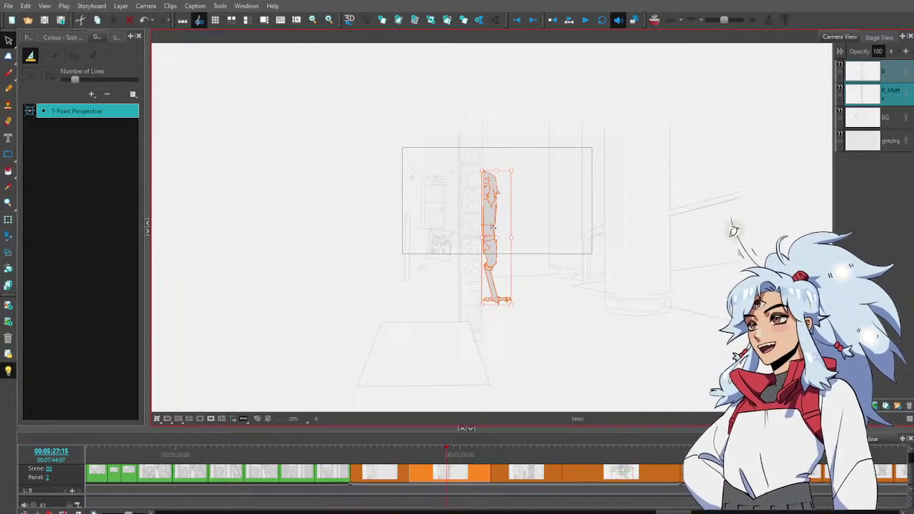
left_click_drag(493, 228, 492, 228)
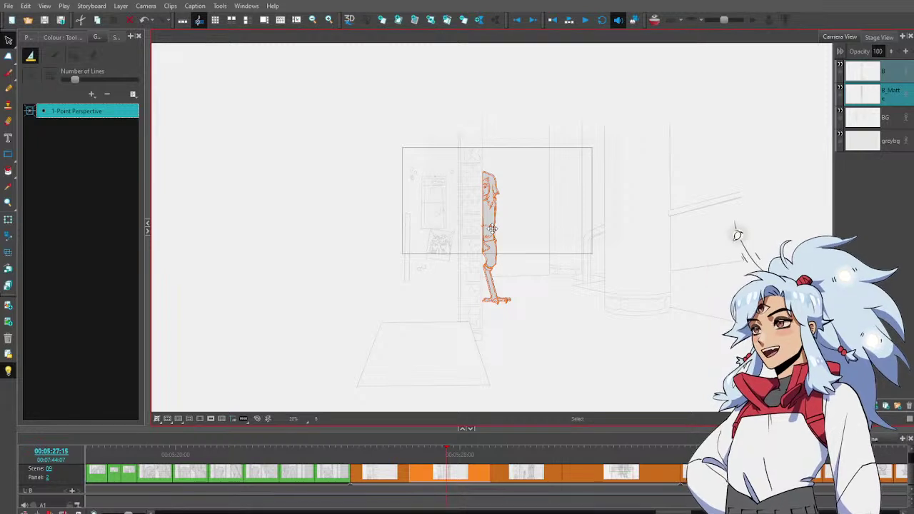
left_click(537, 195)
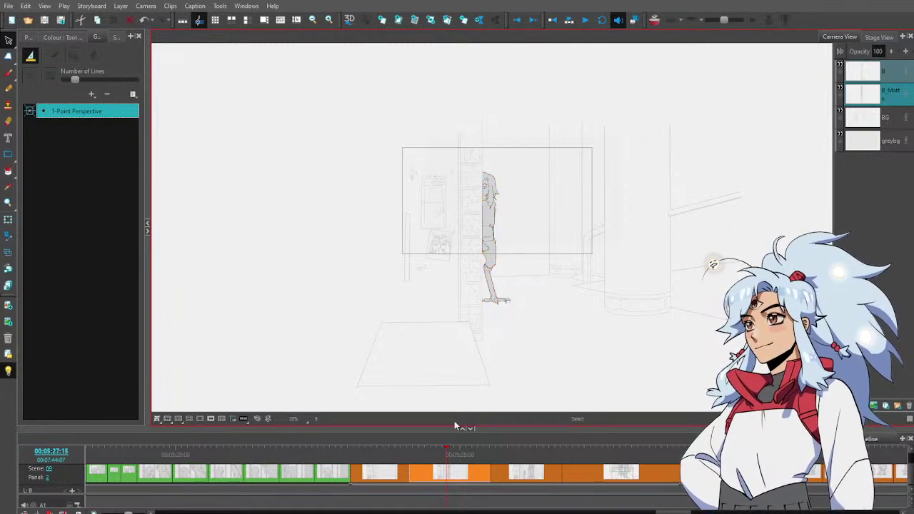
Move the third panel's figures down on the B and B_Matte layers and compare them with the neighbouring panels
left_click(536, 465)
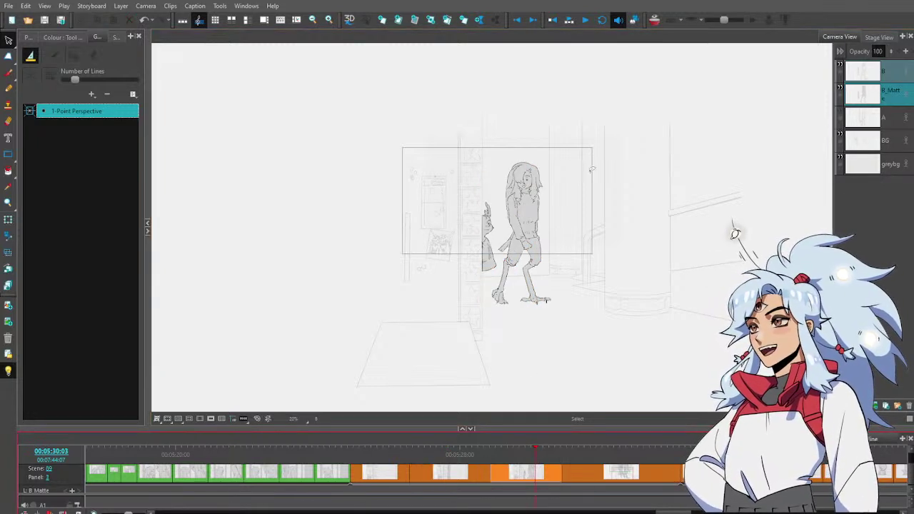
mouse_move(574, 165)
left_mouse_down()
mouse_move(578, 191)
mouse_move(553, 346)
mouse_move(472, 315)
mouse_move(436, 186)
left_mouse_up()
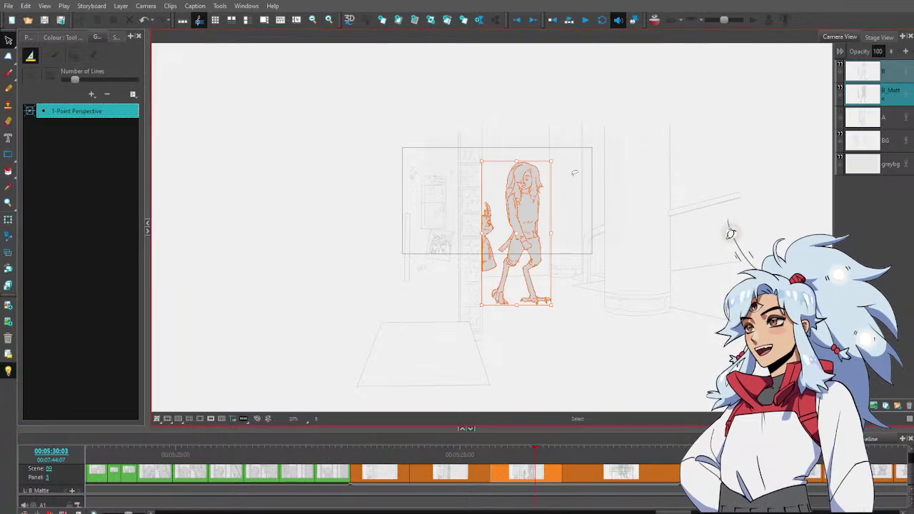
left_click_drag(523, 225, 526, 244)
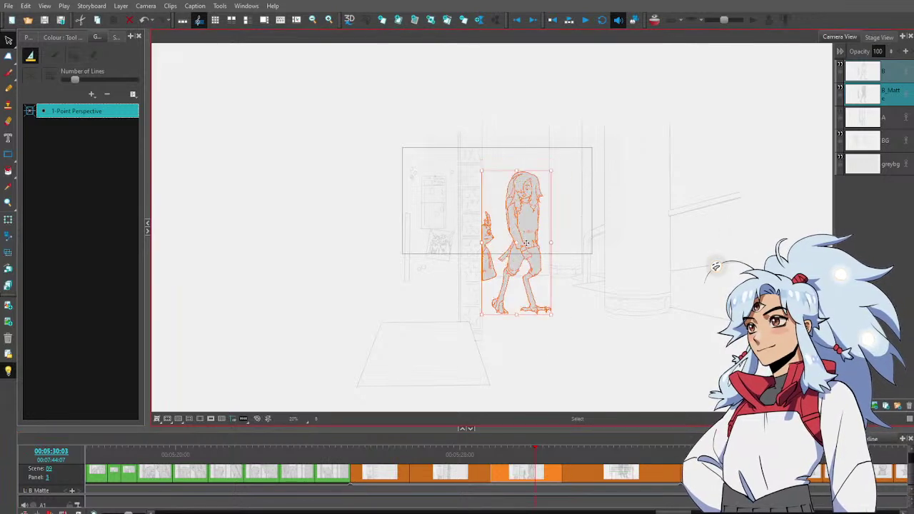
left_click(486, 450)
left_click_drag(505, 455, 602, 461)
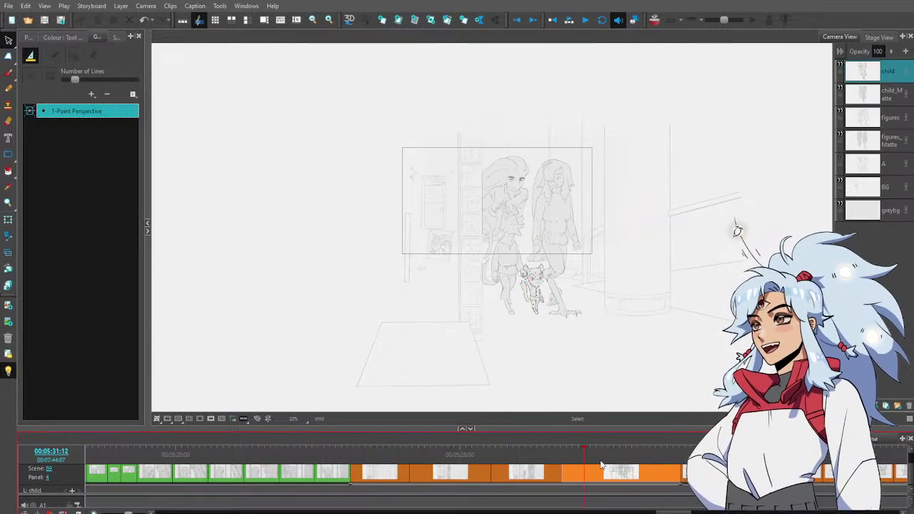
Nudge the third panel's B and B_Matte layers up slightly with Layer Transform, checking the height against the adjacent panels
key("alt+b")
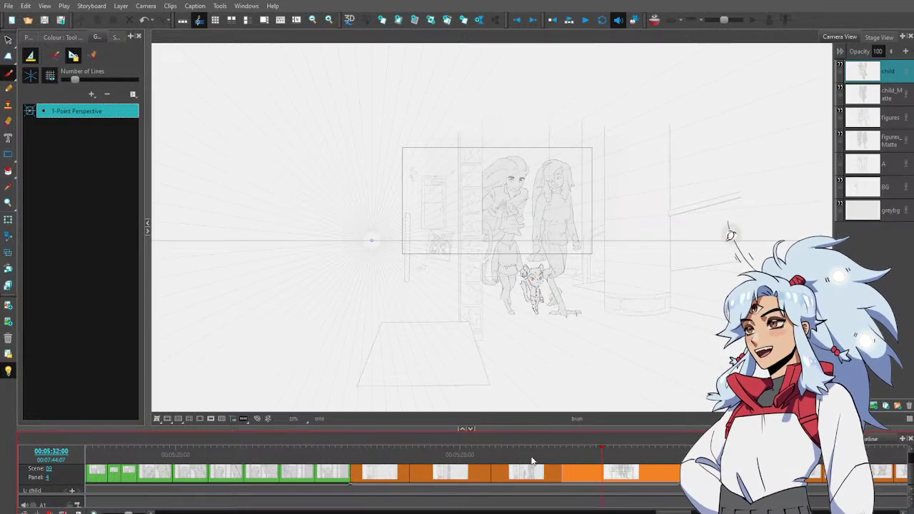
left_click(534, 456)
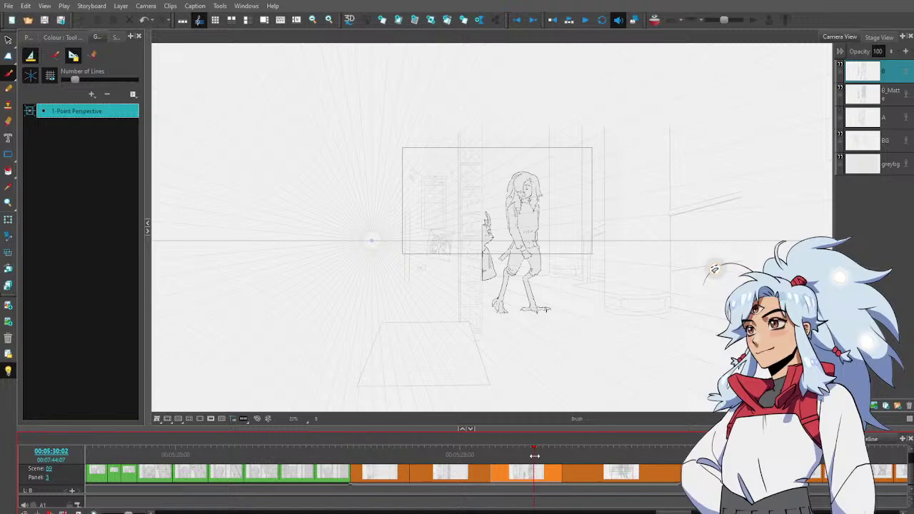
left_click(894, 93, "shift")
key("shift+t")
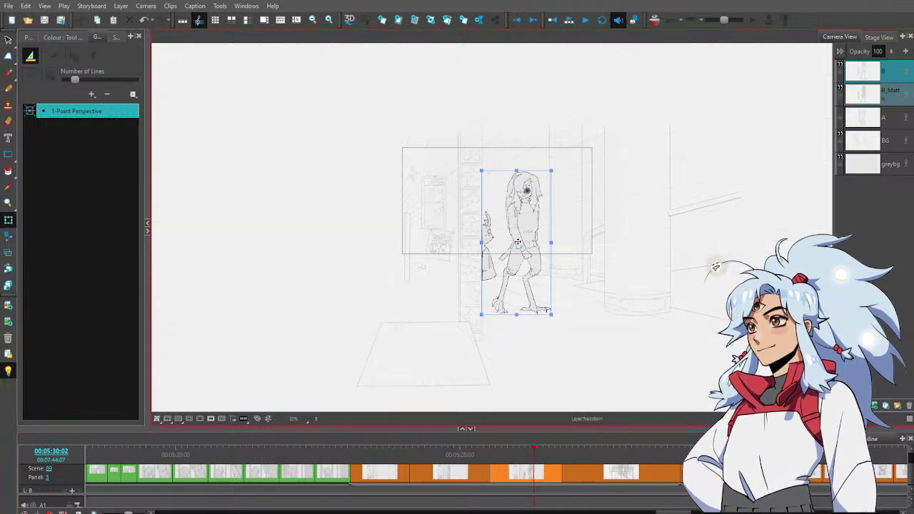
left_click_drag(517, 241, 517, 238)
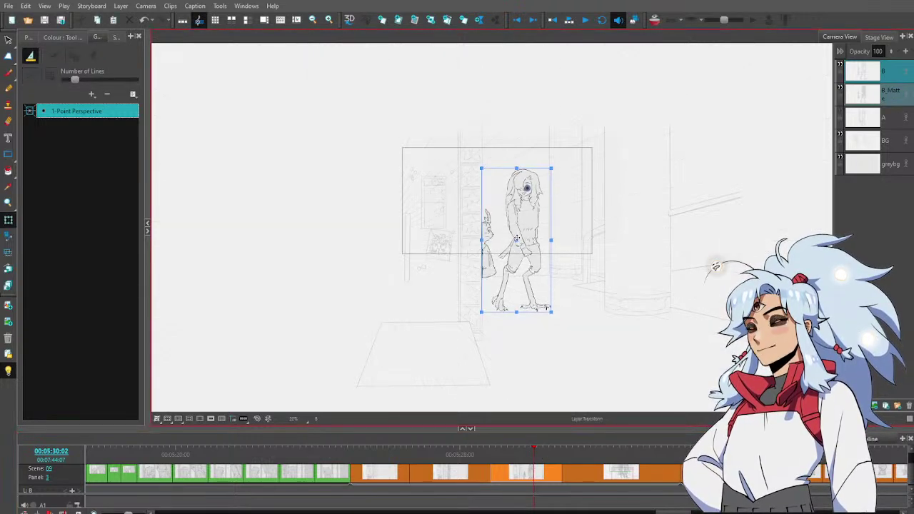
left_click(581, 457)
left_click(536, 458)
left_click(461, 456)
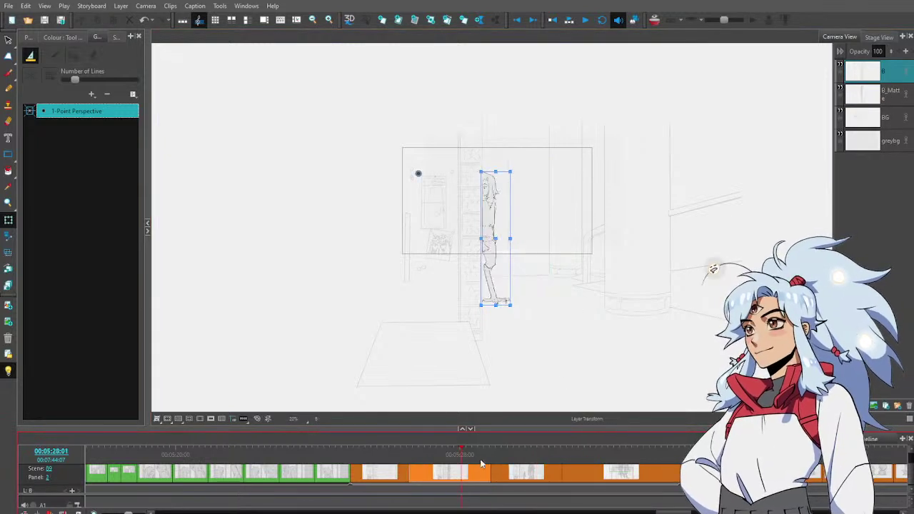
left_click(508, 459)
left_click(458, 458)
left_click(510, 467)
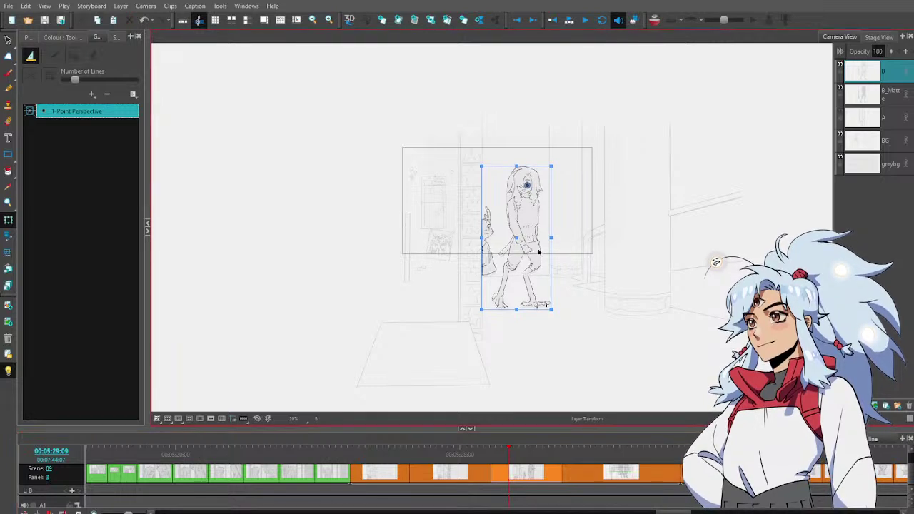
Compare figure heights across the panels and shift the second panel's B and B_Matte layers up slightly with Layer Transform
key("alt+b")
left_click(591, 451)
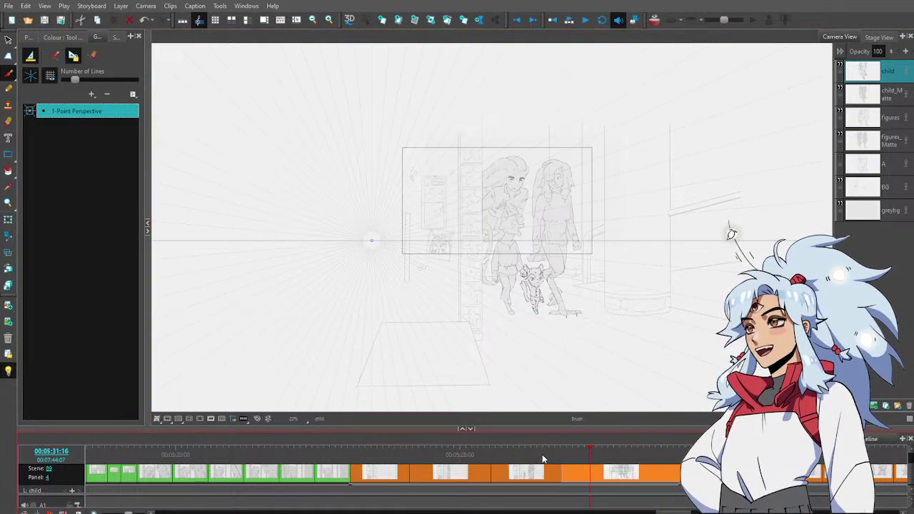
left_click(526, 453)
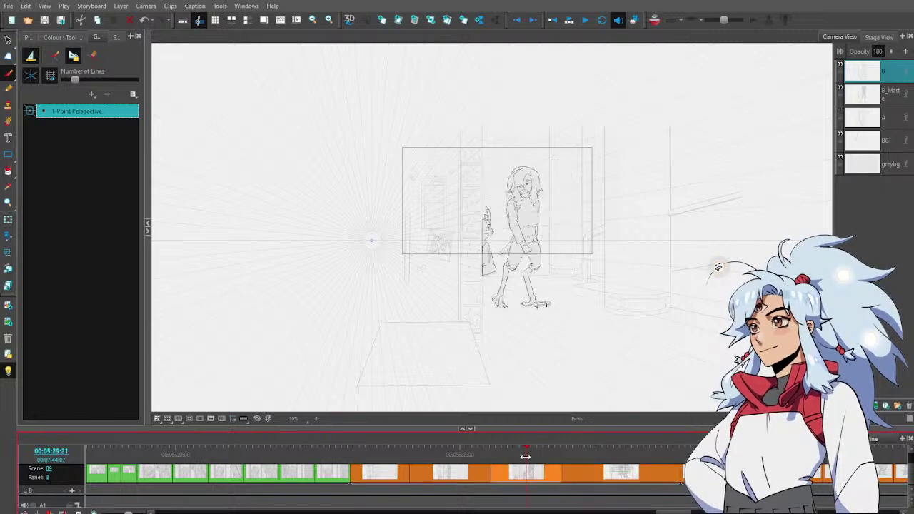
left_click(458, 462)
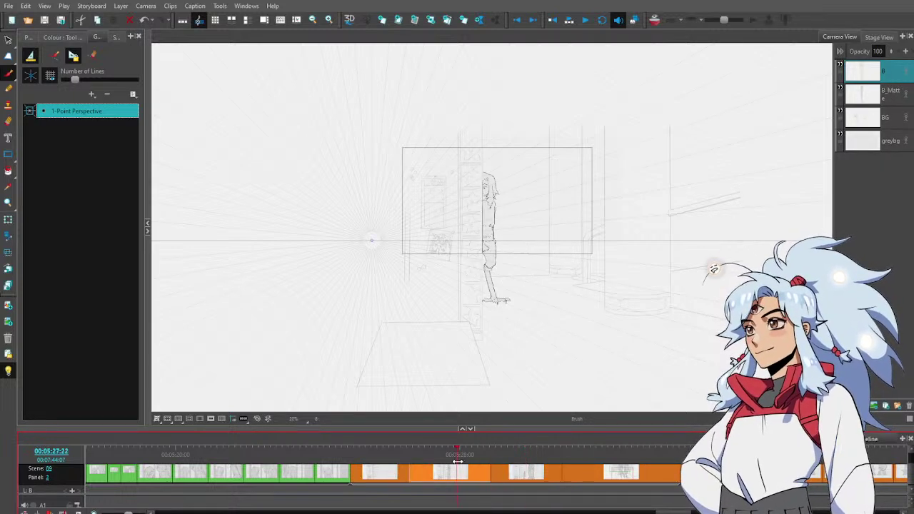
left_click(498, 464)
left_click(559, 455)
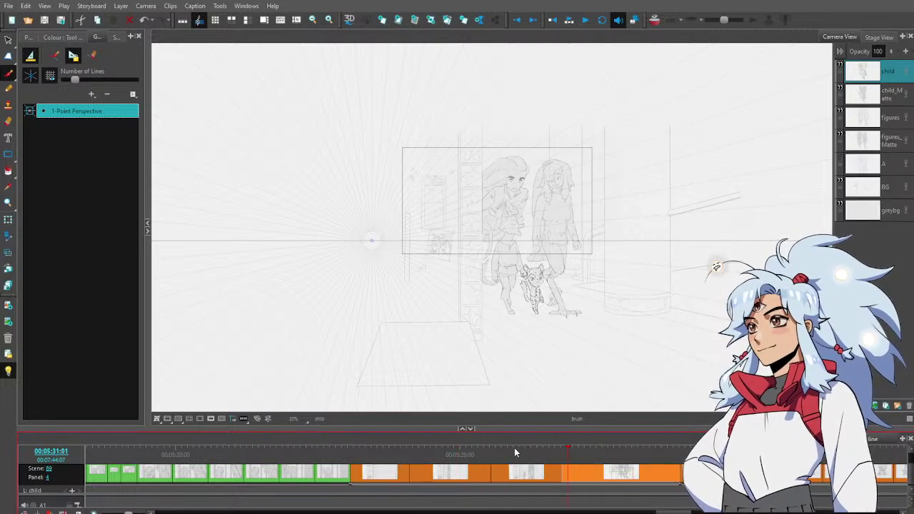
left_click_drag(515, 450, 467, 448)
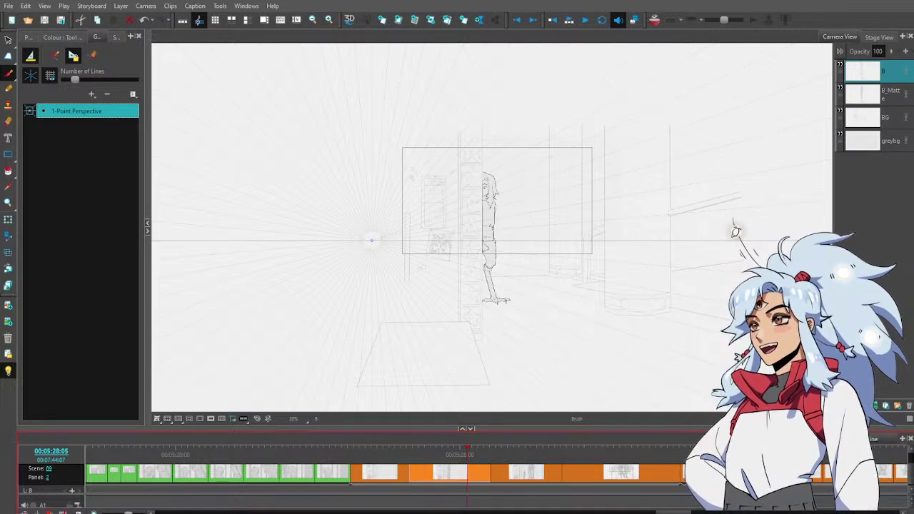
key("shift+t")
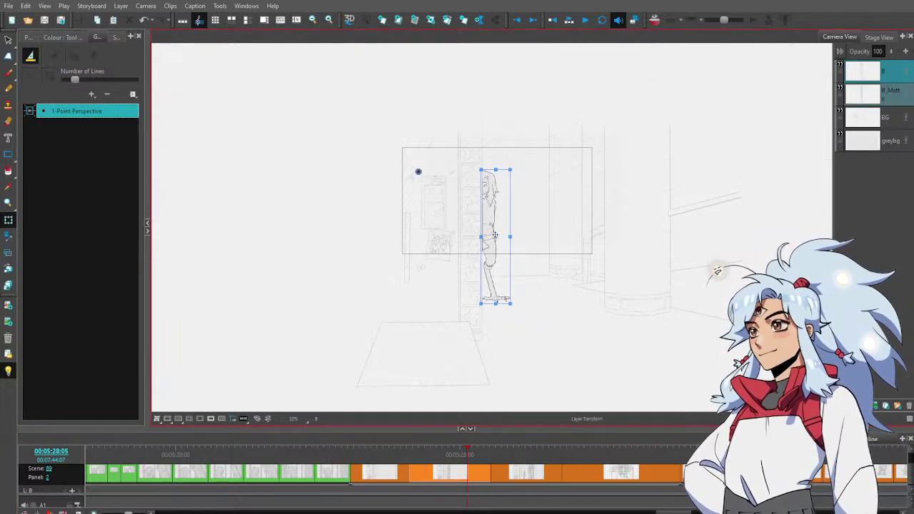
left_click_drag(560, 448, 588, 457)
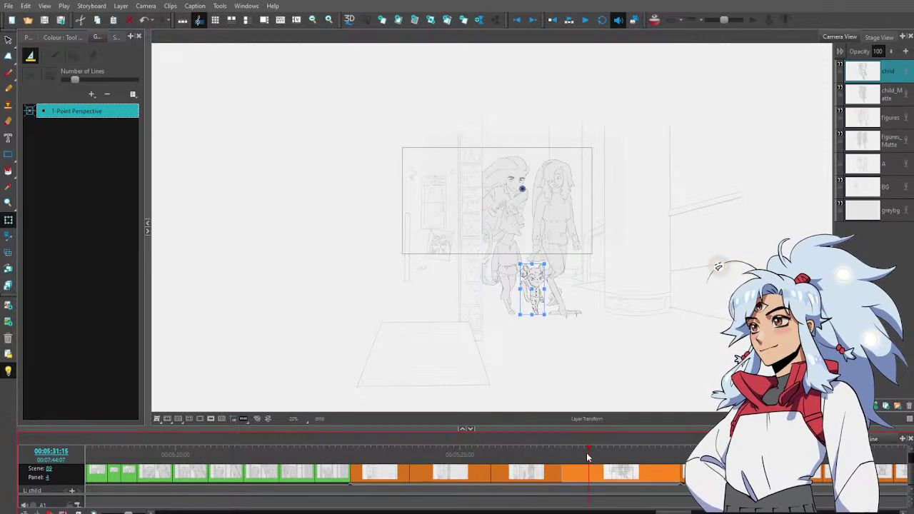
mouse_move(498, 451)
left_mouse_down()
mouse_move(524, 452)
mouse_move(487, 453)
mouse_move(601, 460)
mouse_move(590, 461)
left_mouse_up()
Recheck the figure heights across the panels and scale down the second panel's figure slightly on both B and B_Matte
key("alt+b")
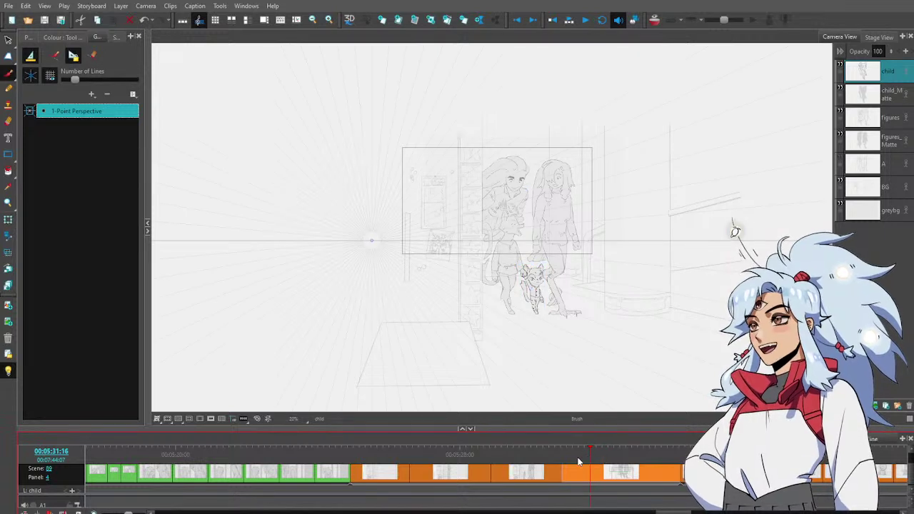
left_click(528, 453)
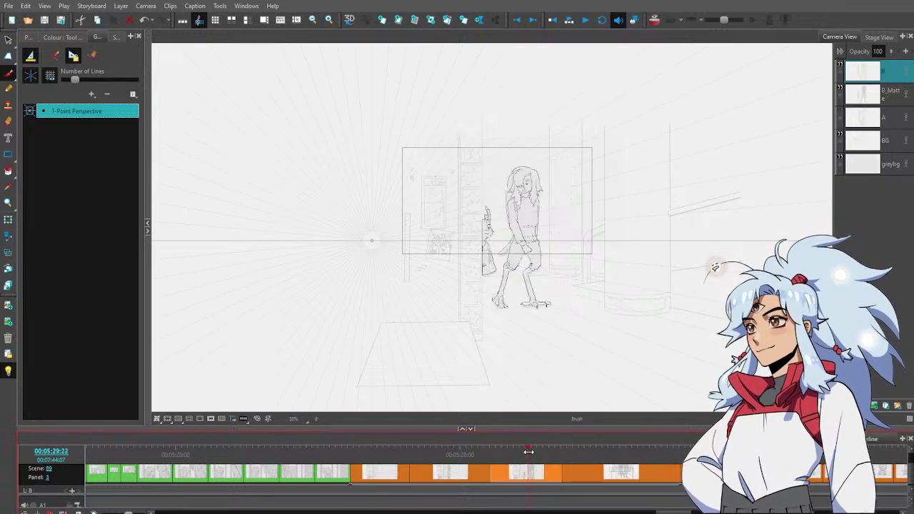
left_click_drag(477, 457, 593, 453)
left_click_drag(472, 460, 460, 458)
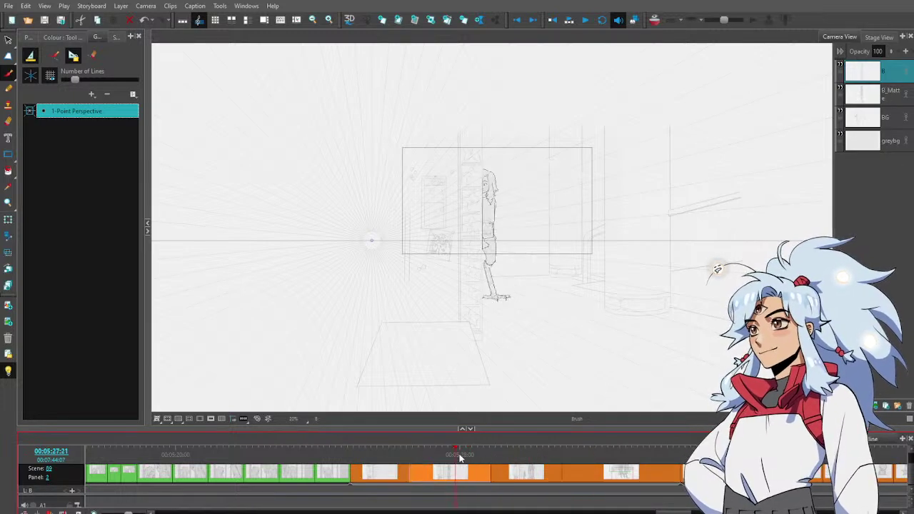
left_click(883, 96)
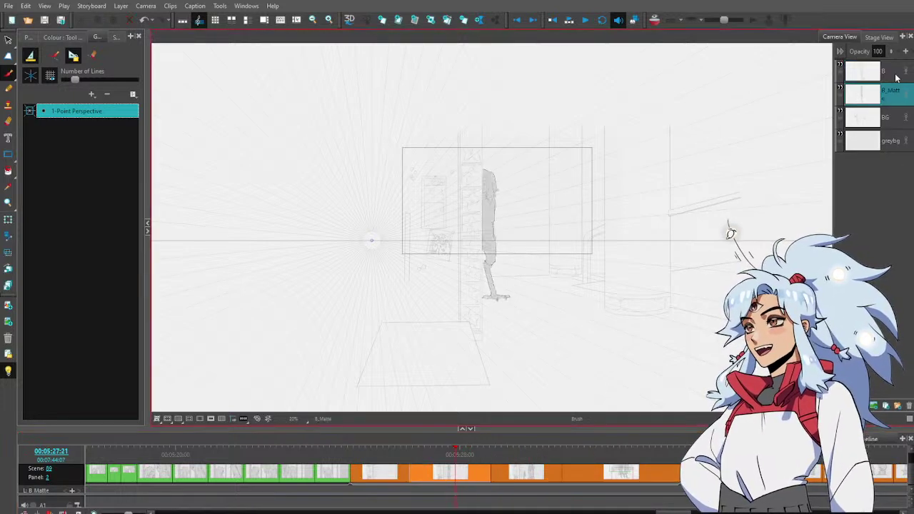
key("alt+s")
mouse_move(513, 161)
left_mouse_down()
mouse_move(507, 125)
mouse_move(509, 175)
left_mouse_up()
left_click(509, 174)
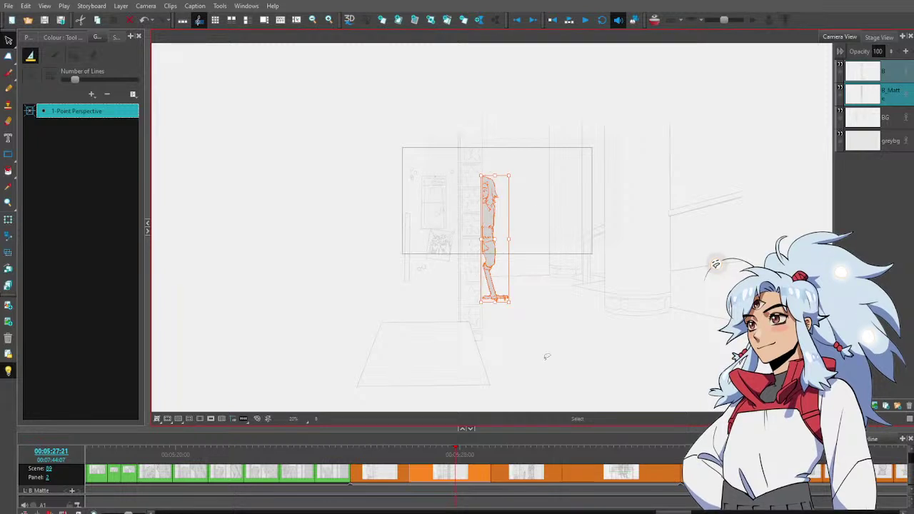
Compare the figures' heights and foot placement across the second, third and fourth panels
mouse_move(458, 453)
left_mouse_down()
mouse_move(400, 462)
mouse_move(569, 458)
mouse_move(495, 448)
mouse_move(575, 462)
mouse_move(477, 454)
mouse_move(552, 453)
mouse_move(484, 455)
mouse_move(576, 454)
mouse_move(459, 457)
mouse_move(574, 453)
mouse_move(646, 465)
mouse_move(541, 445)
mouse_move(490, 451)
mouse_move(613, 450)
mouse_move(471, 457)
mouse_move(500, 459)
left_mouse_up()
left_click(900, 96)
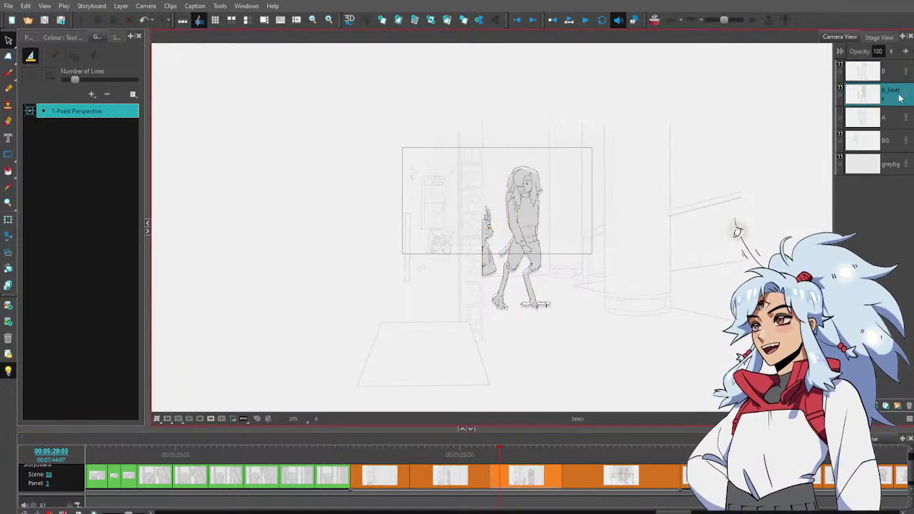
left_click_drag(527, 249, 508, 223)
key("c")
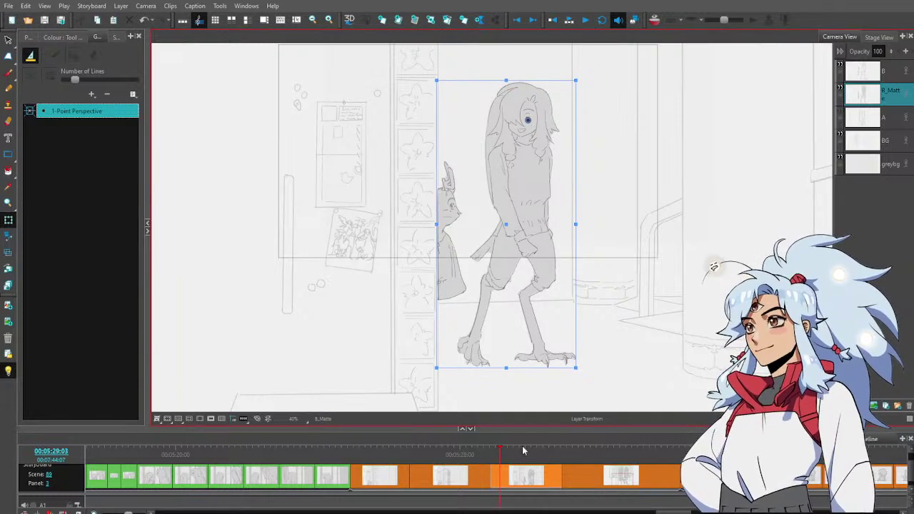
left_click(471, 450)
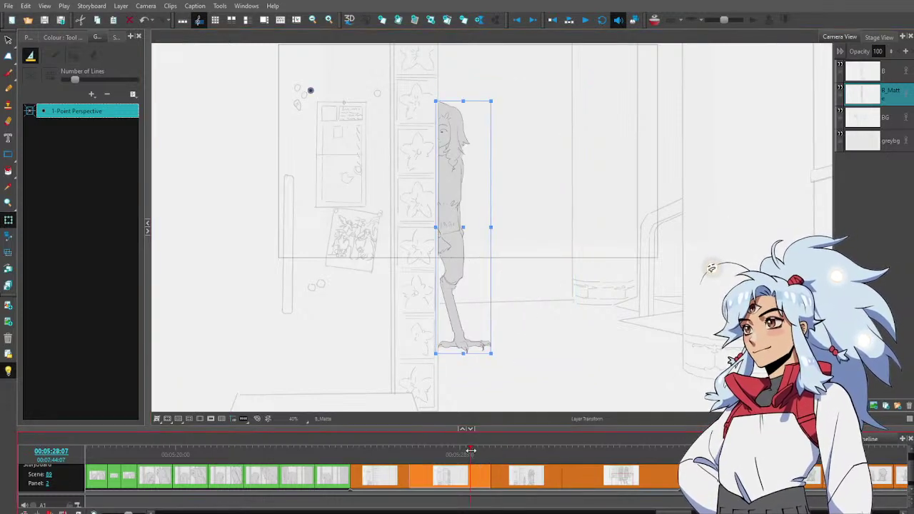
left_click(532, 458)
left_click(621, 448)
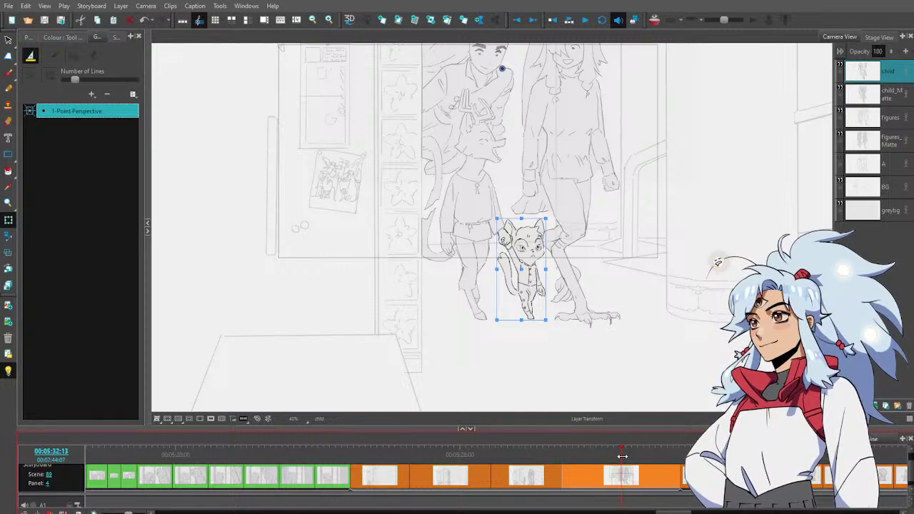
key("space")
scroll(552, 310, "down", 2)
left_click_drag(553, 304, 545, 343)
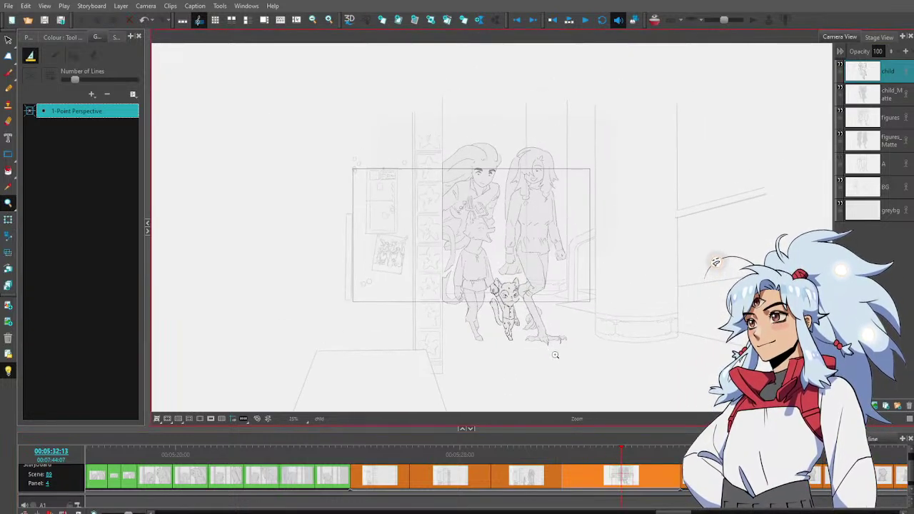
left_click(552, 355)
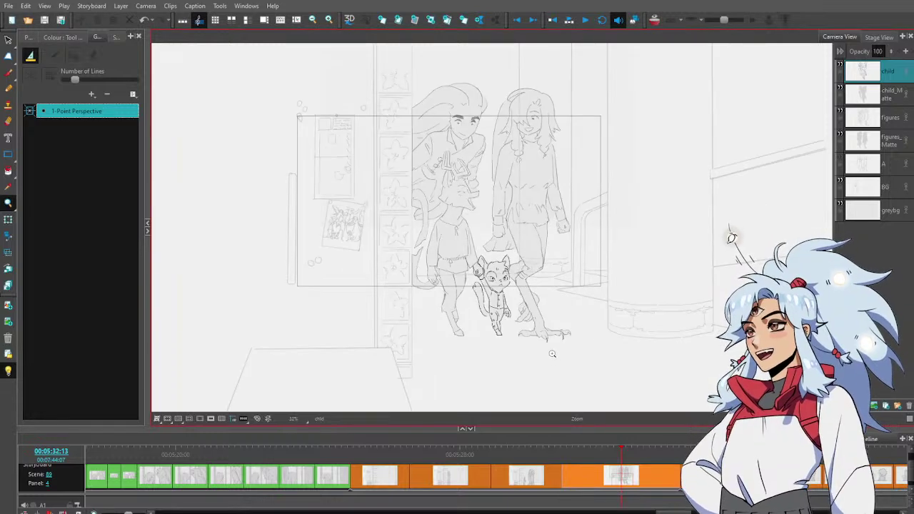
Enlarge the second panel's figure slightly on both B and B_Matte and compare it with the third and fourth panels
left_click_drag(520, 456, 482, 436)
left_click(896, 98, "shift")
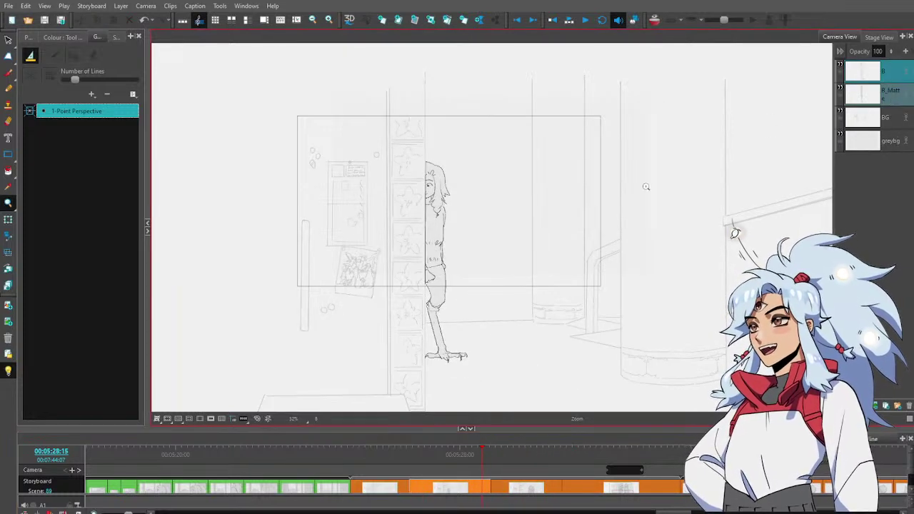
key("alt+s")
mouse_move(473, 165)
left_mouse_down()
mouse_move(390, 137)
mouse_move(467, 165)
left_mouse_up()
left_click(532, 464)
left_click(589, 465)
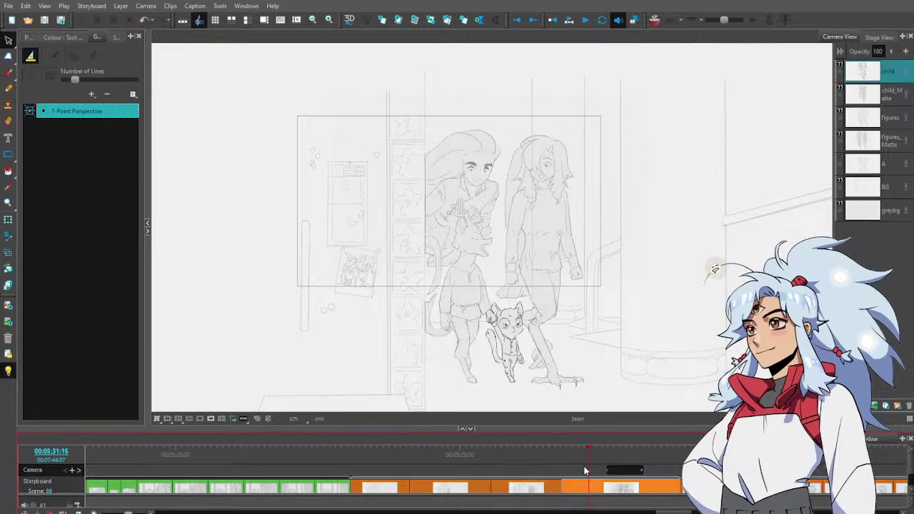
left_click(527, 461)
left_click(444, 456)
Scale the second panel's figure up a little more with B and B_Matte selected together, undoing the attempt on B alone
left_click_drag(526, 467, 457, 475)
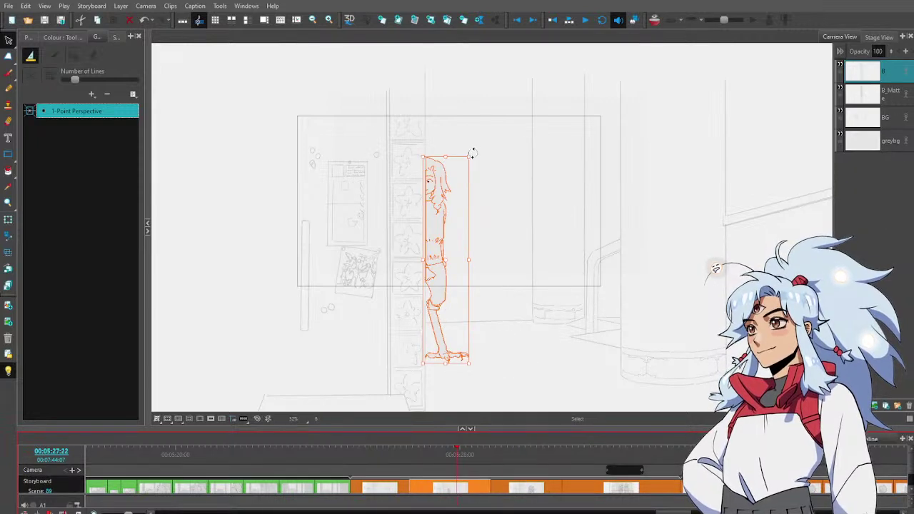
left_click_drag(469, 157, 471, 159)
key("ctrl+z")
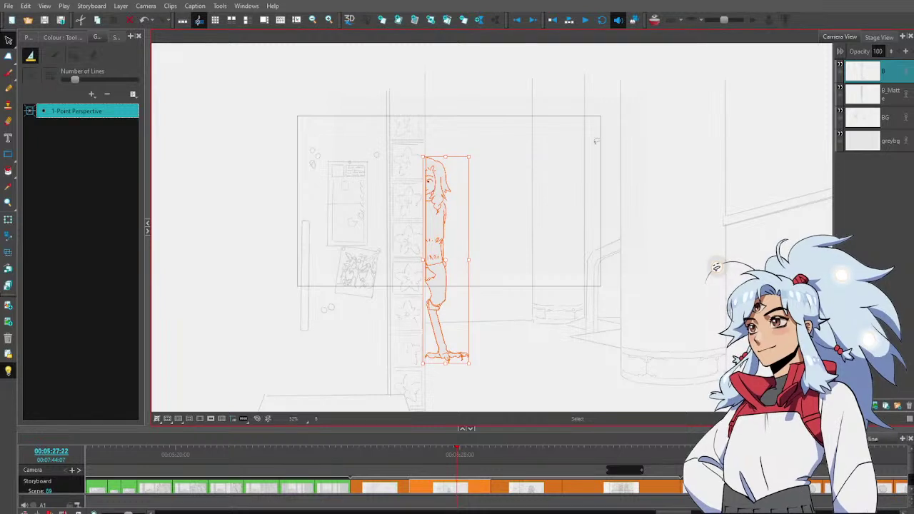
left_click(894, 98)
left_click(893, 76, "shift")
mouse_move(511, 150)
left_mouse_down()
mouse_move(499, 382)
mouse_move(440, 70)
left_mouse_up()
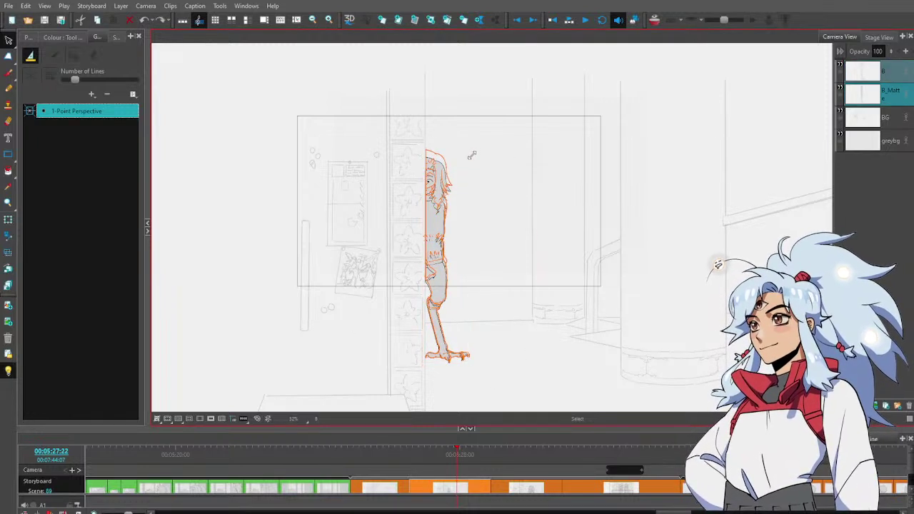
left_click(476, 155)
Shift the second panel's figure down slightly on B and B_Matte and recheck its height against the third and fourth panels
mouse_move(499, 455)
left_mouse_down()
mouse_move(392, 465)
mouse_move(586, 472)
mouse_move(468, 473)
left_mouse_up()
left_click(464, 354)
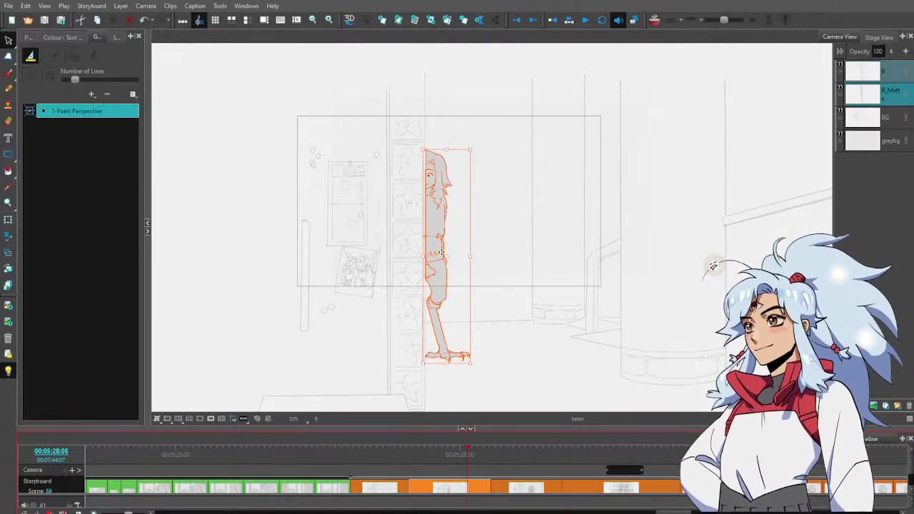
left_click_drag(442, 256, 440, 259)
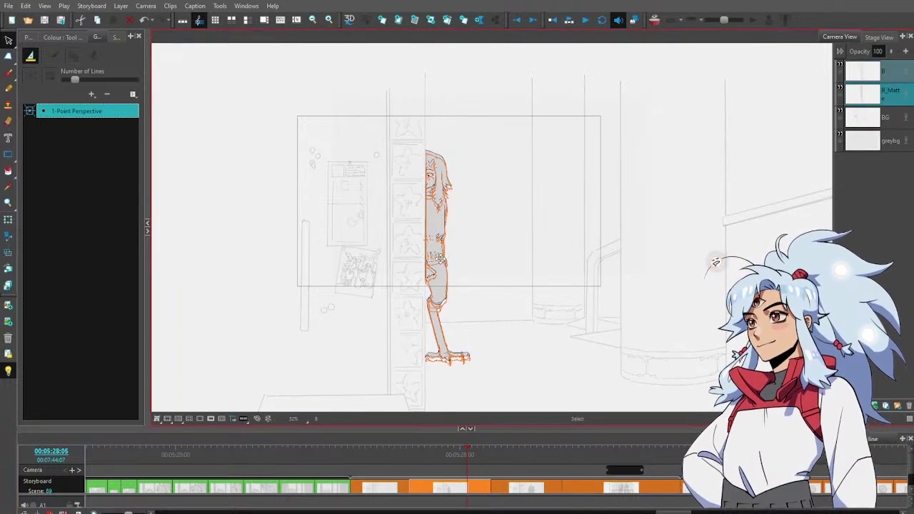
left_click(441, 258)
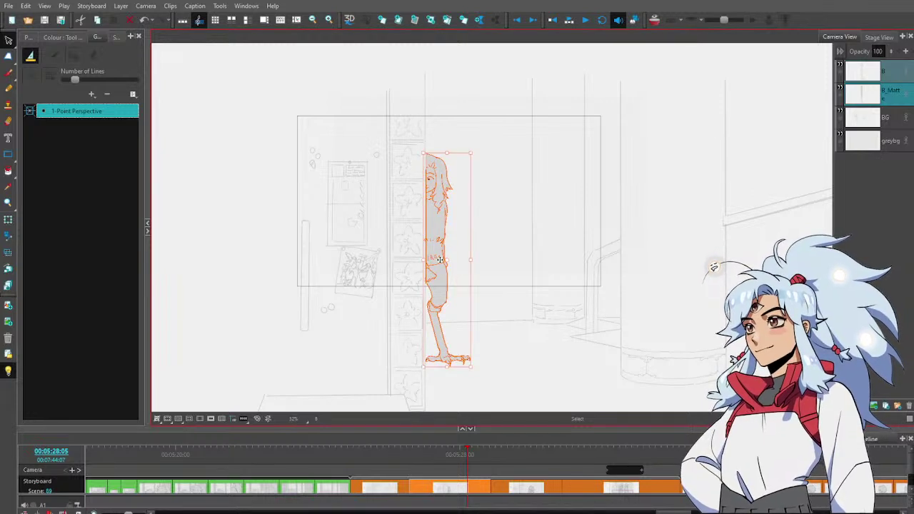
left_click_drag(440, 260, 439, 260)
left_click(500, 187)
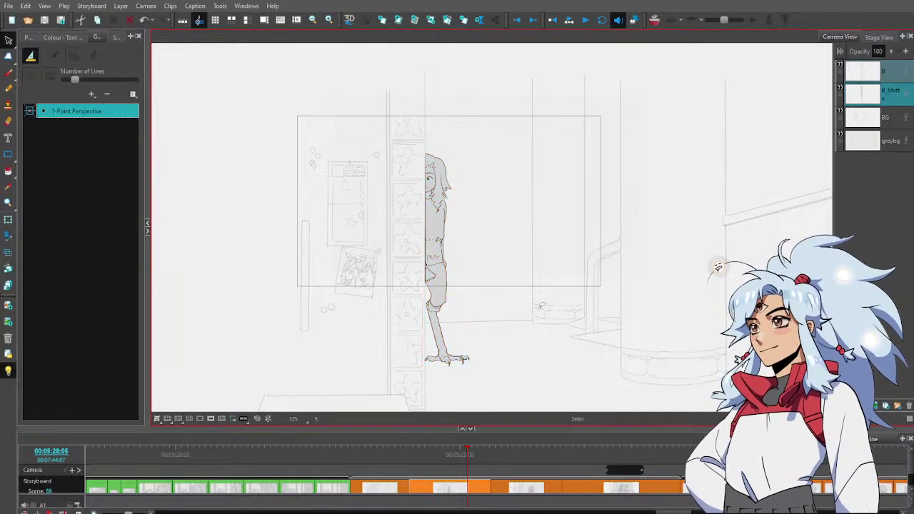
mouse_move(466, 460)
left_mouse_down()
mouse_move(400, 468)
mouse_move(477, 486)
mouse_move(615, 488)
mouse_move(650, 508)
mouse_move(614, 478)
mouse_move(469, 470)
left_mouse_up()
key("alt+b")
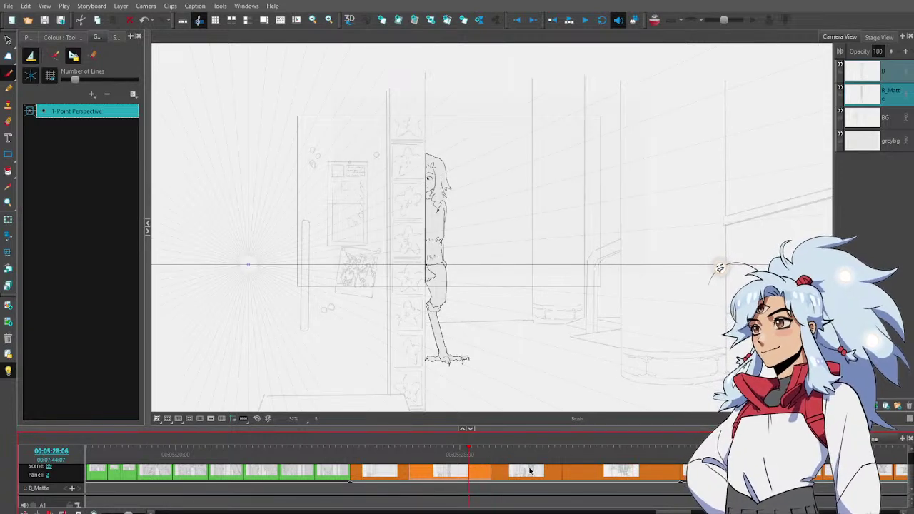
left_click_drag(527, 453, 617, 450)
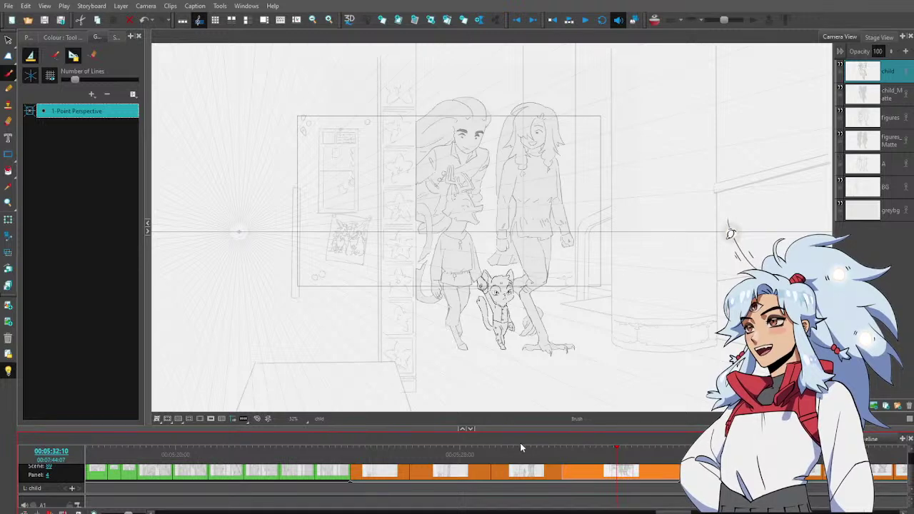
mouse_move(521, 447)
left_mouse_down()
mouse_move(468, 450)
mouse_move(579, 453)
mouse_move(528, 451)
left_mouse_up()
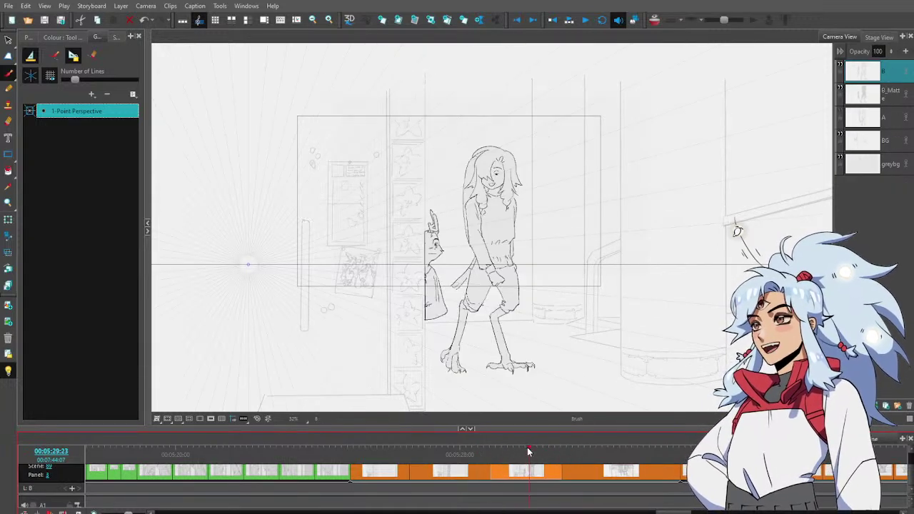
left_click(462, 455)
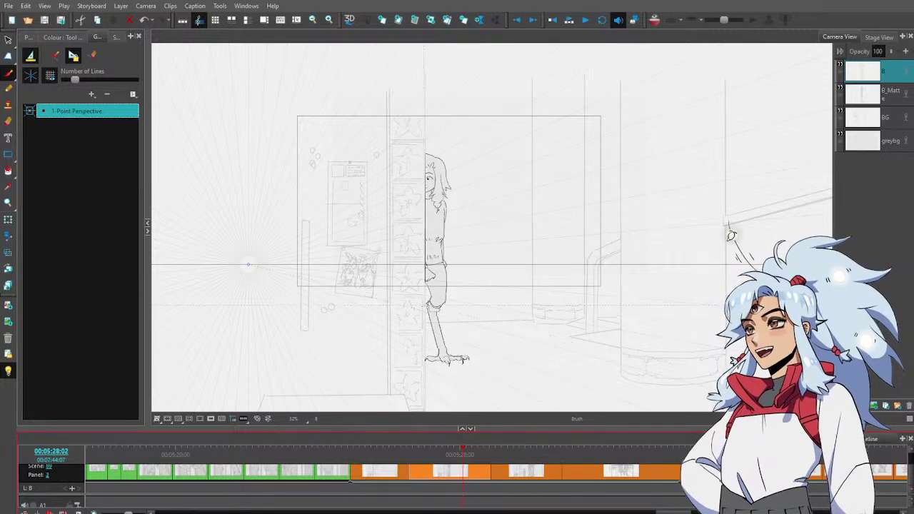
Delete the stray line beside the deer child's arm near the tail on the fourth panel's figures layer
left_click_drag(463, 455, 583, 473)
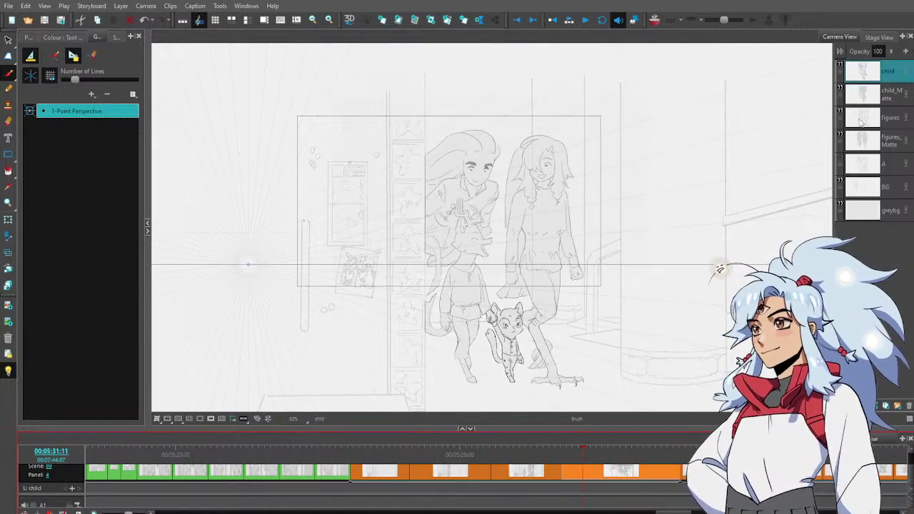
left_click(896, 123)
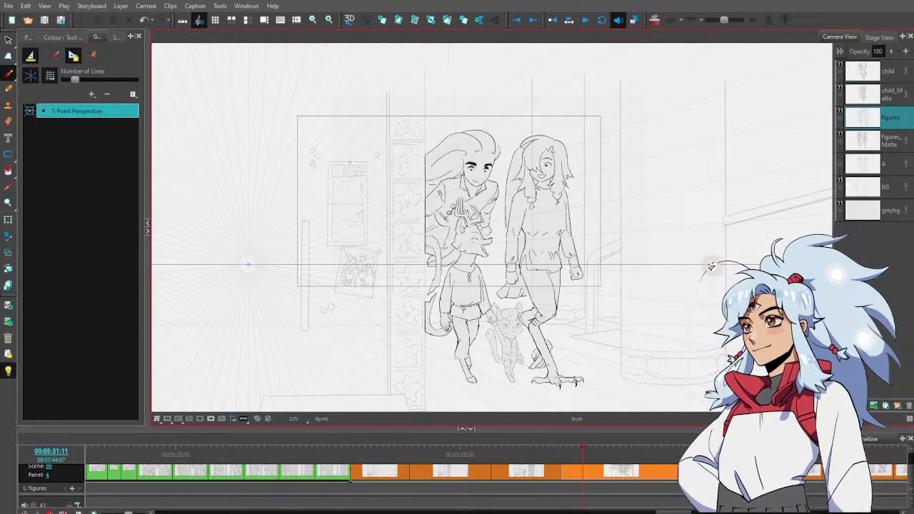
key("ctrl+space")
left_click_drag(432, 266, 427, 290)
key("alt+e")
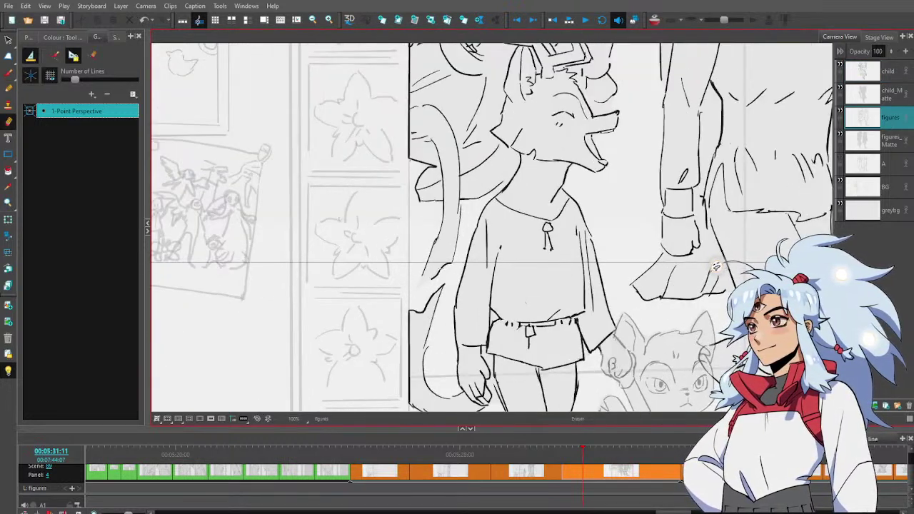
key("ctrl+z")
key("alt+s")
left_click(434, 286)
key("Delete")
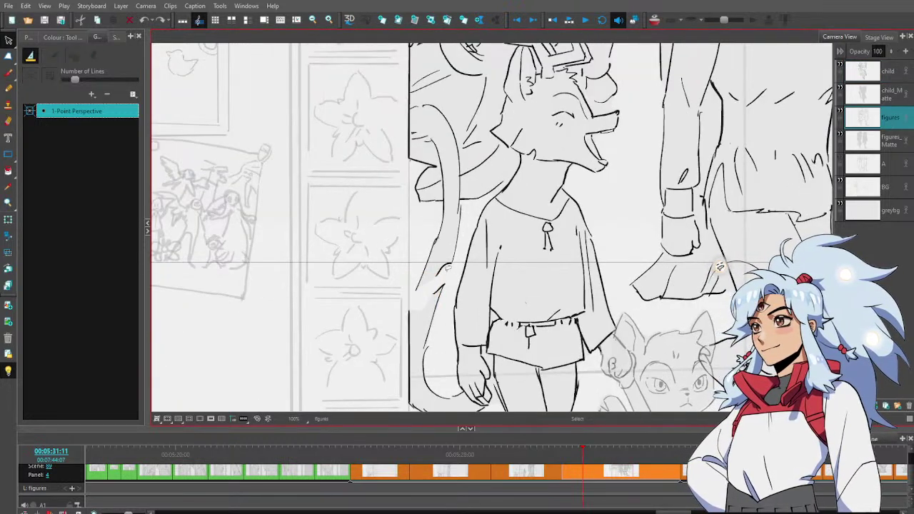
Redraw the missing tail outline on the figures layer with the Brush in the darkest swatch
key("alt+b")
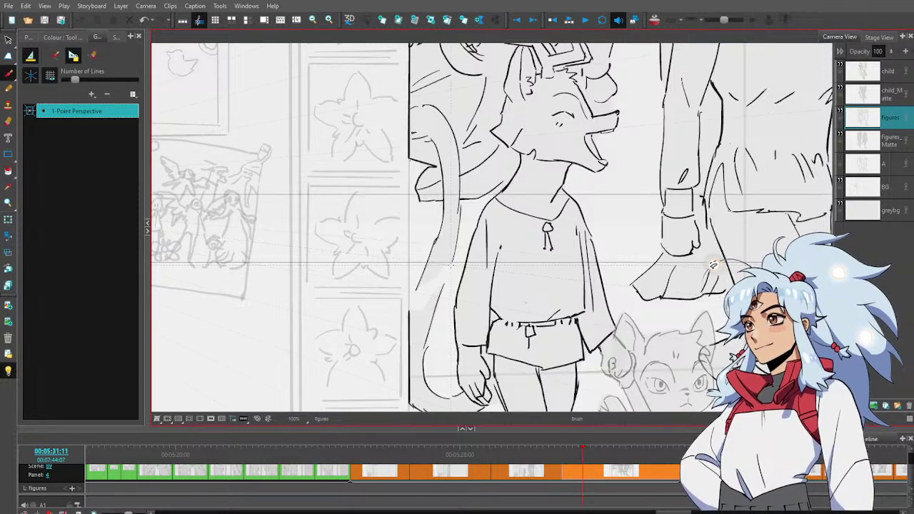
left_click(28, 37)
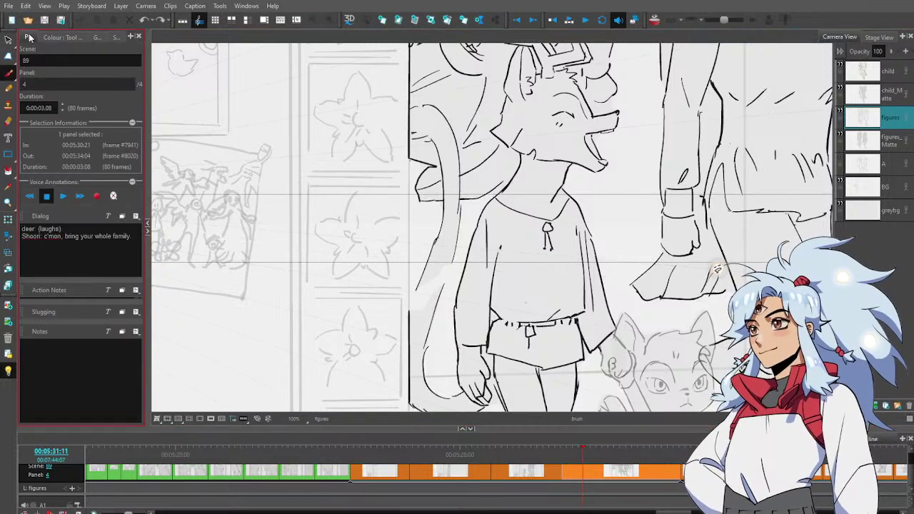
left_click(62, 37)
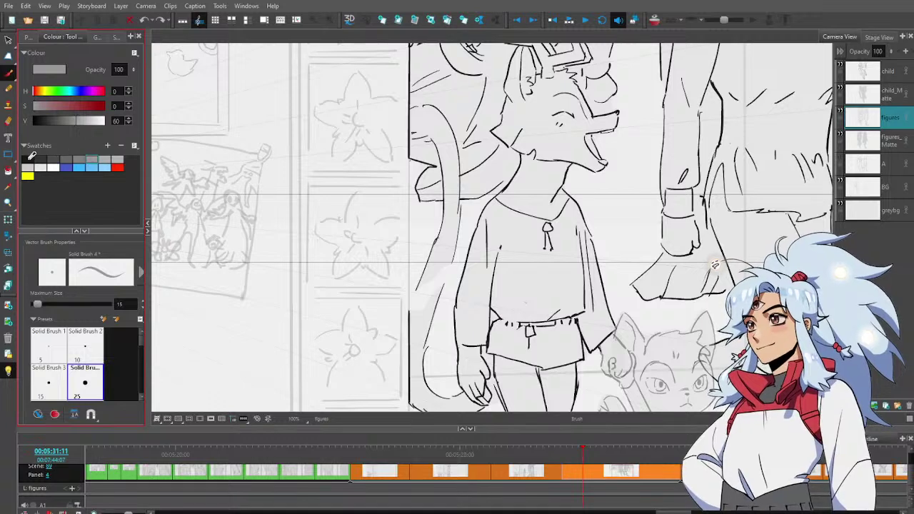
left_click(28, 160)
left_click_drag(452, 264, 442, 291)
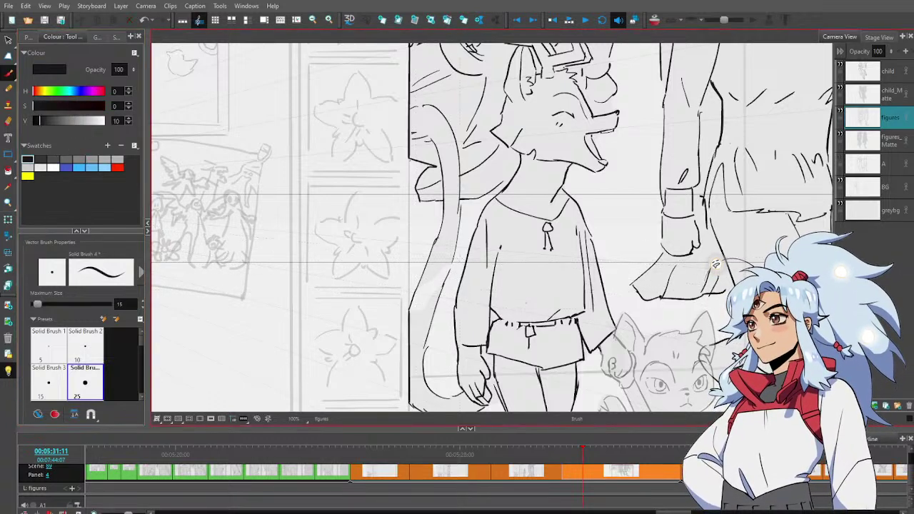
Fill the gap in the tail on the figures_Matte layer using the light grey sampled from the existing matte
left_click(891, 143)
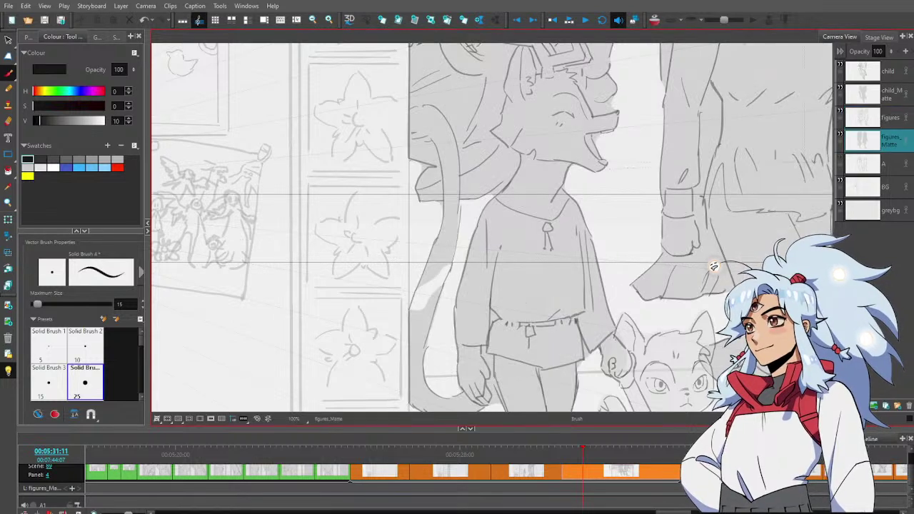
key("alt+d")
left_click(453, 247)
key("alt+b")
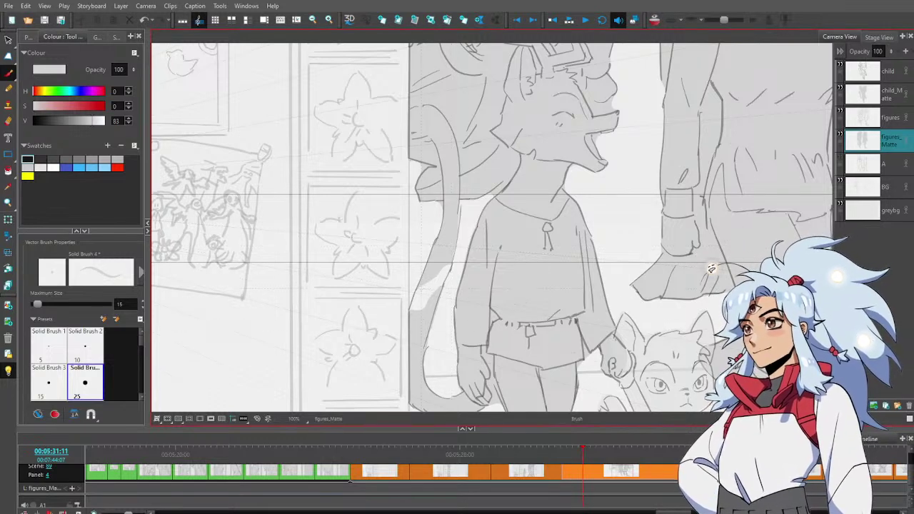
left_click_drag(452, 238, 448, 277)
key("alt+i")
left_click(432, 288)
key("ctrl+space")
mouse_move(480, 327)
left_mouse_down()
mouse_move(541, 367)
mouse_move(480, 292)
left_mouse_up()
Add a new layer named rope directly above the BG layer in the scene's first panel
mouse_move(574, 457)
left_mouse_down()
mouse_move(394, 450)
mouse_move(509, 469)
mouse_move(661, 471)
mouse_move(378, 471)
mouse_move(393, 471)
left_mouse_up()
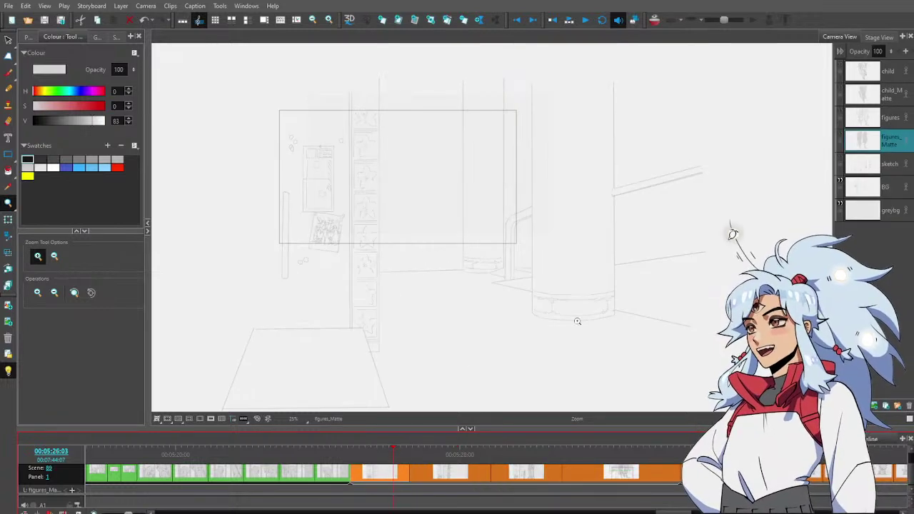
left_click(899, 192)
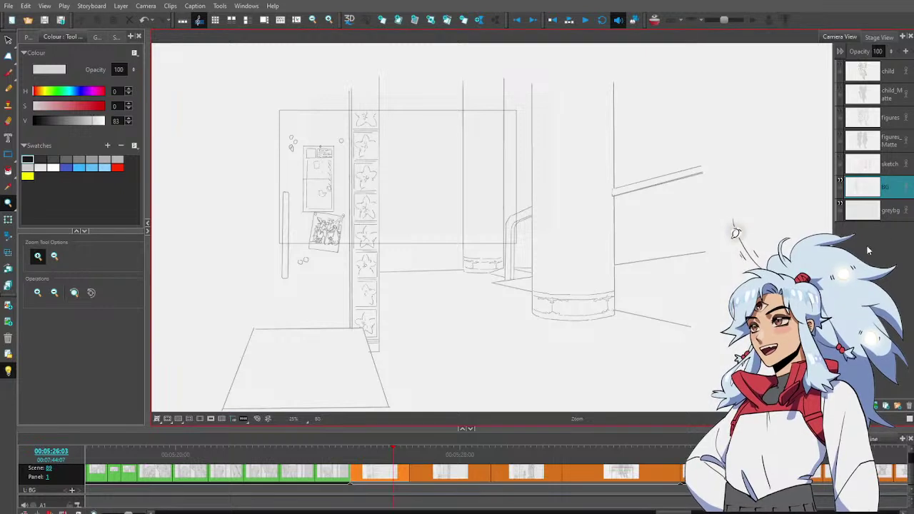
key("ctrl+l")
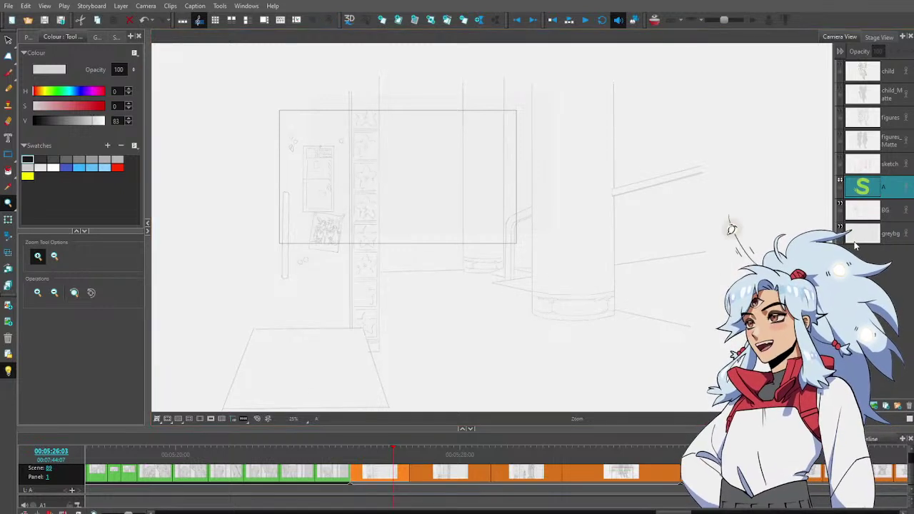
type("rope")
key("Return")
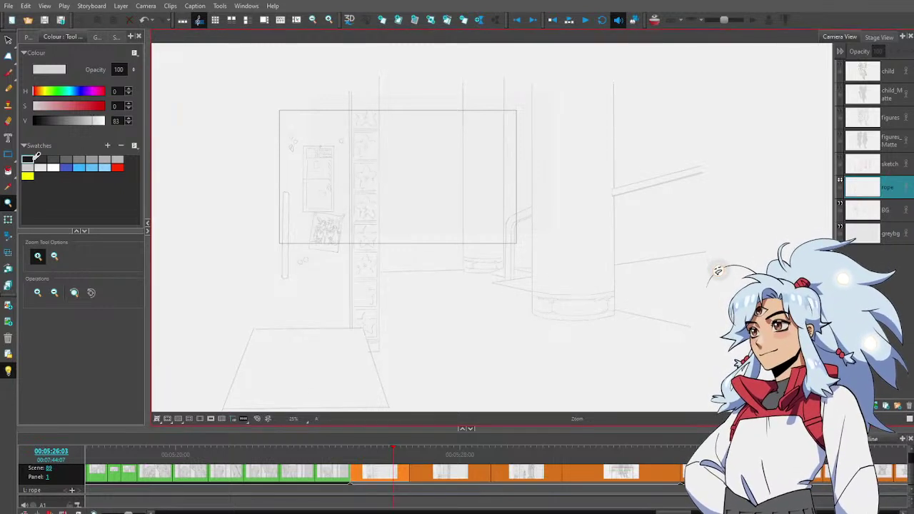
Draw two parallel vertical lines for a post beside the star-pattern strip on the rope layer with the Brush in mid grey
left_click(79, 159)
left_click_drag(370, 242, 401, 230)
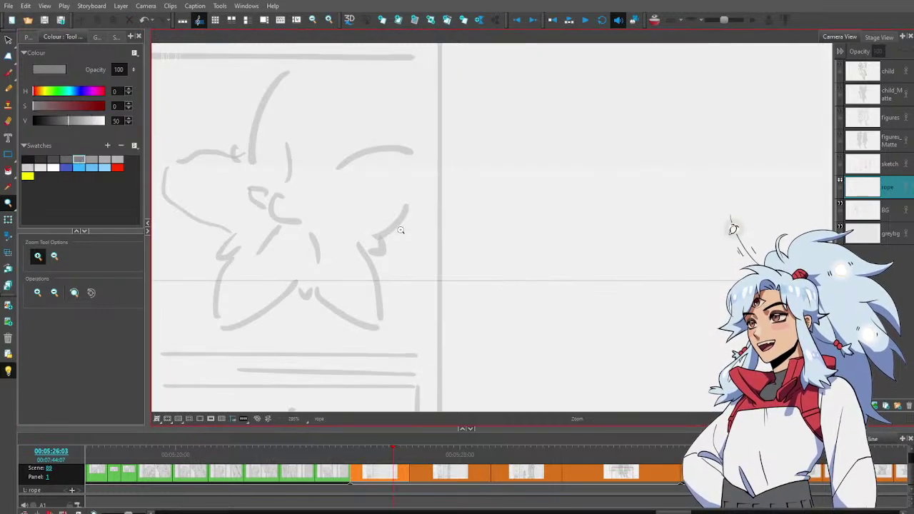
scroll(392, 277, "down", 10)
mouse_move(376, 308)
left_mouse_down()
mouse_move(432, 265)
mouse_move(482, 252)
left_mouse_up()
key("alt+b")
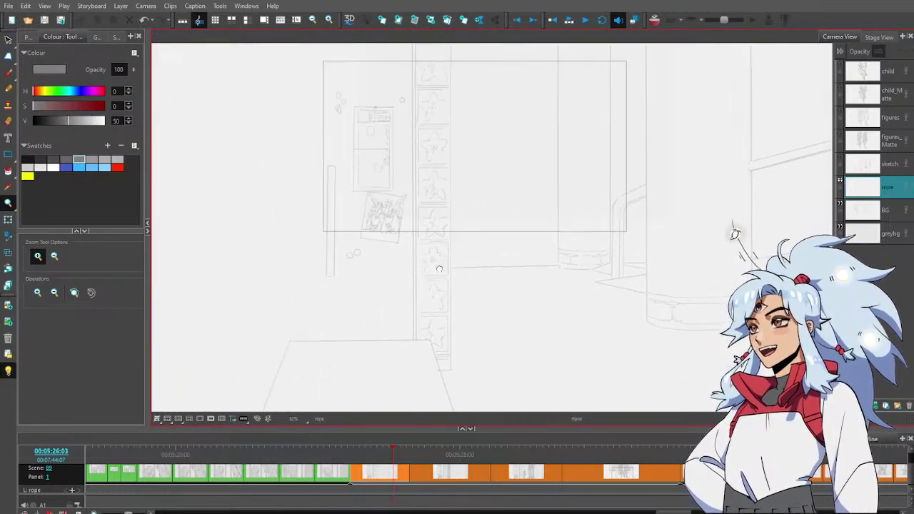
left_click_drag(465, 305, 464, 41)
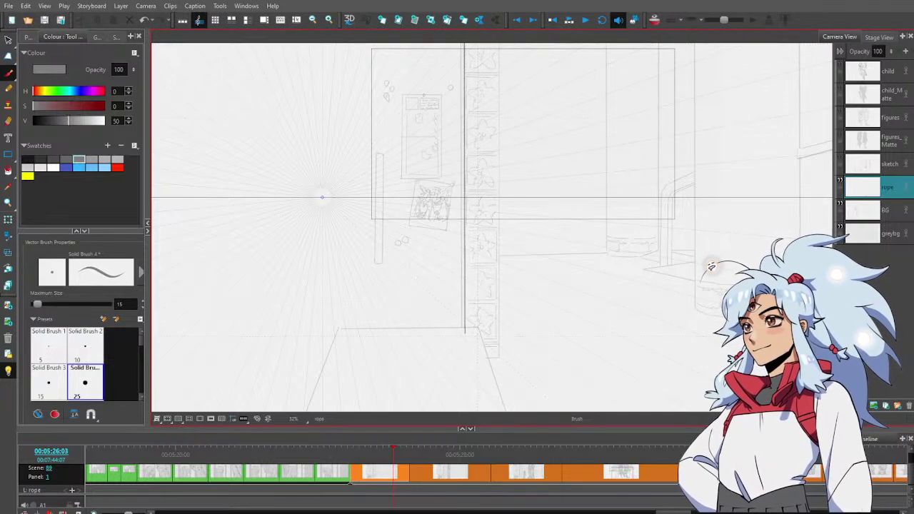
mouse_move(476, 332)
left_mouse_down()
mouse_move(492, 113)
mouse_move(484, 20)
mouse_move(478, 44)
left_mouse_up()
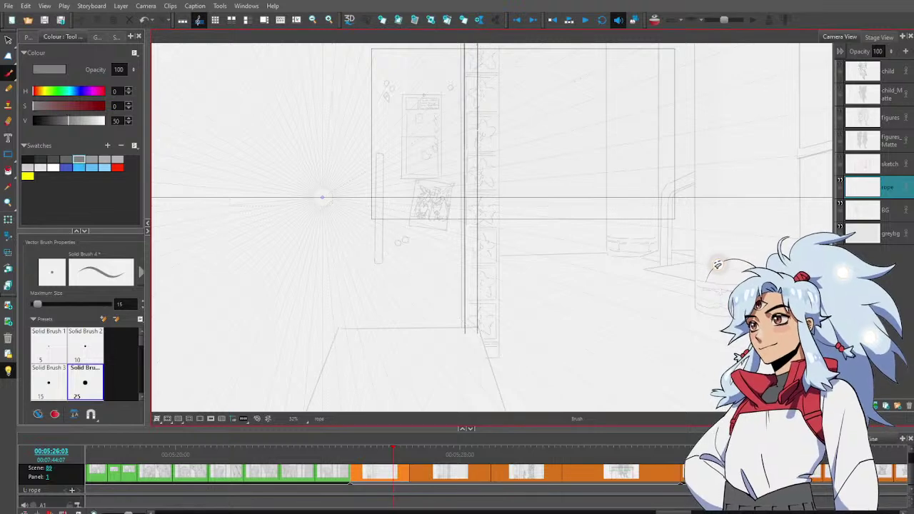
Select both post lines on the rope layer and move them slightly left of the star-pattern strip
left_click_drag(508, 240, 559, 272)
key("alt+s")
key("ctrl+a")
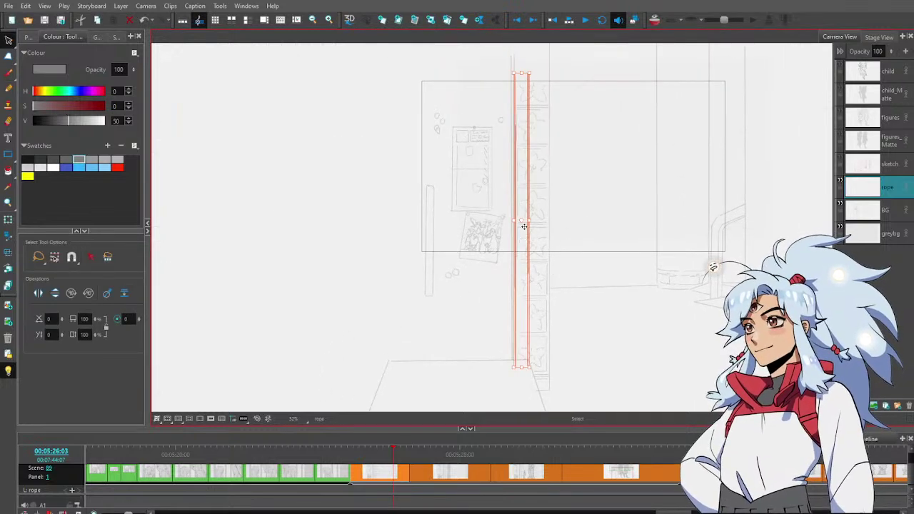
left_click_drag(523, 226, 510, 226)
key("alt+b")
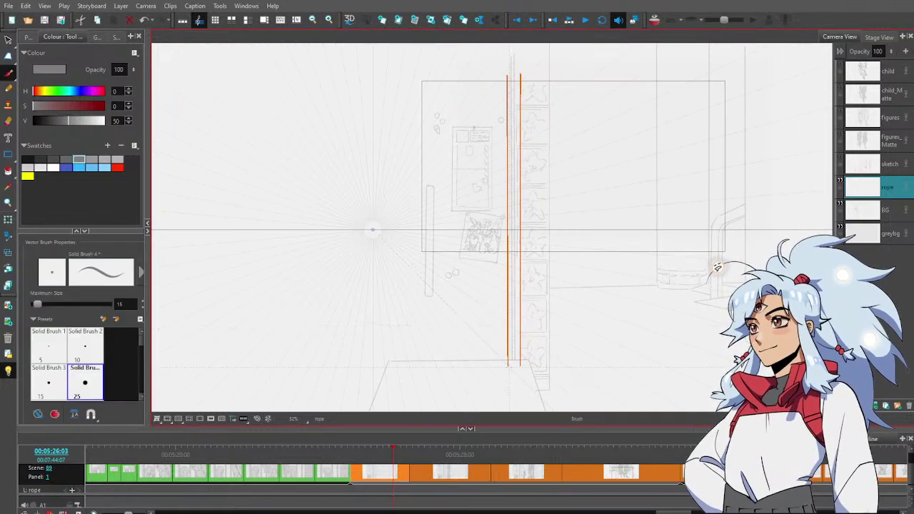
key("Escape")
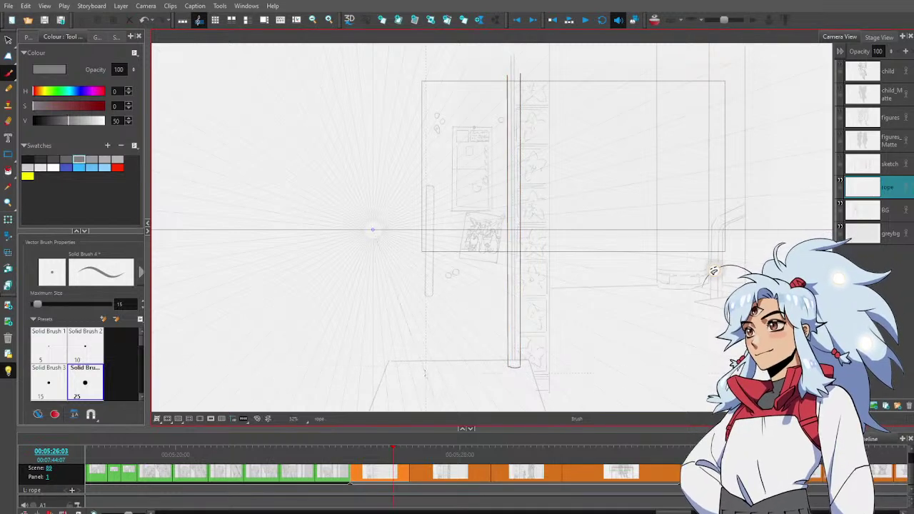
Close the post's bottom end with a short curved Brush stroke, undoing and redrawing it as needed
key("ctrl+z")
key("ctrl+space")
mouse_move(522, 375)
left_mouse_down()
mouse_move(503, 359)
mouse_move(522, 360)
mouse_move(498, 360)
mouse_move(523, 358)
left_mouse_up()
key("ctrl+z")
key("ctrl+z")
key("space")
left_click_drag(414, 328, 454, 322)
key("ctrl+space")
left_click(449, 325, "alt")
left_click(447, 327, "alt")
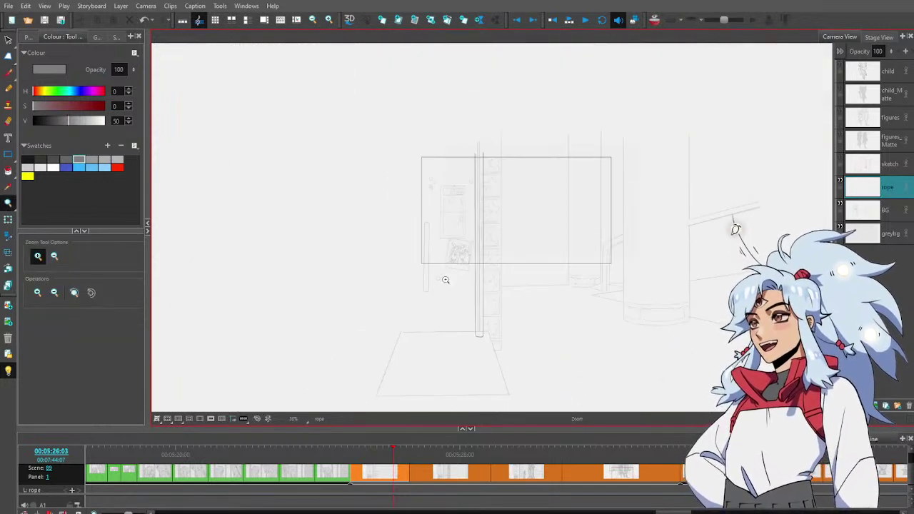
Close the post's top end with a short Brush line between its two vertical edges
key("alt+v")
left_click_drag(450, 186, 492, 130)
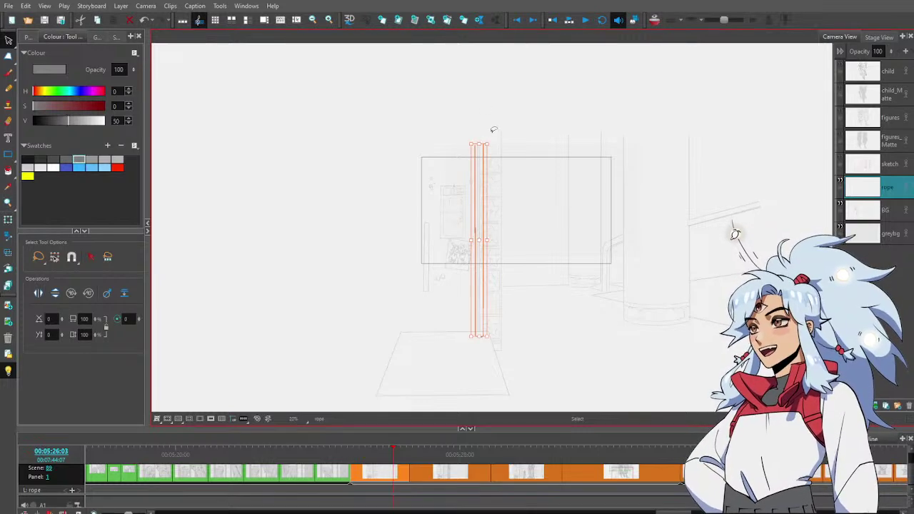
left_click(493, 130)
scroll(488, 122, "up", 3)
key("alt+b")
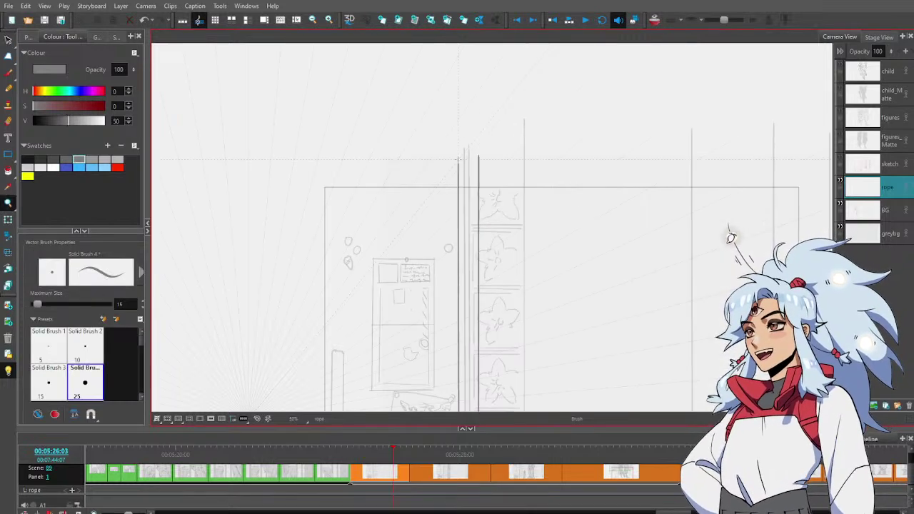
key("alt+v")
scroll(512, 184, "down", 3)
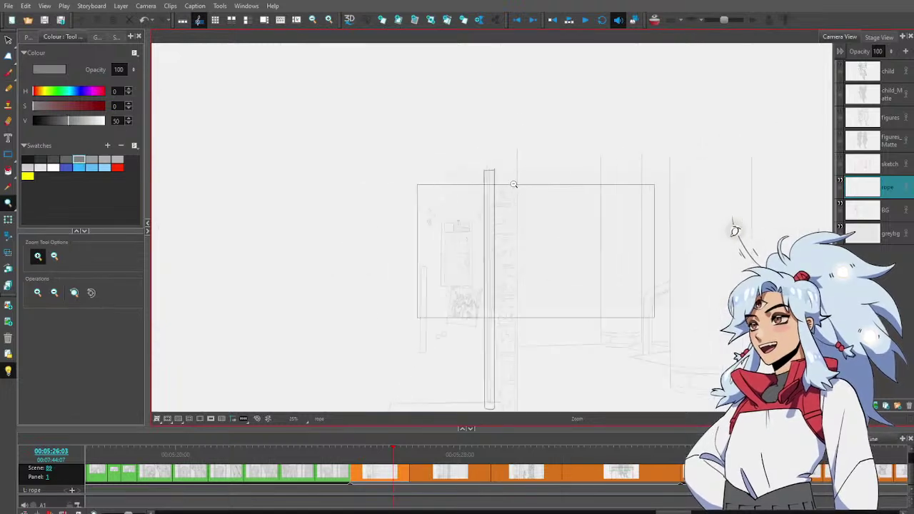
Duplicate the finished post and place the copy to its left, over the floor platform's back left end
mouse_move(535, 117)
left_mouse_down()
mouse_move(562, 384)
mouse_move(526, 184)
left_mouse_up()
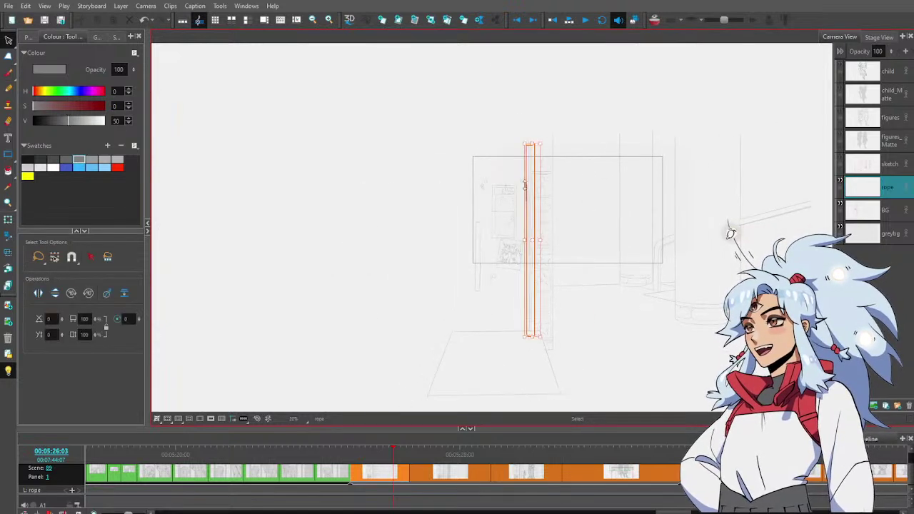
left_click_drag(536, 249, 468, 247)
key("Escape")
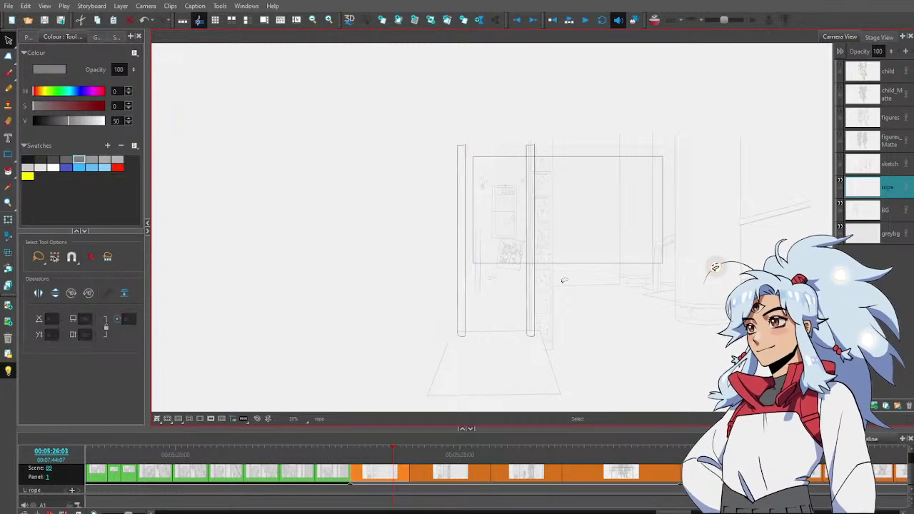
key("alt+z")
left_click(471, 248)
left_click_drag(620, 227, 543, 217)
key("alt+b")
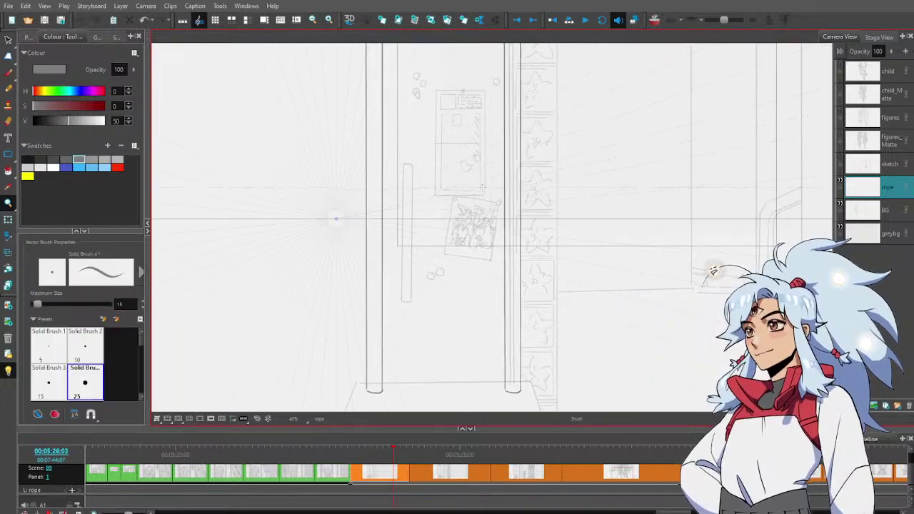
Paste another copy of the post onto the platform's front right corner and enlarge it so its top aligns with the others
key("alt+z")
left_click(554, 226, "alt")
left_click(555, 226, "alt")
mouse_move(574, 244)
left_mouse_down()
mouse_move(520, 266)
mouse_move(494, 161)
mouse_move(558, 143)
mouse_move(508, 209)
mouse_move(527, 264)
left_mouse_up()
left_click(549, 242)
key("alt+s")
key("ctrl+c")
key("ctrl+v")
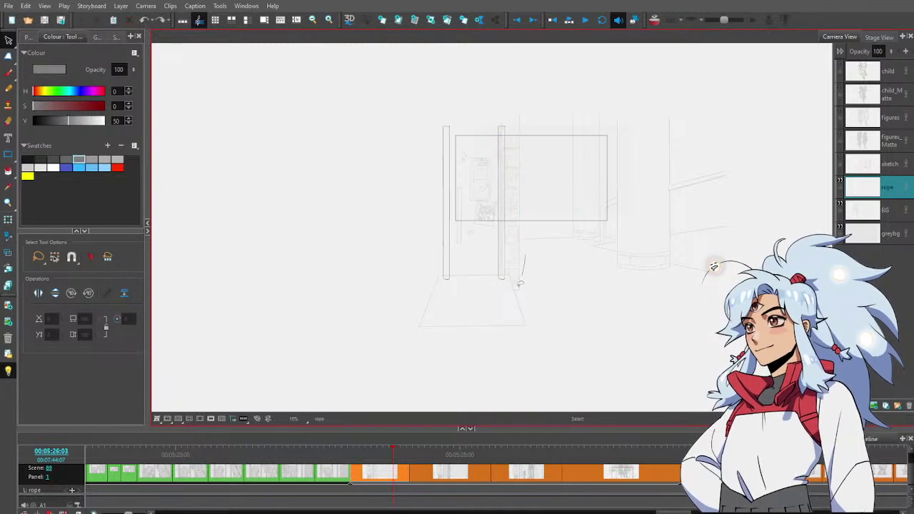
mouse_move(493, 315)
left_mouse_down()
mouse_move(582, 247)
mouse_move(508, 207)
mouse_move(522, 261)
mouse_move(522, 249)
left_mouse_up()
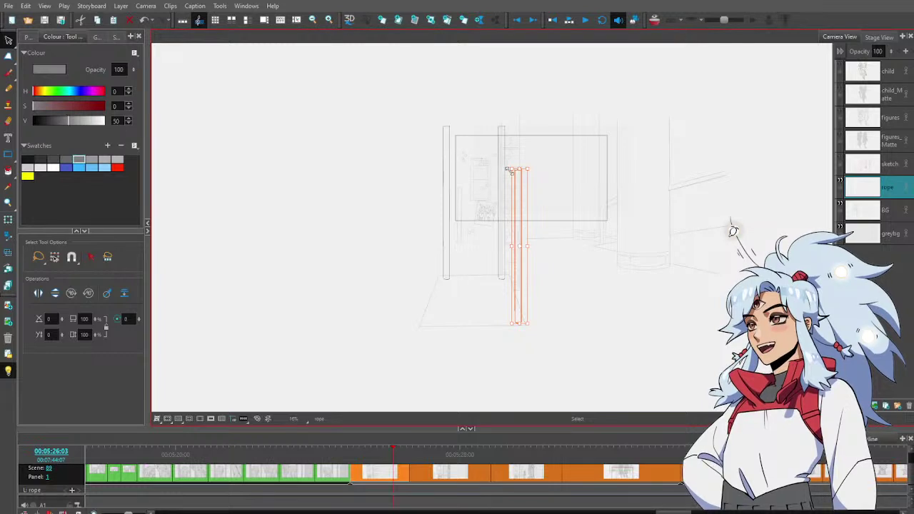
left_click_drag(511, 170, 508, 160)
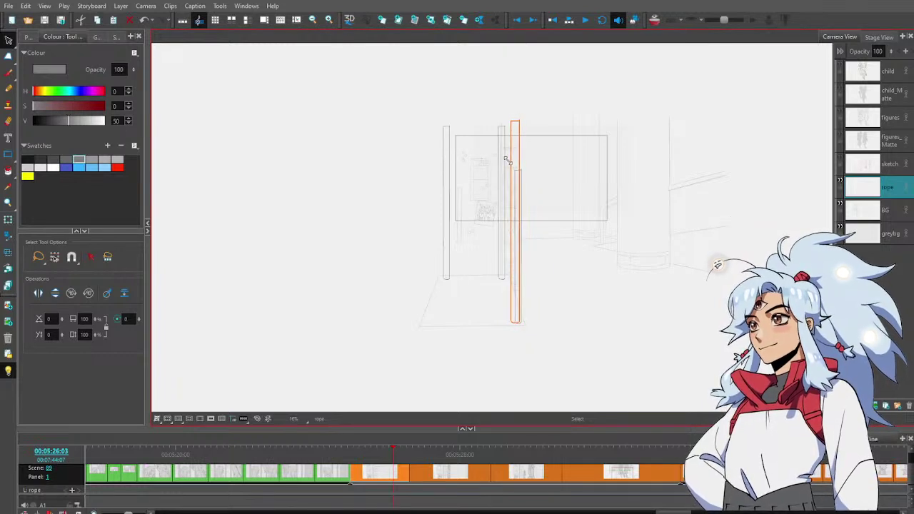
left_click(529, 108)
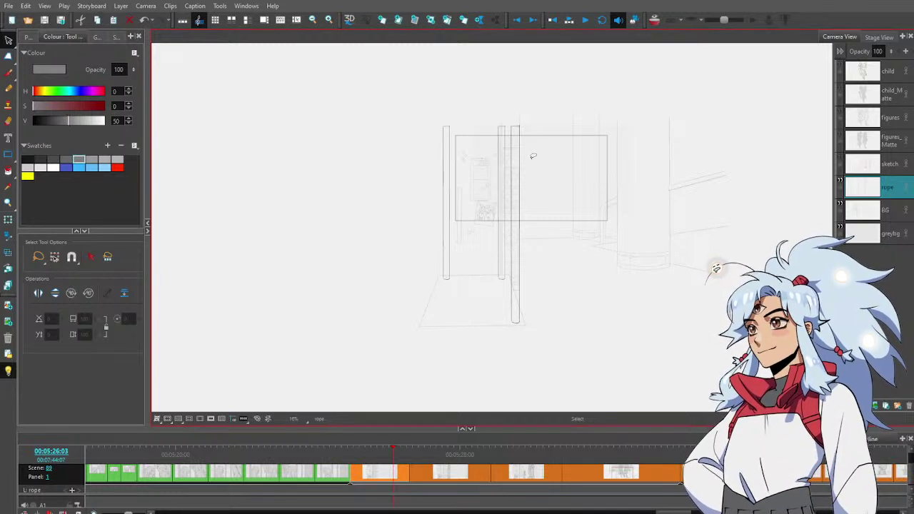
Show the sketch layer and rework the platform outline on the BG layer to match the red sketch
key("alt+b")
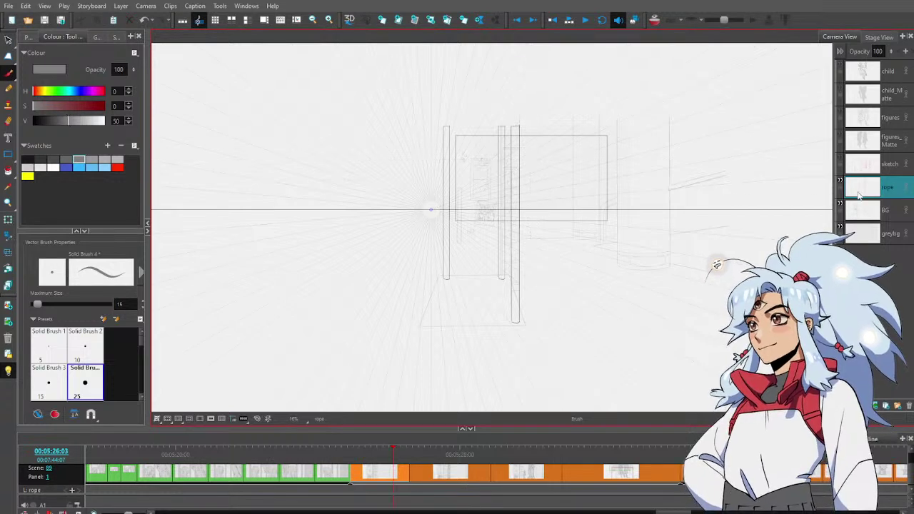
left_click(840, 160)
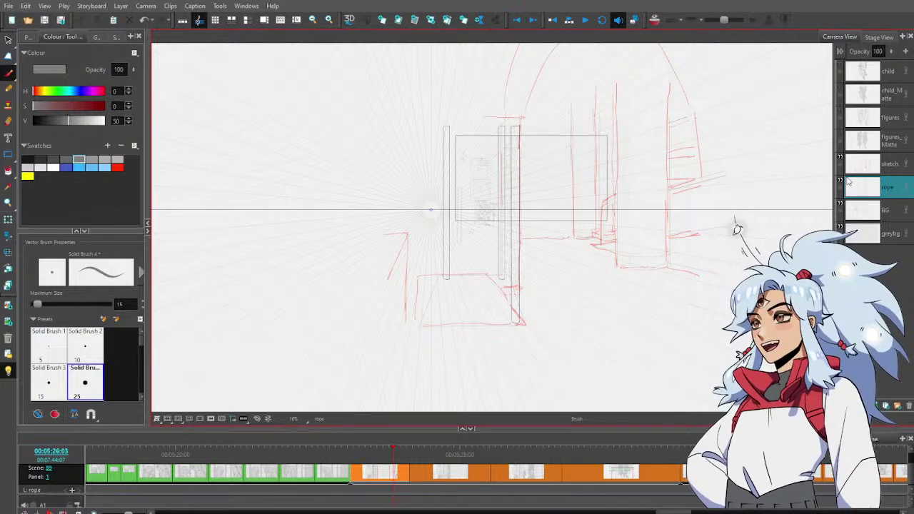
left_click(889, 213)
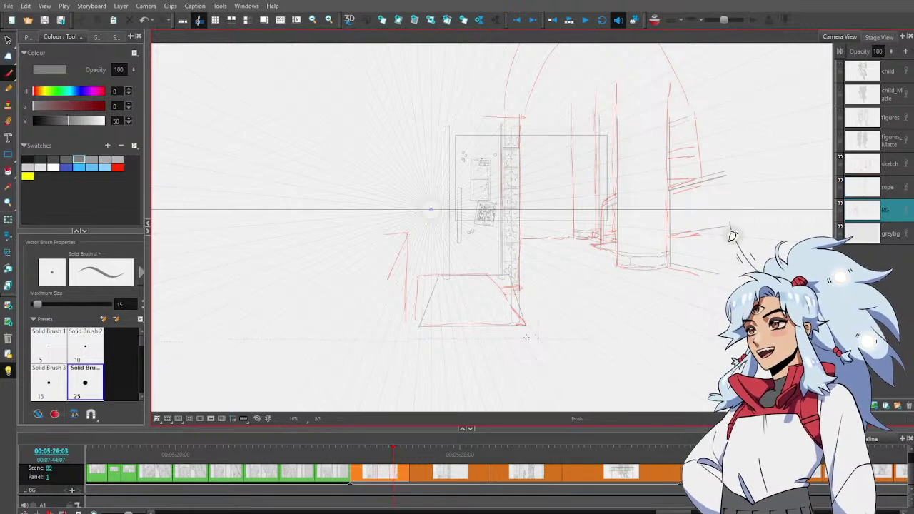
key("alt+z")
left_click(467, 311)
key("alt+s")
mouse_move(426, 246)
left_mouse_down()
mouse_move(515, 374)
mouse_move(585, 337)
mouse_move(544, 312)
mouse_move(429, 308)
mouse_move(388, 259)
mouse_move(468, 230)
mouse_move(557, 315)
left_mouse_up()
key("alt+0")
left_click_drag(474, 258, 435, 258)
left_click(476, 223)
key("alt+b")
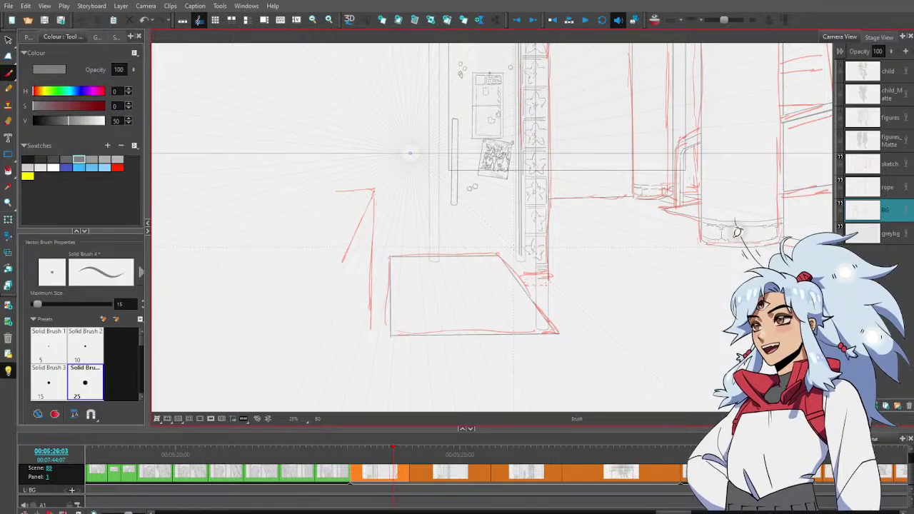
Replace the platform's vertical left edge with one slanted toward the vanishing point and remove the line overhanging its back left corner
key("alt+s")
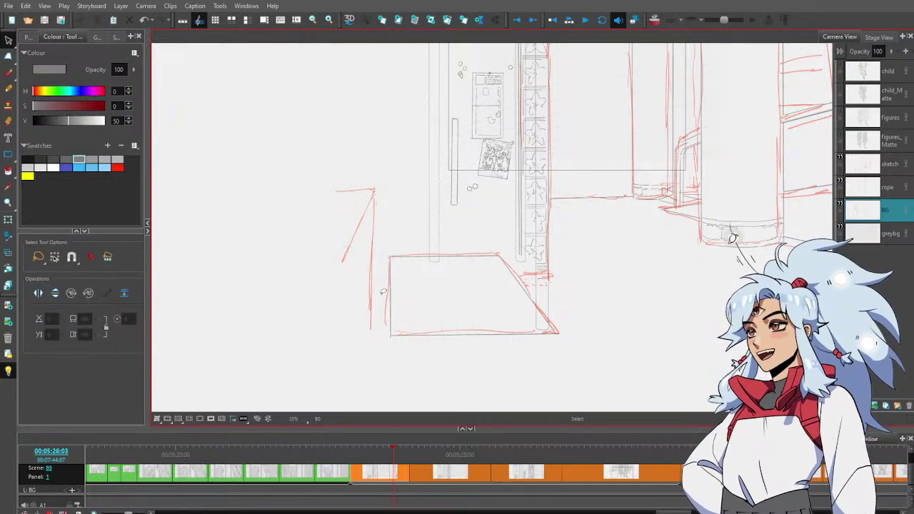
left_click_drag(384, 291, 537, 291)
key("Delete")
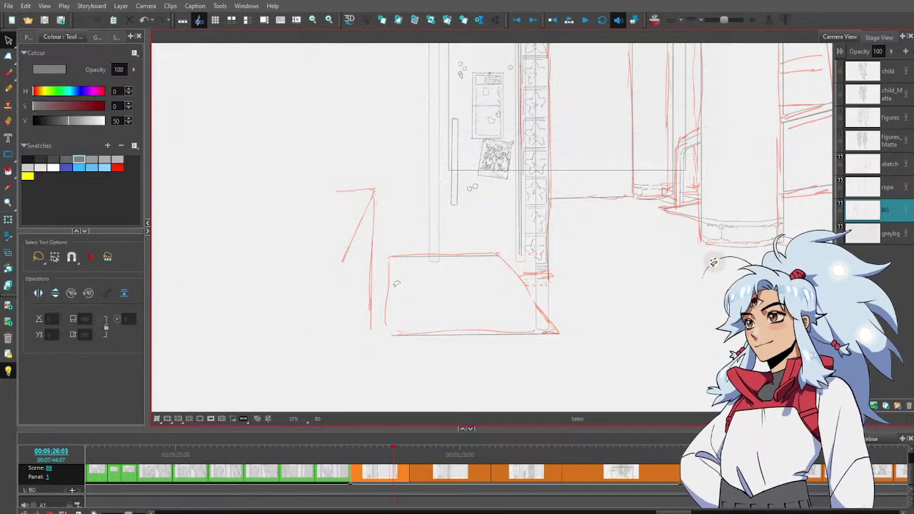
key("alt+b")
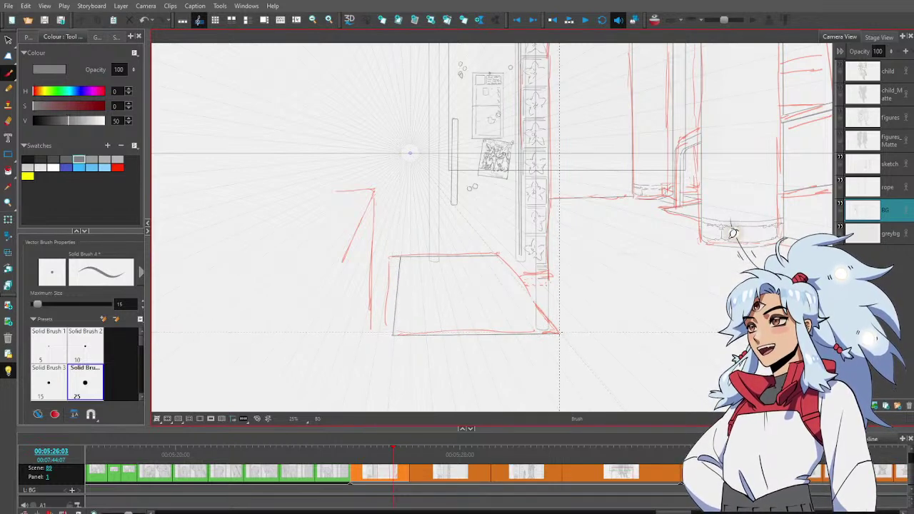
key("alt+e")
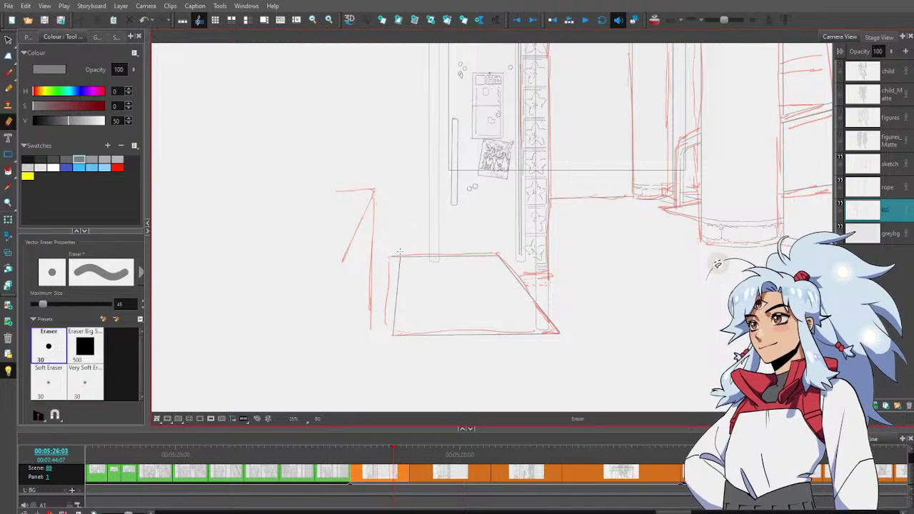
key("alt+s")
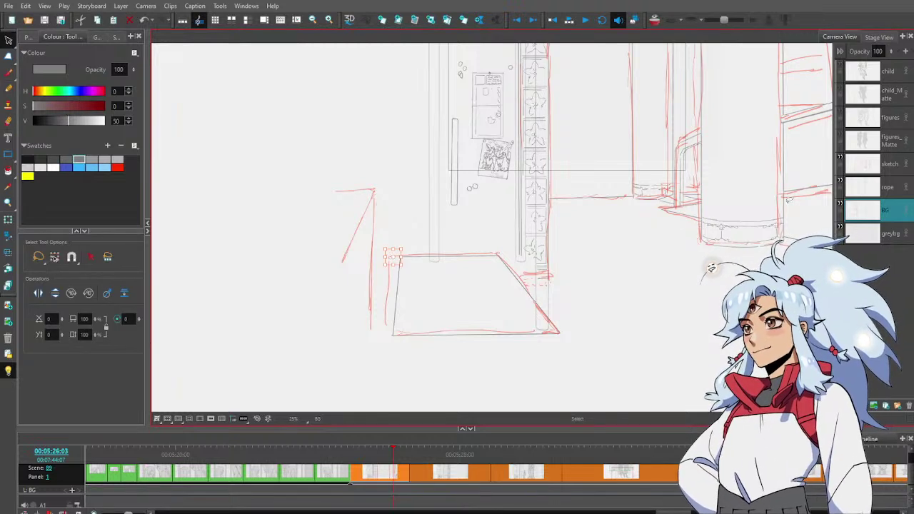
Select all three posts on the rope layer and shift them left together
left_click(893, 189)
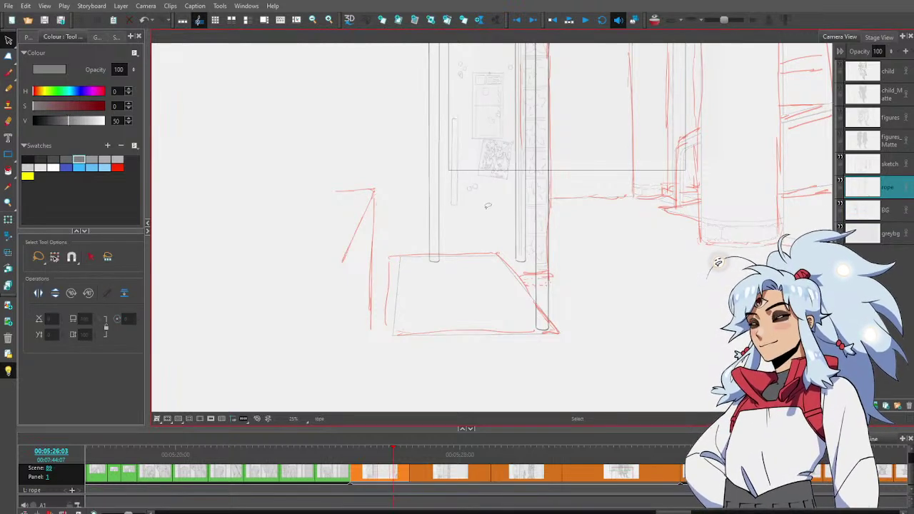
mouse_move(475, 152)
left_mouse_down()
mouse_move(512, 258)
mouse_move(496, 210)
left_mouse_up()
mouse_move(500, 72)
left_mouse_down()
mouse_move(495, 63)
mouse_move(639, 397)
left_mouse_up()
left_click_drag(520, 243, 498, 244)
left_click(494, 296)
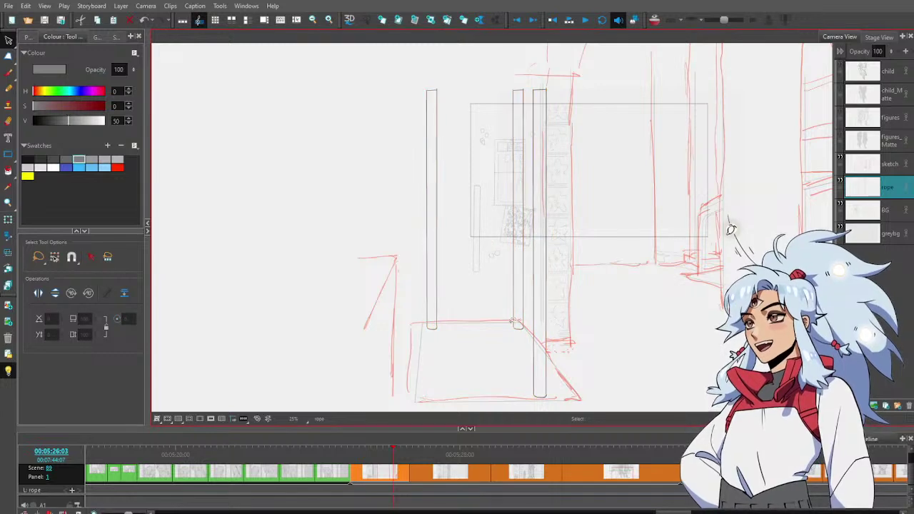
Move the middle post slightly left at the platform's back right corner and the front post right toward the front right corner
mouse_move(498, 304)
left_mouse_down()
mouse_move(513, 335)
mouse_move(529, 317)
mouse_move(528, 109)
mouse_move(495, 87)
mouse_move(498, 272)
left_mouse_up()
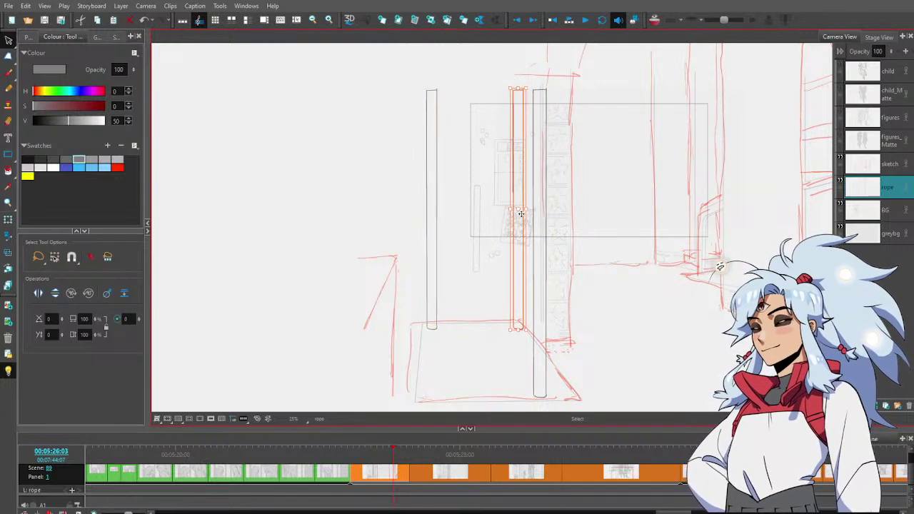
left_click_drag(521, 213, 516, 214)
left_click(584, 316)
mouse_move(566, 362)
left_mouse_down()
mouse_move(564, 387)
mouse_move(521, 419)
mouse_move(534, 313)
mouse_move(529, 88)
mouse_move(560, 70)
mouse_move(561, 255)
mouse_move(598, 260)
mouse_move(506, 259)
left_mouse_up()
left_click(603, 237)
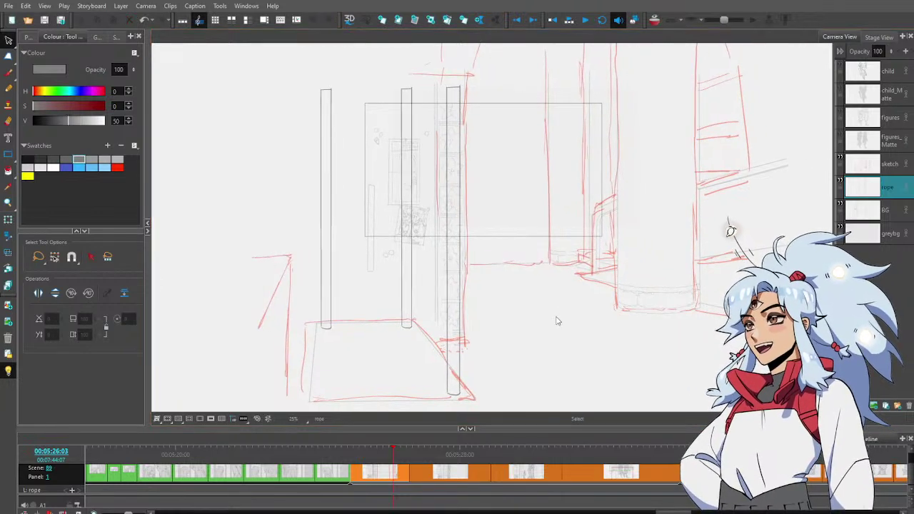
Select the large front post and shift it back left along the platform's front edge
left_click(482, 311)
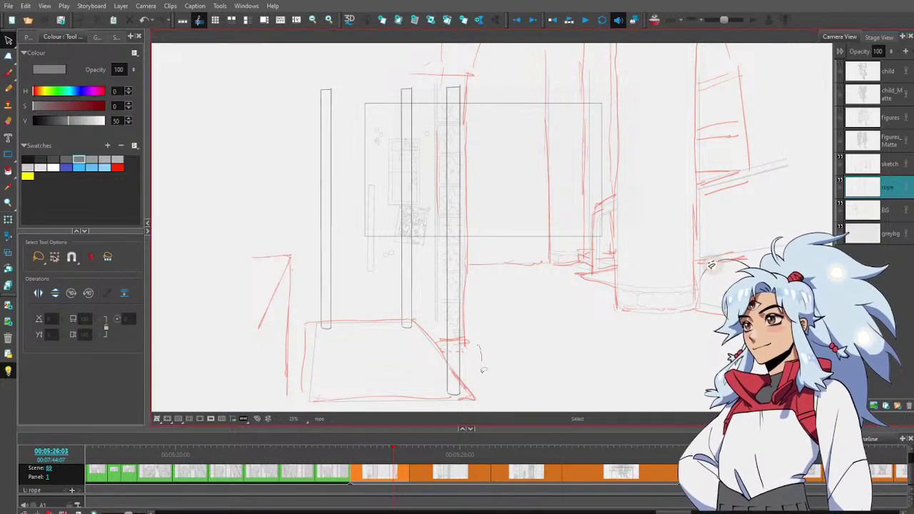
mouse_move(483, 370)
left_mouse_down()
mouse_move(435, 203)
mouse_move(500, 147)
left_mouse_up()
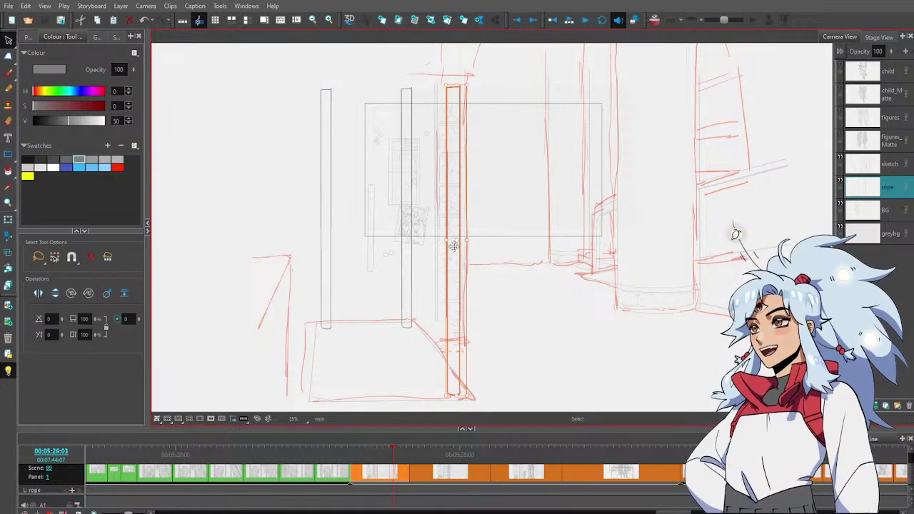
left_click_drag(454, 247, 443, 250)
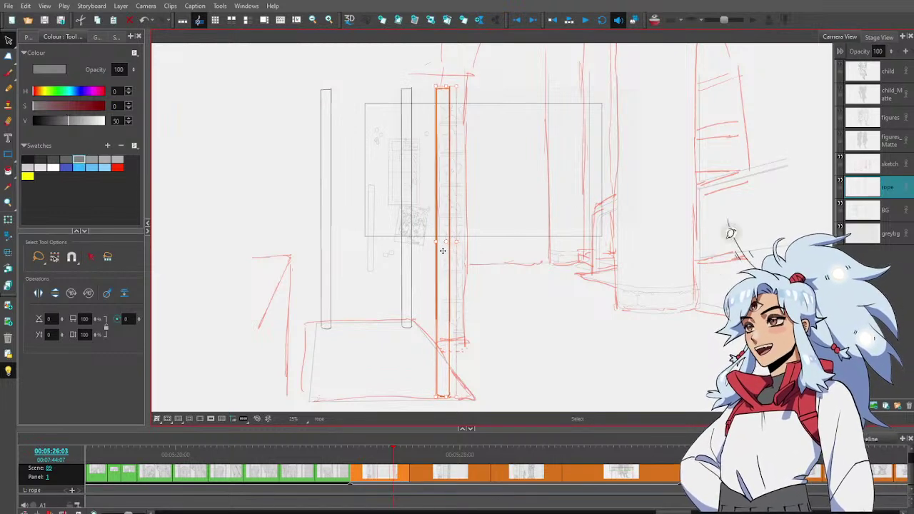
left_click_drag(442, 250, 439, 250)
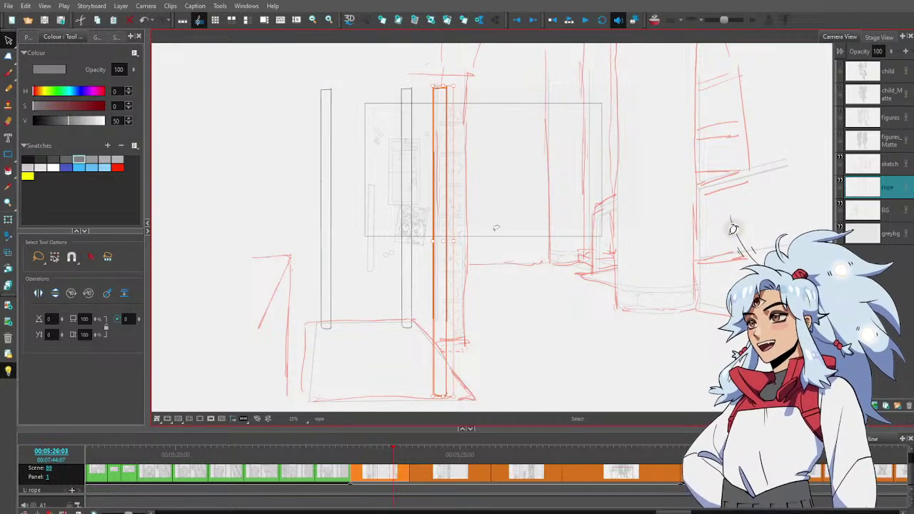
Draw two parallel curved diagonal lines across the front post at mid-height on the rope layer
left_click(480, 391)
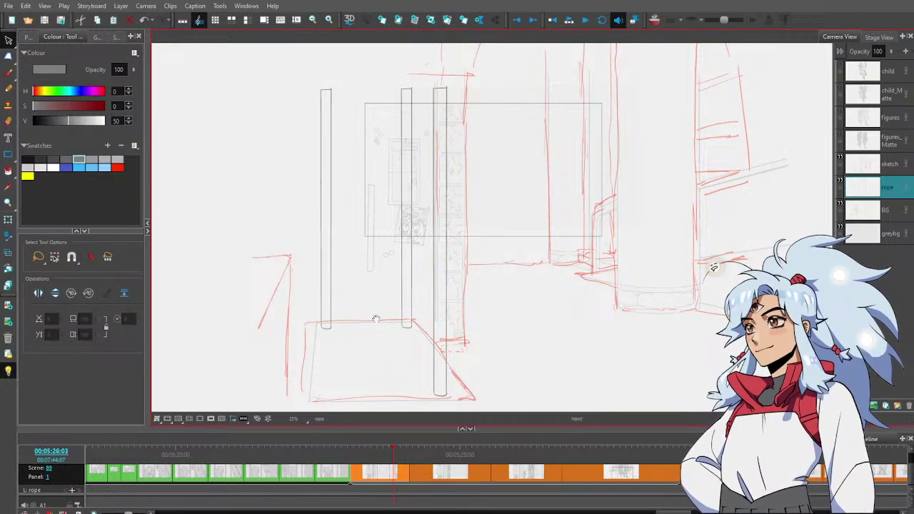
left_click_drag(376, 319, 407, 357)
key("alt+b")
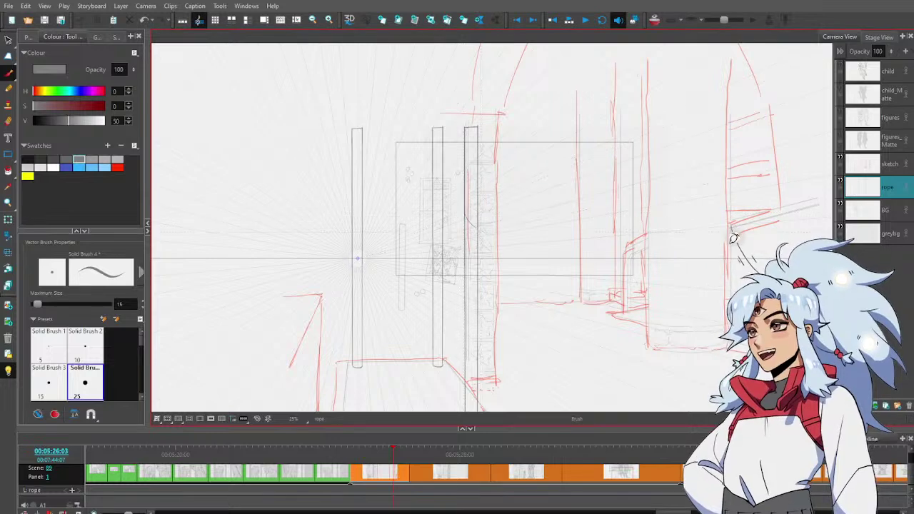
key("ctrl+z")
key("alt+z")
left_click(478, 216)
key("alt+b")
left_click_drag(452, 215, 456, 225)
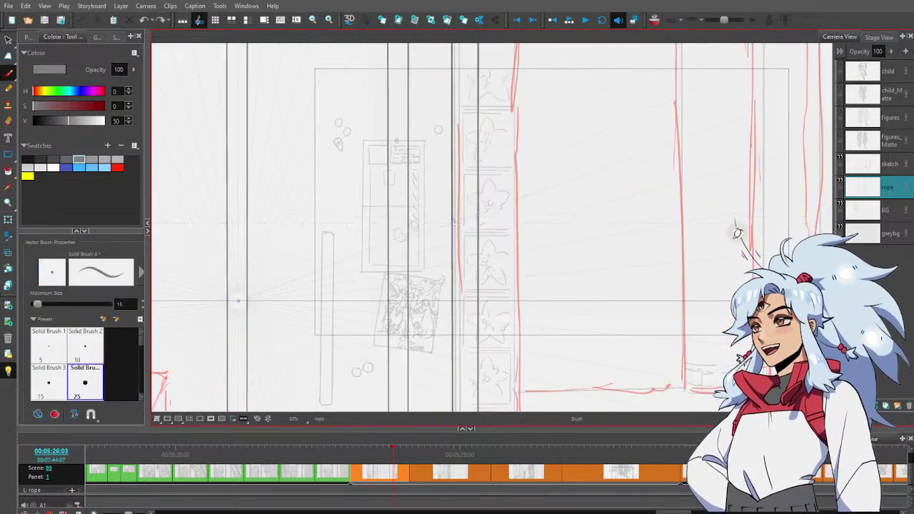
left_click_drag(452, 193, 478, 225)
Clean up the points where the two curved lines meet the front post's edges with the Eraser and Brush
key("alt+e")
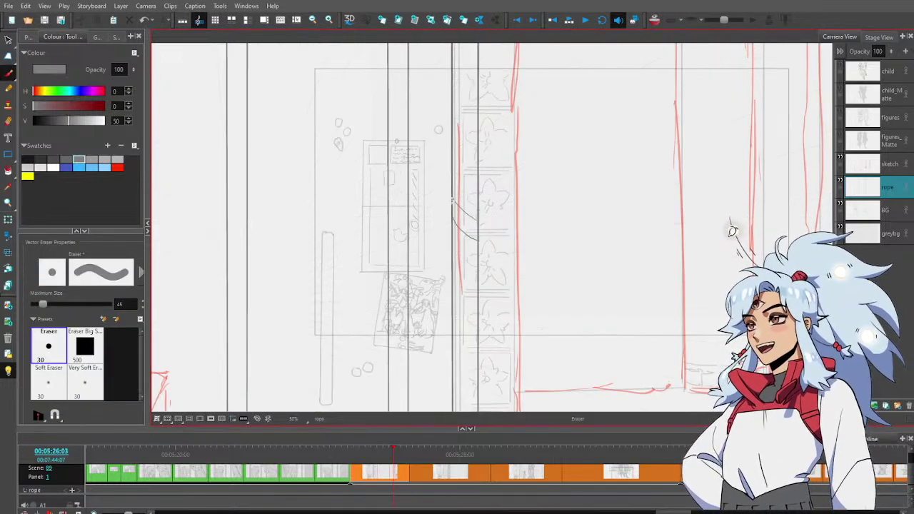
key("alt+b")
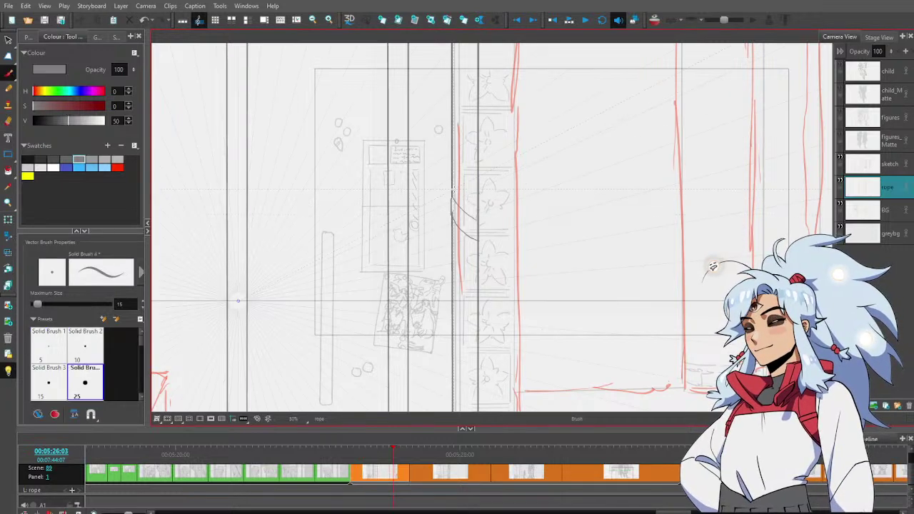
left_click_drag(466, 192, 510, 113)
key("alt+e")
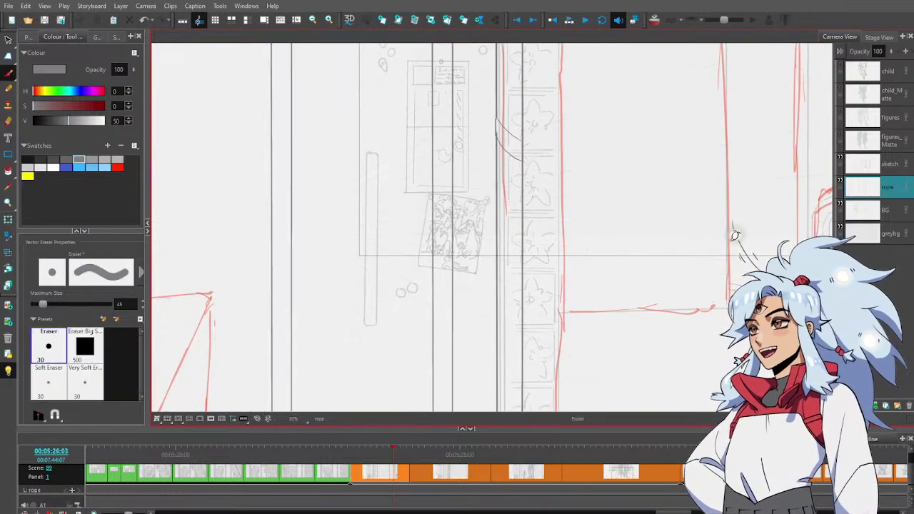
key("alt+b")
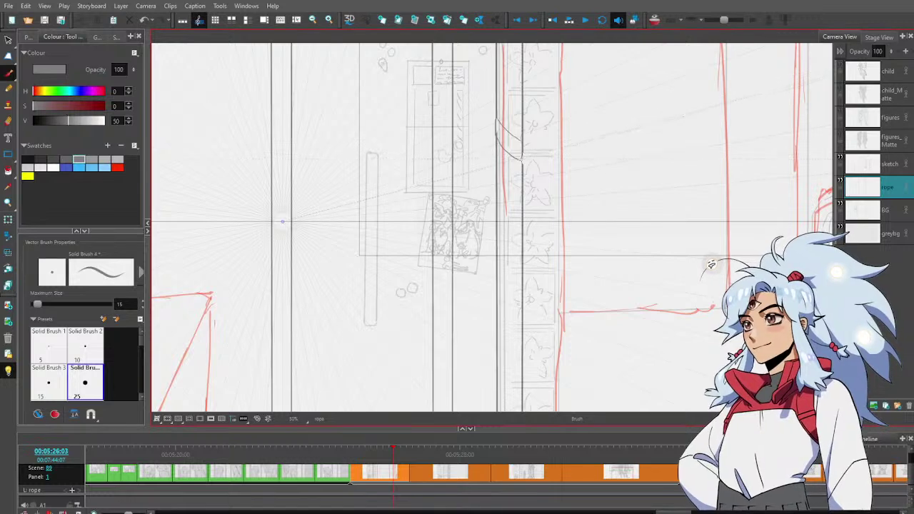
Draw a pair of curved diagonal lines on the middle post's upper part and another line further down
left_click_drag(520, 163, 604, 249)
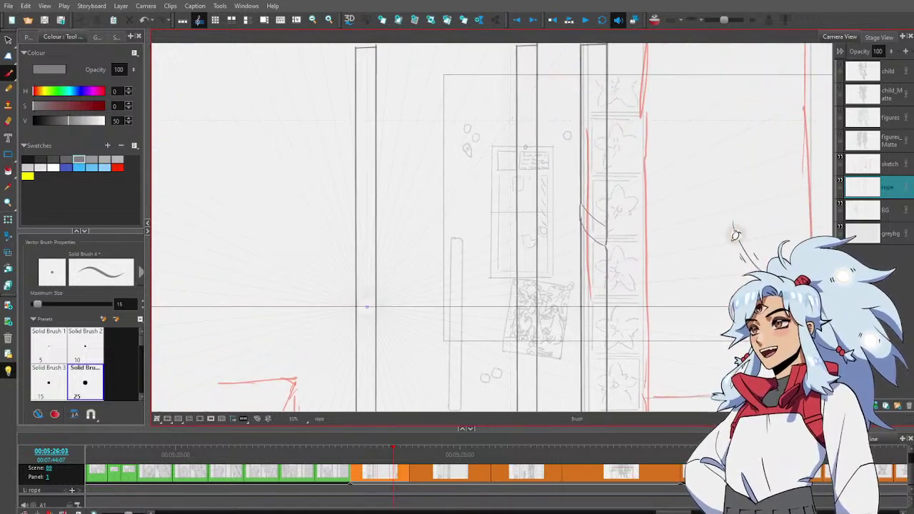
left_click_drag(528, 145, 537, 153)
left_click_drag(517, 105, 533, 124)
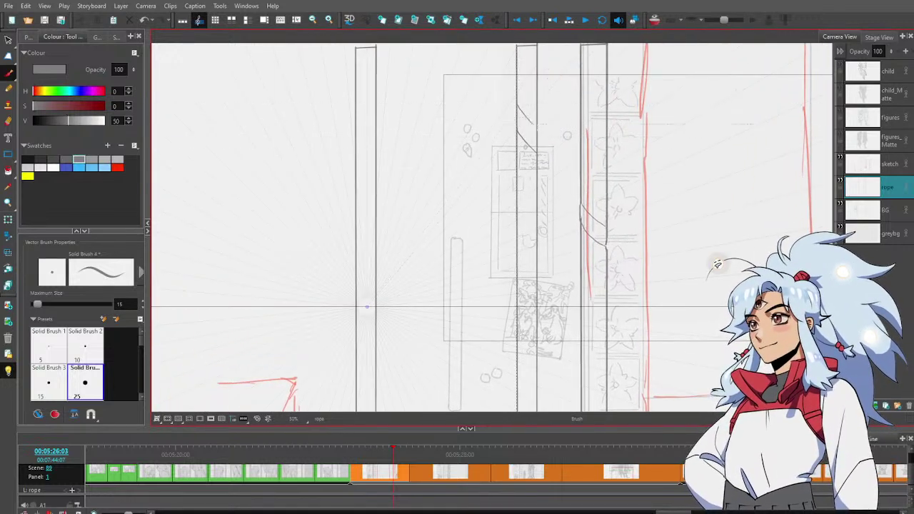
left_click_drag(518, 263, 537, 285)
Draw a second pair of curved diagonal lines across the lower part of the front post
mouse_move(458, 322)
left_mouse_down()
mouse_move(405, 224)
mouse_move(417, 203)
left_mouse_up()
mouse_move(536, 309)
left_mouse_down()
mouse_move(475, 245)
mouse_move(507, 275)
left_mouse_up()
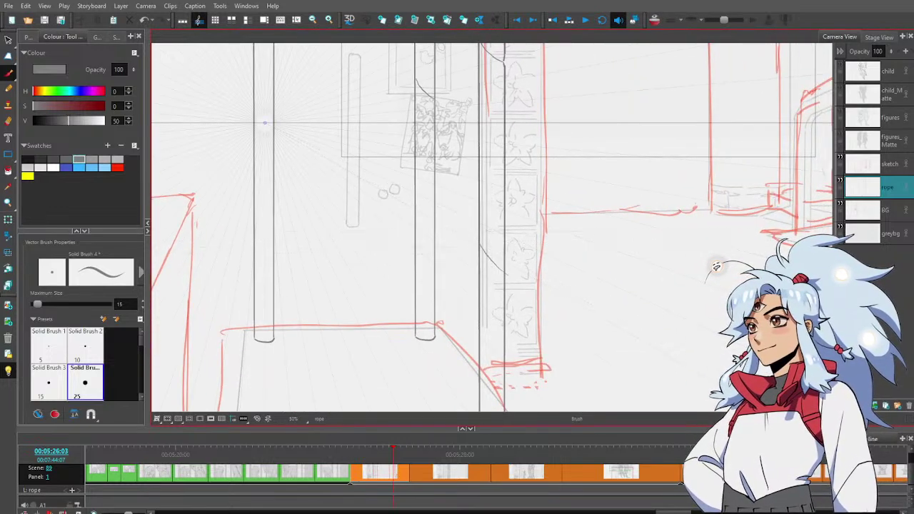
left_click_drag(479, 214, 508, 247)
key("alt+z")
scroll(532, 284, "down", 4)
left_click_drag(544, 303, 507, 286)
Generate a grey-filled matte layer for the three posts from the first panel's rope layer
mouse_move(525, 456)
left_mouse_down()
mouse_move(496, 450)
mouse_move(629, 454)
mouse_move(512, 447)
mouse_move(392, 455)
left_mouse_up()
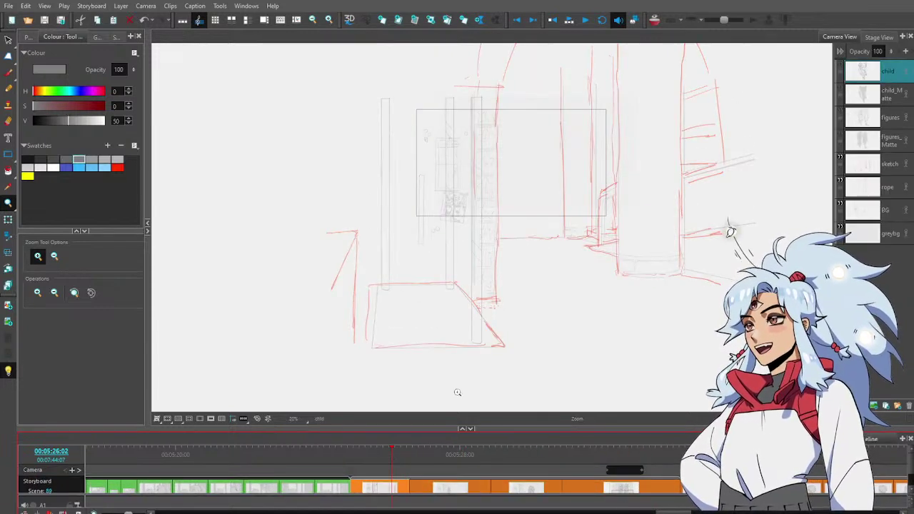
left_click(895, 214)
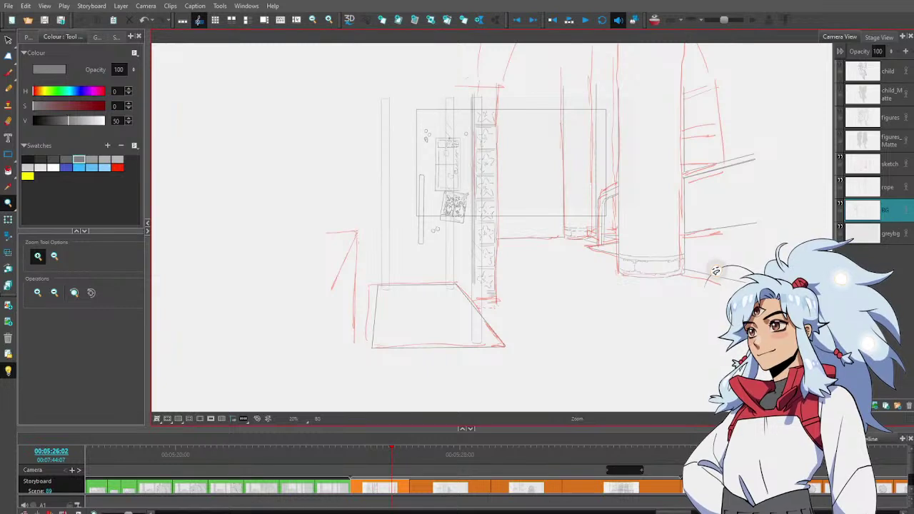
left_click(890, 188)
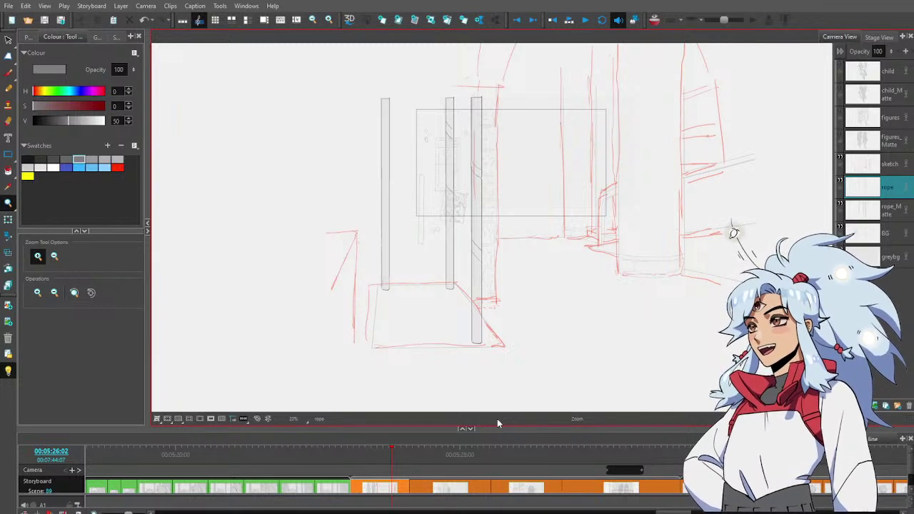
Enlarge the greybg rectangle downward and toward the leftmost post, and delete the red sketch layer
left_click(890, 239)
left_click(897, 256)
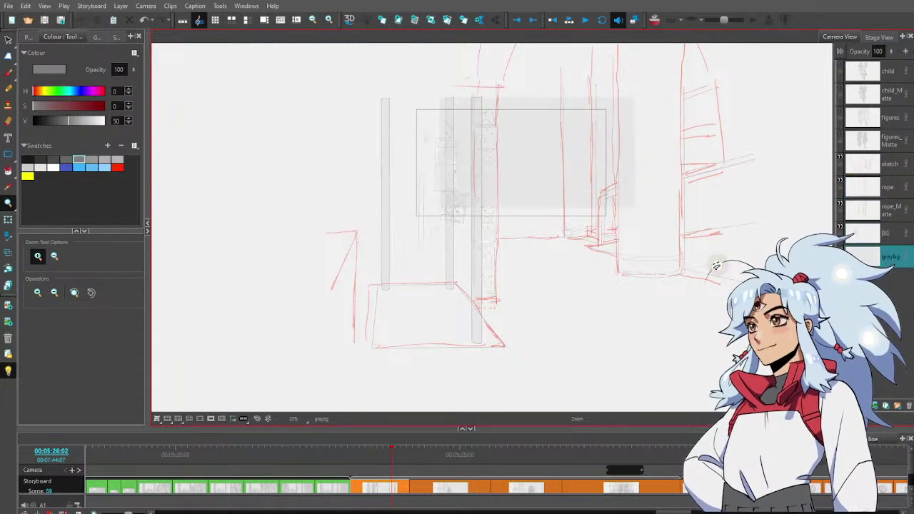
key("alt+s")
mouse_move(504, 49)
left_mouse_down()
mouse_move(691, 225)
mouse_move(528, 49)
left_mouse_up()
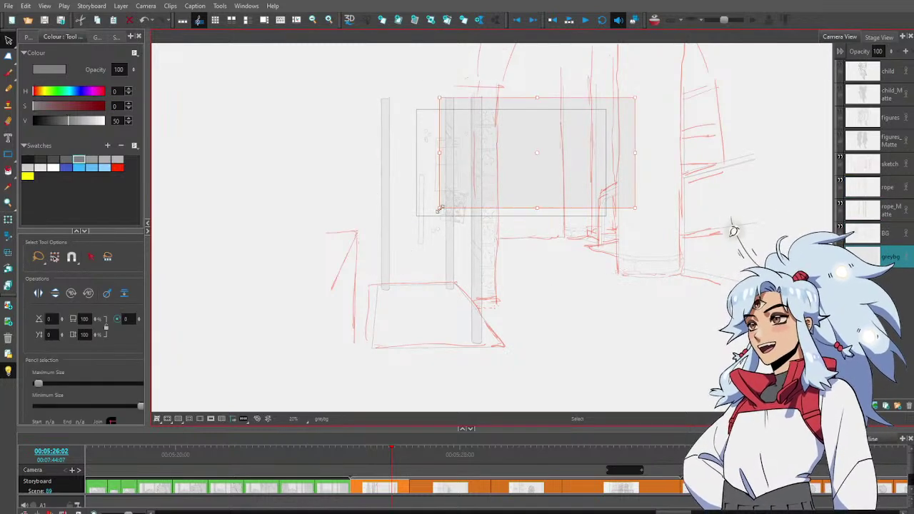
left_click_drag(438, 209, 384, 318)
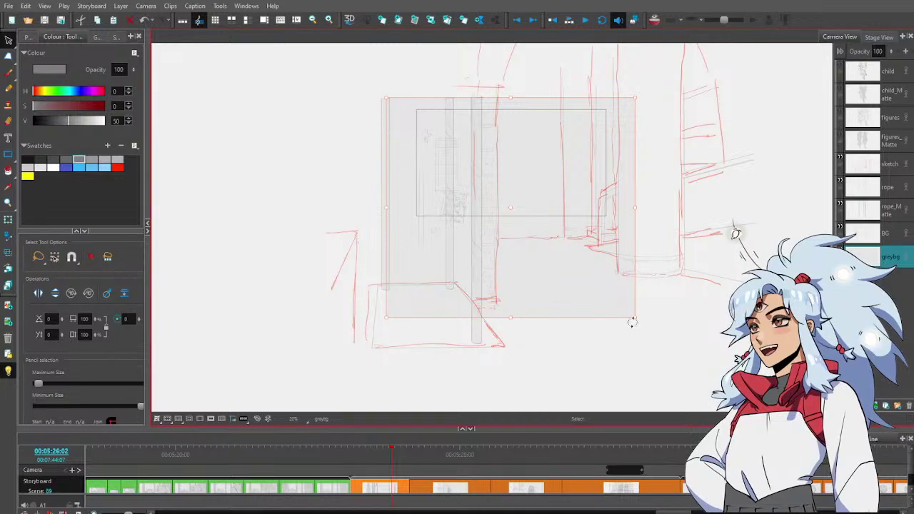
left_click_drag(635, 316, 641, 325)
left_click(870, 166)
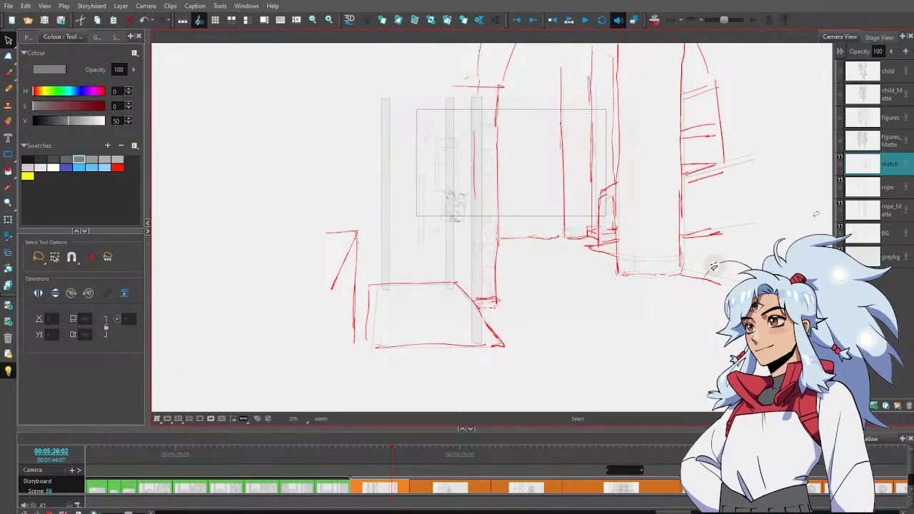
key("Delete")
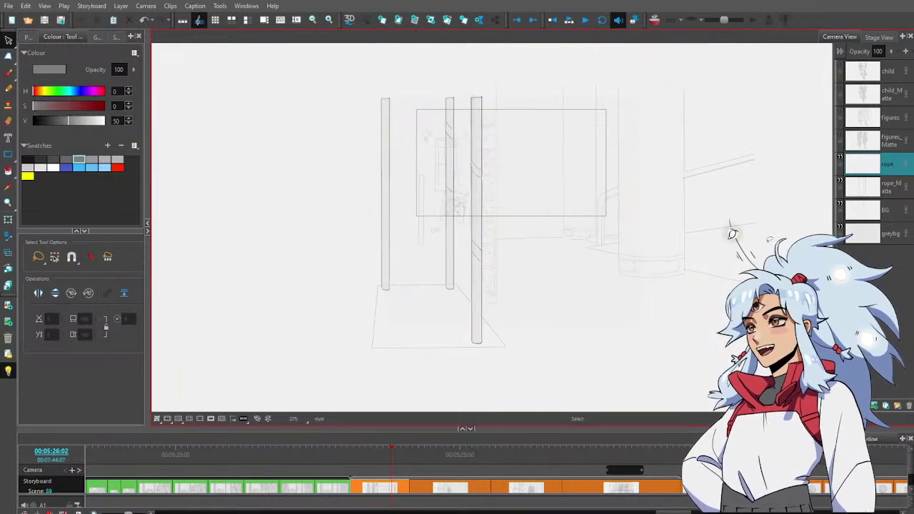
On the BG layer, adjust the top horizontal line of the flowered column's base to fit the column's width
left_click(898, 215)
key("alt+z")
left_click(479, 296)
left_click_drag(481, 296, 494, 298)
left_click(530, 311, "alt")
left_click(533, 312, "alt")
left_click(533, 312, "alt")
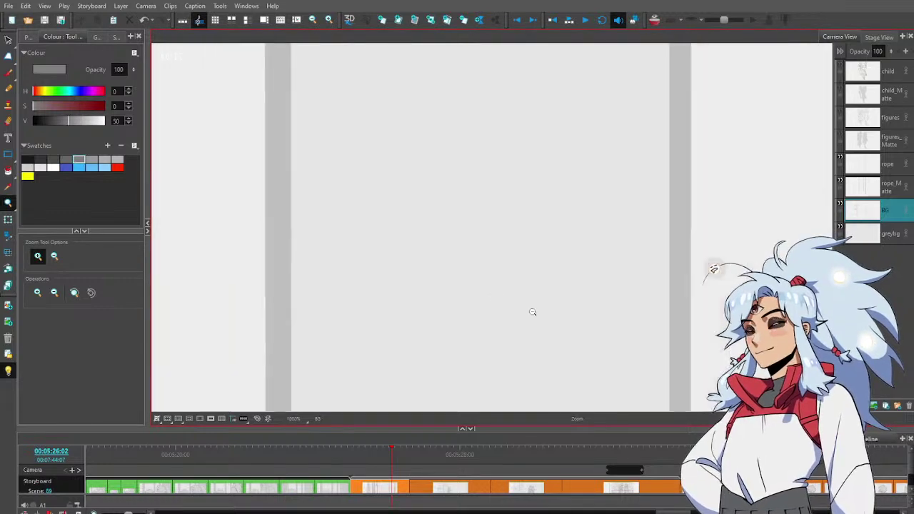
left_click(533, 312, "alt")
left_click(533, 313, "alt")
left_click(533, 314, "alt")
left_click(533, 314, "alt")
key("alt+s")
mouse_move(571, 300)
left_mouse_down()
mouse_move(565, 340)
mouse_move(579, 298)
mouse_move(543, 325)
left_mouse_up()
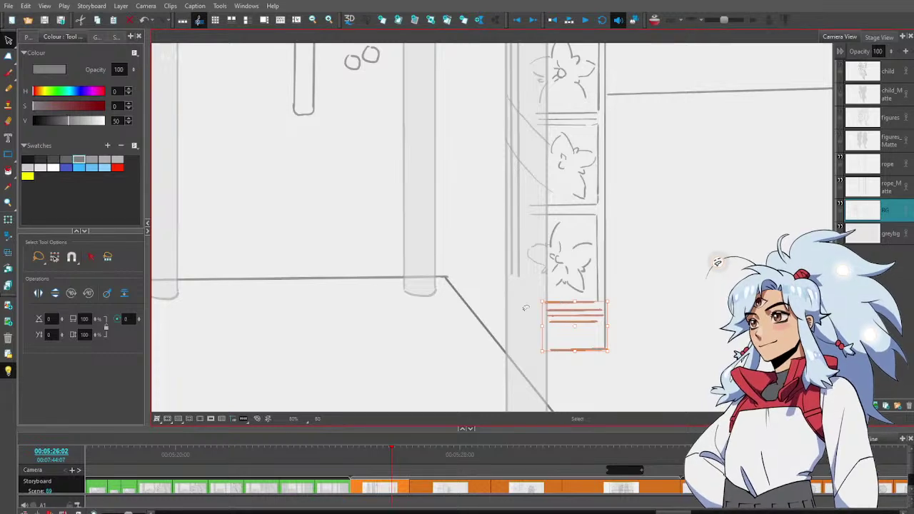
left_click(478, 316)
left_click(587, 295)
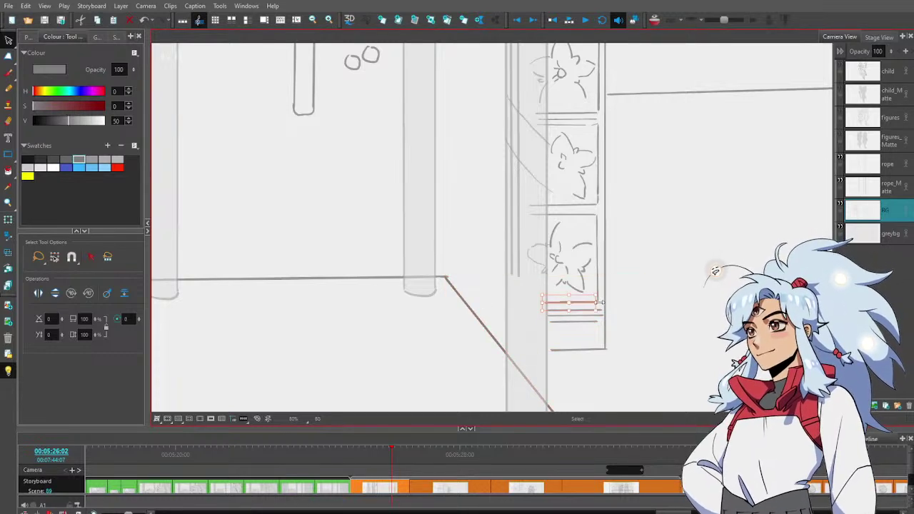
key("alt+z")
left_click(572, 313, "alt")
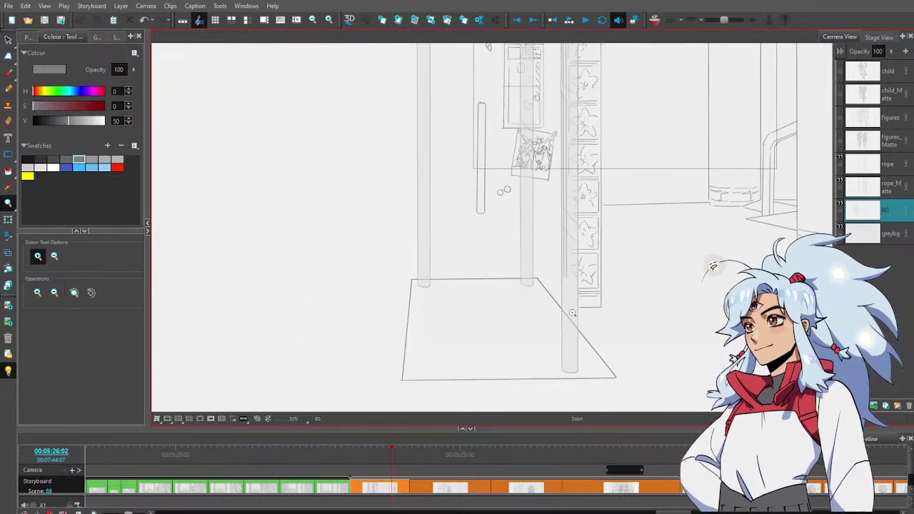
Stretch the flowered column's bottom line left behind the front post to the platform's slanted edge
key("alt+s")
left_click(582, 306)
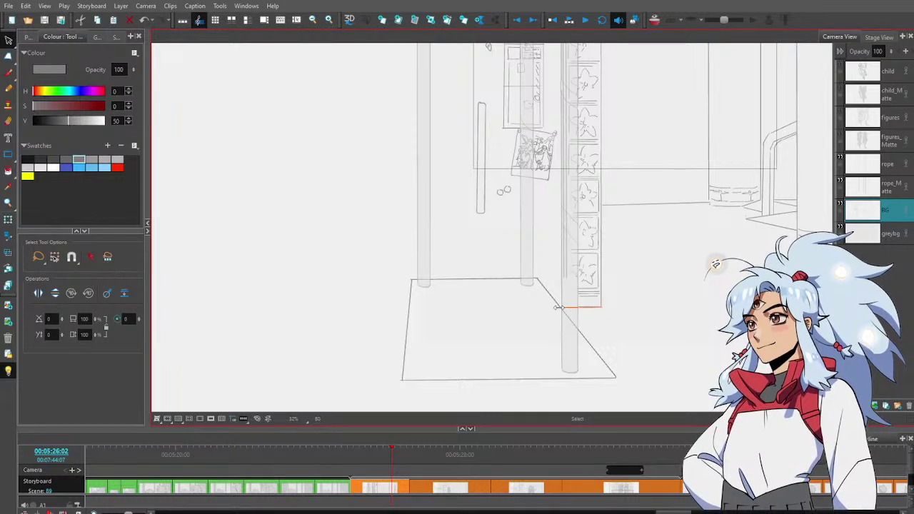
key("alt+z")
left_click(622, 295, "alt")
left_click(630, 307, "alt")
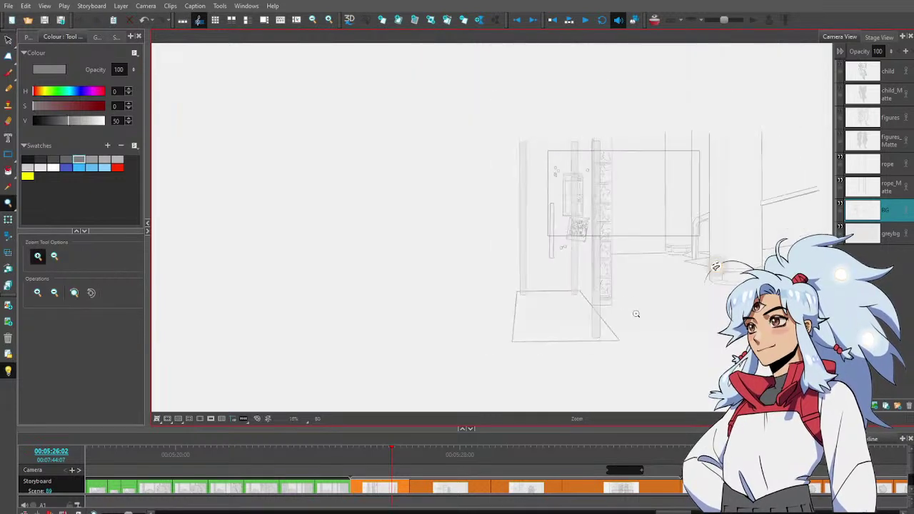
left_click_drag(635, 313, 547, 329)
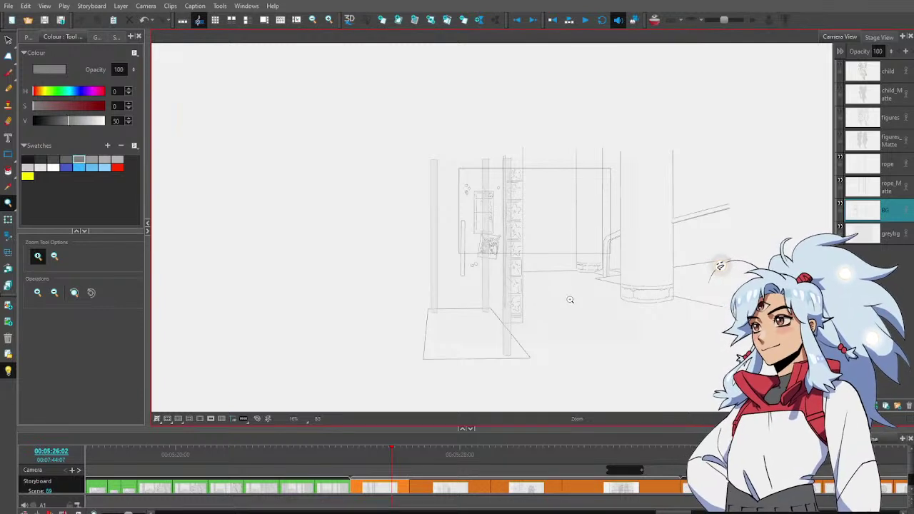
Copy the rope, rope_Matte, BG and greybg layers into the second panel and place them beneath B_Matte
left_click(898, 230)
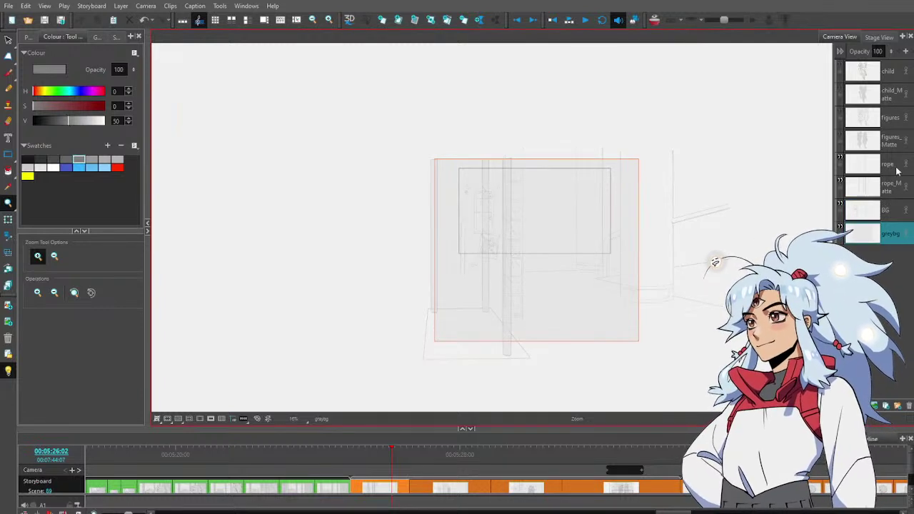
left_click(898, 170, "shift")
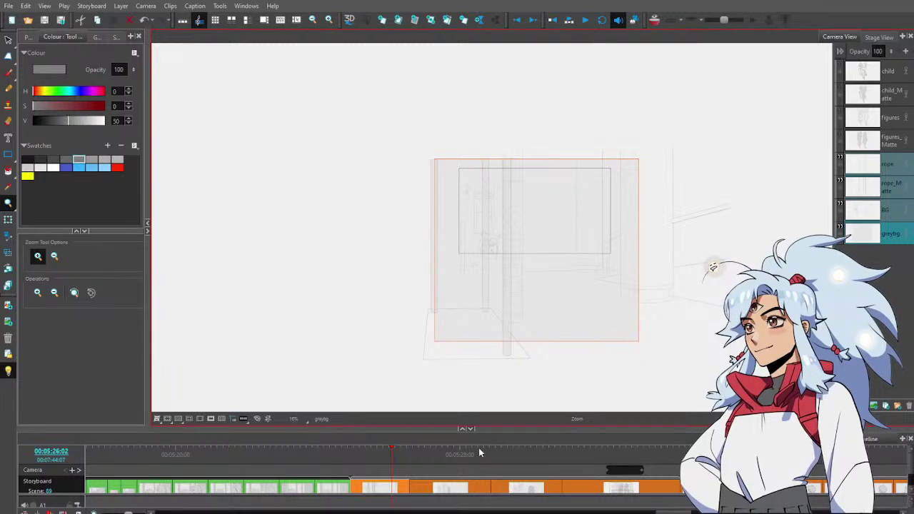
left_click(460, 466)
key("ctrl+v")
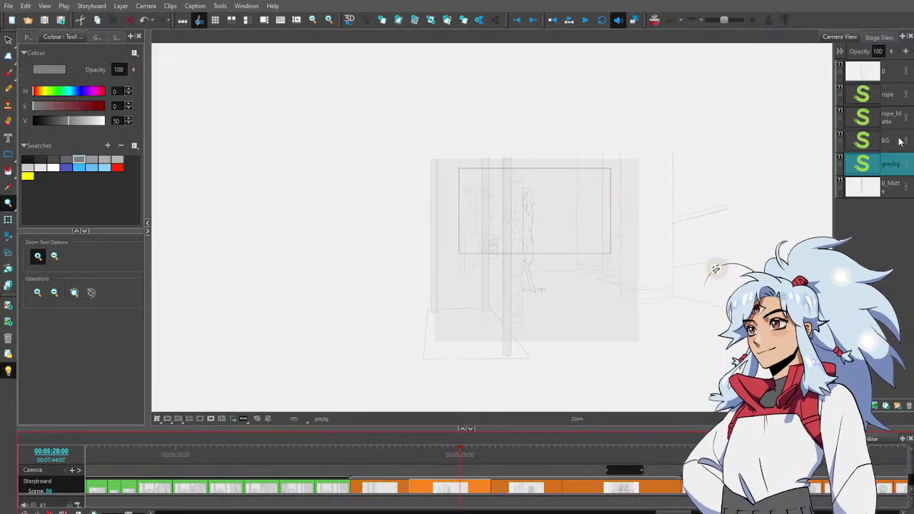
left_click_drag(896, 175, 893, 207)
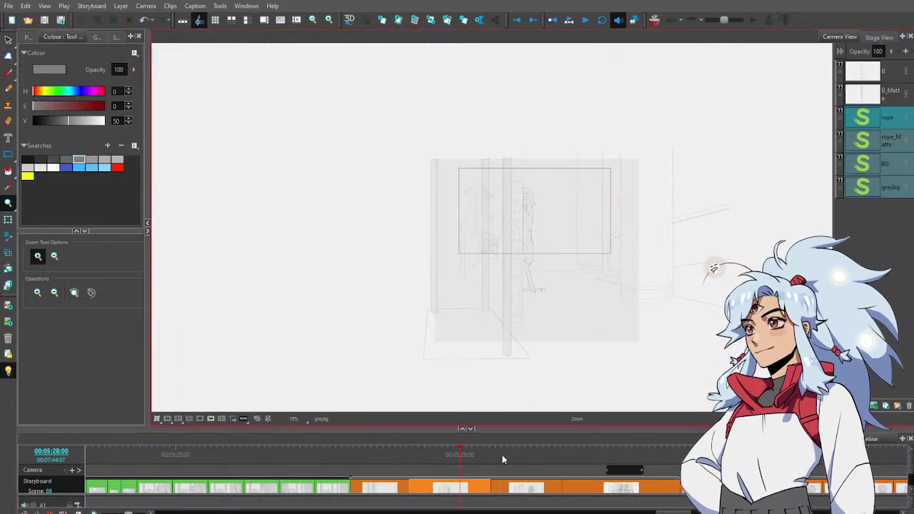
Replace the third panel's old background layers with the four copied layers and move them beneath layer A
left_click(536, 461)
key("Delete")
key("ctrl+v")
left_click(893, 163, "ctrl")
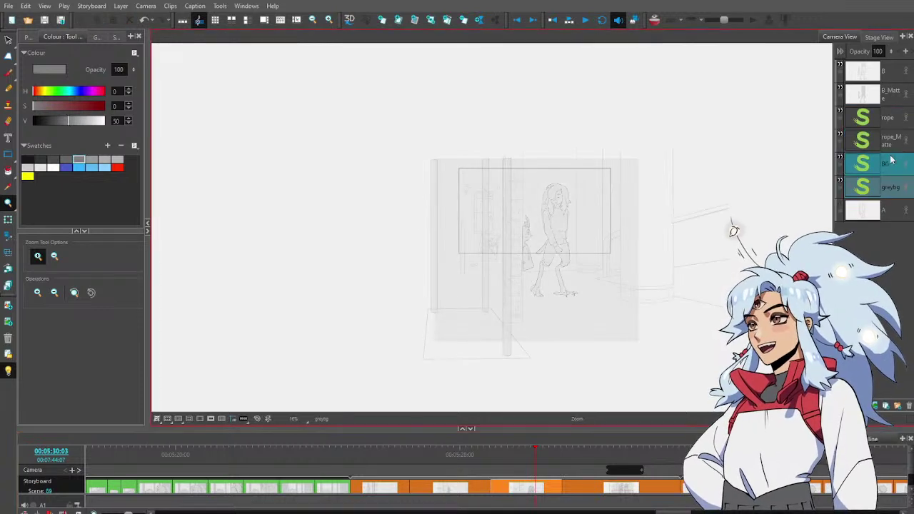
left_click(893, 141, "ctrl")
left_click(893, 124, "ctrl")
left_click_drag(896, 174, 892, 222)
Replace the fourth panel's BG and greybg with the four copied layers and move them beneath layer A
key("Right")
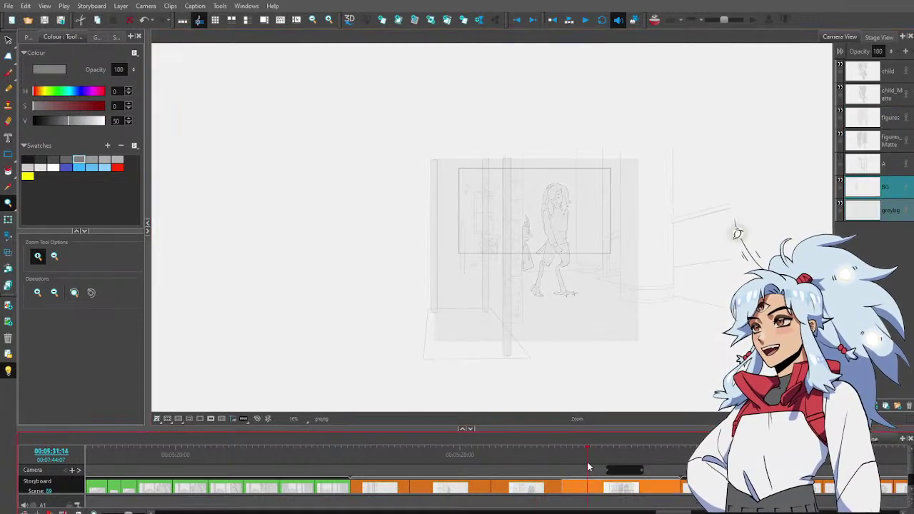
key("ctrl+v")
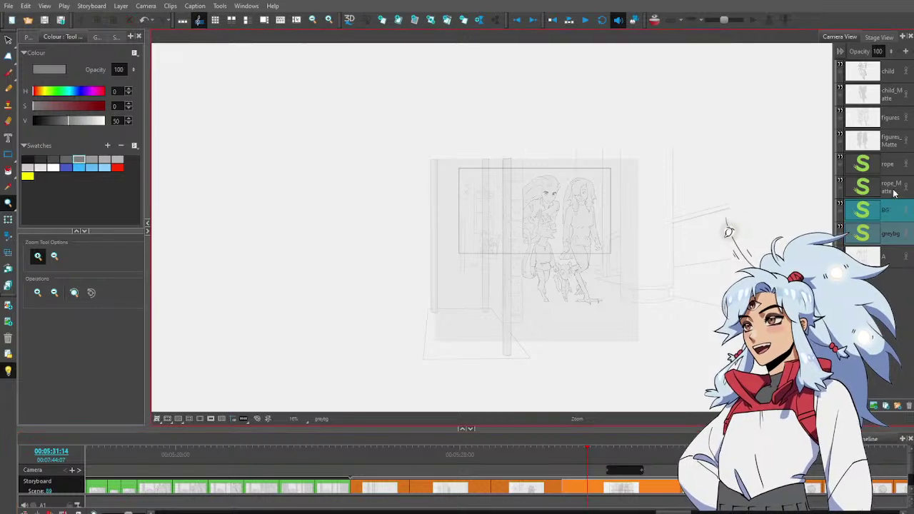
left_click_drag(895, 270, 893, 272)
Erase the overhanging end of the lower diagonal stripe beside the middle post on the fourth panel's rope layer
left_click_drag(470, 452, 602, 452)
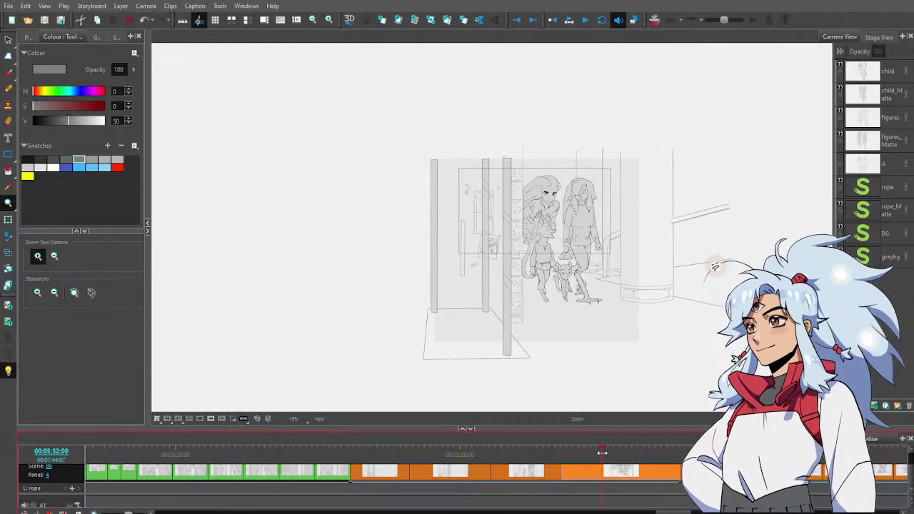
left_click(894, 190)
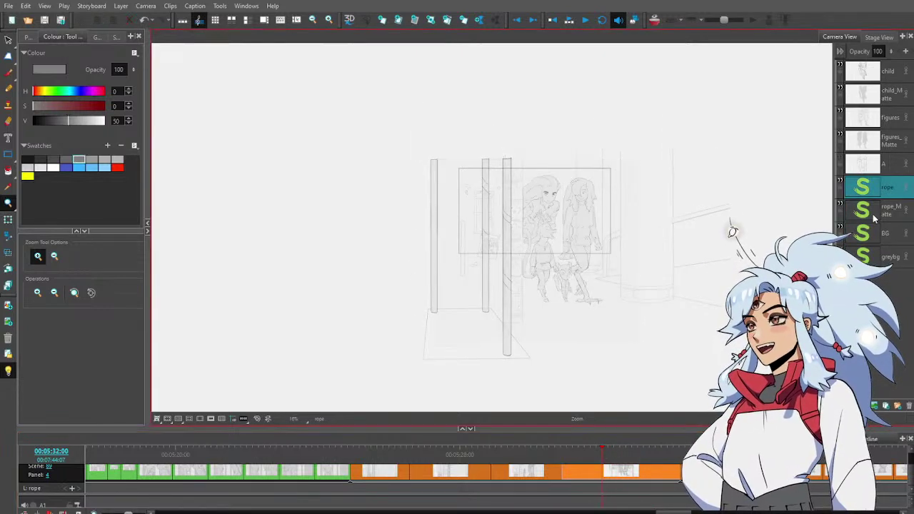
left_click(488, 304)
key("alt+b")
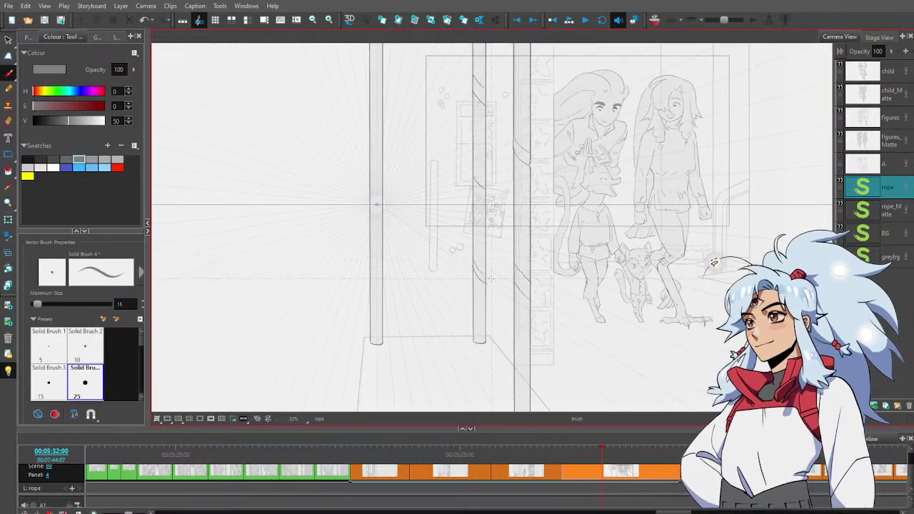
key("alt+e")
left_click_drag(489, 283, 486, 278)
key("alt+b")
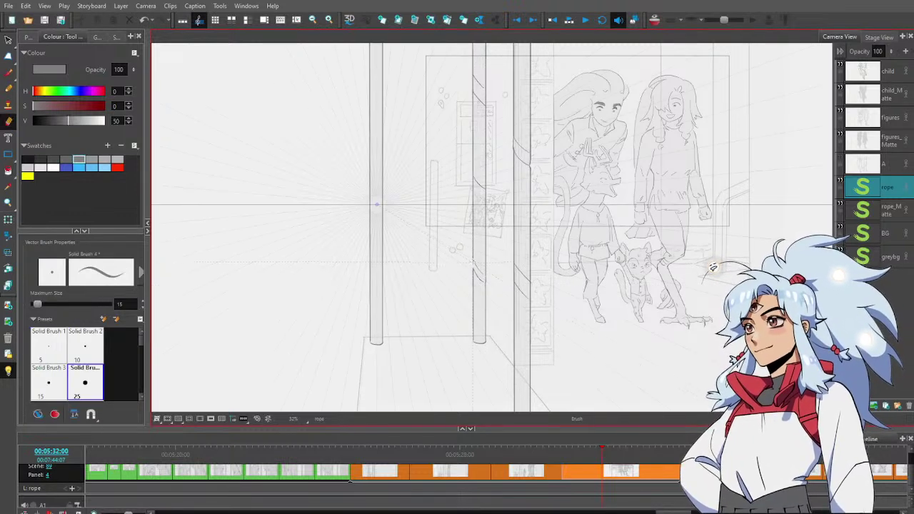
key("alt+z")
left_click(515, 267, "alt")
left_click(515, 267, "alt")
left_click_drag(559, 308, 522, 292)
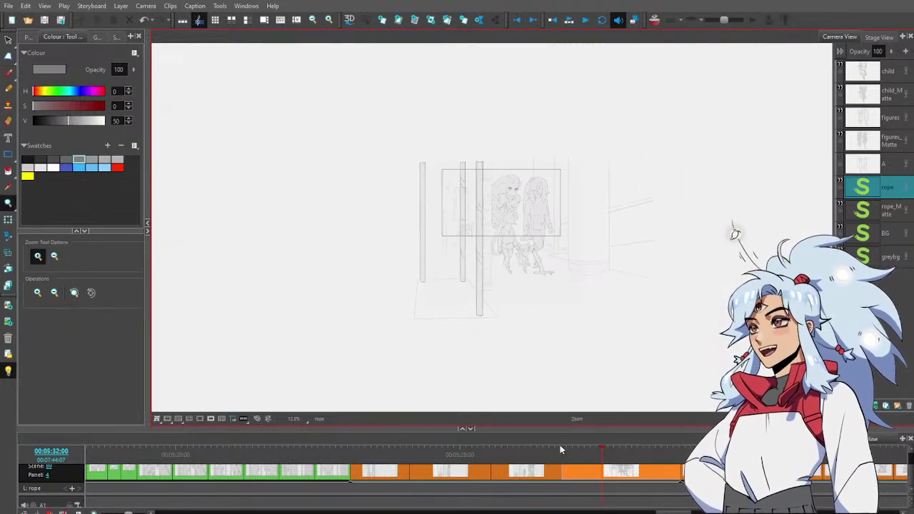
Return to the first panel of scene 89 and recolour the whole scene from orange to green in the timeline
mouse_move(560, 450)
left_mouse_down()
mouse_move(547, 453)
mouse_move(682, 469)
mouse_move(394, 478)
left_mouse_up()
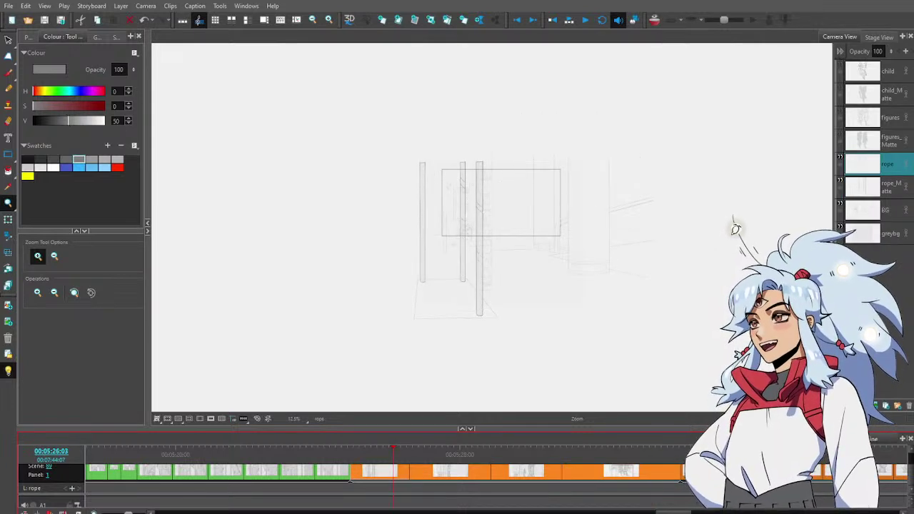
scroll(529, 210, "up", 2)
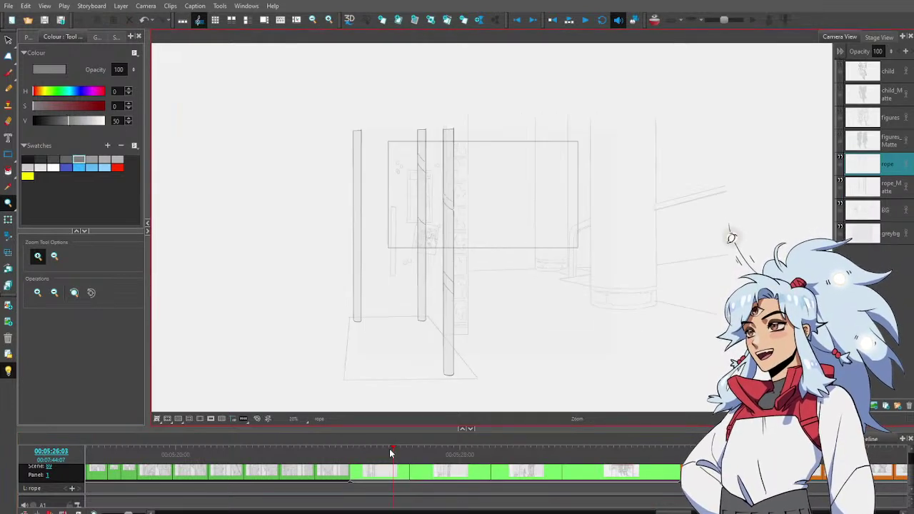
mouse_move(390, 452)
left_mouse_down()
mouse_move(344, 451)
mouse_move(361, 451)
left_mouse_up()
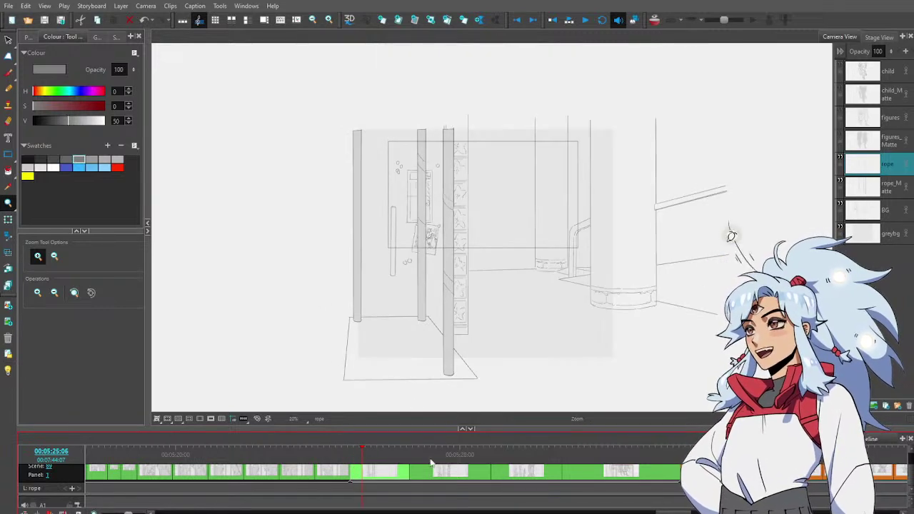
Look through scenes 89 and 90 and the rough panels around scene 101, finishing on the last panel of scene 89
left_click(345, 456)
left_click_drag(345, 456, 701, 449)
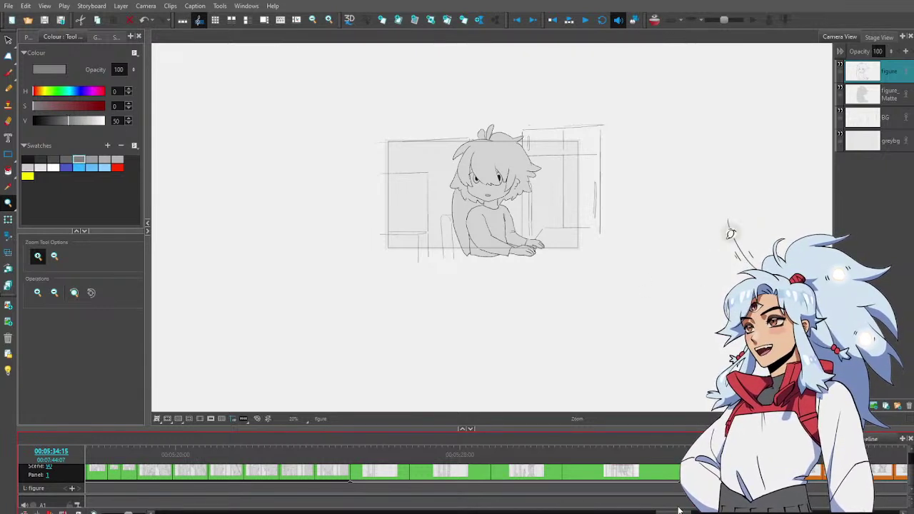
left_click_drag(679, 510, 670, 513)
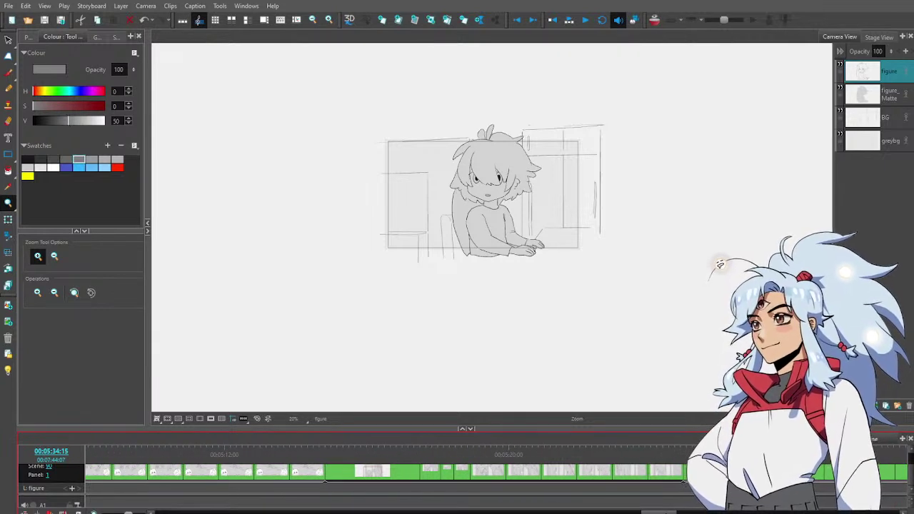
left_click_drag(670, 513, 697, 513)
left_click_drag(408, 449, 547, 458)
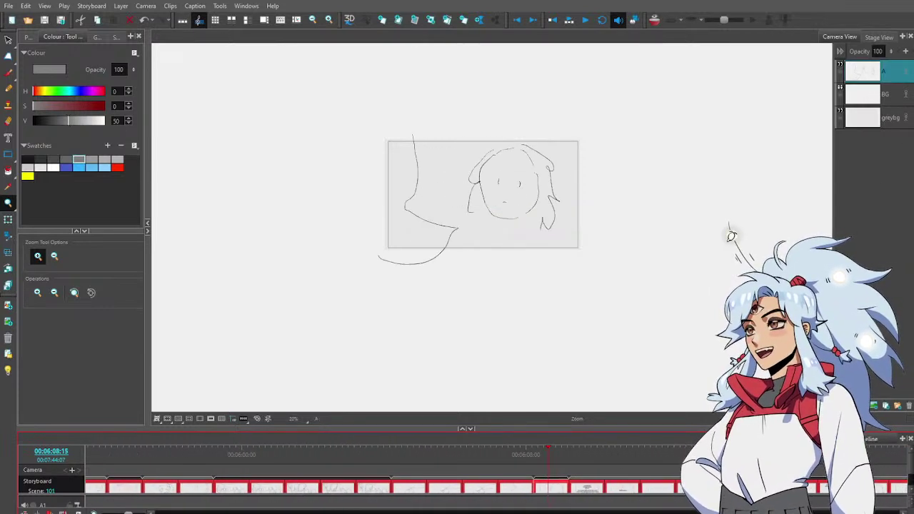
left_click_drag(736, 513, 686, 513)
scroll(550, 471, "left", 5)
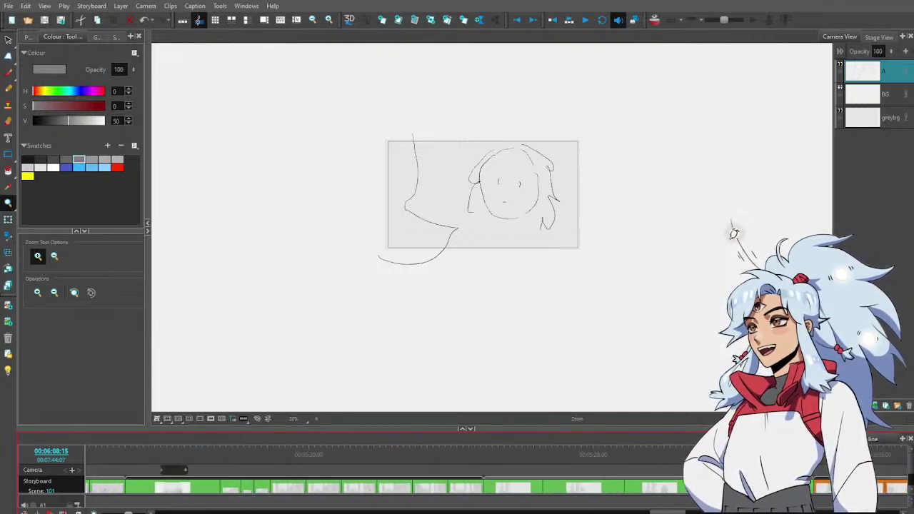
left_click(612, 448)
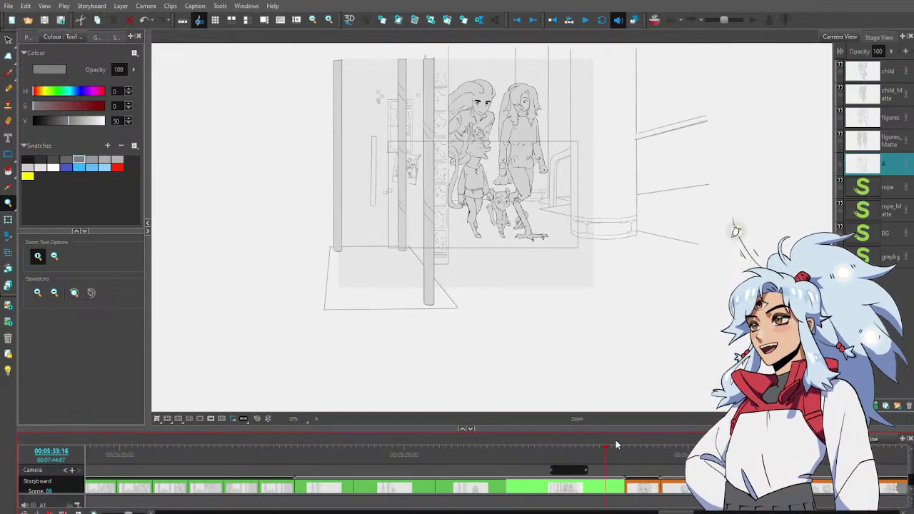